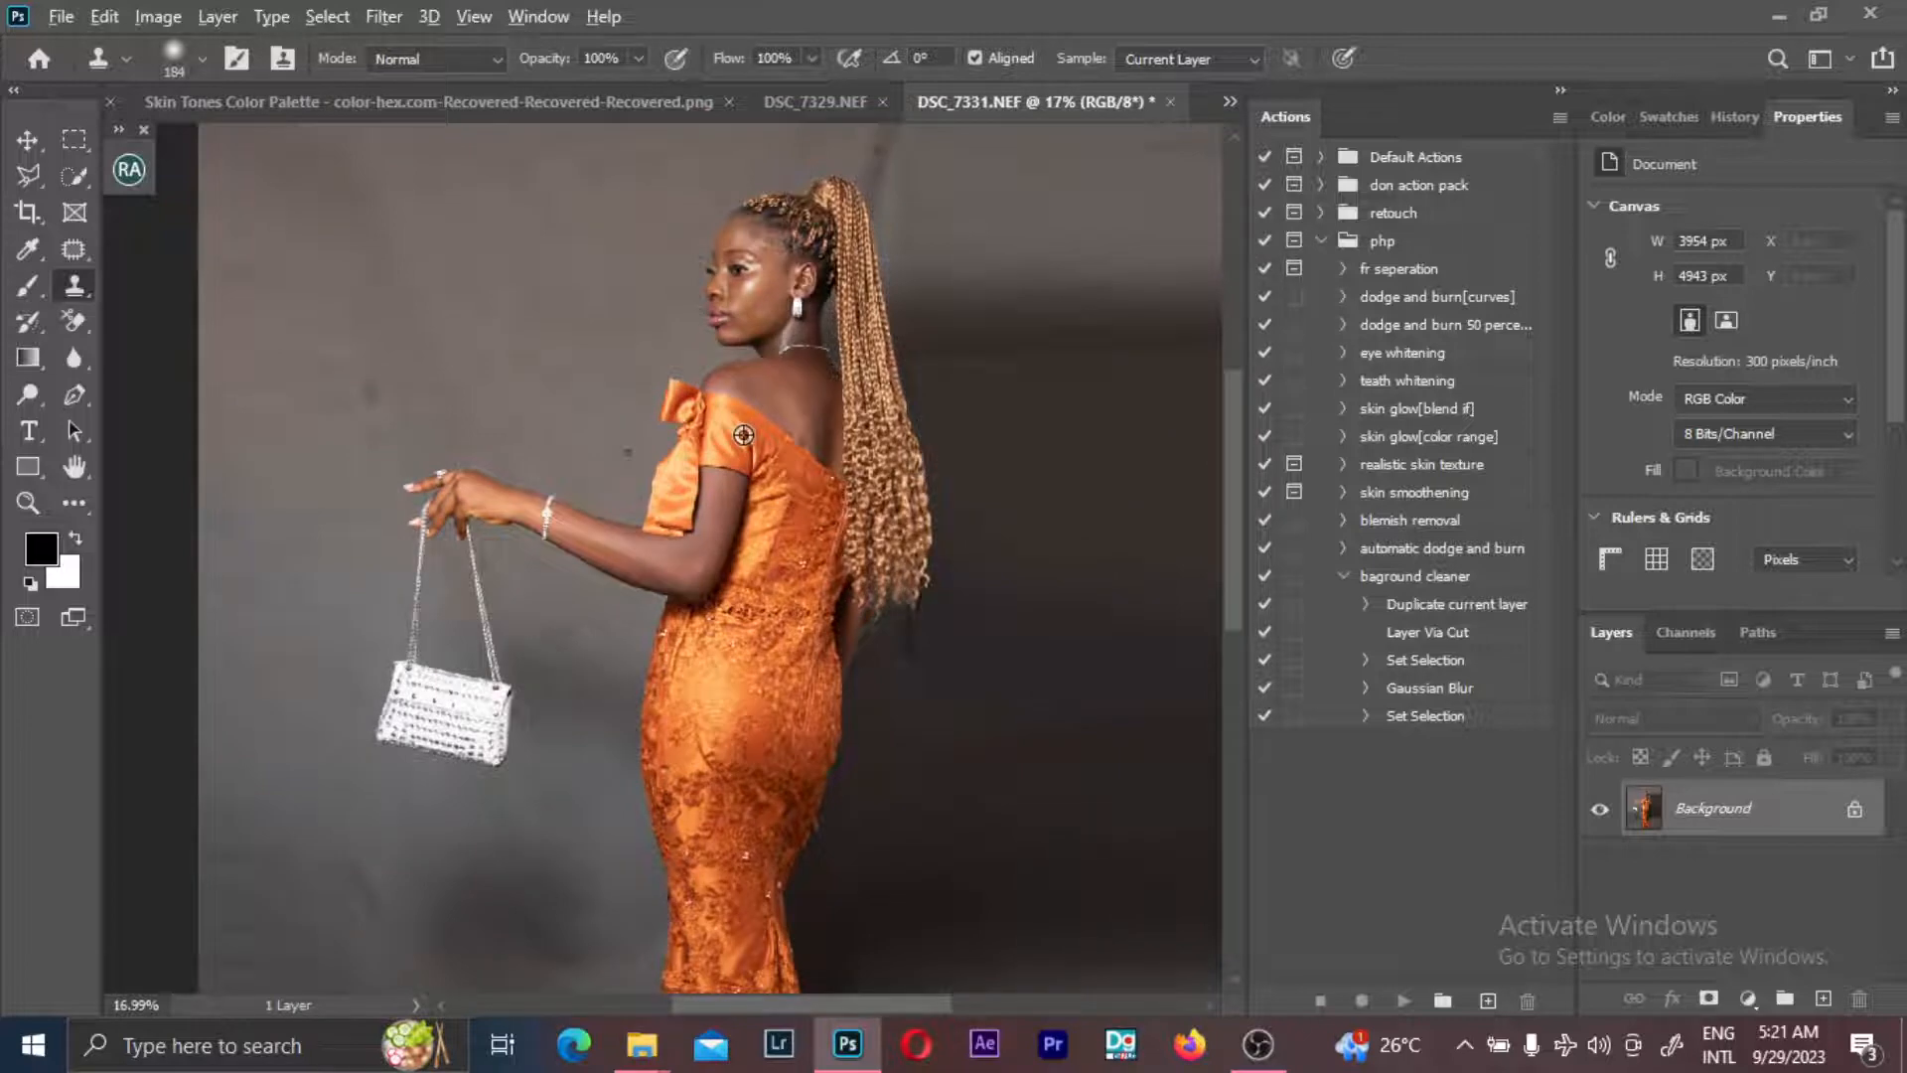
- Examine the full-length portrait from the face and hair down to the dress hem and backdrop
scroll(779, 510, up, 2)
scroll(783, 518, down, 3)
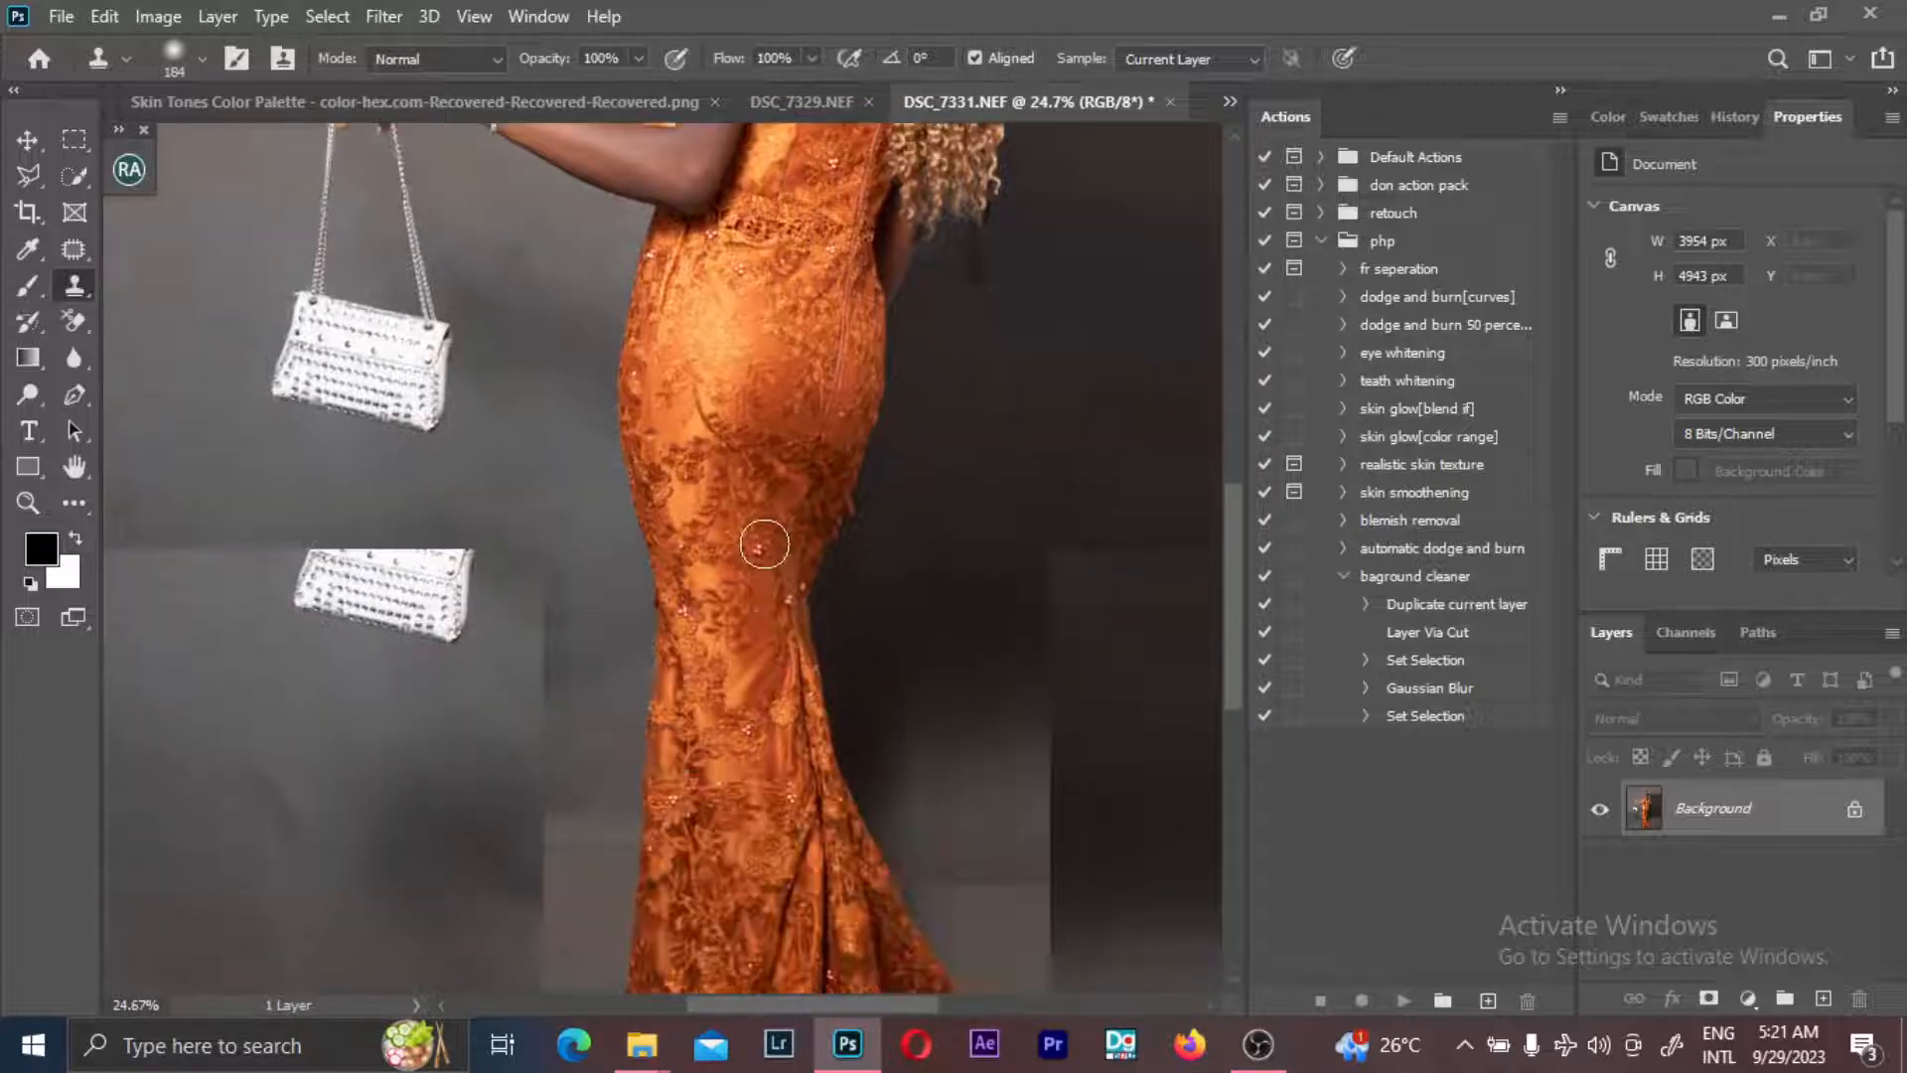
scroll(764, 544, down, 3)
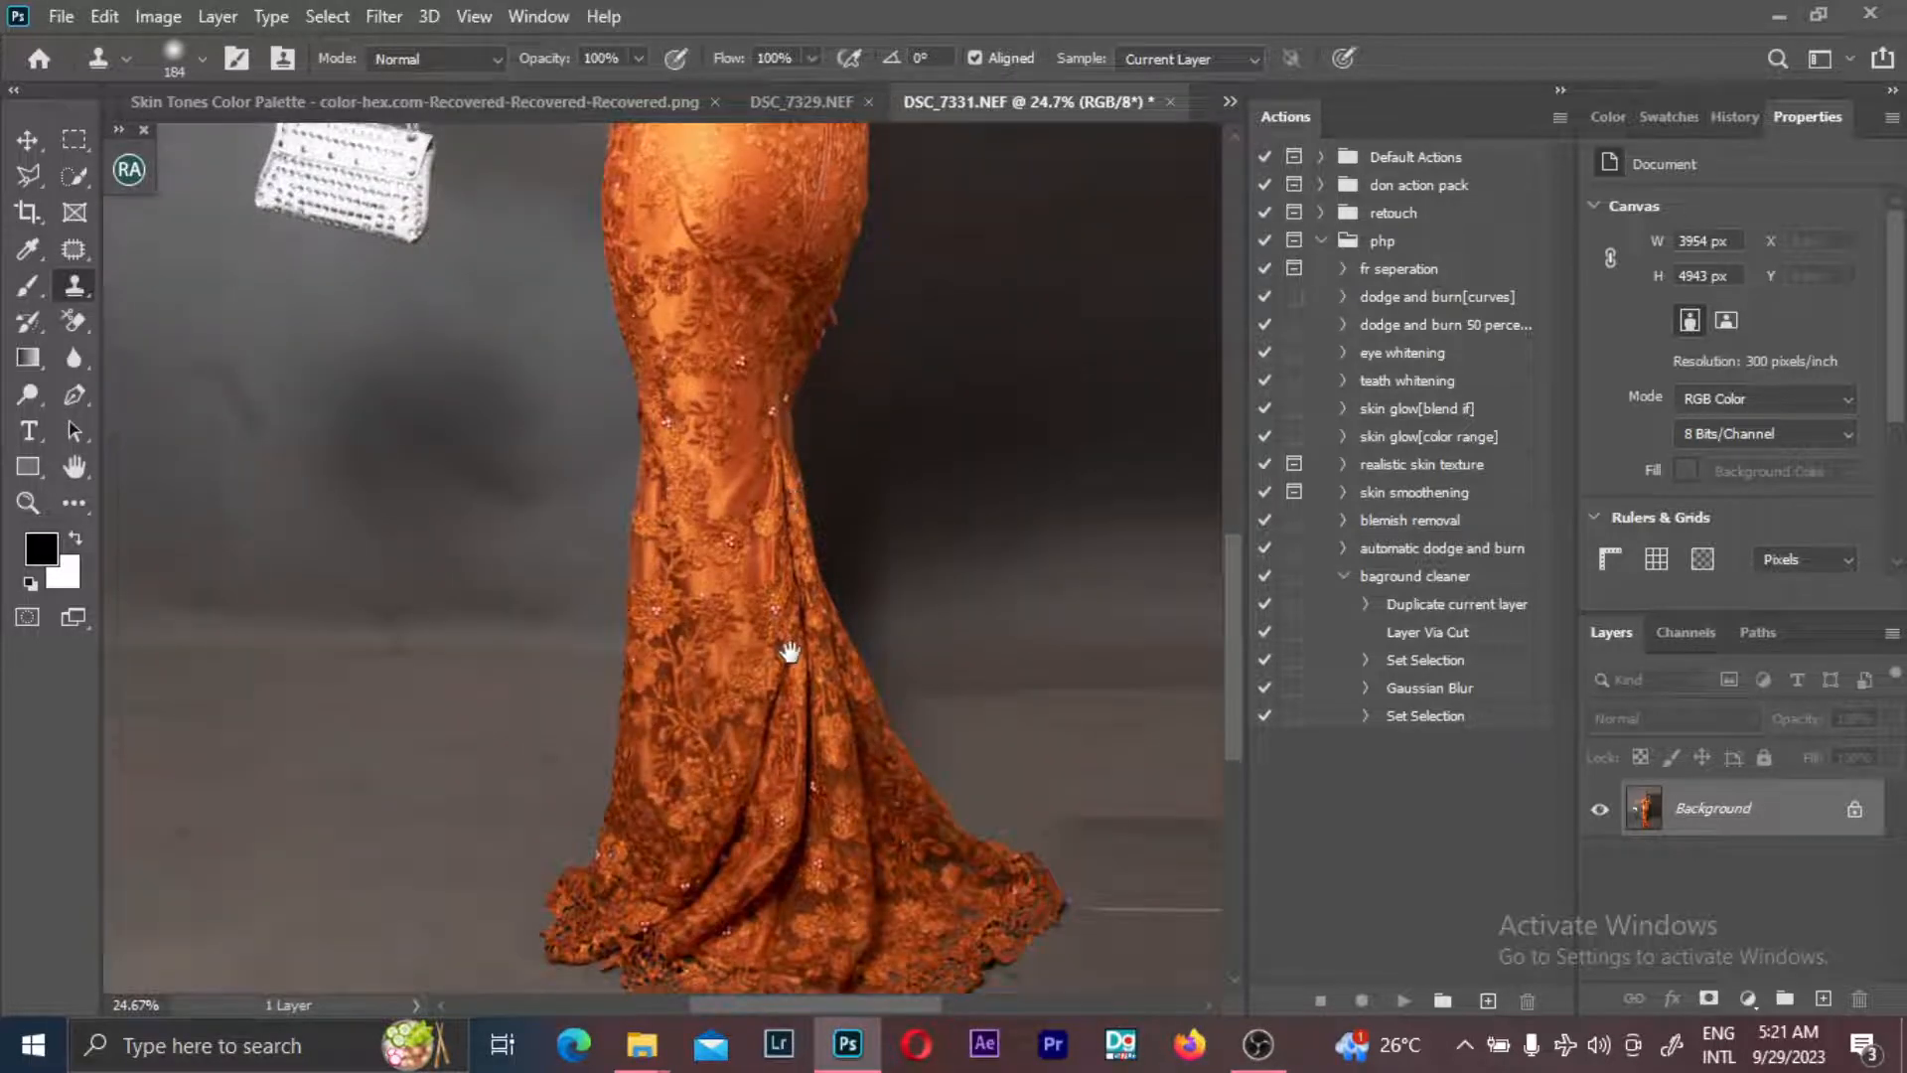
scroll(790, 534, up, 6)
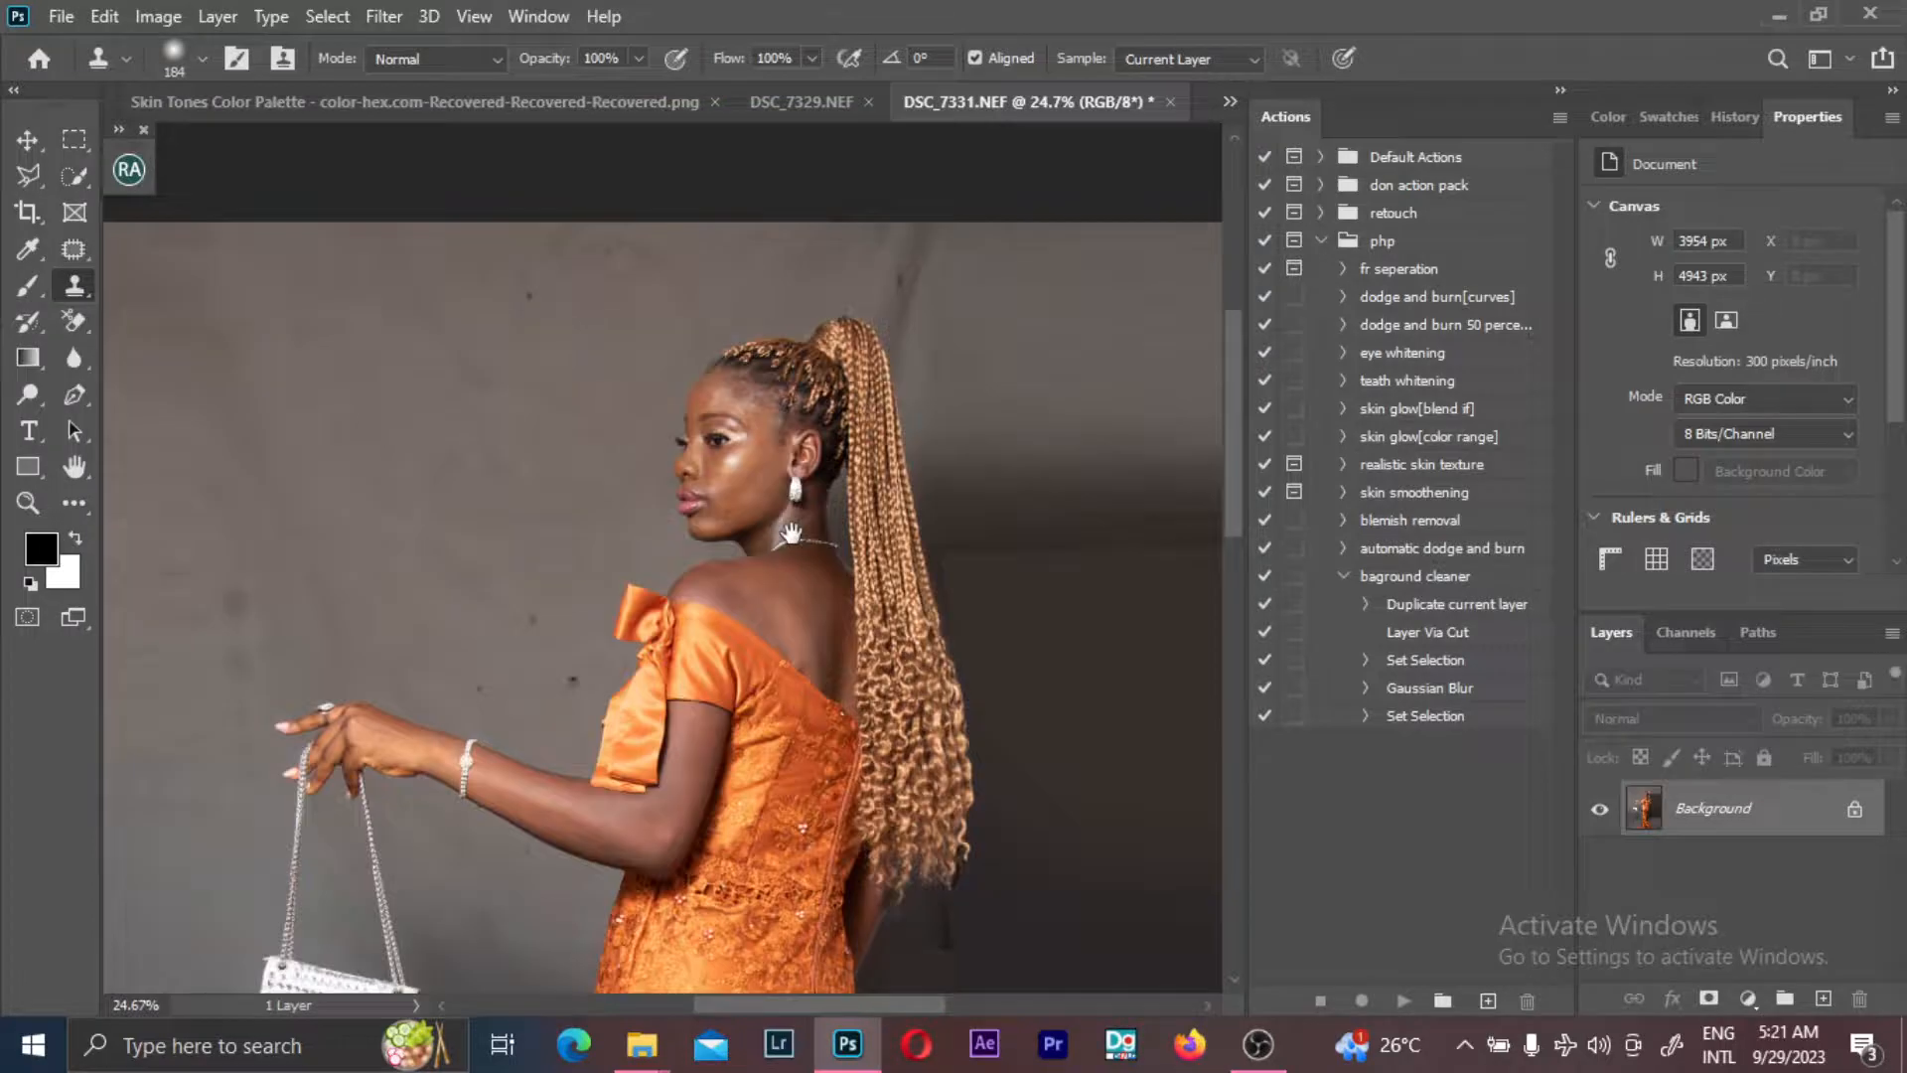
scroll(790, 534, up, 3)
scroll(737, 474, down, 1)
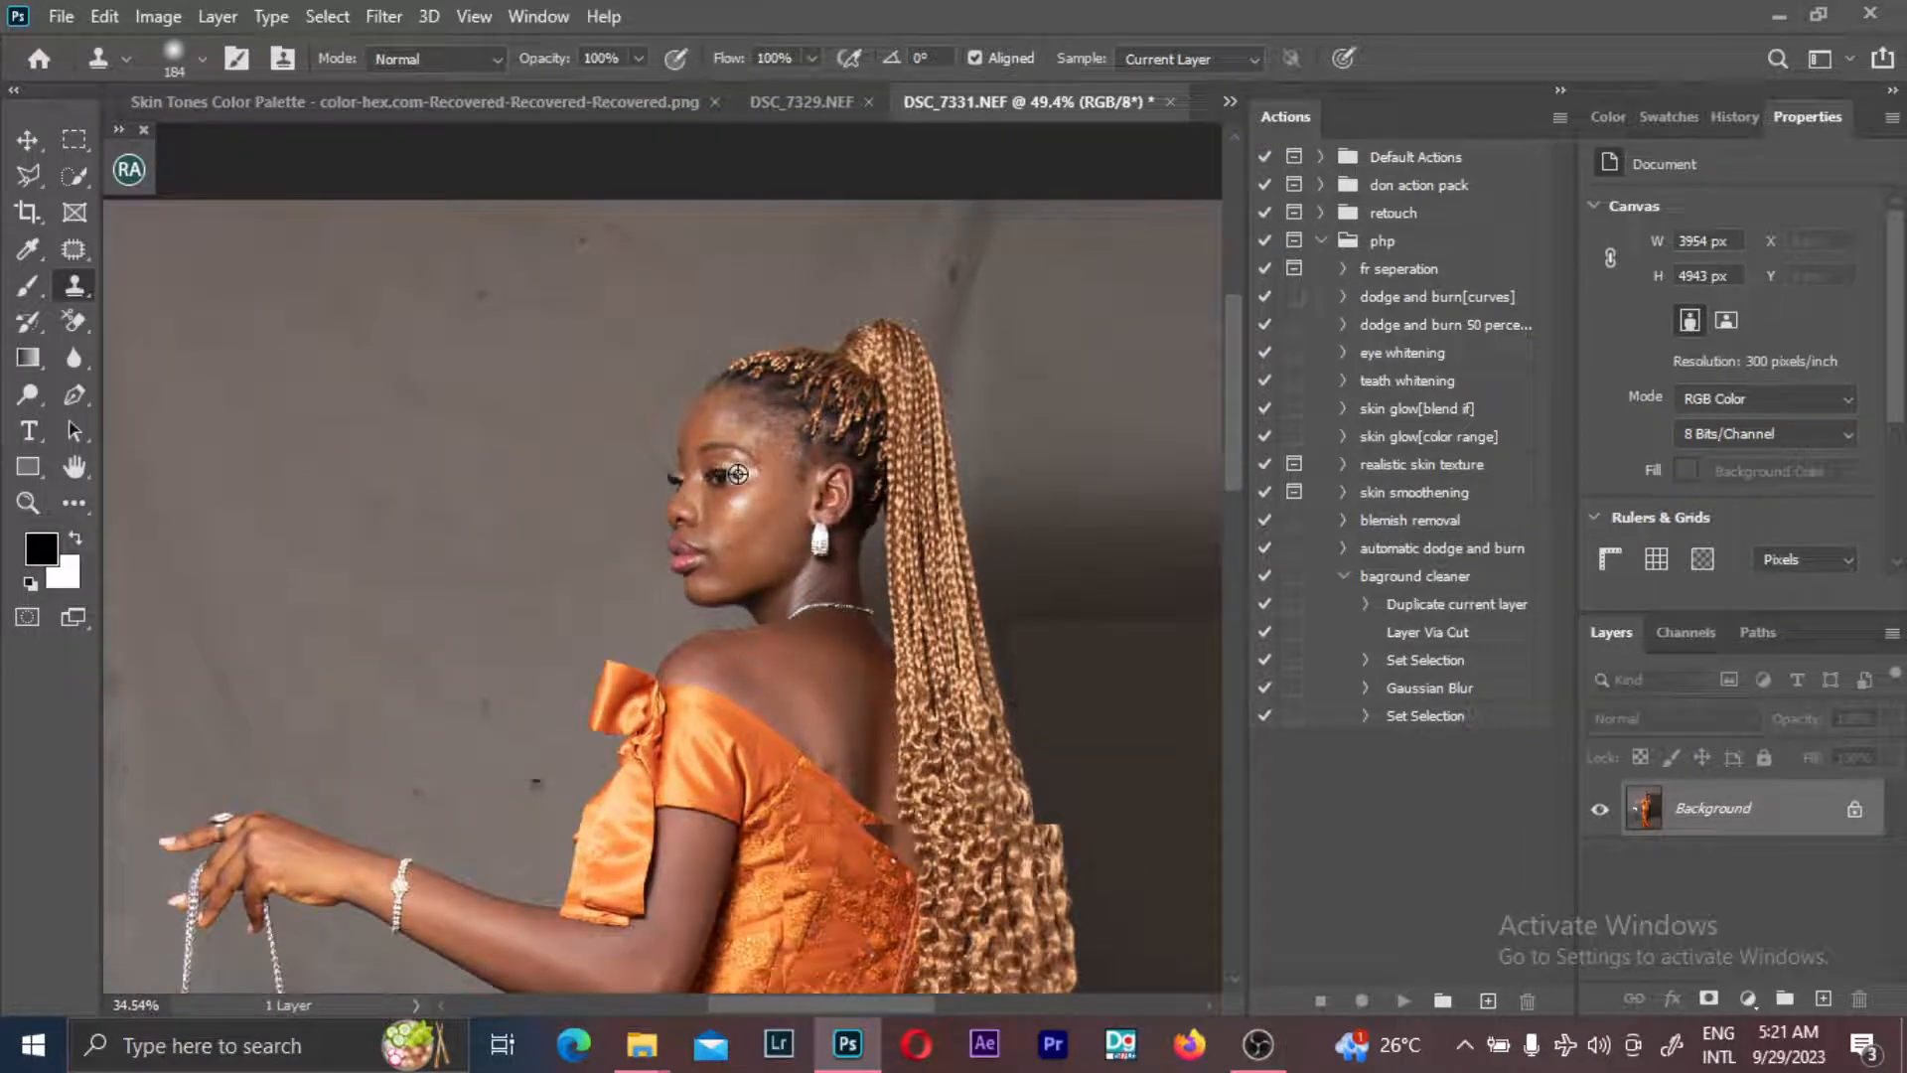
scroll(675, 341, down, 4)
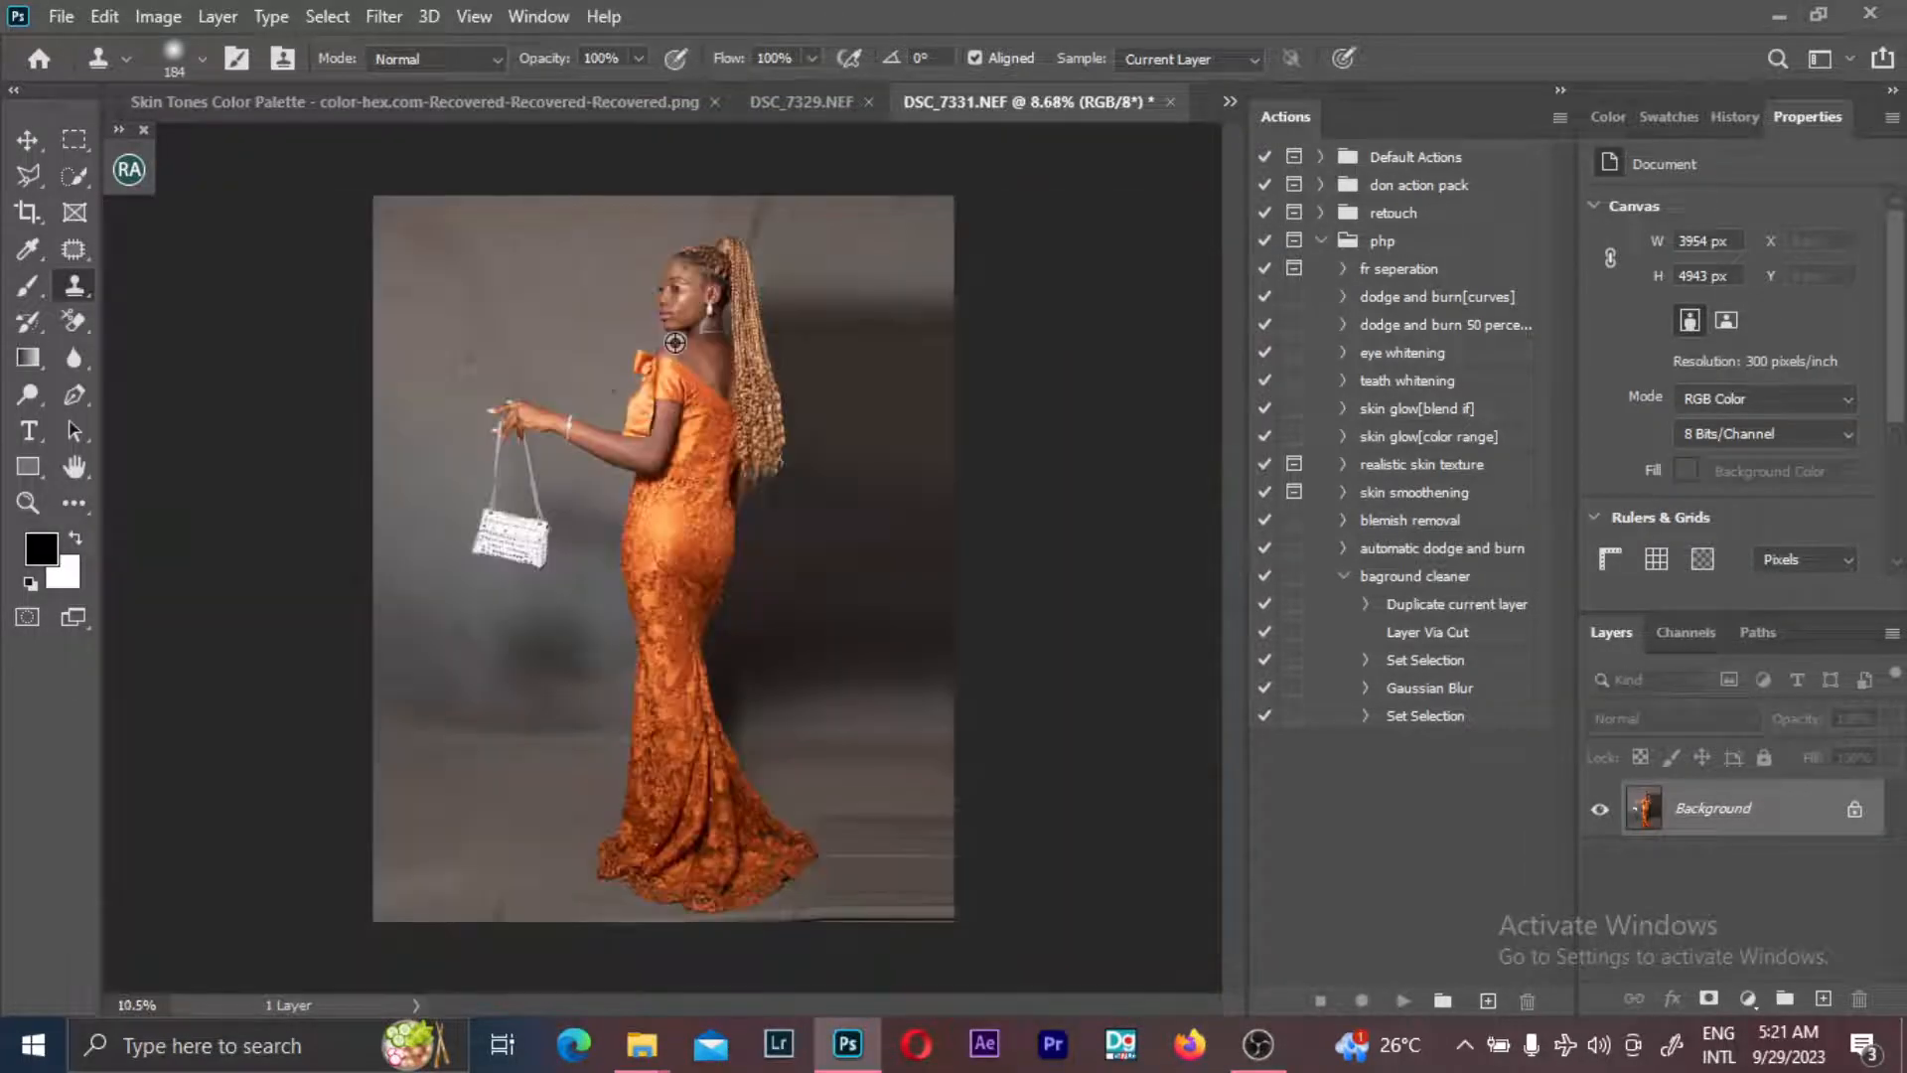
scroll(675, 342, up, 3)
scroll(677, 341, up, 1)
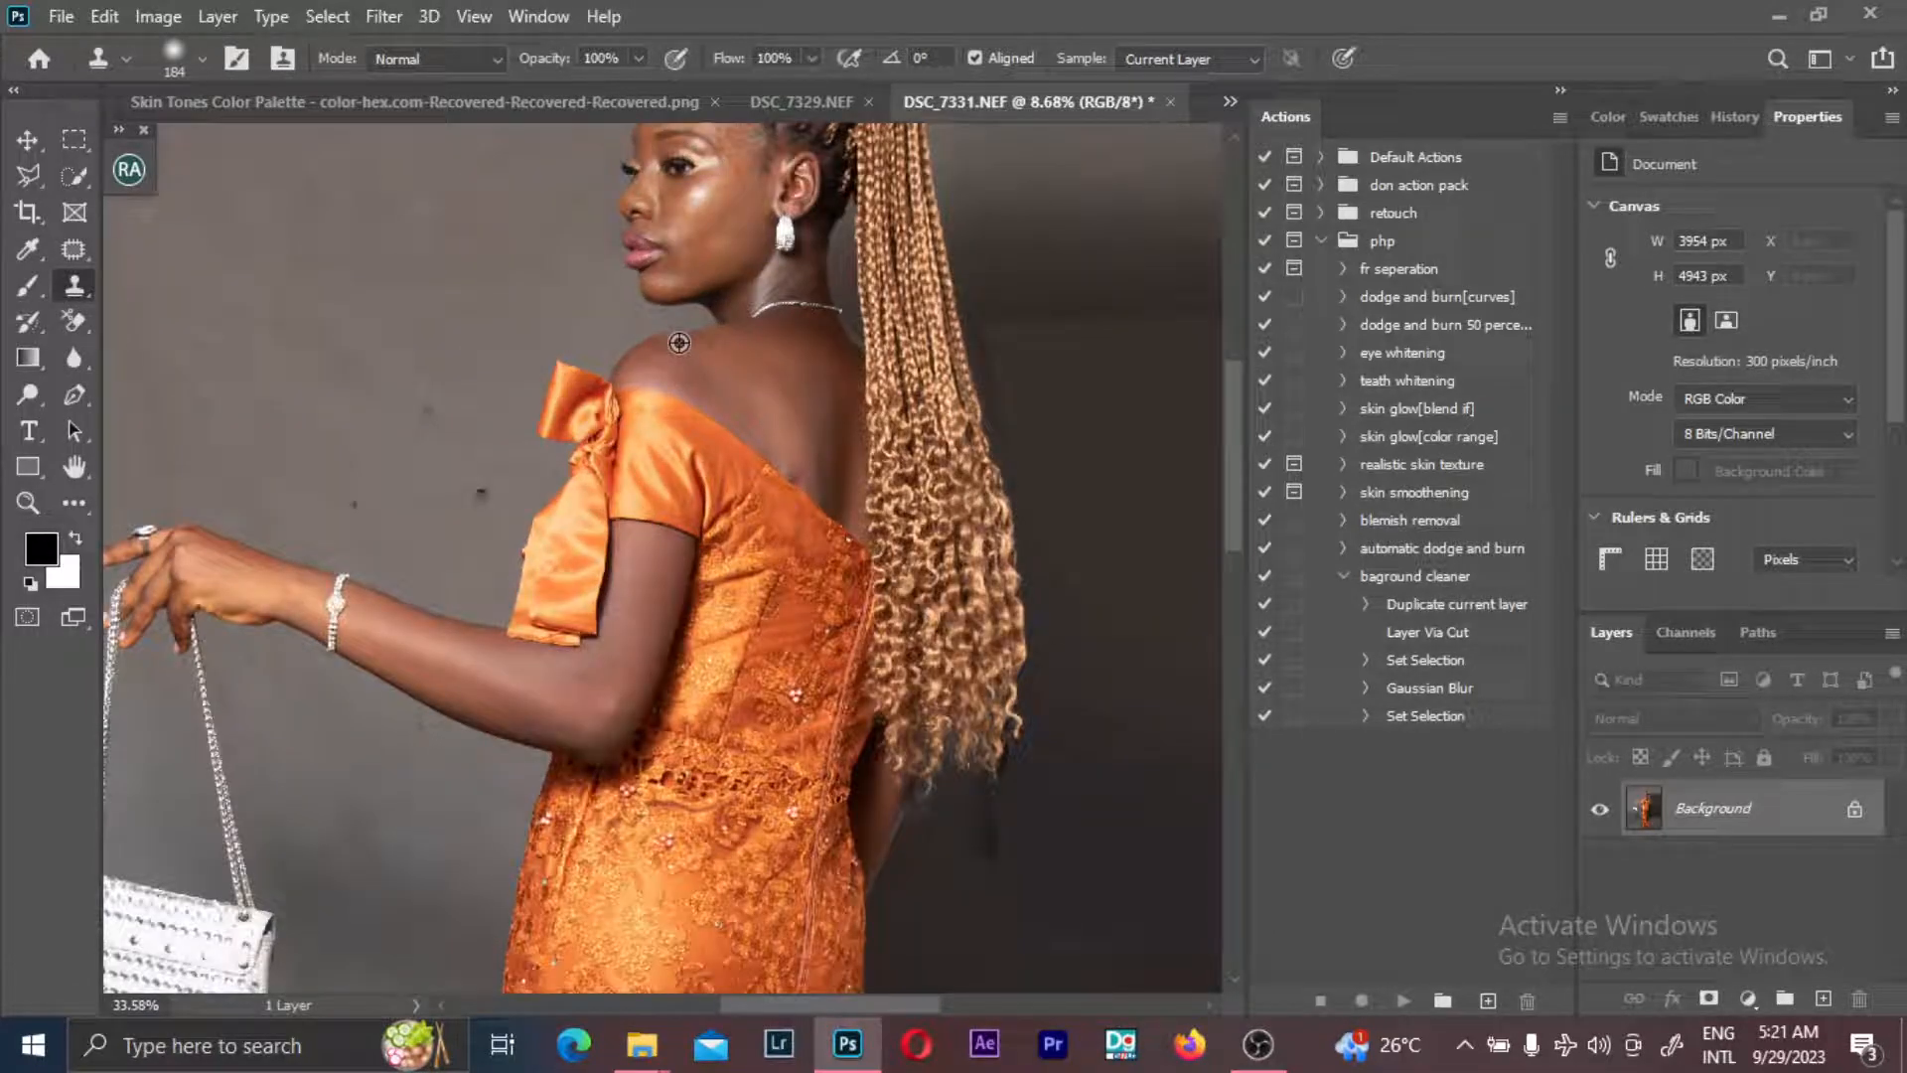
- Retouch blemishes on the woman's cheek and forehead with the Patch tool and clear the selection
scroll(678, 341, up, 3)
key(j)
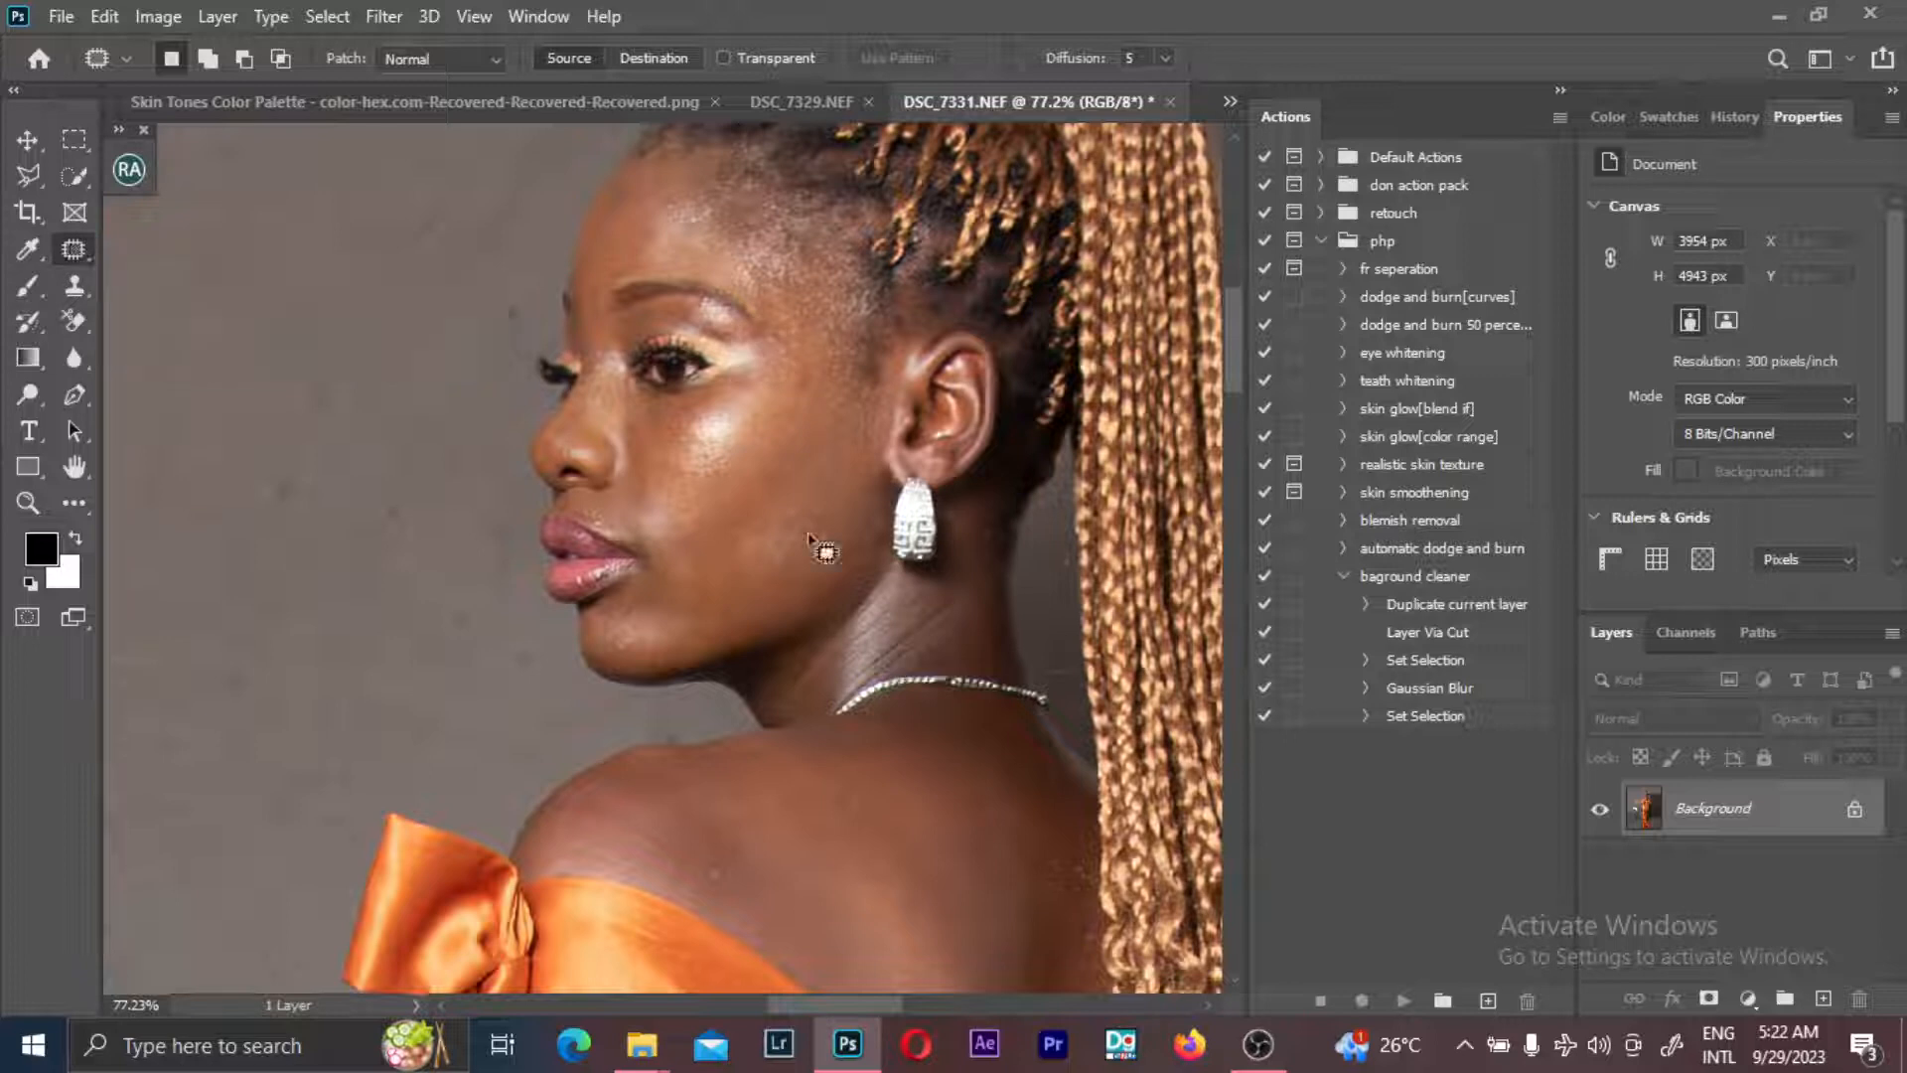
drag(809, 537, 816, 541)
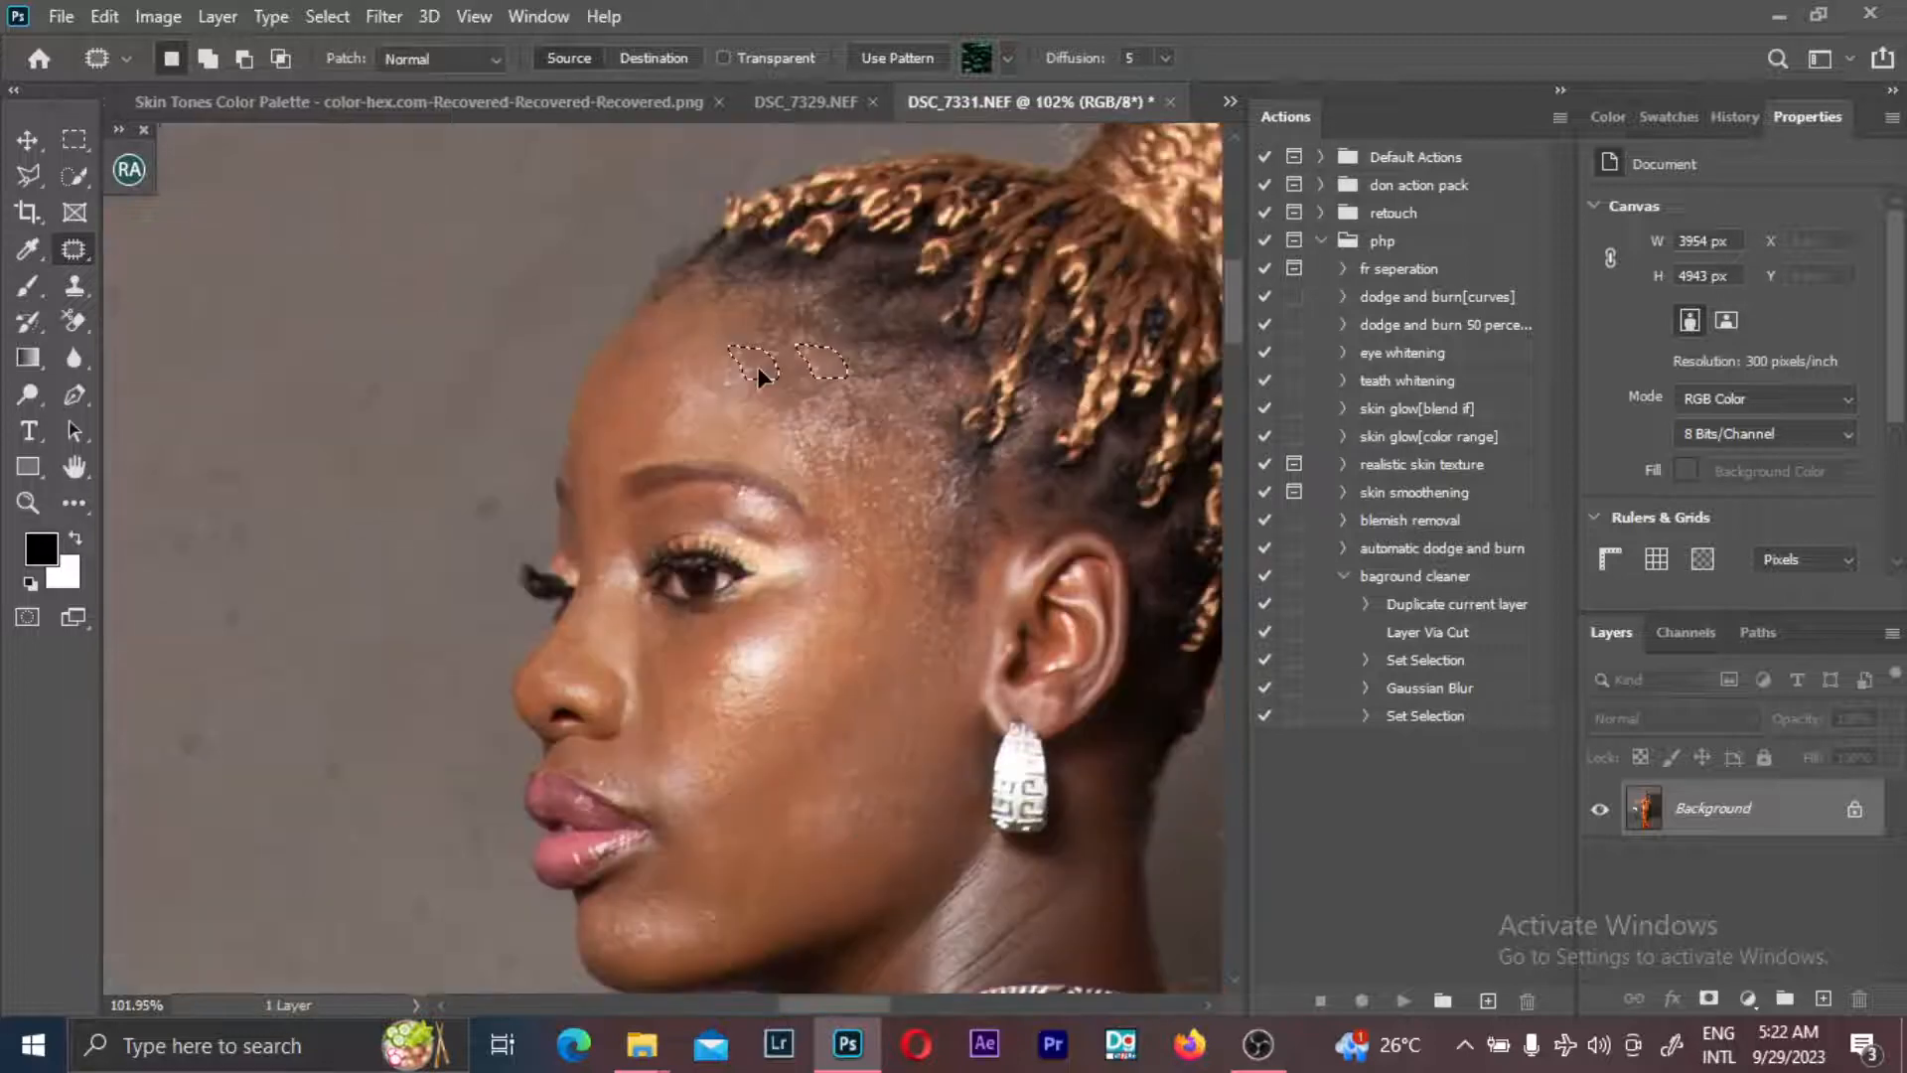
key(ctrl+d)
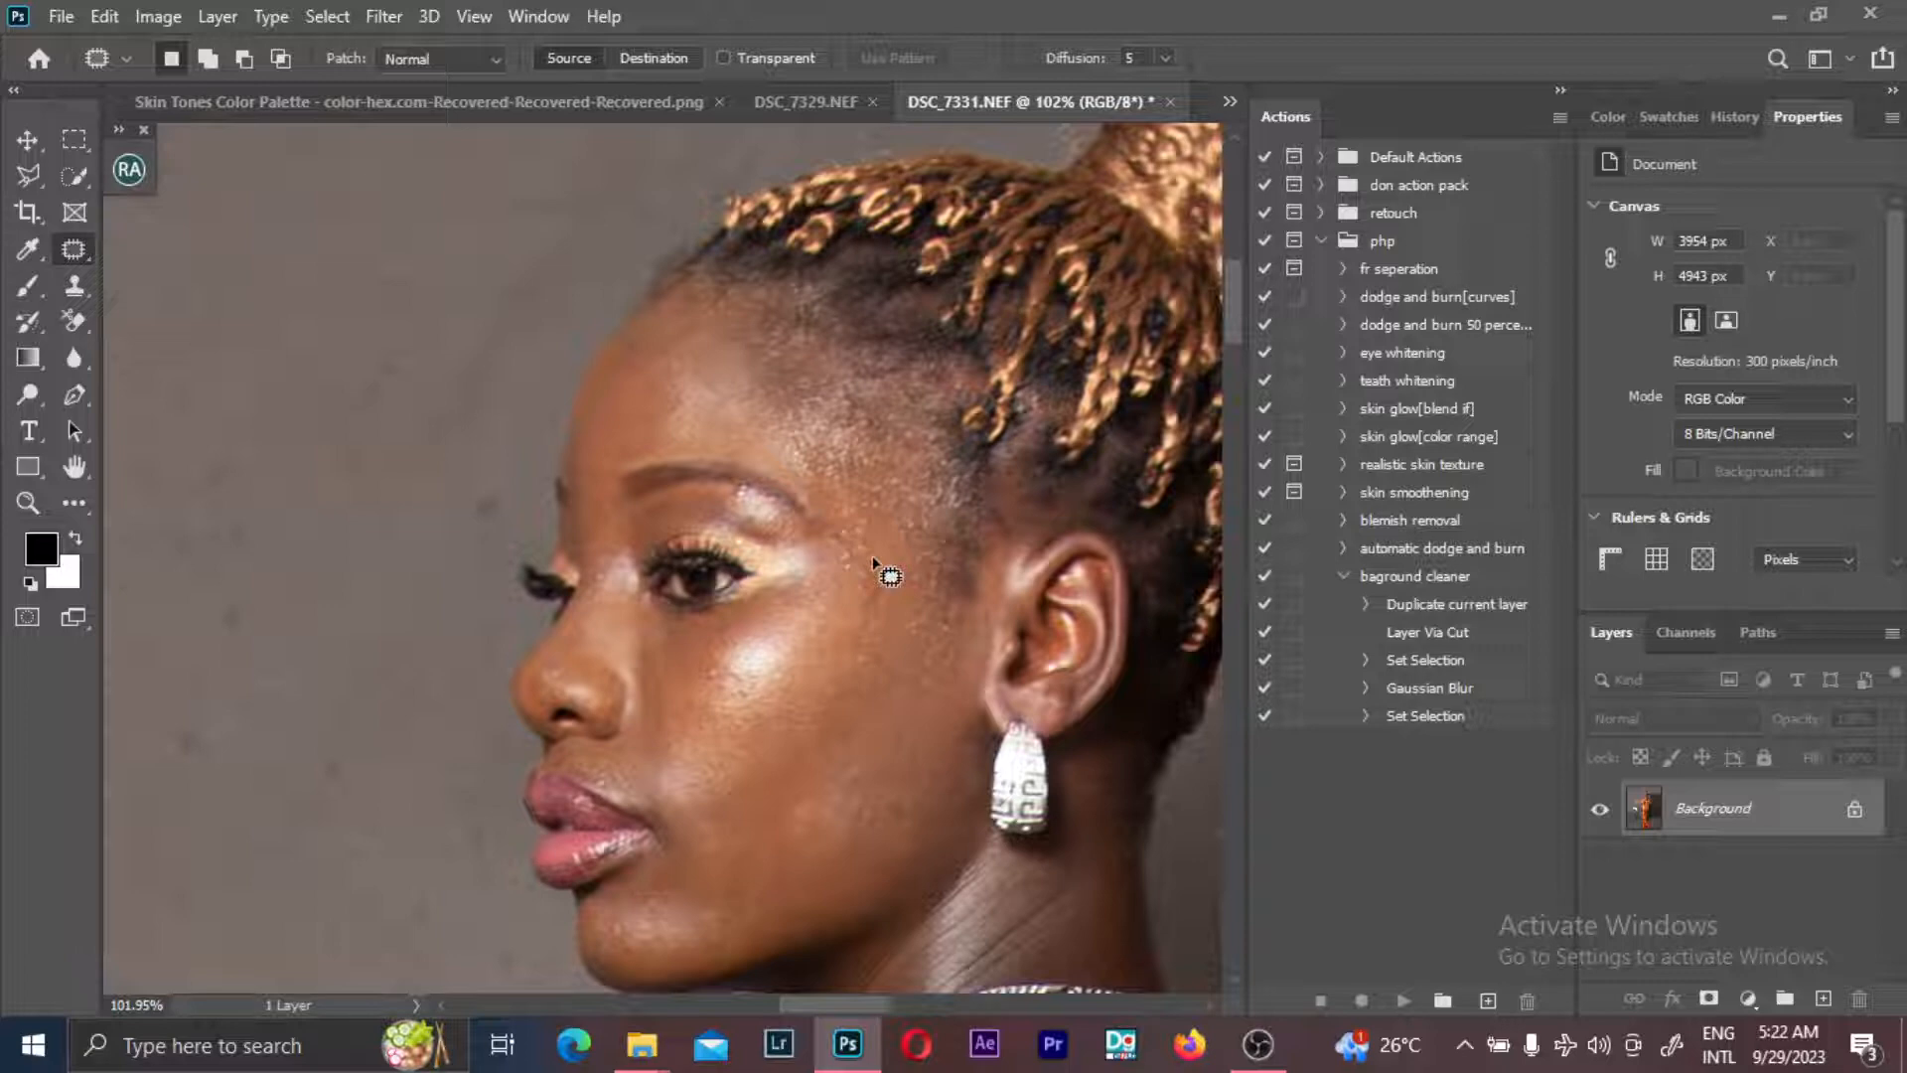
- Patch the skin blemishes on the bare shoulder and along the upper back beside the braids
scroll(874, 562, down, 3)
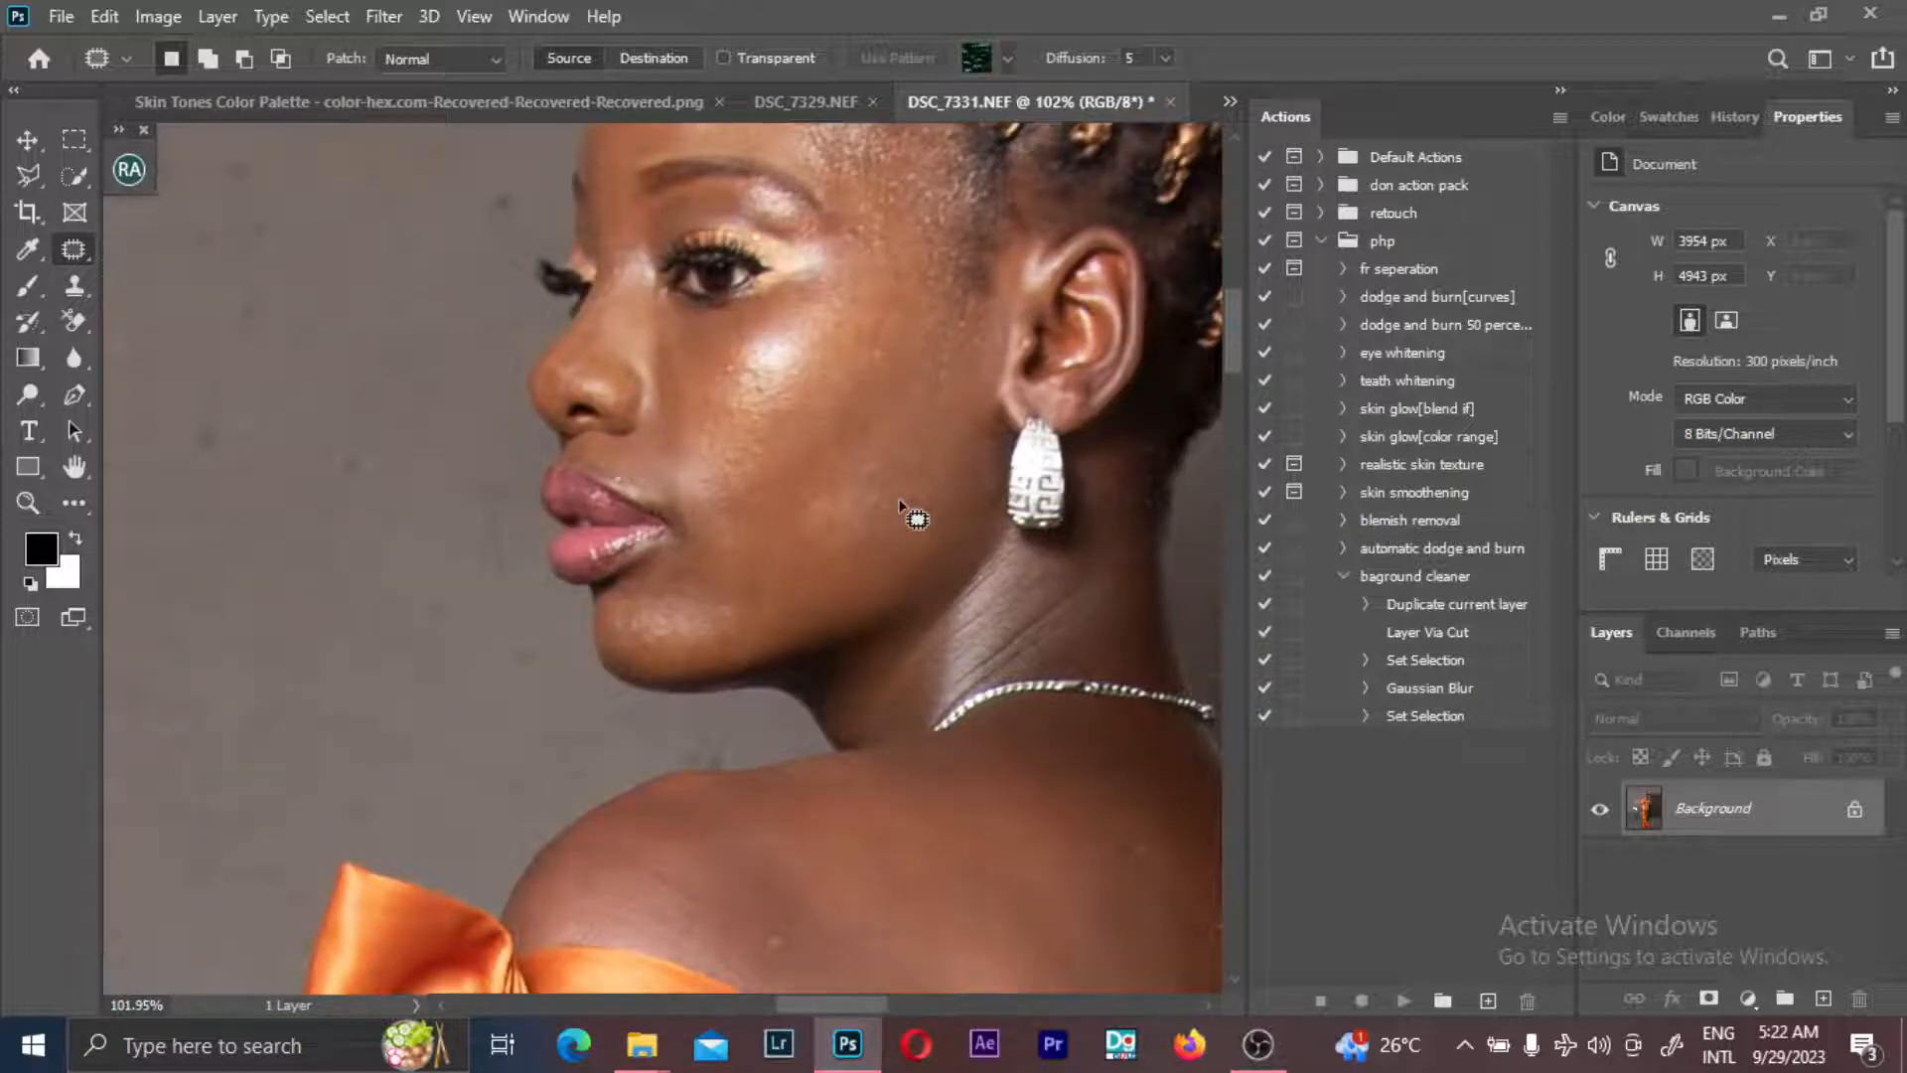
scroll(899, 502, down, 3)
drag(688, 568, 662, 574)
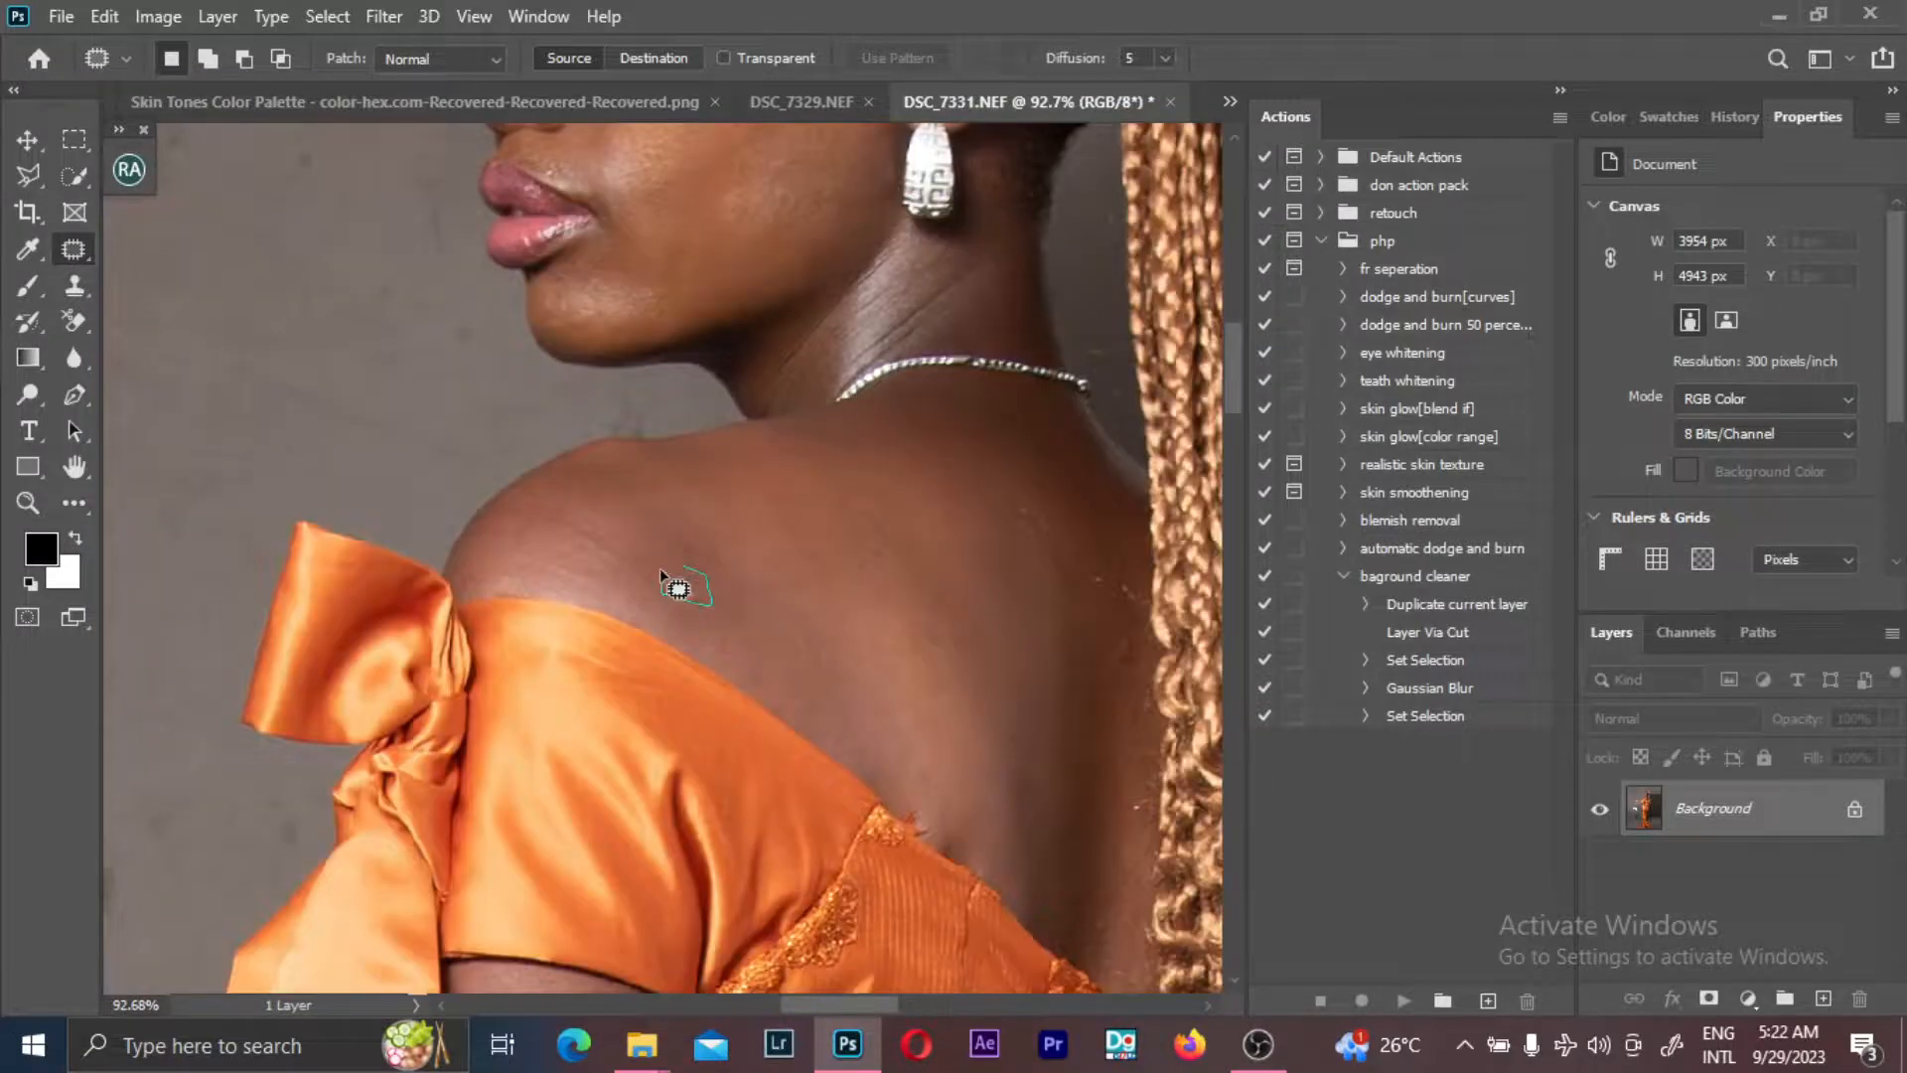
scroll(793, 627, right, 3)
scroll(792, 627, down, 1)
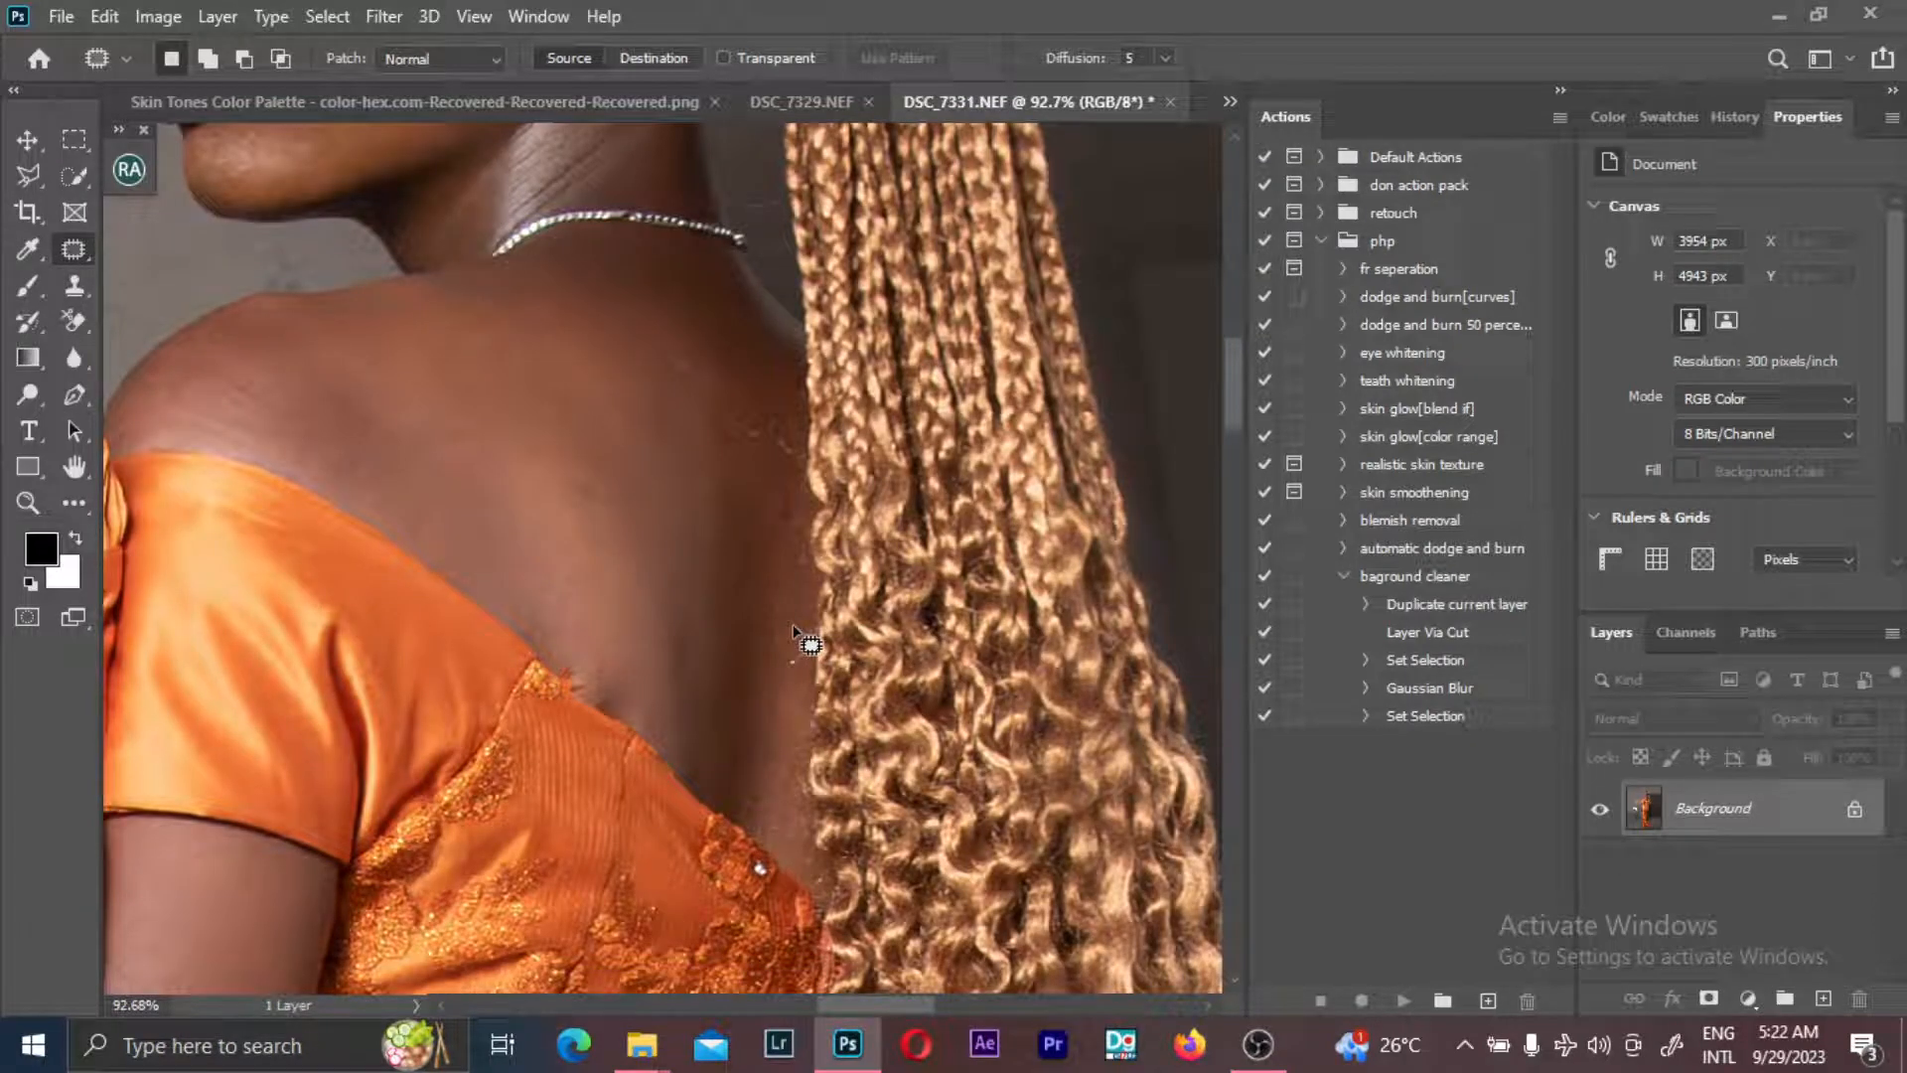
drag(793, 628, 613, 732)
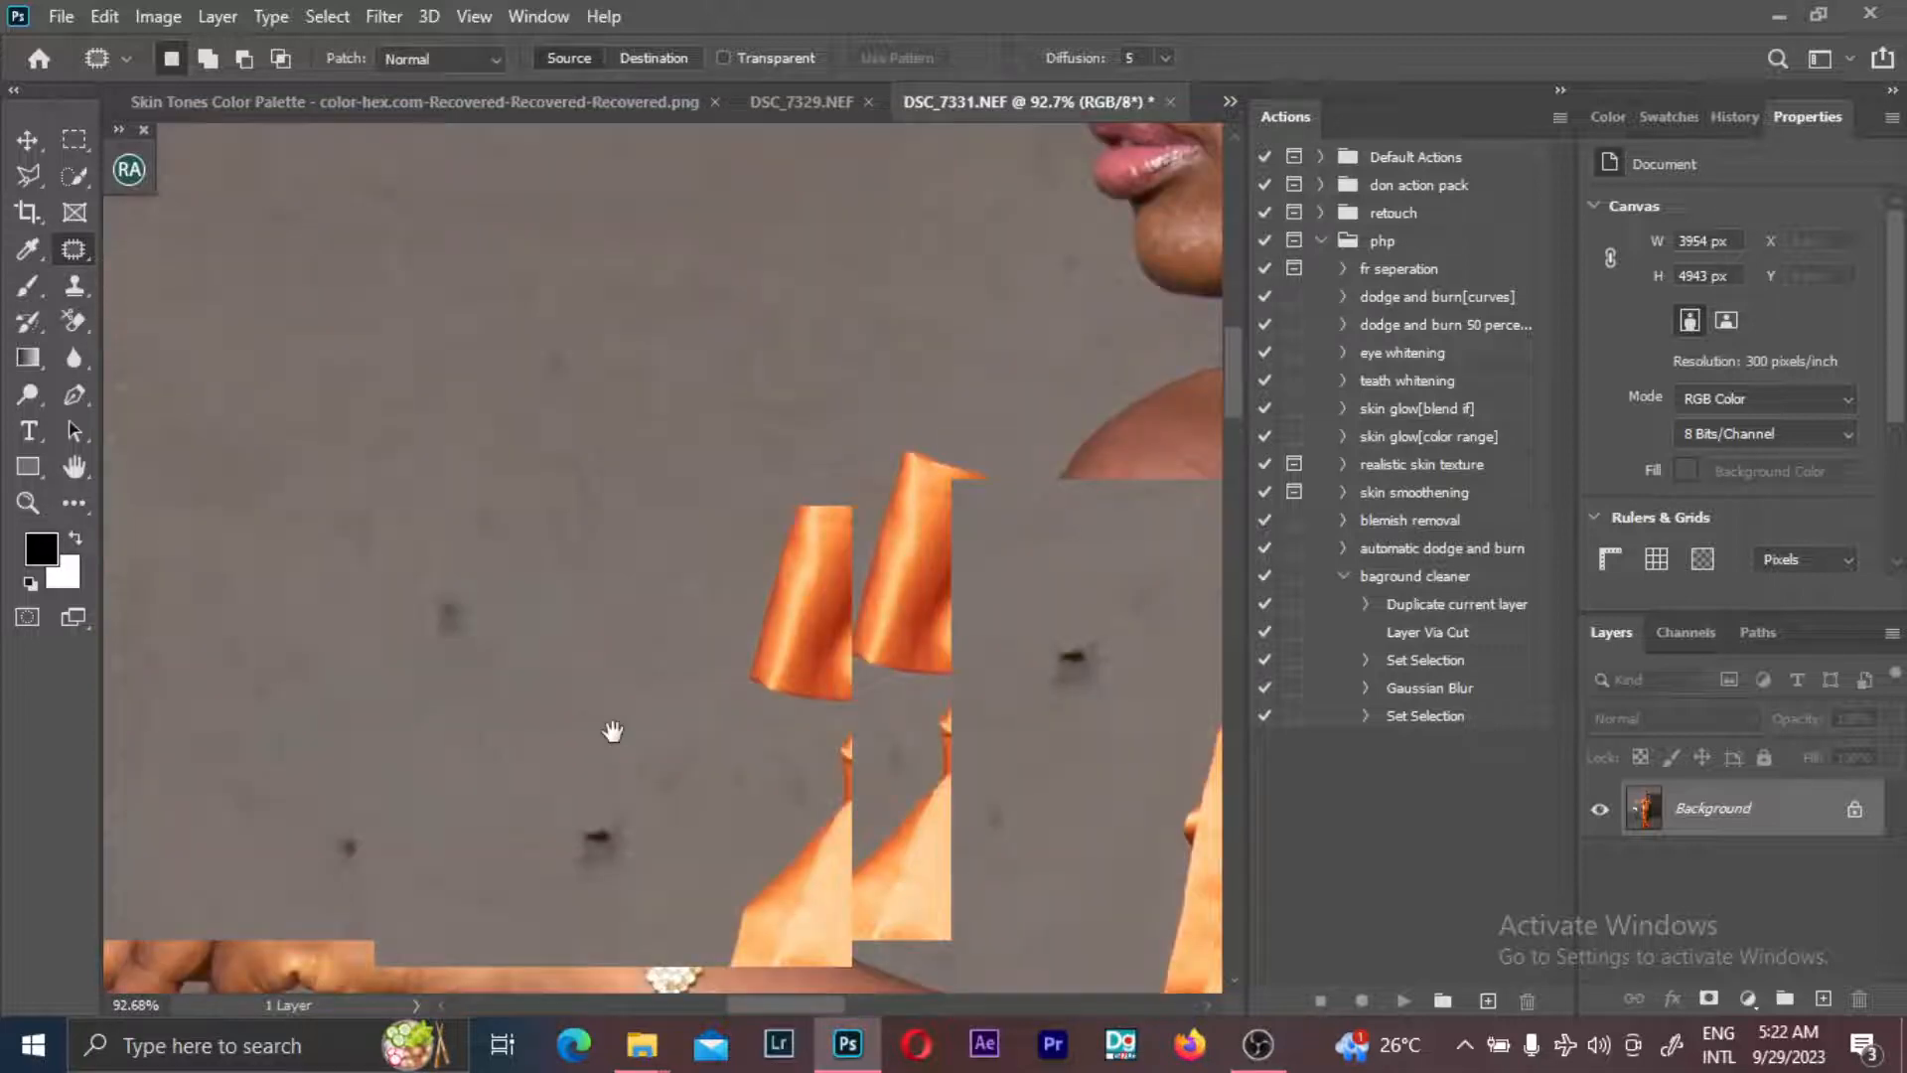
scroll(509, 576, down, 5)
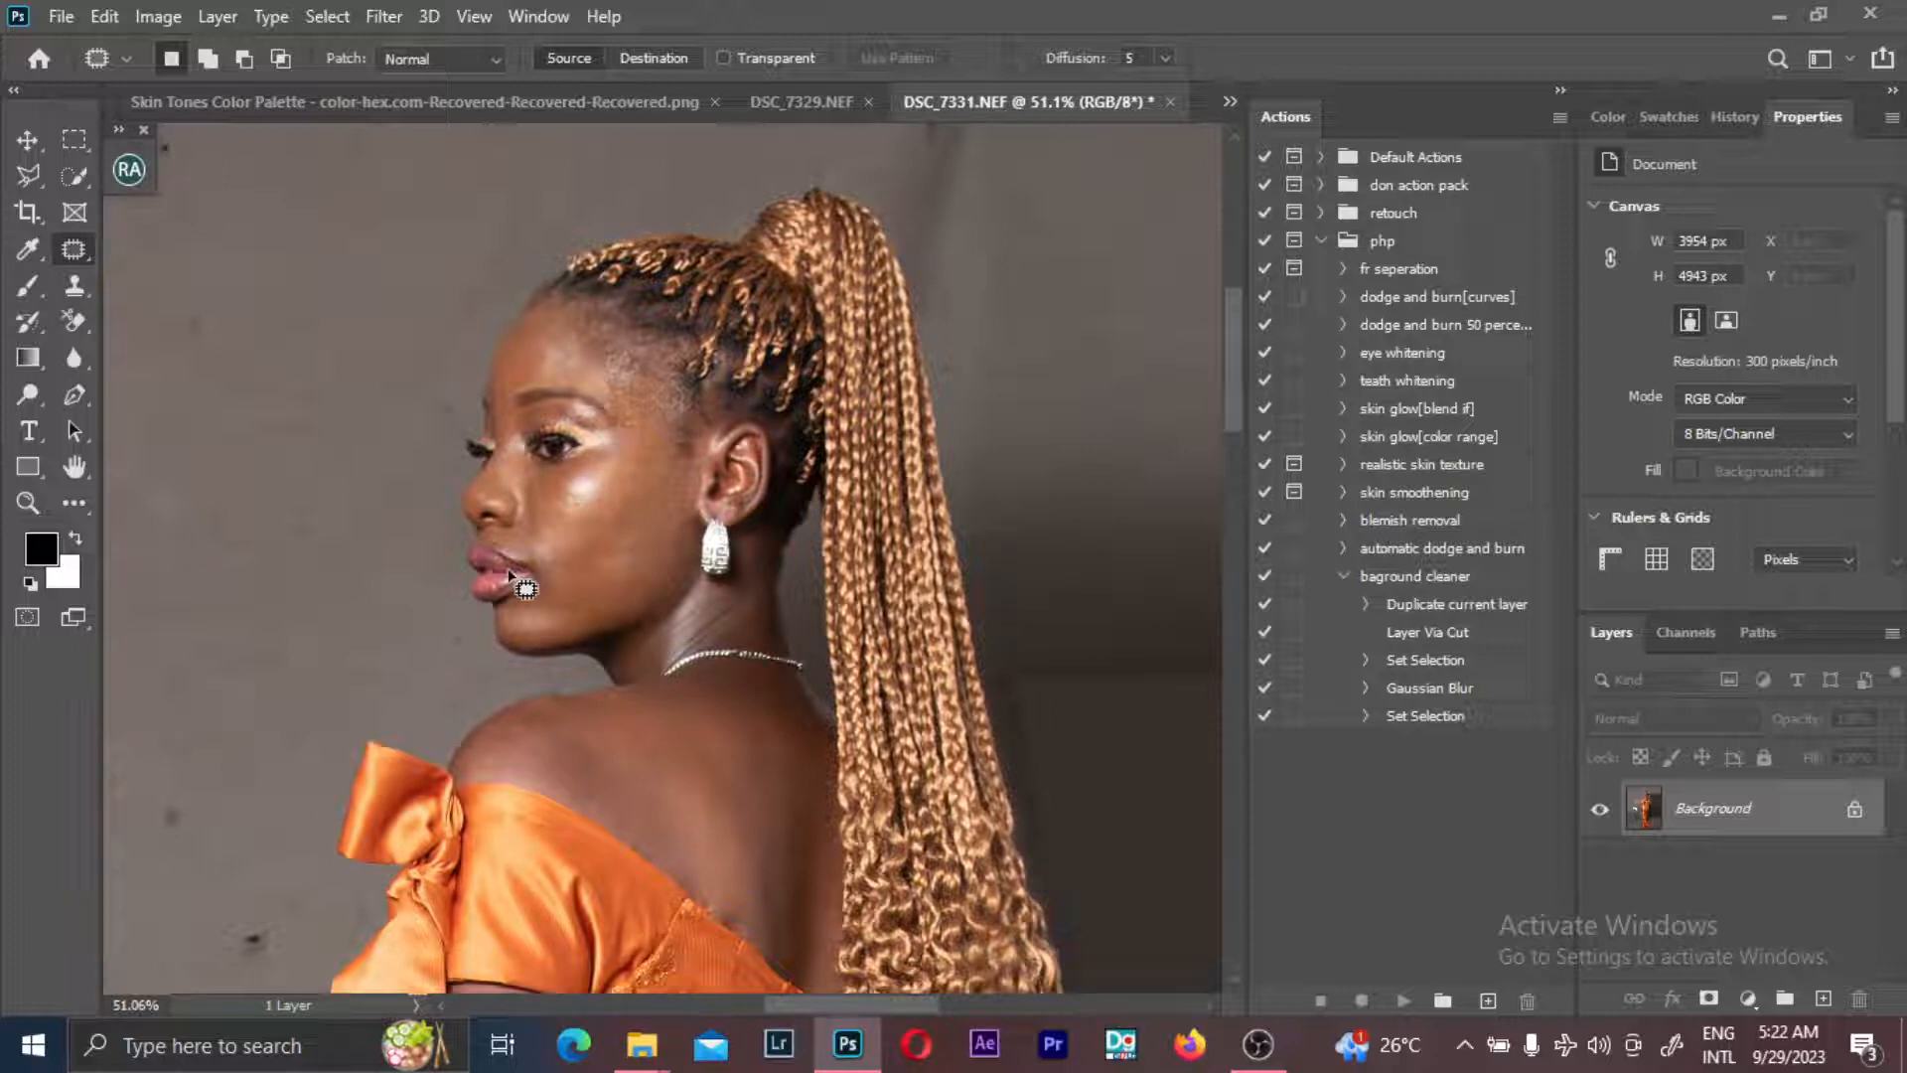
click(1322, 240)
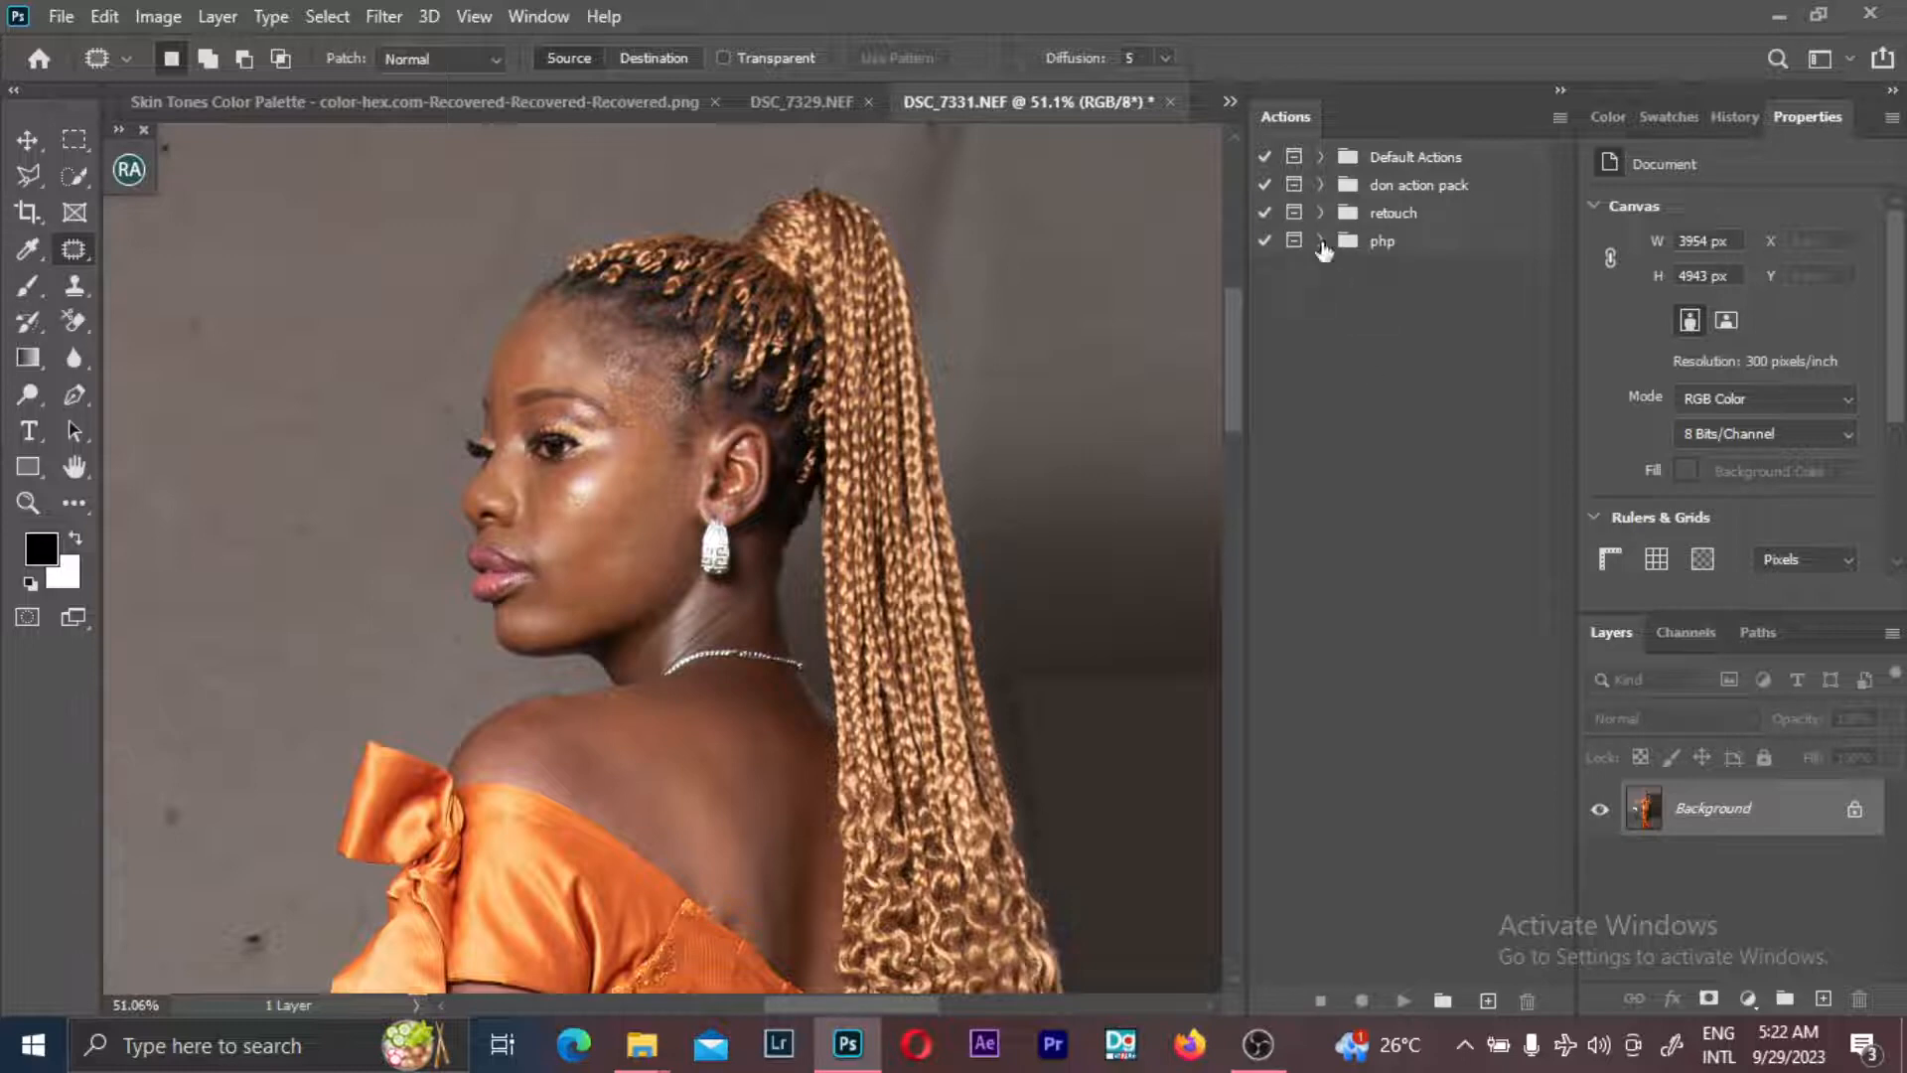
click(1321, 241)
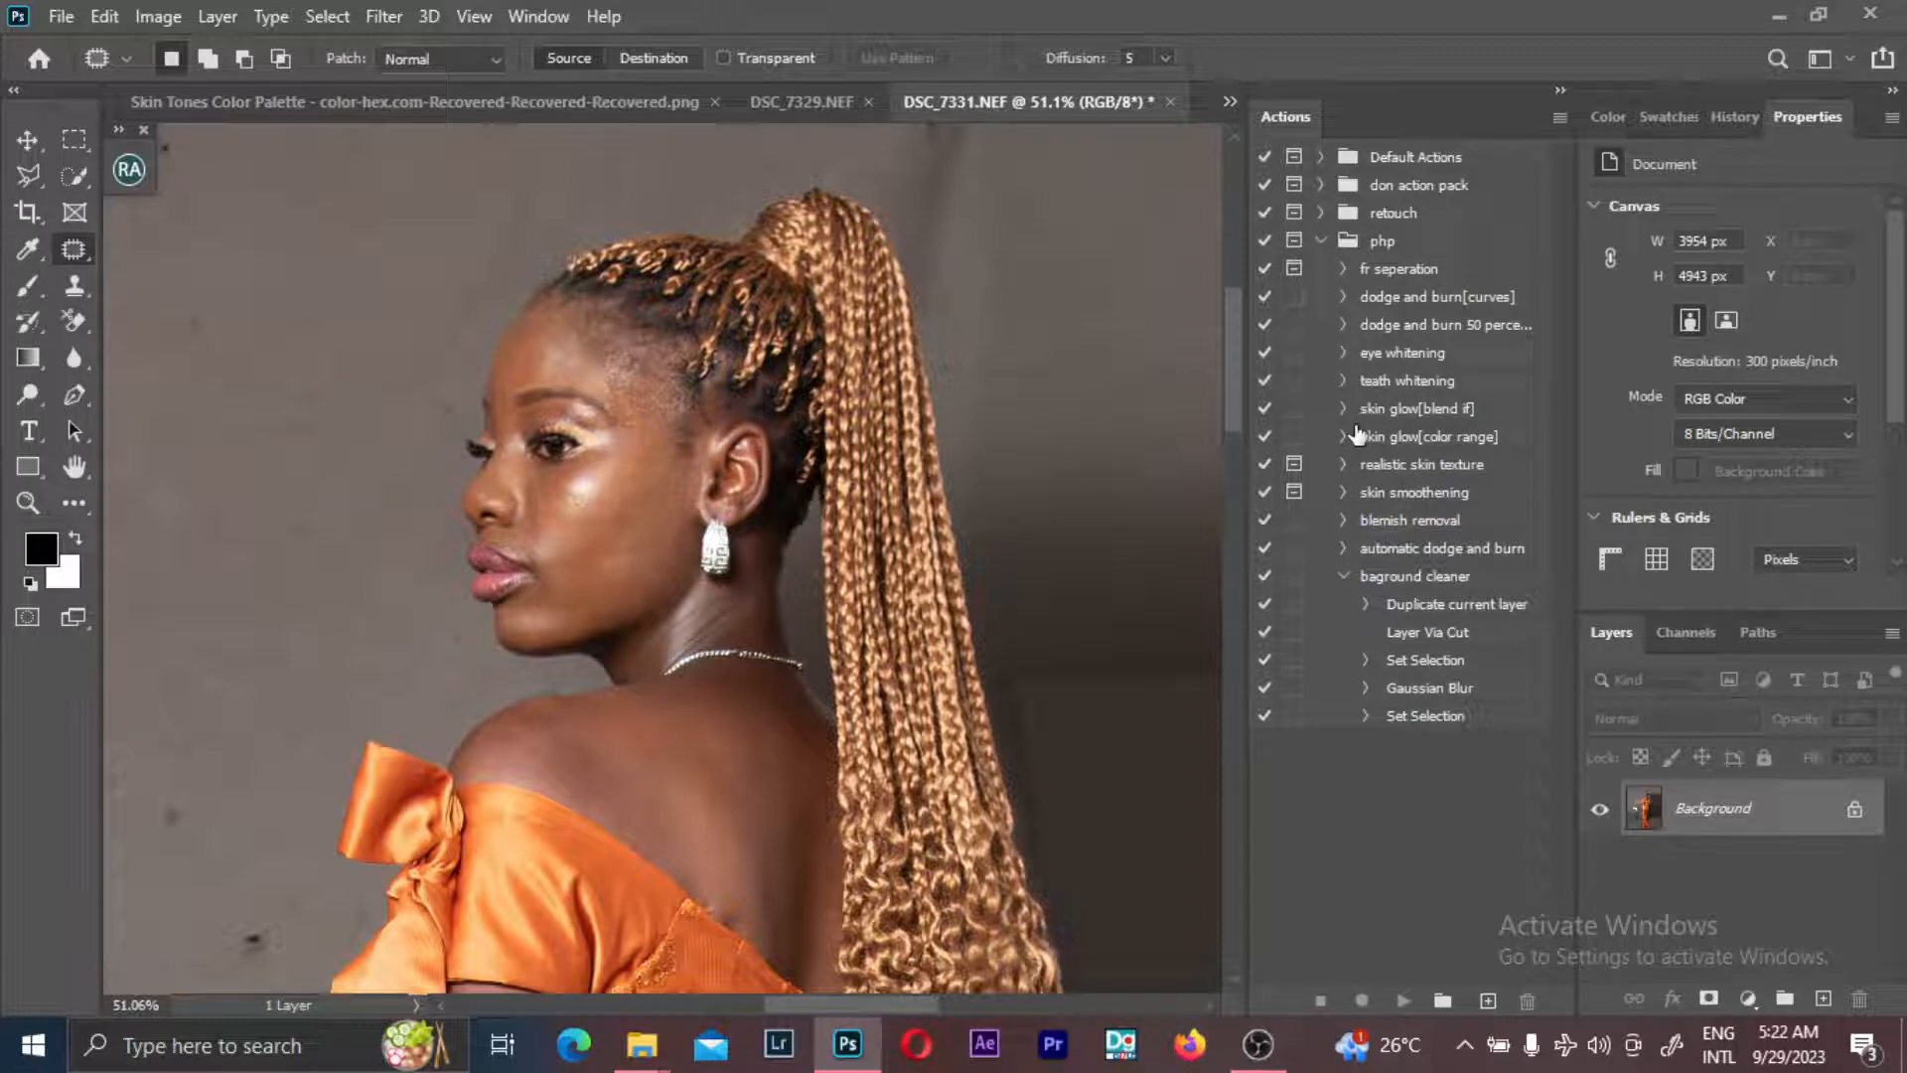
click(1321, 241)
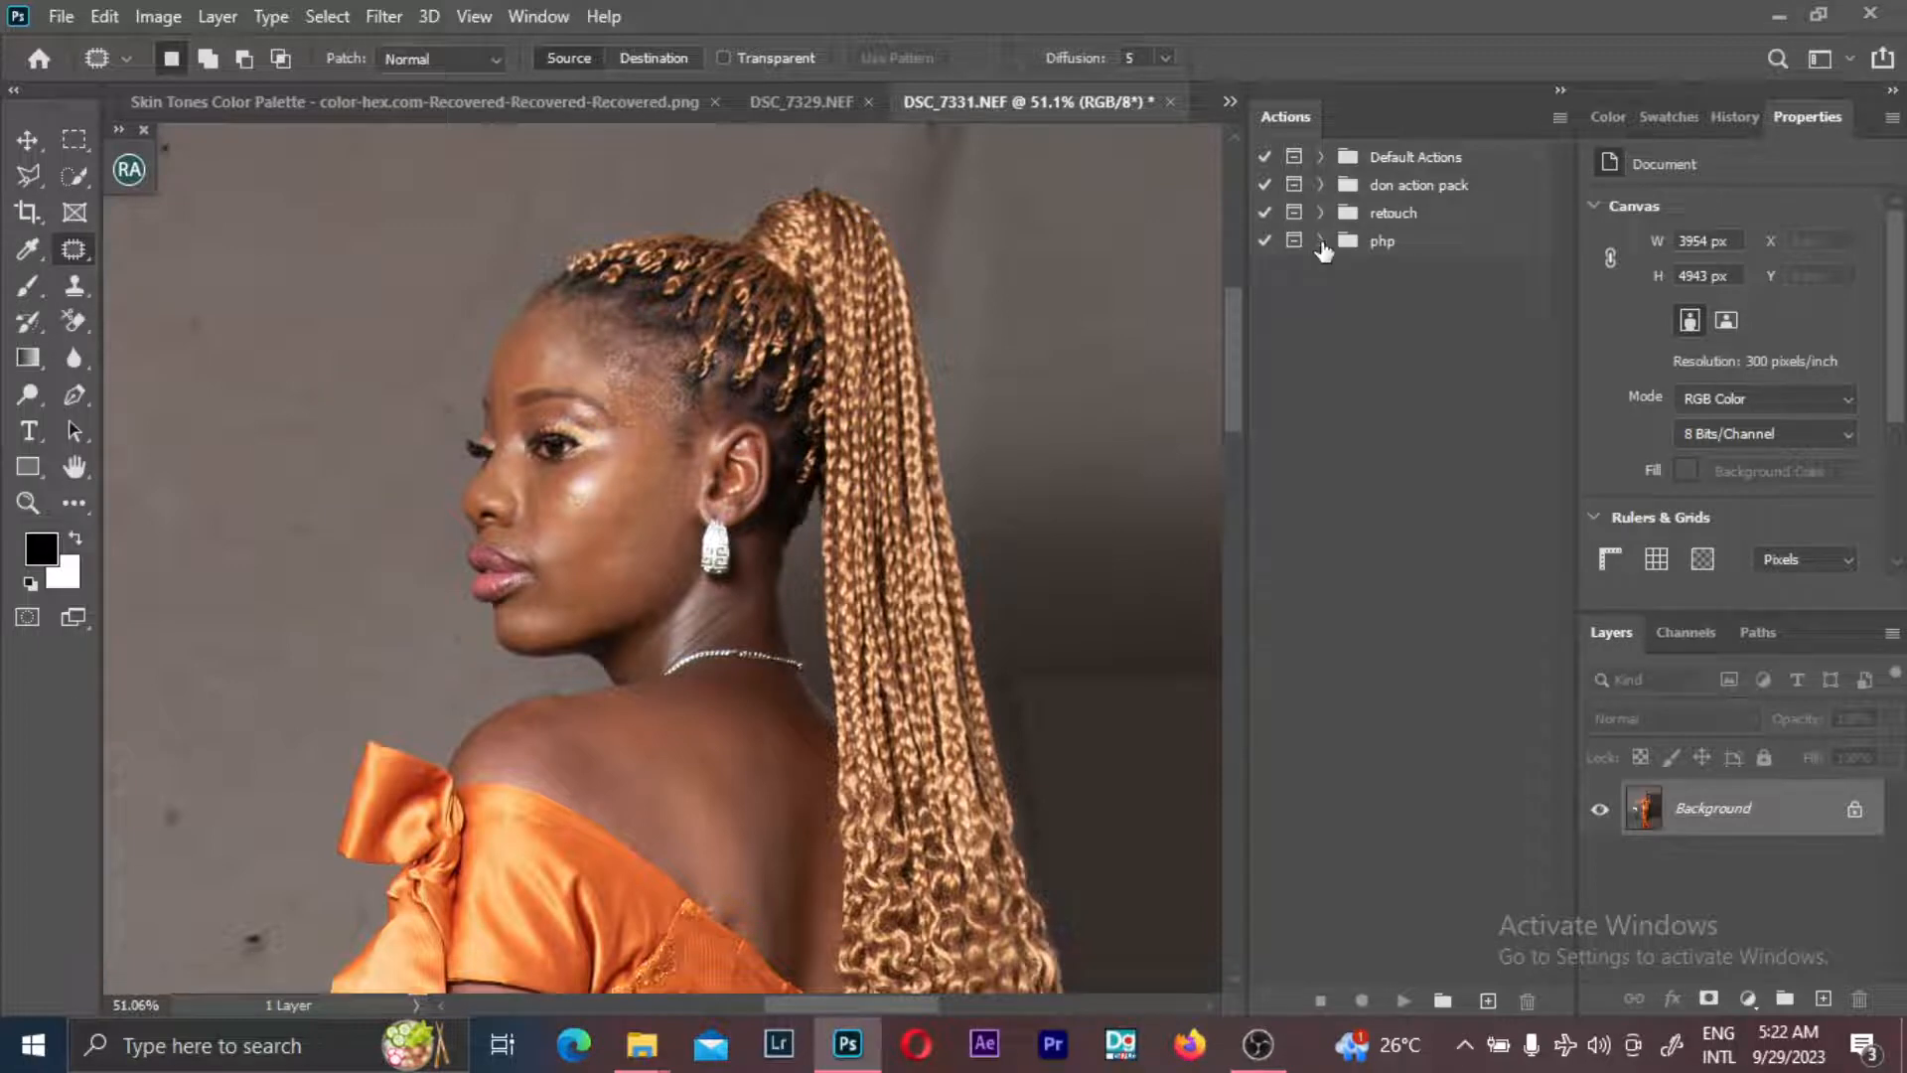
click(1321, 242)
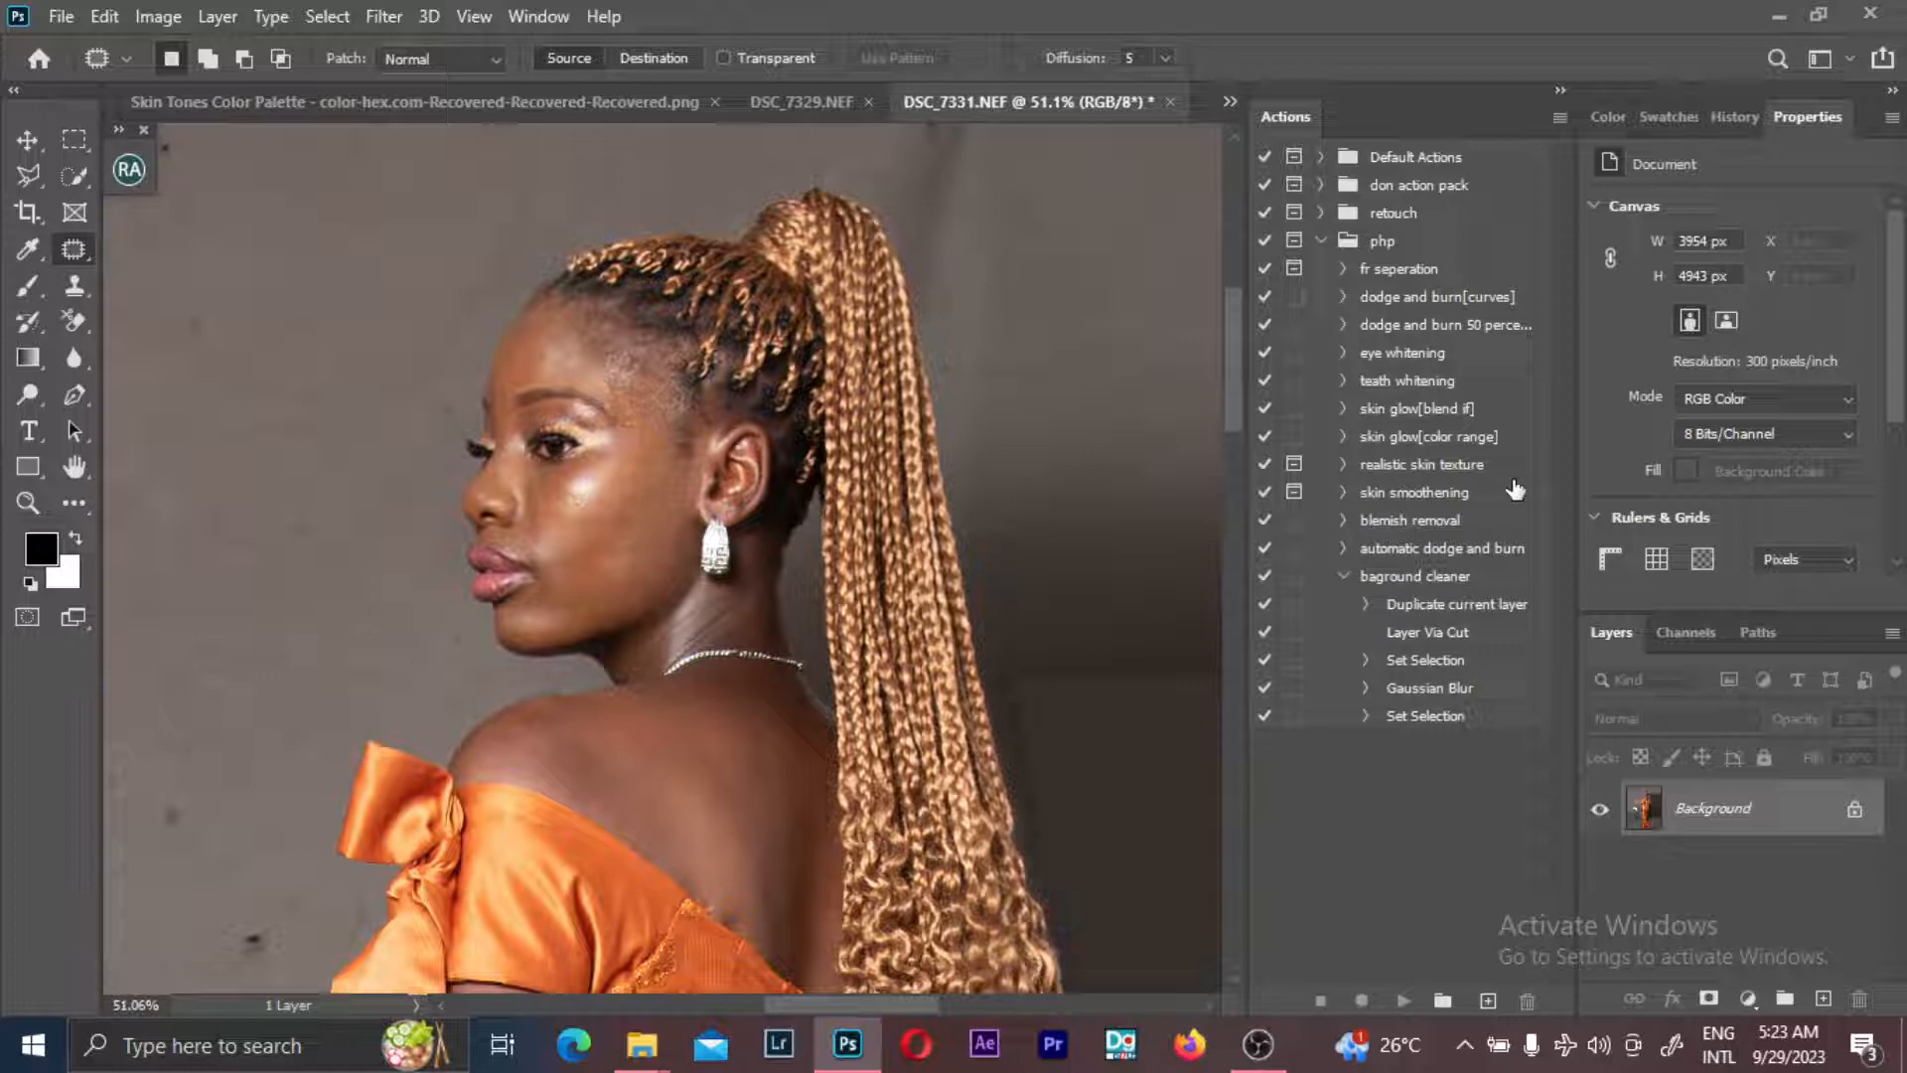
- Run the "fr seperation" action from the php set with a Gaussian Blur radius of 5 pixels
scroll(887, 365, down, 3)
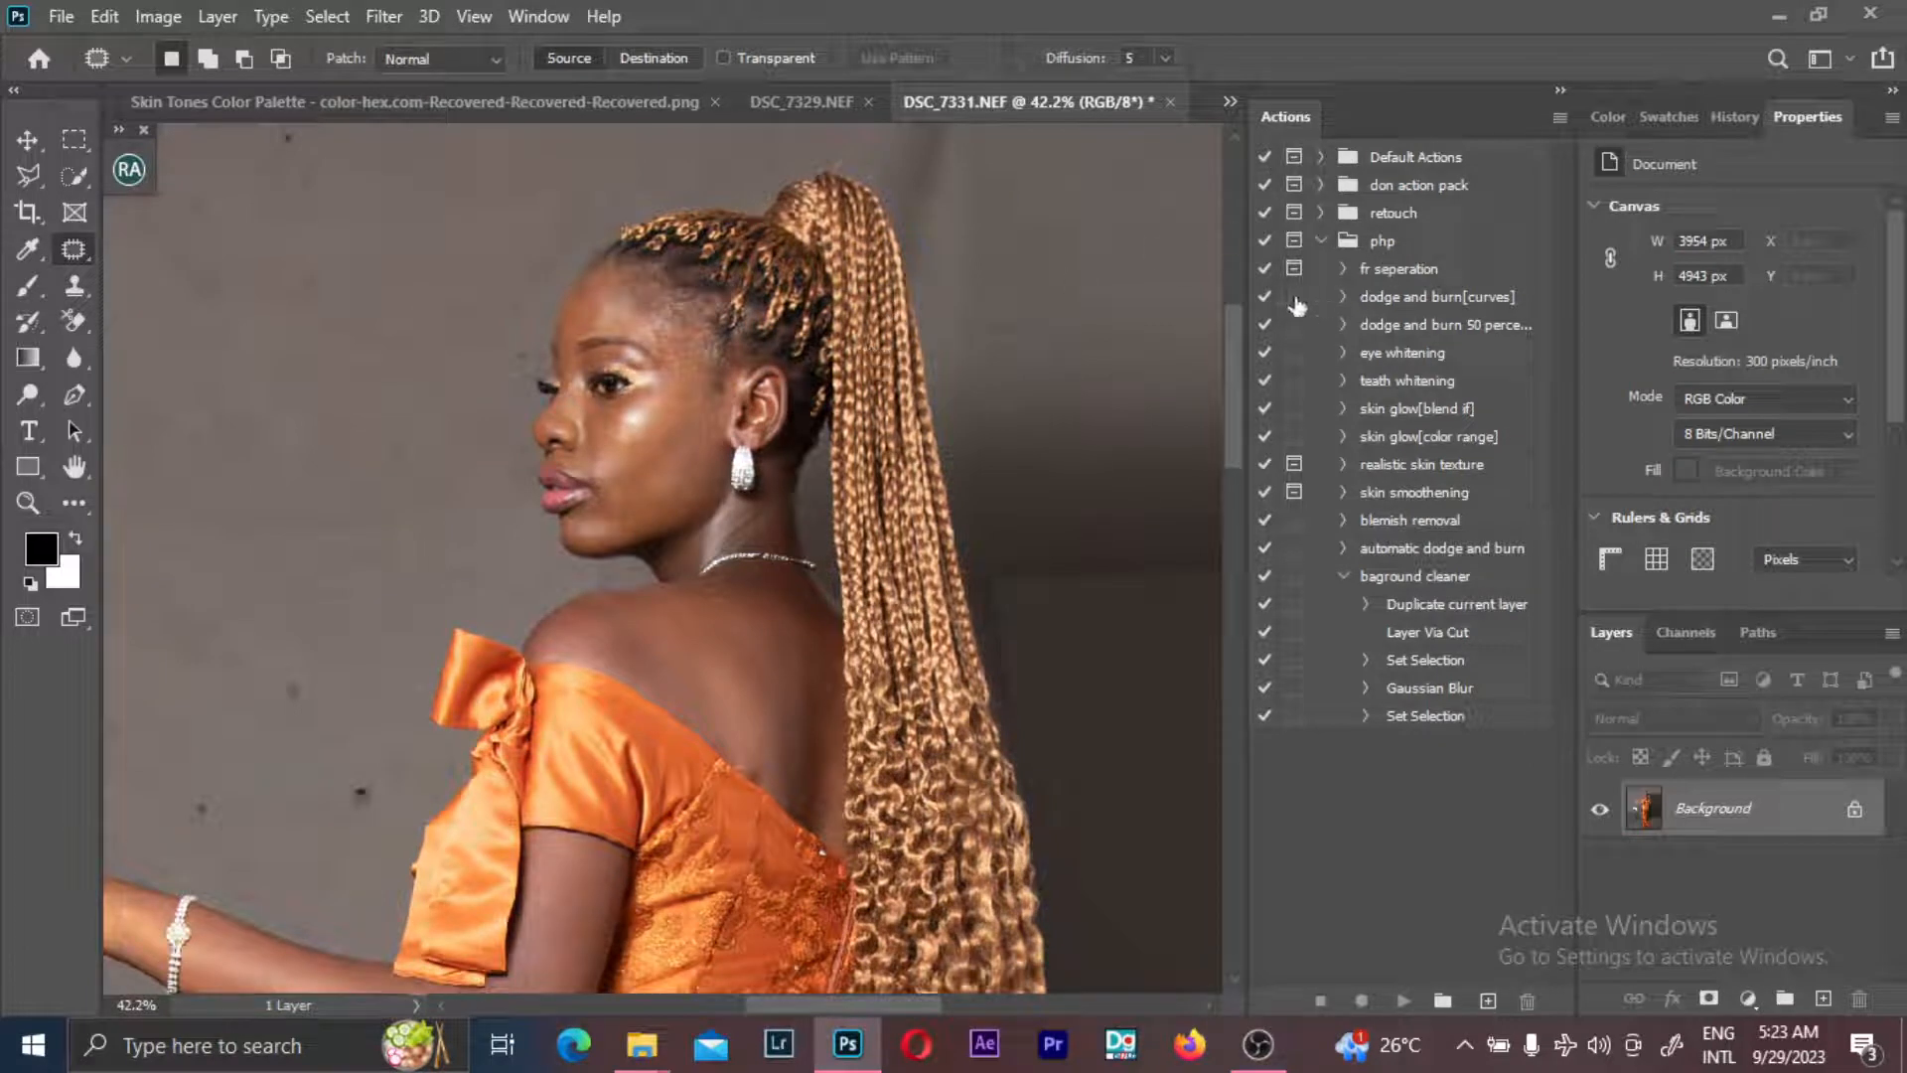
click(1382, 270)
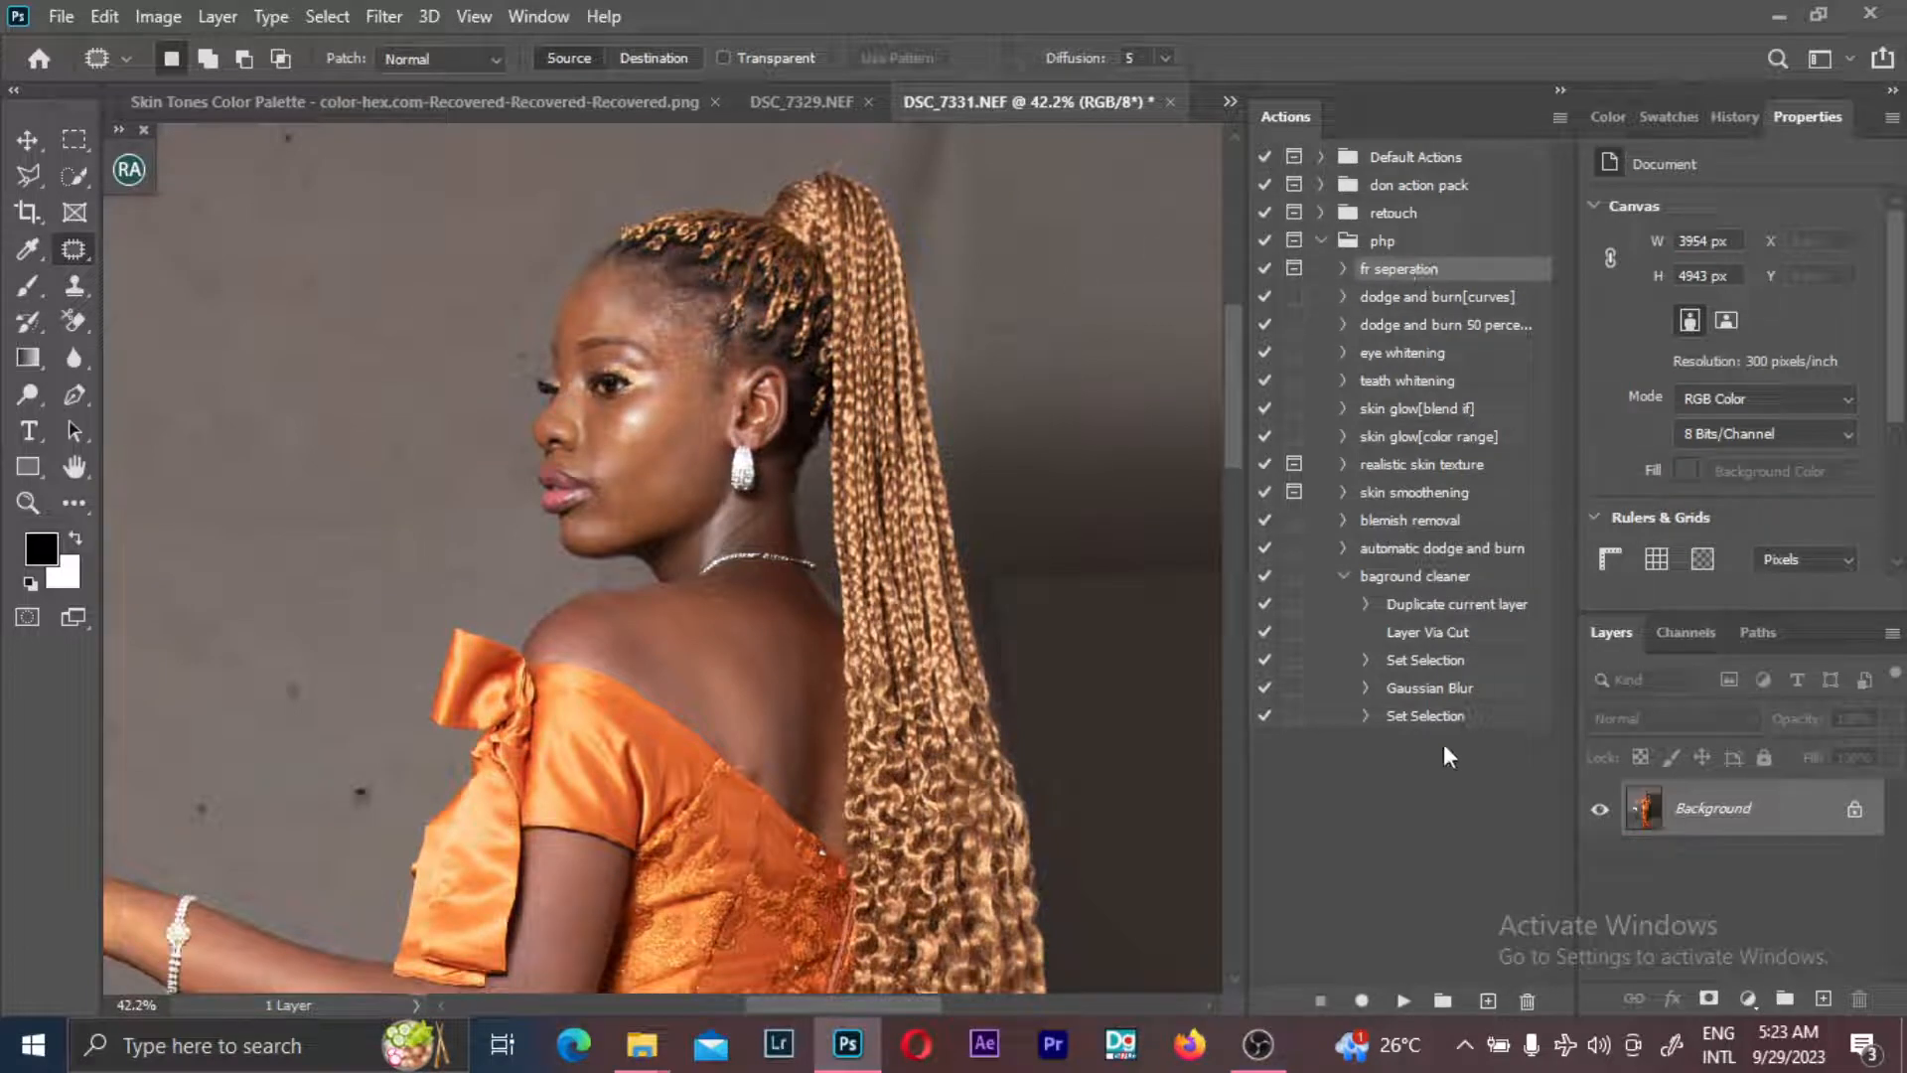
click(1400, 1000)
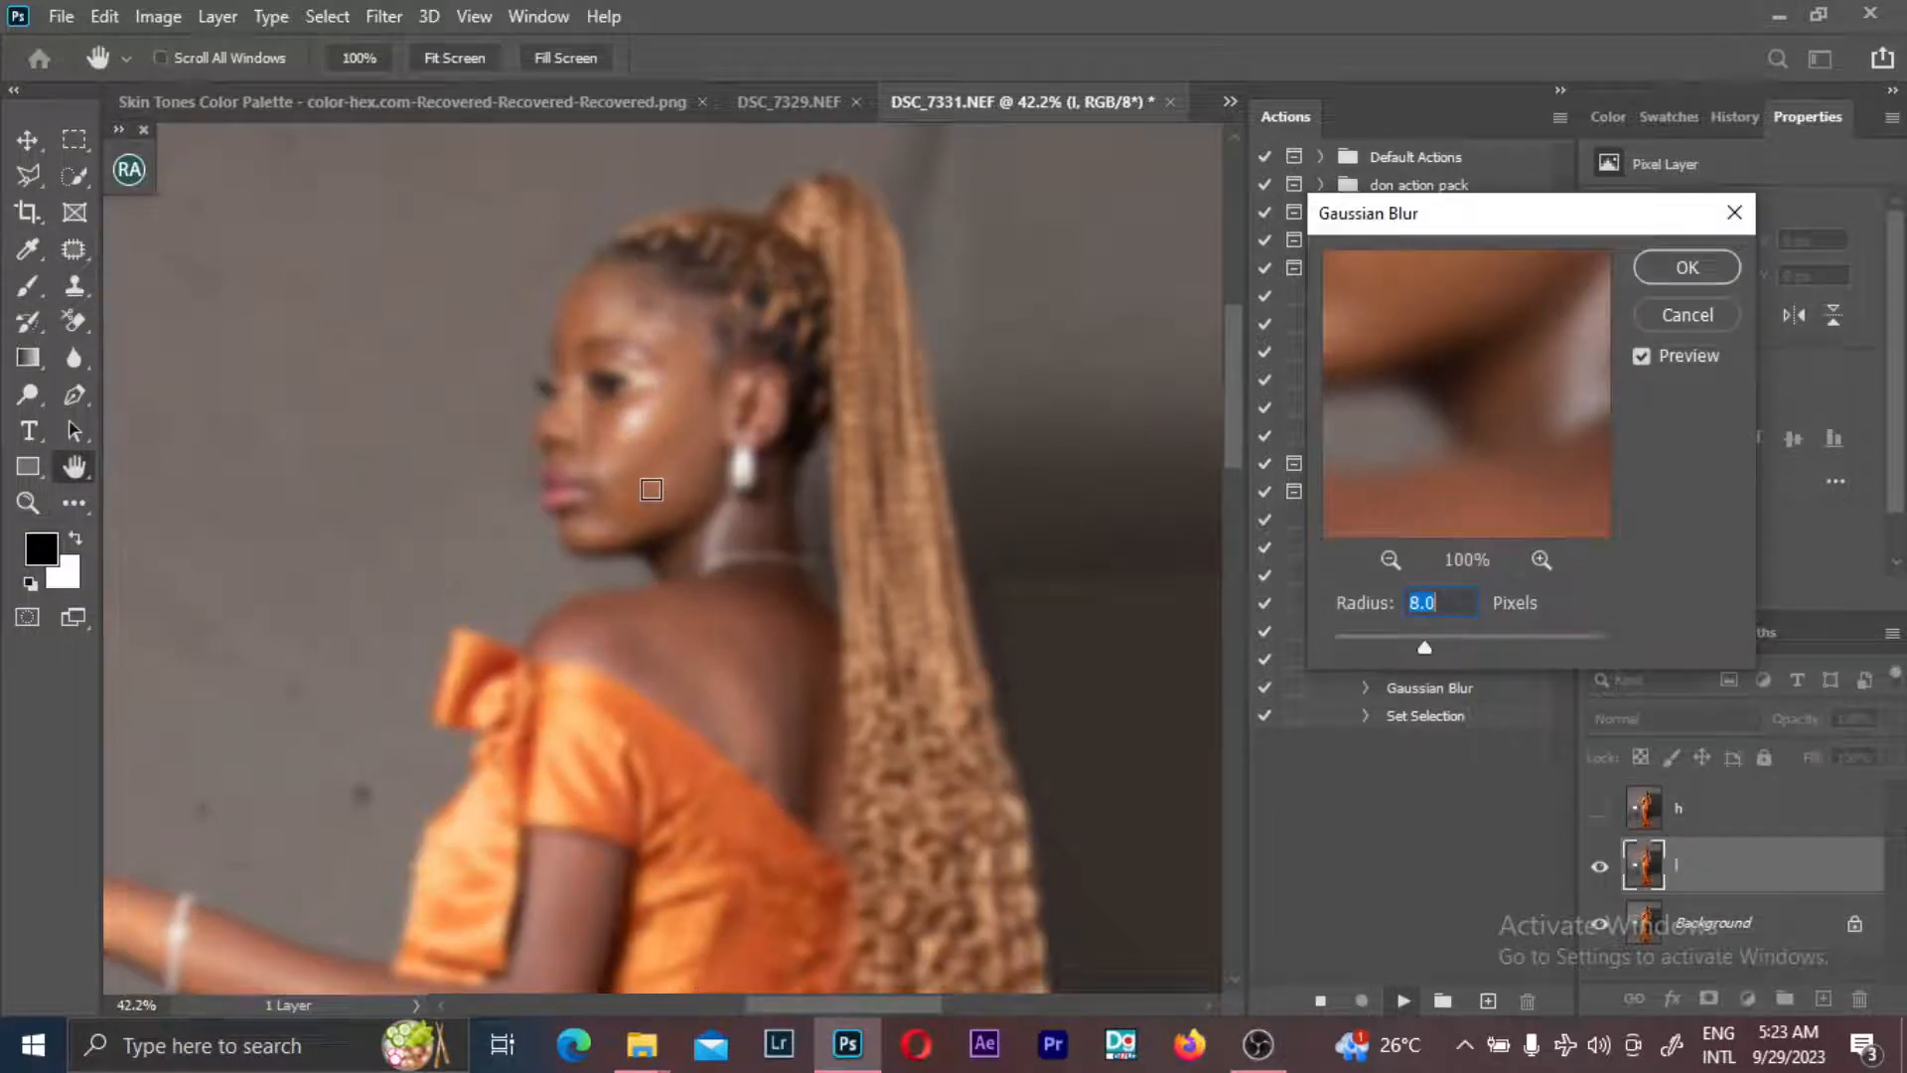
ctrl+click(608, 479)
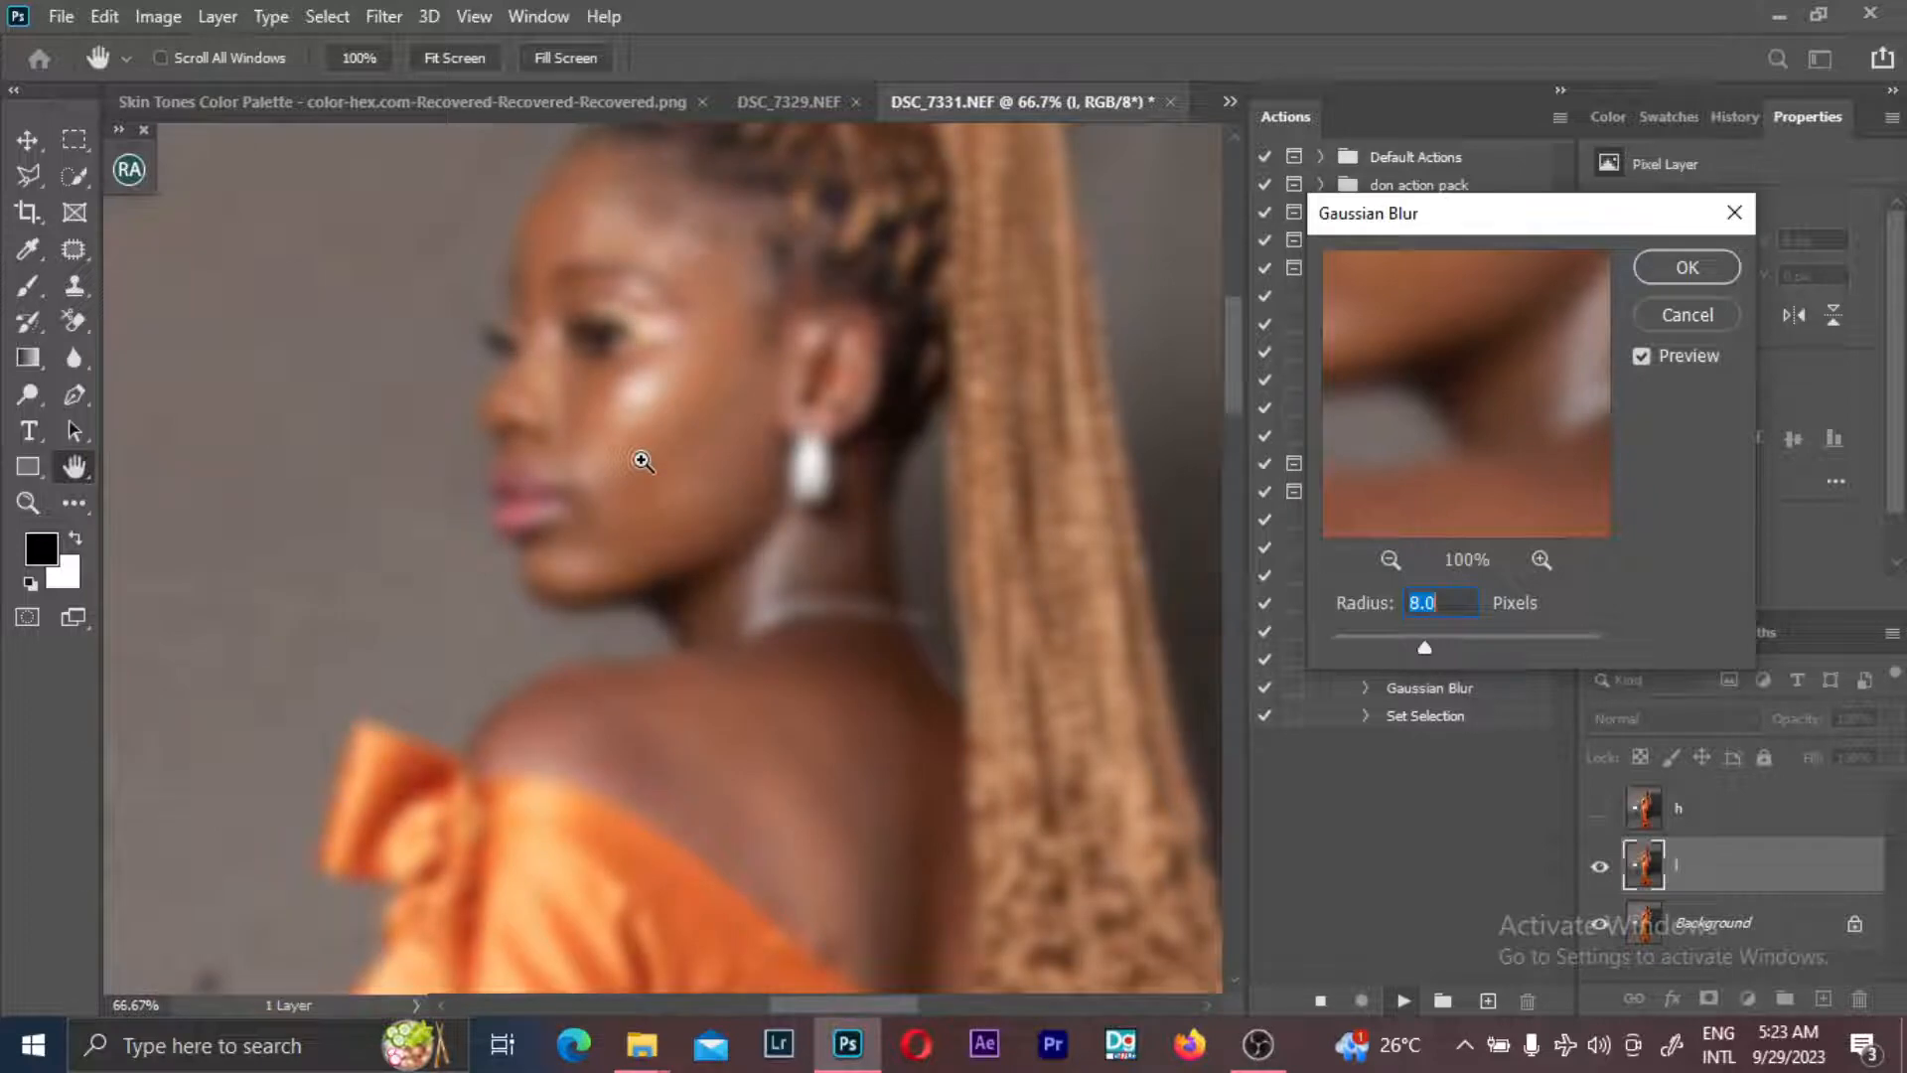
text(5)
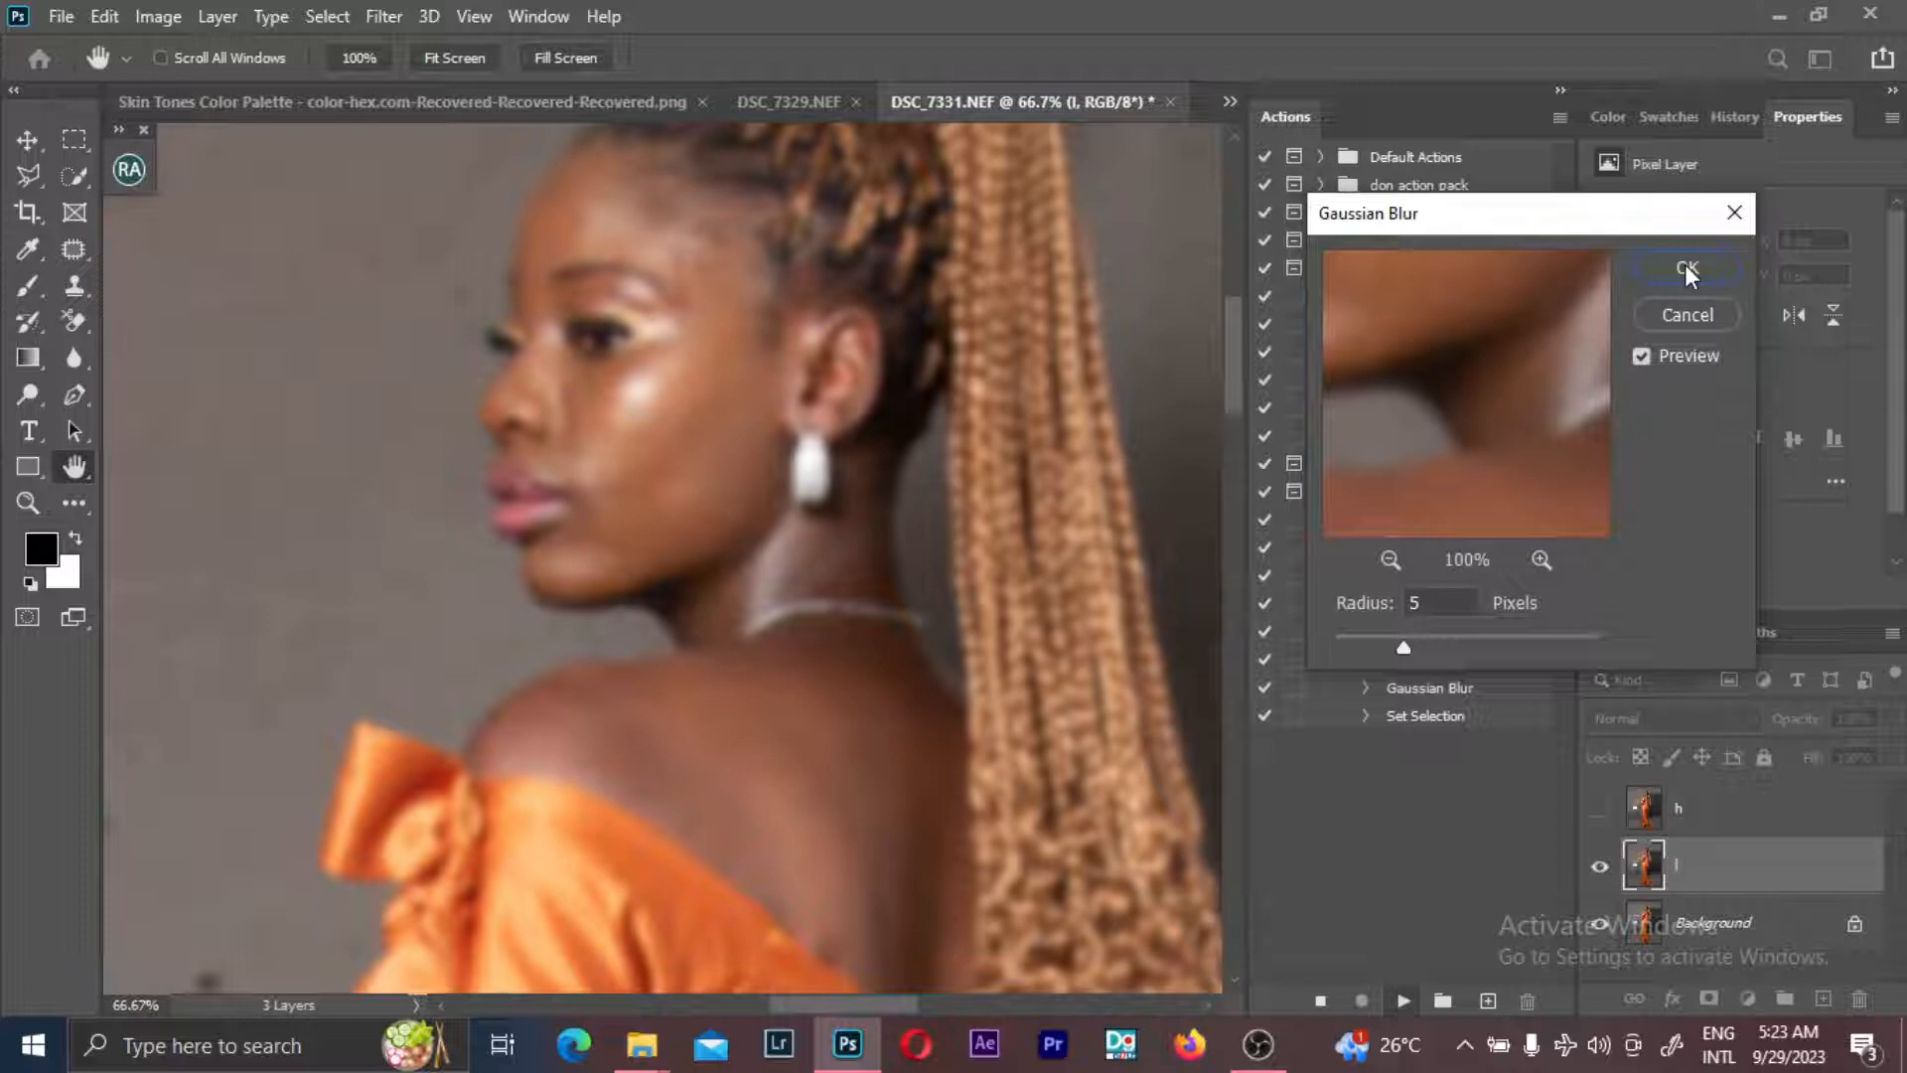
click(1686, 268)
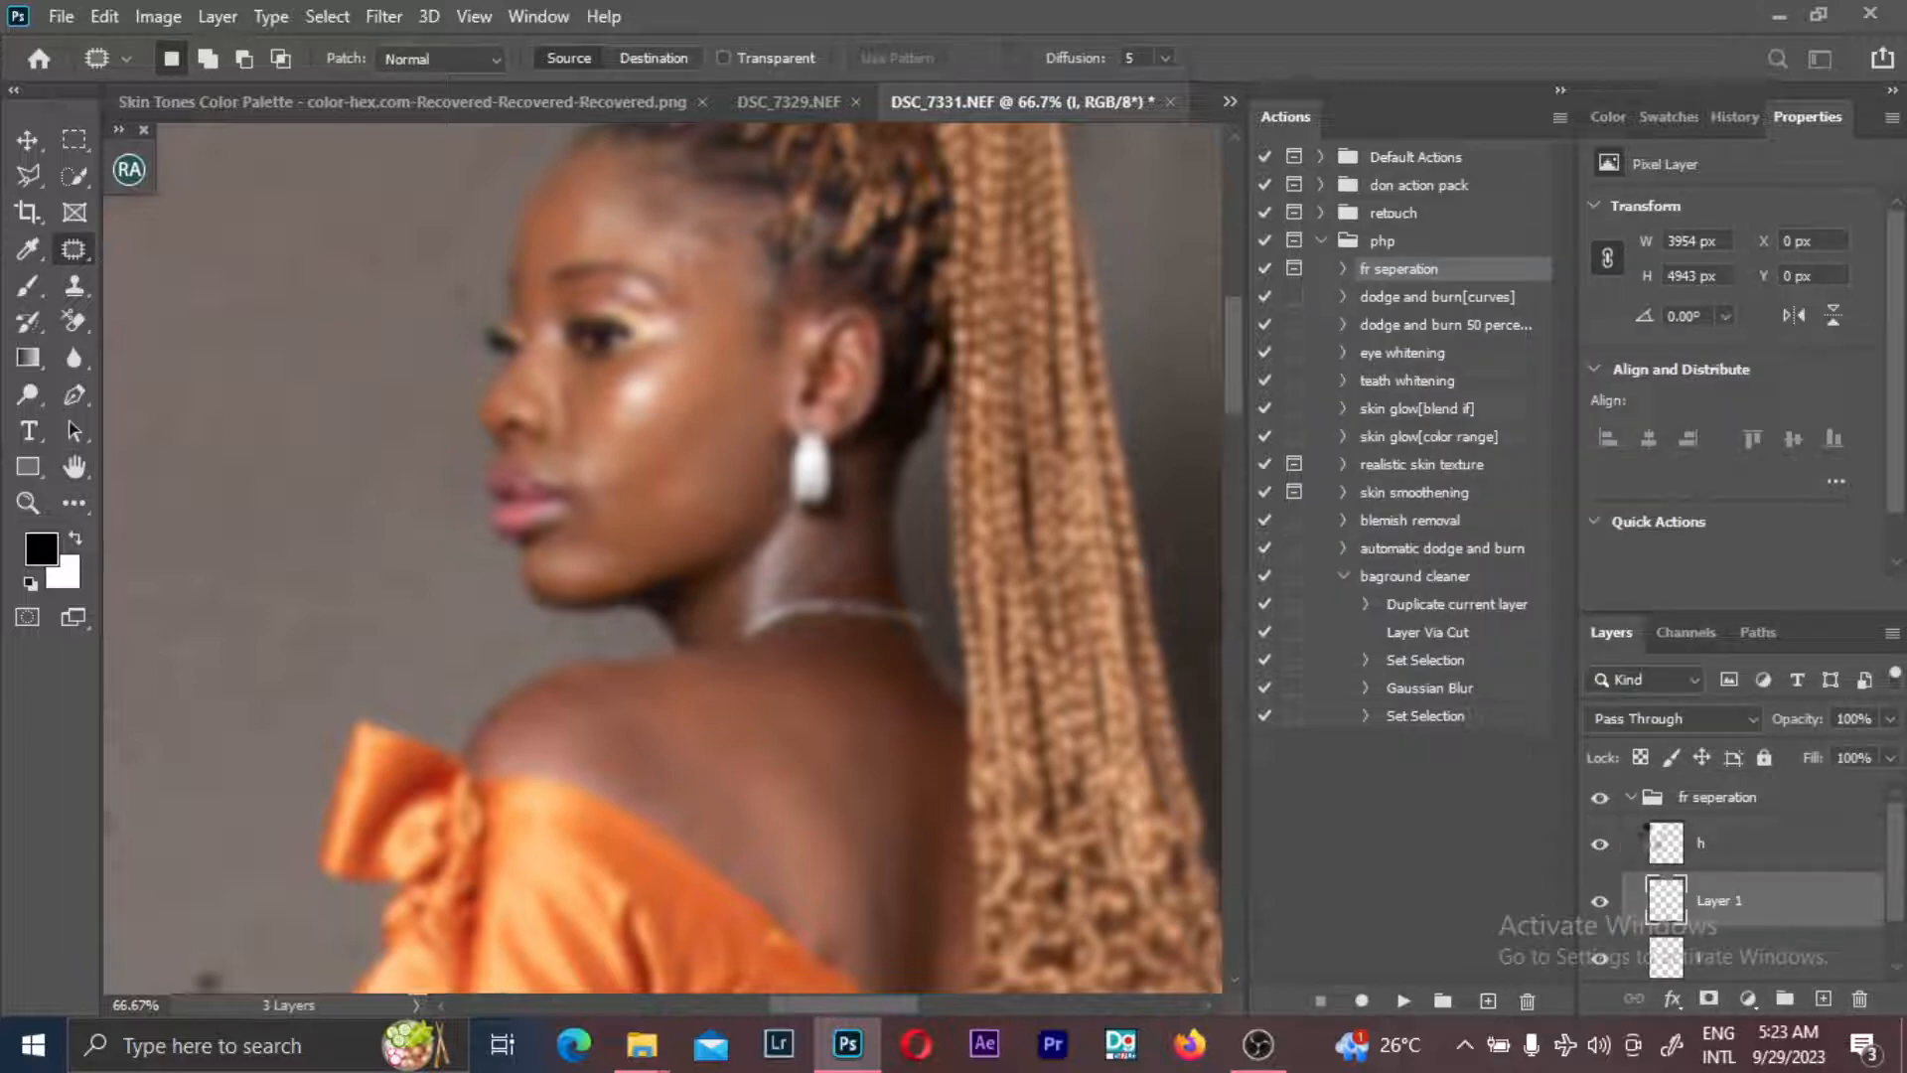
- Blend the cheek's skin tones on the low-frequency layer "l" with the Mixer Brush at about 60 px
right_click(28, 286)
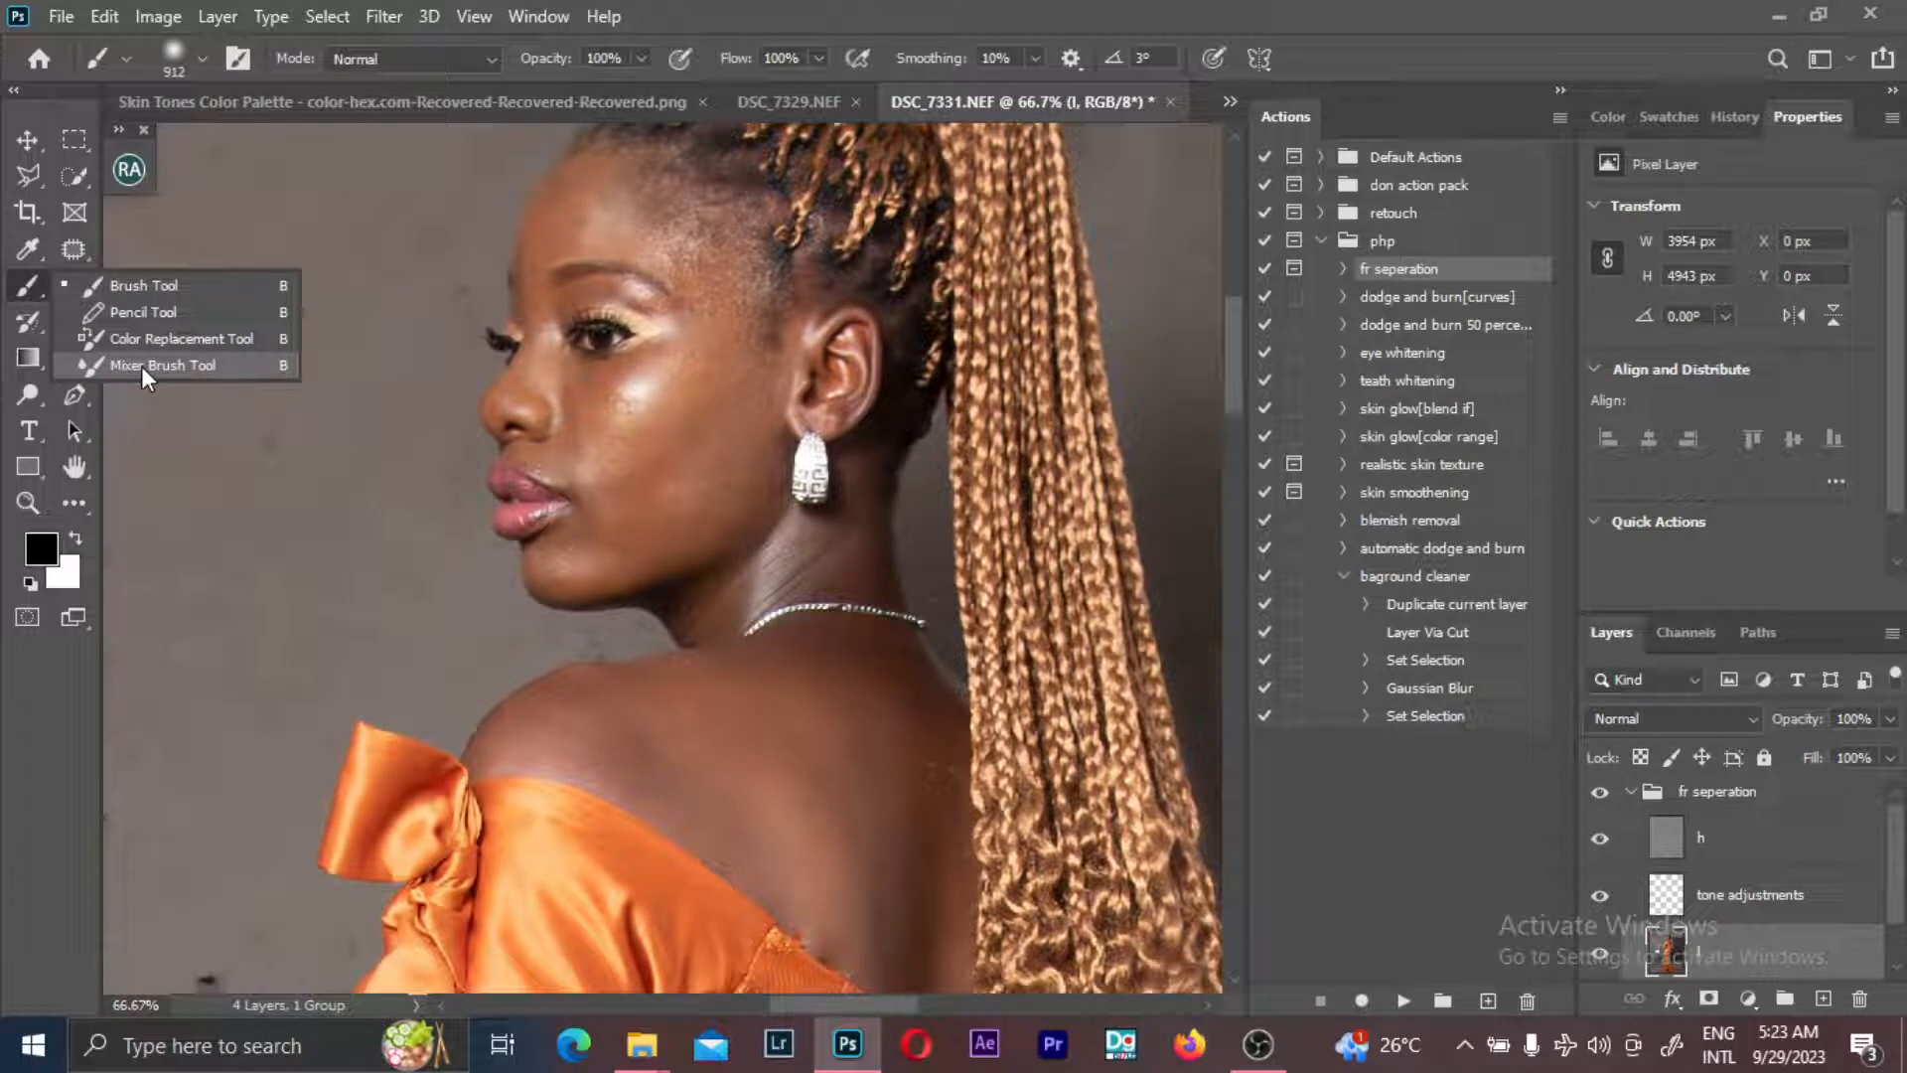
click(141, 366)
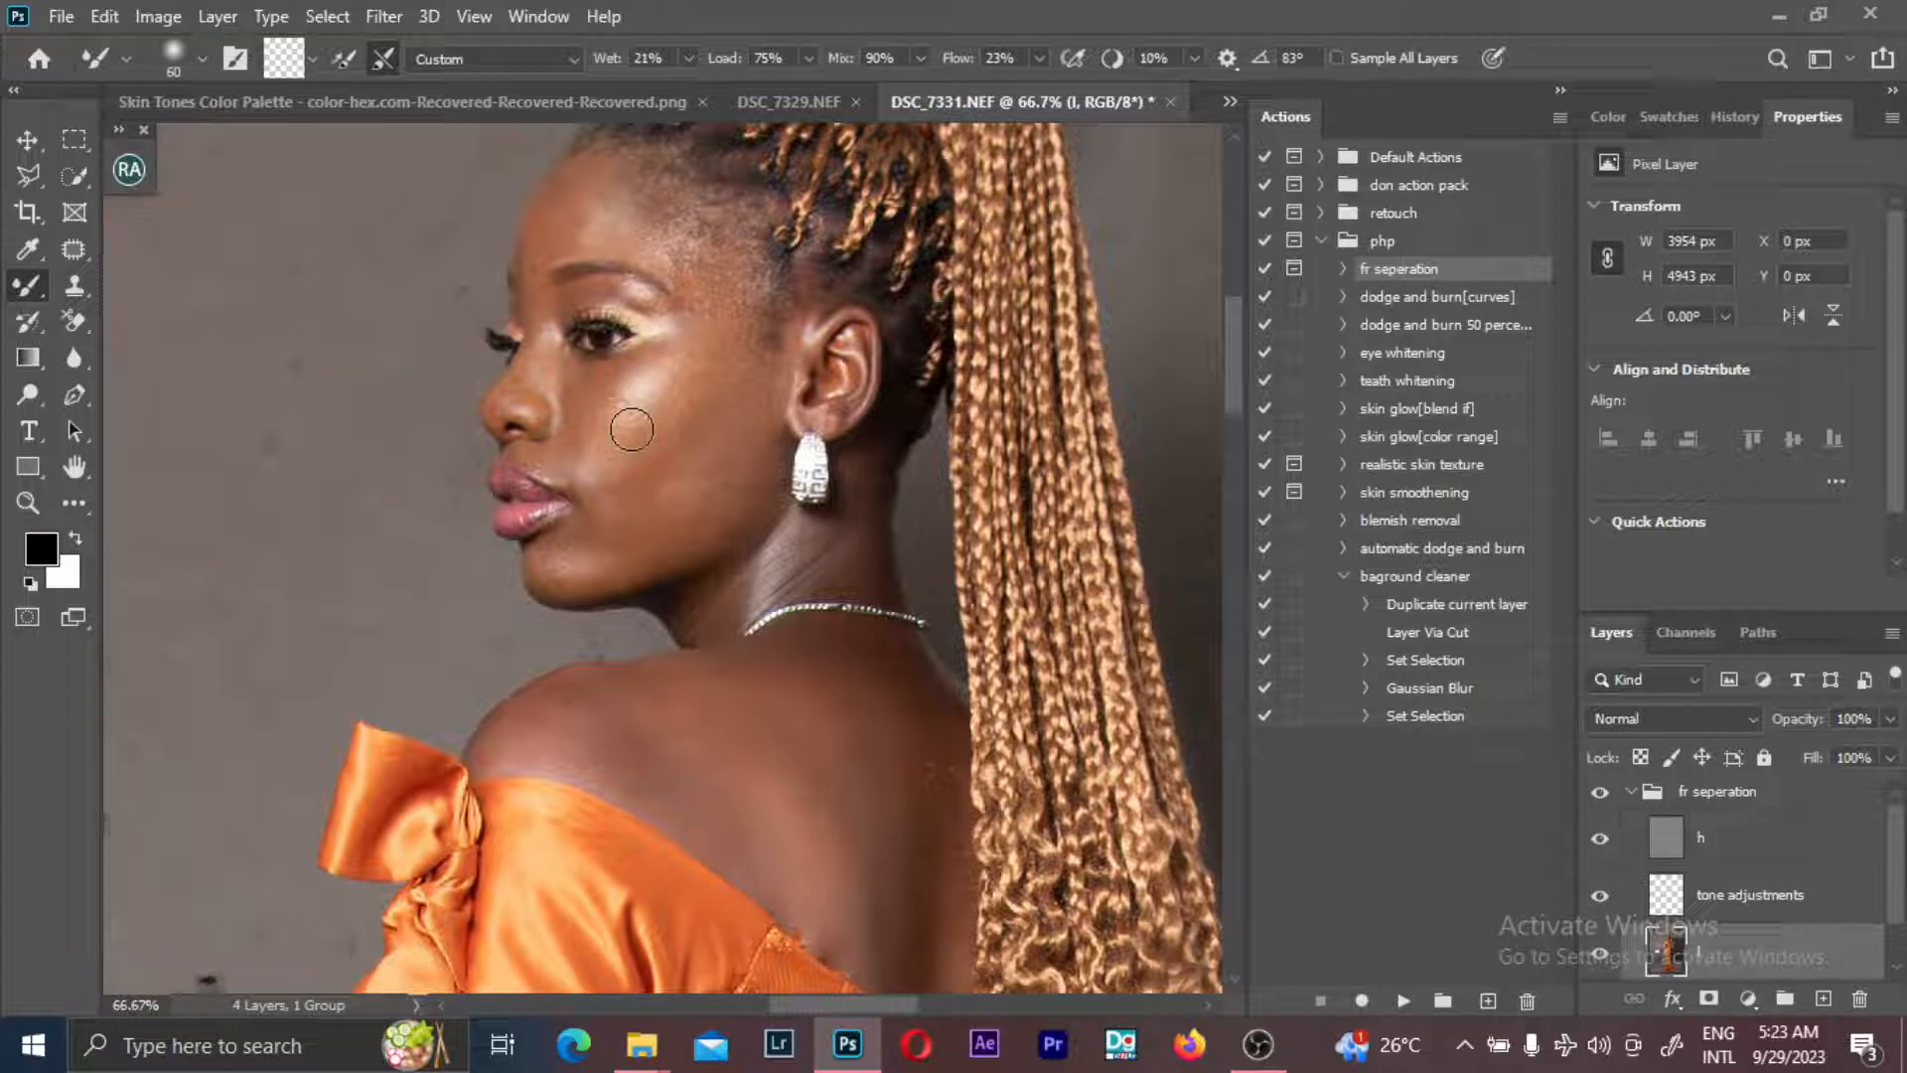
key(bracketright)
key(bracketright)
key(bracketright)
key(bracketleft)
key(bracketright)
key(bracketleft)
key(bracketleft)
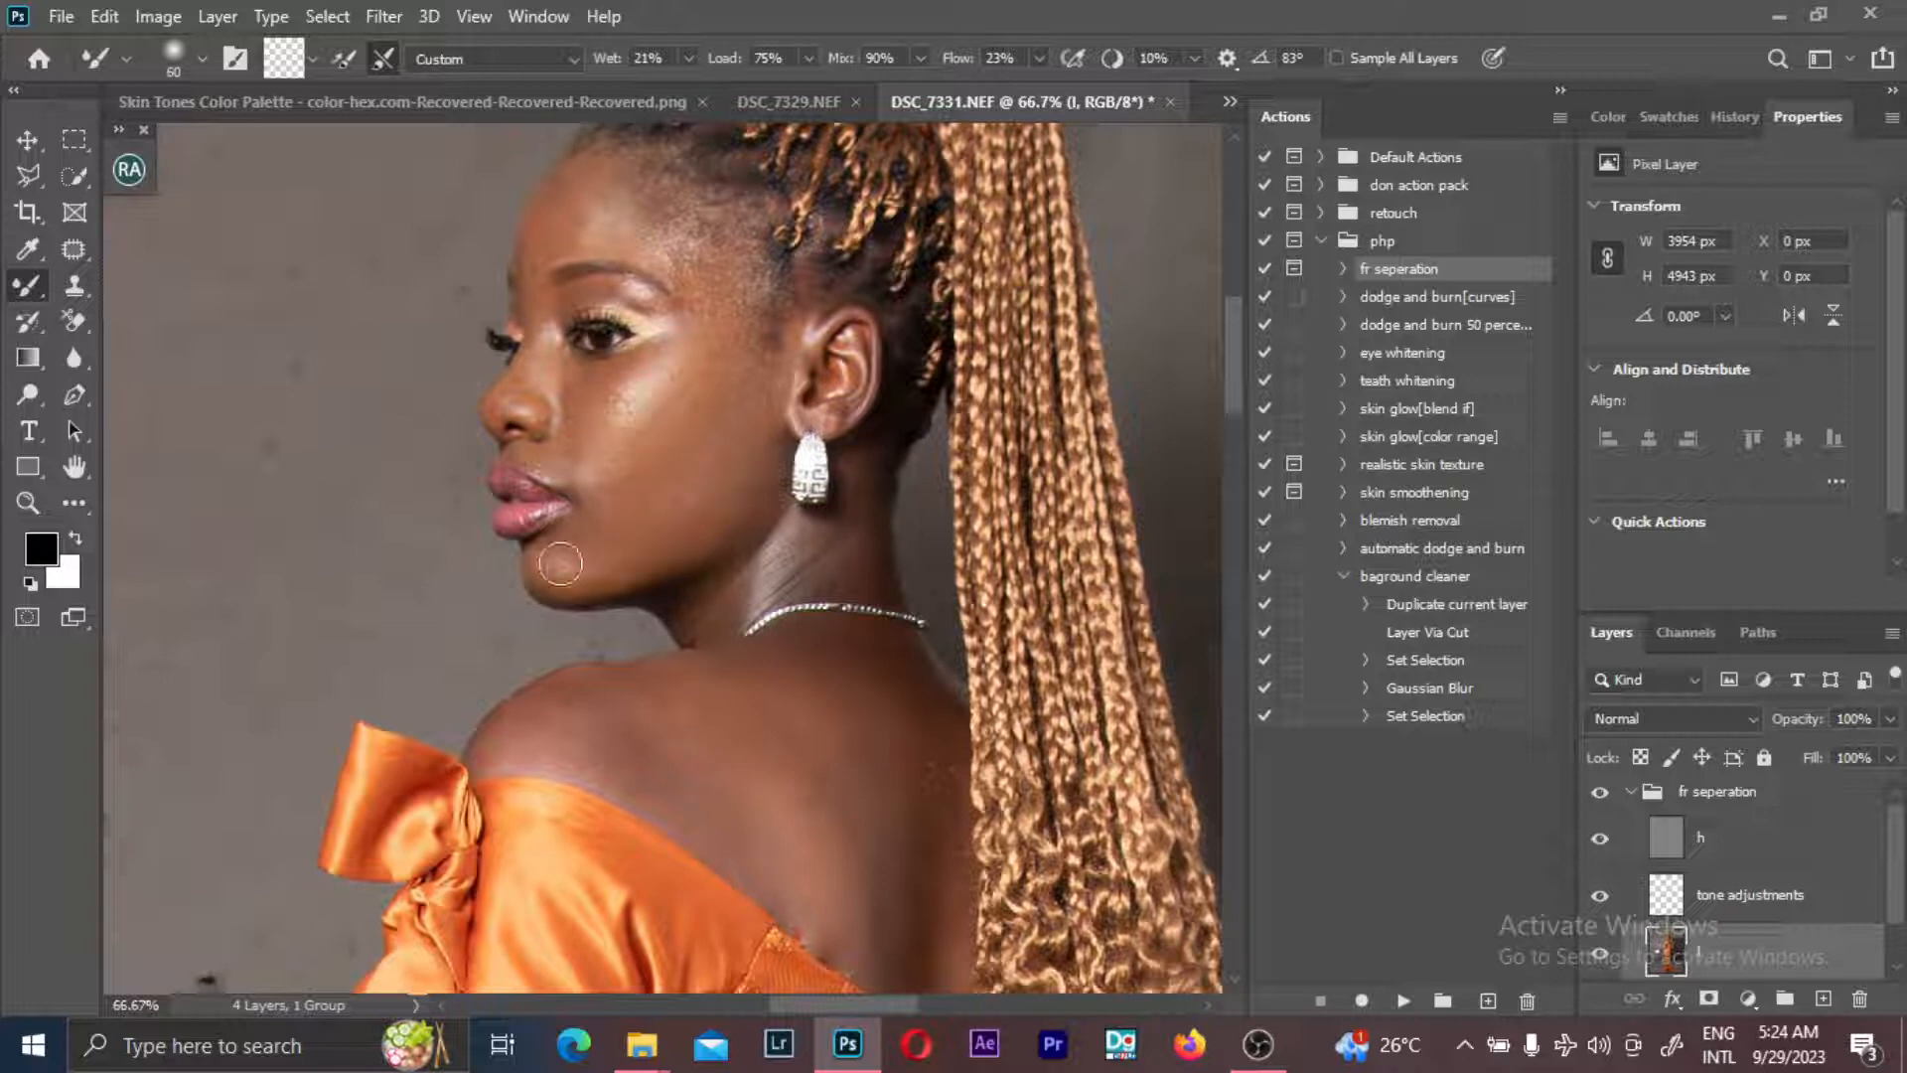
- Smooth the tones of the chin and the cheek beside the nose and mouth with the Mixer Brush
key(bracketright)
key(bracketright)
key(bracketright)
key(bracketleft)
drag(598, 433, 591, 410)
key(bracketright)
key(bracketright)
key(bracketright)
key(bracketright)
- Blend the skin tones on the forehead and temple with the Mixer Brush at about 45 px
scroll(676, 253, up, 4)
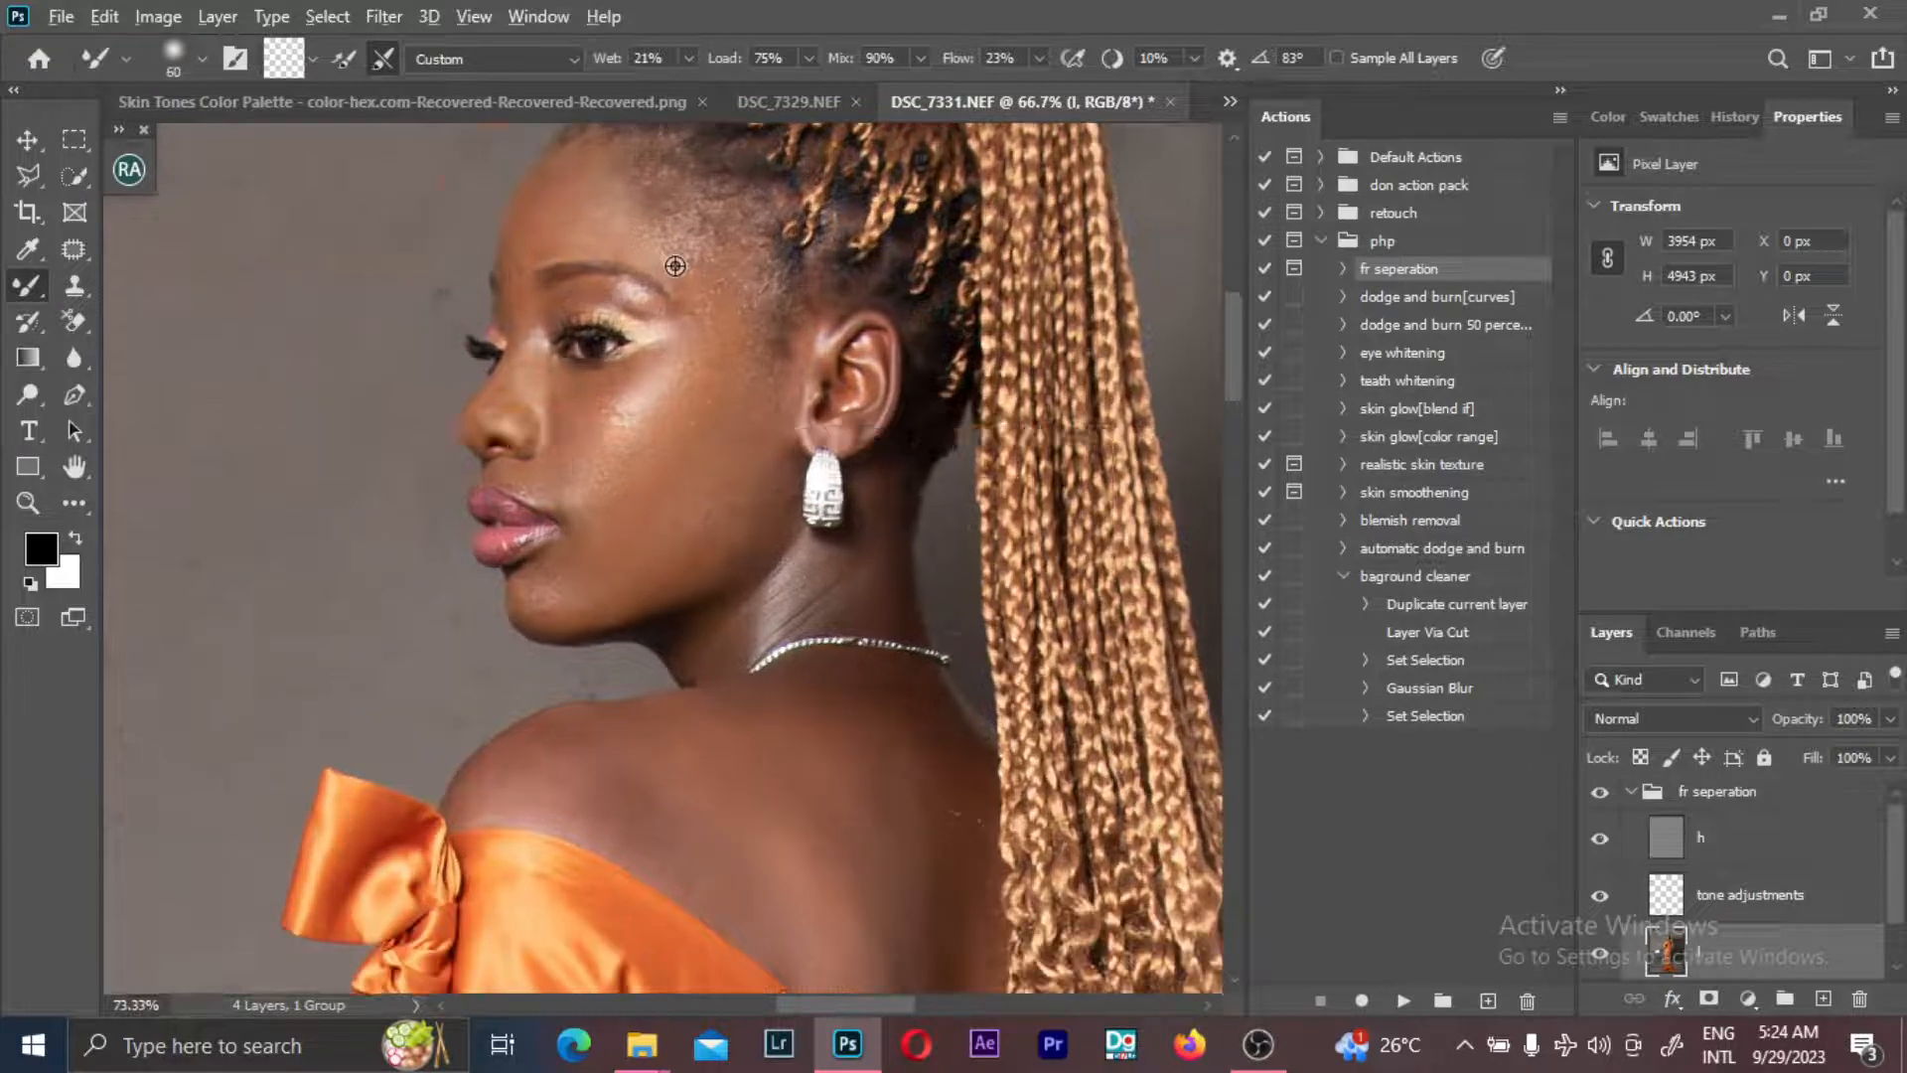
key(bracketleft)
key(bracketleft)
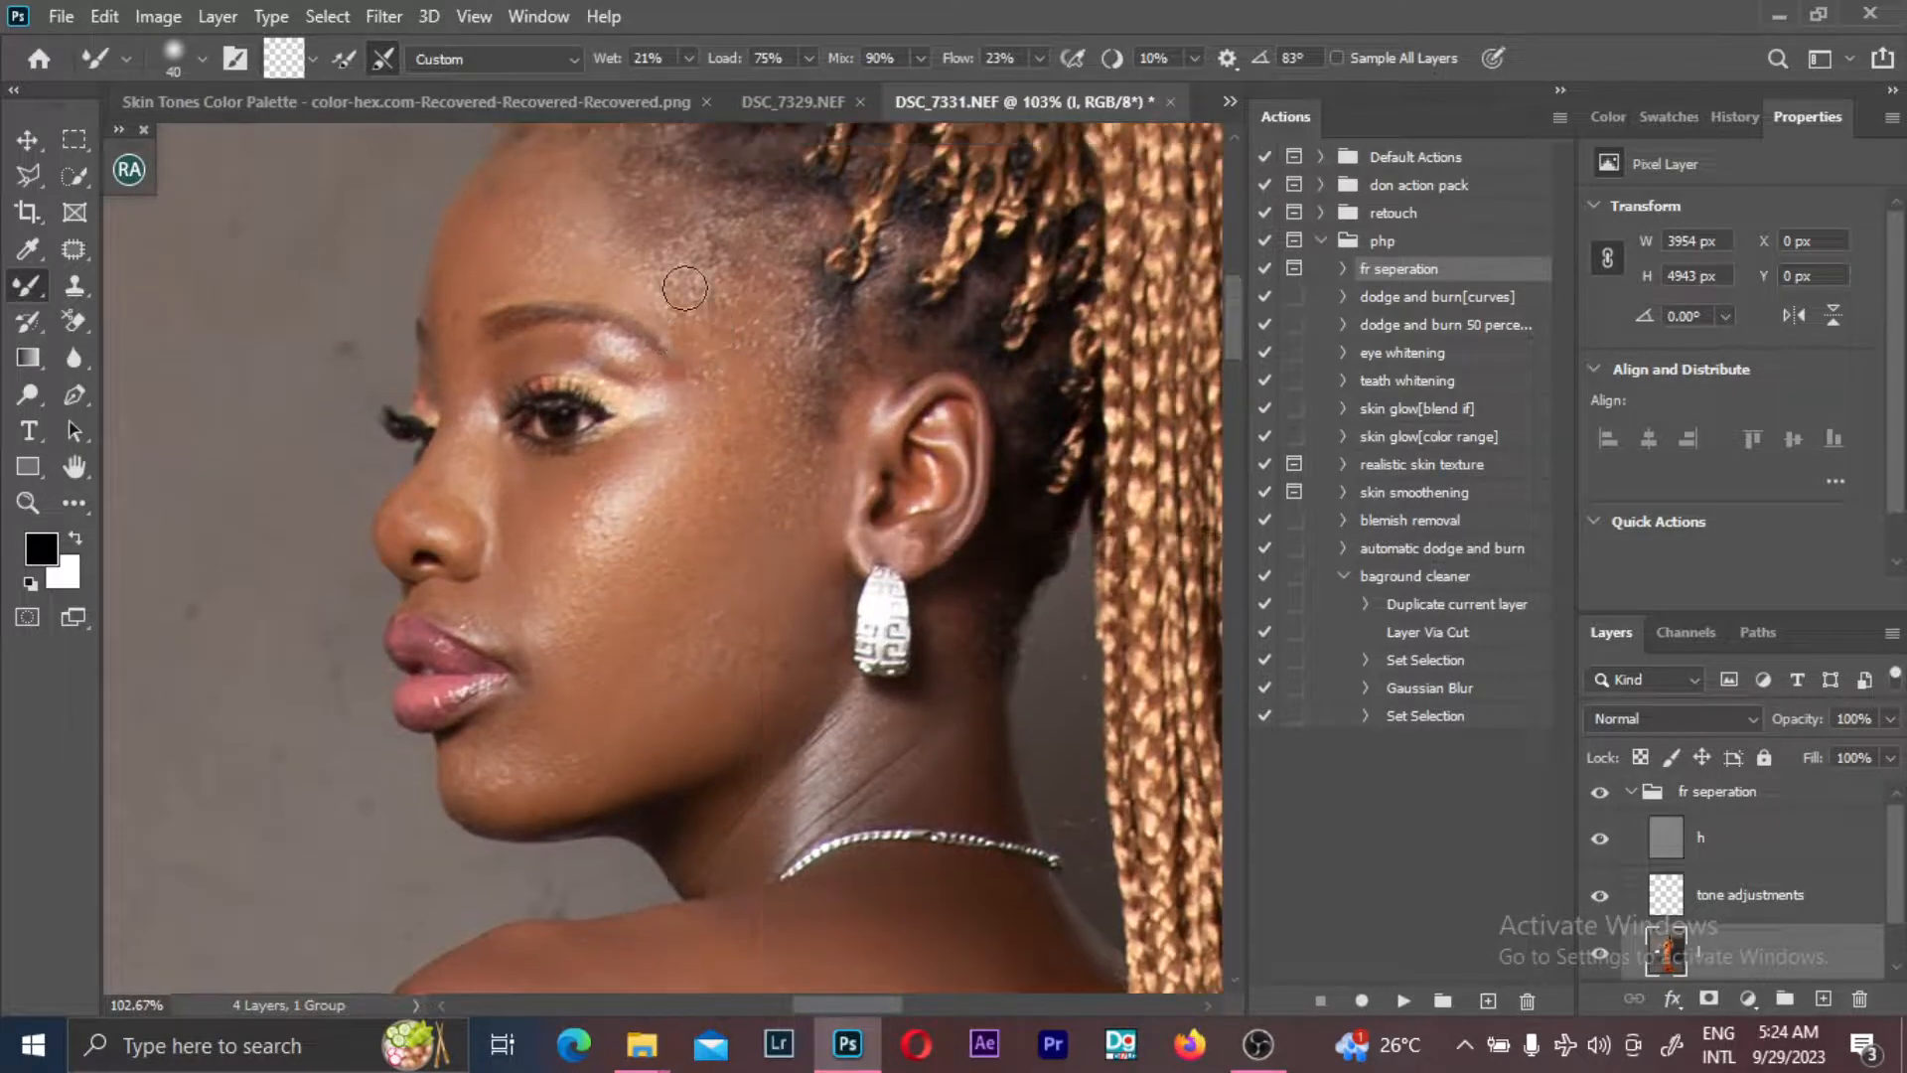
key(bracketleft)
key(bracketright)
key(bracketright)
- Even out the lower cheek and jaw tones with the Mixer Brush enlarged to 70 px
key(space)
drag(696, 446, 657, 297)
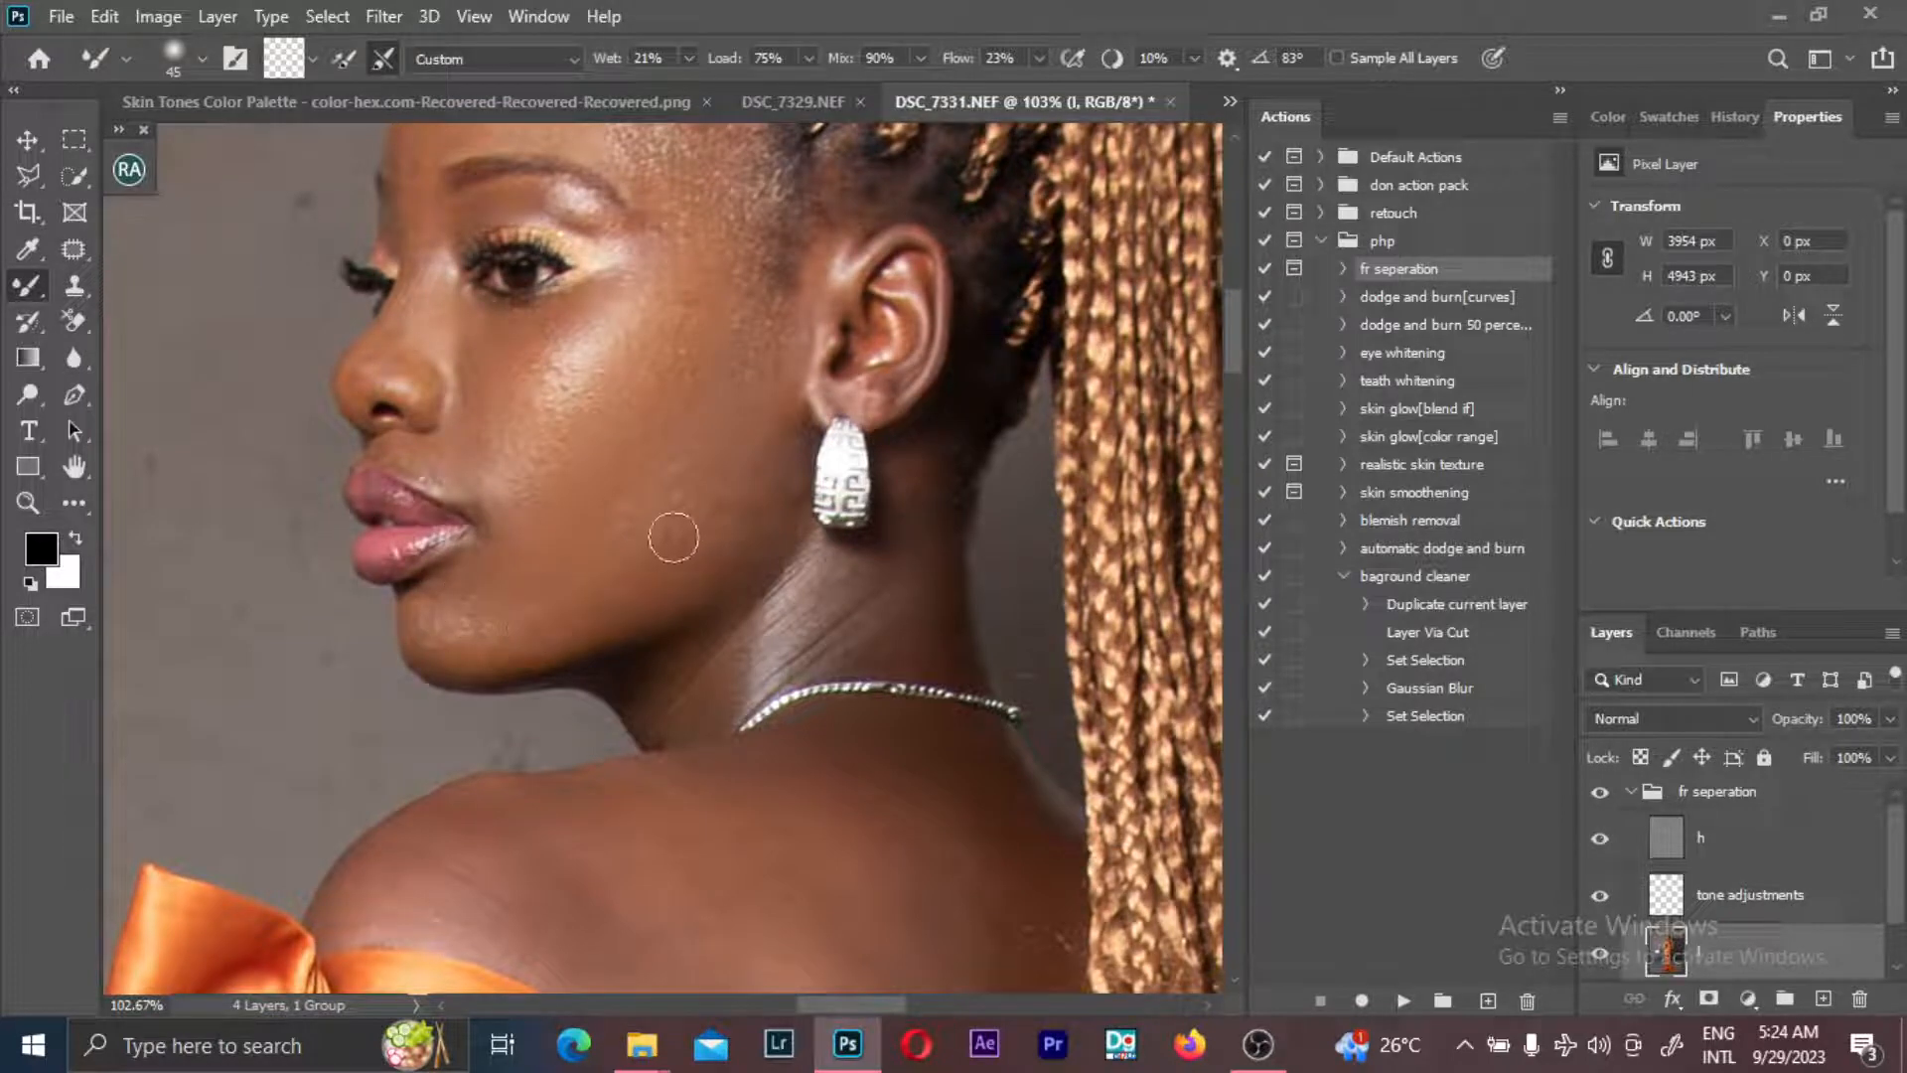
key(bracketright)
key(bracketright)
key(bracketright)
key(space)
mouse_move(663, 285)
mouse_down()
mouse_move(670, 561)
mouse_move(679, 305)
mouse_up()
- Soften the edges of the cheek highlight below the eye with the Mixer Brush at about 50 px
scroll(617, 360, down, 3)
key(space)
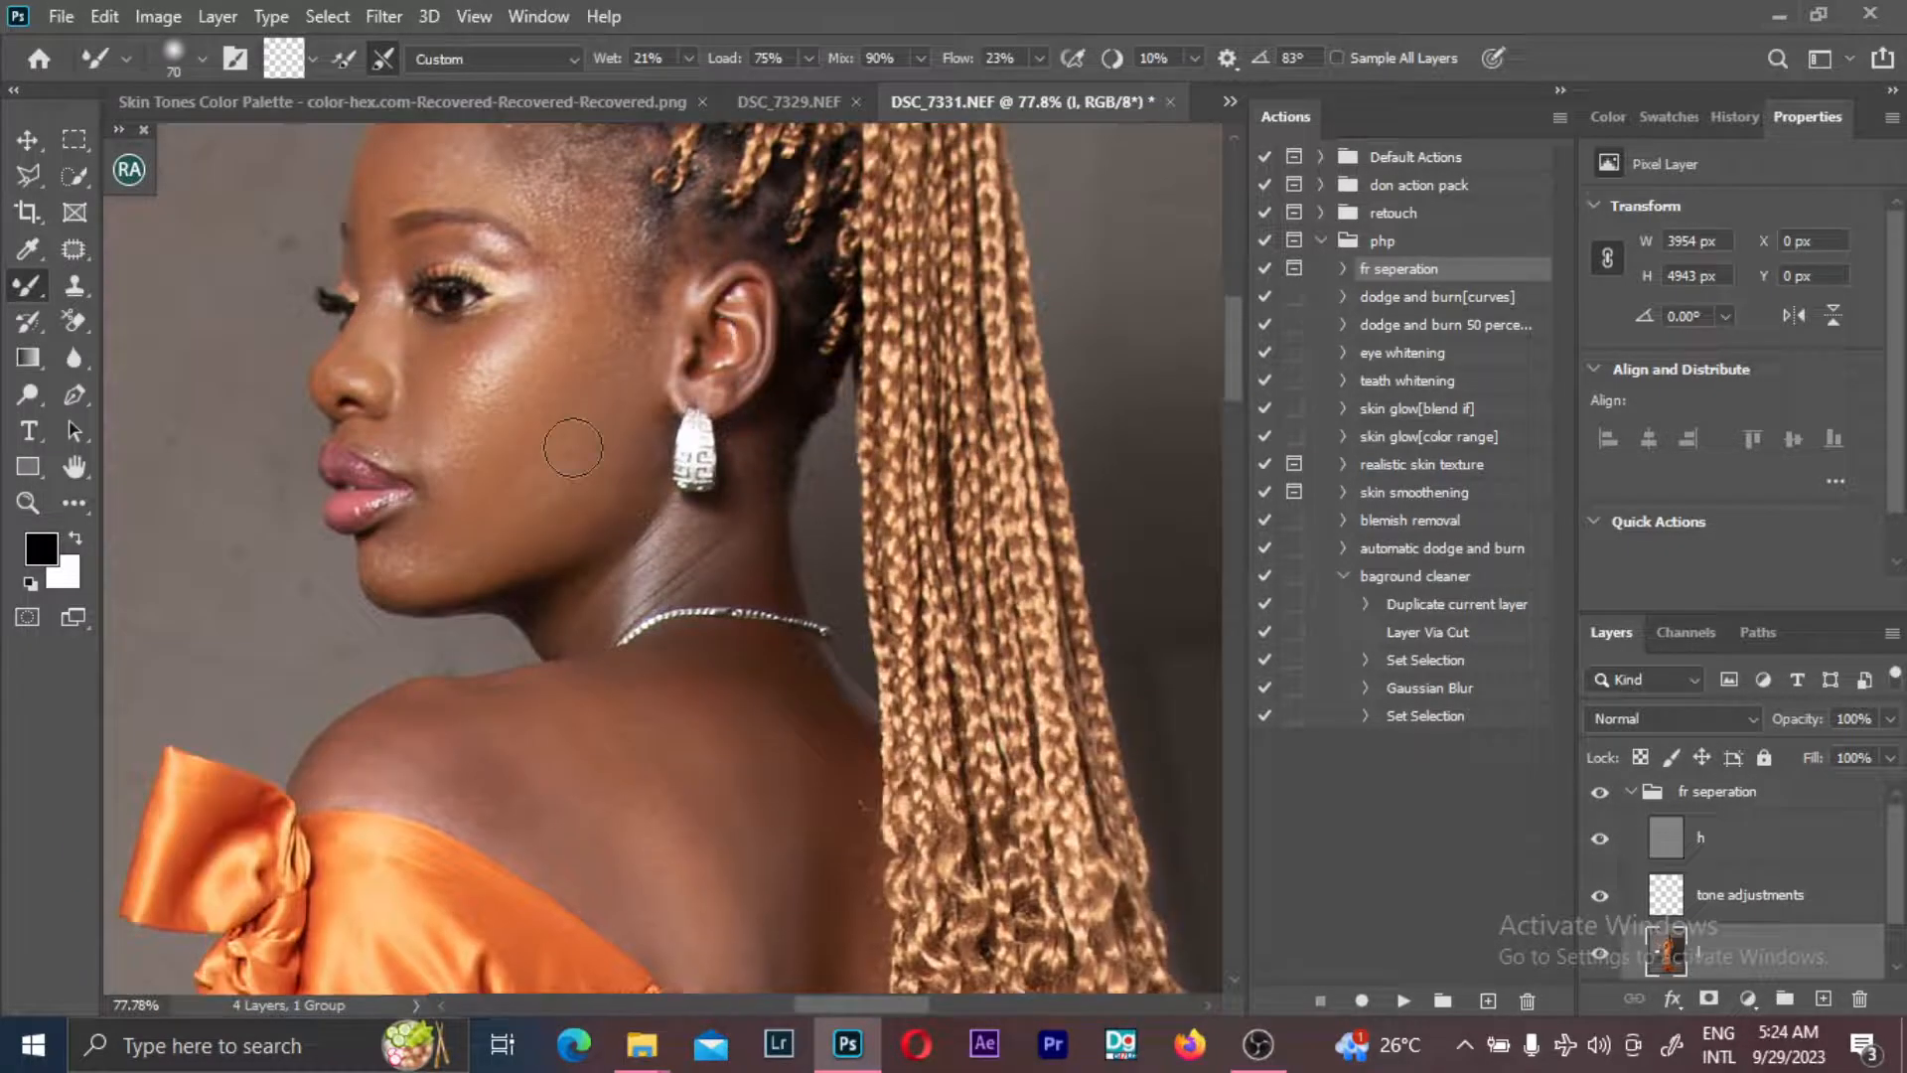
key(bracketleft)
key(bracketleft)
mouse_move(494, 364)
mouse_down()
mouse_move(468, 388)
mouse_move(506, 377)
mouse_move(494, 413)
mouse_up()
key(bracketright)
- Blend the skin tones across the shoulder and upper back below the necklace with a larger Mixer Brush
scroll(571, 625, down, 5)
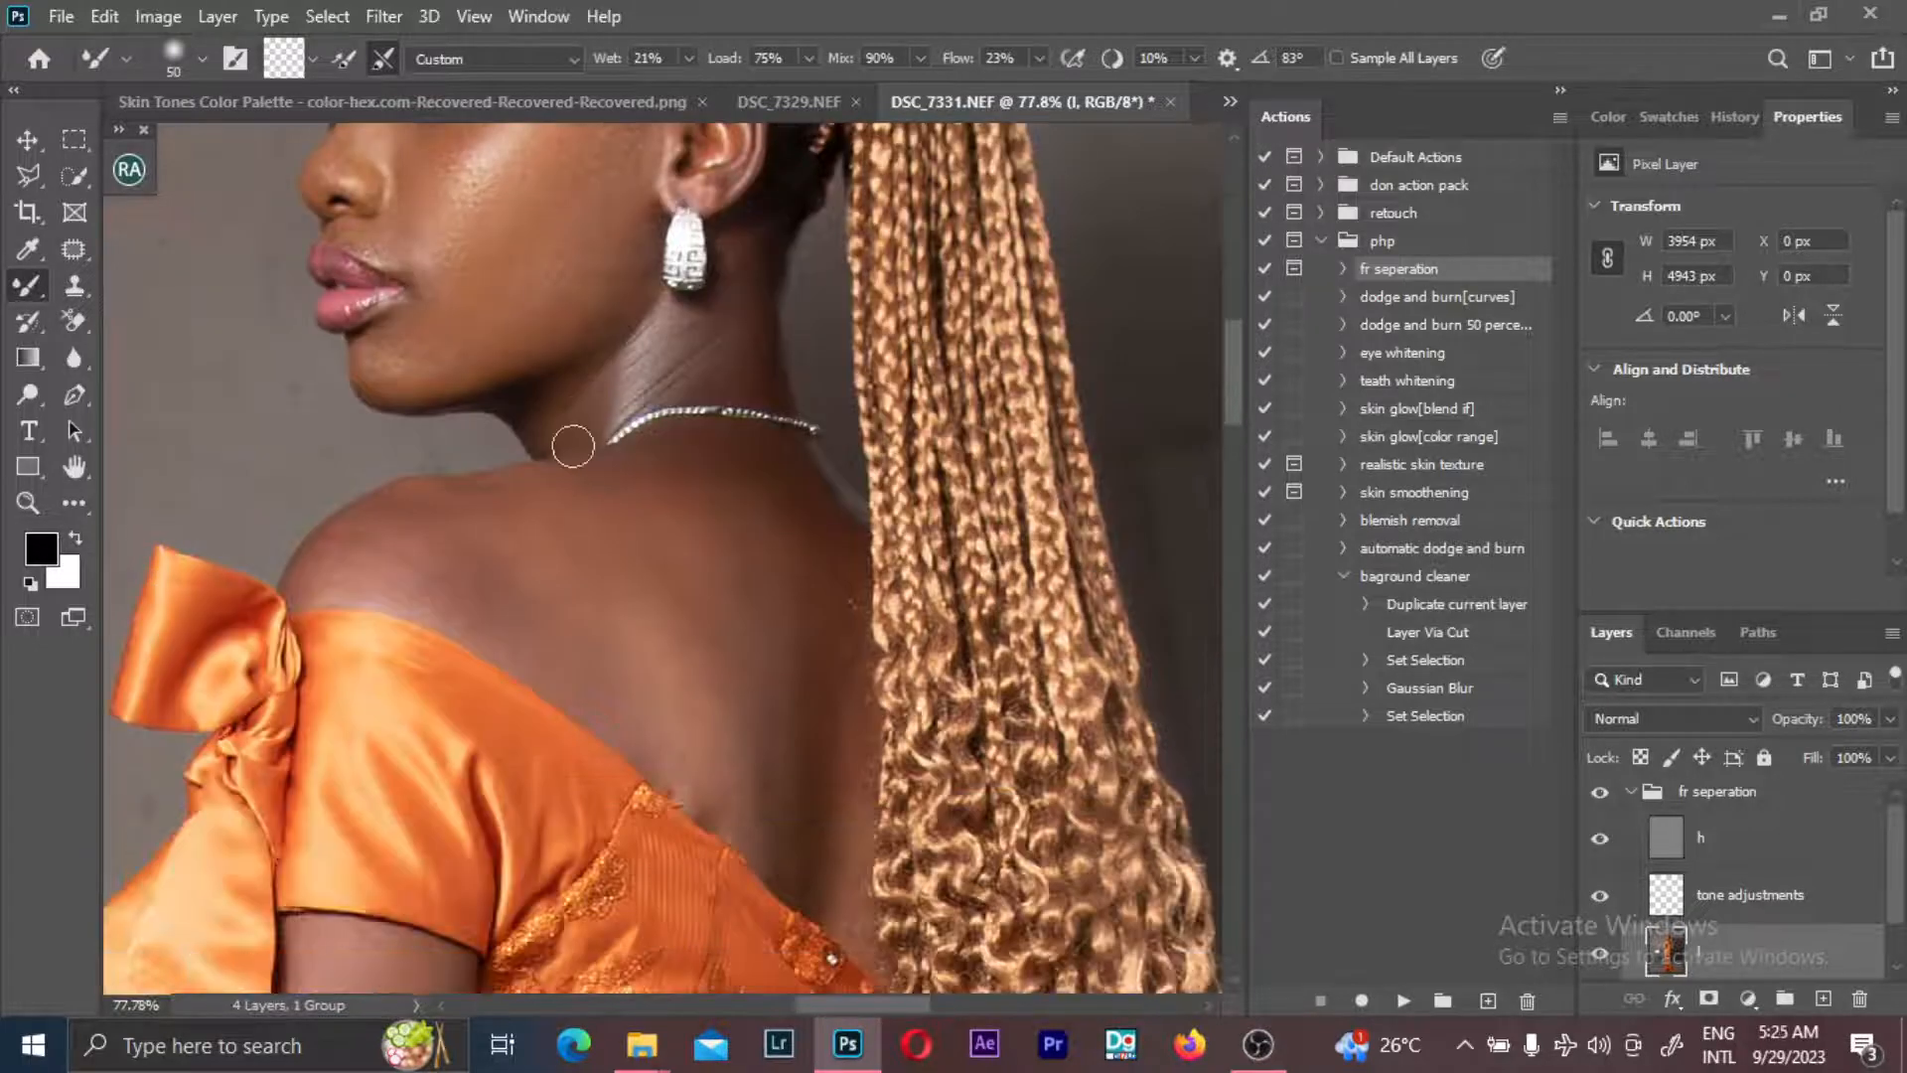
key(bracketright)
key(bracketright)
key(bracketright)
key(bracketright)
mouse_move(342, 571)
mouse_down()
mouse_move(434, 552)
mouse_move(396, 585)
mouse_move(464, 576)
mouse_move(412, 536)
mouse_move(592, 482)
mouse_move(321, 551)
mouse_move(453, 510)
mouse_up()
mouse_move(611, 512)
mouse_down()
mouse_move(427, 546)
mouse_move(503, 583)
mouse_move(365, 567)
mouse_move(410, 552)
mouse_move(516, 575)
mouse_move(579, 554)
mouse_move(646, 639)
mouse_move(702, 668)
mouse_move(706, 600)
mouse_move(736, 765)
mouse_move(723, 739)
mouse_move(741, 721)
mouse_move(761, 788)
mouse_move(739, 535)
mouse_move(751, 561)
mouse_up()
- Smooth the skin tones across the shoulder and middle of the back with the Mixer Brush at about 90 to 125 px
key(bracketright)
key(bracketright)
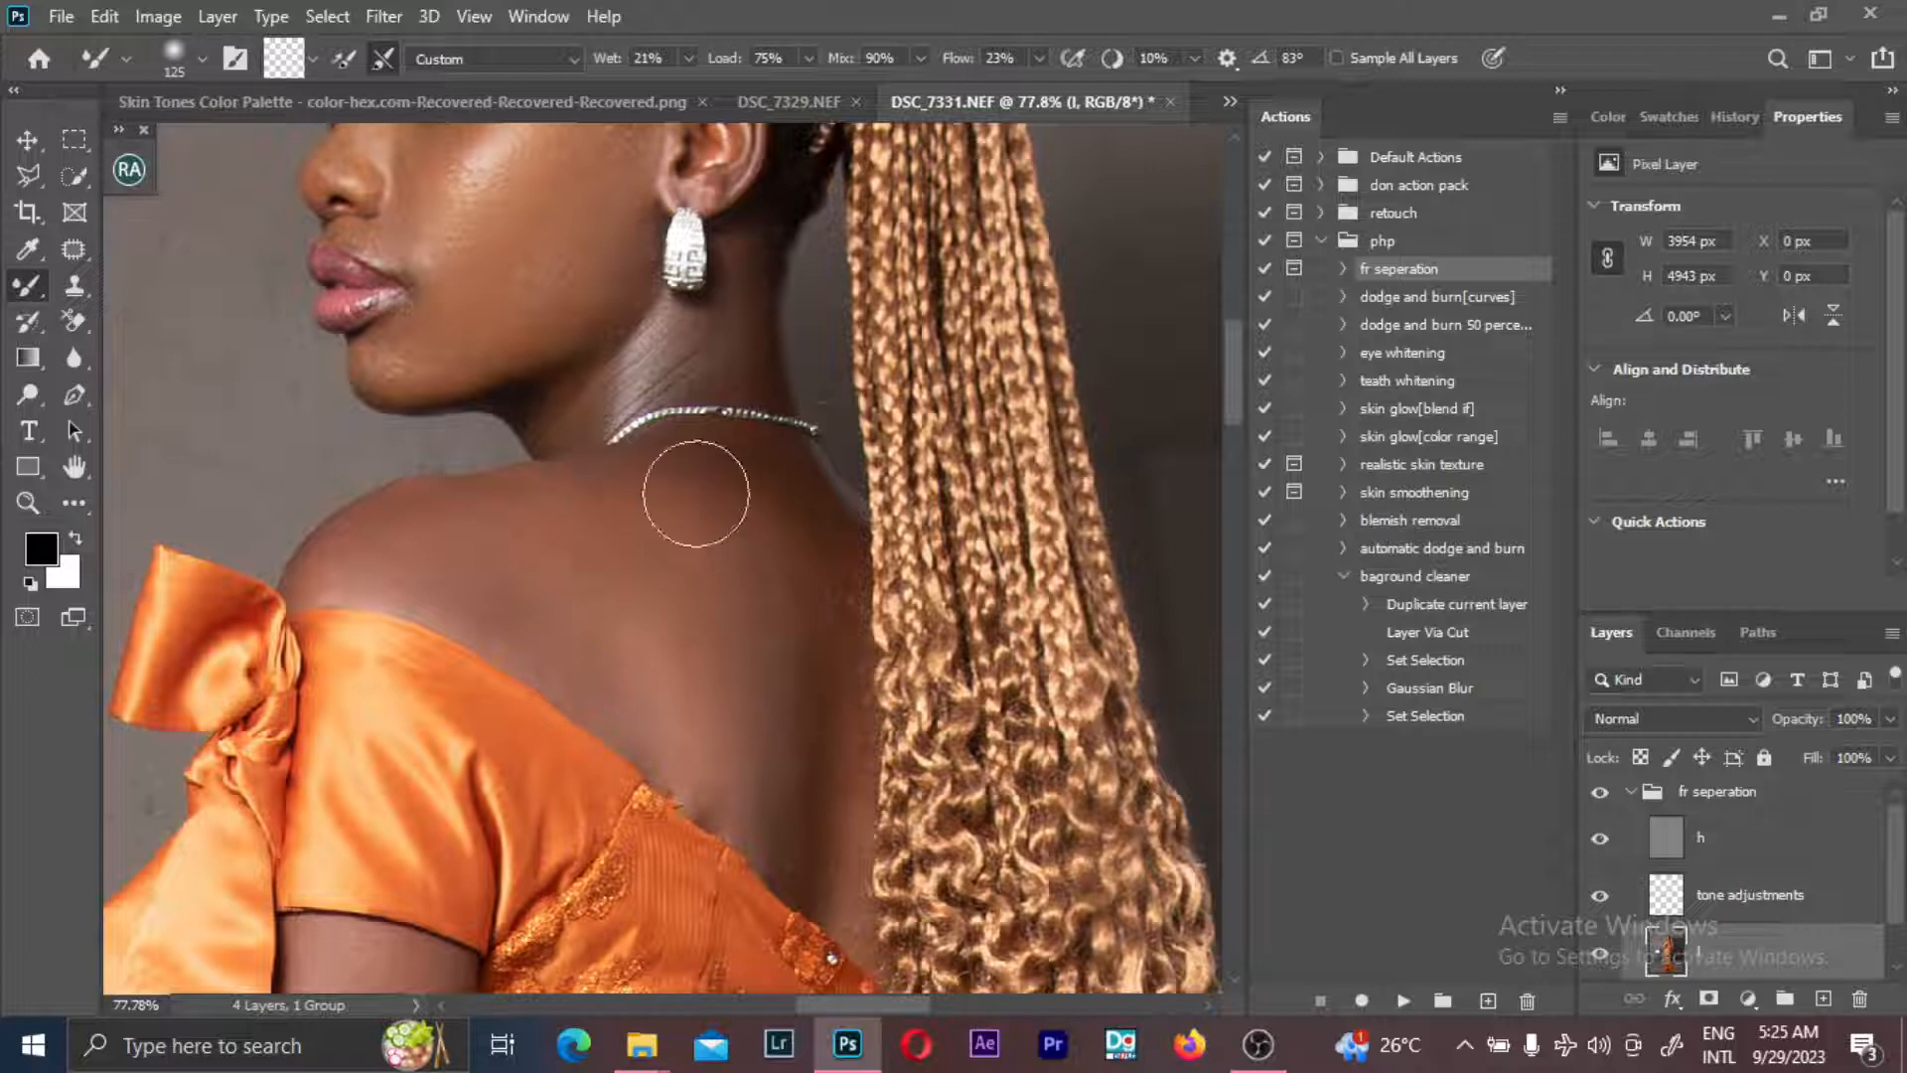
key(bracketleft)
mouse_move(799, 739)
mouse_down()
mouse_move(779, 619)
mouse_move(779, 769)
mouse_move(800, 619)
mouse_move(772, 517)
mouse_move(779, 592)
mouse_move(773, 519)
mouse_move(690, 471)
mouse_up()
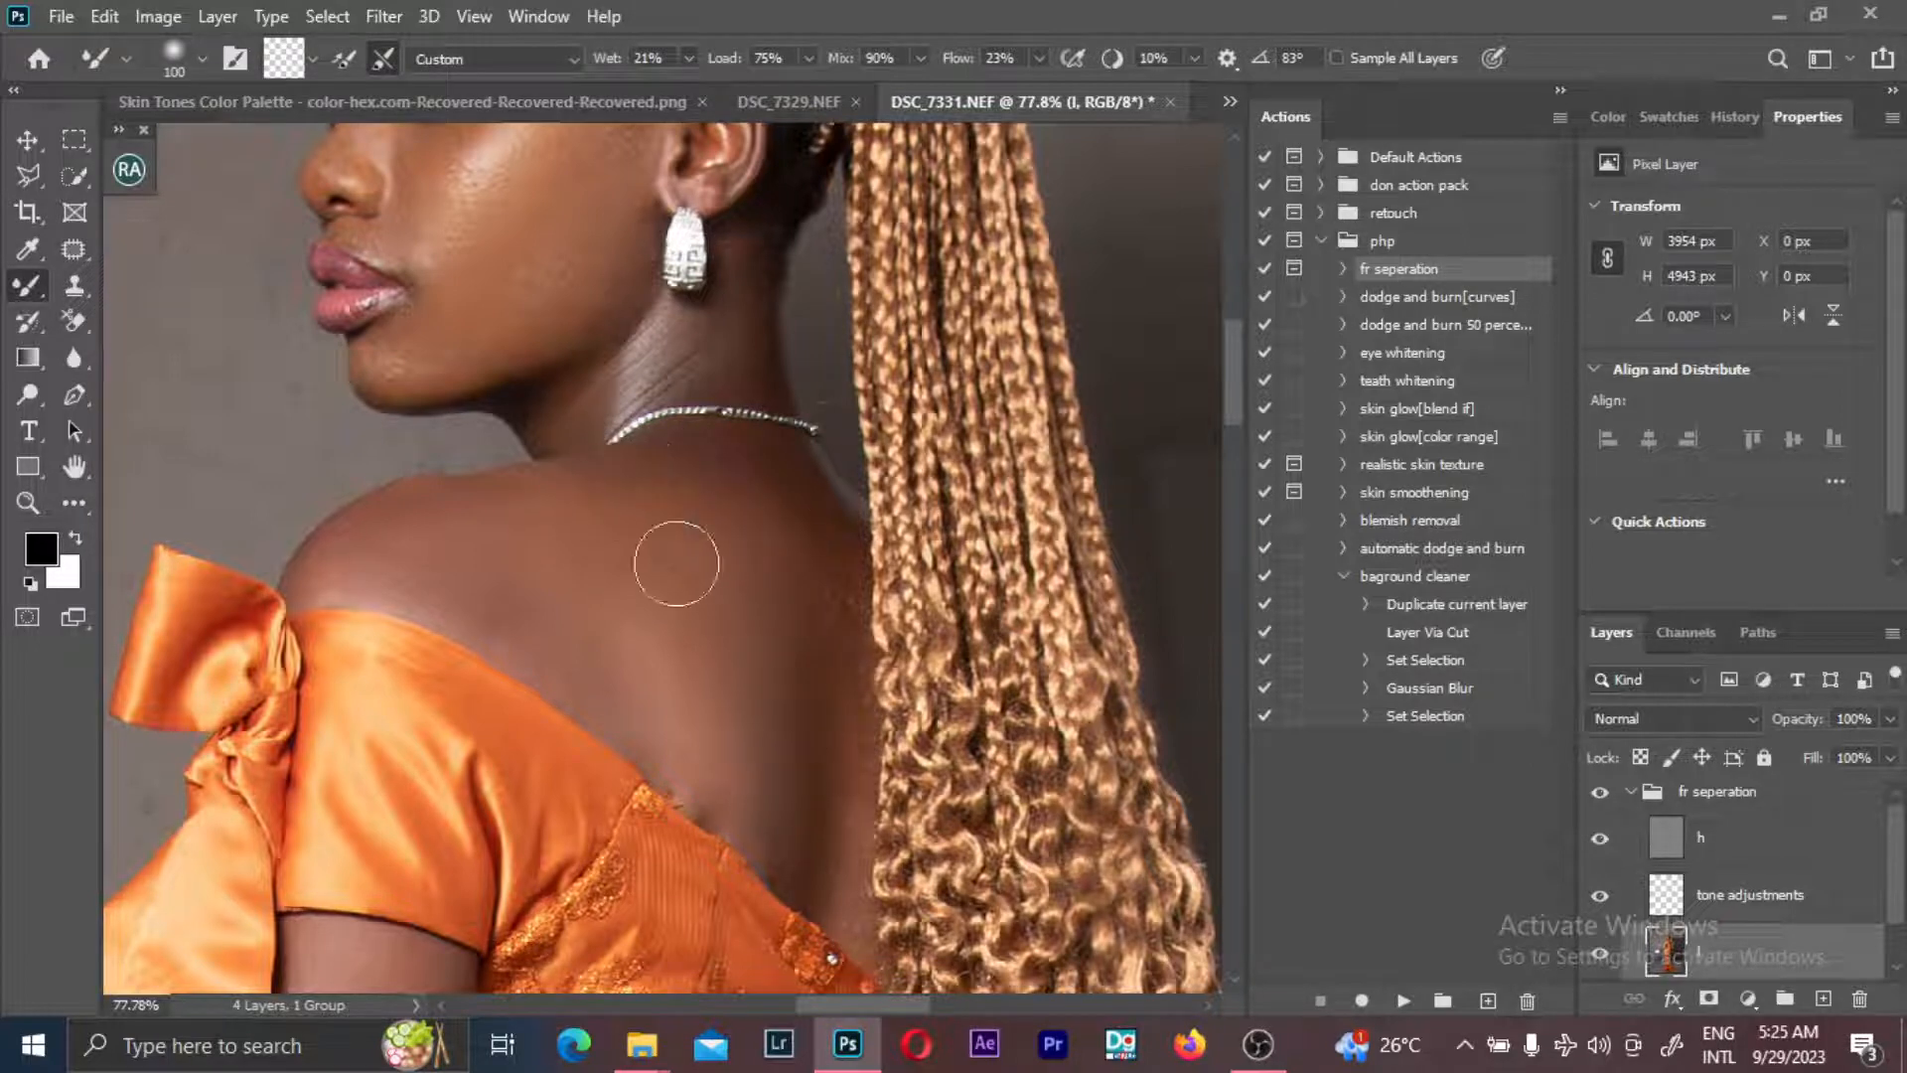
key(bracketleft)
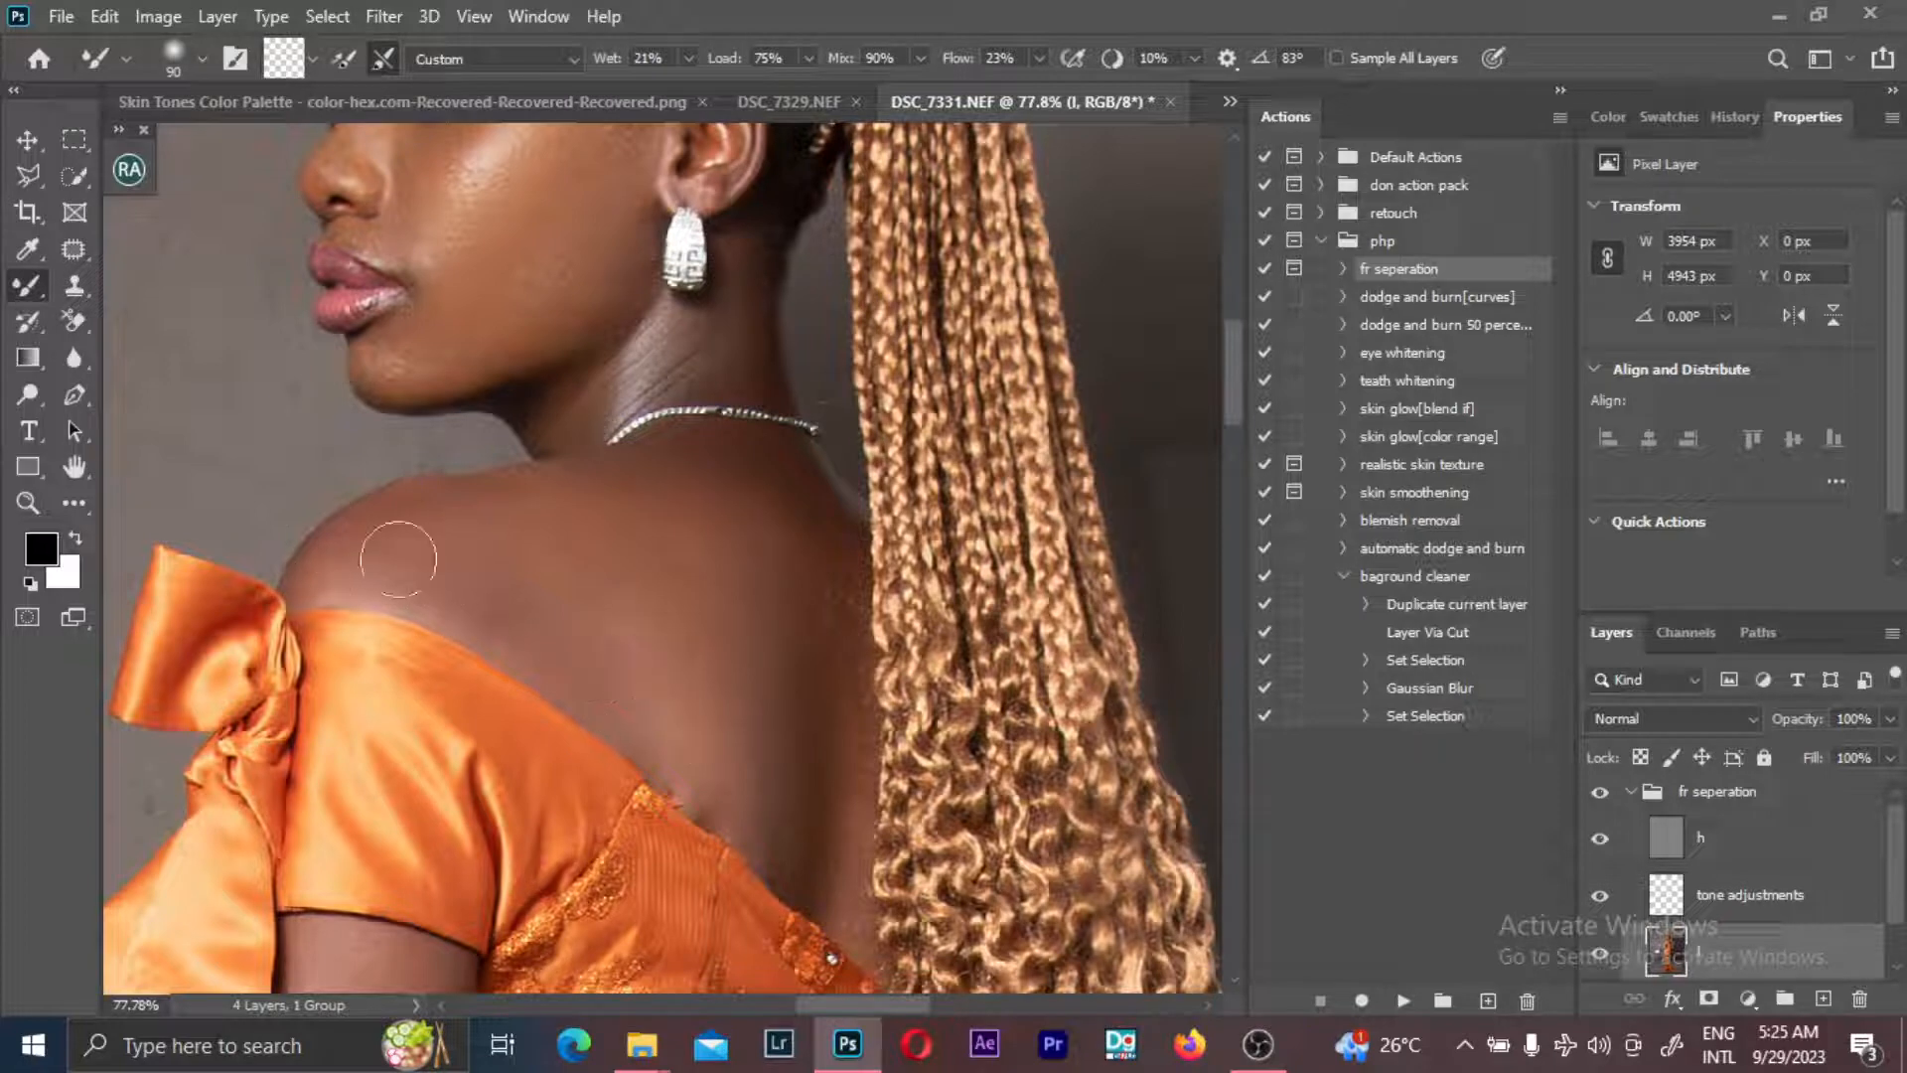
key(bracketright)
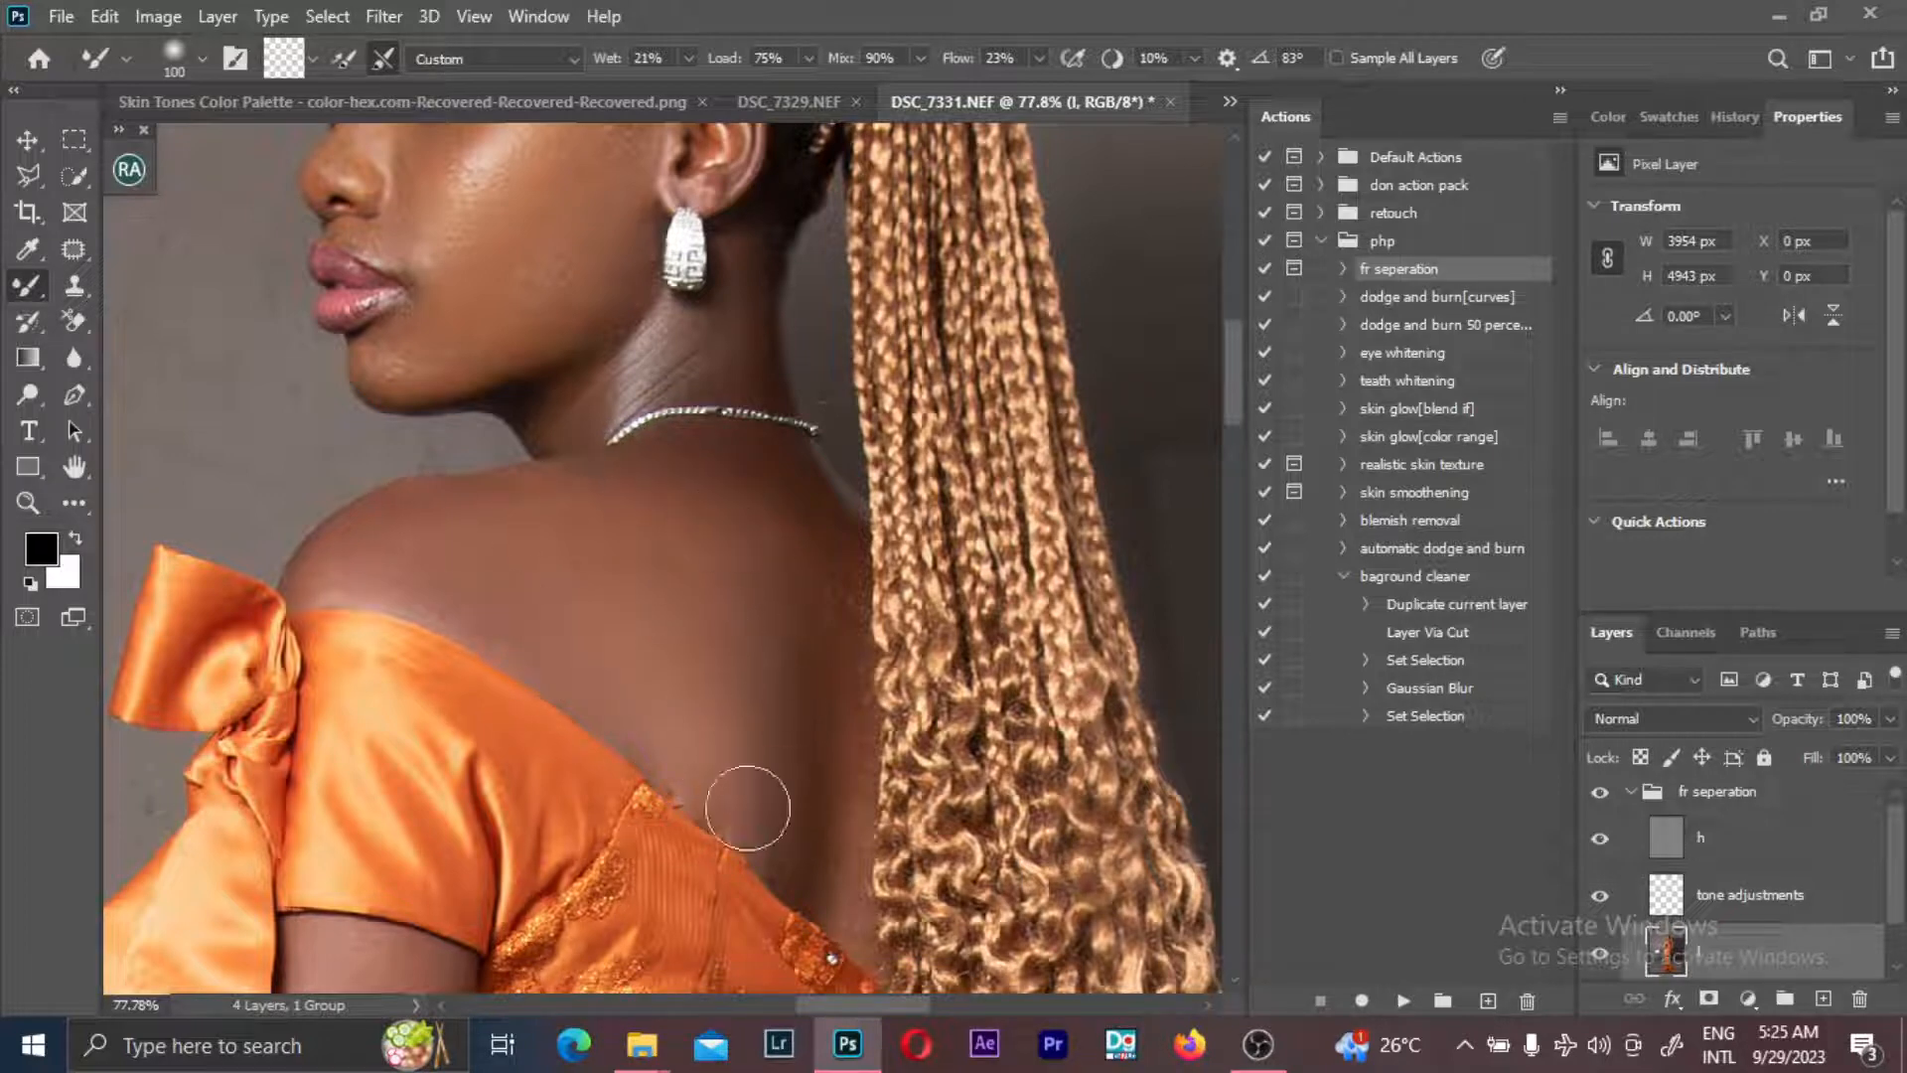
- Blend the lower back between the dress edge and the braids with a 60 to 90 px Mixer Brush, also touching up the shoulder
key(bracketleft)
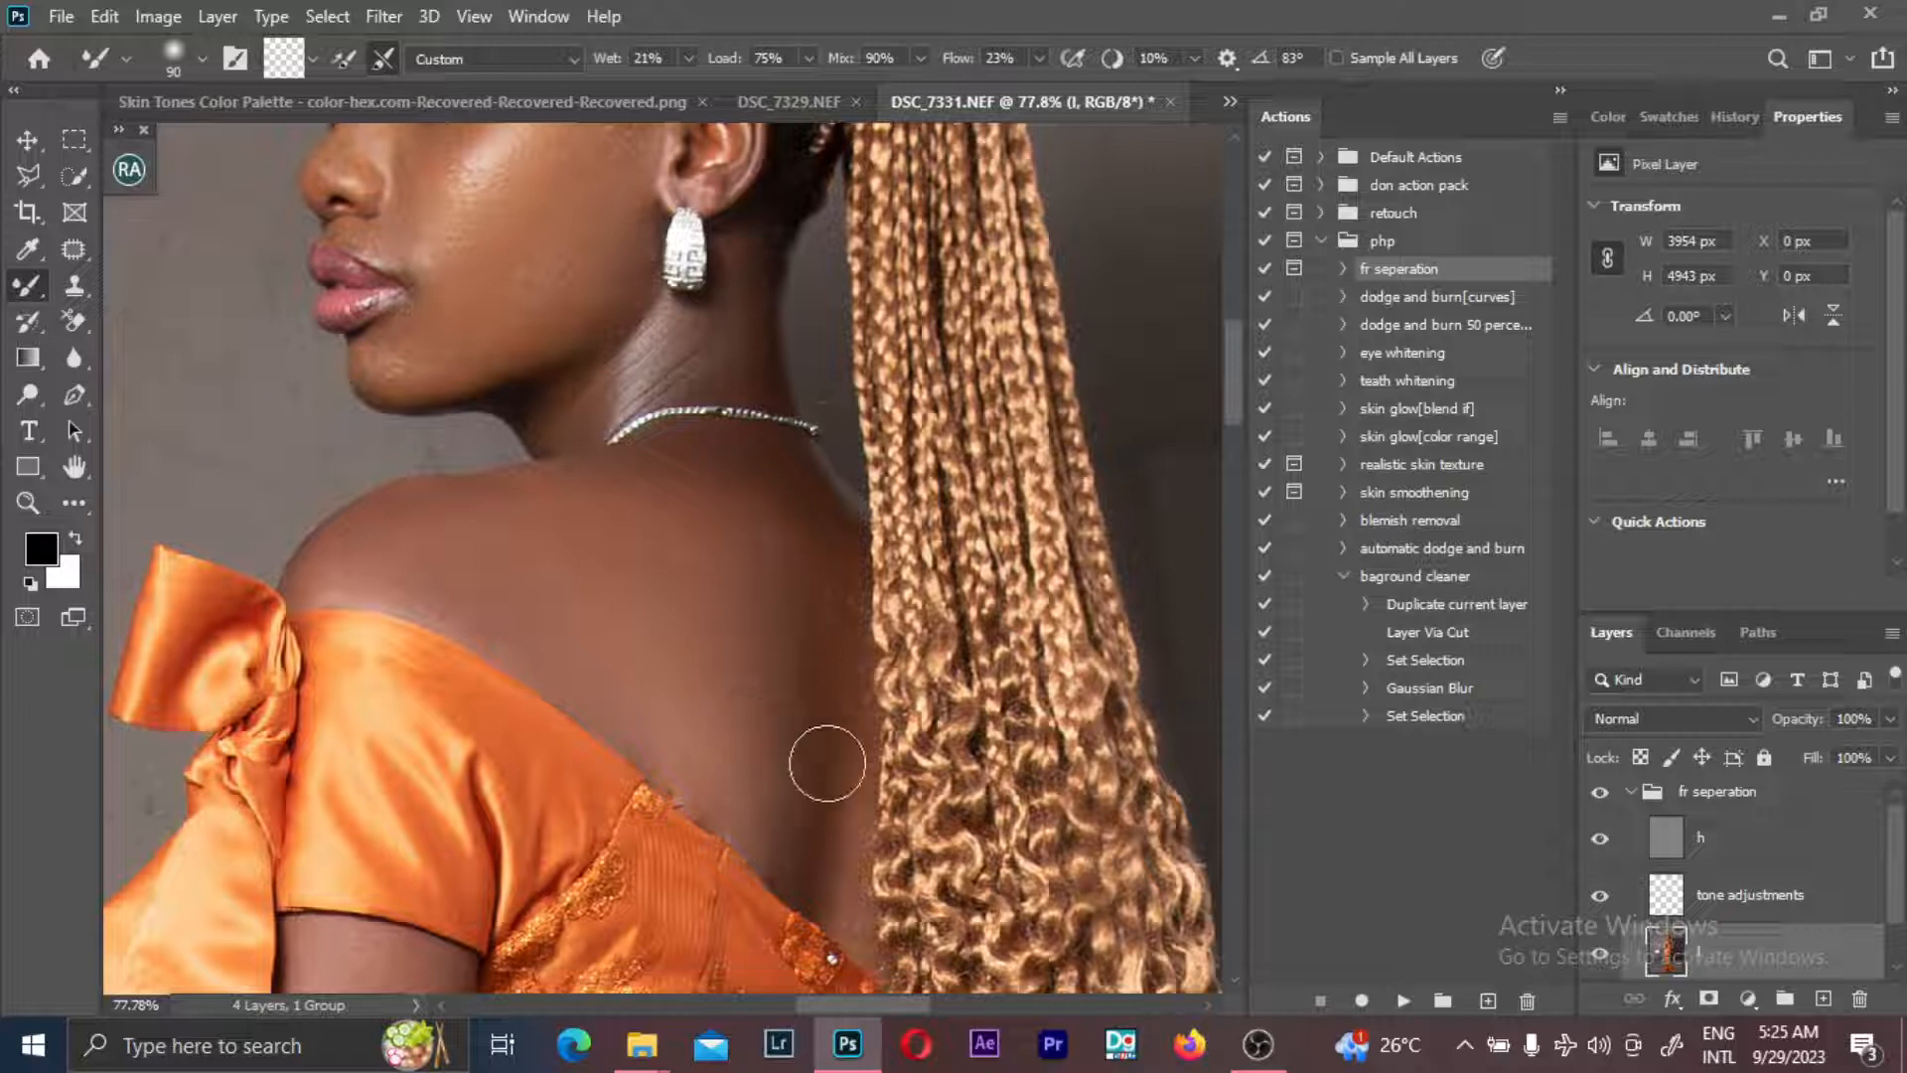
key(bracketleft)
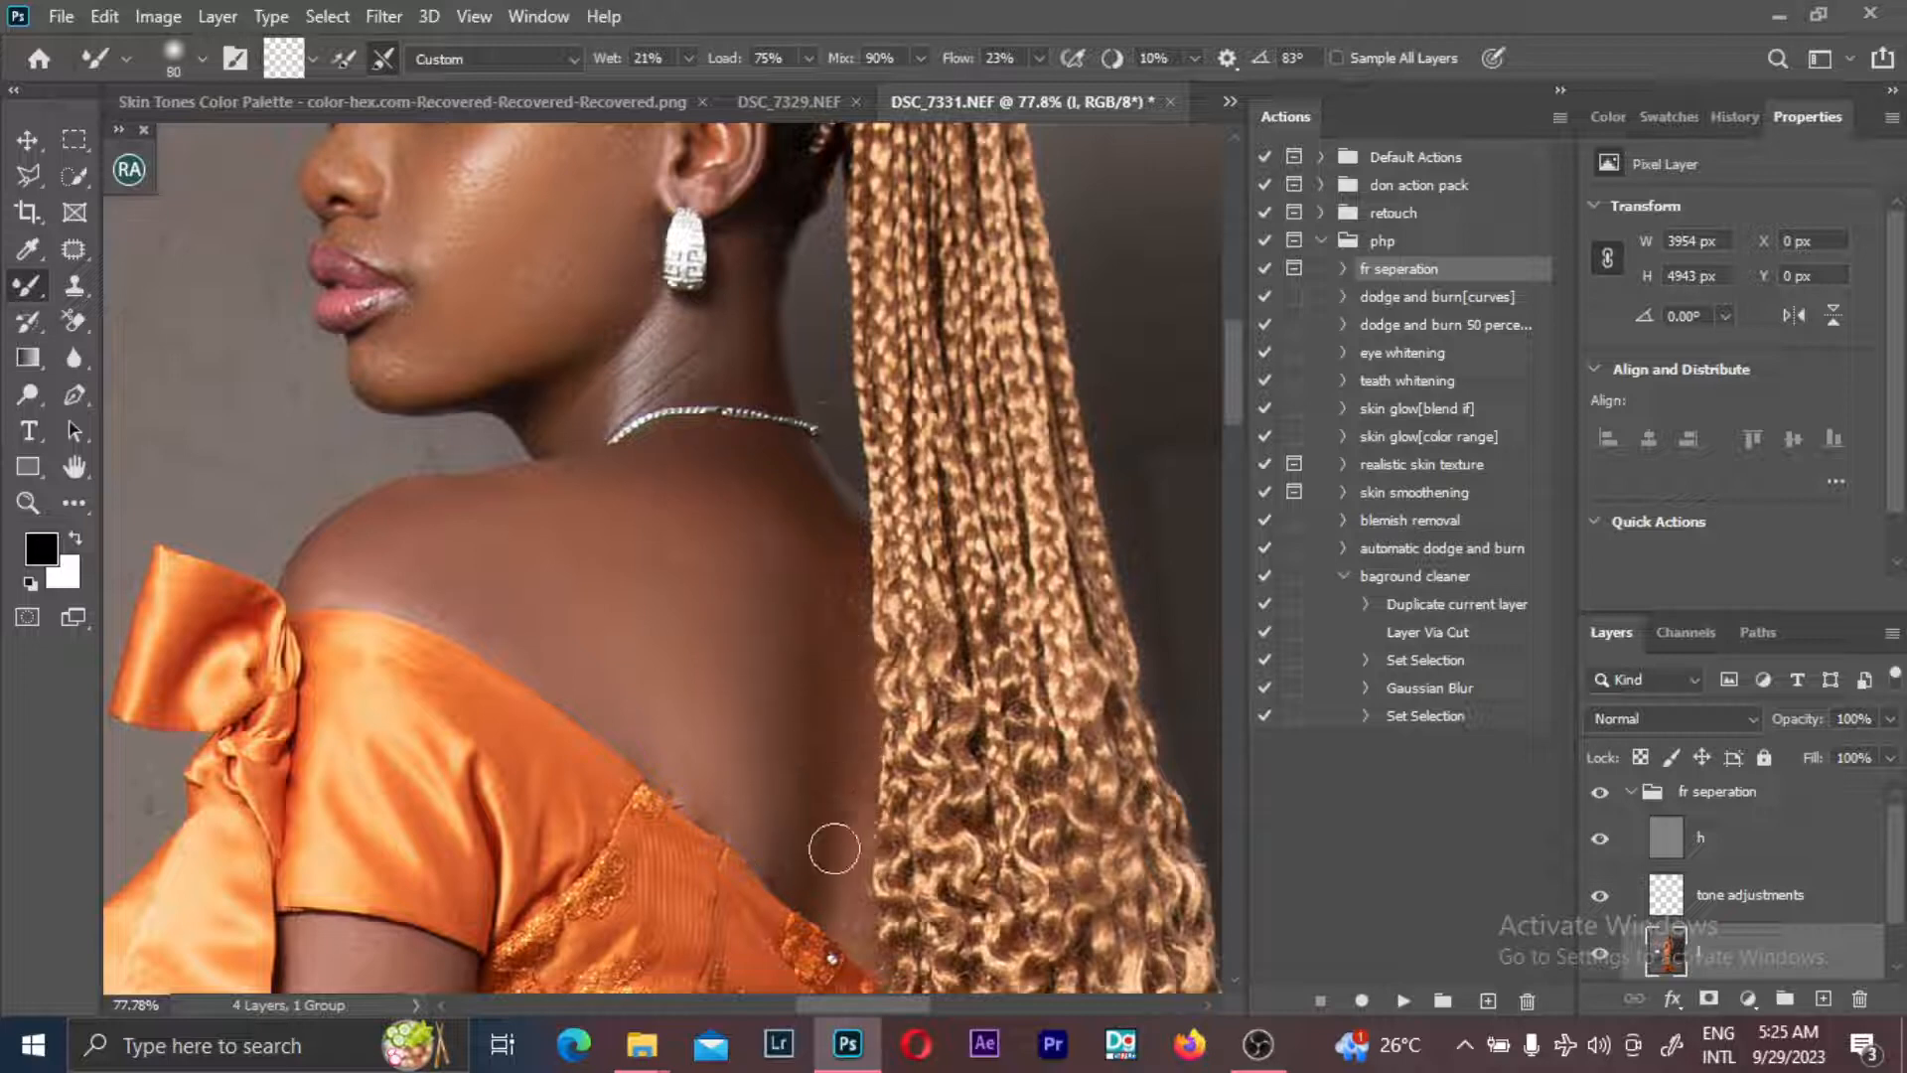
key(bracketleft)
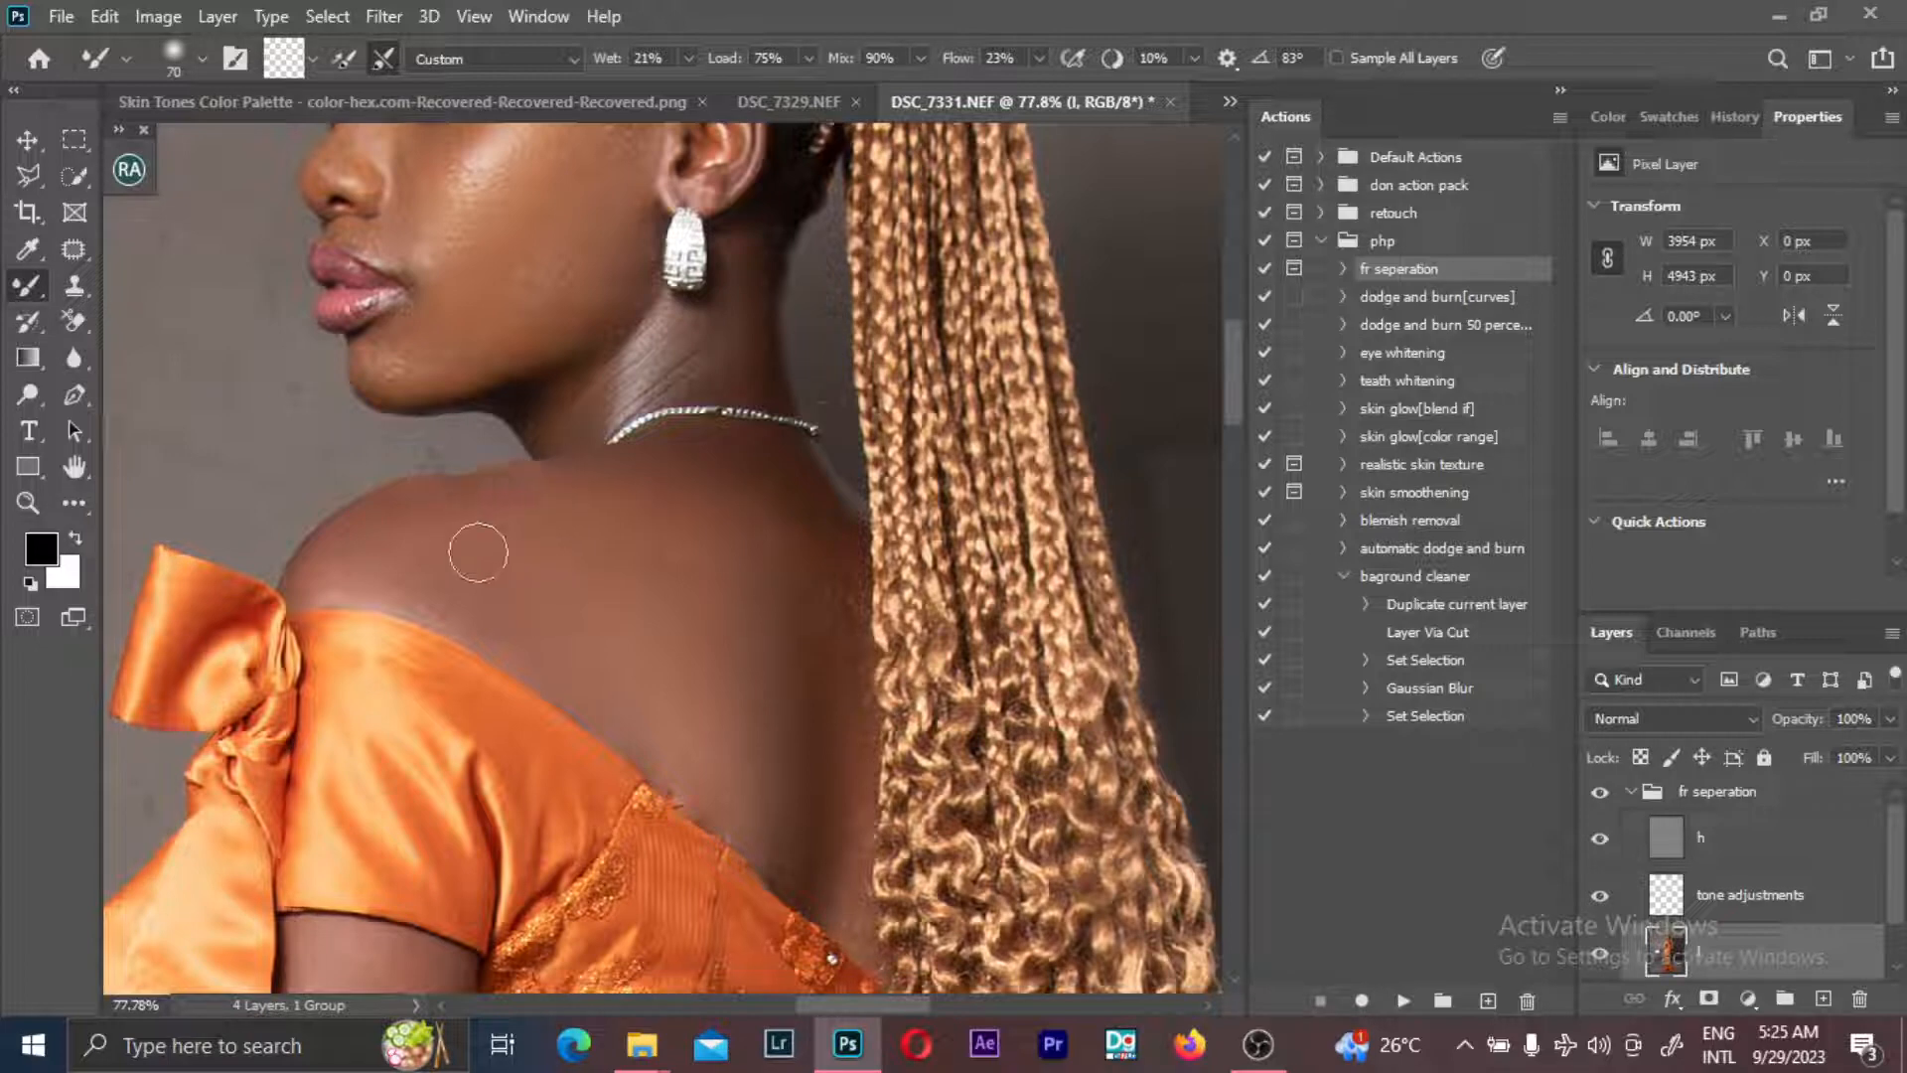
key(bracketright)
key(bracketright)
- Compare the back and face before and after retouching by hiding and reshowing the fr seperation group
click(1599, 791)
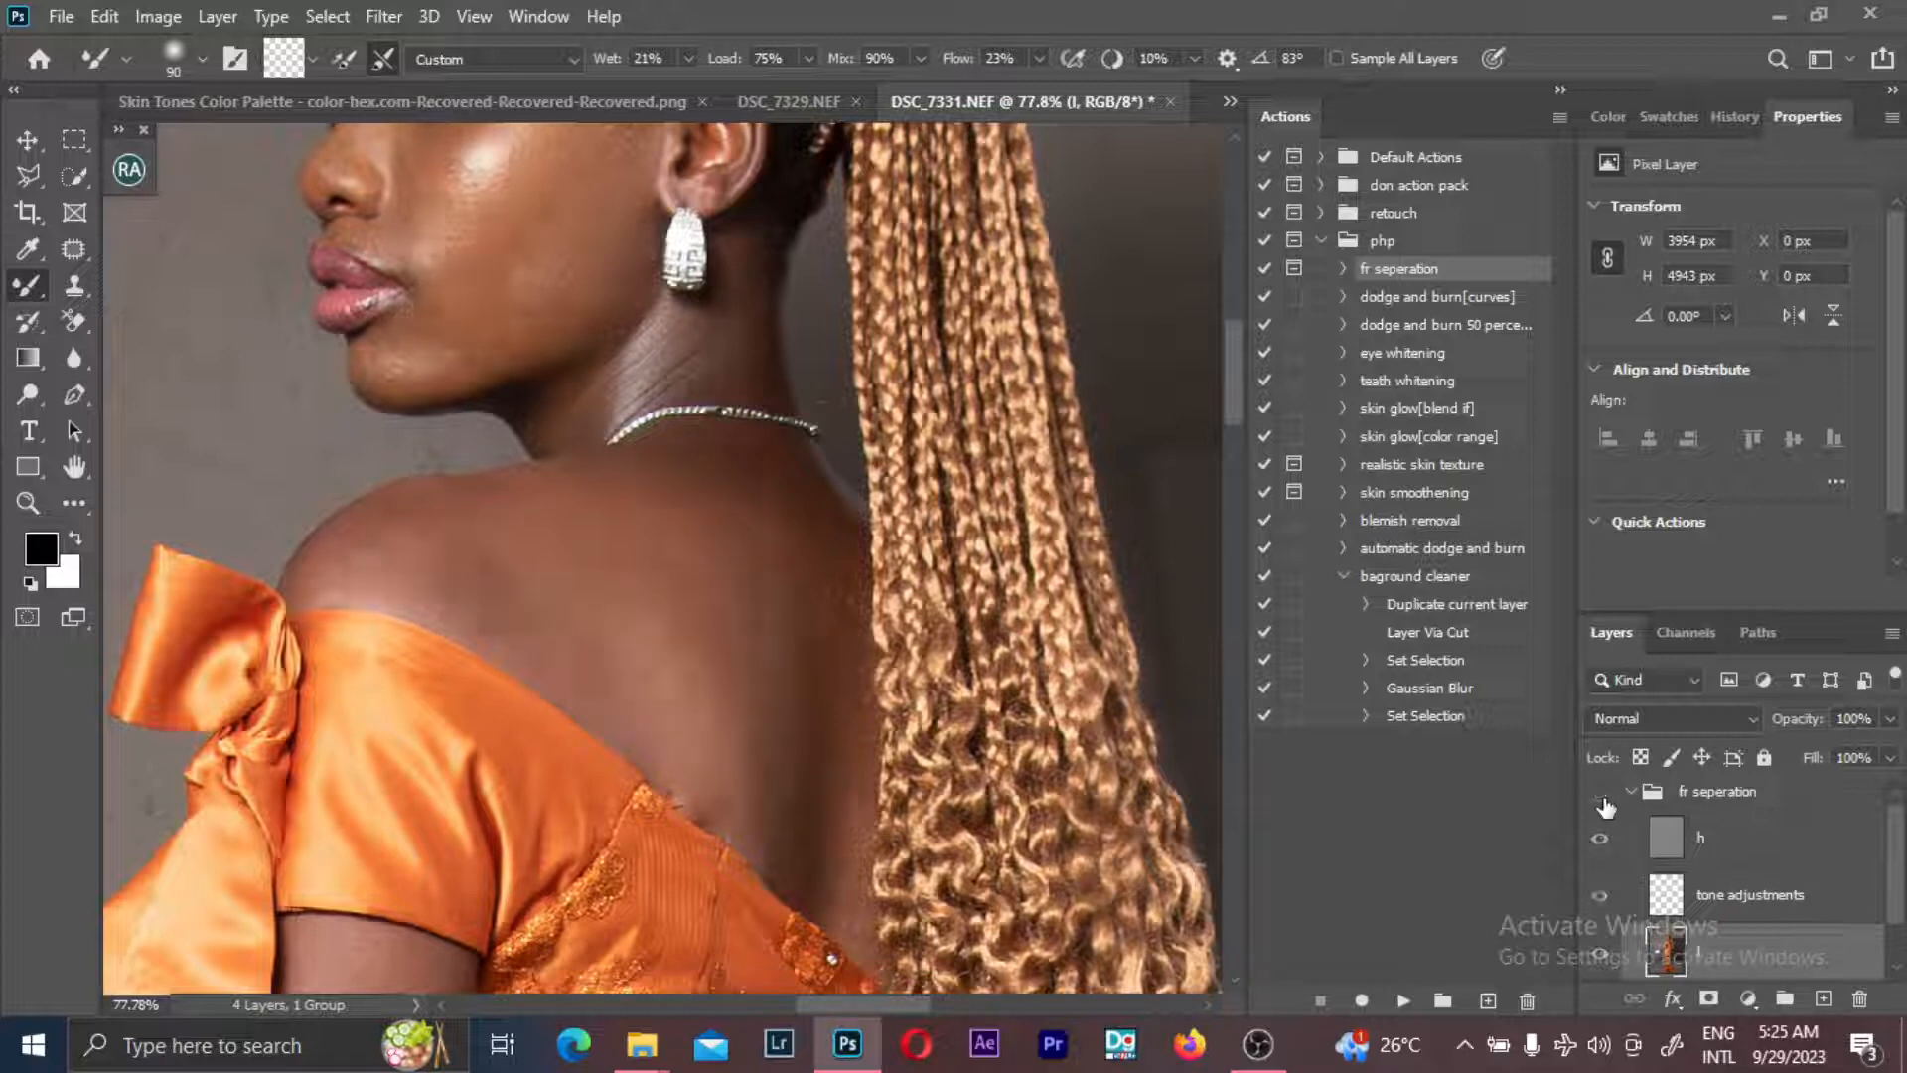
click(1599, 791)
scroll(525, 444, up, 5)
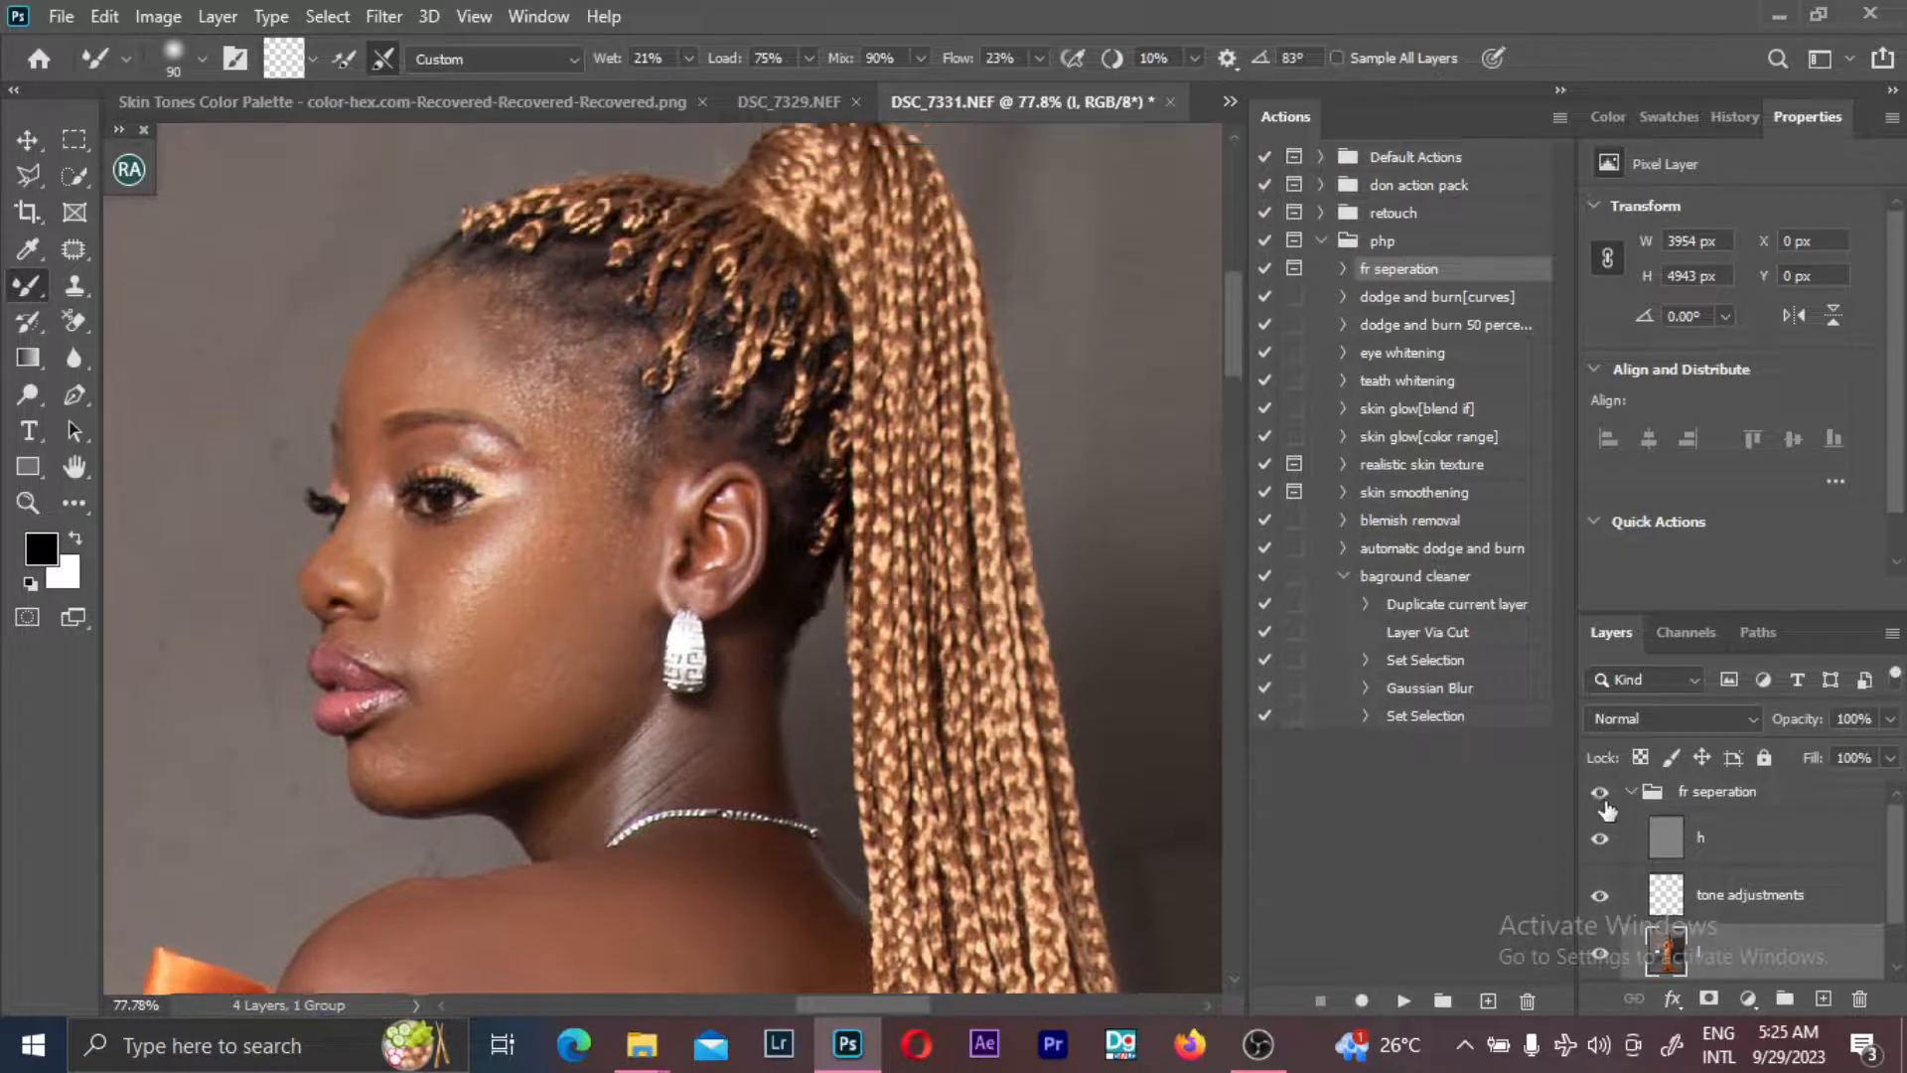
click(1600, 793)
click(1600, 794)
- Refine the remaining uneven tones on the shoulder and lower back with the Mixer Brush at 90 px
scroll(660, 920, down, 5)
key(bracketleft)
key(bracketleft)
key(bracketleft)
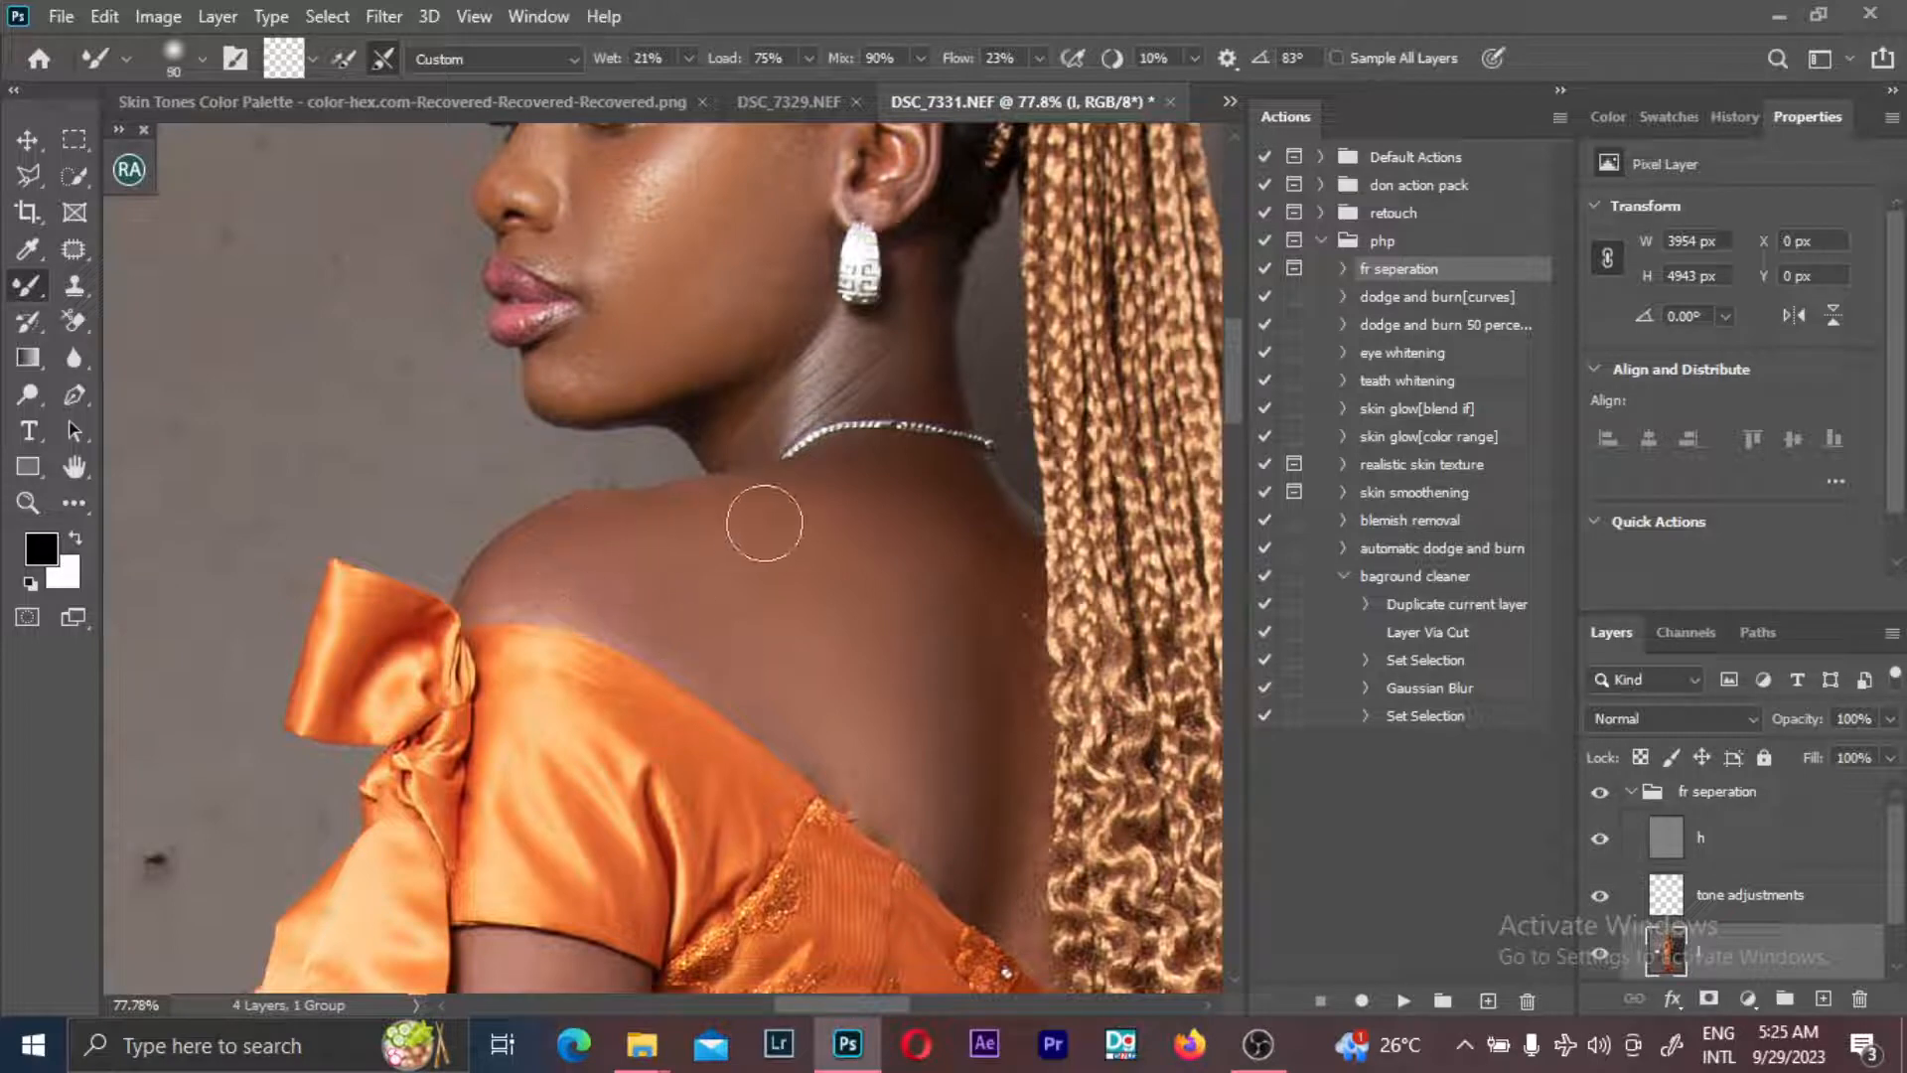
key(bracketright)
key(bracketright)
key(bracketright)
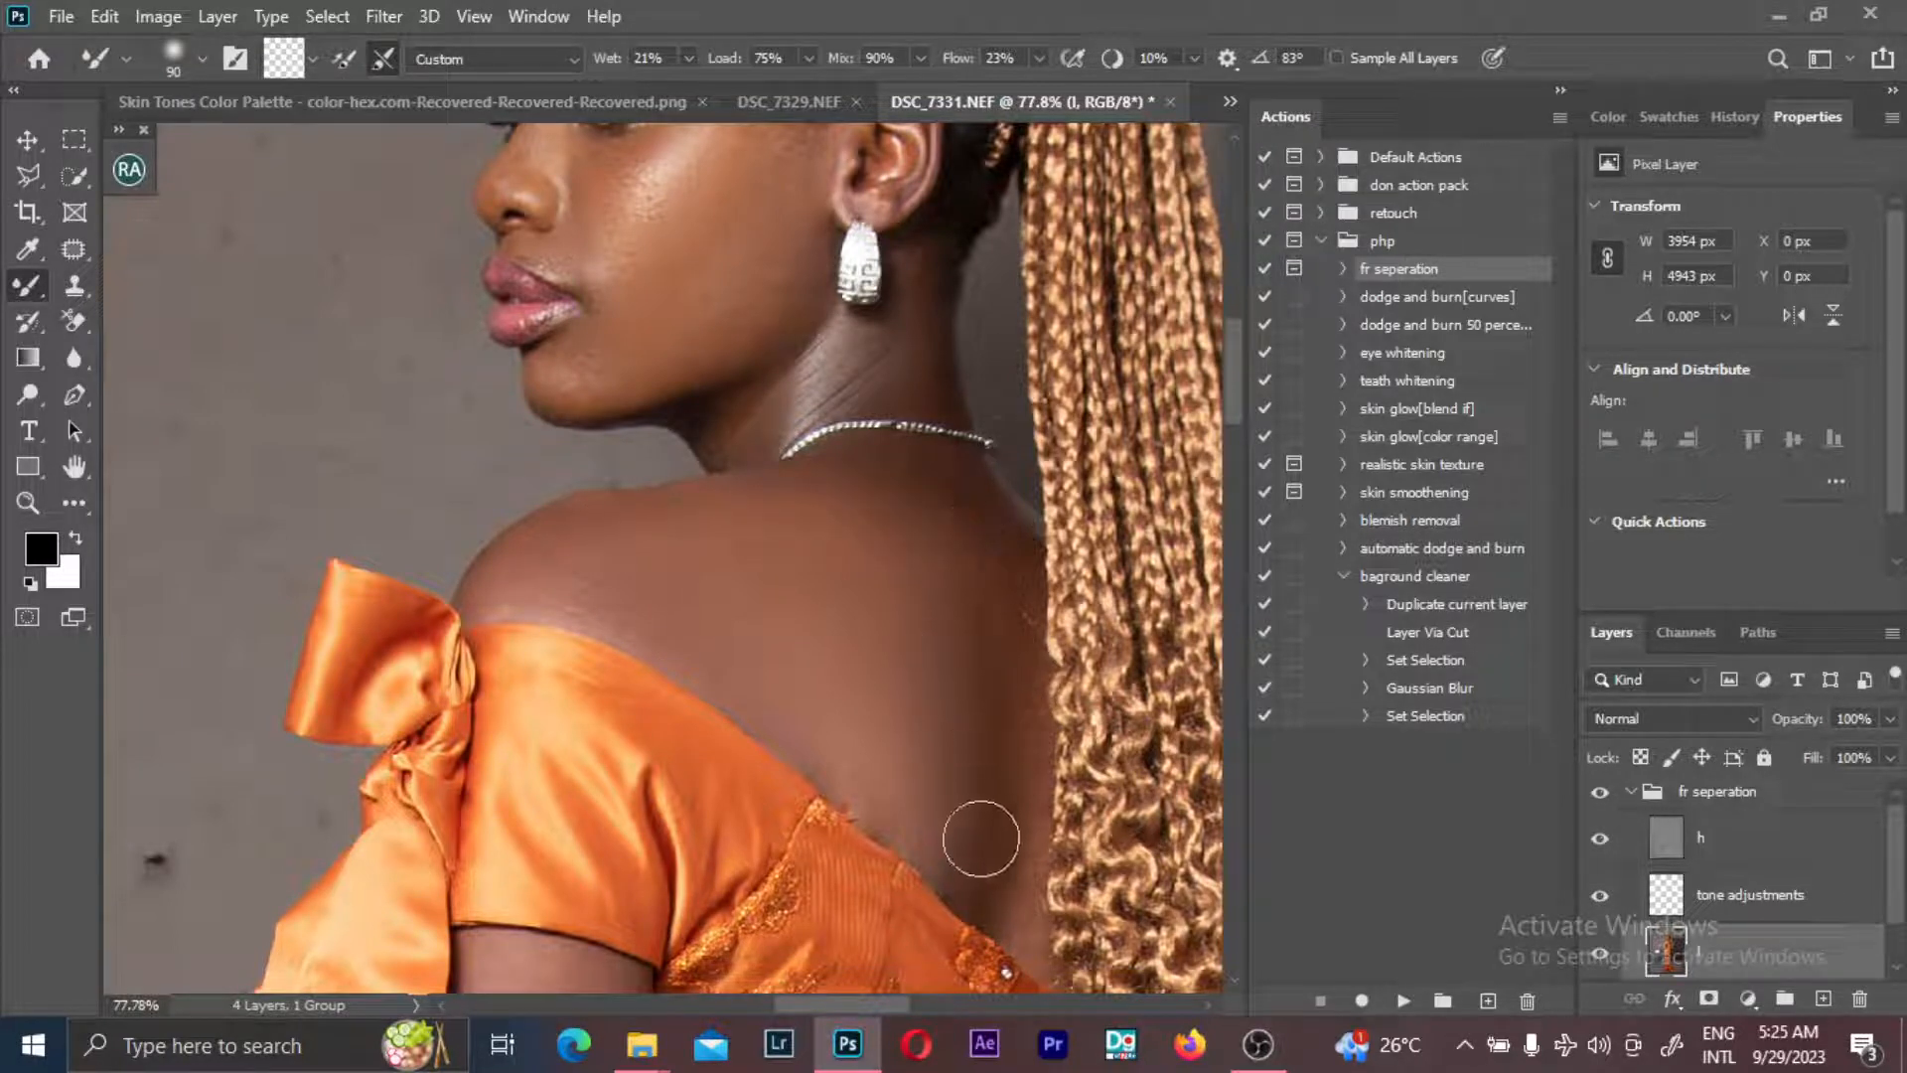
drag(980, 841, 987, 882)
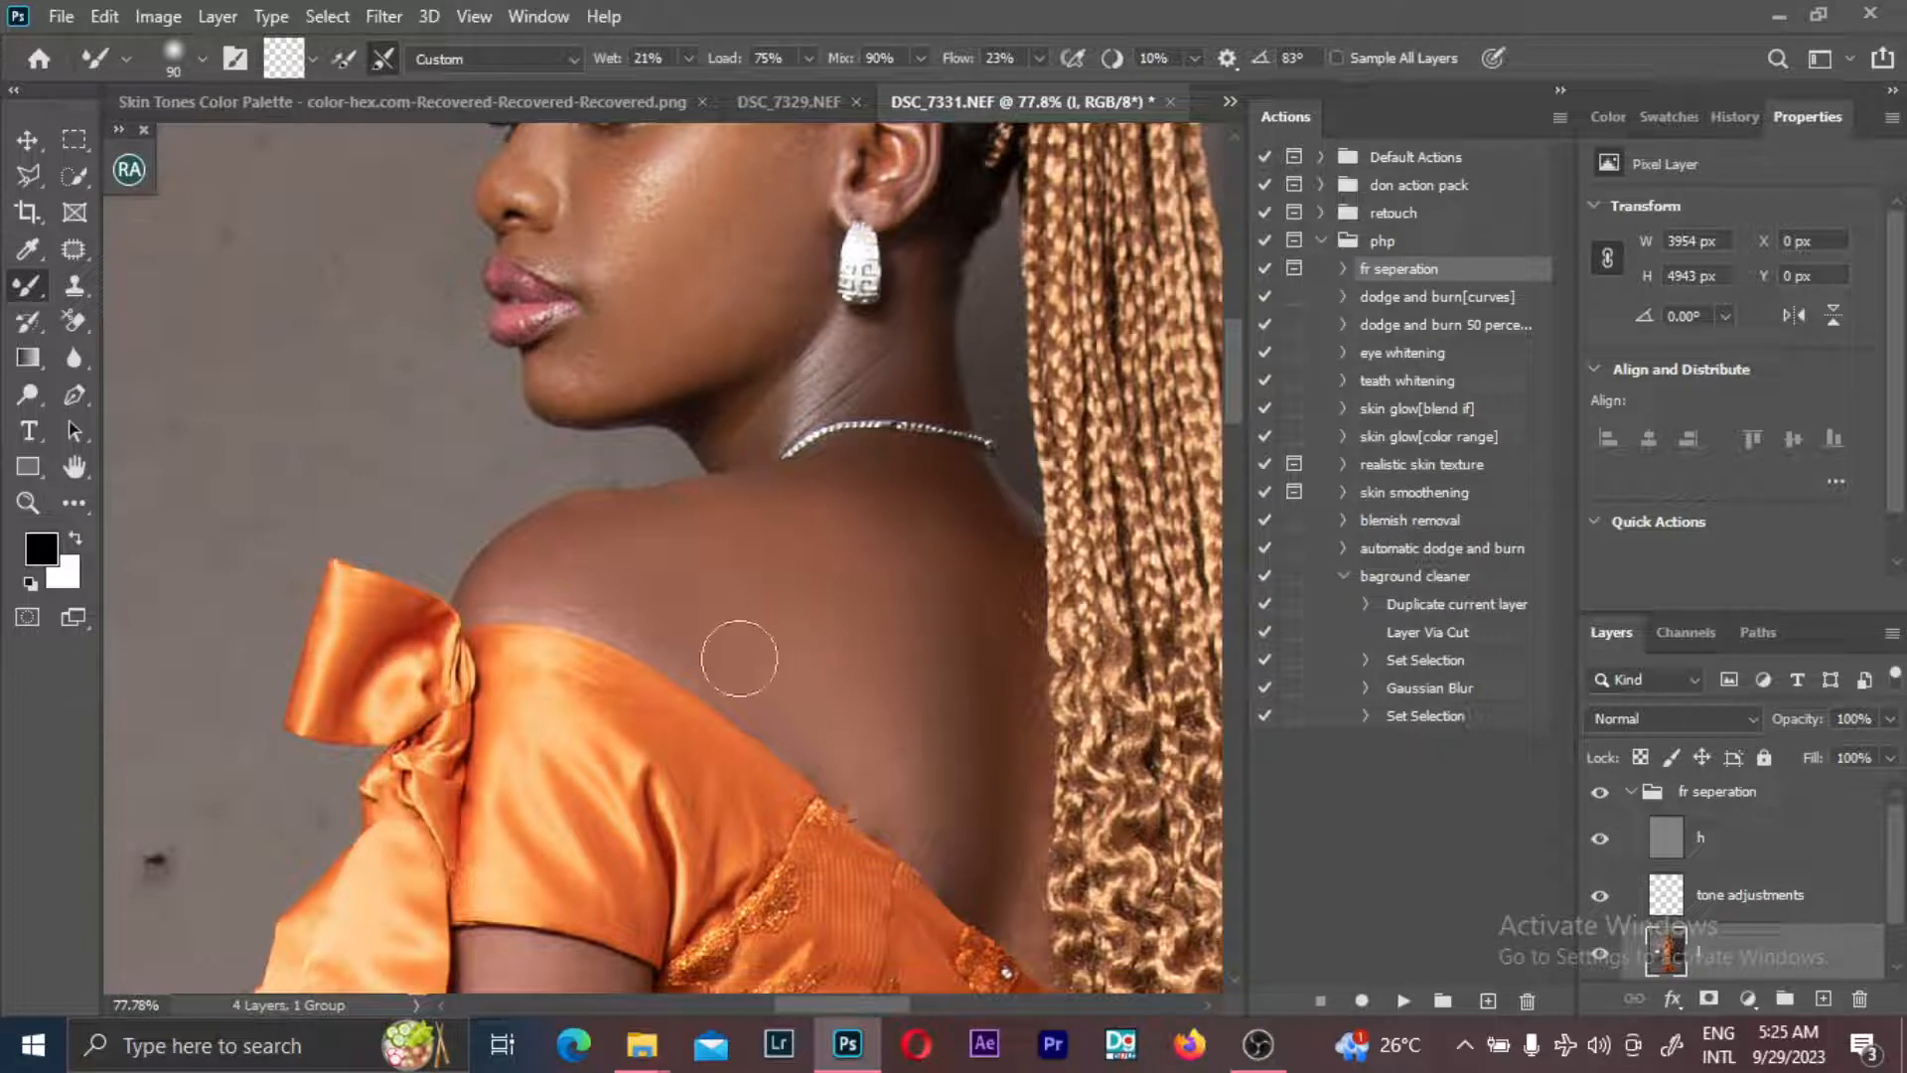
drag(554, 566, 566, 553)
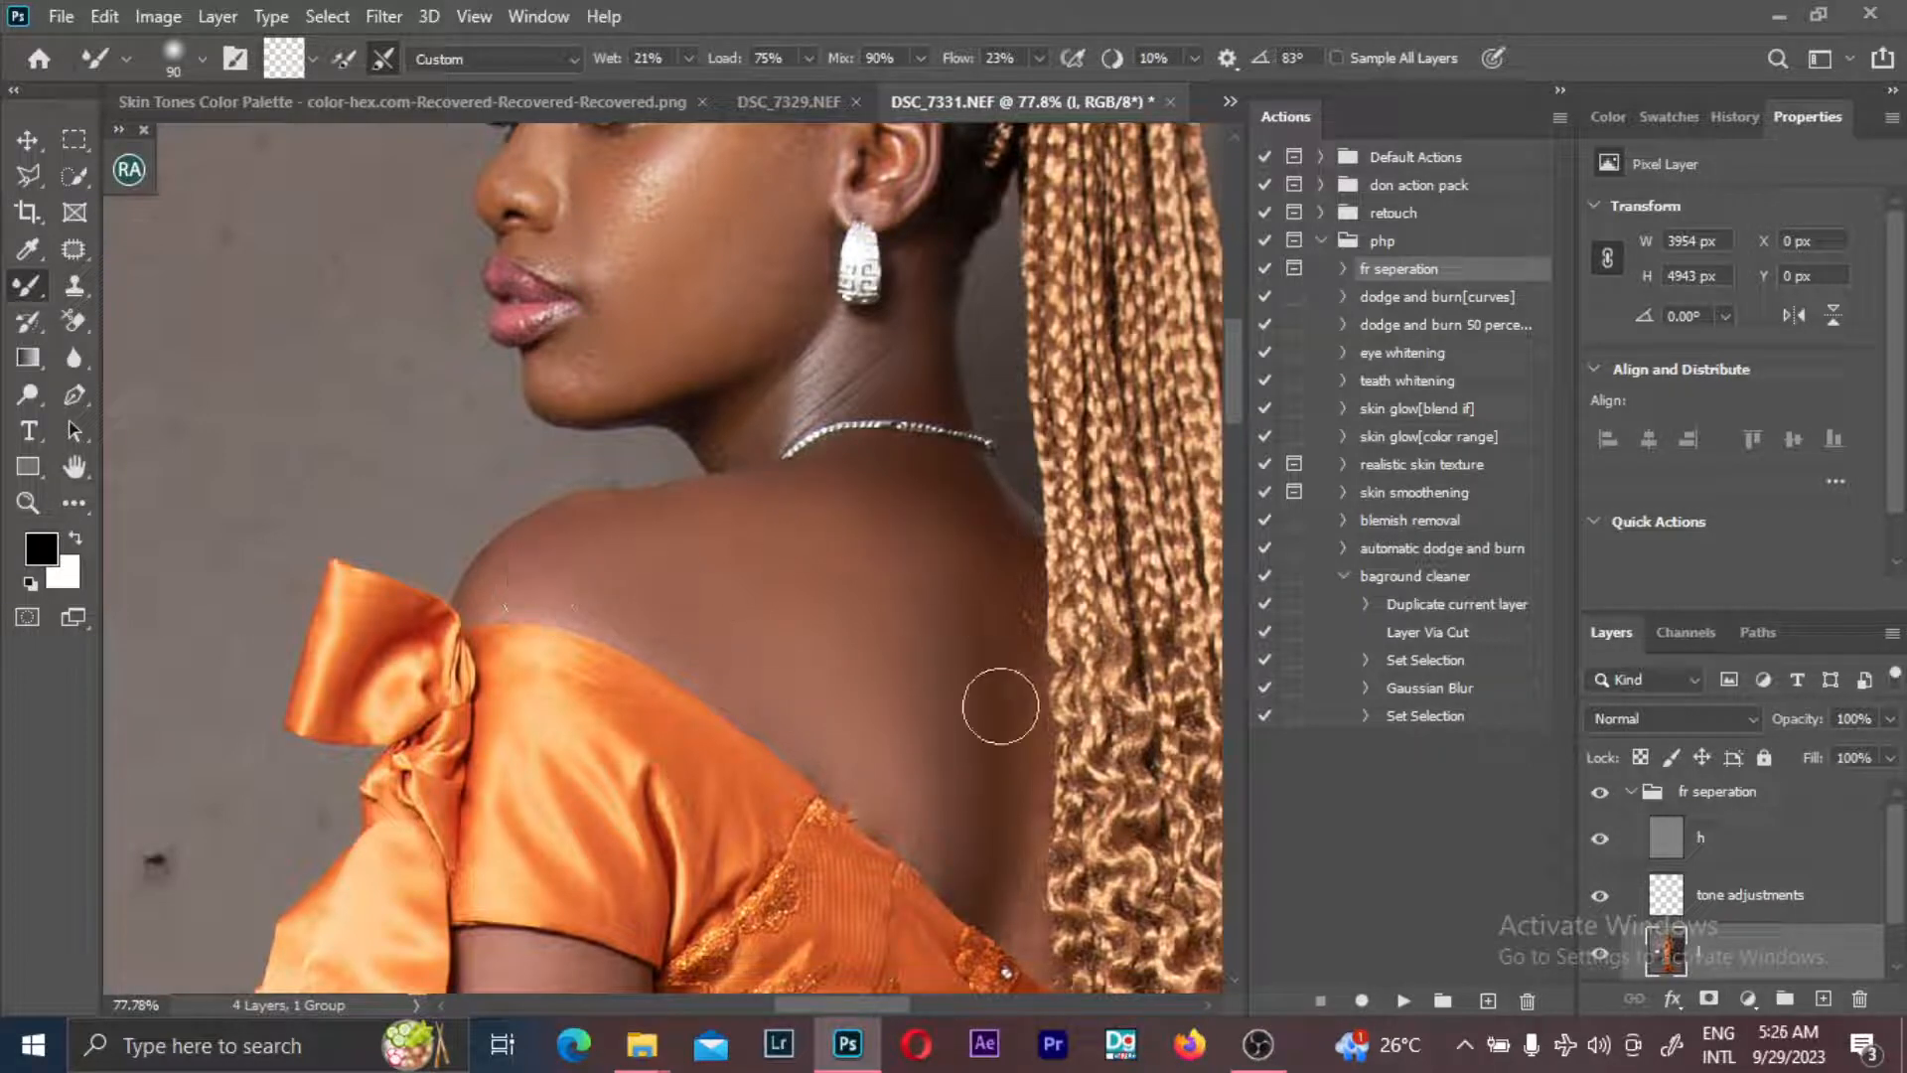
- Blend the skin tones on the upper arm and elbow below the orange sleeve with the Mixer Brush at 90 to 100 px
scroll(881, 596, down, 2)
scroll(883, 598, down, 3)
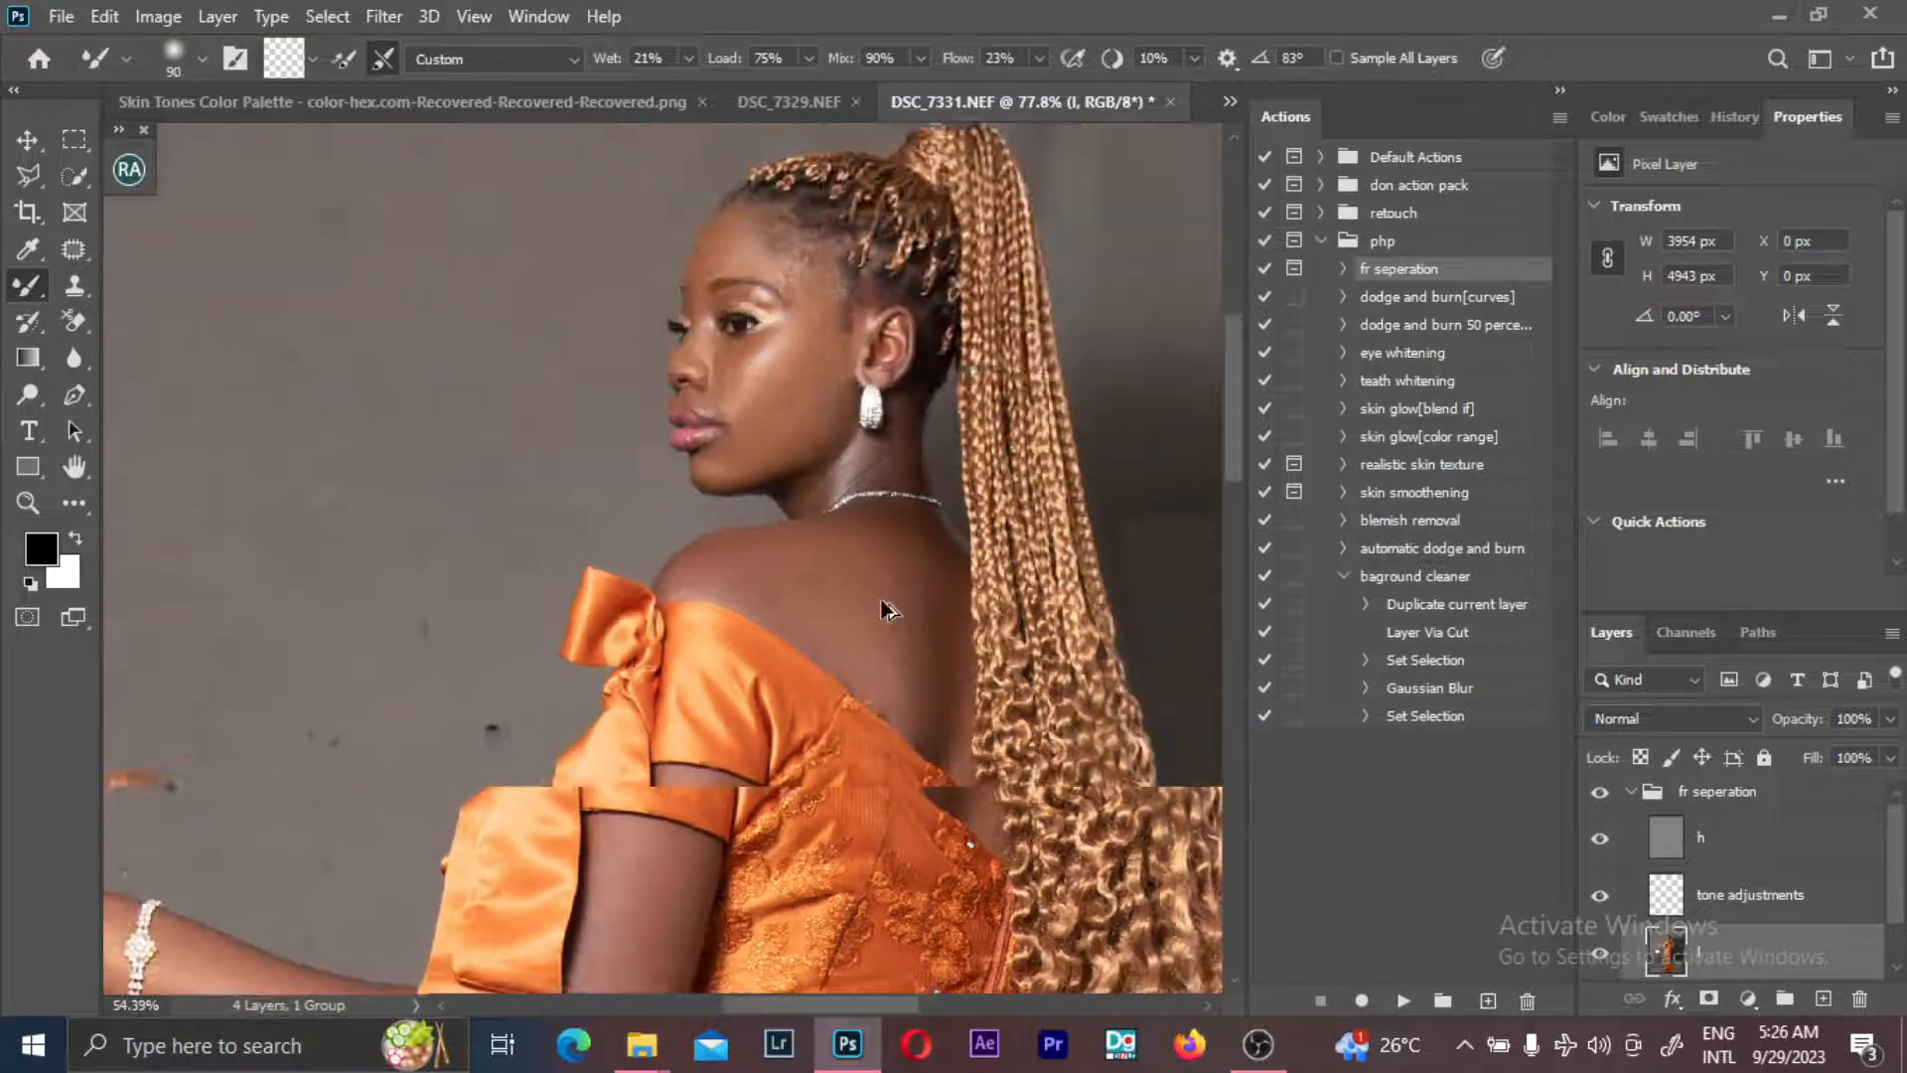
drag(874, 894, 861, 561)
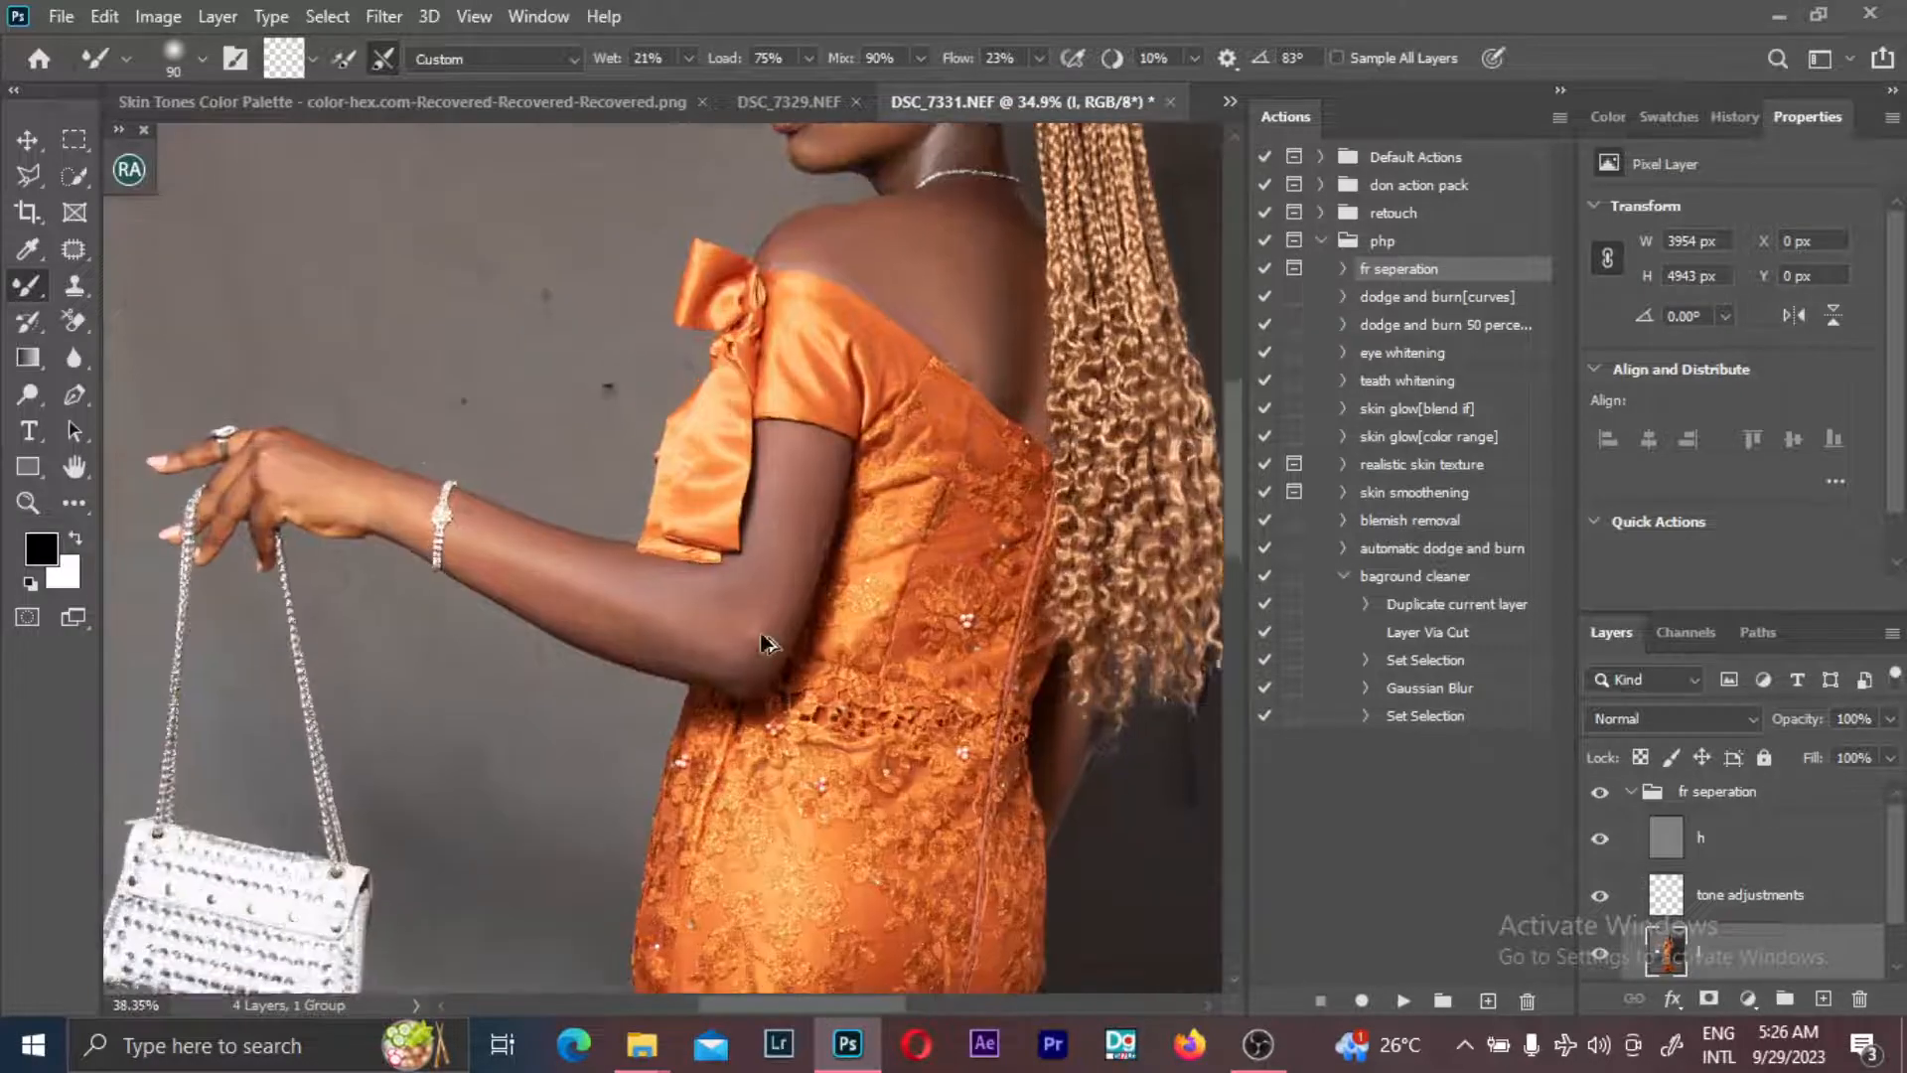
scroll(747, 648, up, 1)
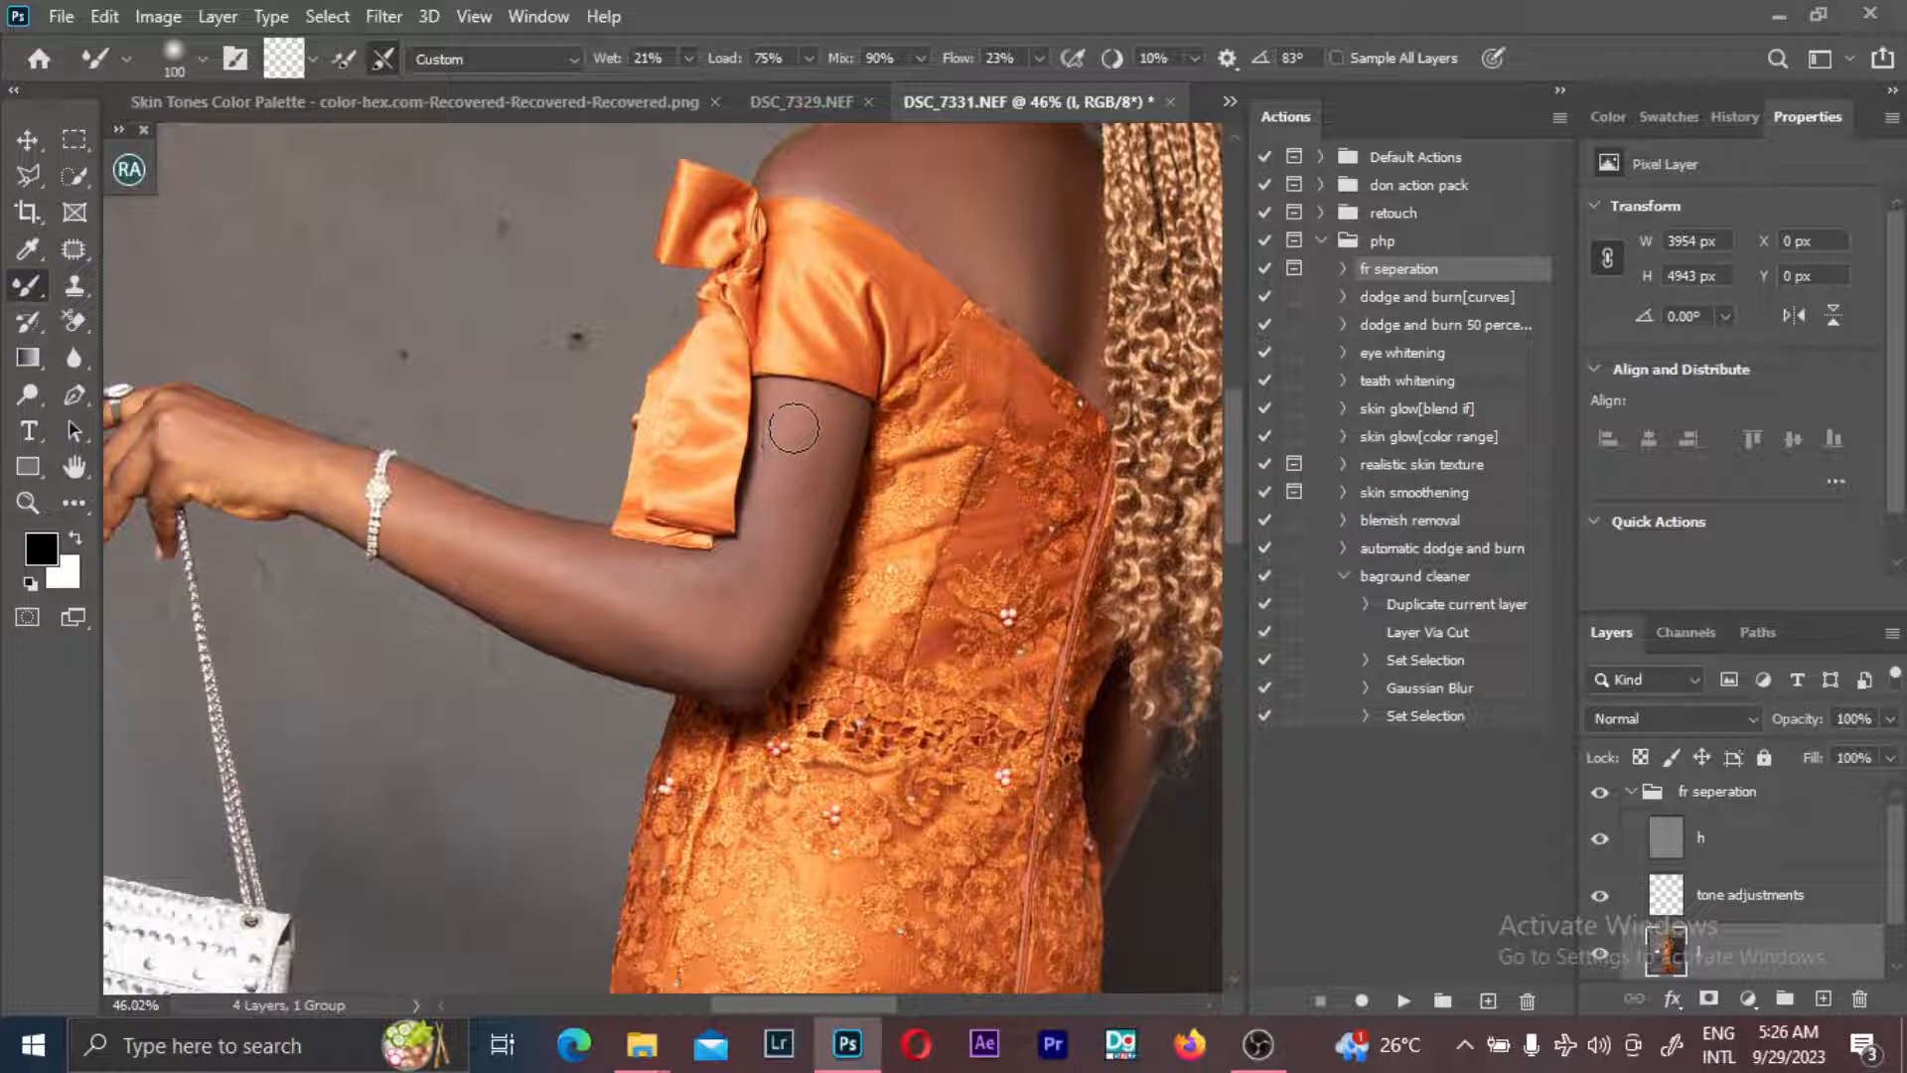
key(bracketleft)
key(bracketright)
key(bracketleft)
key(bracketright)
key(bracketleft)
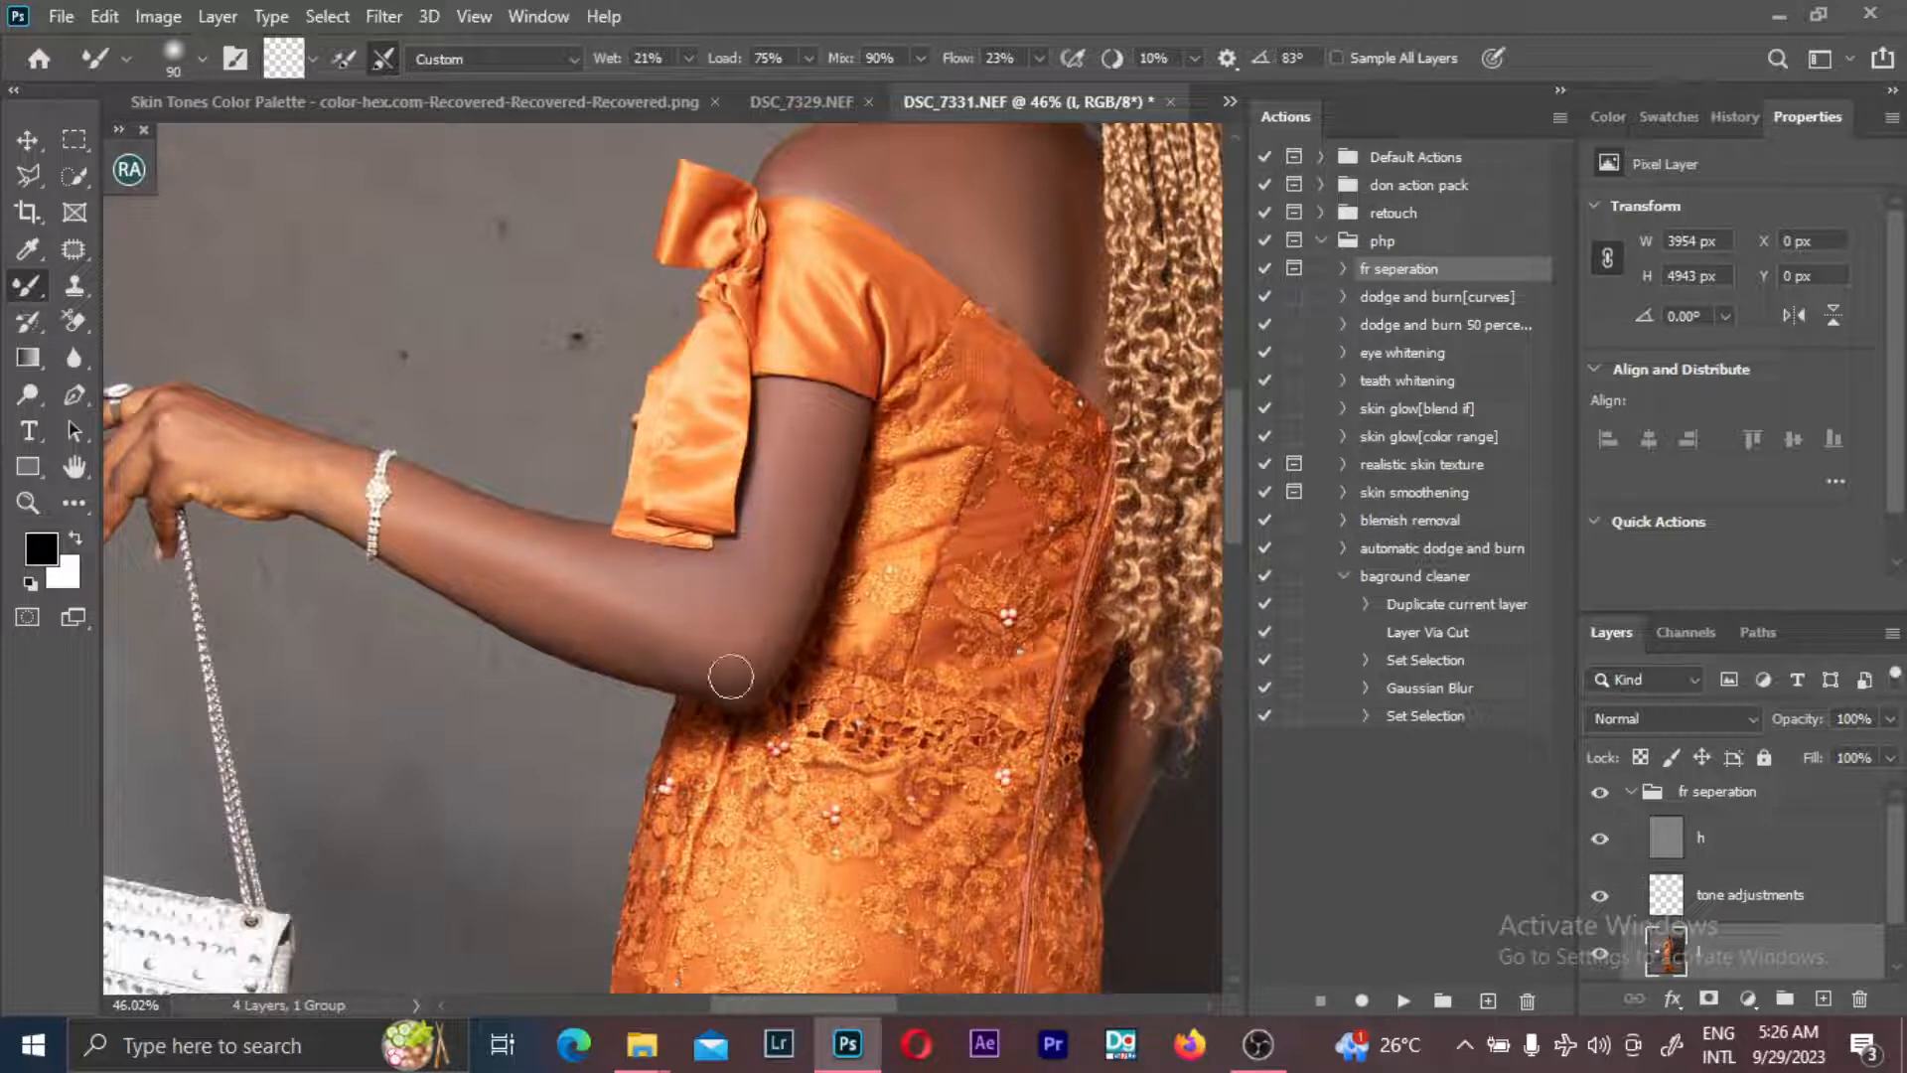
key(bracketright)
- Smooth the tones on the hand and wrist holding the bag with the Mixer Brush at about 80 px
drag(803, 588, 1059, 734)
key(bracketleft)
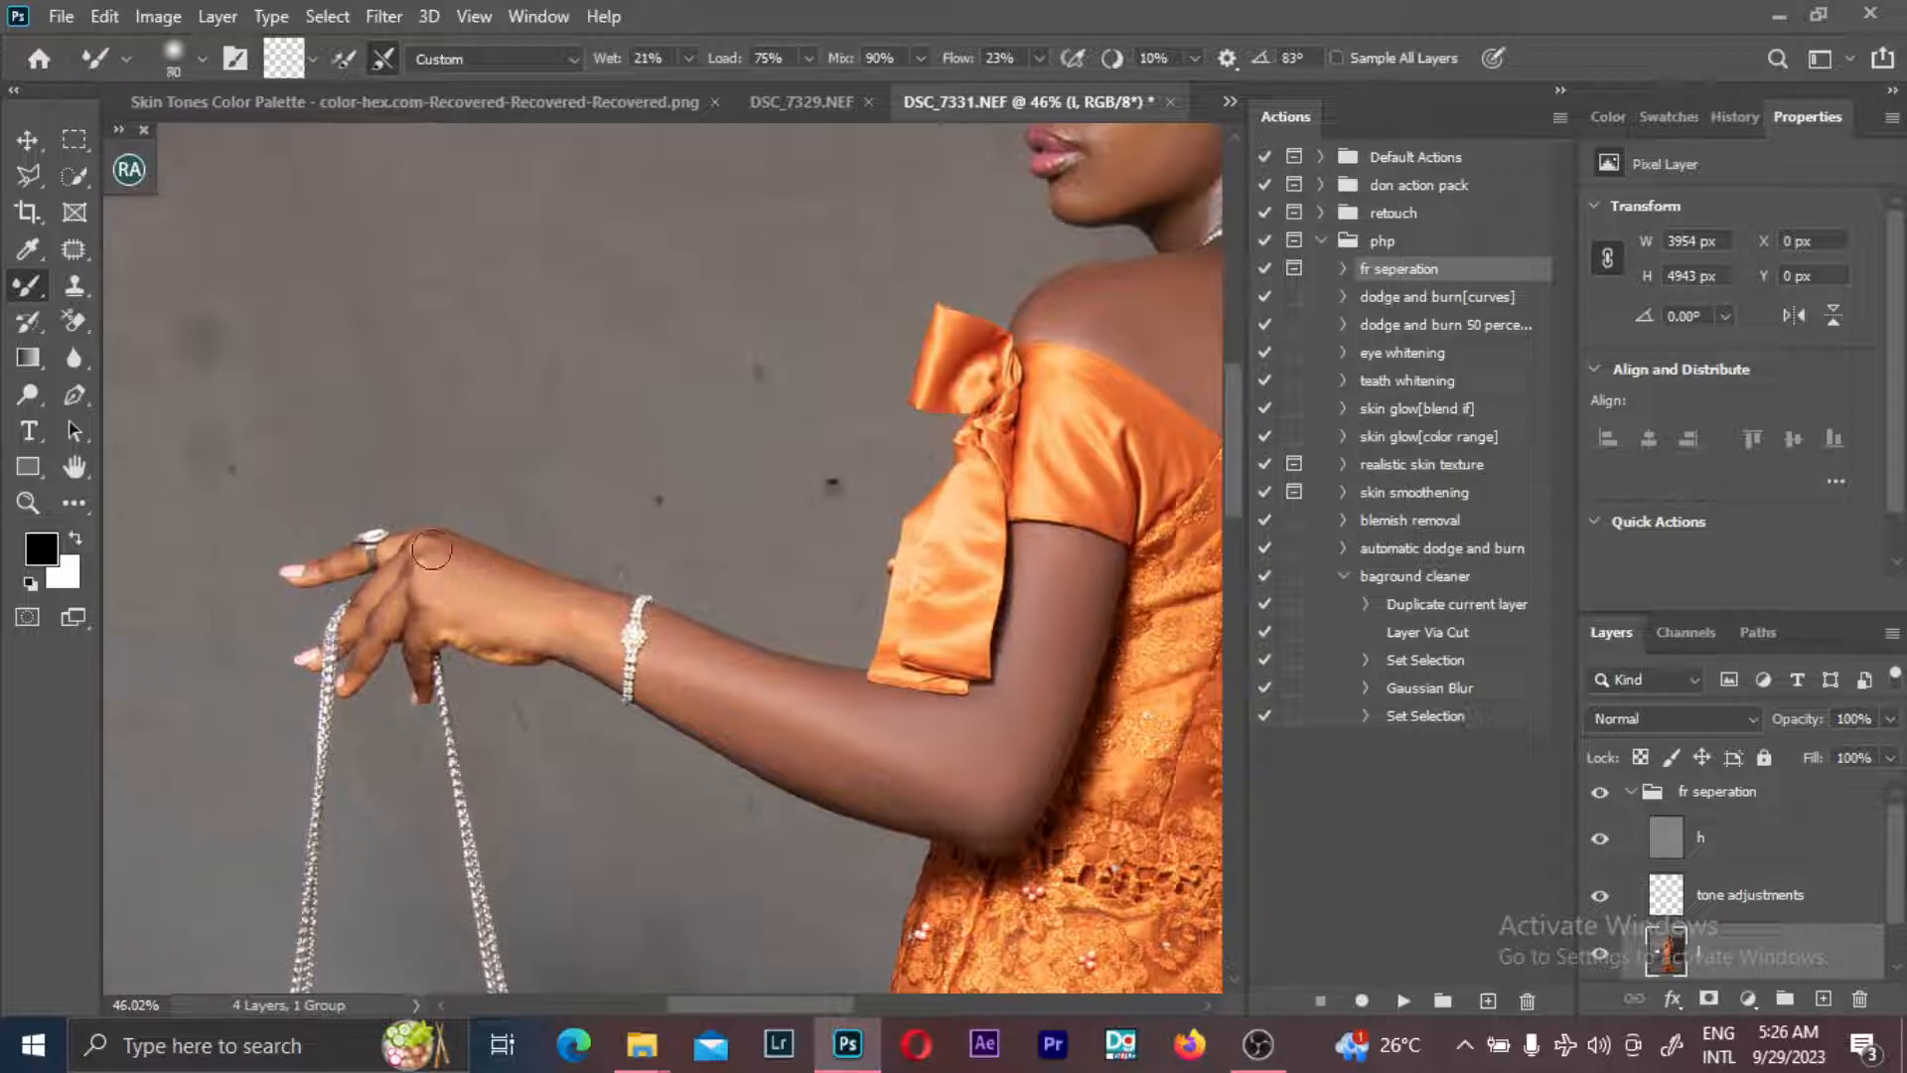
key(bracketright)
- Even out the forearm and elbow tones with the Mixer Brush enlarged to about 100 to 125 px
scroll(670, 678, down, 2)
scroll(670, 679, down, 3)
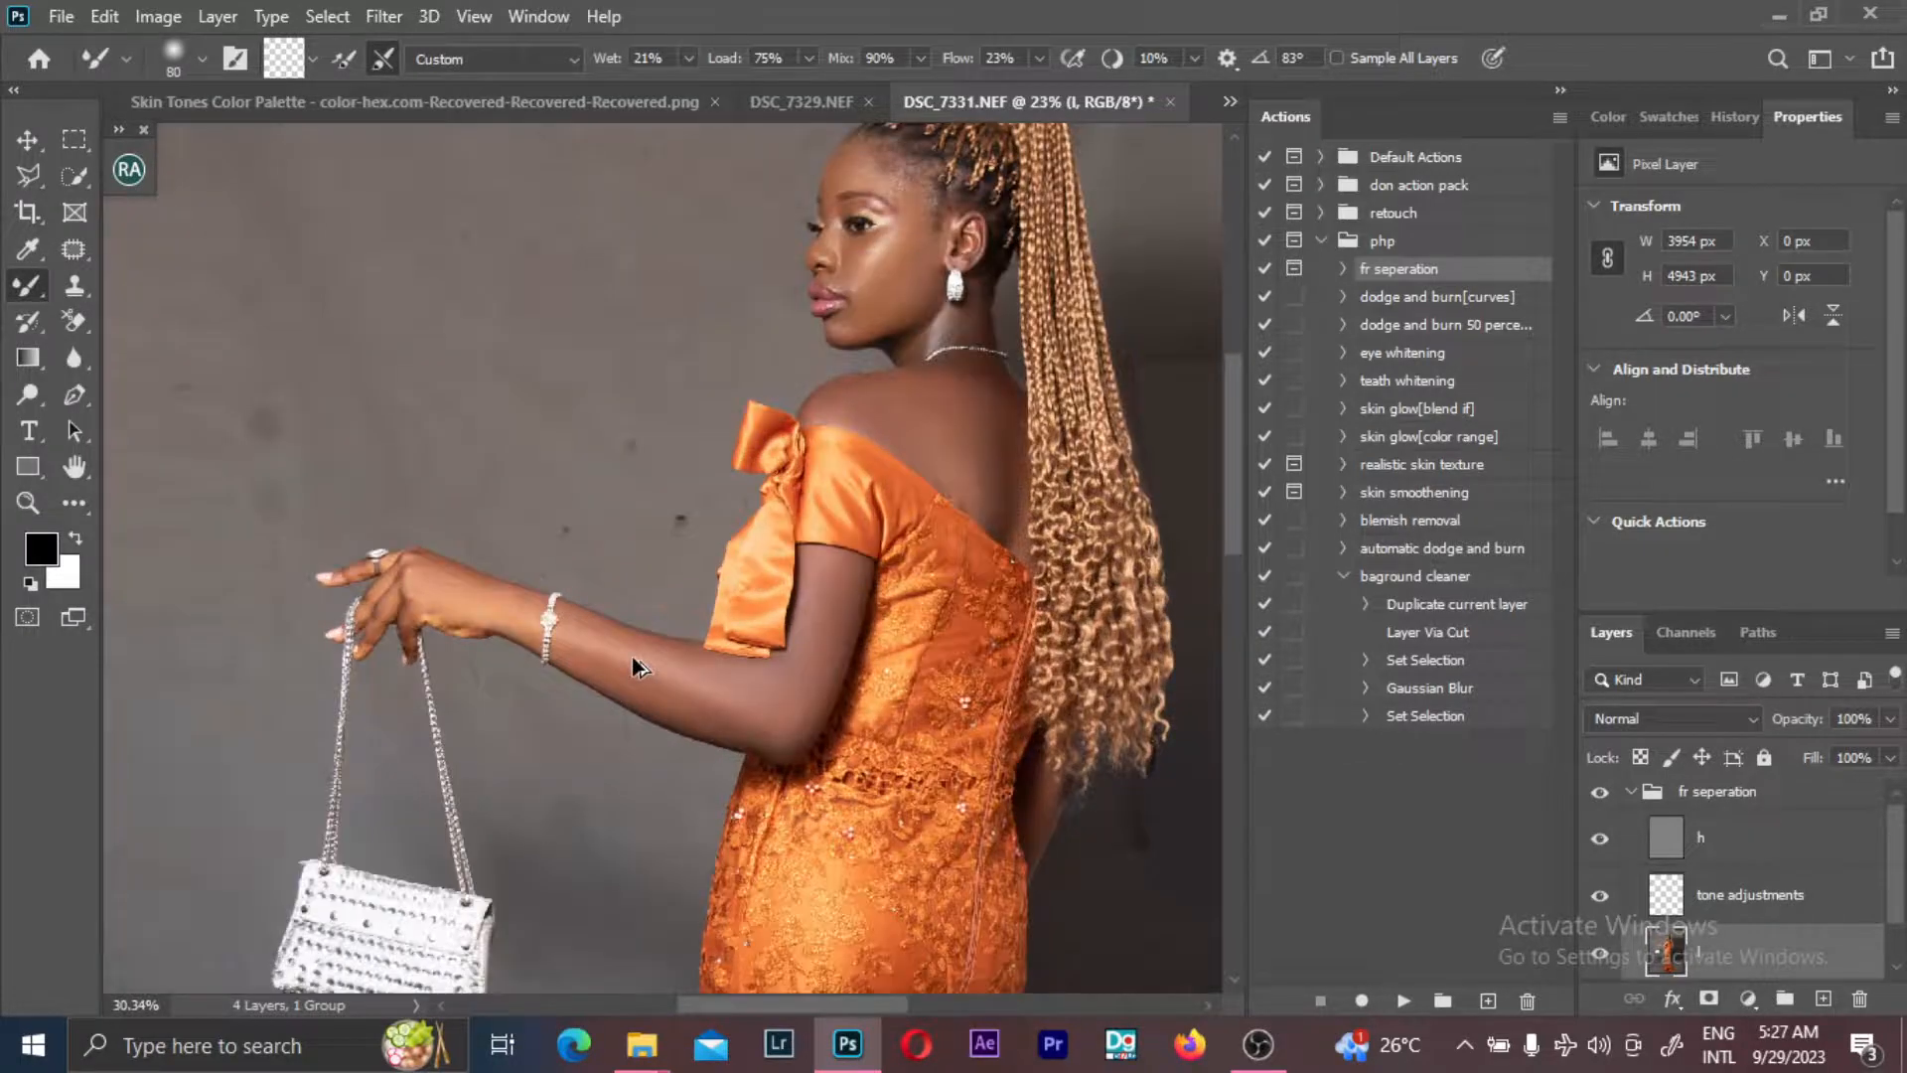
scroll(632, 657, up, 3)
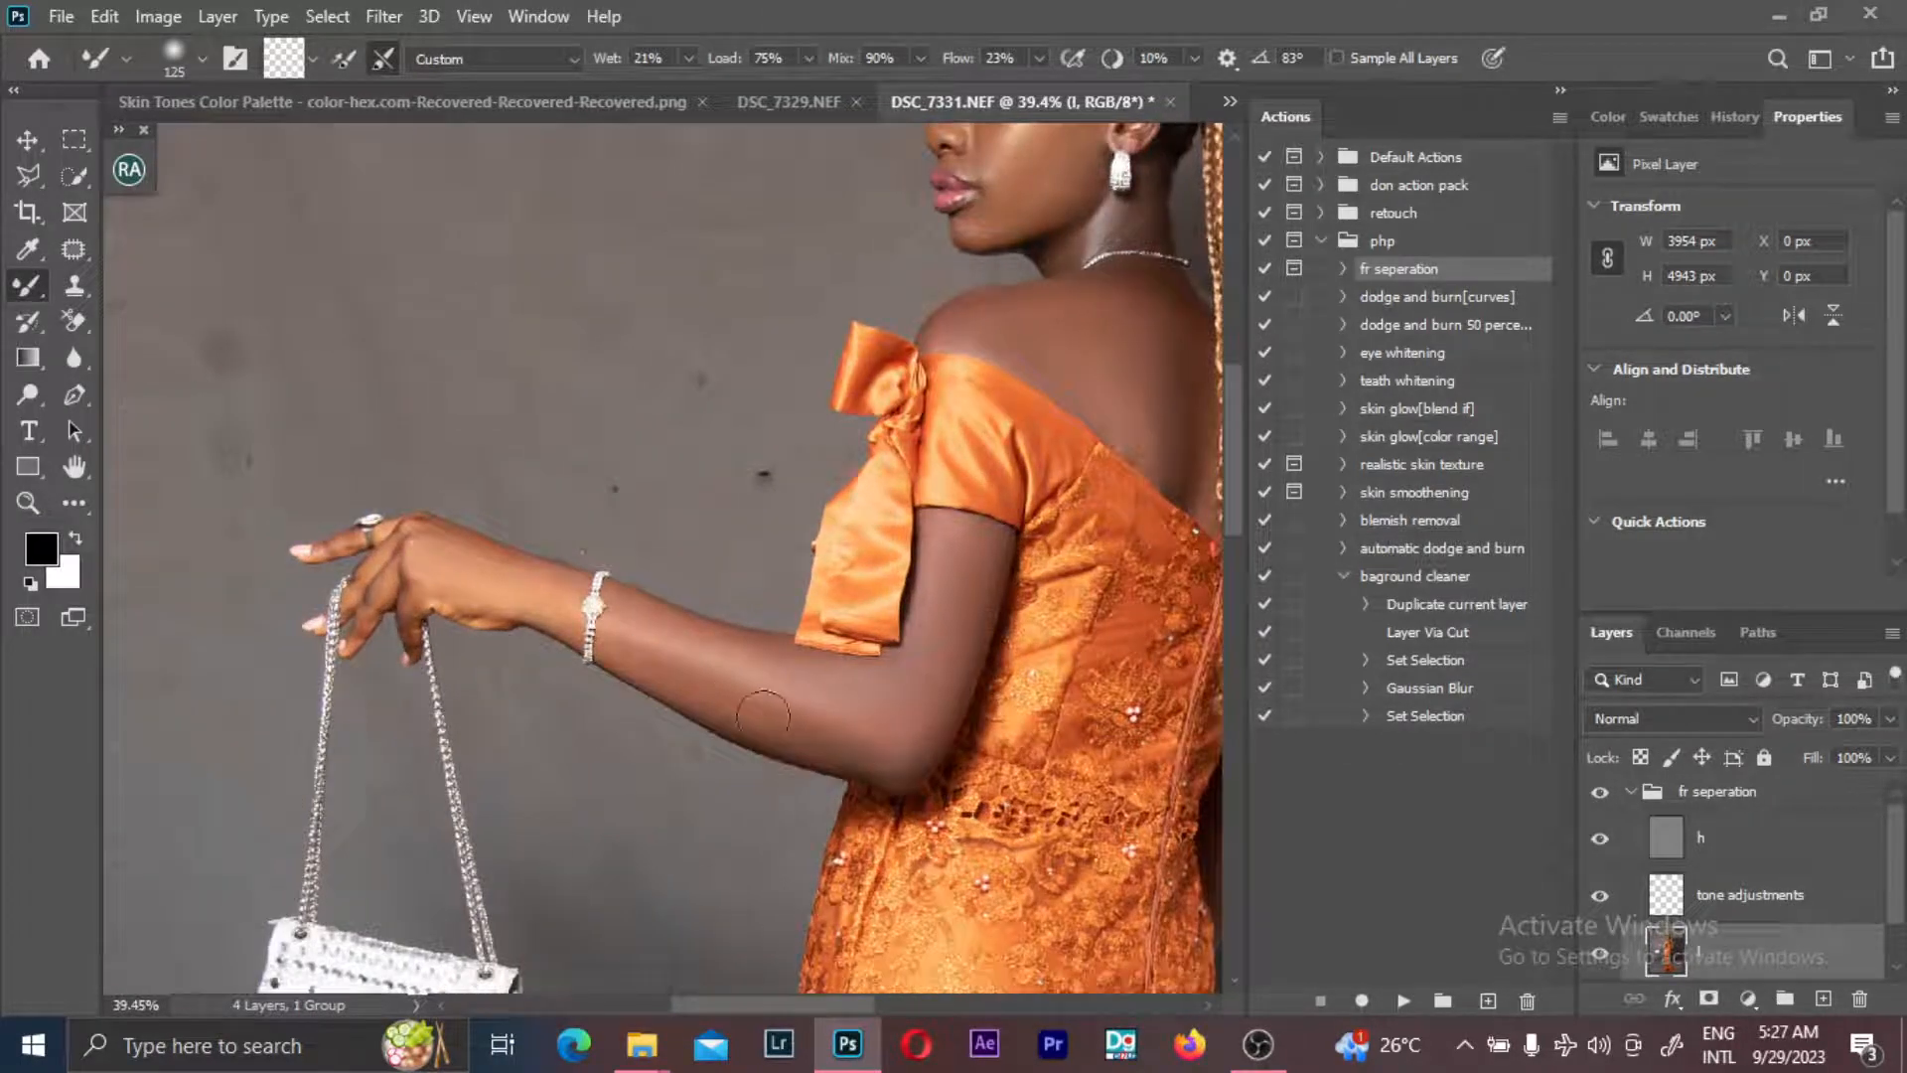
key(bracketleft)
key(bracketright)
key(bracketleft)
key(bracketleft)
key(bracketleft)
- Check the arm retouch against the original by toggling the fr seperation group, and review the full figure
click(1599, 792)
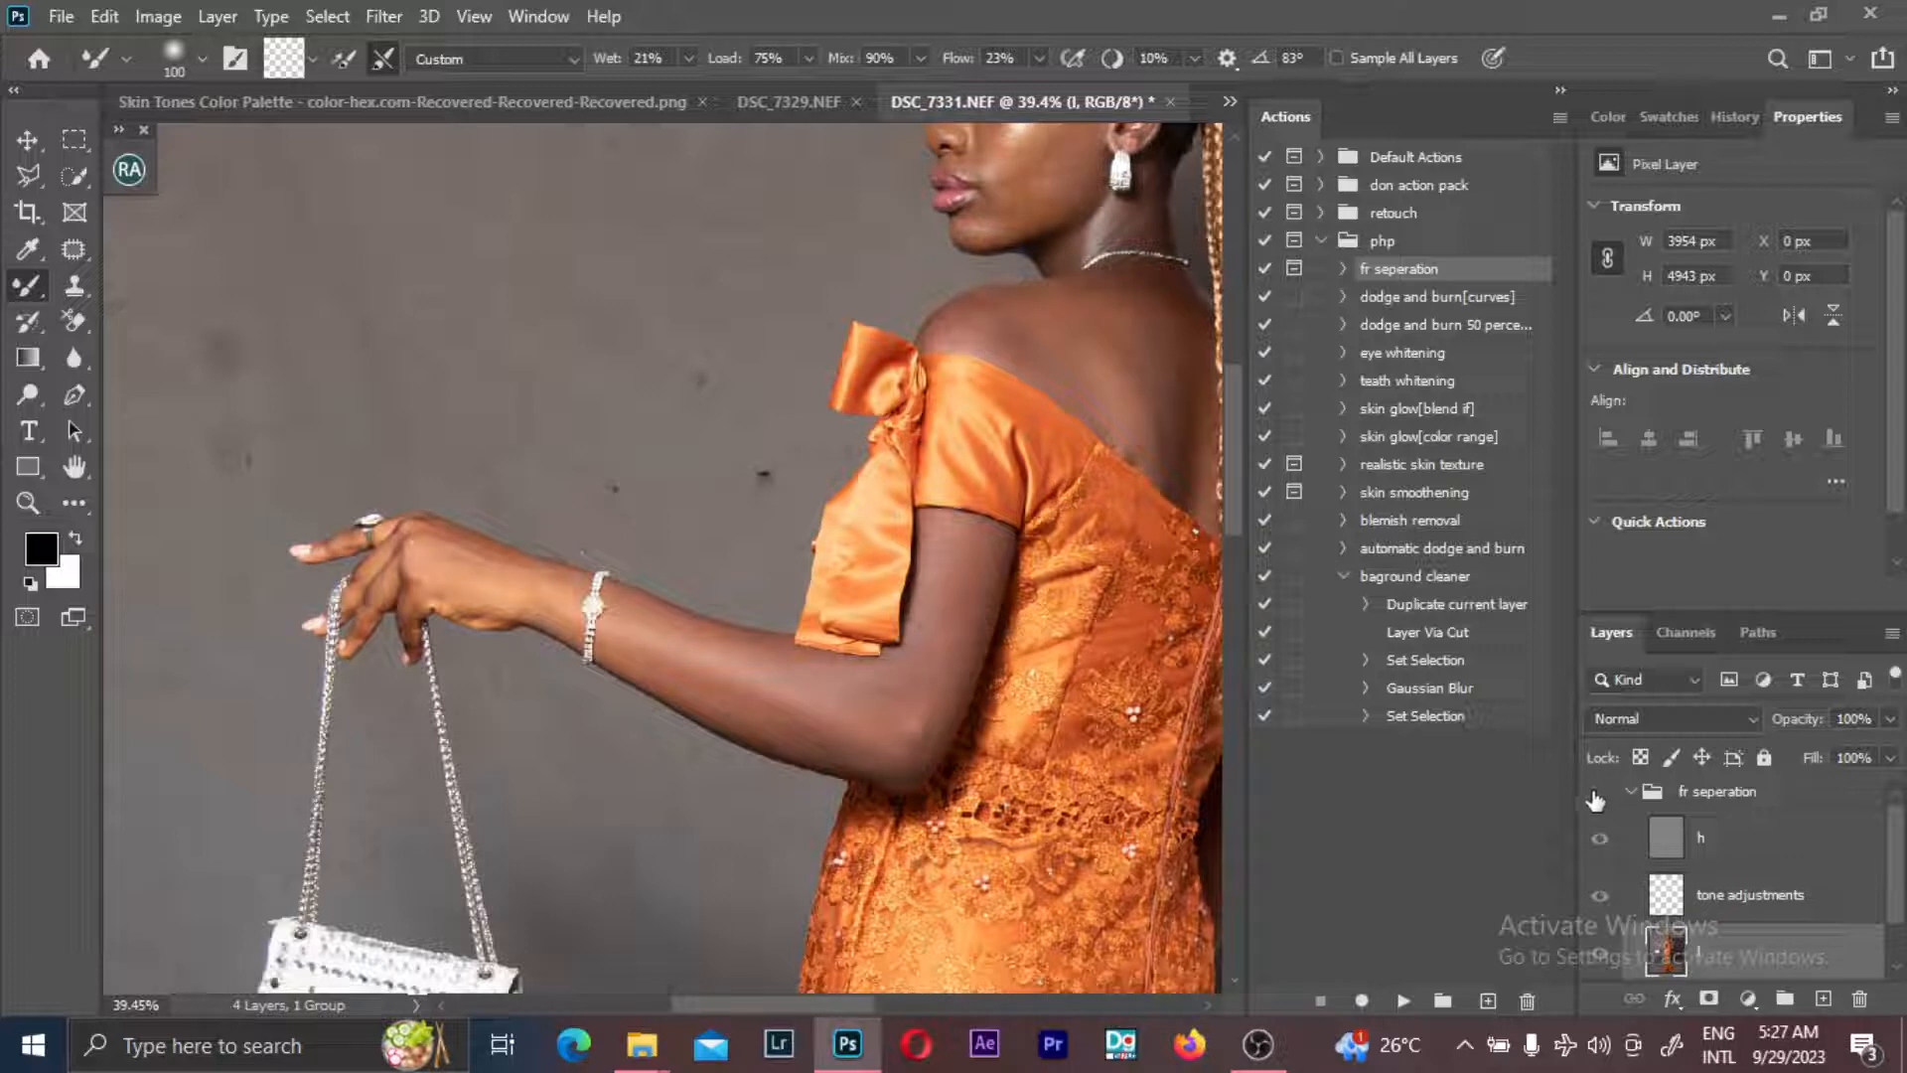
click(1599, 793)
scroll(872, 672, down, 5)
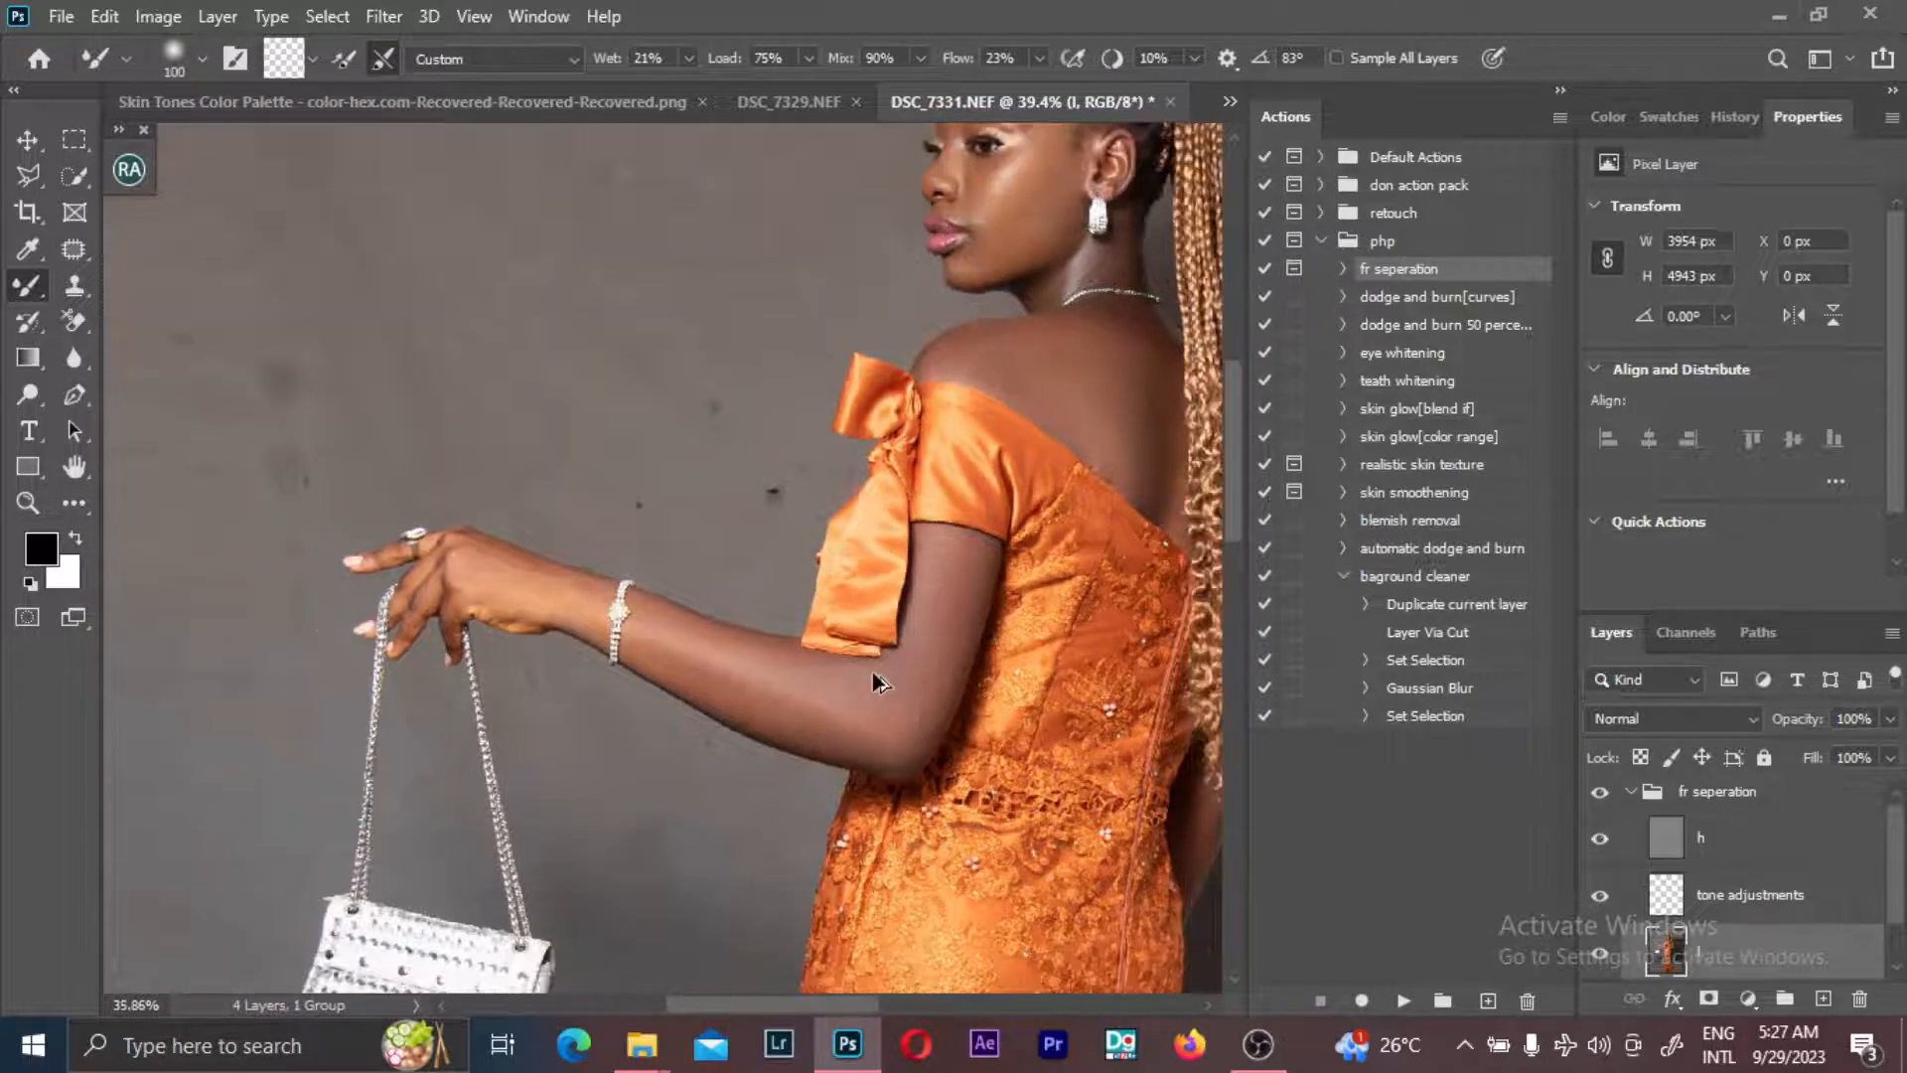
scroll(872, 681, down, 2)
scroll(692, 257, up, 2)
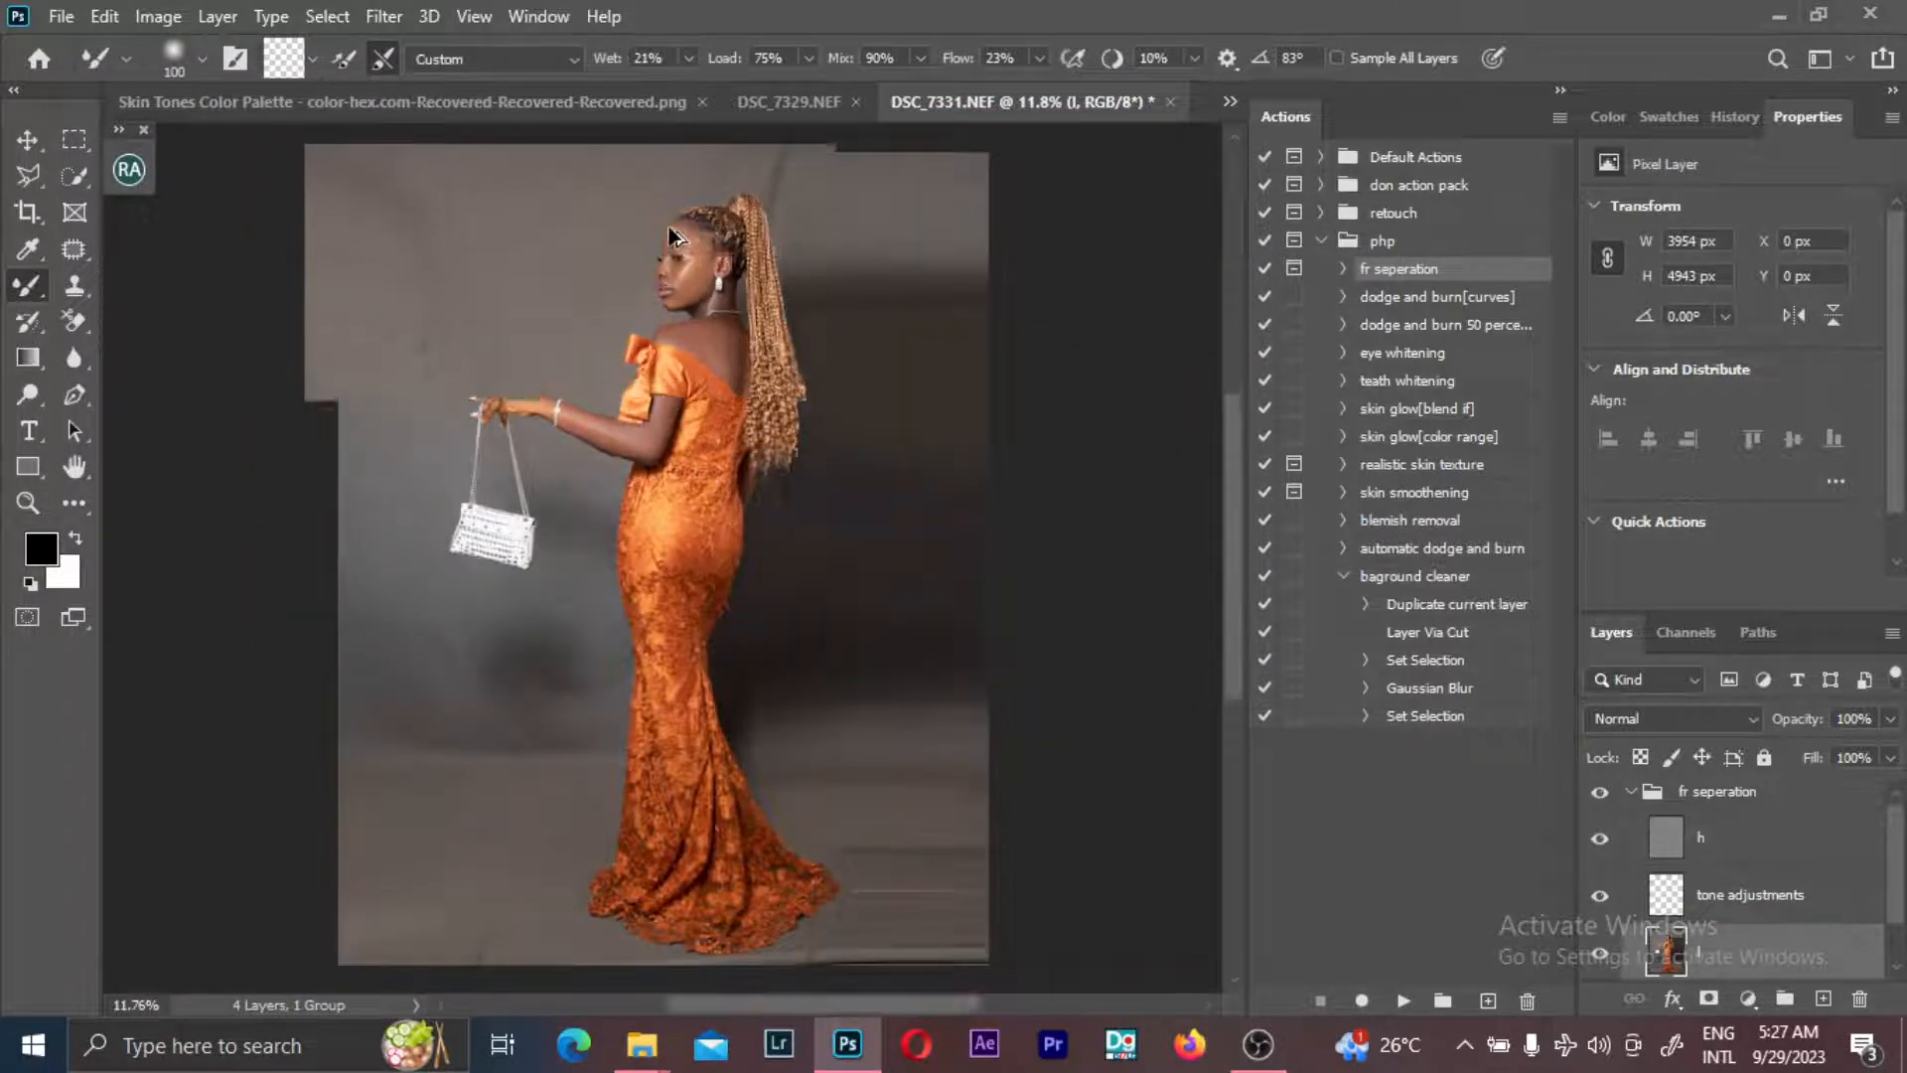
- Blend the skin on the far arm visible behind the dress and below the curls with the Mixer Brush at about 60 px
scroll(692, 256, up, 5)
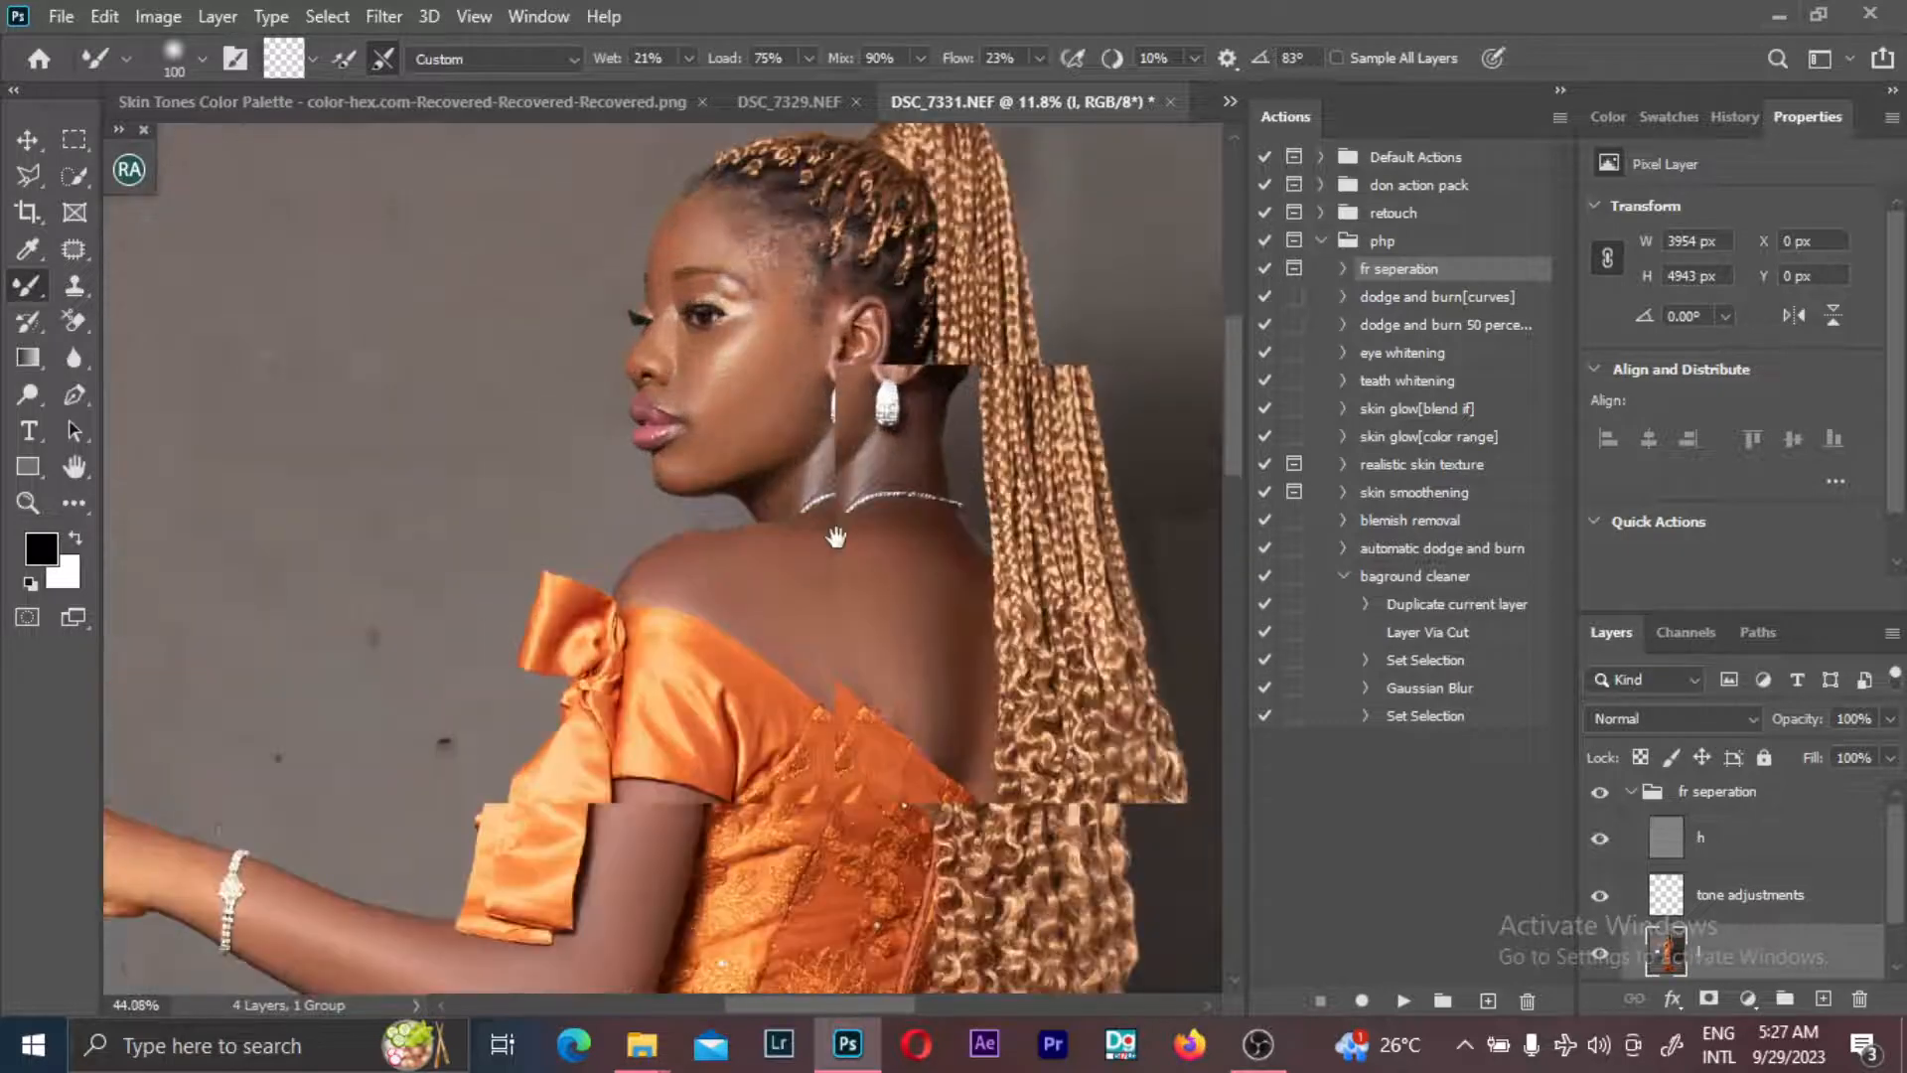
drag(806, 375, 786, 315)
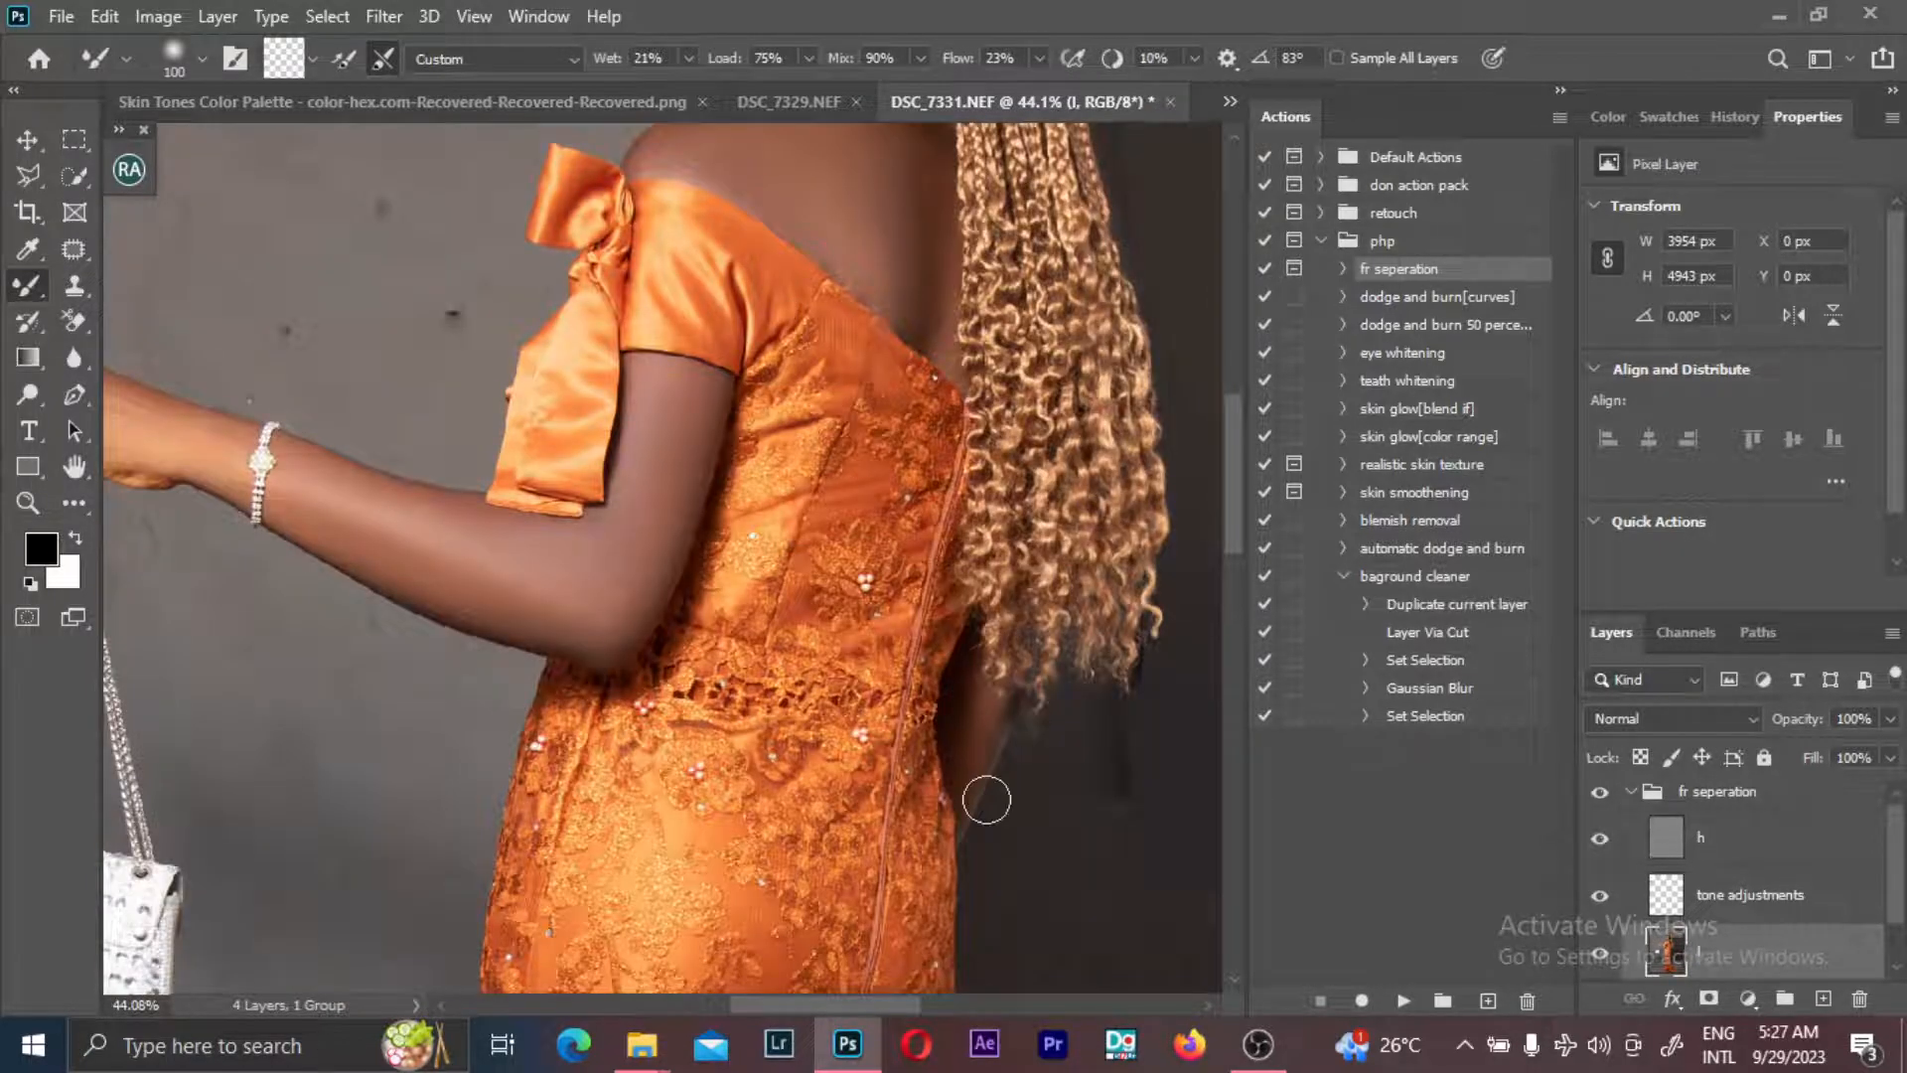
scroll(987, 801, up, 3)
drag(983, 638, 959, 640)
key(bracketright)
key(bracketright)
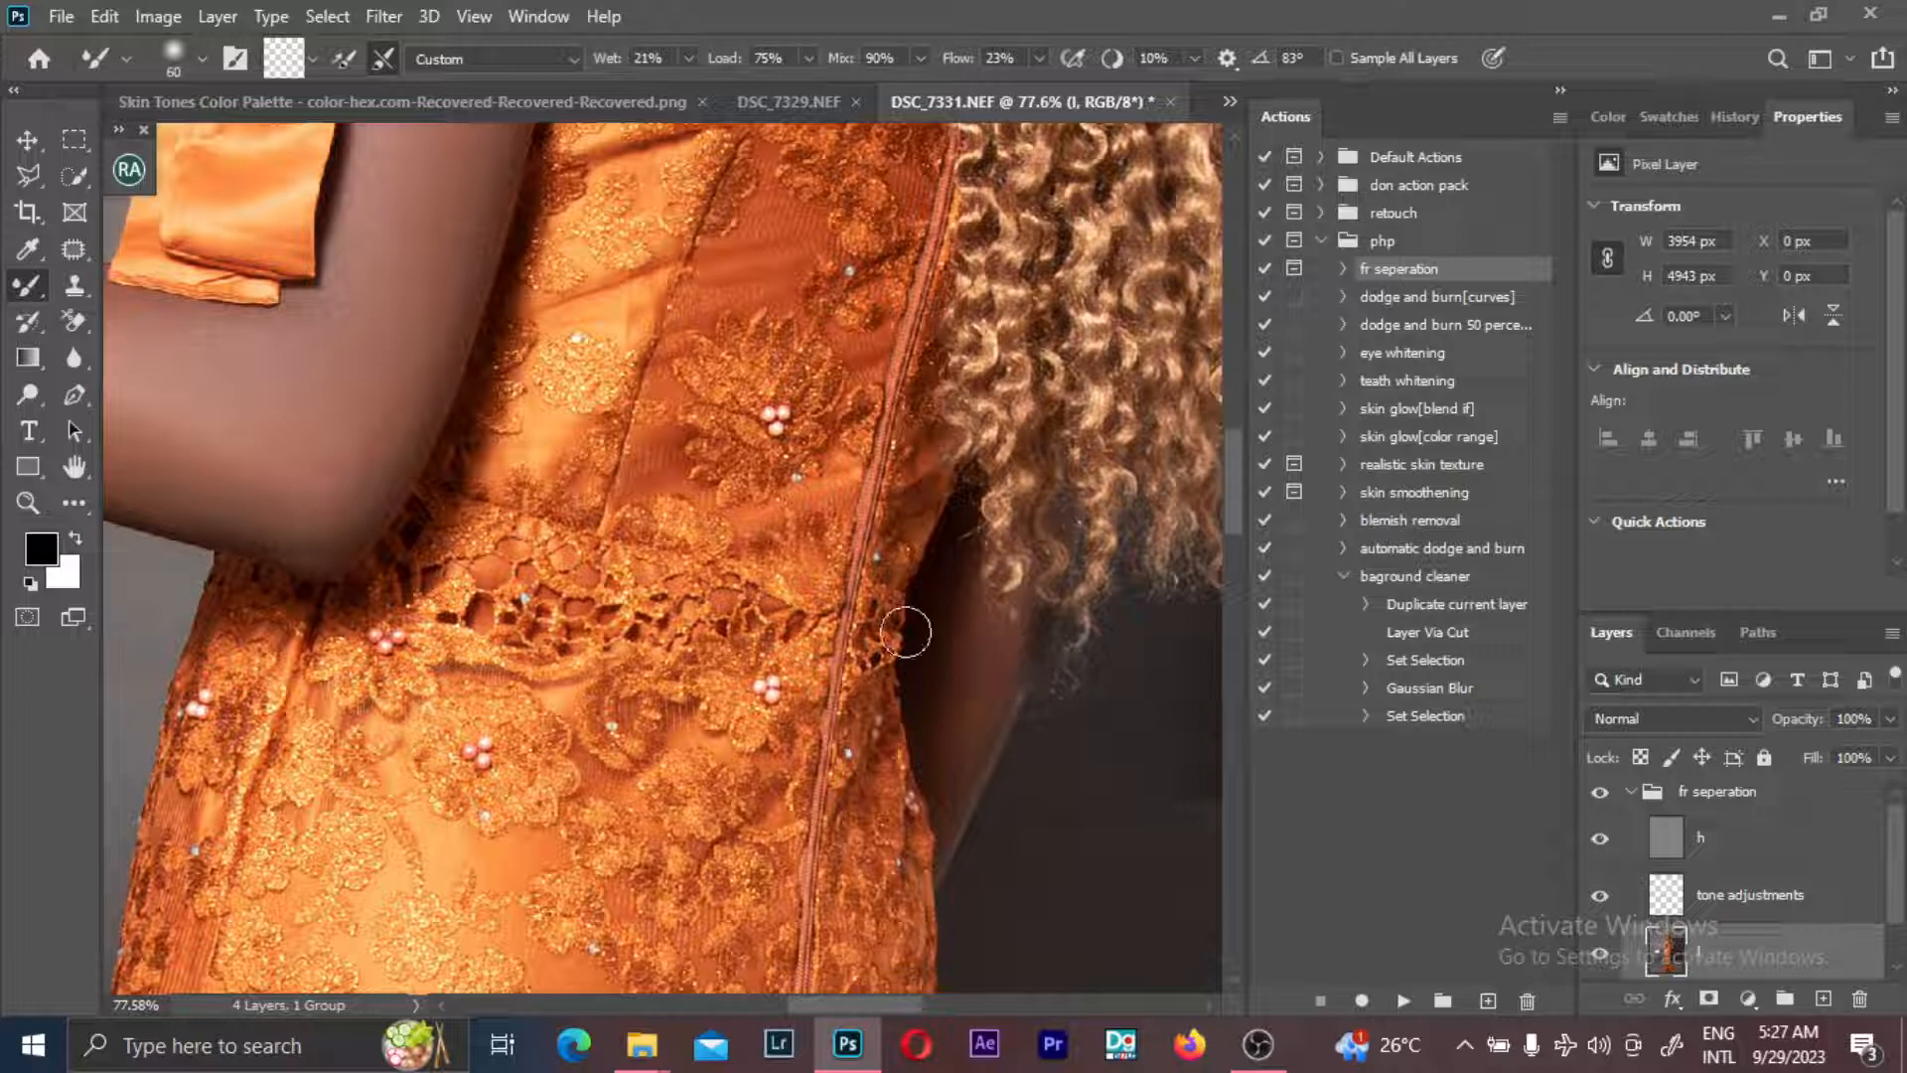
- Blend the under-eye and cheek tones on the face with the Mixer Brush at about 45 to 70 px
scroll(905, 631, down, 3)
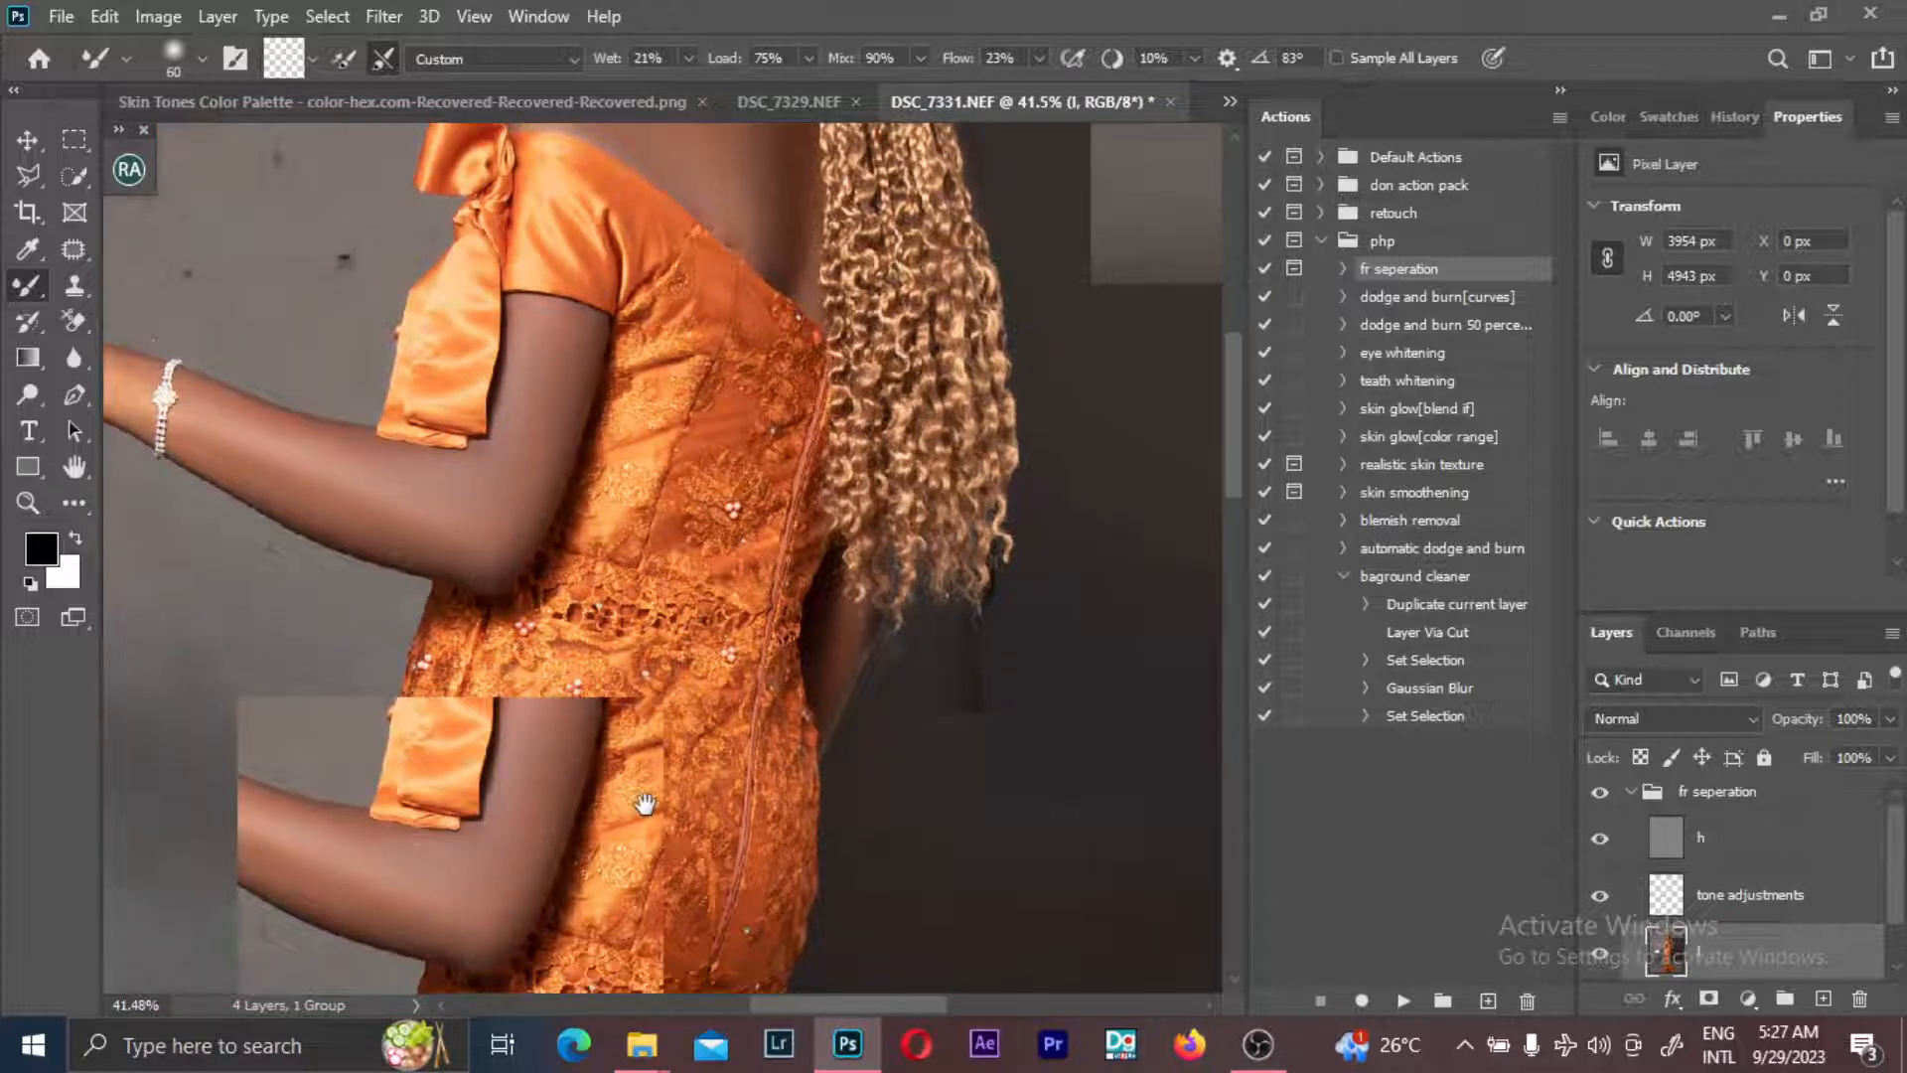
scroll(636, 730, up, 3)
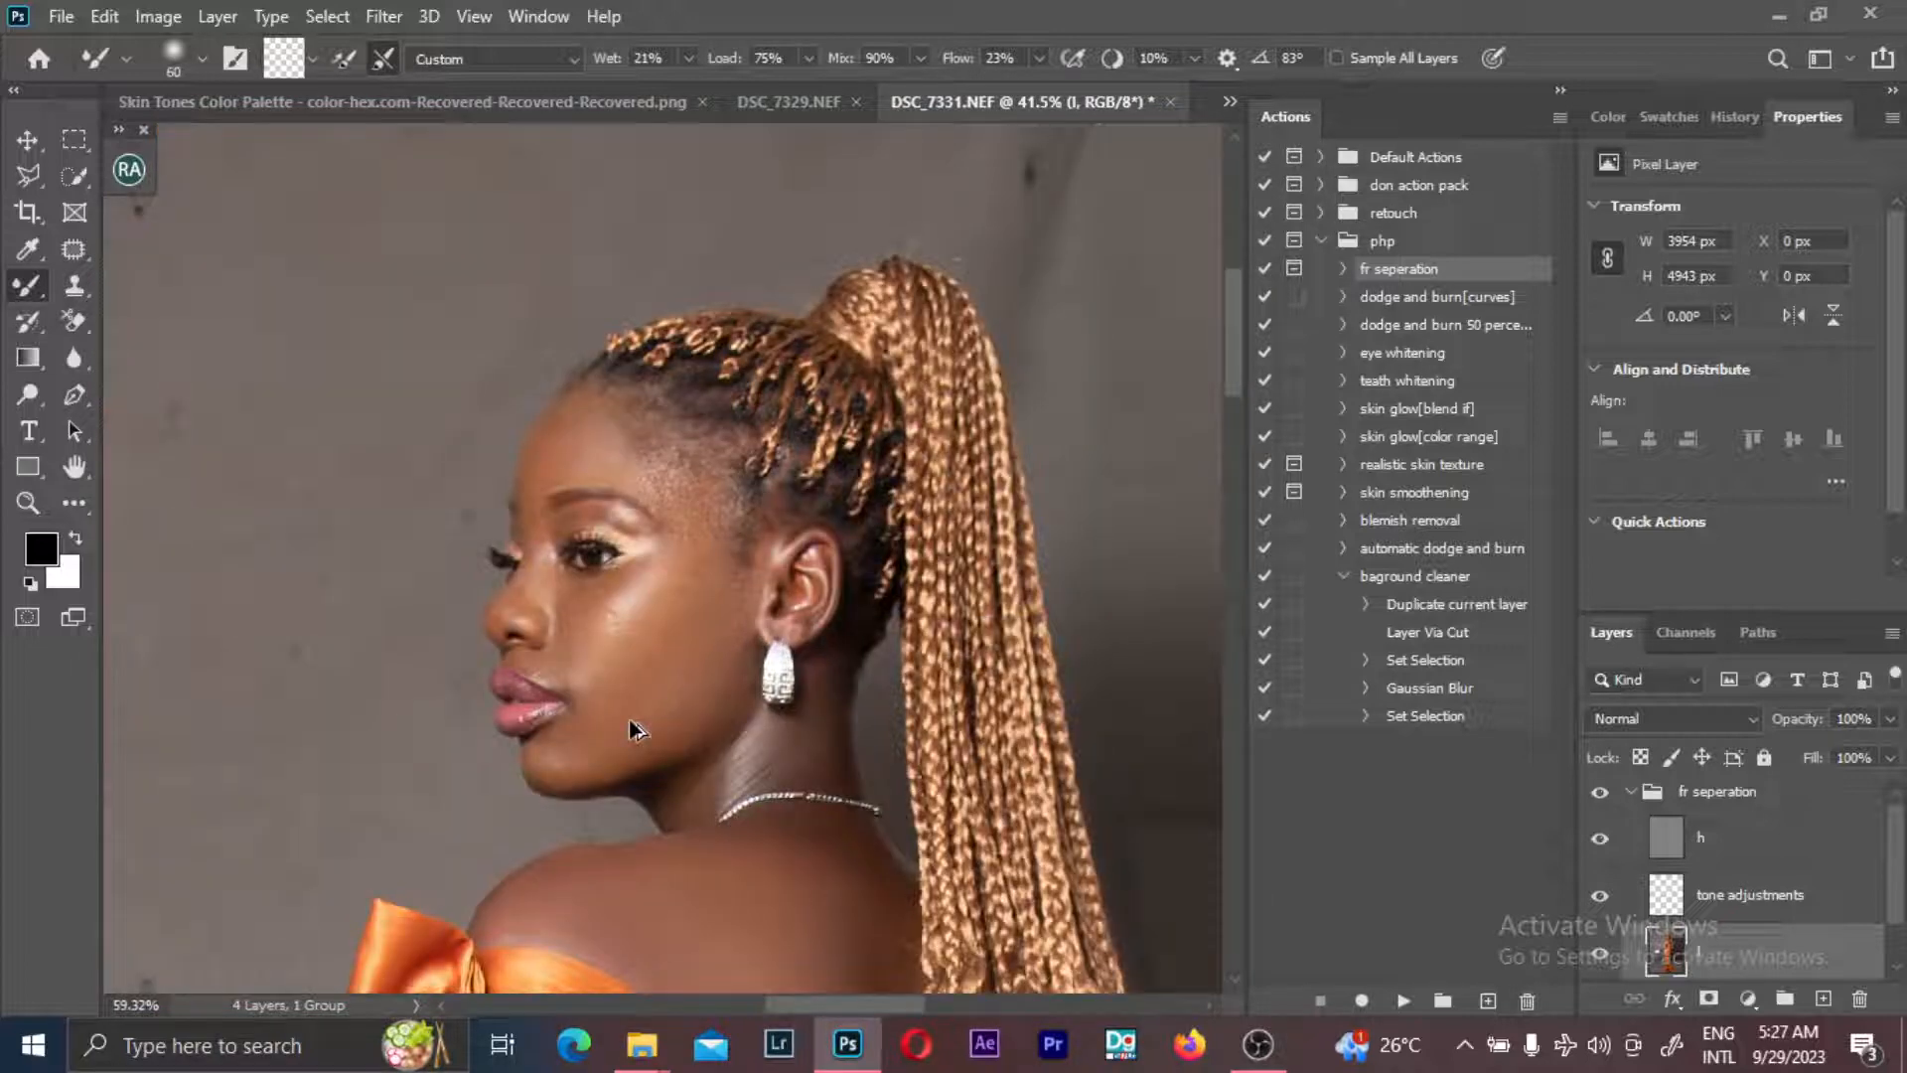
scroll(636, 730, up, 2)
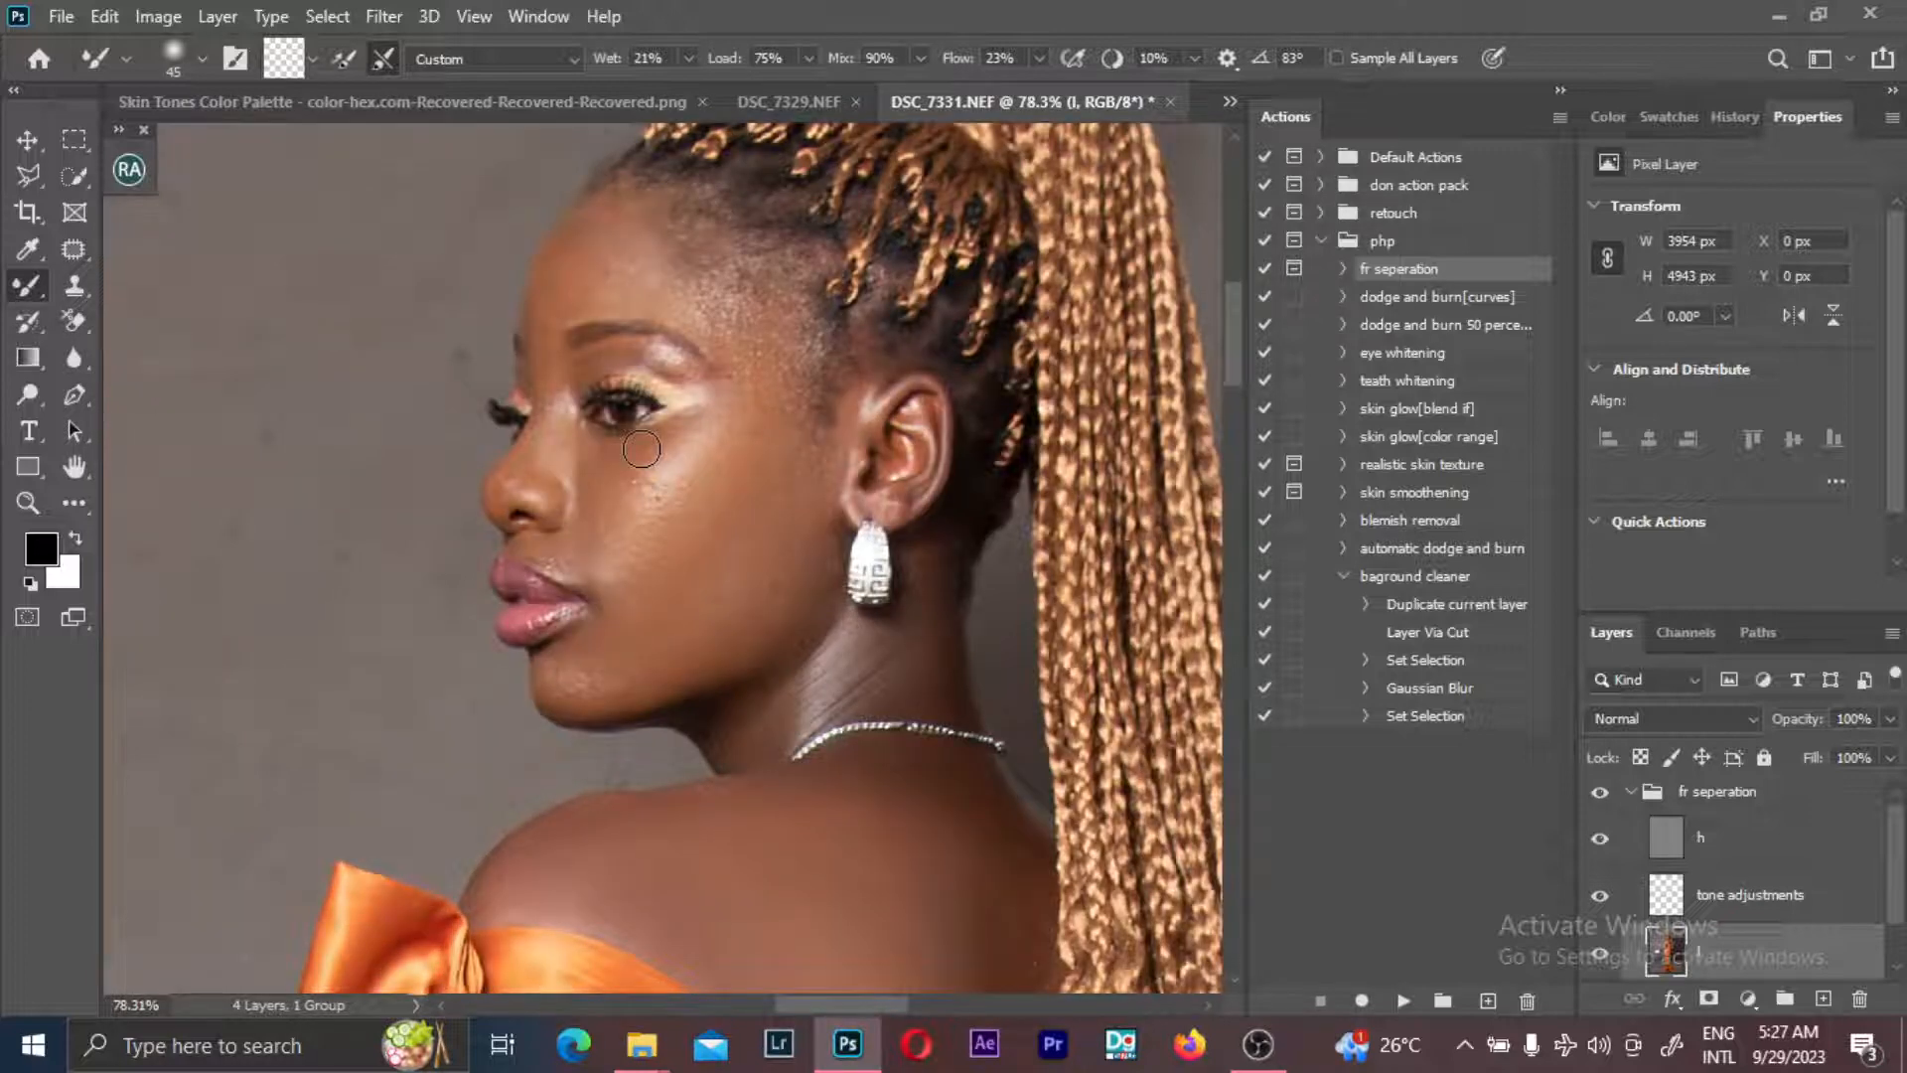
key(bracketright)
key(bracketleft)
key(bracketright)
- Select the Background layer beneath the fr seperation group, leaving the layers unflattened
scroll(646, 366, down, 2)
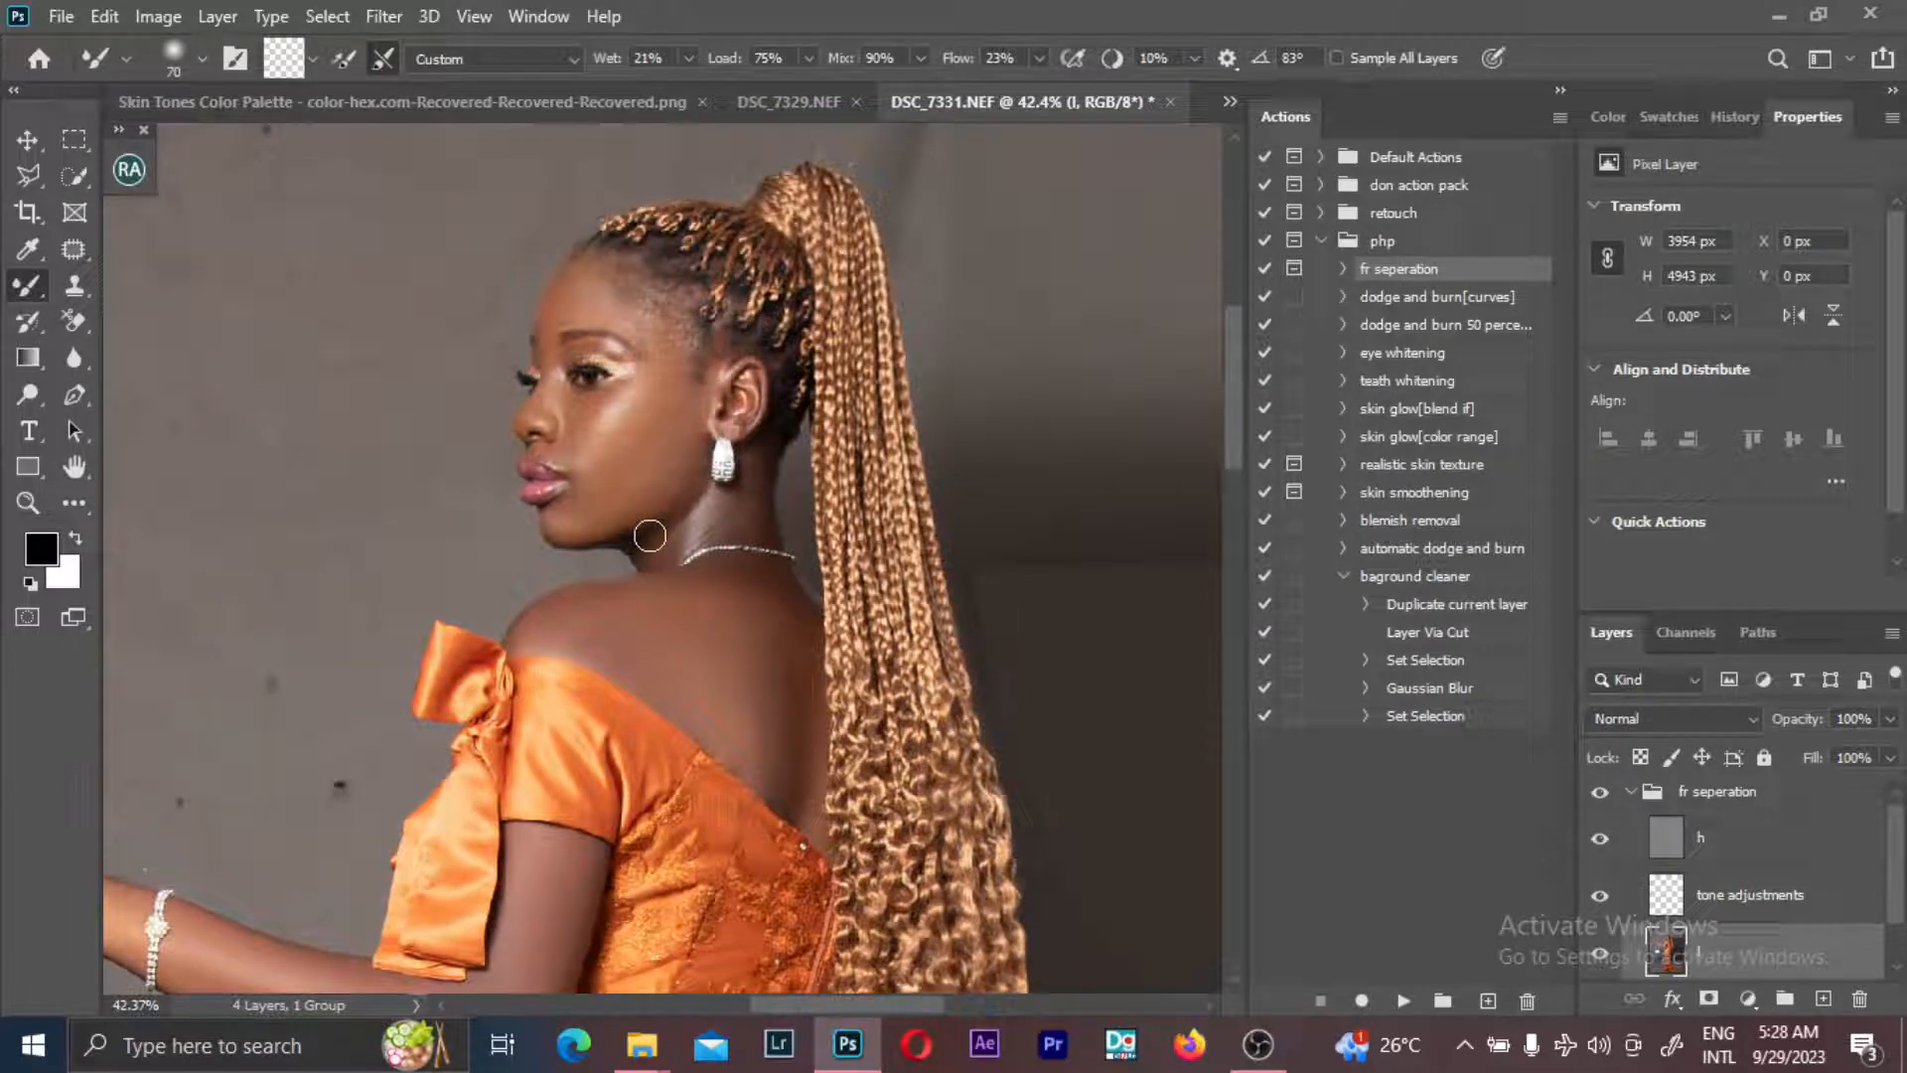
scroll(647, 482, down, 3)
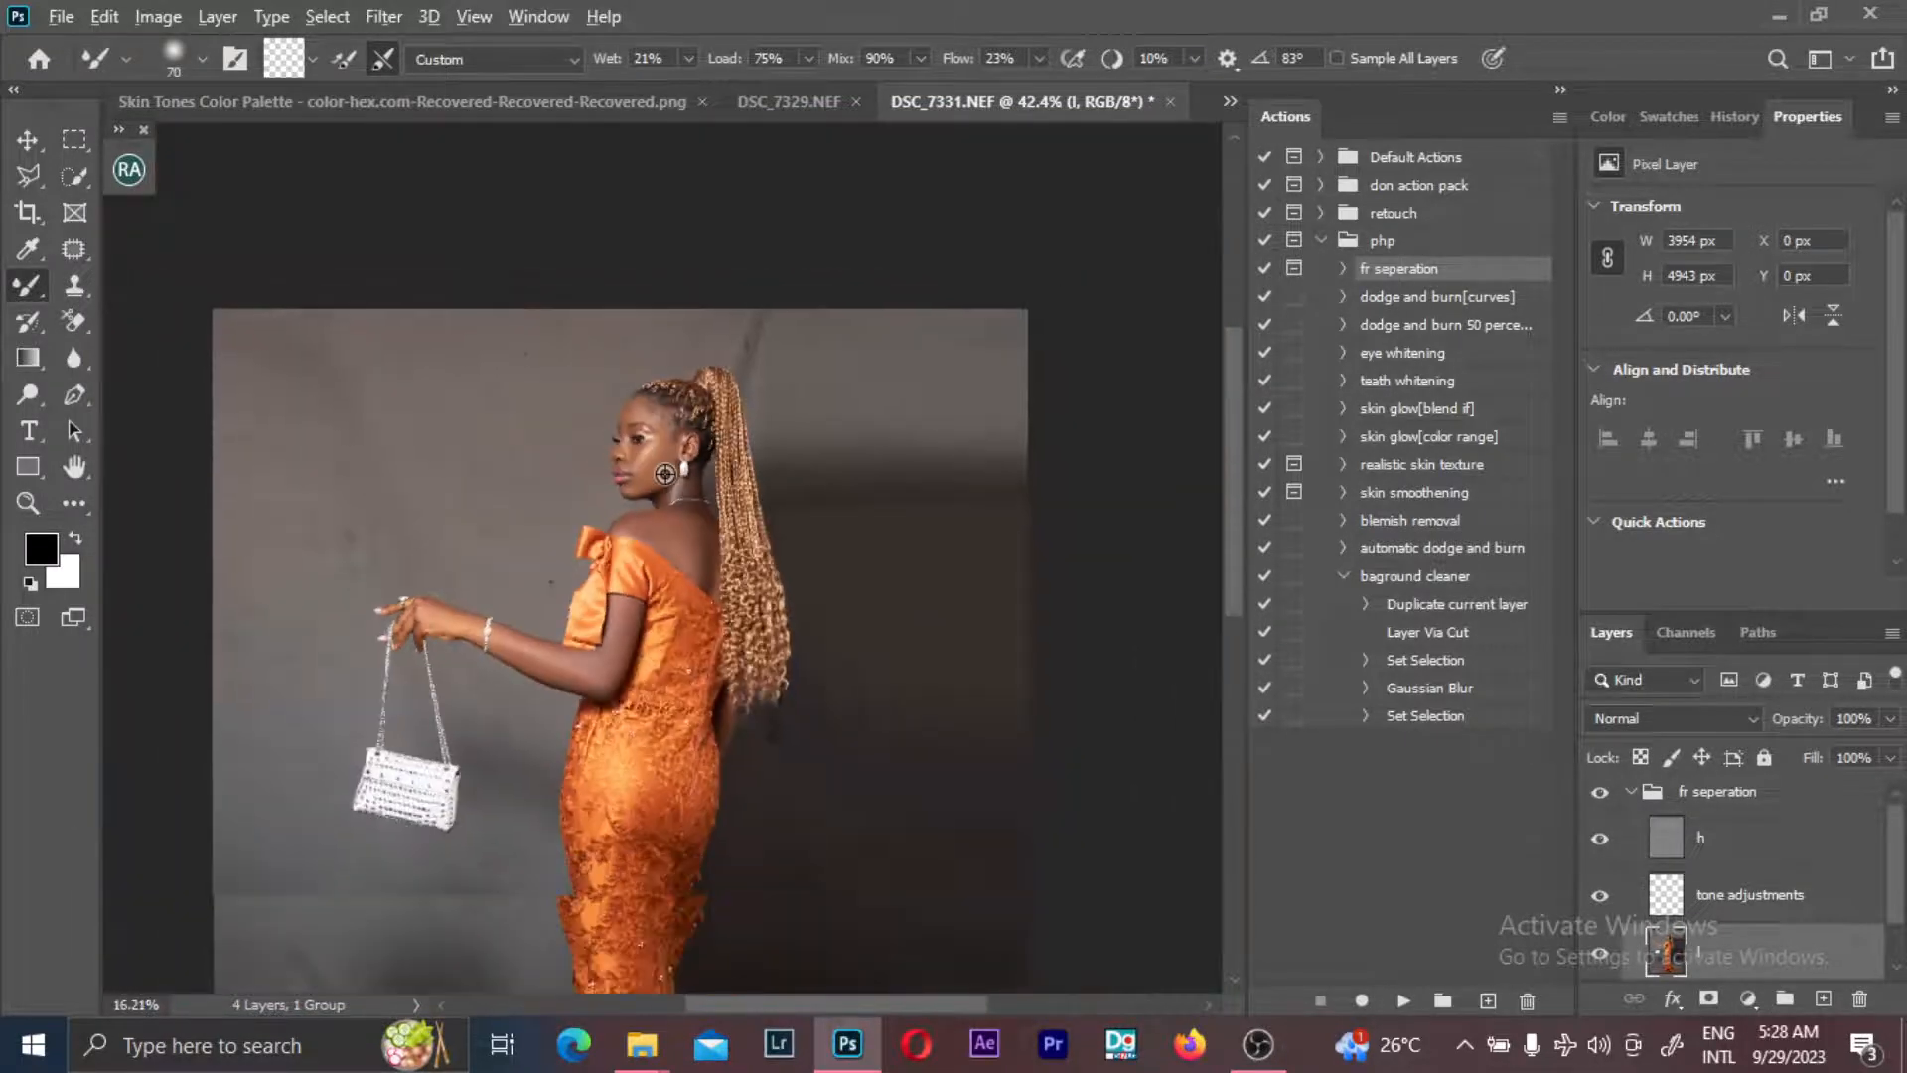
scroll(665, 474, down, 1)
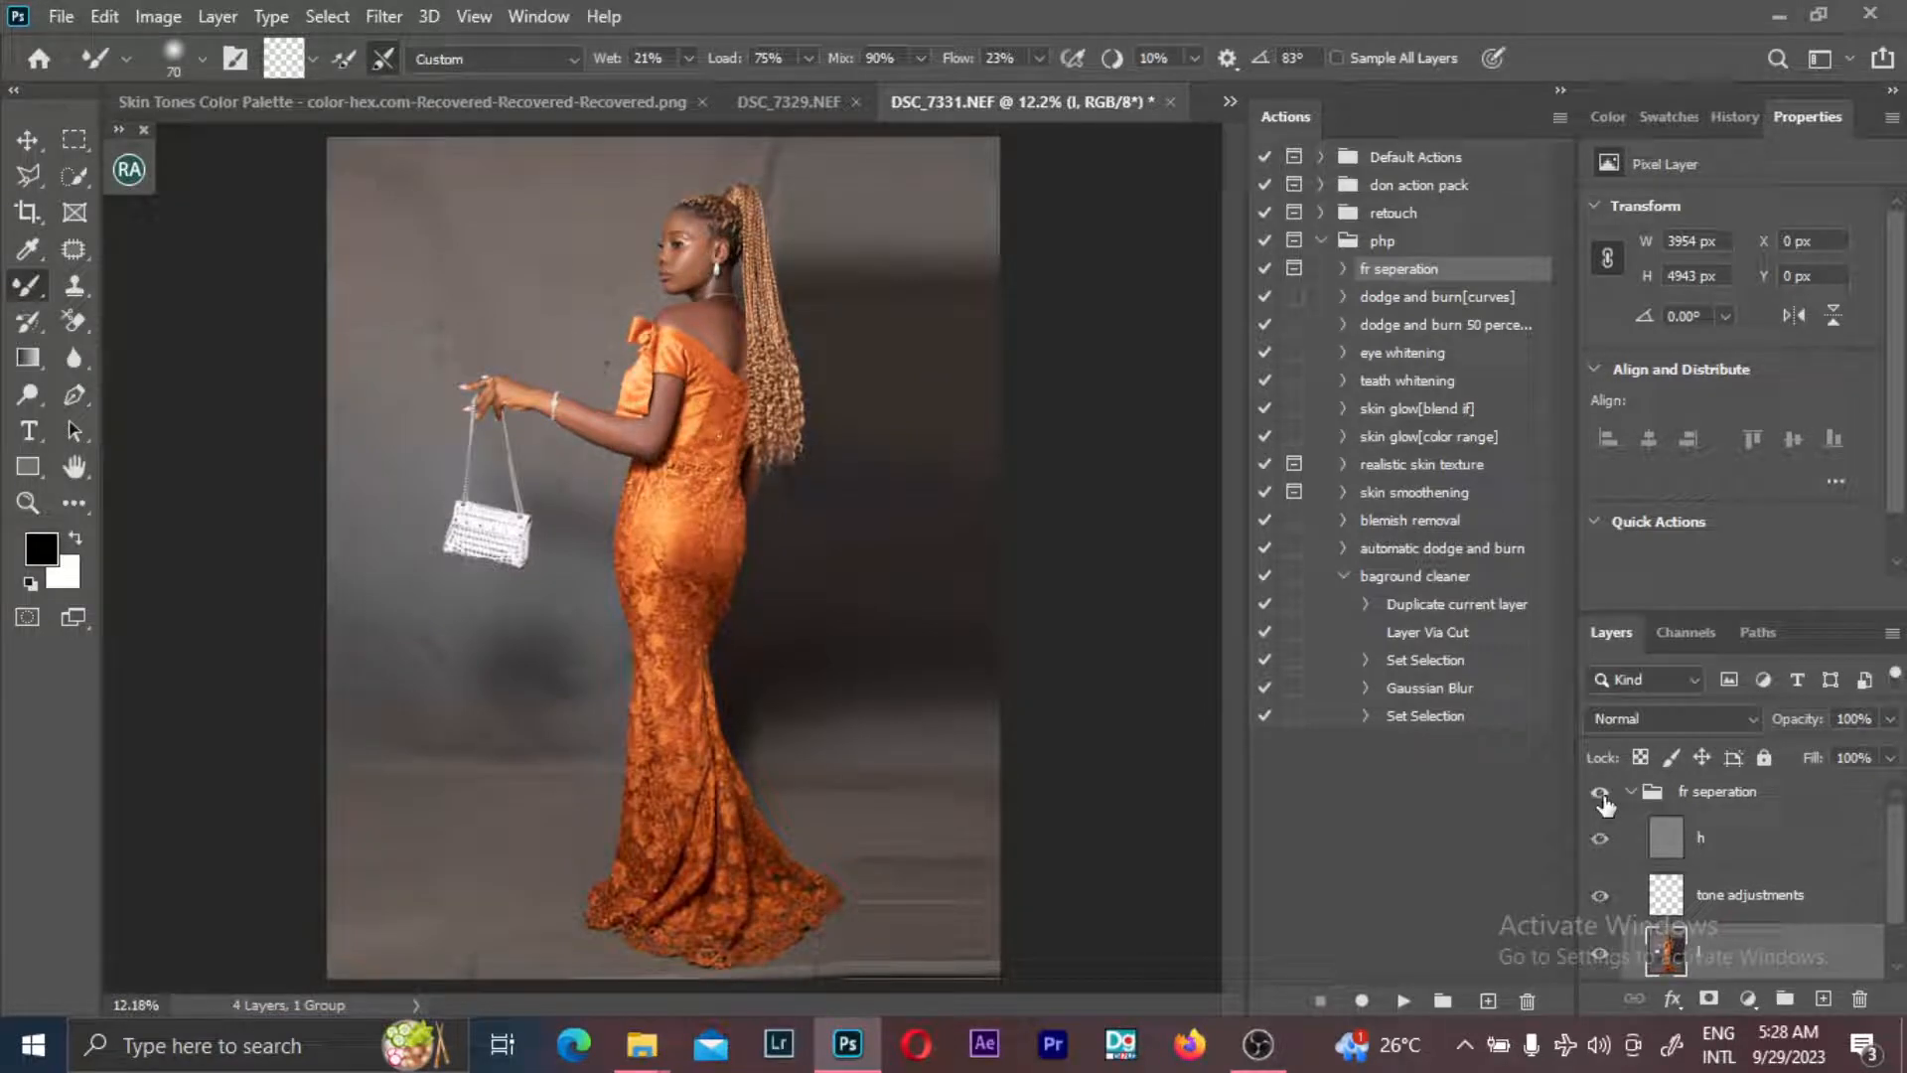
scroll(1774, 953, down, 1)
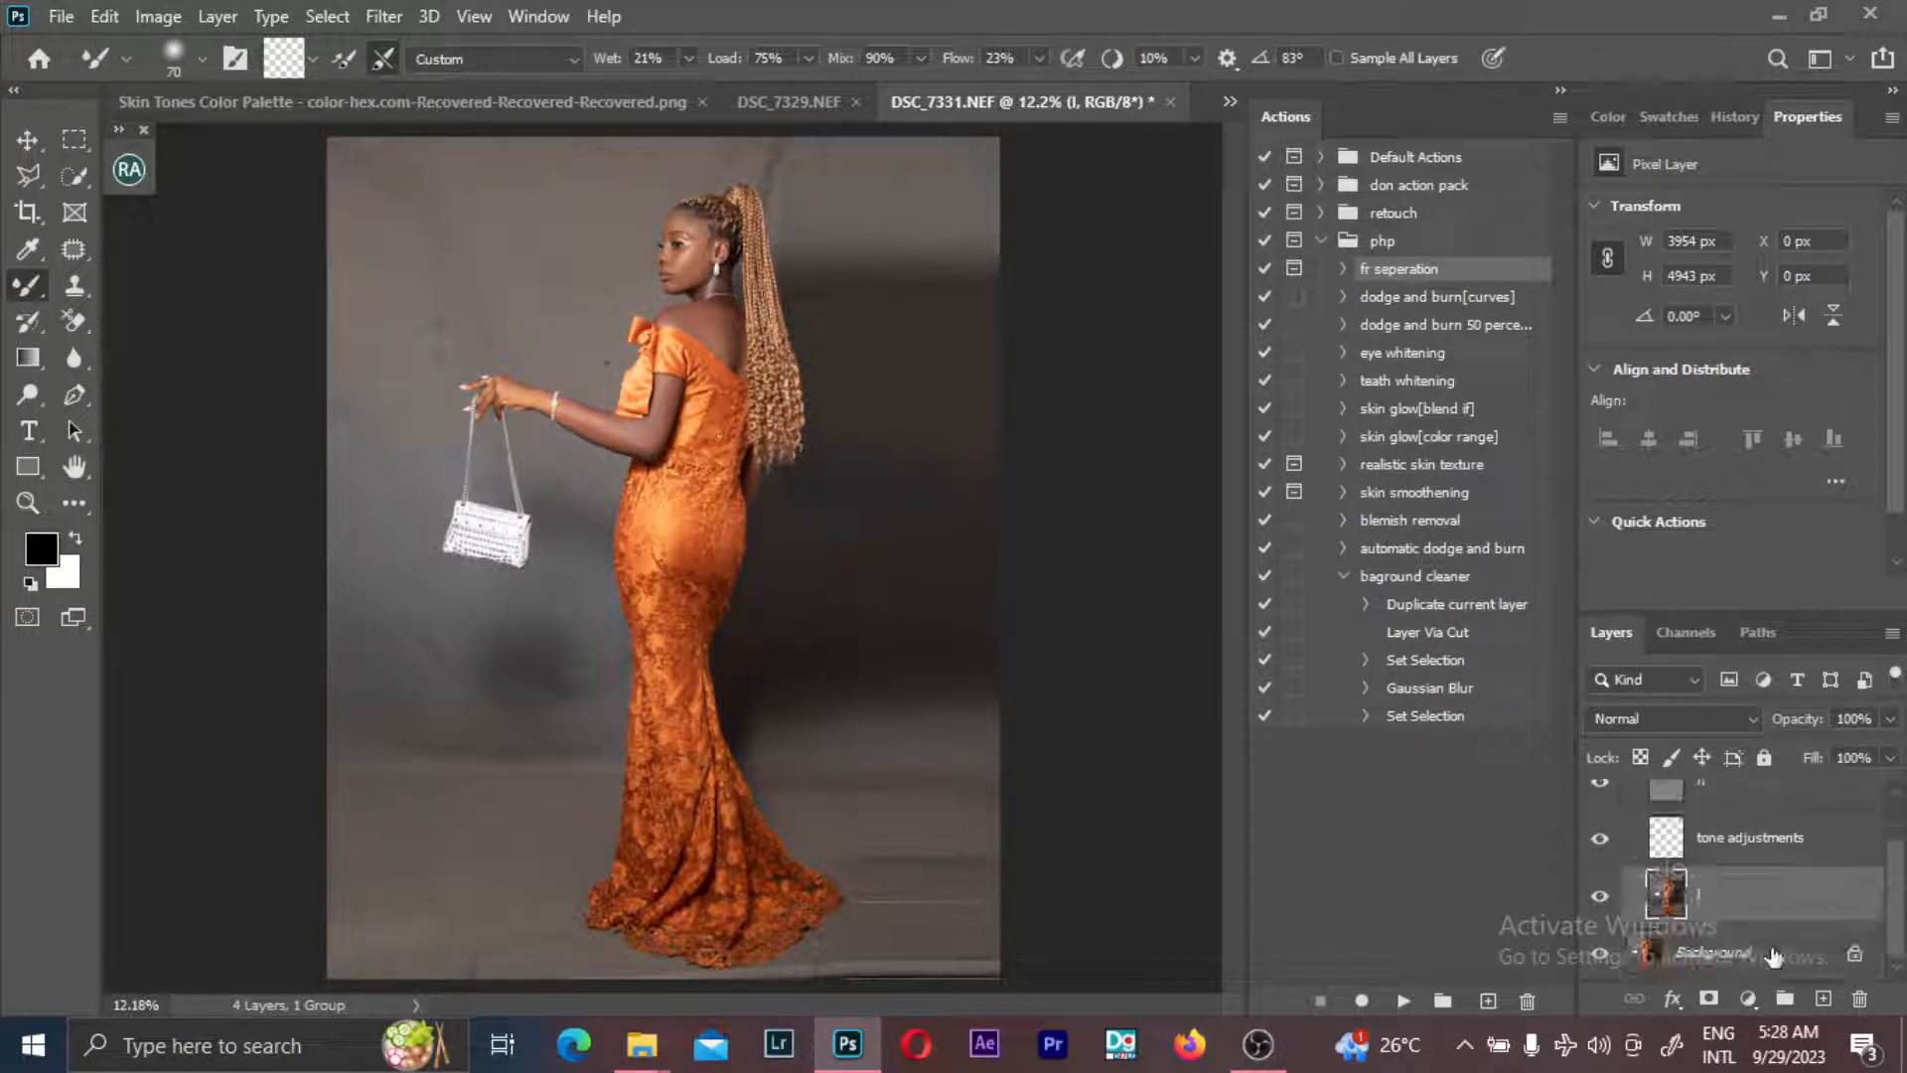
right_click(1774, 953)
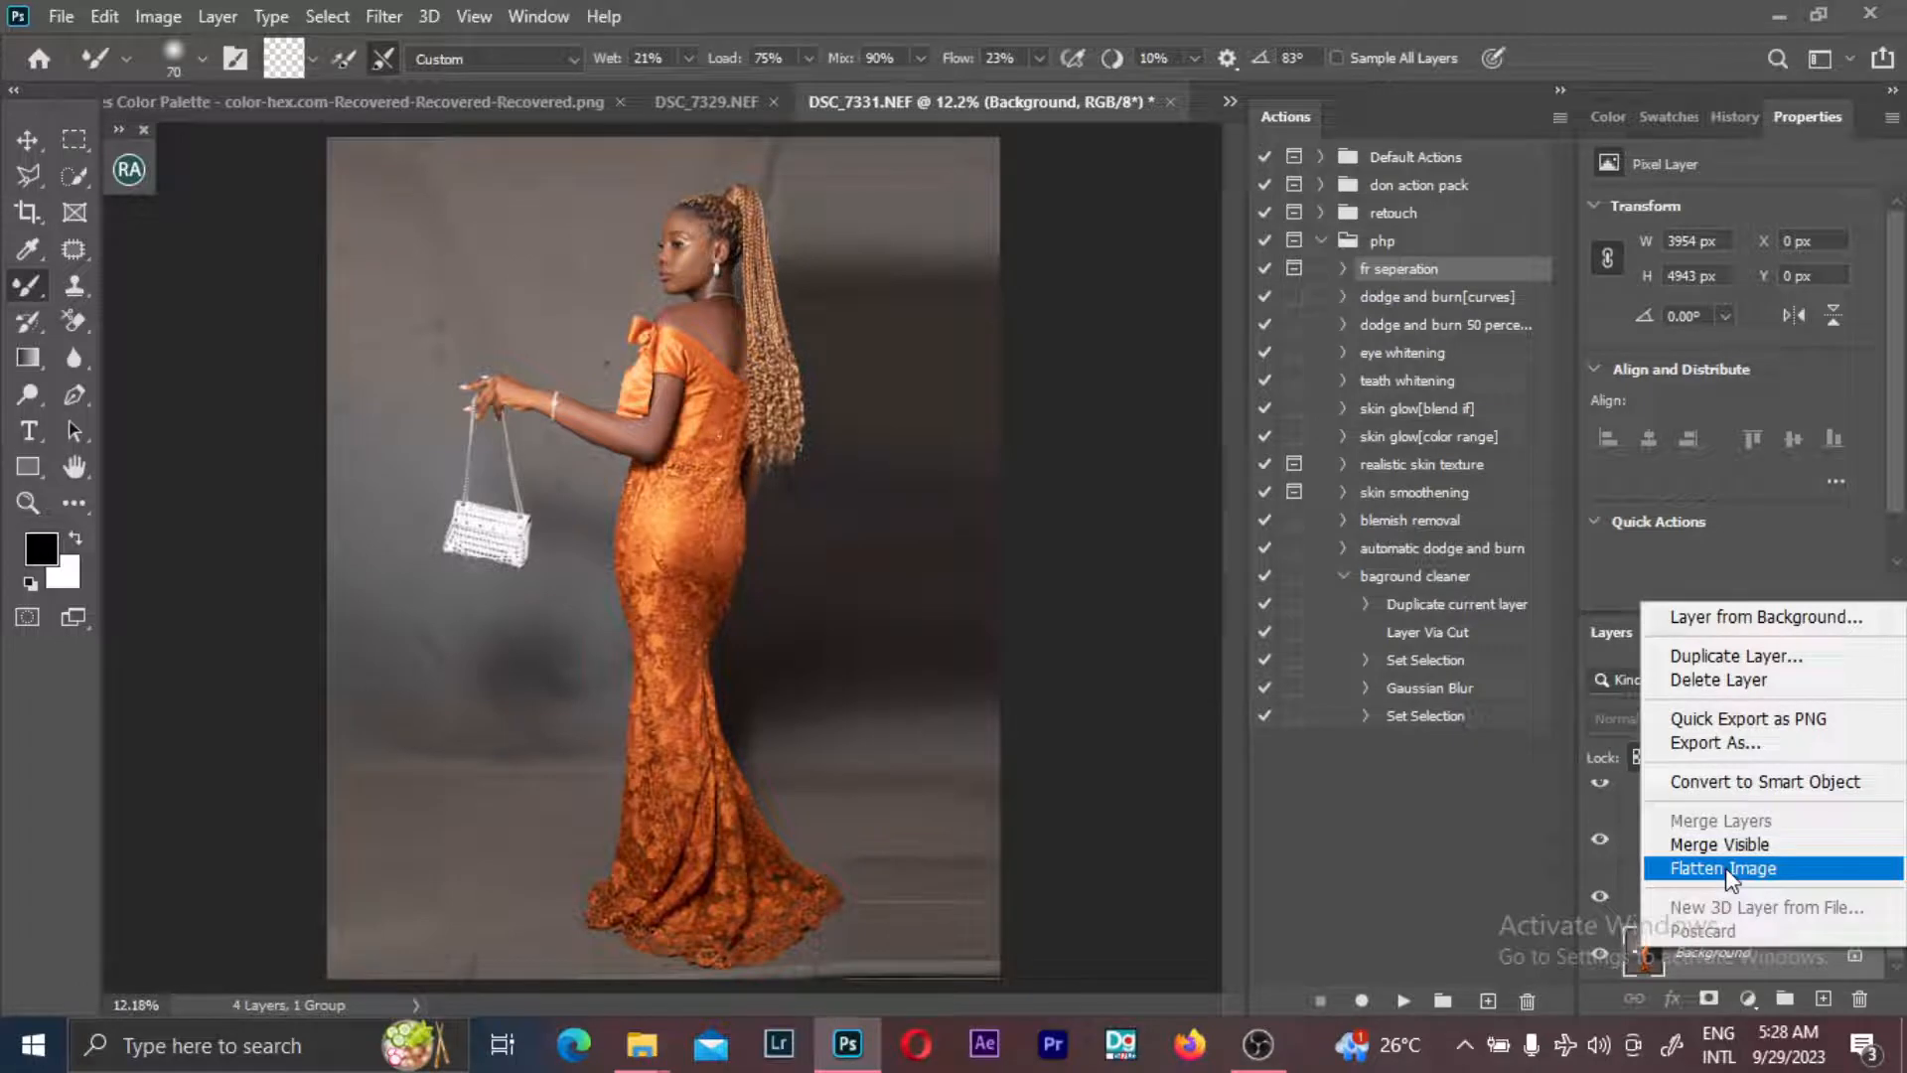
click(1707, 965)
scroll(1637, 856, up, 2)
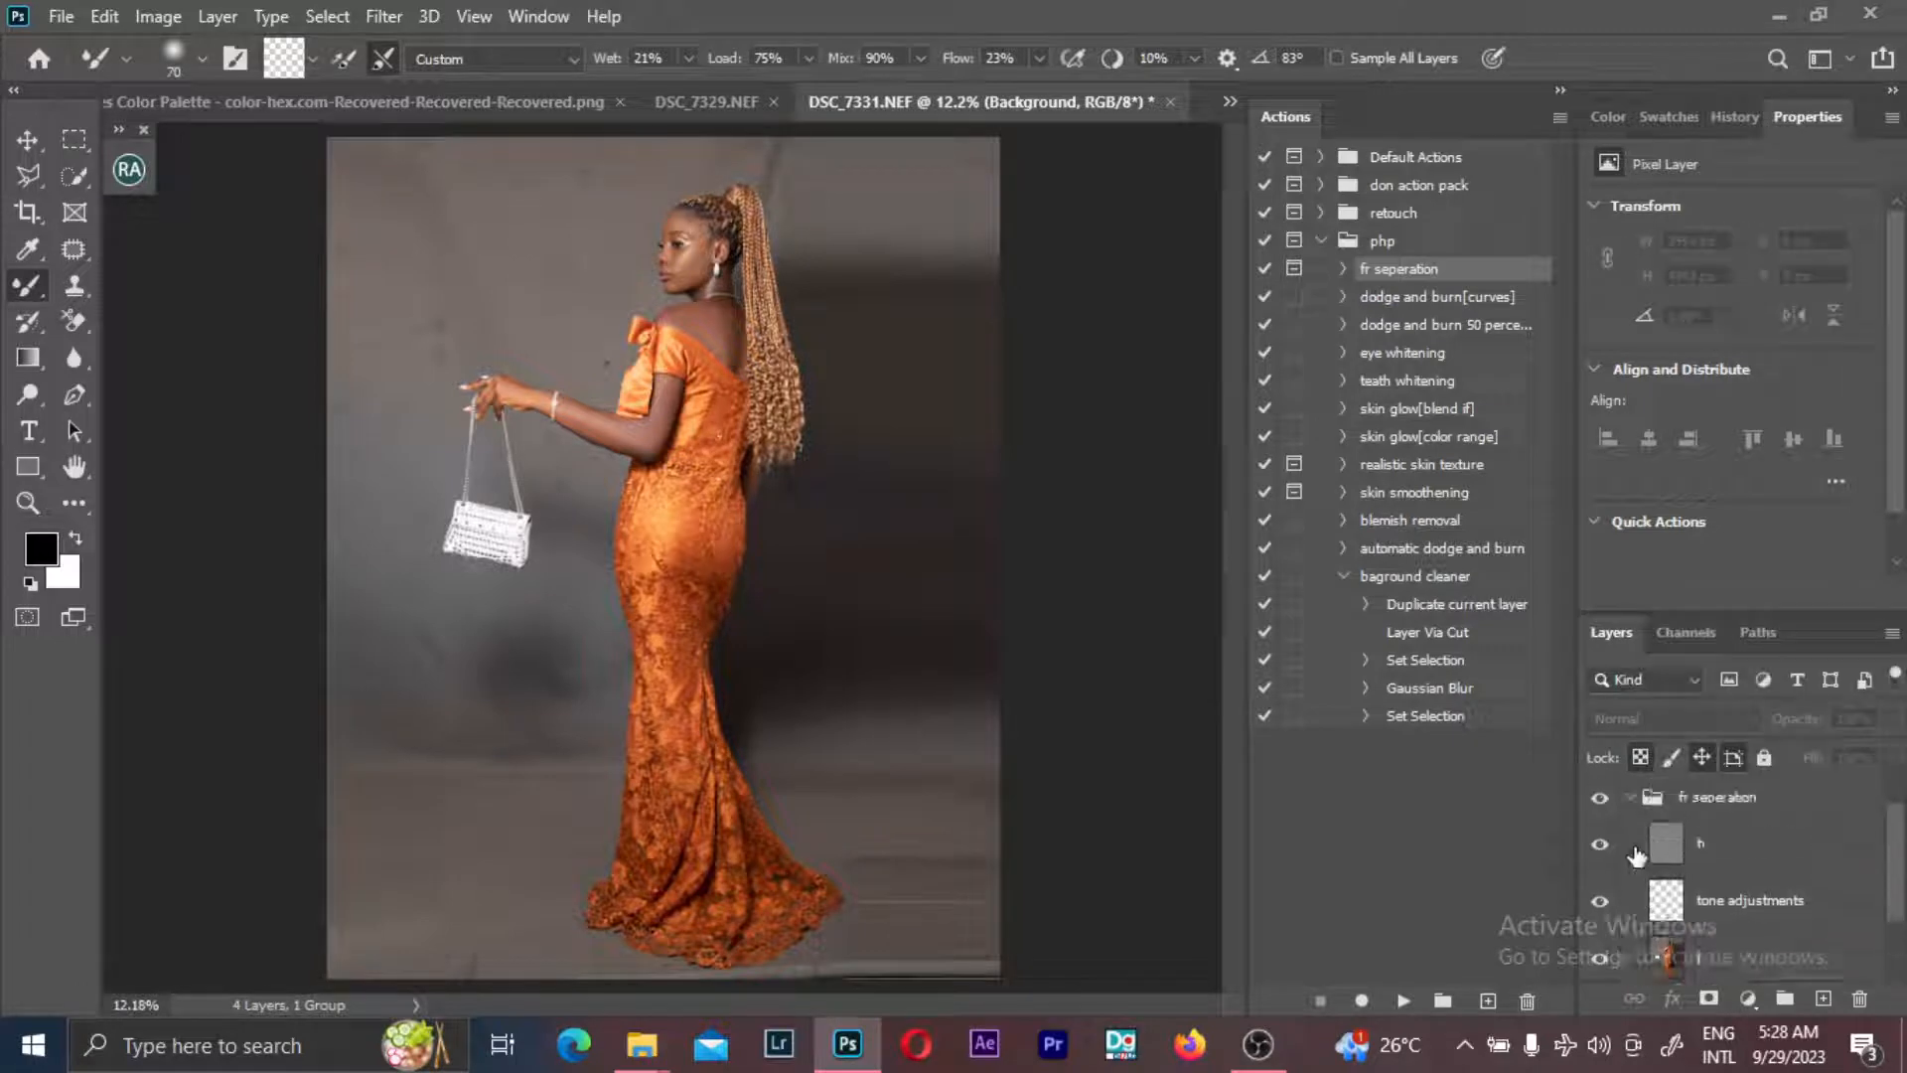
click(1630, 797)
click(1820, 804)
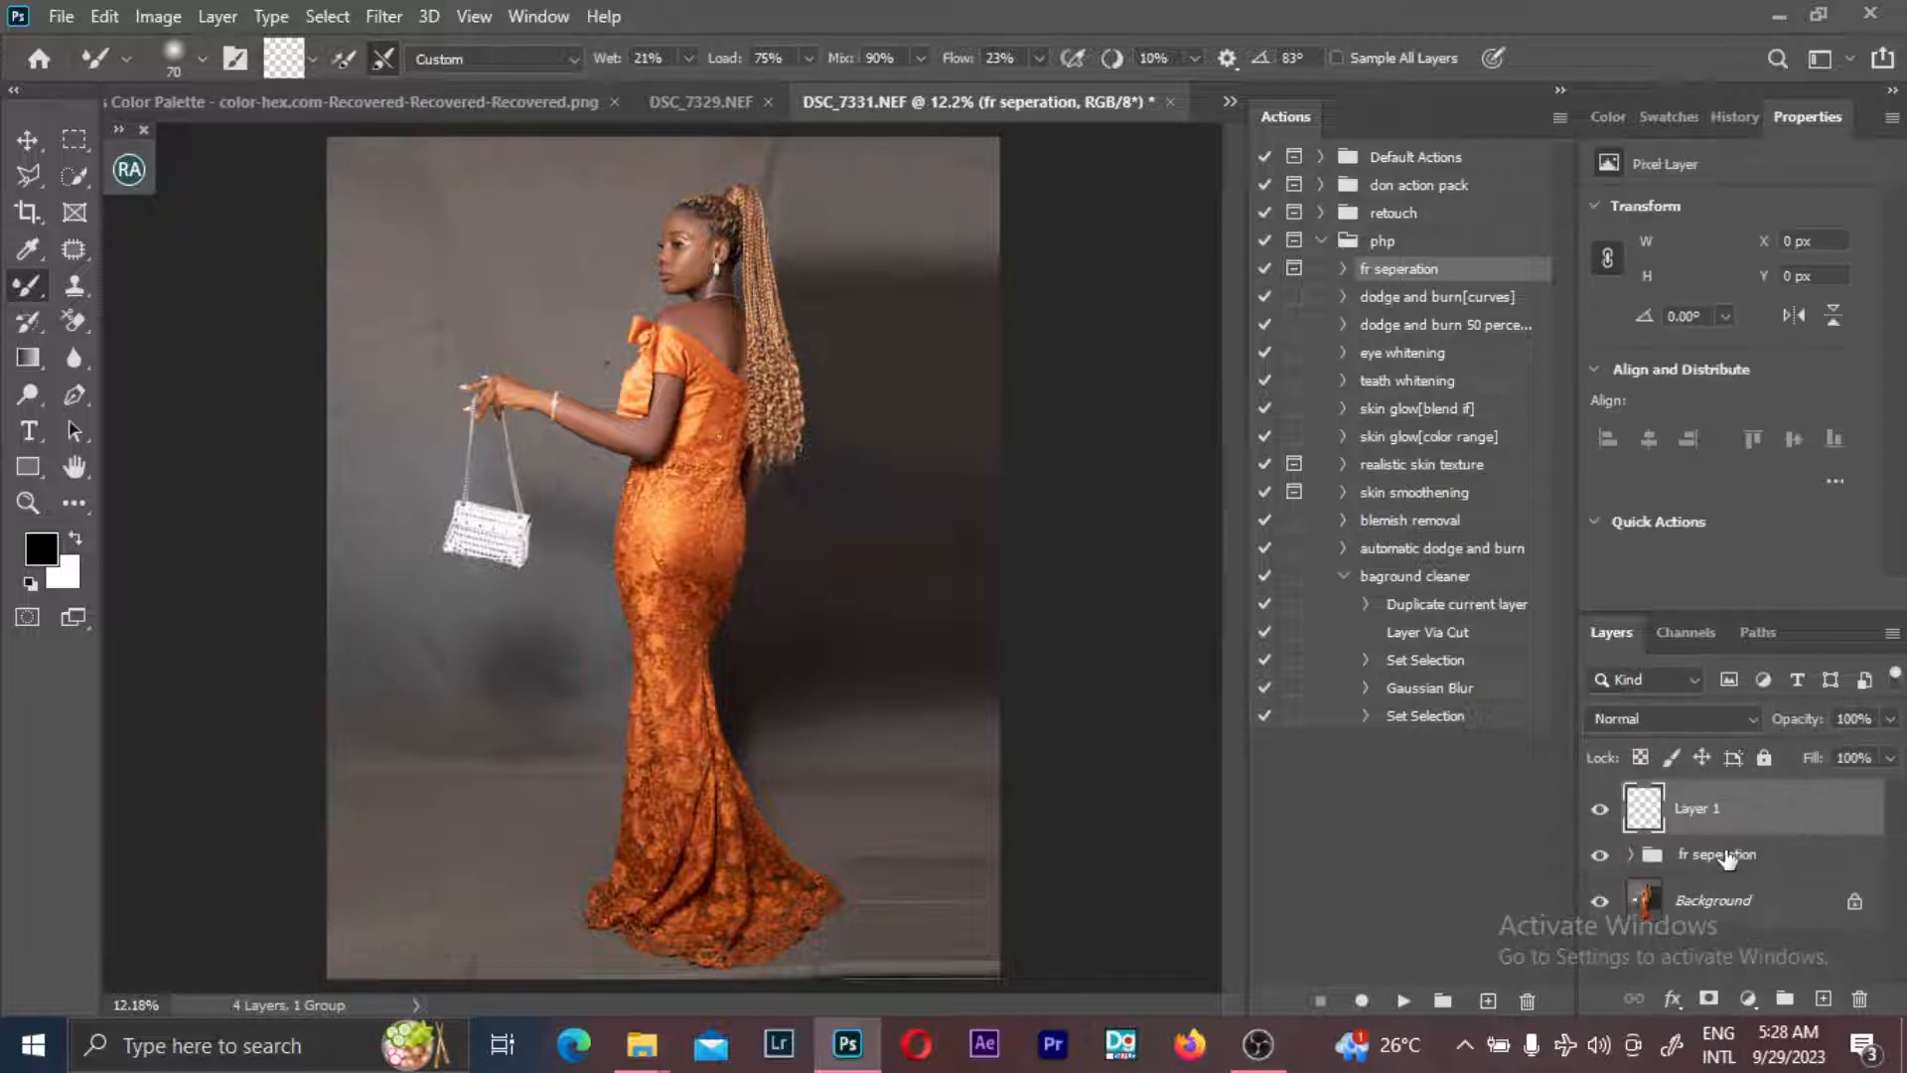
key(ctrl+shift+alt+e)
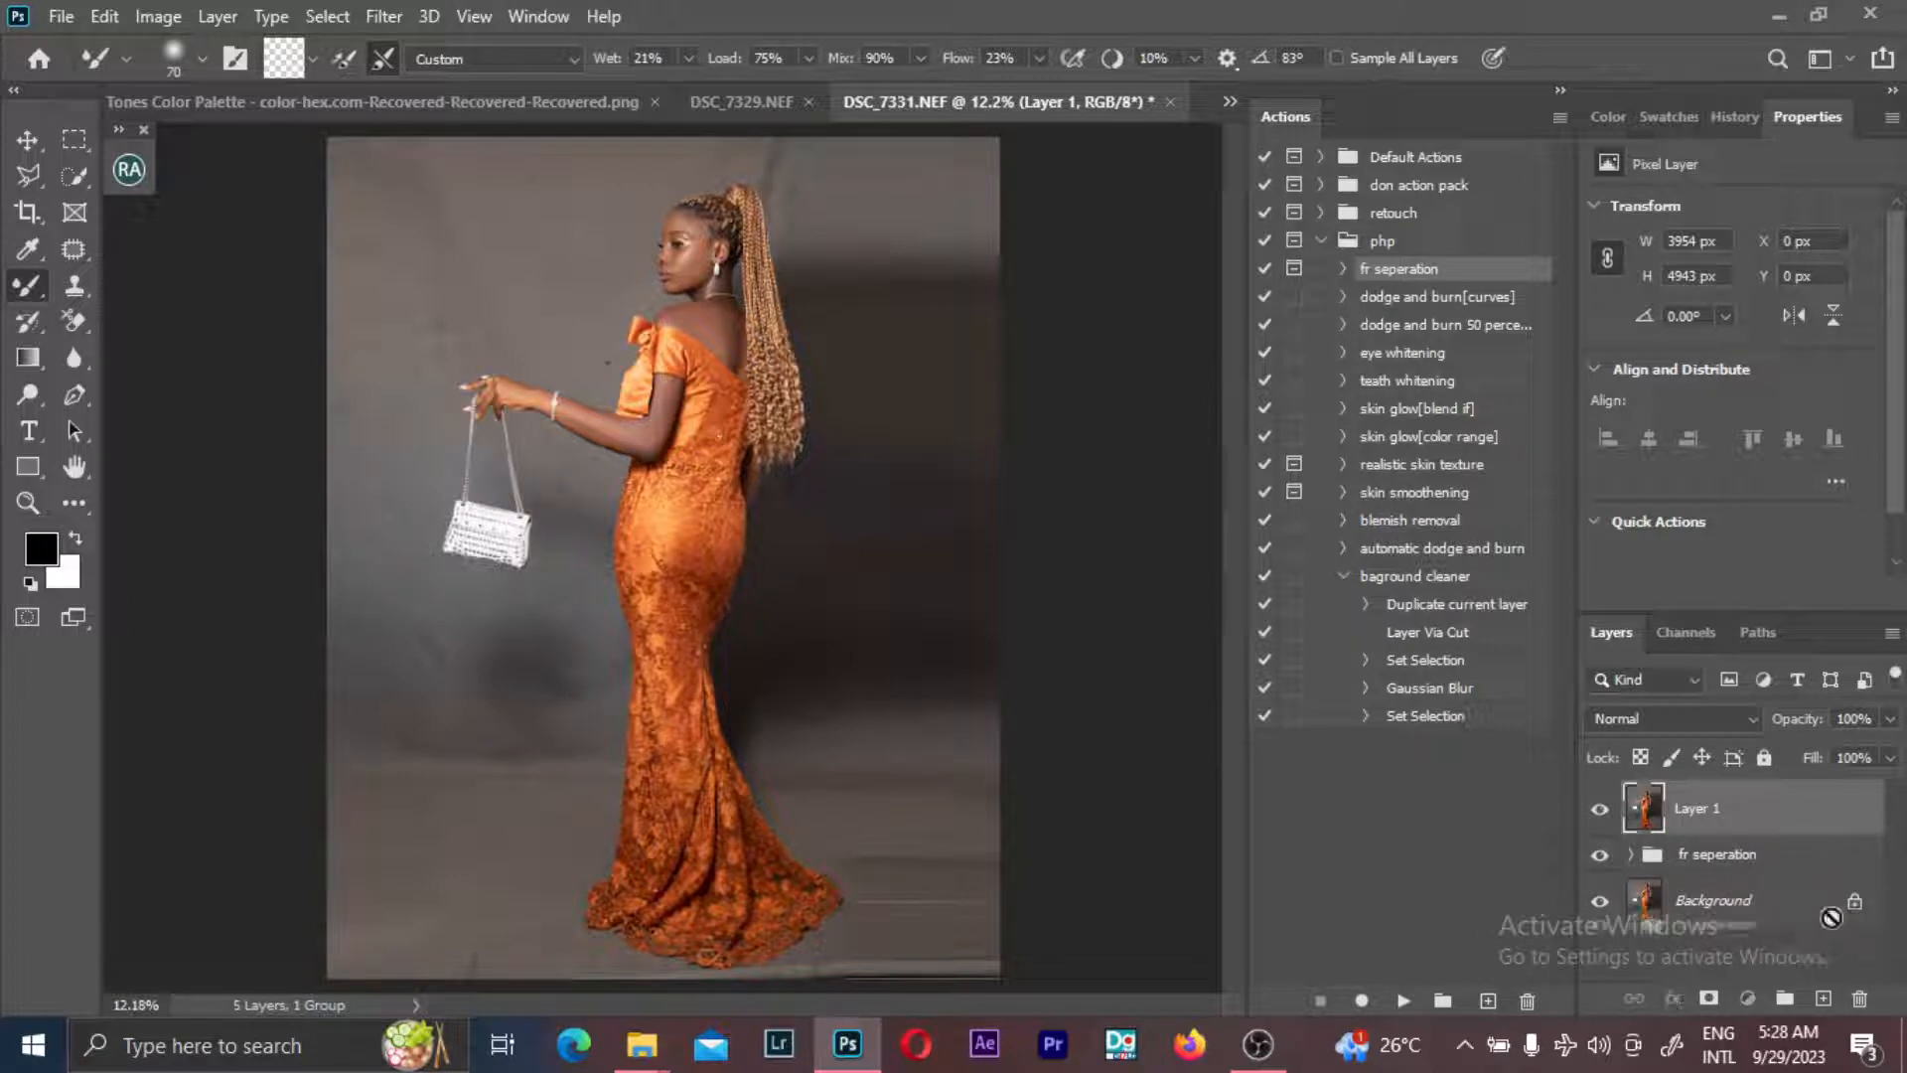
click(1785, 854)
key(ctrl+z)
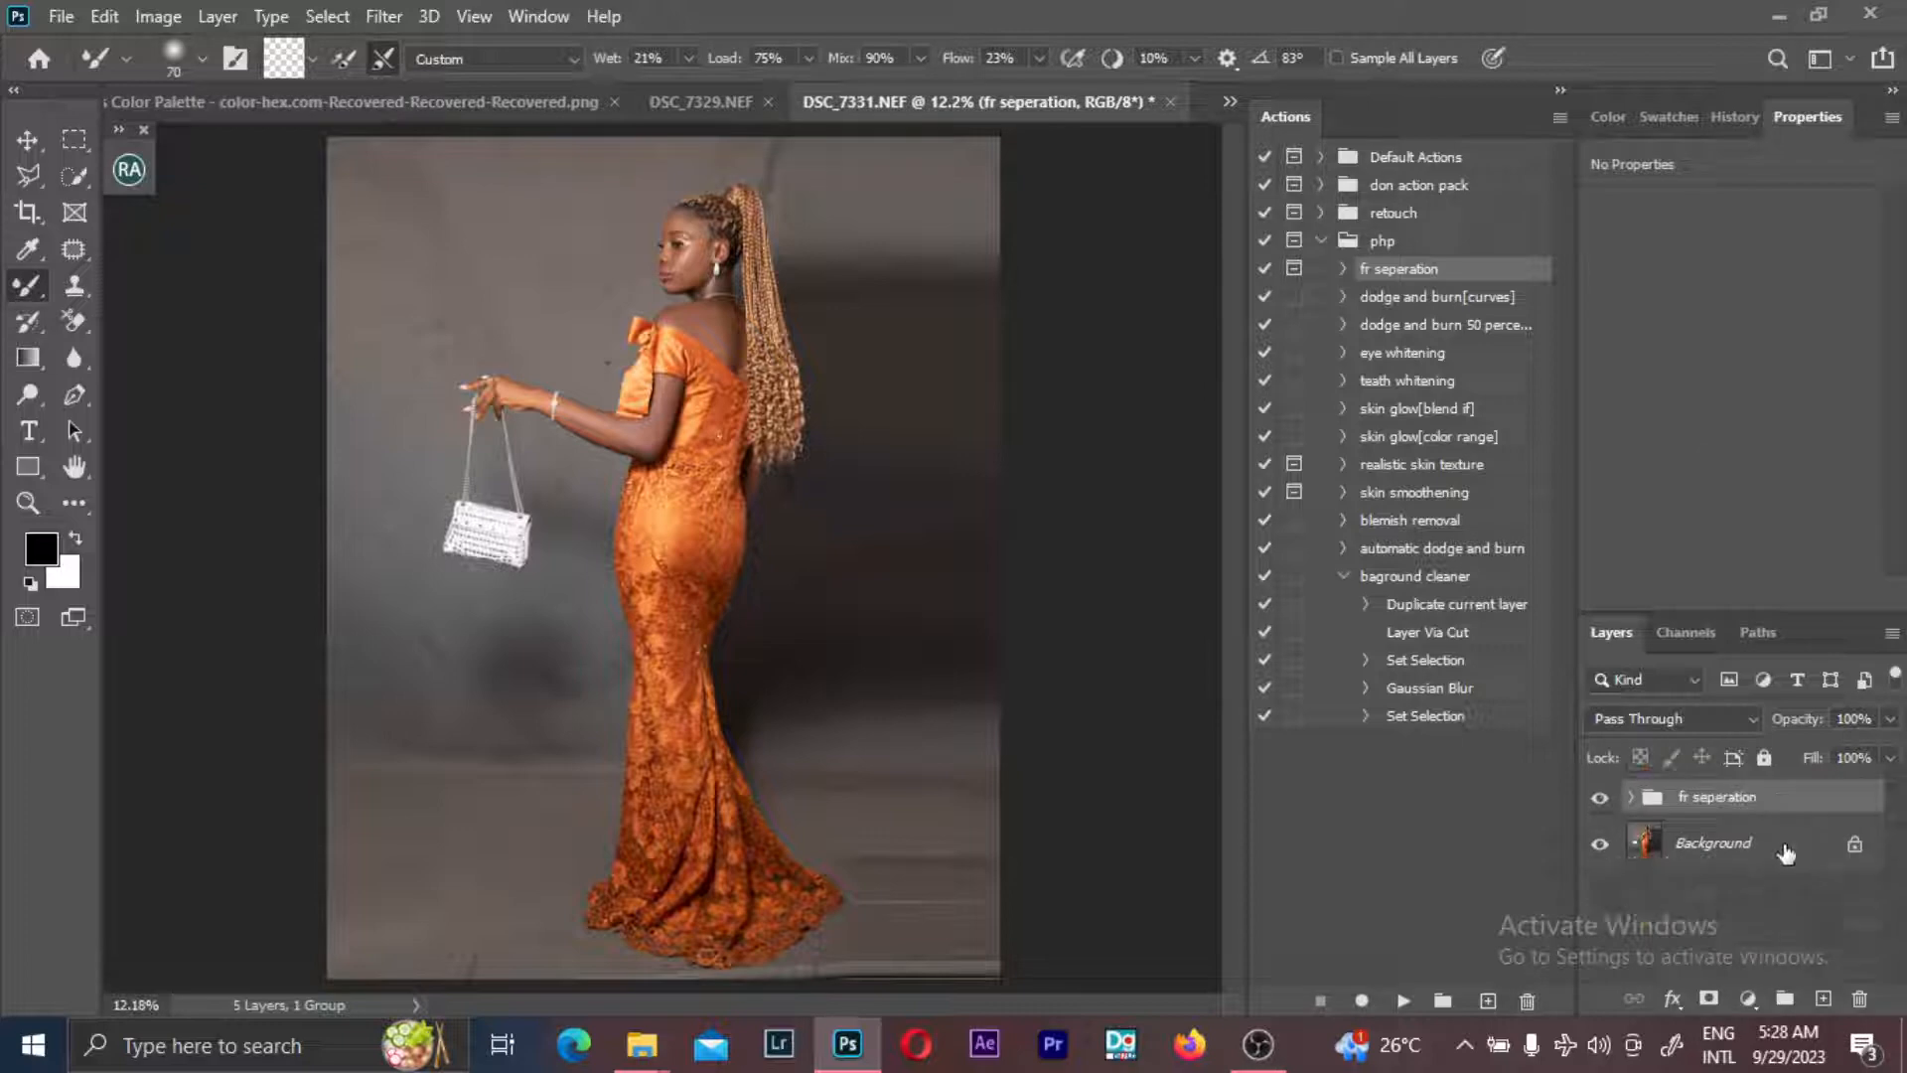
- Flatten the fr seperation group and Background into a single layer
right_click(1754, 842)
click(1724, 744)
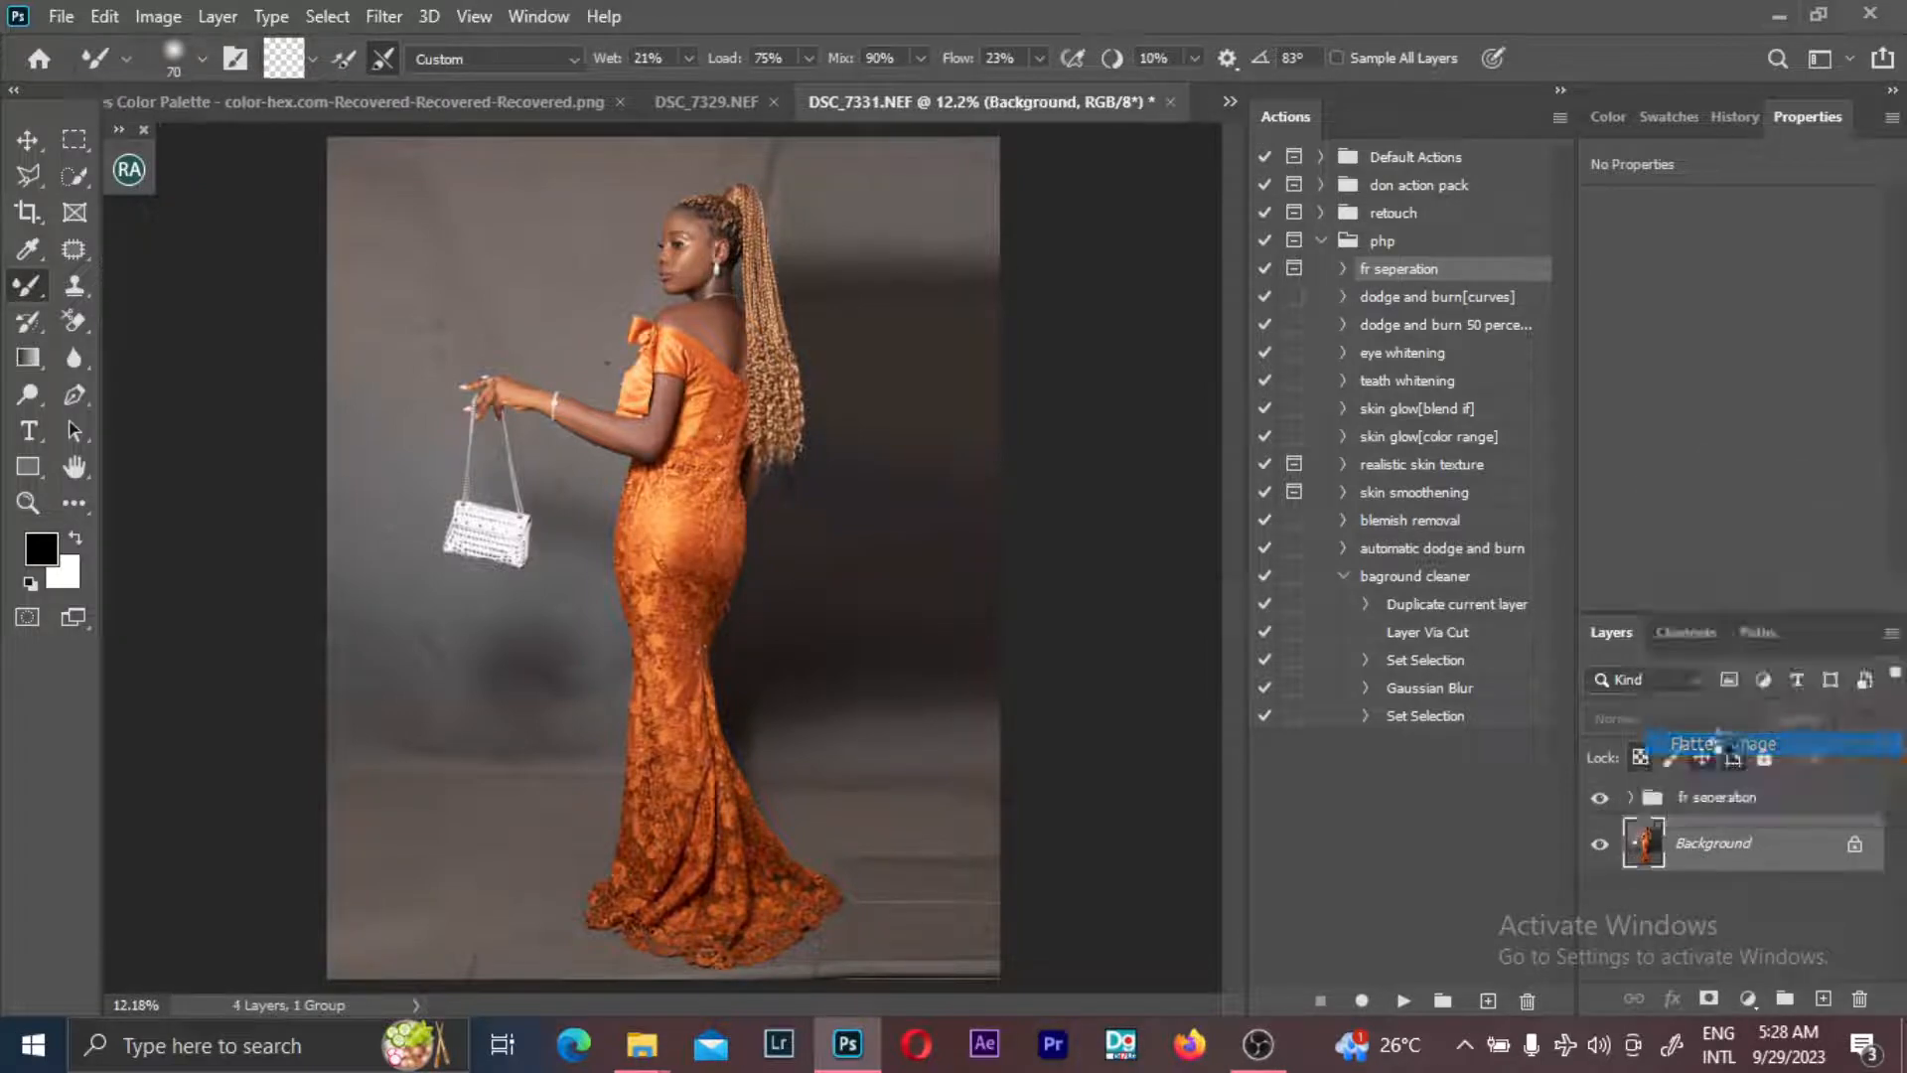
- Examine the flattened portrait at full figure and close up on the face for remaining uneven skin texture
scroll(766, 646, up, 1)
scroll(660, 557, up, 3)
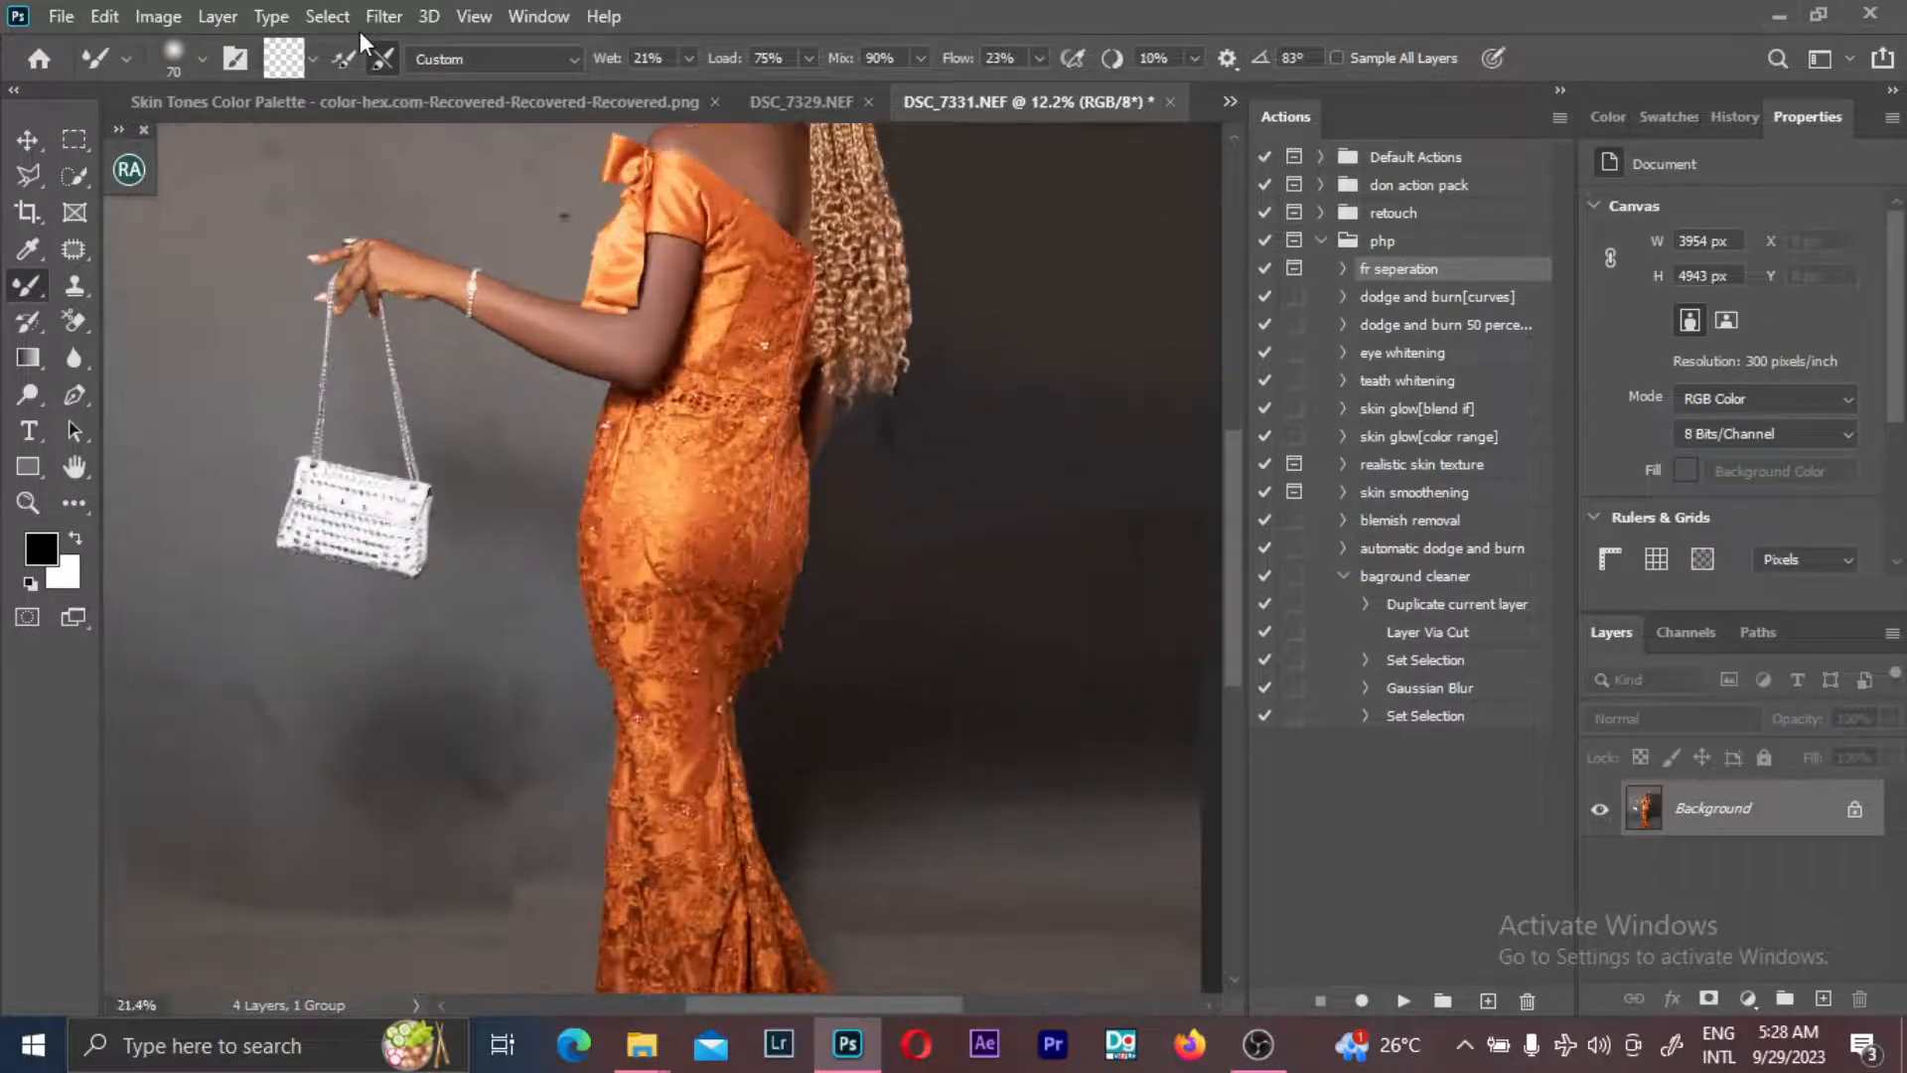
drag(591, 337, 616, 759)
scroll(705, 399, up, 3)
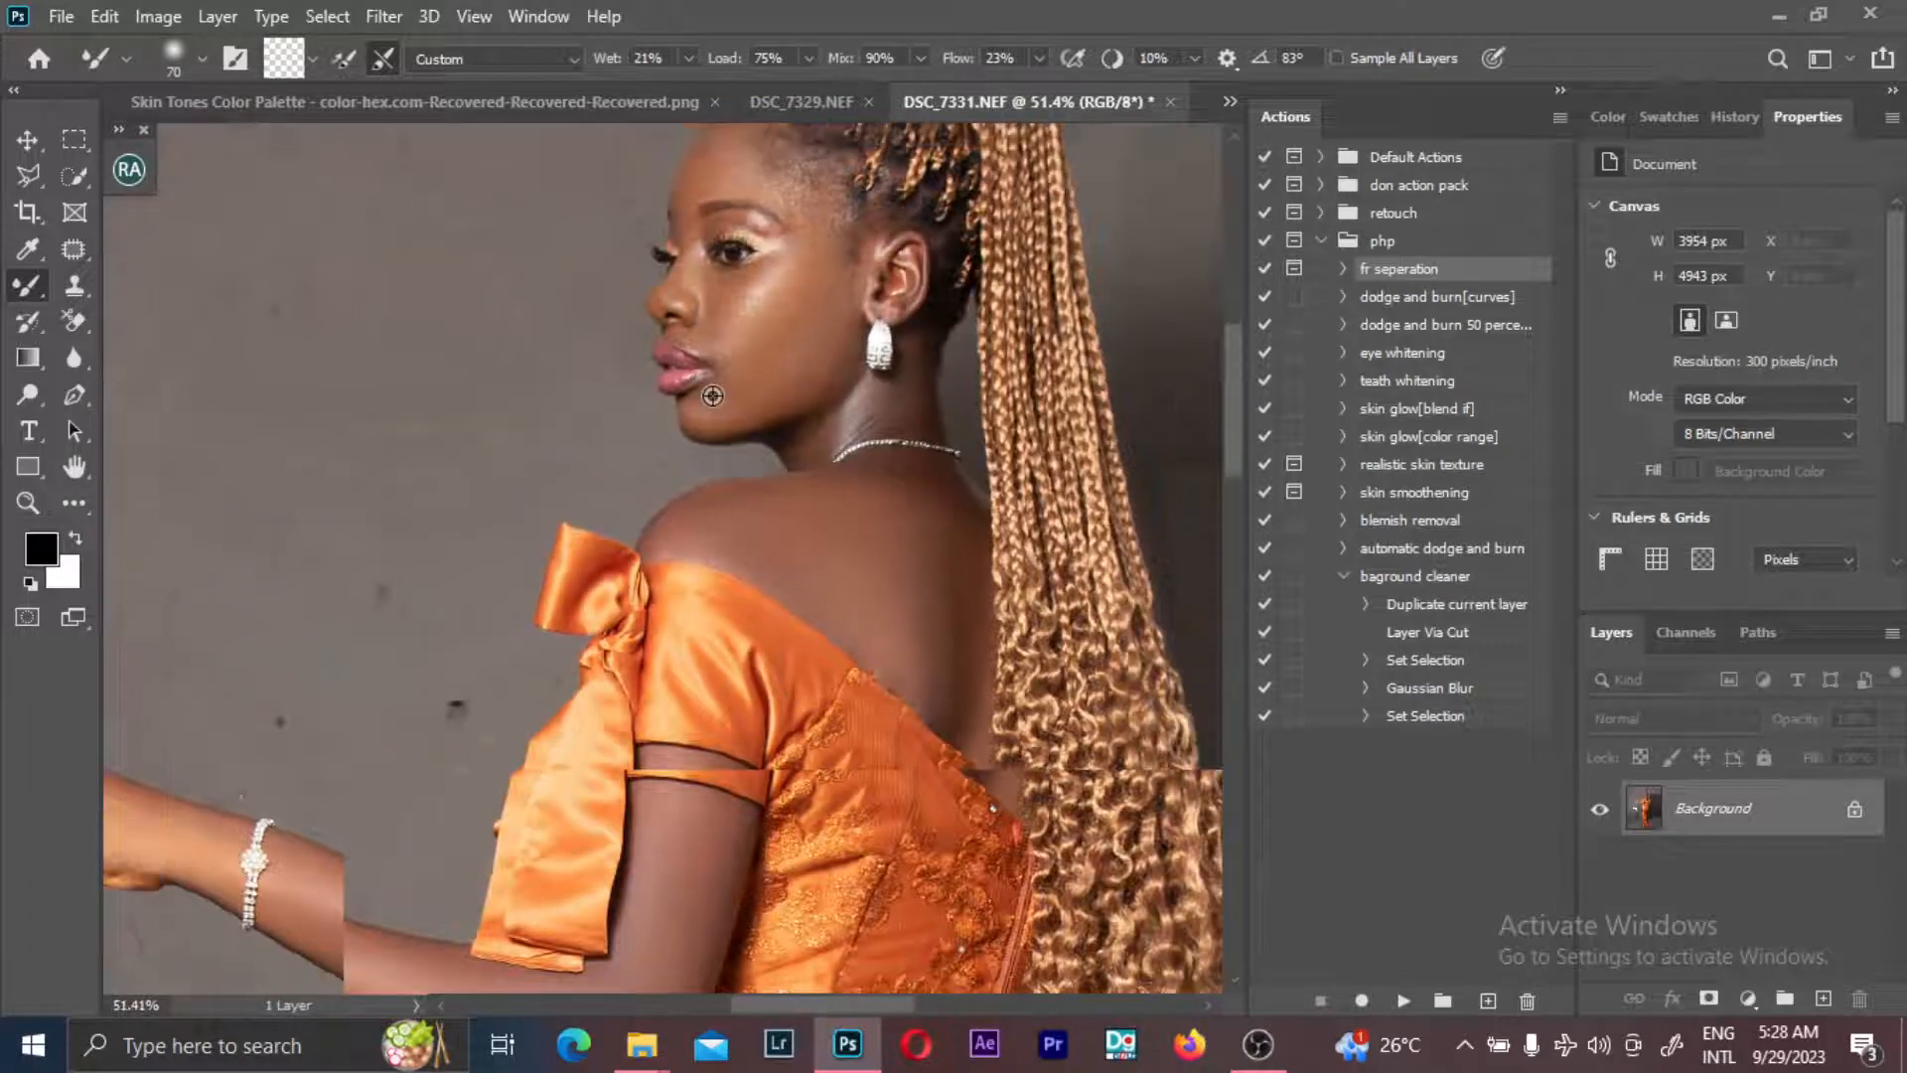
scroll(712, 395, down, 6)
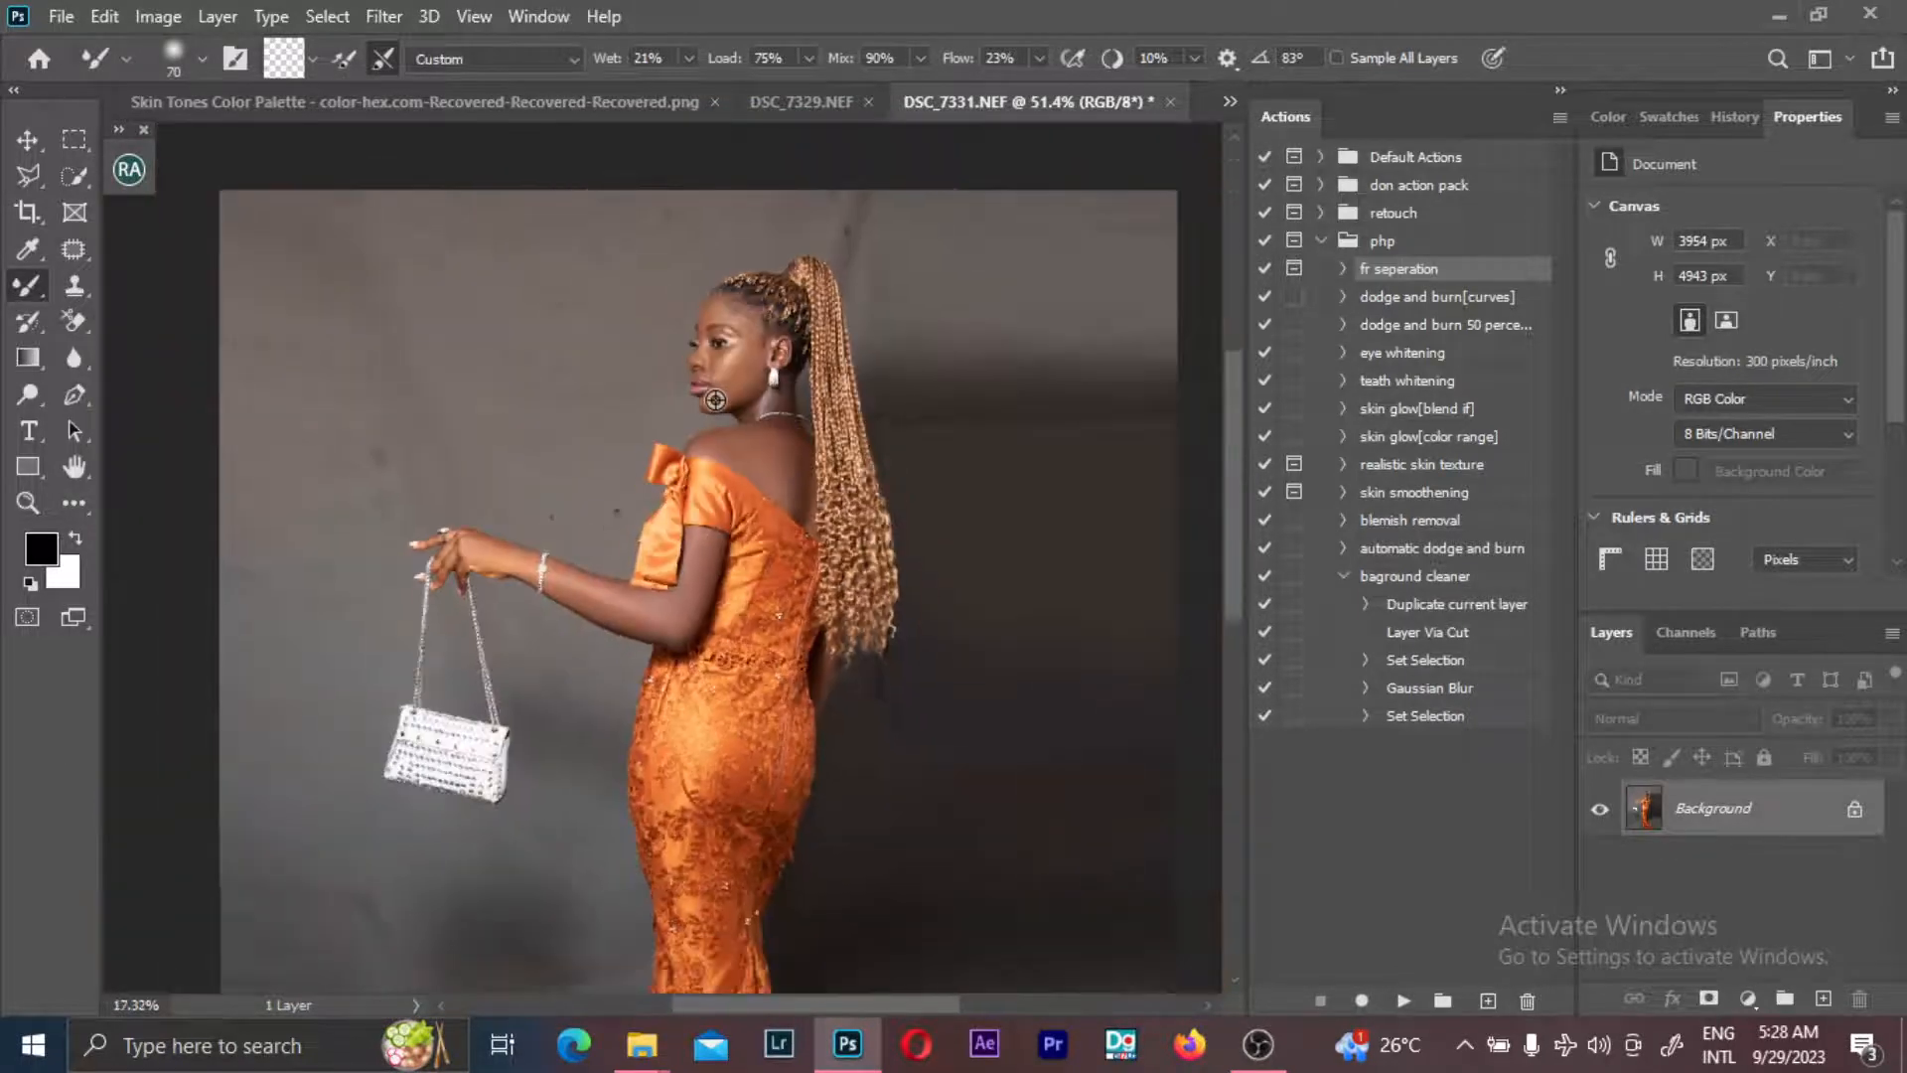
scroll(715, 400, down, 1)
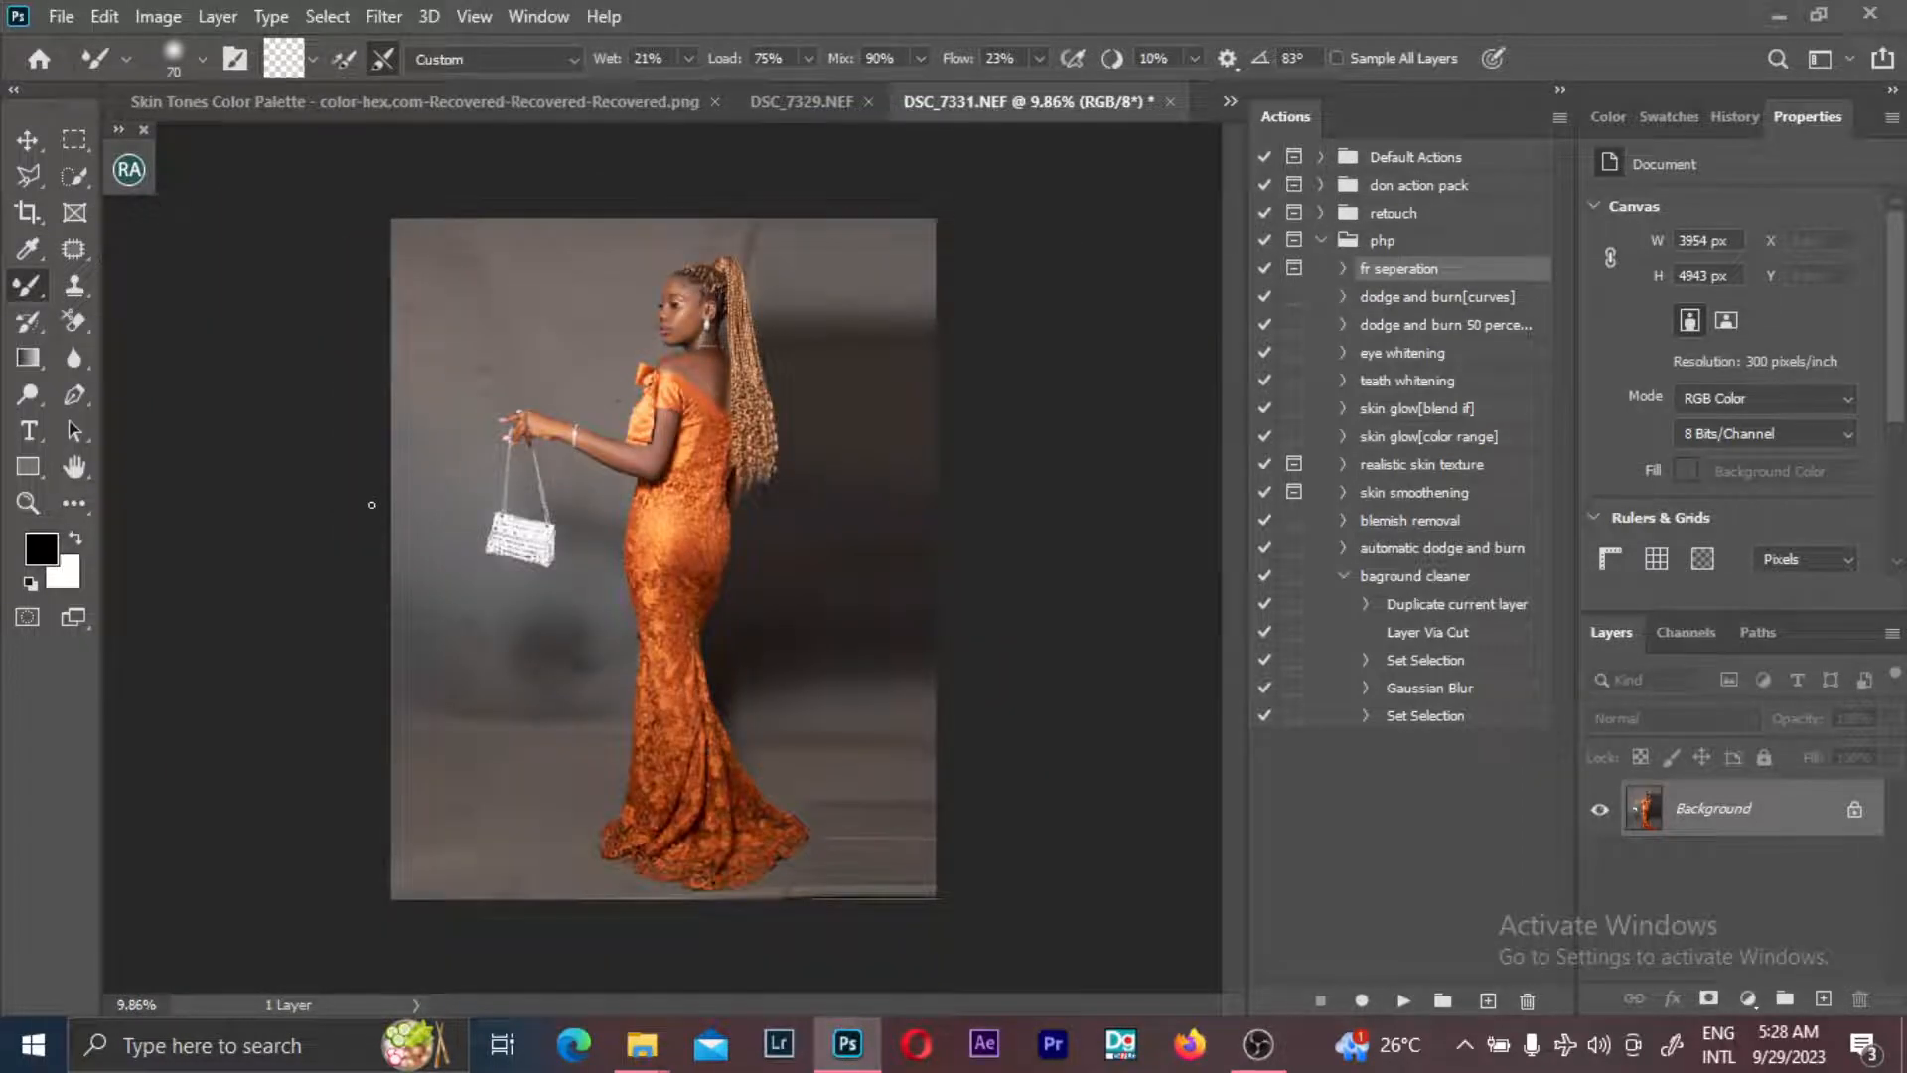
scroll(507, 427, up, 6)
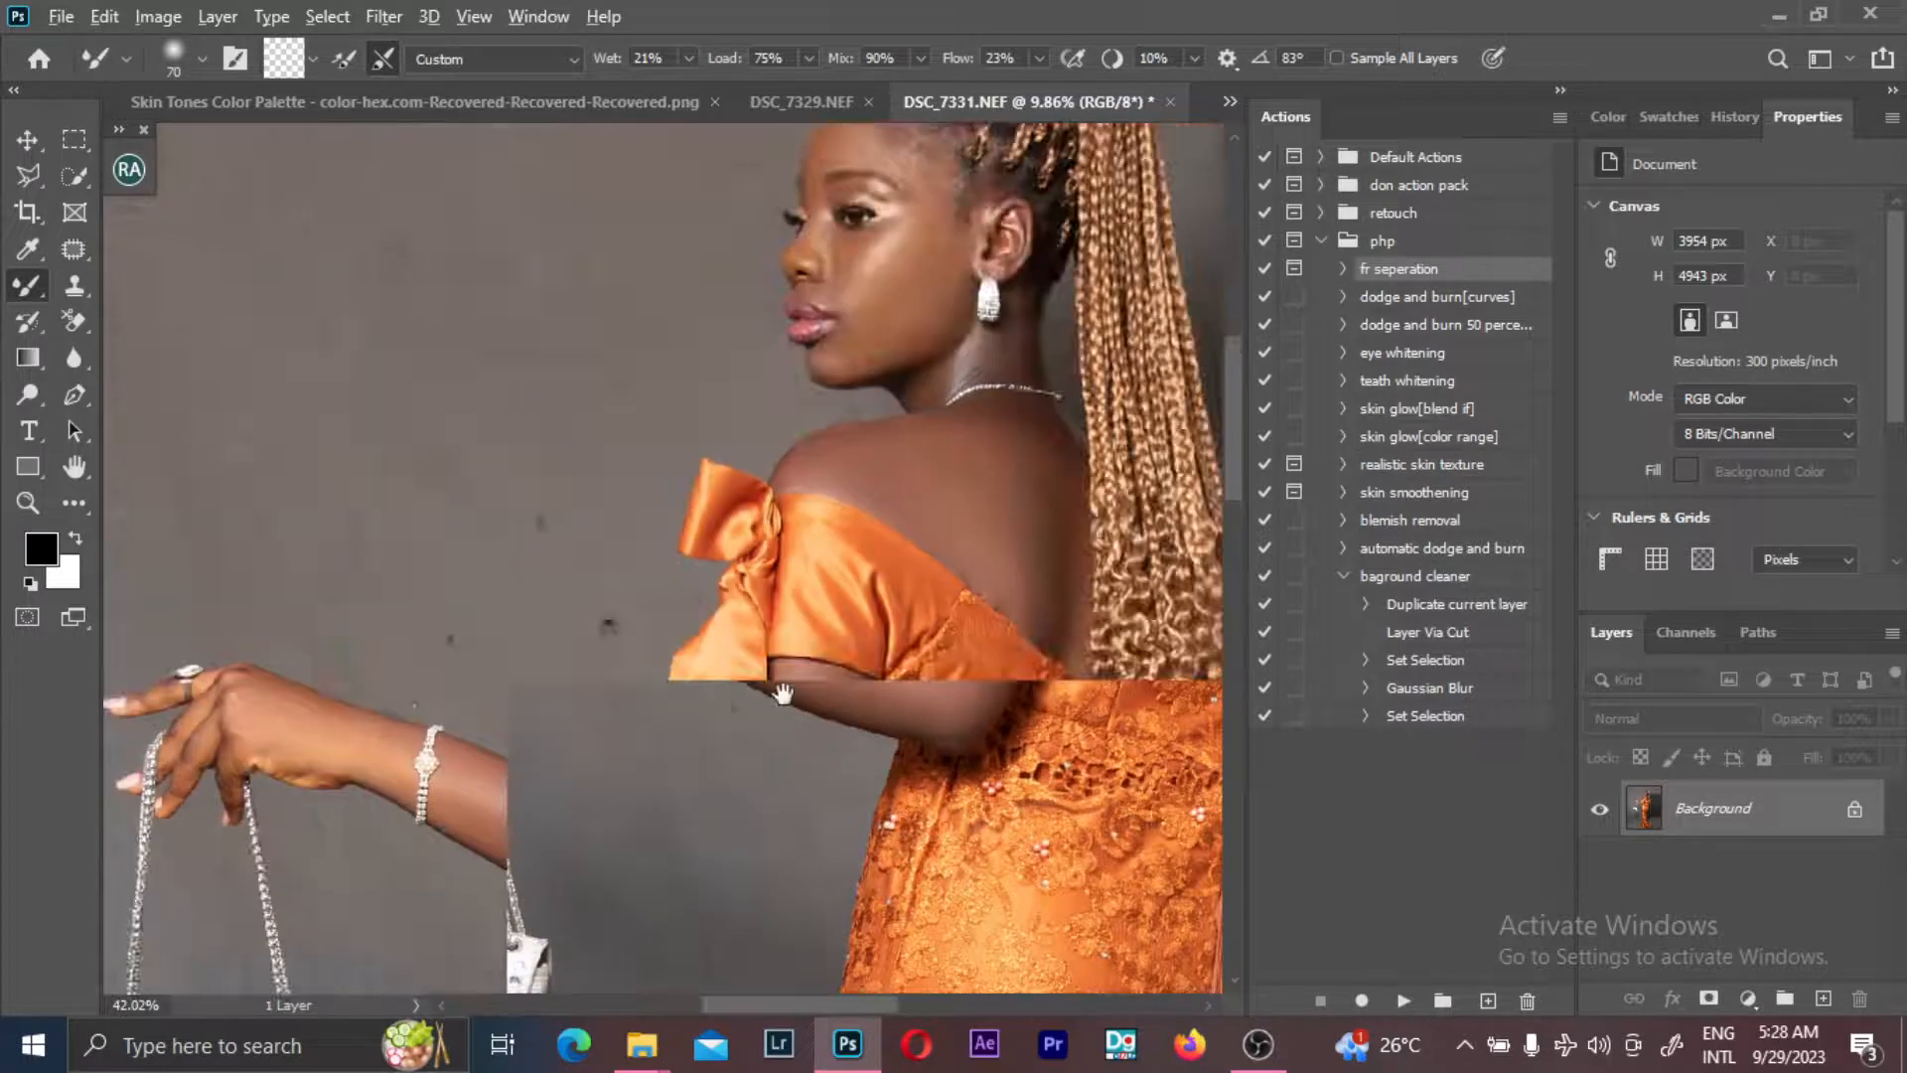
scroll(783, 693, up, 5)
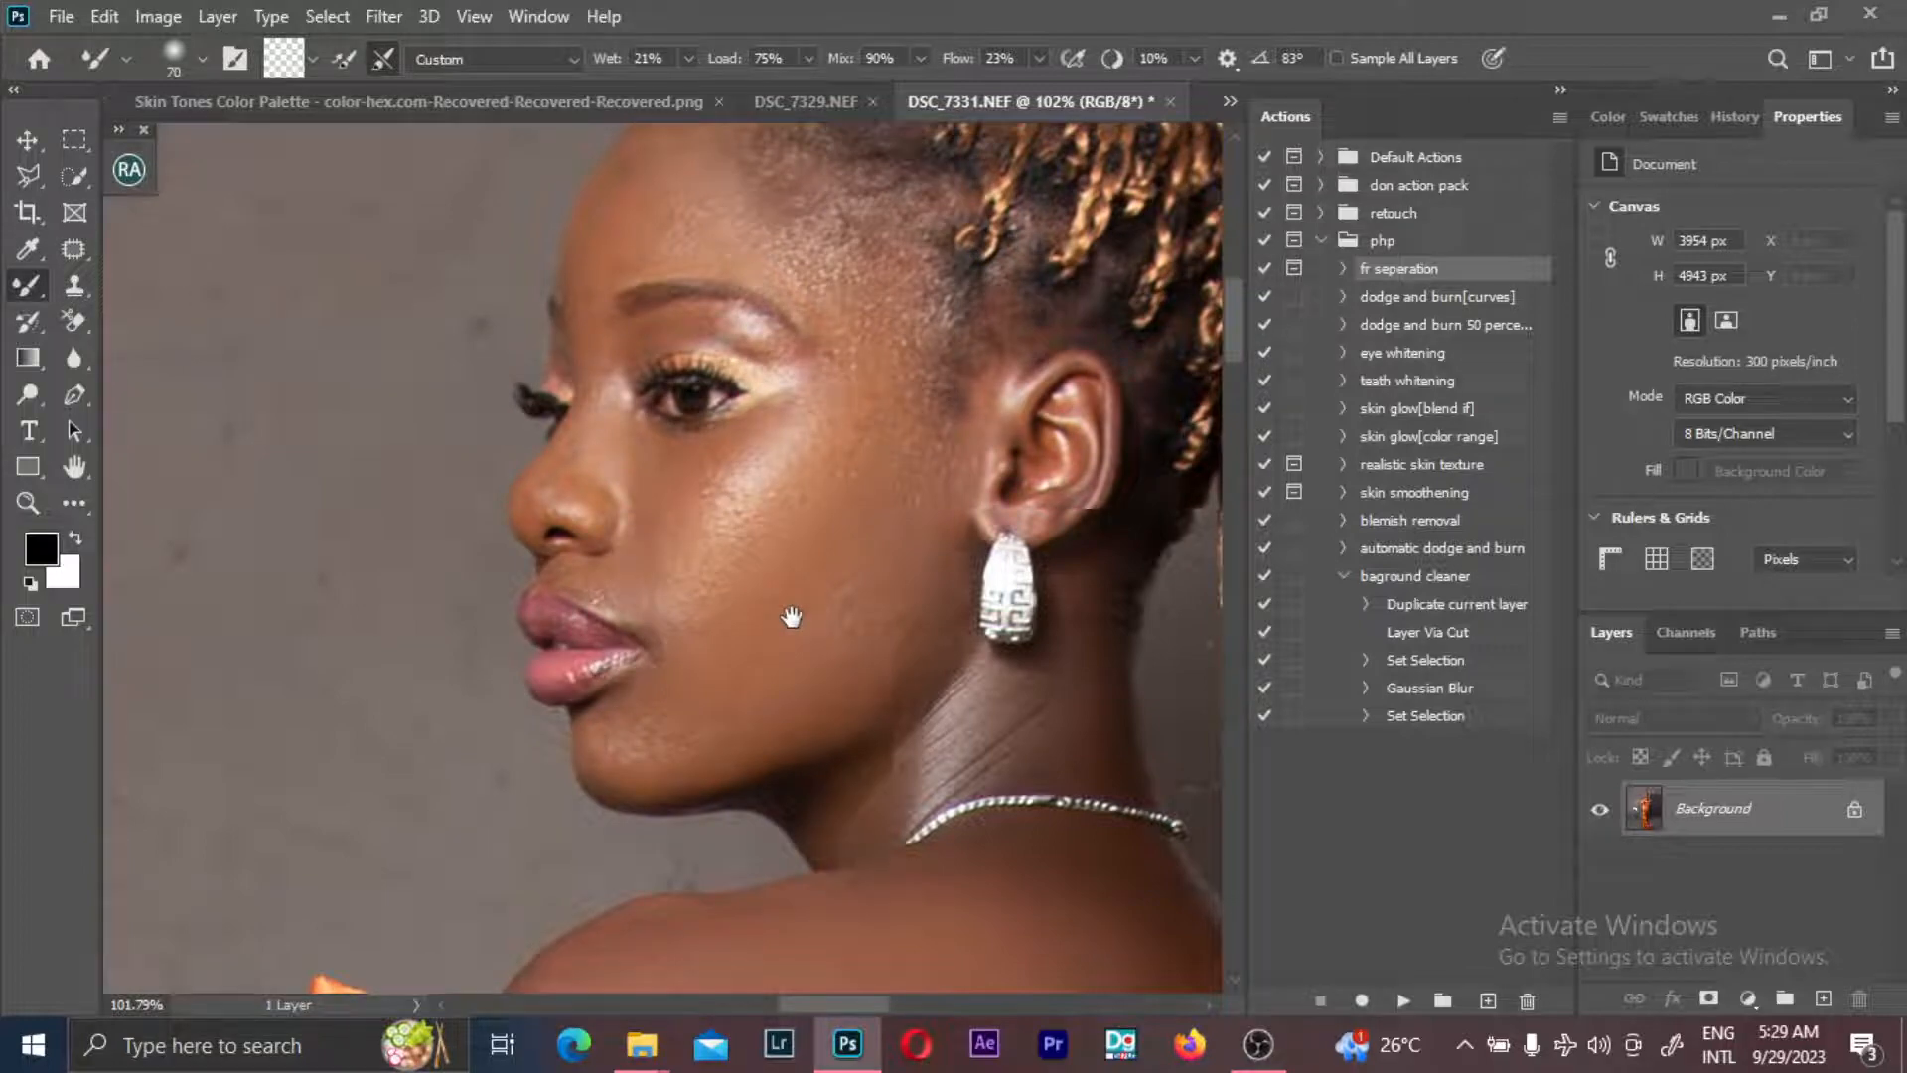
drag(792, 618, 851, 717)
key(j)
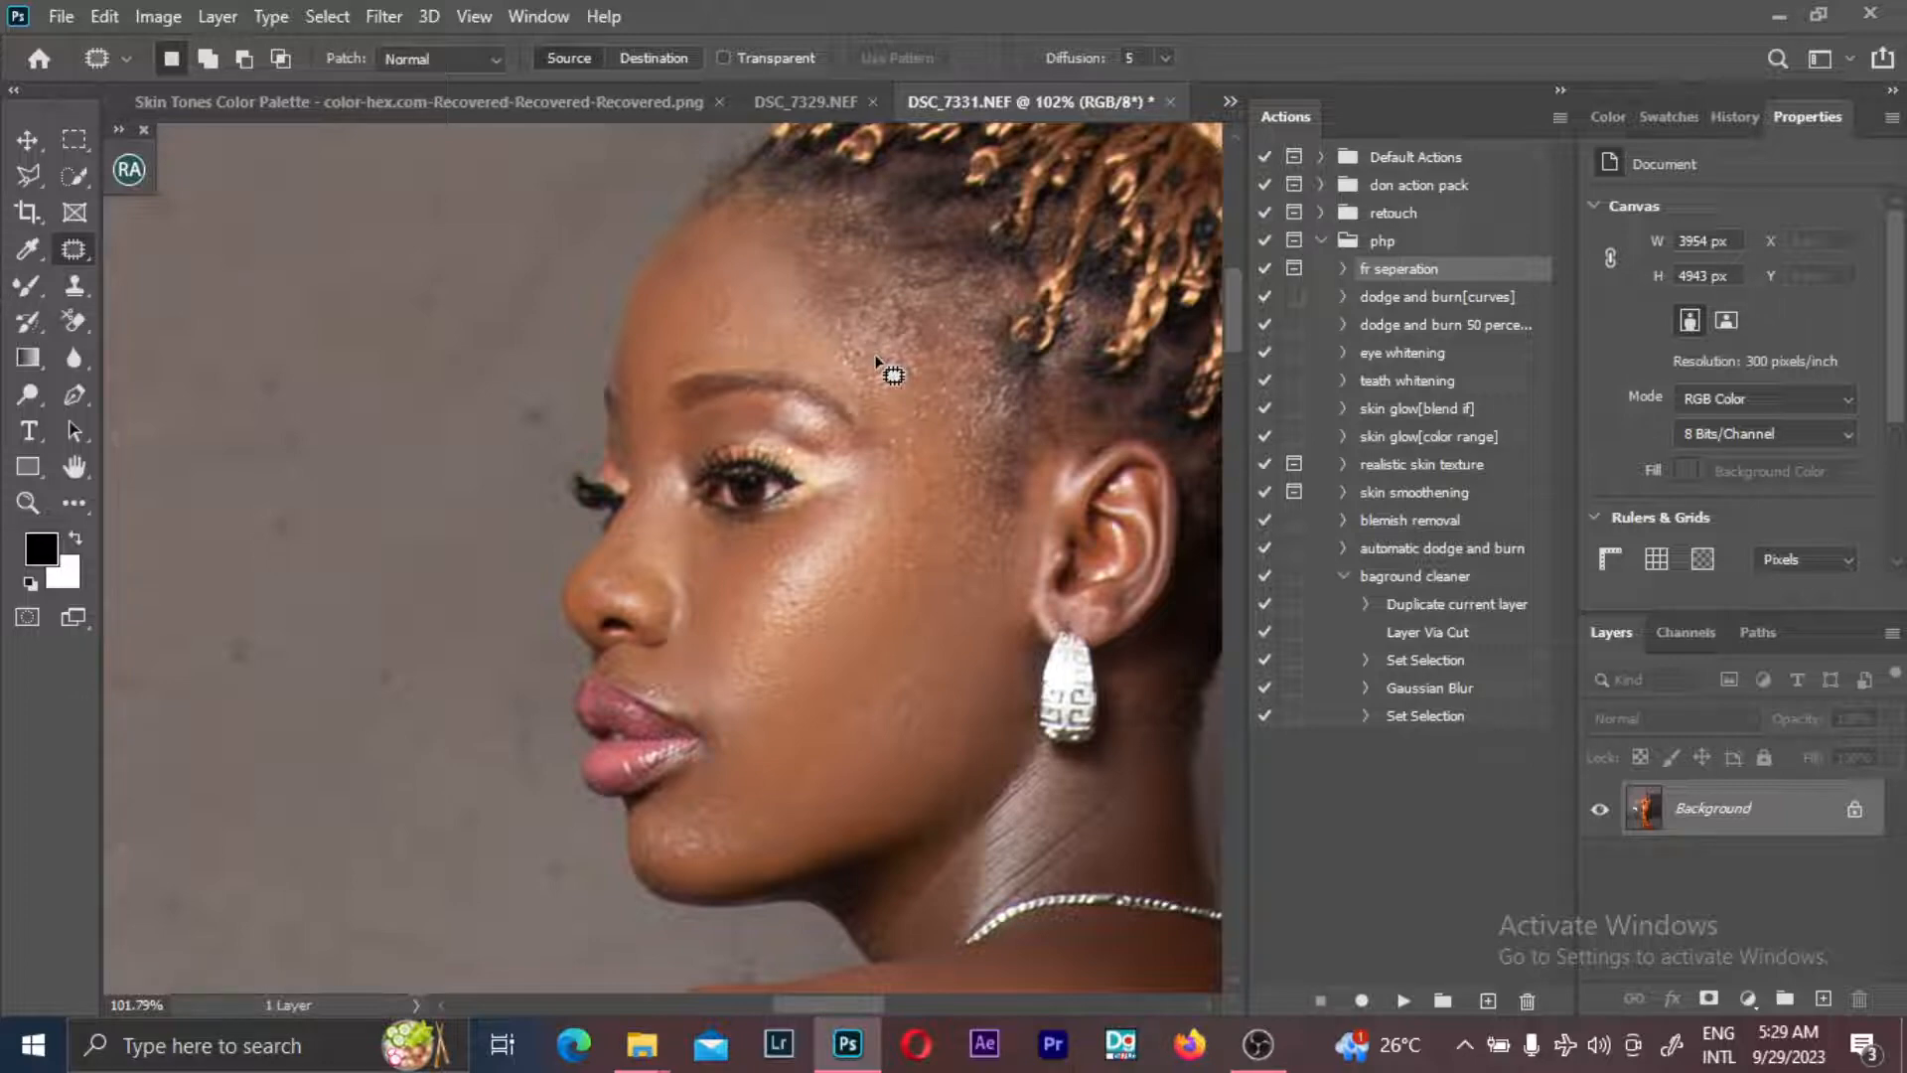
scroll(854, 407, down, 2)
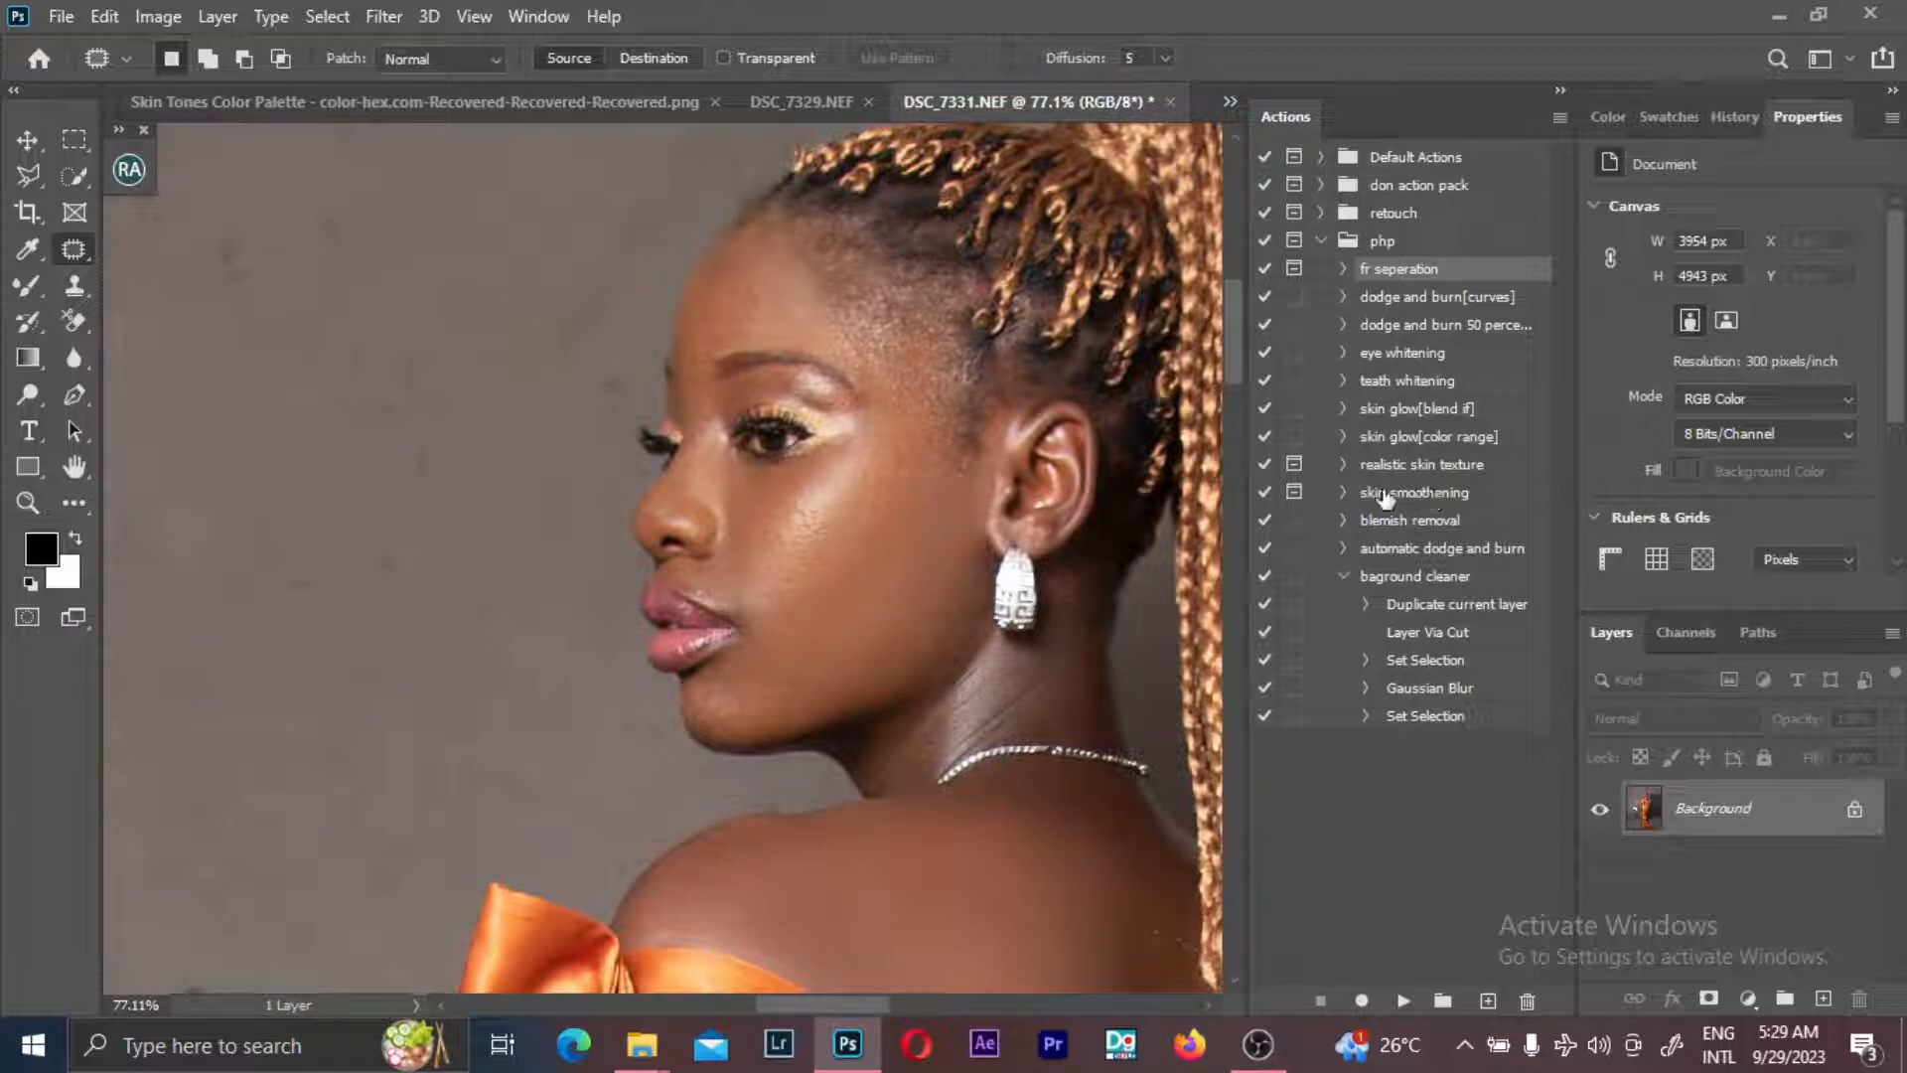
- Run the skin smoothening action and set its Gaussian Blur radius to 7 pixels
click(1409, 494)
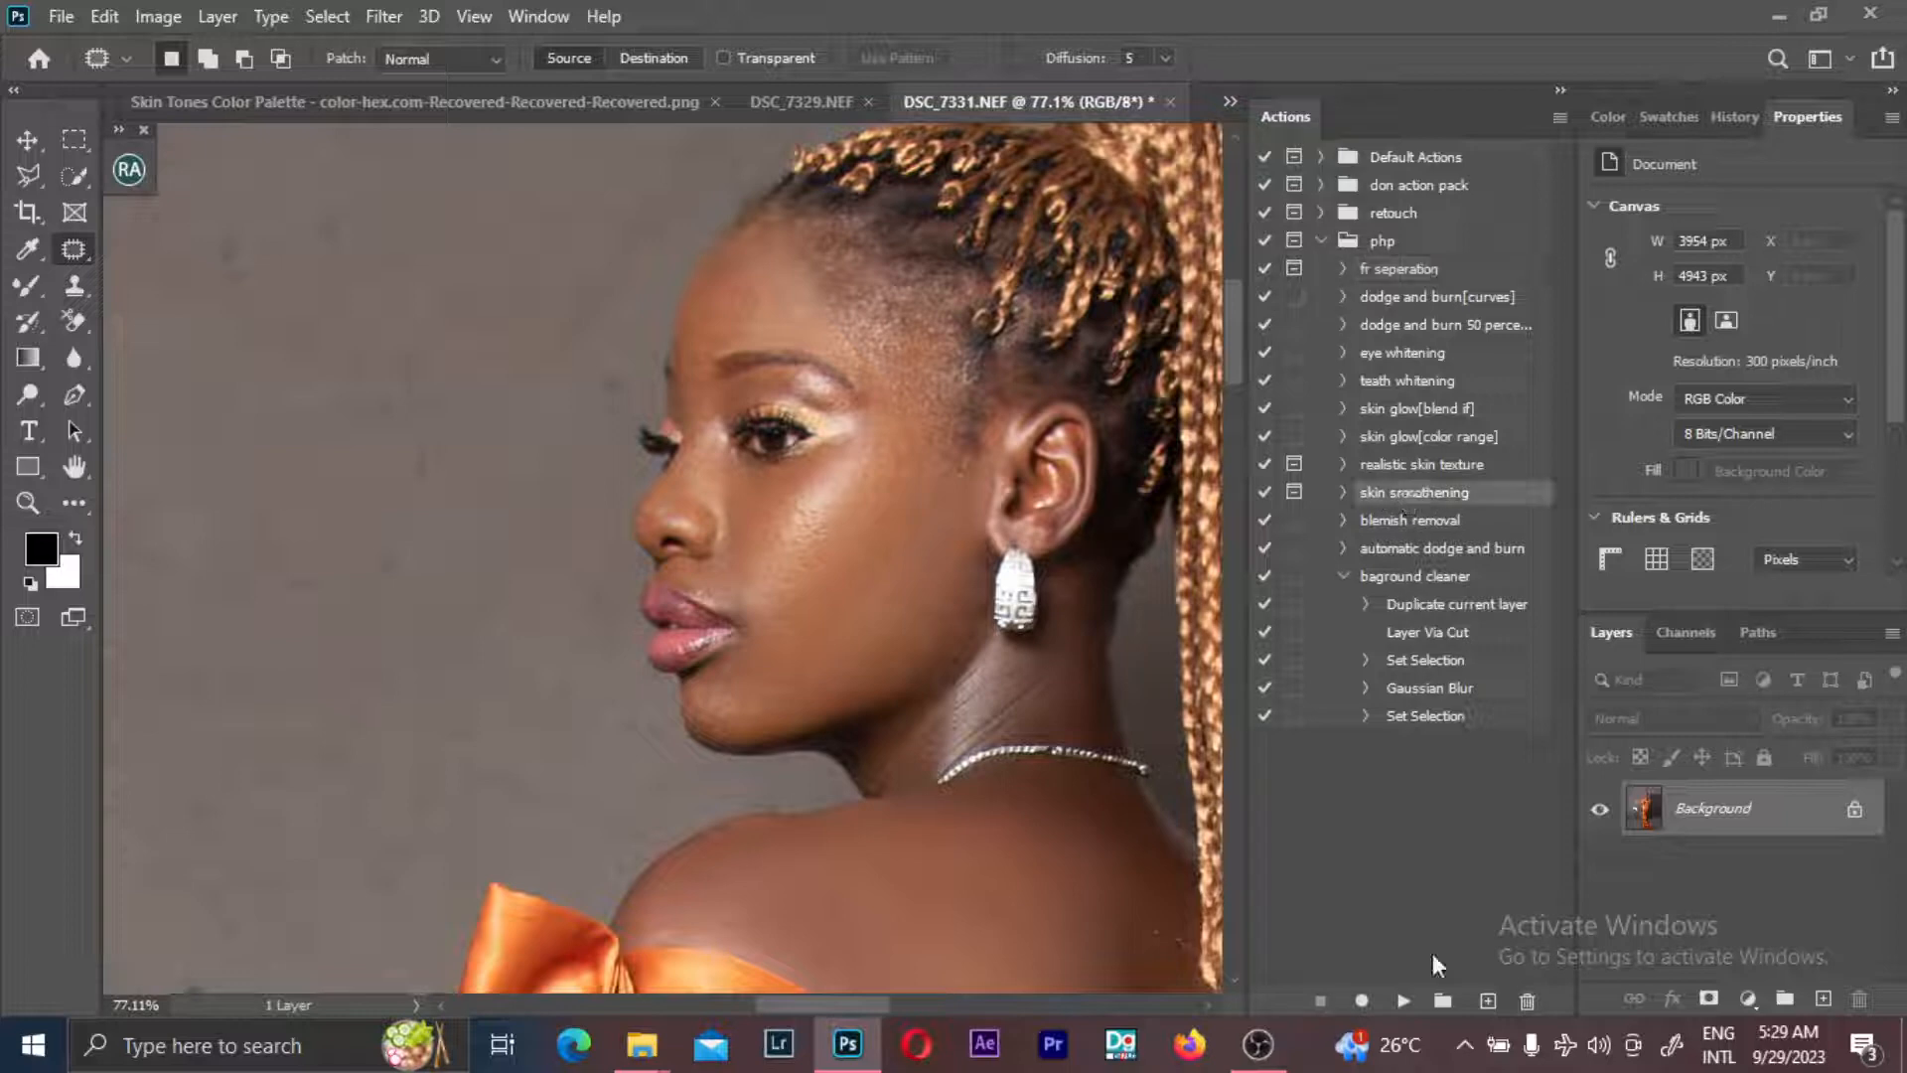
click(1404, 1000)
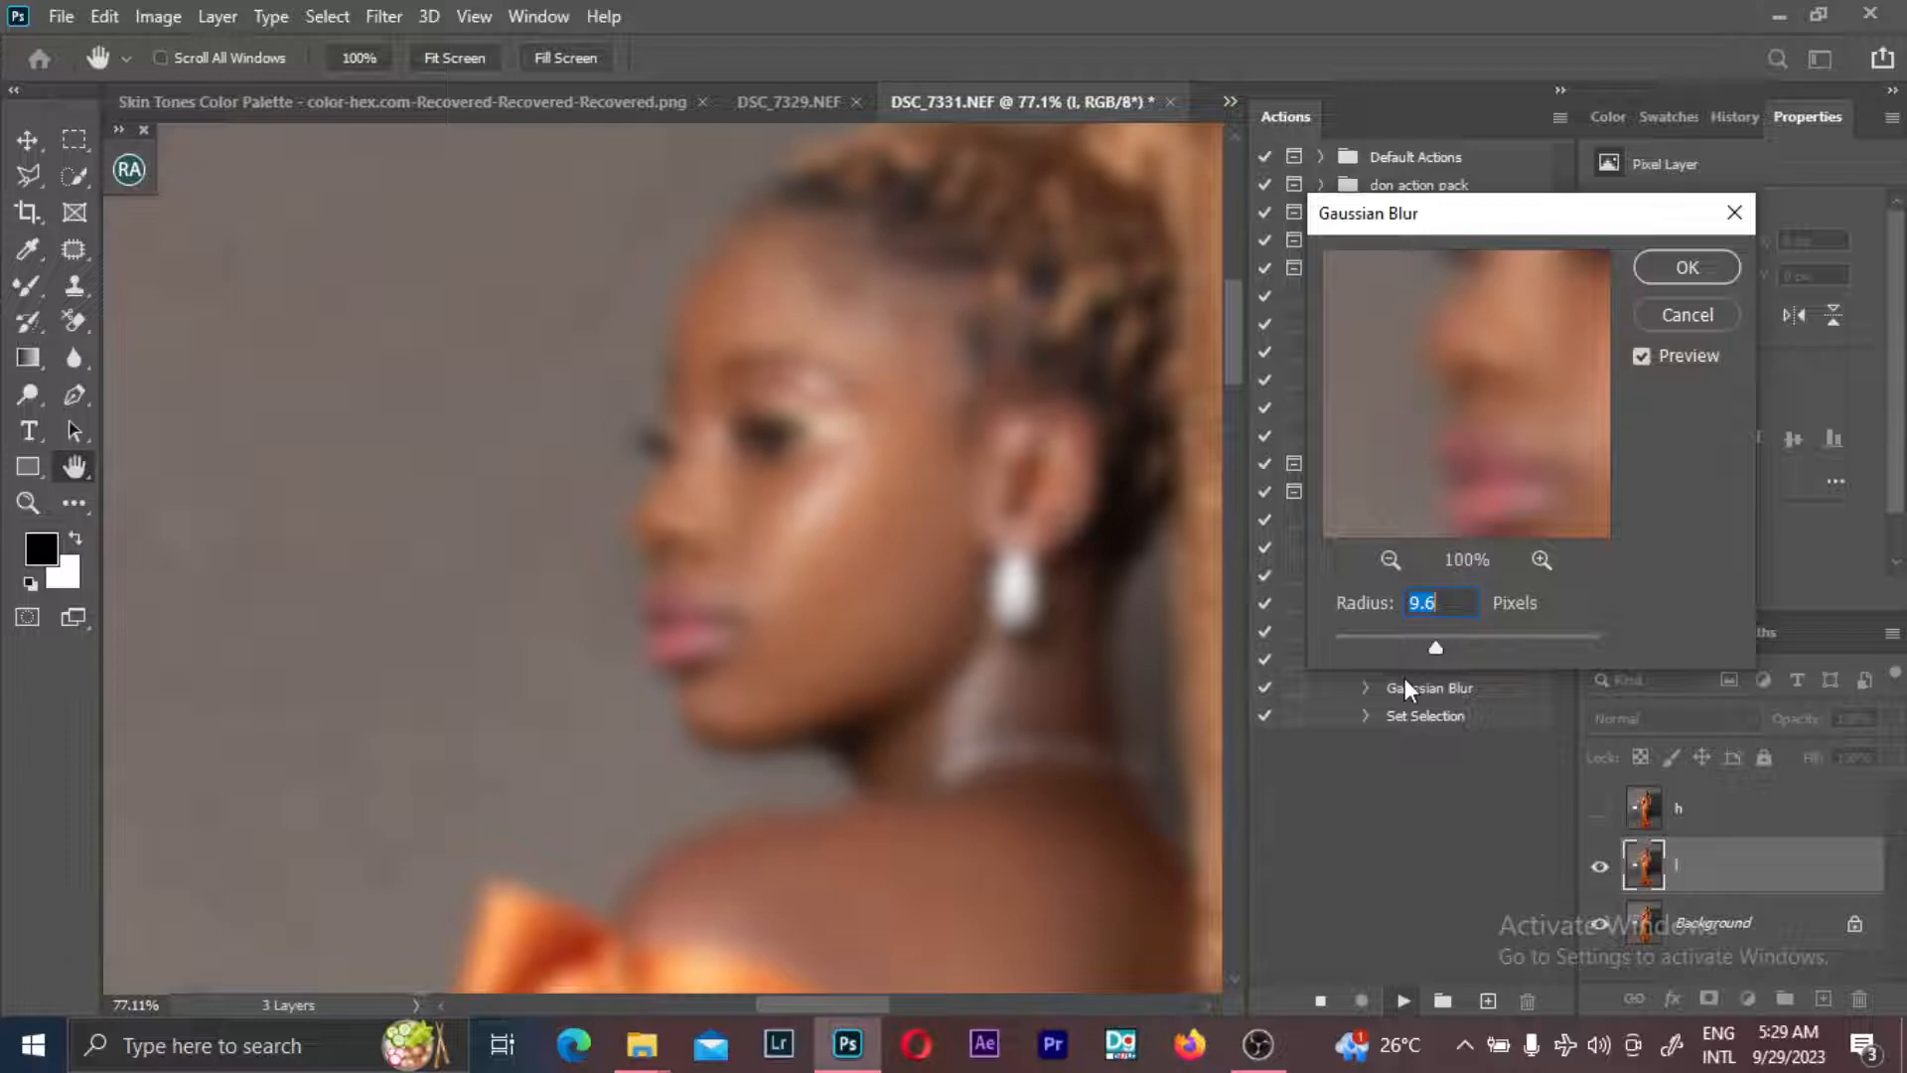
text(7)
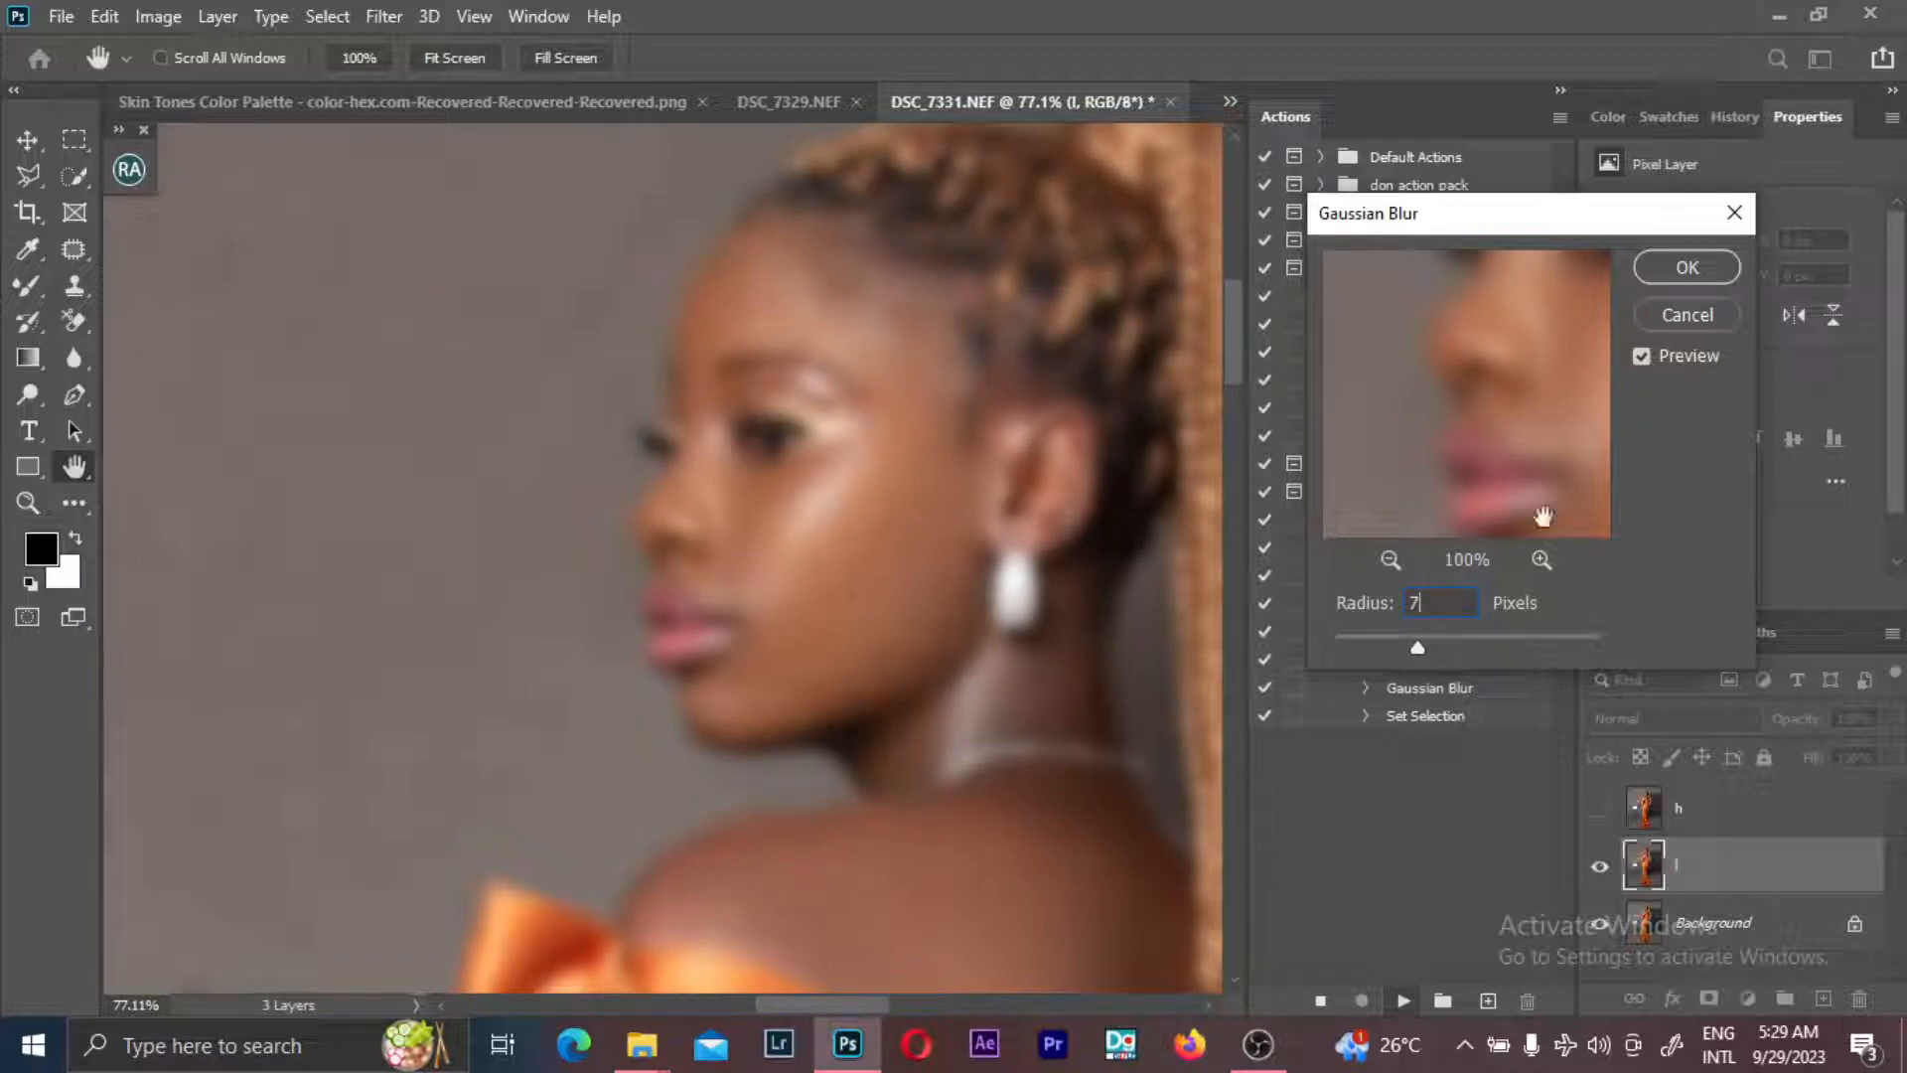
click(1688, 267)
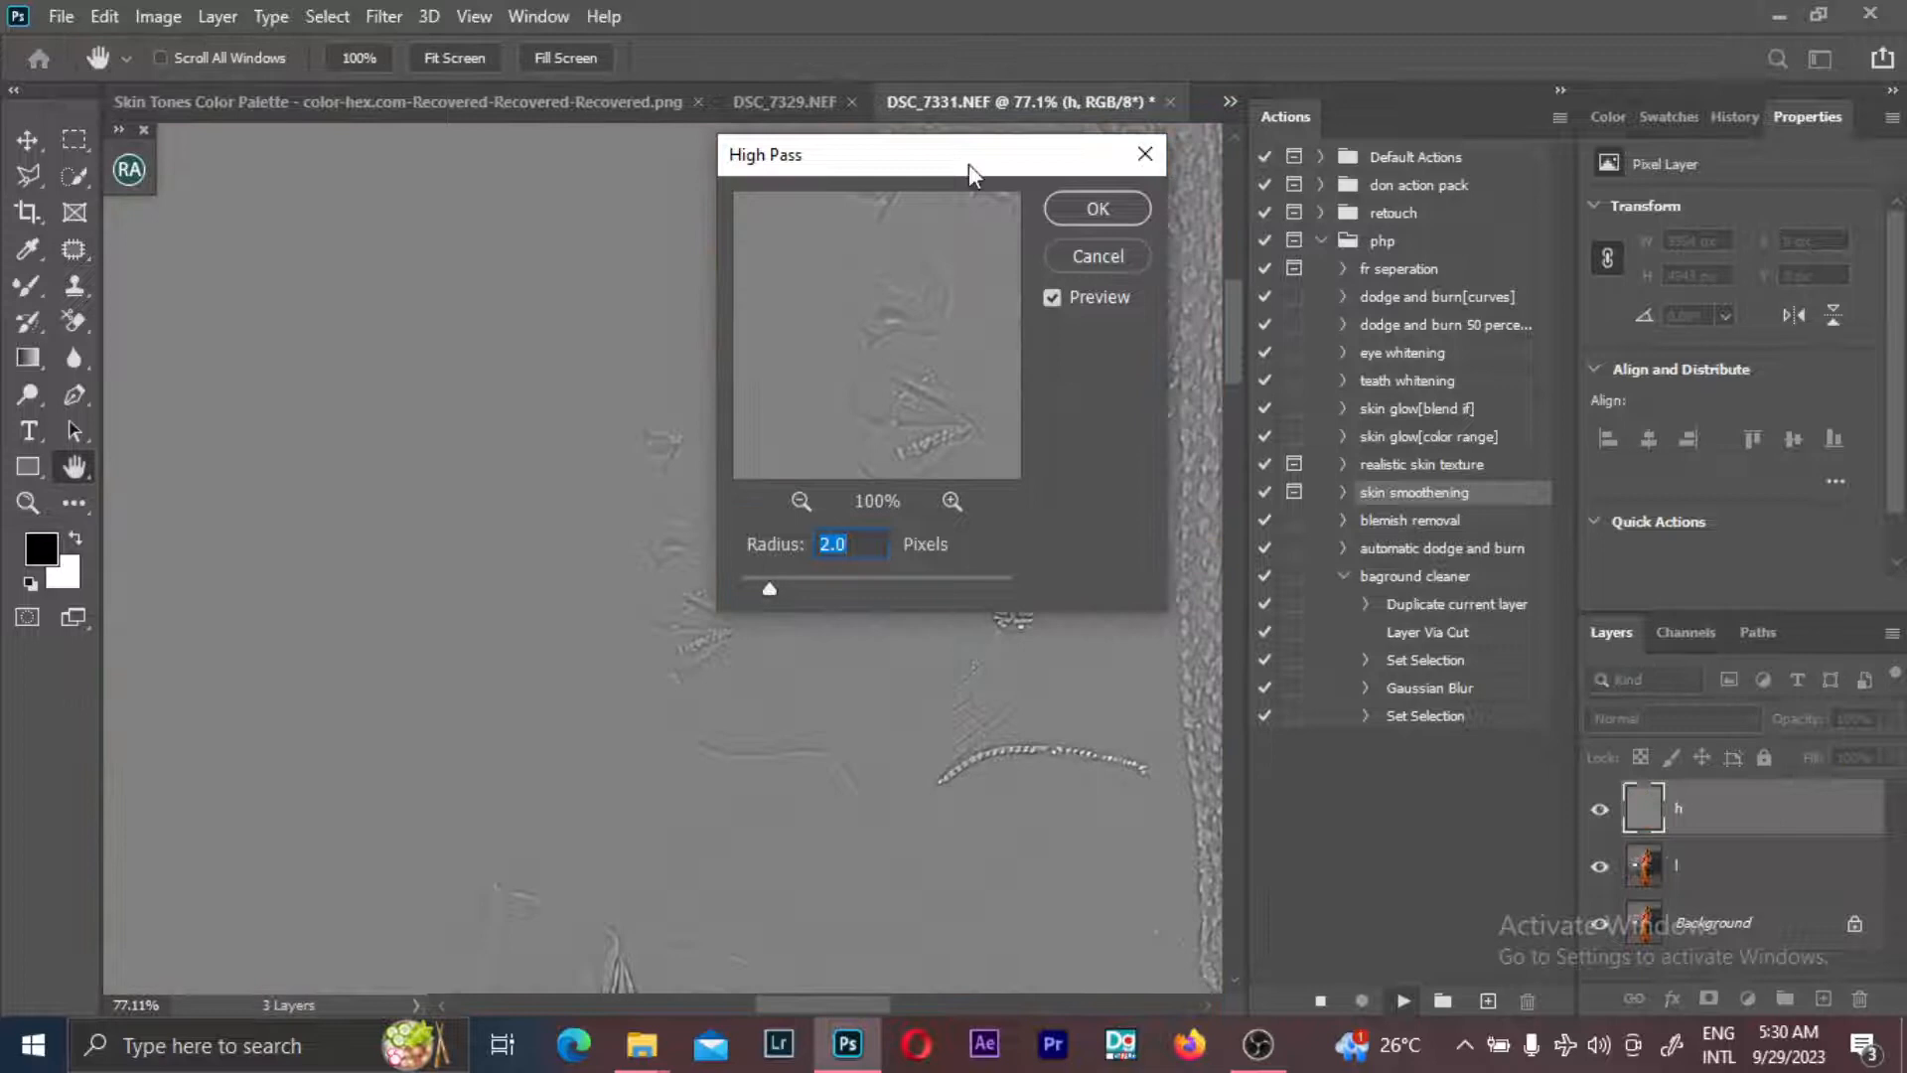
- Set the action's High Pass radius to 1 pixel and accept Dust & Scratches at radius 3, threshold 14
drag(971, 176, 491, 196)
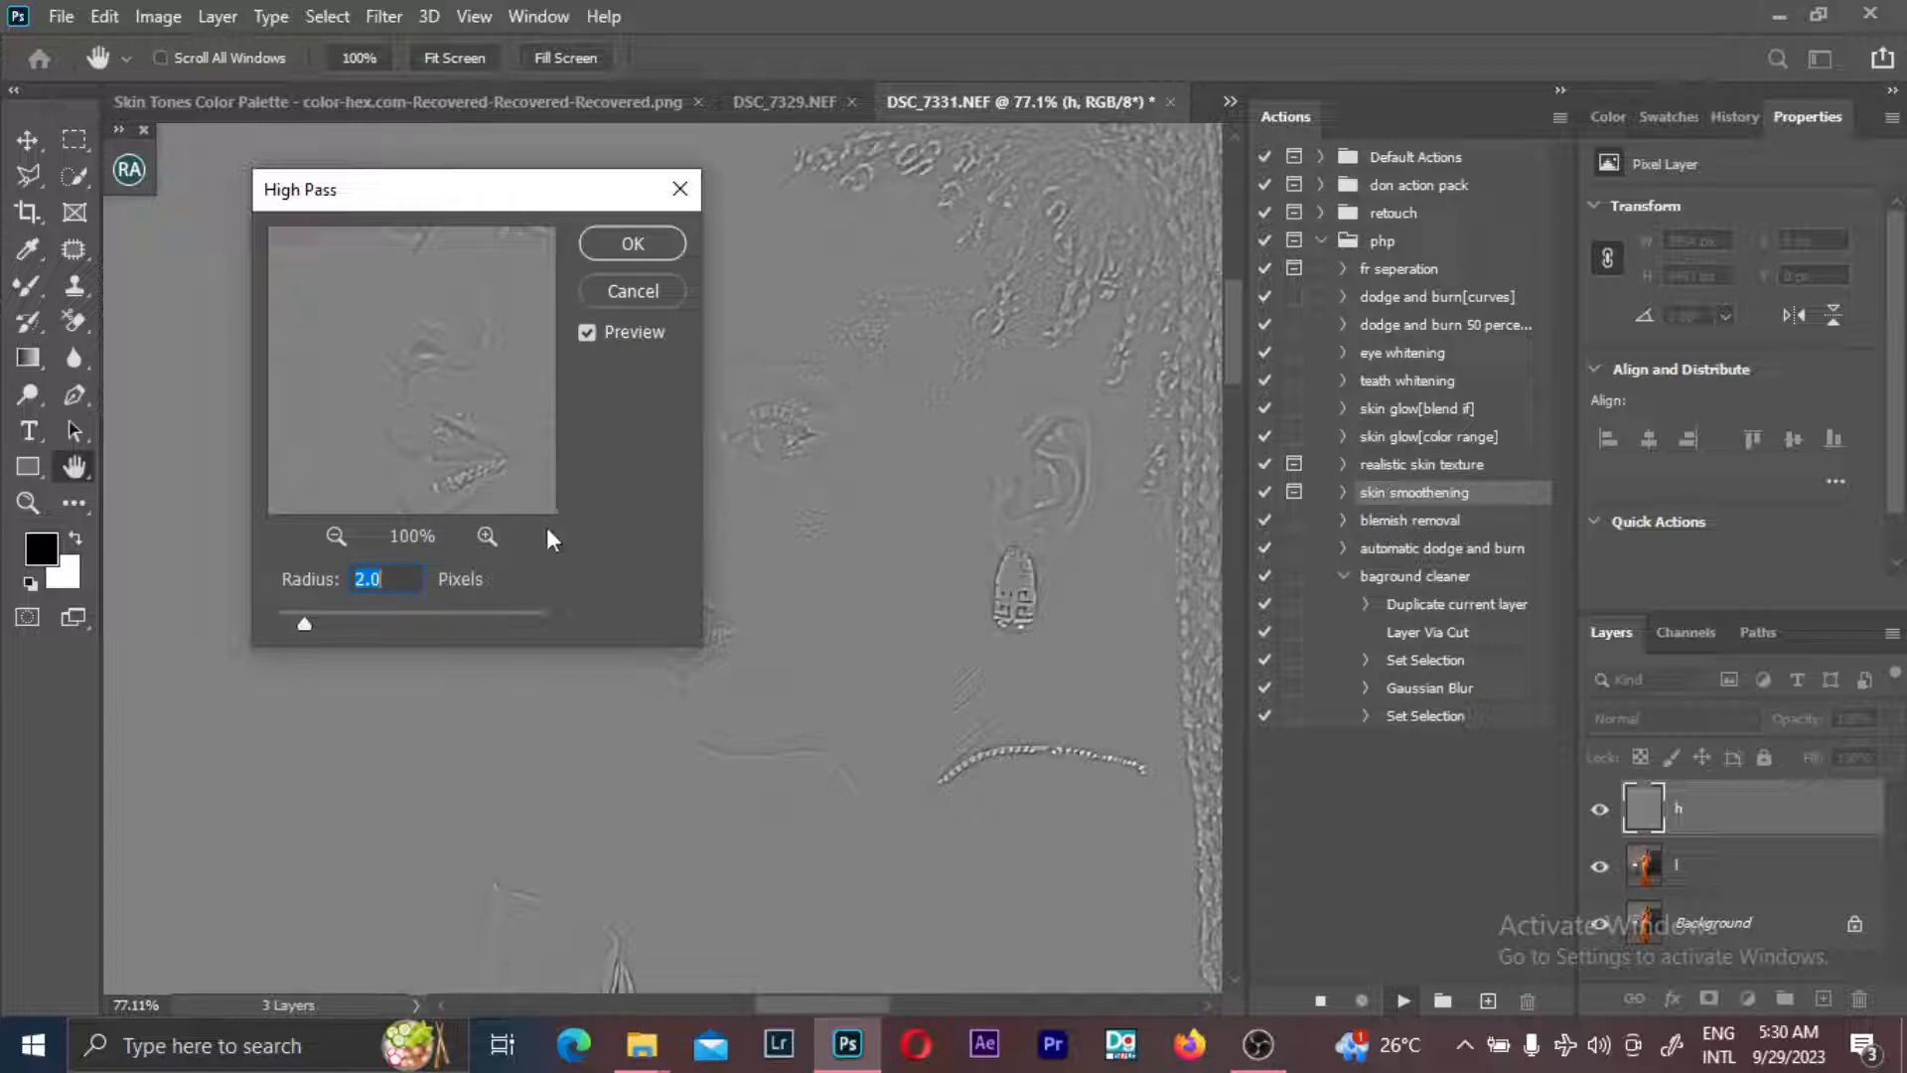
text(1)
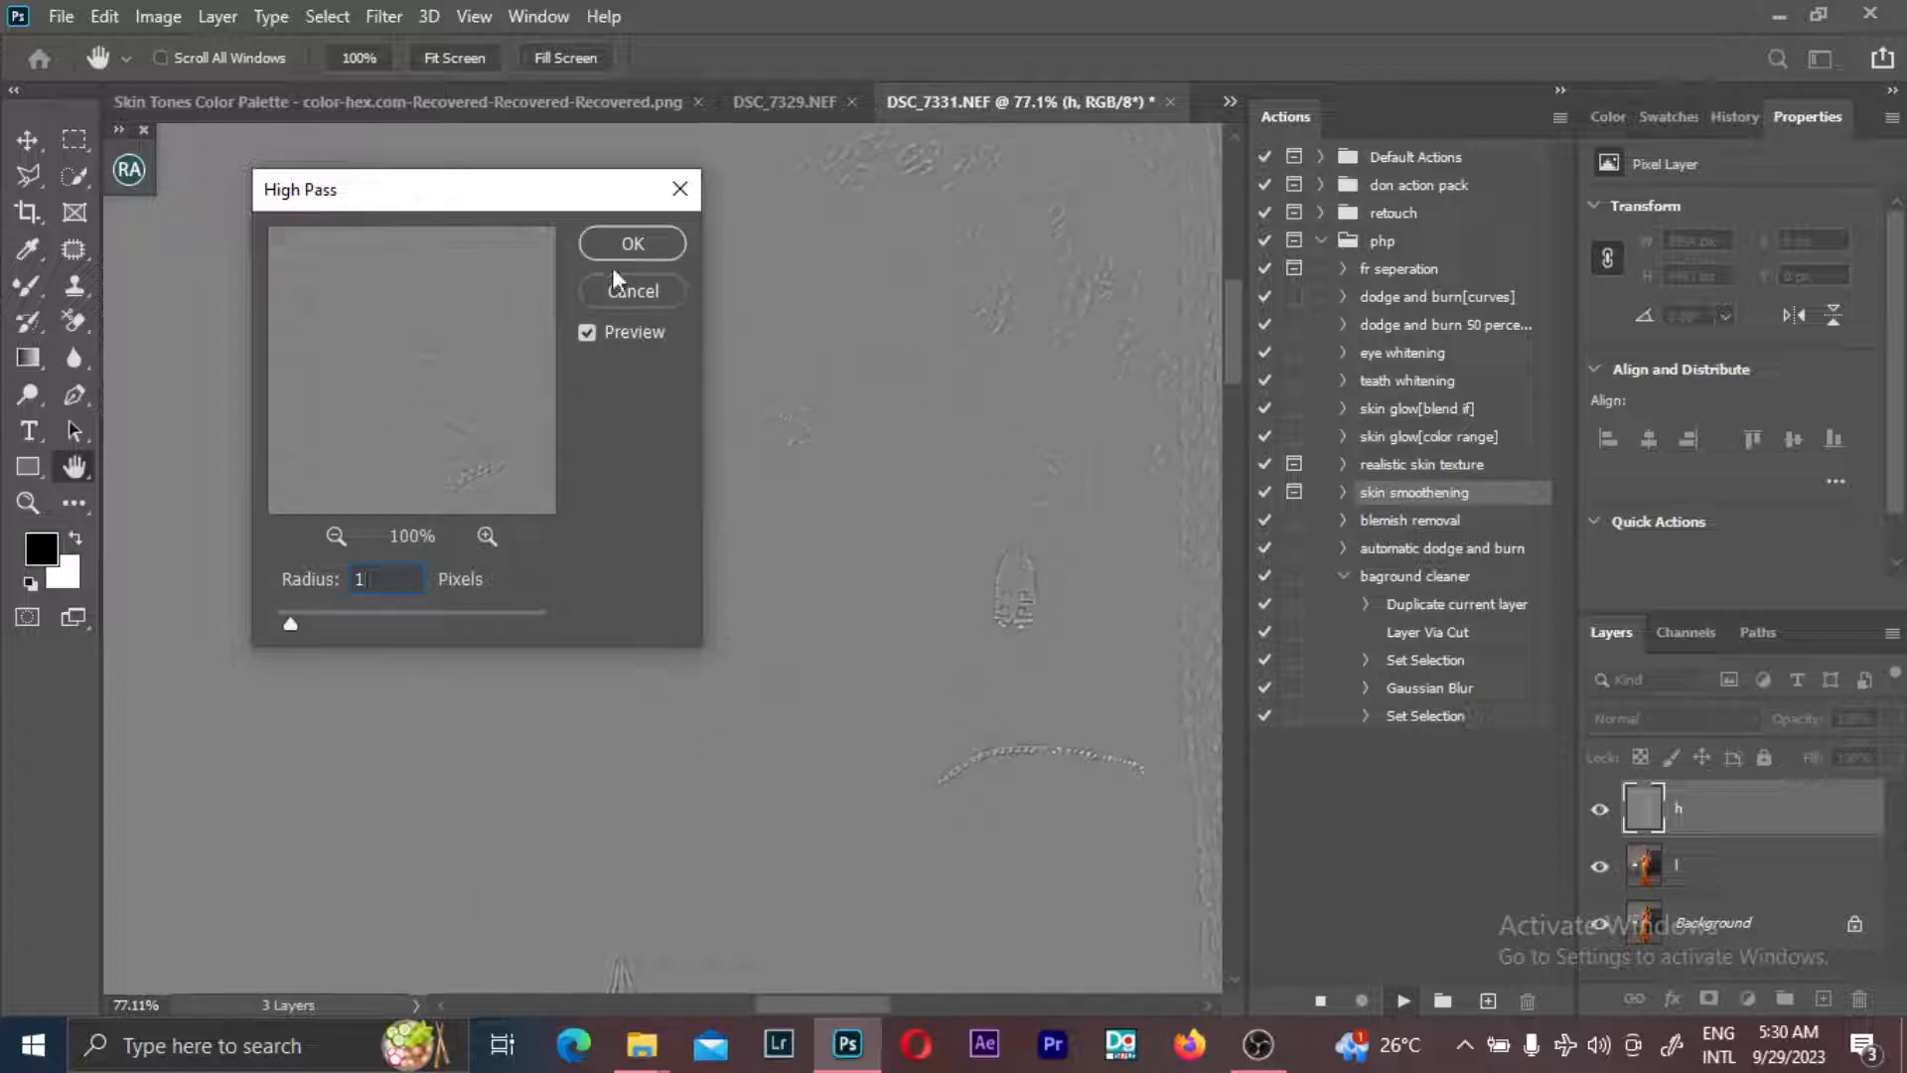
click(613, 251)
key(j)
key(shift+alt+j)
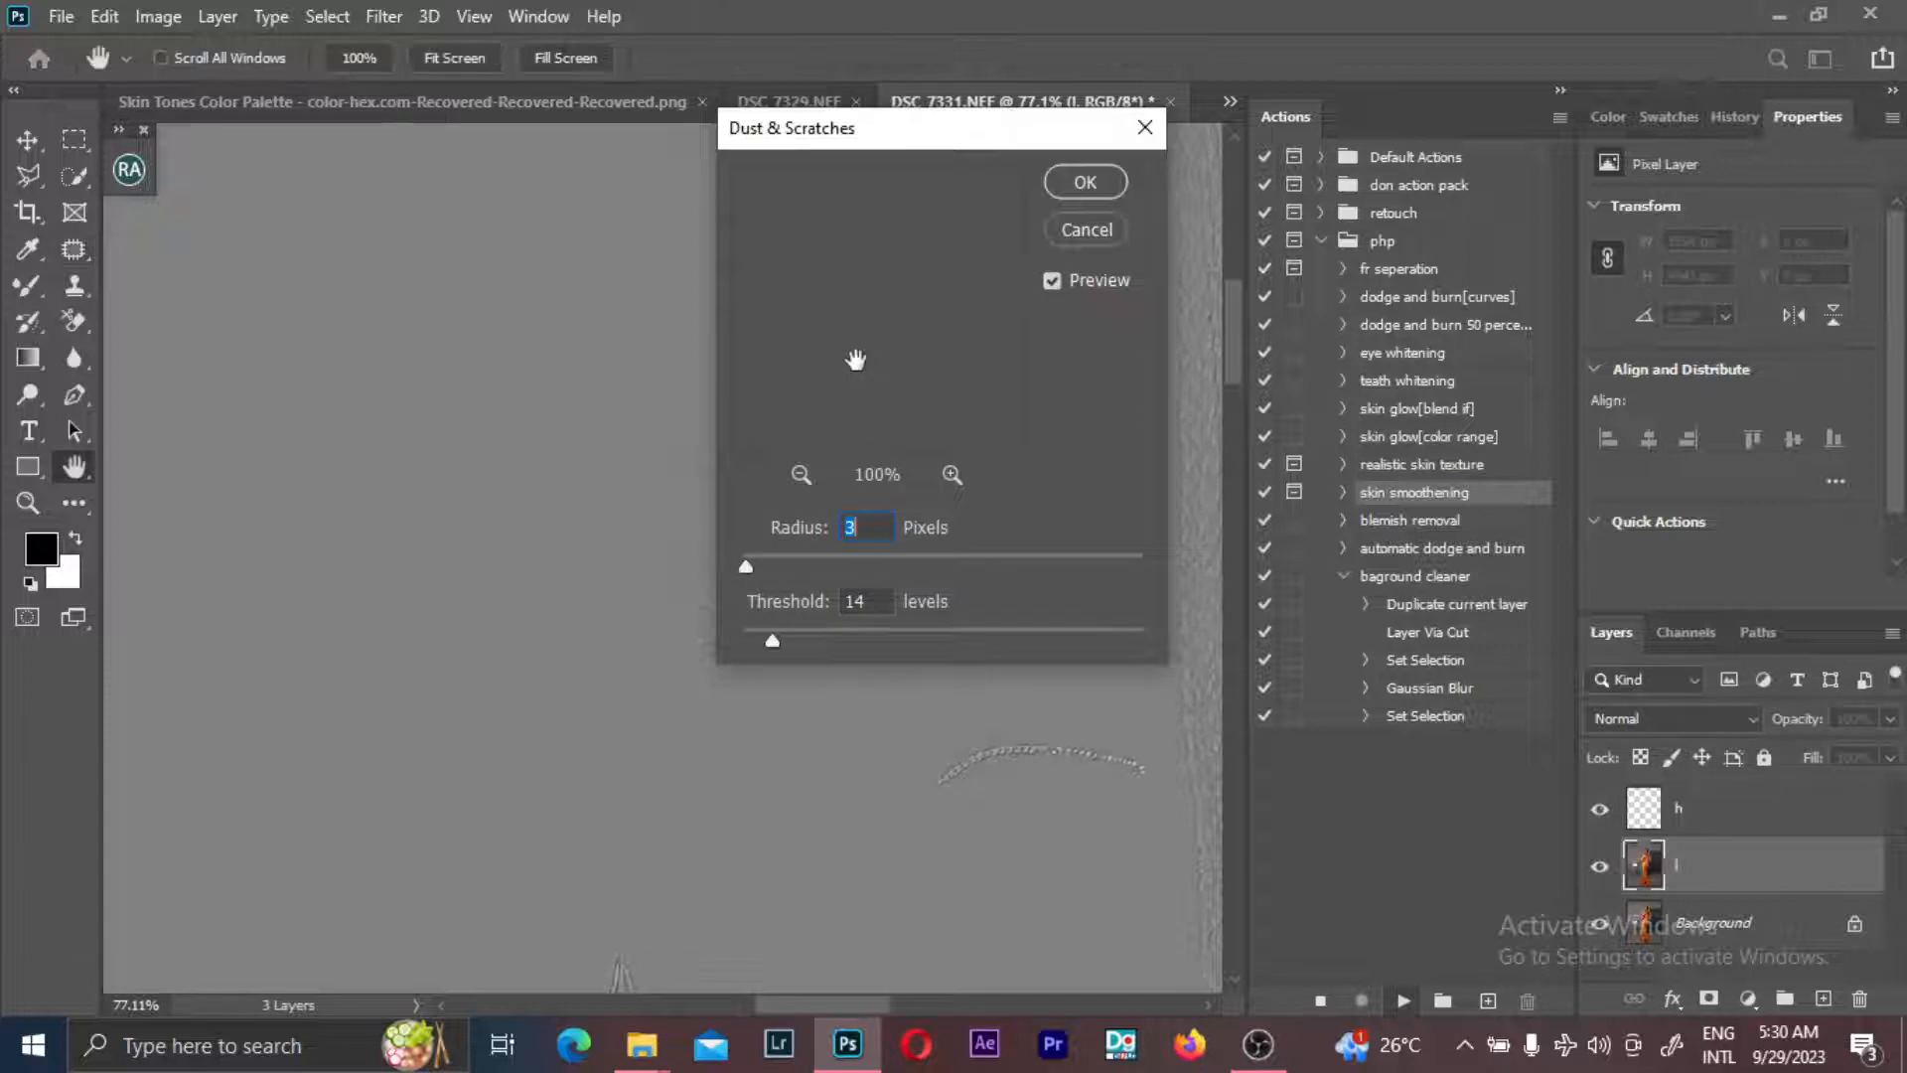
click(1077, 188)
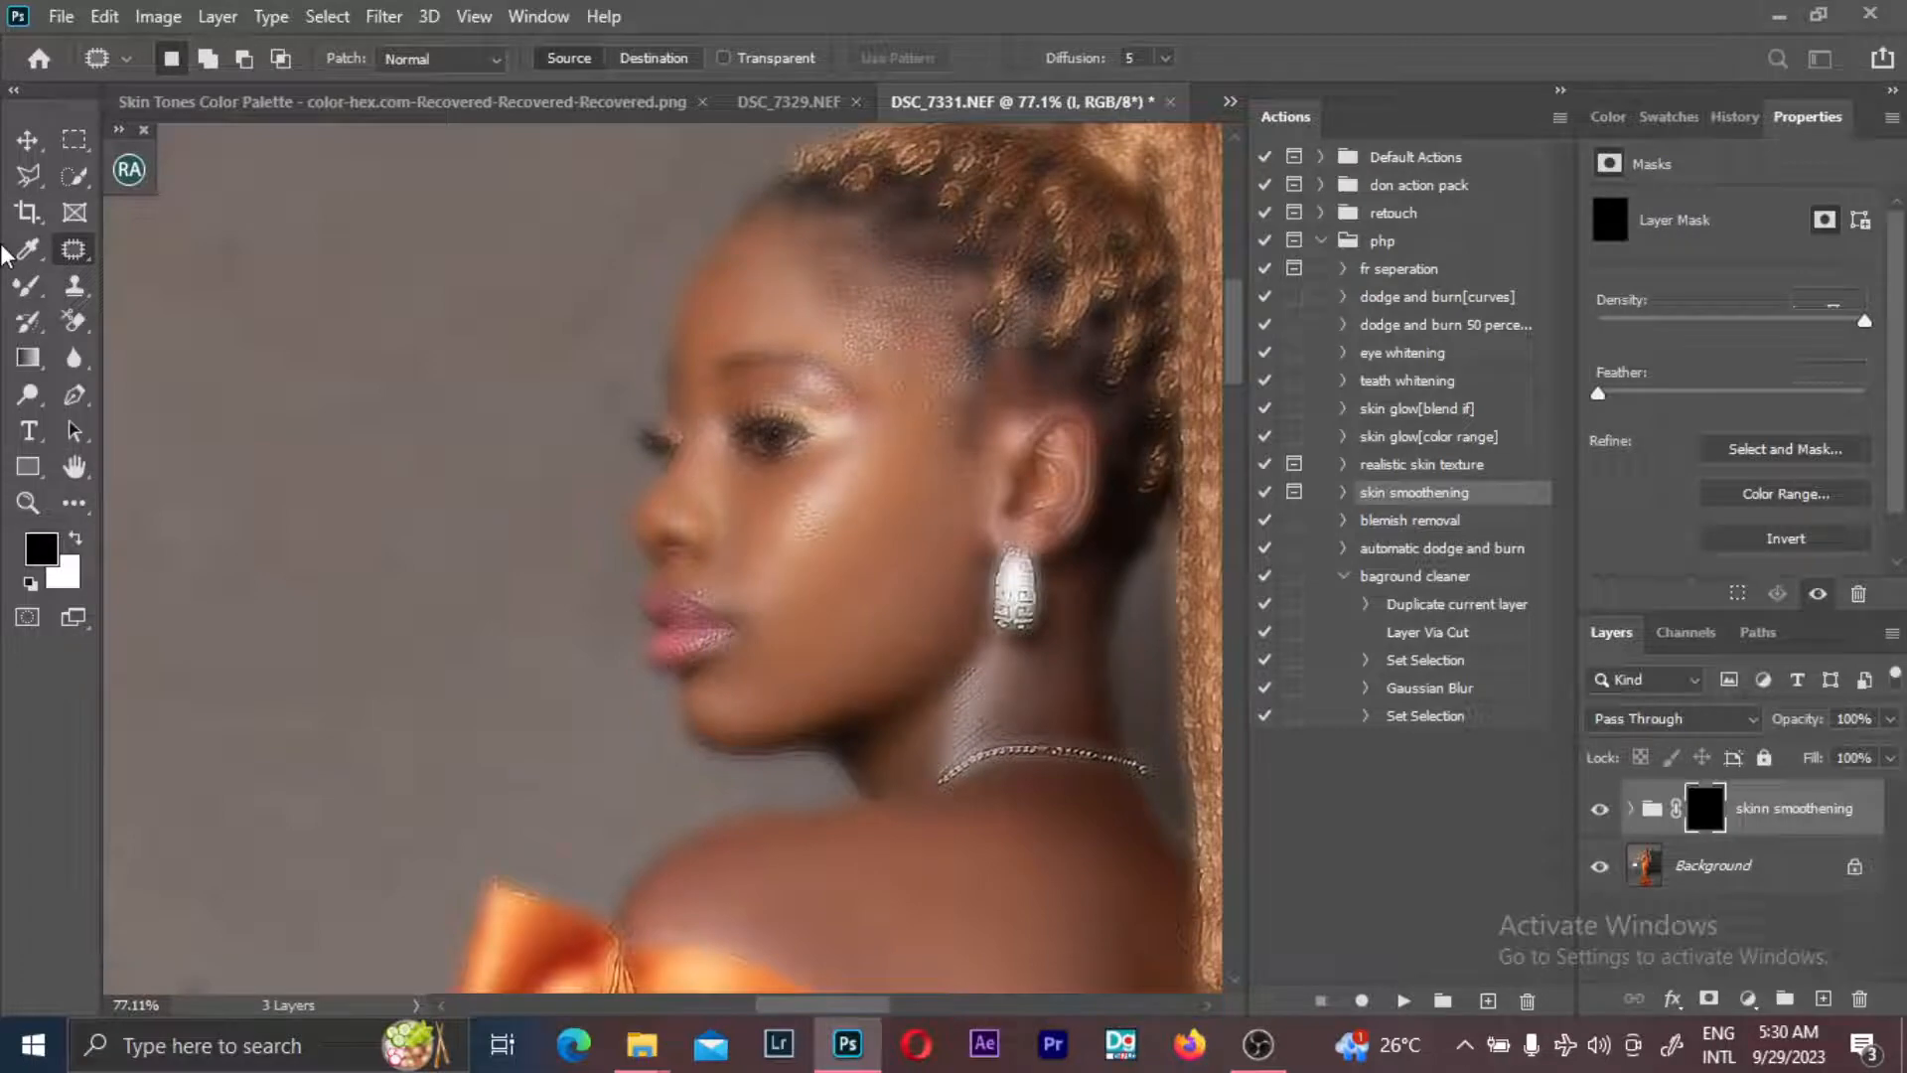
- Paint white on the skinn smoothening group's mask over the cheek and under-eye skin with the Brush at about 35 to 45 px
click(26, 286)
key(x)
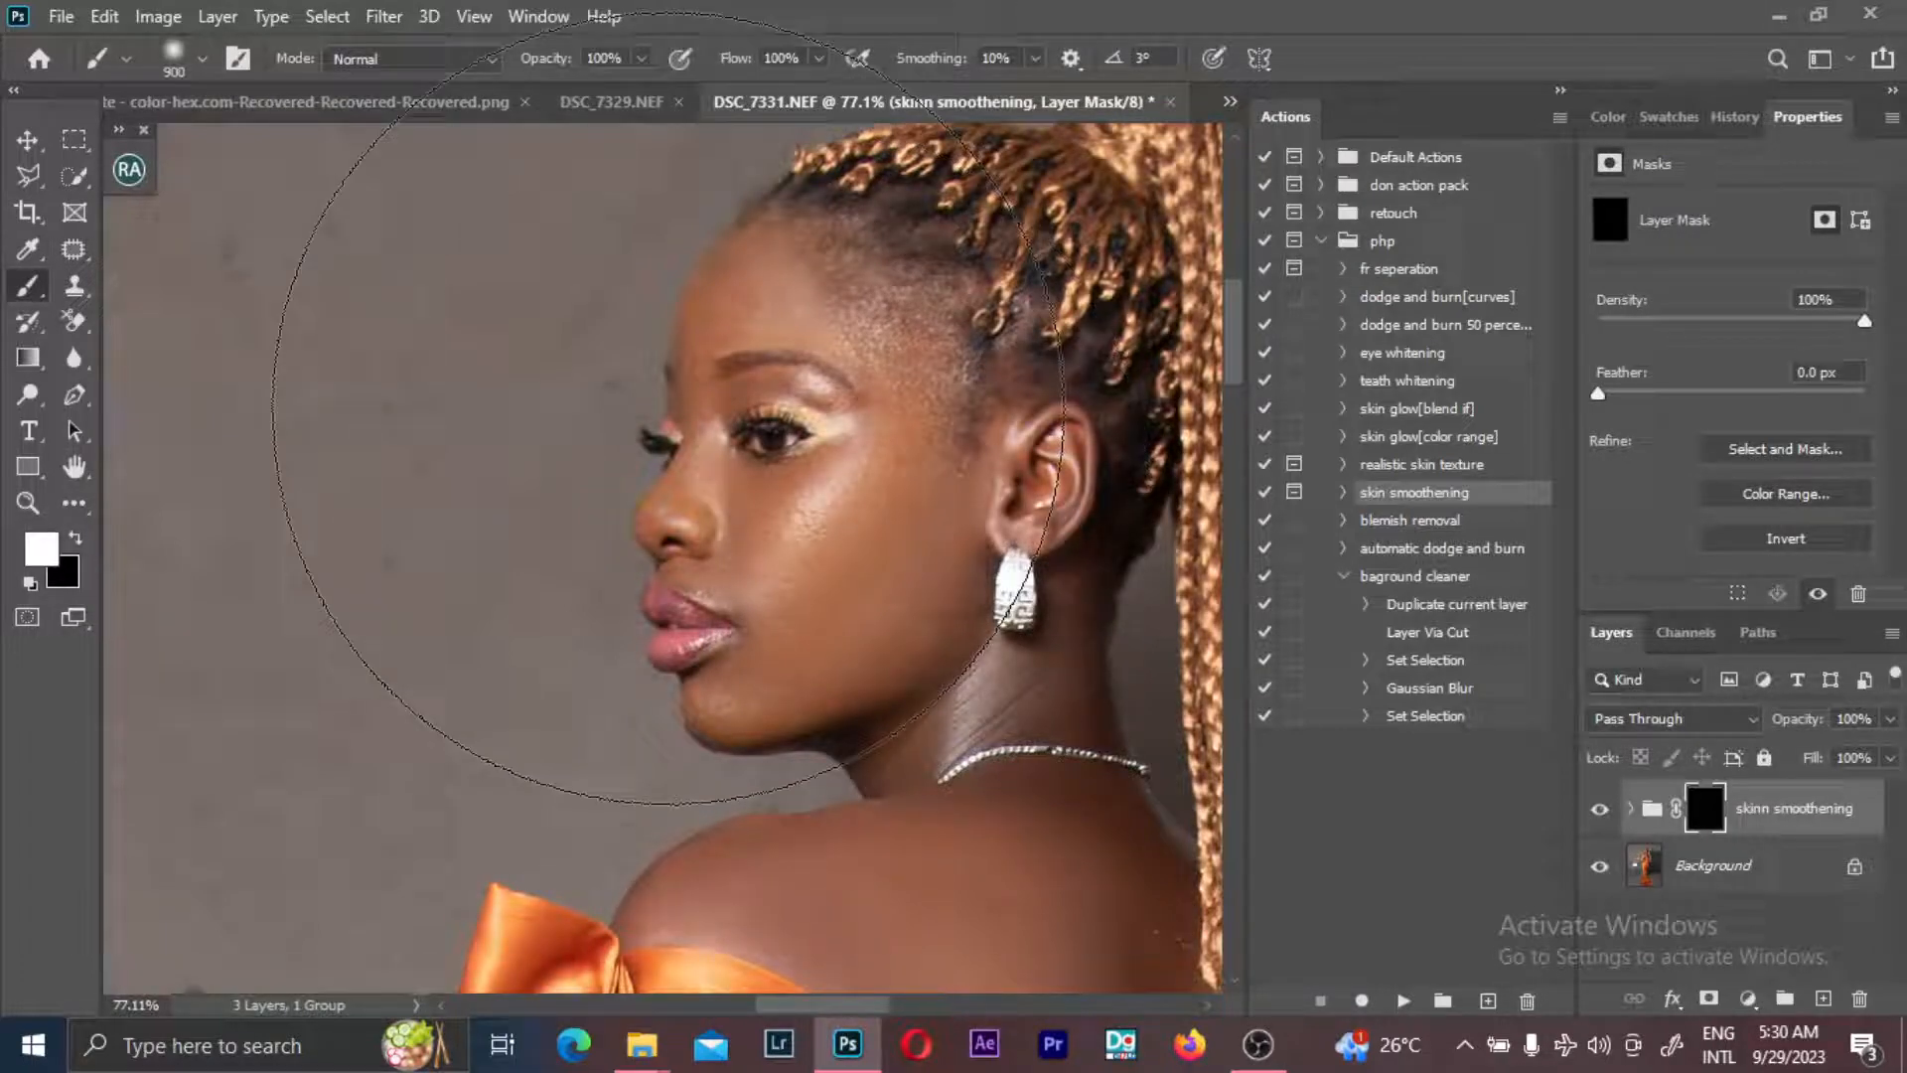
key(bracketleft)
key(bracketleft)
key(bracketleft)
key(bracketleft)
key(bracketleft)
key(bracketleft)
key(bracketleft)
key(bracketleft)
key(bracketleft)
key(bracketleft)
key(bracketleft)
key(bracketleft)
key(bracketleft)
key(bracketleft)
key(bracketleft)
key(bracketleft)
key(bracketleft)
key(bracketleft)
scroll(725, 325, up, 3)
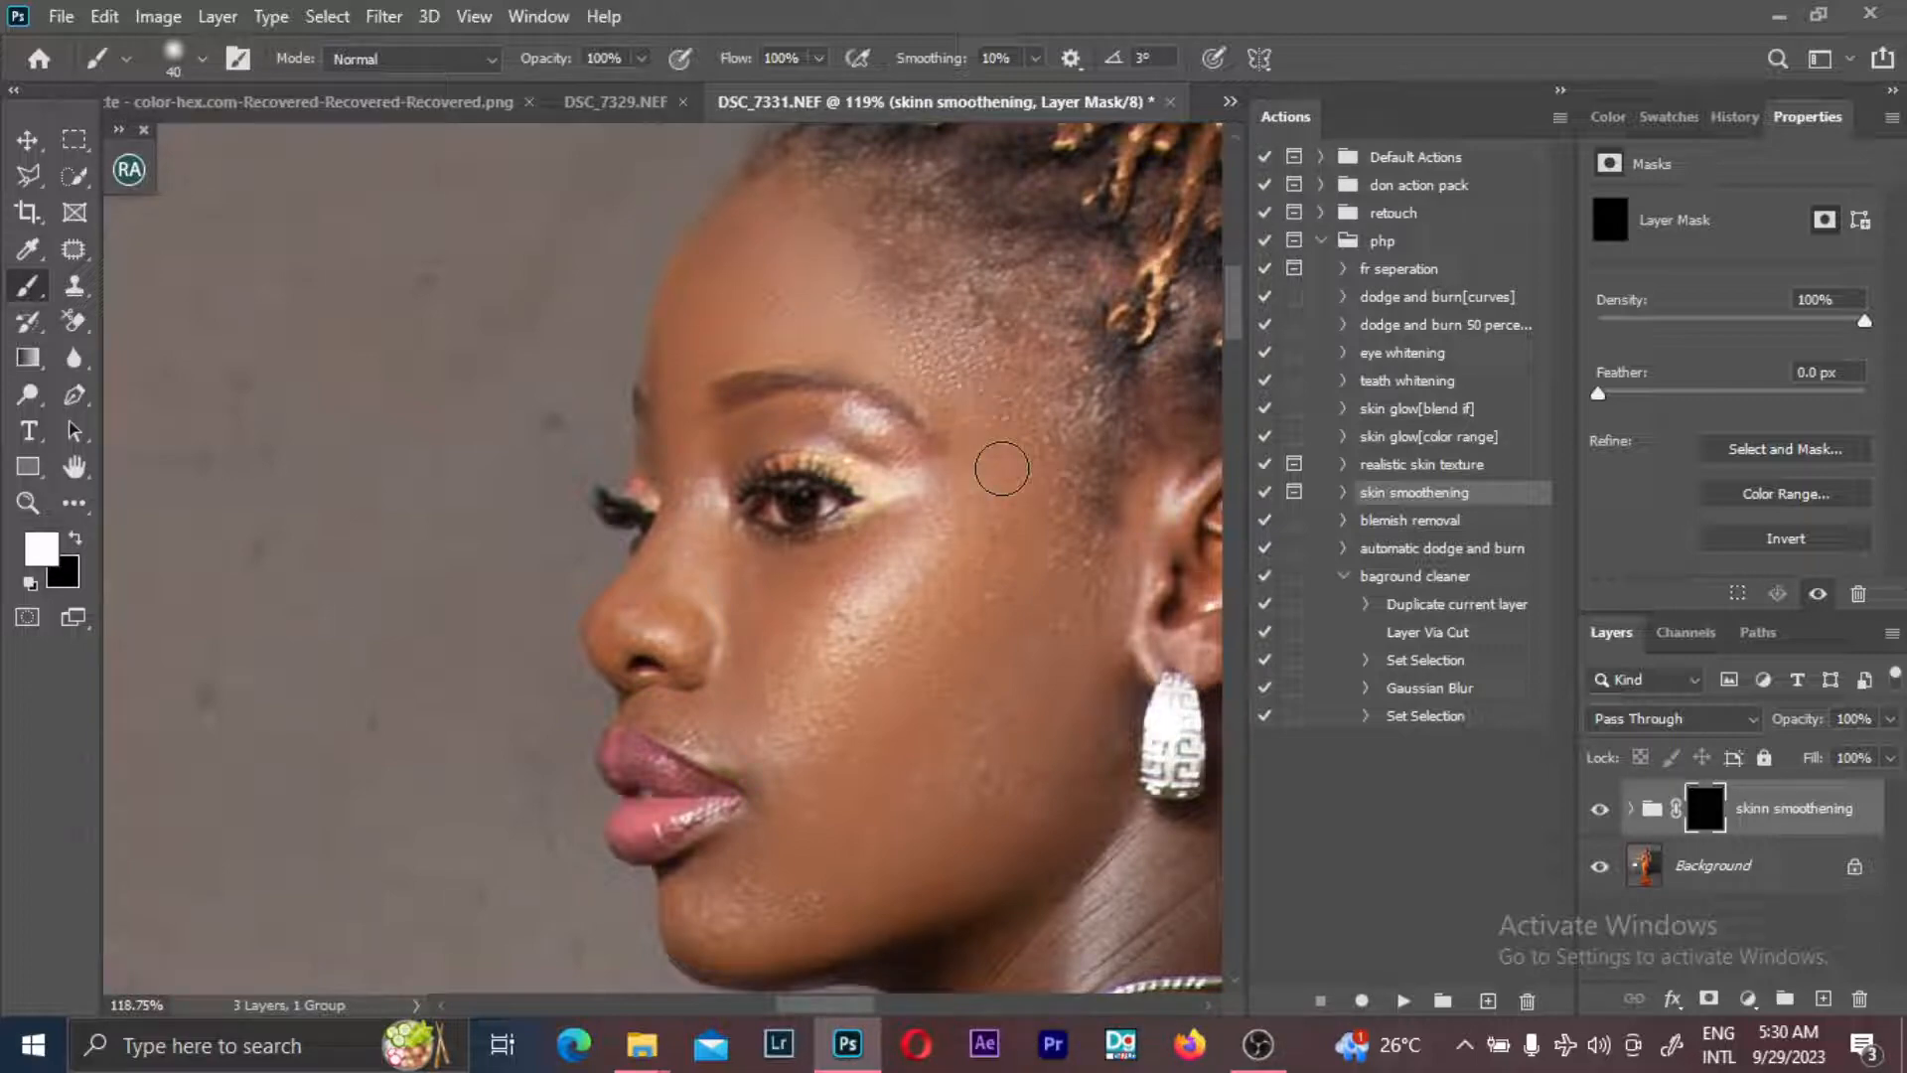
key(bracketleft)
key(bracketright)
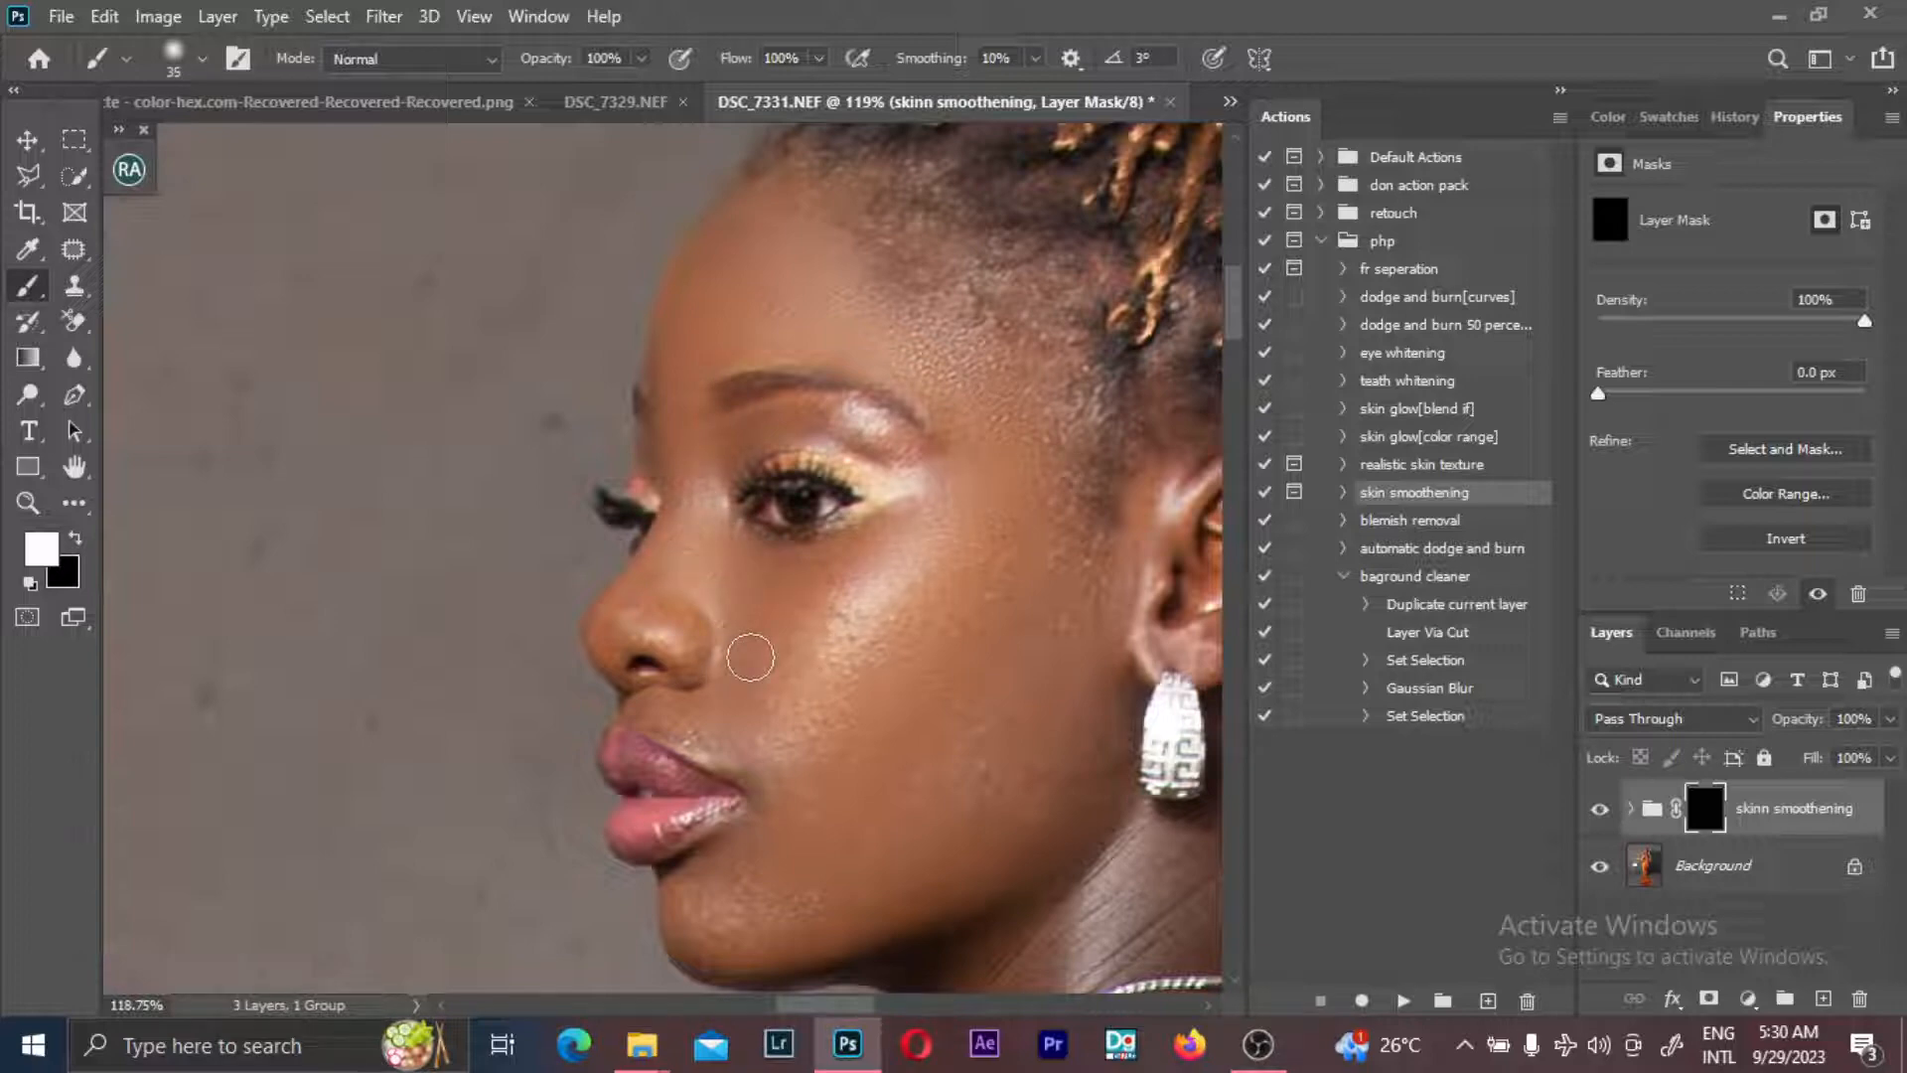
key(bracketright)
key(bracketright)
scroll(951, 652, down, 1)
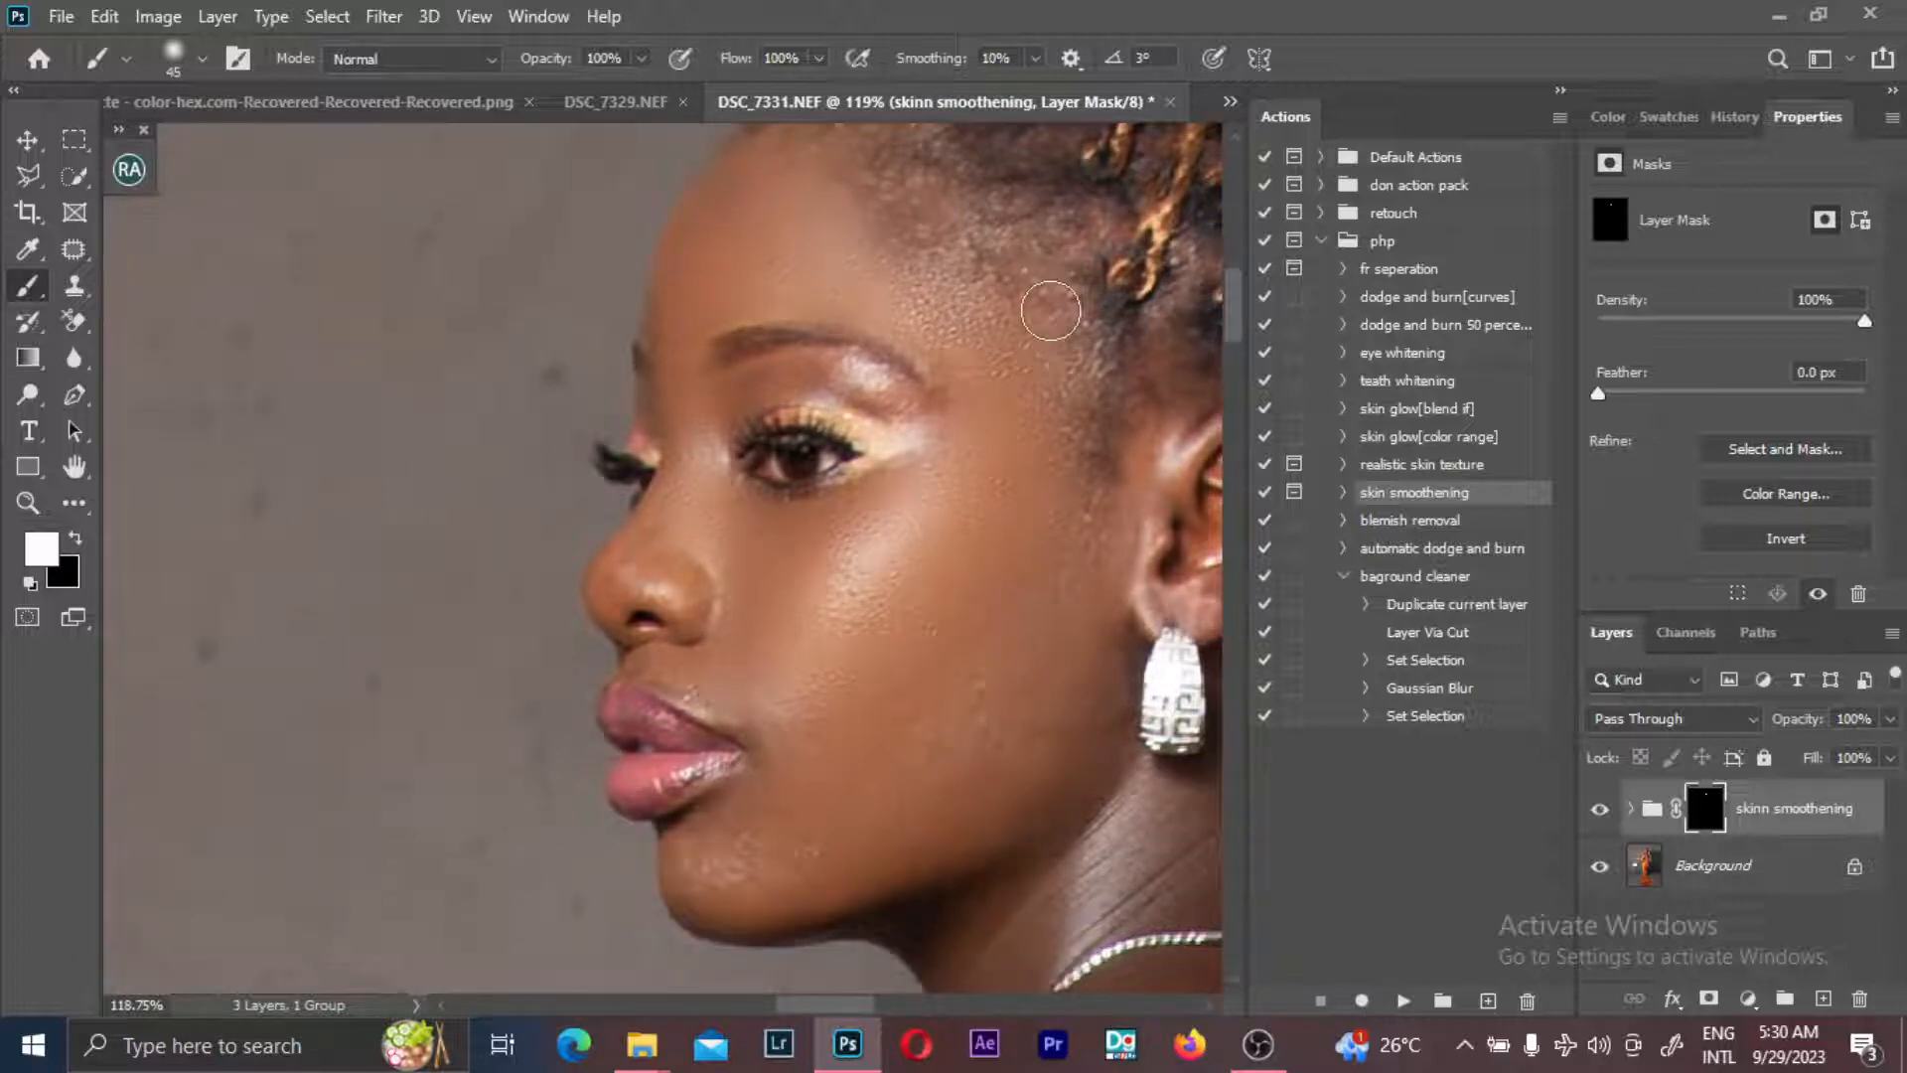
- Reveal the smoothing on the lower cheek, jaw and chin by painting the mask at about 30 to 45 px
key(bracketleft)
scroll(1016, 489, down, 1)
scroll(971, 596, down, 1)
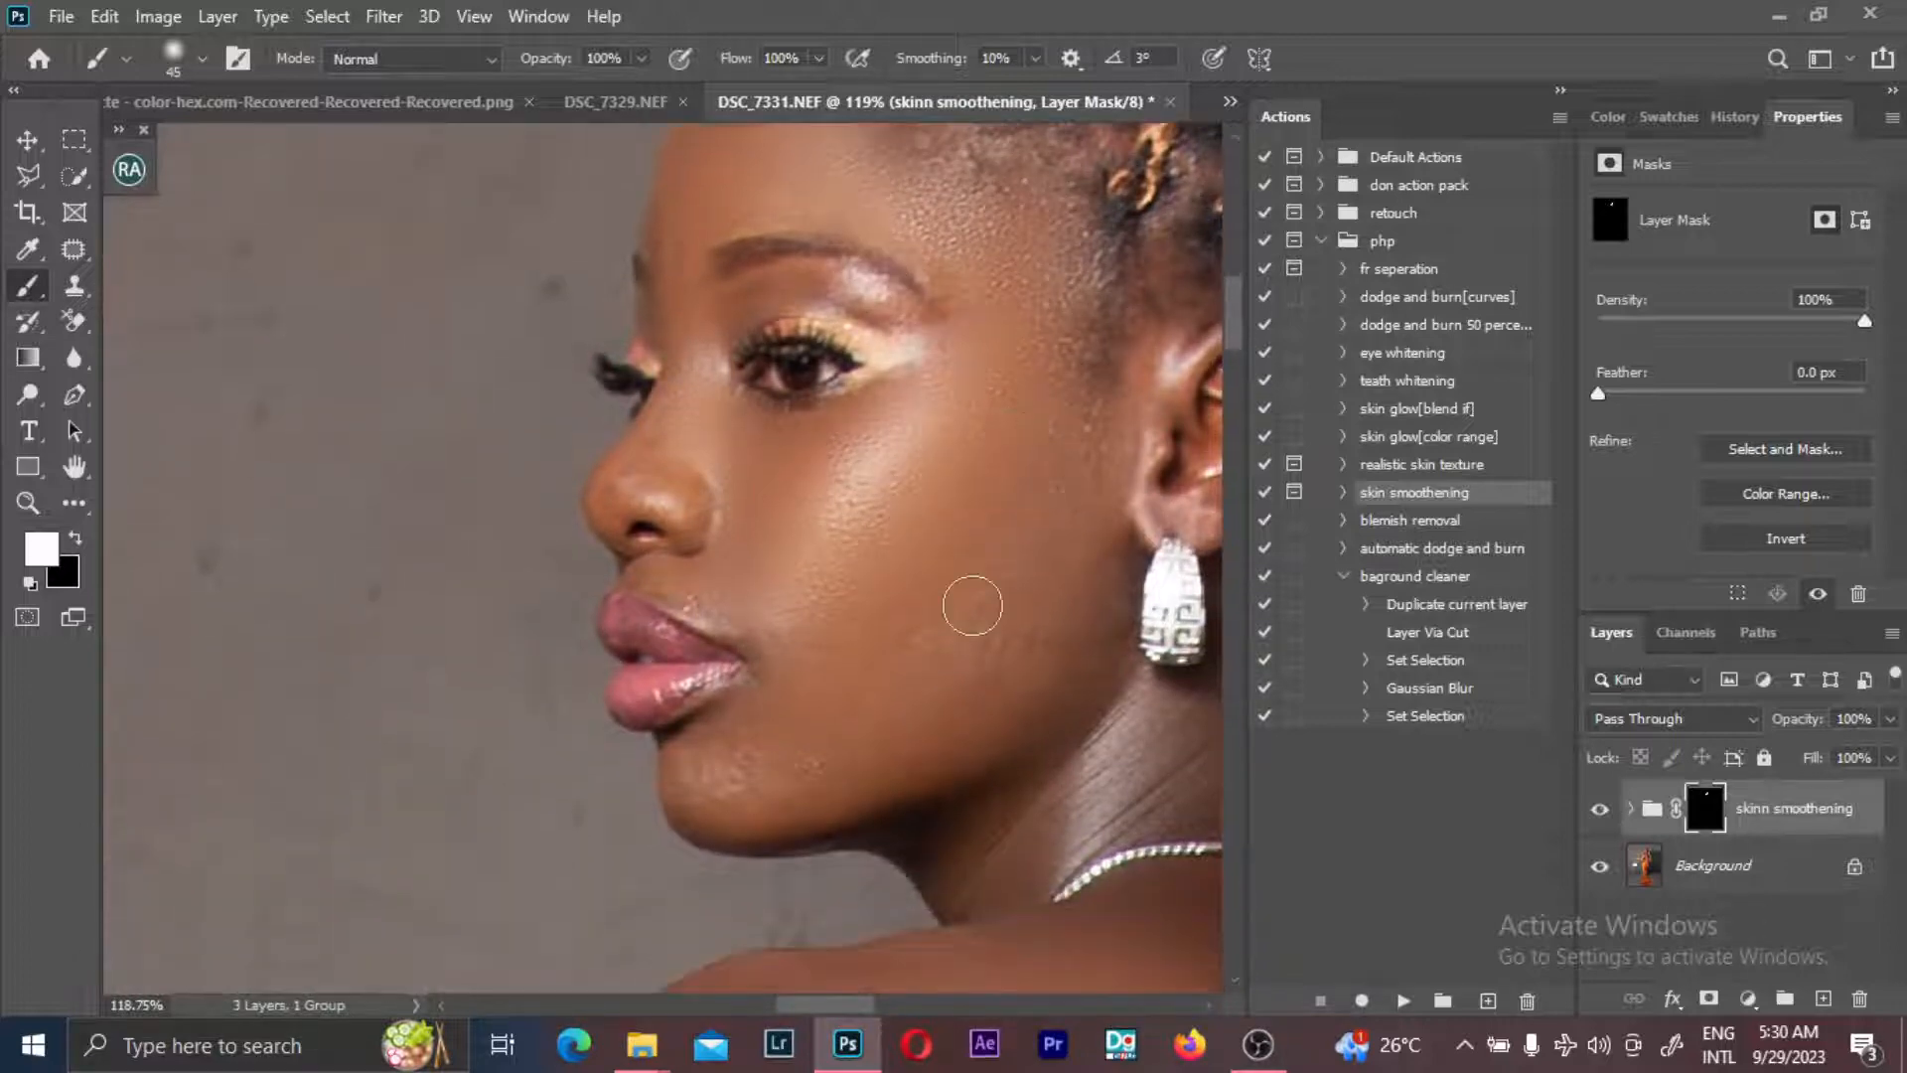
key(bracketleft)
key(bracketleft)
mouse_move(886, 764)
mouse_down()
mouse_move(707, 765)
mouse_move(745, 799)
mouse_up()
key(bracketleft)
scroll(894, 582, up, 1)
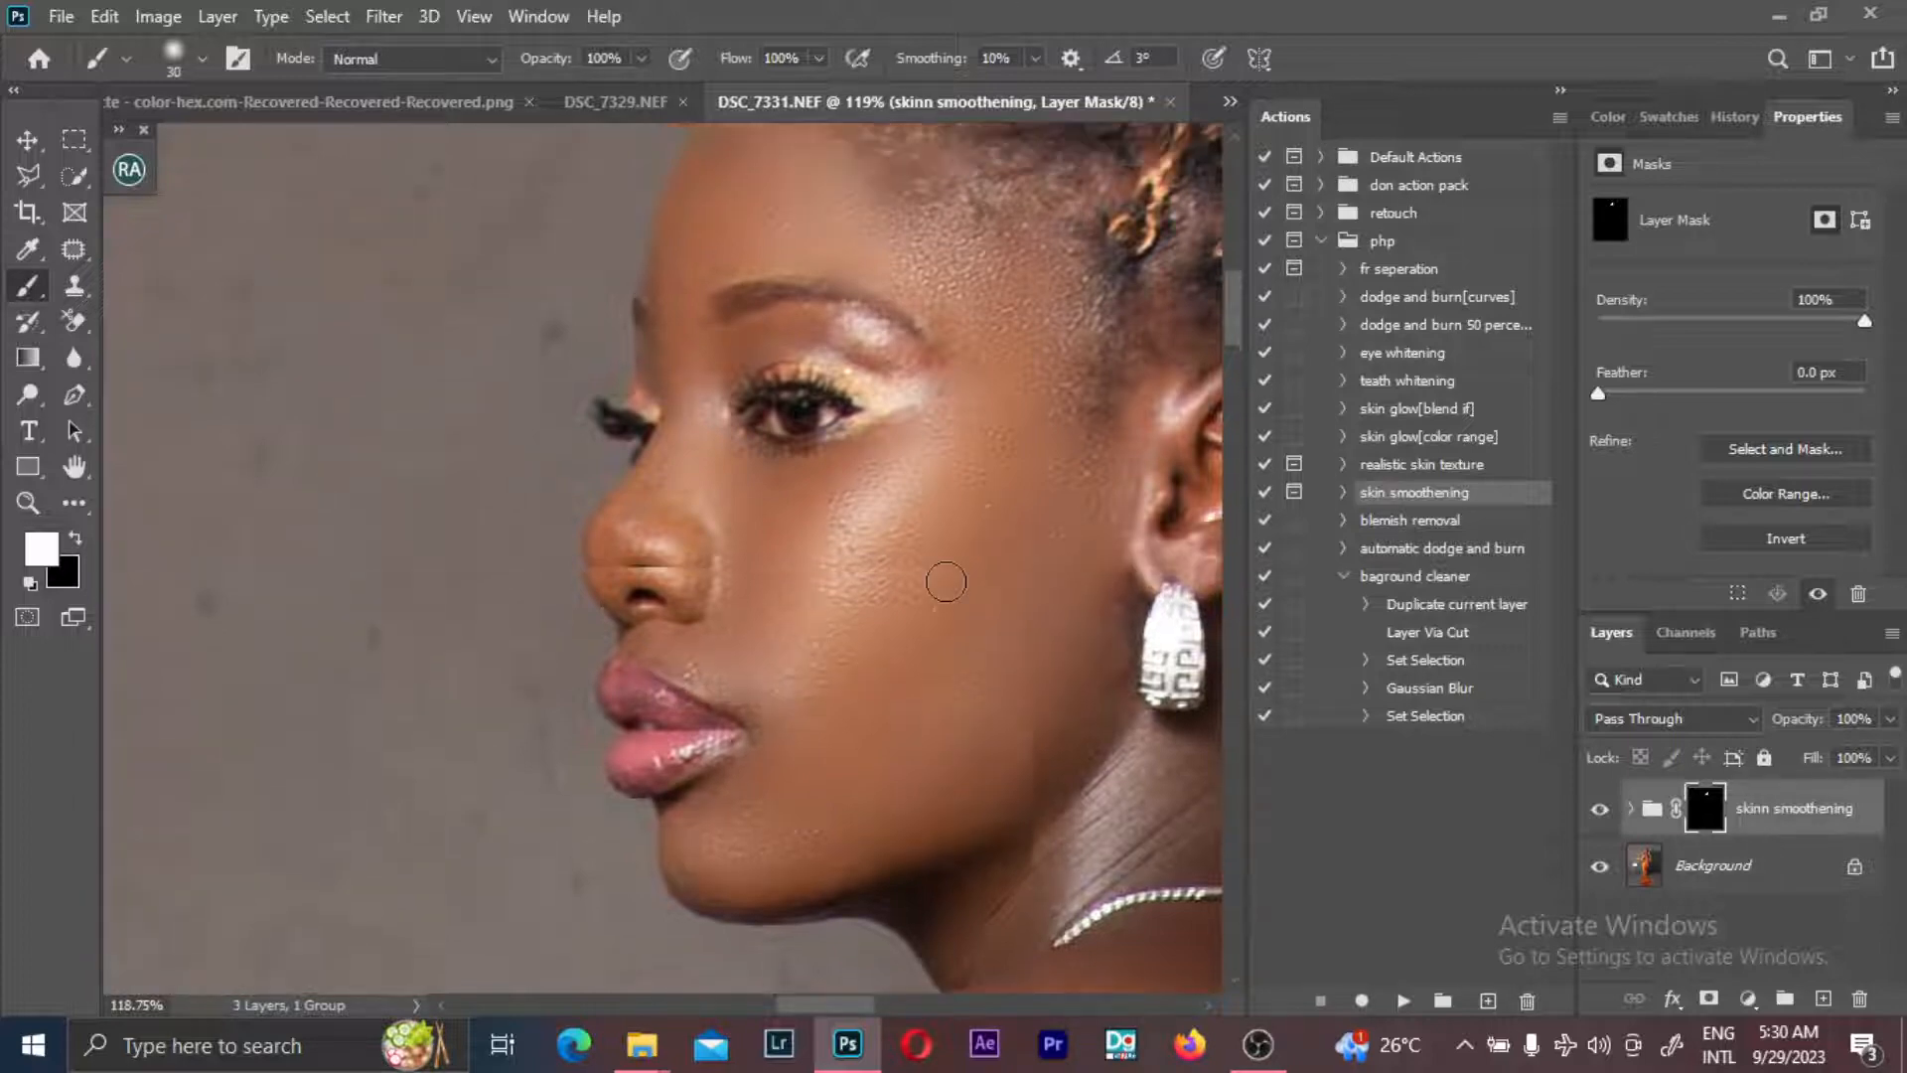
- Paint the smoothing mask over the brow bone, temple and outer cheek with the Brush at about 25 to 30 px
scroll(946, 582, up, 2)
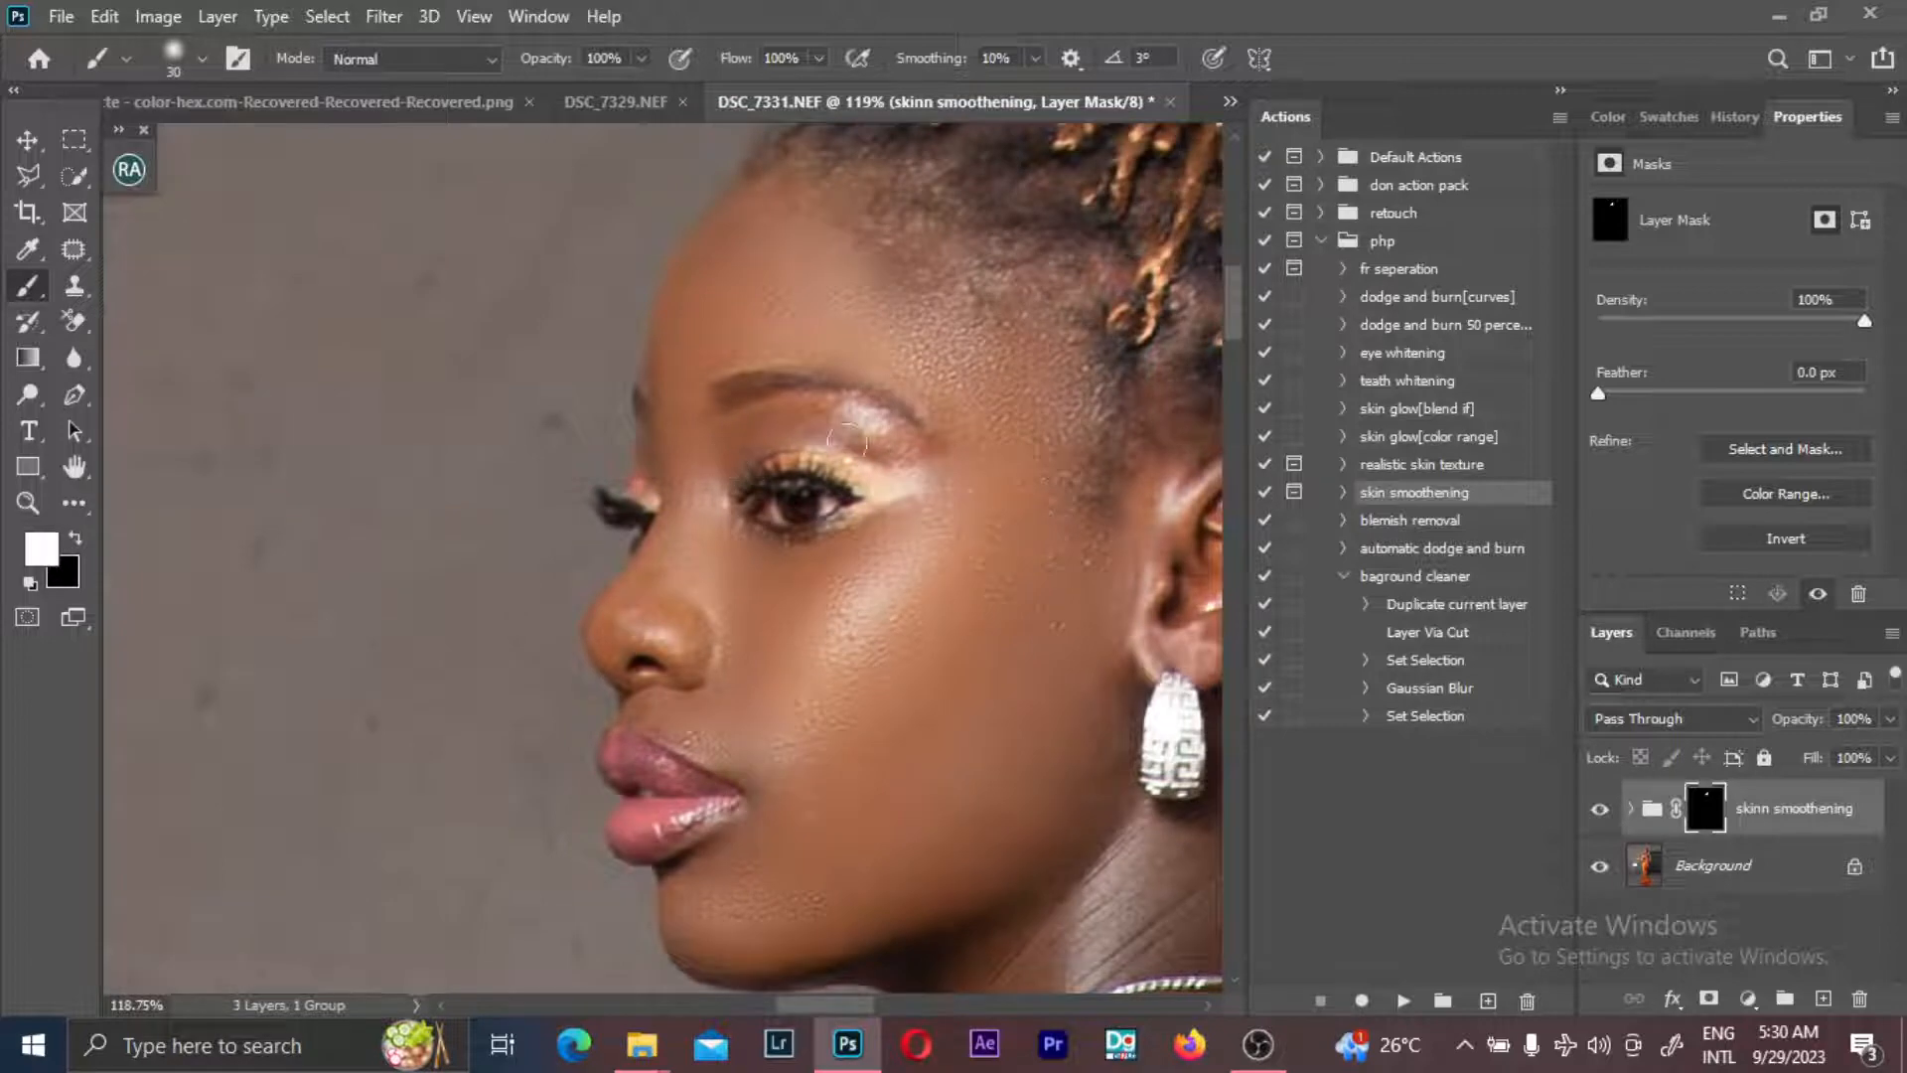
key(bracketleft)
scroll(953, 527, down, 2)
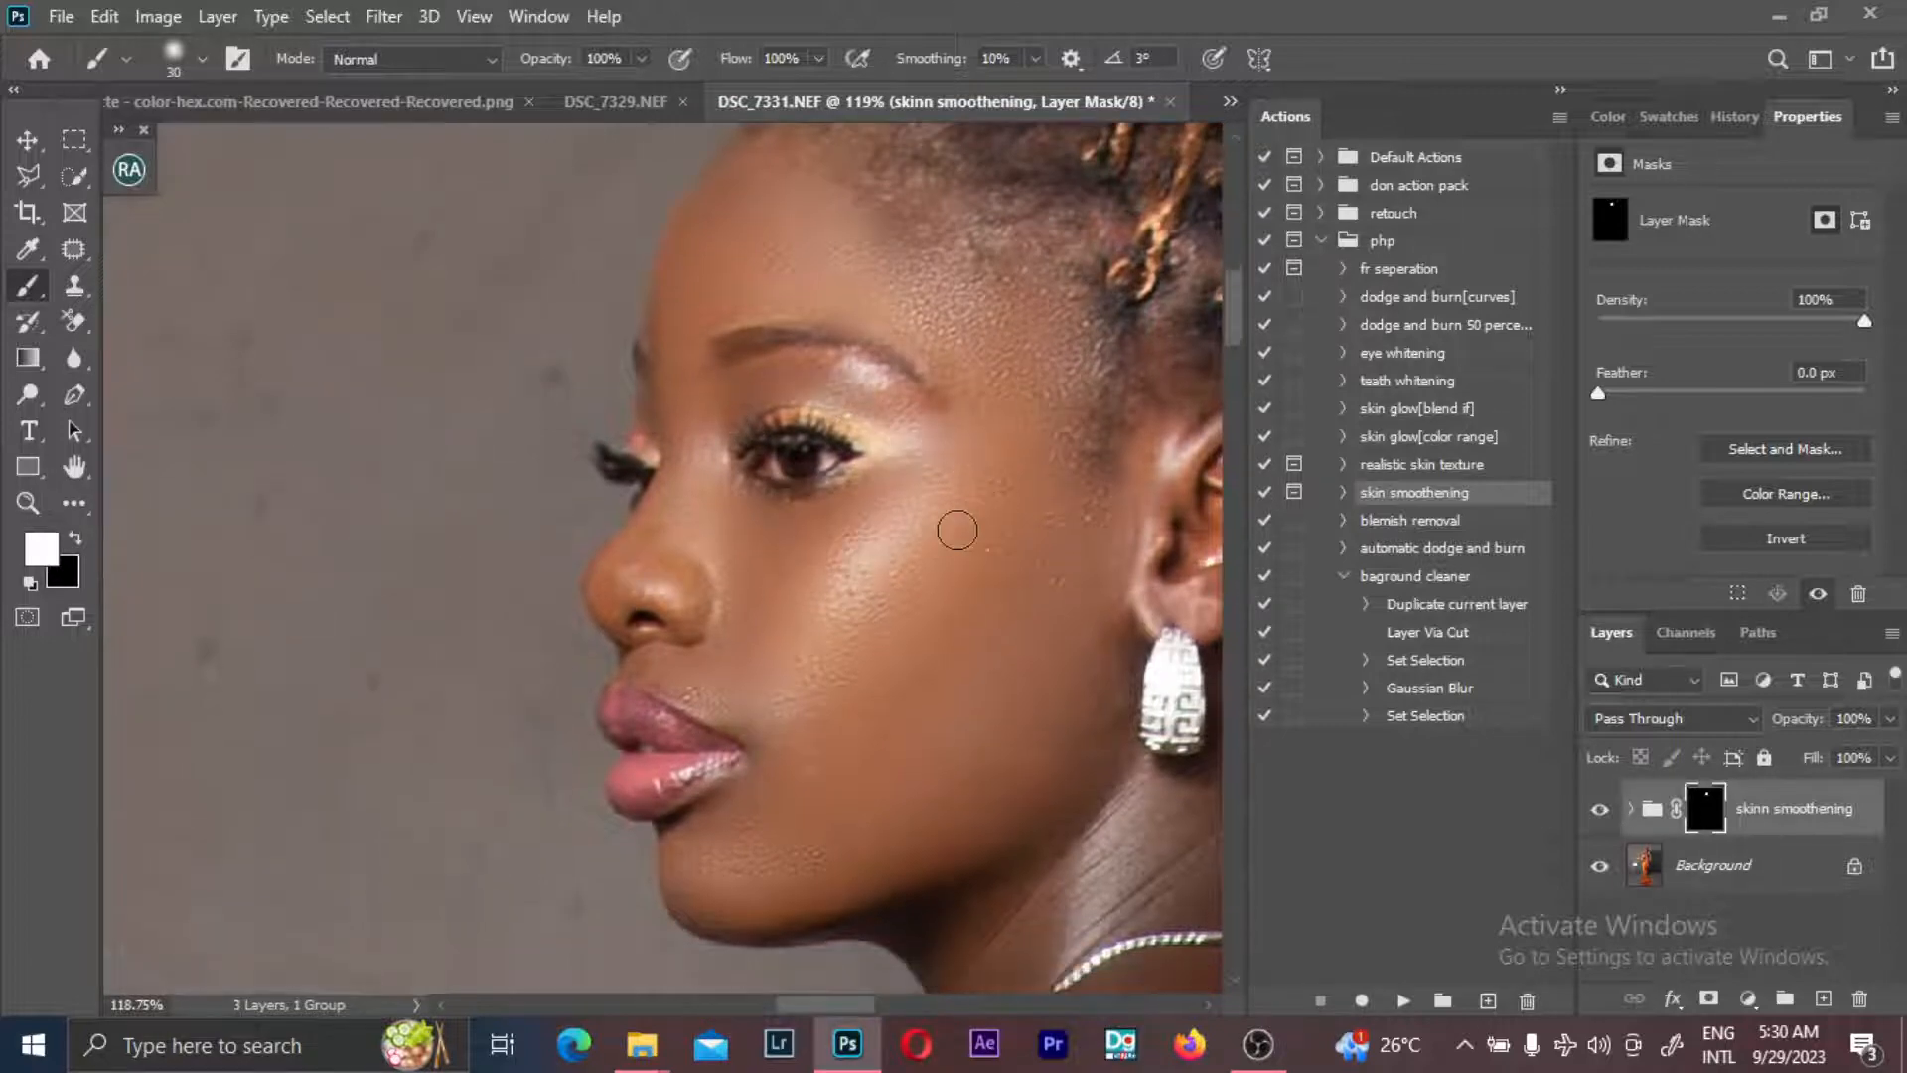
key(bracketright)
key(bracketright)
key(bracketright)
scroll(1092, 447, down, 2)
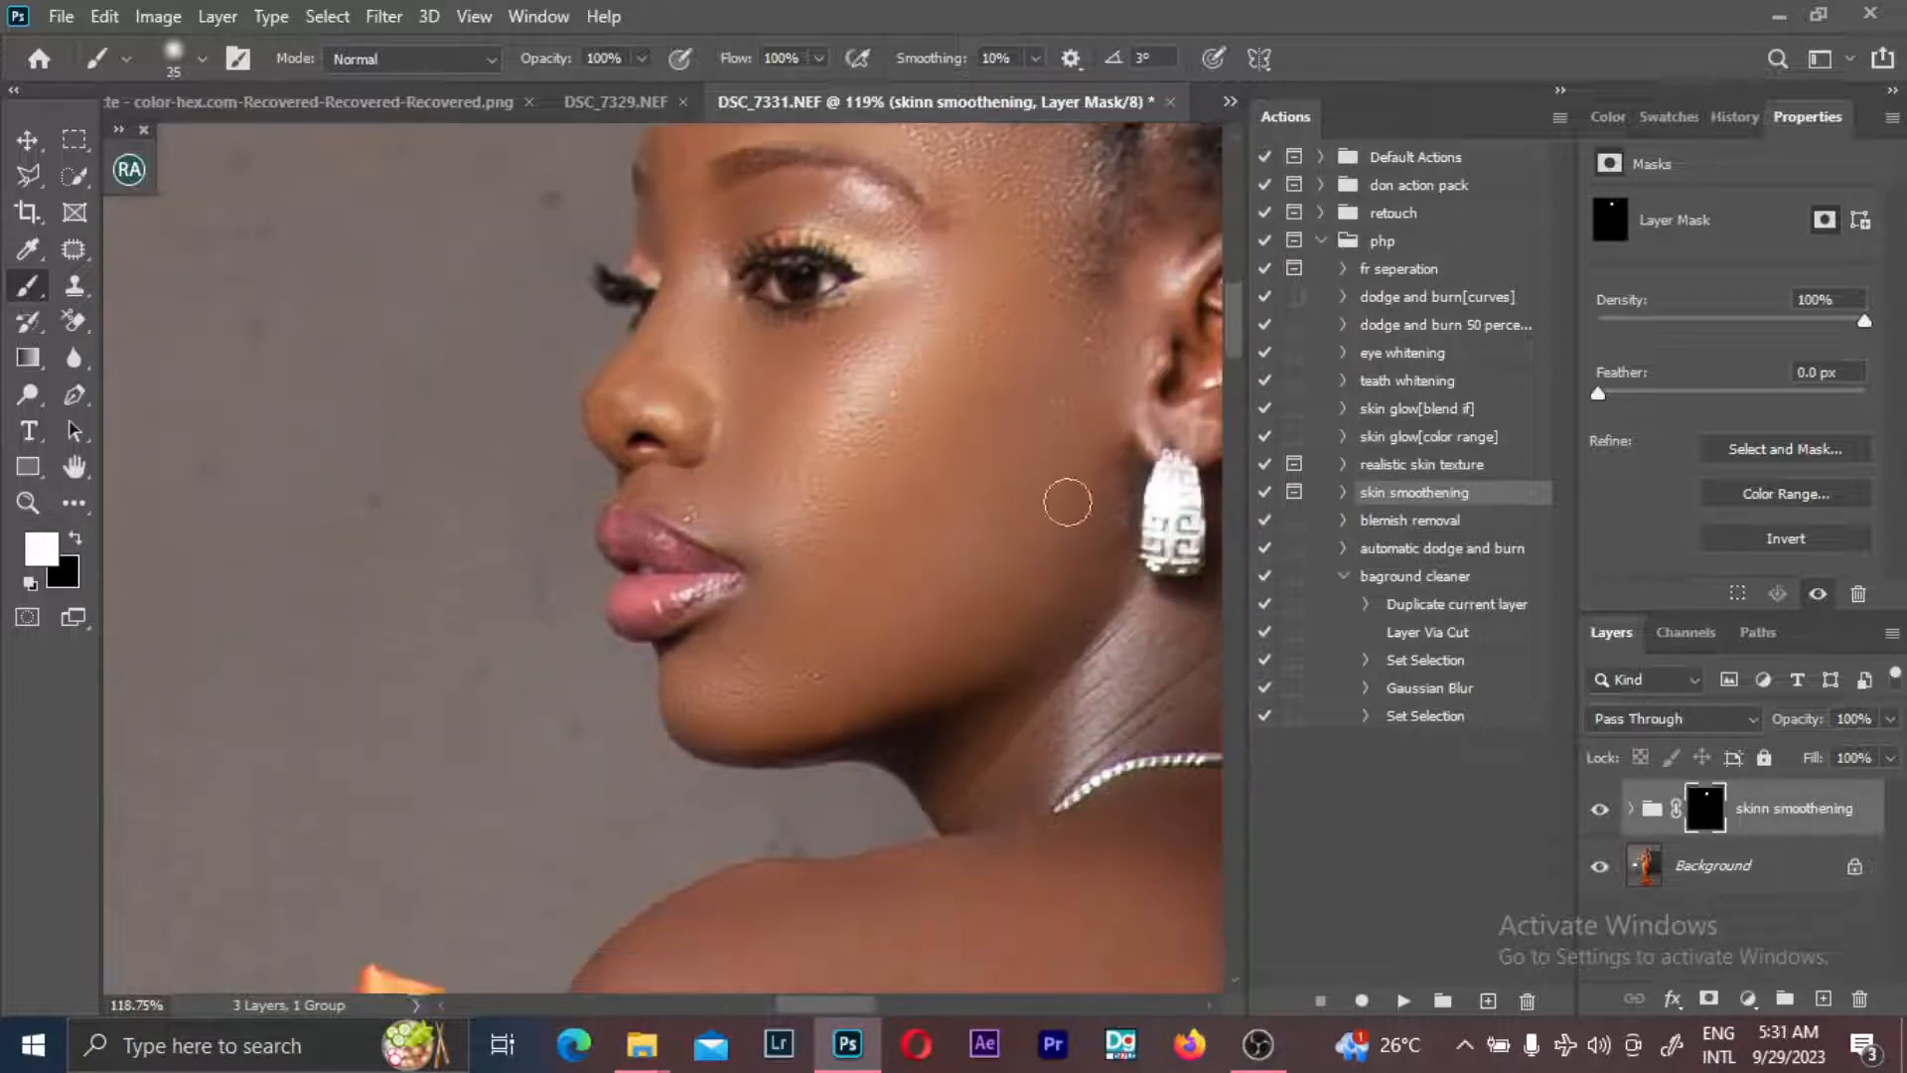
key(bracketleft)
key(bracketleft)
key(bracketleft)
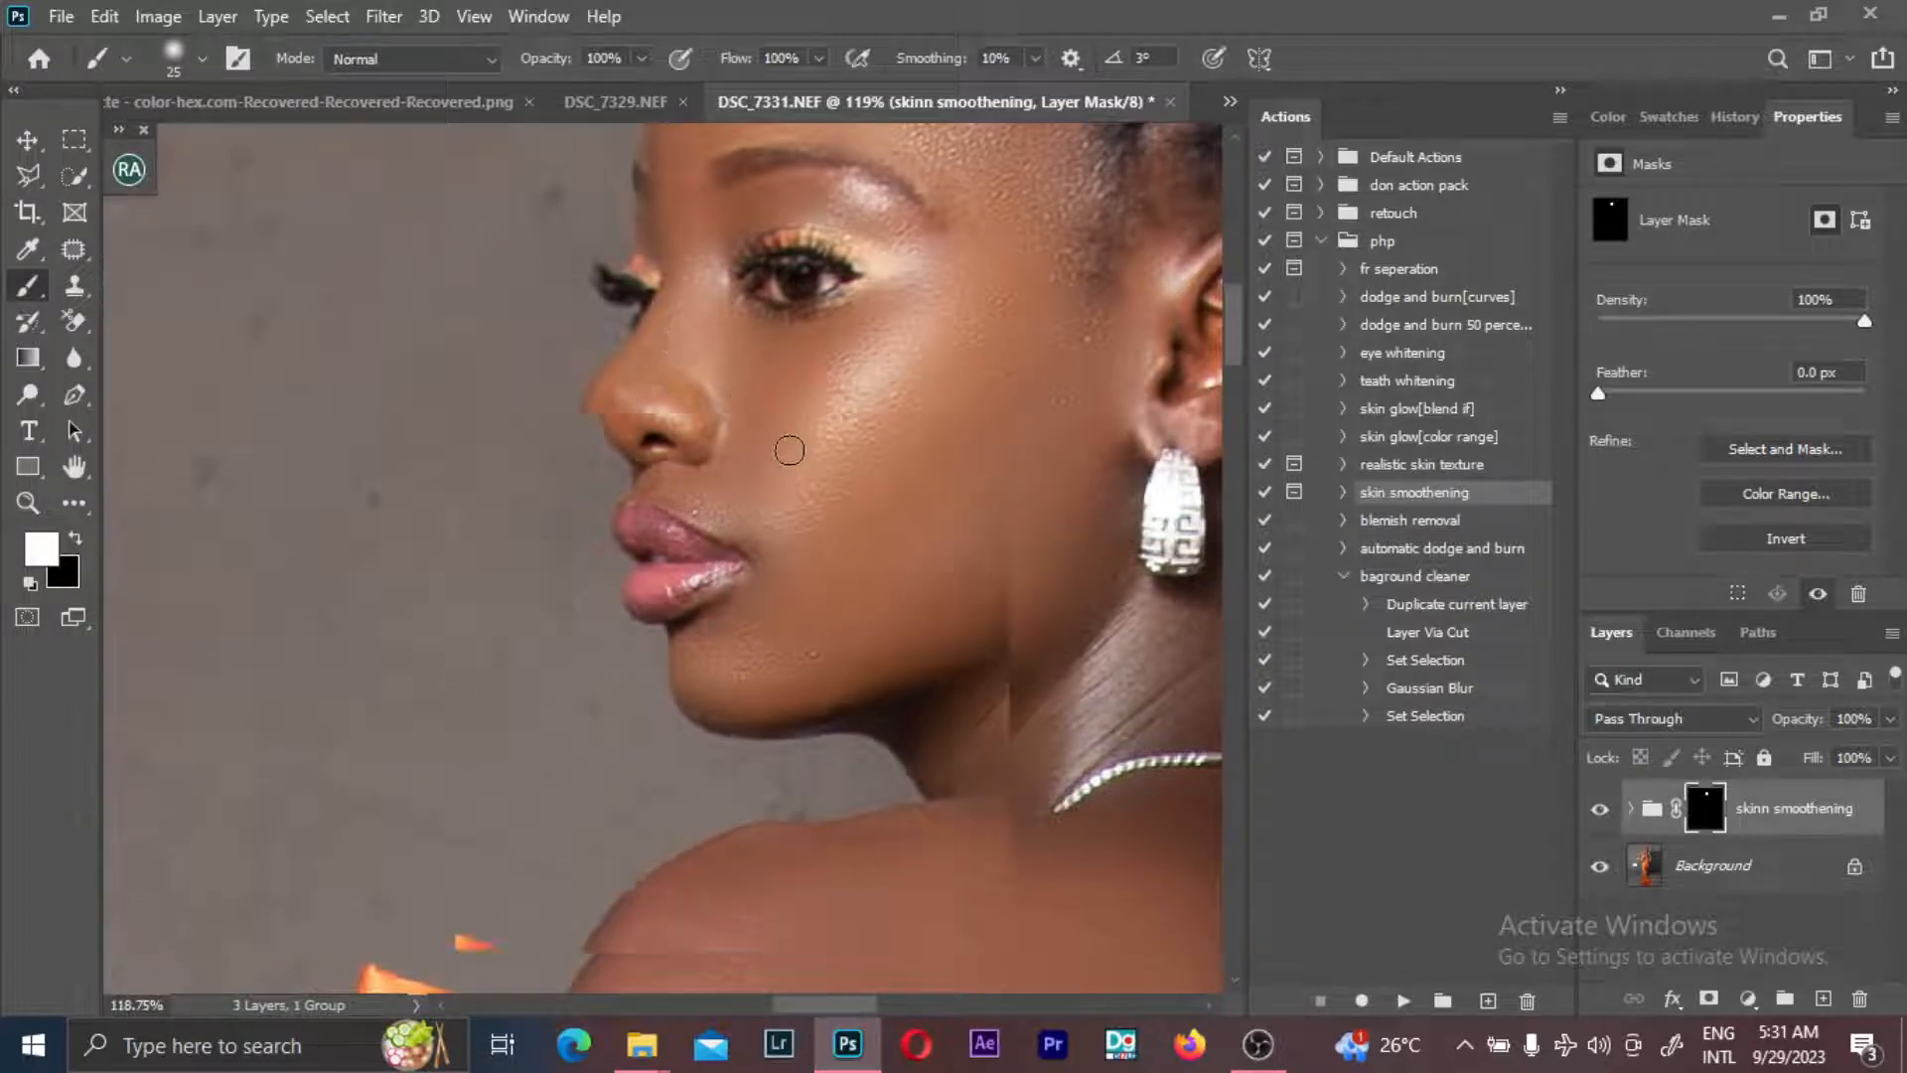
- Paint the smoothing mask over the neck between the ear and the necklace with the Brush at about 39 px
alt+scroll(789, 450, down, 3)
alt+drag(845, 493, 869, 502)
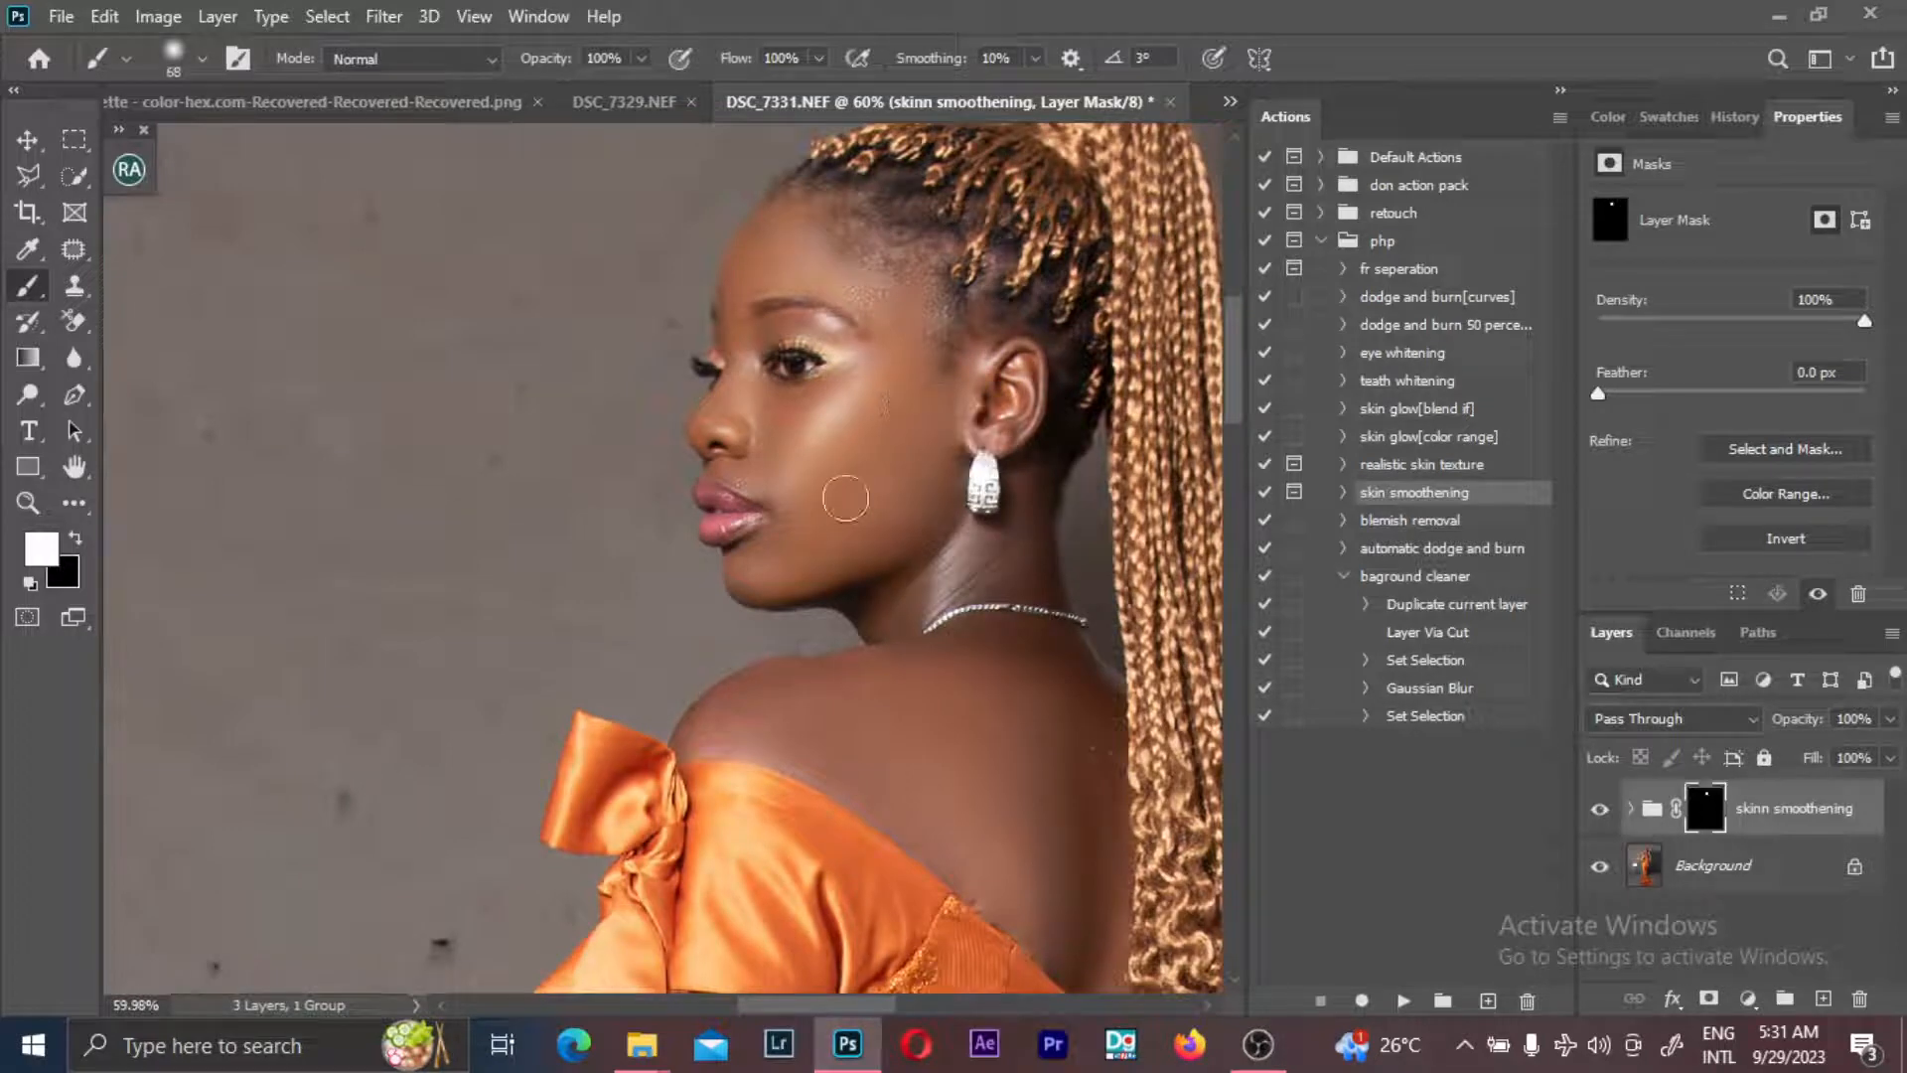
scroll(950, 588, up, 2)
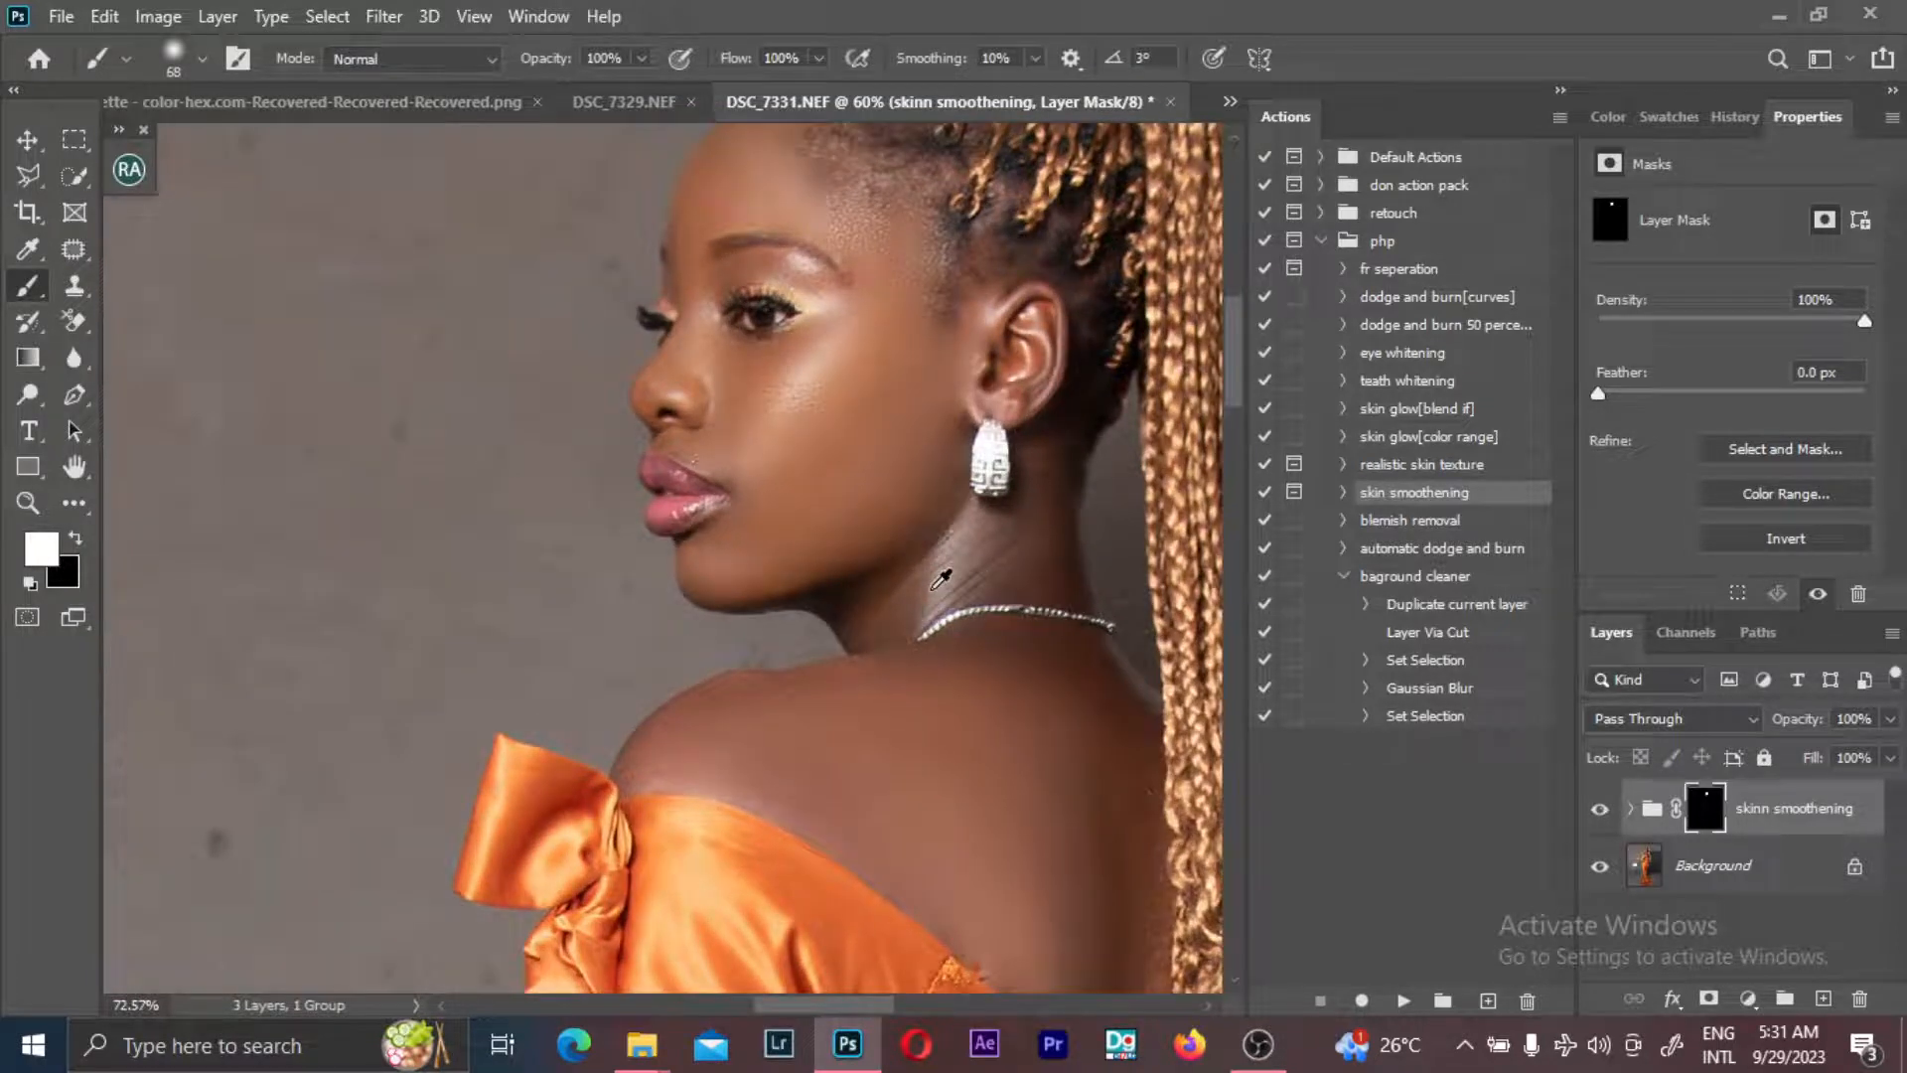
scroll(949, 588, up, 2)
mouse_move(944, 591)
alt+mouse_down()
mouse_move(915, 592)
mouse_move(932, 594)
alt+mouse_up()
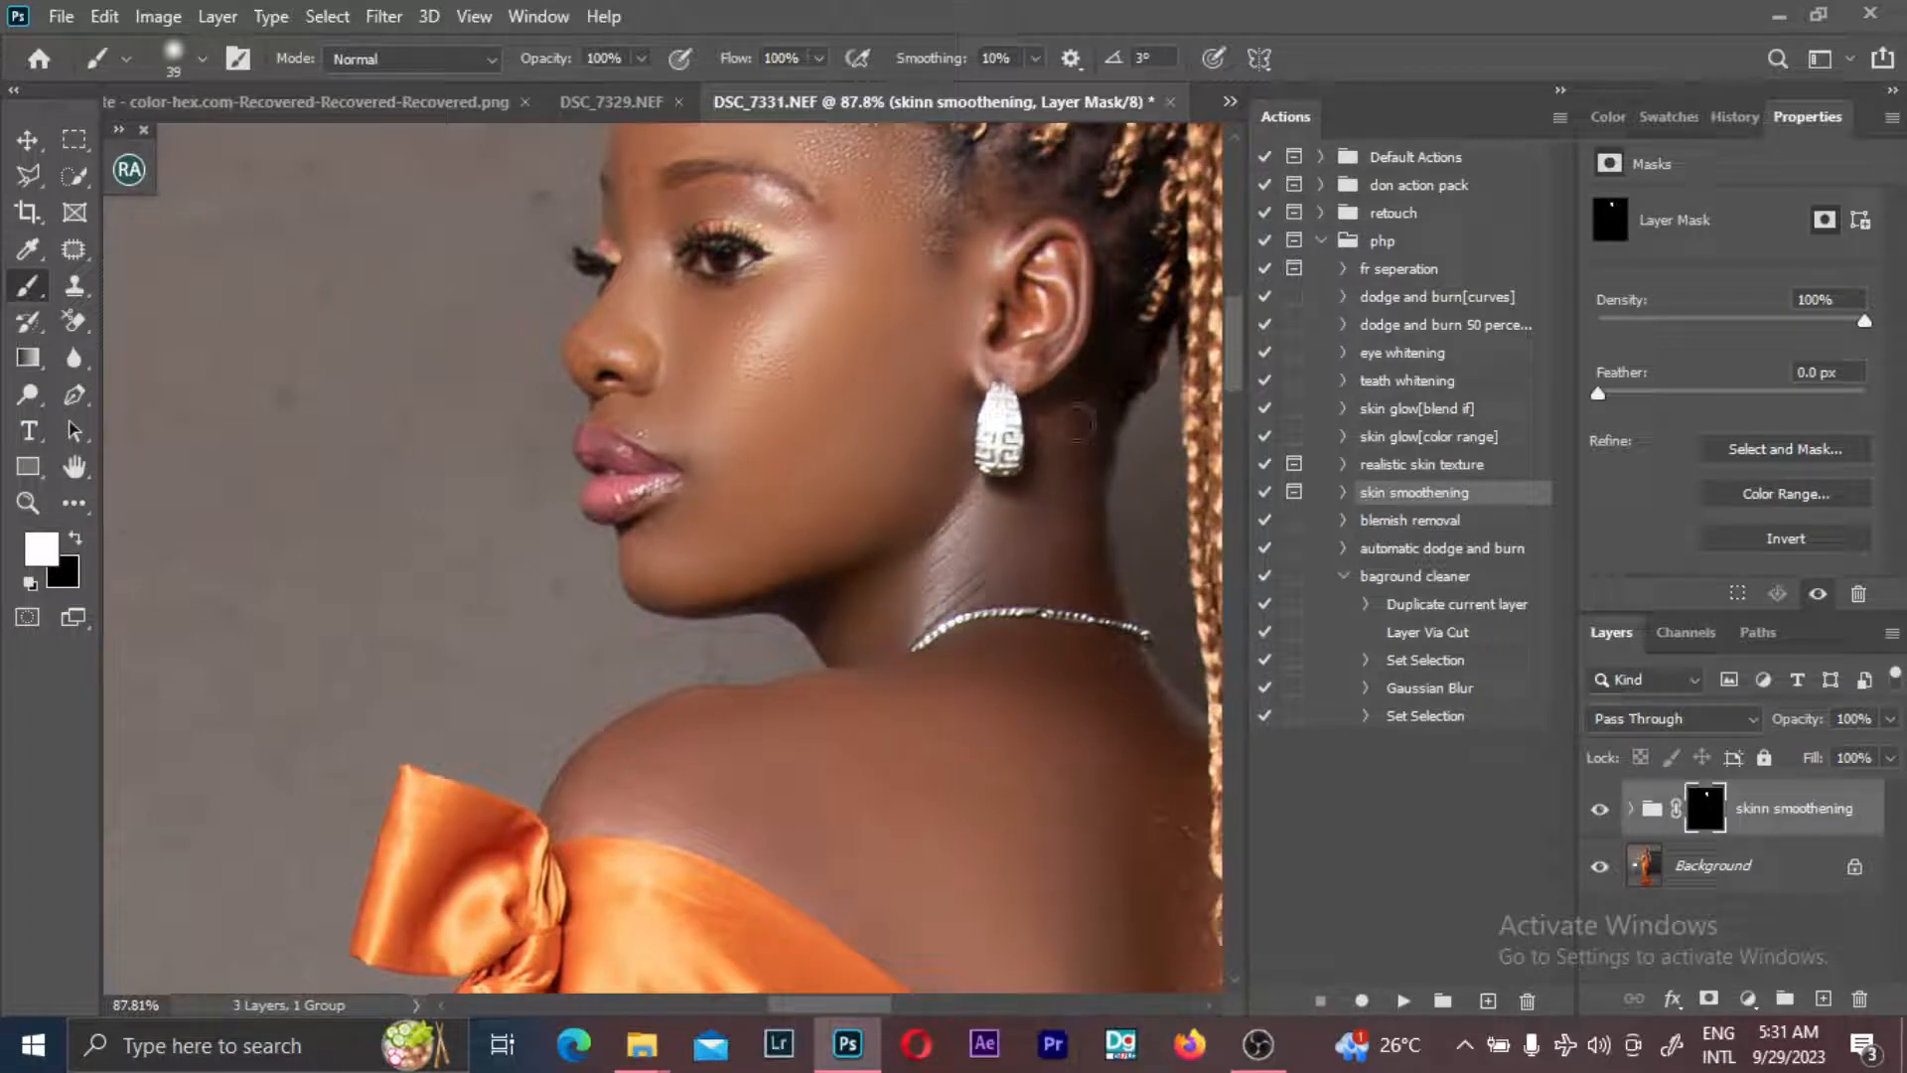
- Smooth the bare shoulder and upper back on the mask, starting with the Brush at about 86 px
scroll(1072, 421, down, 6)
drag(890, 643, 820, 496)
alt+drag(705, 456, 738, 480)
scroll(719, 457, up, 2)
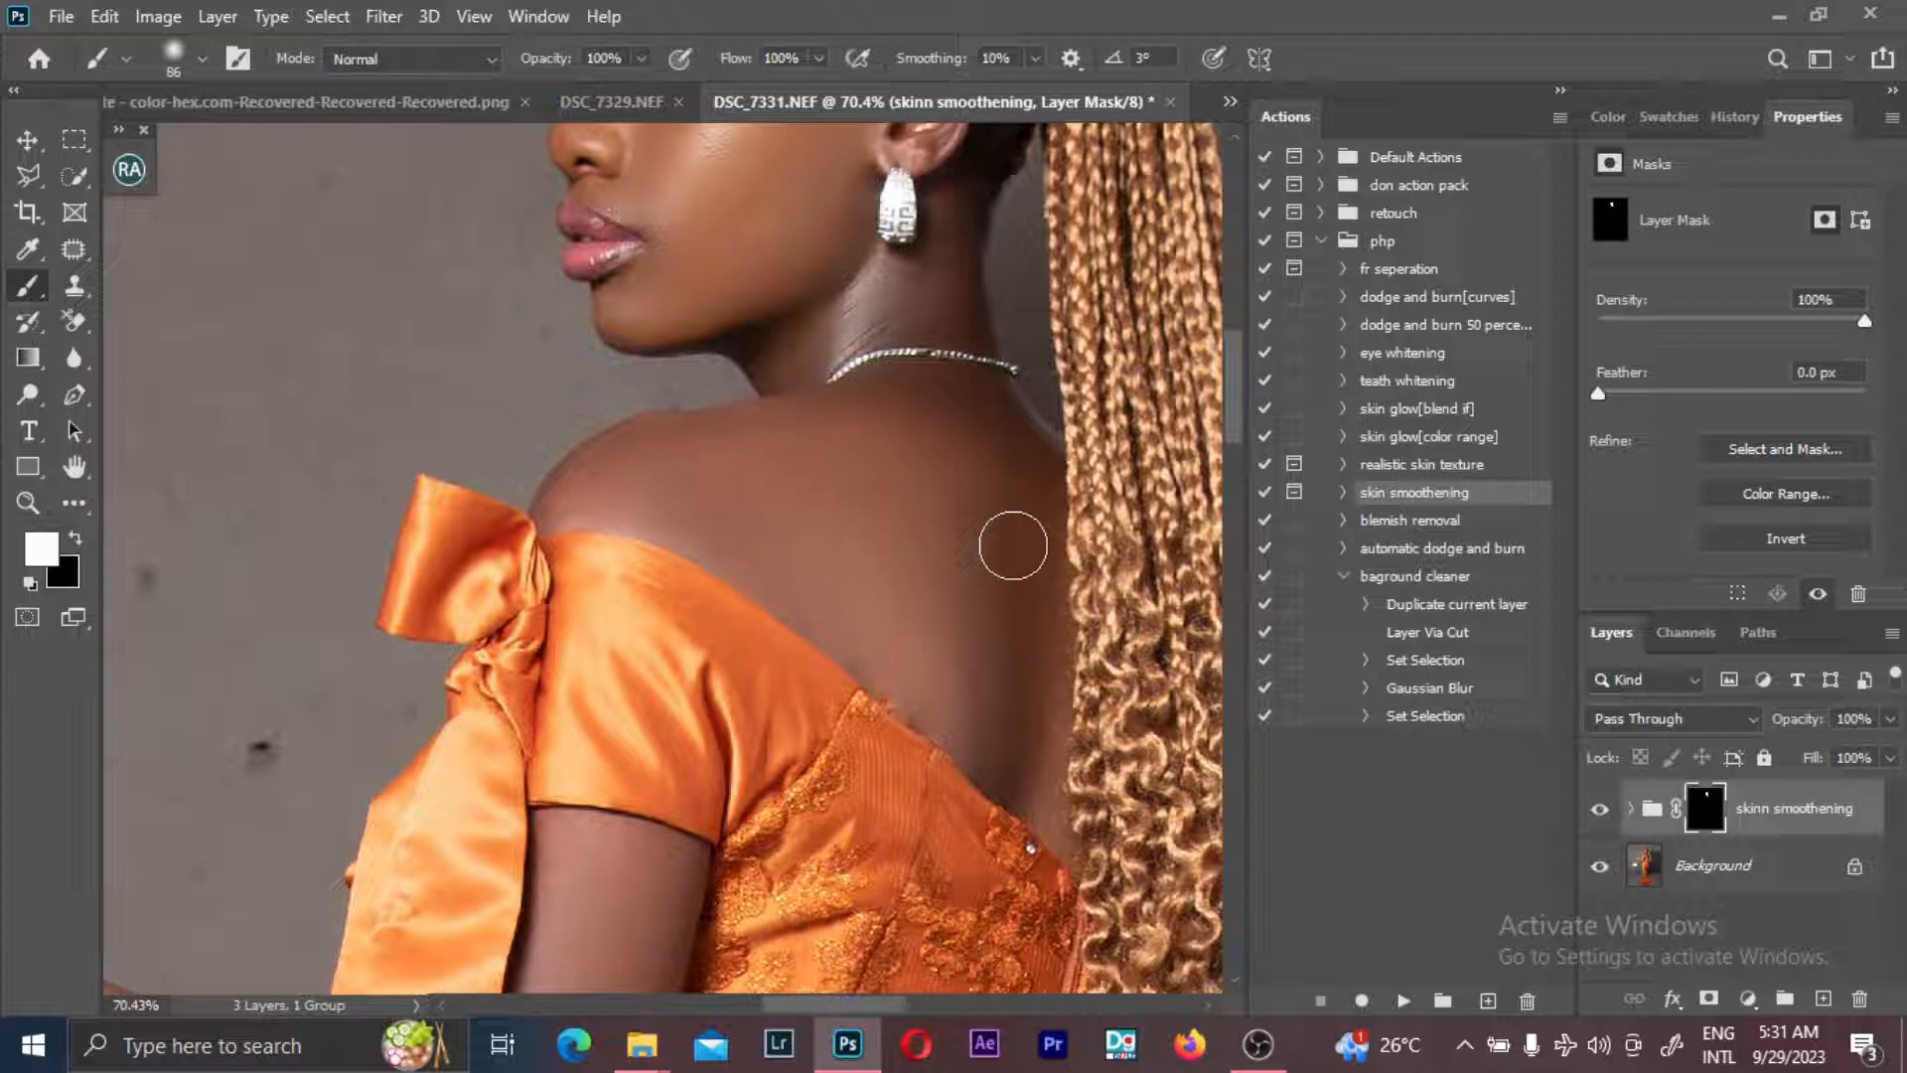
key(bracketleft)
key(bracketleft)
key(bracketleft)
- Paint the smoothing mask over the upper arm, elbow and forearm with the Brush at about 60 to 70 px
drag(675, 469, 994, 240)
key(bracketright)
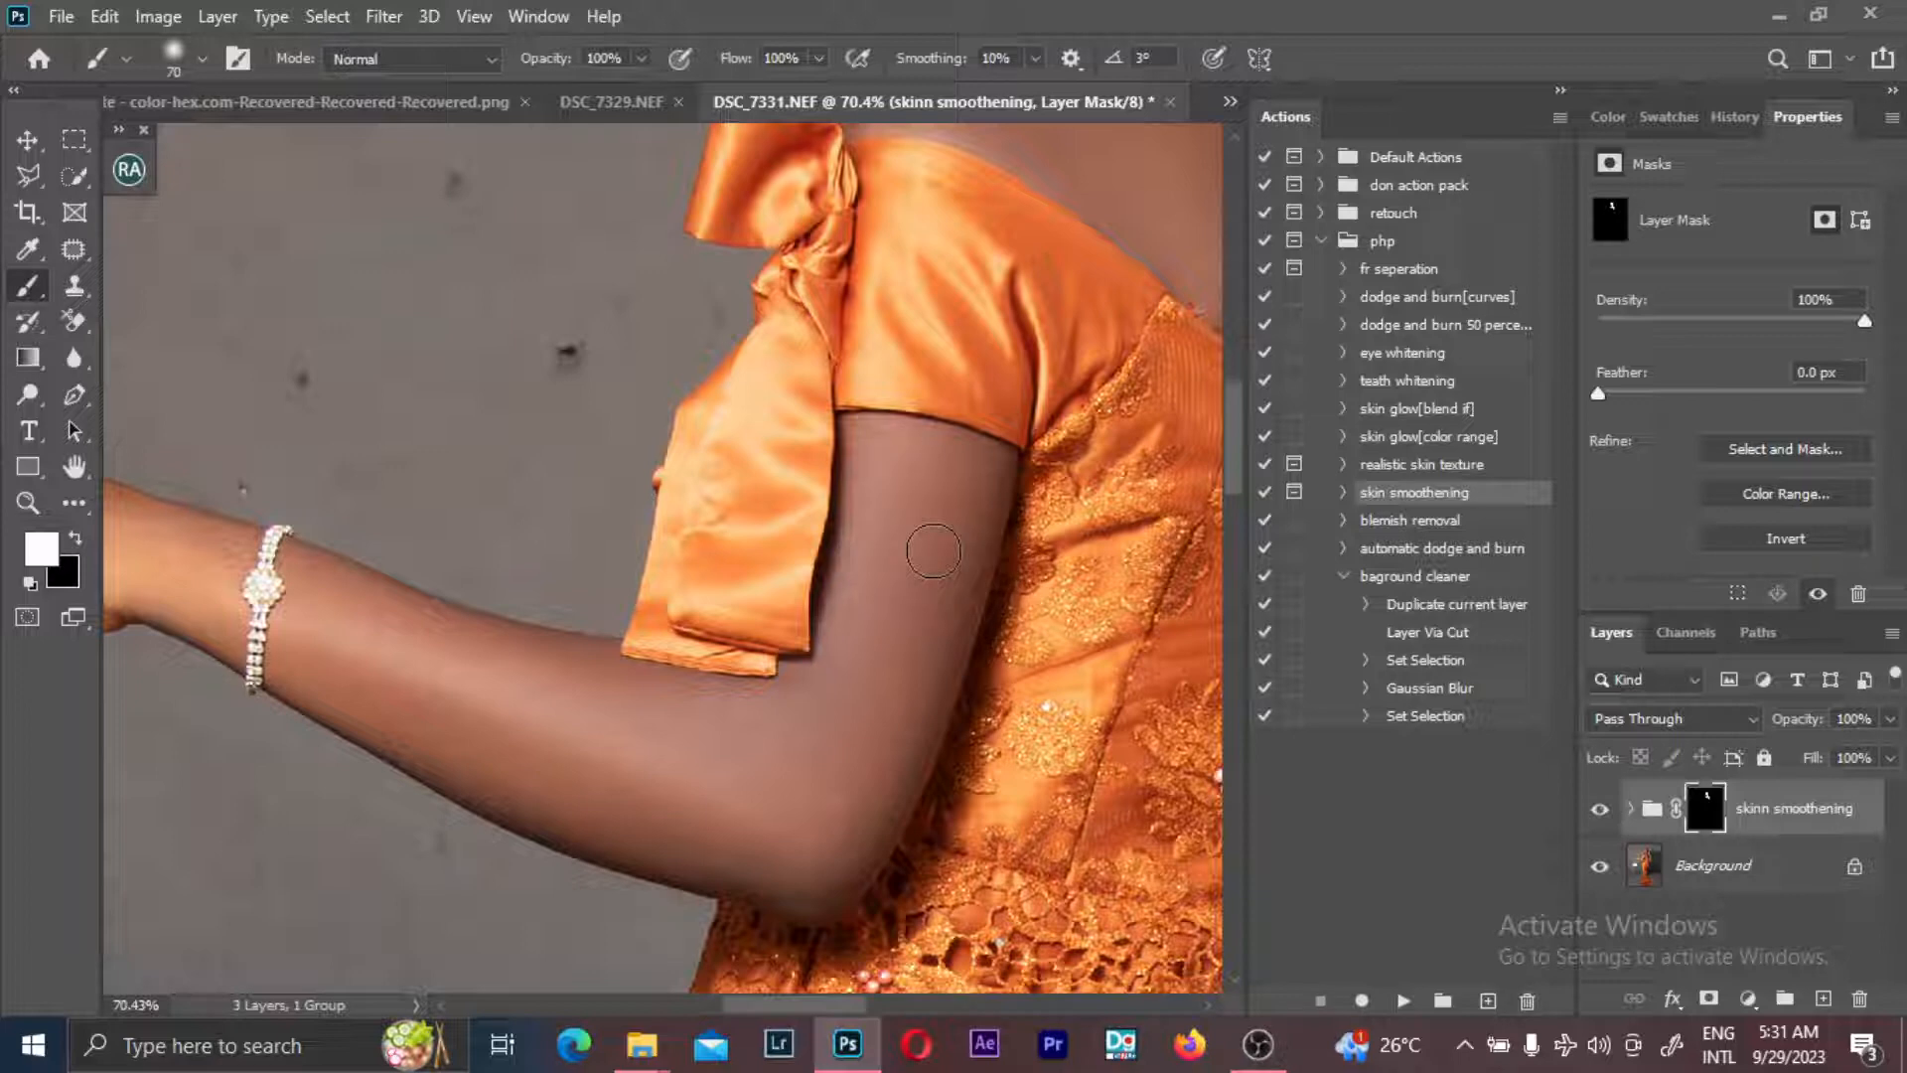
key(bracketright)
key(bracketleft)
key(bracketleft)
key(bracketright)
key(bracketright)
key(bracketleft)
key(bracketleft)
key(bracketleft)
drag(459, 654, 514, 656)
- Paint the smoothing mask over the wrist and back of the hand, reducing the Brush from about 60 to 30 px
key(bracketright)
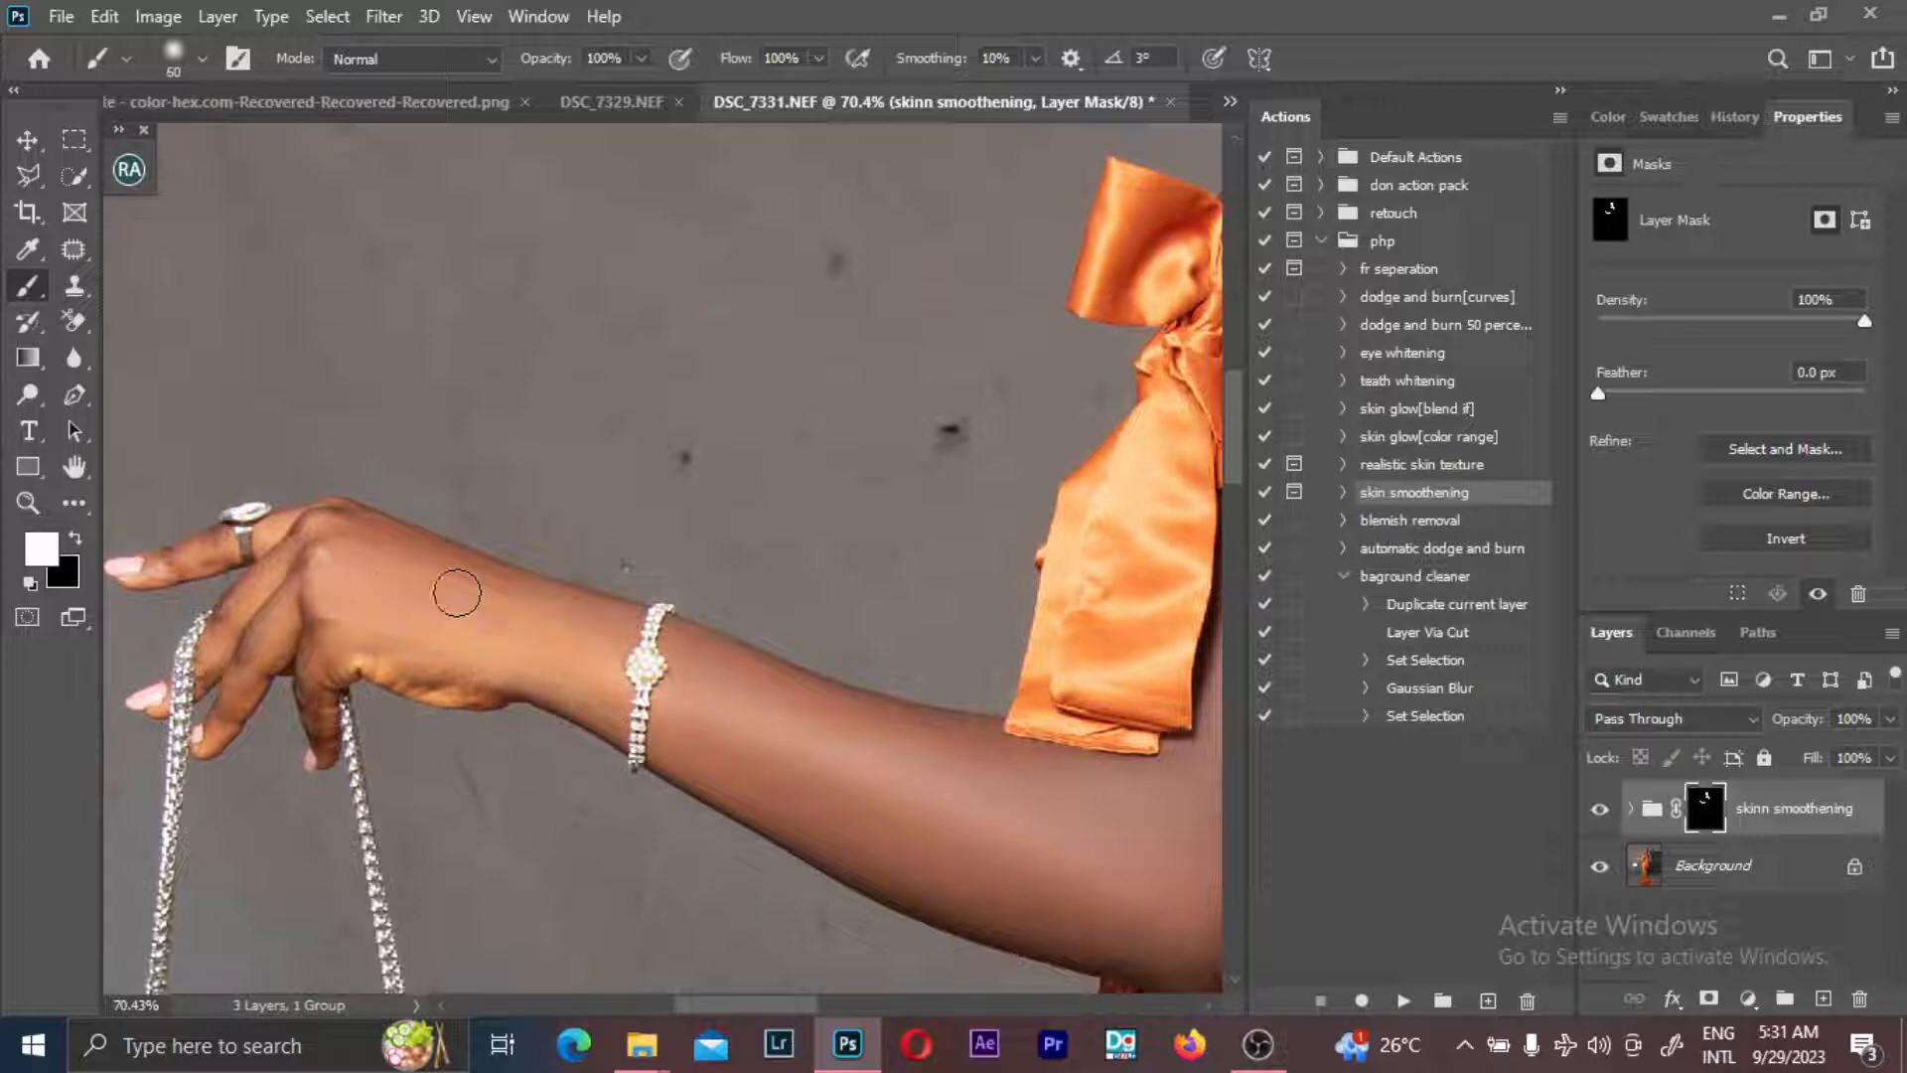
key(bracketleft)
key(bracketleft)
key(bracketleft)
key(bracketleft)
key(bracketleft)
scroll(645, 606, down, 5)
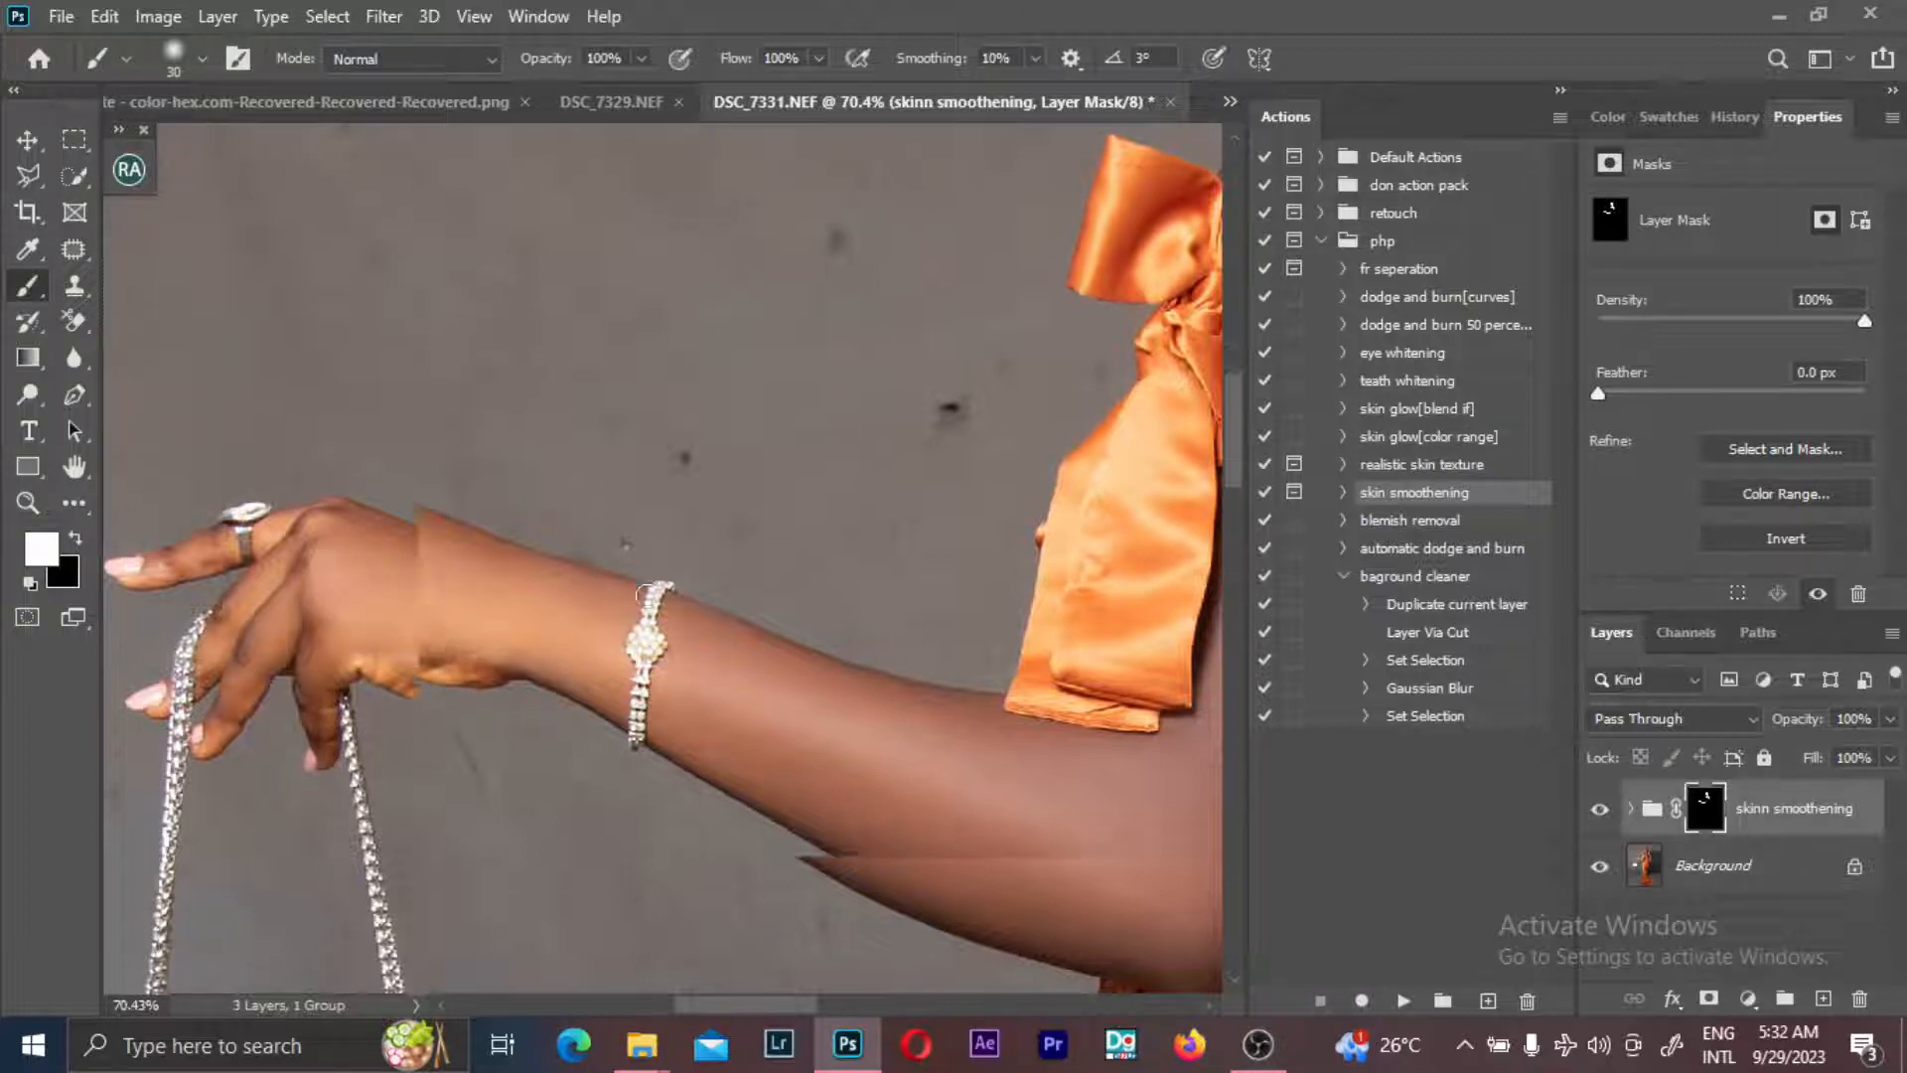
- Paint the smoothing mask over the far arm visible behind the dress and hair with the Brush at about 40 px
scroll(660, 580, down, 4)
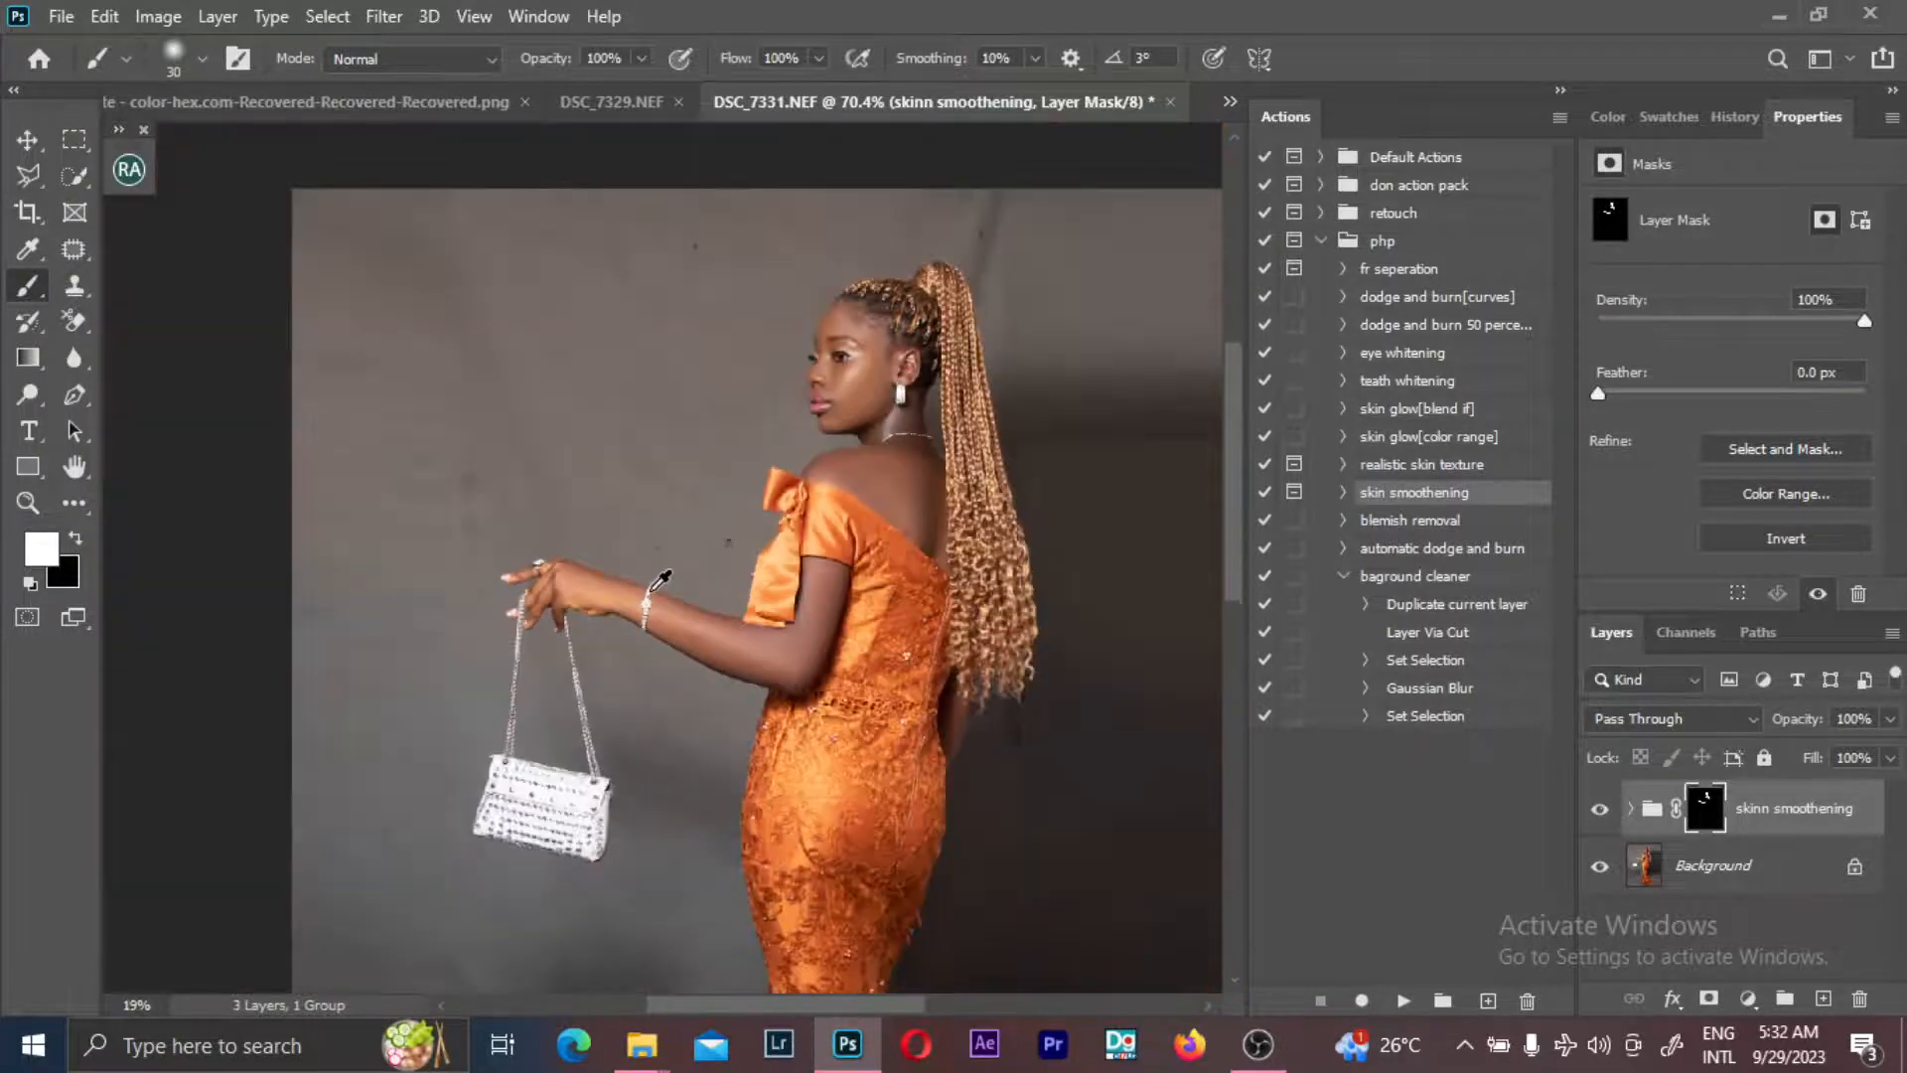
scroll(843, 673, up, 4)
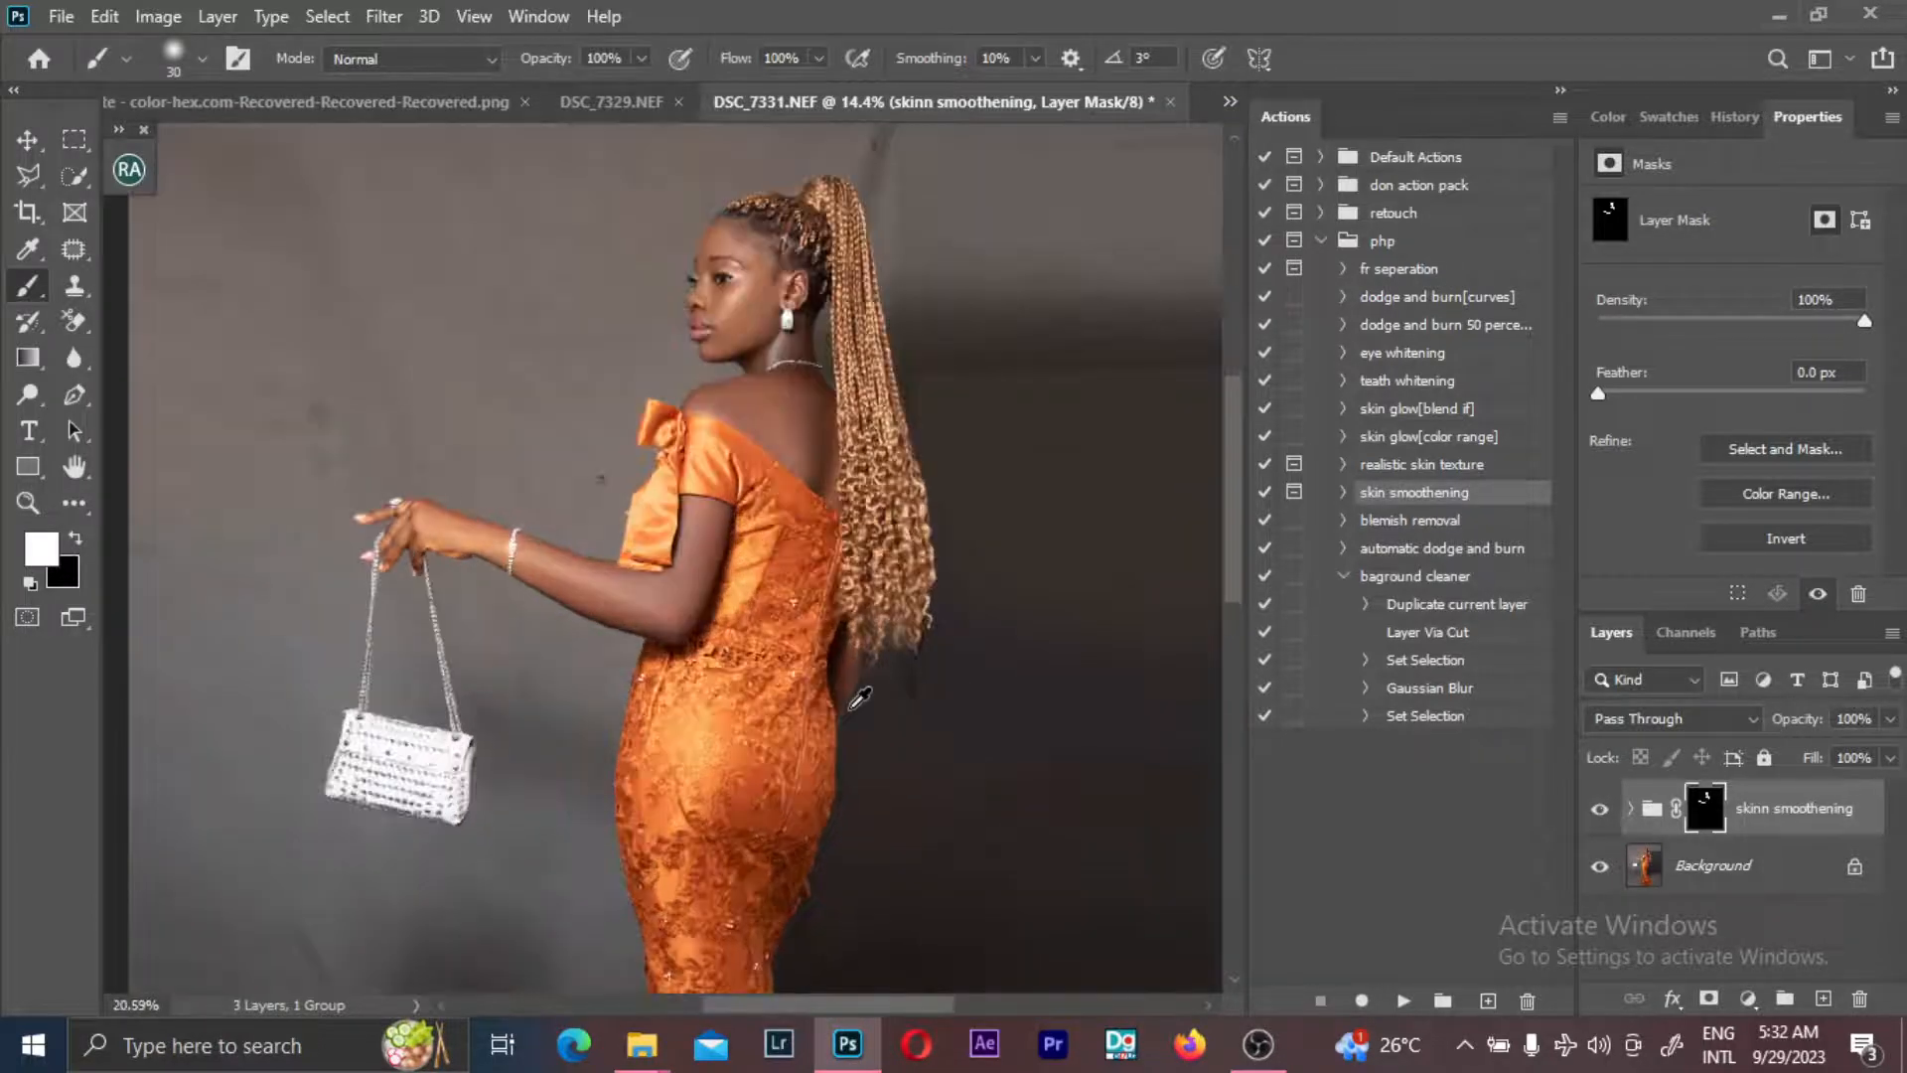
scroll(843, 673, up, 2)
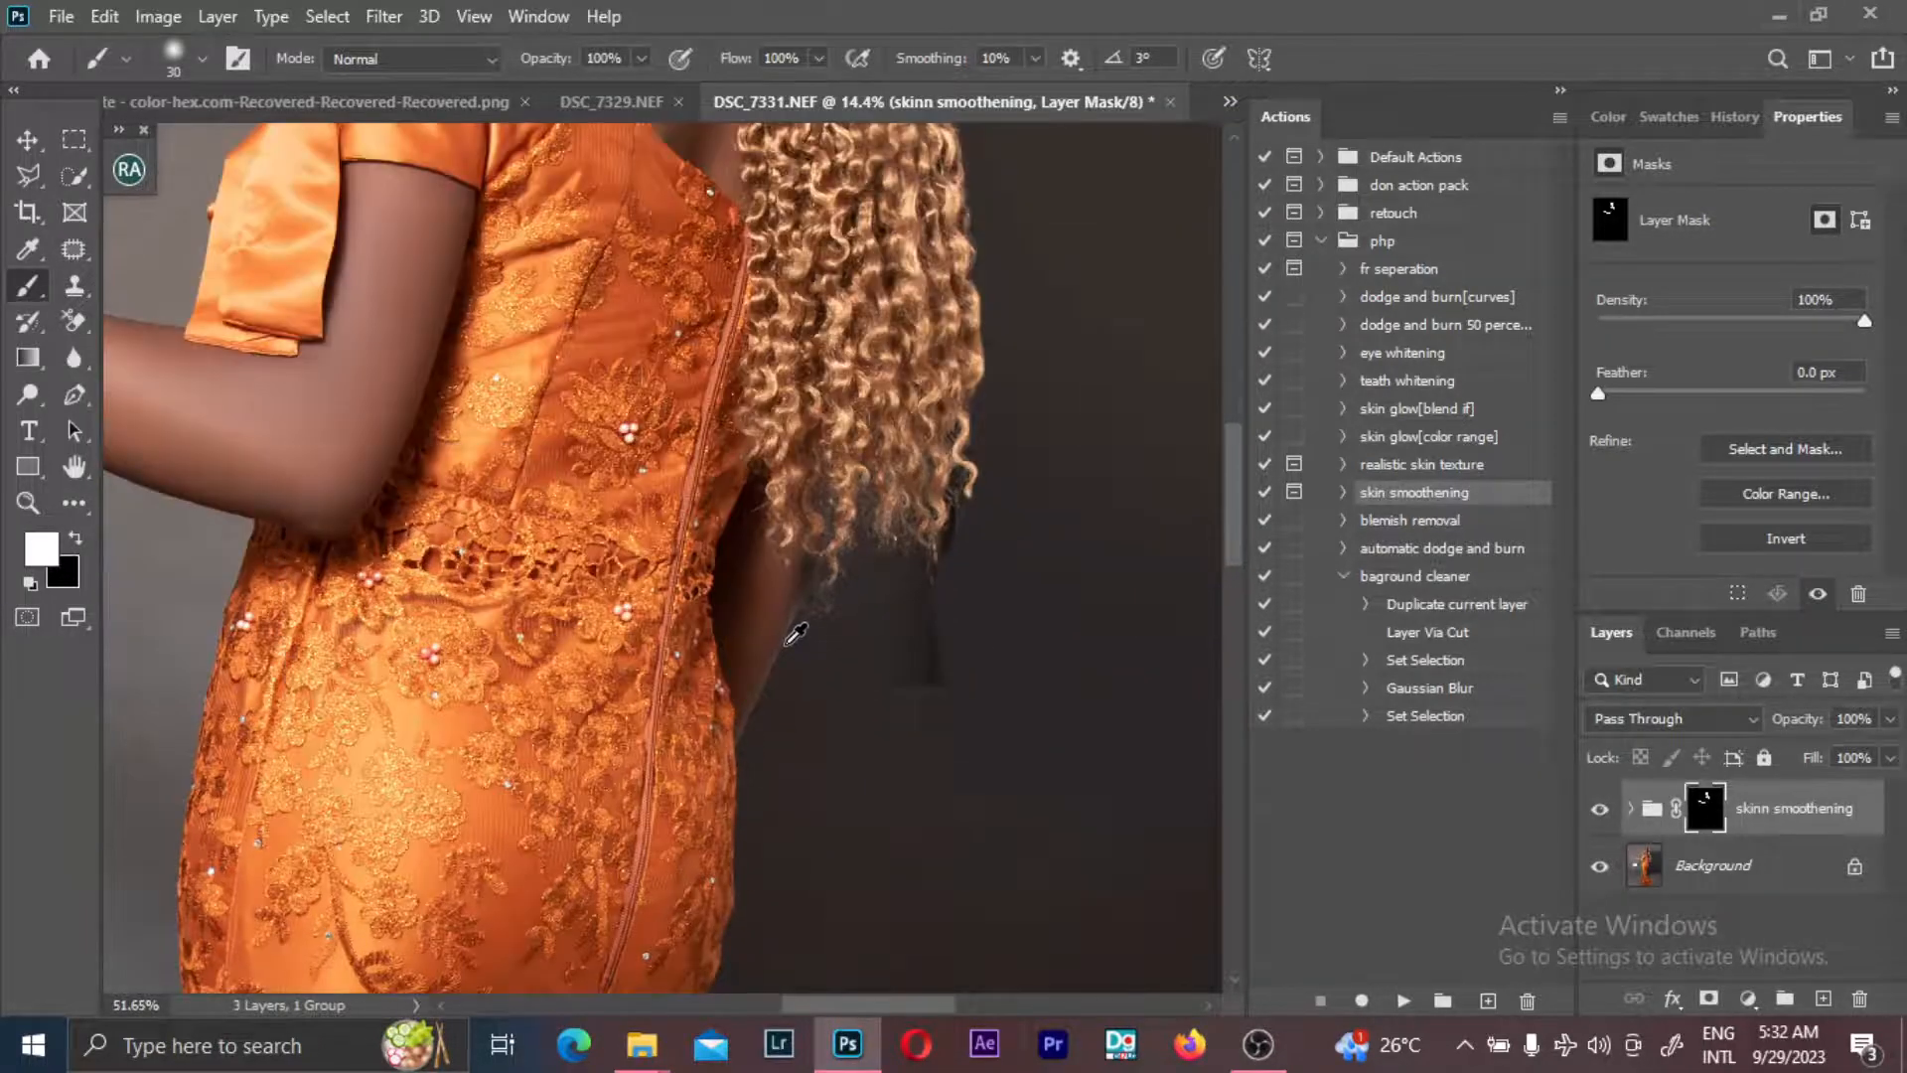
scroll(795, 634, up, 3)
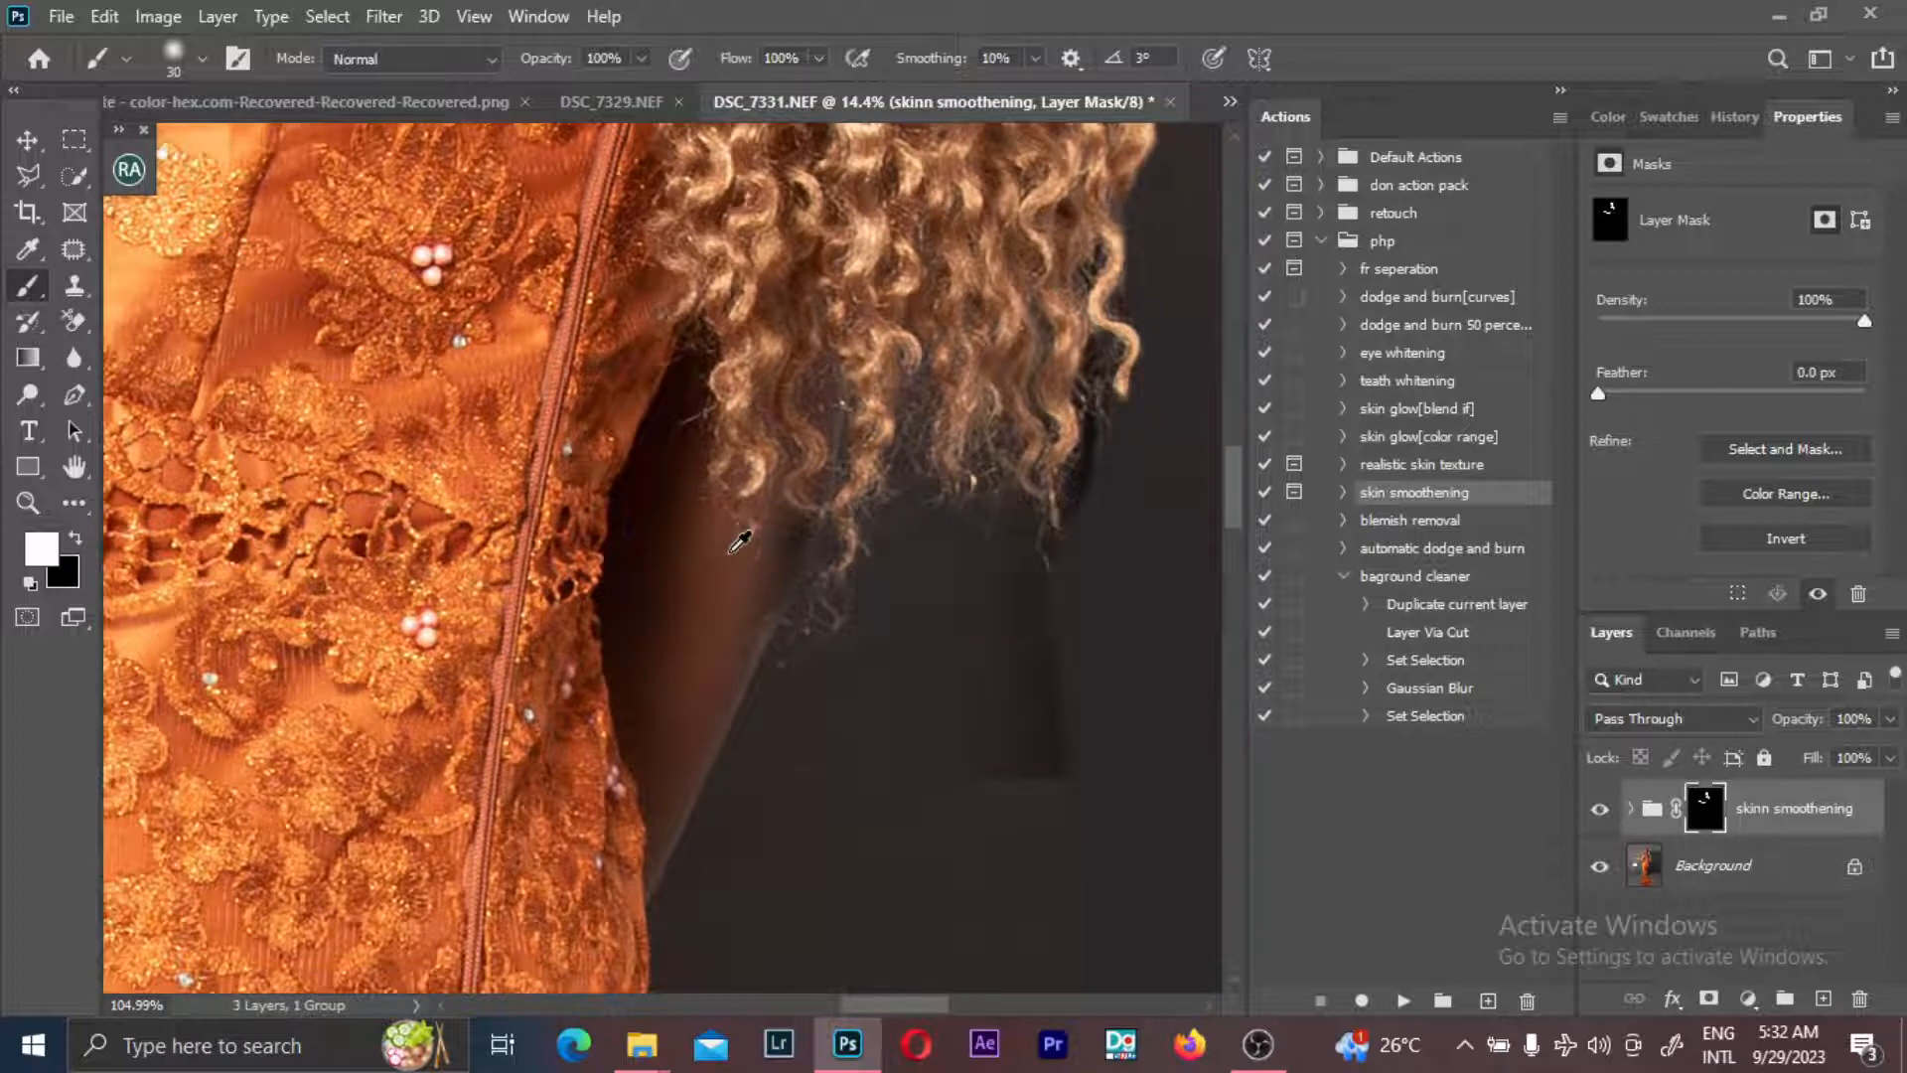
scroll(740, 542, up, 1)
scroll(732, 546, up, 1)
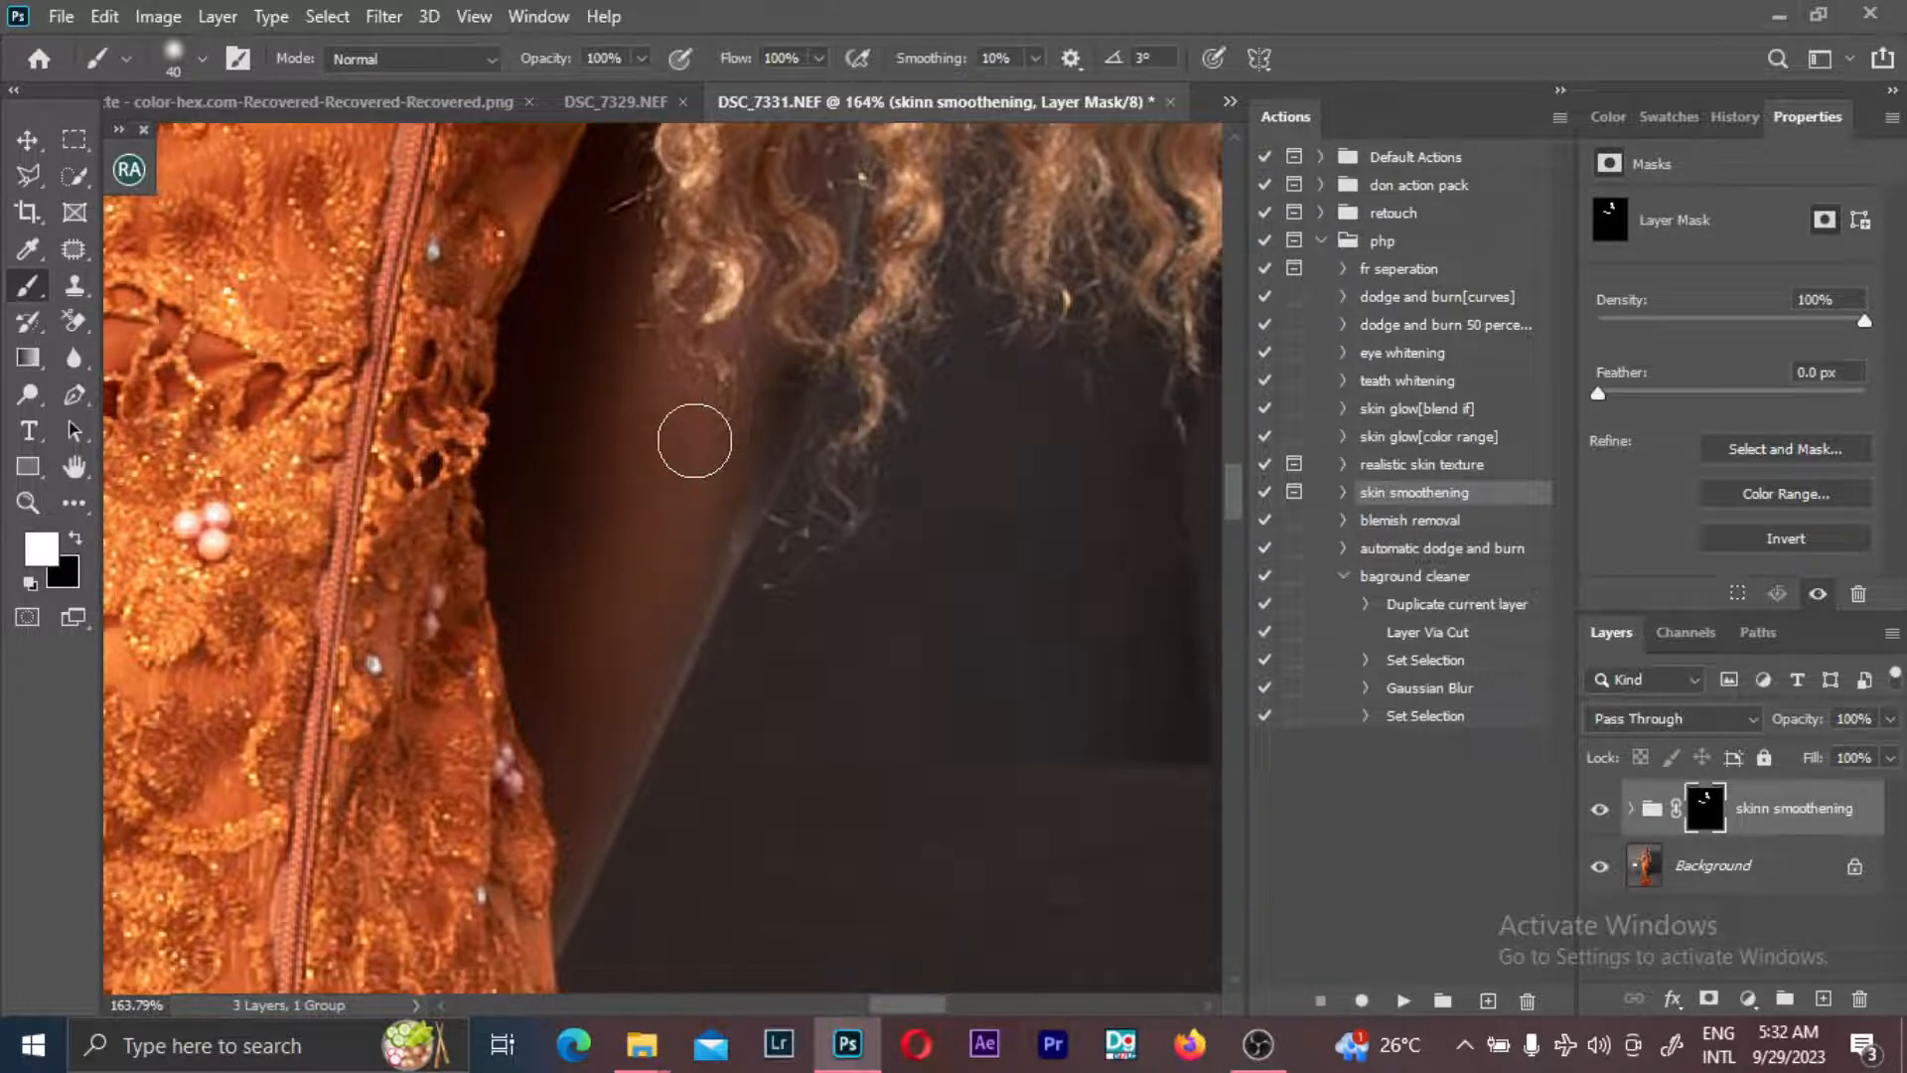
- Flatten the image to merge the masked skin smoothing group into the Background
alt+scroll(725, 515, down, 3)
alt+scroll(728, 512, down, 3)
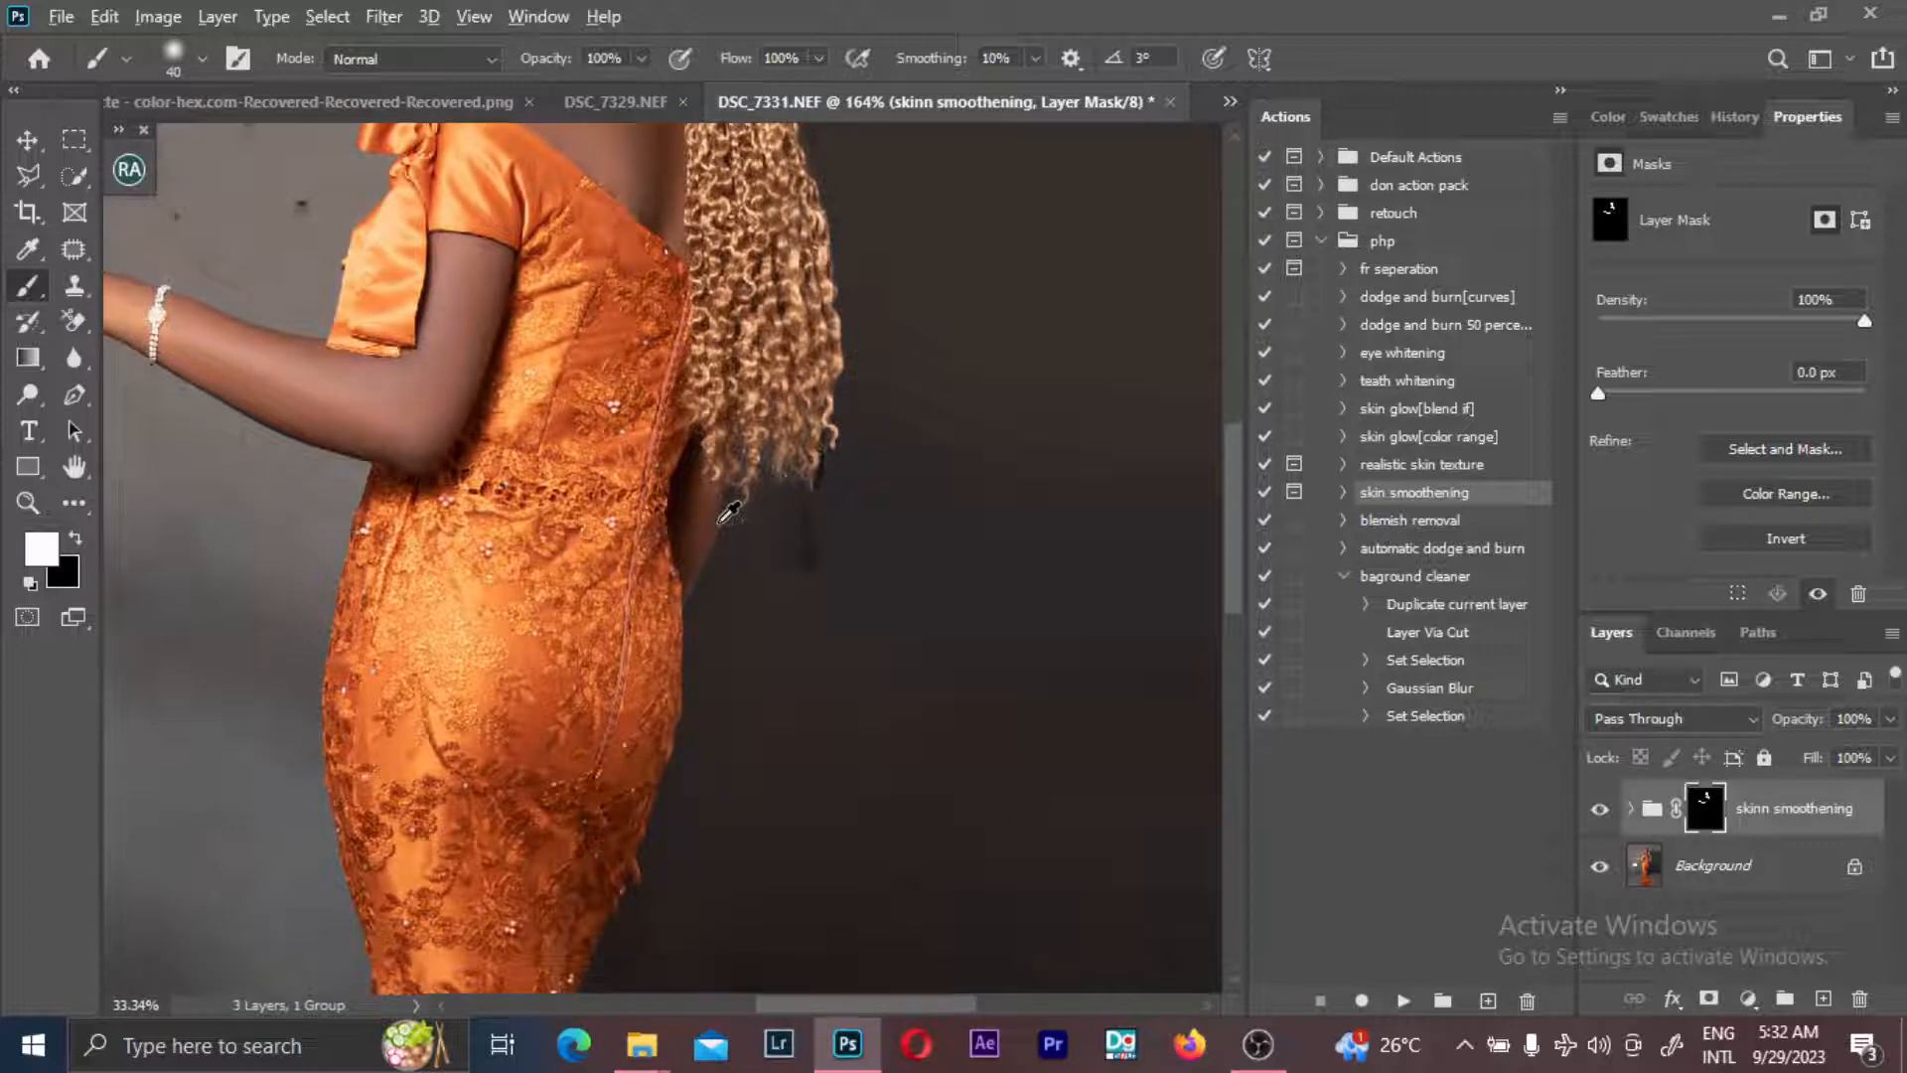
alt+scroll(730, 511, down, 3)
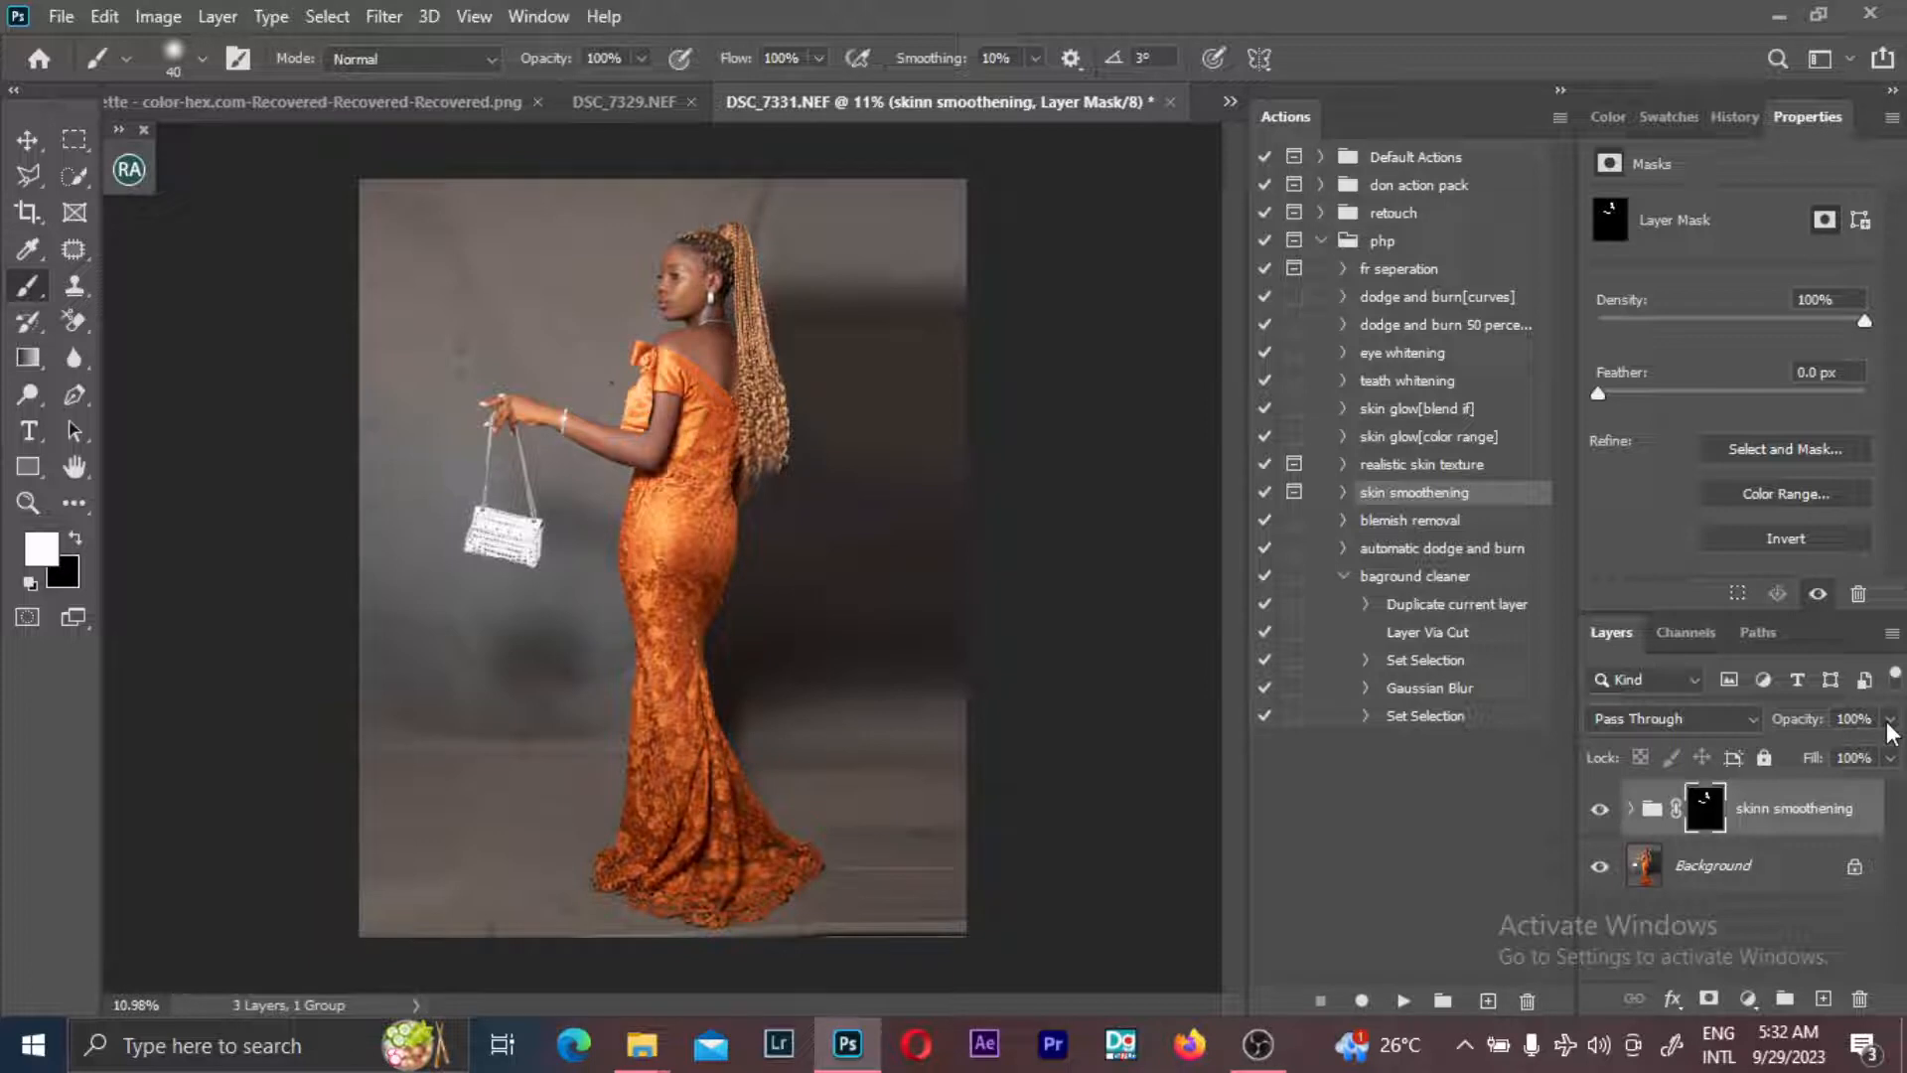
right_click(1748, 865)
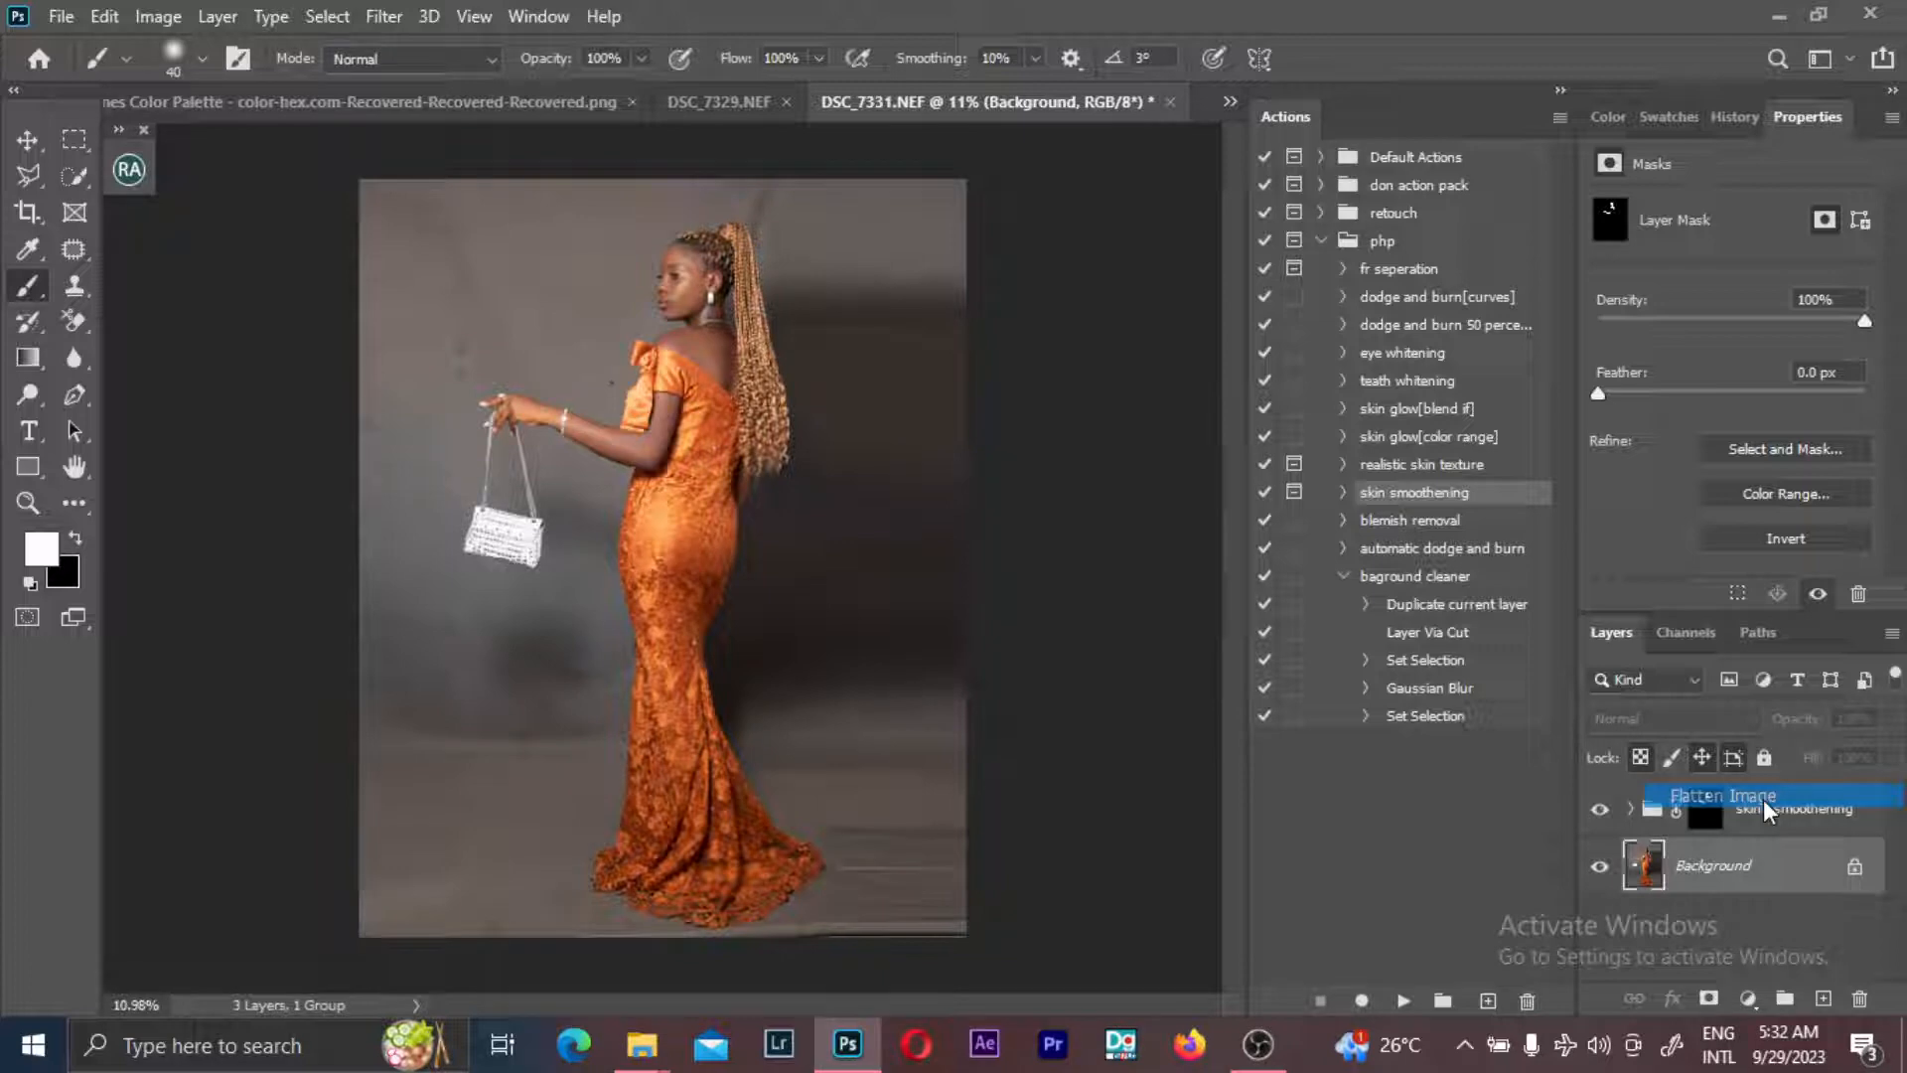
click(1762, 798)
- Duplicate the Background layer and blend the temple and forehead skin with the Mixer Brush at about 50 px
scroll(685, 395, up, 5)
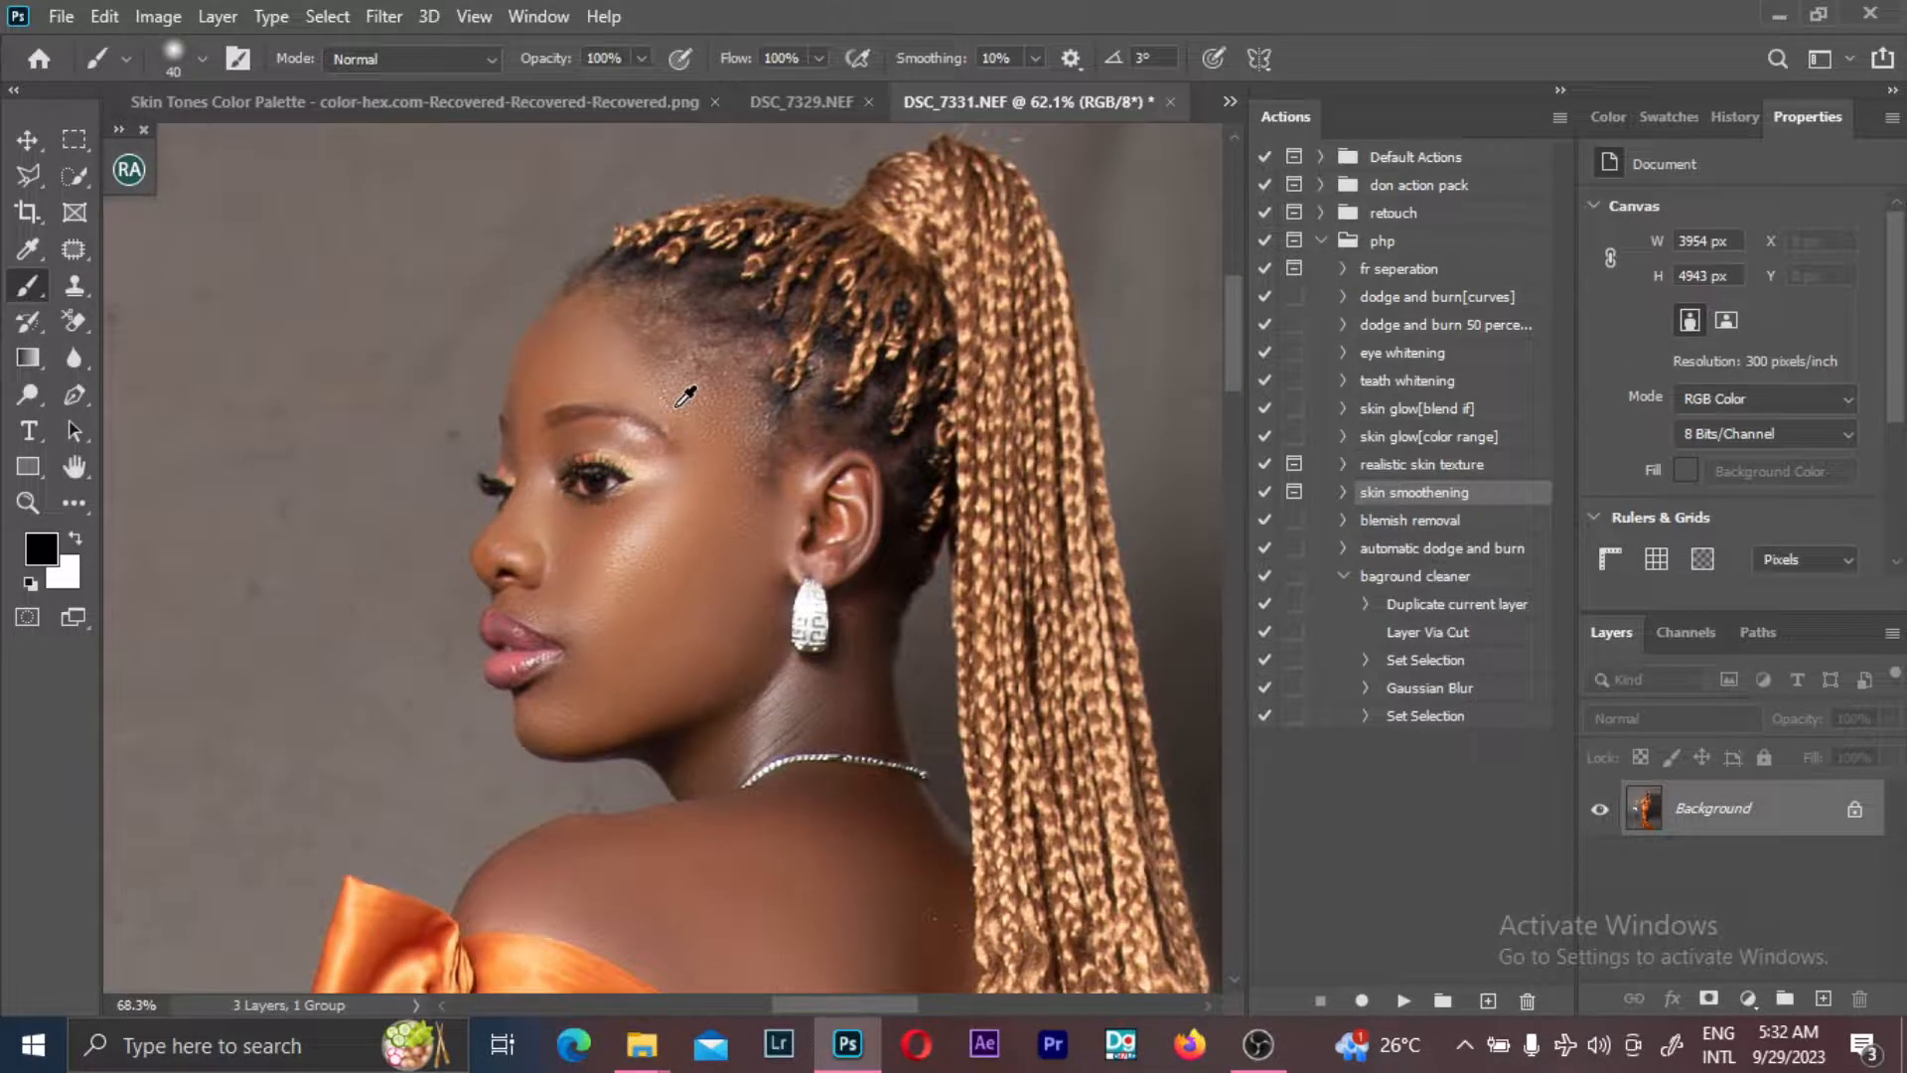
scroll(686, 395, up, 3)
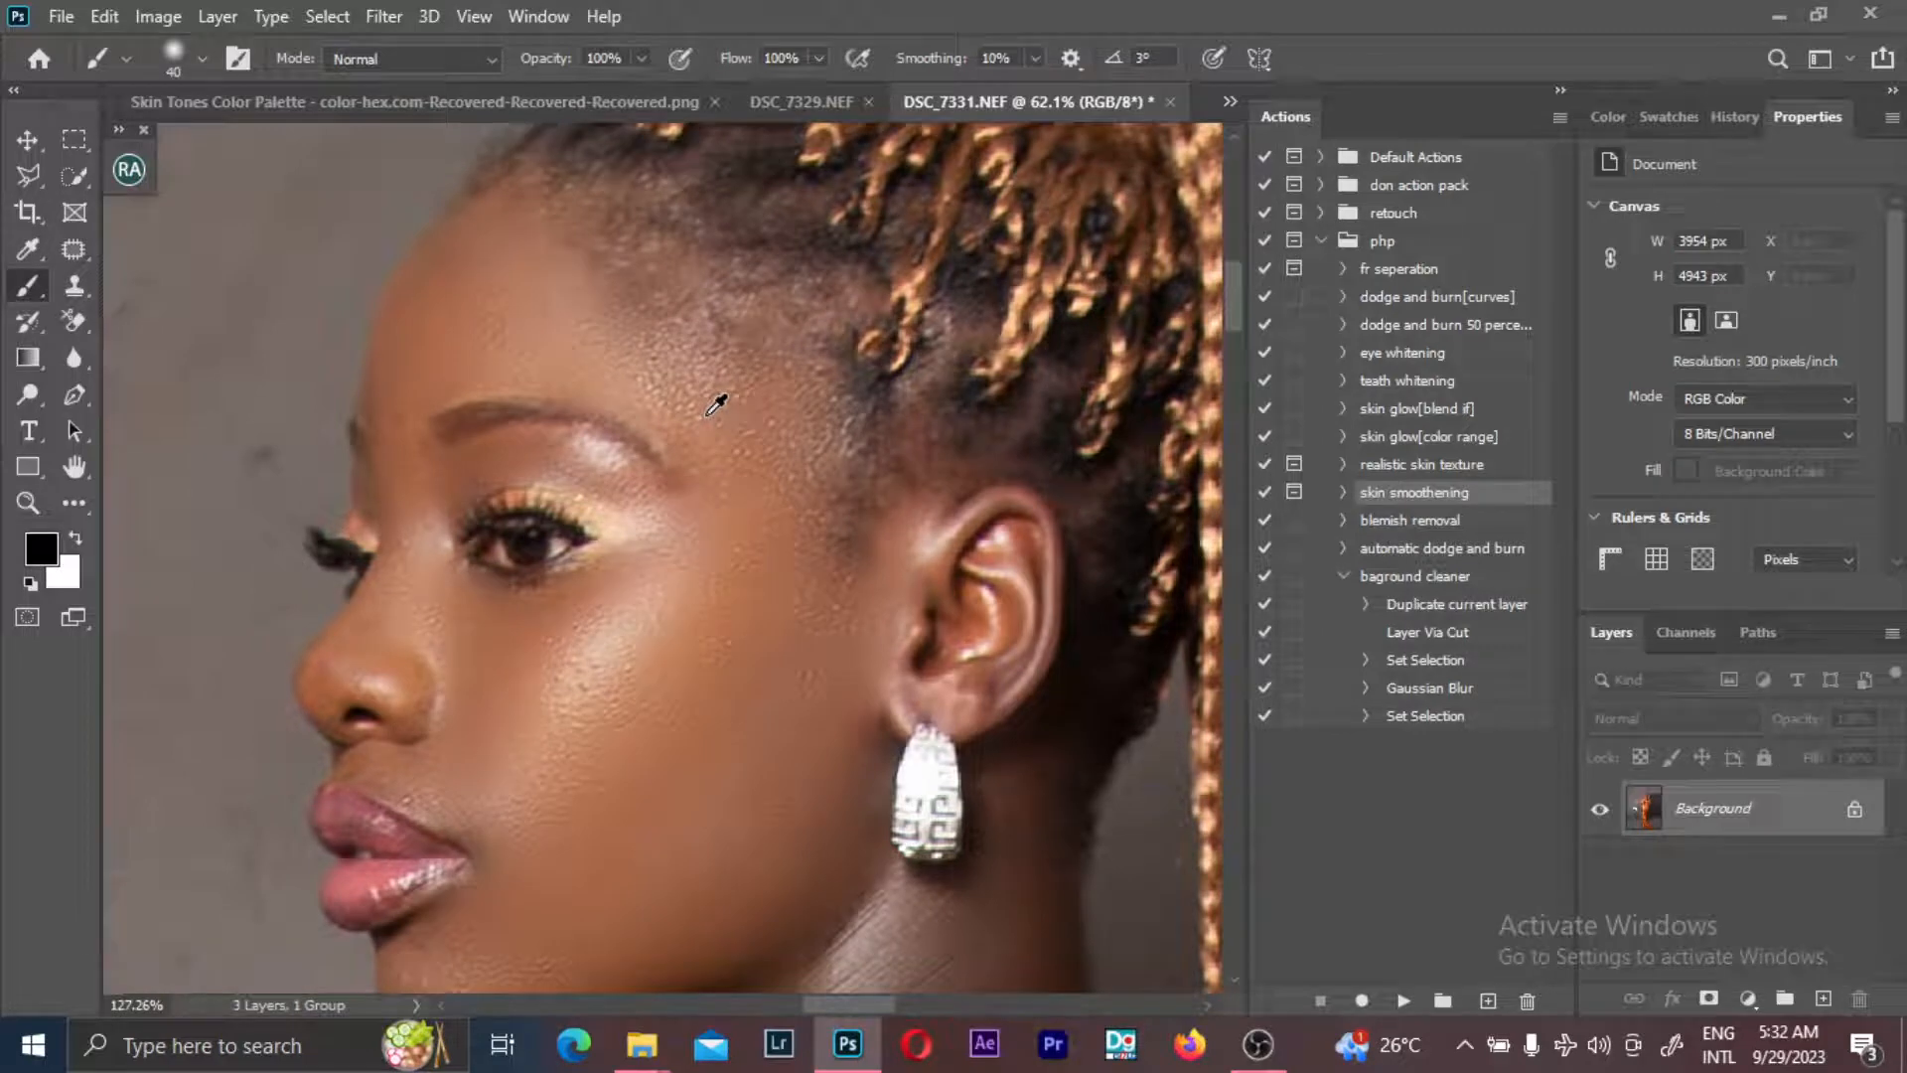
scroll(716, 403, up, 1)
key(shift+b)
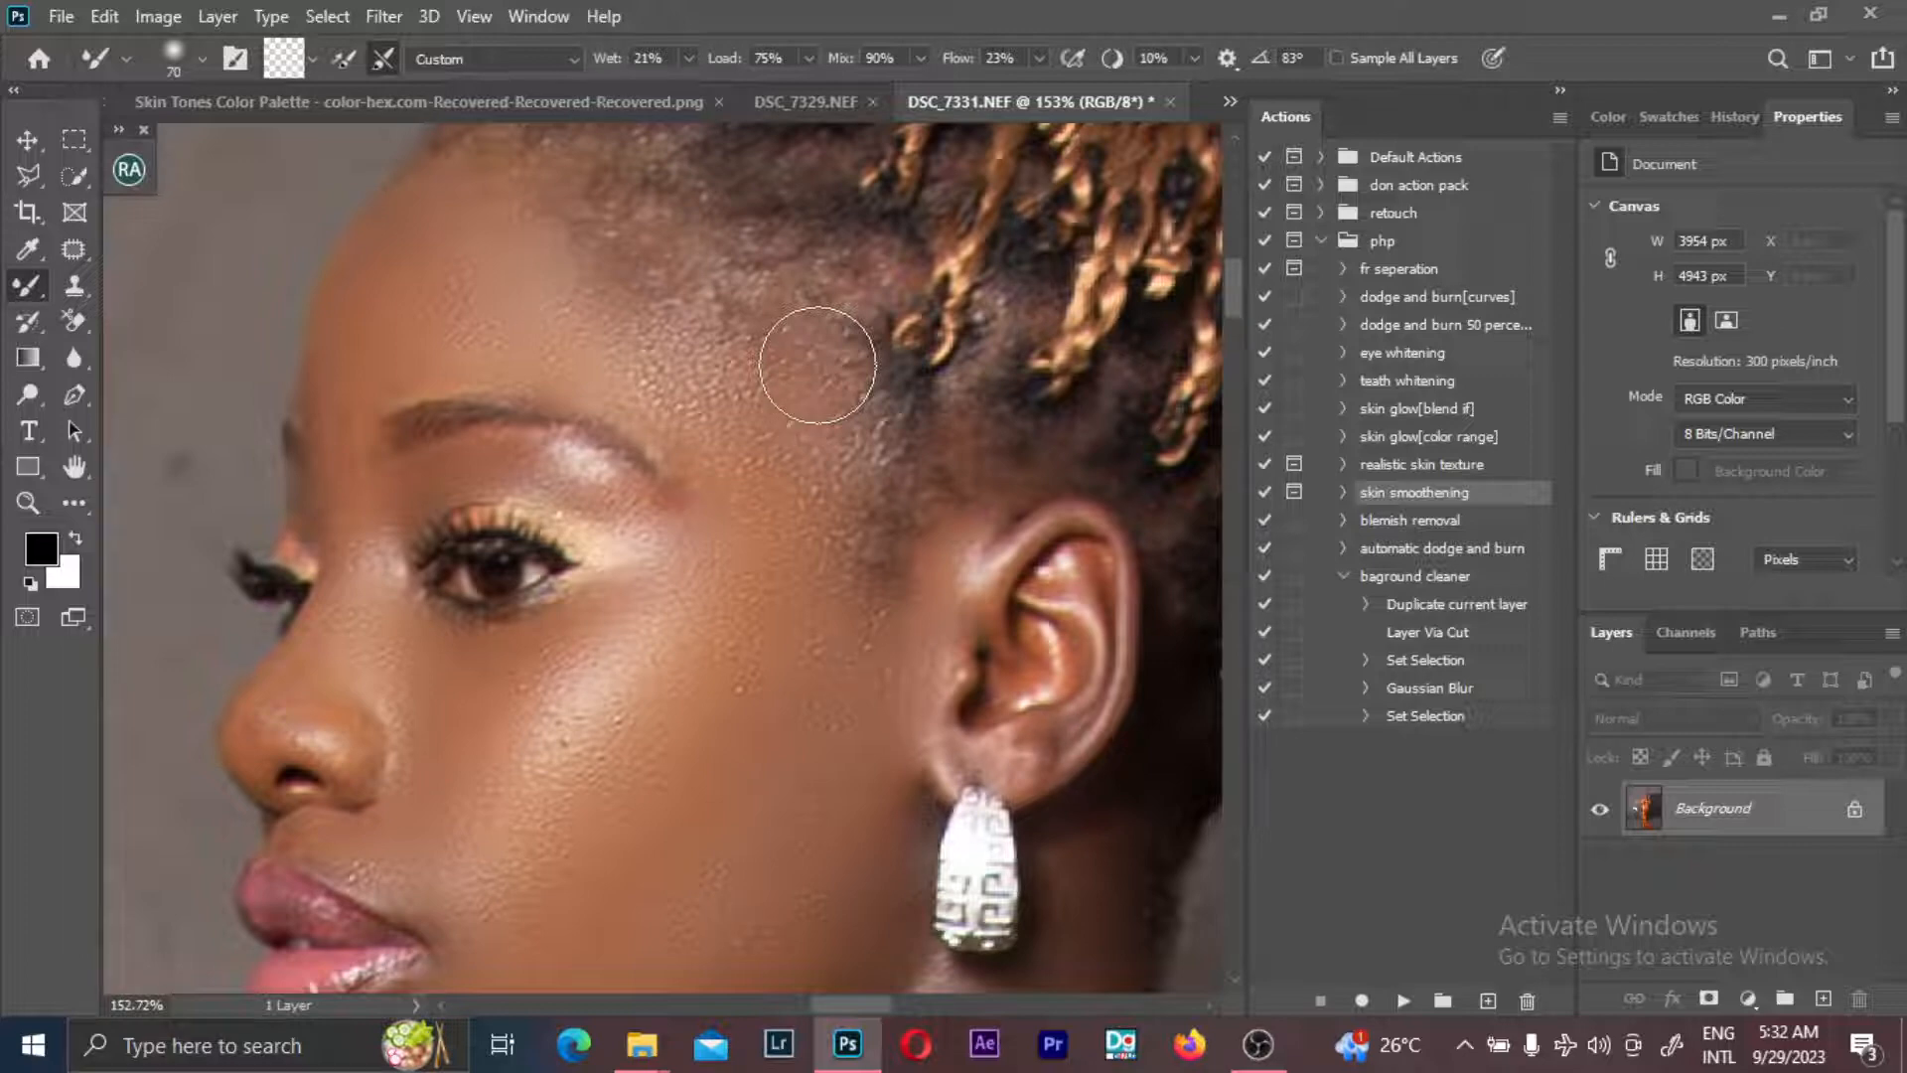
key(ctrl+j)
key(bracketleft)
key(bracketleft)
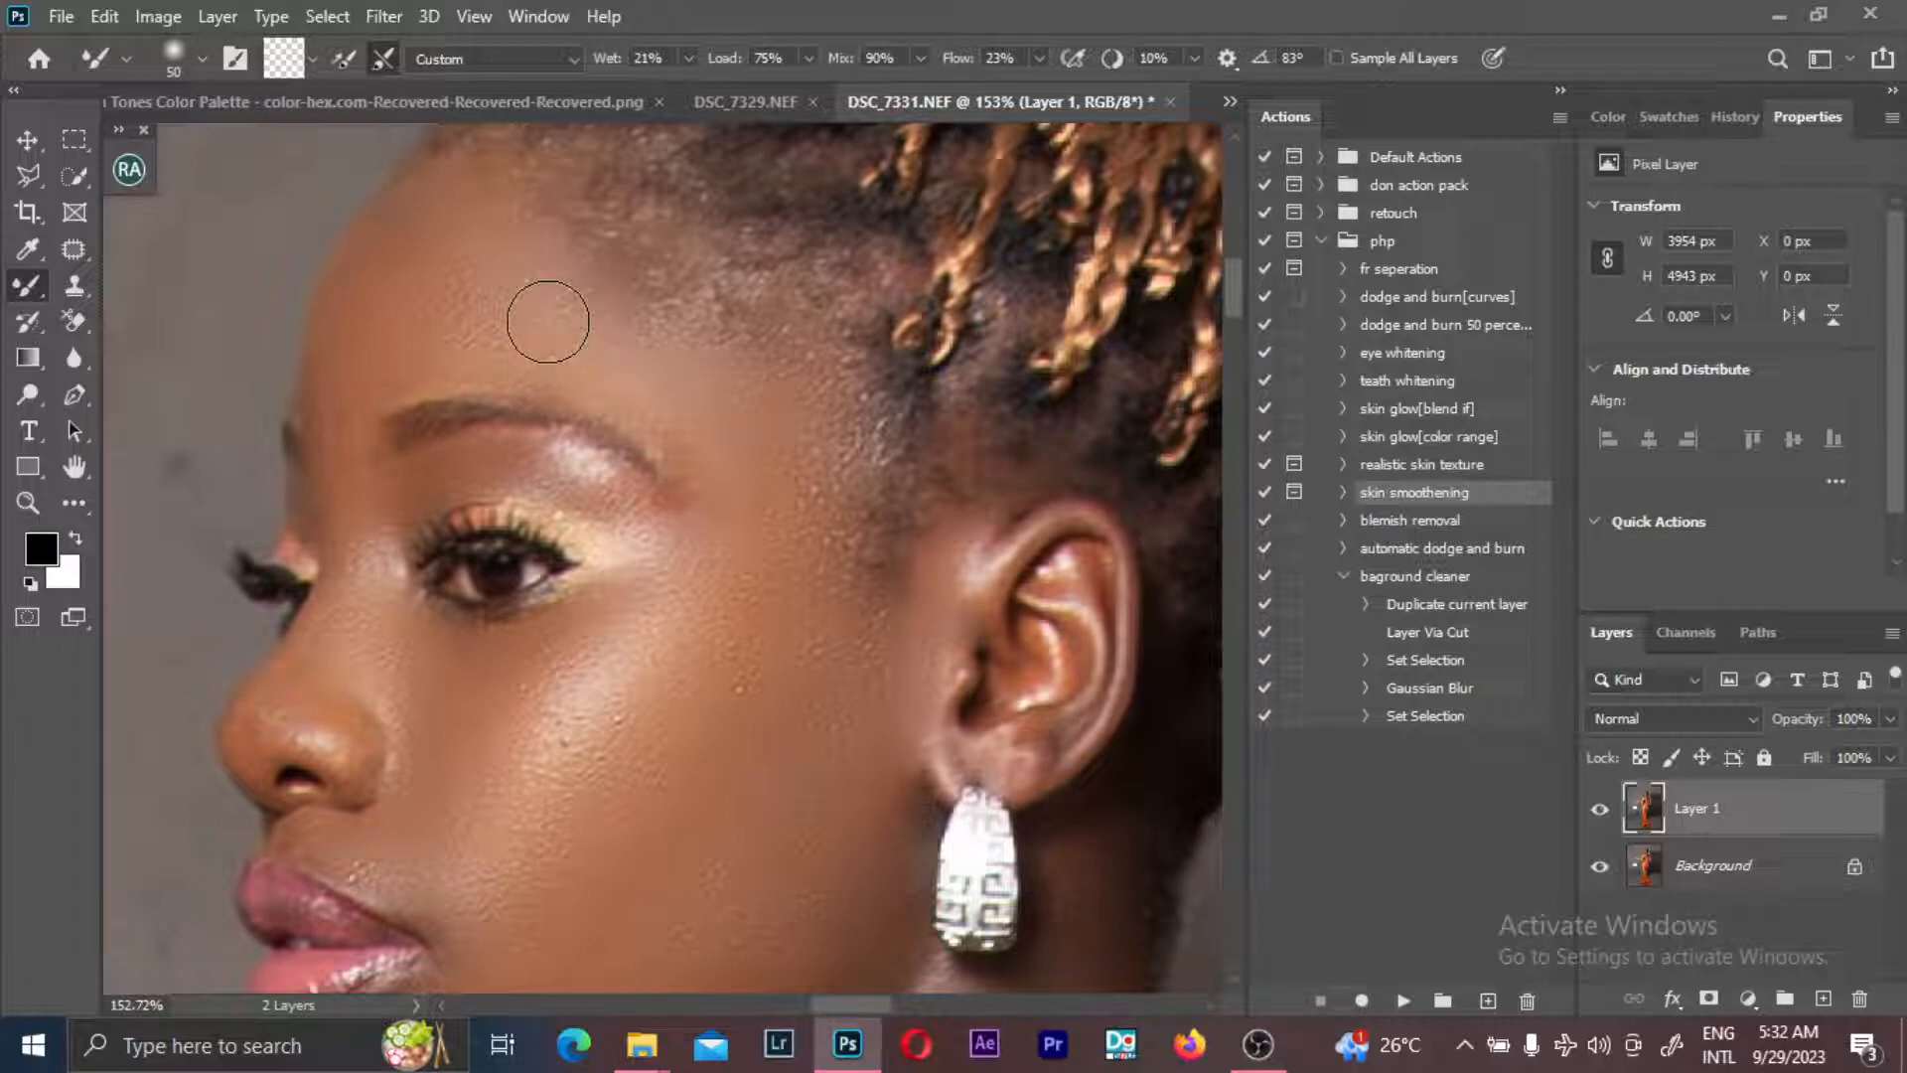
key(bracketleft)
key(bracketright)
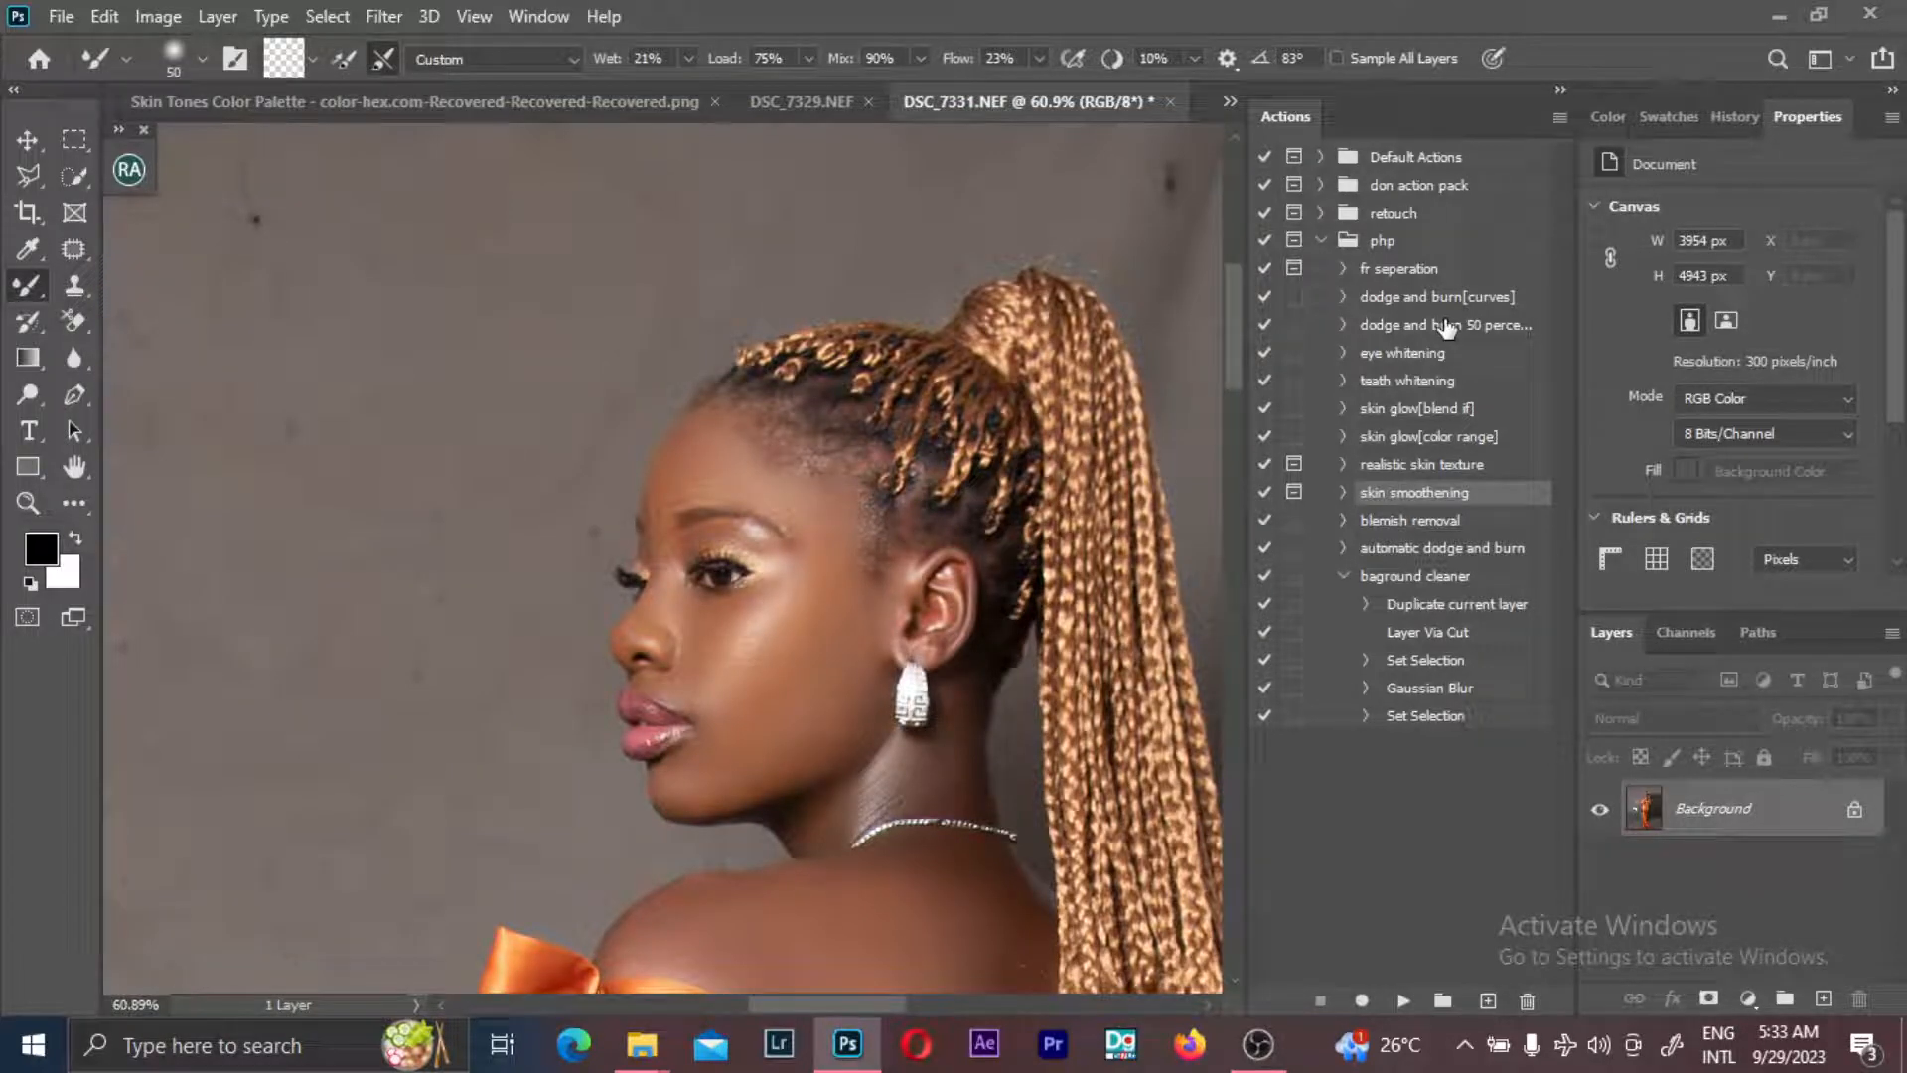
- Run the automatic dodge and burn action on the flattened portrait and check it on the face and back
click(1440, 547)
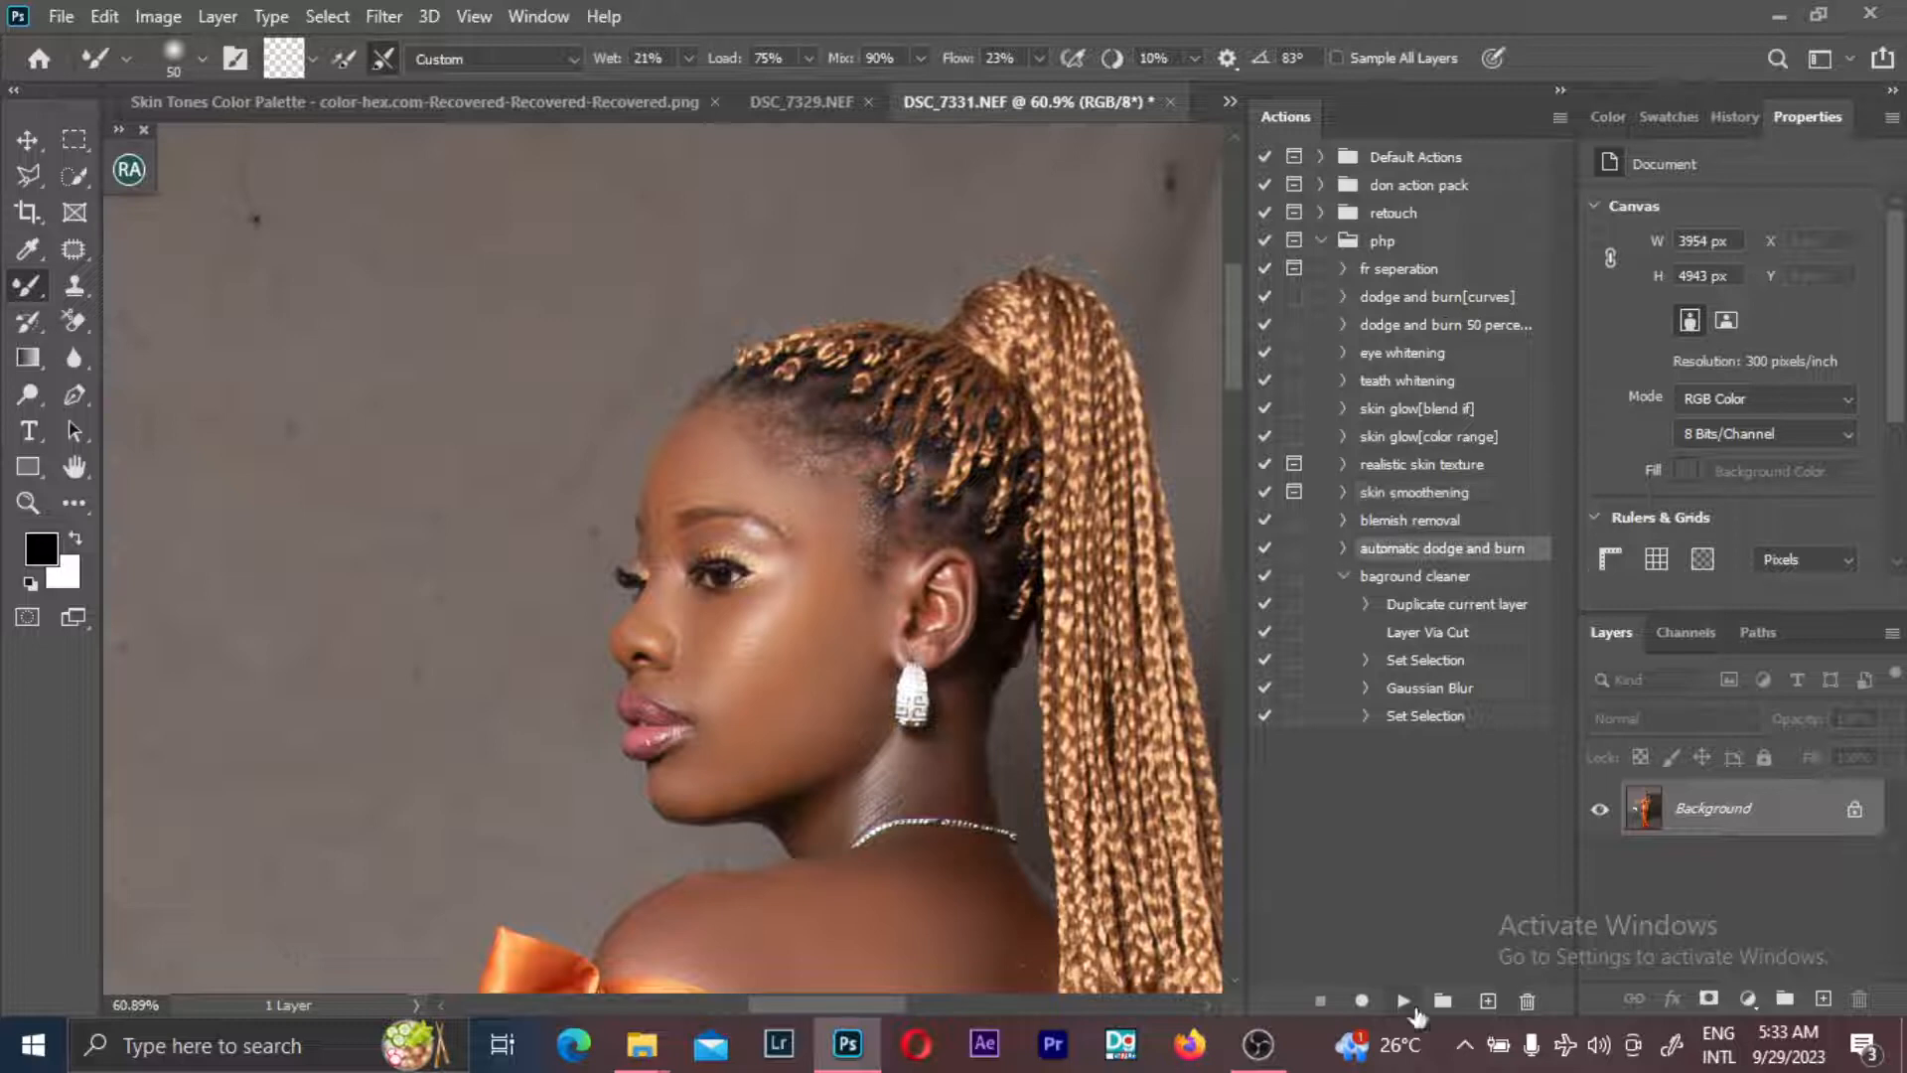
click(1404, 1001)
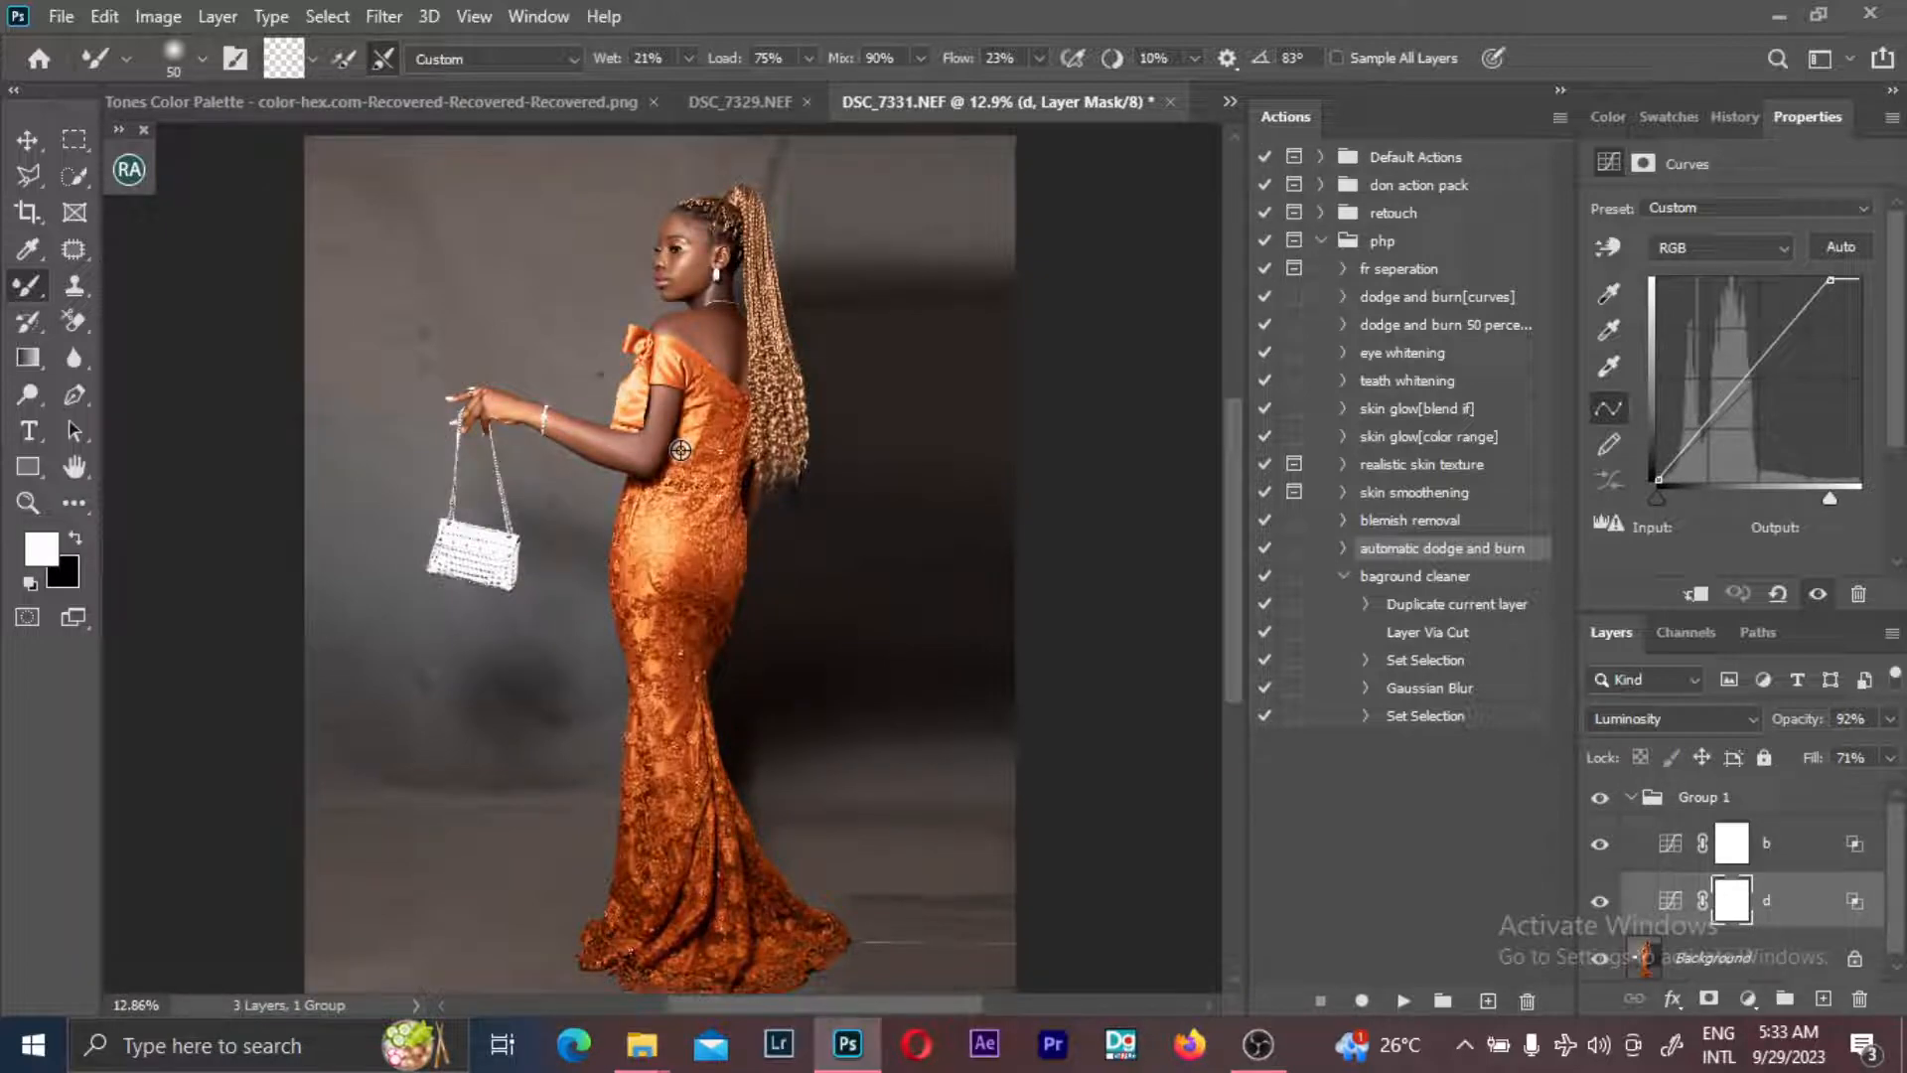
scroll(738, 340, up, 3)
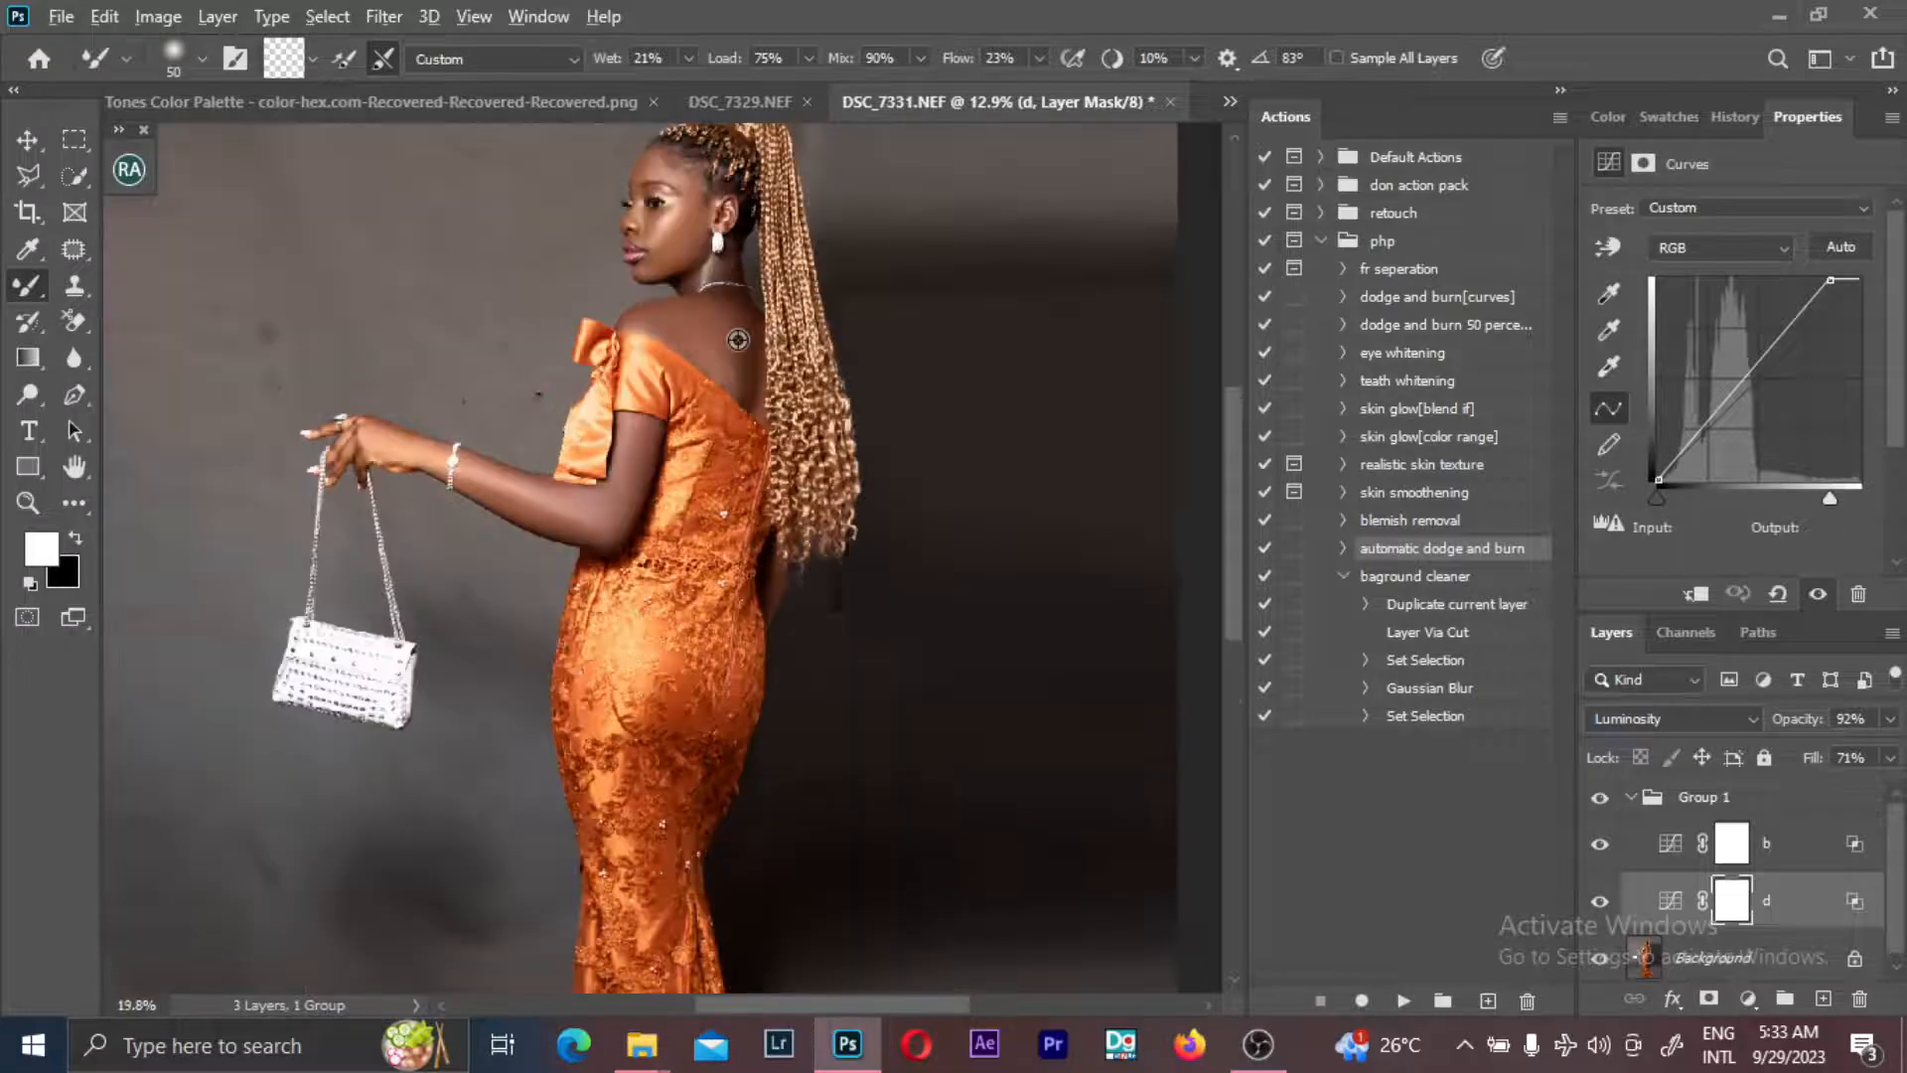
scroll(738, 340, up, 3)
drag(713, 281, 796, 528)
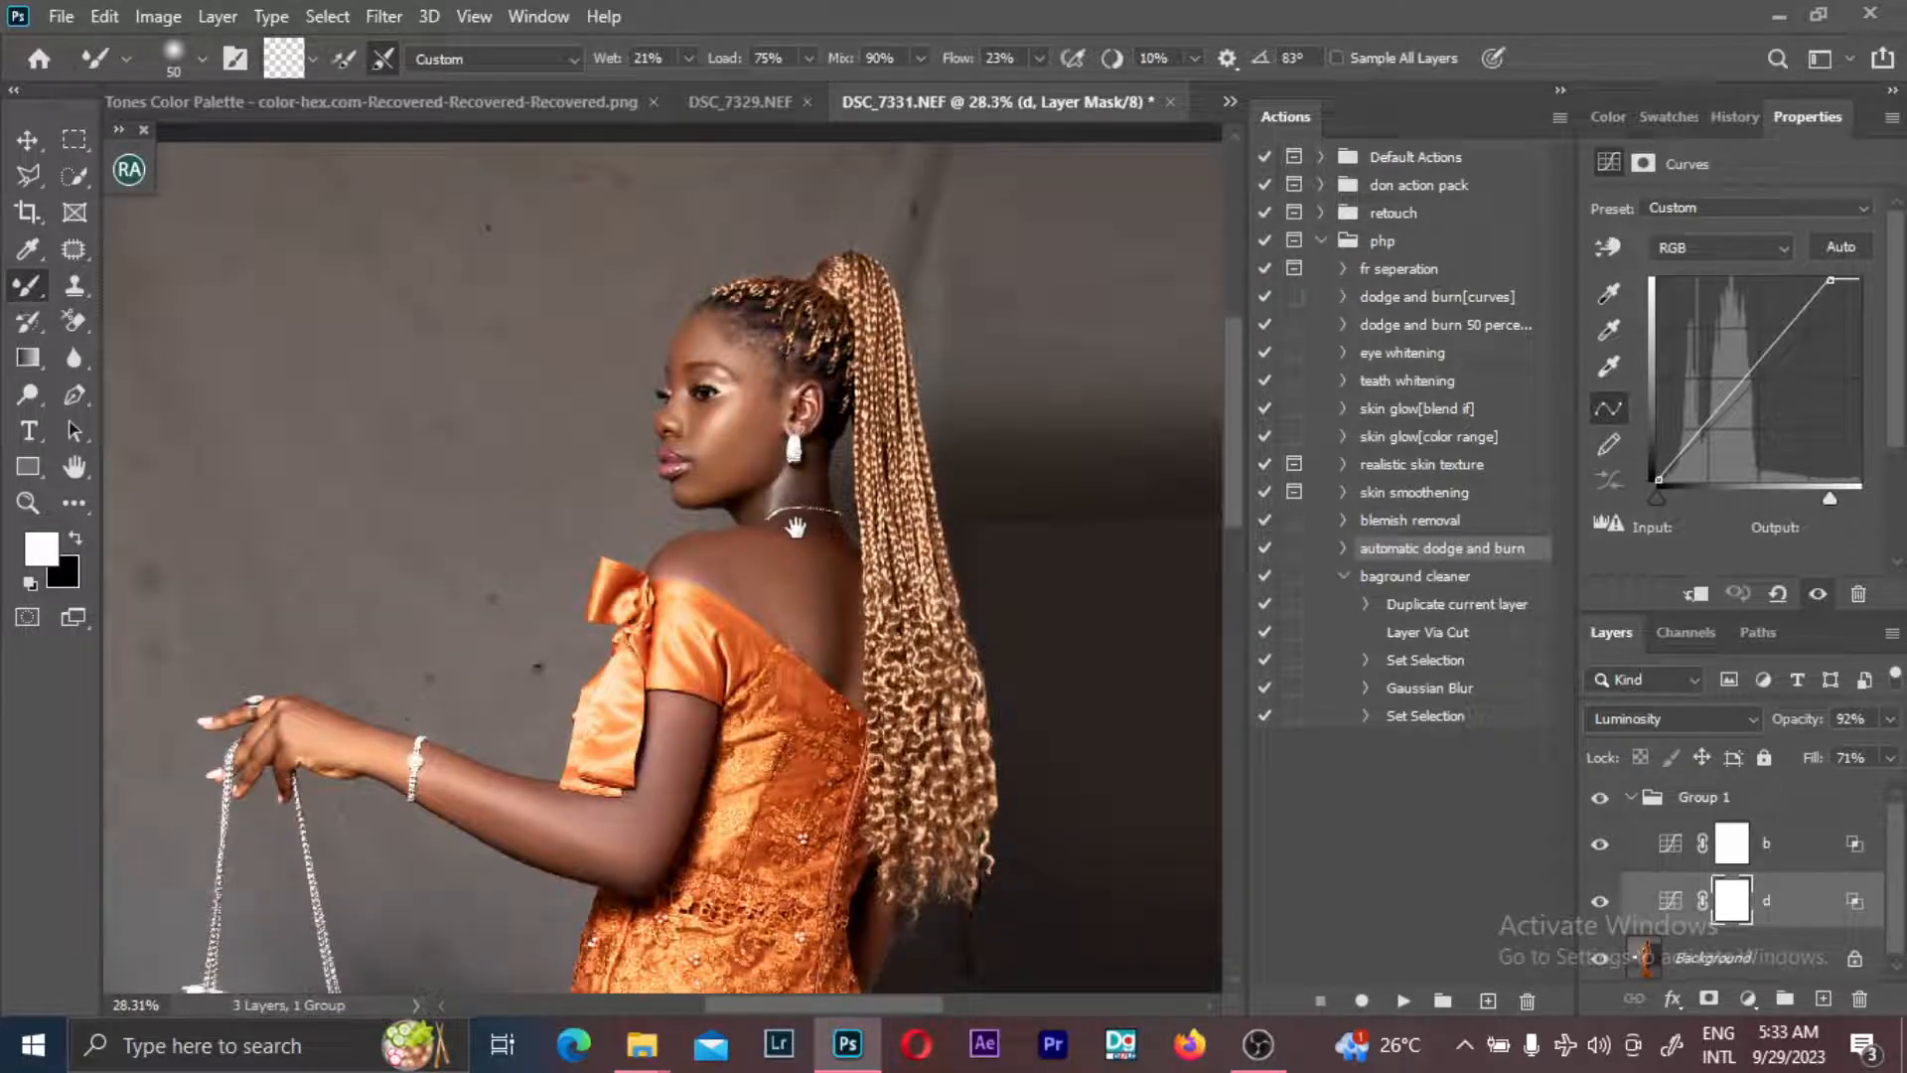
- Set a black-masked Curves layer above the collapsed dodge and burn group to Screen, raising its midtones to input 121, output 140
click(1631, 797)
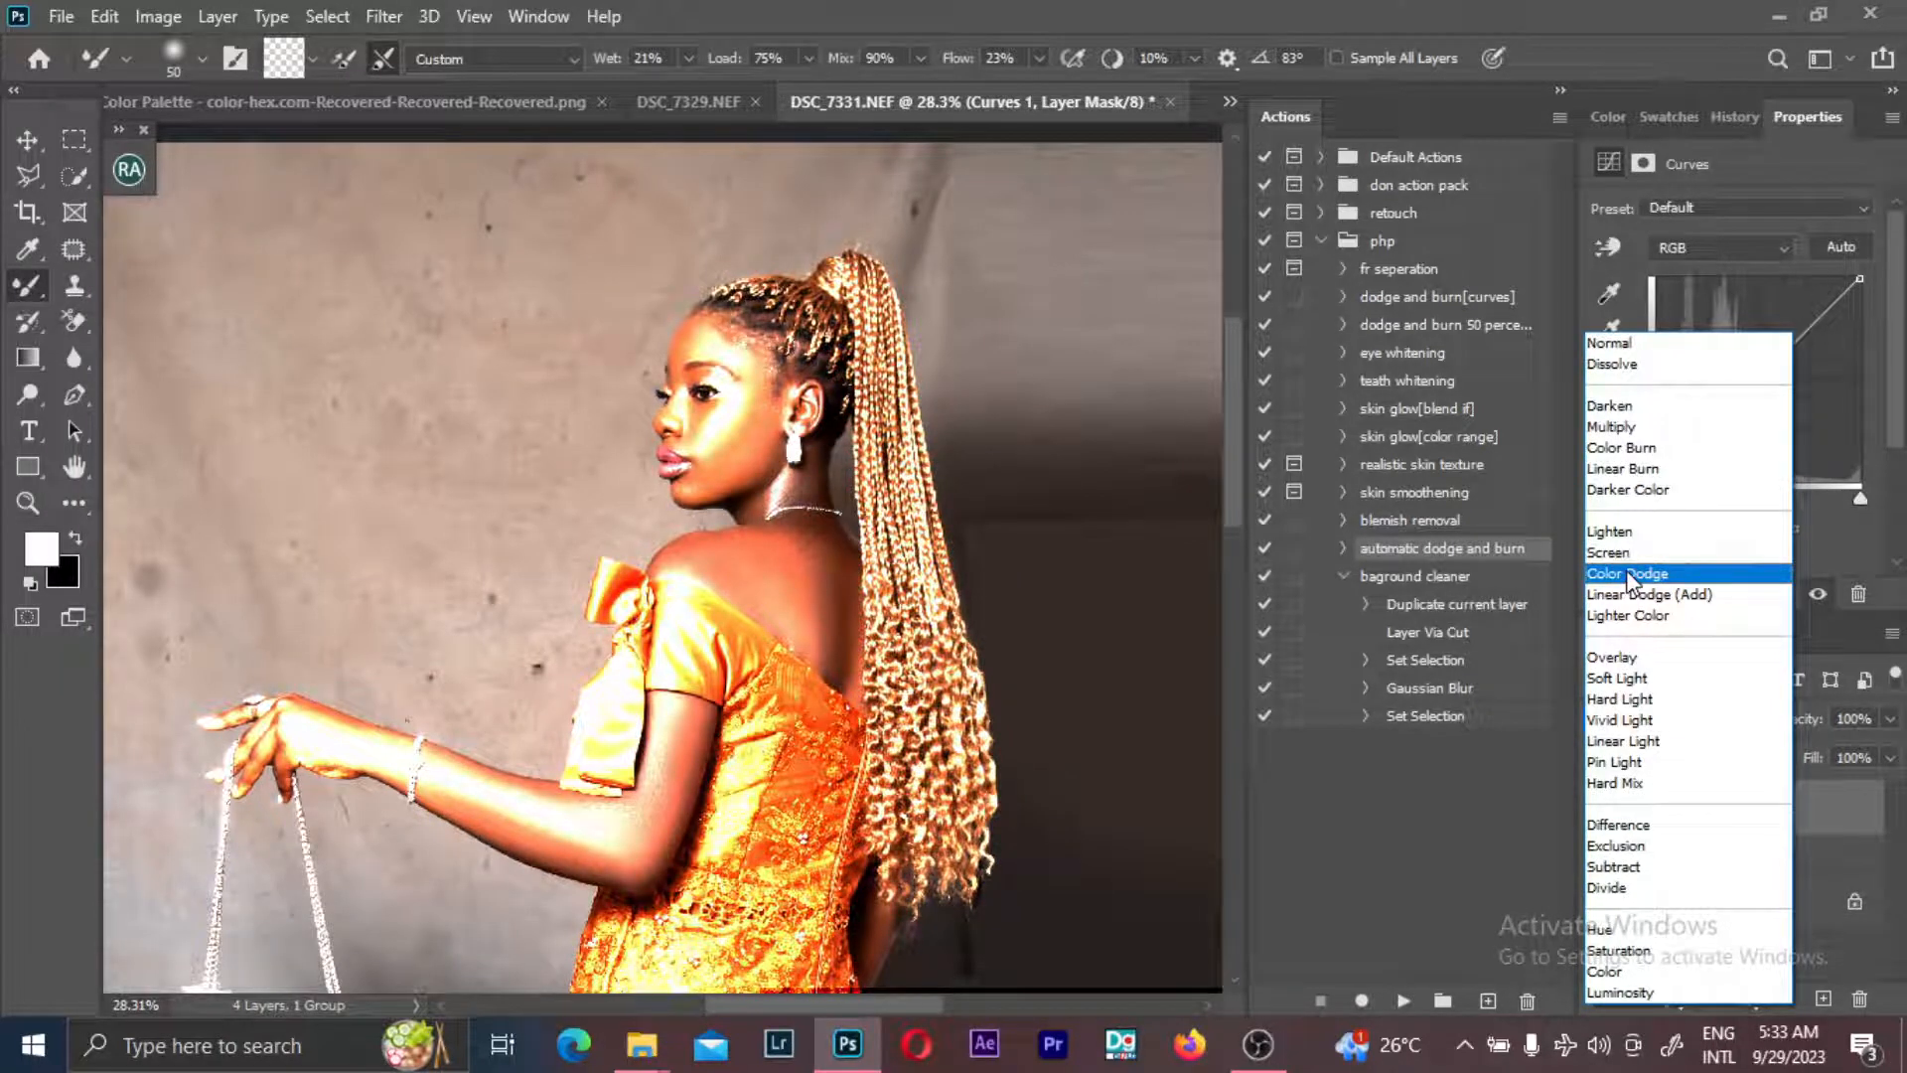
click(1608, 552)
click(1753, 369)
- Brighten the shoulder on the Curves mask with the white Brush at 100 px and 1% flow
right_click(22, 293)
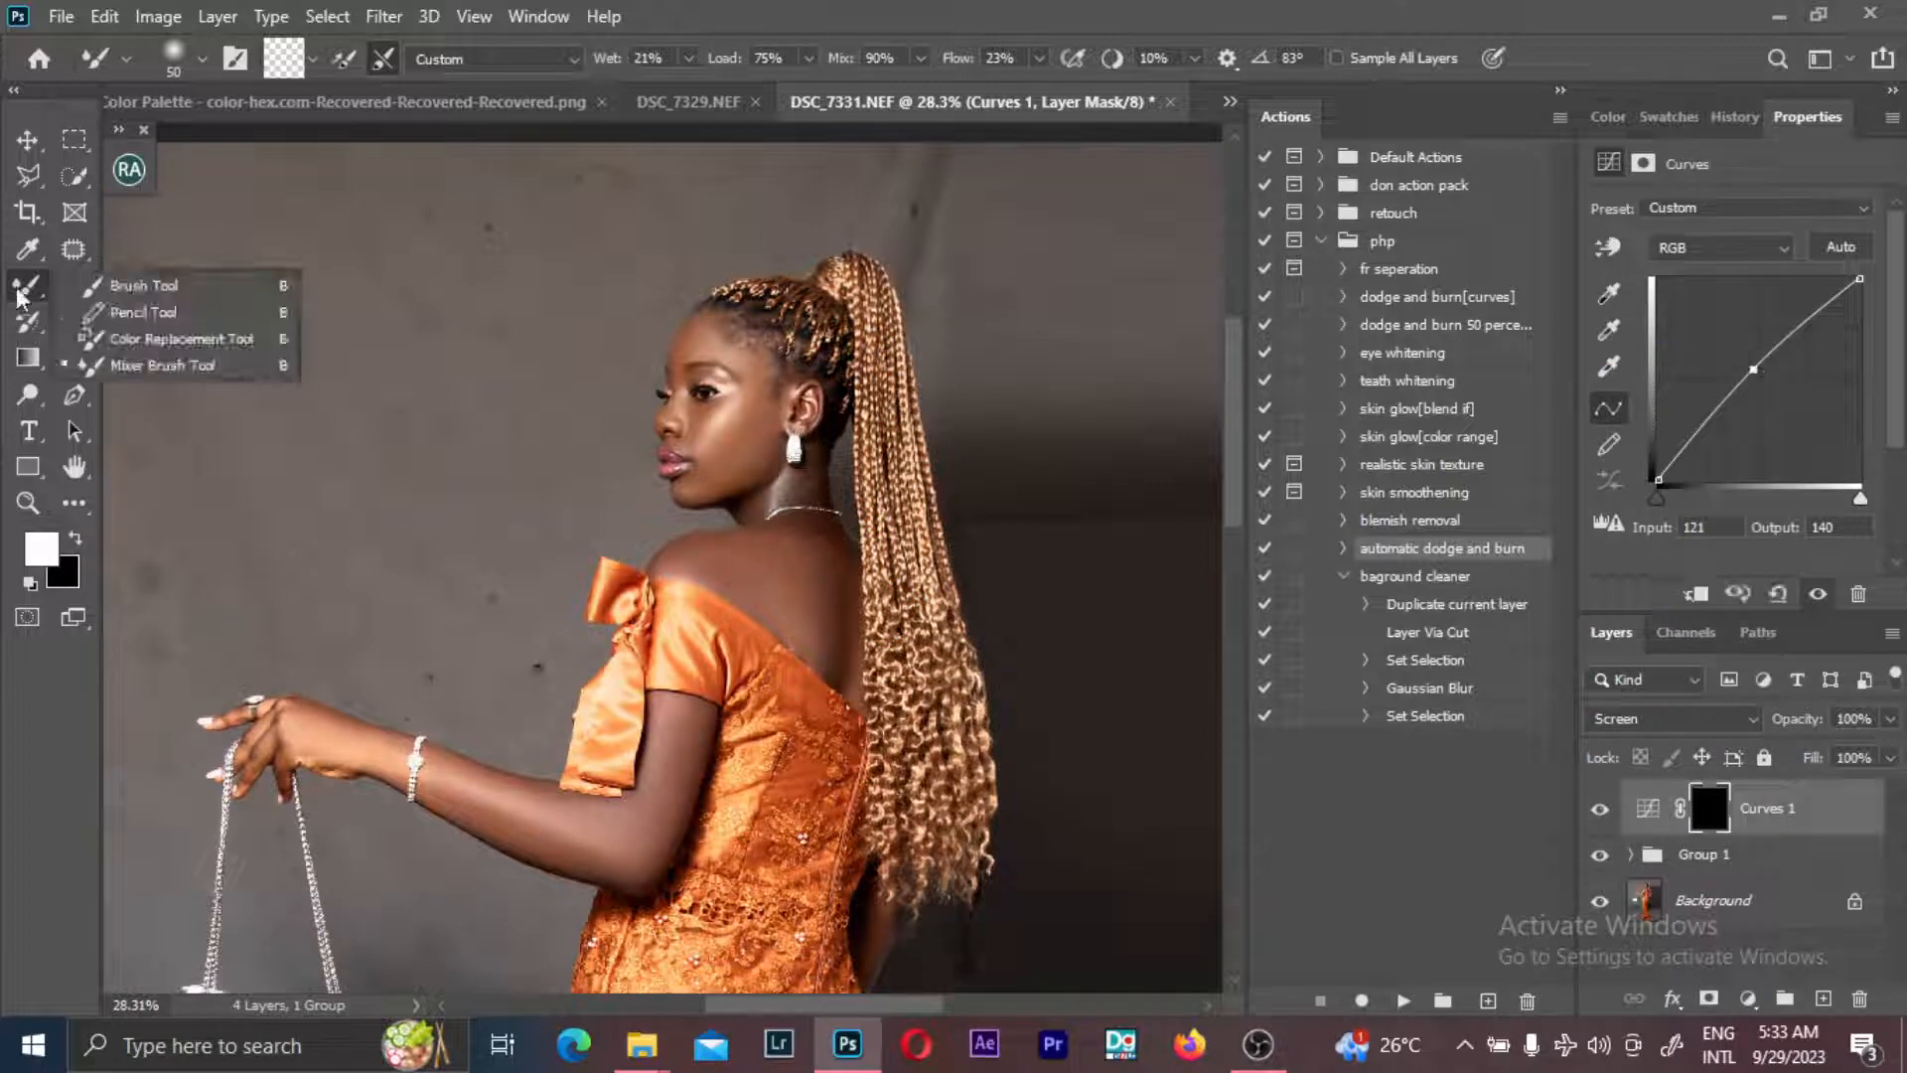
click(139, 285)
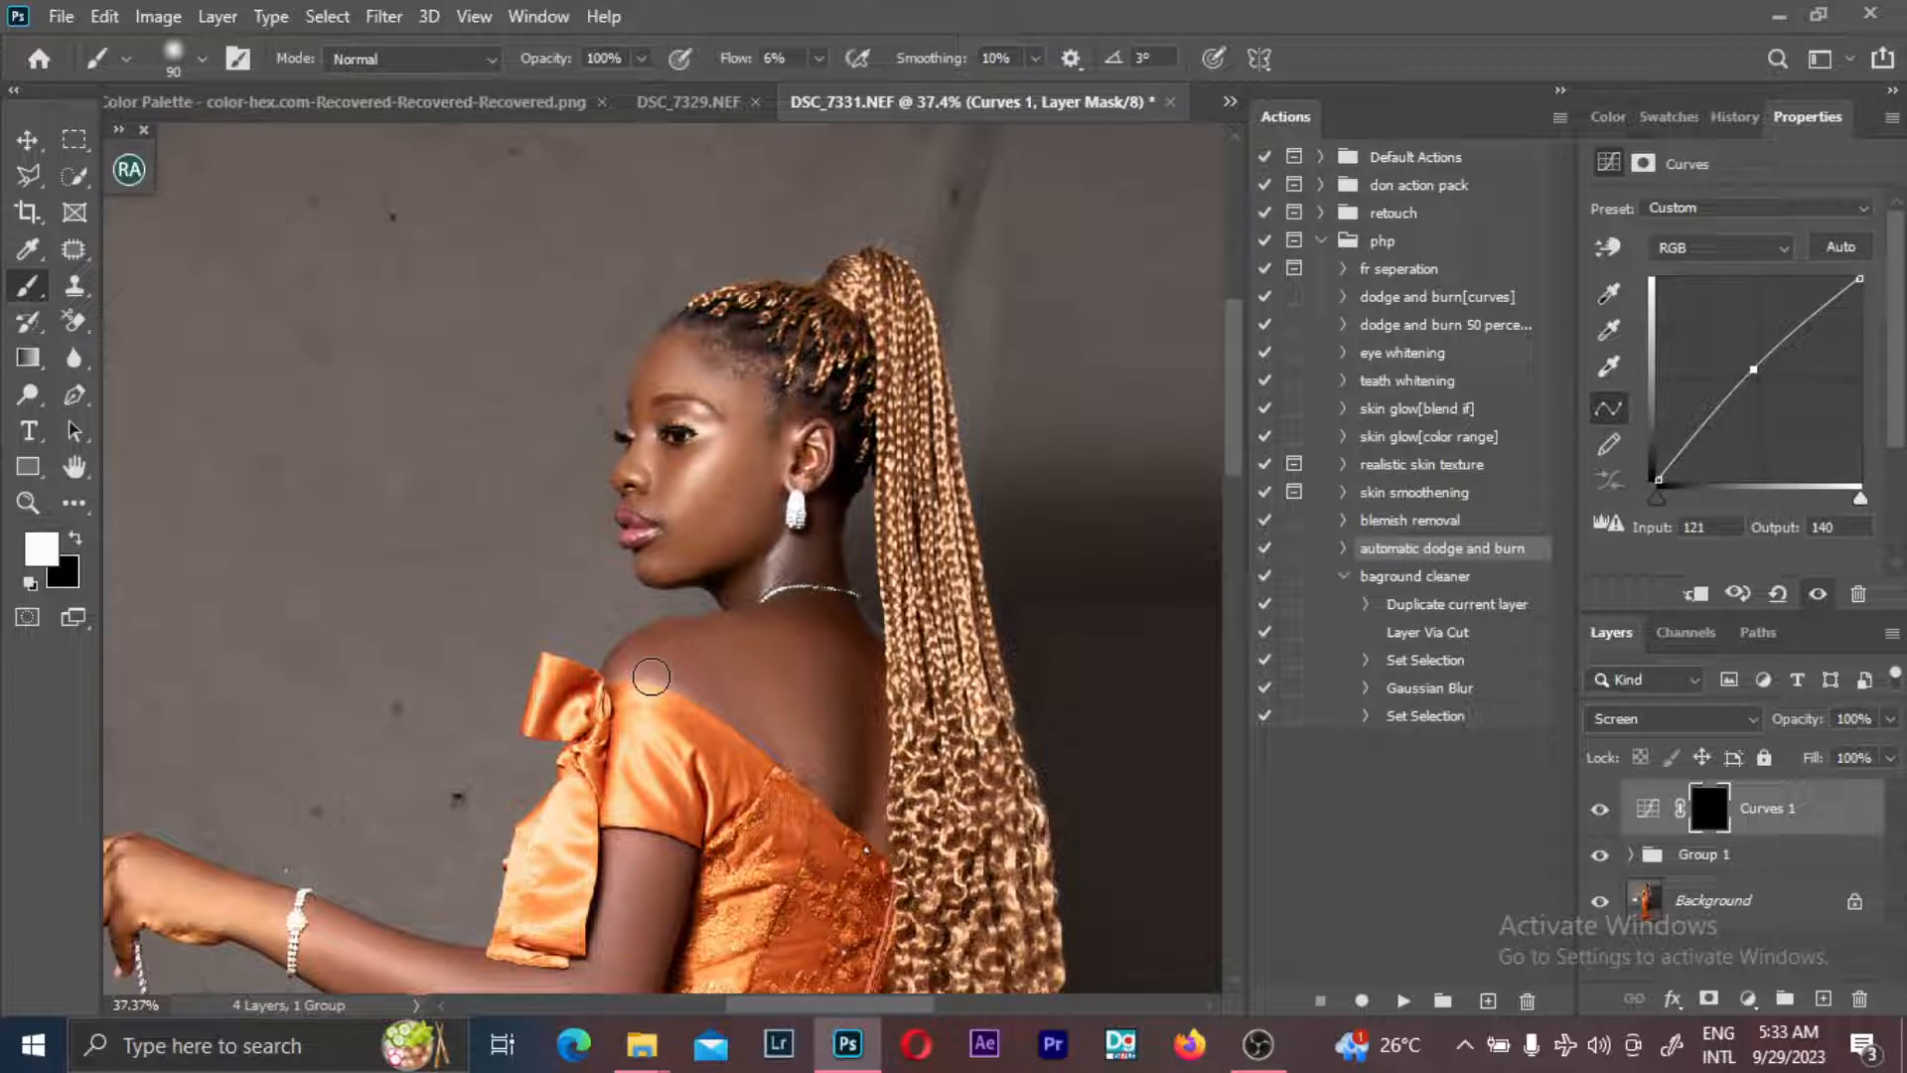
drag(652, 676, 959, 680)
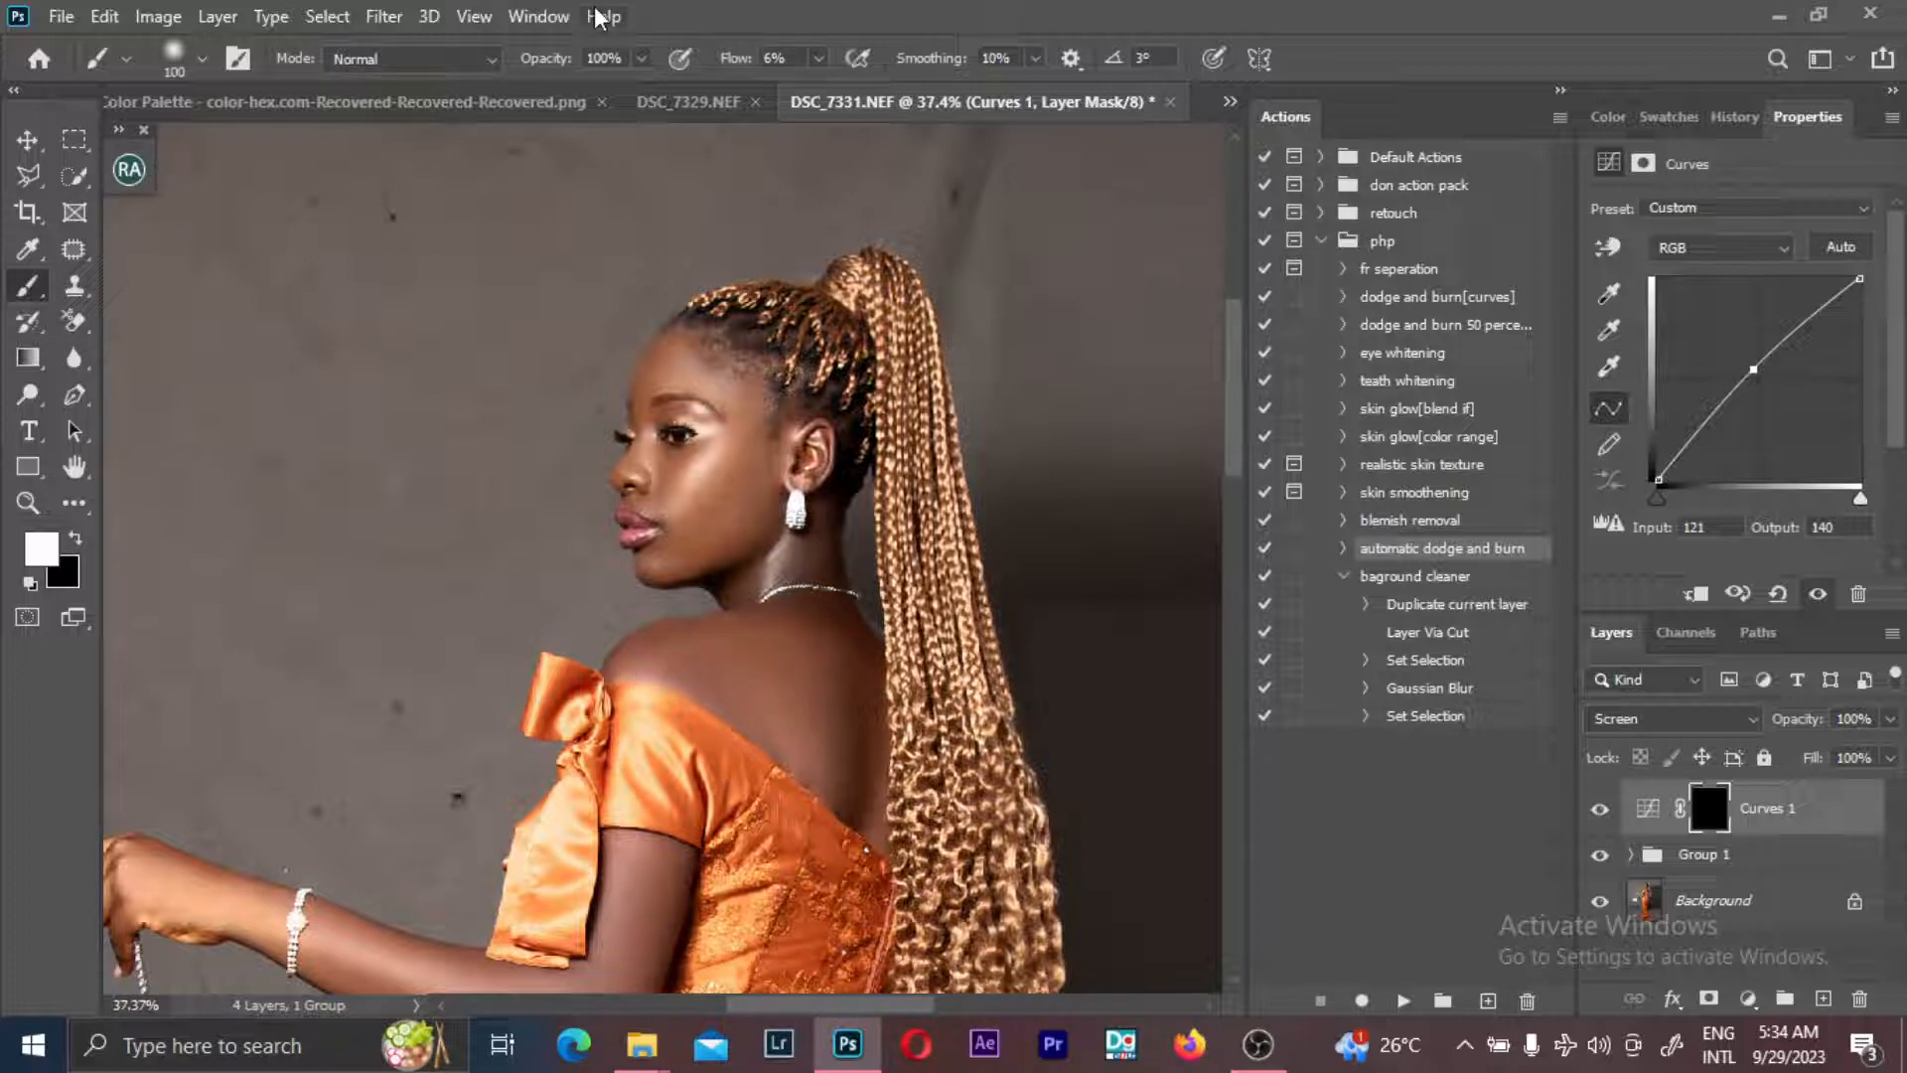
drag(737, 63, 728, 67)
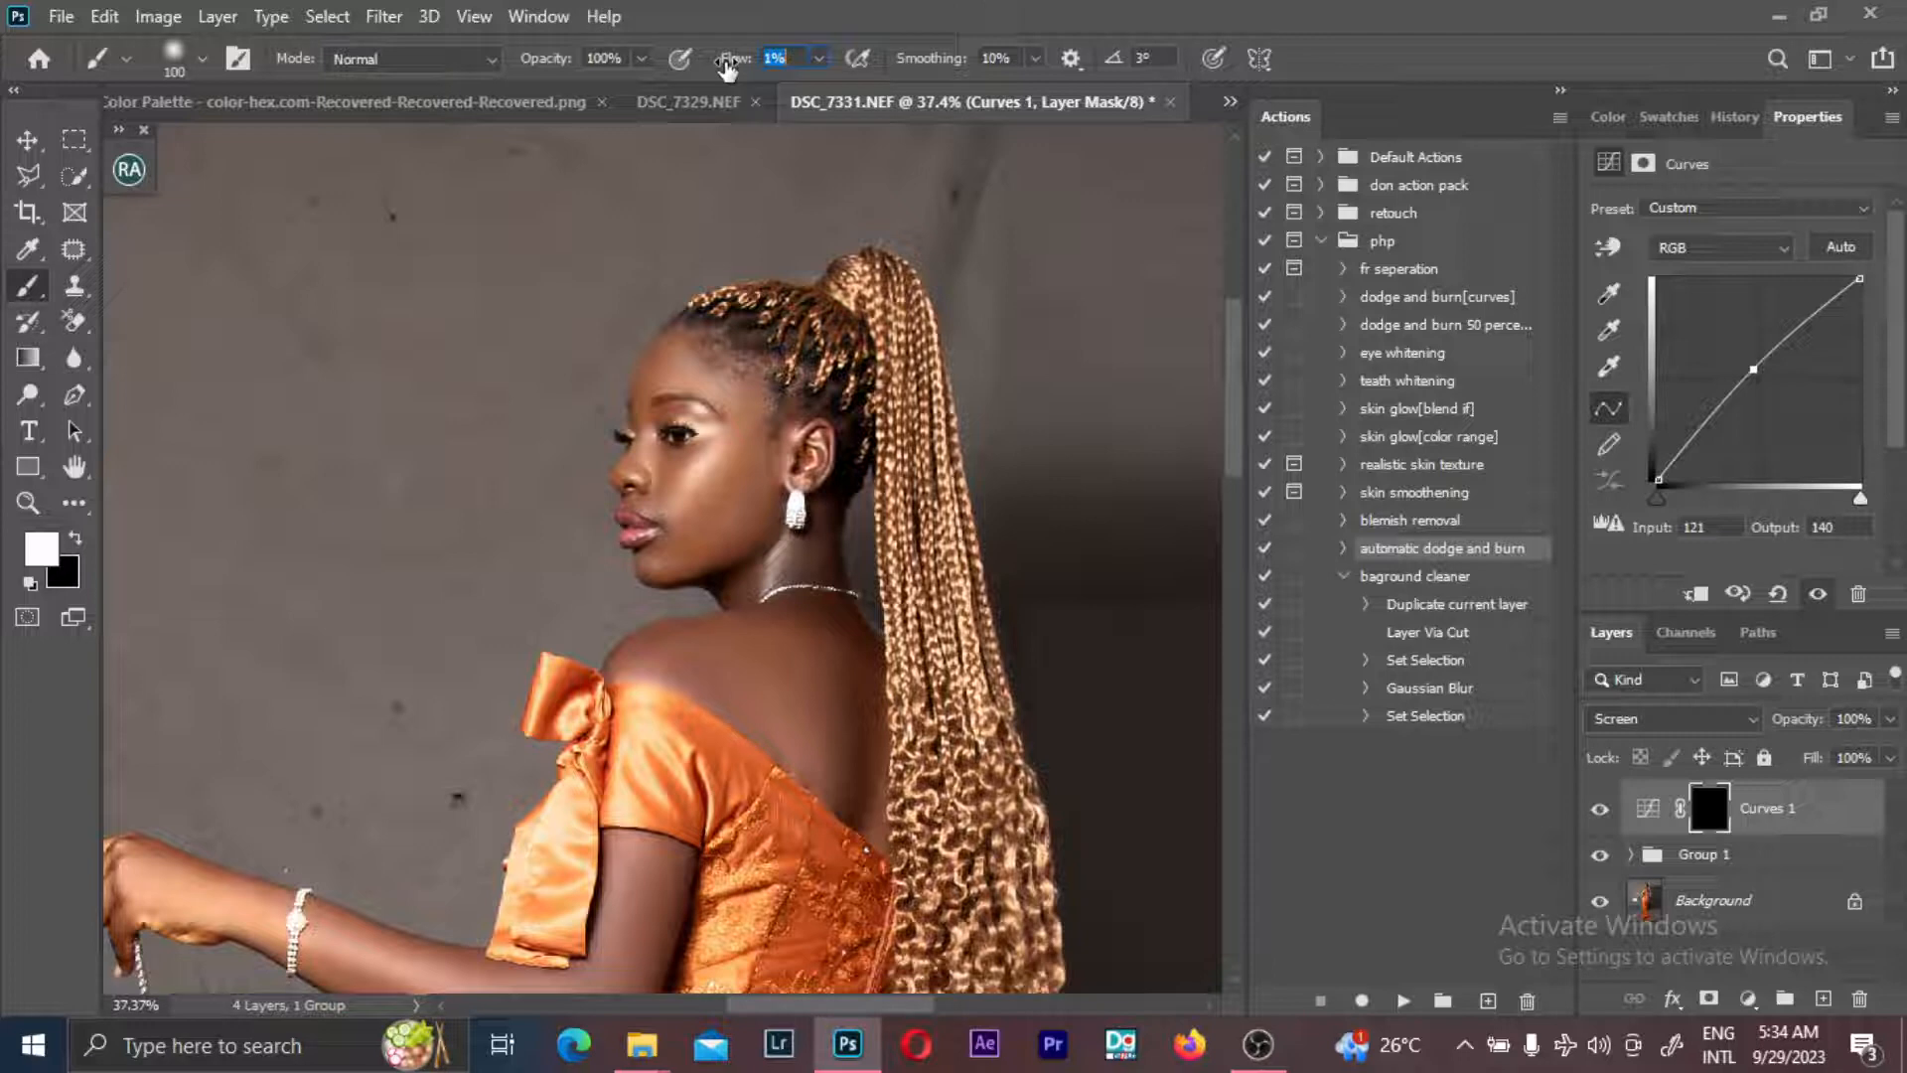
scroll(601, 487, up, 3)
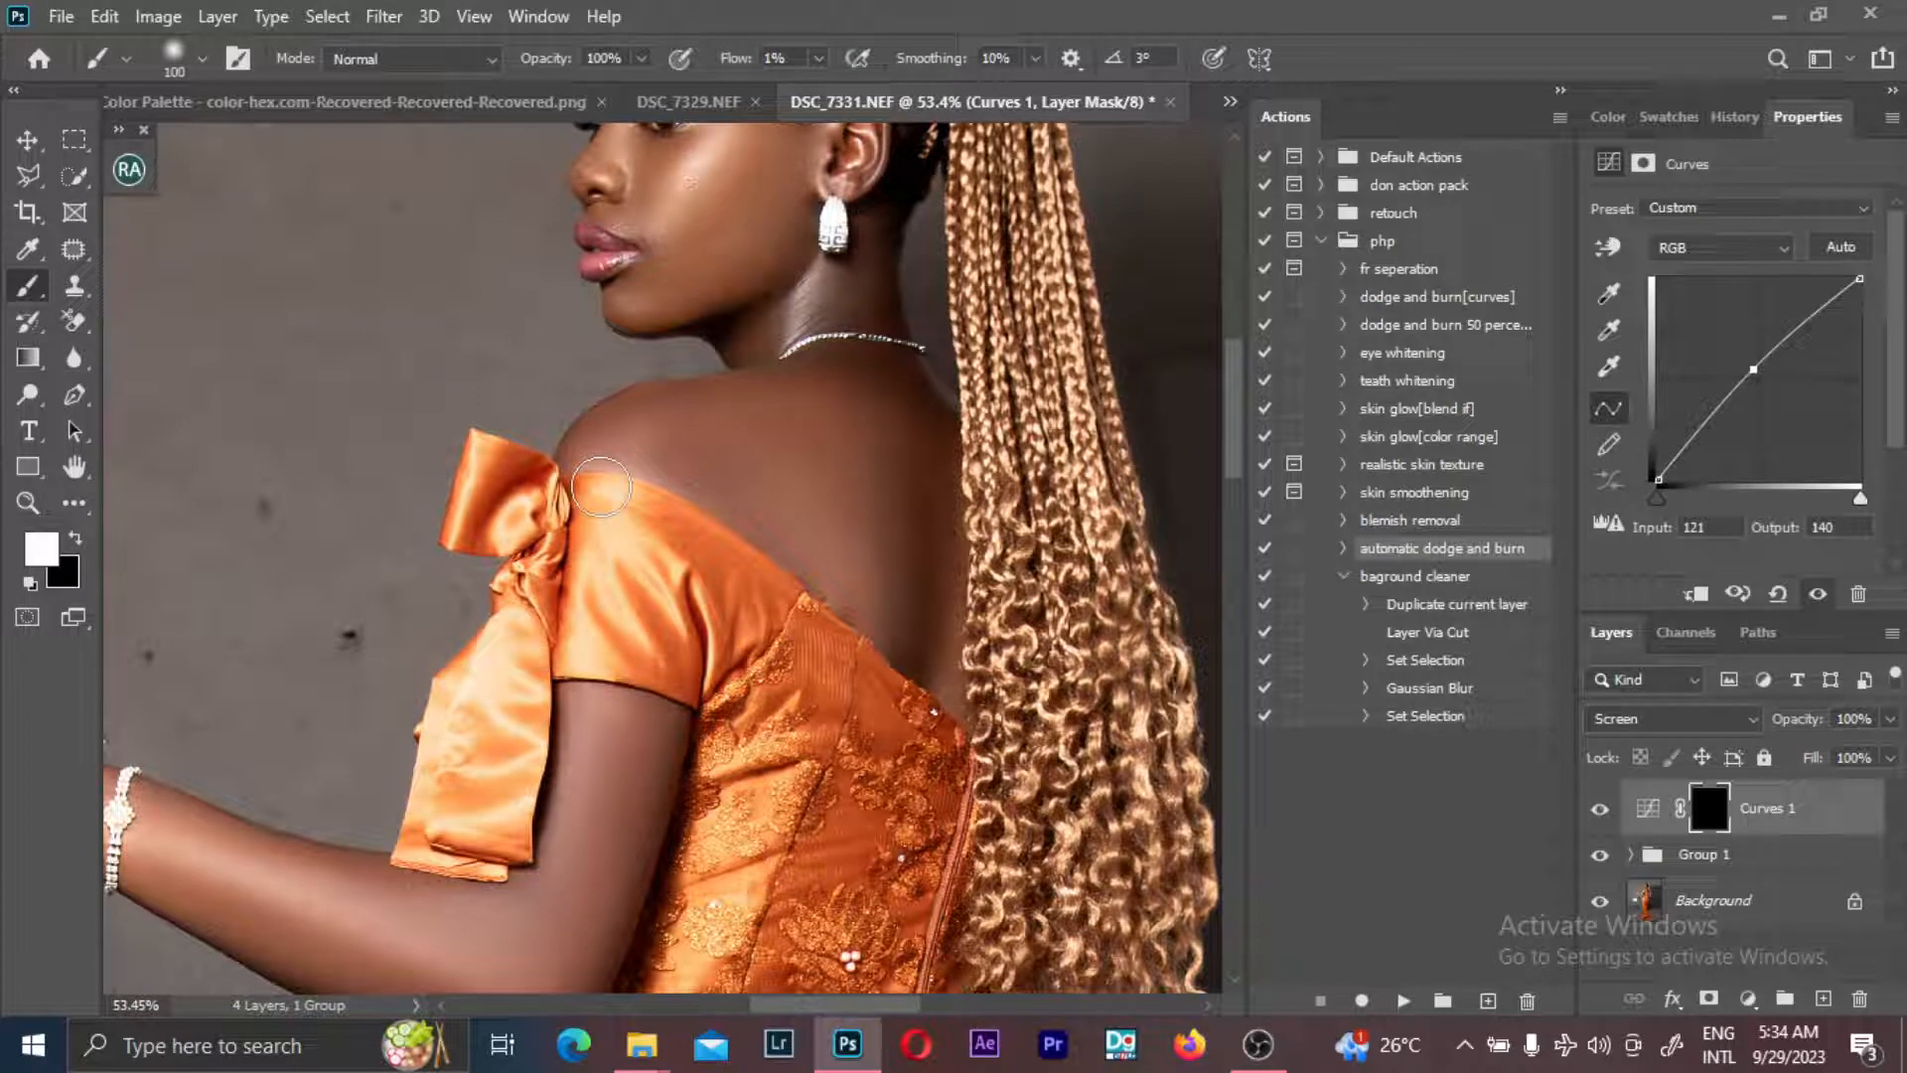
drag(601, 487, 722, 399)
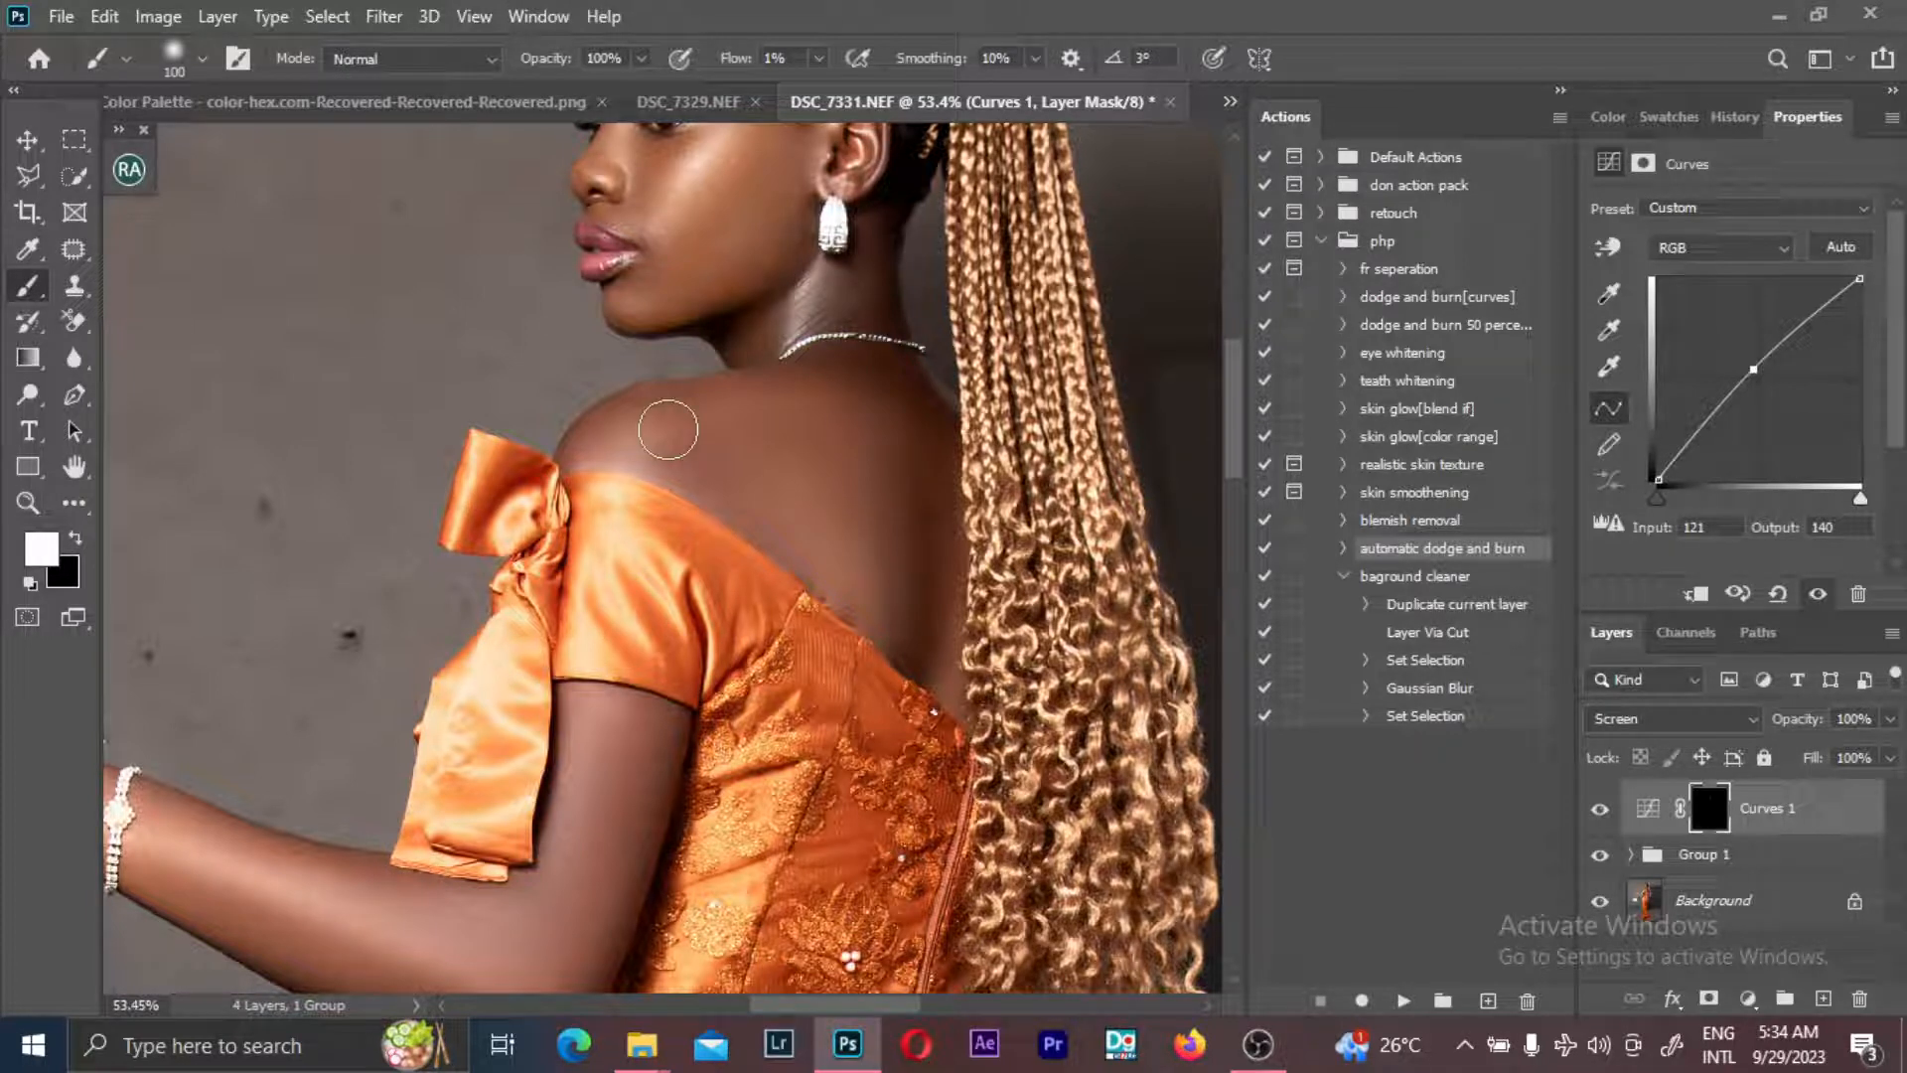
- Brighten the bare upper back on the Curves mask with the Brush at about 85 to 137 px
key(bracketright)
key(bracketright)
key(bracketright)
key(bracketright)
key(bracketright)
key(bracketright)
key(bracketleft)
key(bracketleft)
key(bracketleft)
key(bracketleft)
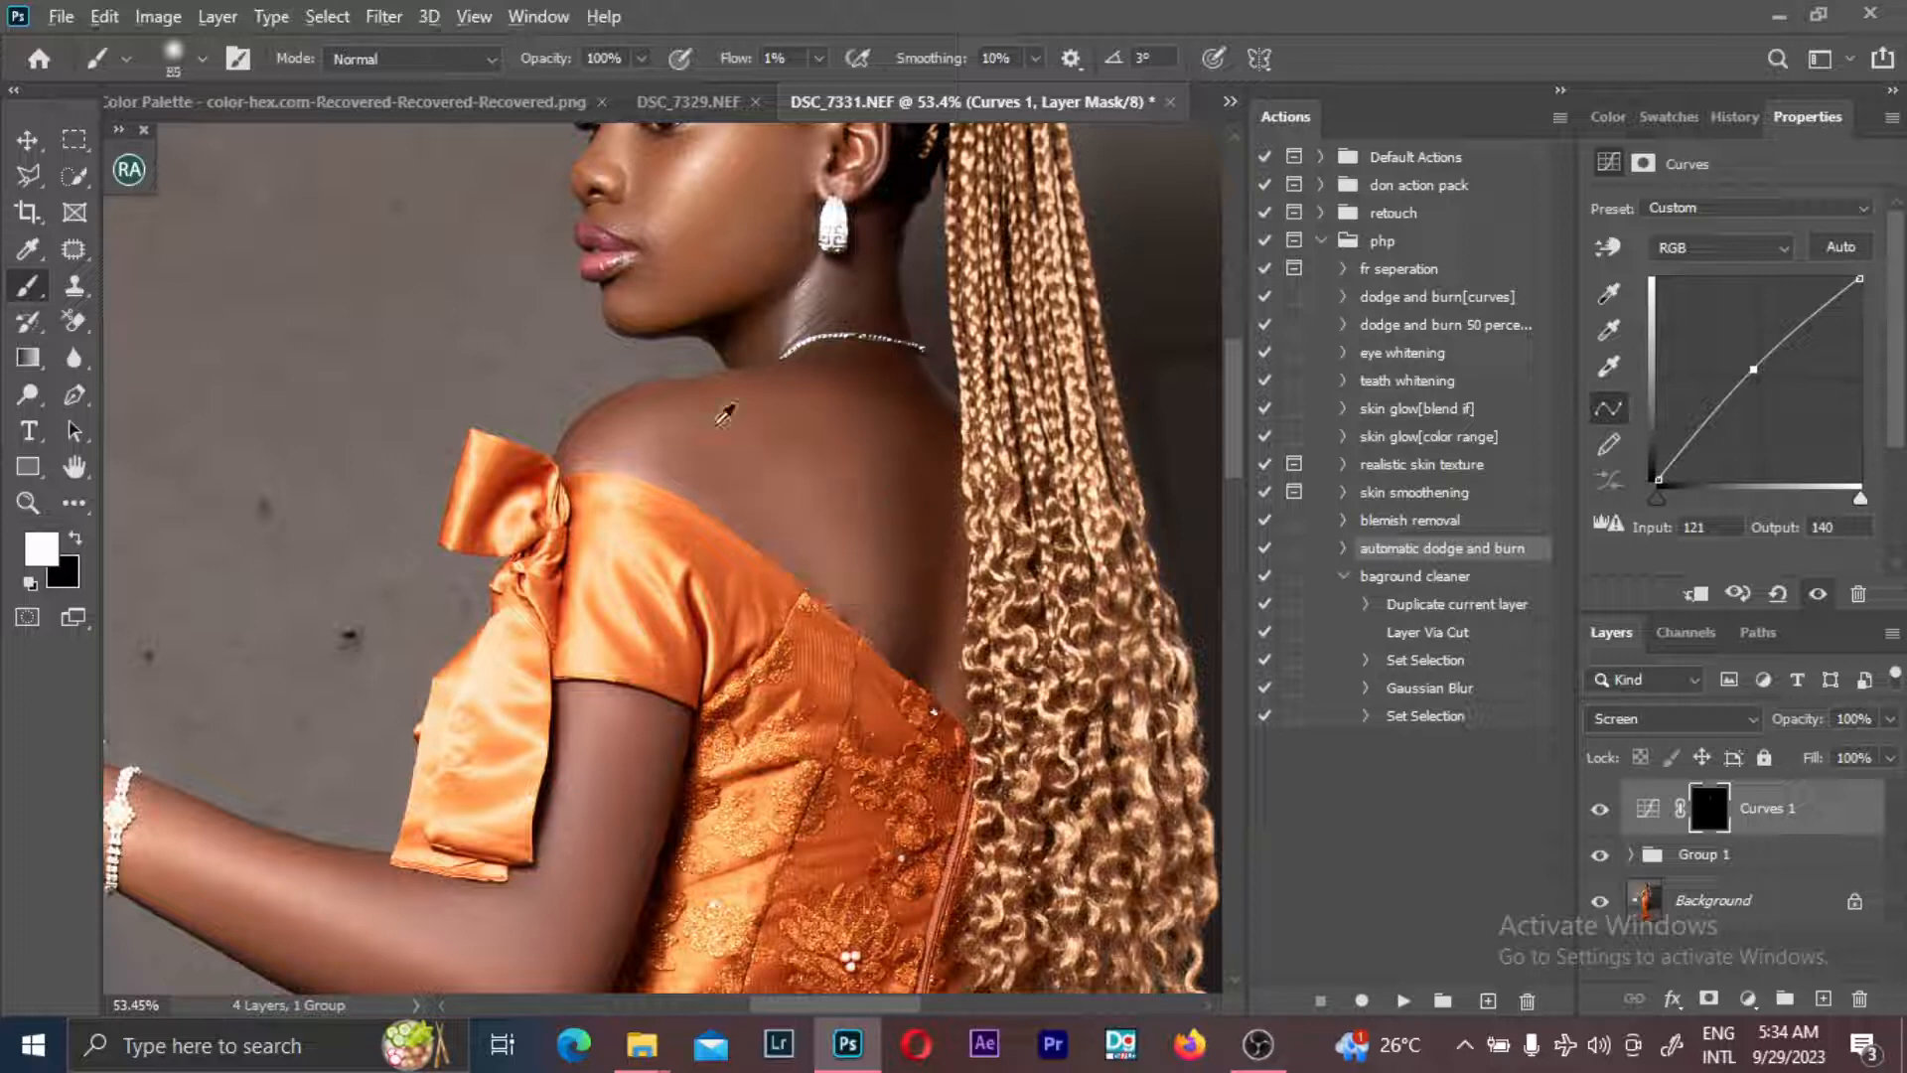
scroll(924, 425, down, 1)
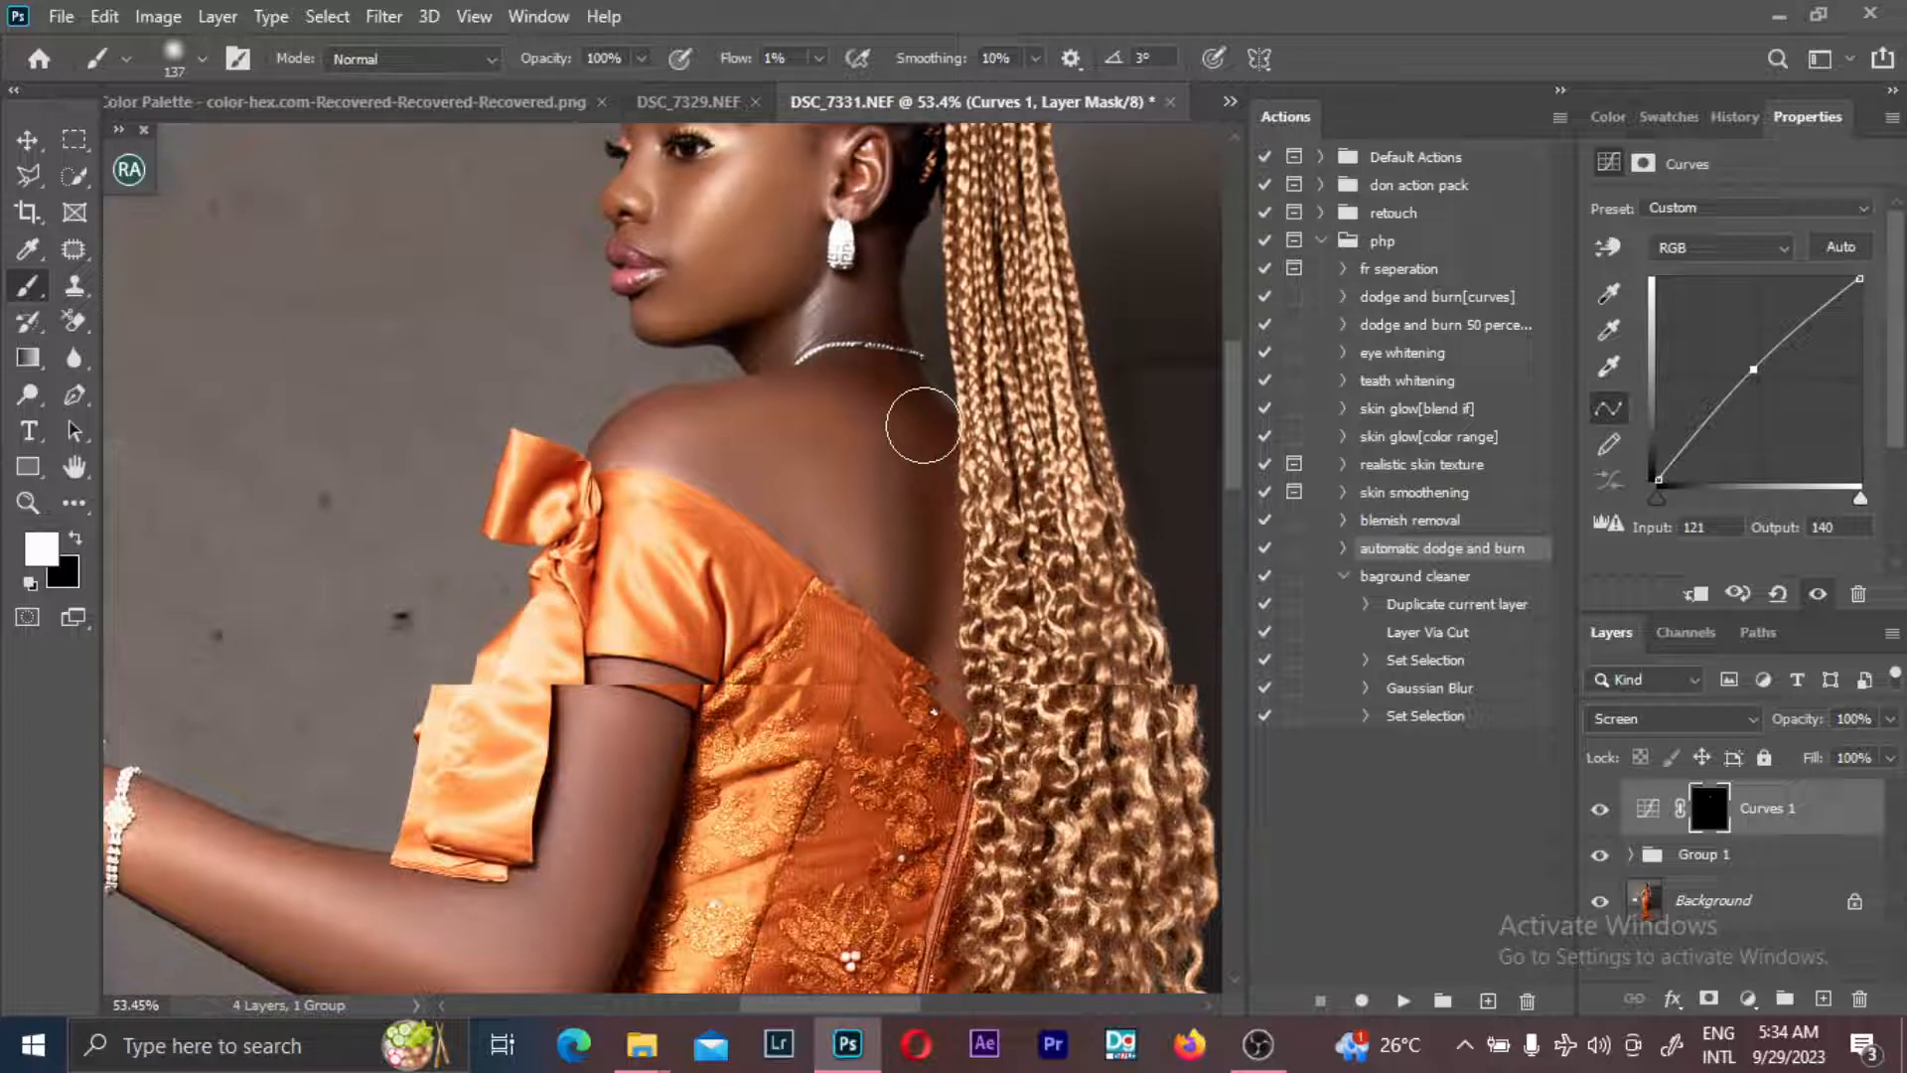
- Brighten the nose bridge and the area between the brows on the Curves mask with the Brush at about 20 px
scroll(771, 423, up, 3)
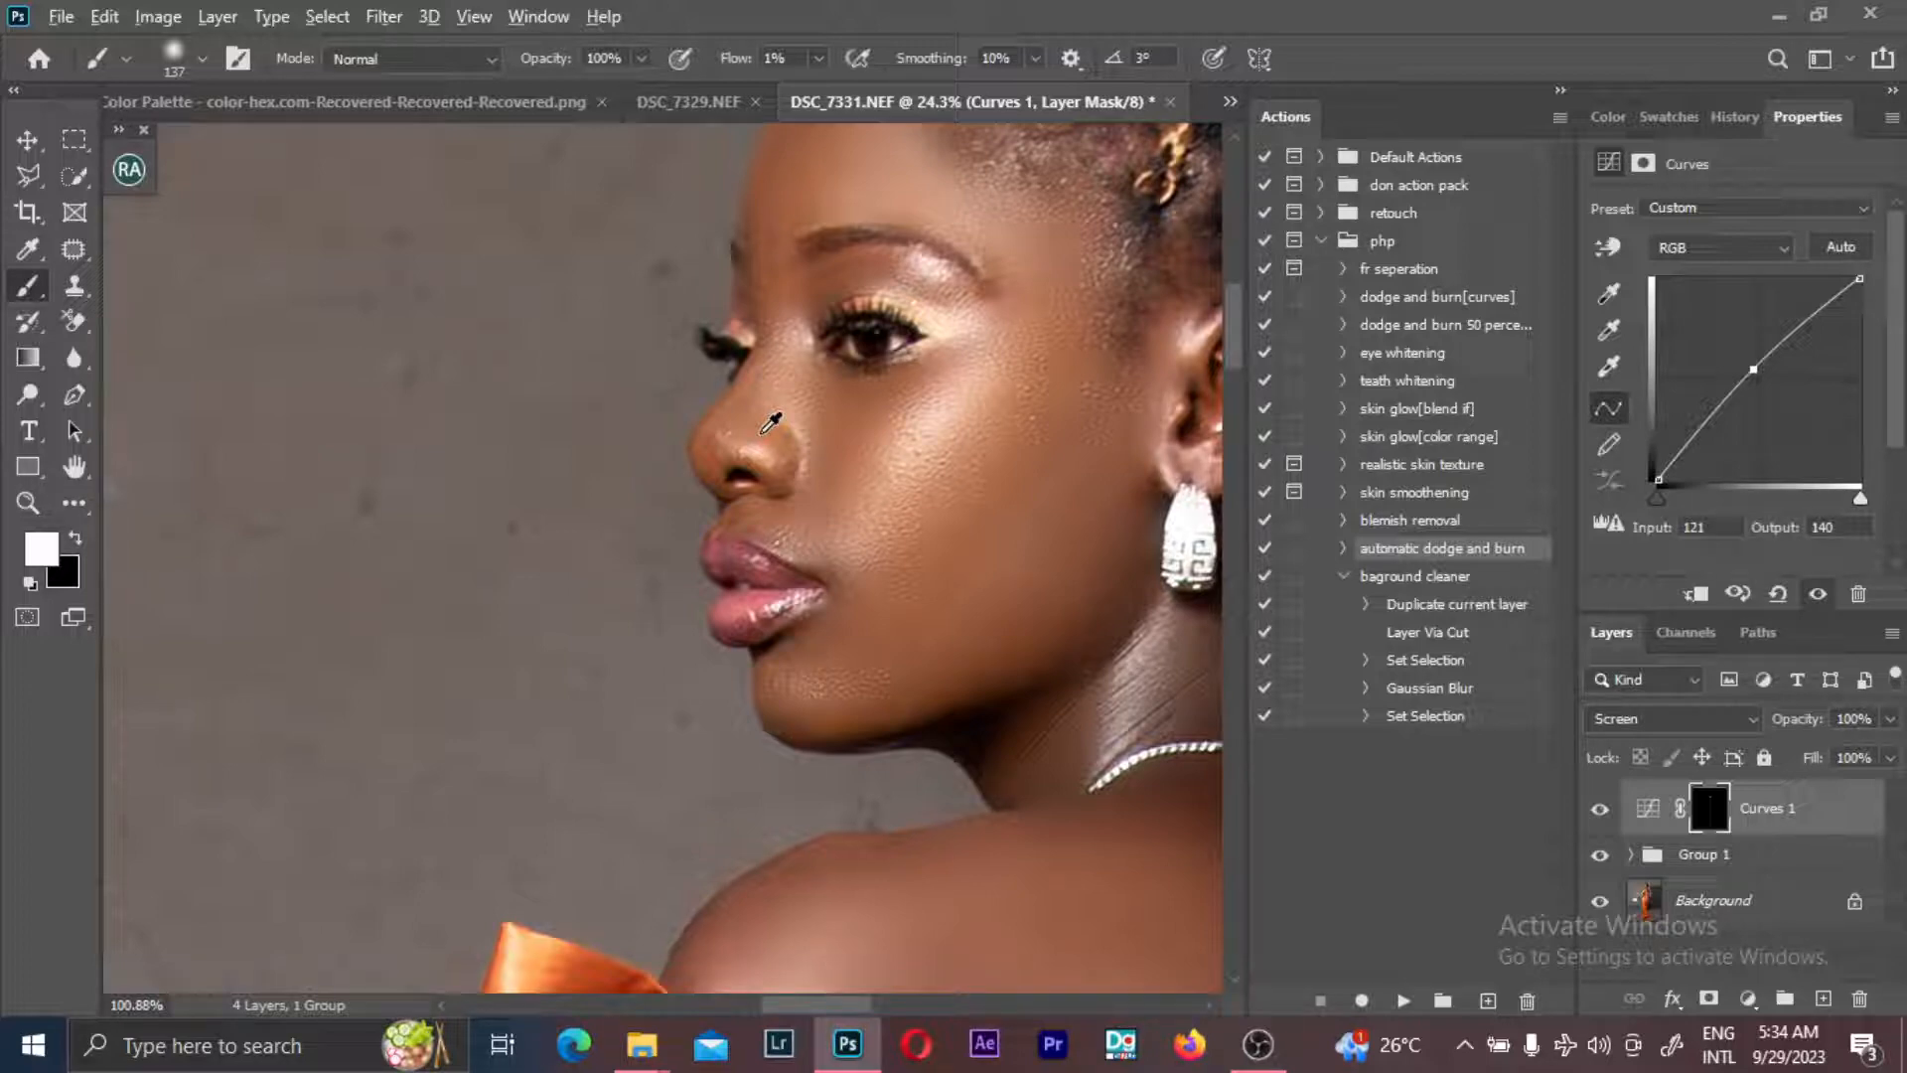
key(bracketleft)
key(bracketleft)
key(bracketleft)
key(bracketleft)
key(bracketleft)
key(bracketleft)
key(bracketleft)
key(bracketleft)
key(bracketleft)
key(bracketleft)
key(bracketleft)
key(bracketleft)
key(bracketleft)
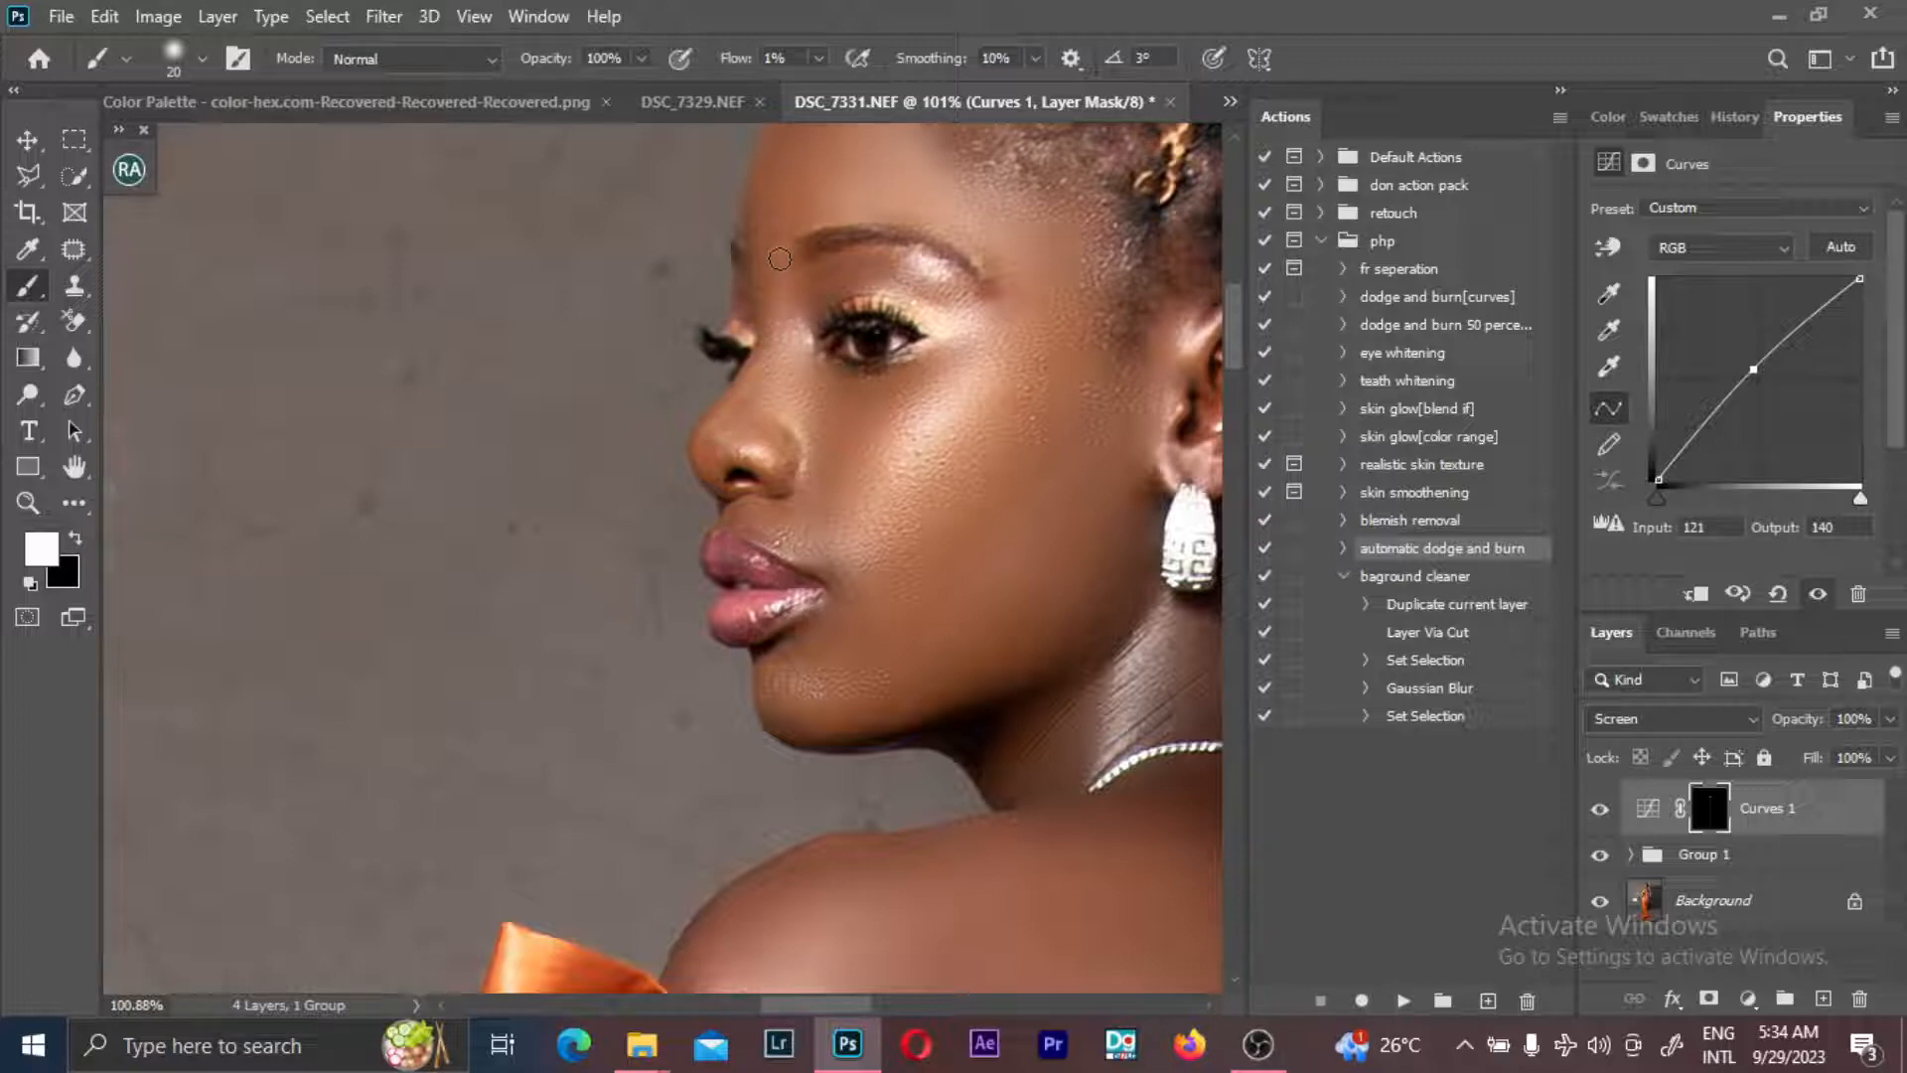
- Brighten the lip highlights on the Curves mask with the Brush at 15 px and 19% flow
key(bracketright)
key(bracketleft)
key(shift+1)
key(shift+9)
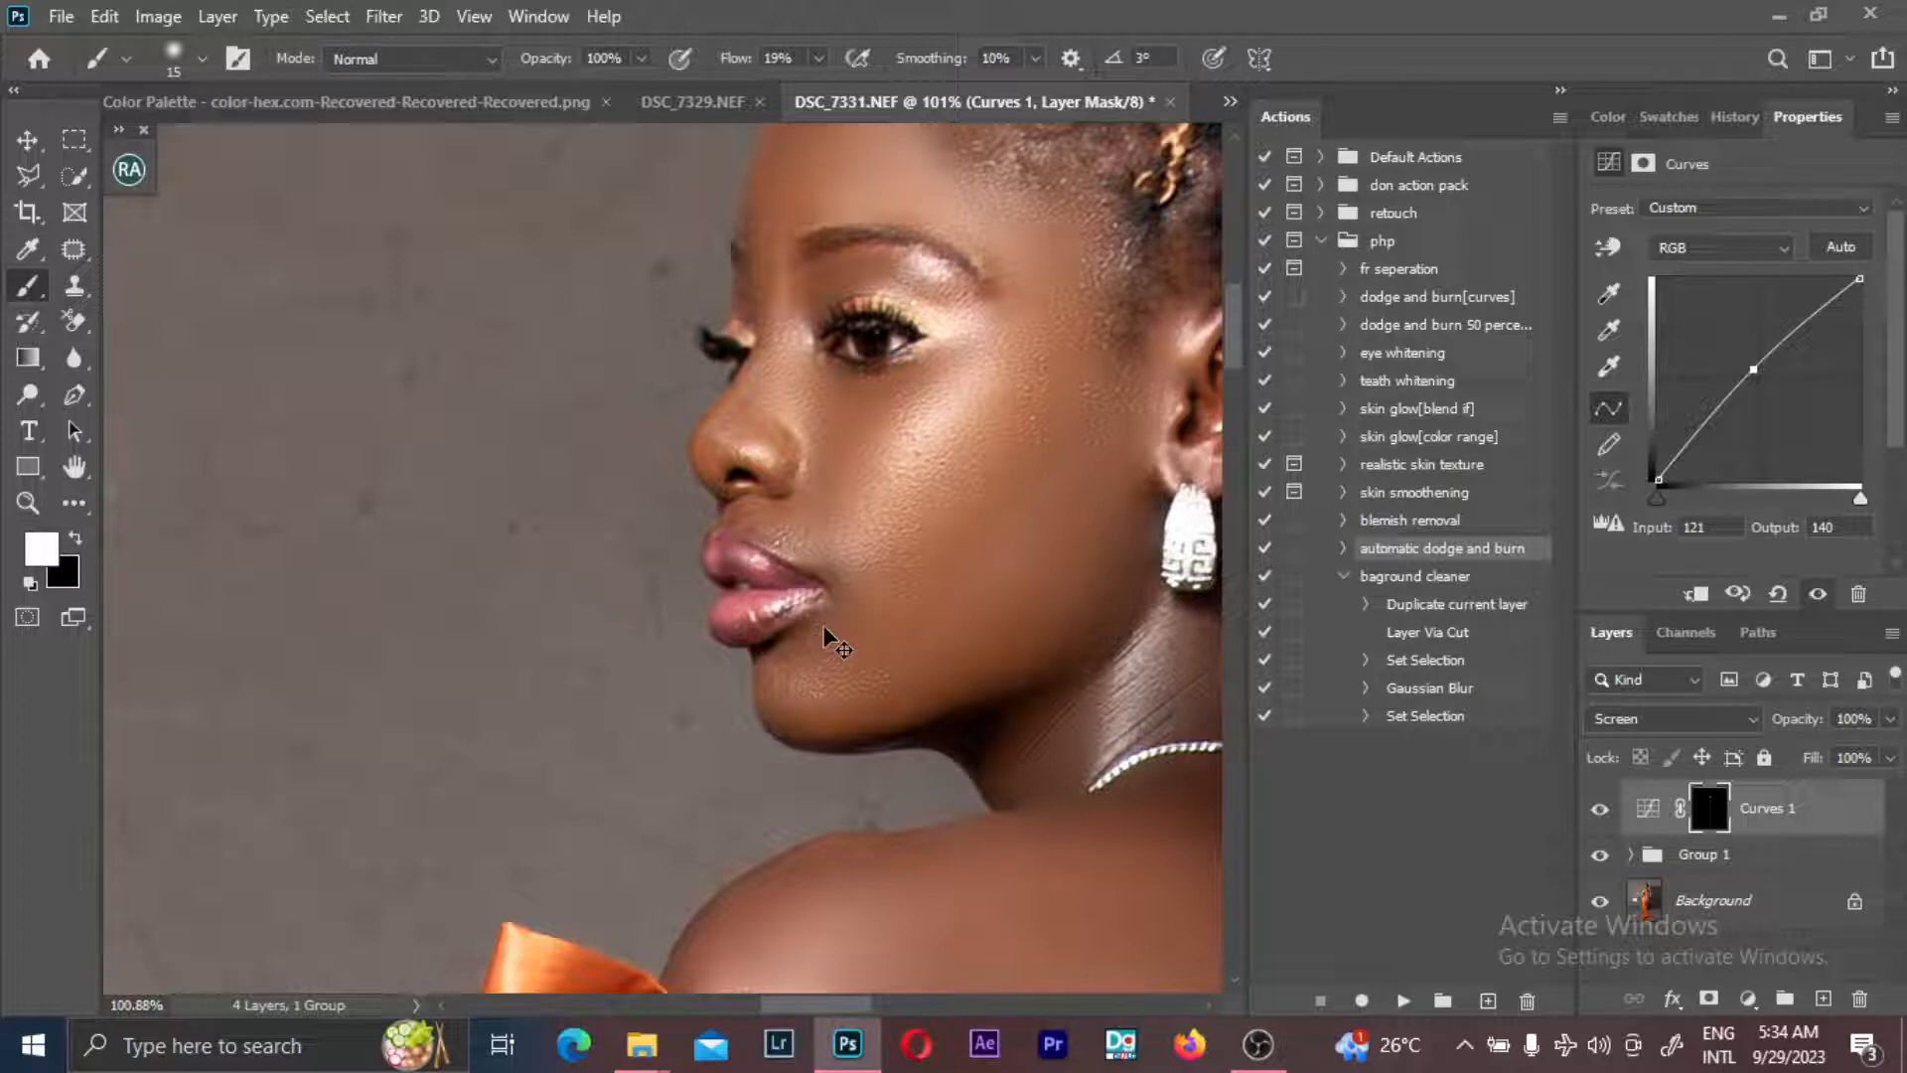
drag(763, 572, 803, 584)
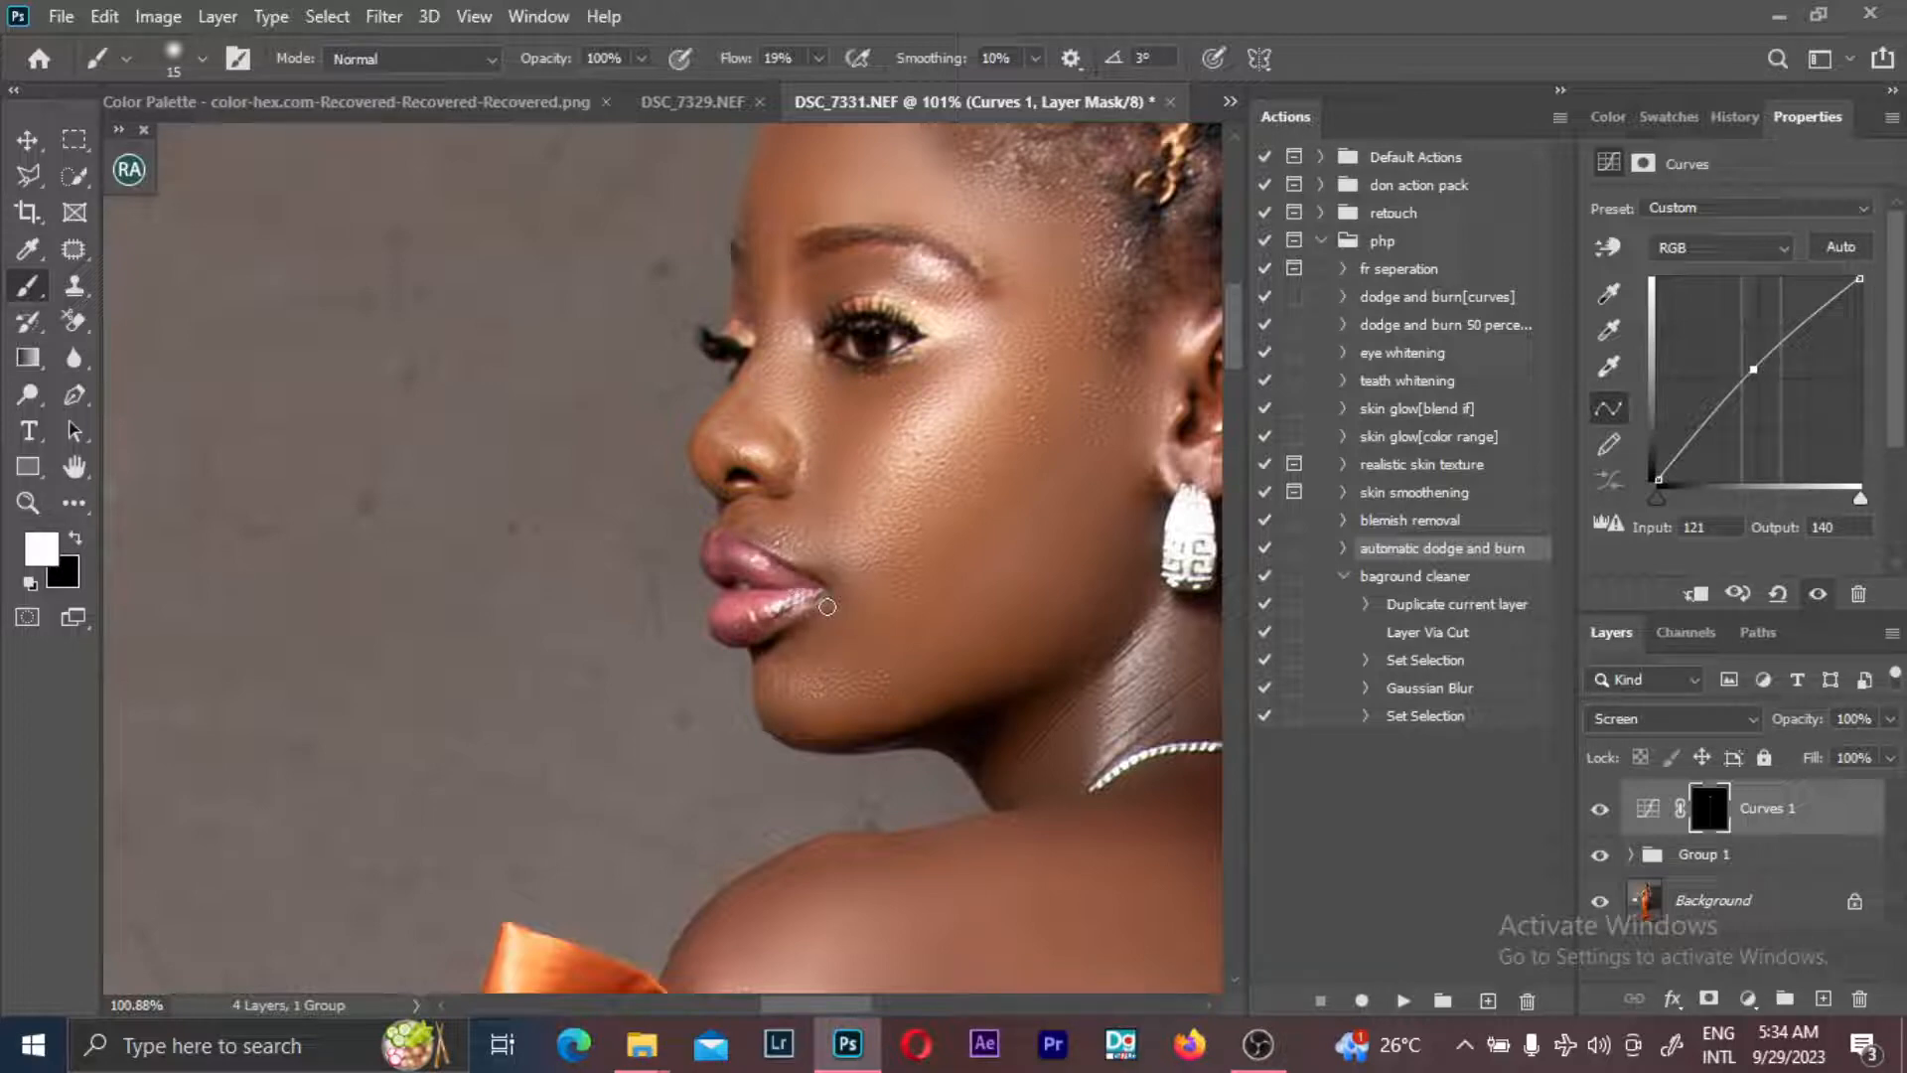
- Brighten the forehead on the Curves mask with the white Brush at 3% flow and about 35 to 70 px
scroll(949, 533, down, 3)
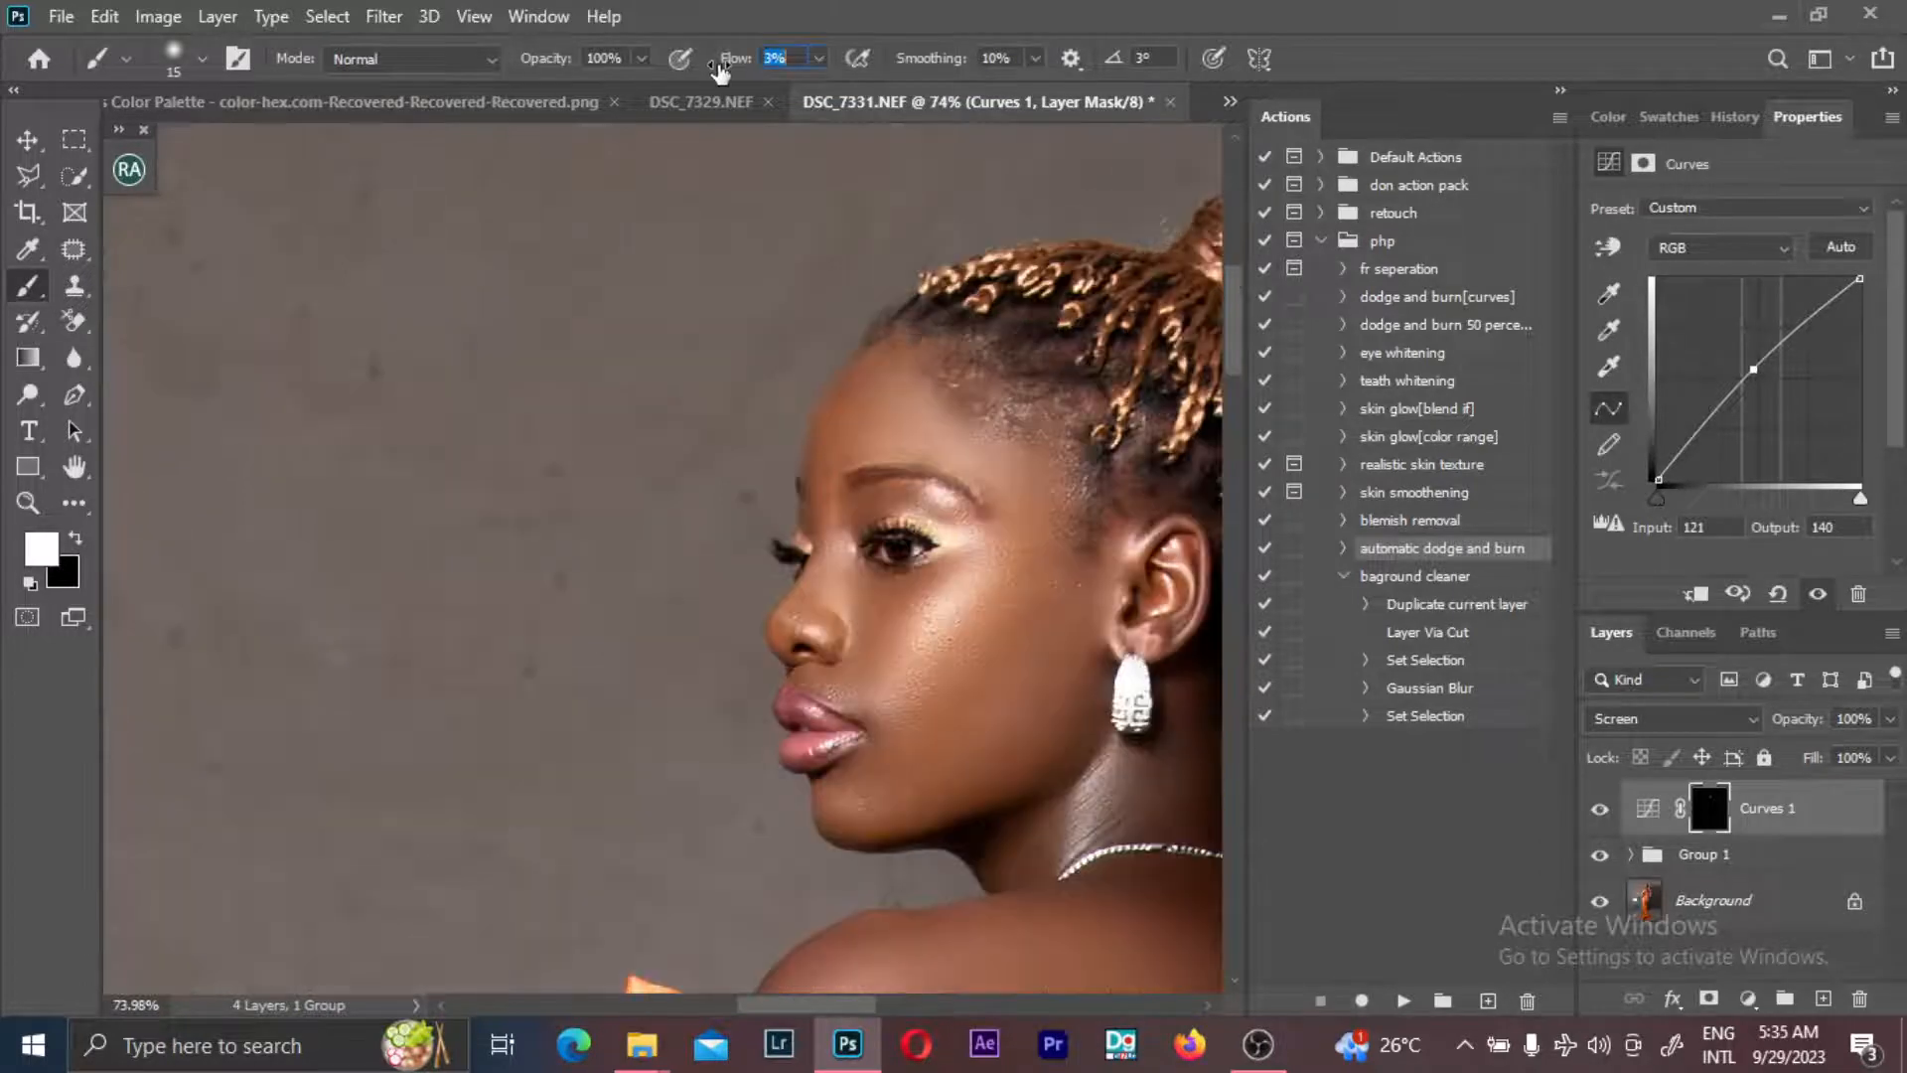
click(930, 502)
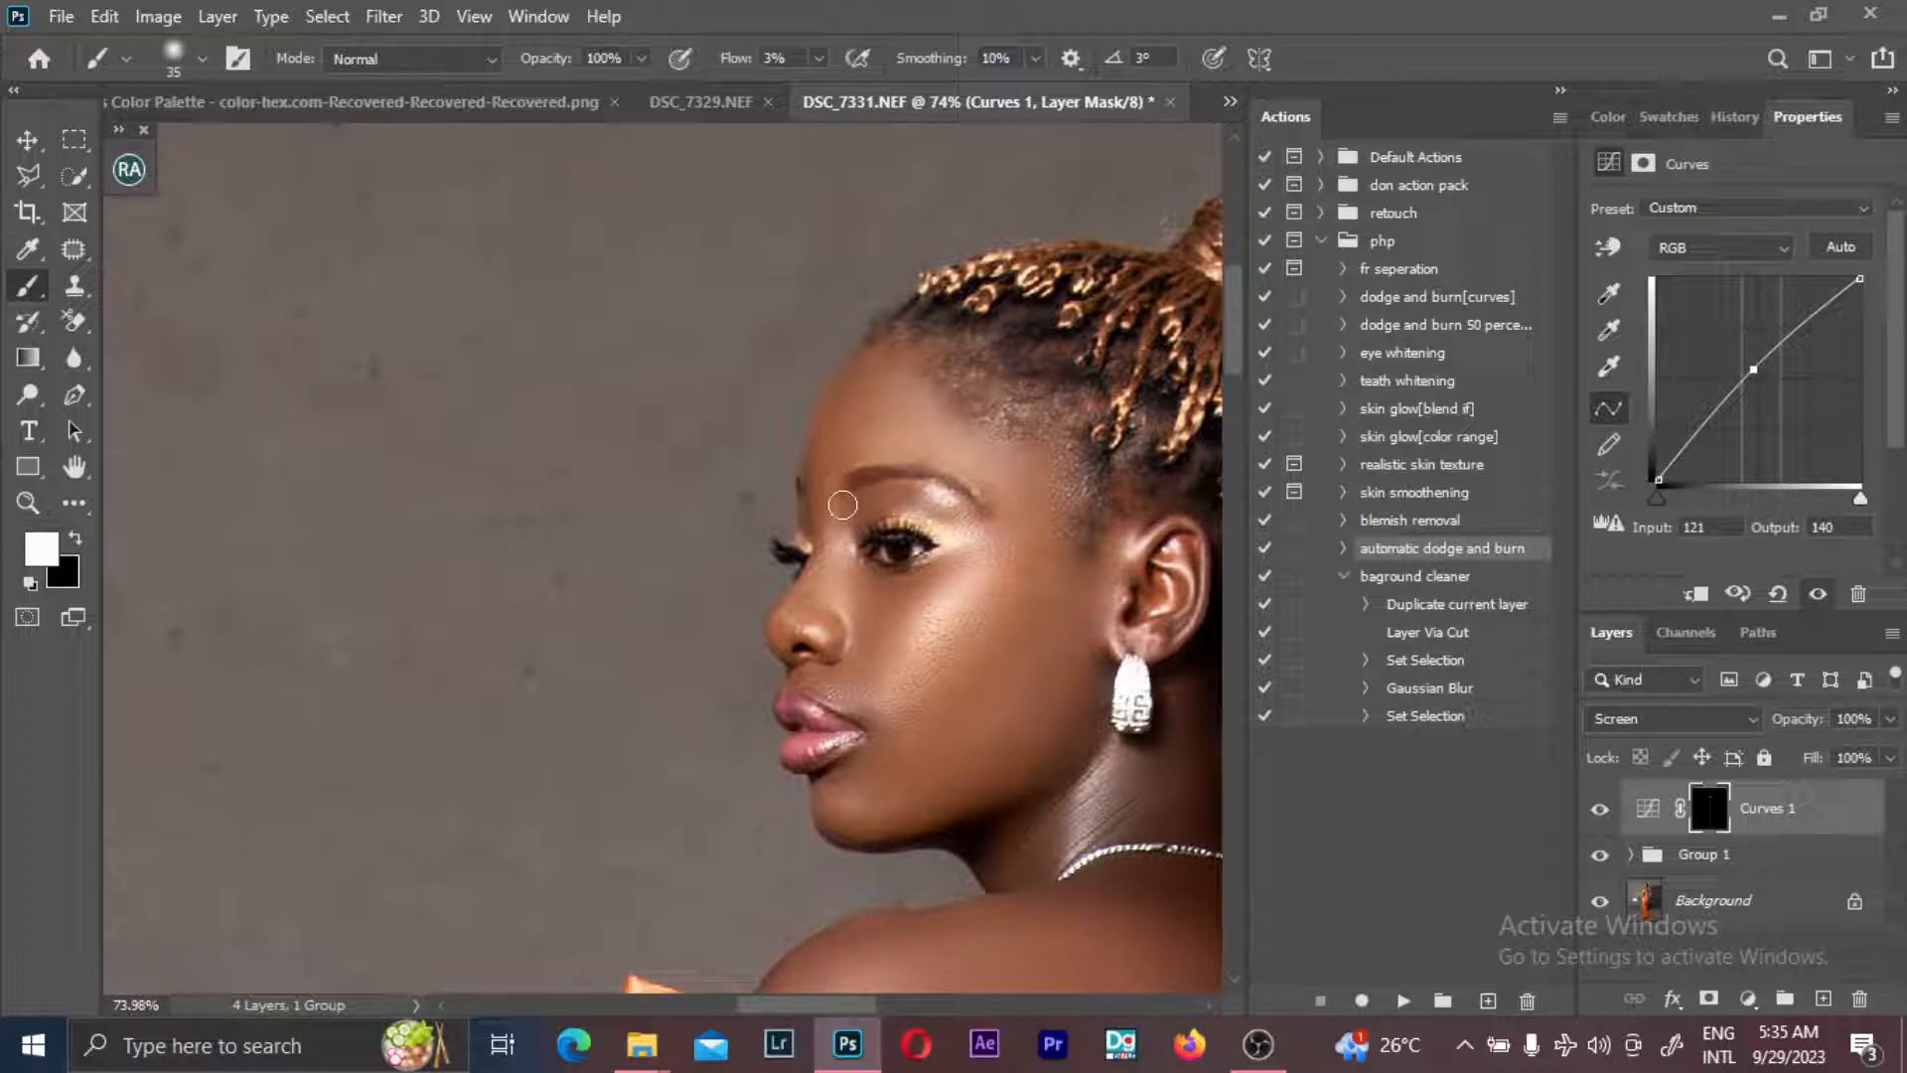
key(bracketright)
key(bracketright)
key(bracketright)
key(bracketright)
key(bracketright)
key(bracketright)
key(bracketright)
key(bracketright)
drag(876, 371, 838, 452)
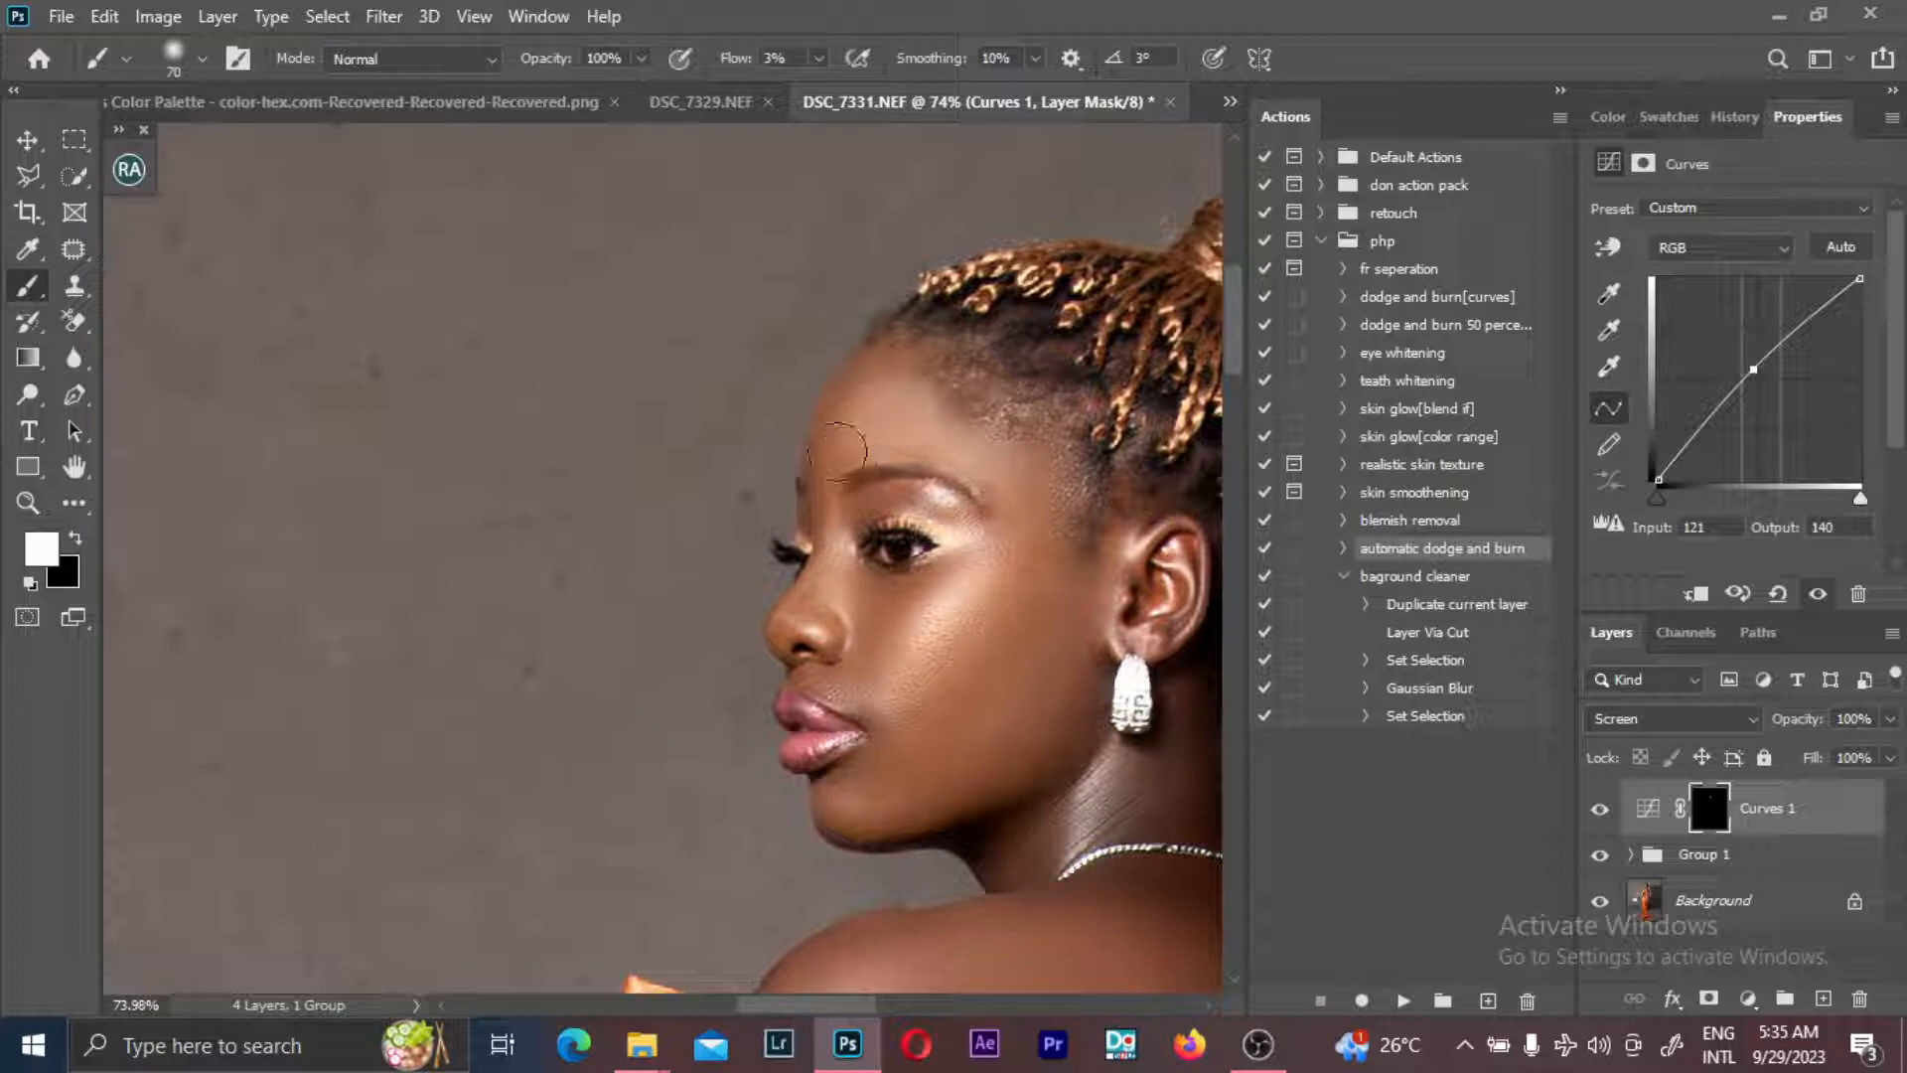
- Tone down the forehead highlight on the Curves mask with the black Brush at about 94 px
key(bracketright)
key(x)
mouse_move(958, 421)
mouse_down()
mouse_move(1001, 430)
mouse_move(901, 388)
mouse_move(900, 431)
mouse_move(939, 436)
mouse_move(943, 410)
mouse_move(920, 415)
mouse_up()
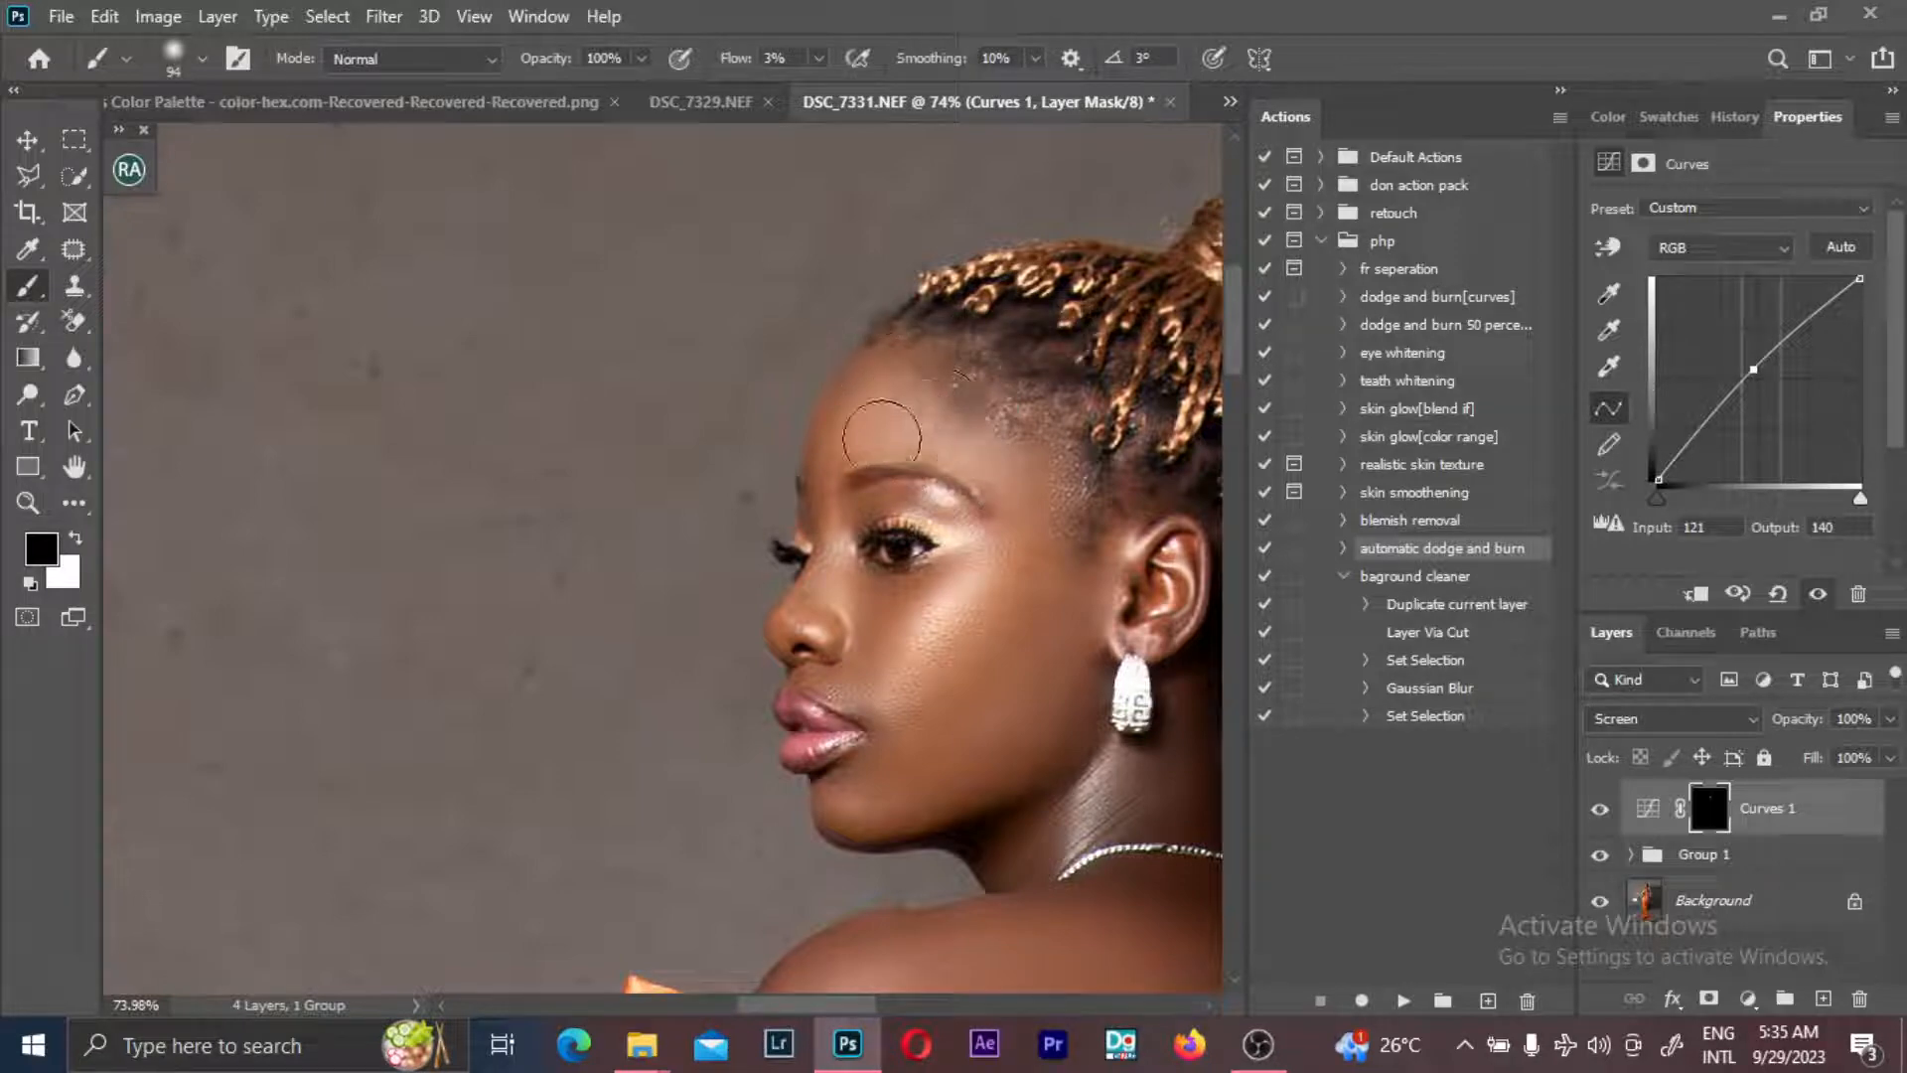
- Brighten the upper arm and elbow on the Curves mask with the white Brush at about 94 to 137 px
scroll(924, 437, down, 5)
scroll(953, 470, down, 5)
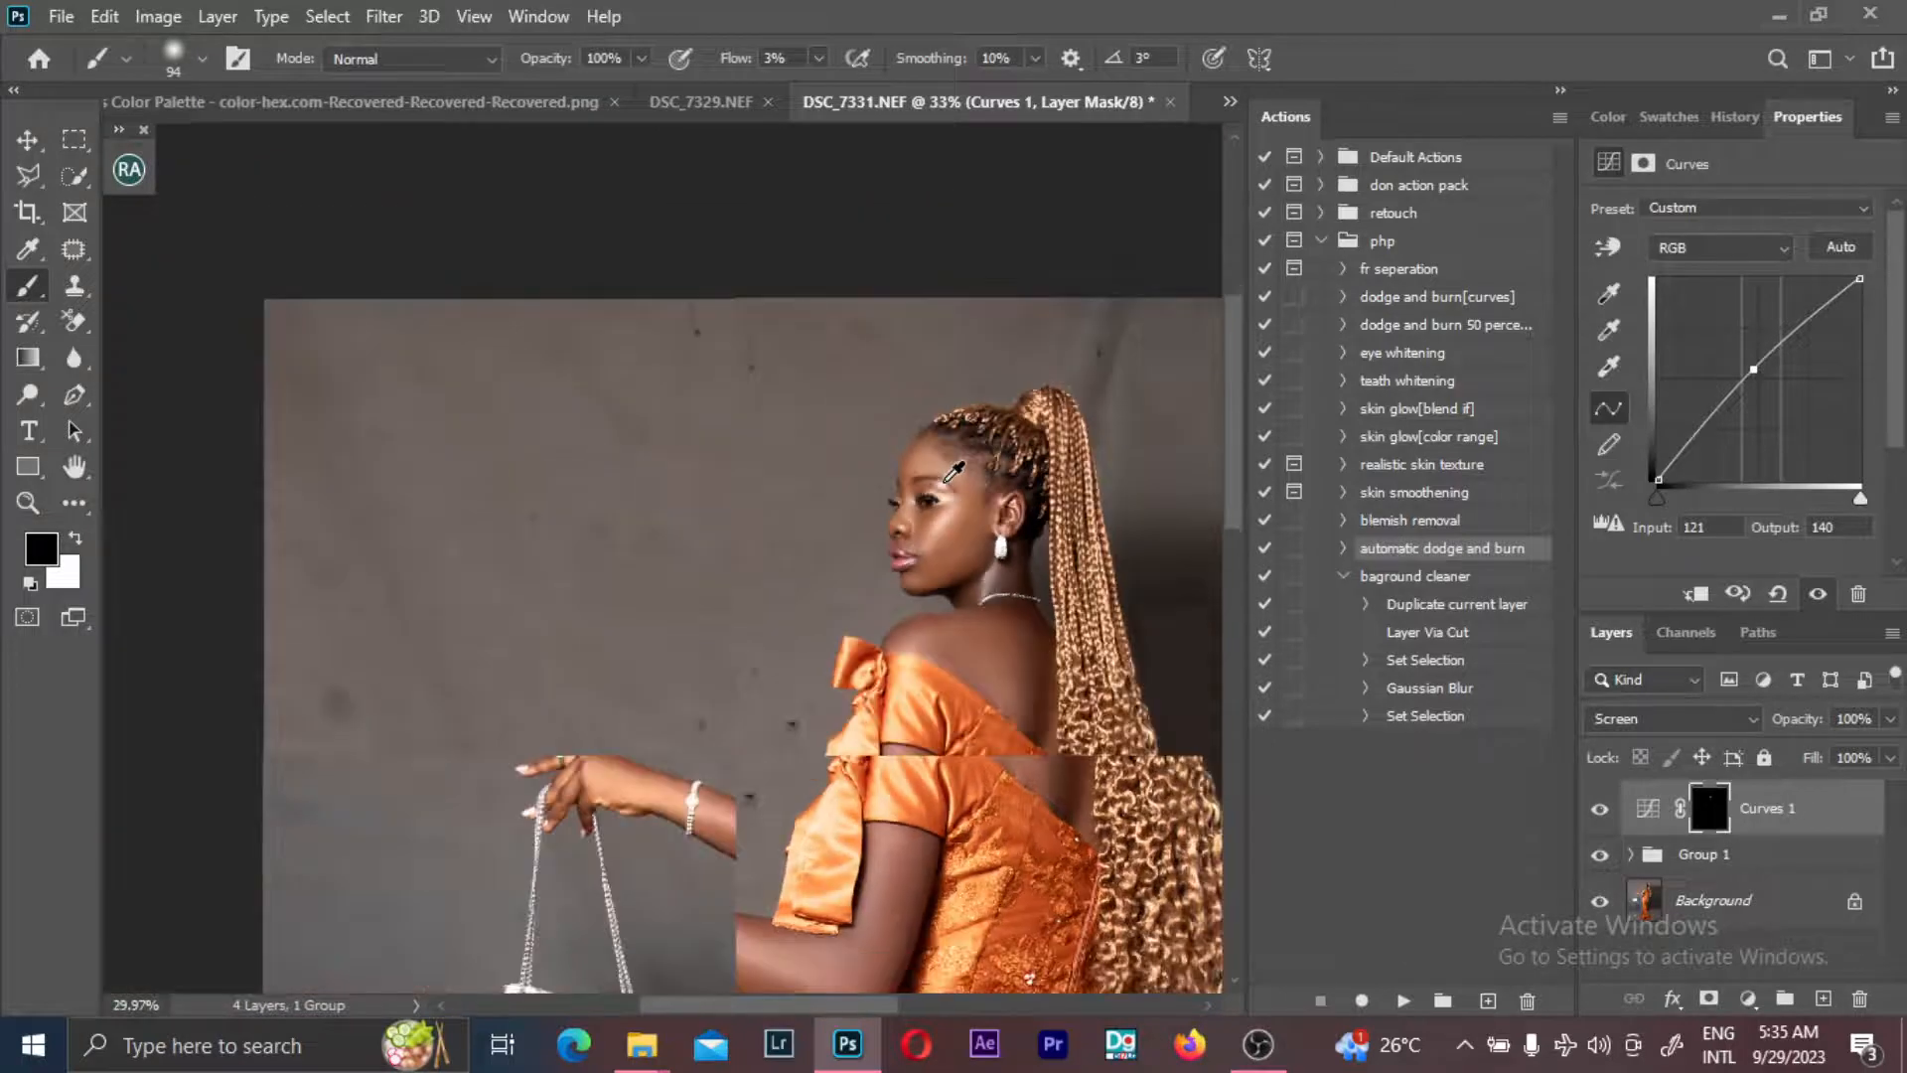
scroll(832, 740, up, 4)
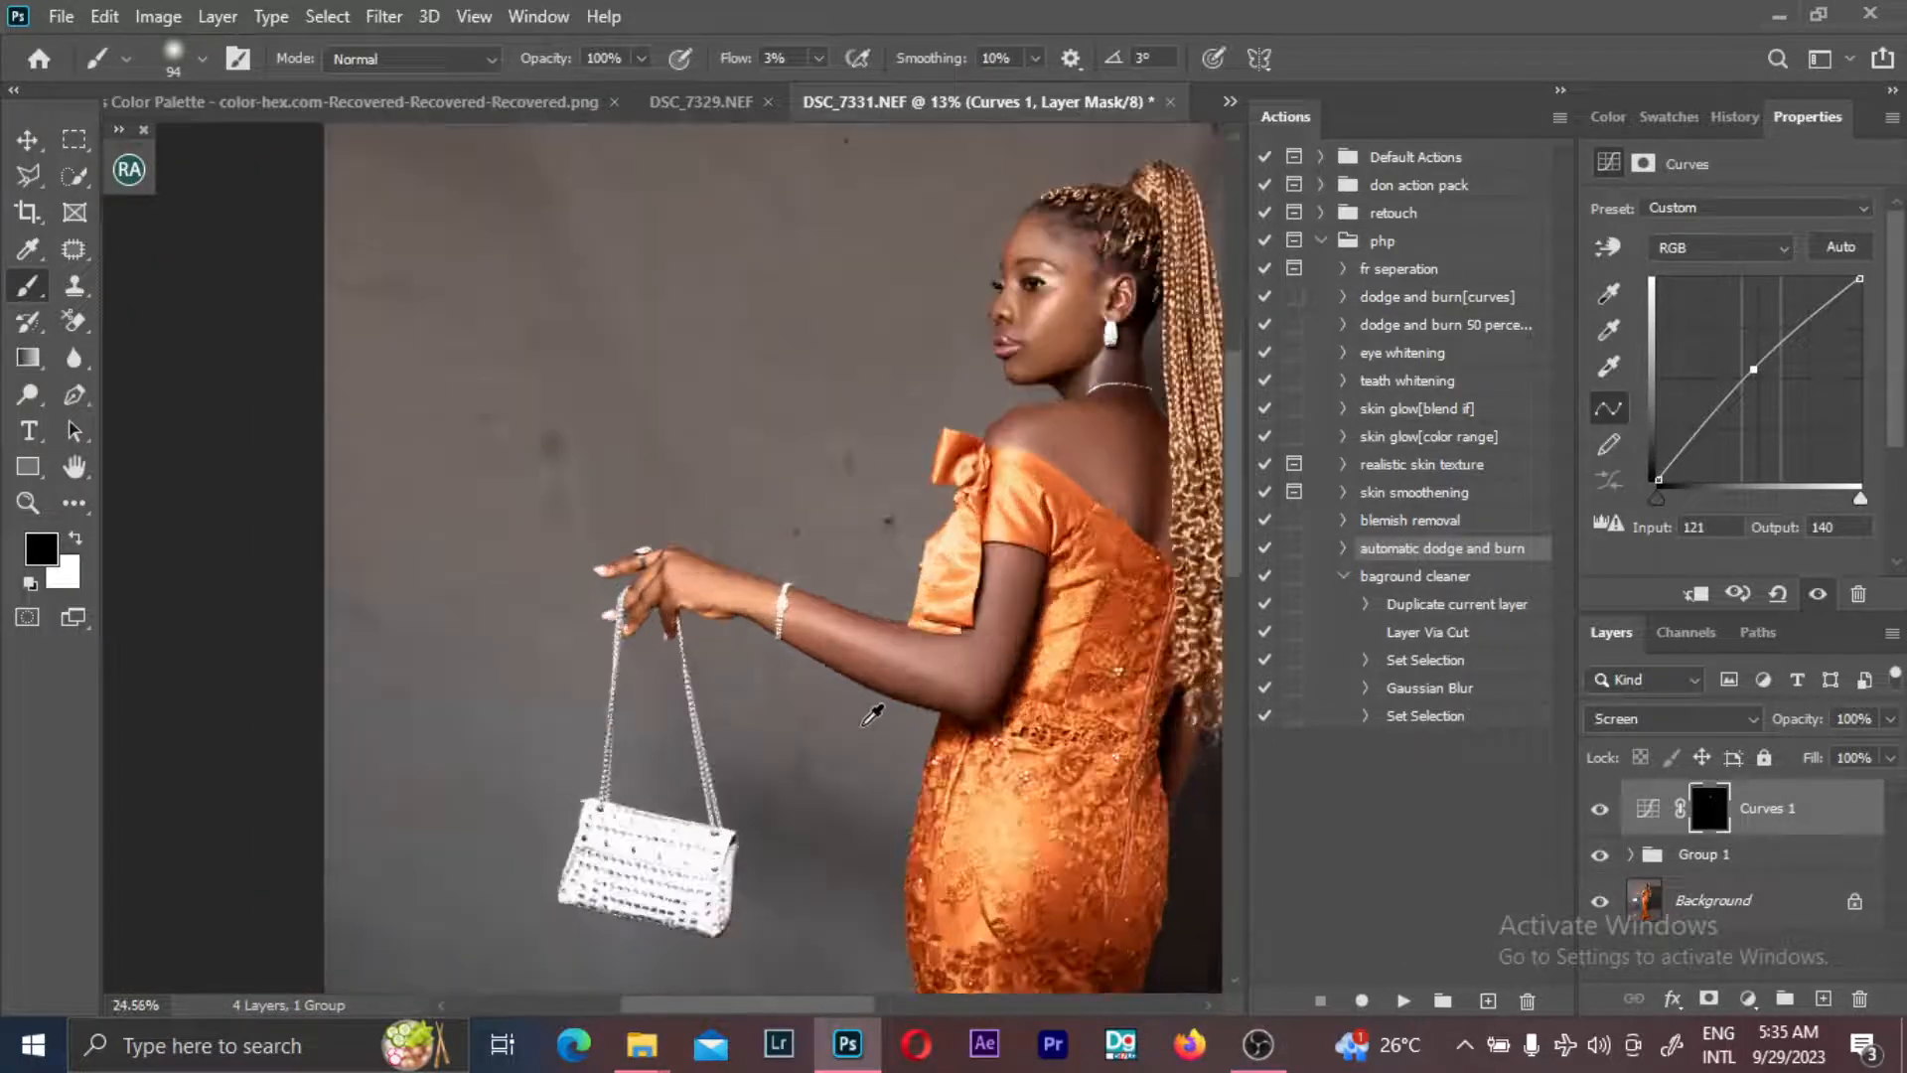
scroll(882, 706, up, 1)
key(x)
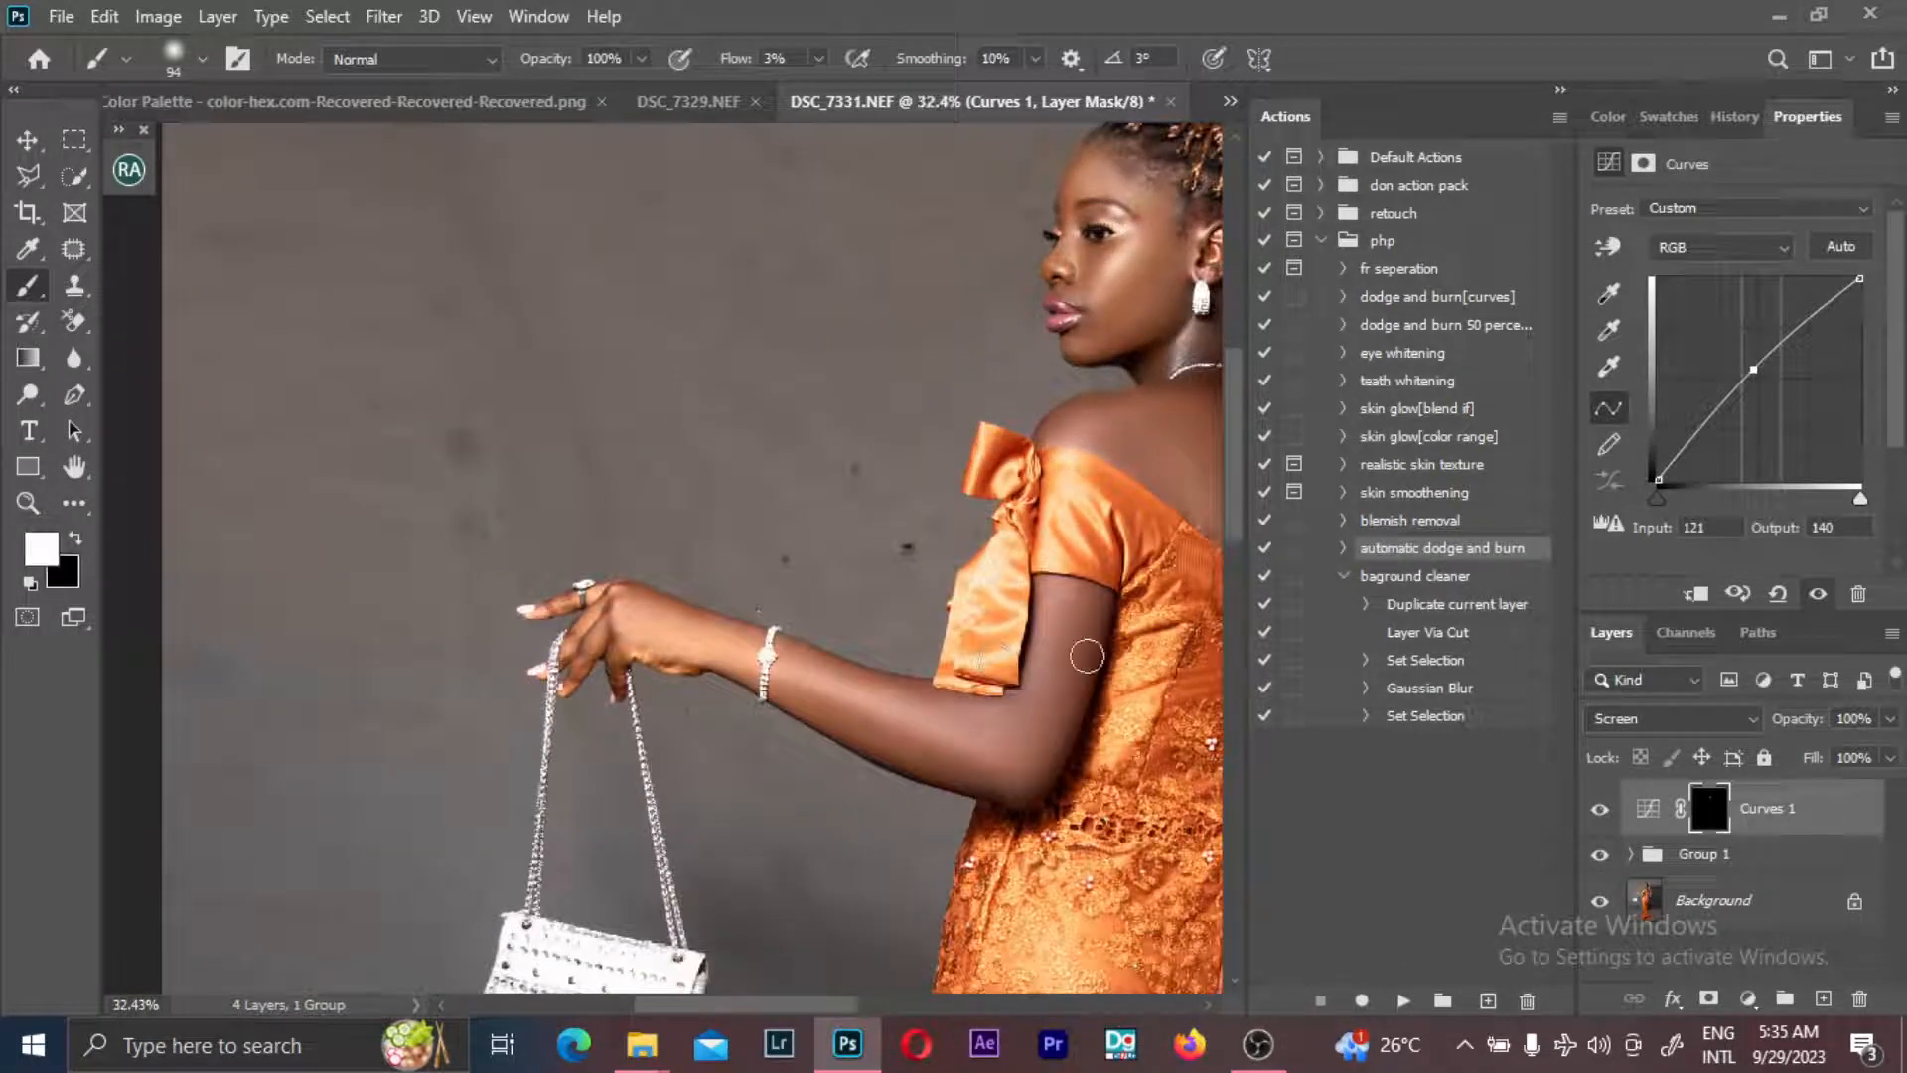
mouse_move(1069, 606)
mouse_down()
mouse_move(1088, 594)
mouse_move(1061, 640)
mouse_up()
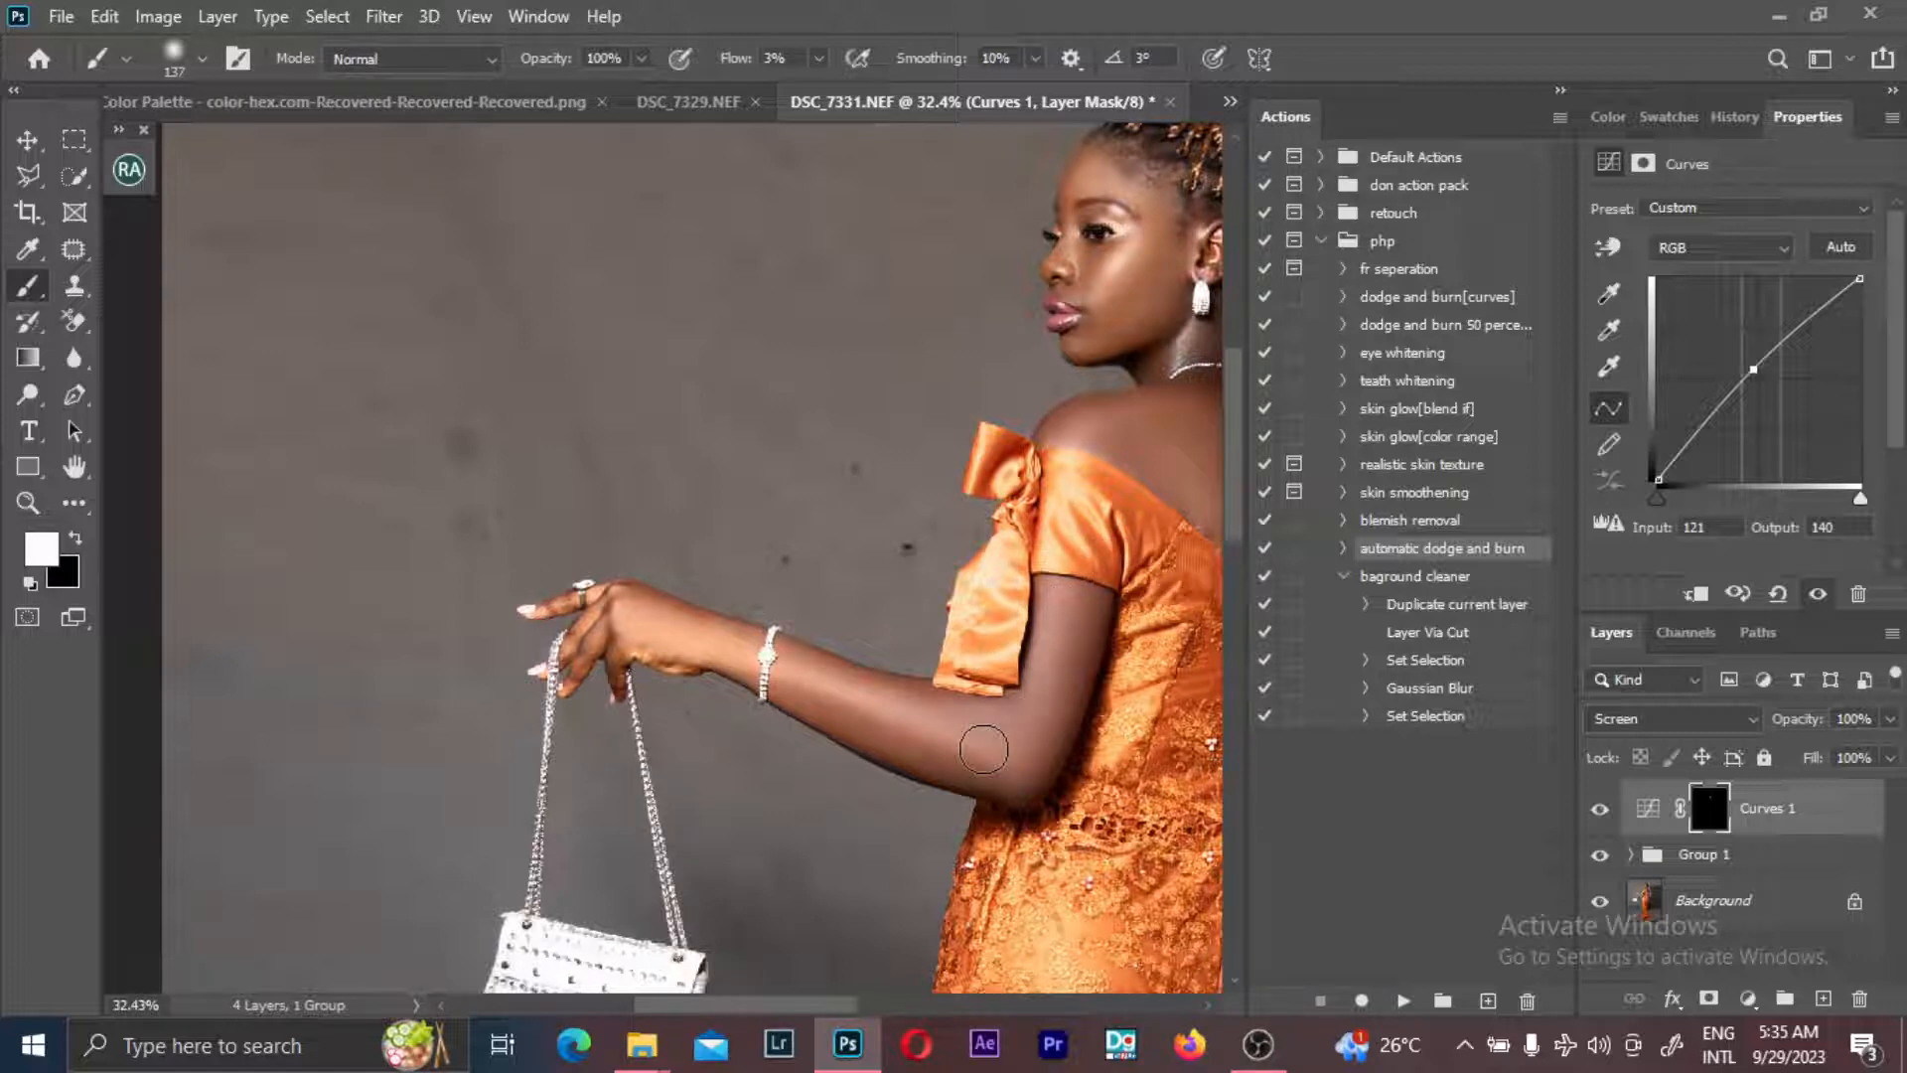
drag(983, 749, 1076, 655)
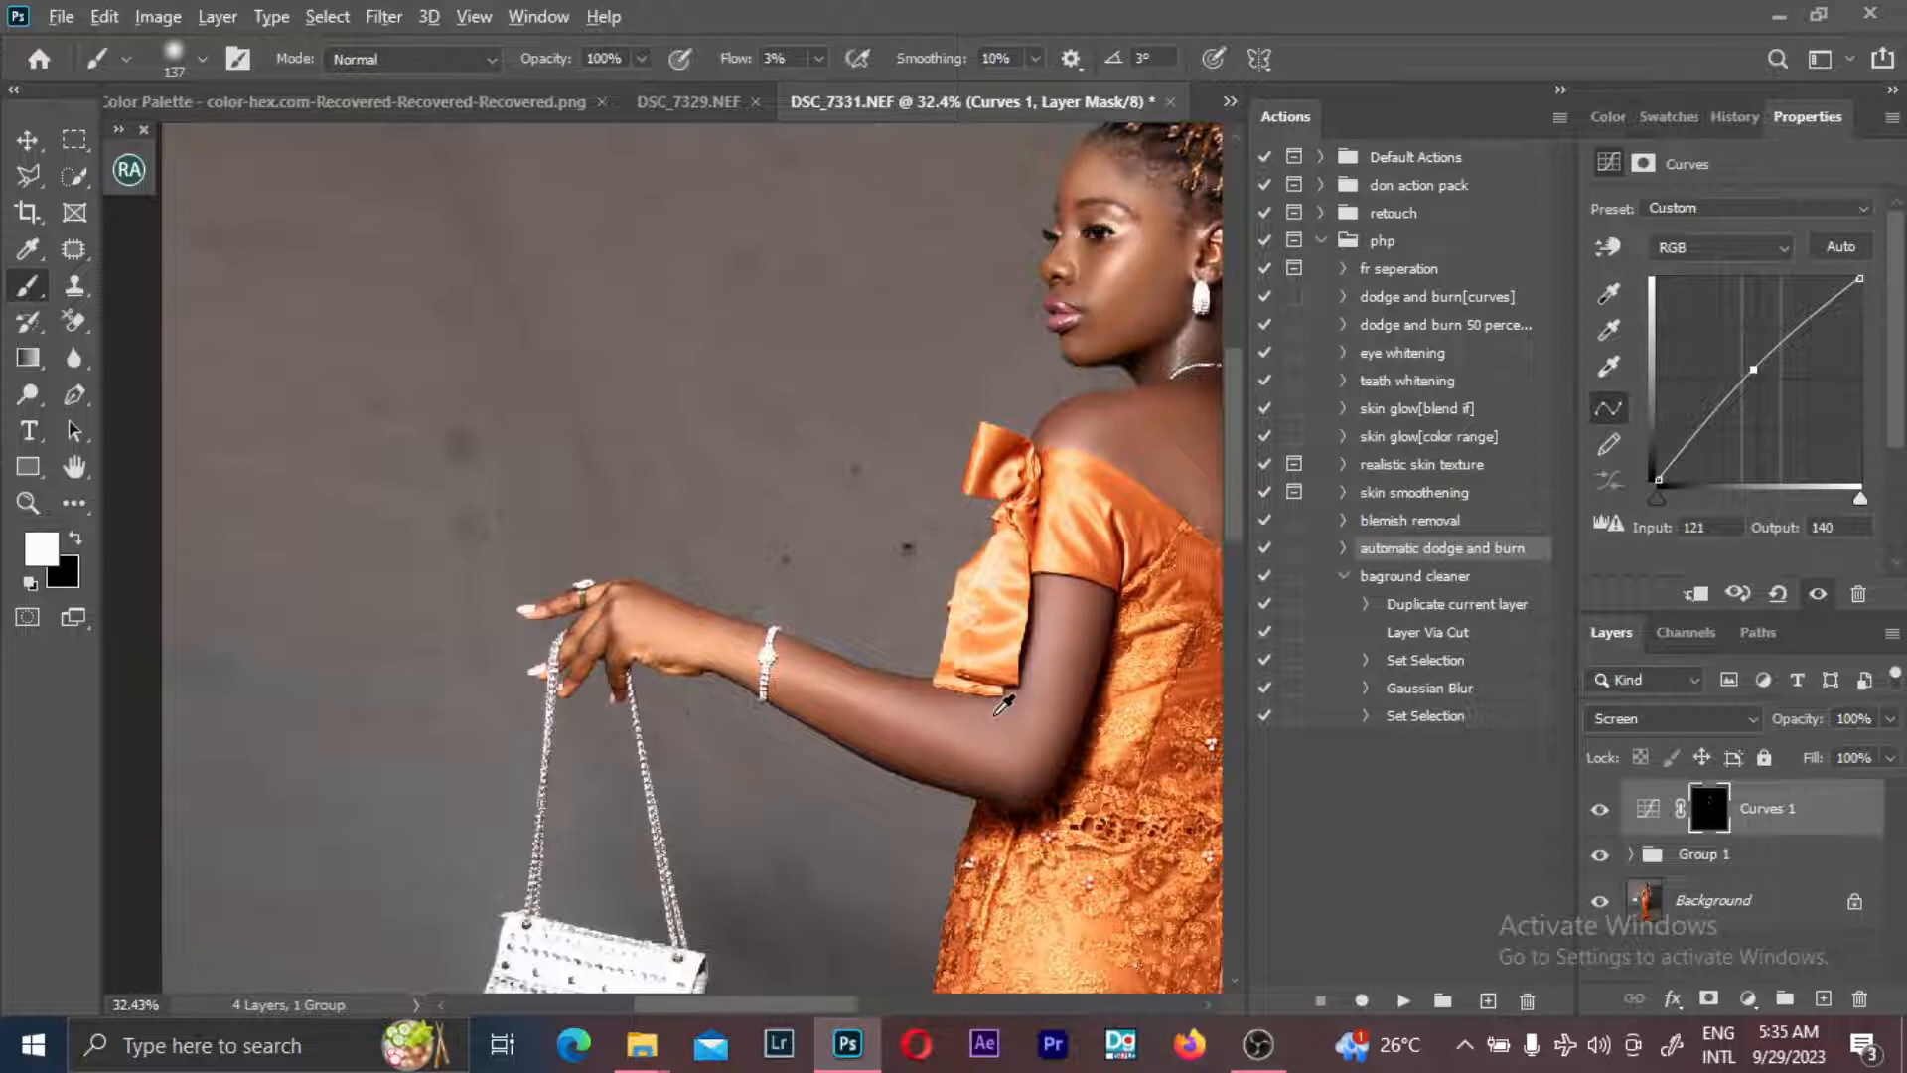
- Compare the portrait with and without the Curves 1 layer and inspect the face, back and arm
scroll(1003, 704, down, 3)
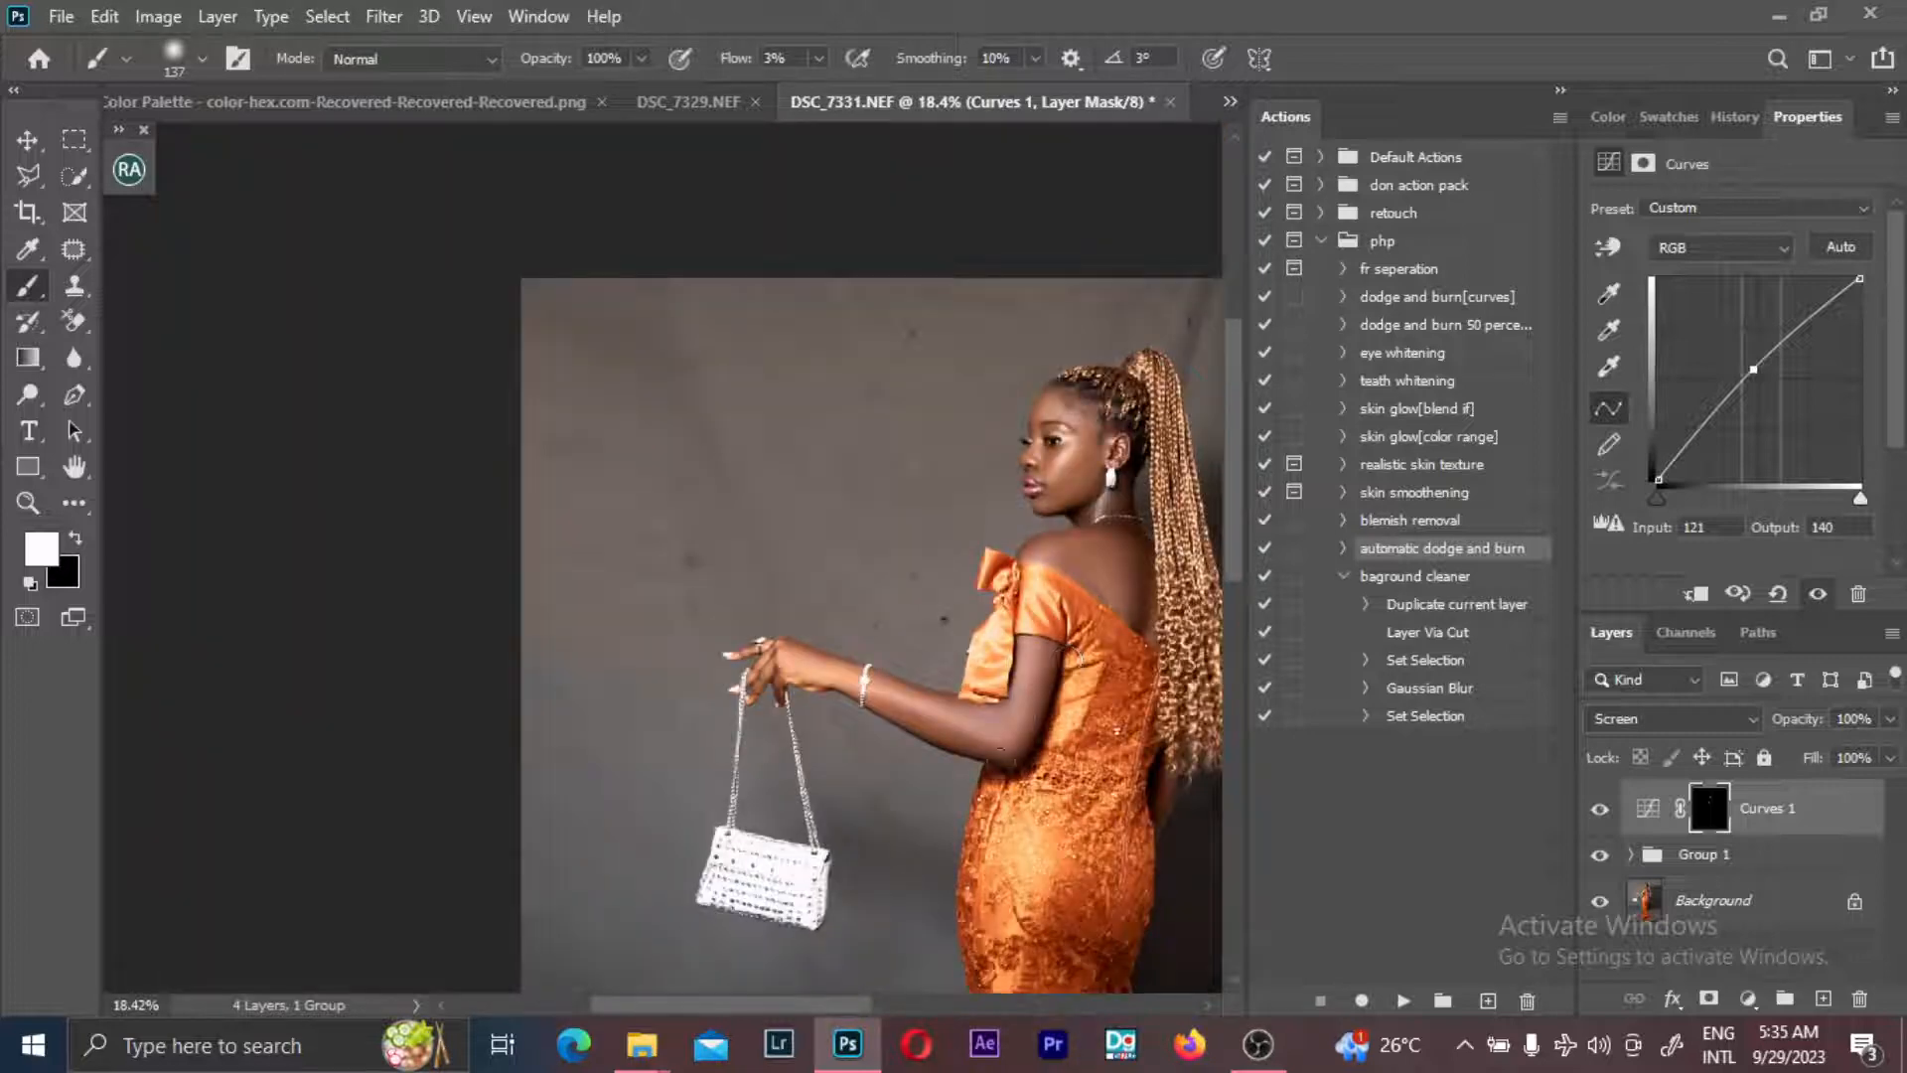
scroll(962, 684, down, 1)
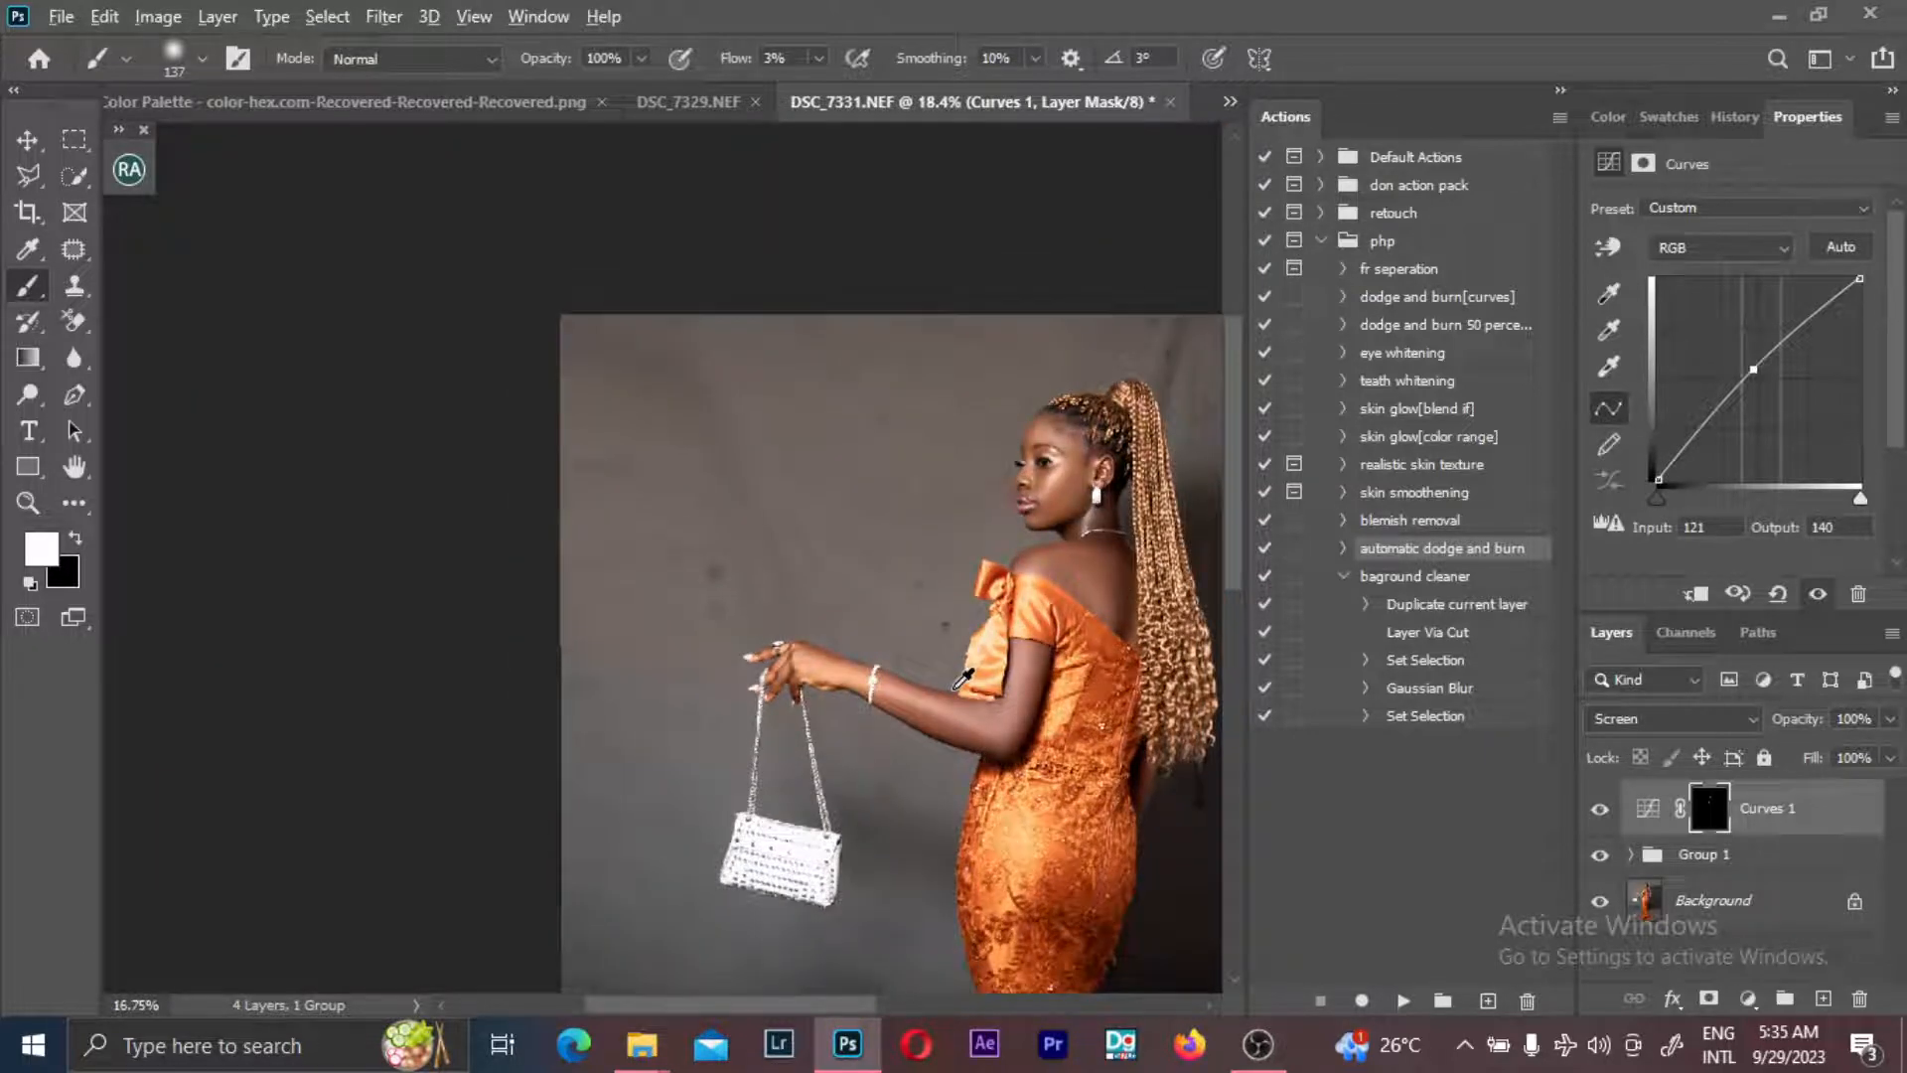
scroll(962, 684, down, 4)
click(1599, 808)
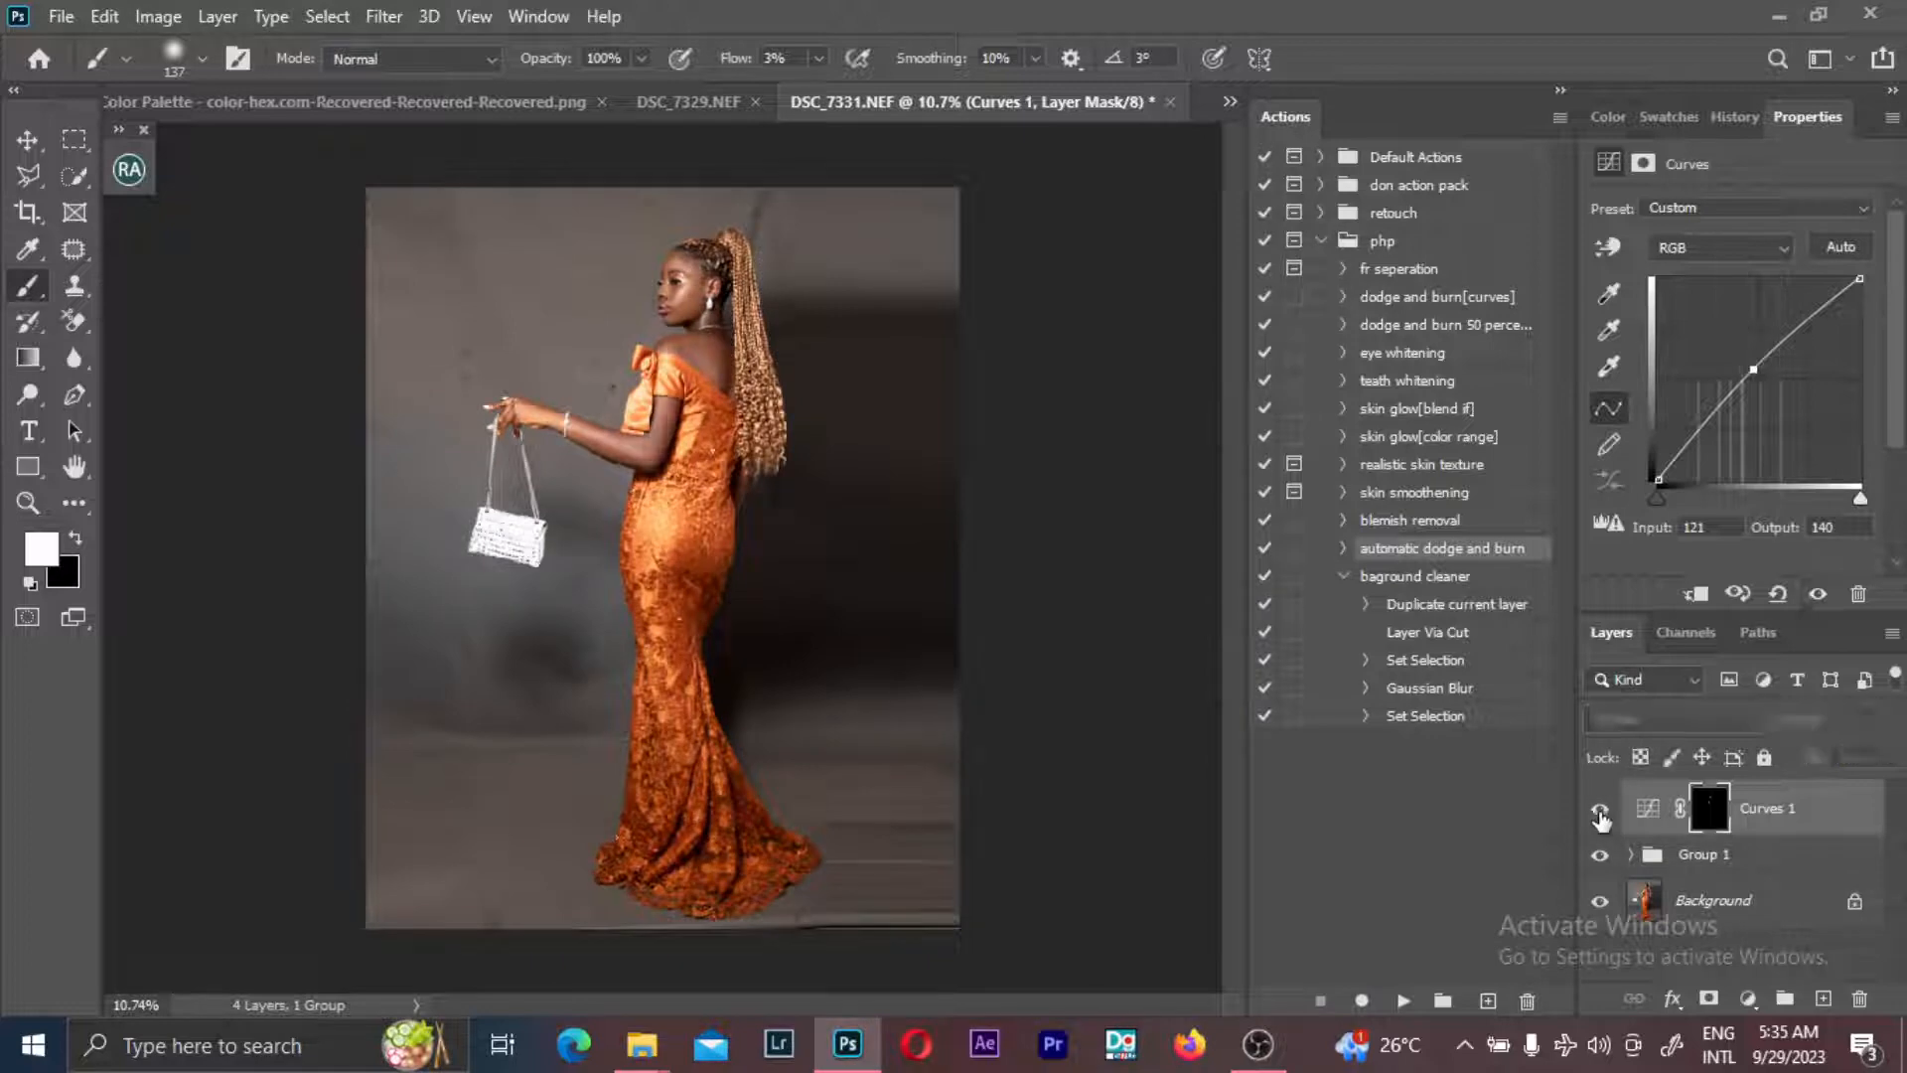
click(1599, 810)
scroll(798, 409, up, 10)
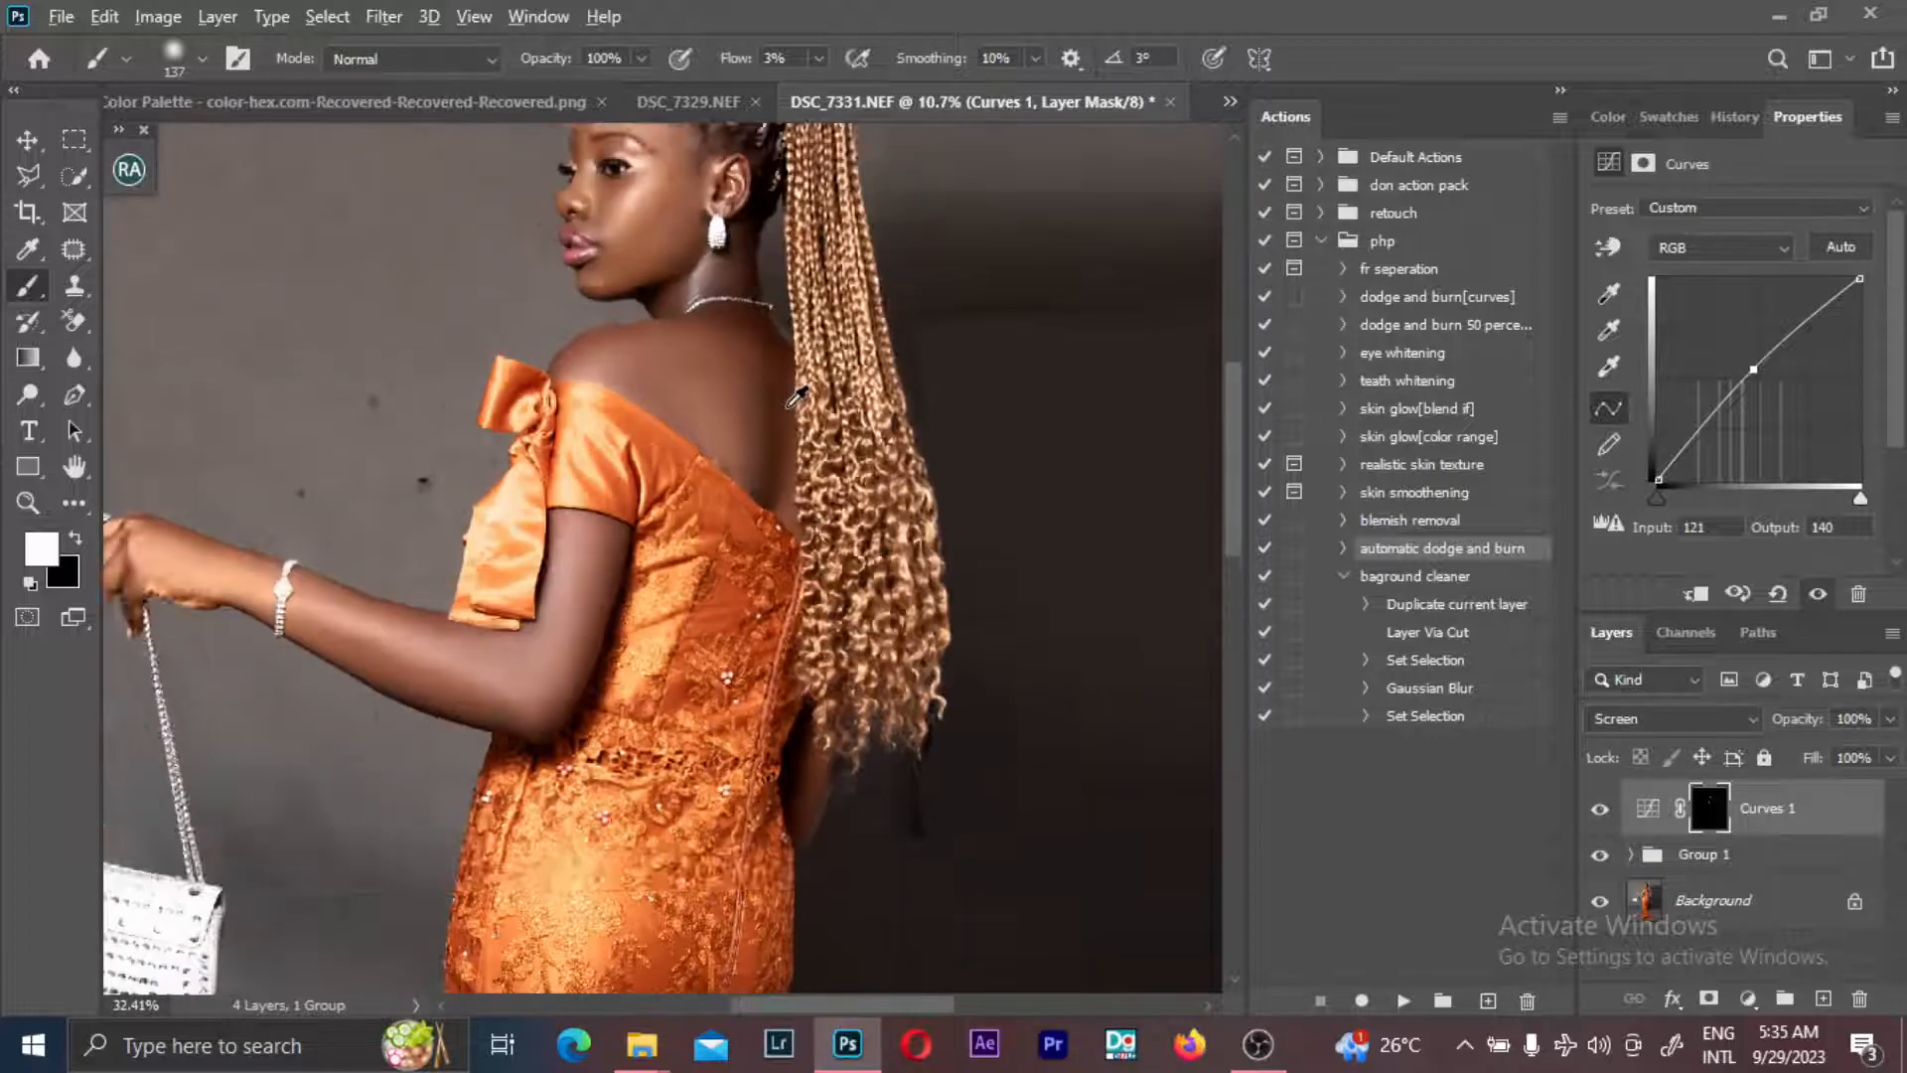
scroll(797, 409, up, 1)
drag(798, 409, 795, 629)
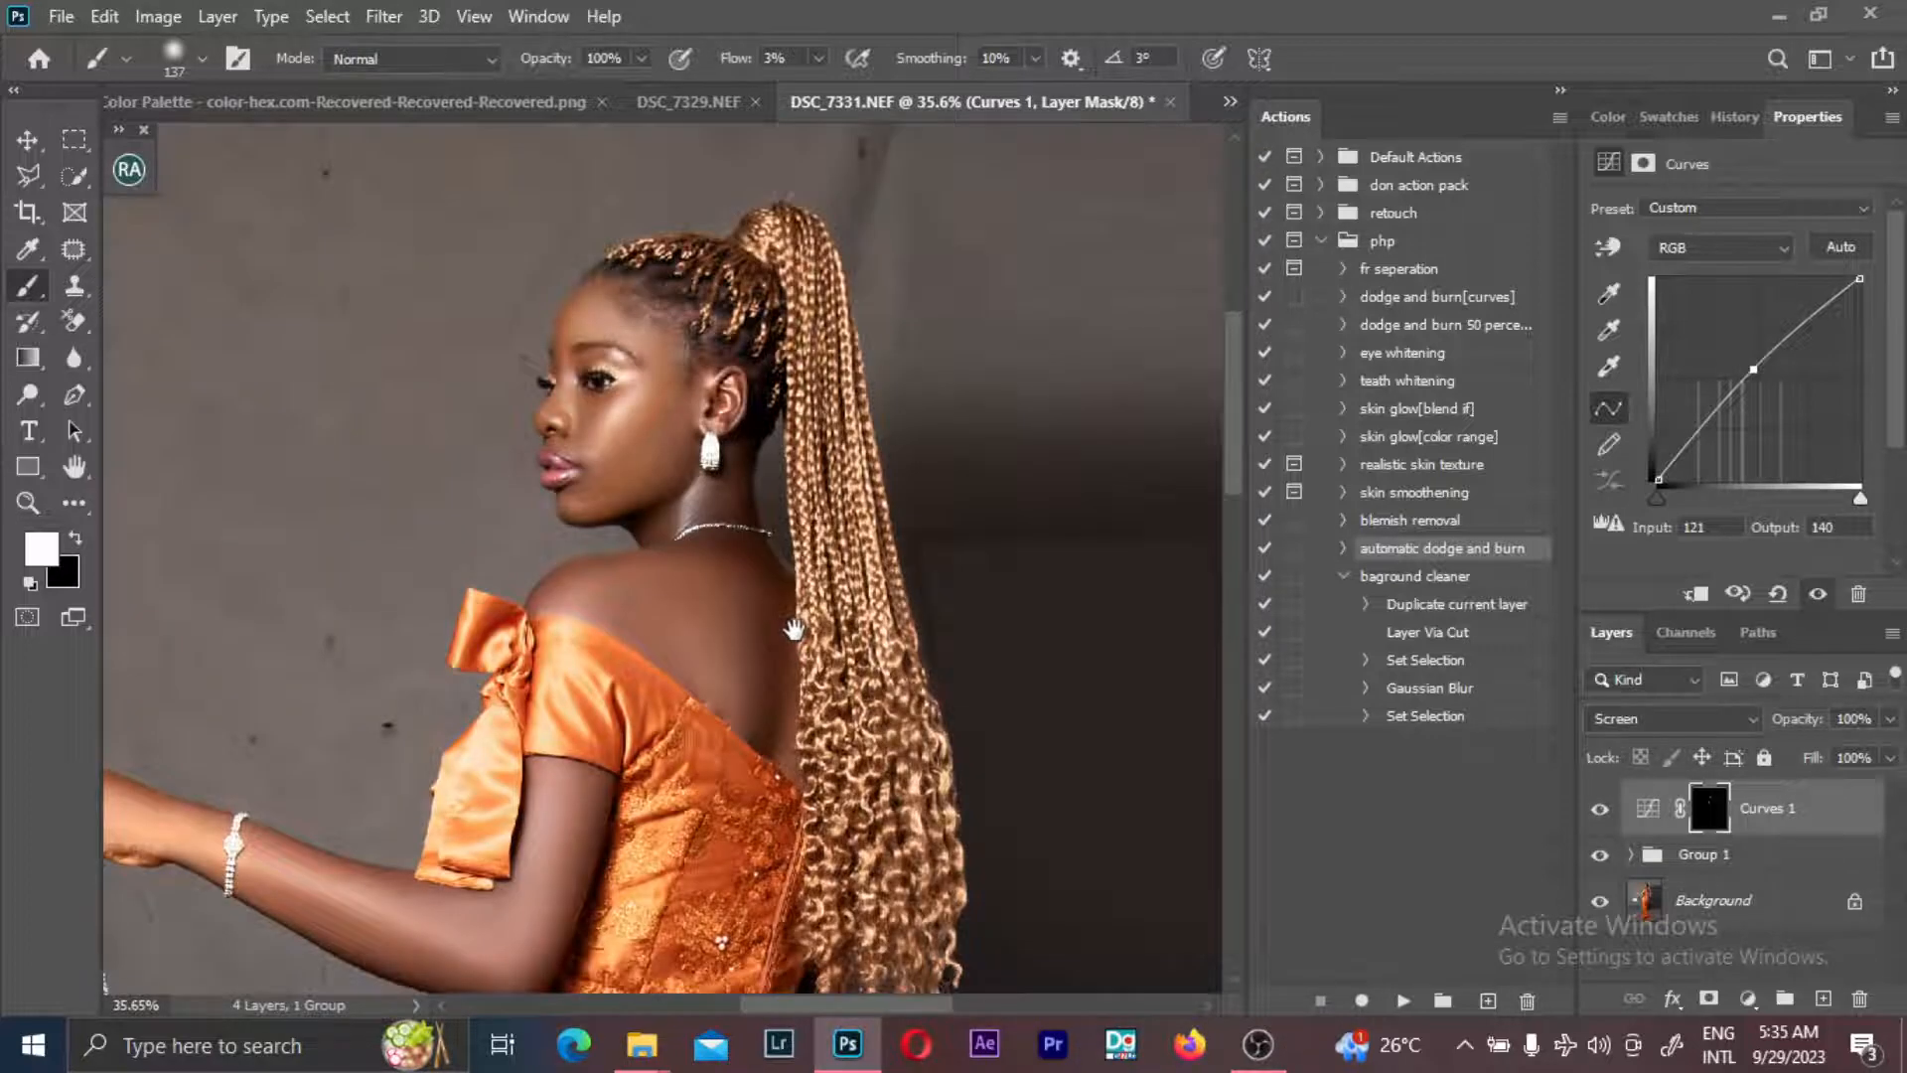
scroll(794, 628, down, 10)
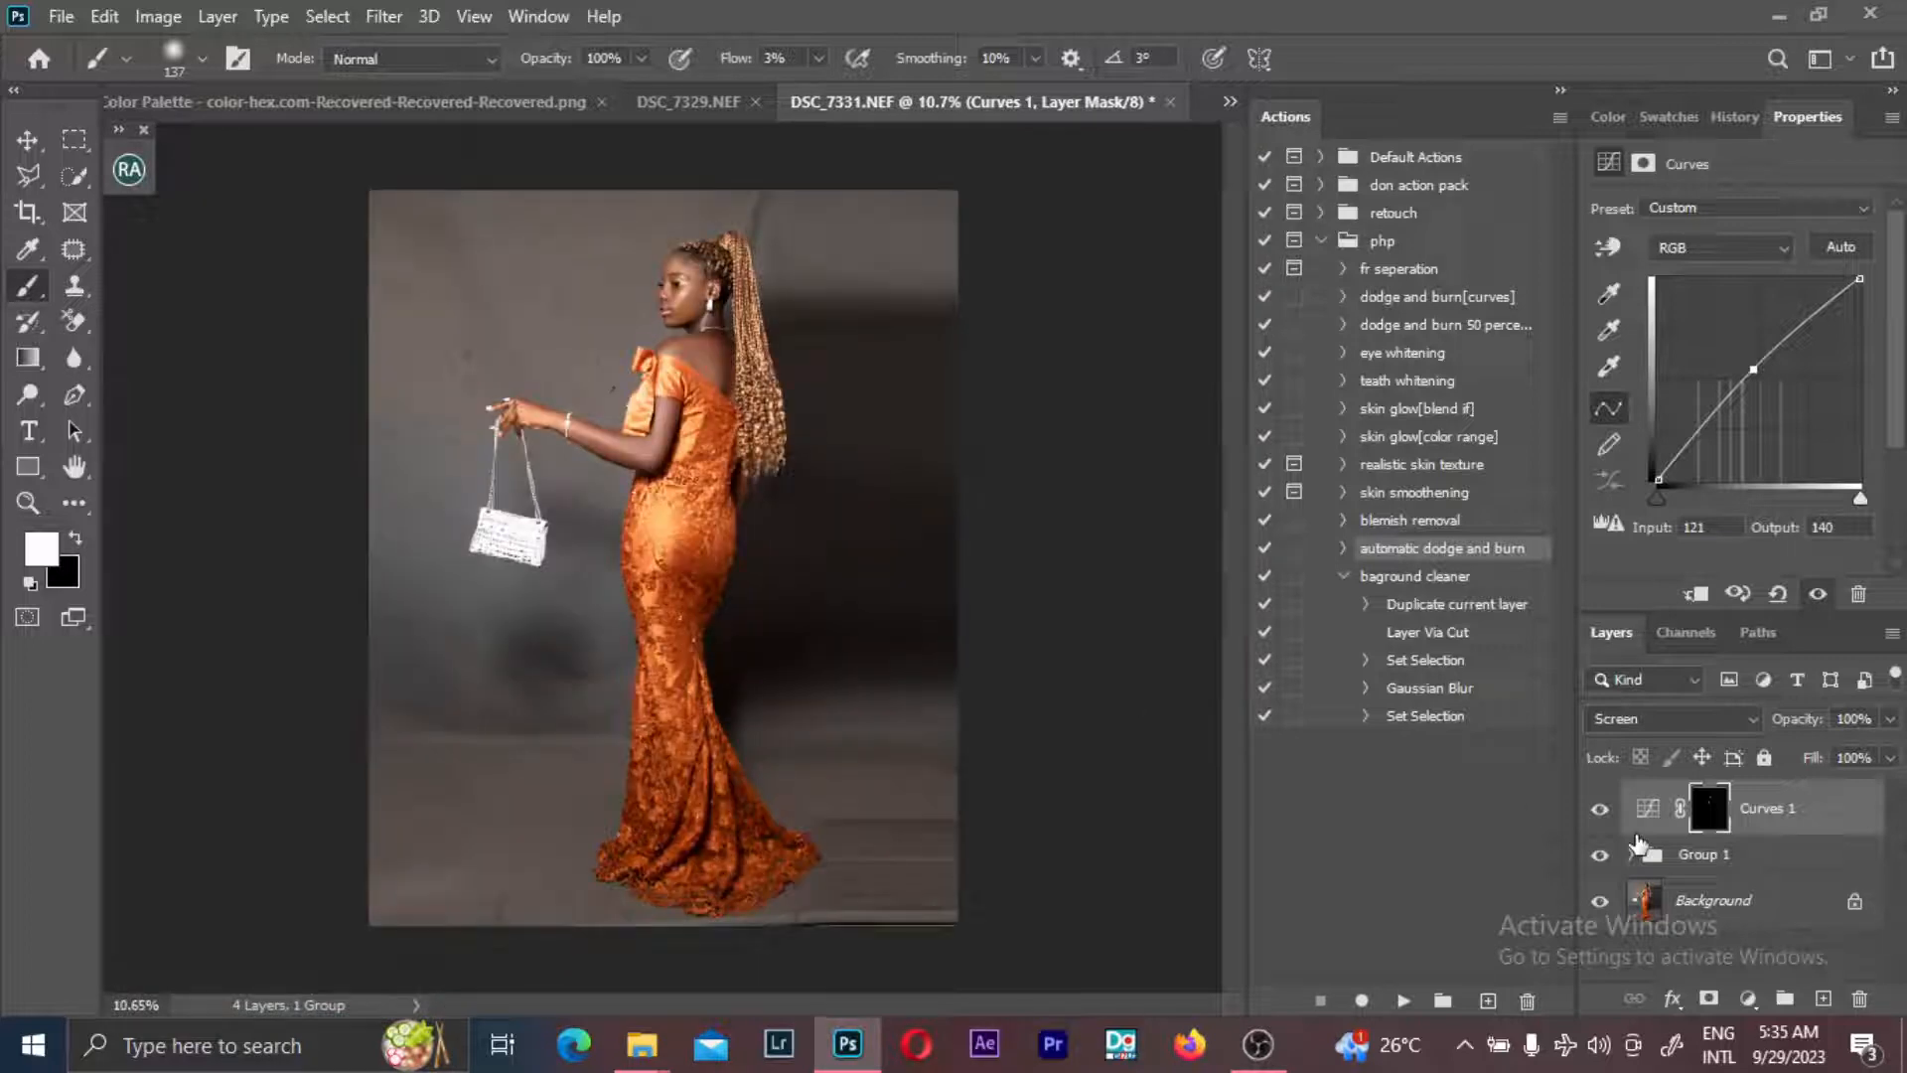
- Lower the opacity of Group 1 to 90% and compare the image with the group hidden and shown
click(1770, 870)
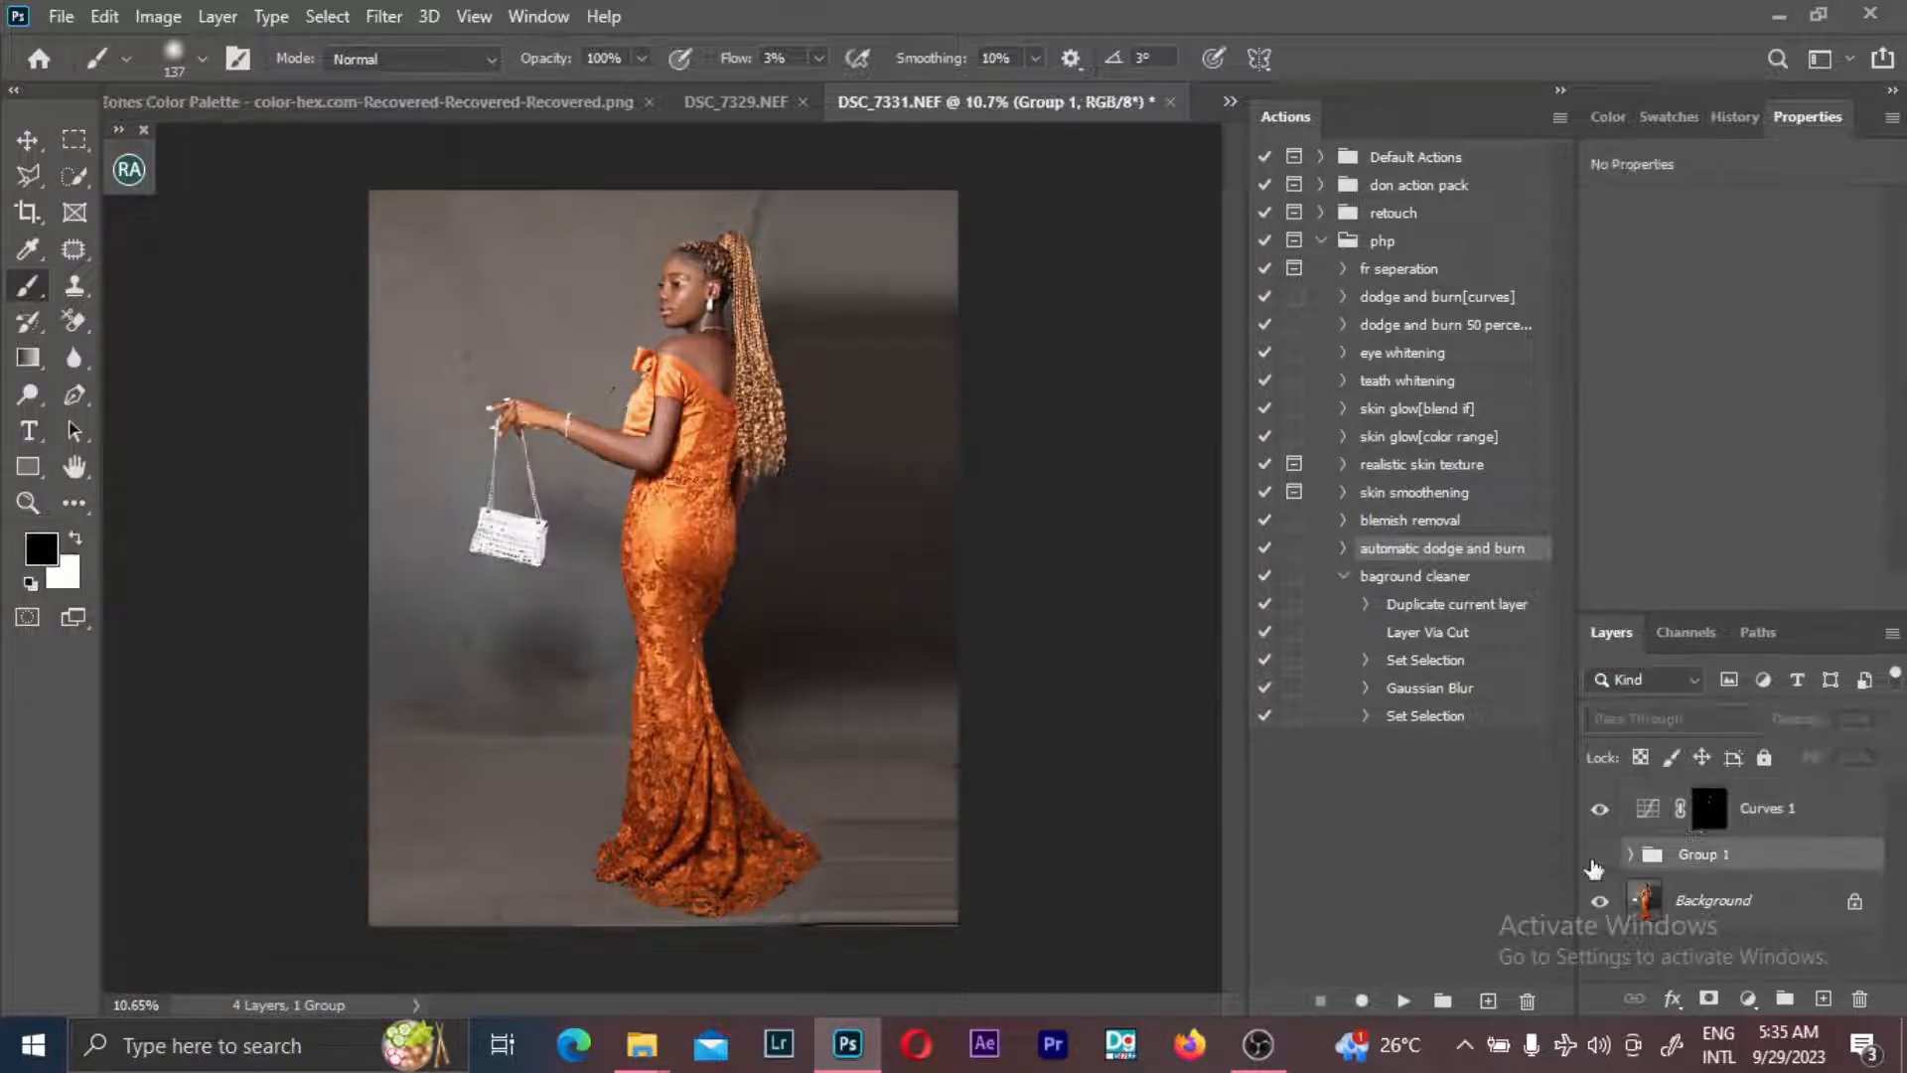
click(1890, 721)
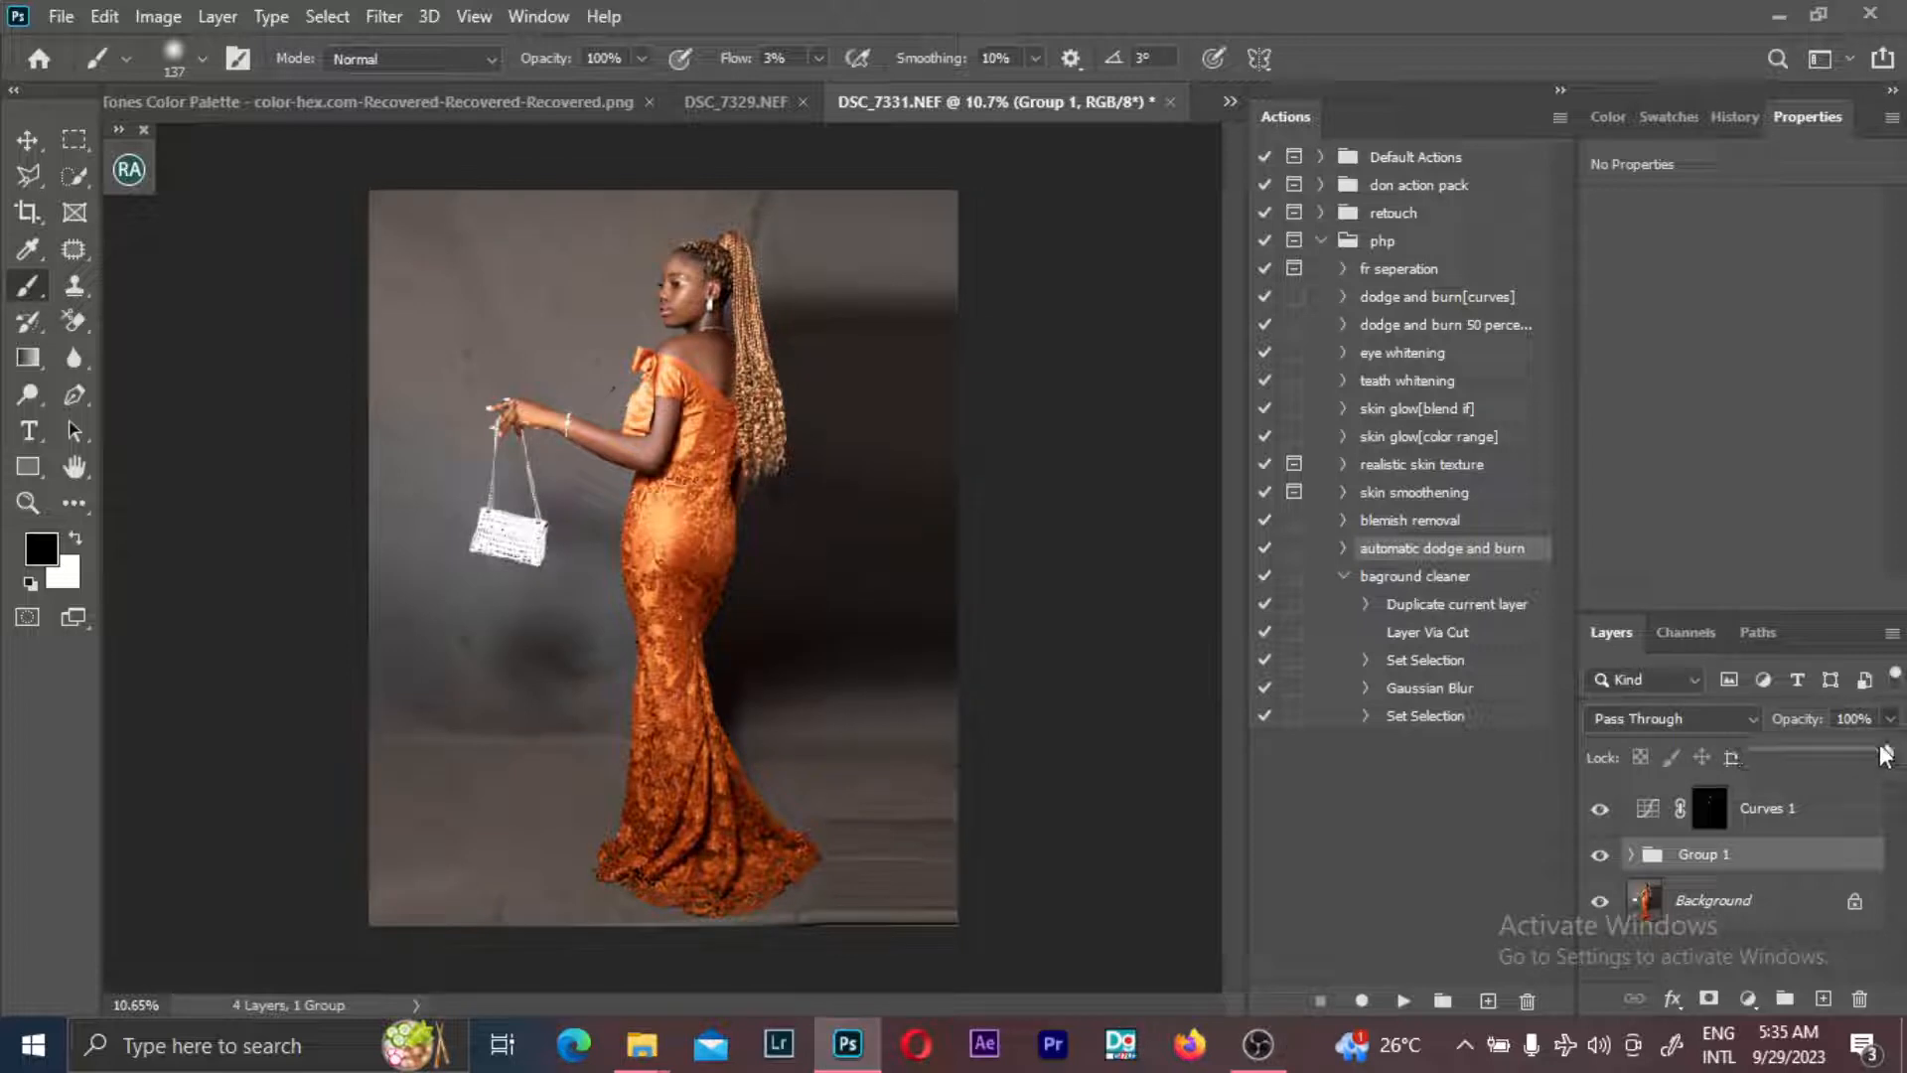
drag(1886, 755, 1875, 752)
click(1599, 856)
click(1599, 856)
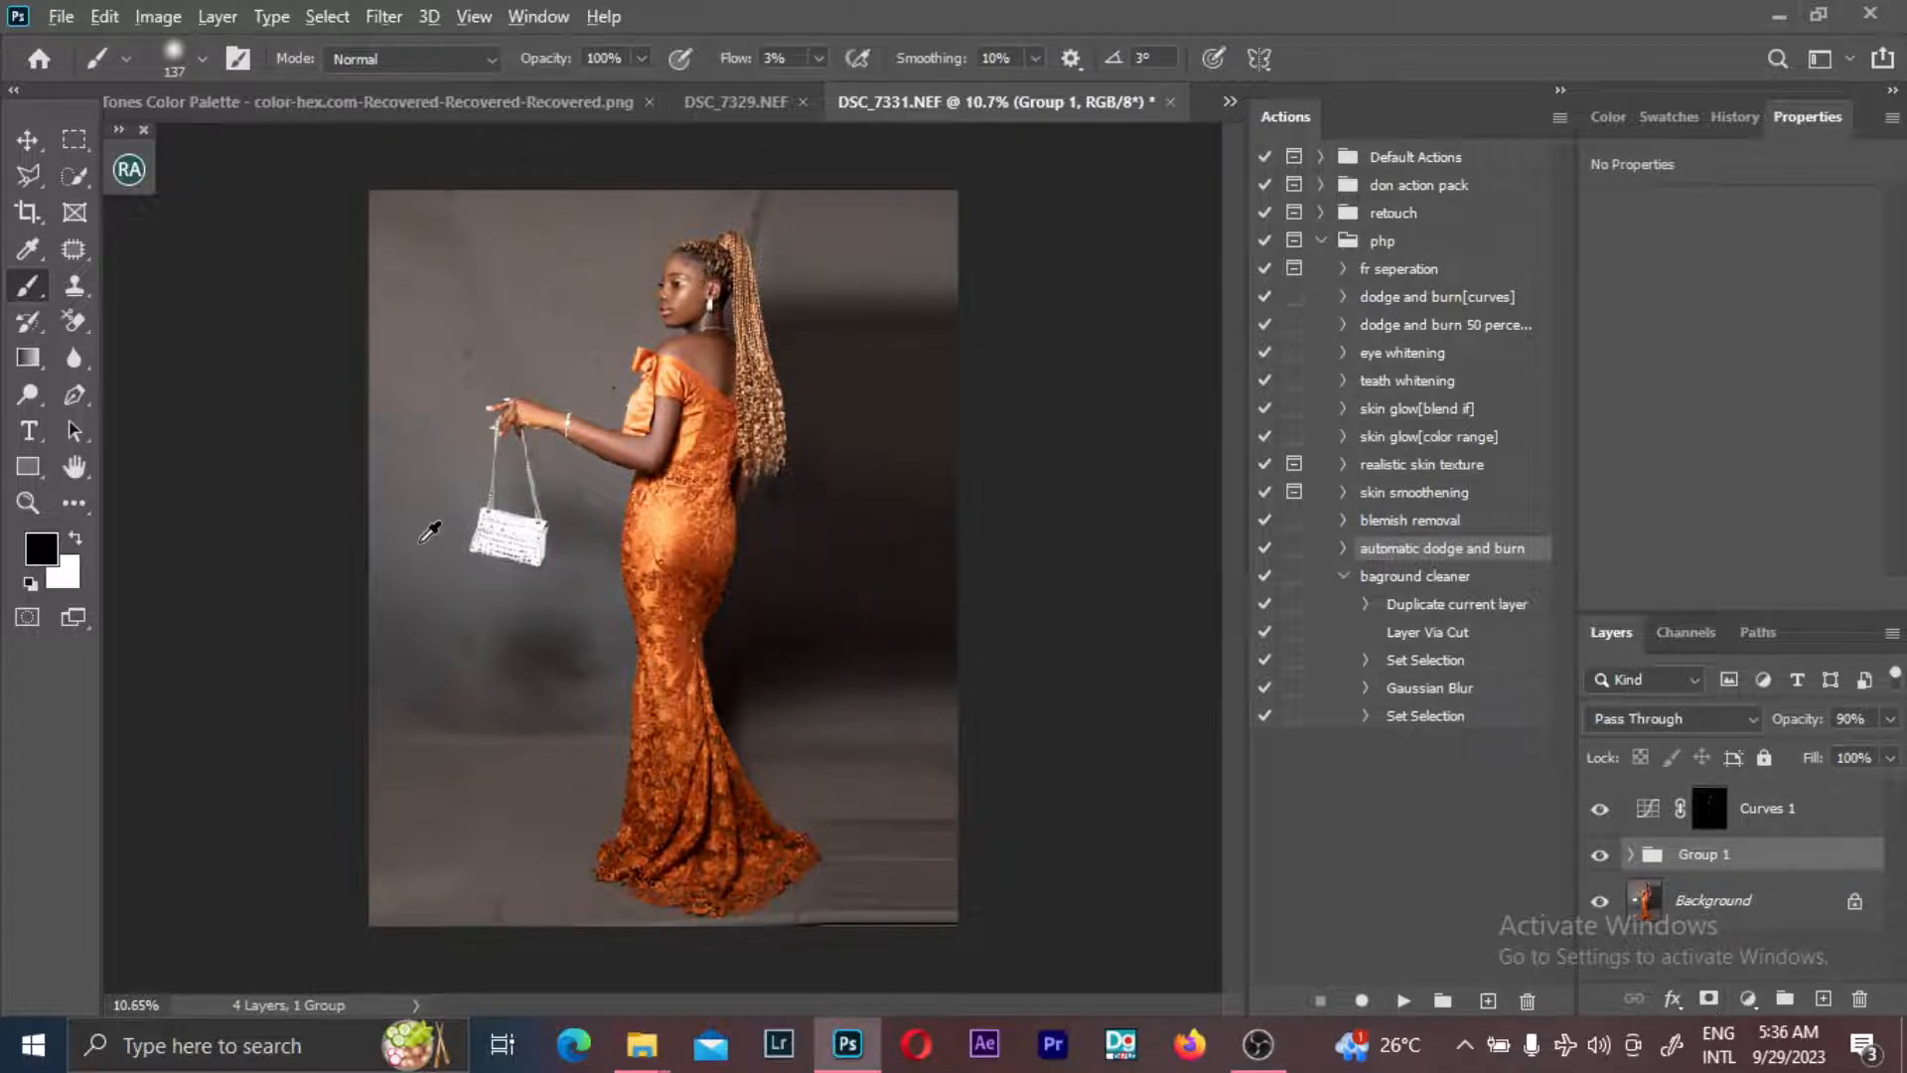
- Add a layer mask to Group 1 and mask out the handbag with the black Brush at 100% flow and up to 316 px
scroll(468, 452, up, 3)
scroll(632, 631, up, 4)
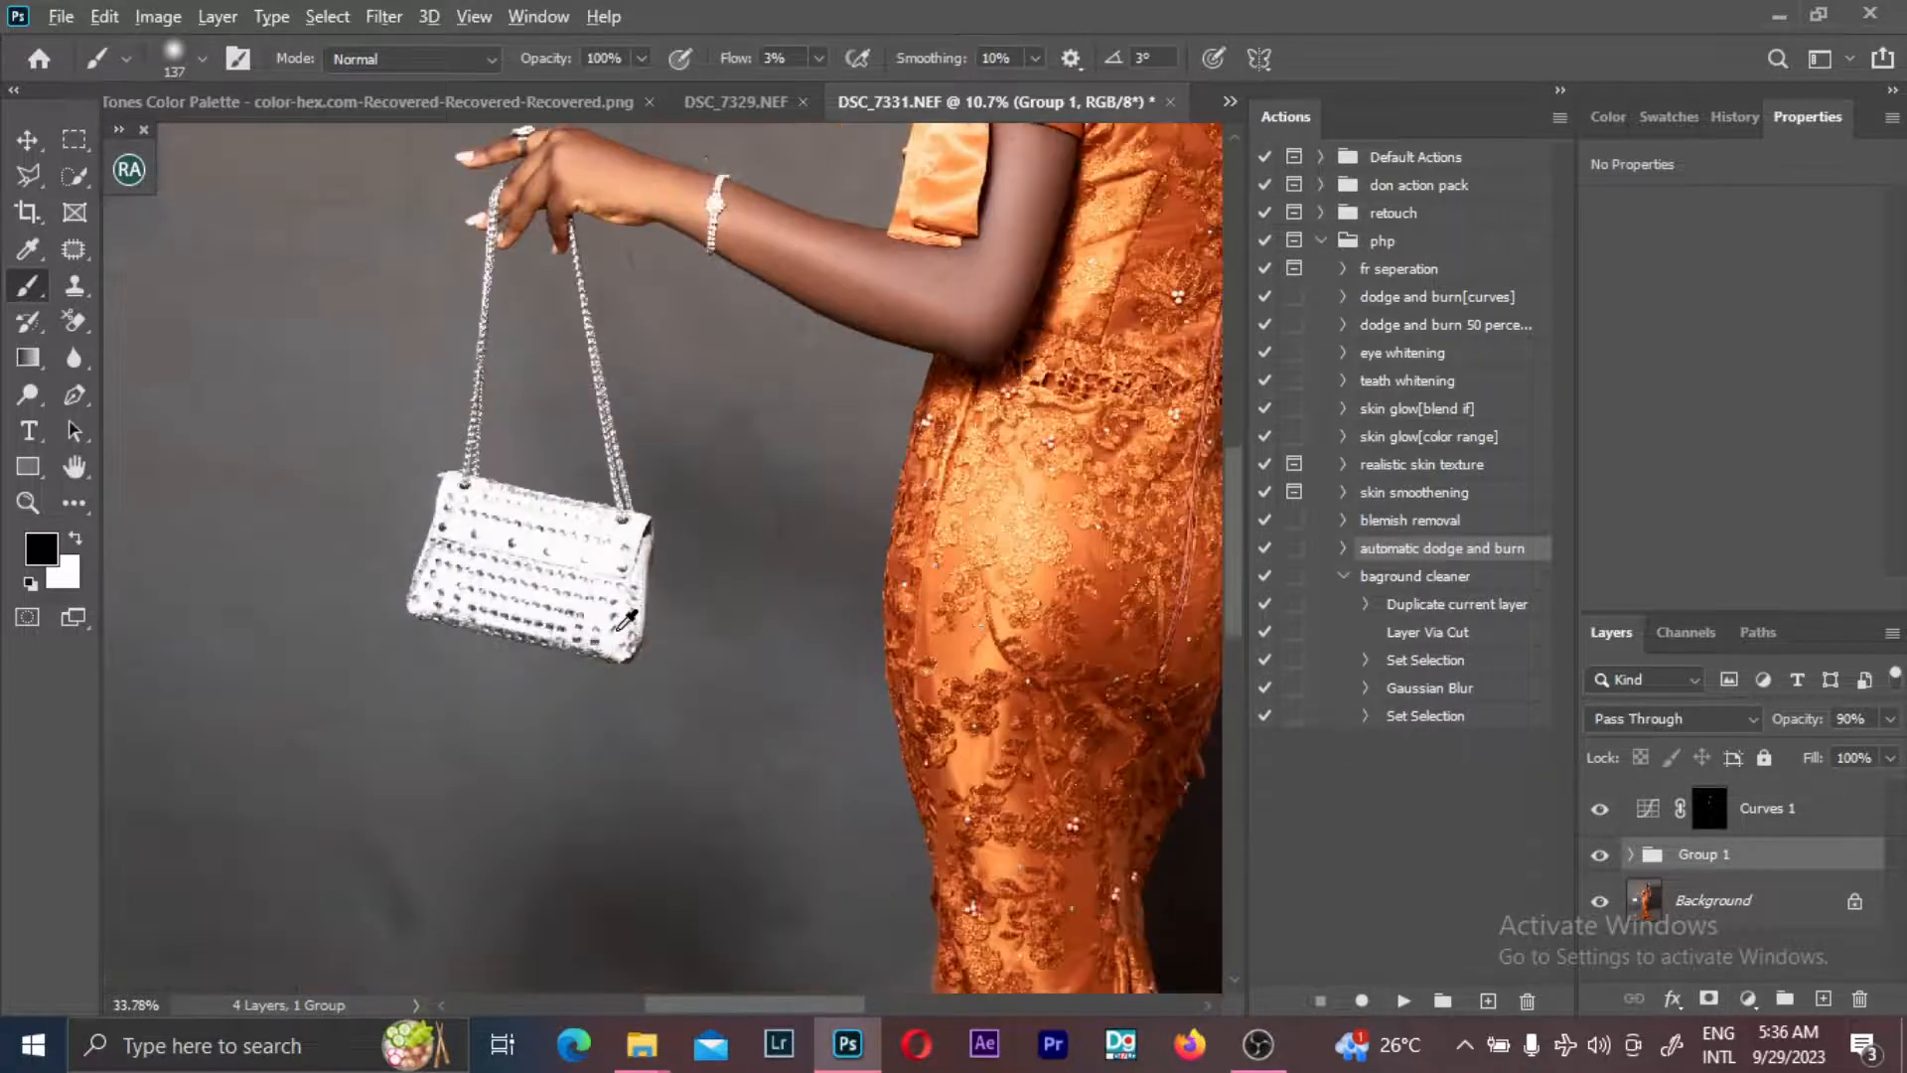
click(1709, 999)
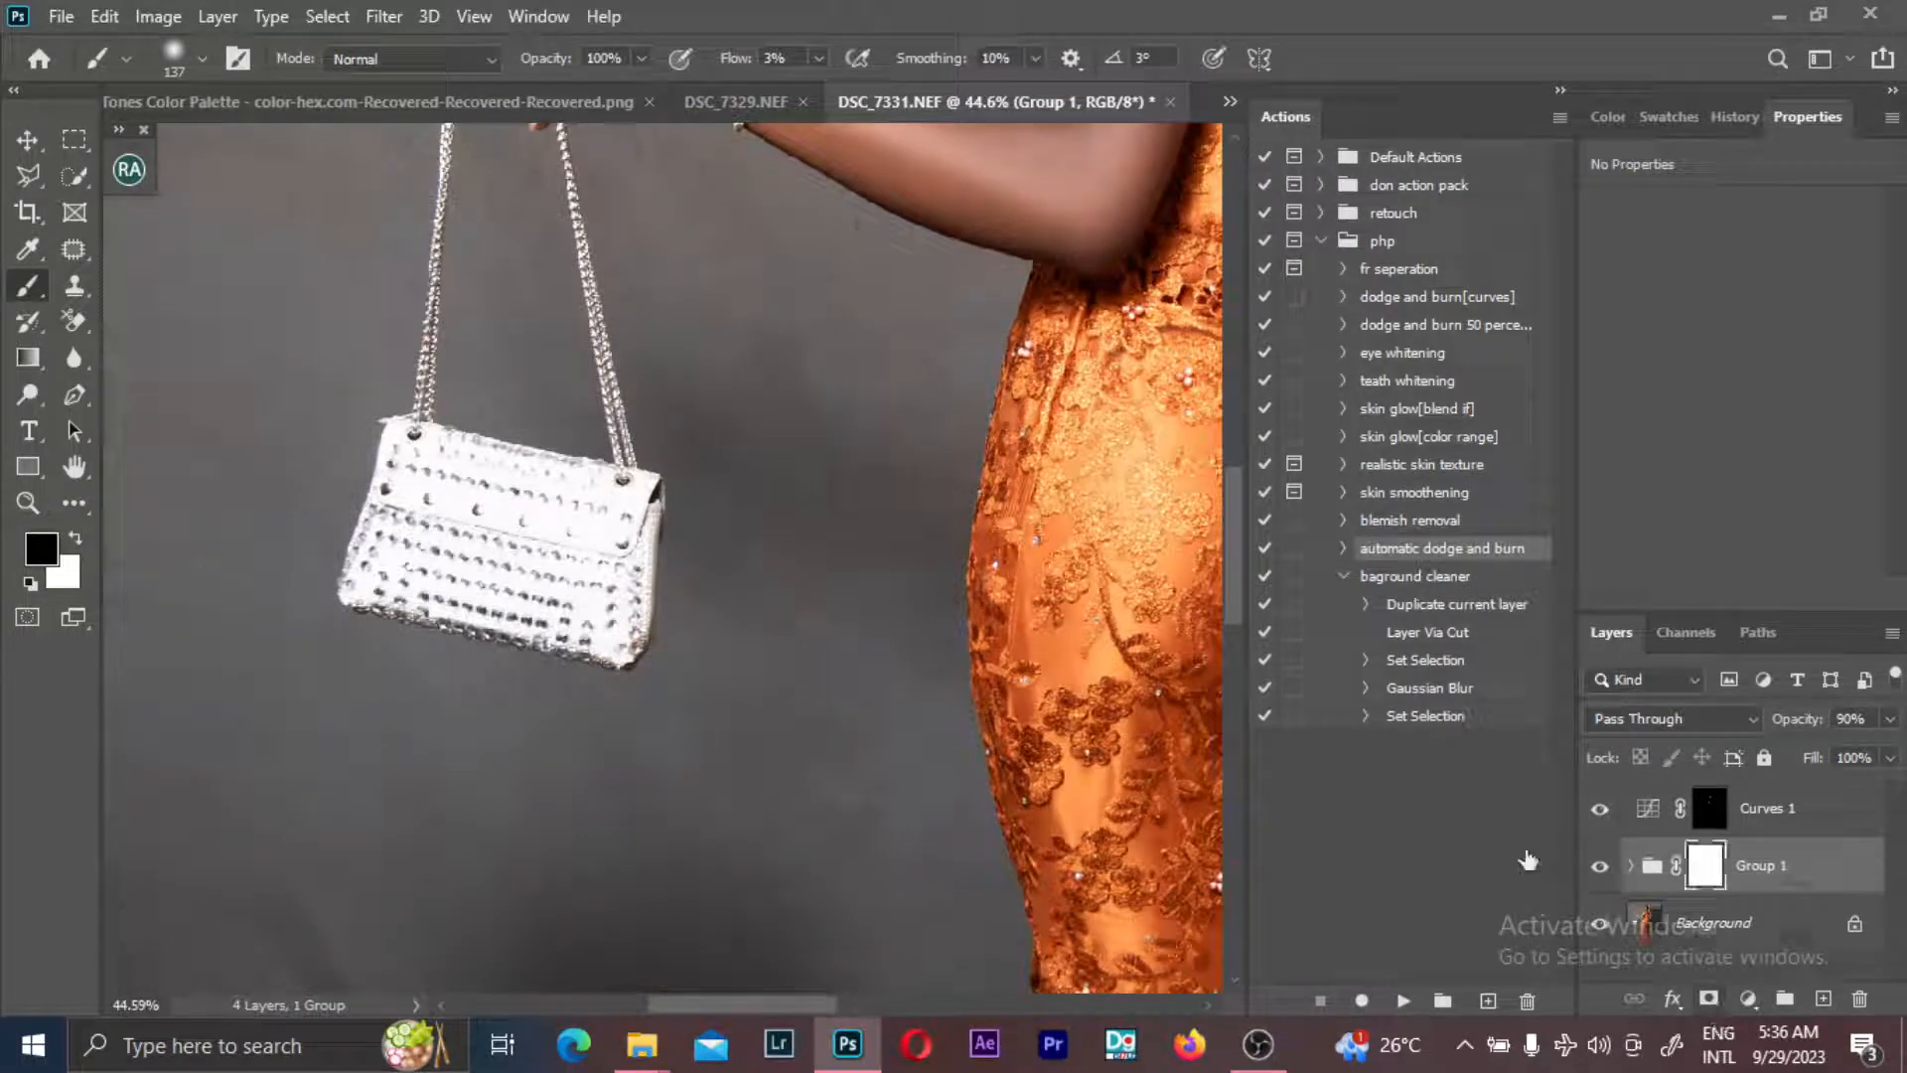
drag(724, 62, 1118, 133)
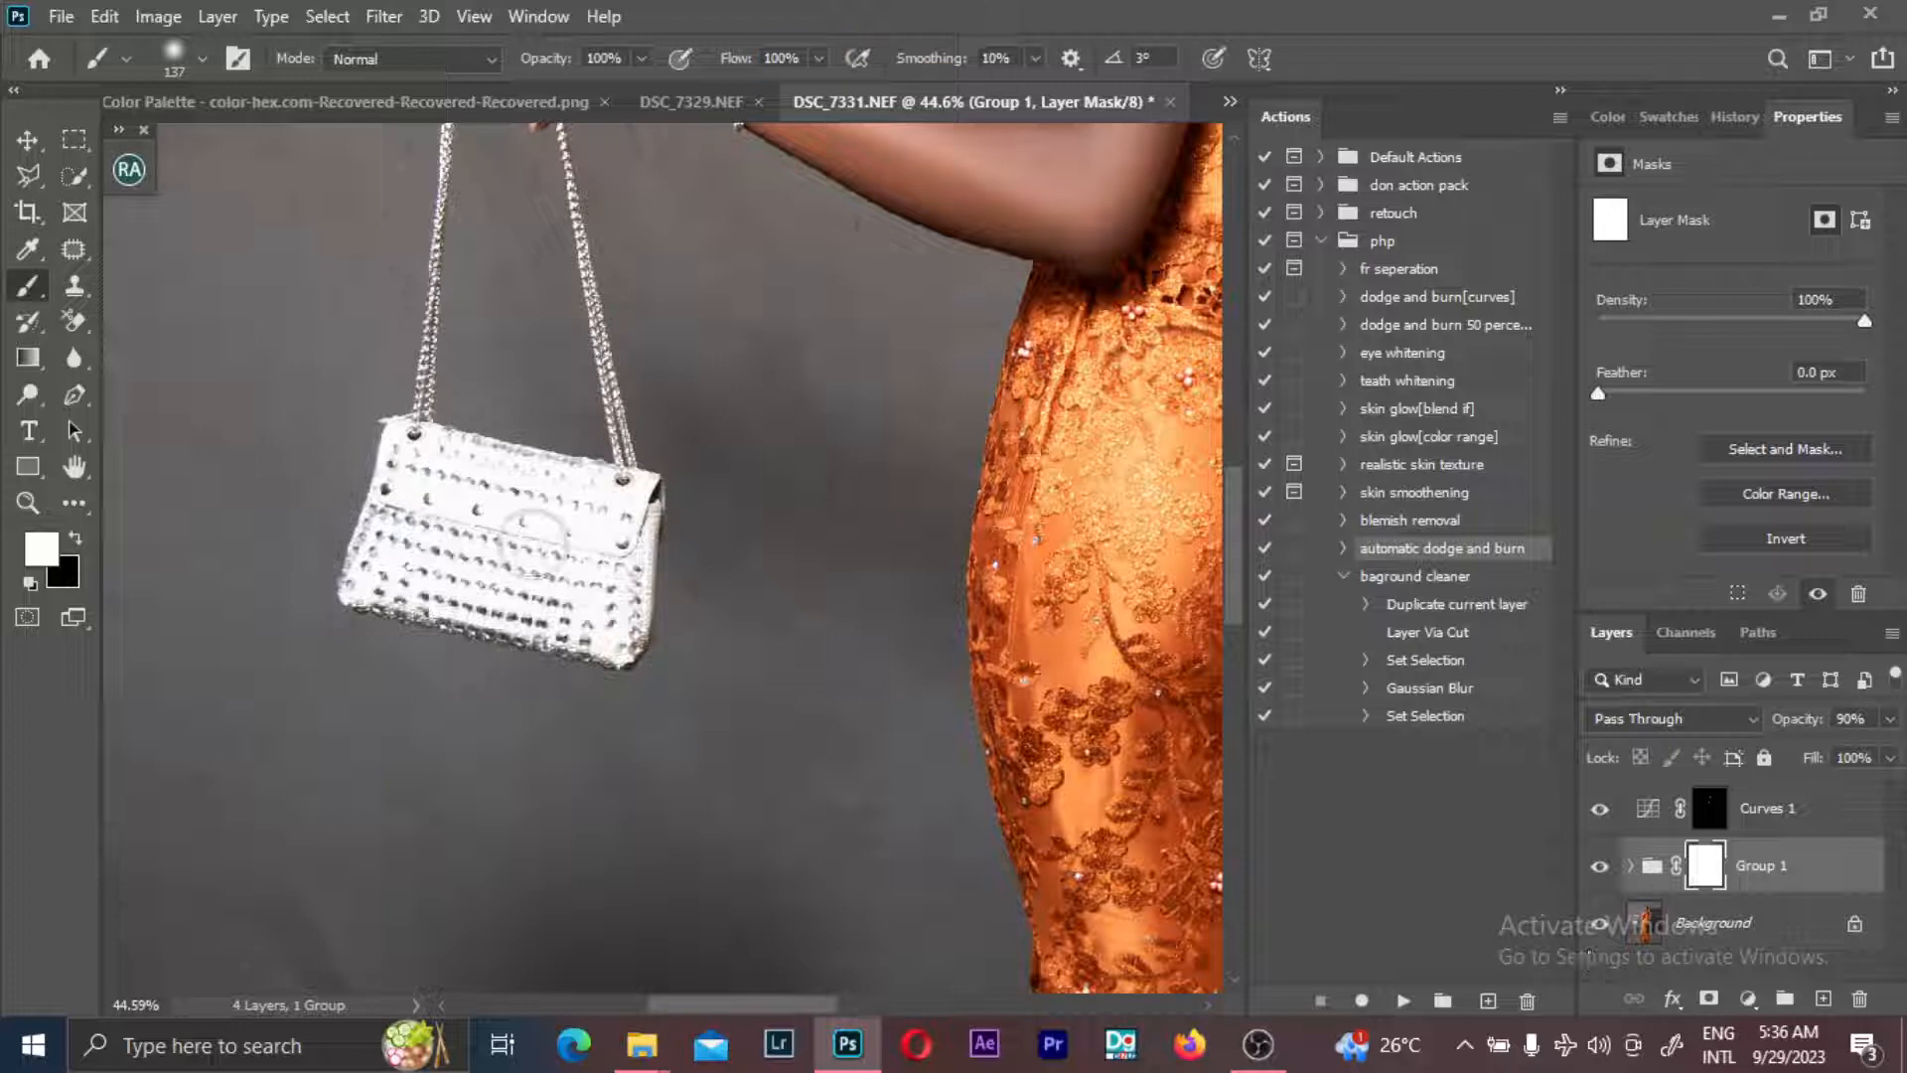
mouse_move(467, 502)
mouse_down()
mouse_move(506, 518)
mouse_move(432, 513)
mouse_move(615, 557)
mouse_move(597, 504)
mouse_up()
key(x)
key(space)
drag(527, 431, 555, 709)
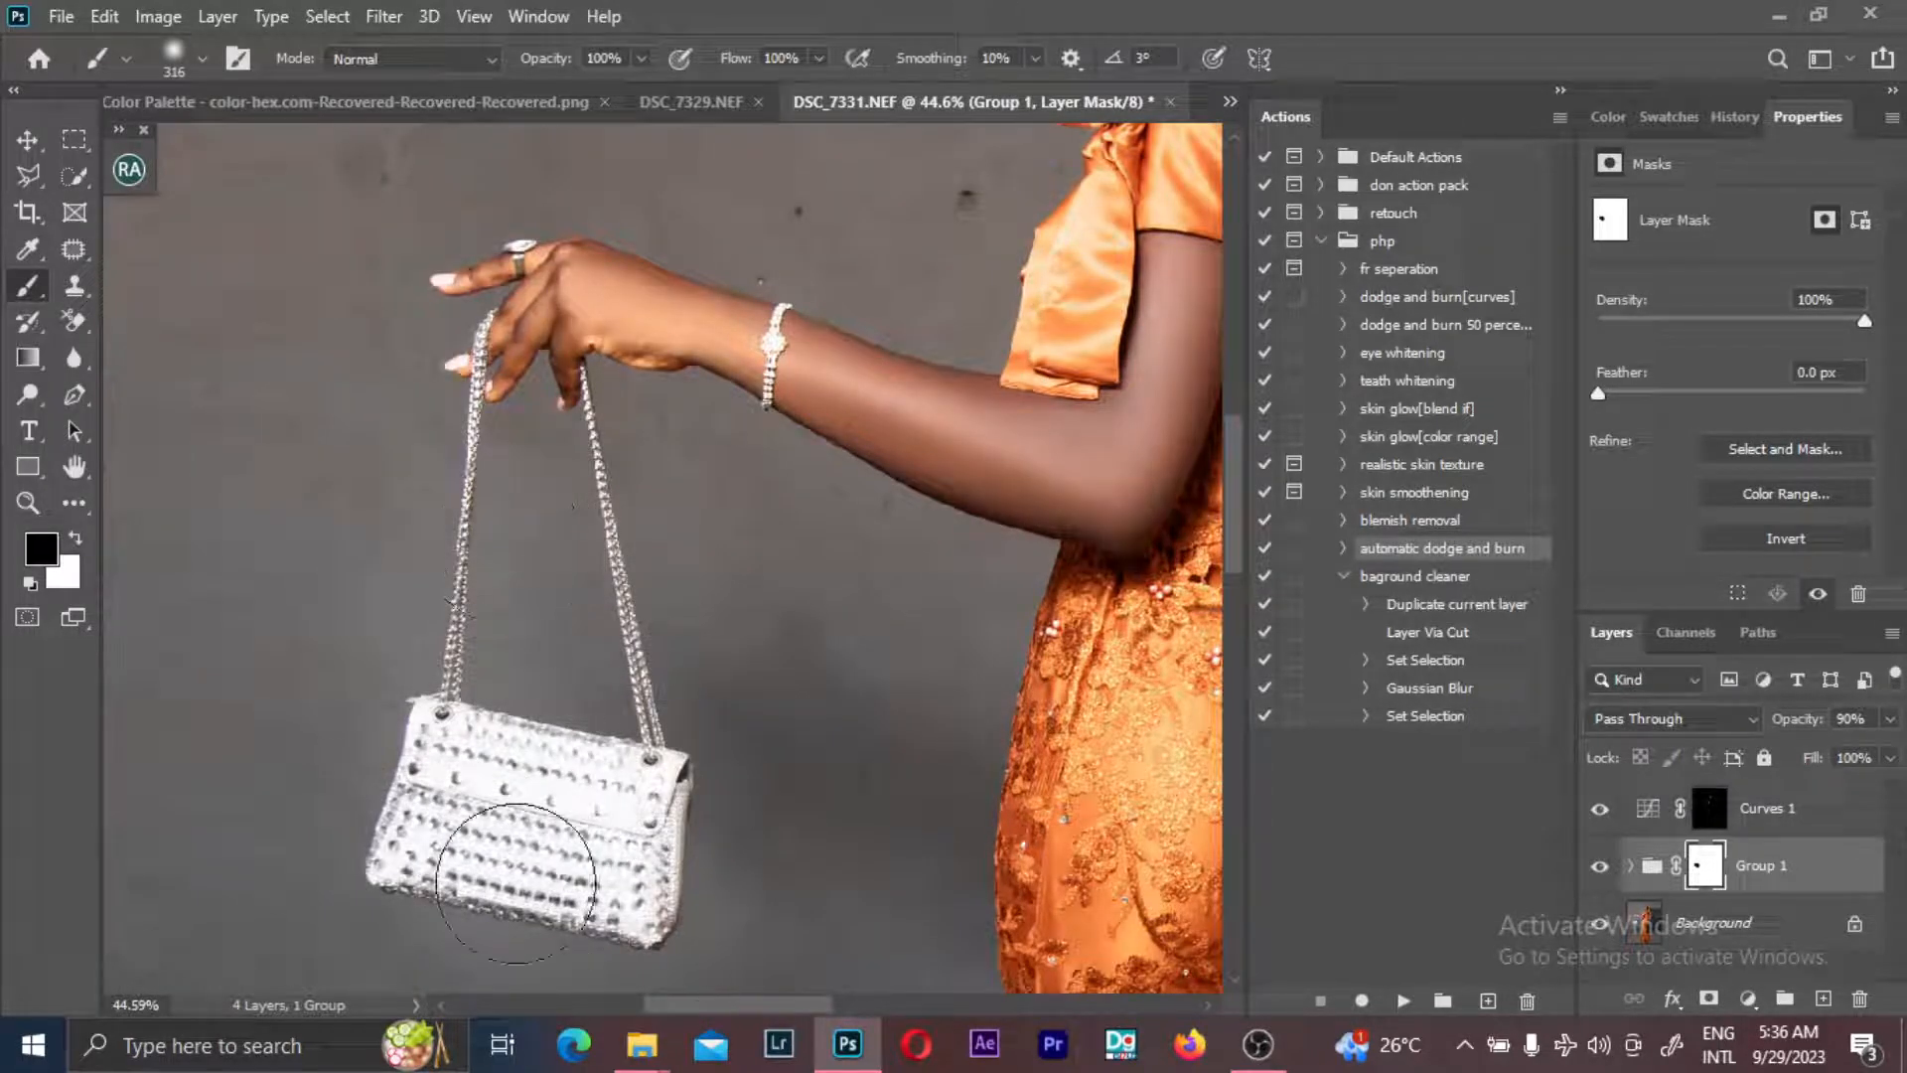
- Flatten the image into a single Background layer
scroll(637, 648, down, 5)
scroll(679, 399, down, 1)
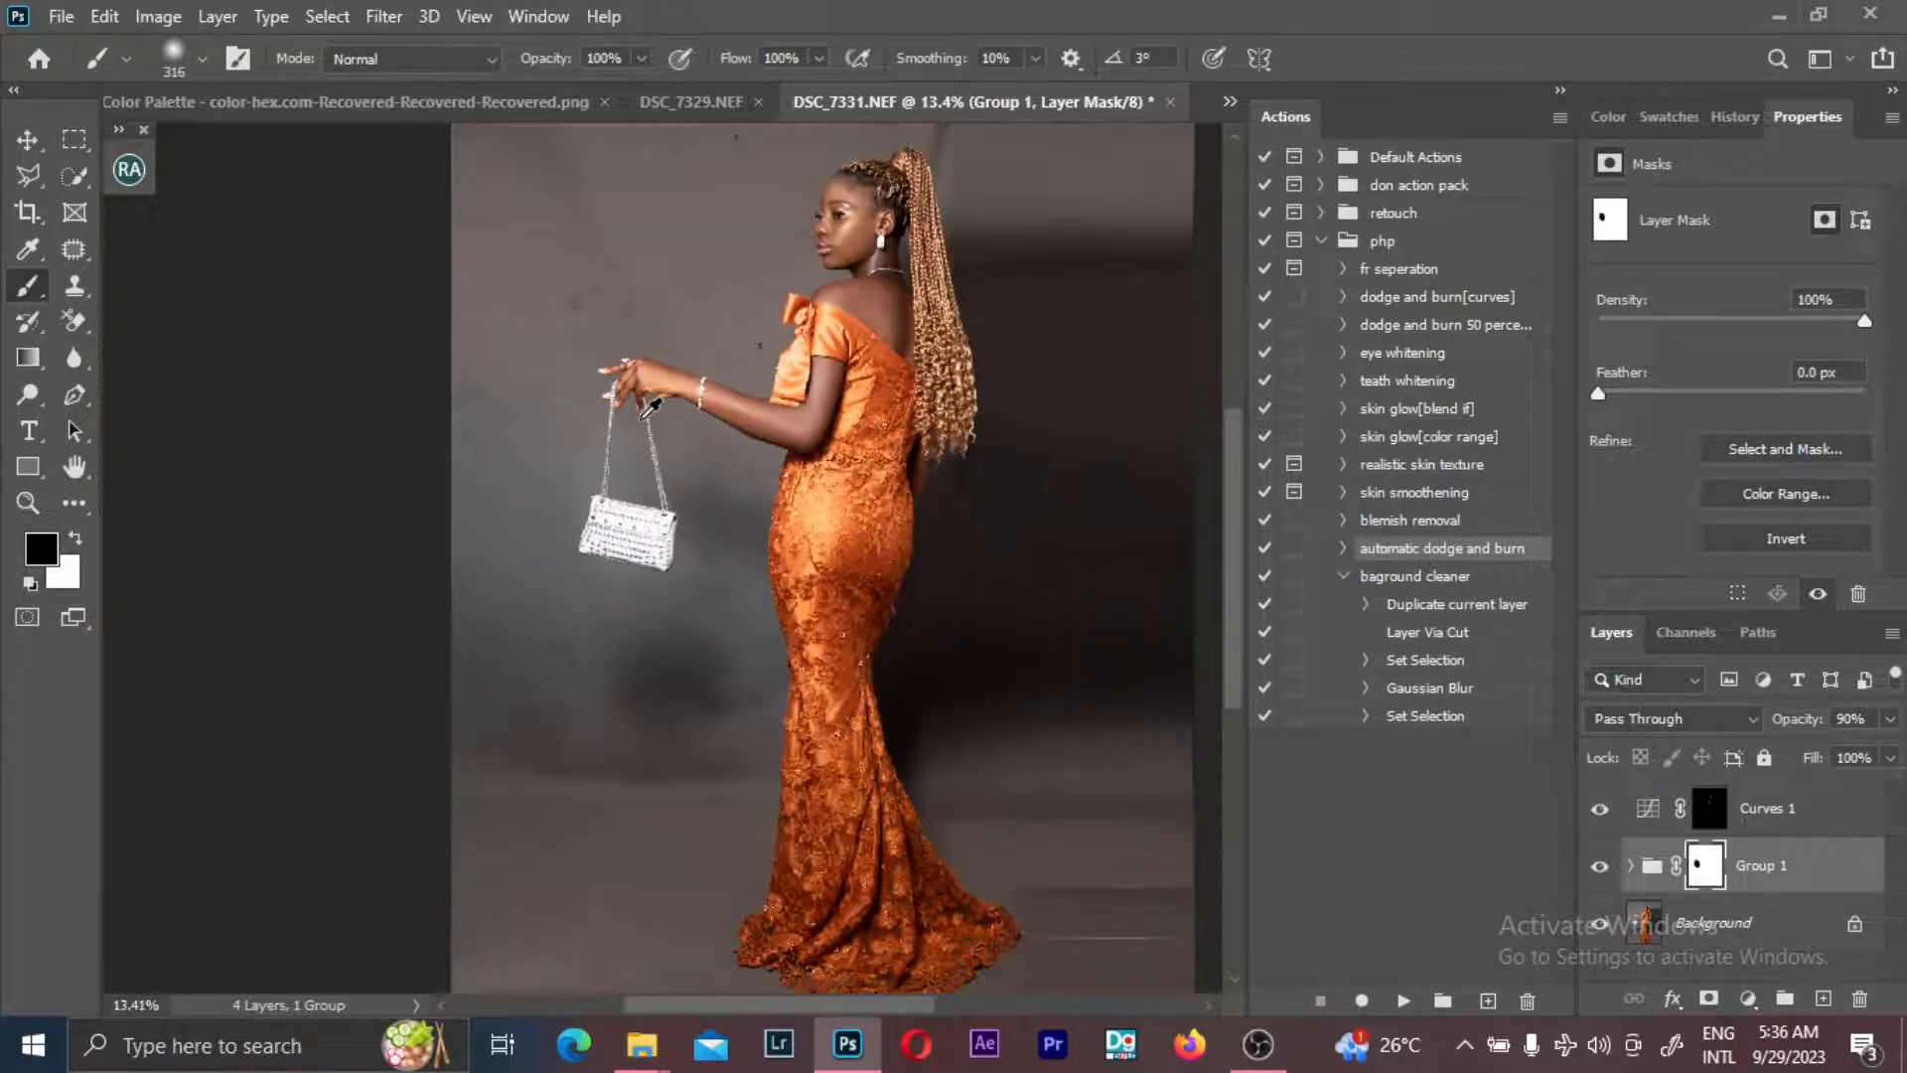
scroll(650, 408, down, 1)
right_click(1778, 922)
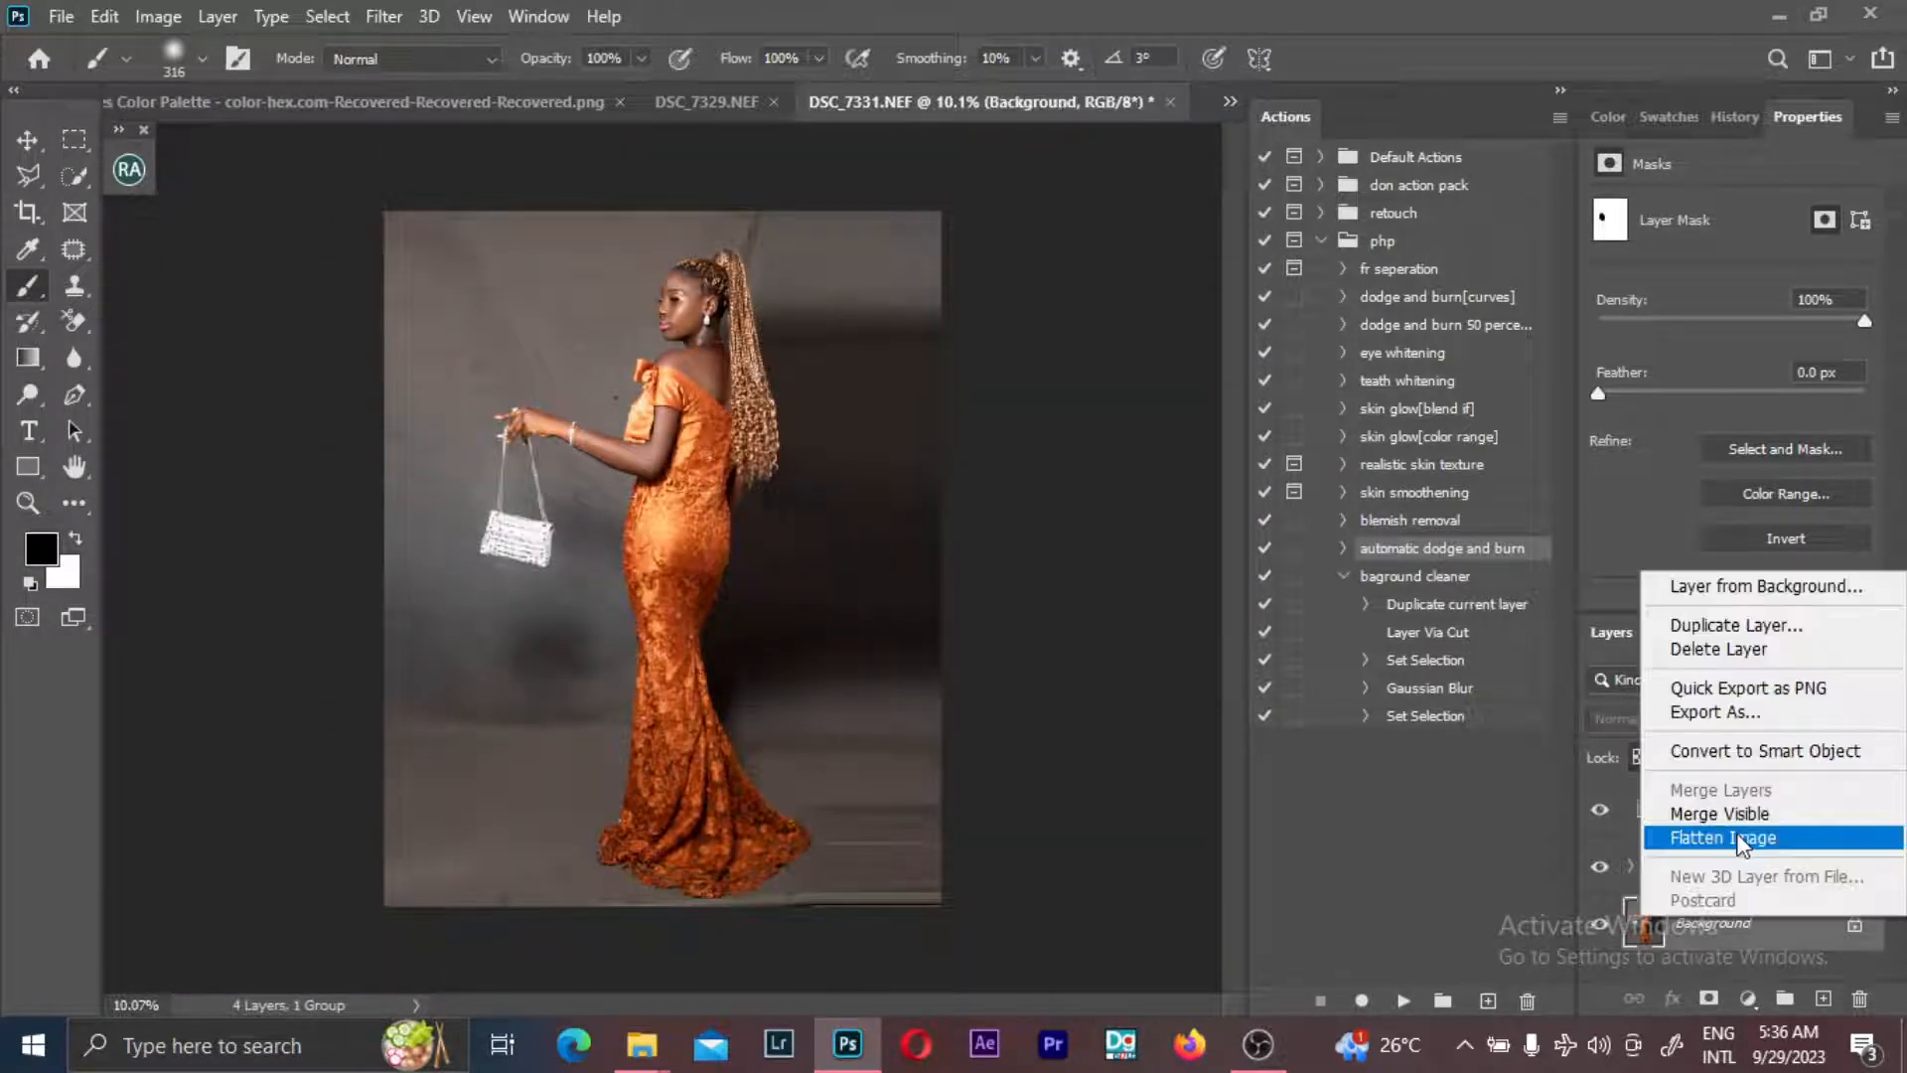
click(1740, 839)
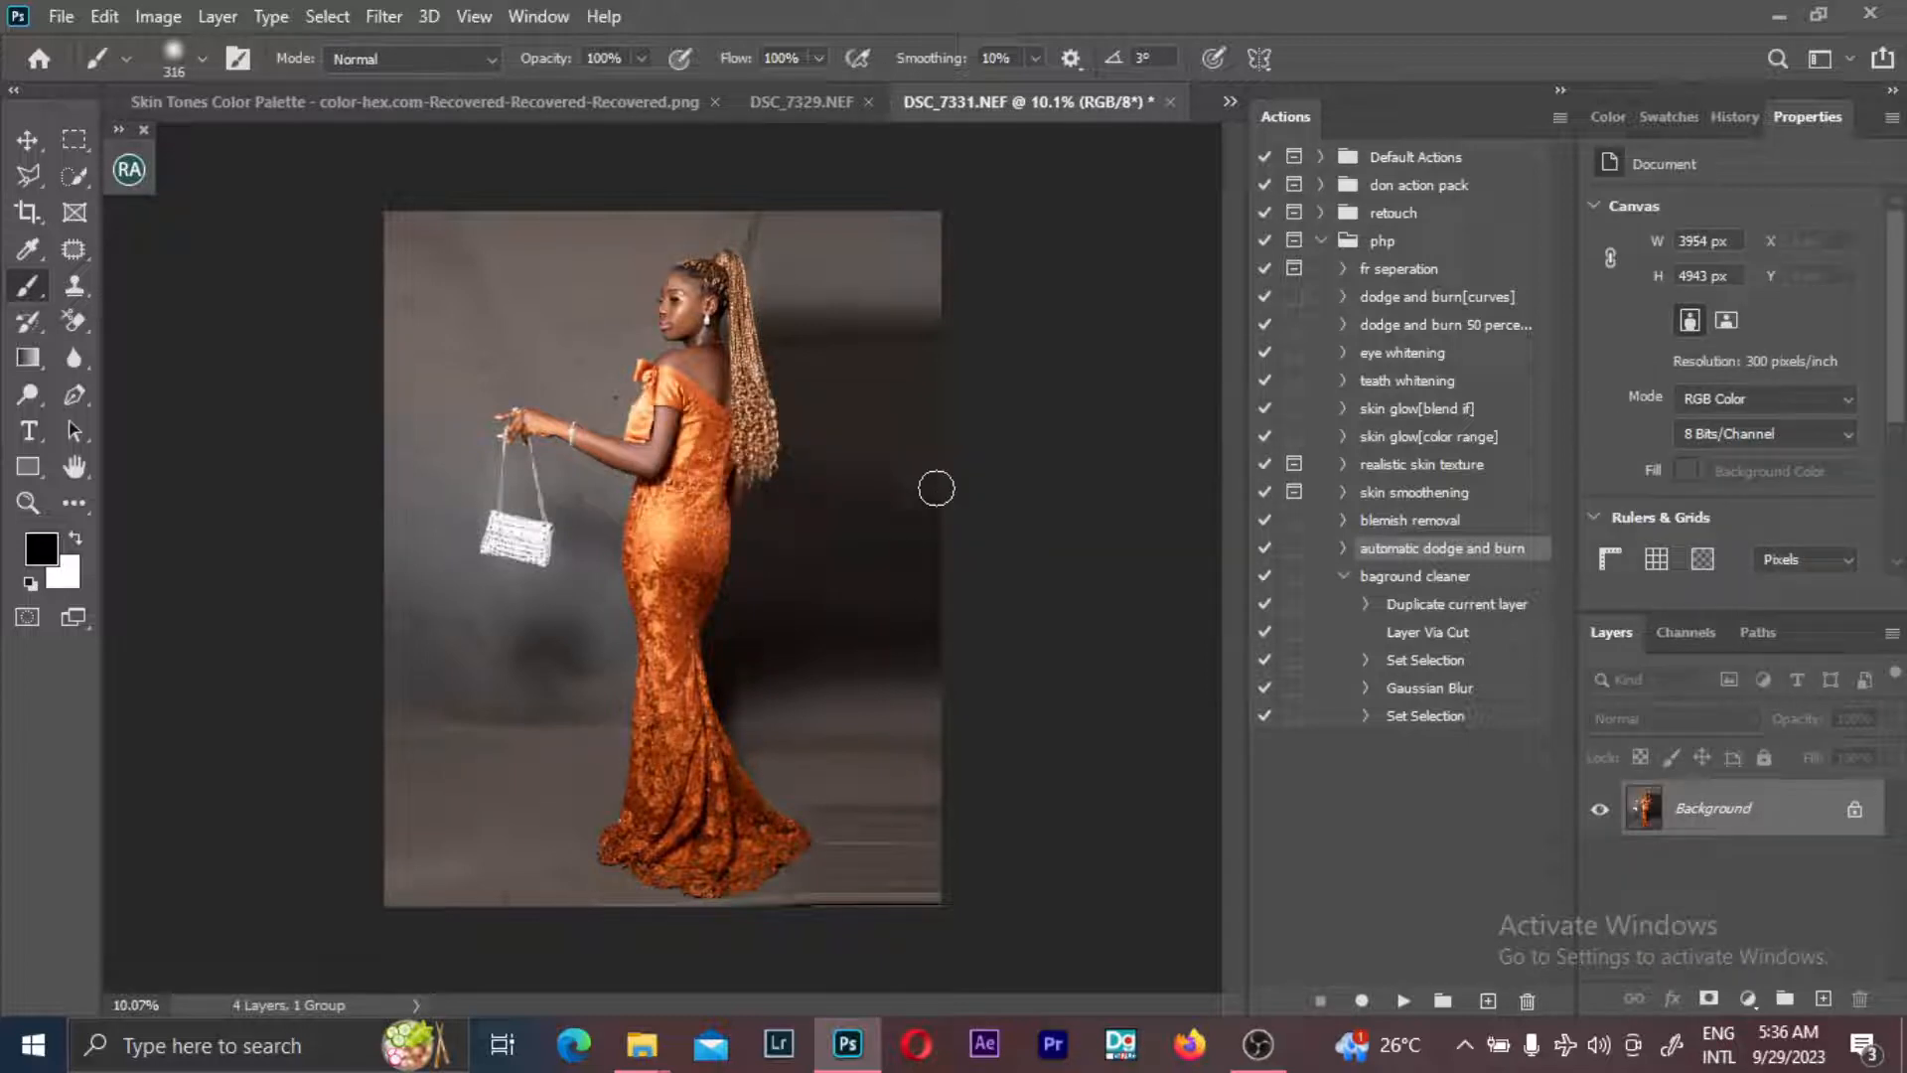
- Select the woman with Select Subject and invert the selection so it covers the backdrop
click(75, 176)
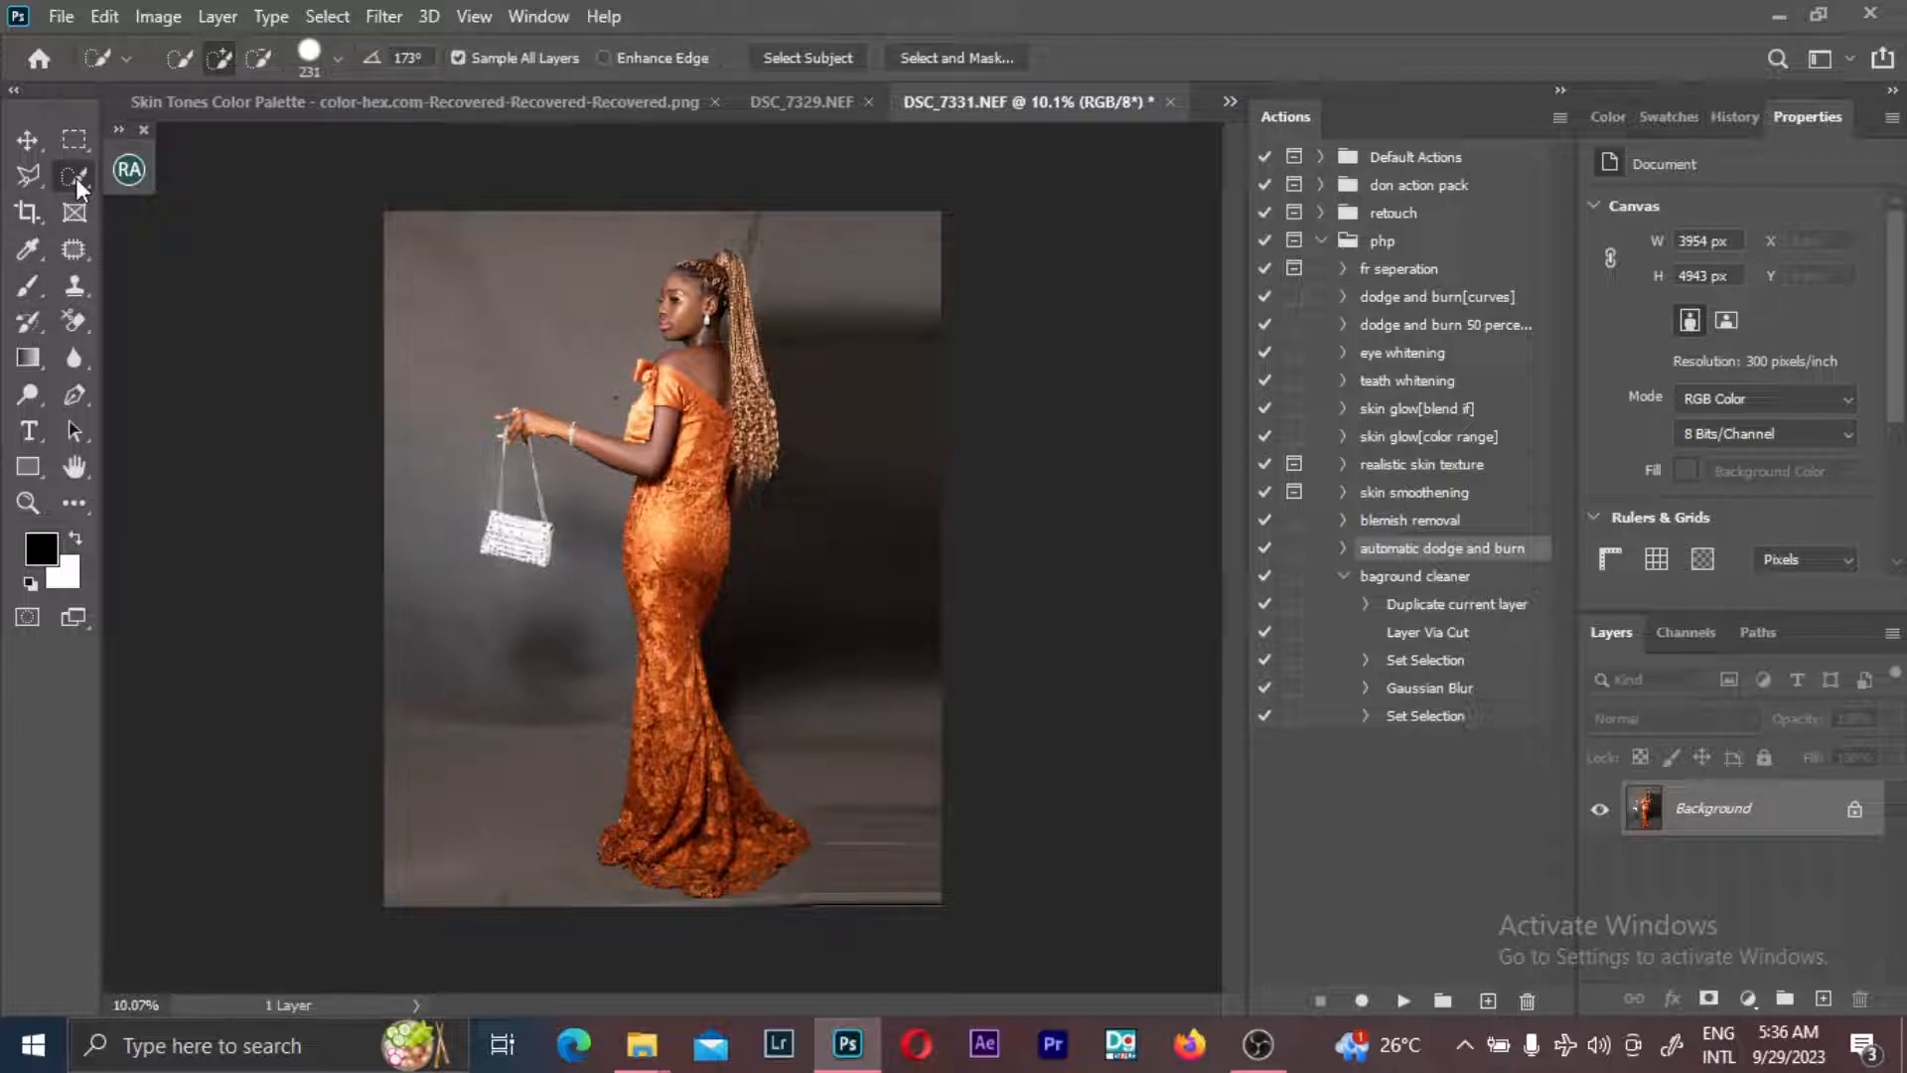
click(807, 58)
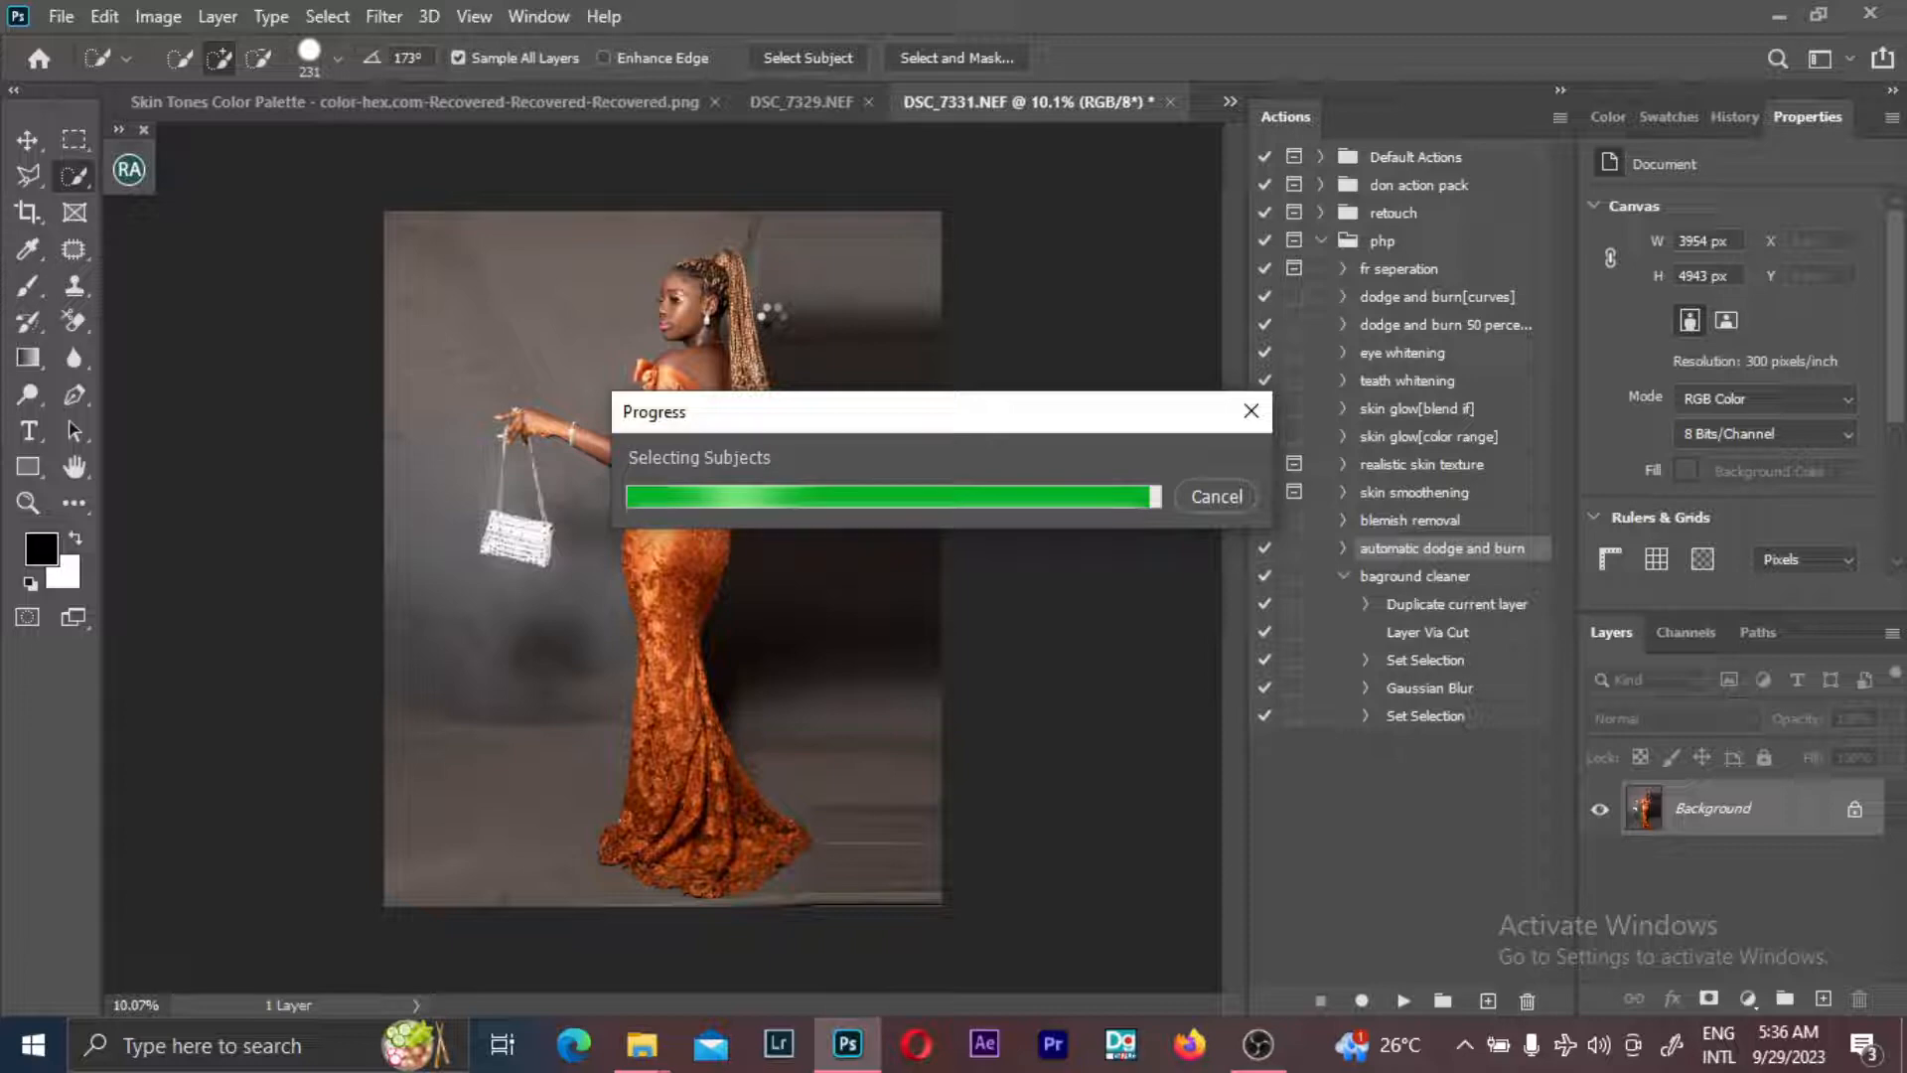
scroll(729, 271, up, 5)
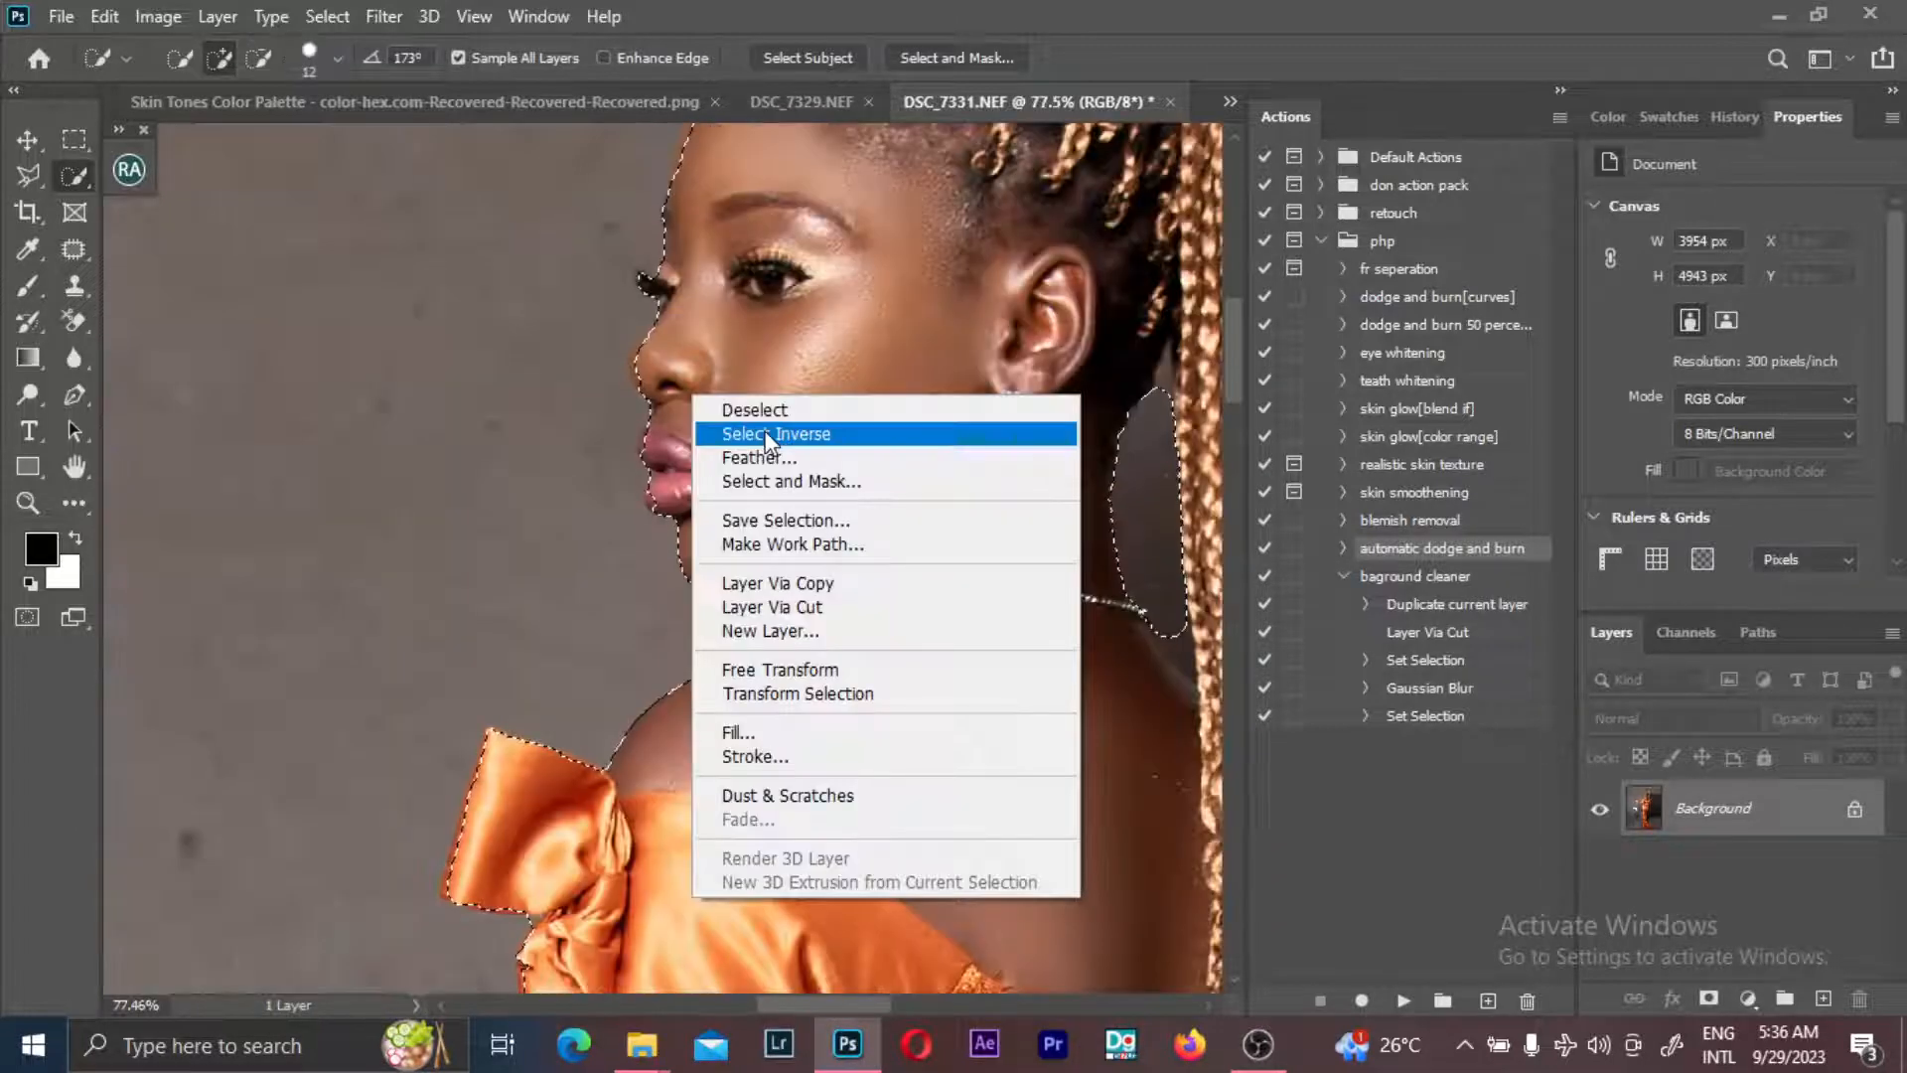
click(768, 435)
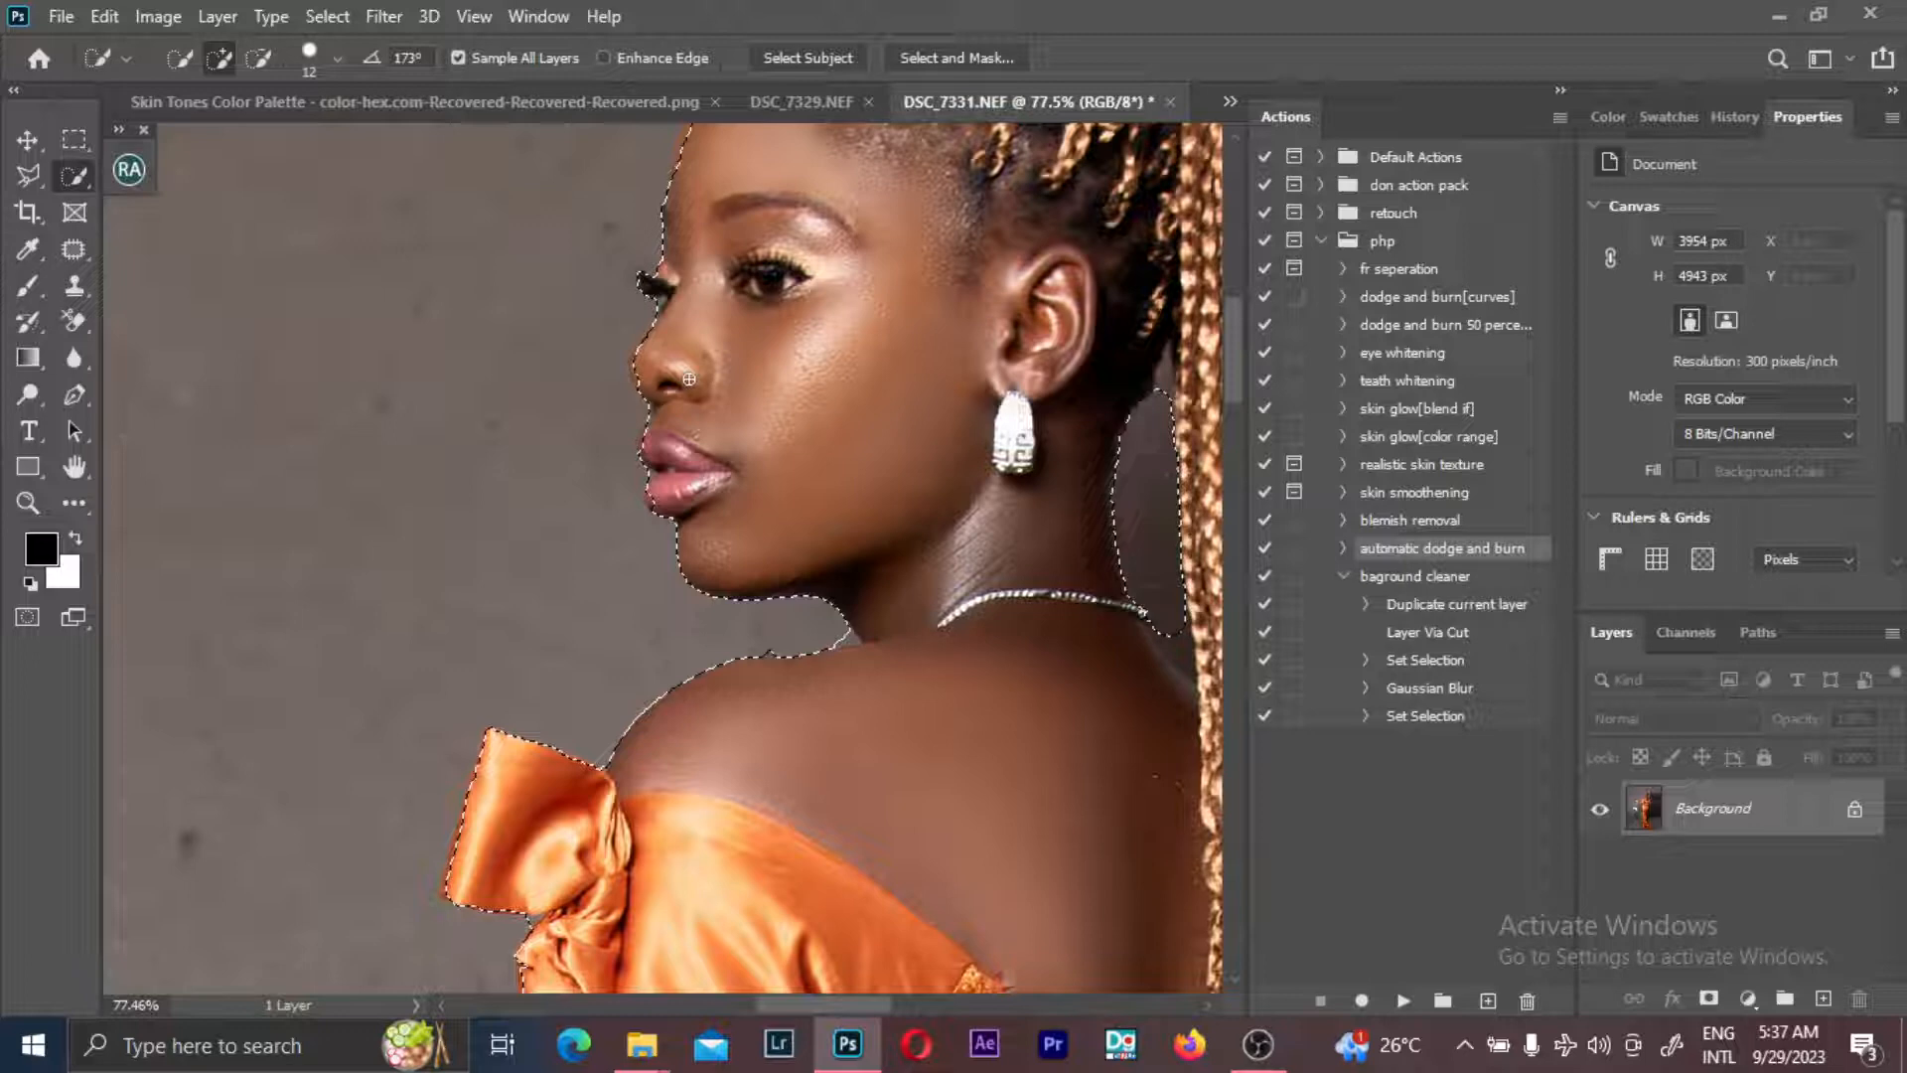
- Refine the backdrop selection's edge along the nose and lips by subtracting with the Quick Selection tool at 12 px
key(alt)
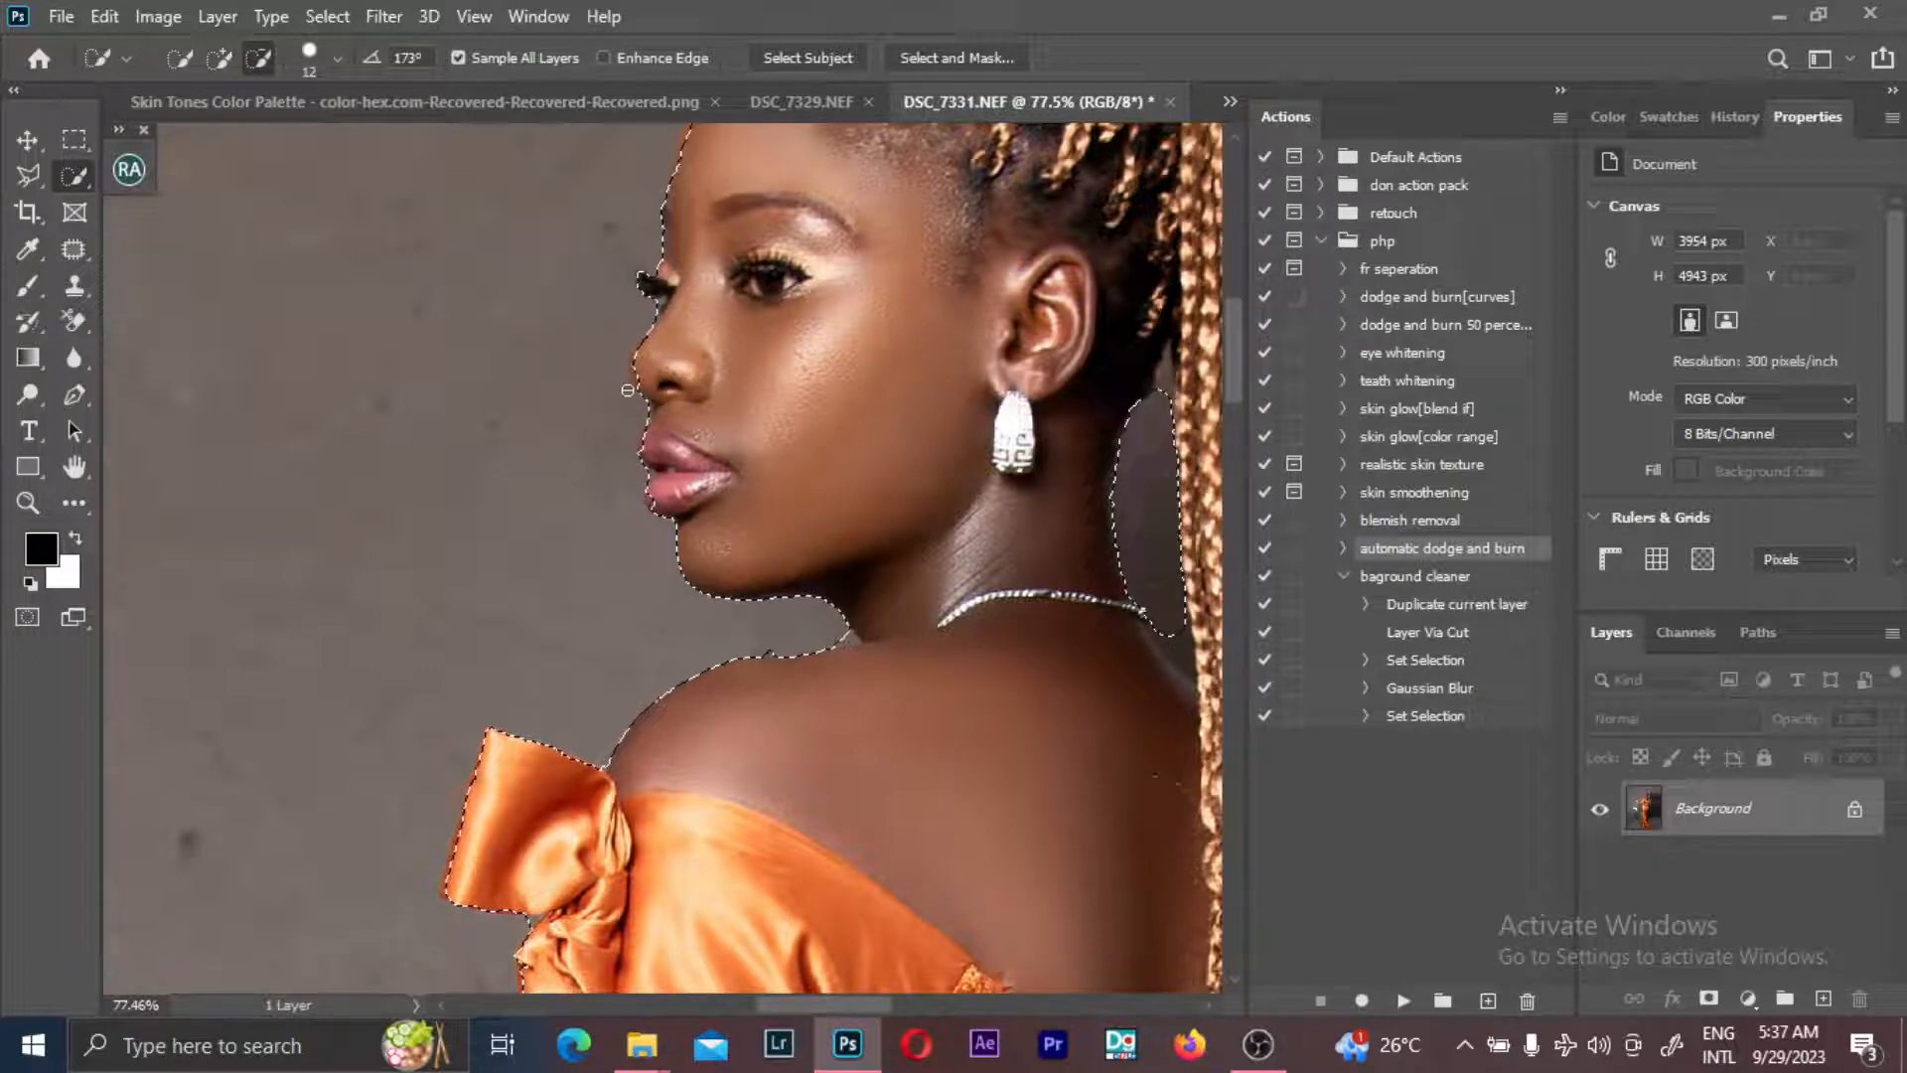
alt+click(627, 390)
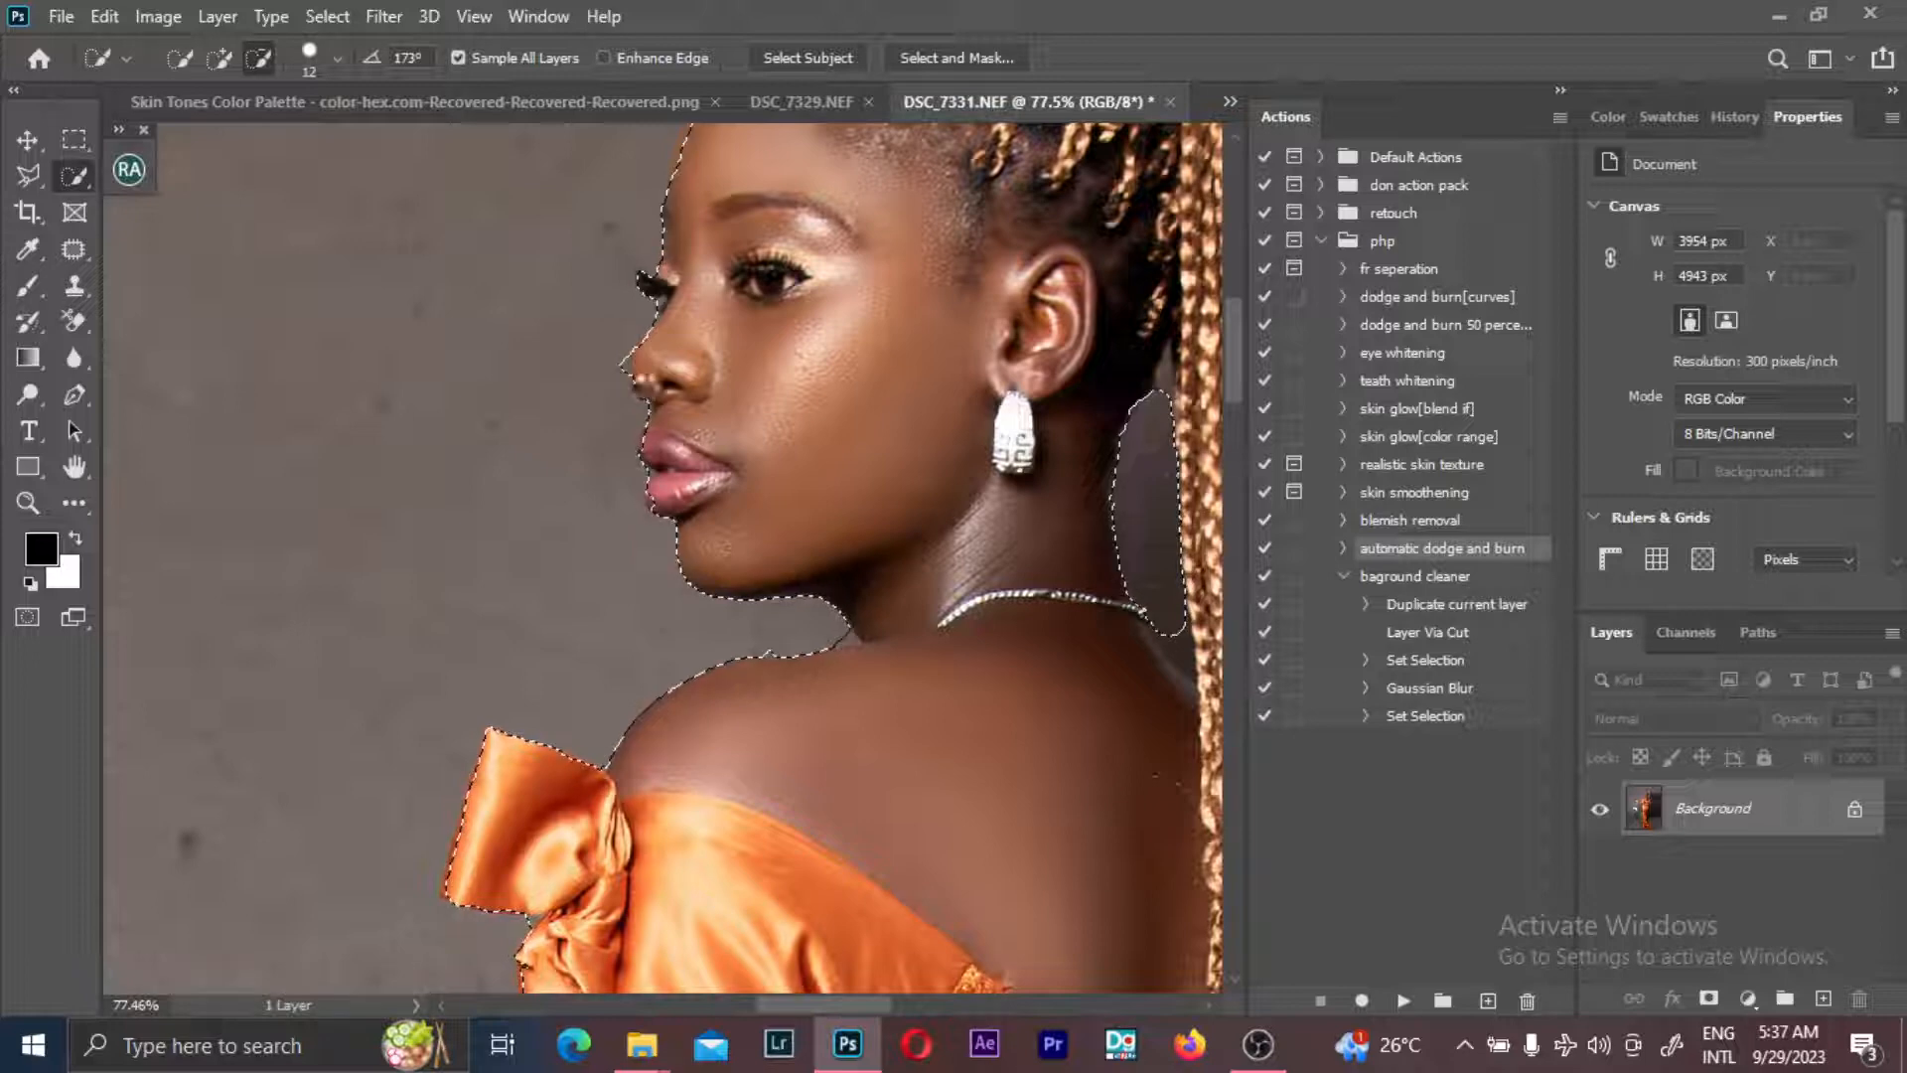
alt+click(647, 384)
alt+click(646, 443)
alt+click(648, 459)
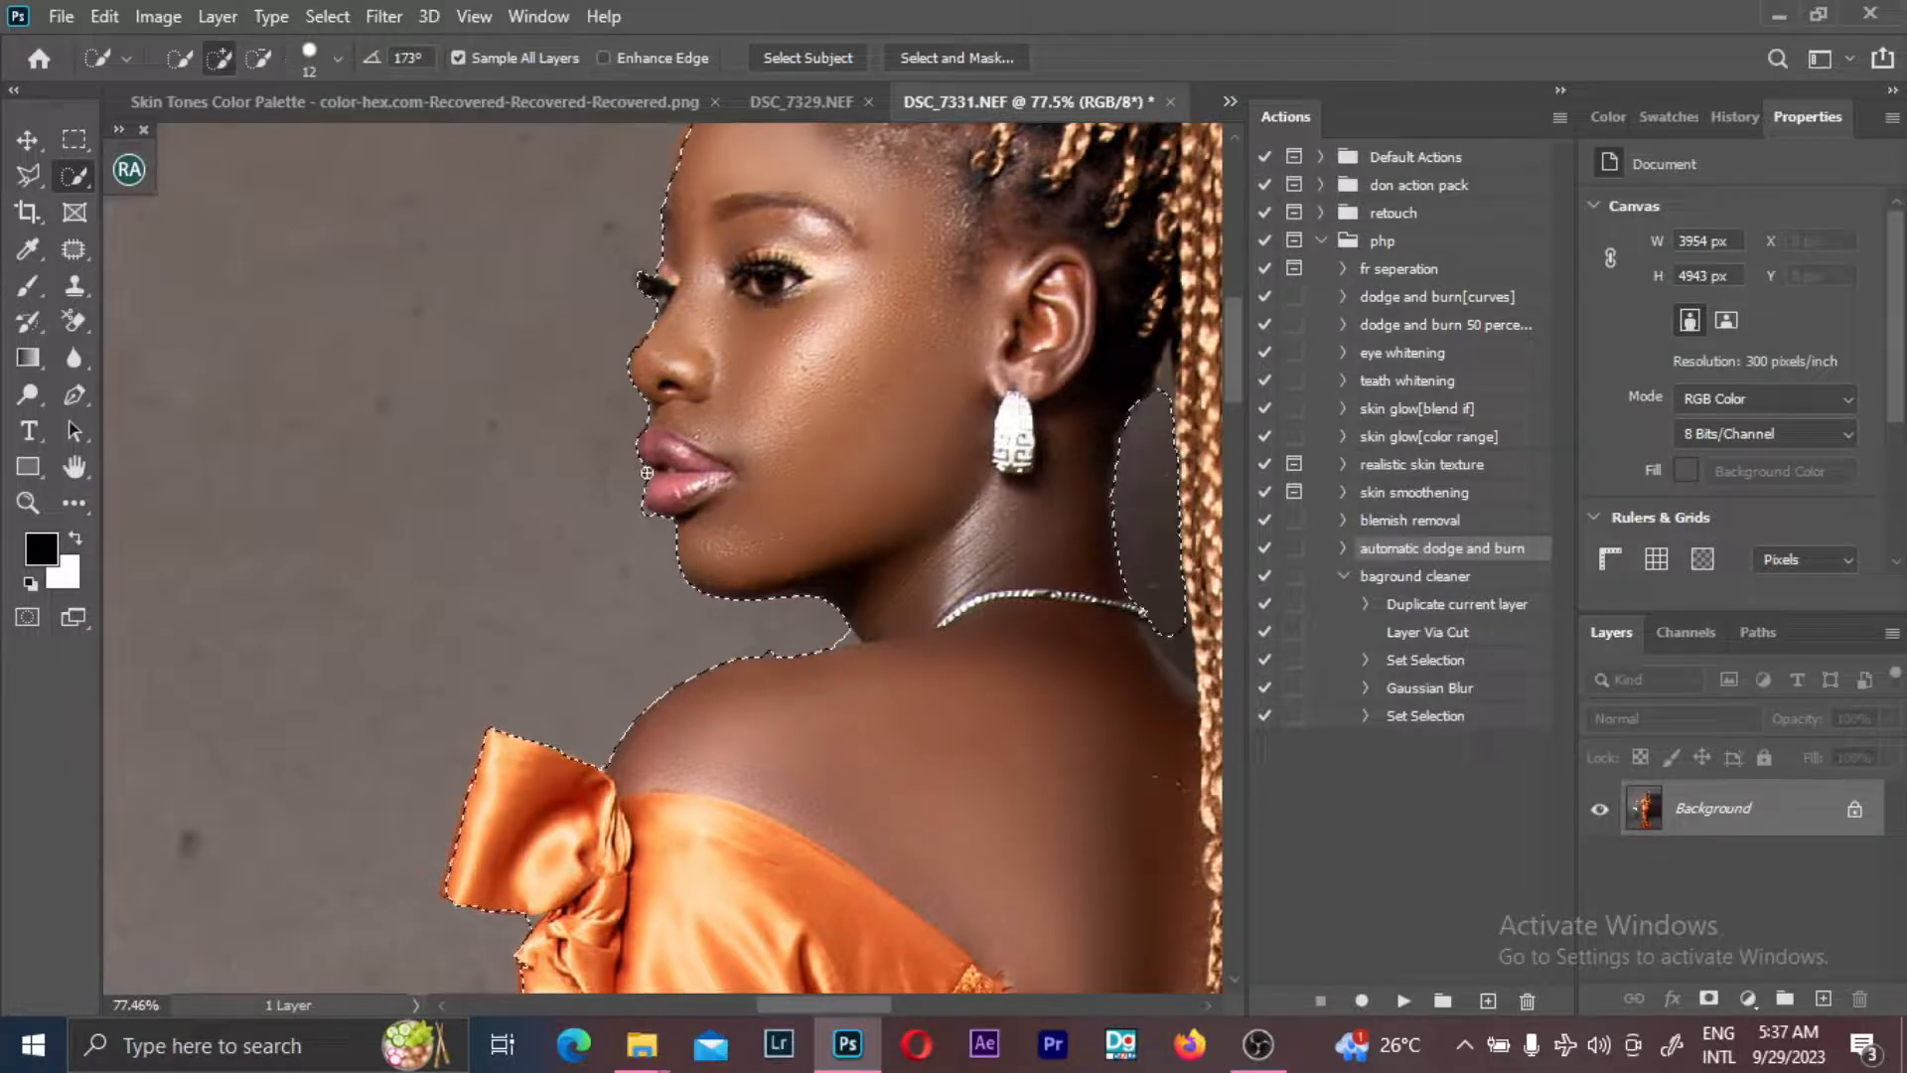
scroll(751, 302, down, 1)
scroll(751, 303, down, 2)
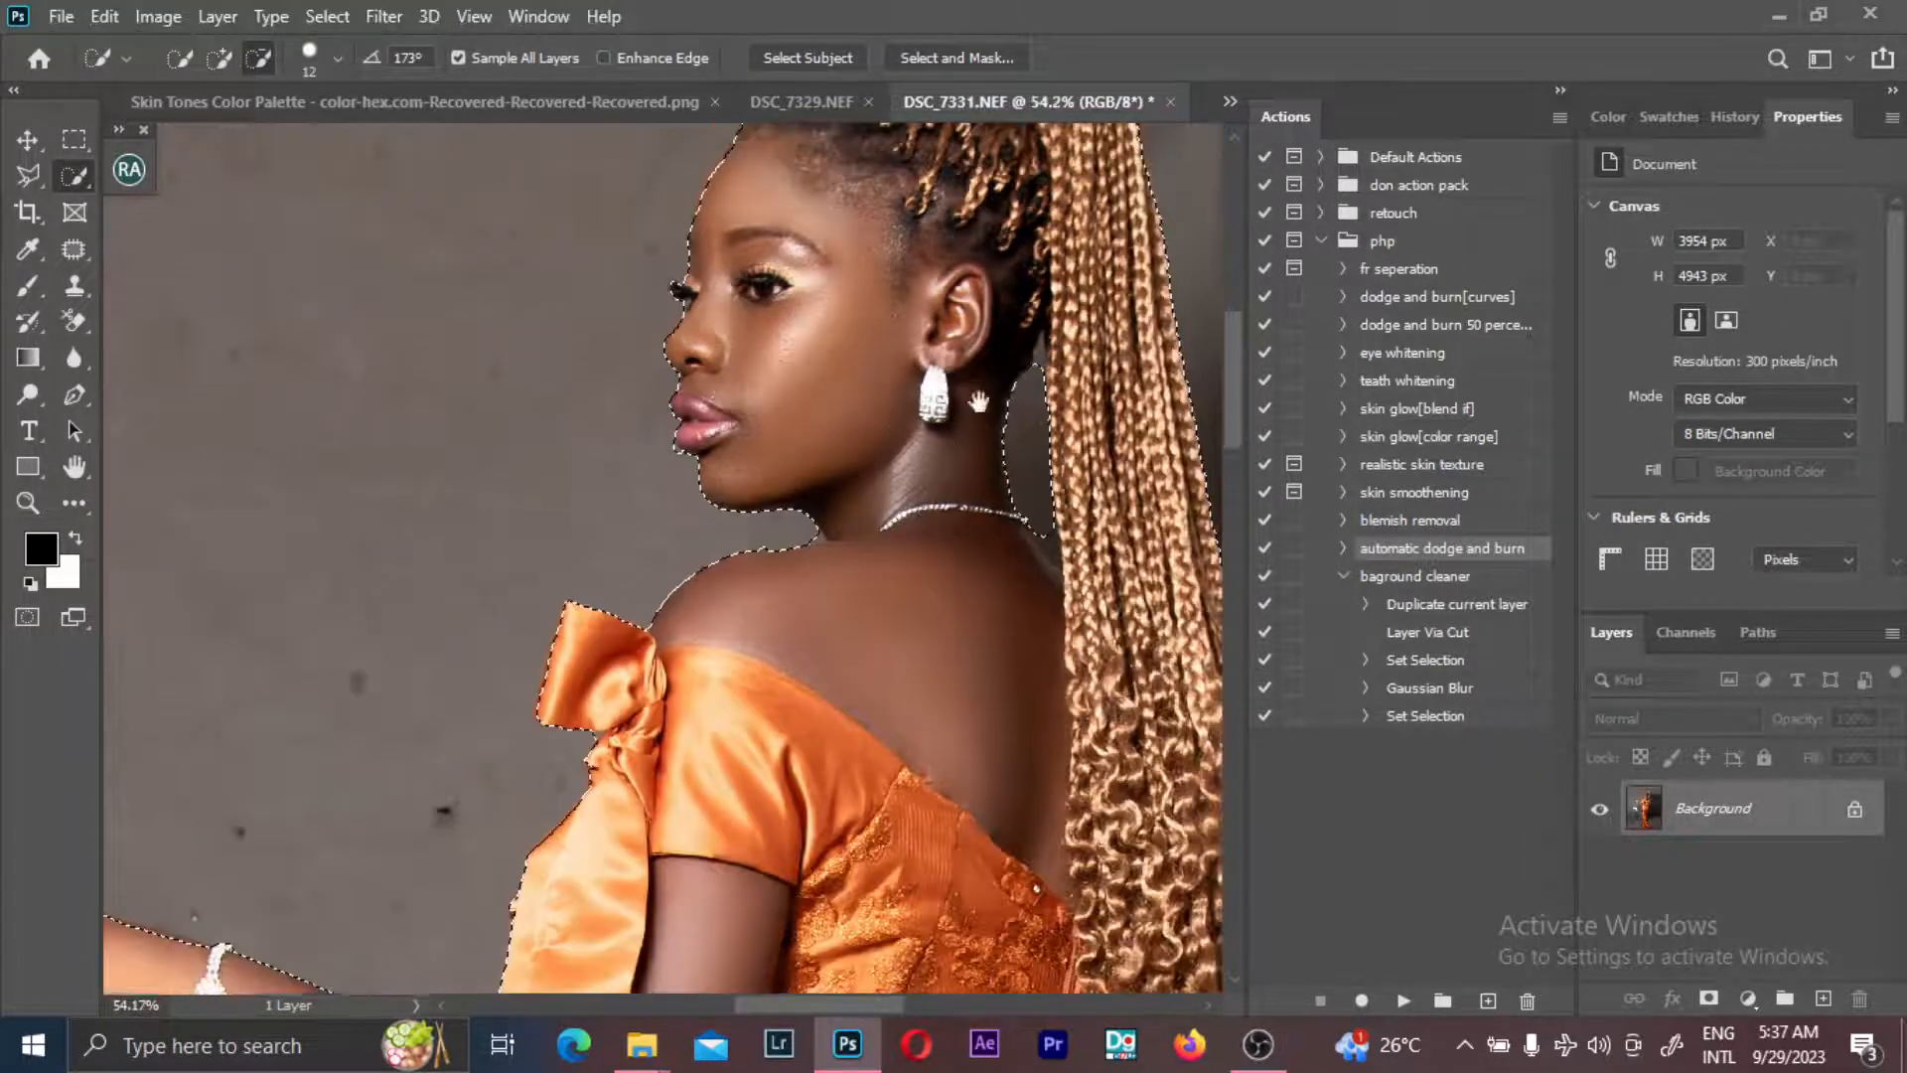
drag(839, 692, 765, 424)
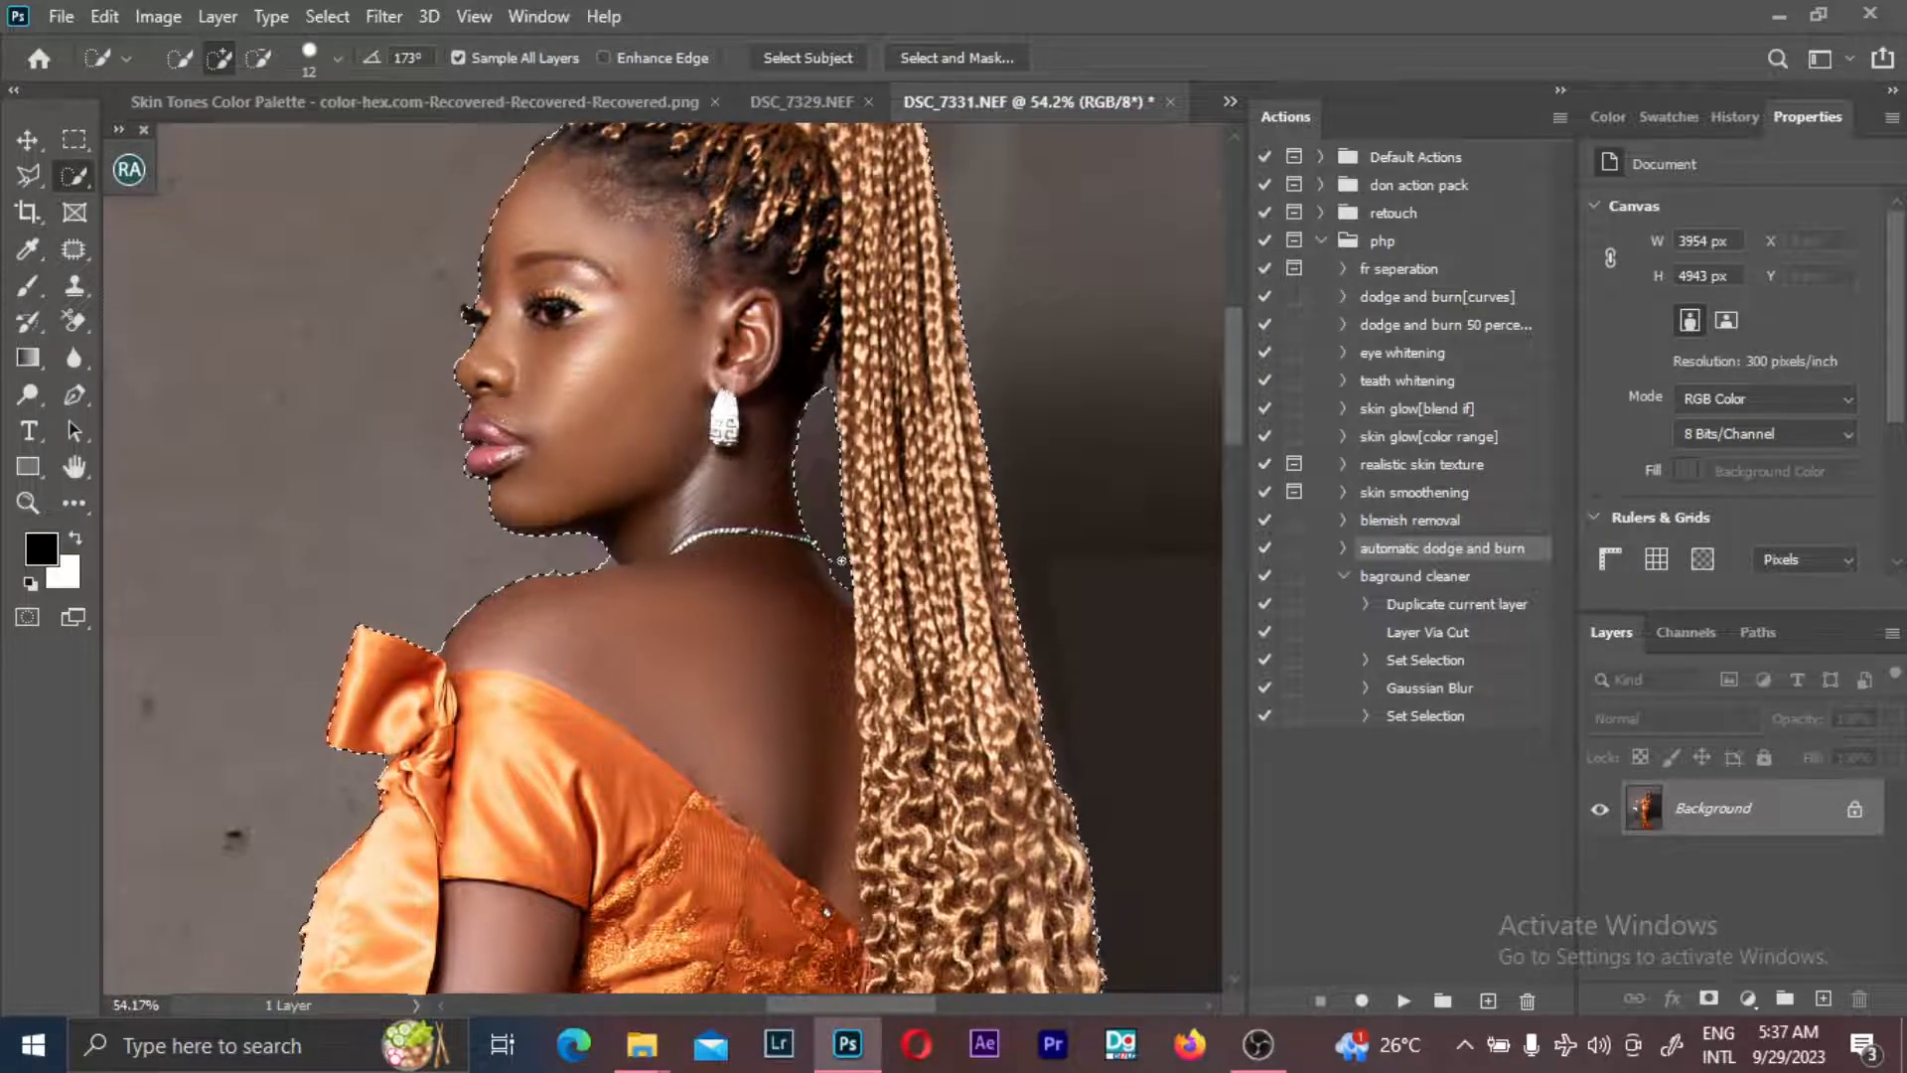
key(alt)
scroll(815, 507, down, 5)
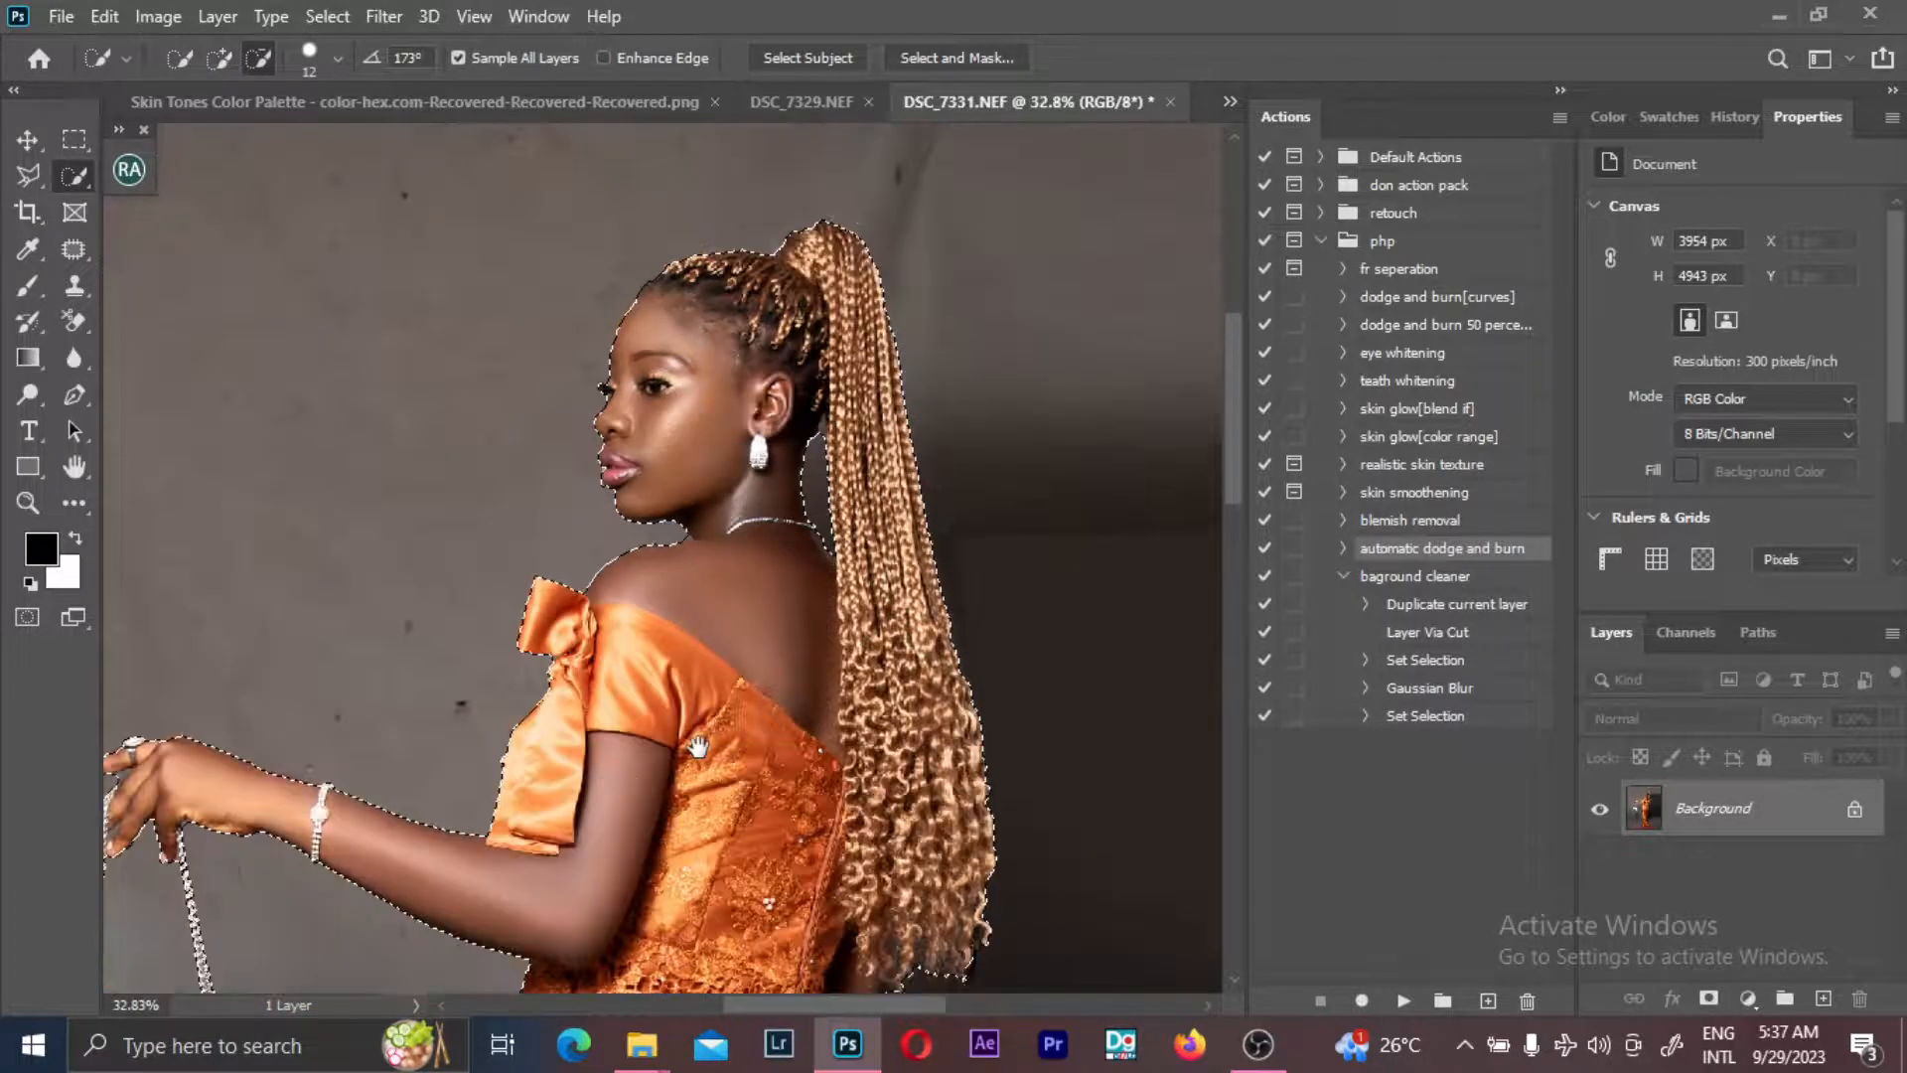
- Examine the backdrop selection's edge along the arm, hand and bag chain
drag(612, 782, 856, 704)
scroll(320, 706, up, 1)
scroll(320, 707, up, 3)
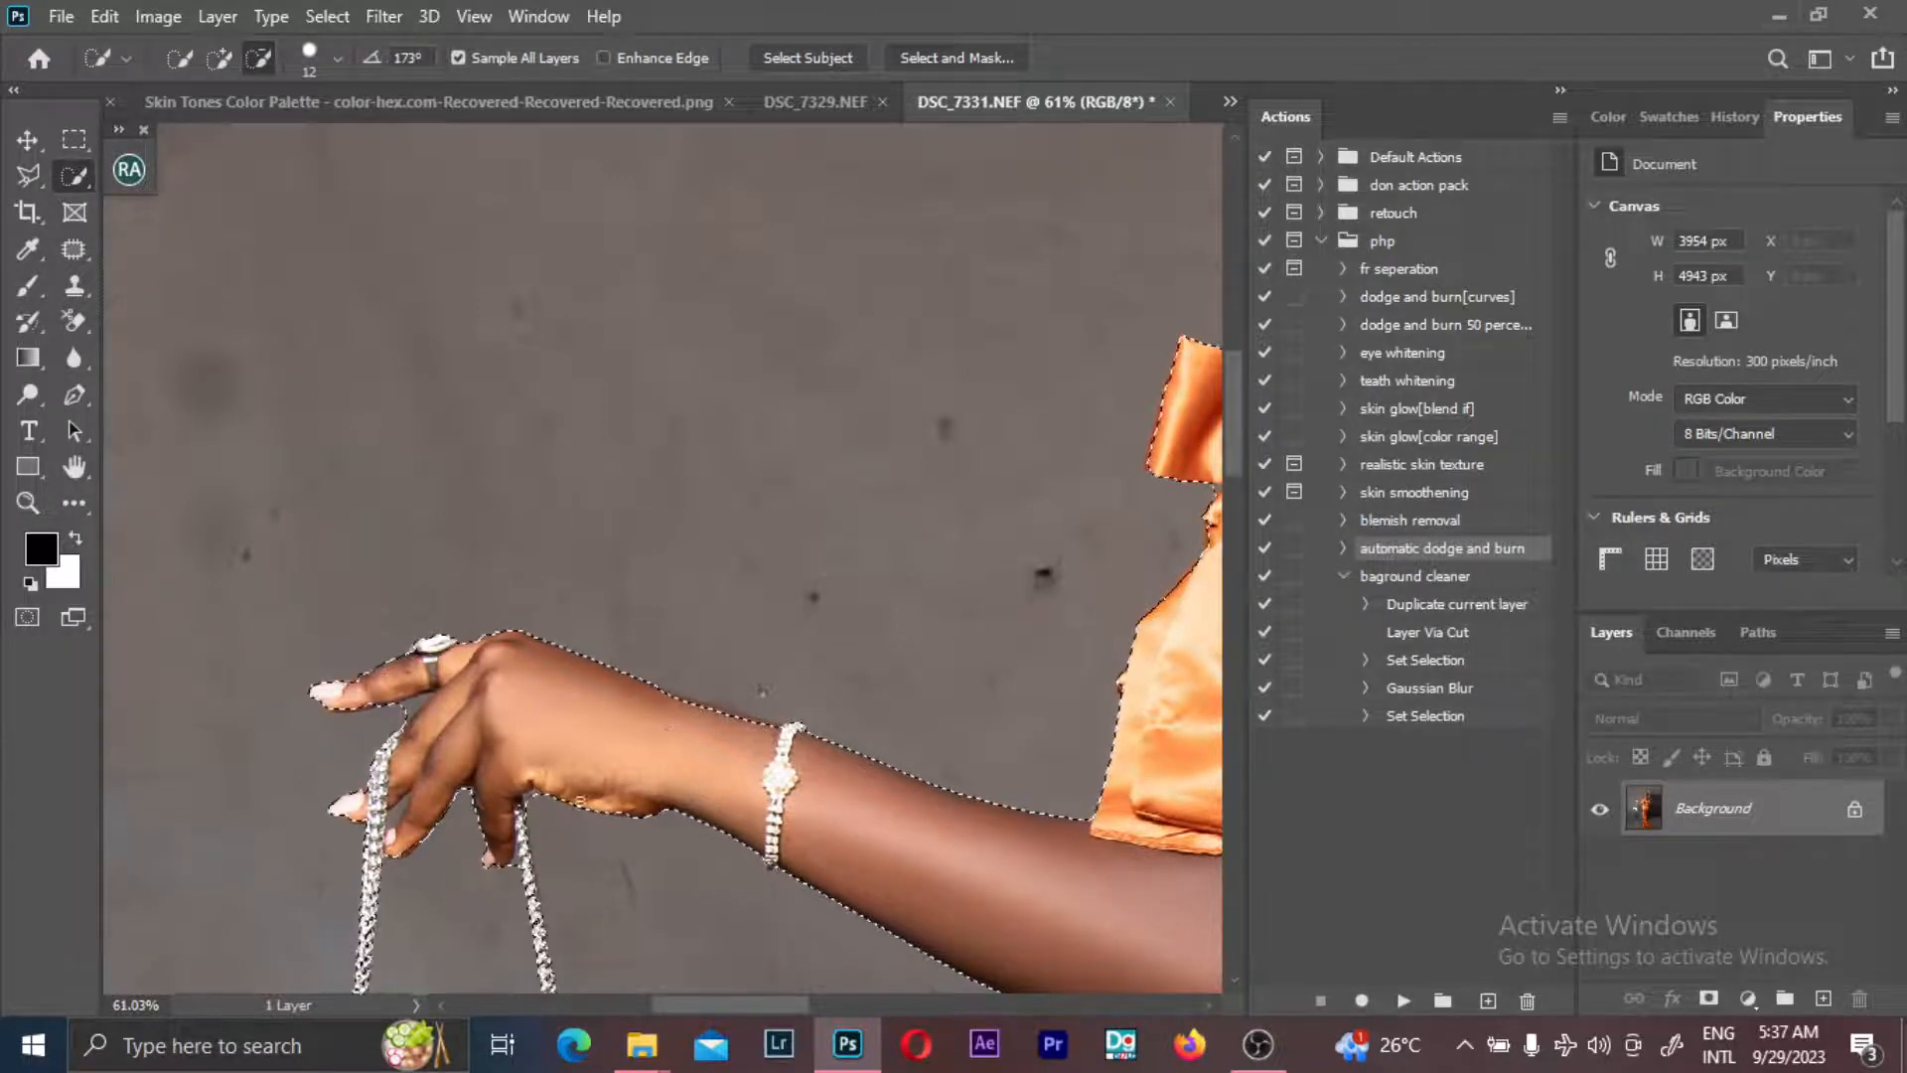
drag(516, 666, 525, 653)
scroll(525, 653, down, 4)
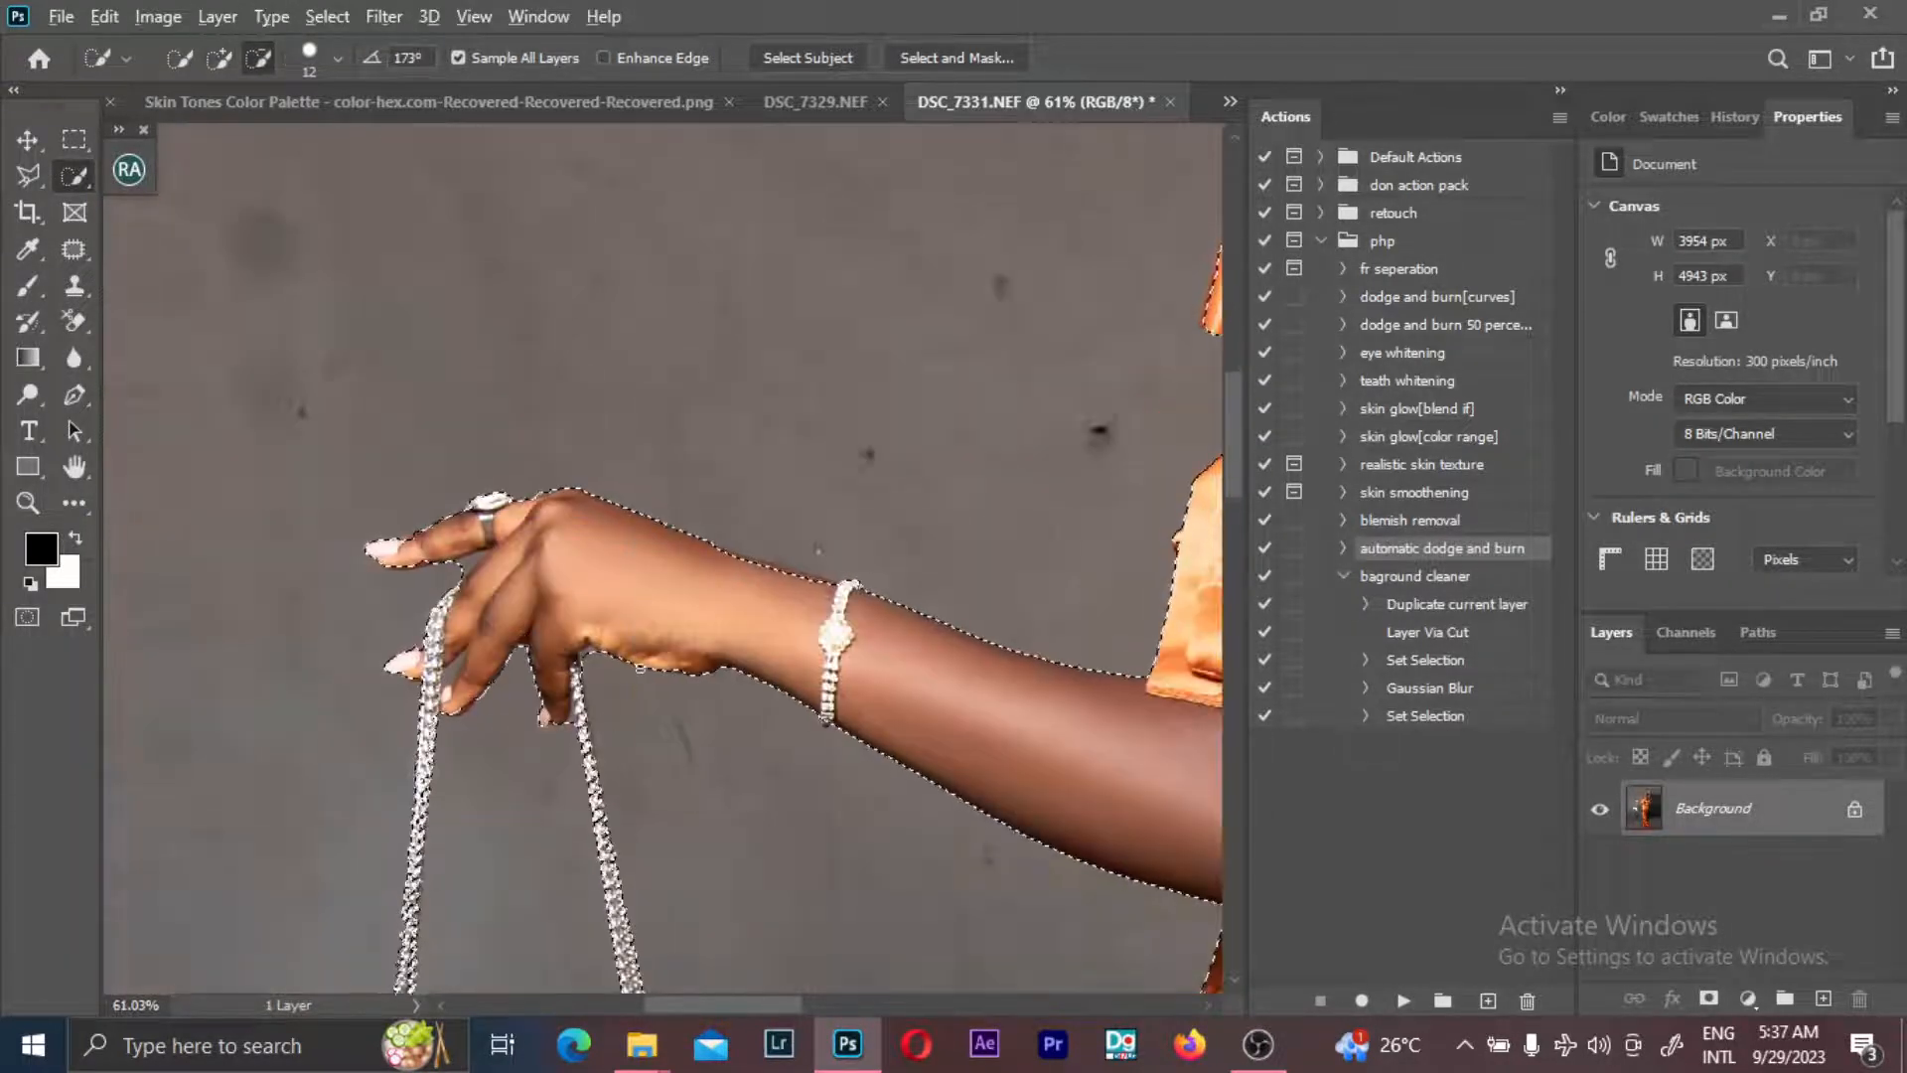
scroll(525, 653, down, 6)
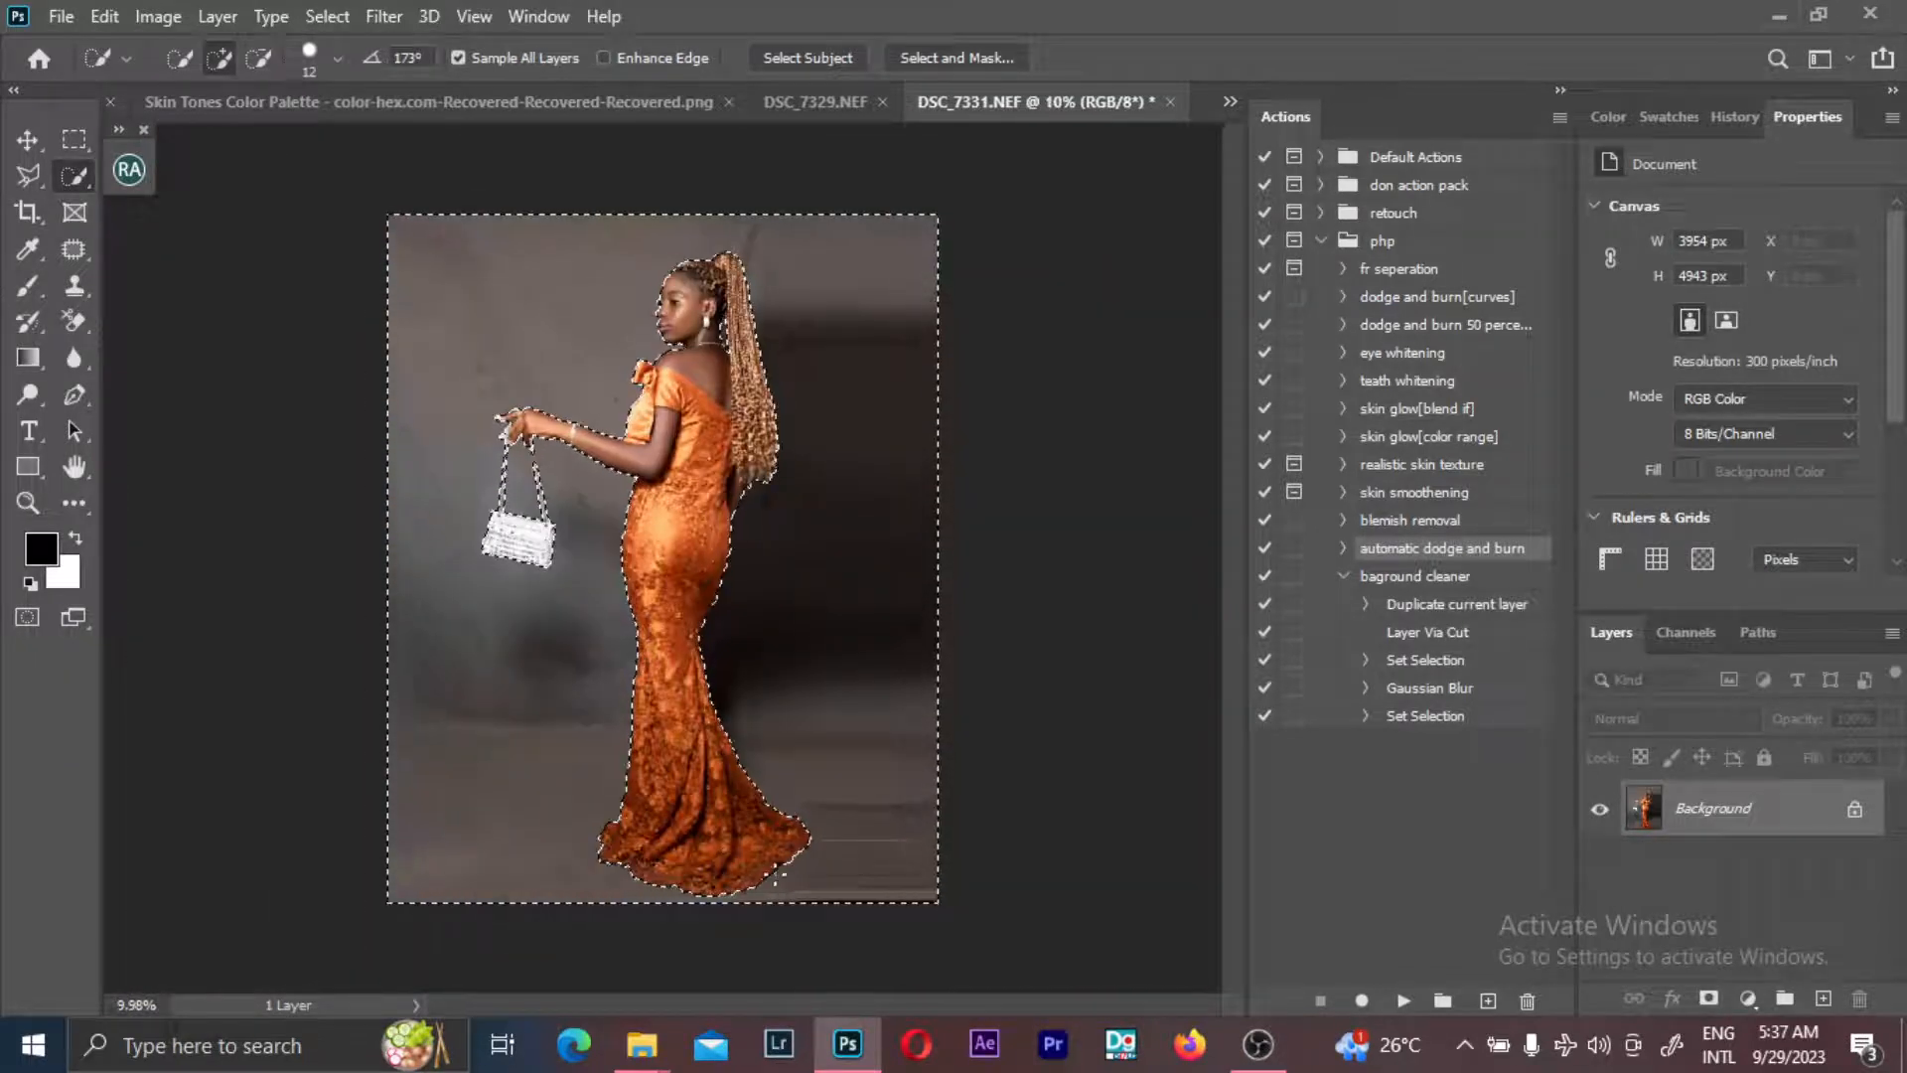
- Feather the backdrop selection by 2 pixels
drag(1794, 812, 1824, 998)
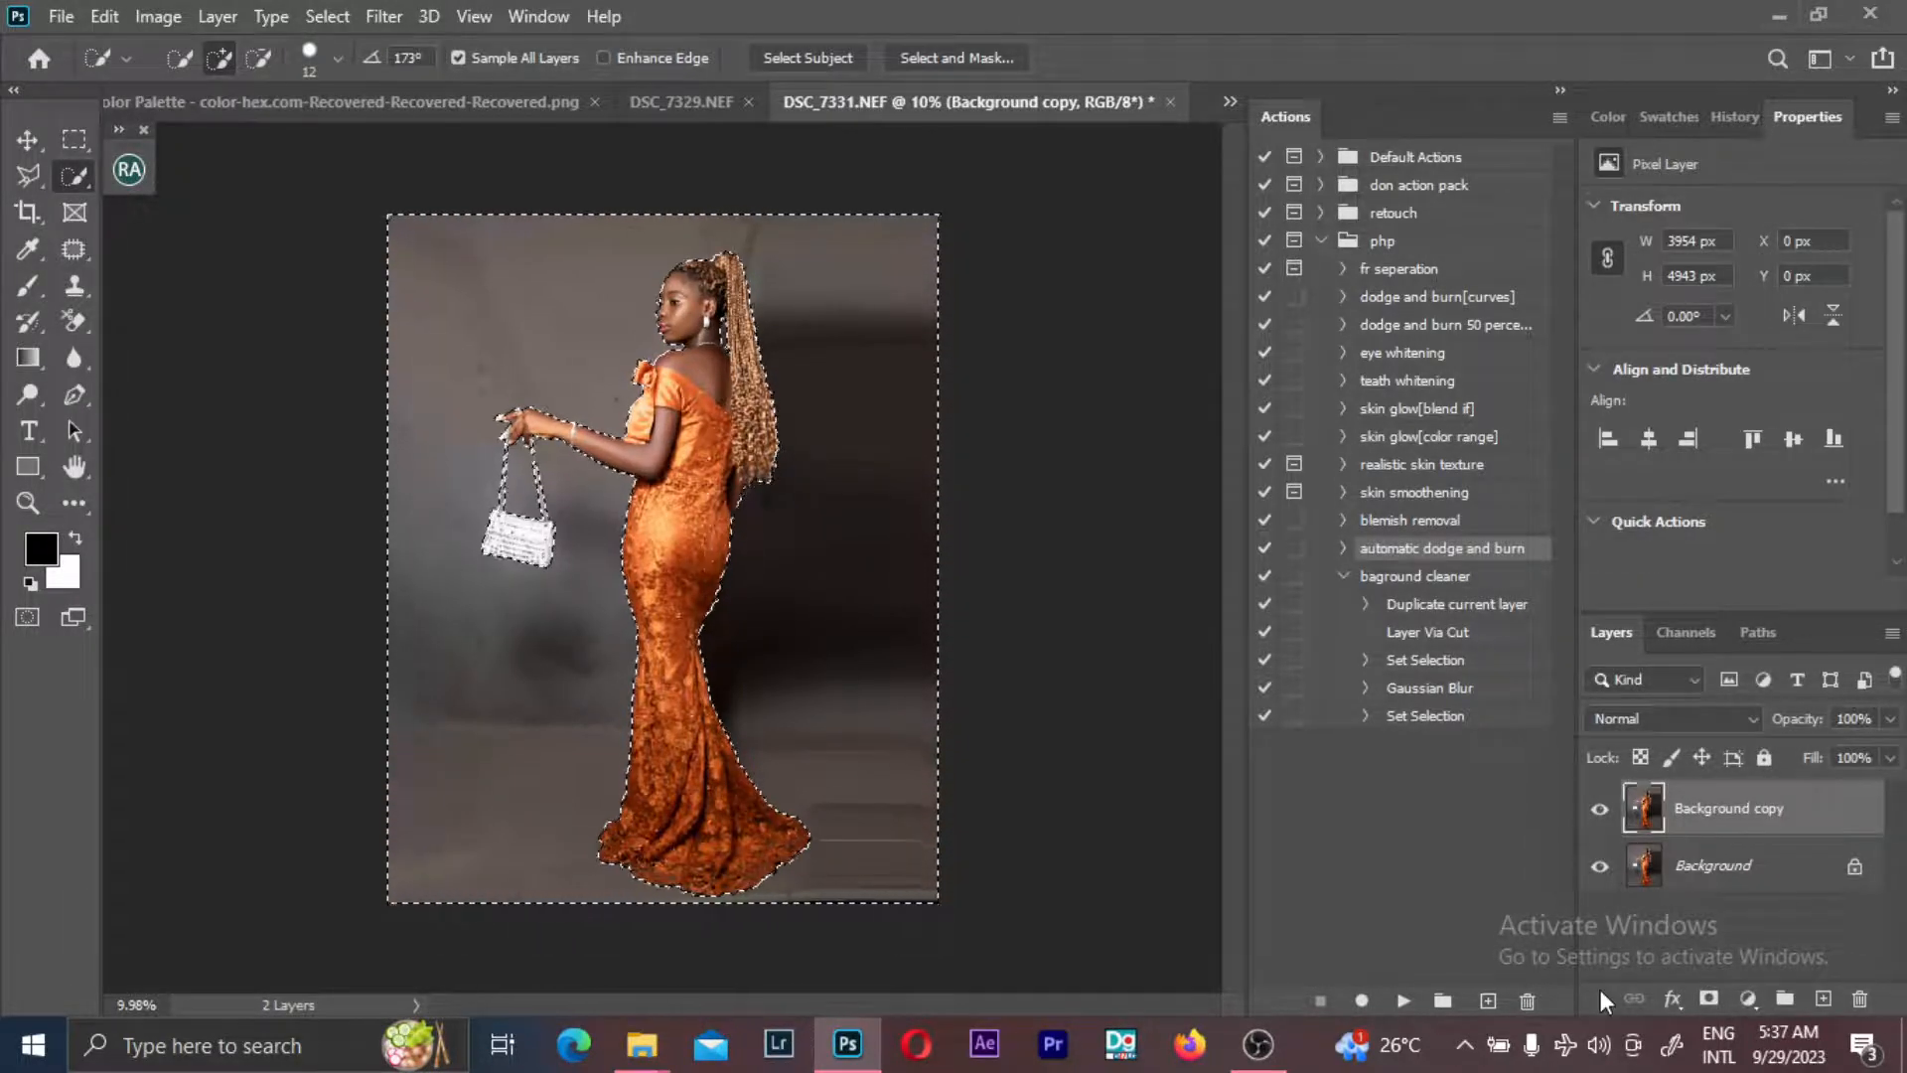
key(ctrl+z)
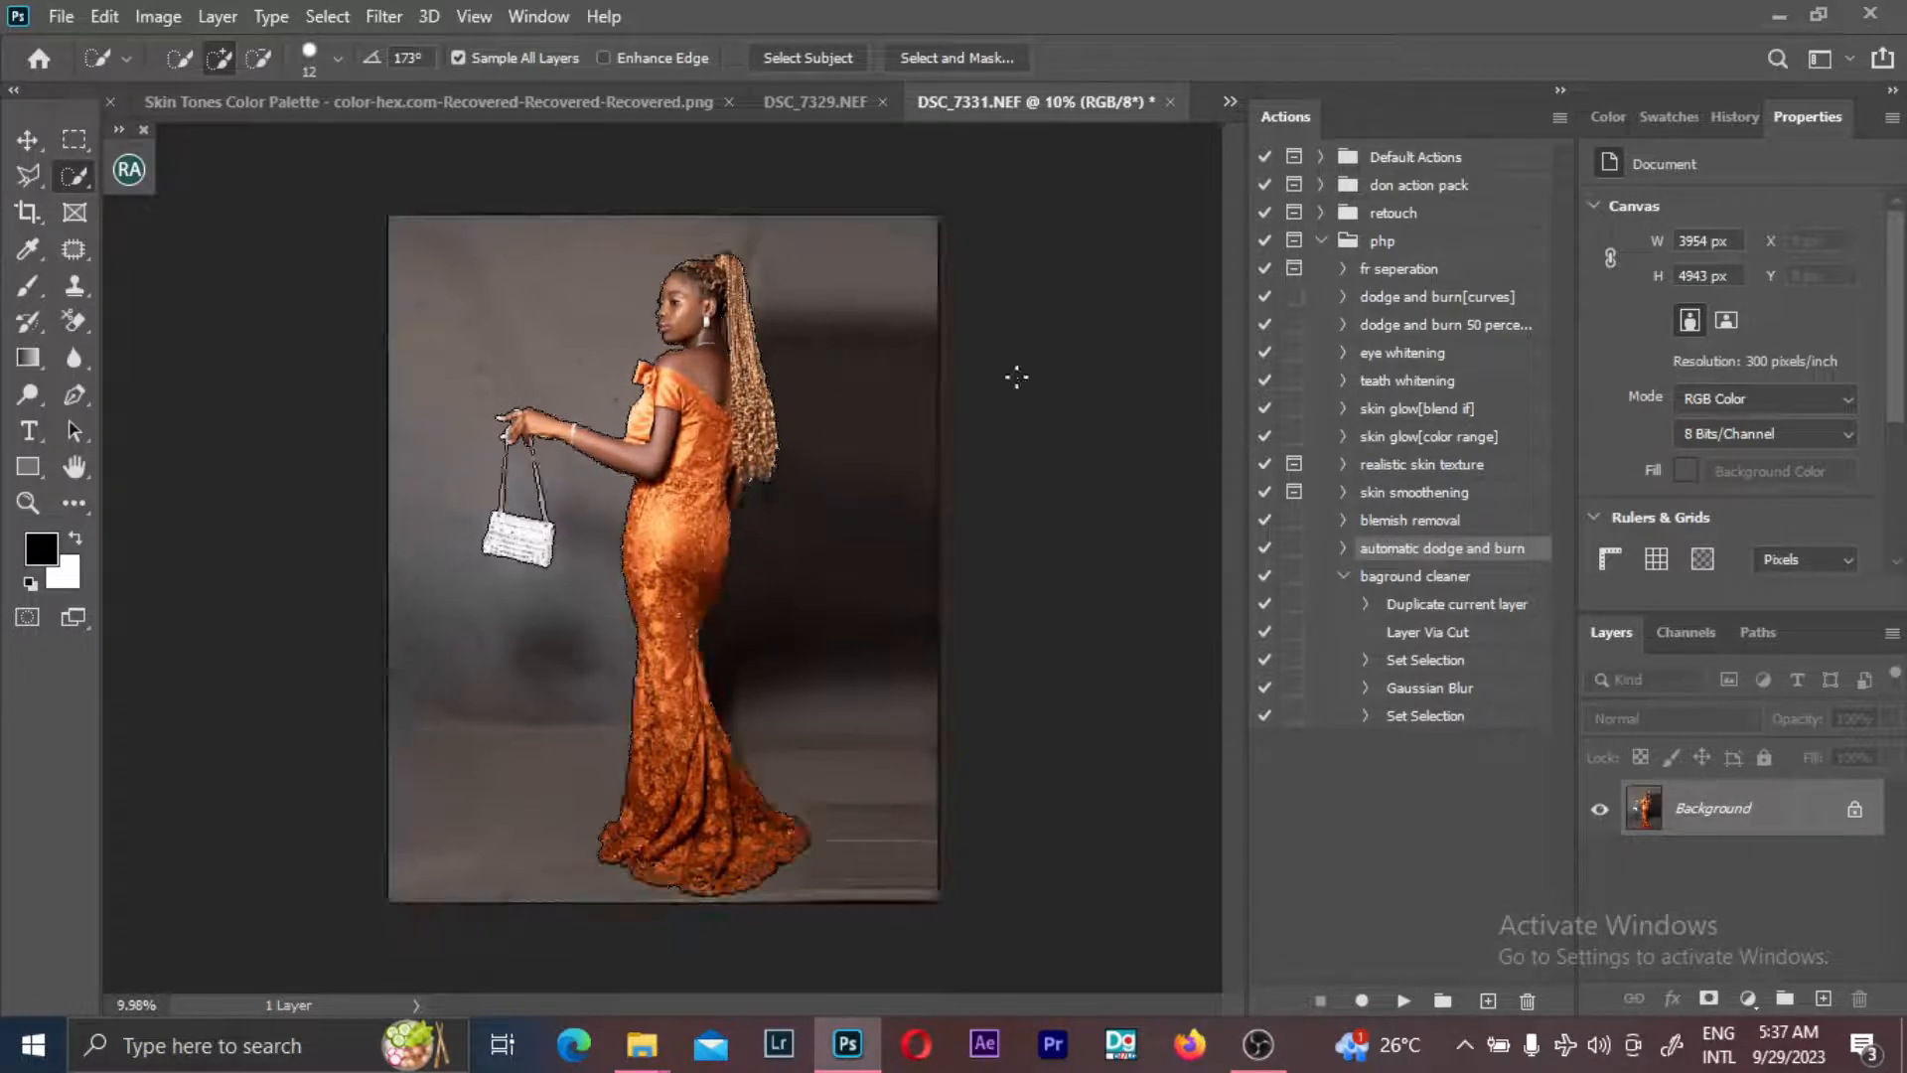
right_click(592, 341)
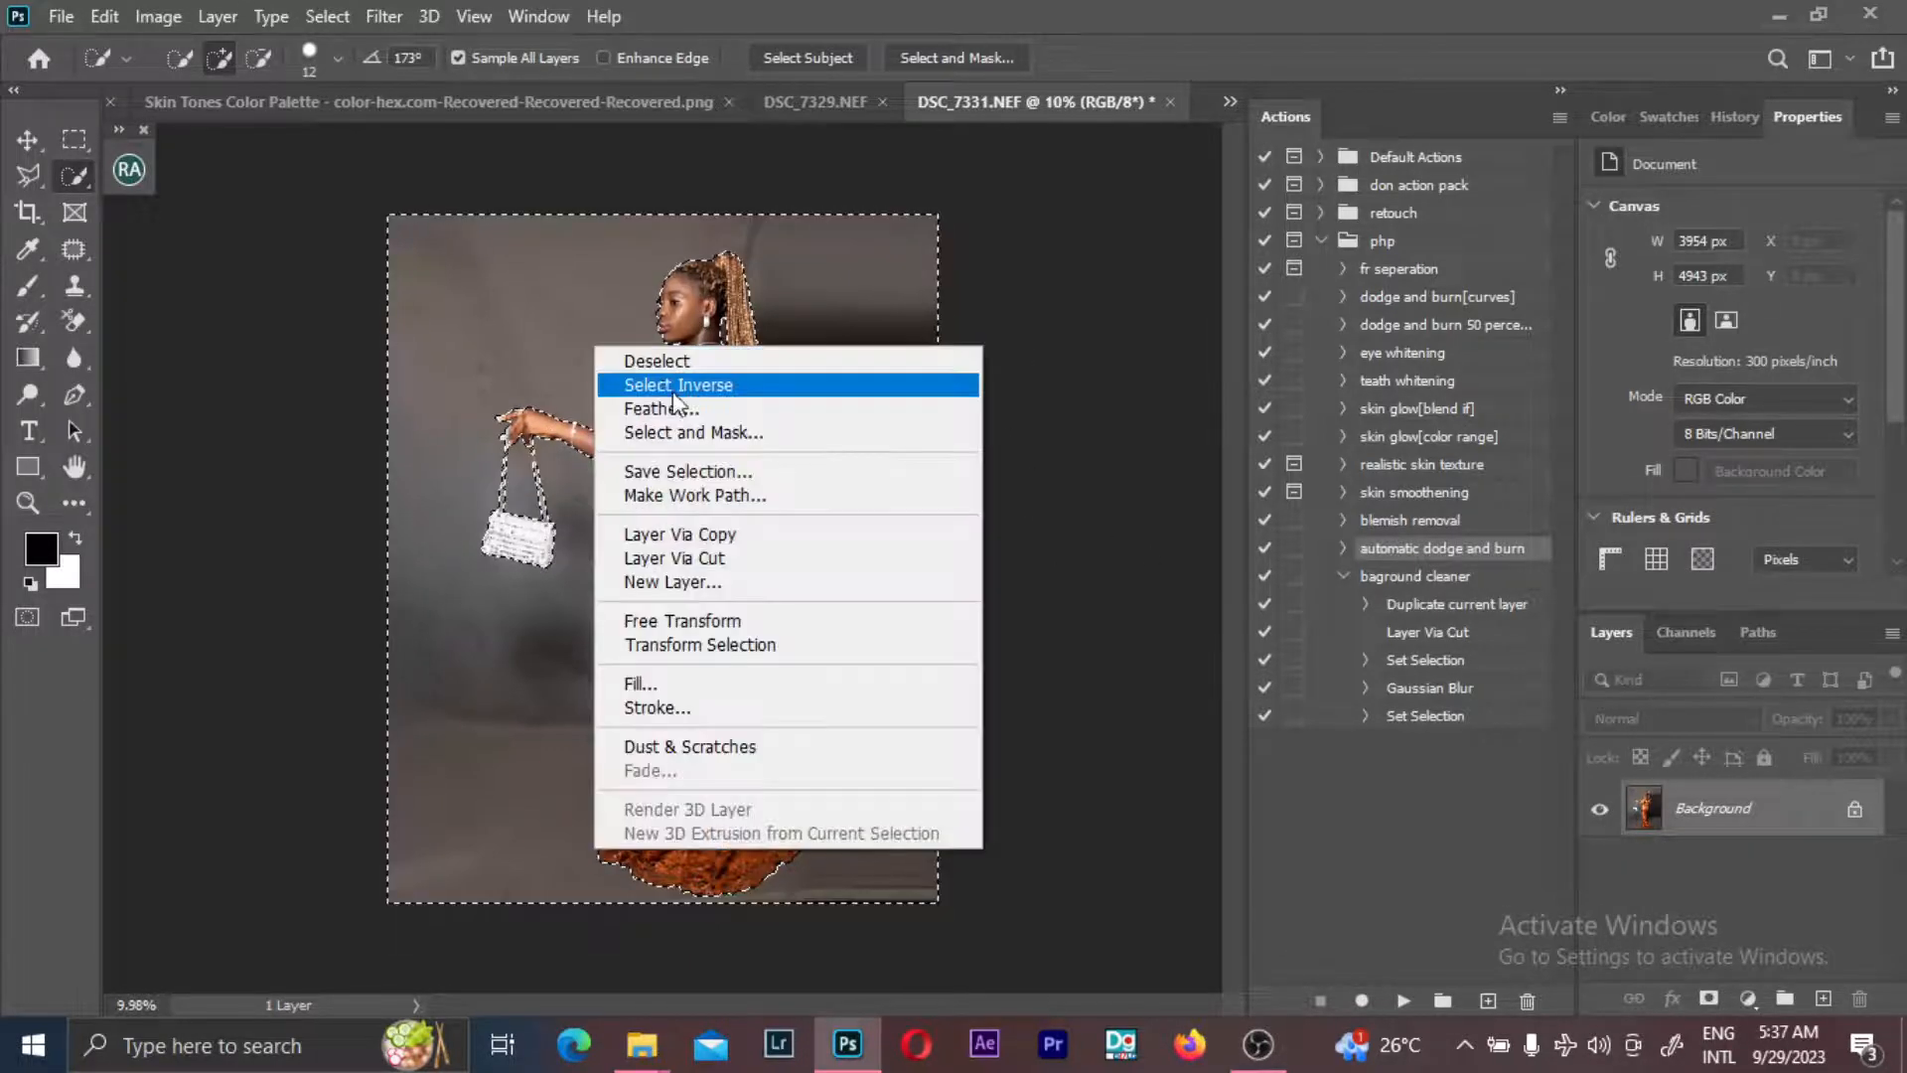
click(672, 405)
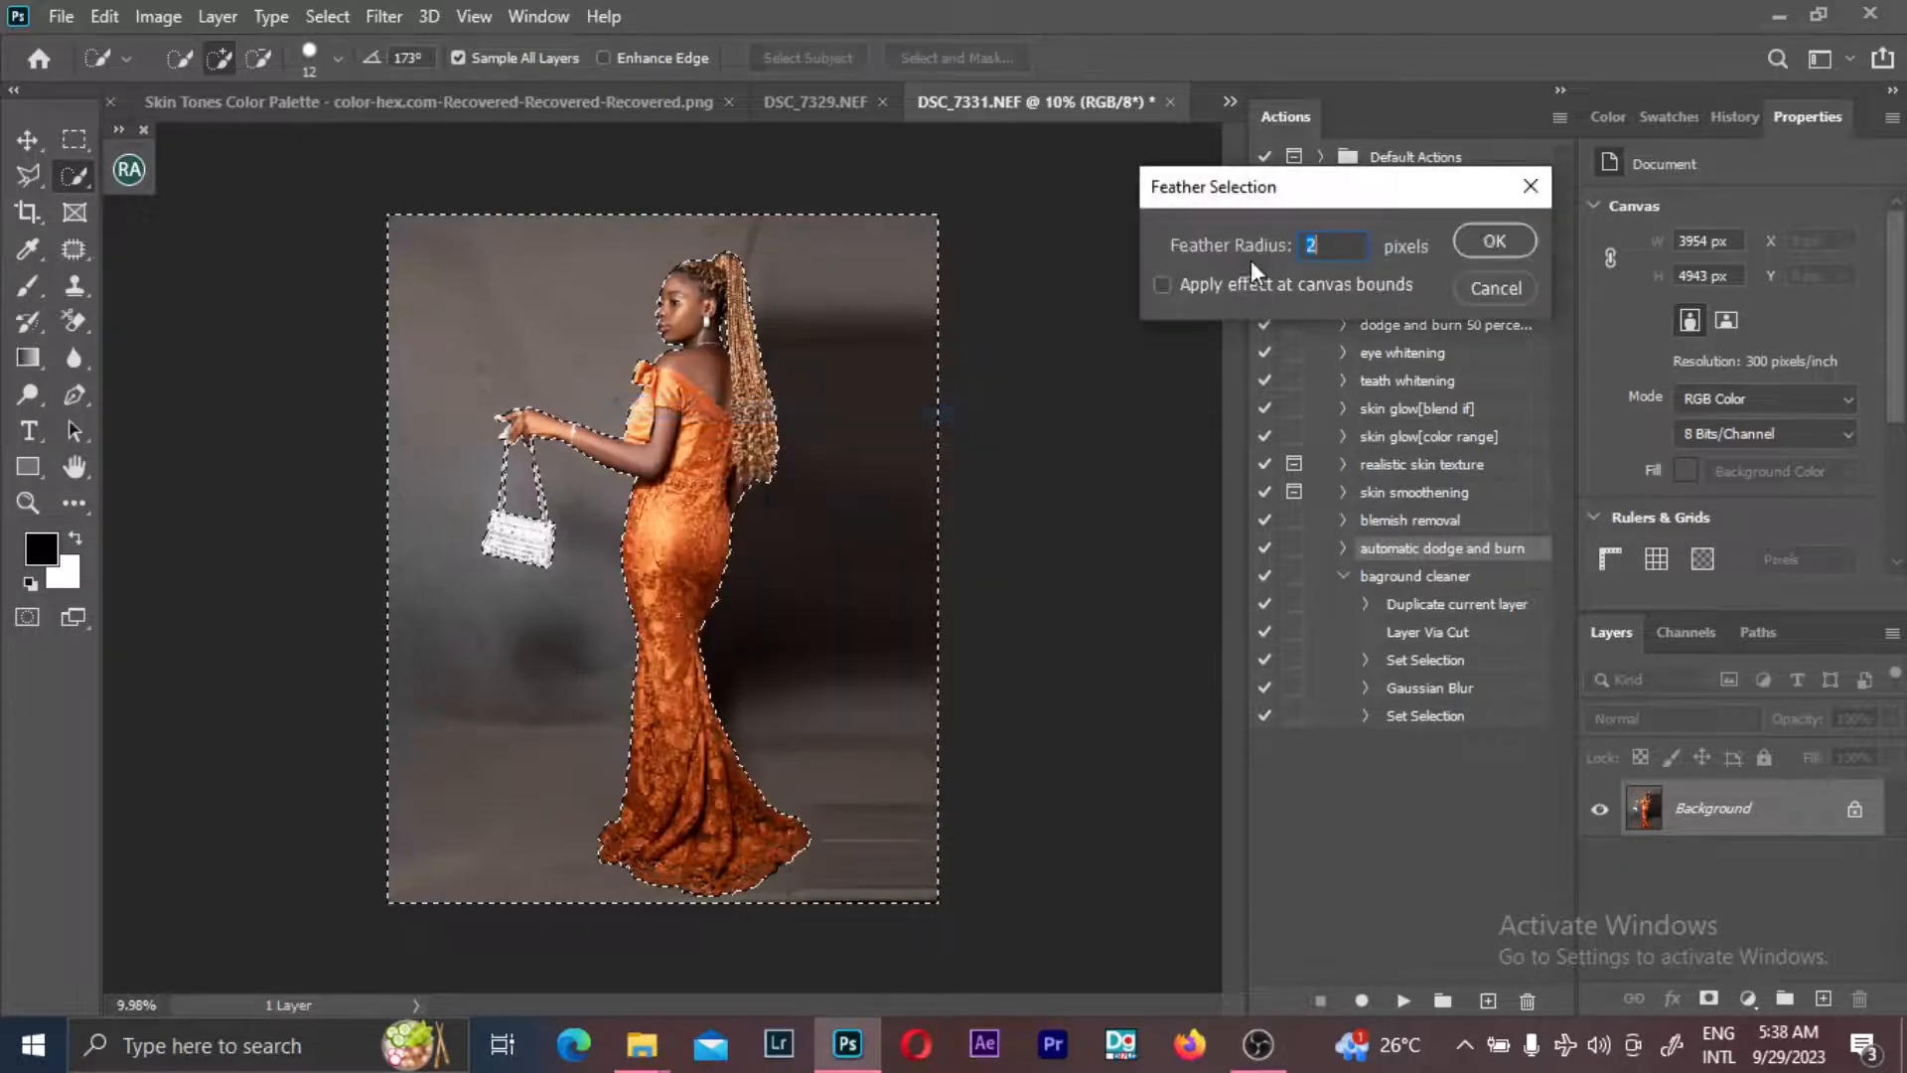
click(1500, 242)
- Paint over the dark shadow behind the woman's back with the Brush at 14% flow and 2640 px, using grey sampled from the upper backdrop
click(22, 294)
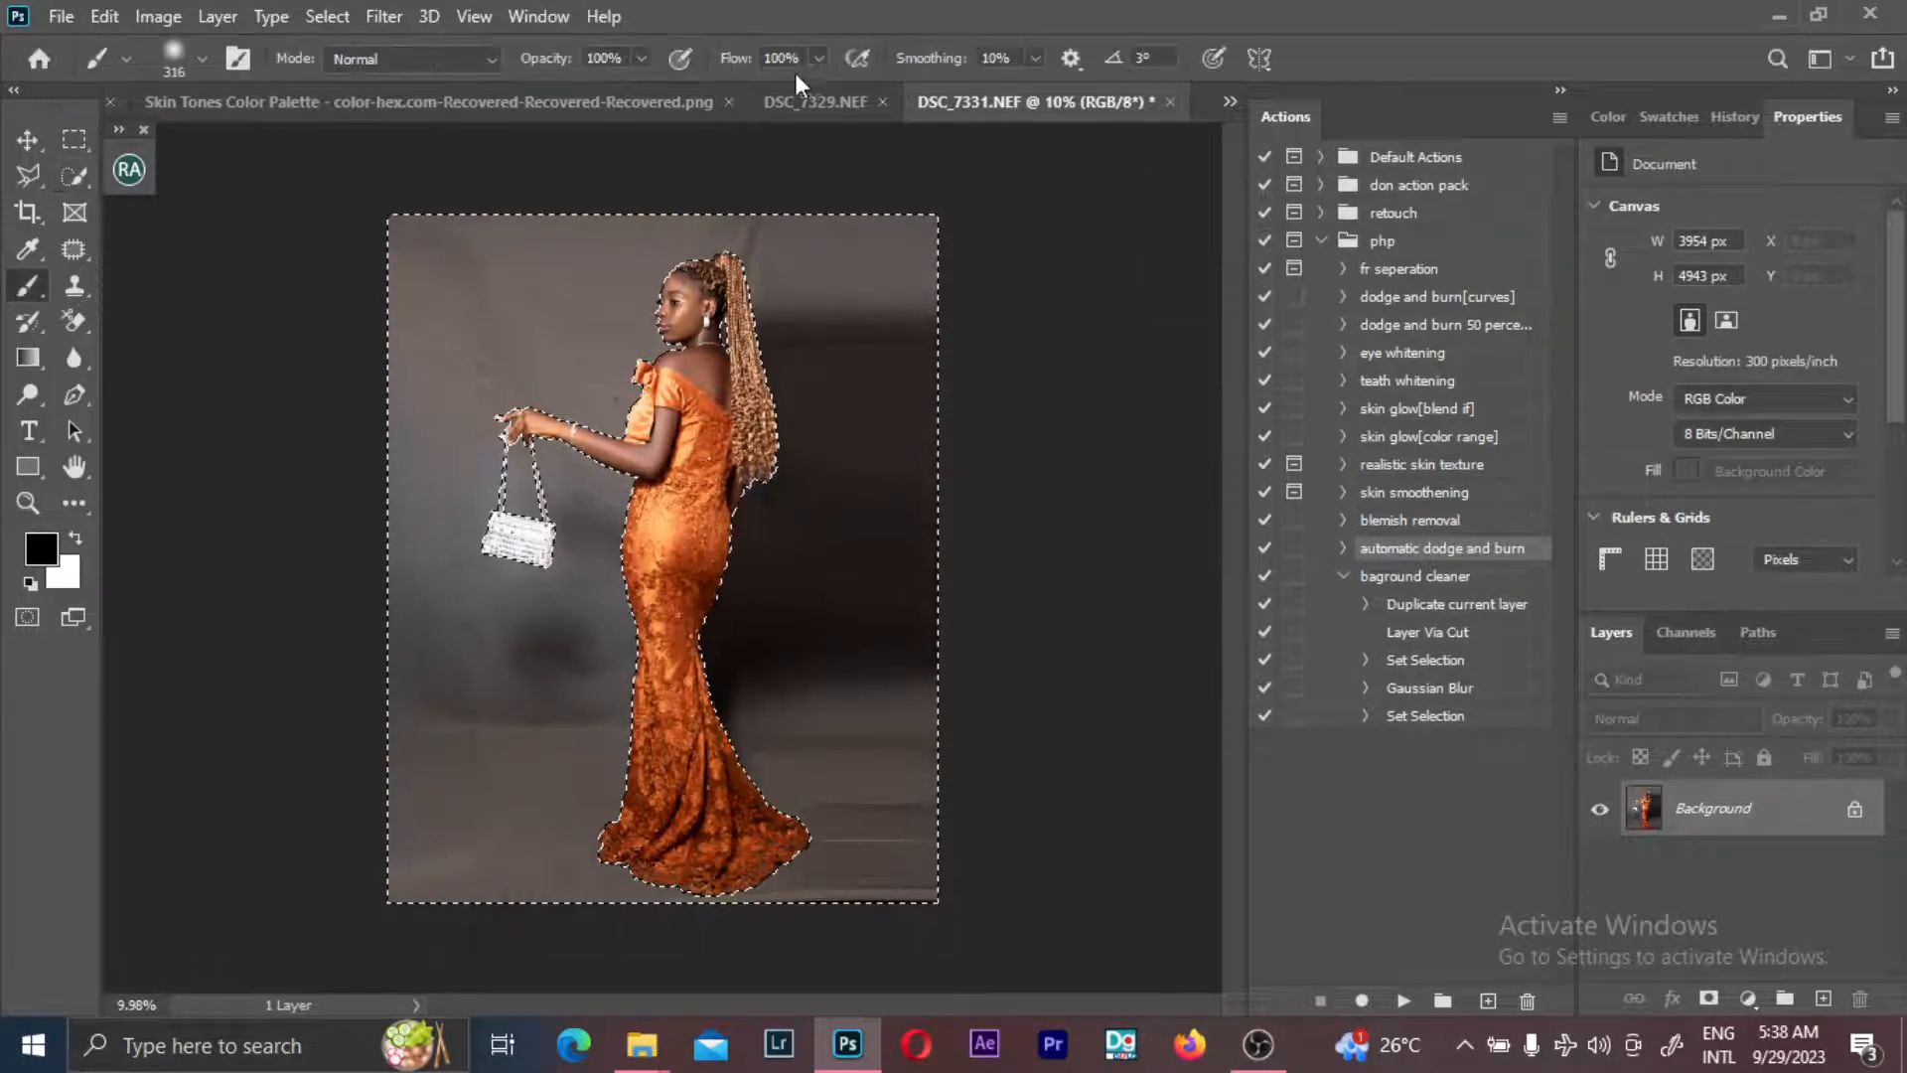
click(784, 61)
text(14)
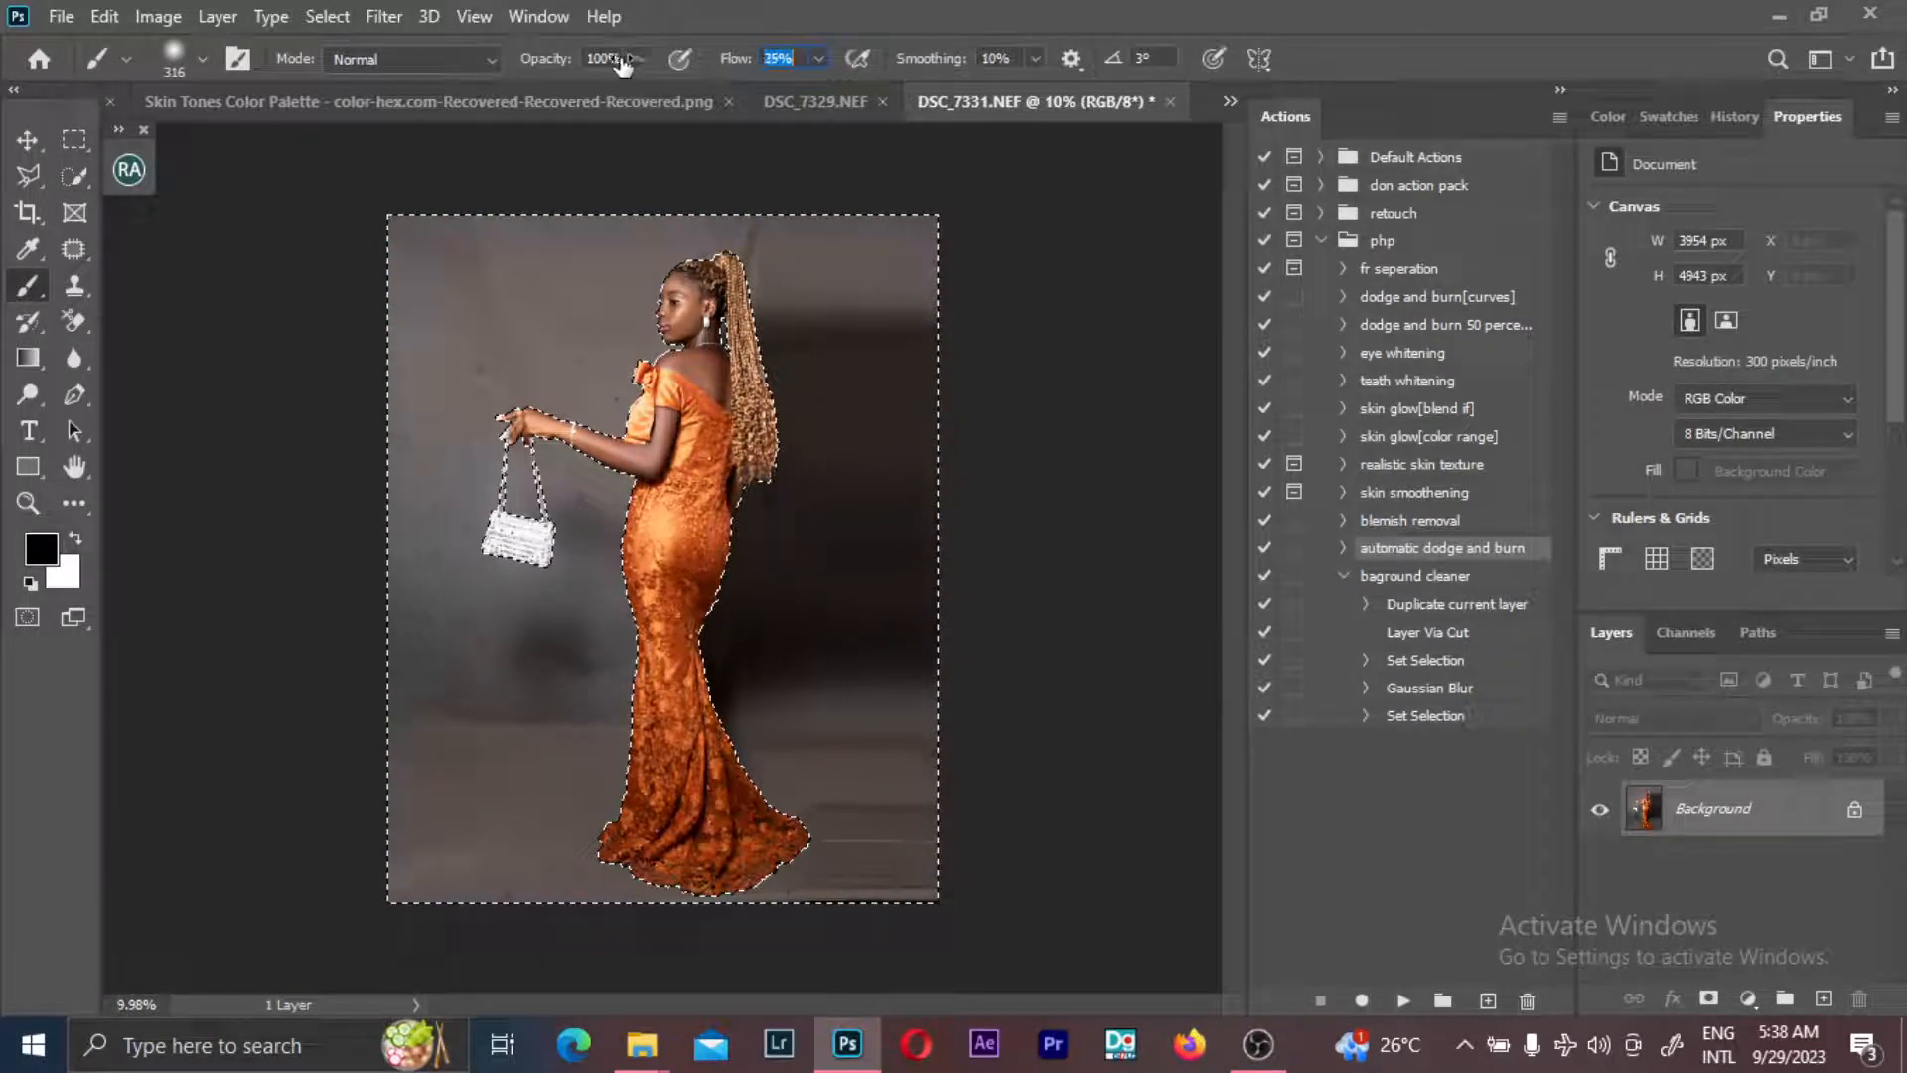
key(Return)
mouse_move(795, 310)
mouse_down()
mouse_move(885, 318)
mouse_move(844, 273)
mouse_up()
alt+click(856, 263)
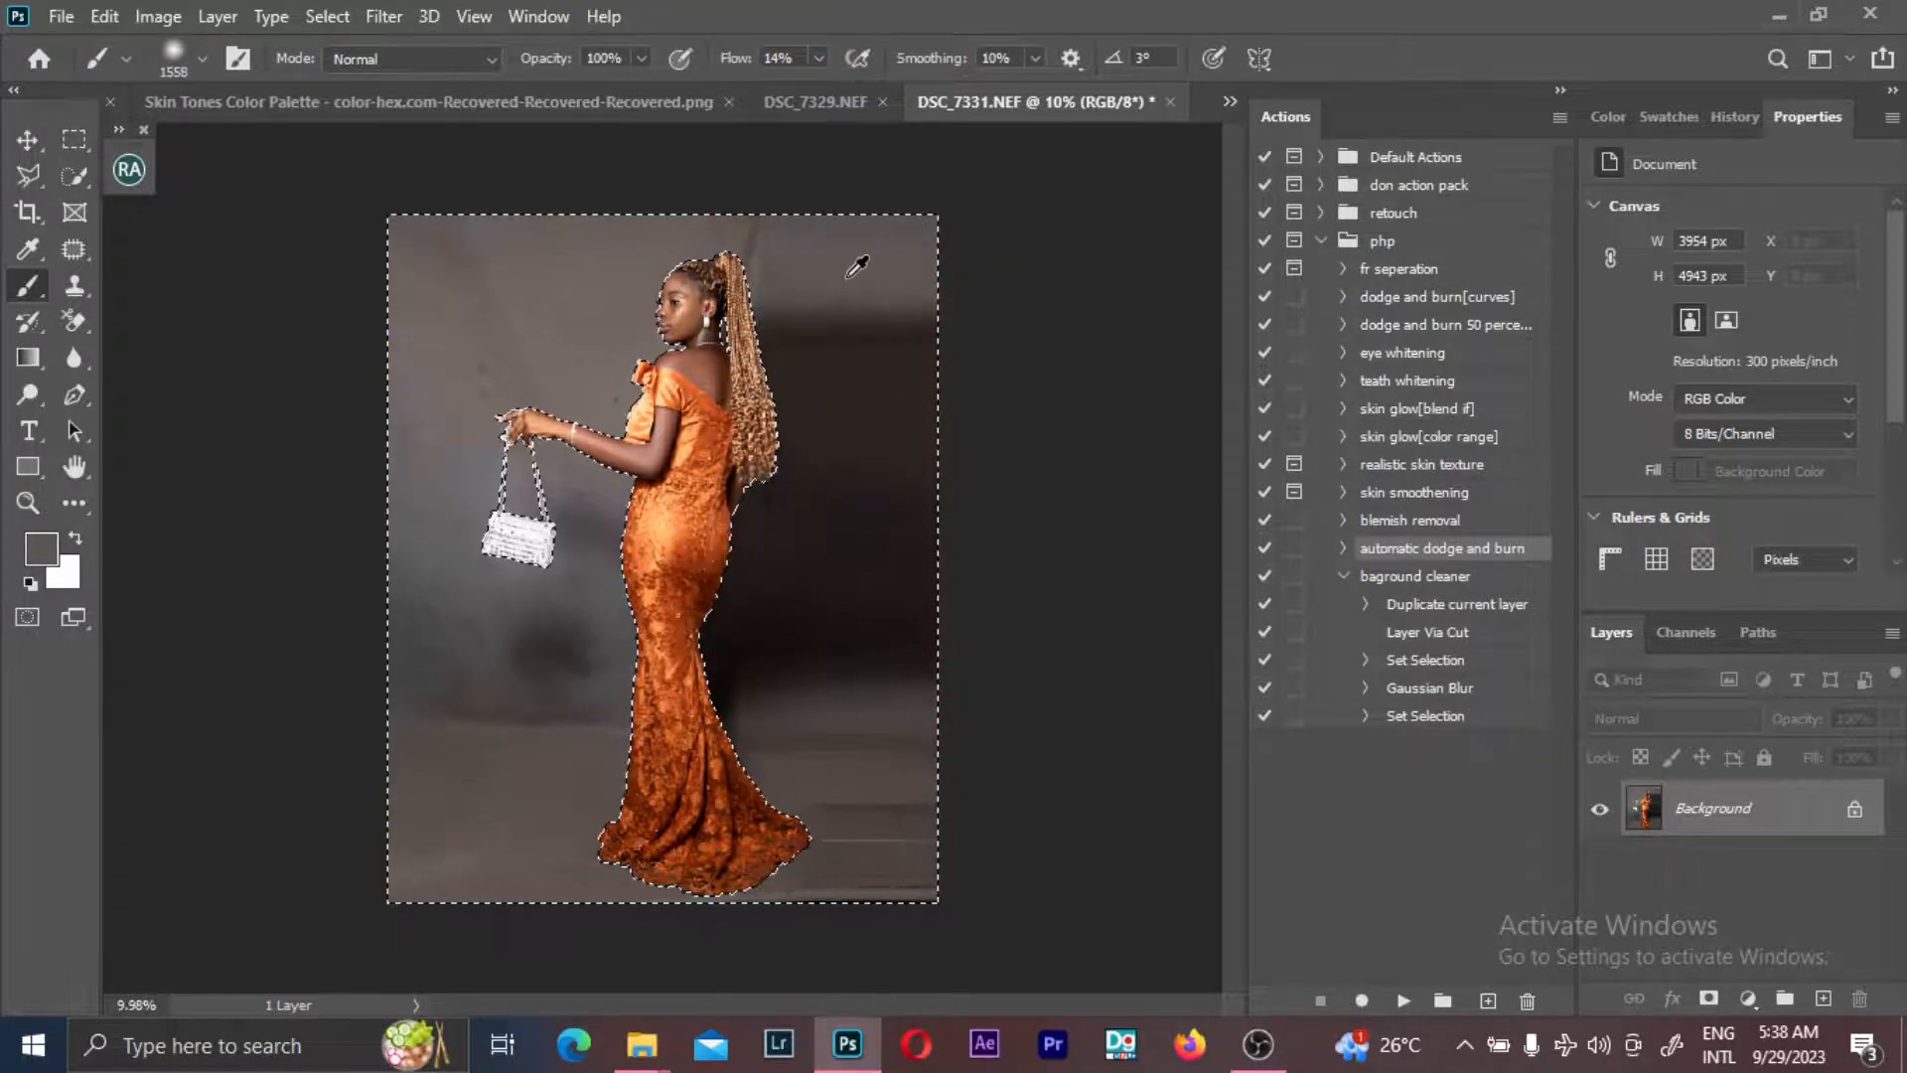
drag(938, 363, 983, 363)
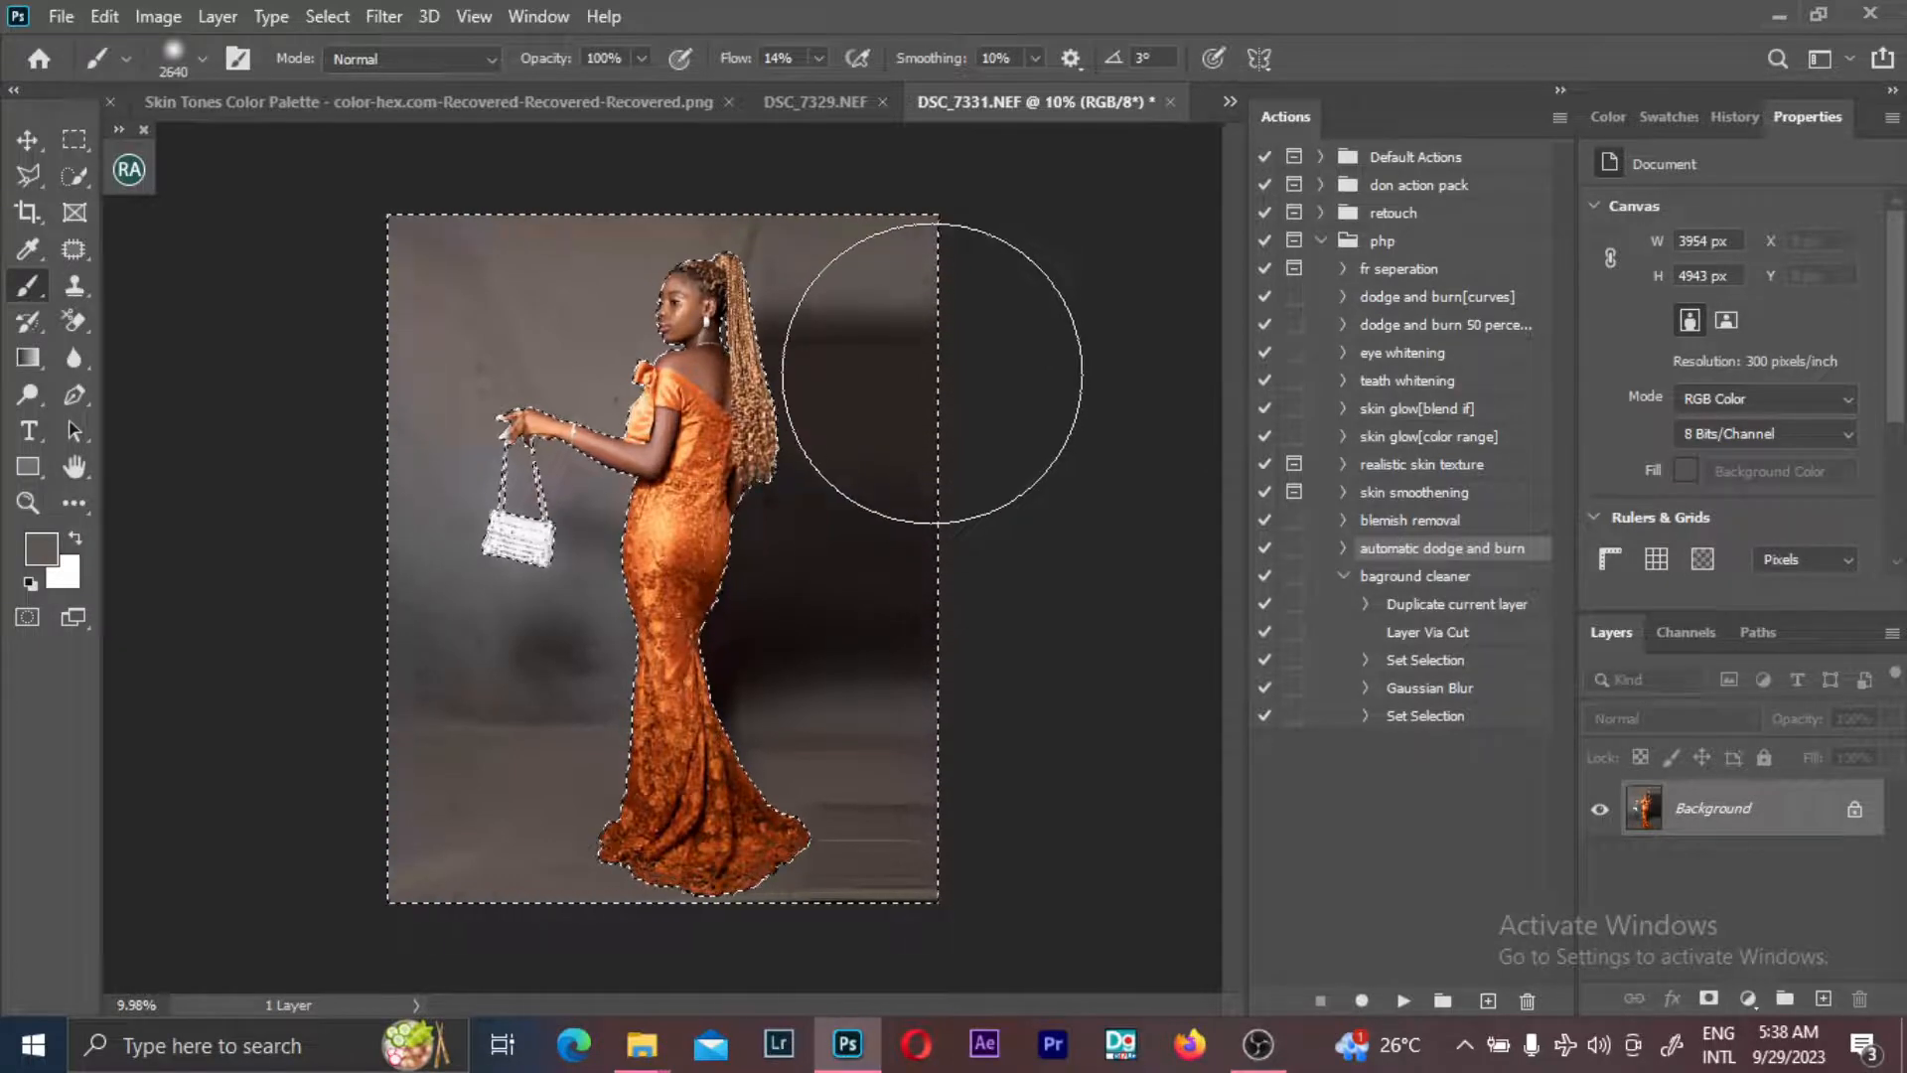
mouse_move(974, 362)
mouse_down()
mouse_move(886, 361)
mouse_move(769, 397)
mouse_move(887, 348)
mouse_move(764, 373)
mouse_move(912, 349)
mouse_move(795, 324)
mouse_move(805, 470)
mouse_move(849, 557)
mouse_move(704, 588)
mouse_move(817, 595)
mouse_move(771, 652)
mouse_move(727, 651)
mouse_move(930, 651)
mouse_move(744, 652)
mouse_move(837, 489)
mouse_move(934, 584)
mouse_move(939, 399)
mouse_move(910, 331)
mouse_up()
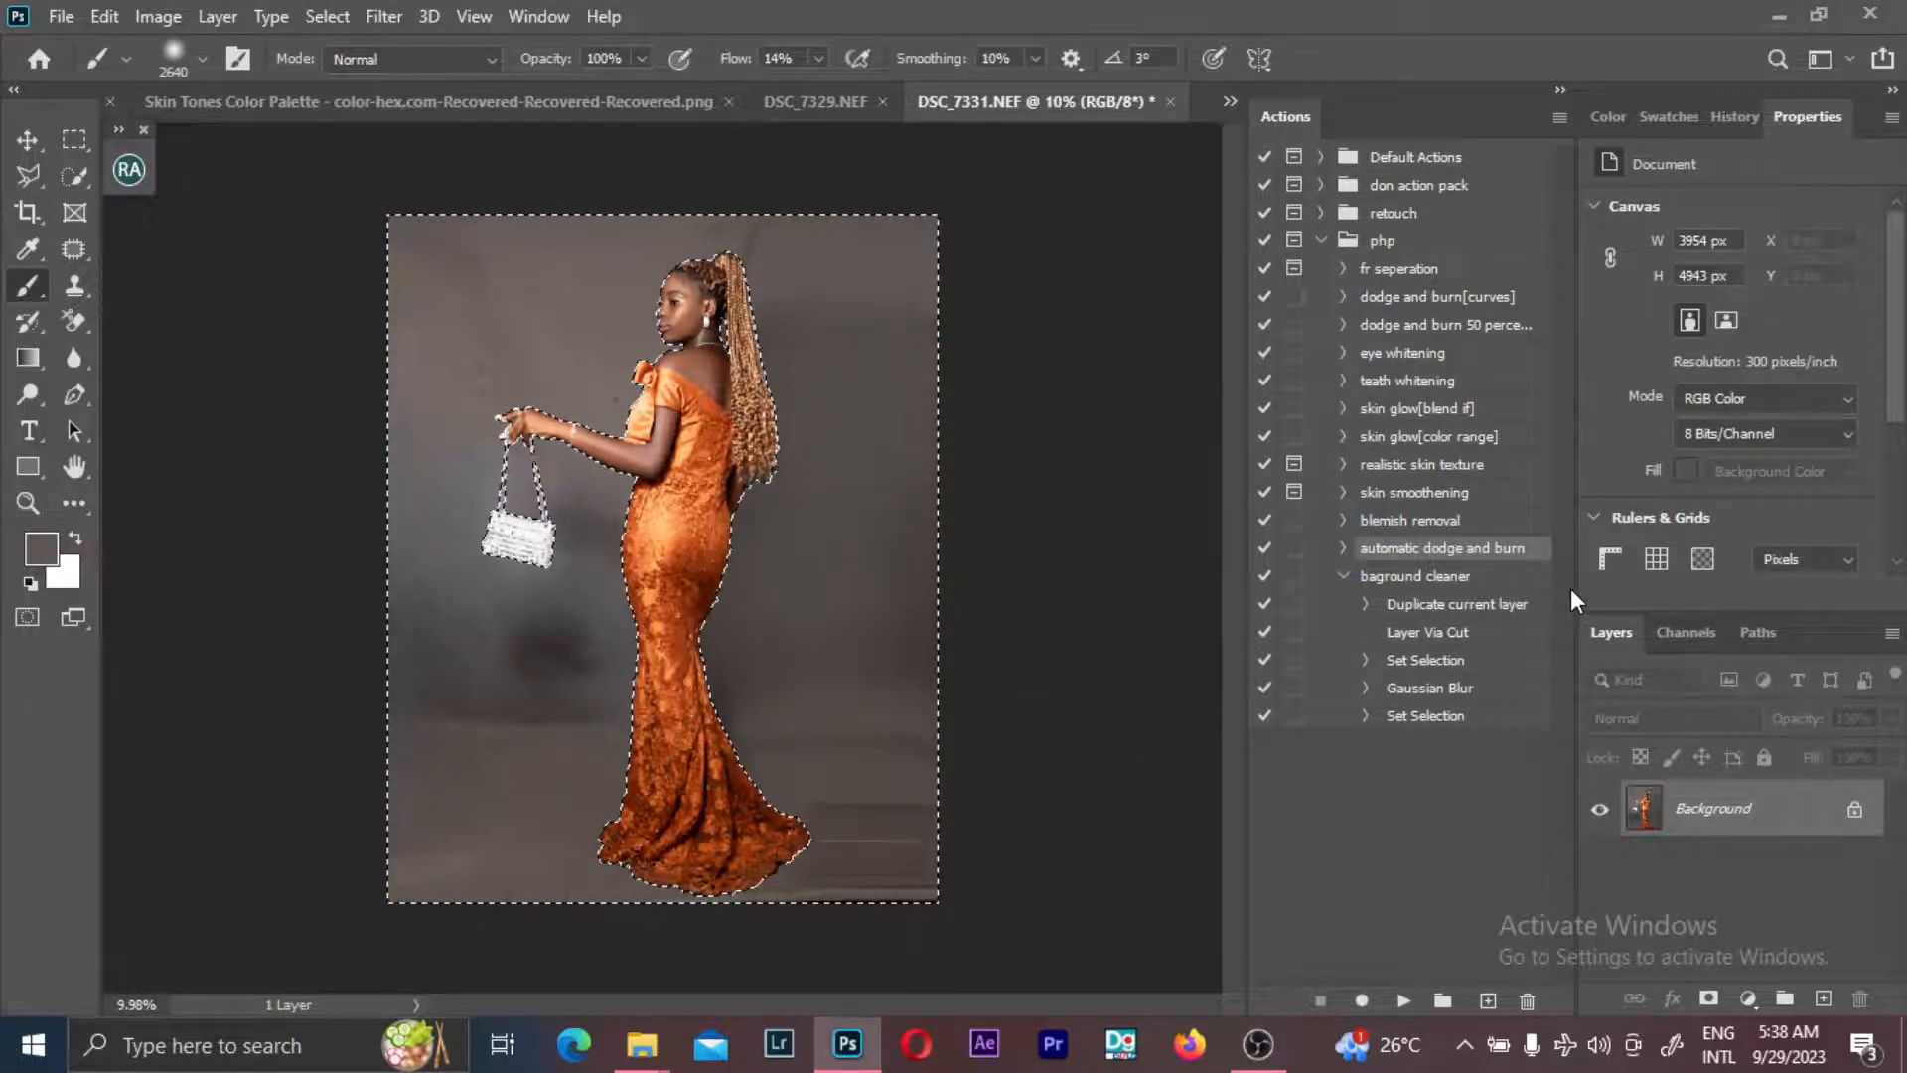
- Run the "baground cleaner" action on the selected backdrop
click(1510, 582)
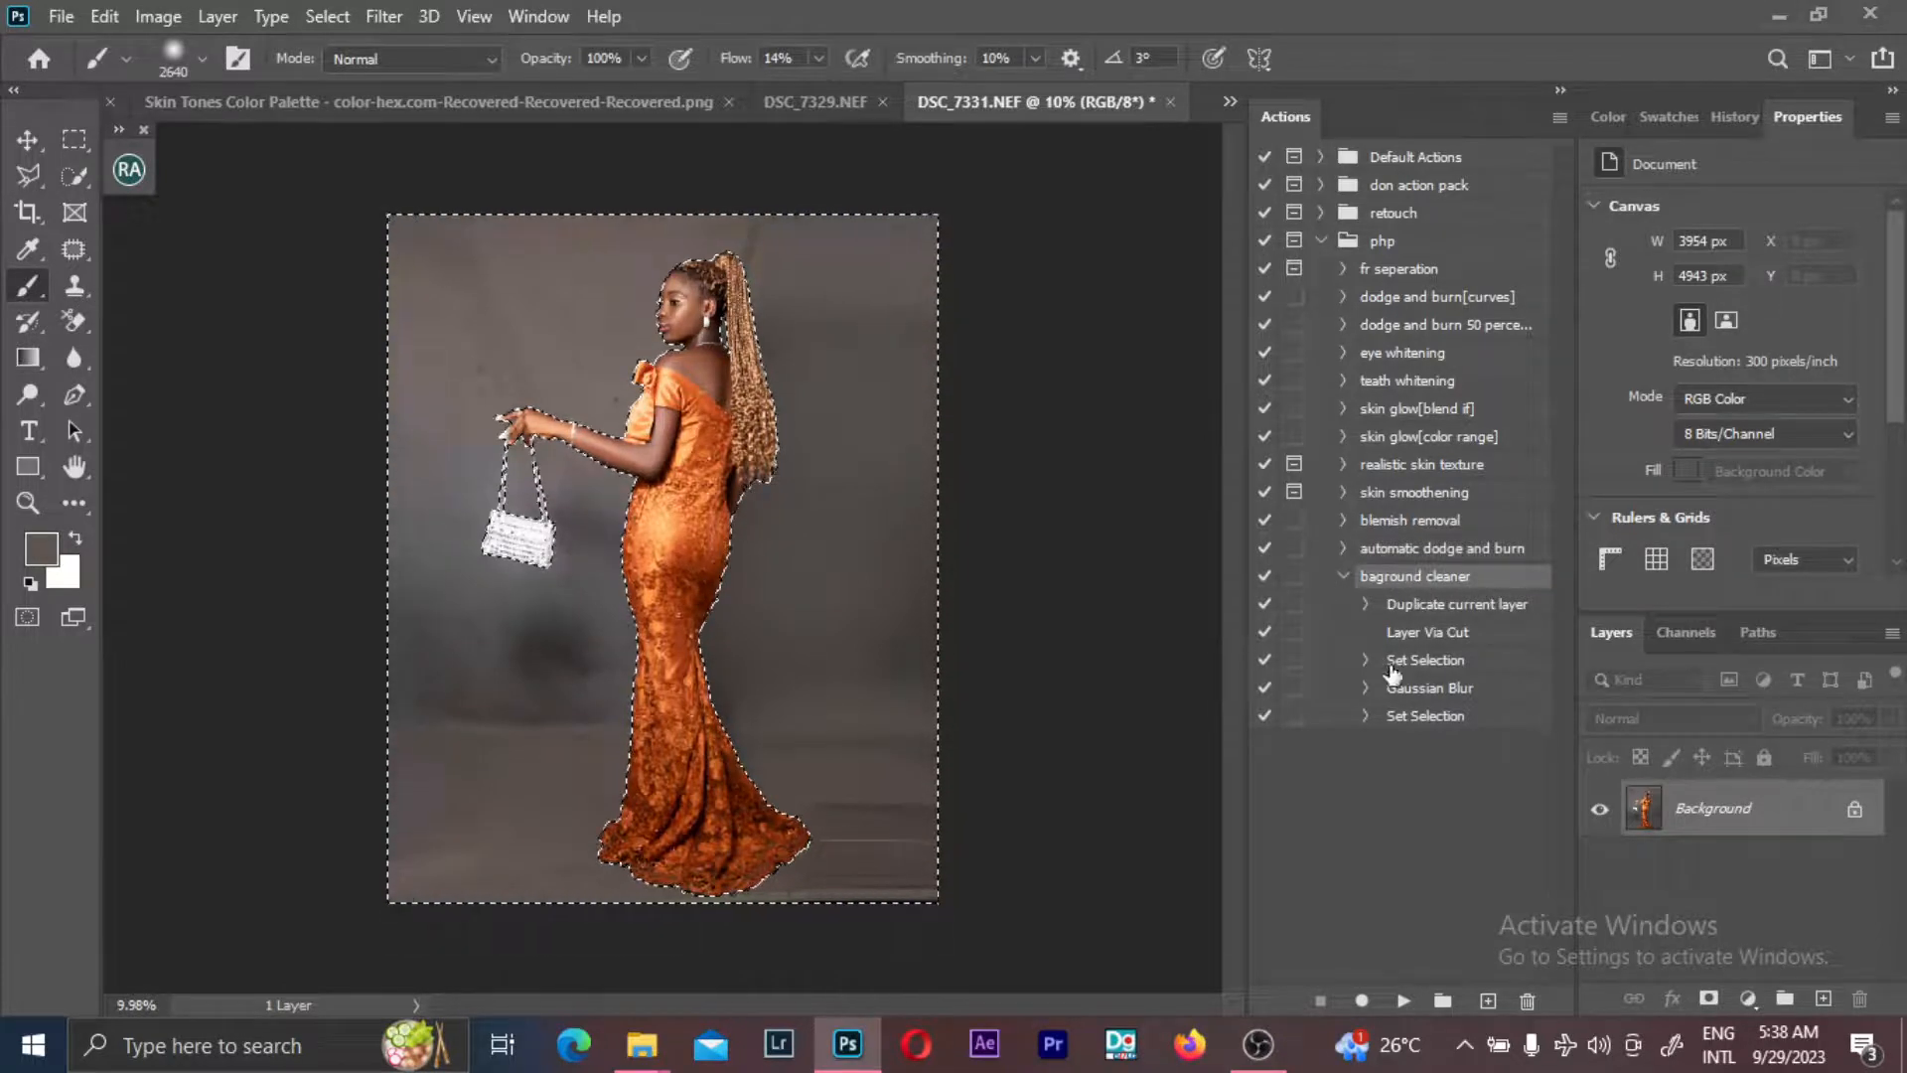
click(1403, 1004)
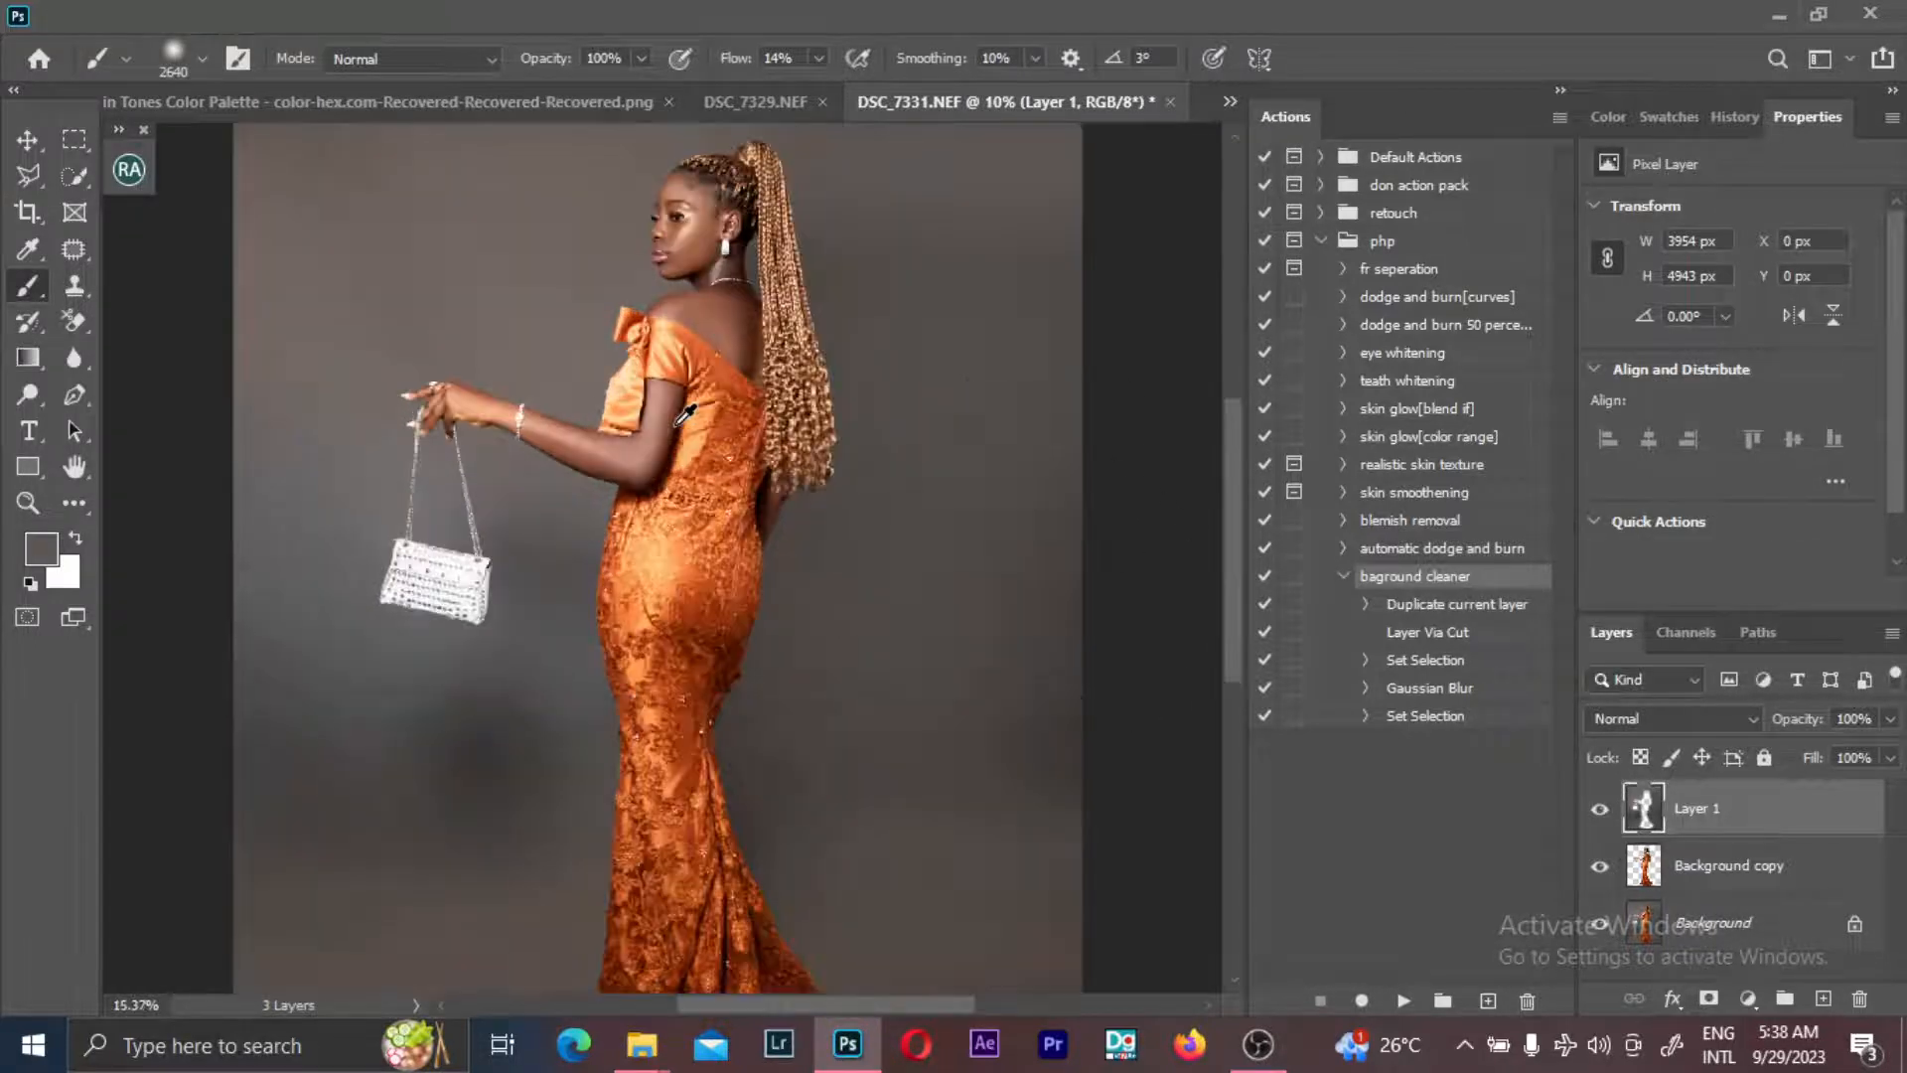
scroll(683, 415, up, 3)
scroll(683, 415, down, 2)
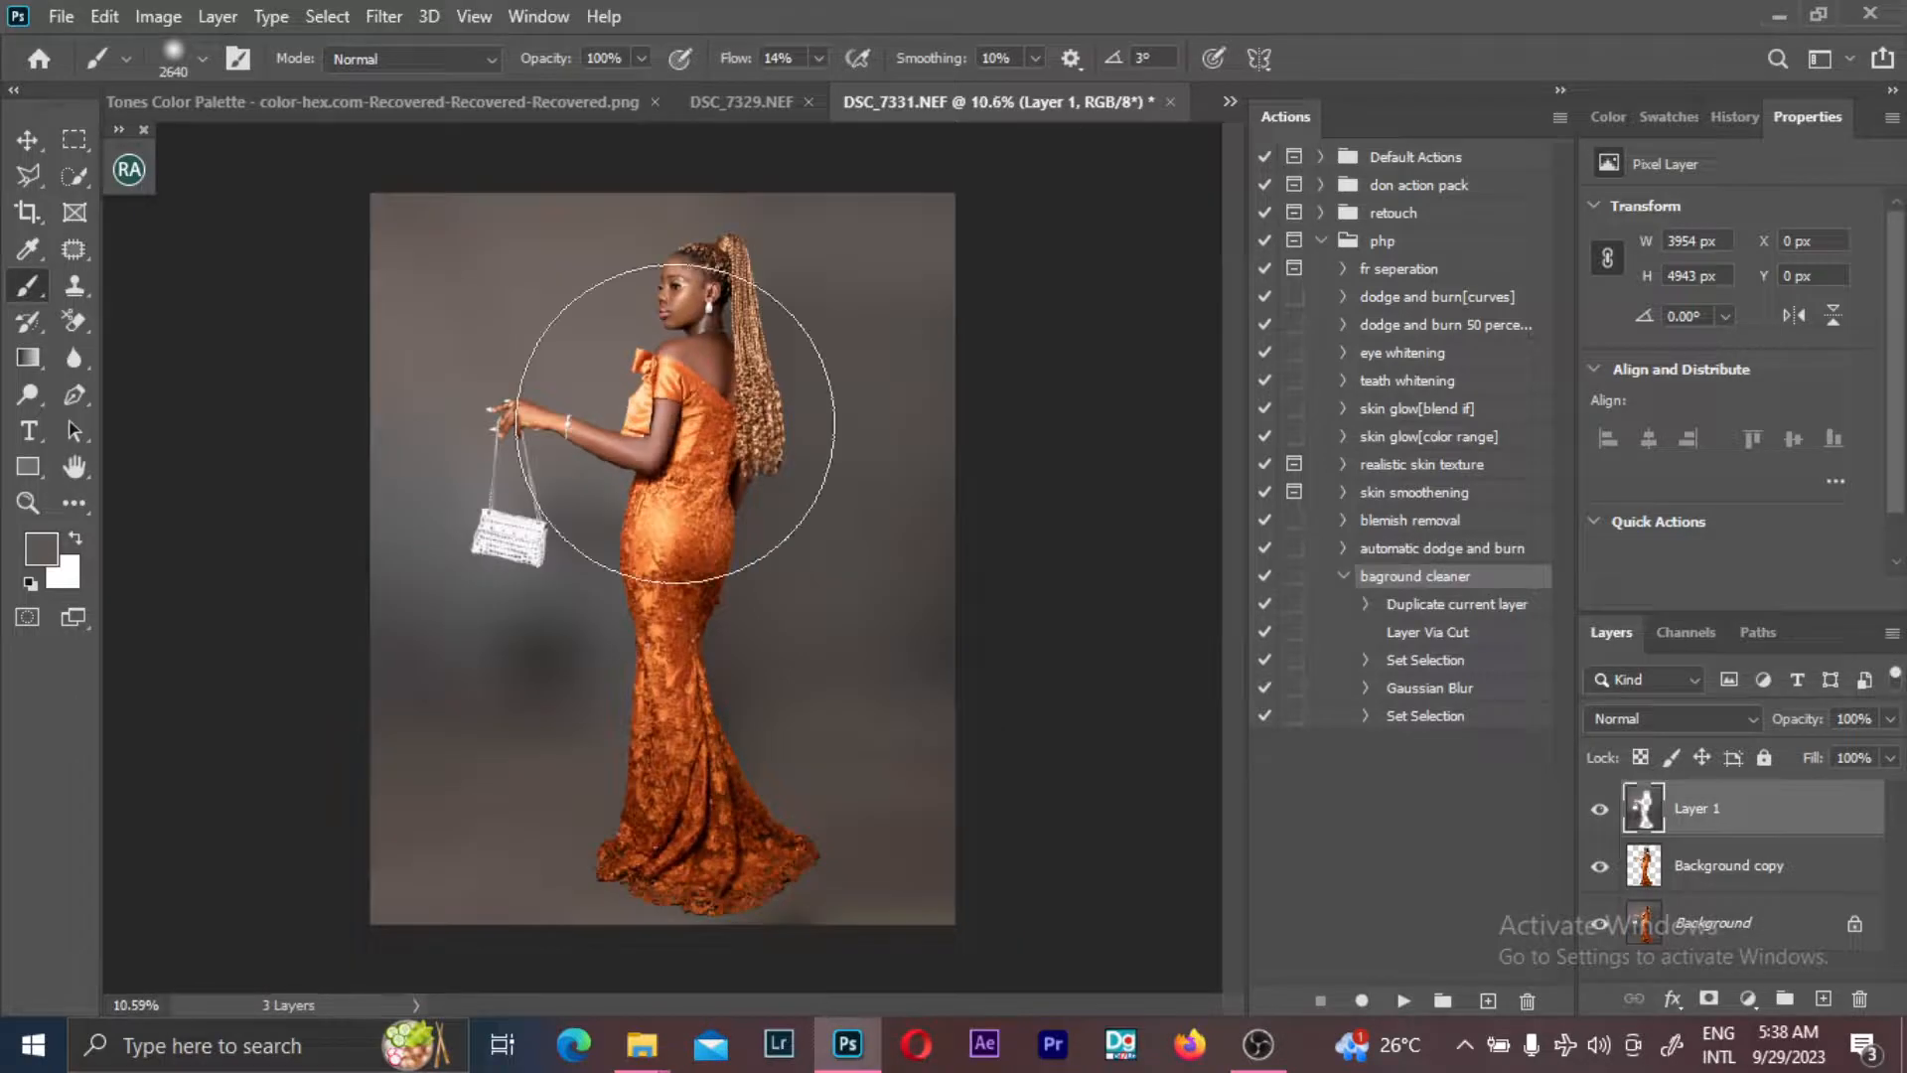
ctrl+click(1644, 807)
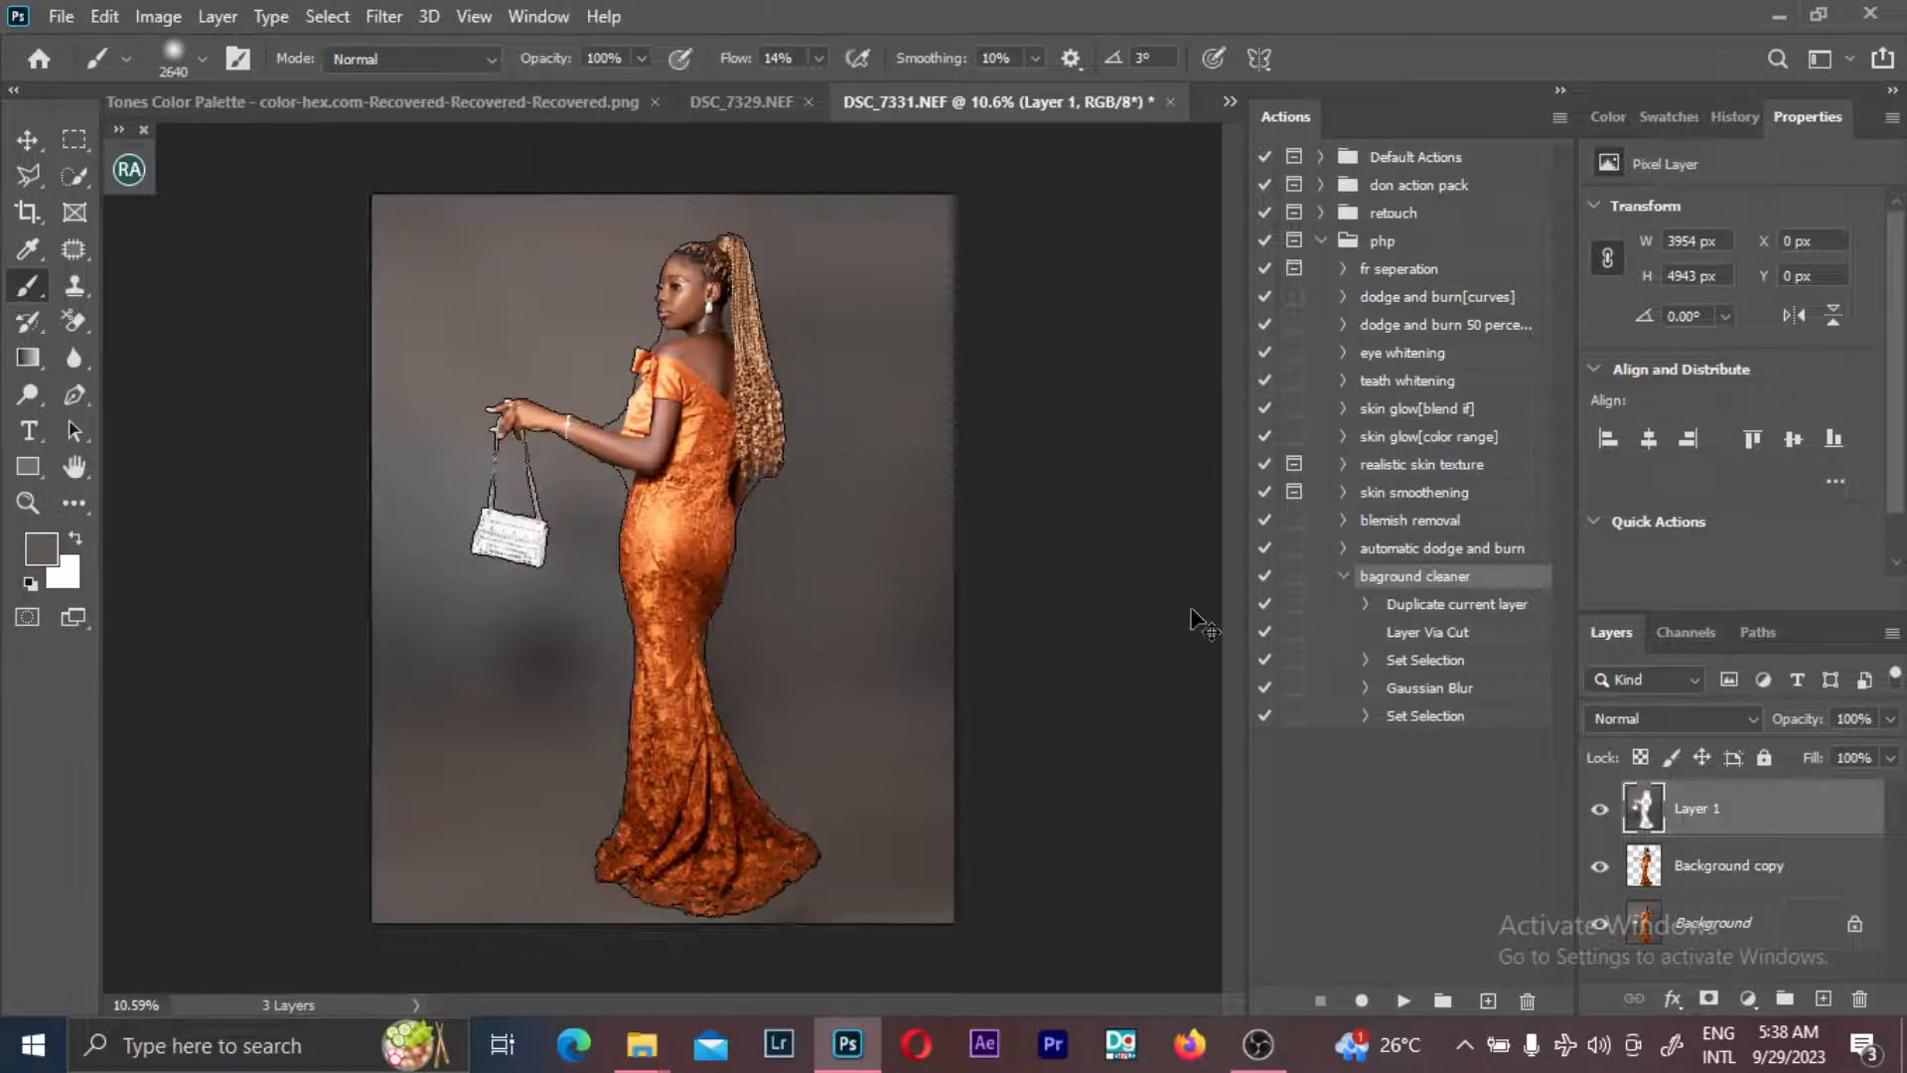
key(ctrl+d)
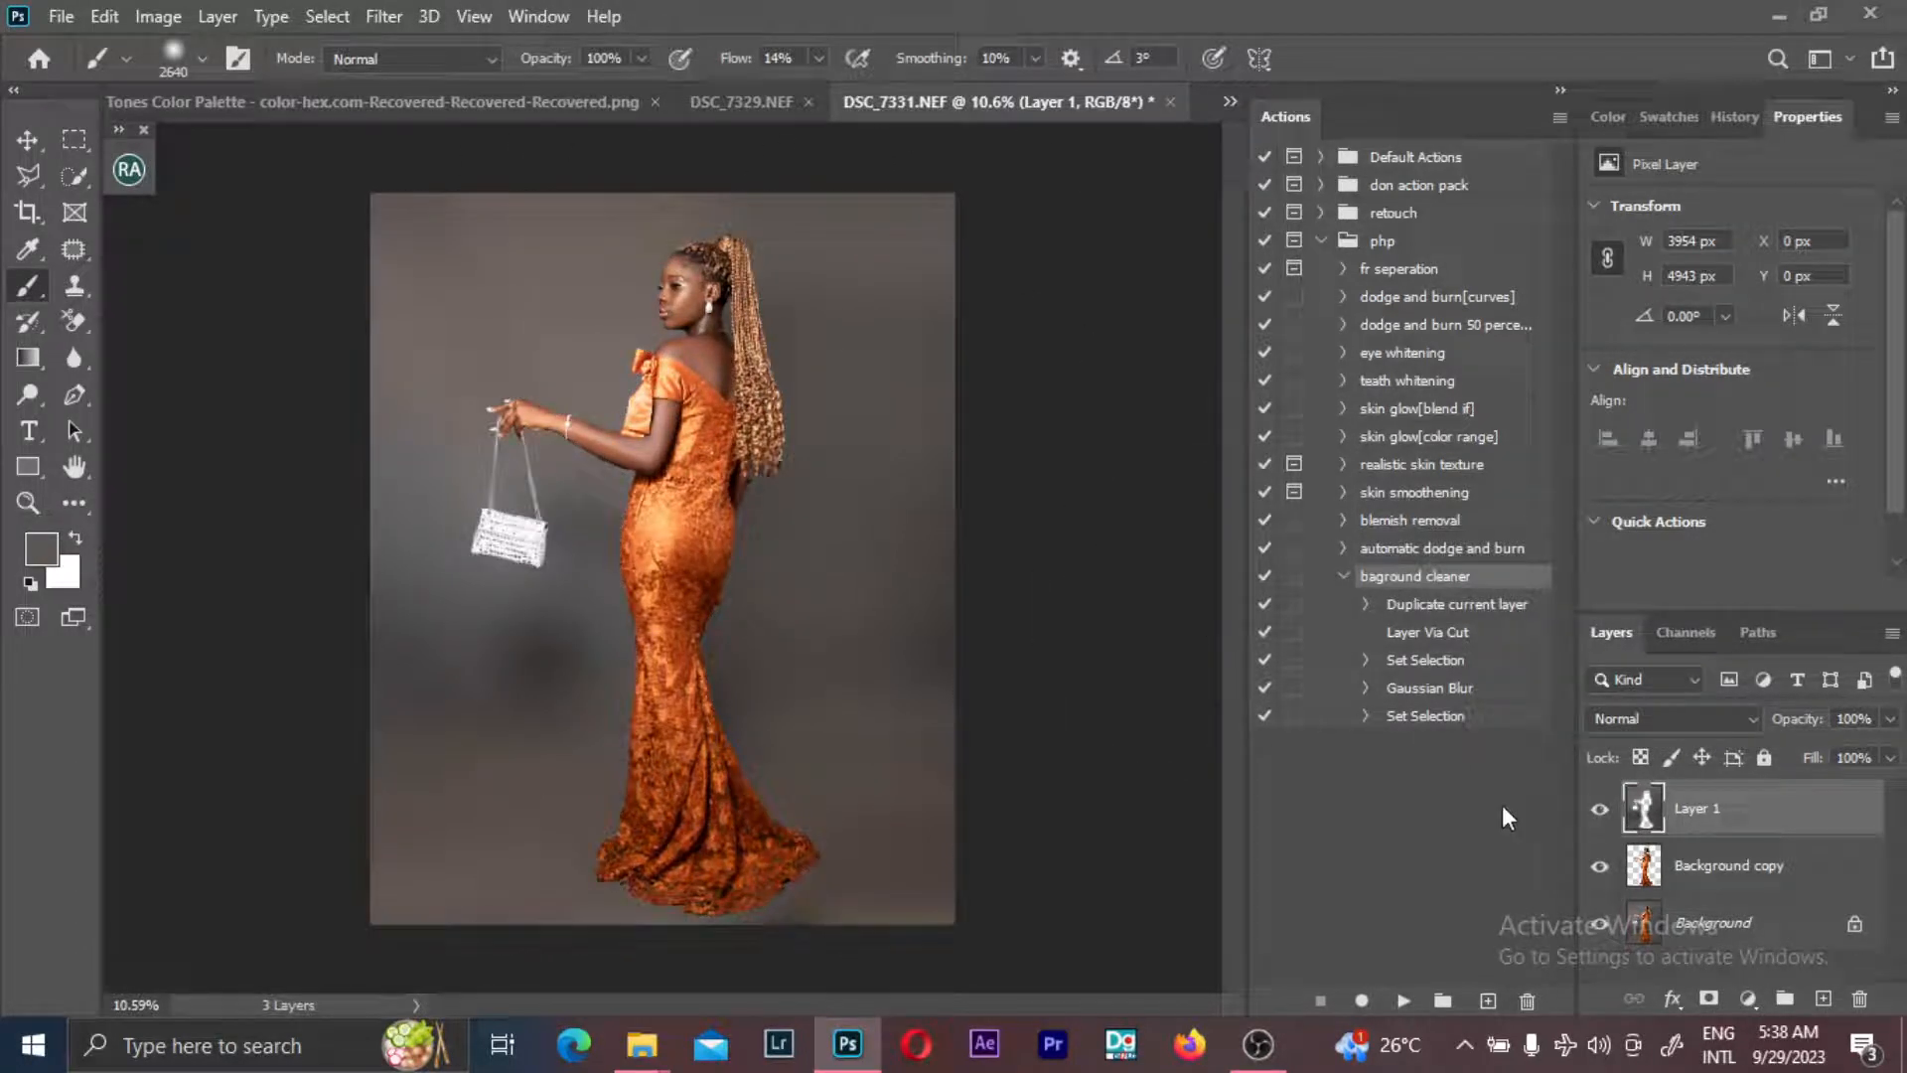
ctrl+click(1644, 809)
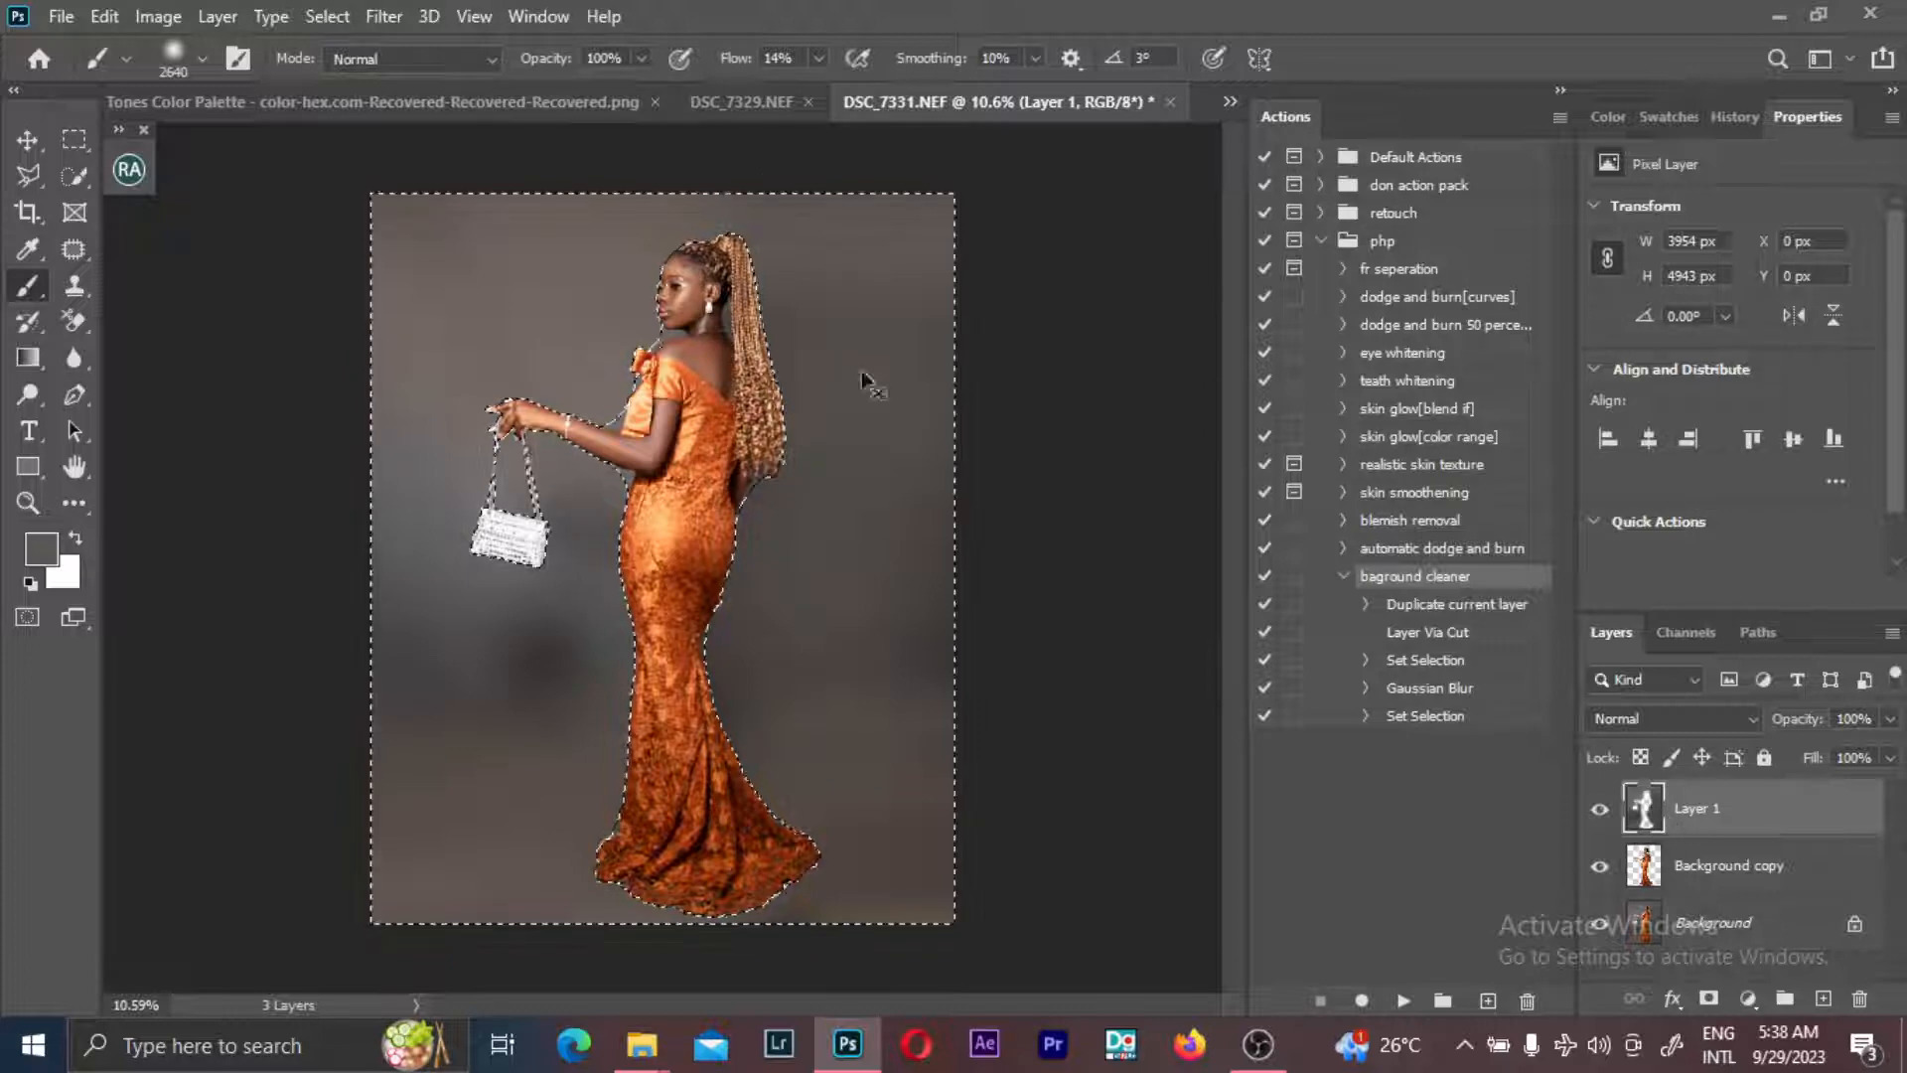
scroll(663, 224, up, 4)
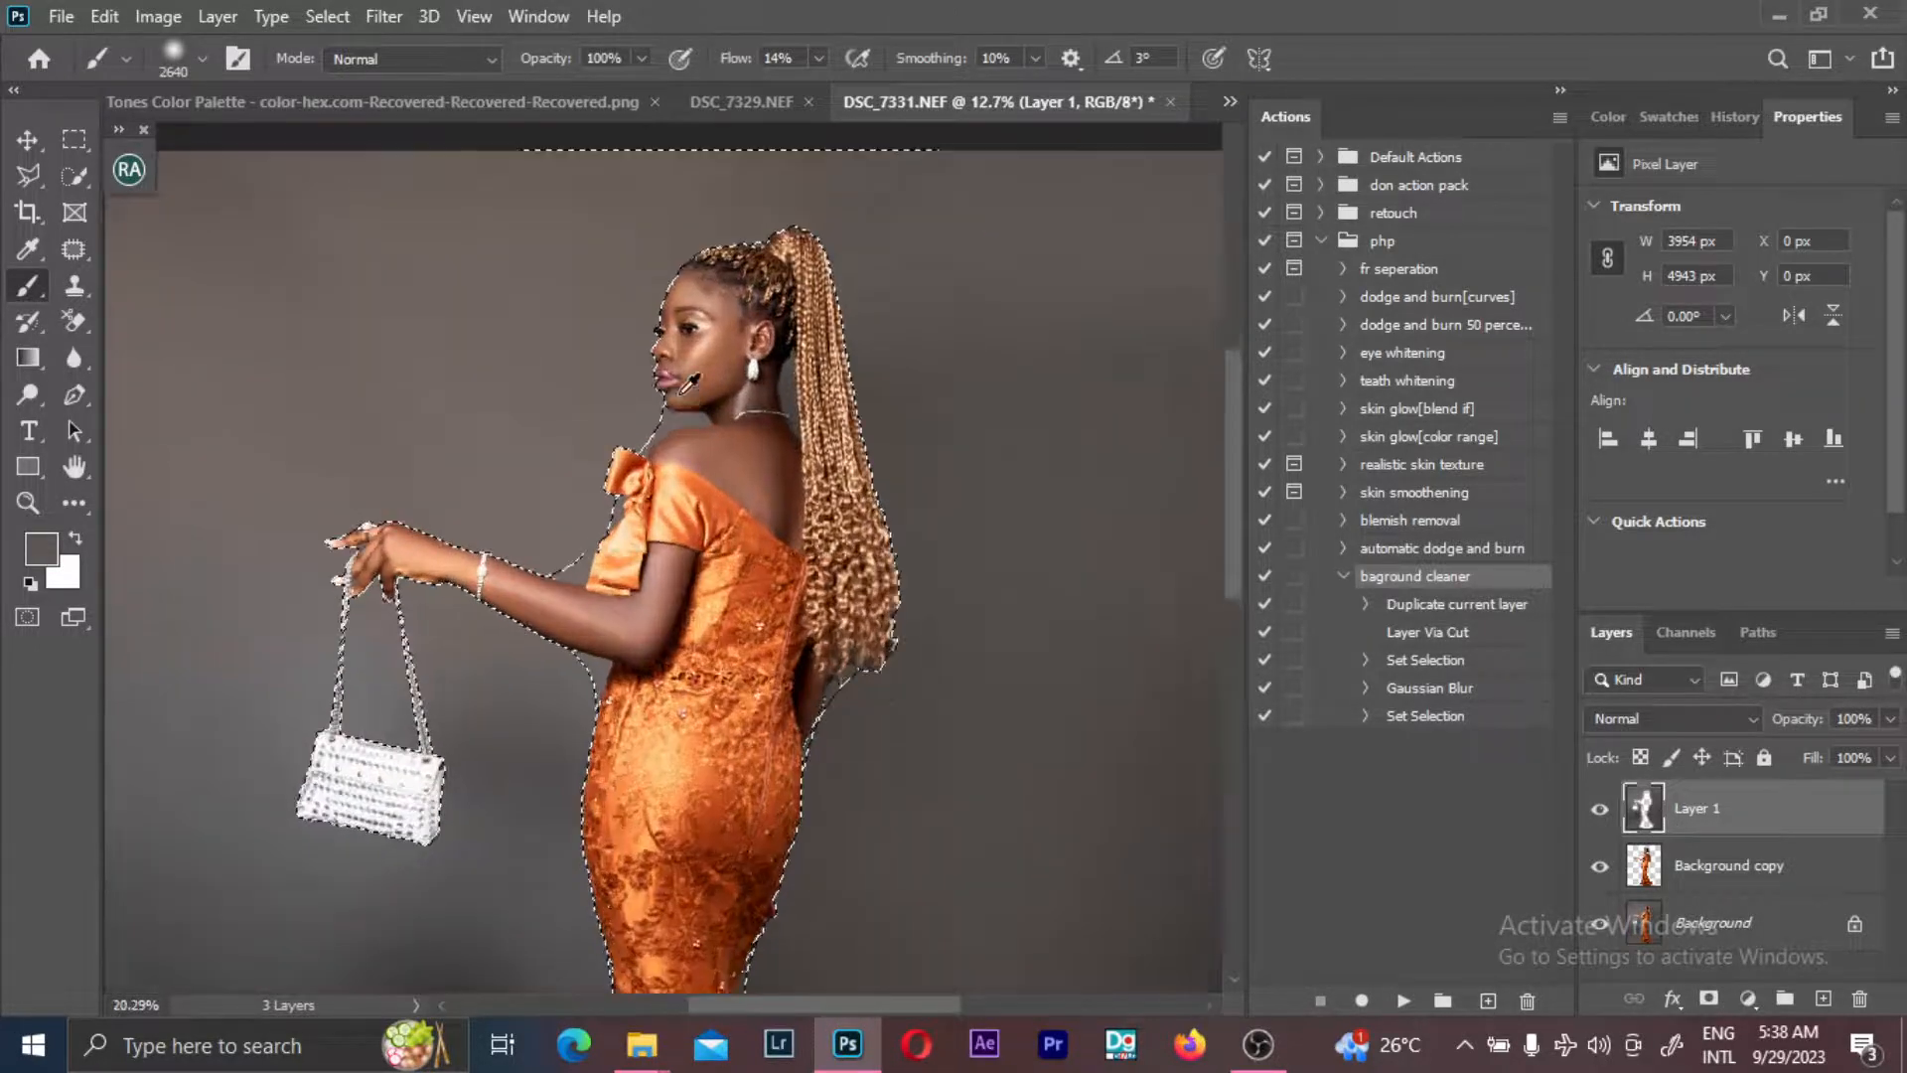
scroll(685, 386, up, 1)
key(ctrl+d)
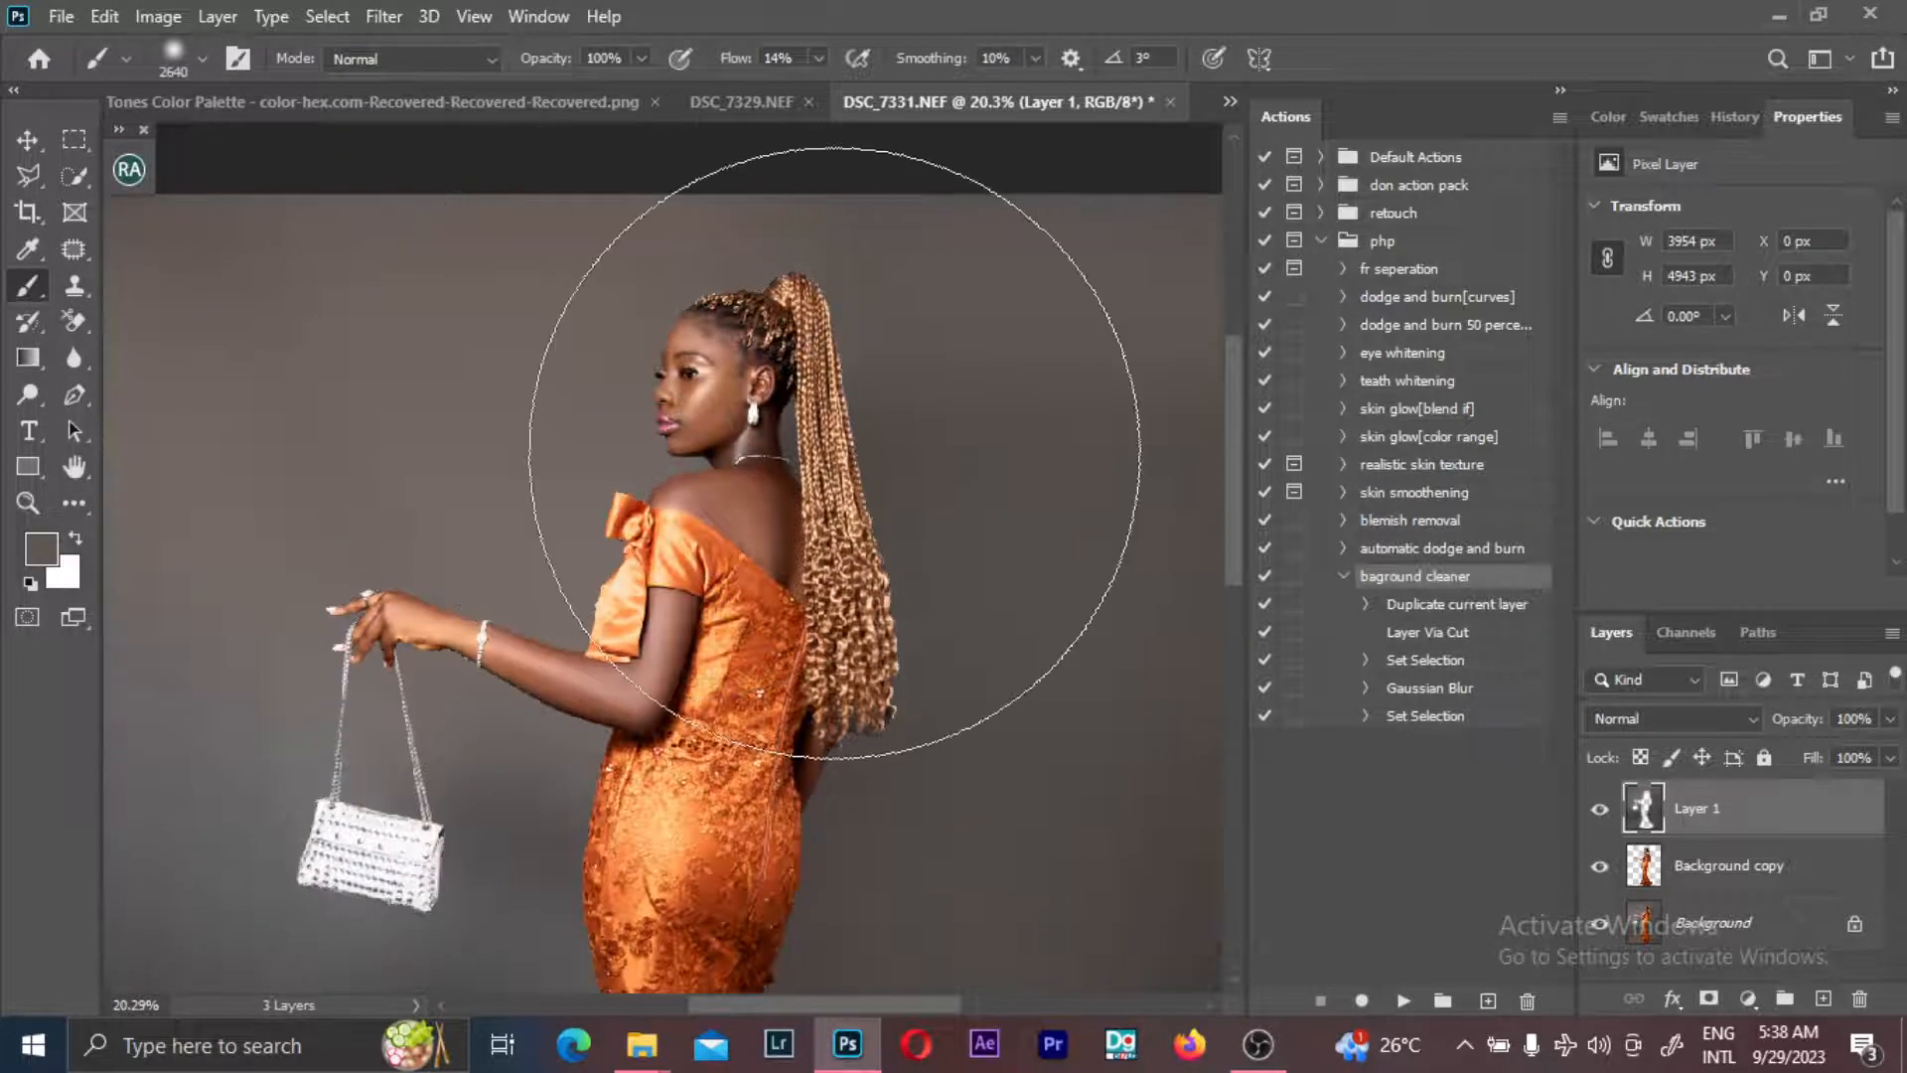
scroll(834, 453, down, 3)
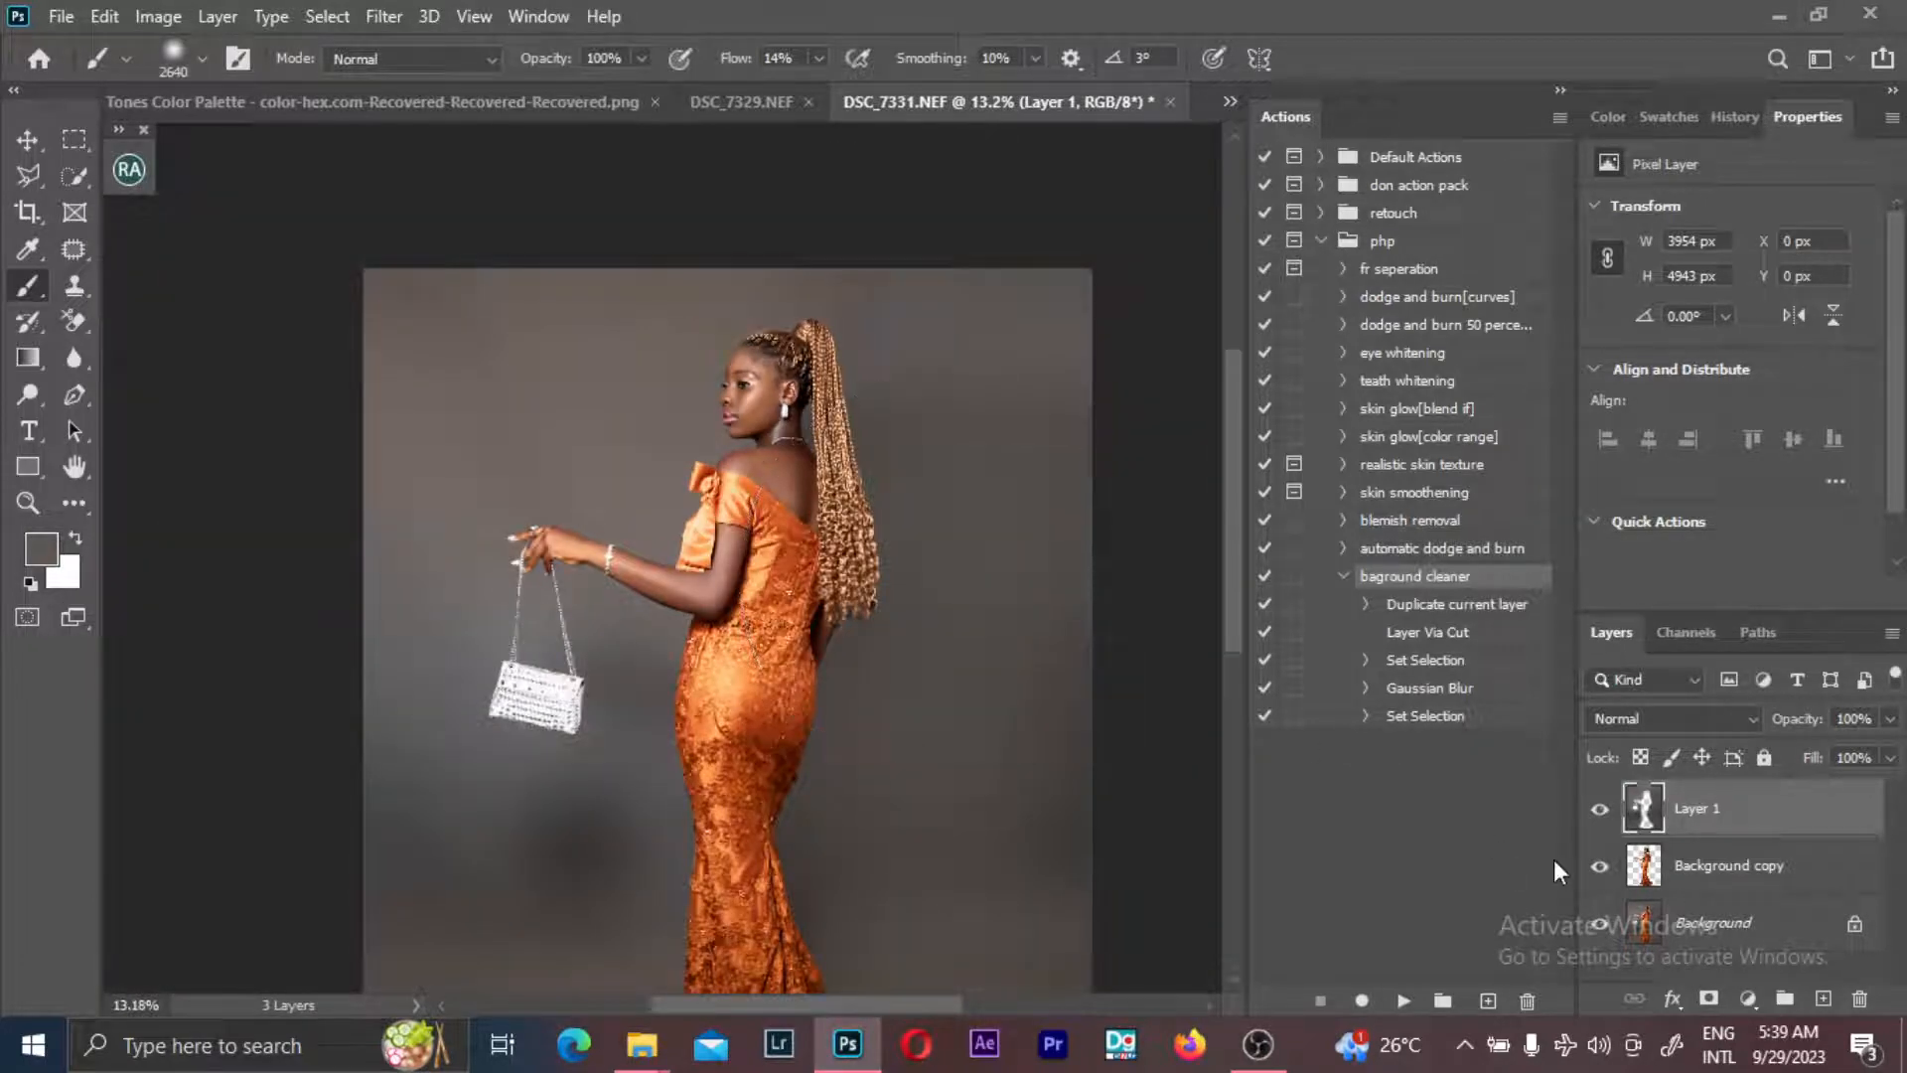
- Load the Background copy layer's outline as a selection and invert it so it covers the backdrop
ctrl+click(1644, 866)
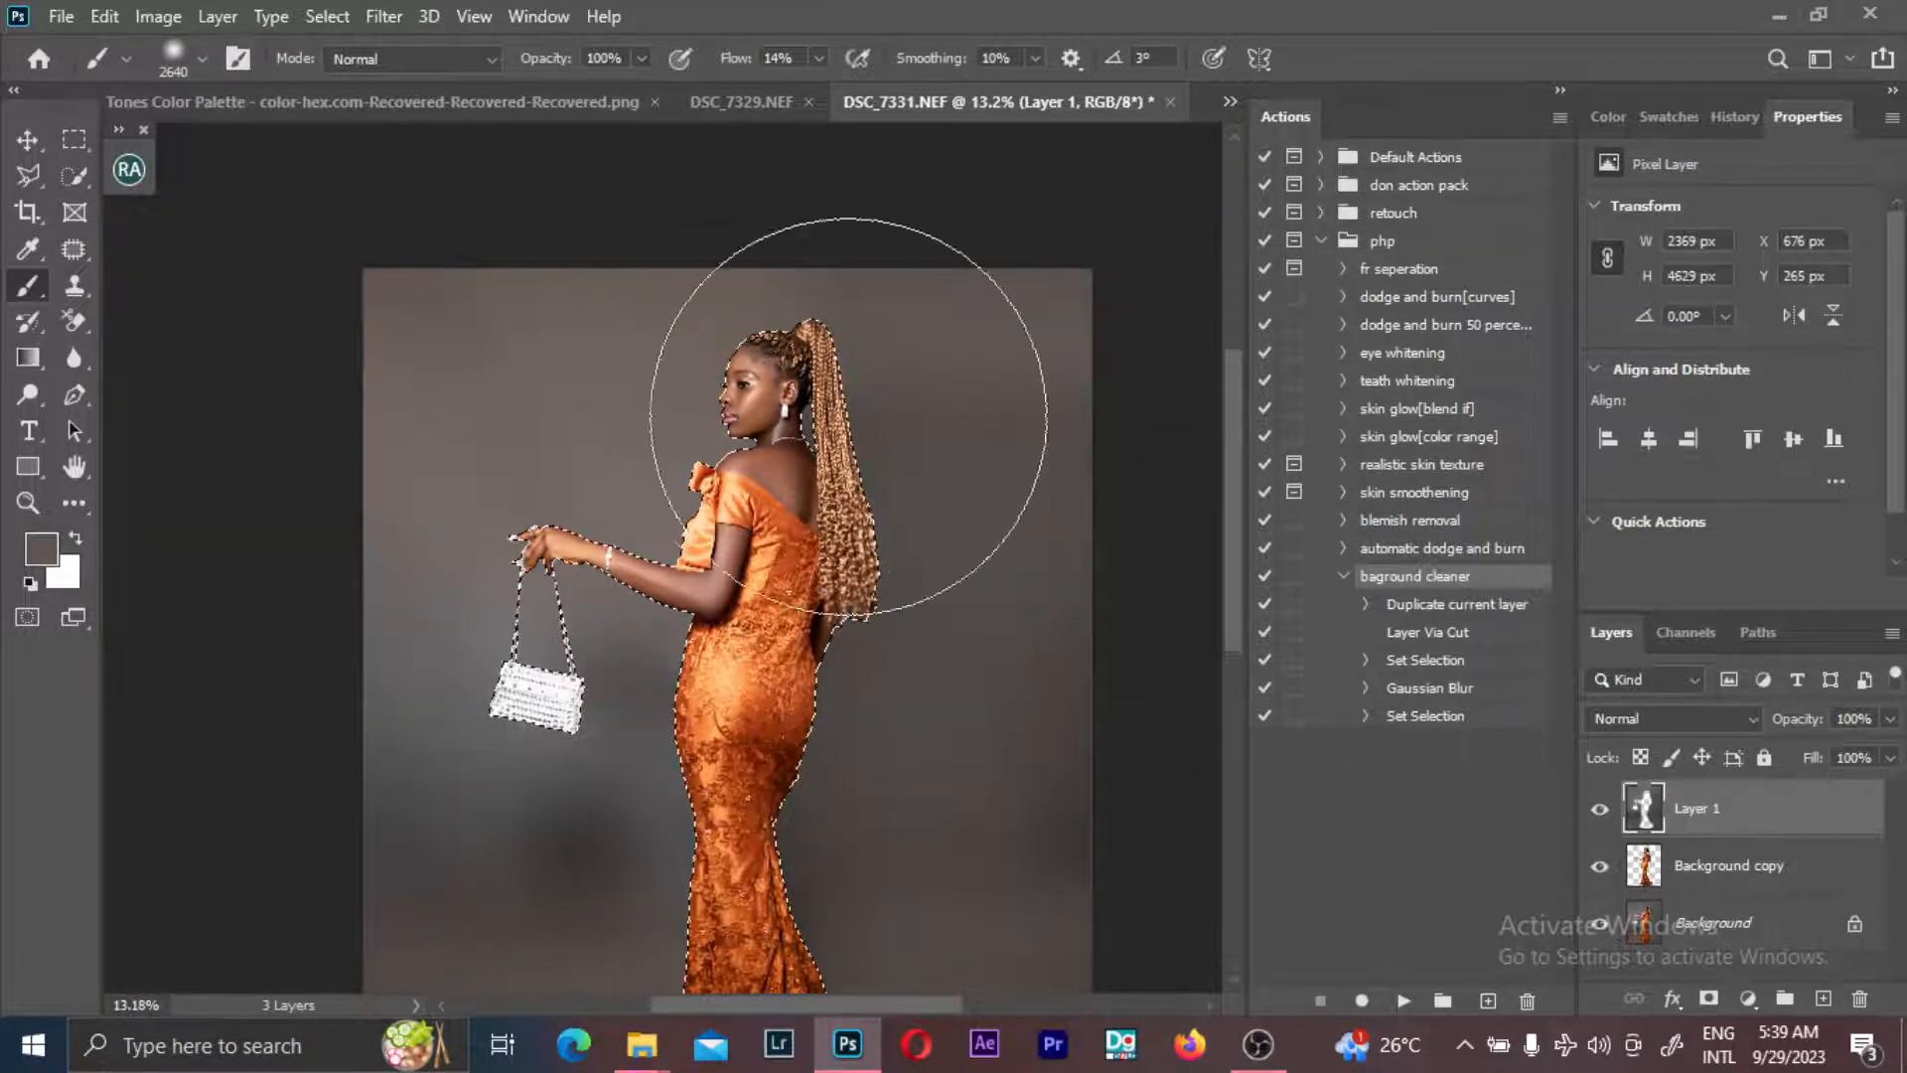
scroll(847, 416, down, 1)
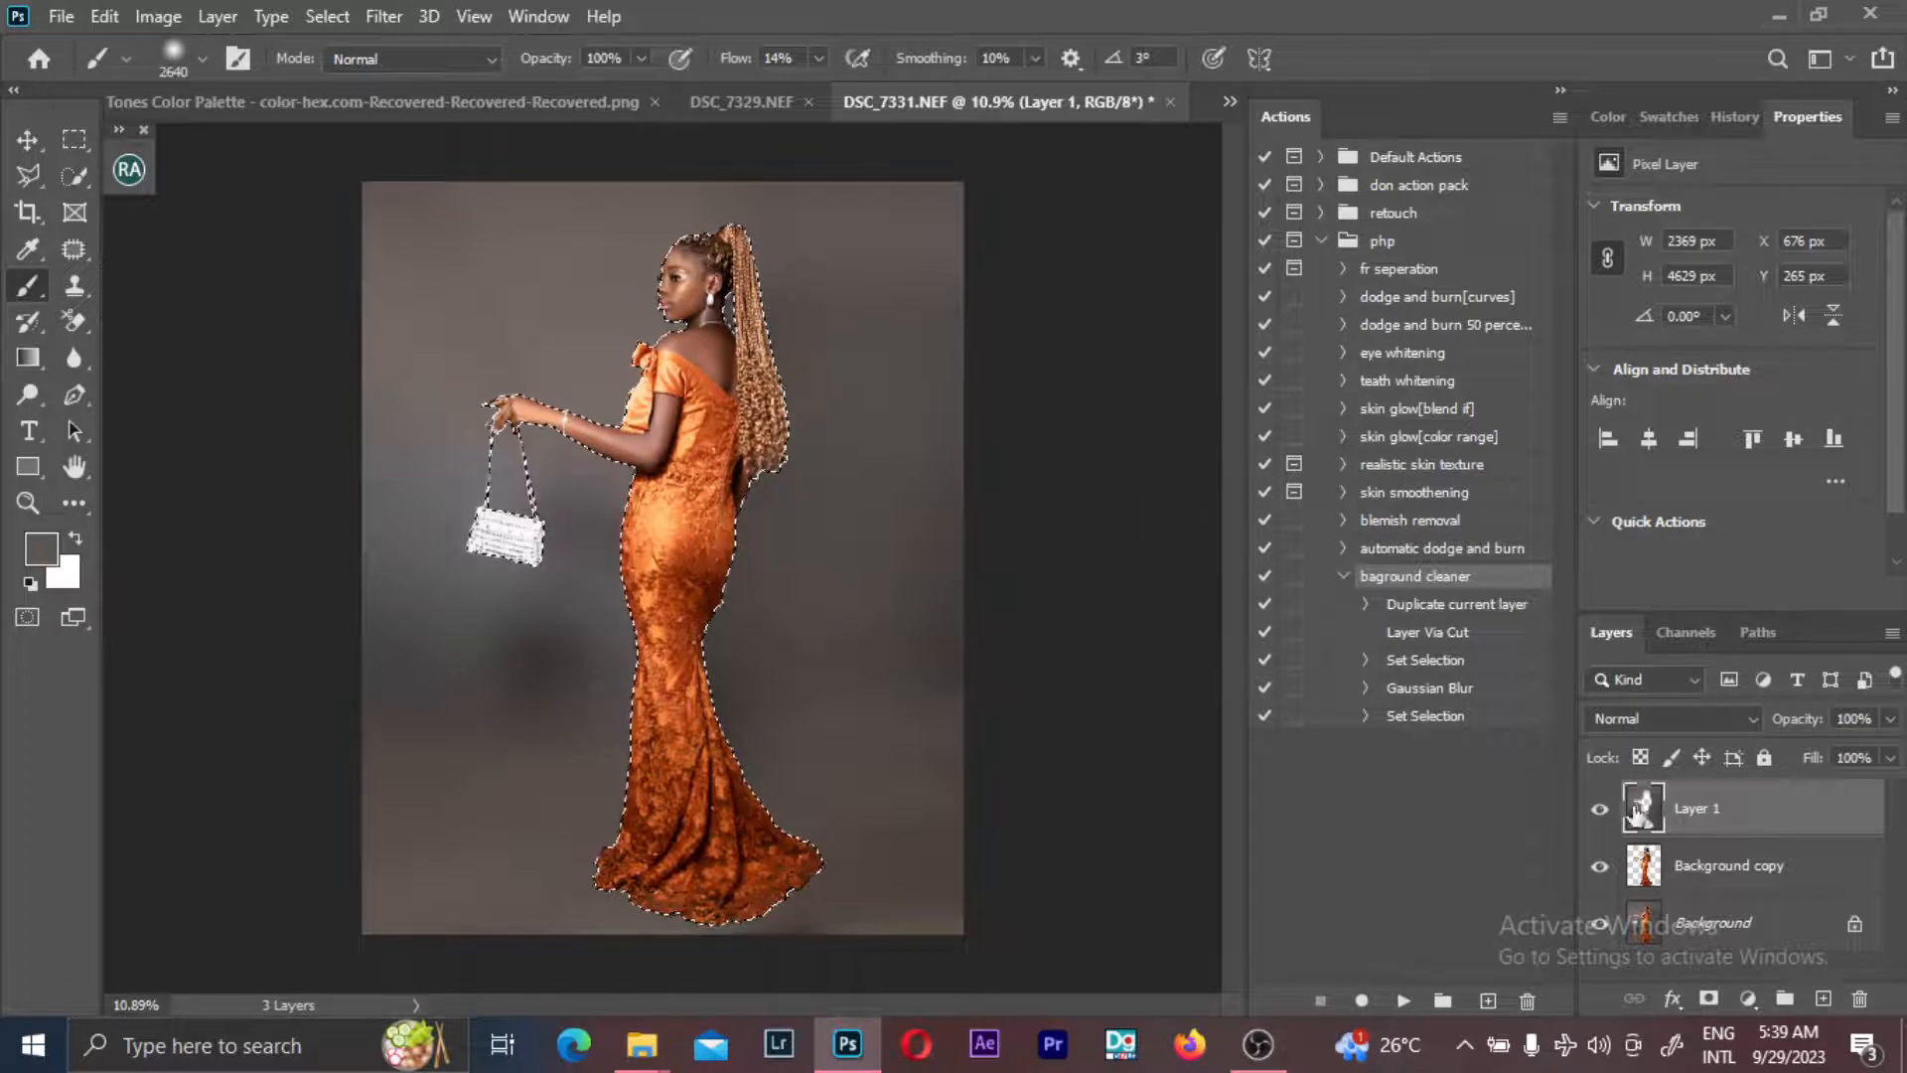
click(74, 177)
right_click(671, 310)
click(755, 384)
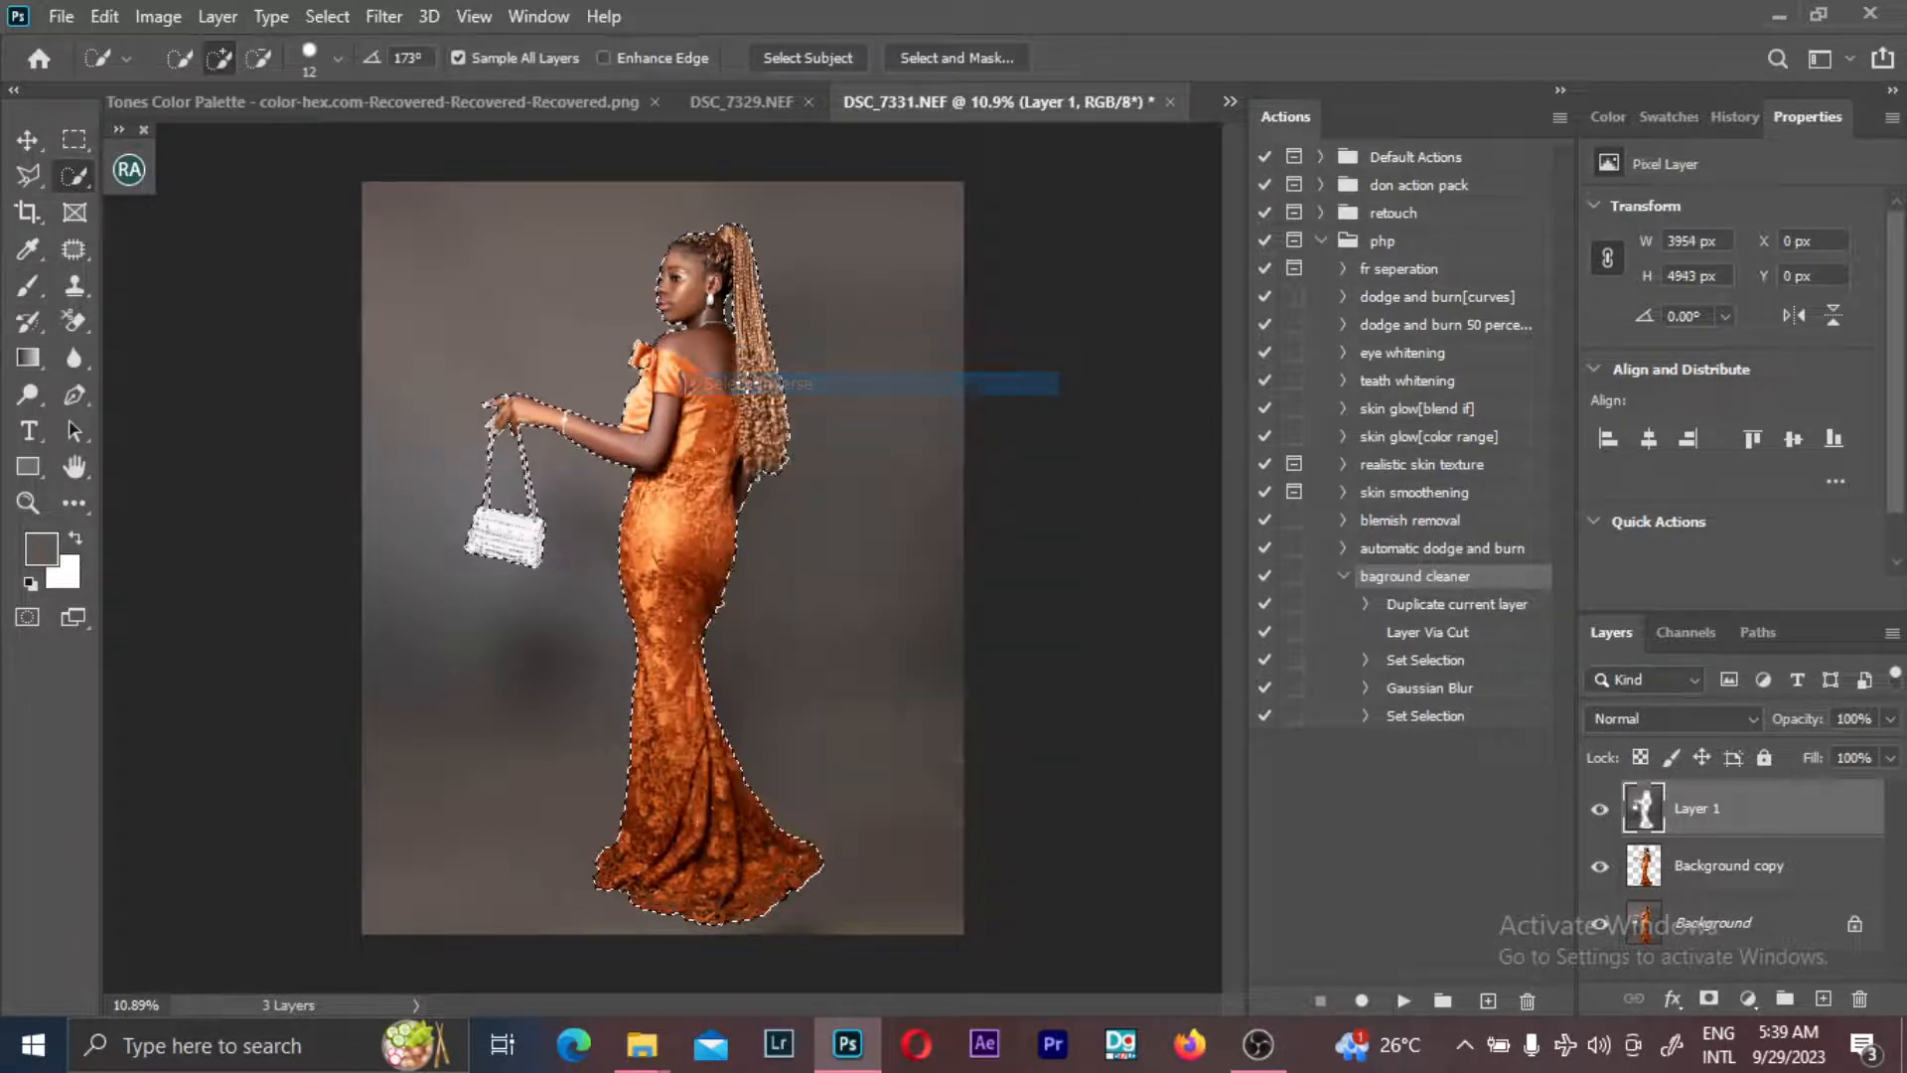
- Apply a Gaussian Blur with a radius of 150.3 pixels to the backdrop on Layer 1
click(376, 15)
mouse_move(460, 340)
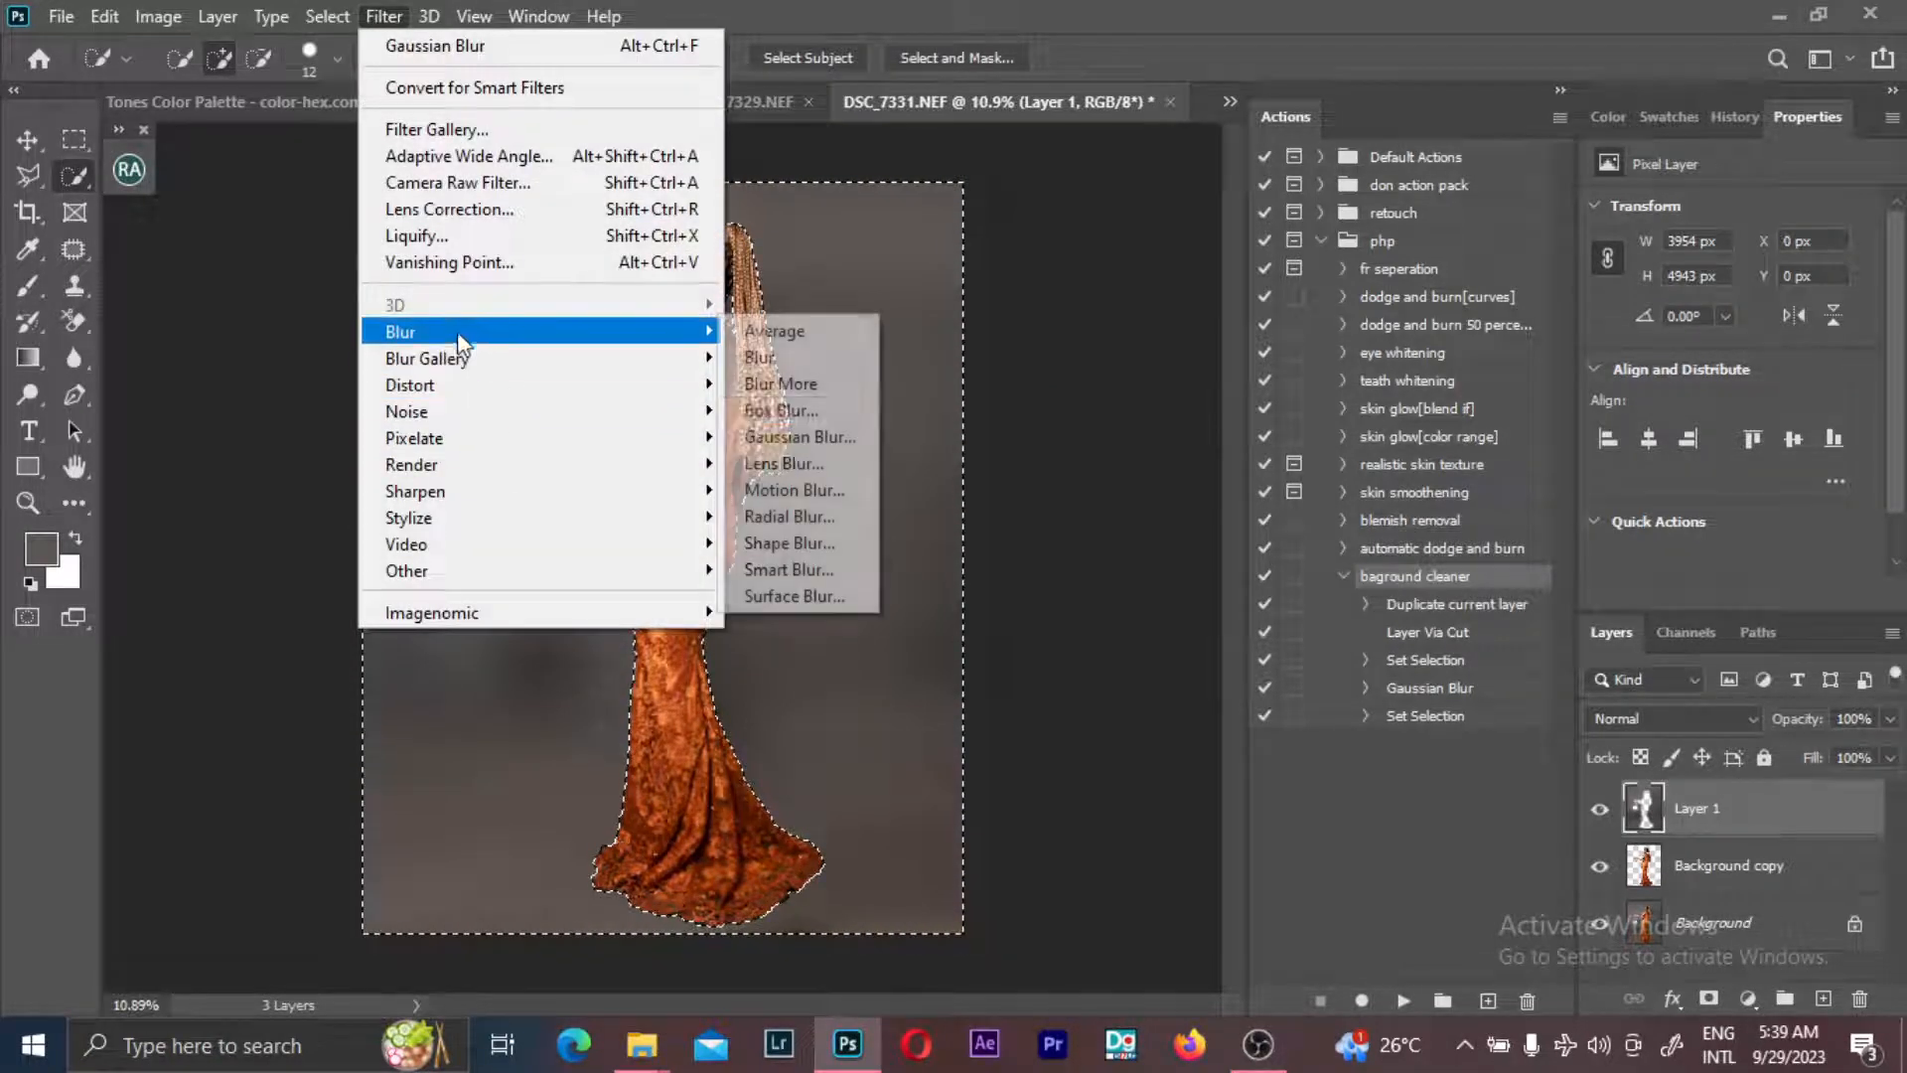
click(801, 438)
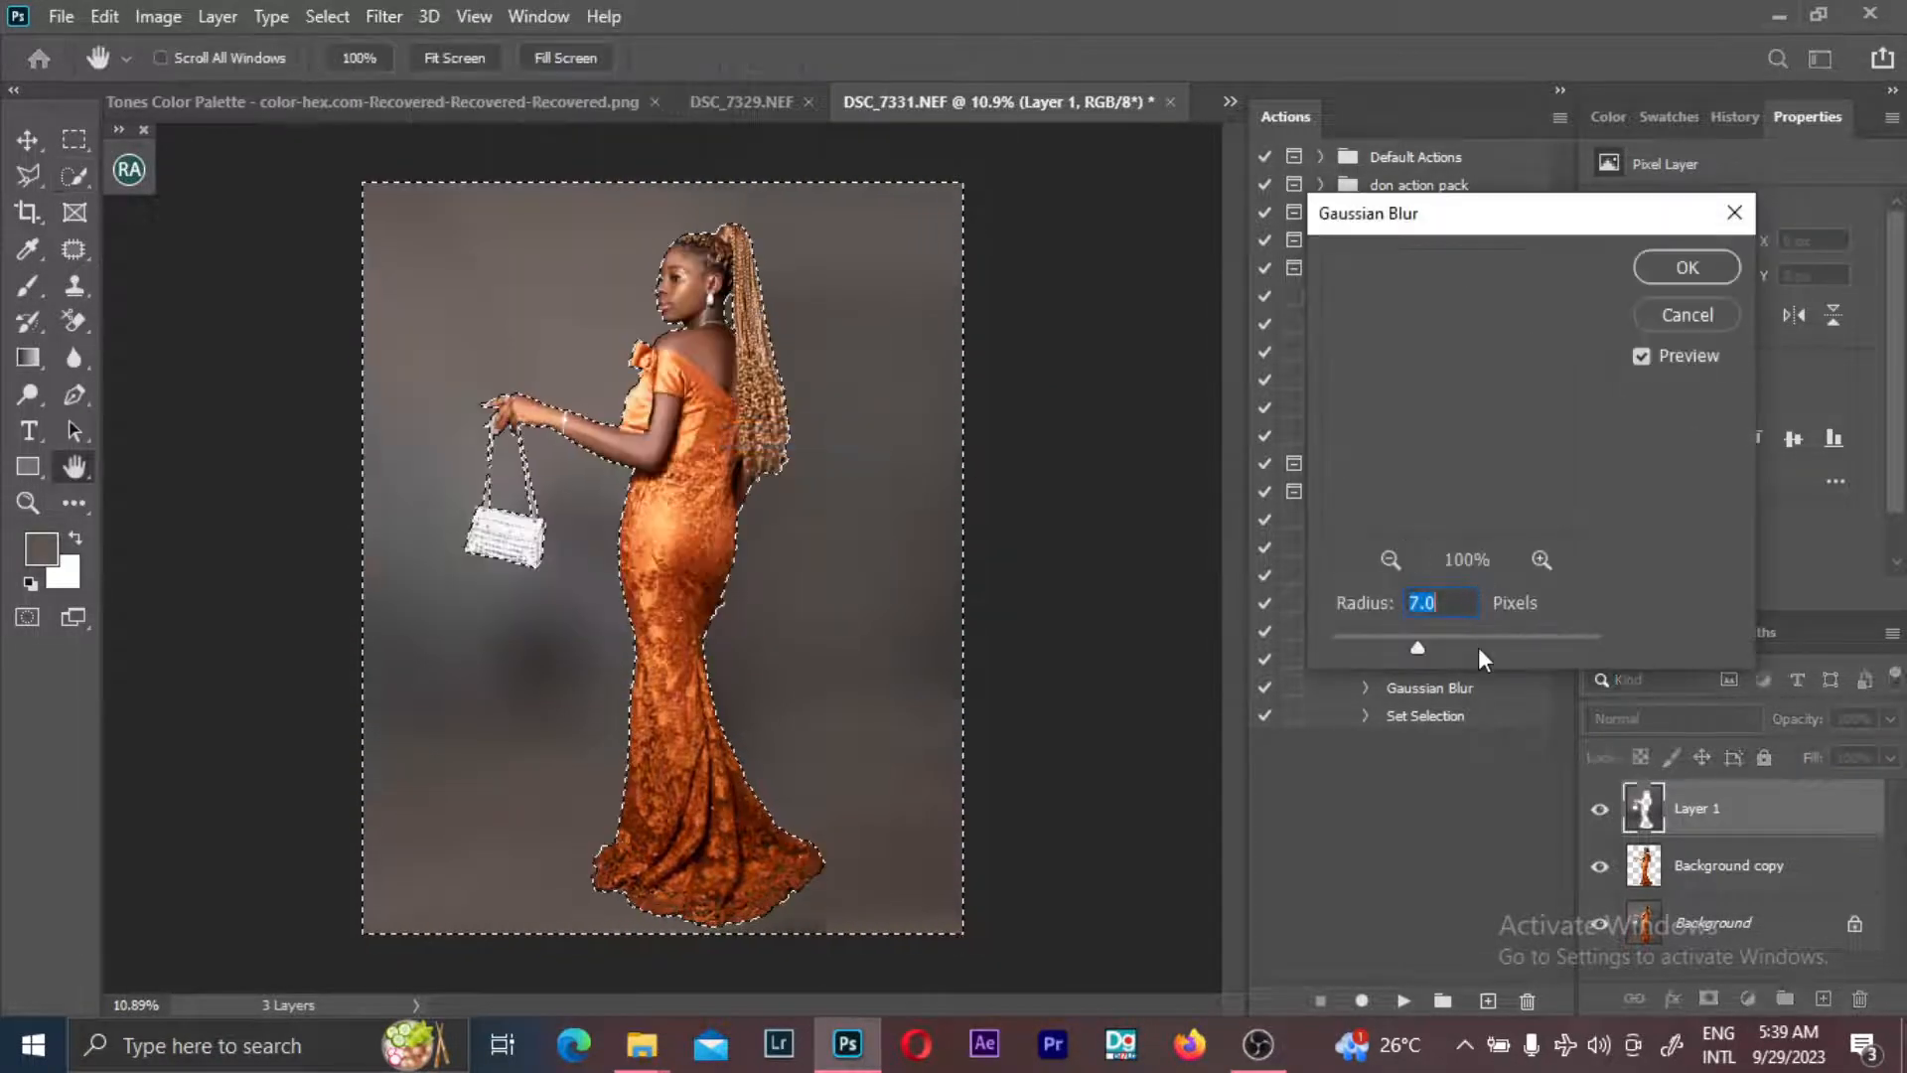
drag(1478, 647, 1531, 646)
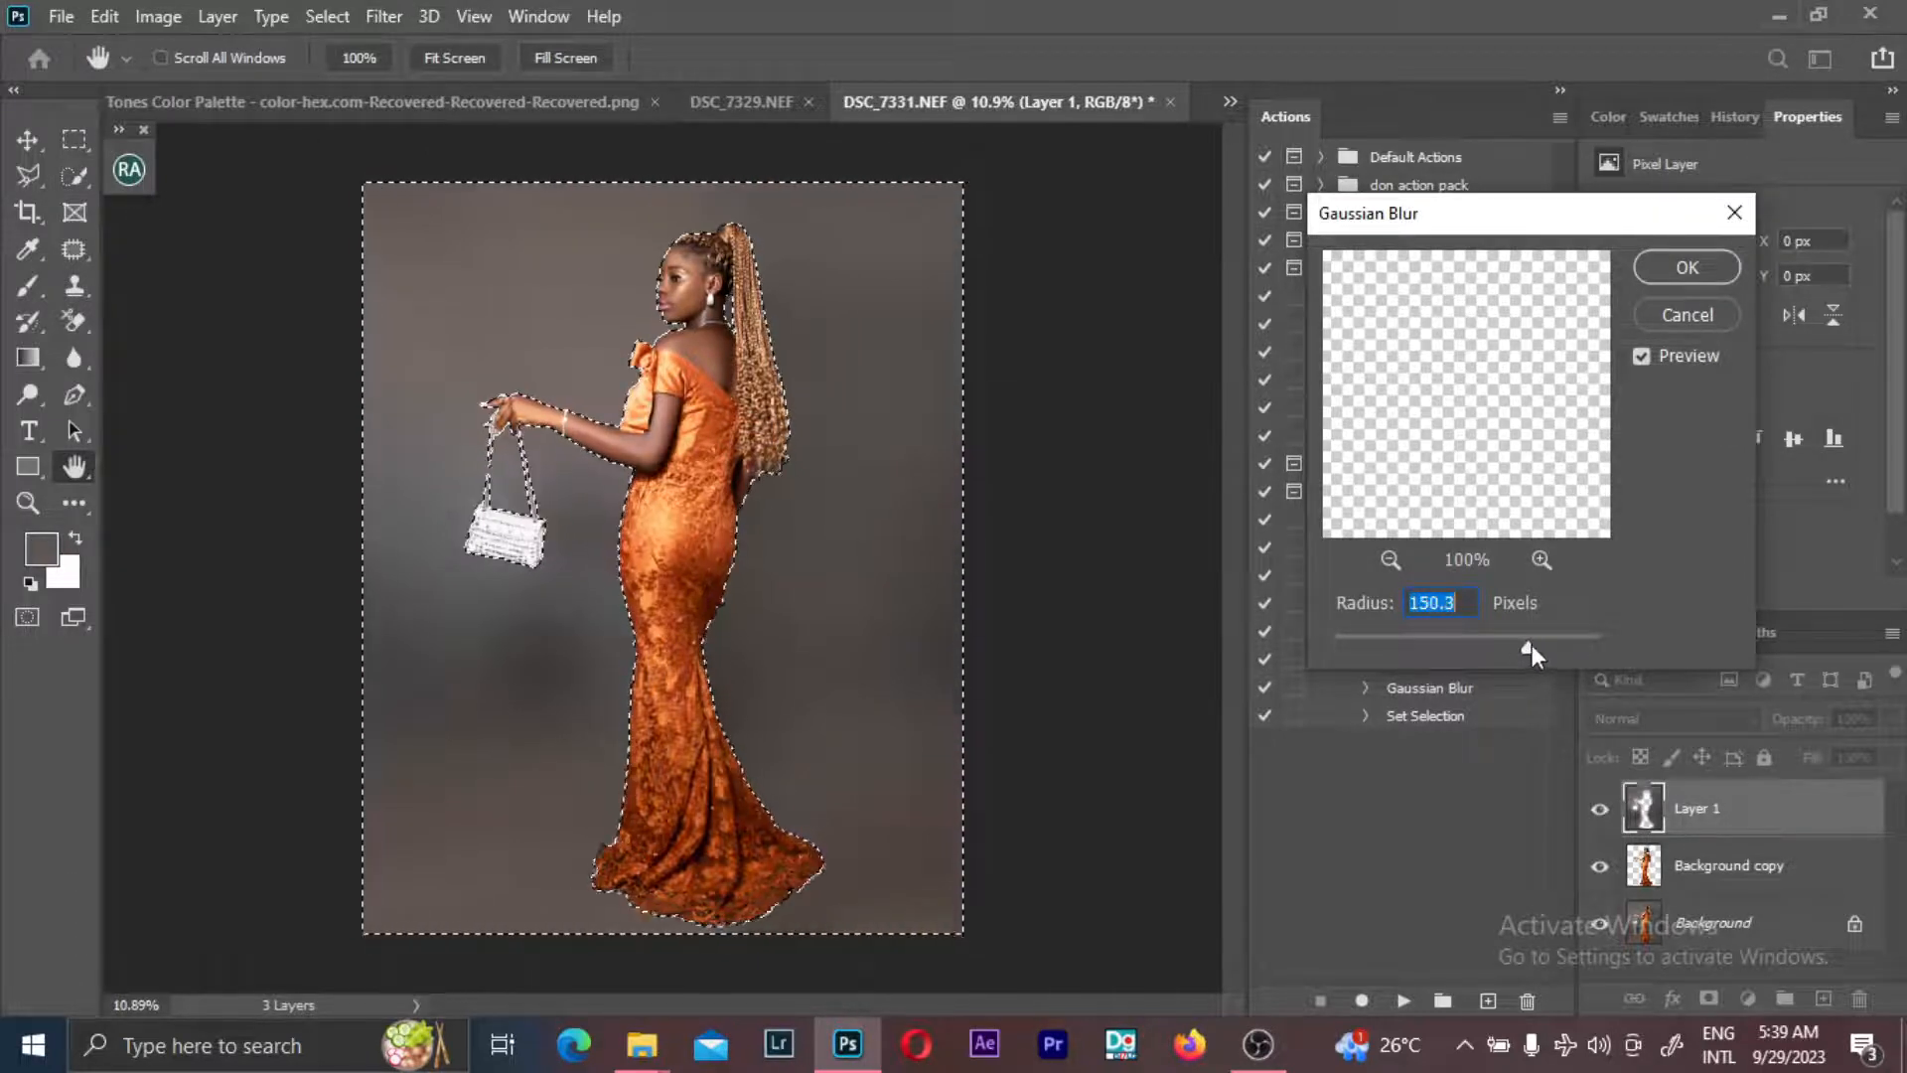
click(1687, 267)
key(w)
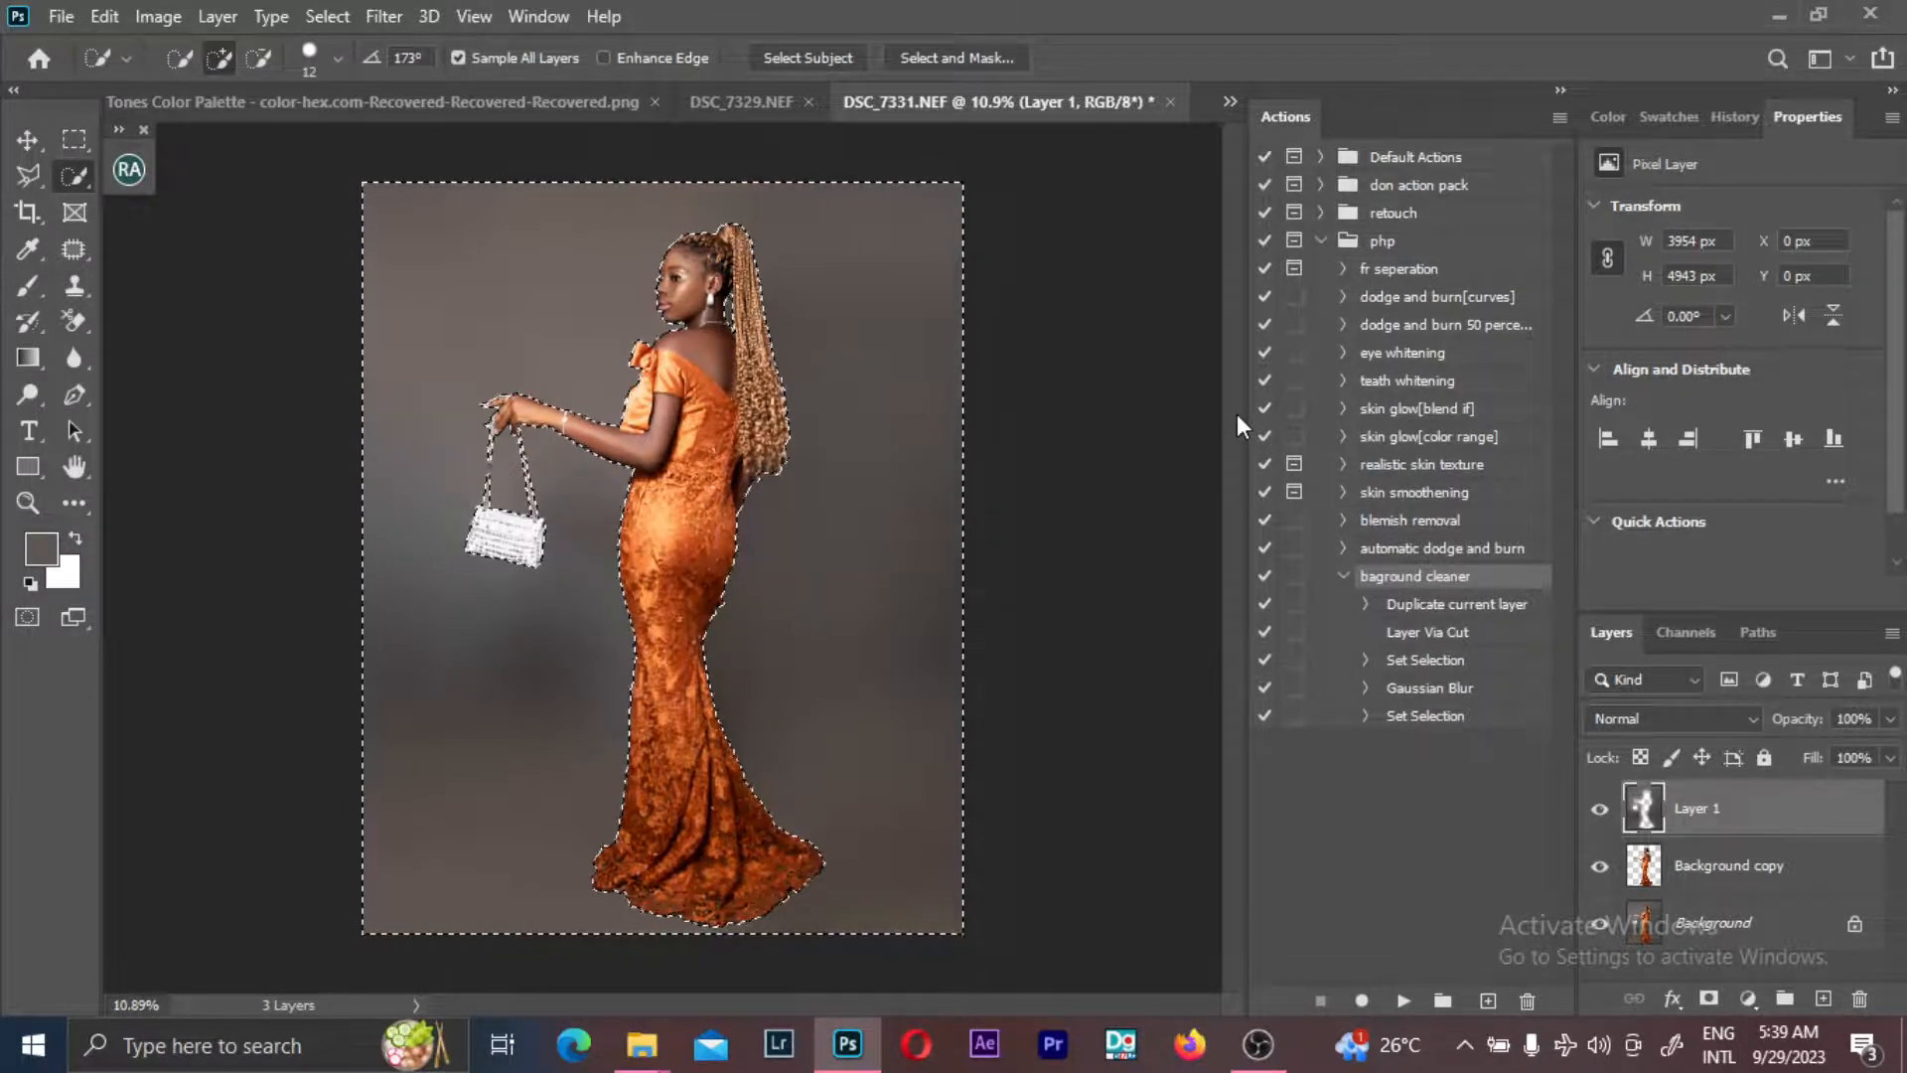
- Clear the selection and place the Background copy layer above Layer 1, keeping Layer 1 active
key(ctrl+d)
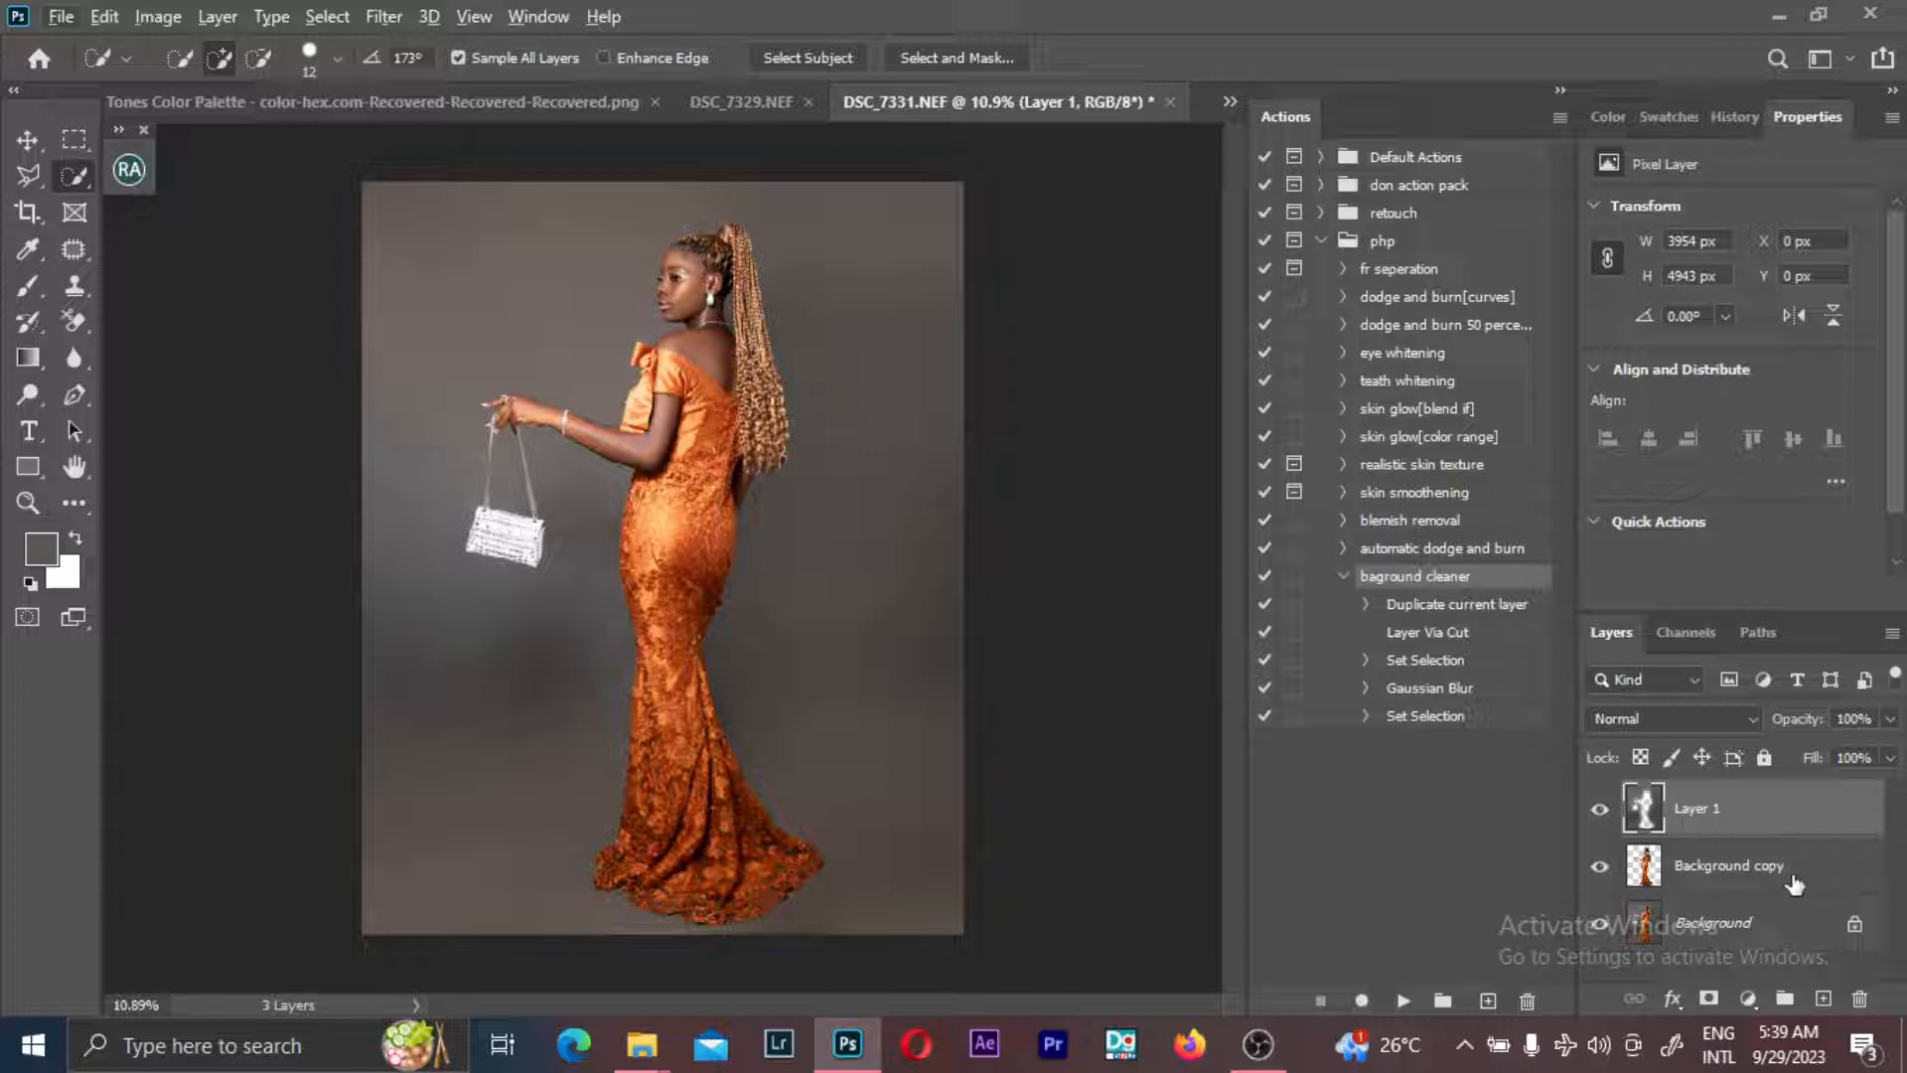
drag(1823, 882, 1798, 794)
click(1767, 880)
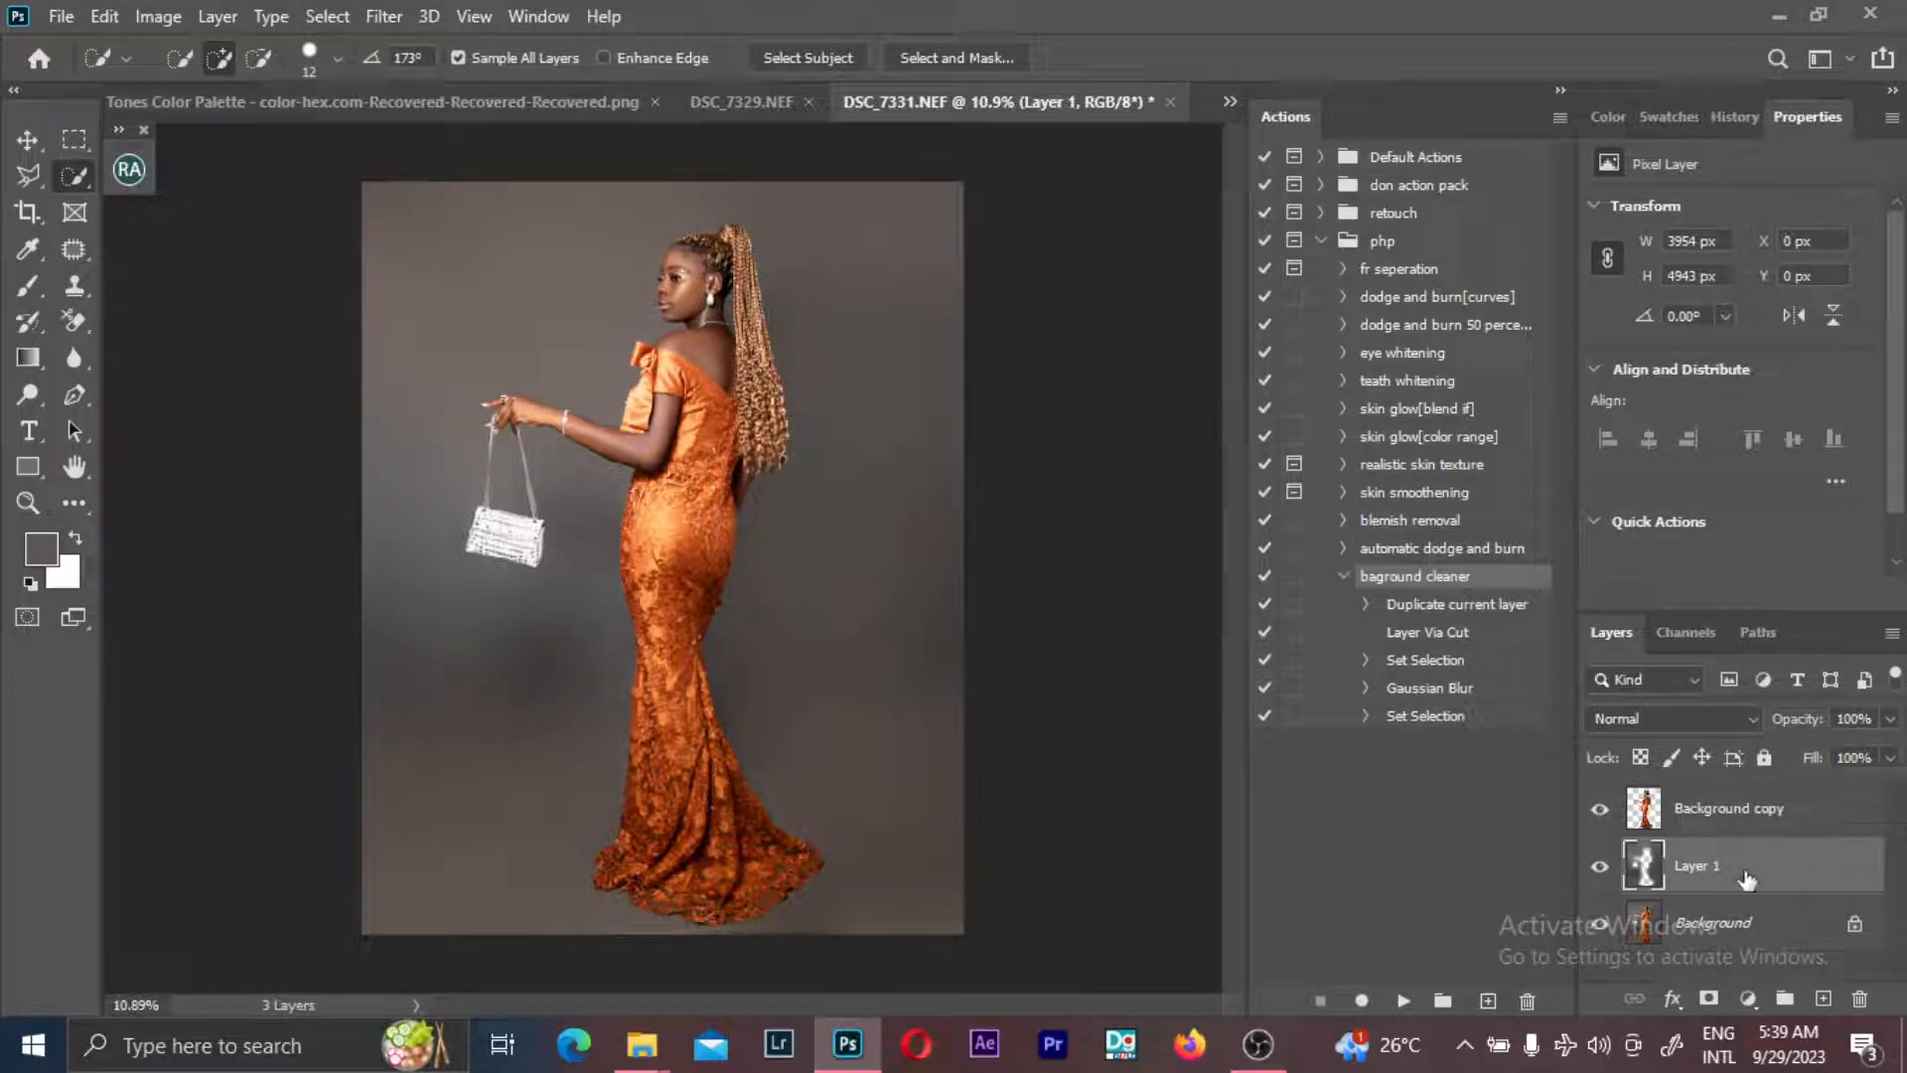
- Switch to File Explorer and bring the "5x7ft Wooden Floor Bird Flowers Painting Wall" backdrop image from the BACKGROUND folder into the portrait above Layer 1
click(1791, 16)
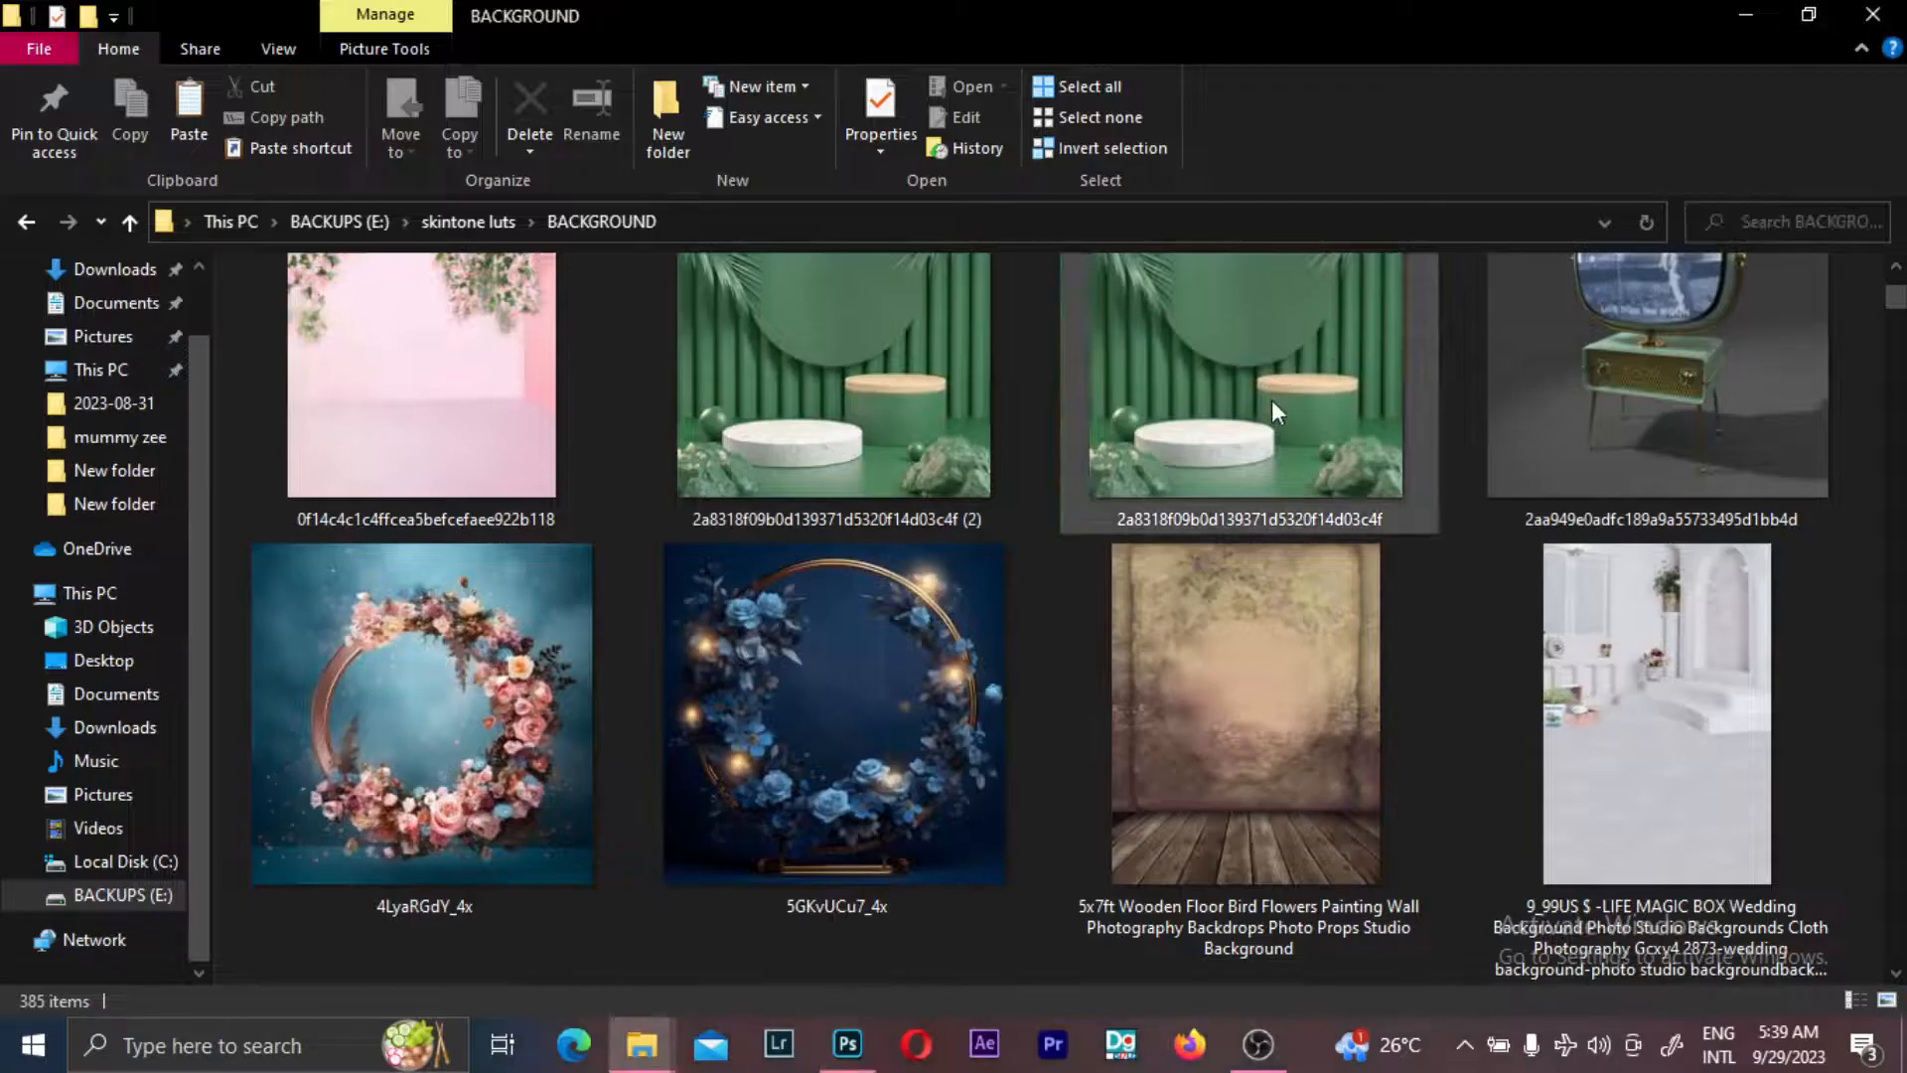
mouse_move(1265, 403)
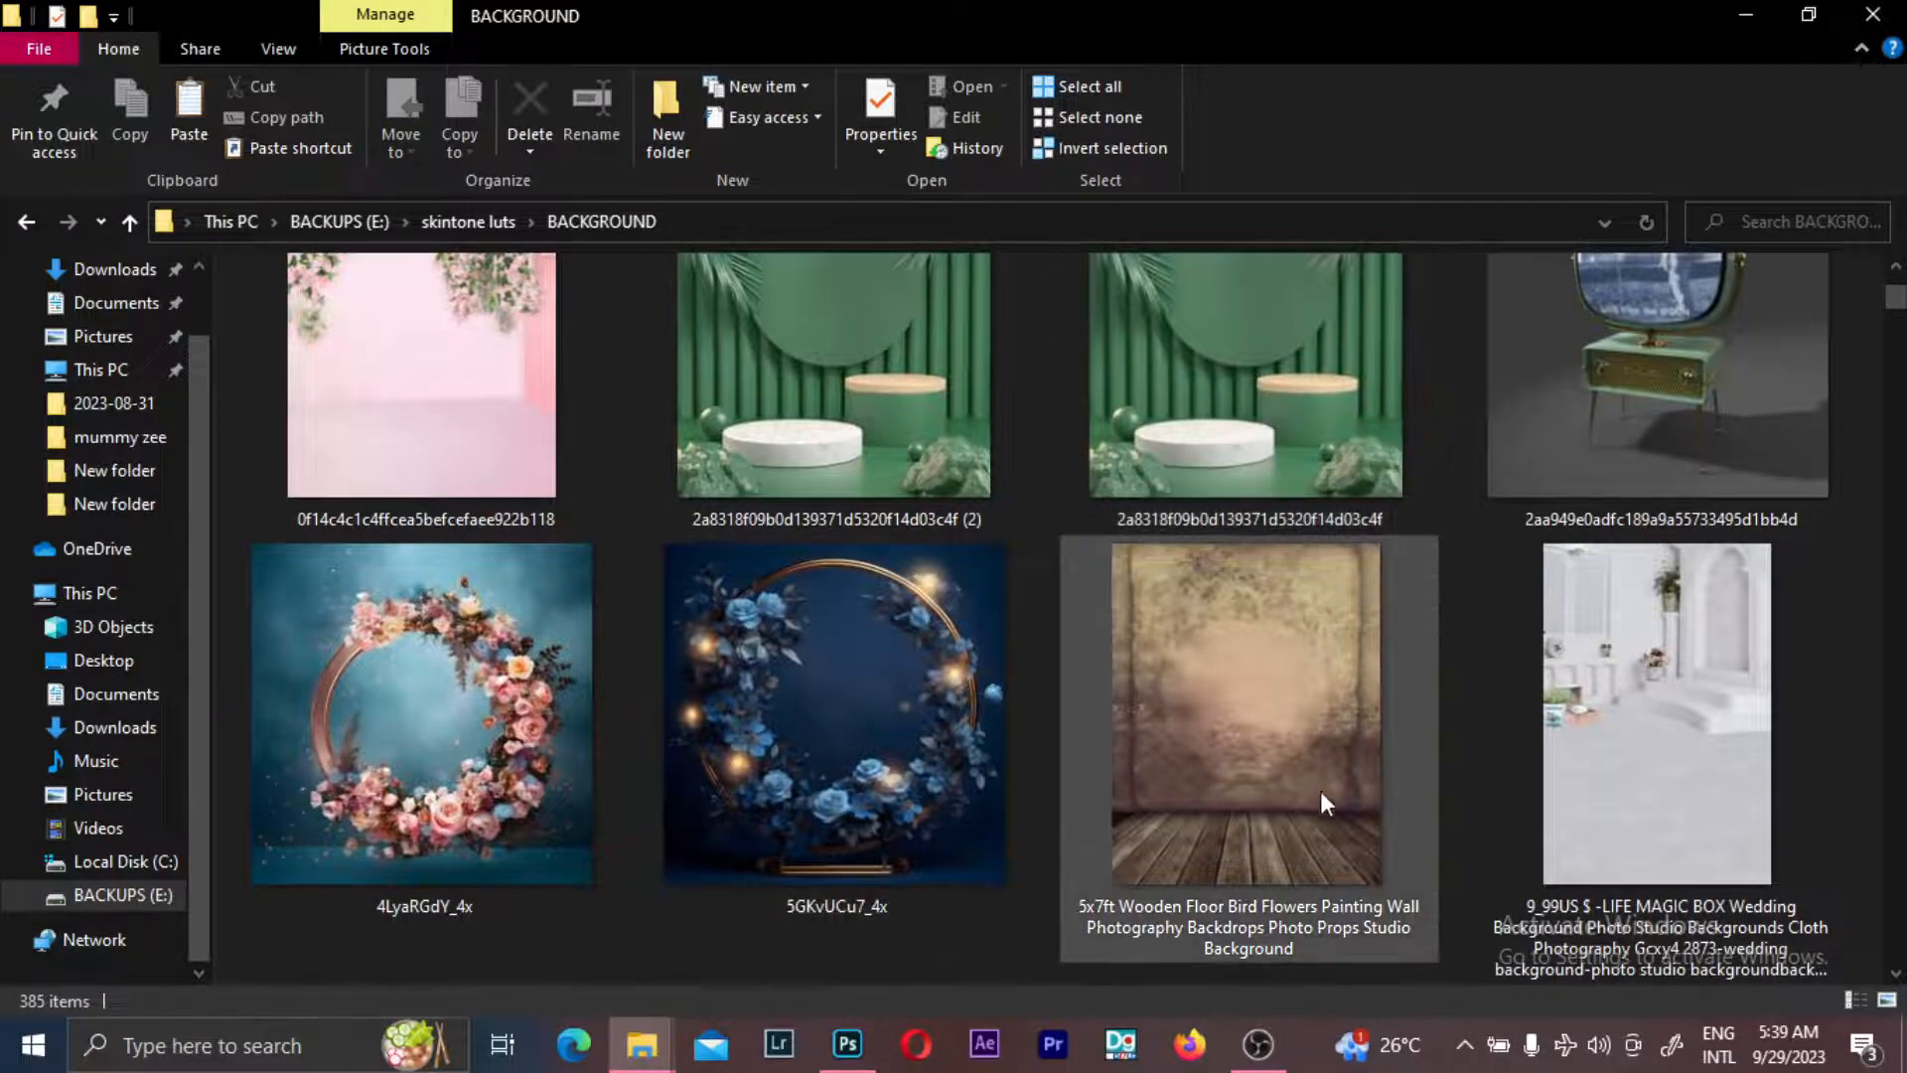
double_click(1274, 757)
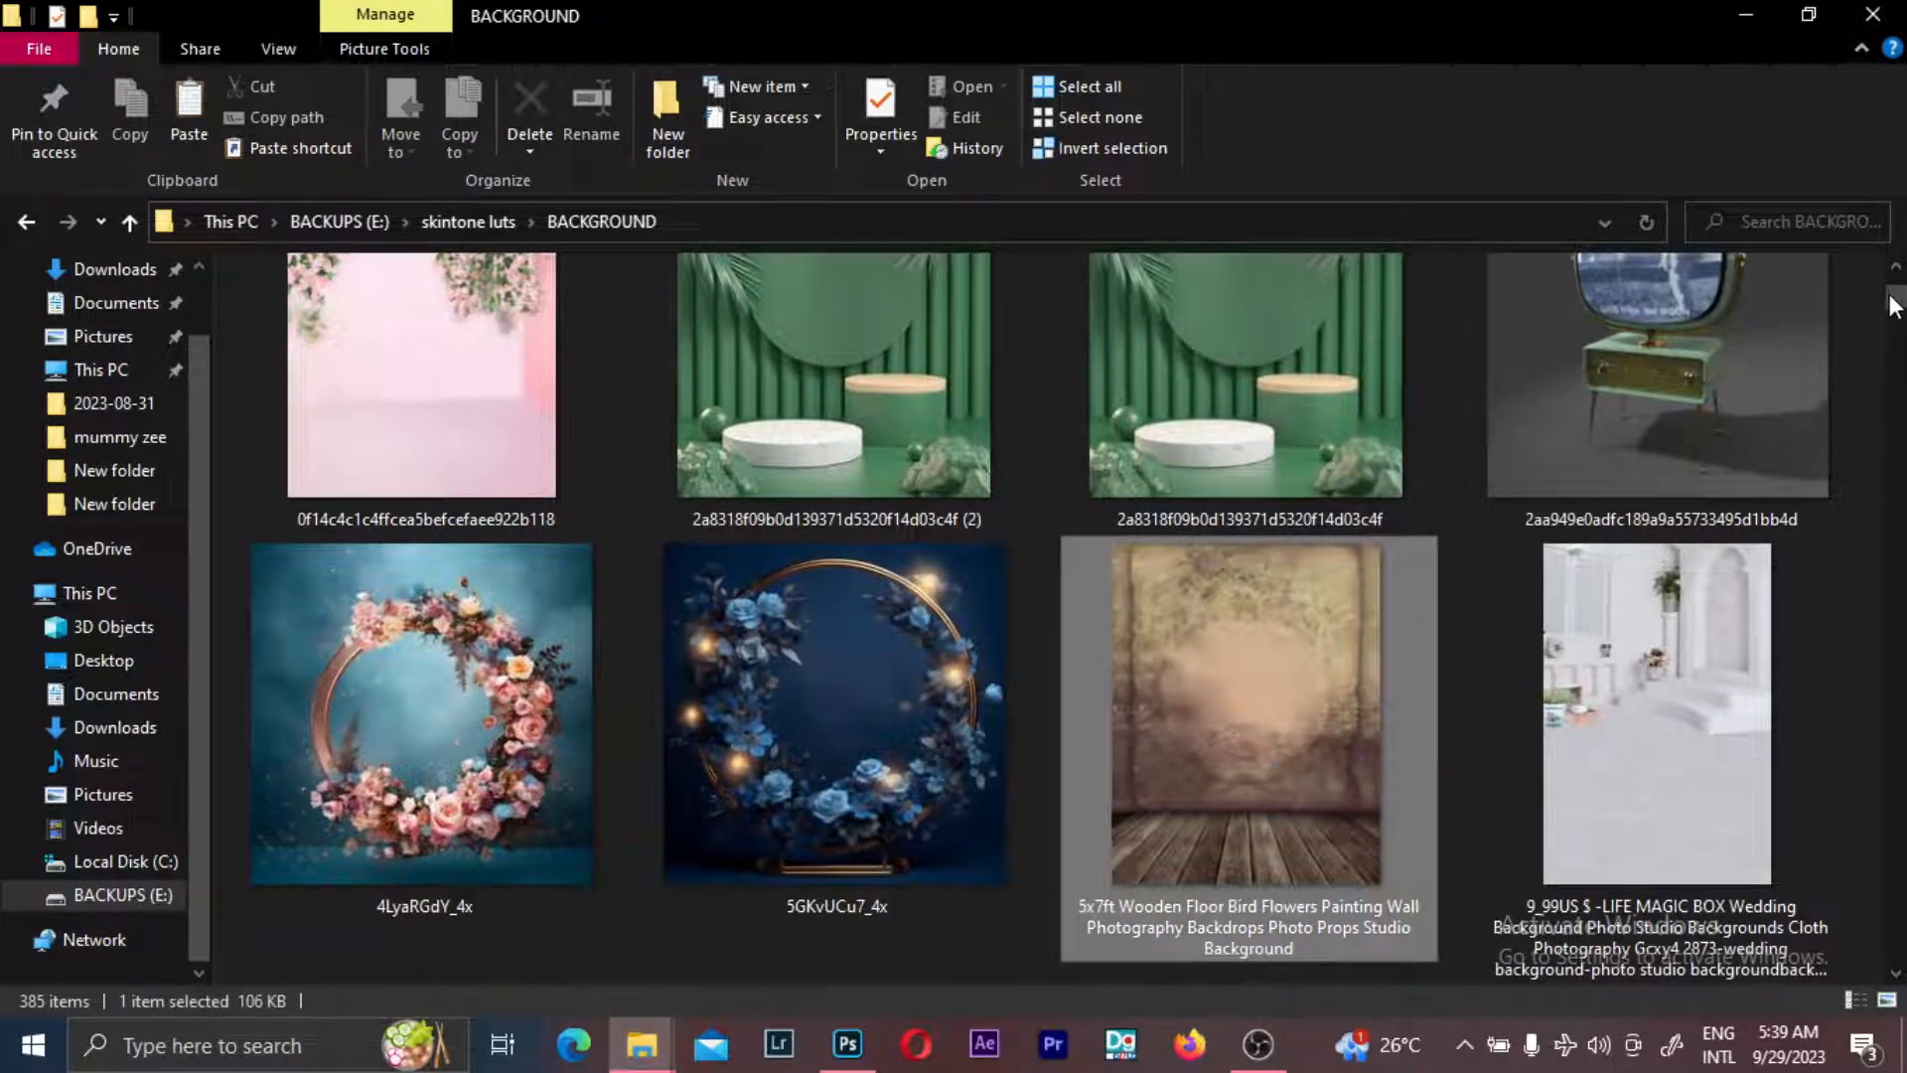
drag(1893, 298, 1895, 300)
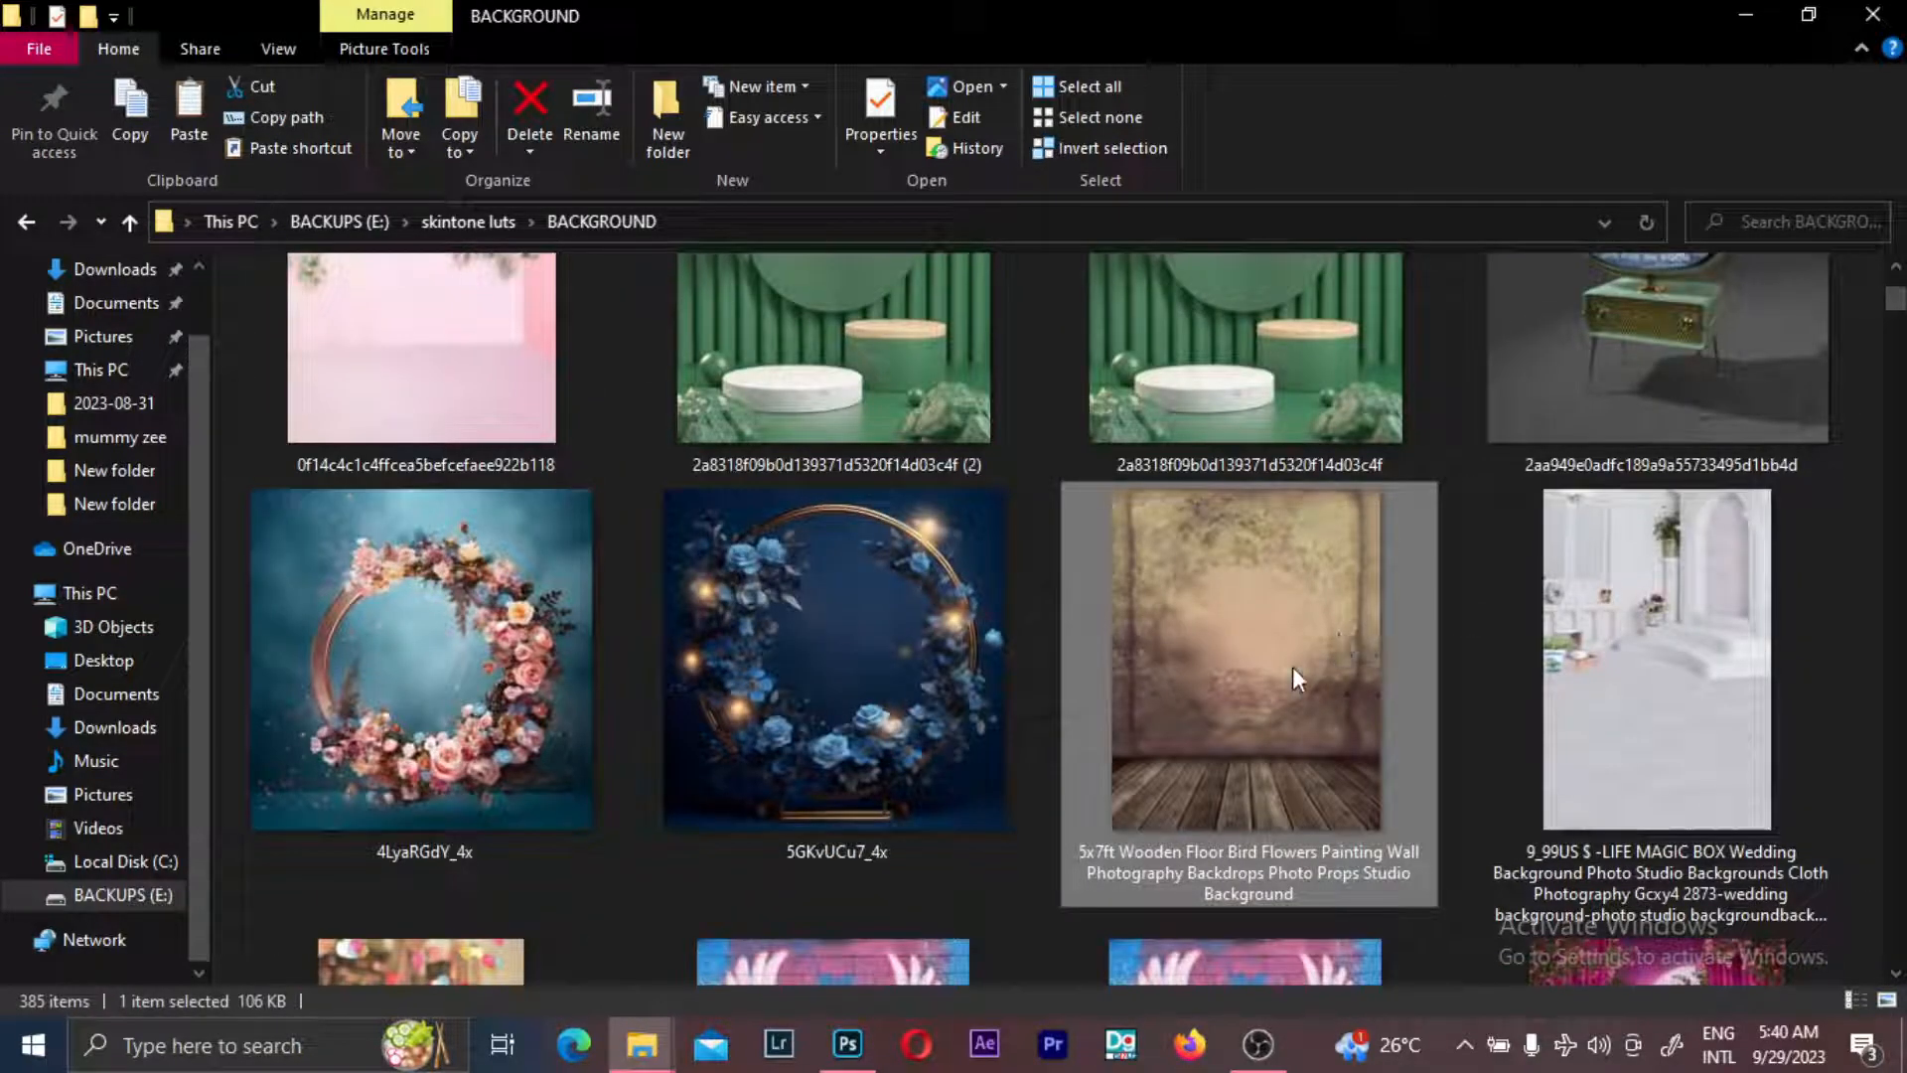
drag(1291, 666, 650, 707)
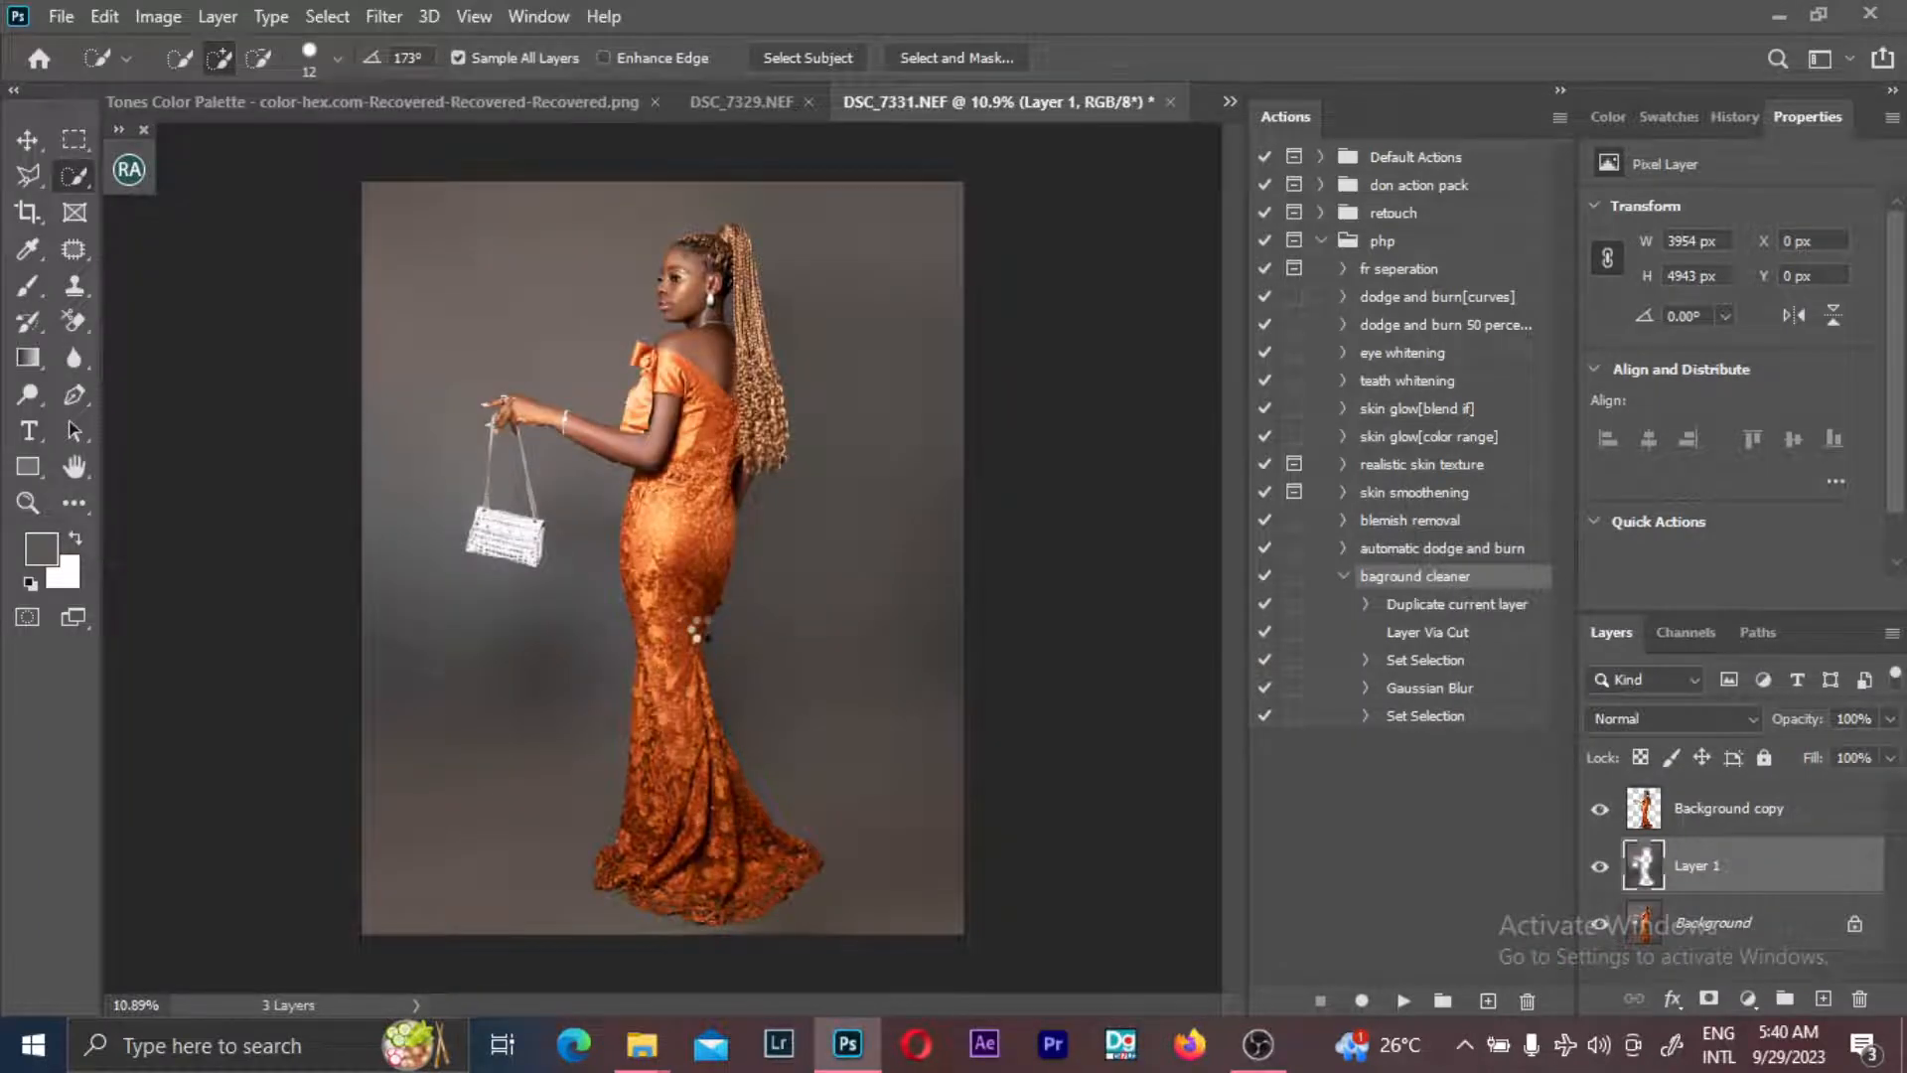
- Scale the placed wooden-floor backdrop to 149.66% and position it to fill the canvas behind the woman, then commit the placement
drag(906, 245, 972, 197)
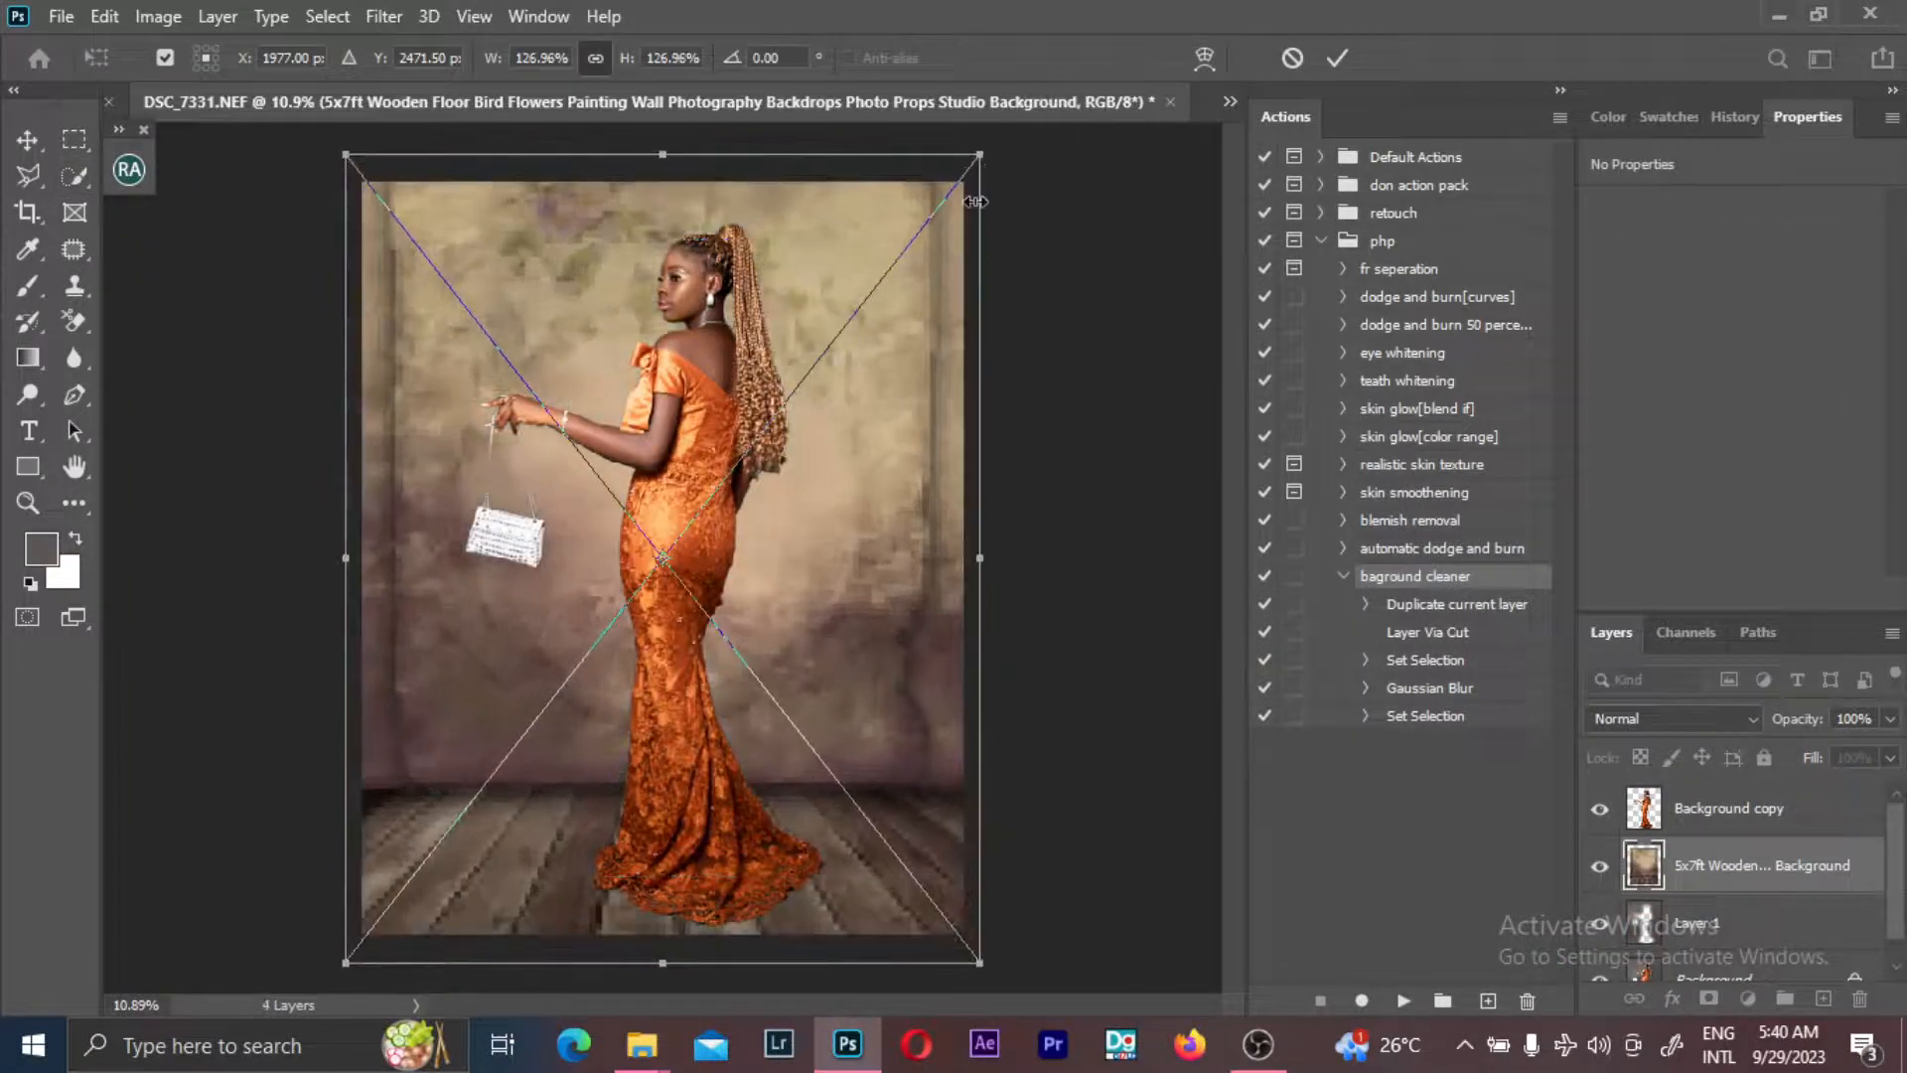
drag(809, 633, 825, 577)
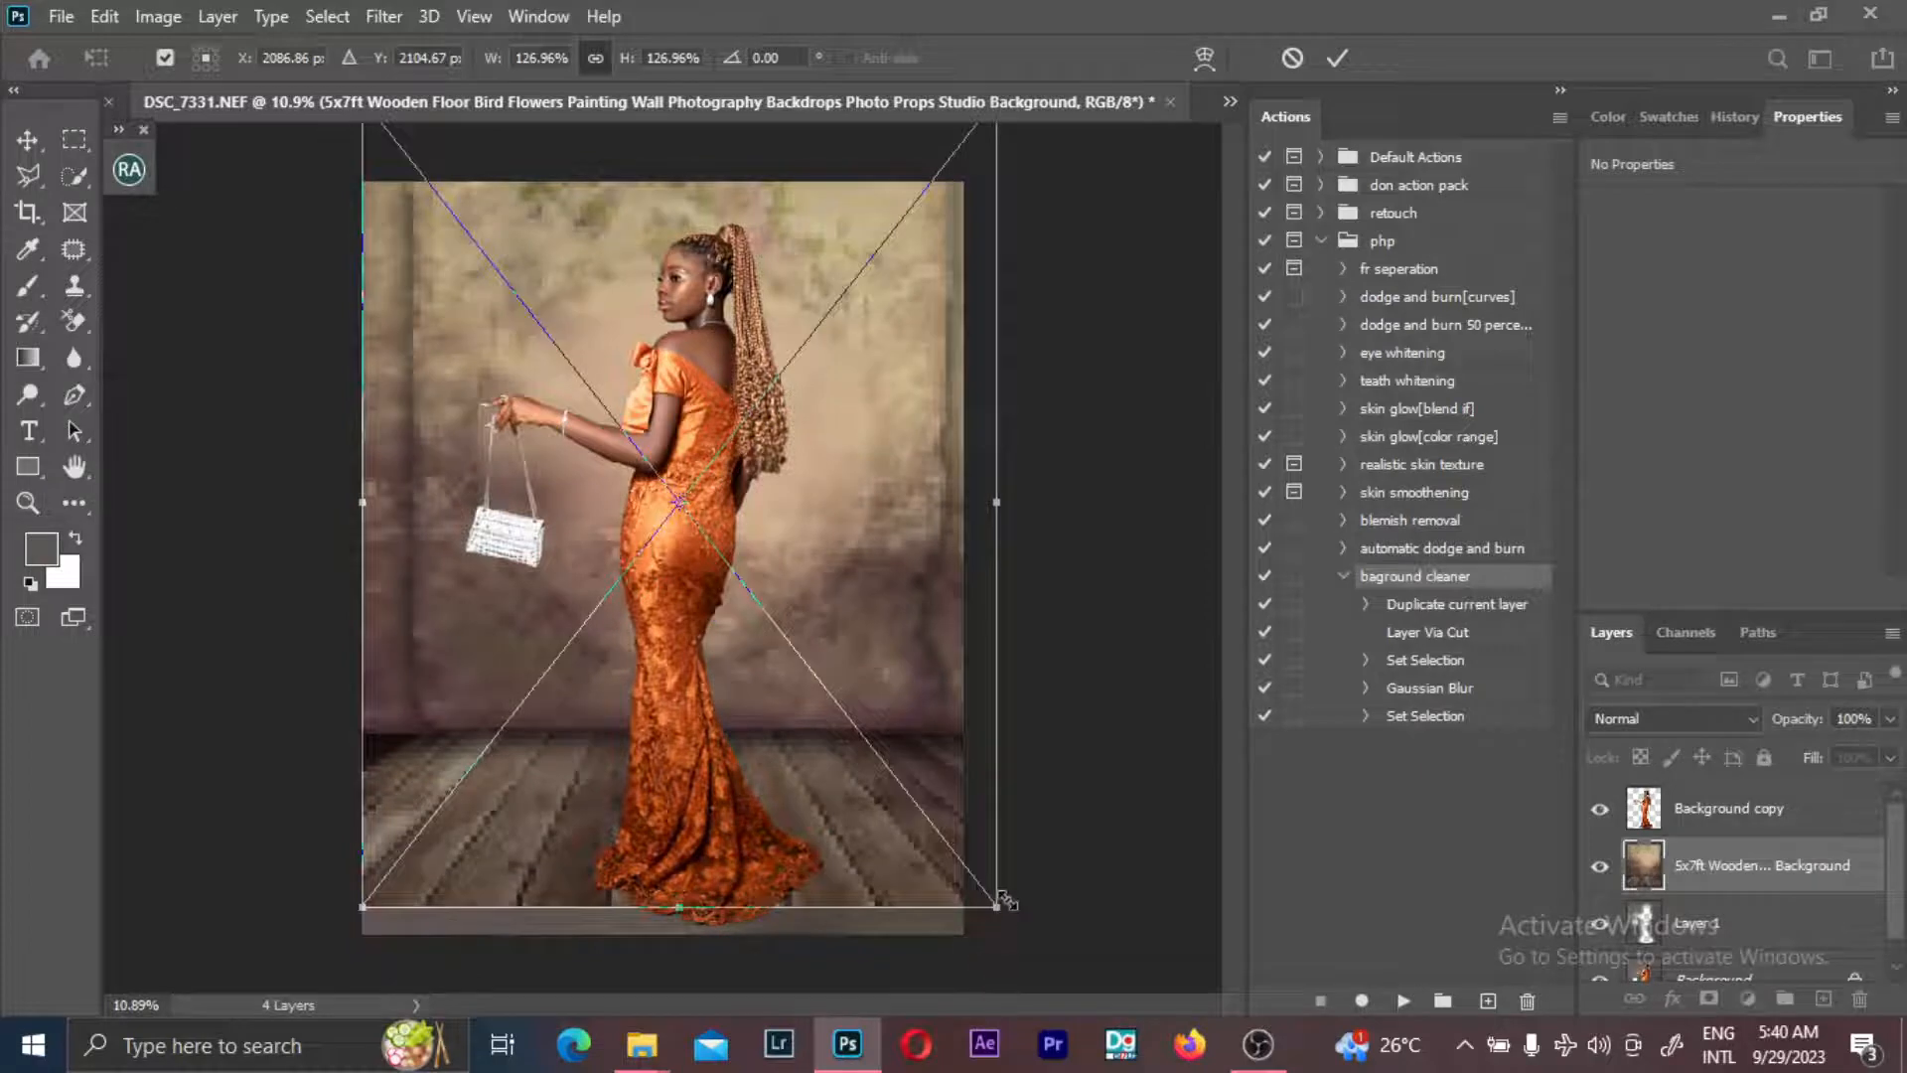
drag(1002, 912, 1068, 979)
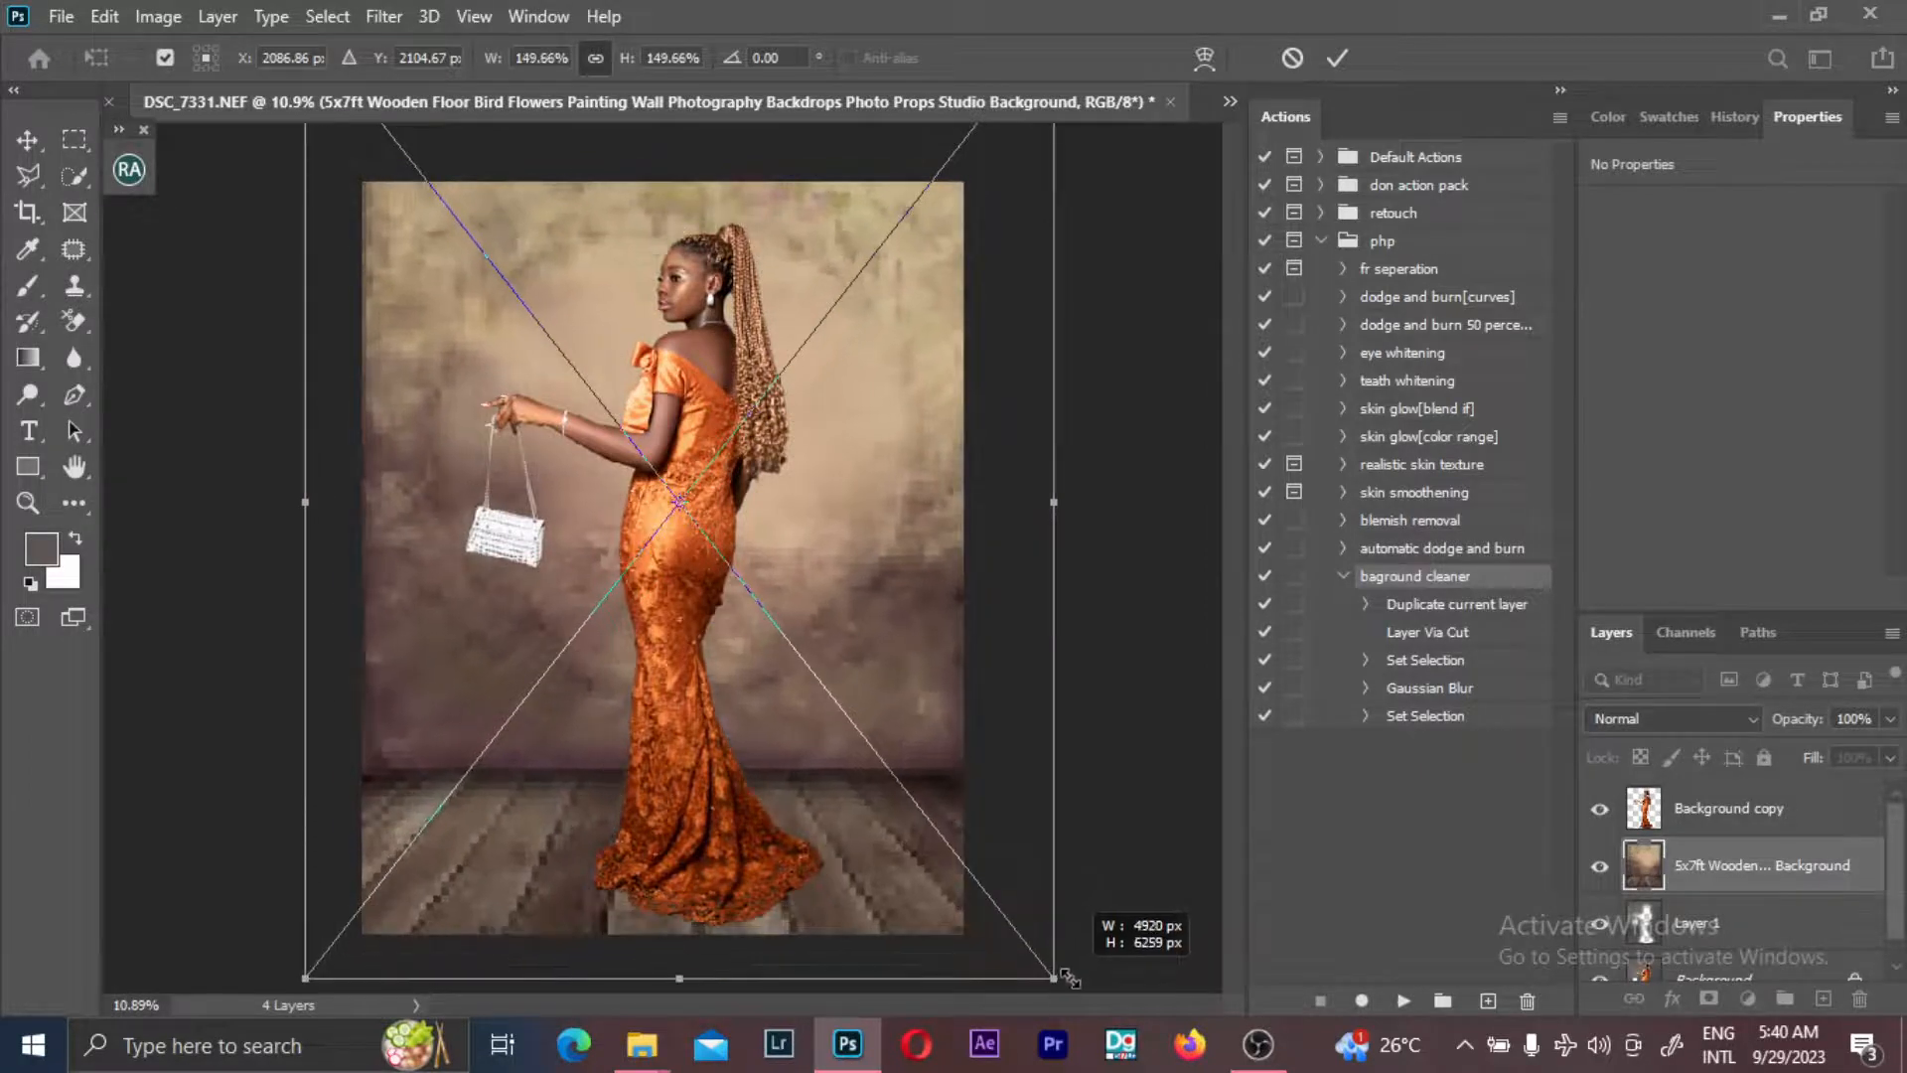
drag(861, 790, 863, 770)
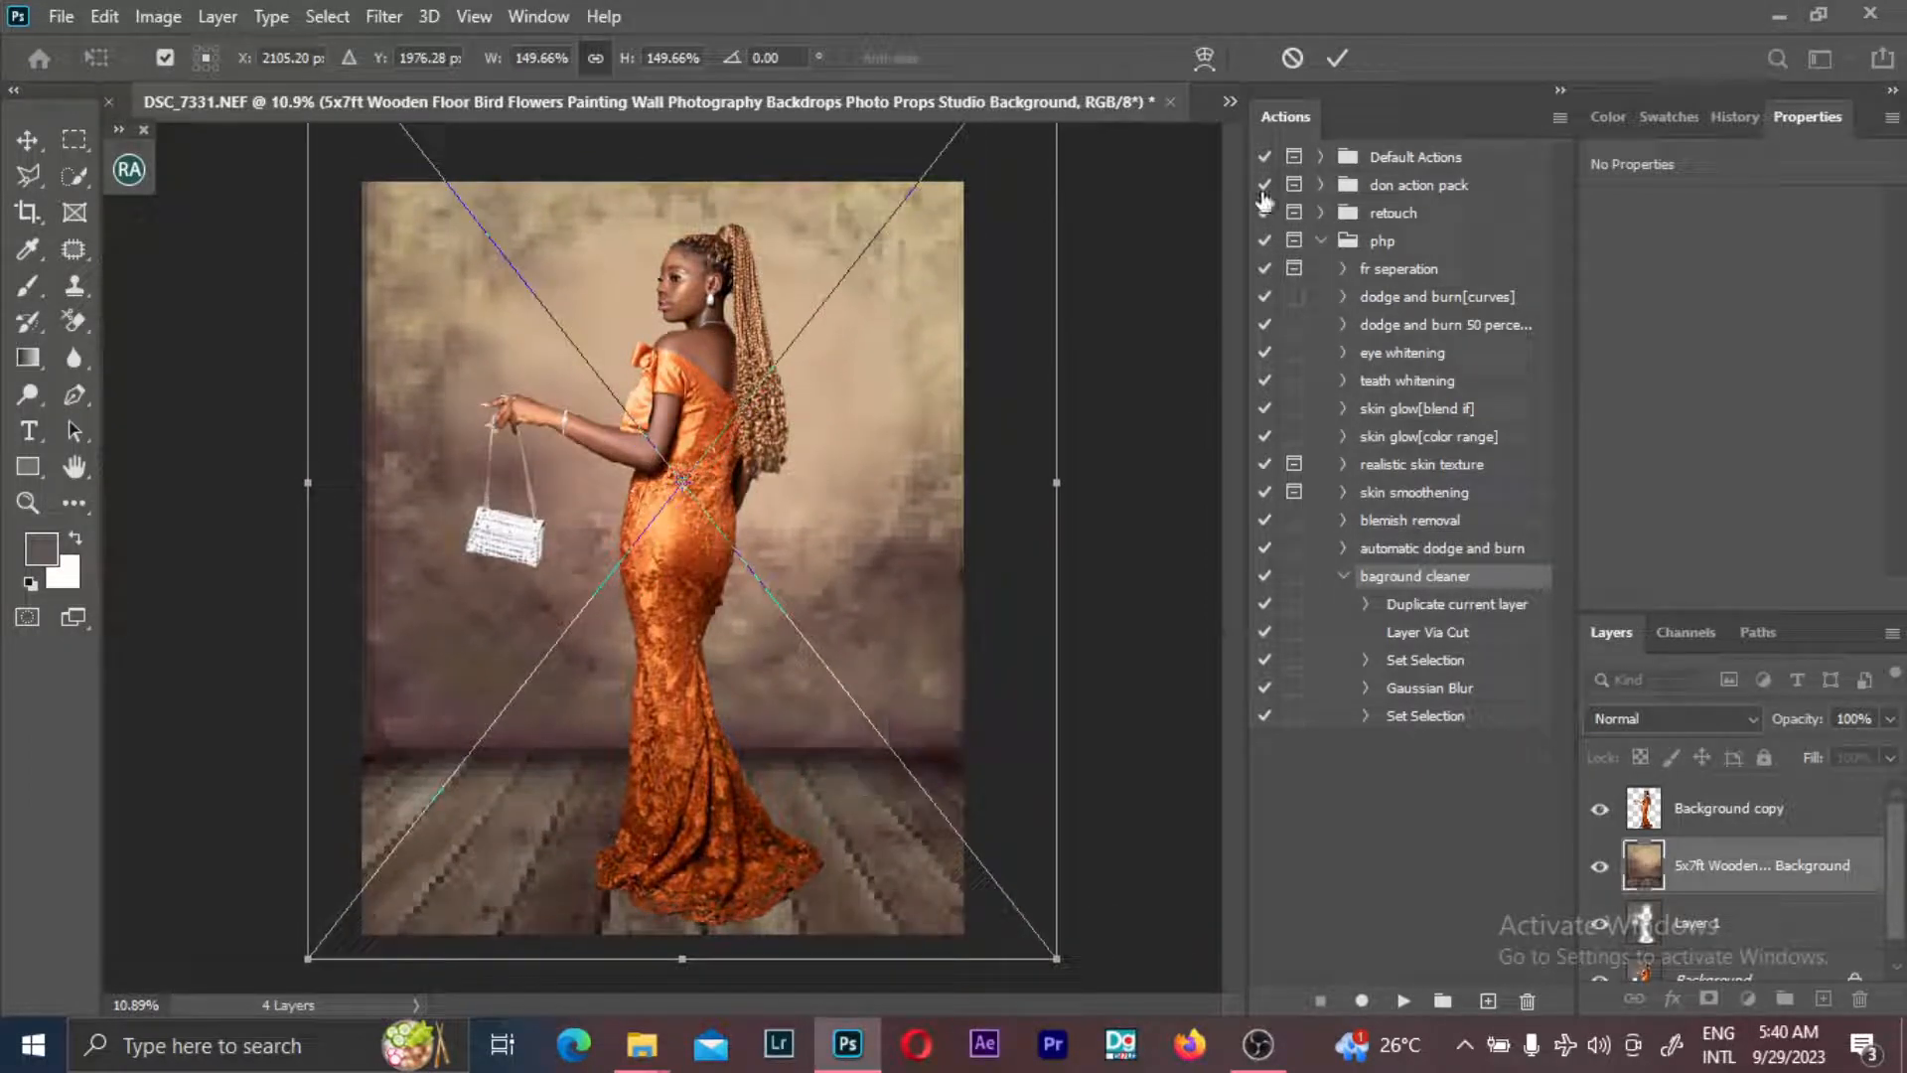
click(1347, 56)
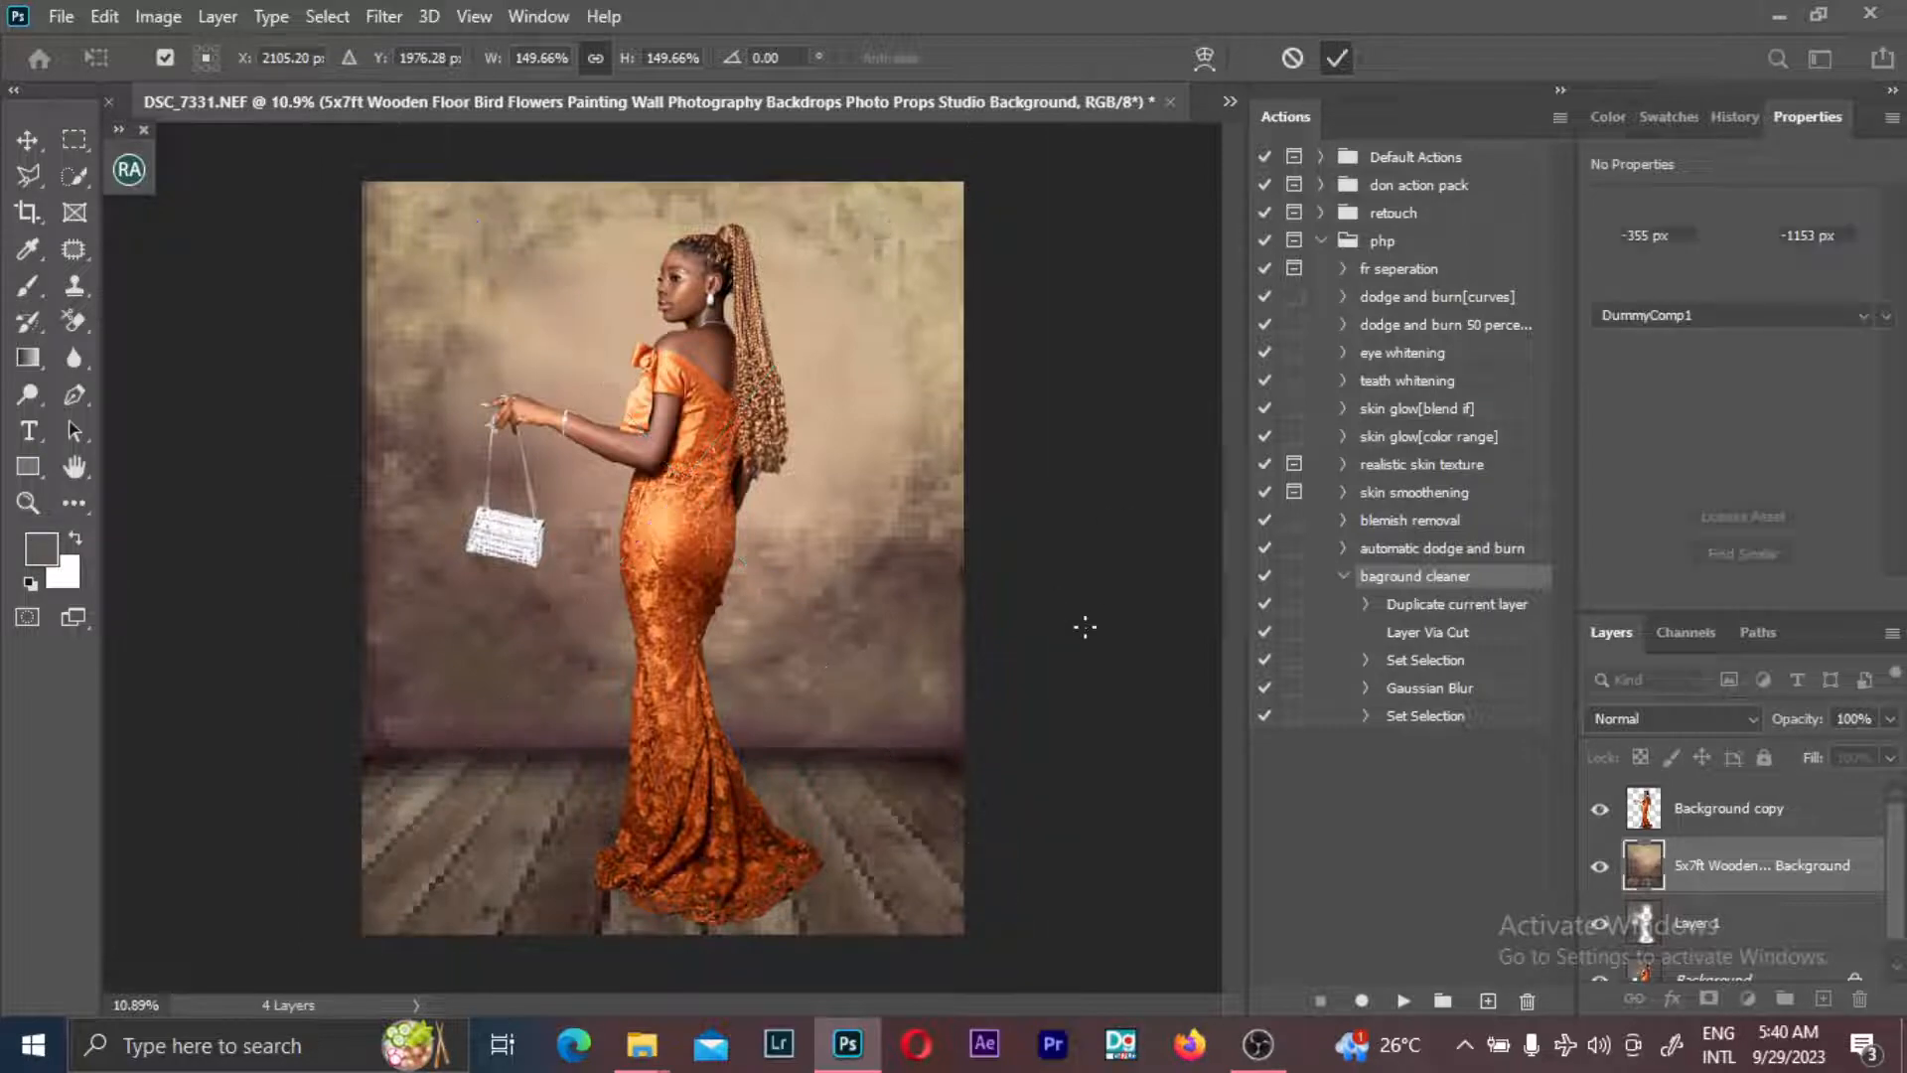
- Set the placed backdrop layer's blend mode to Soft Light and compare the result with Layer 1 hidden and shown
click(1654, 717)
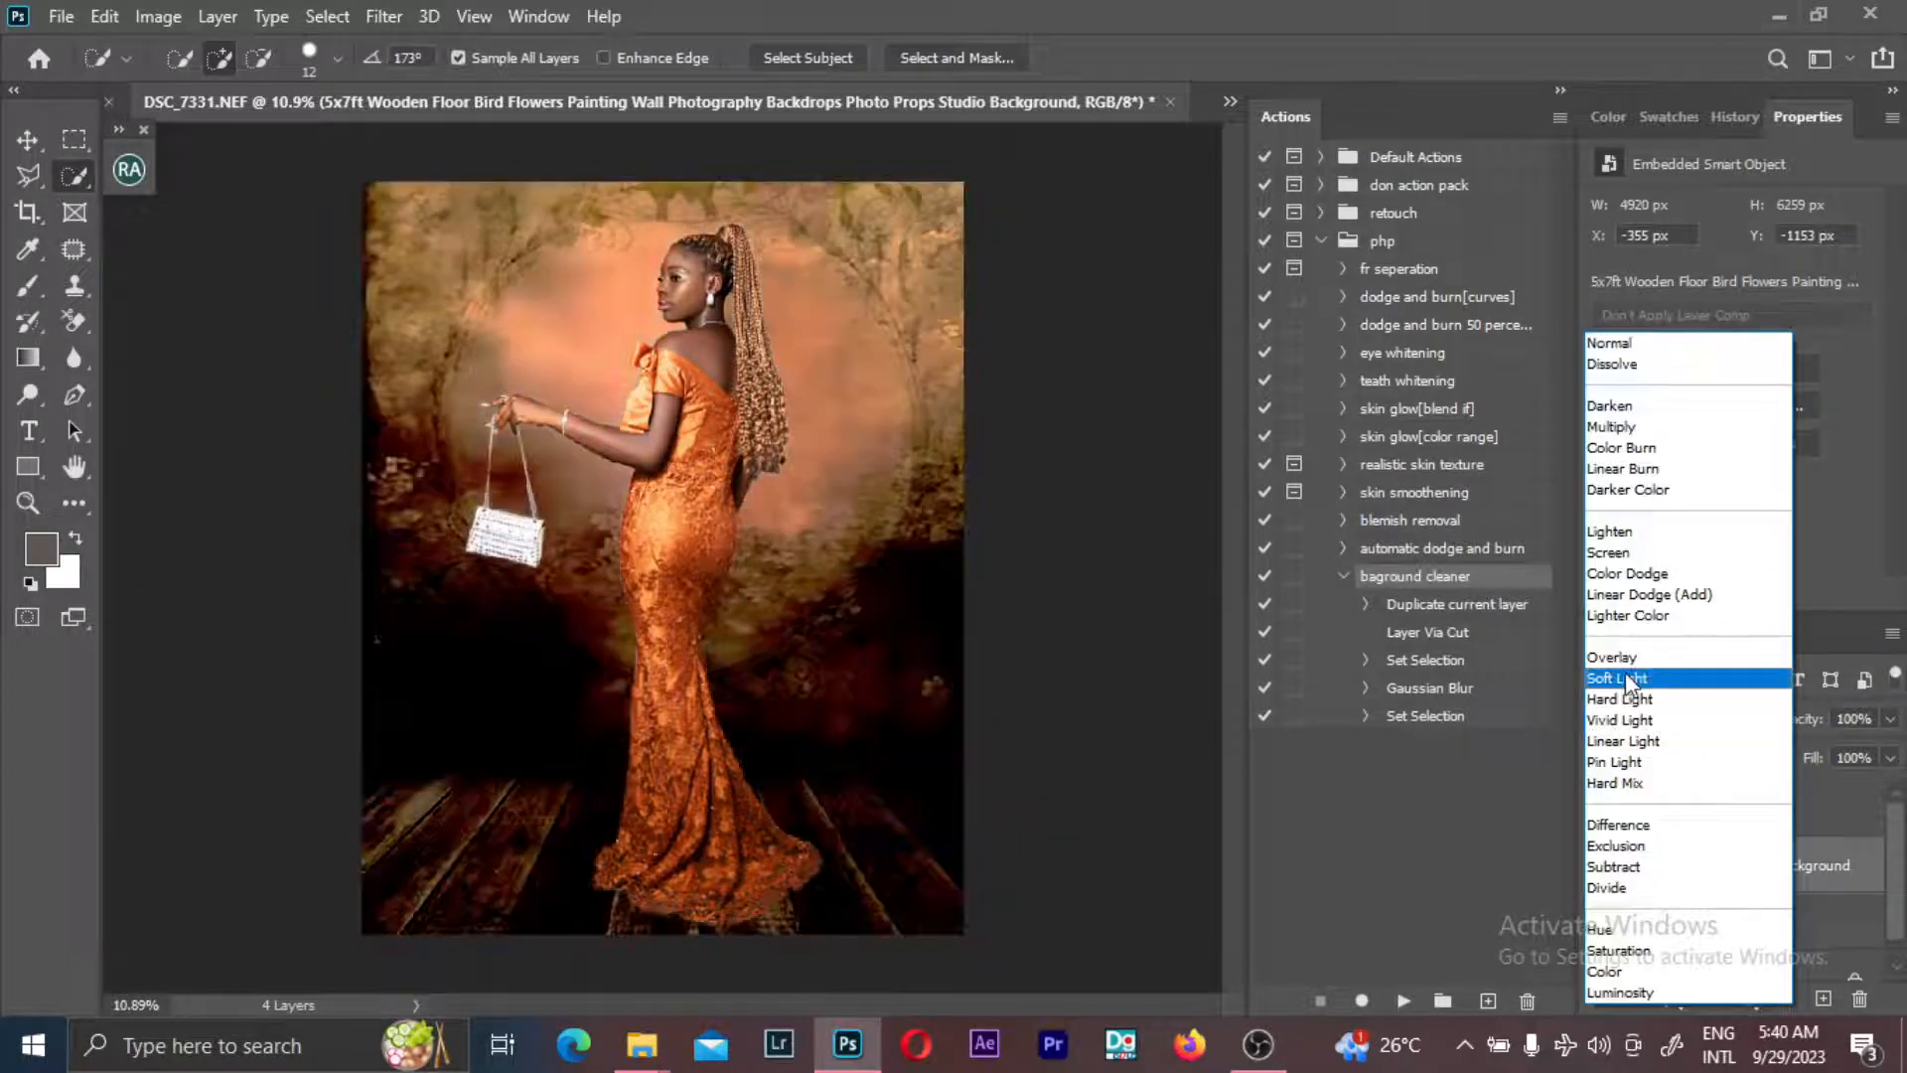
click(1625, 679)
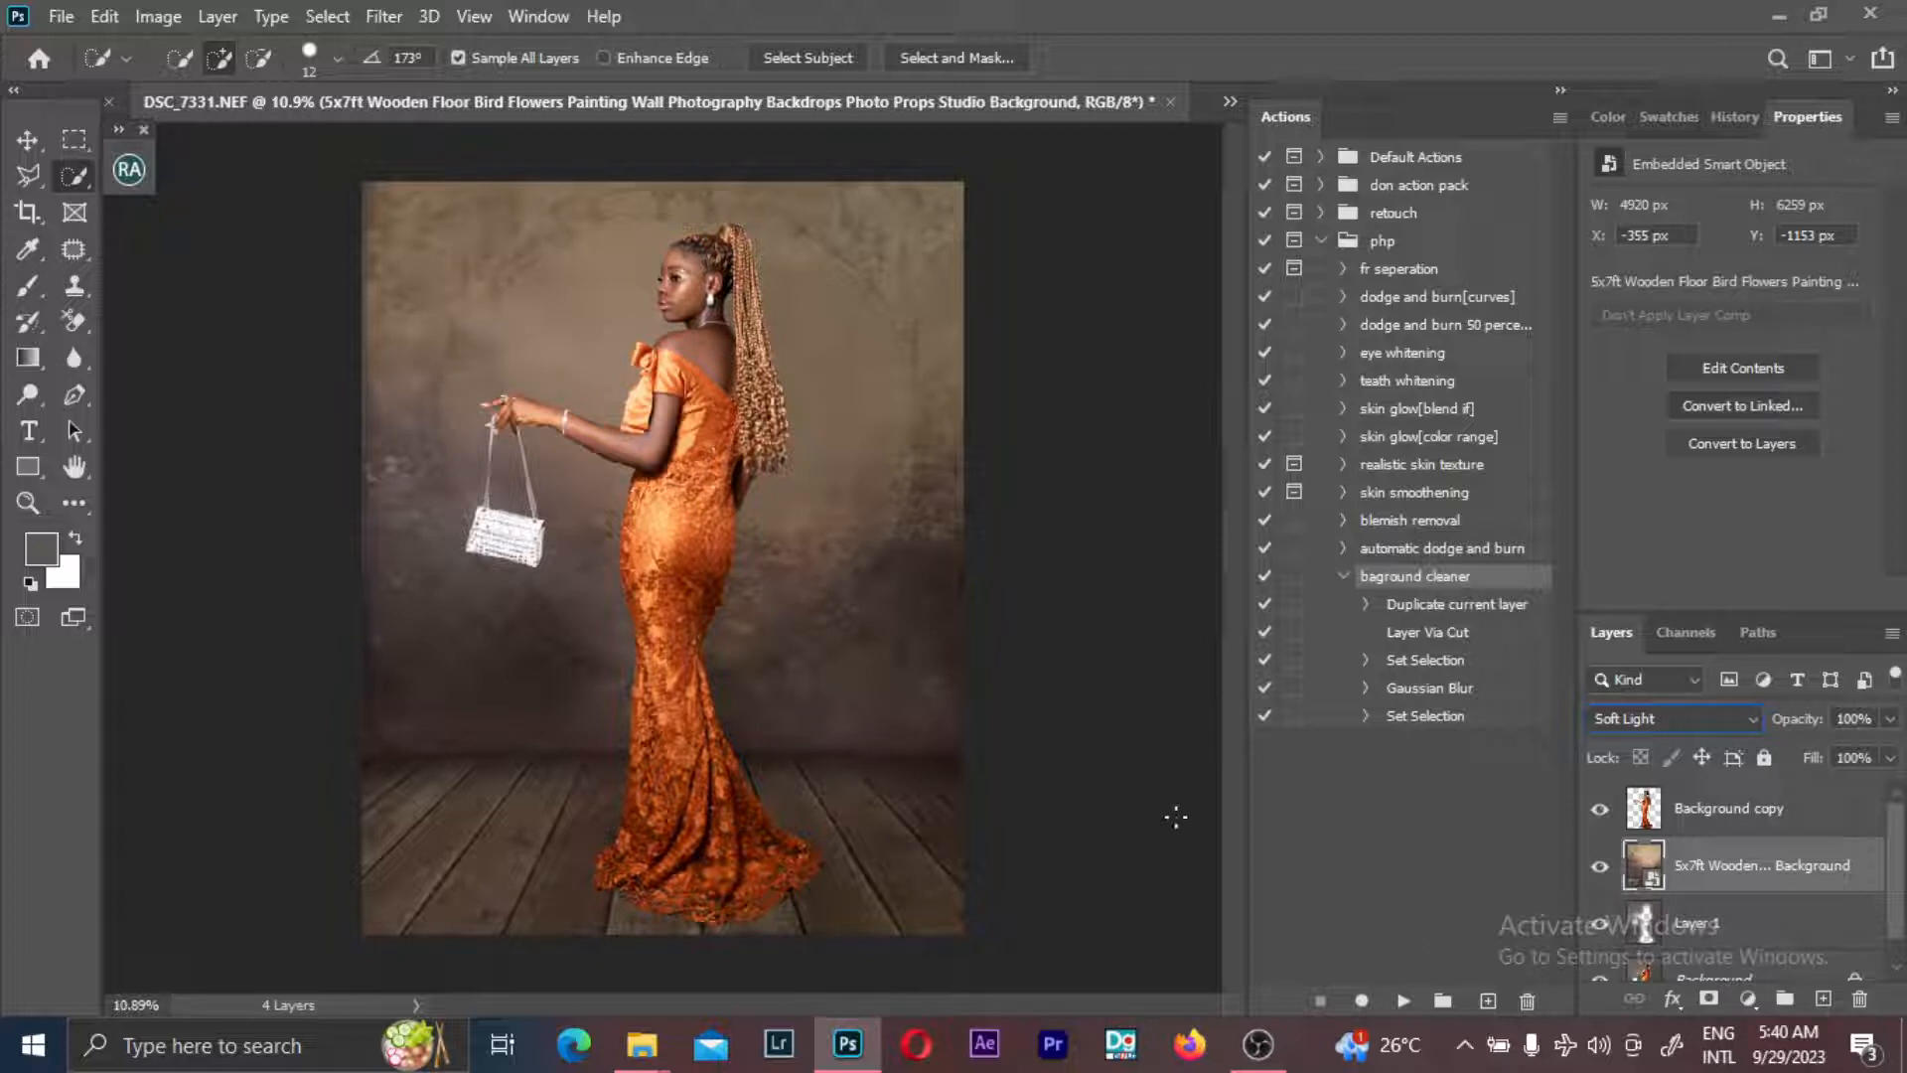
click(1601, 929)
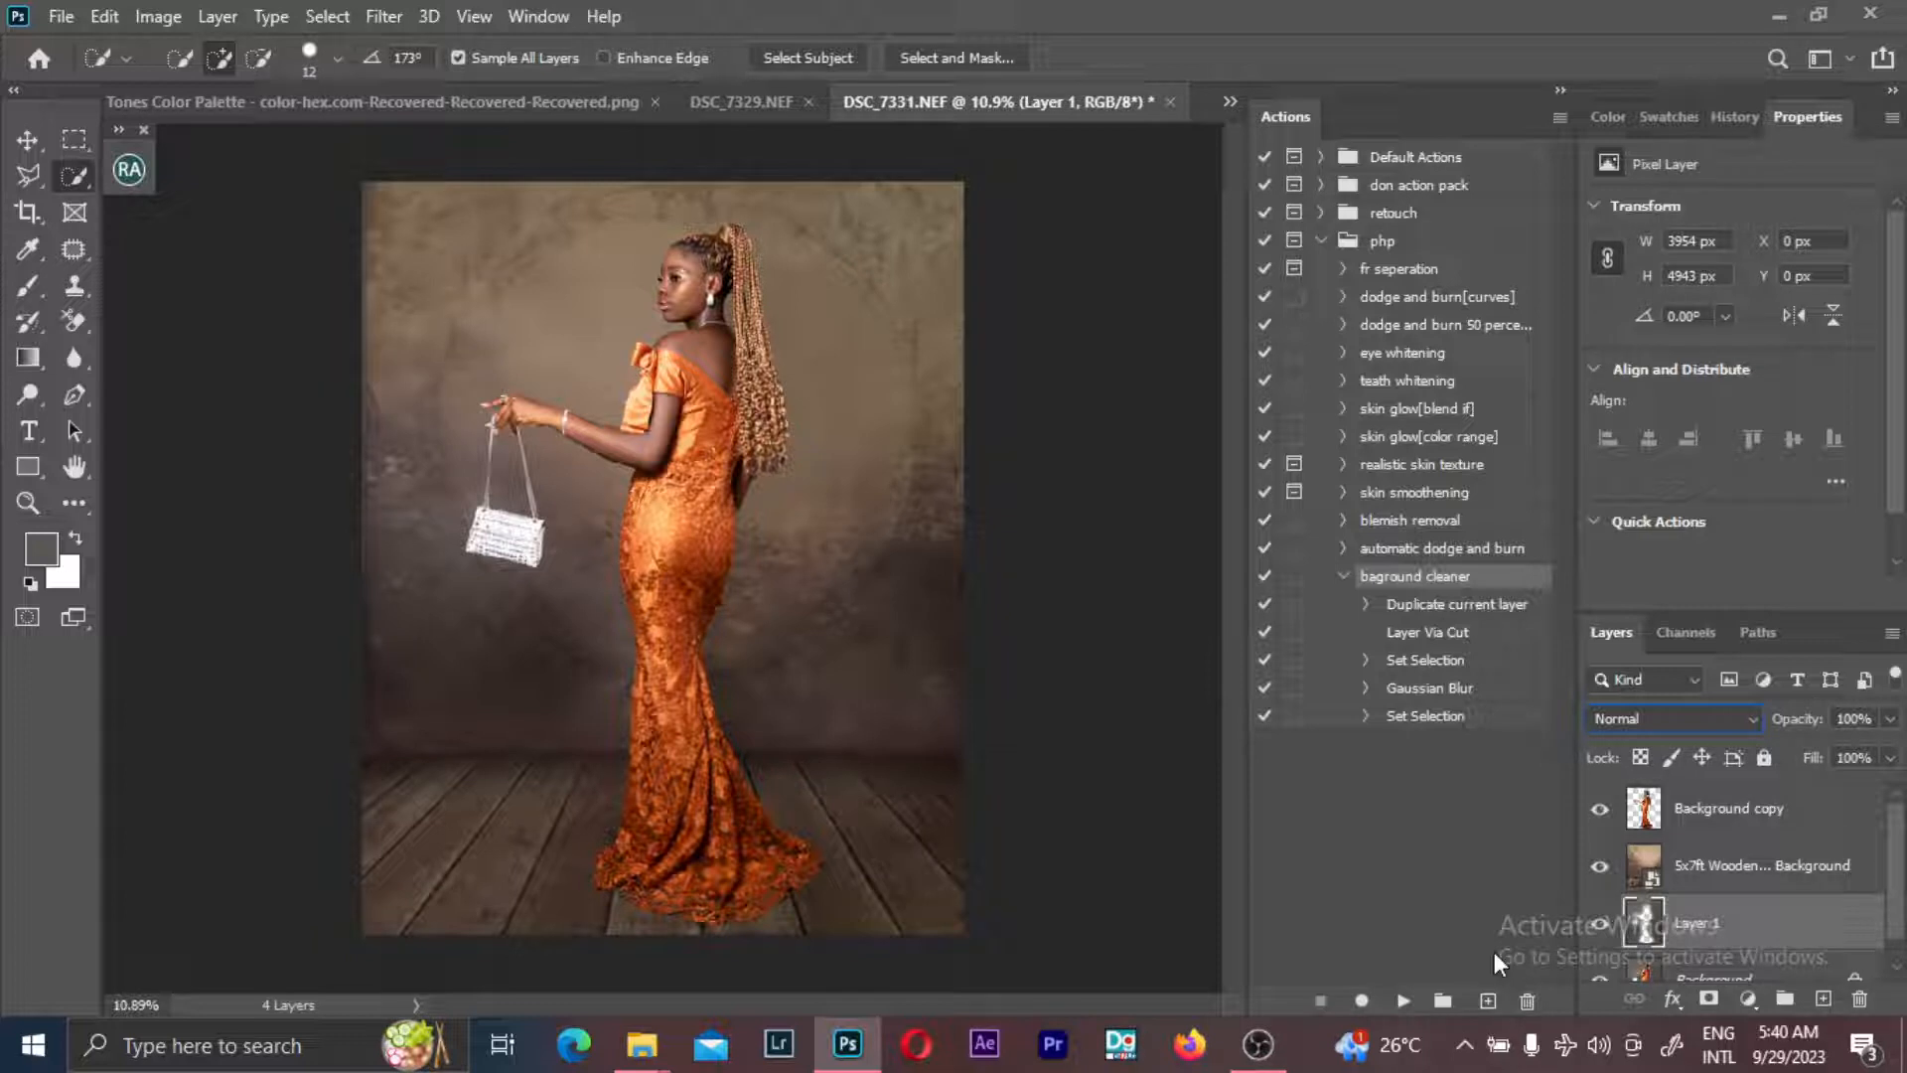
click(1607, 925)
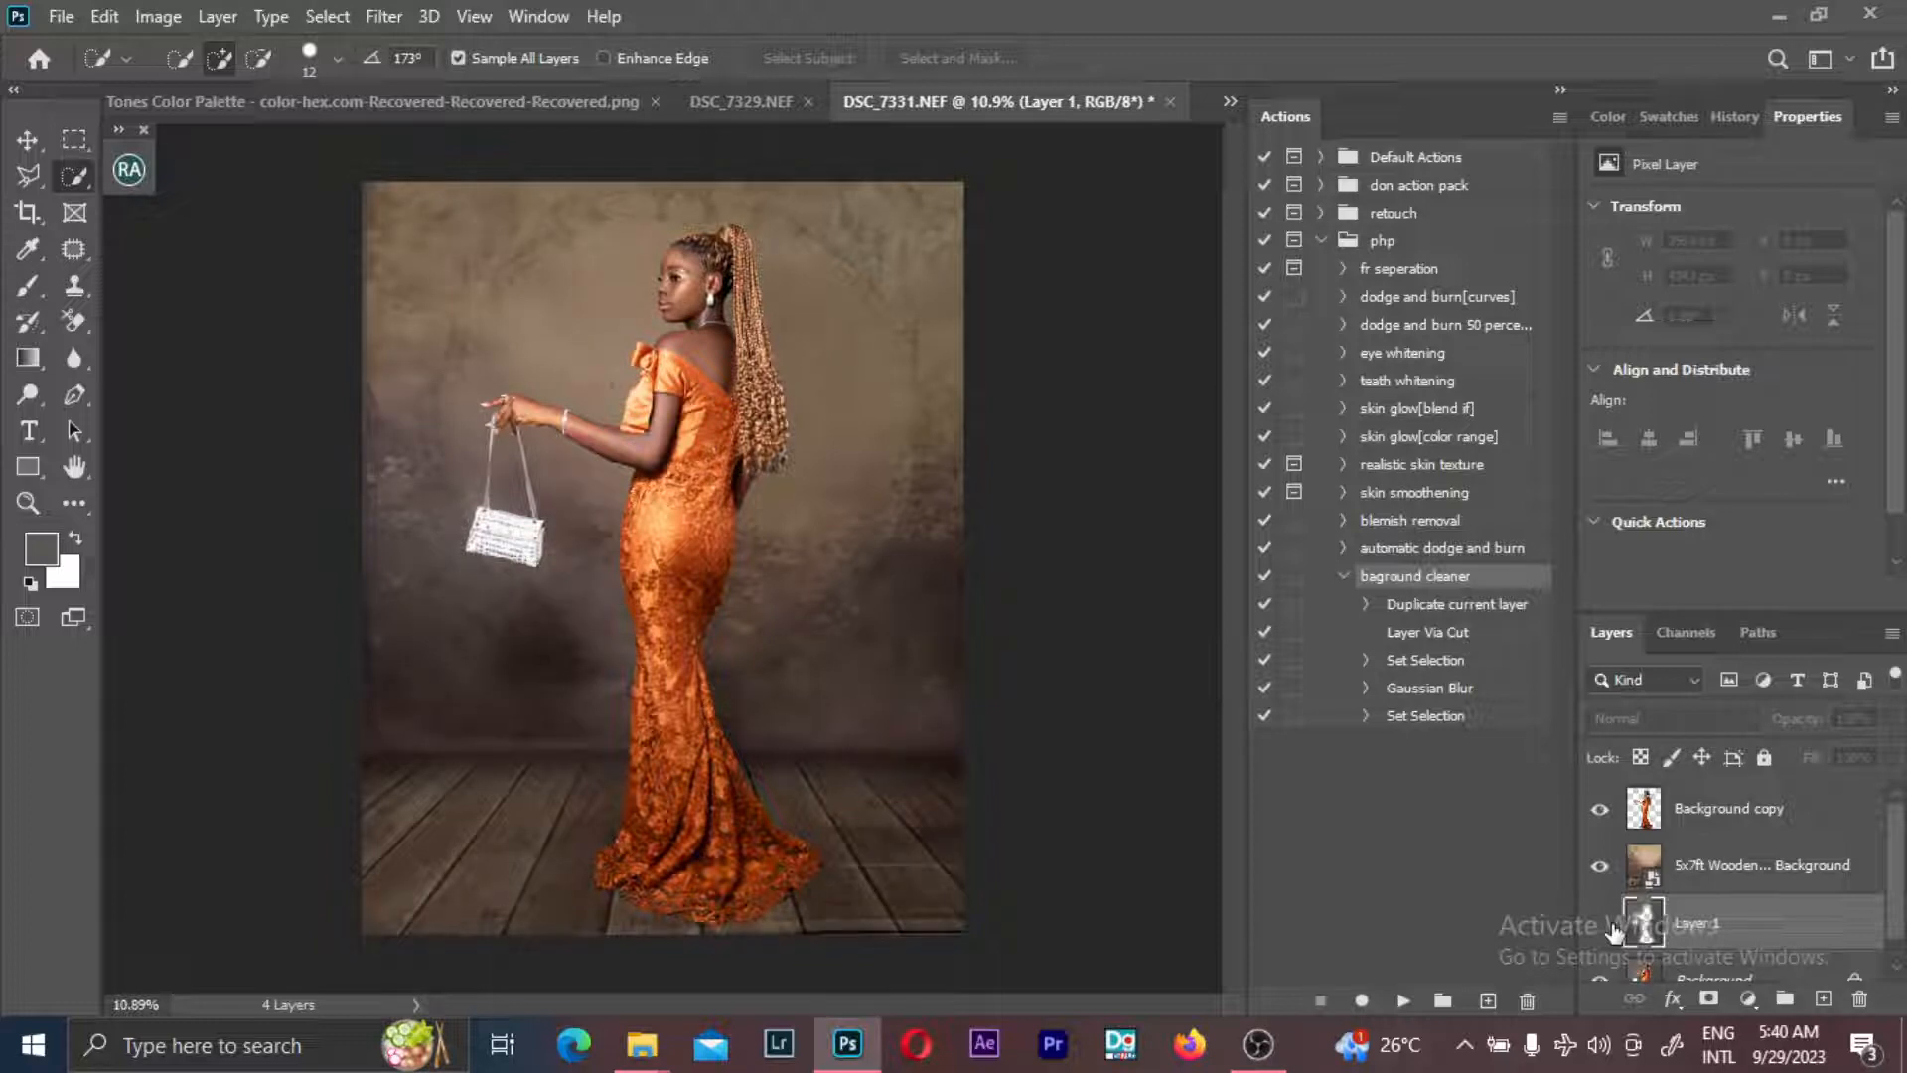
click(1611, 926)
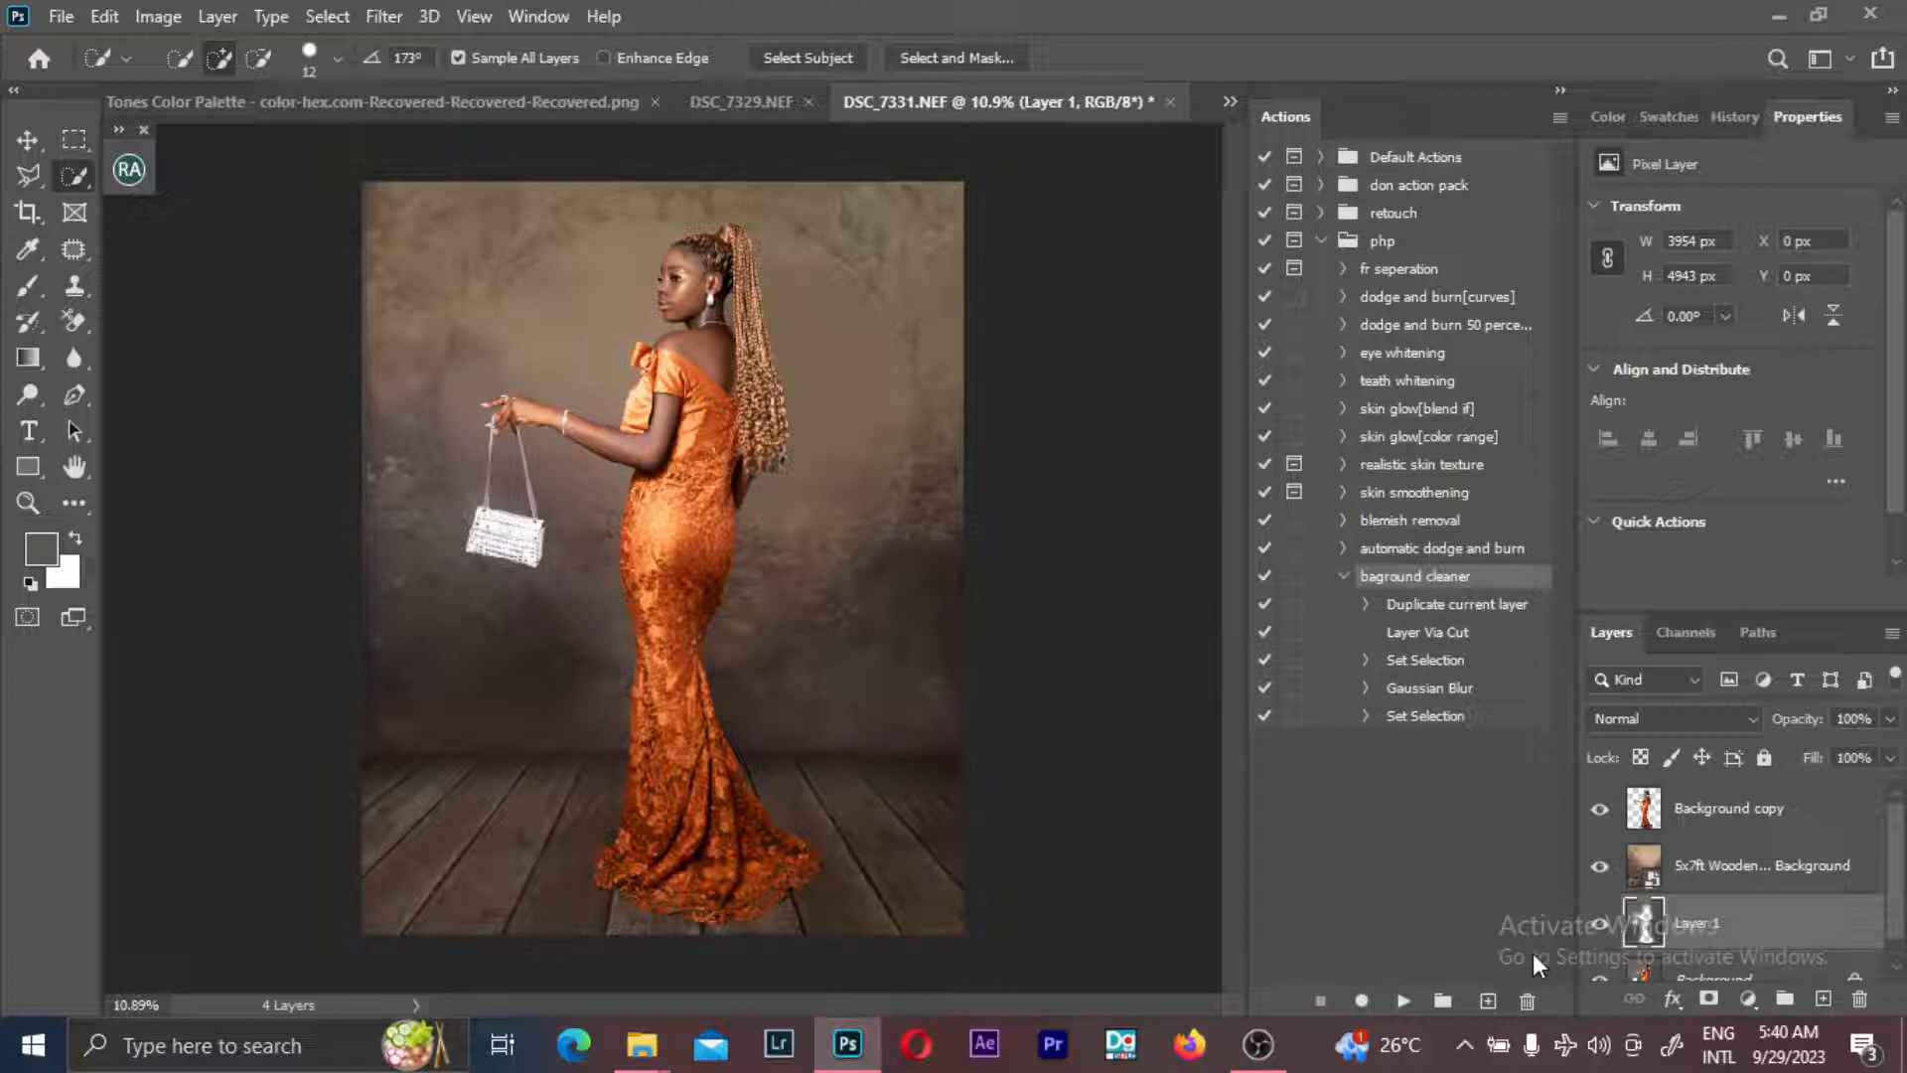
- Add a layer mask to Layer 1 and paint it black around the dress hem with a 1300-pixel brush at 100% flow
click(1708, 999)
key(b)
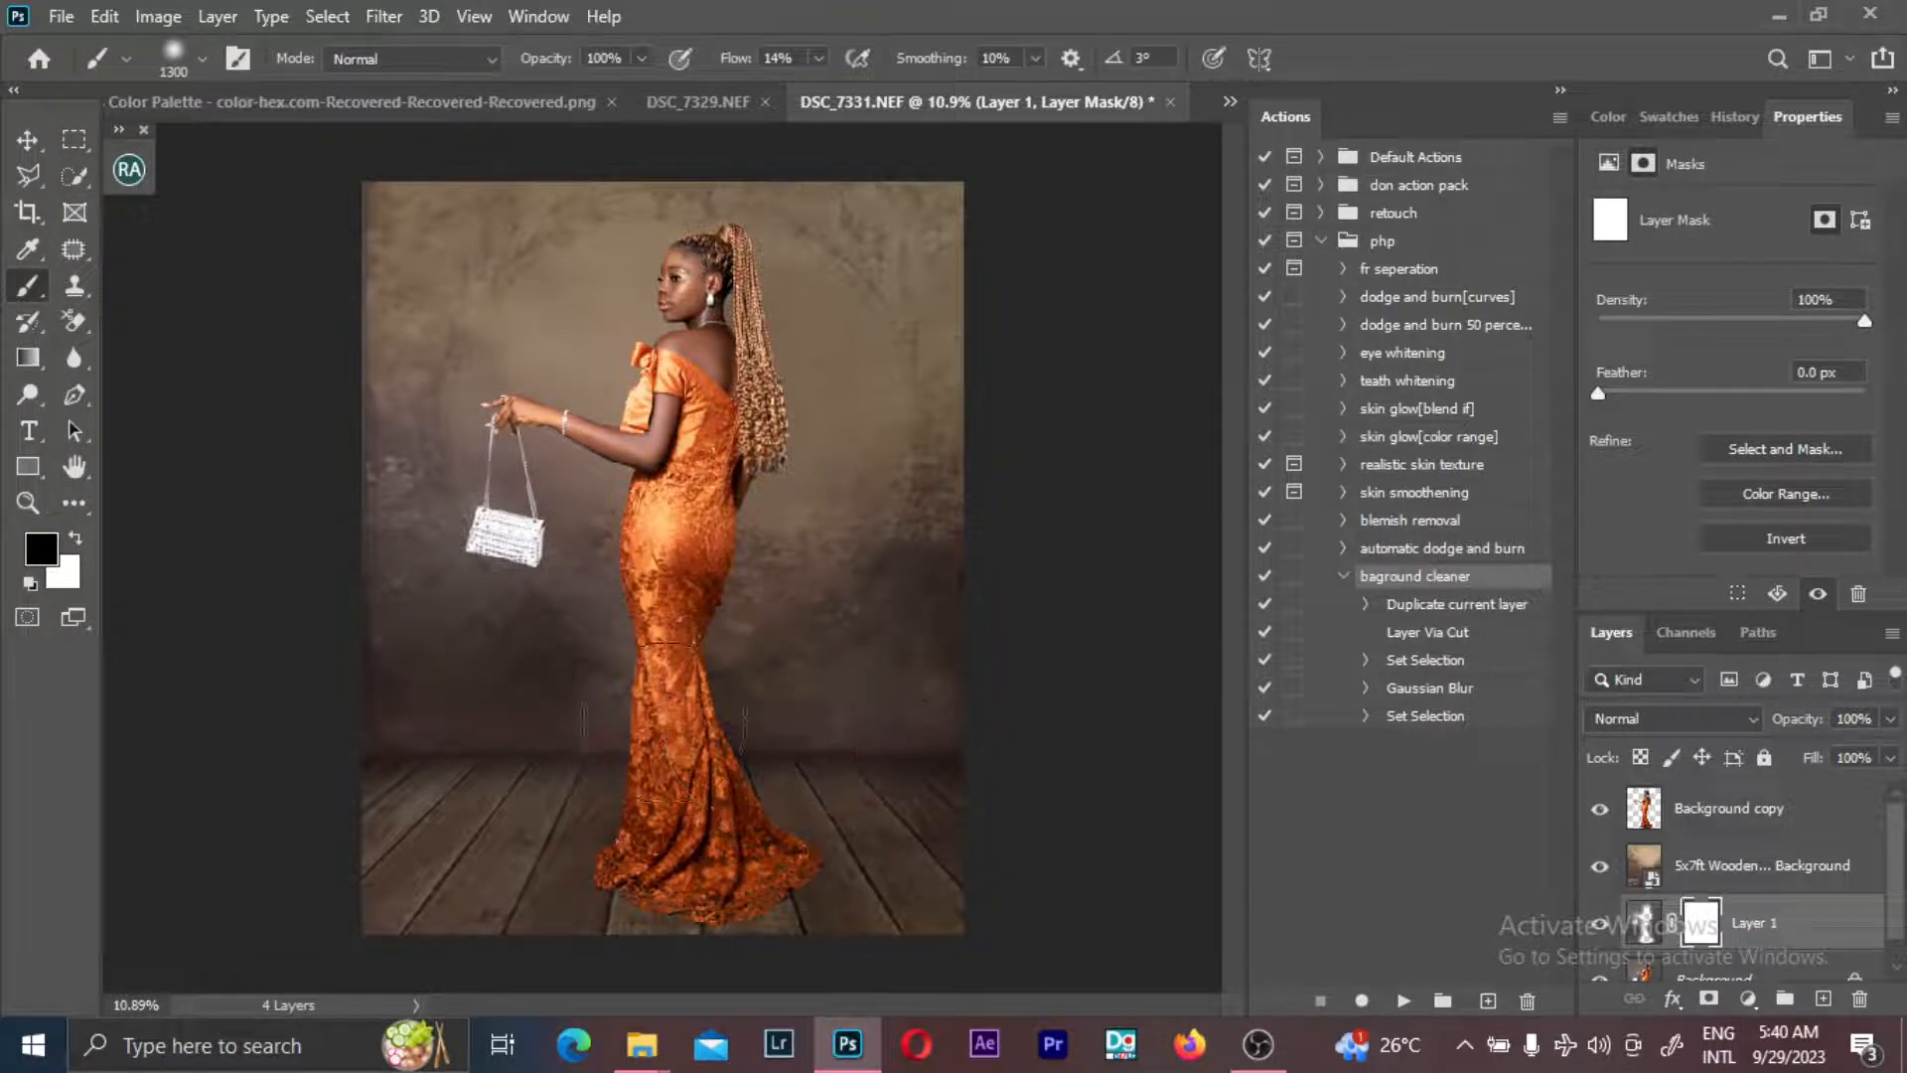
drag(724, 59, 934, 79)
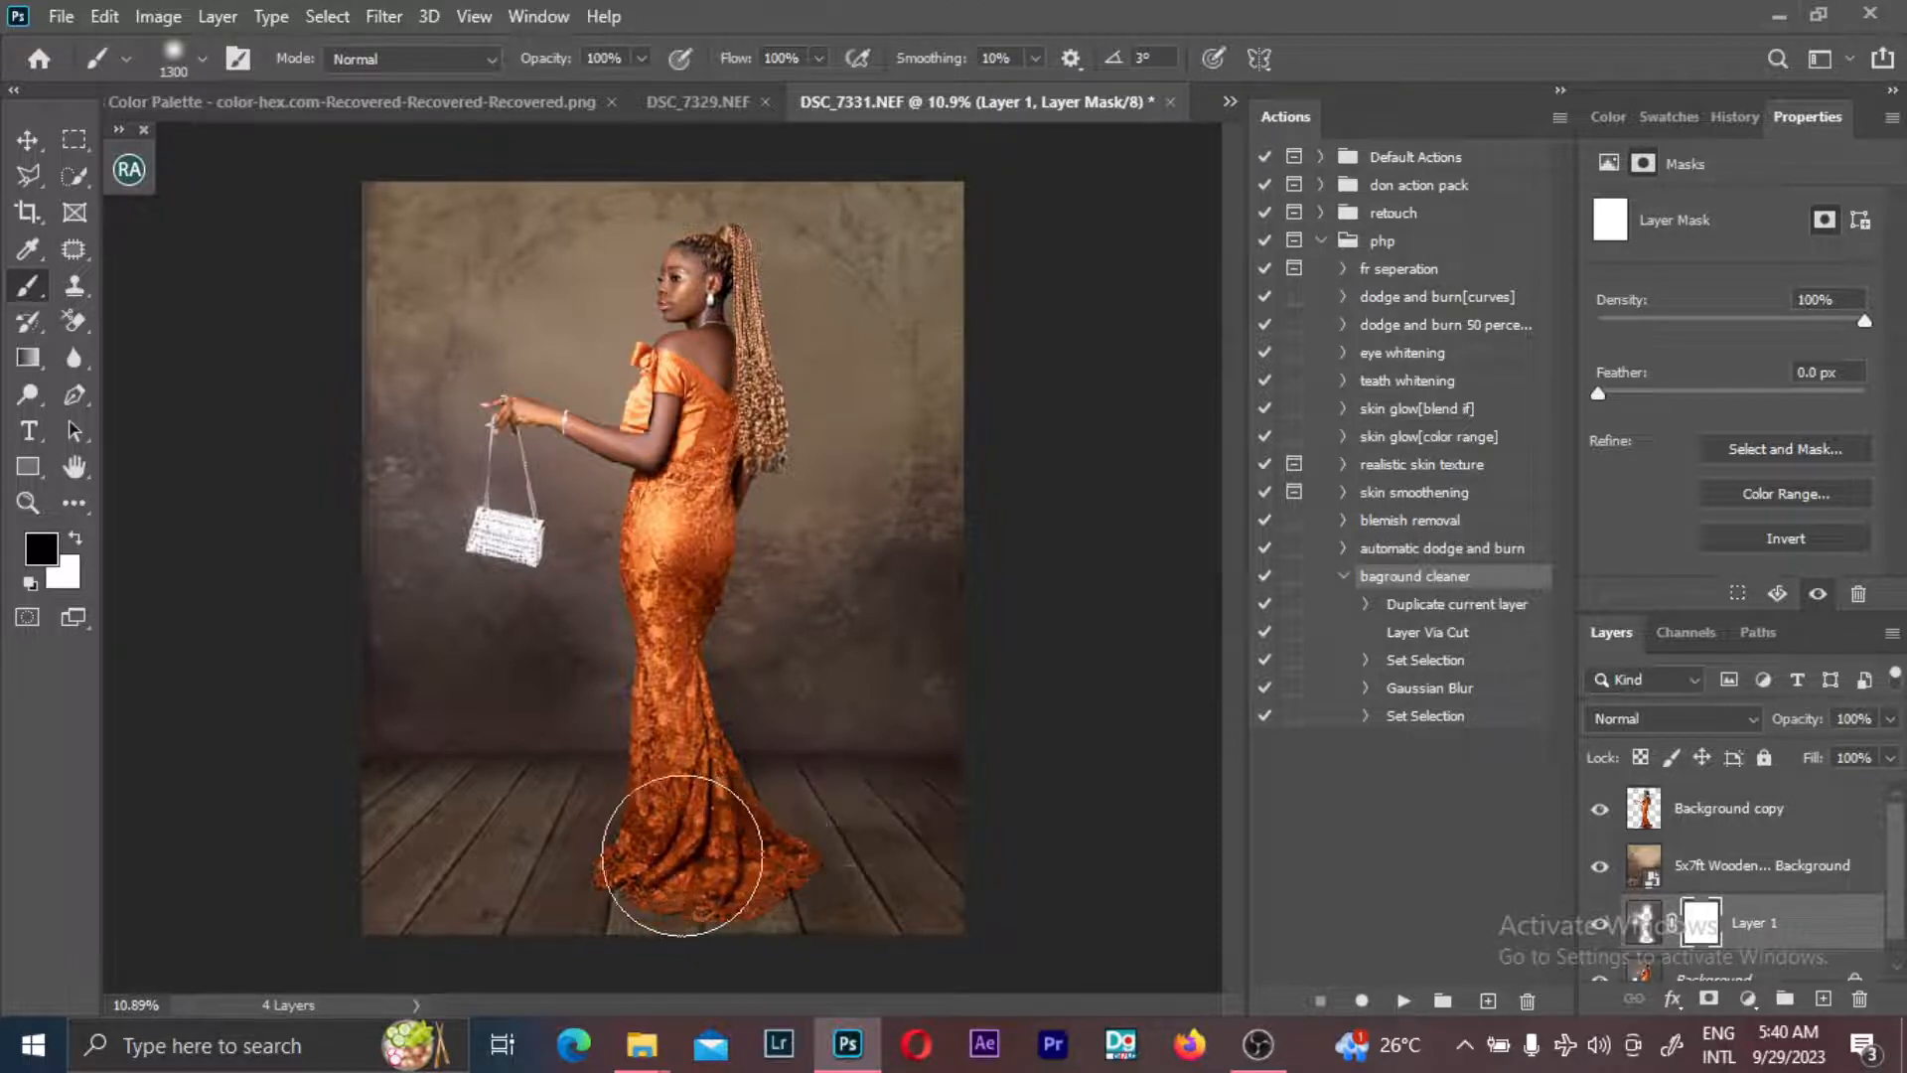
mouse_move(868, 836)
mouse_down()
mouse_move(751, 838)
mouse_move(782, 838)
mouse_move(821, 788)
mouse_up()
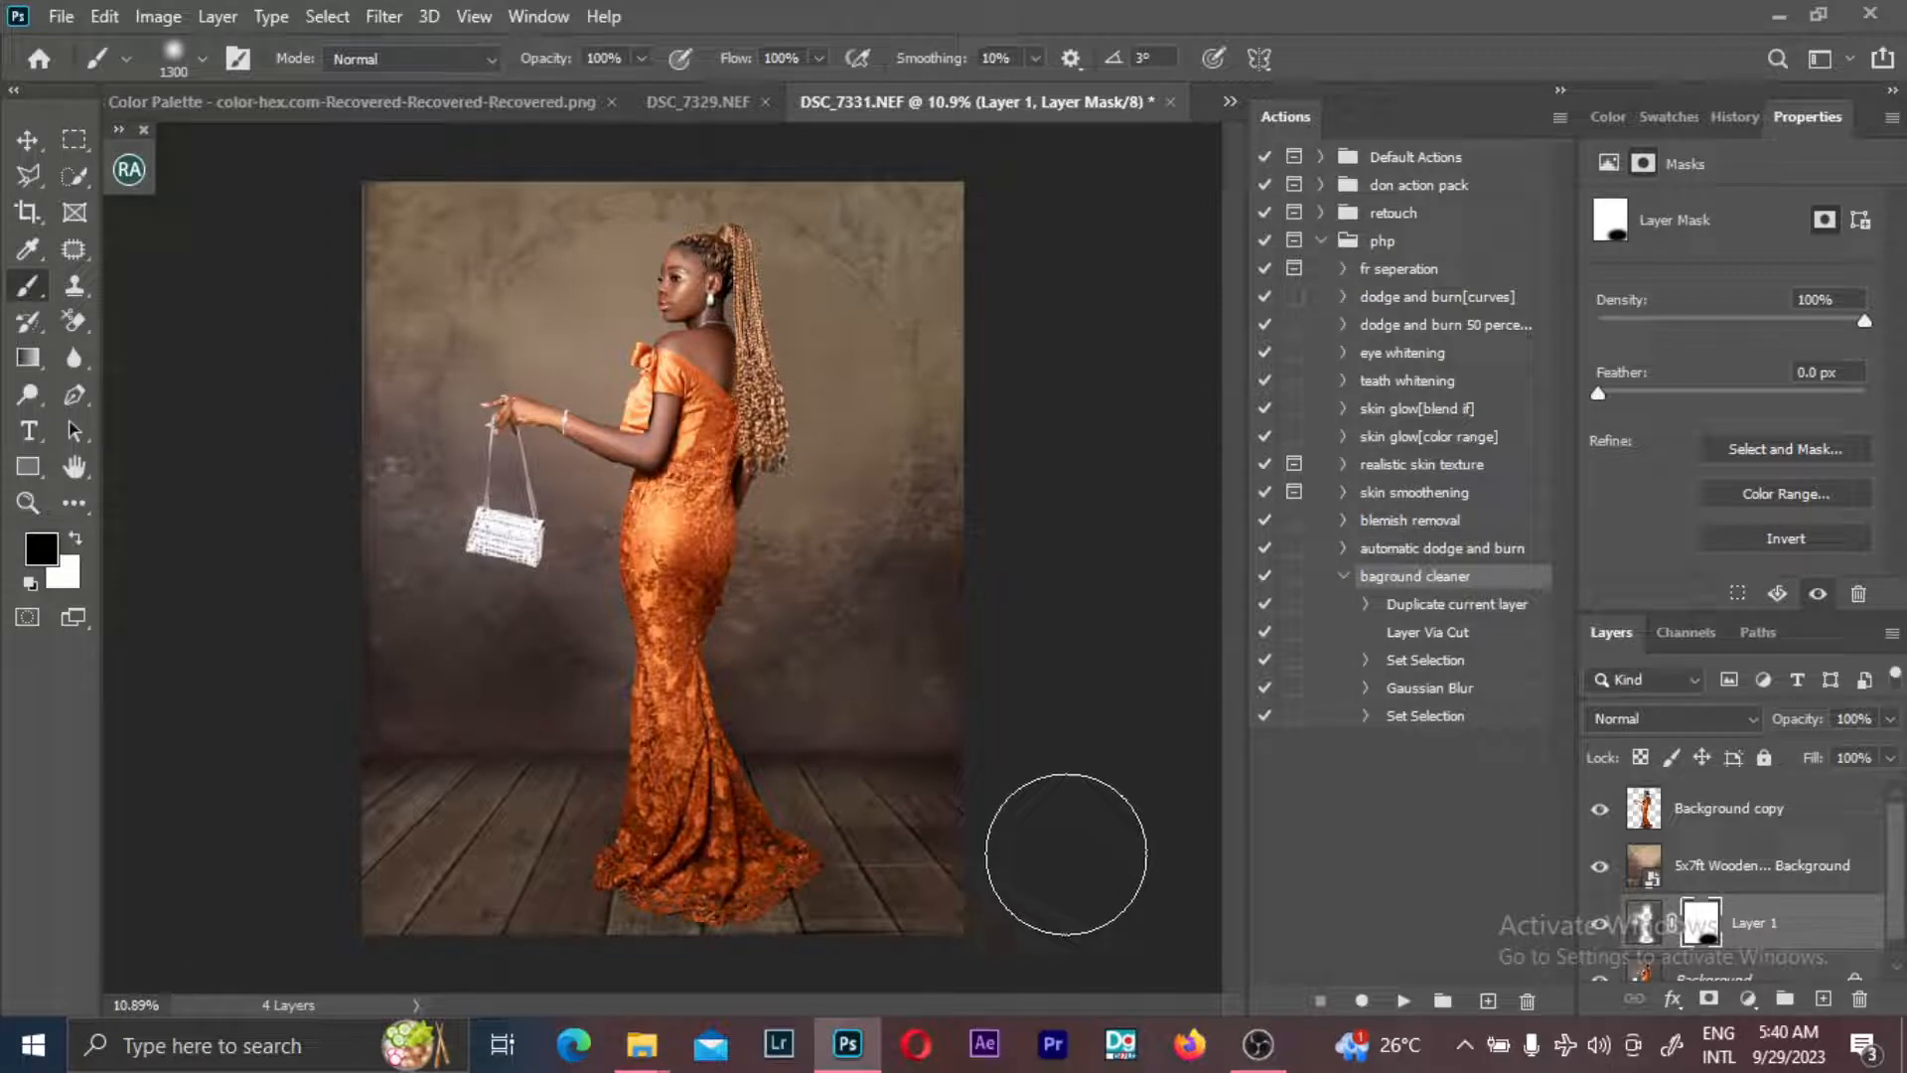
- Paint black on Layer 1's mask around the handbag and along the ponytail and back with a 1000-pixel brush
key(w)
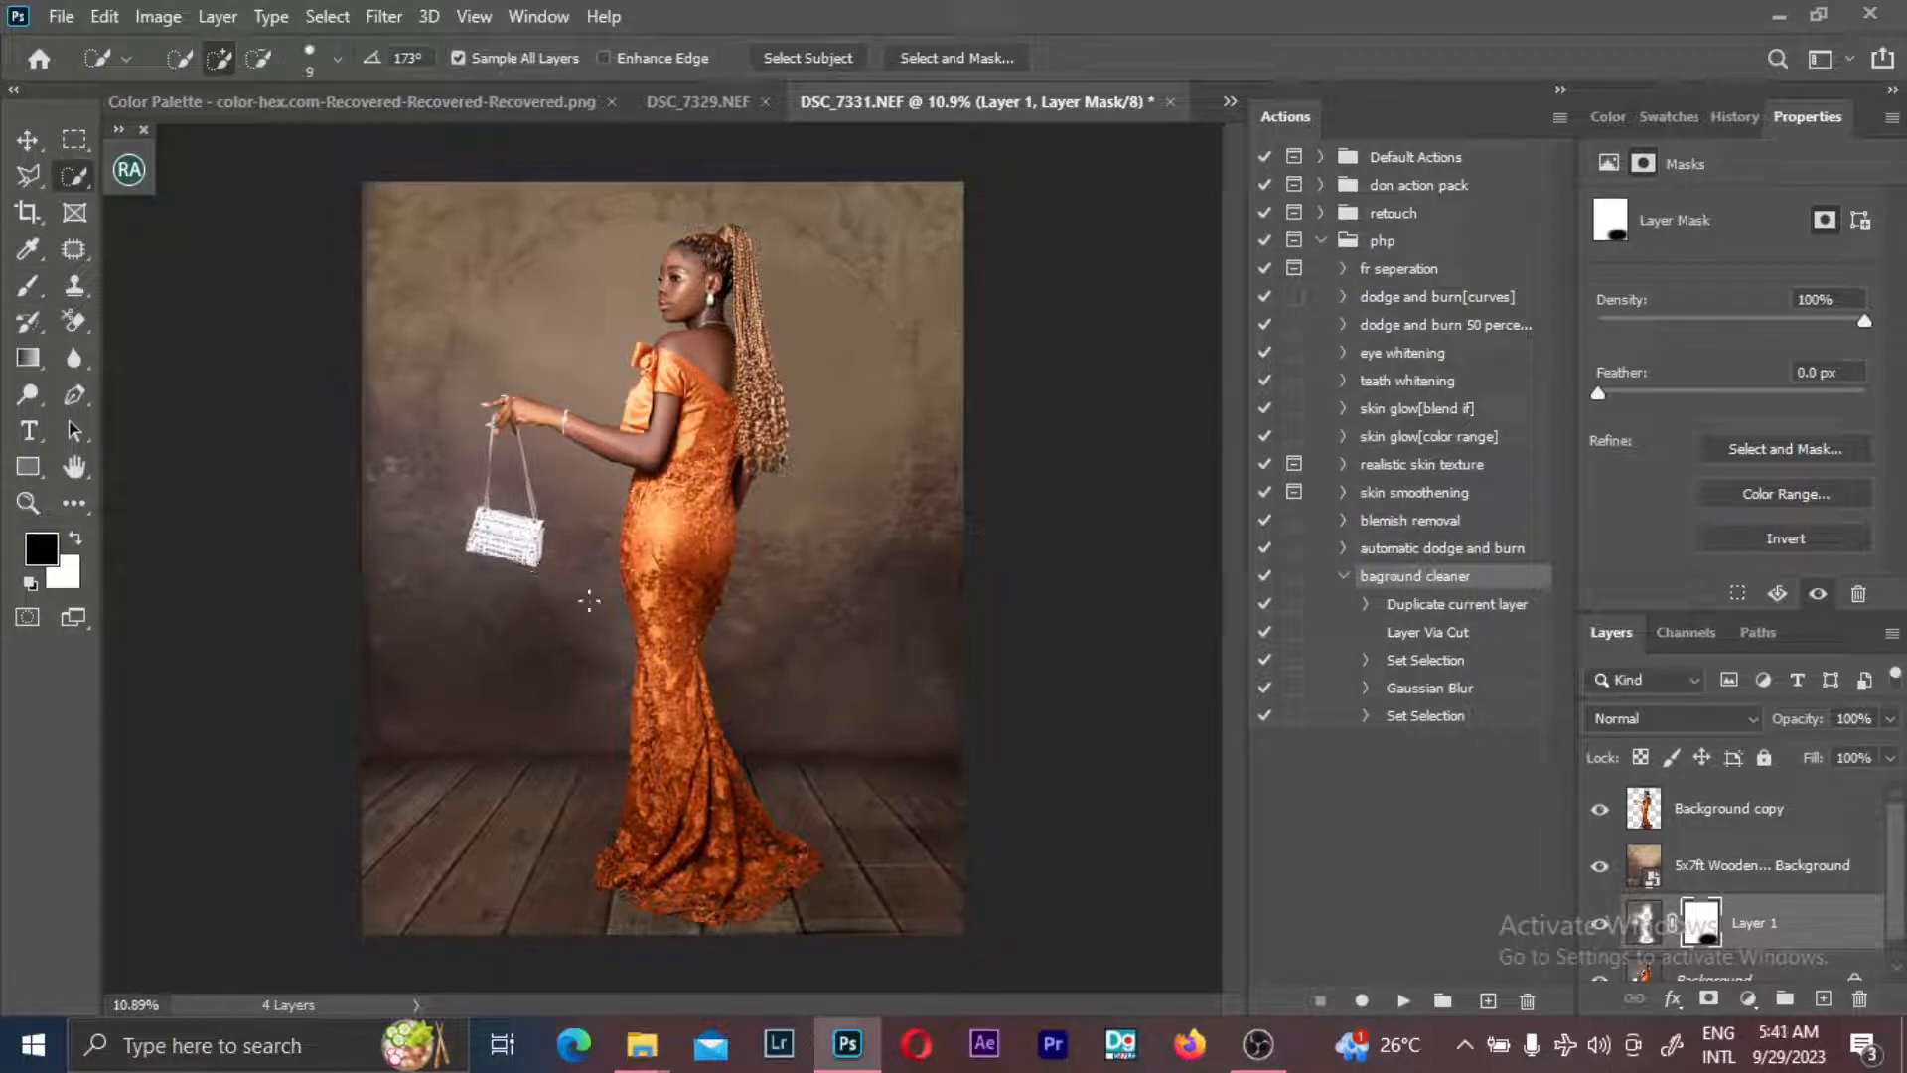
key(b)
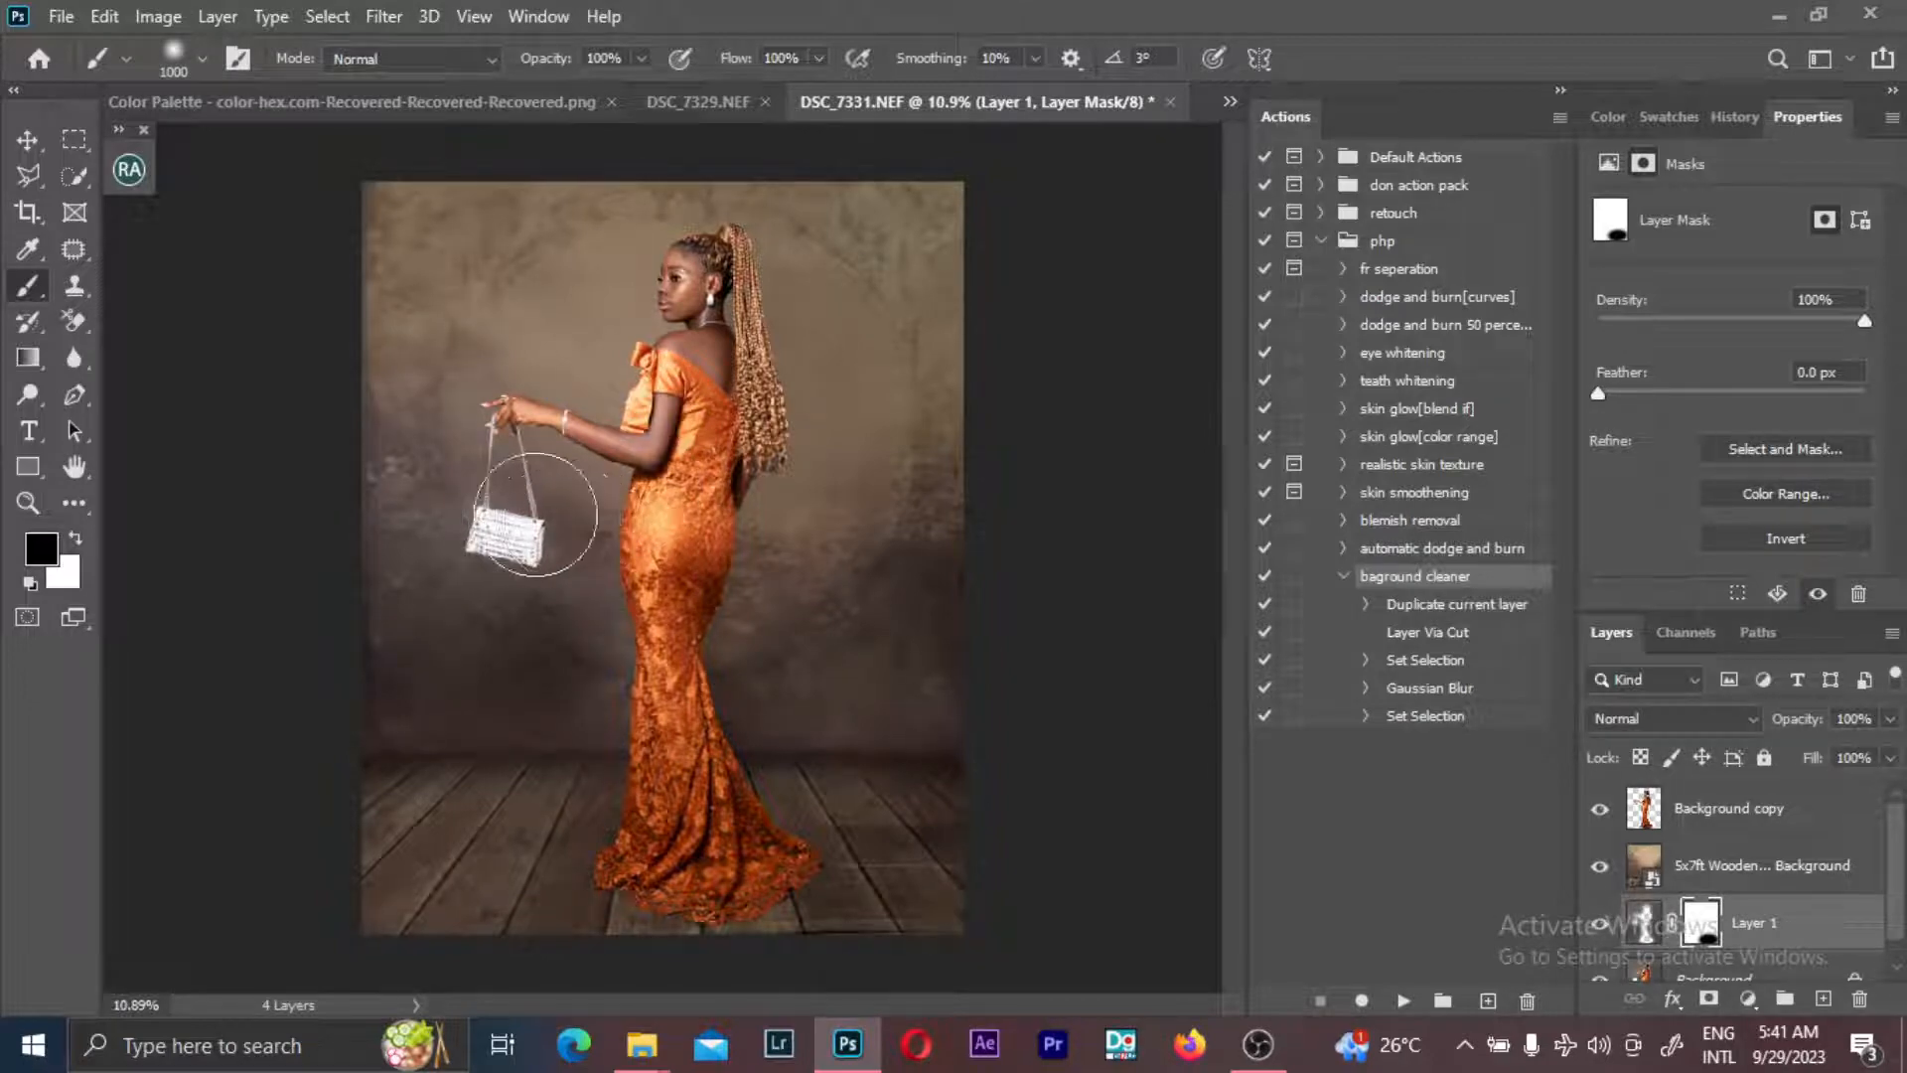
drag(556, 521, 545, 541)
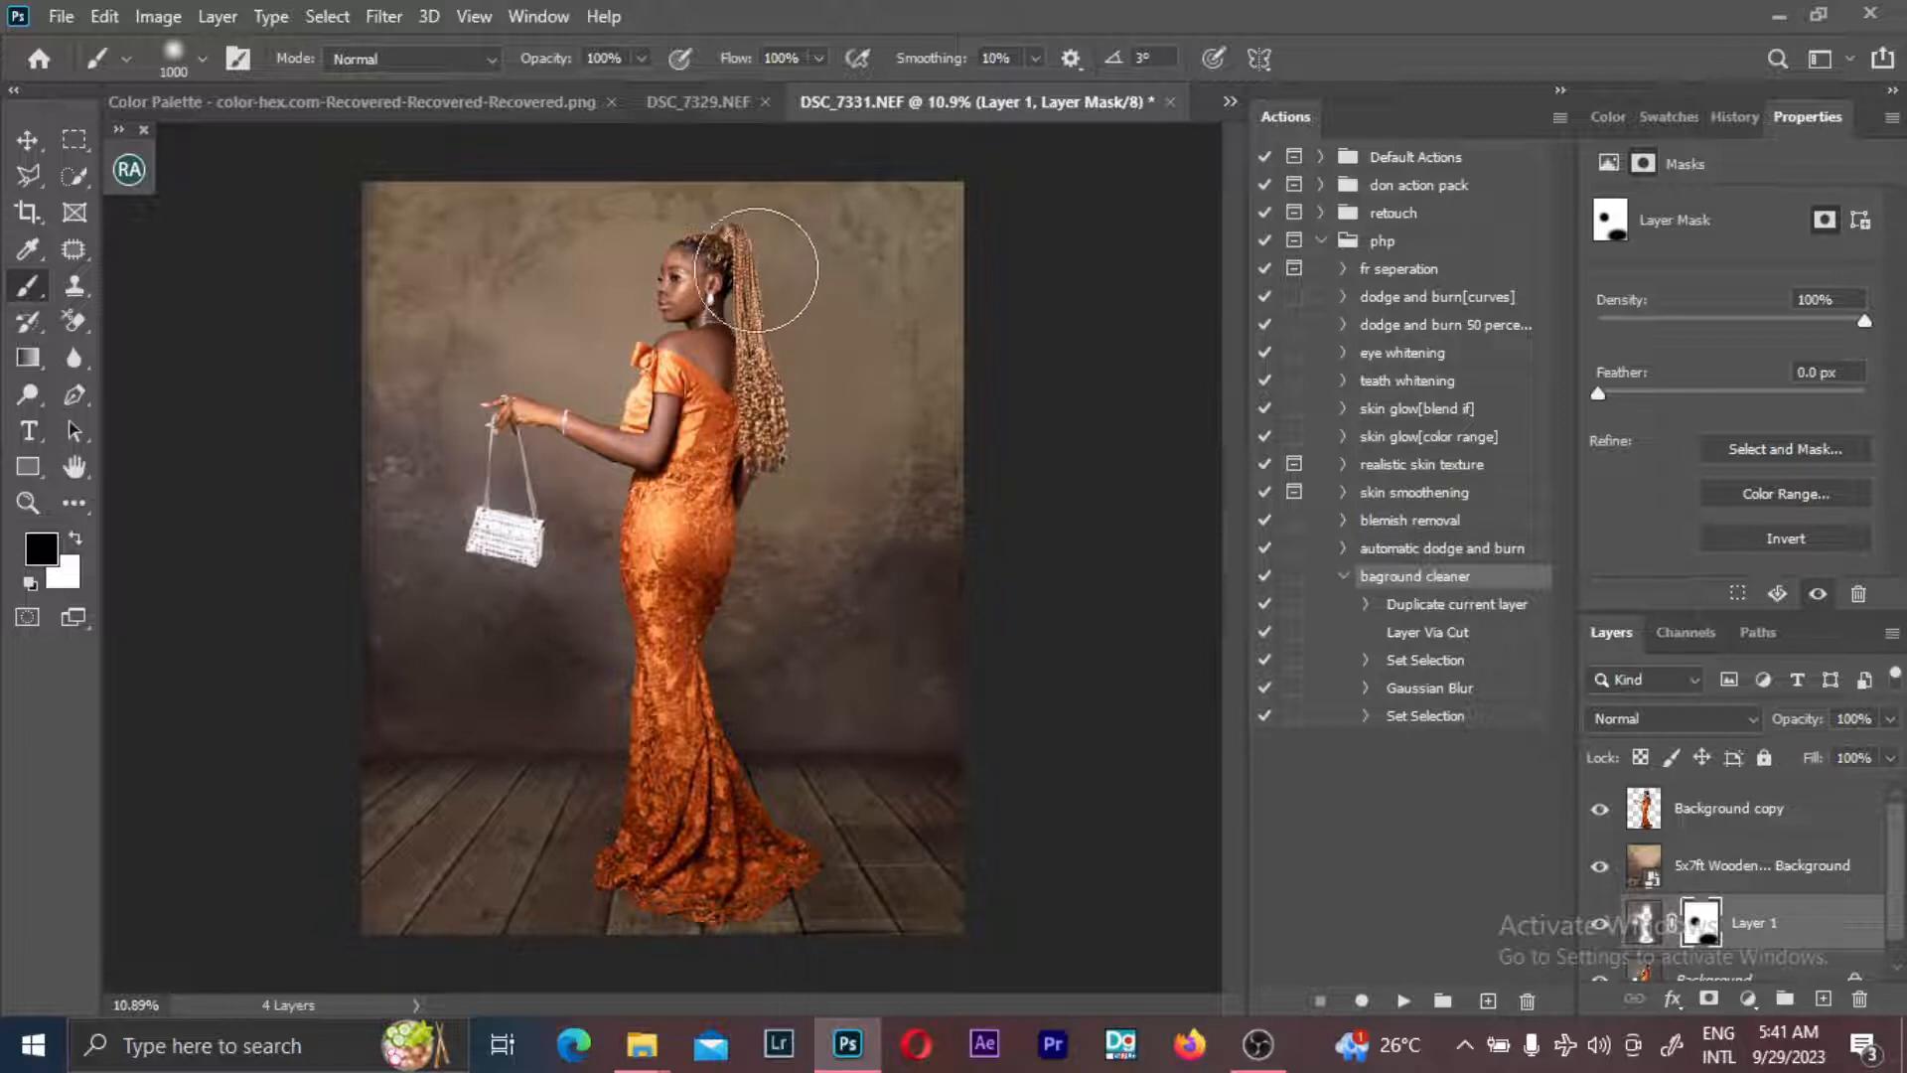
mouse_move(766, 466)
mouse_down()
mouse_move(761, 258)
mouse_move(757, 430)
mouse_move(721, 530)
mouse_up()
- Inspect the braids' cutout edge, add a layer mask to the Background copy layer and prepare black as the painting color
scroll(801, 278, up, 5)
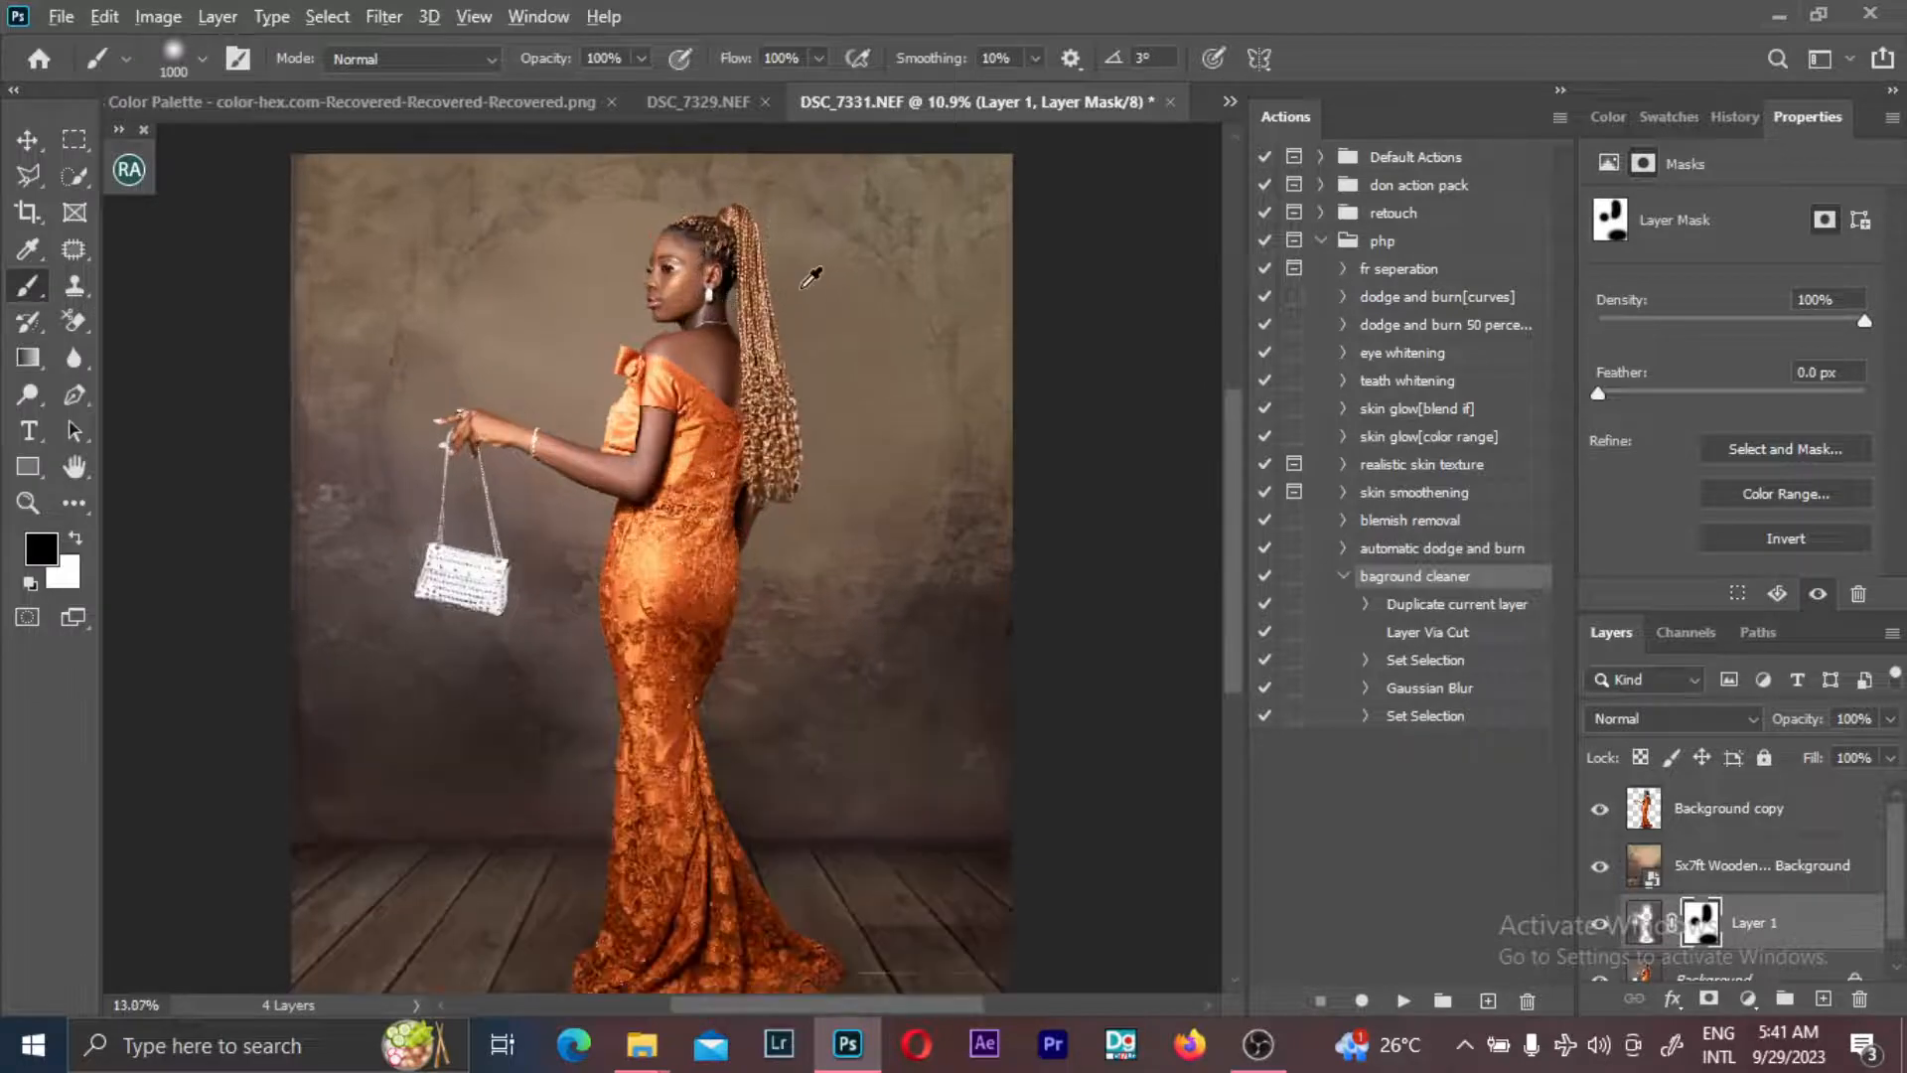
scroll(800, 293, up, 1)
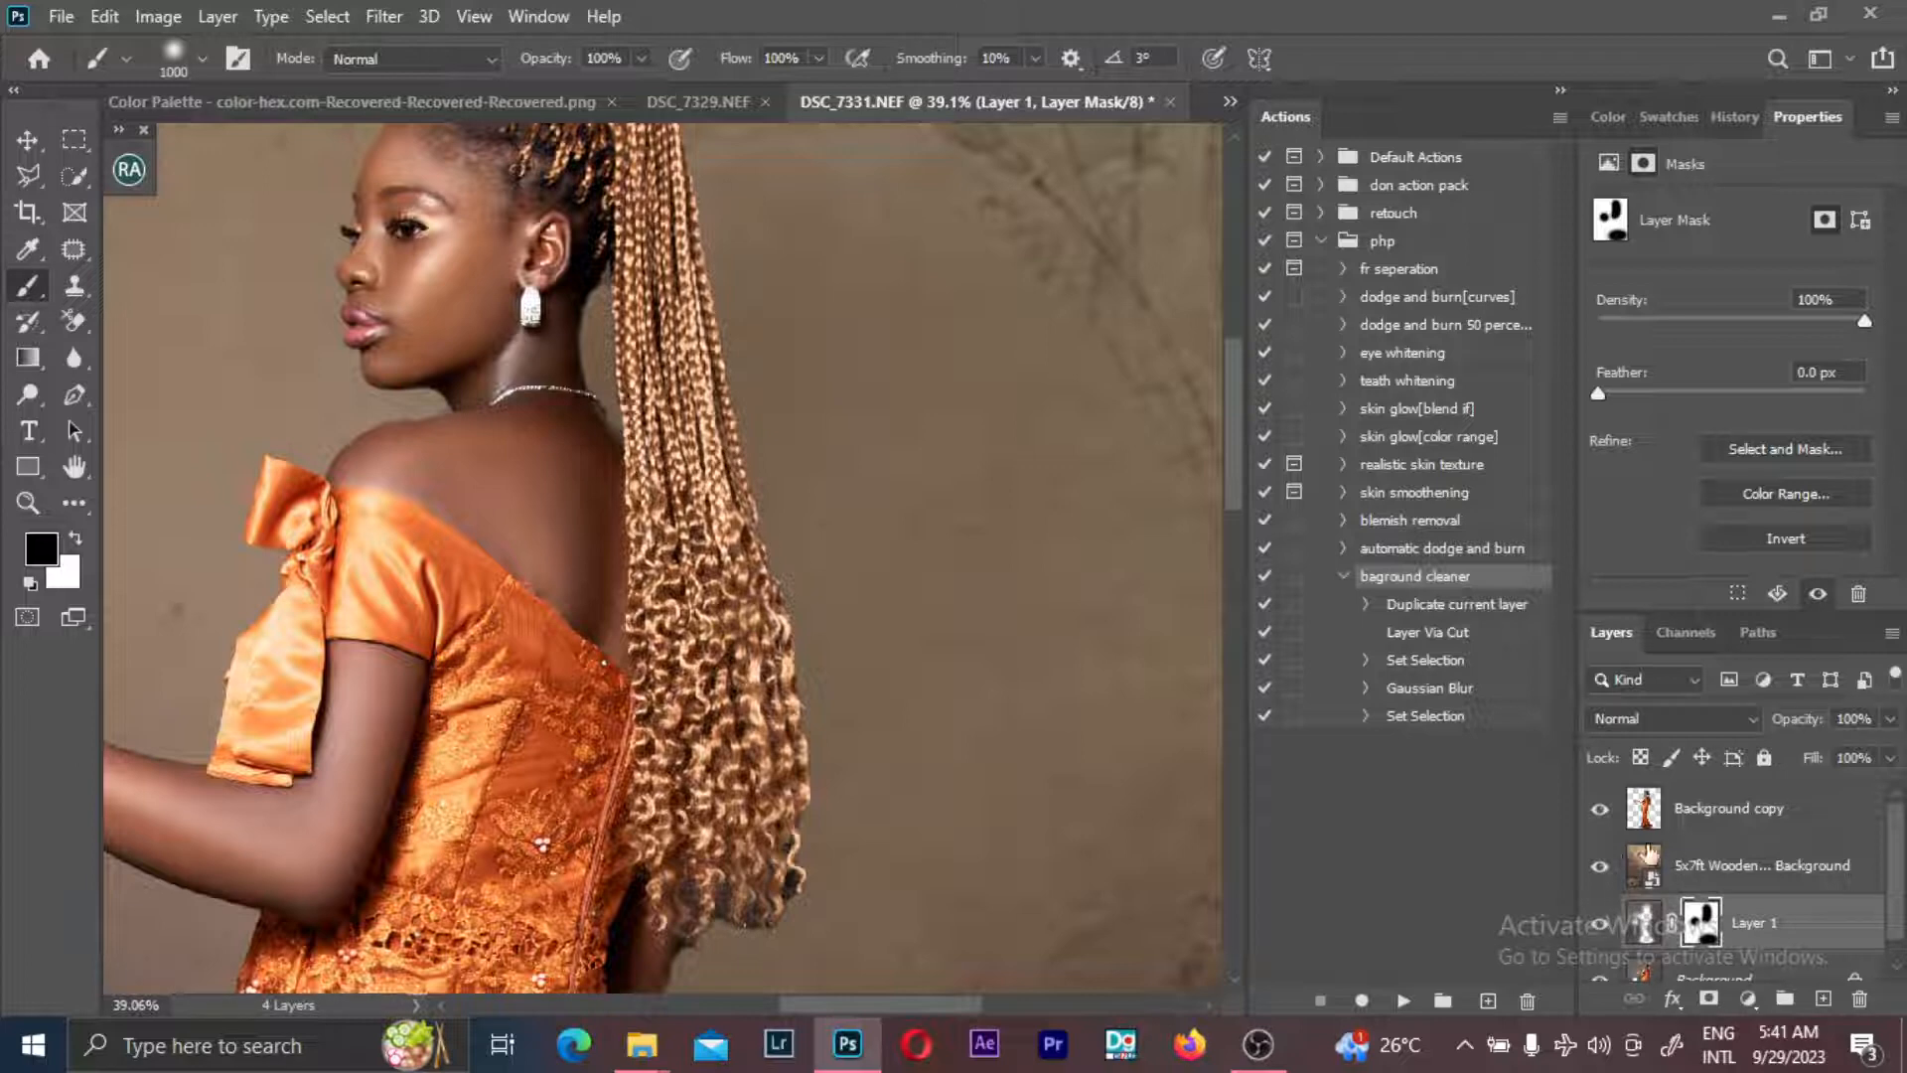
click(1600, 865)
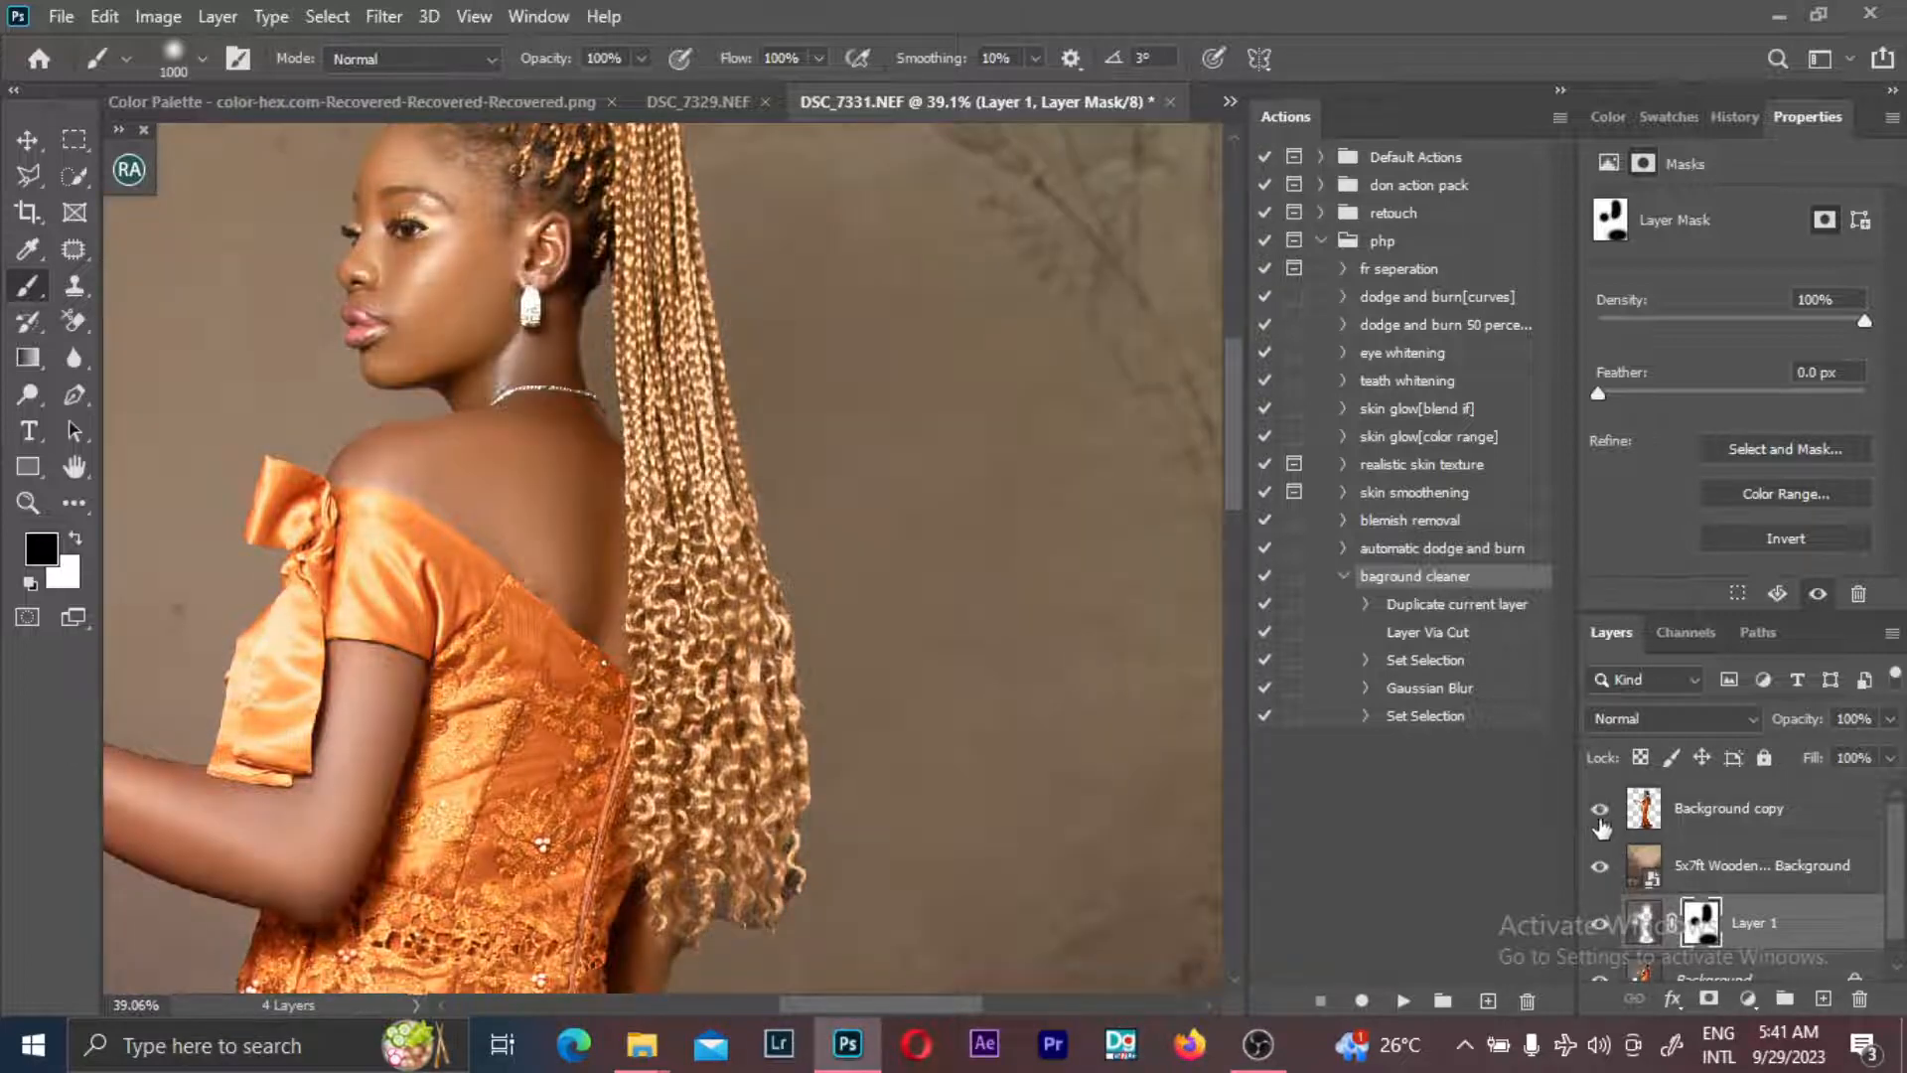
click(1738, 821)
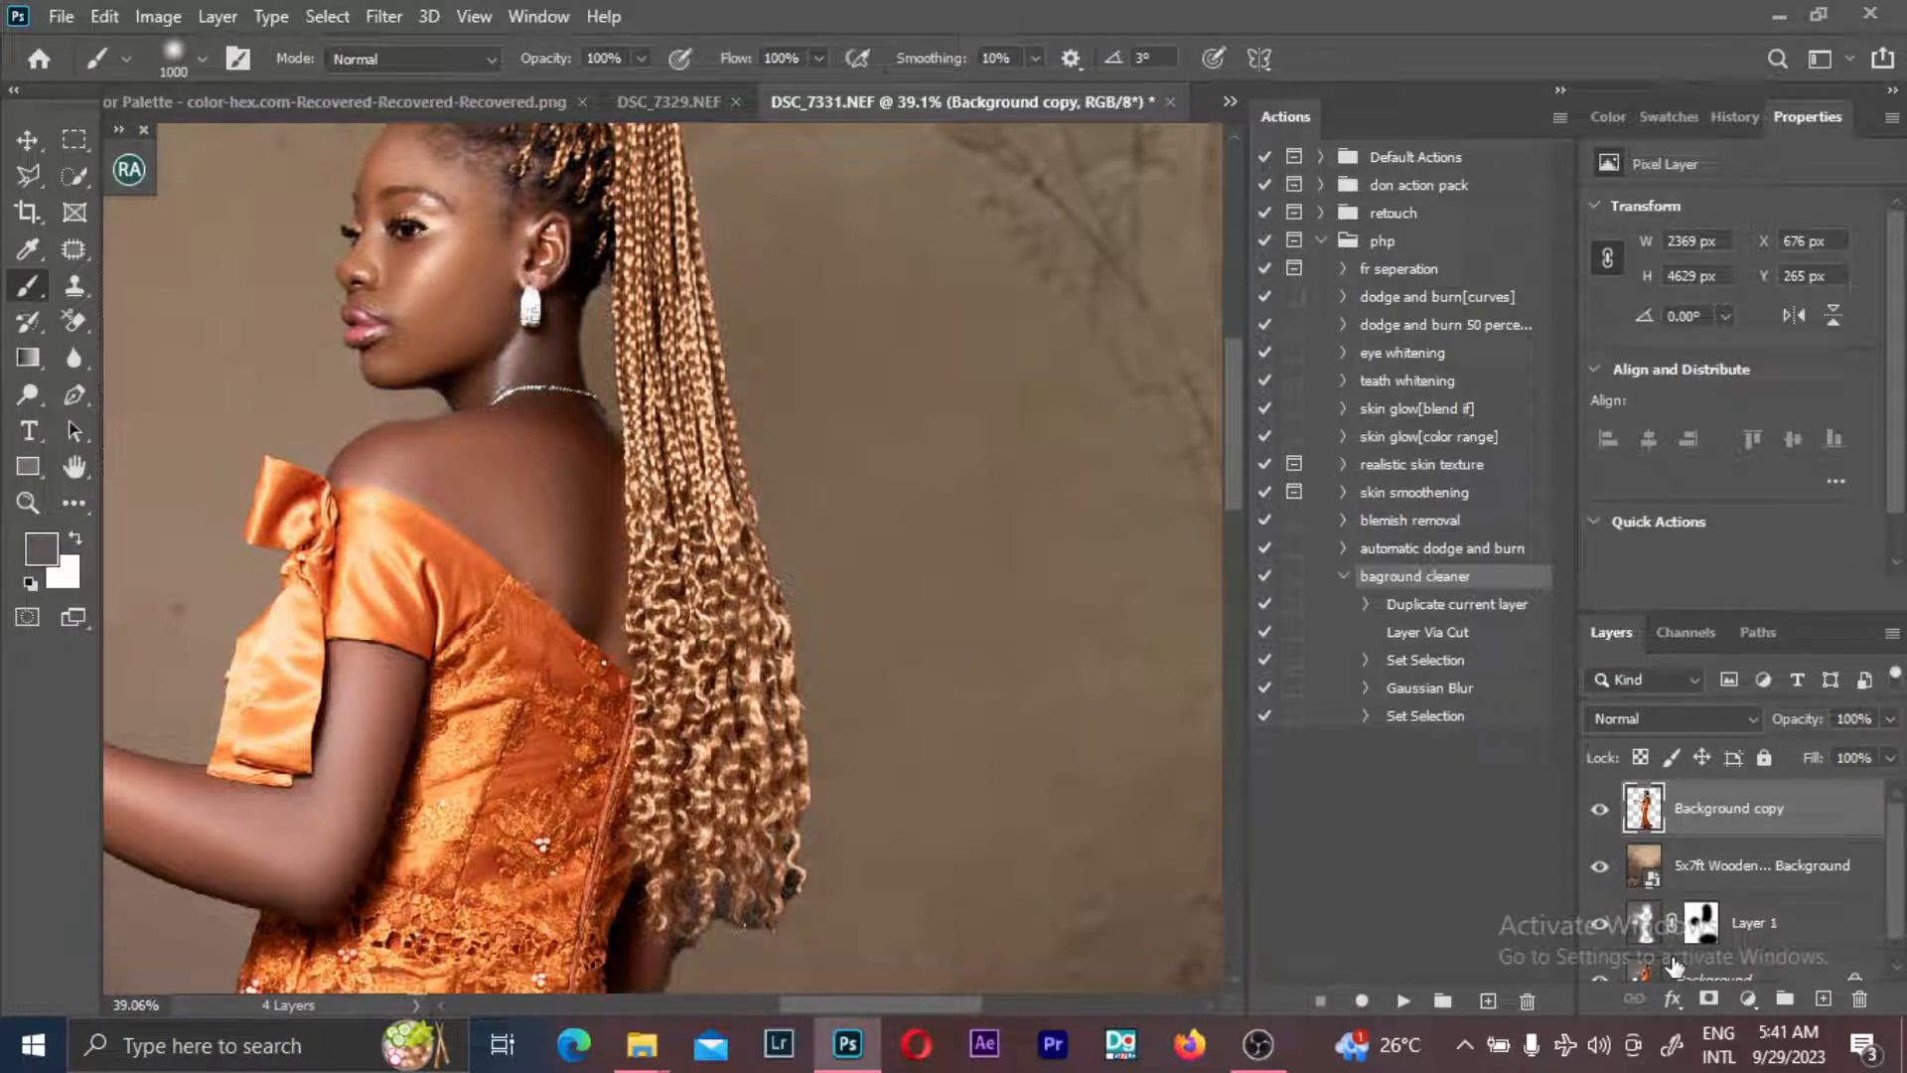
click(1708, 998)
key(d)
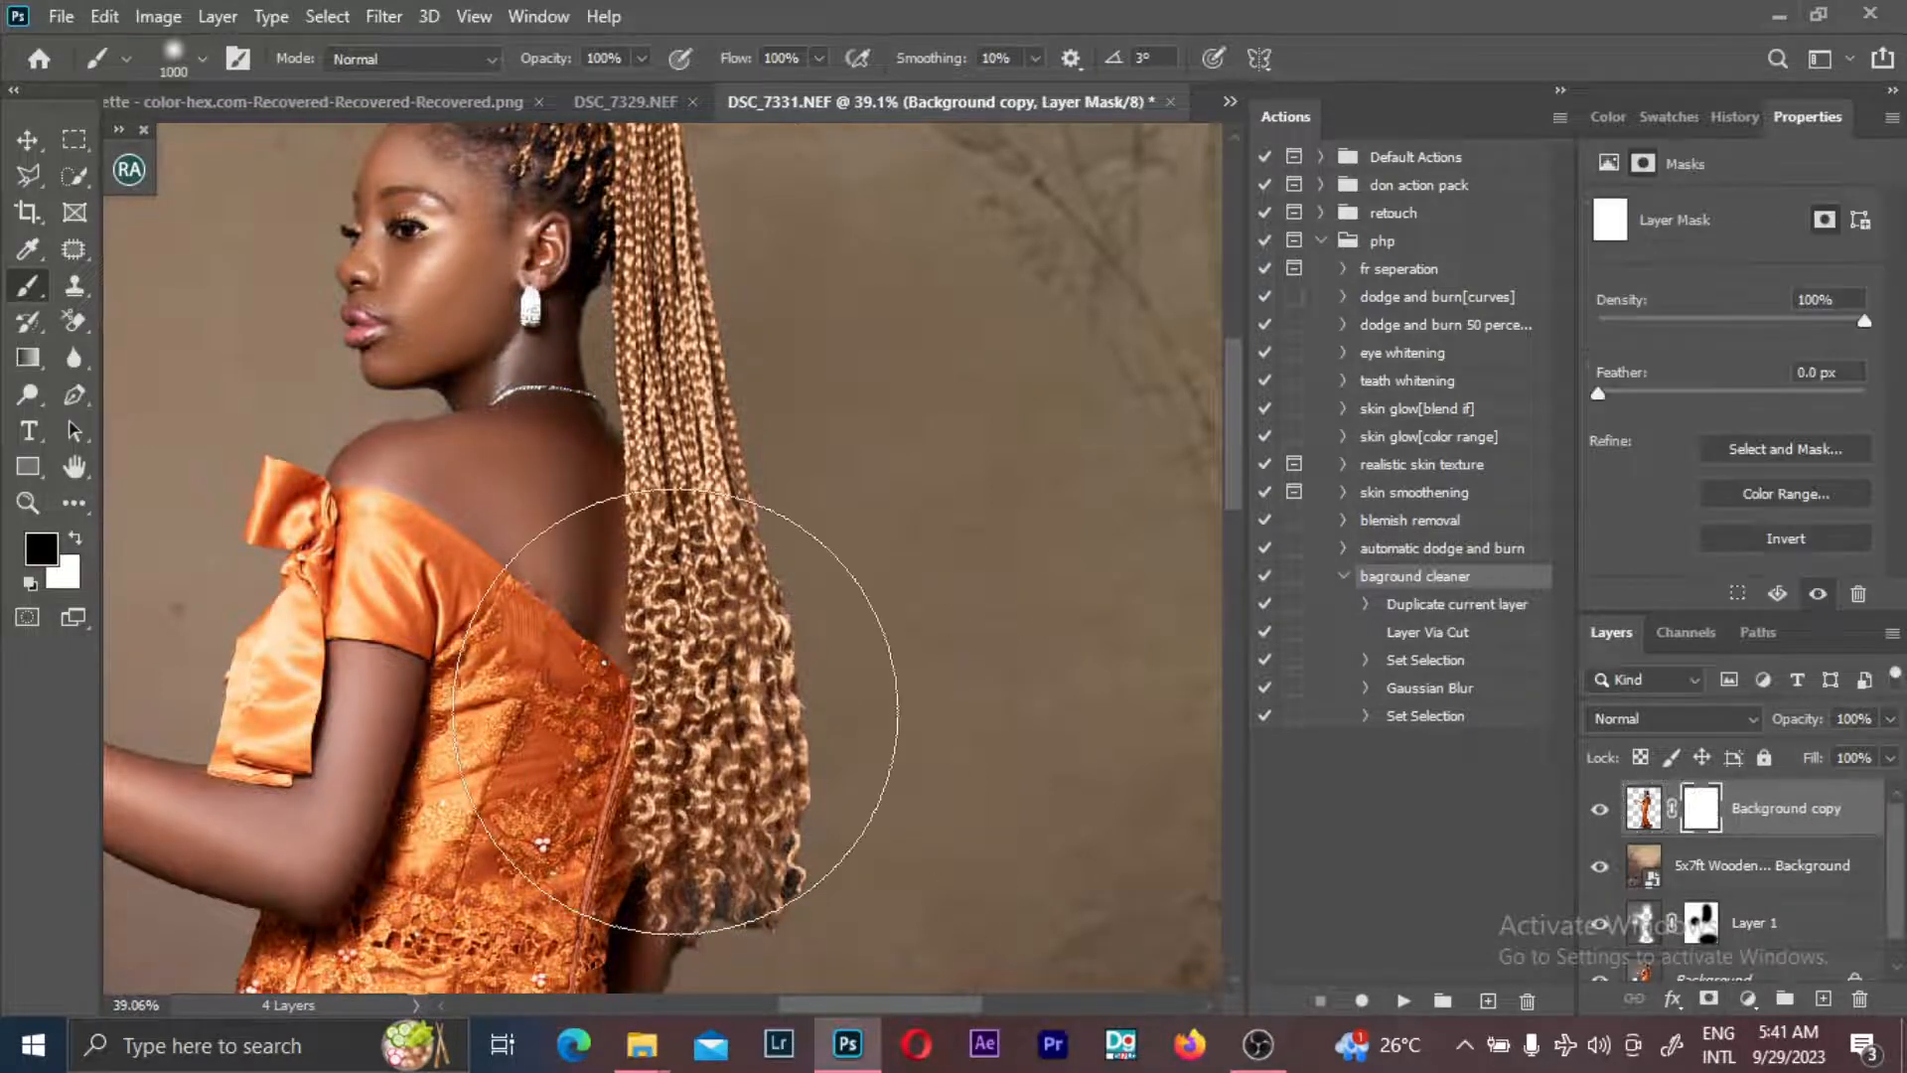
- Paint black on the Background copy mask over the dark residue between the ponytail's curl tips, reducing the brush to 25 pixels
drag(717, 732, 849, 748)
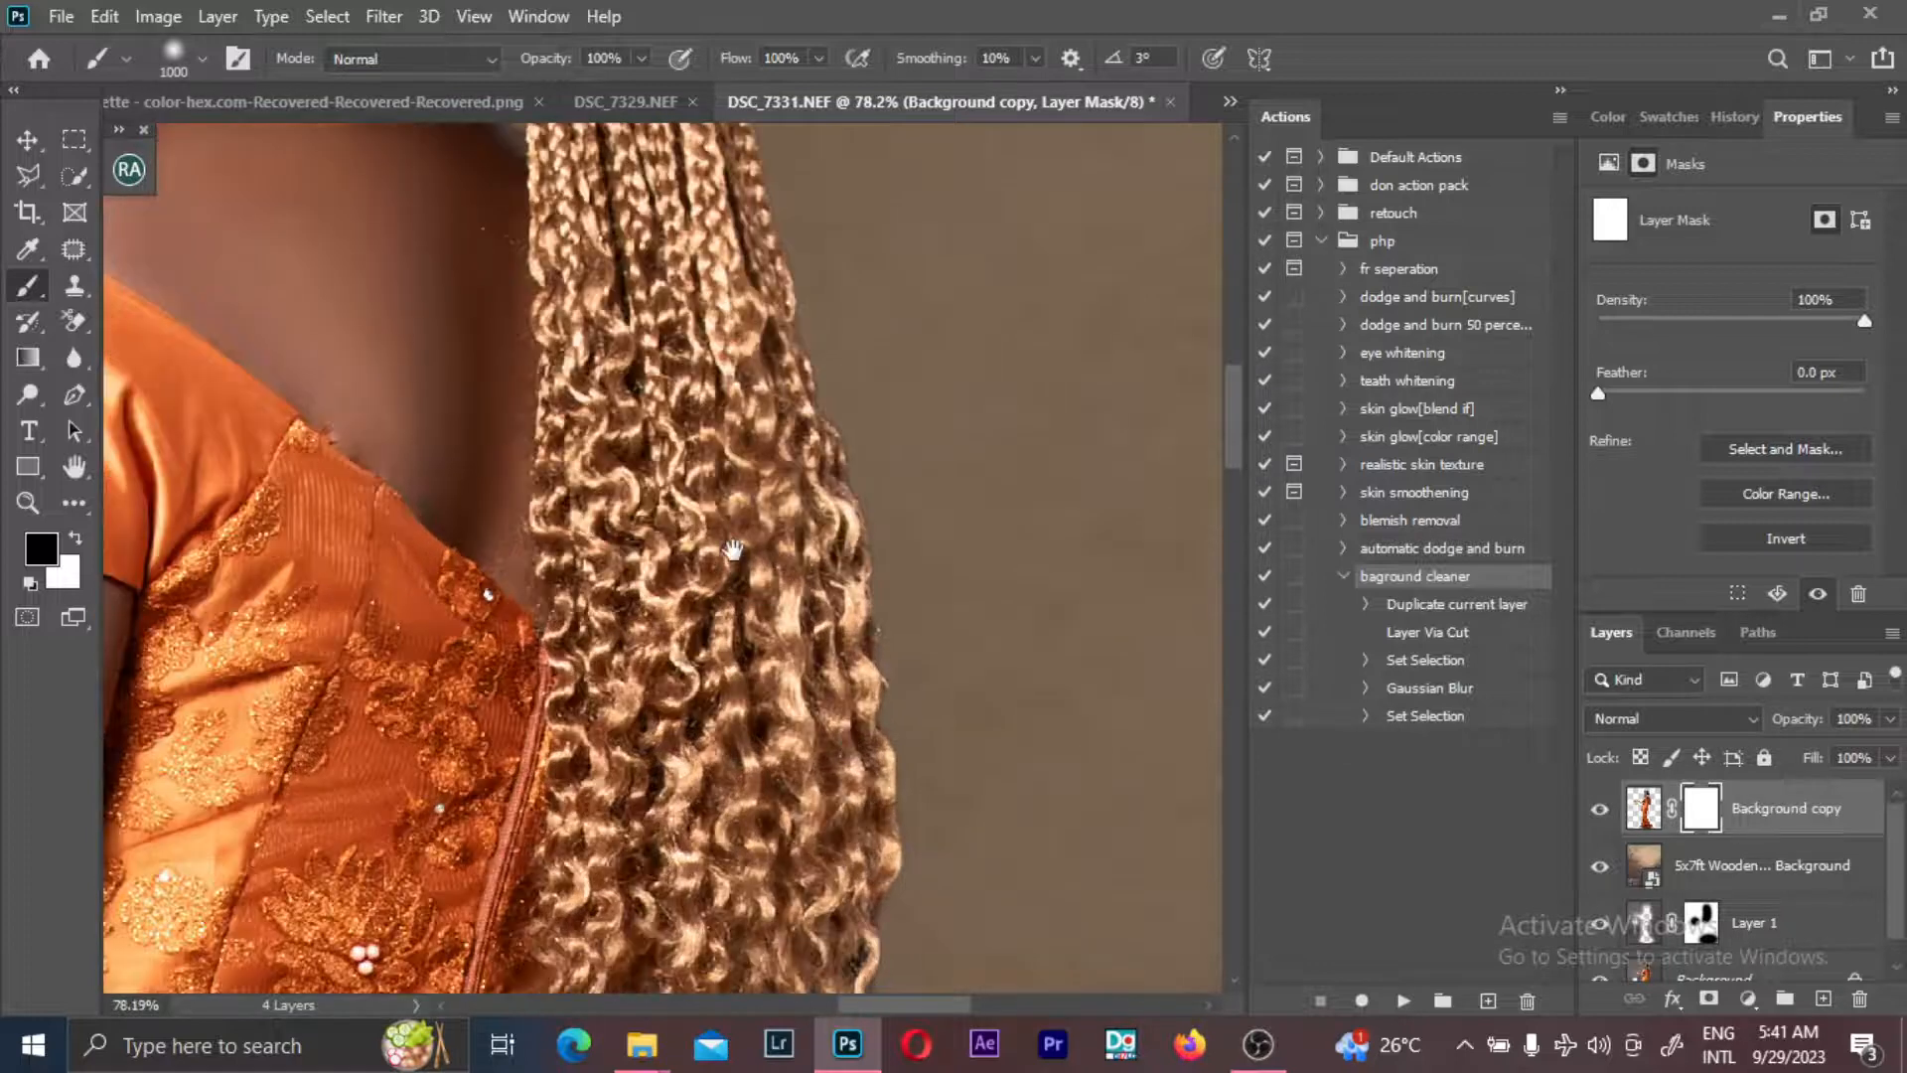
drag(733, 549, 577, 266)
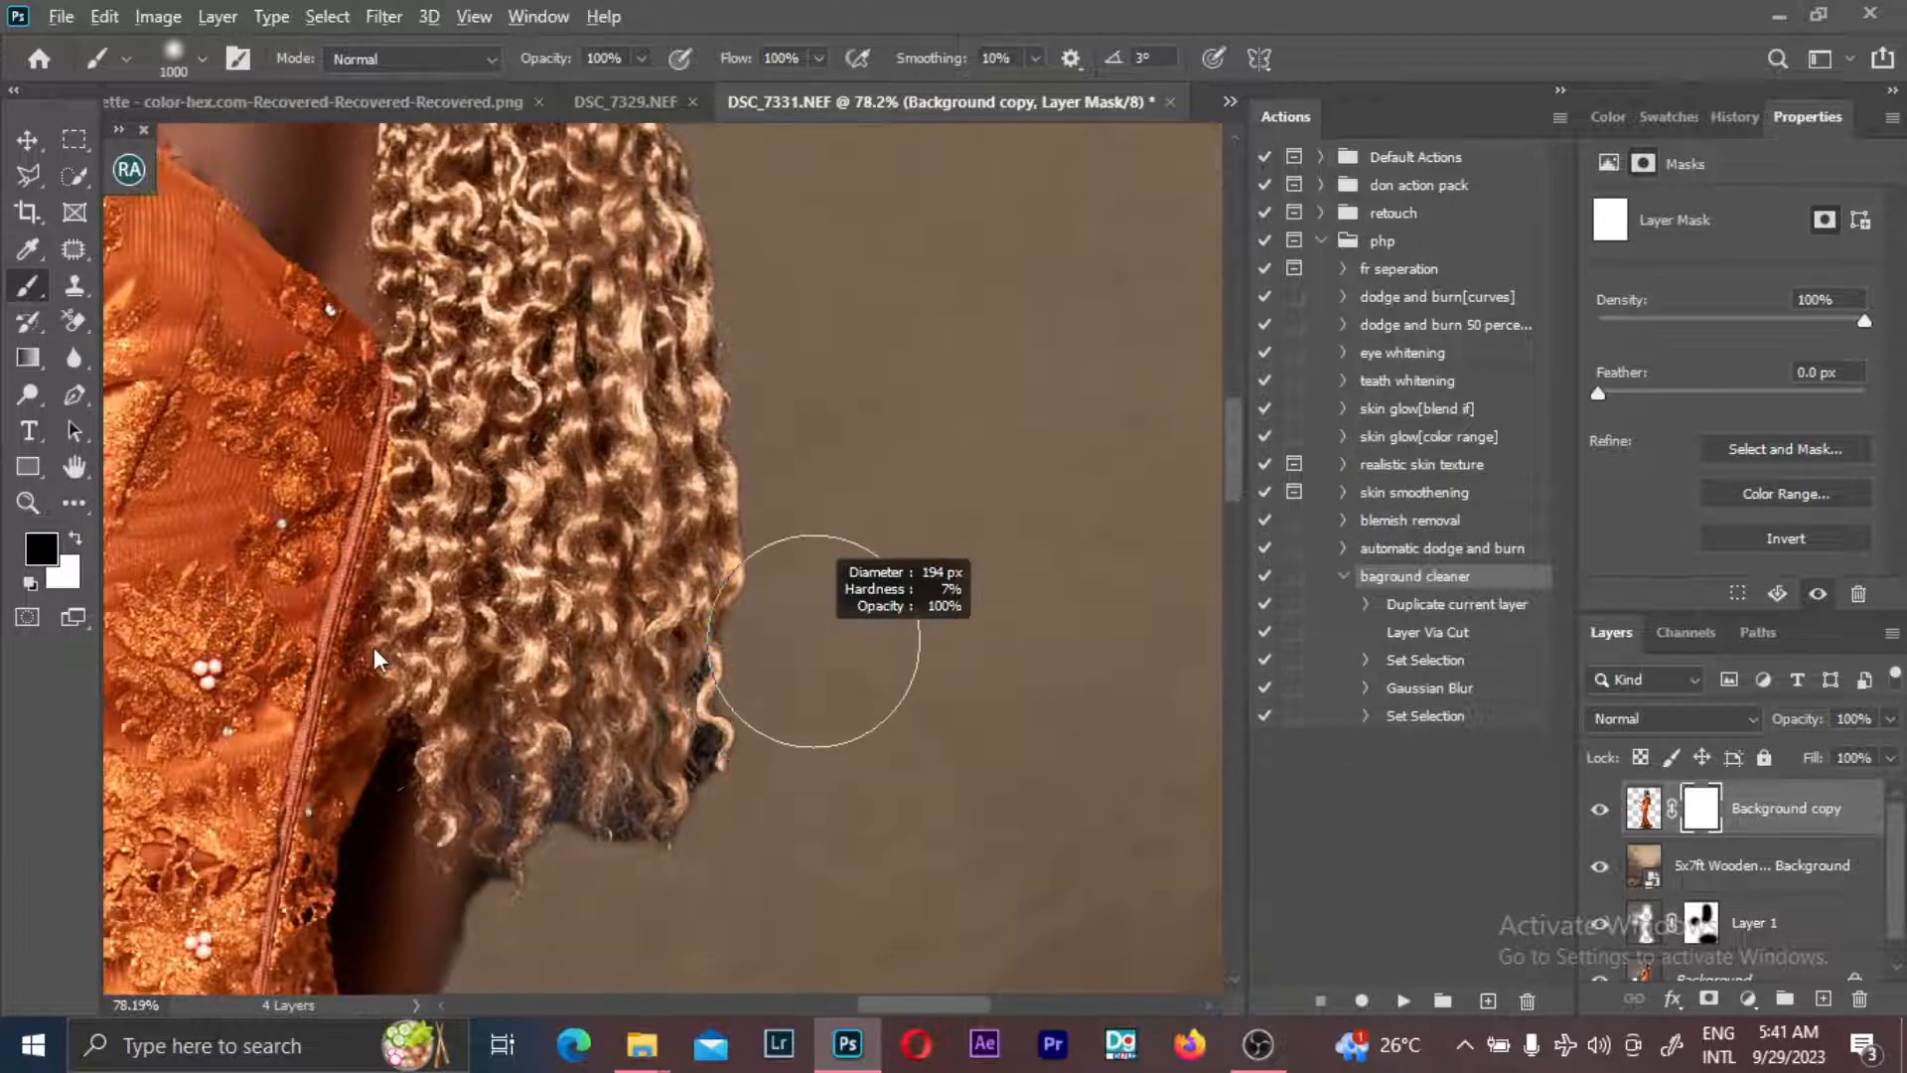
drag(814, 641, 373, 647)
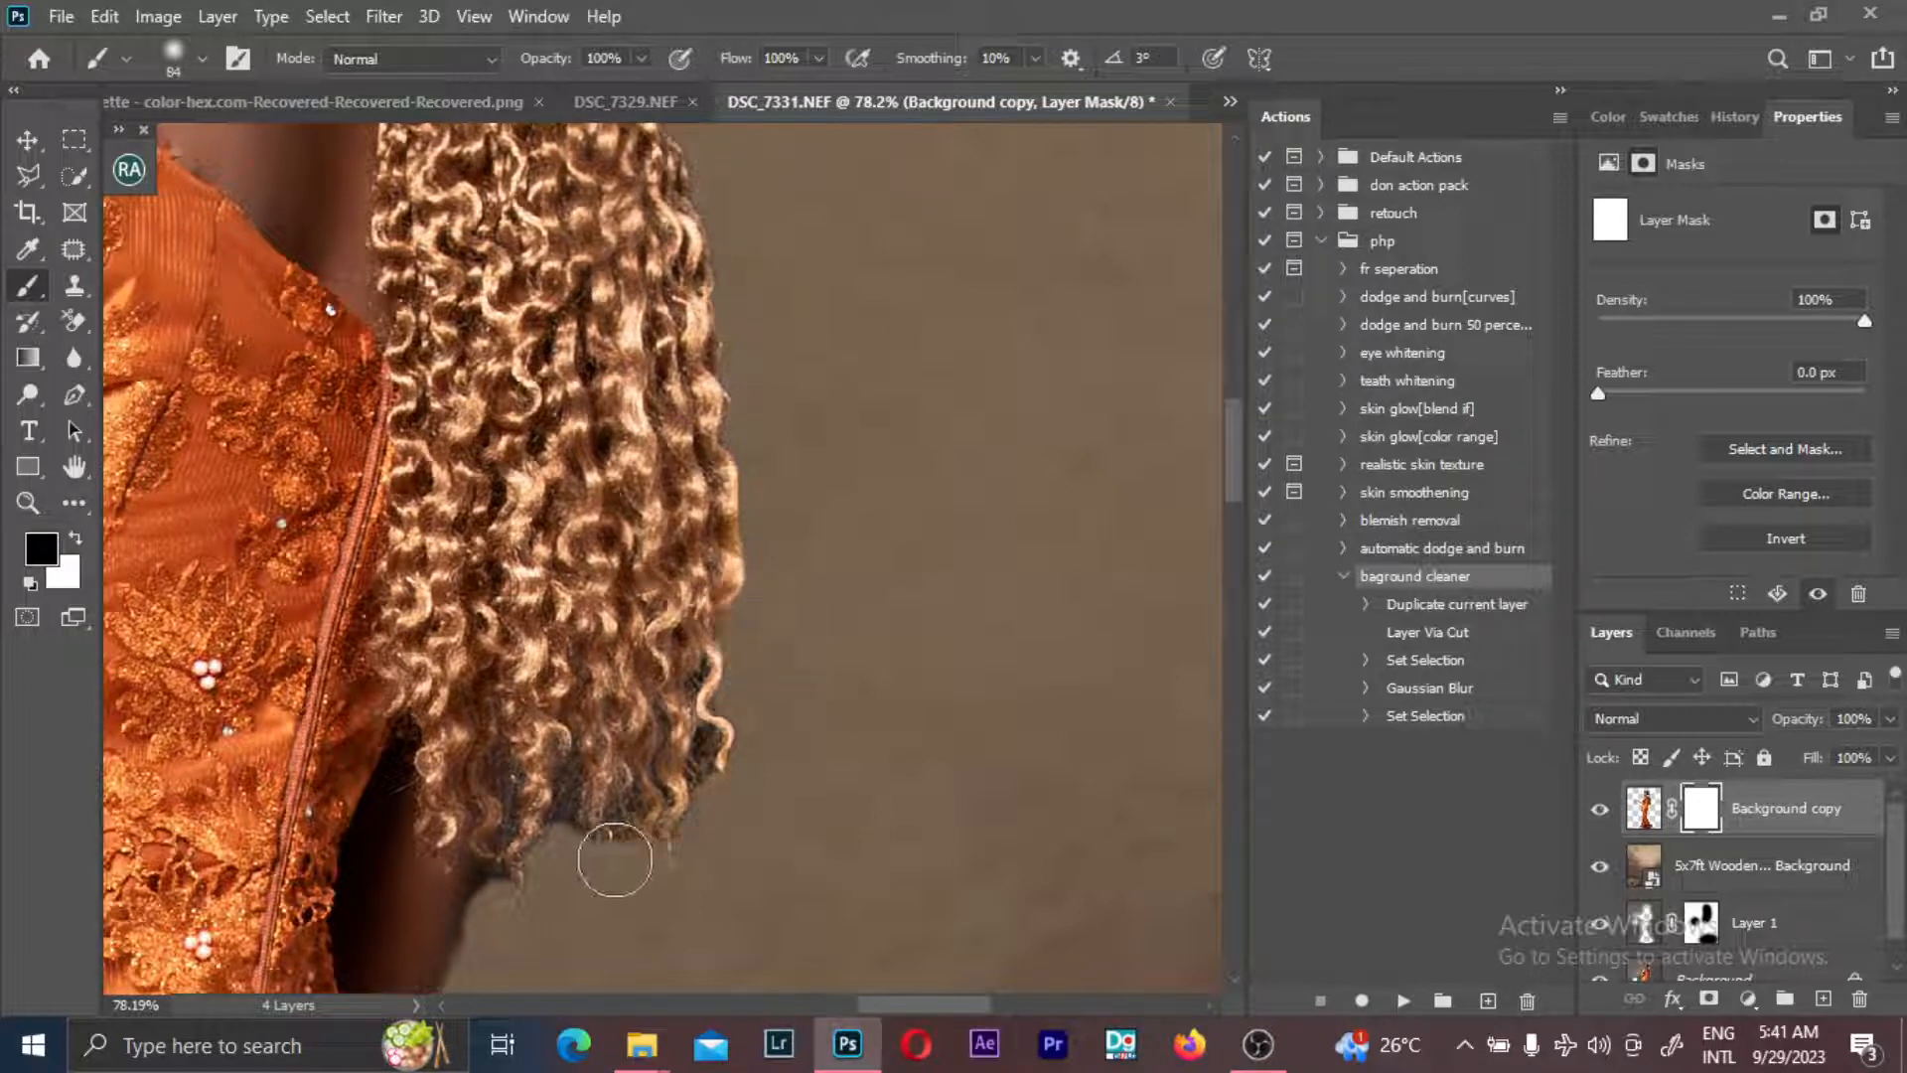
key(bracketleft)
drag(586, 839, 562, 862)
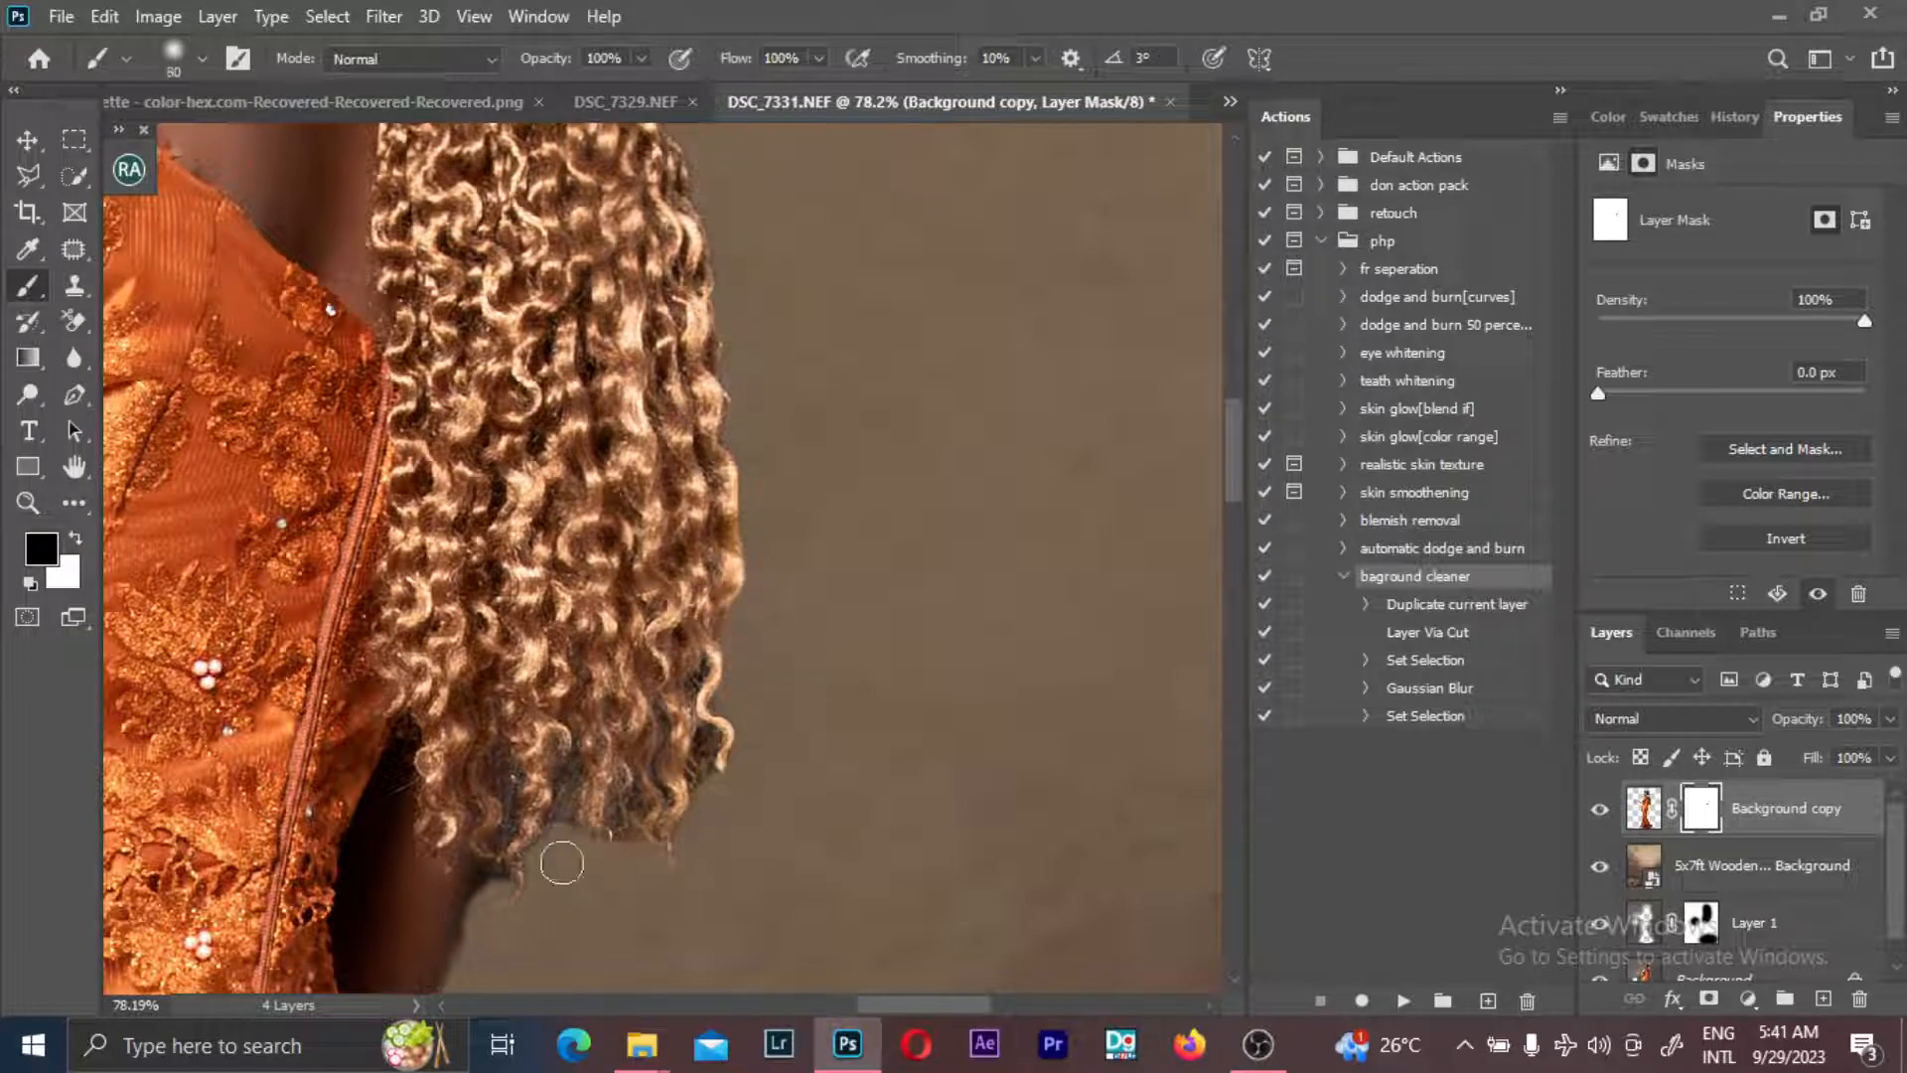
key(bracketleft)
key(bracketleft)
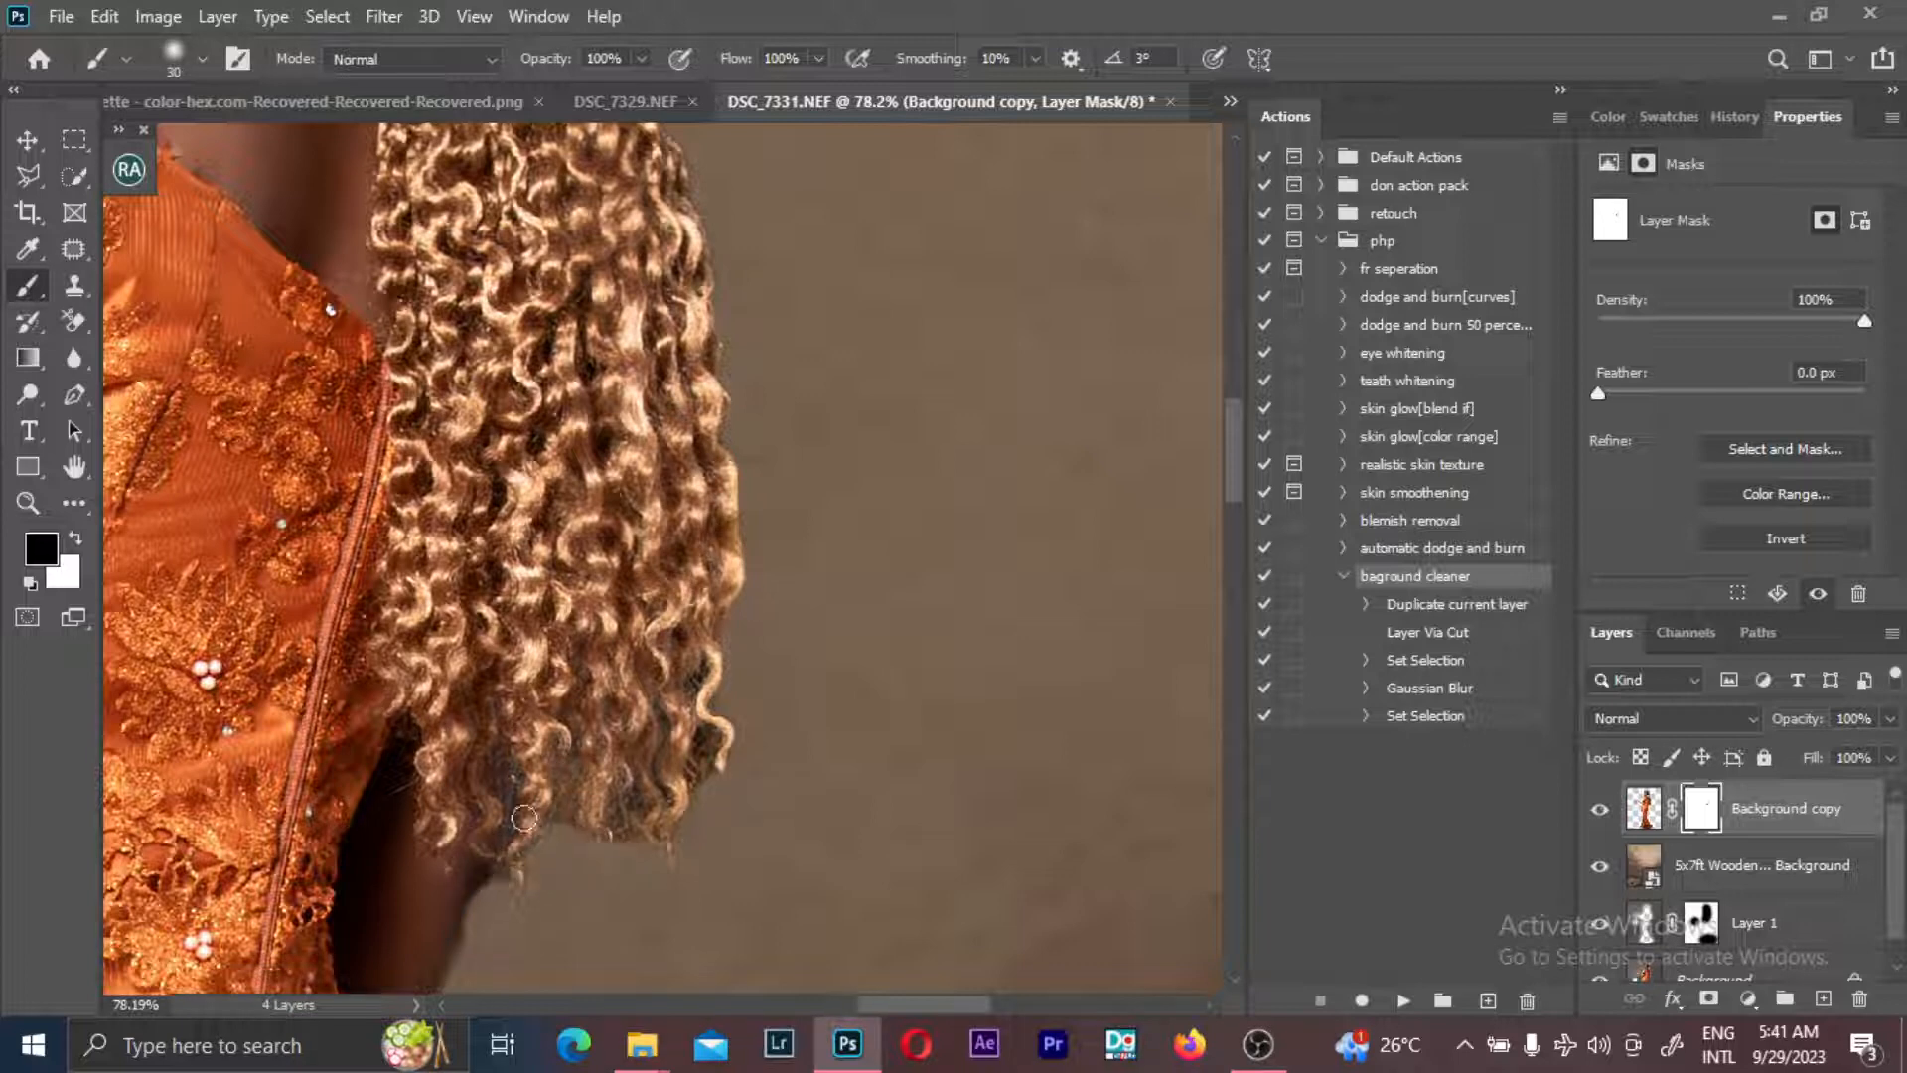
key(bracketleft)
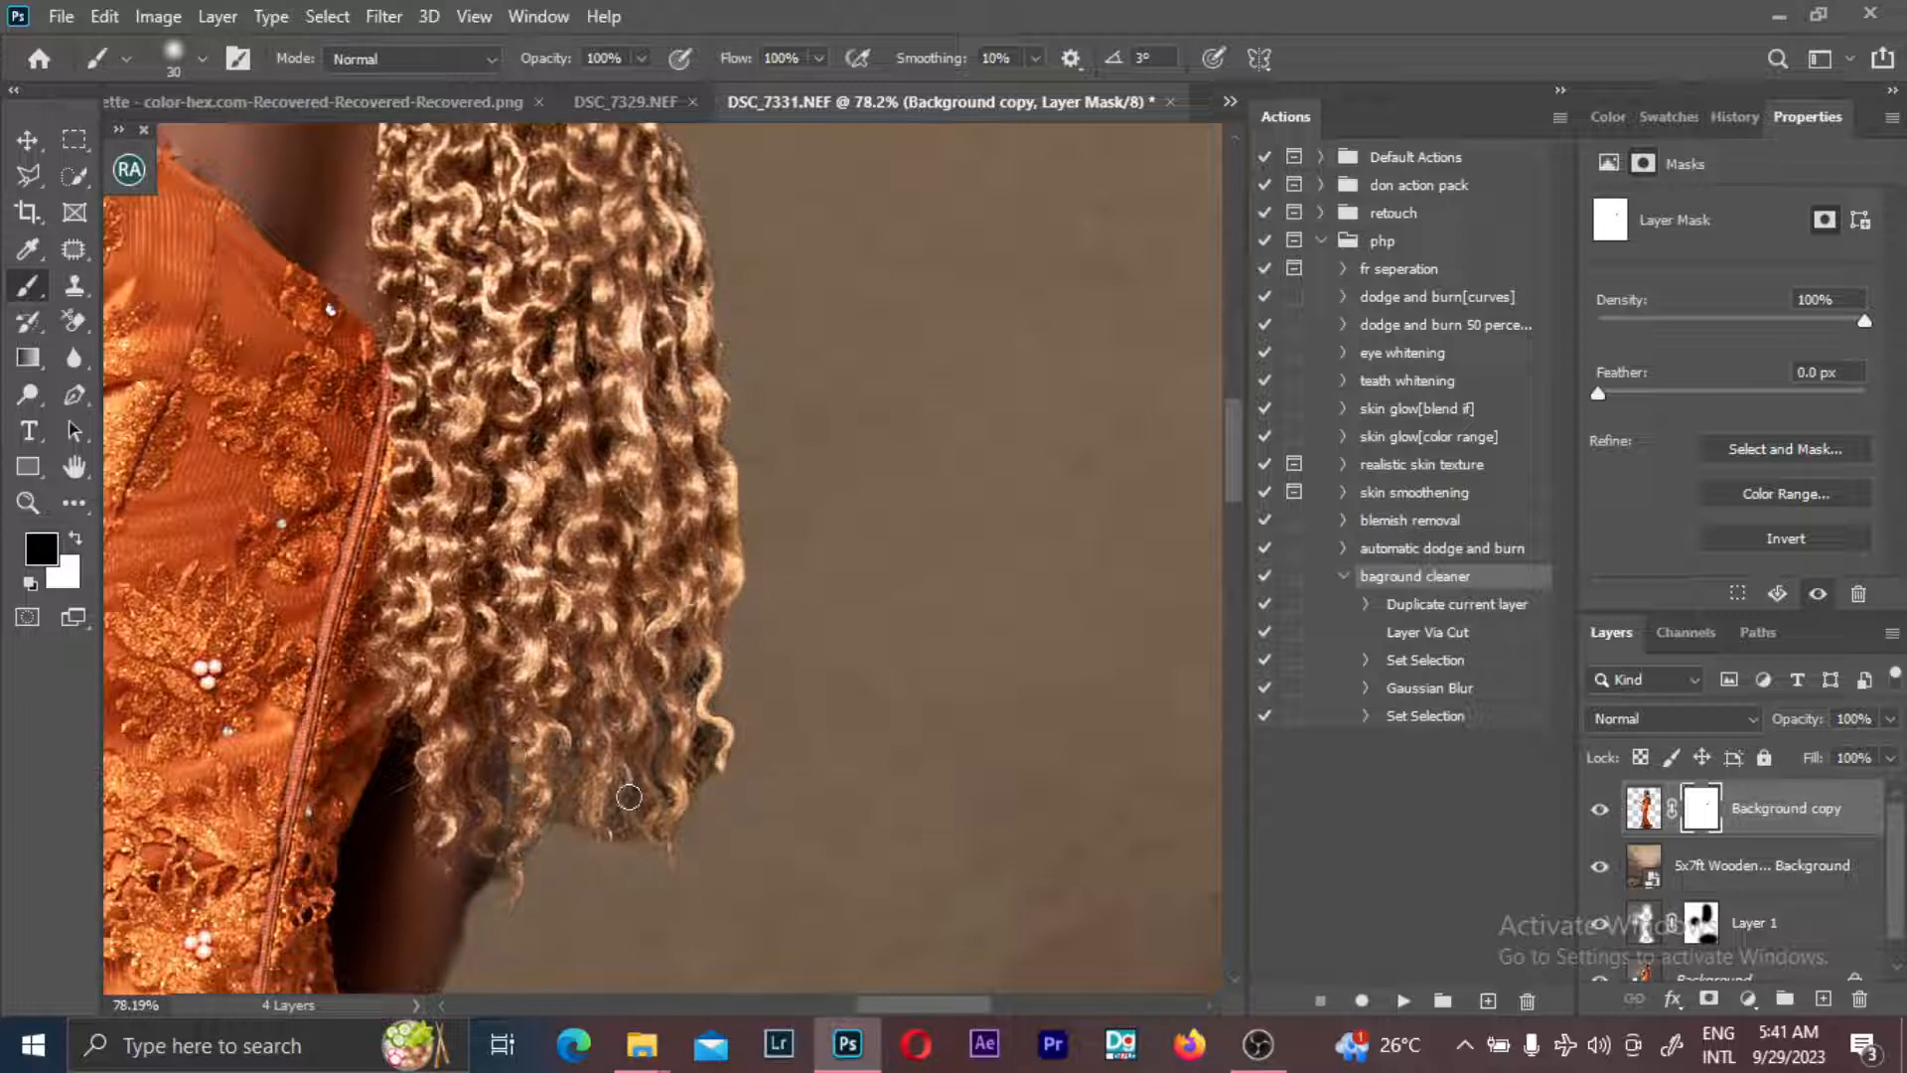
key(bracketleft)
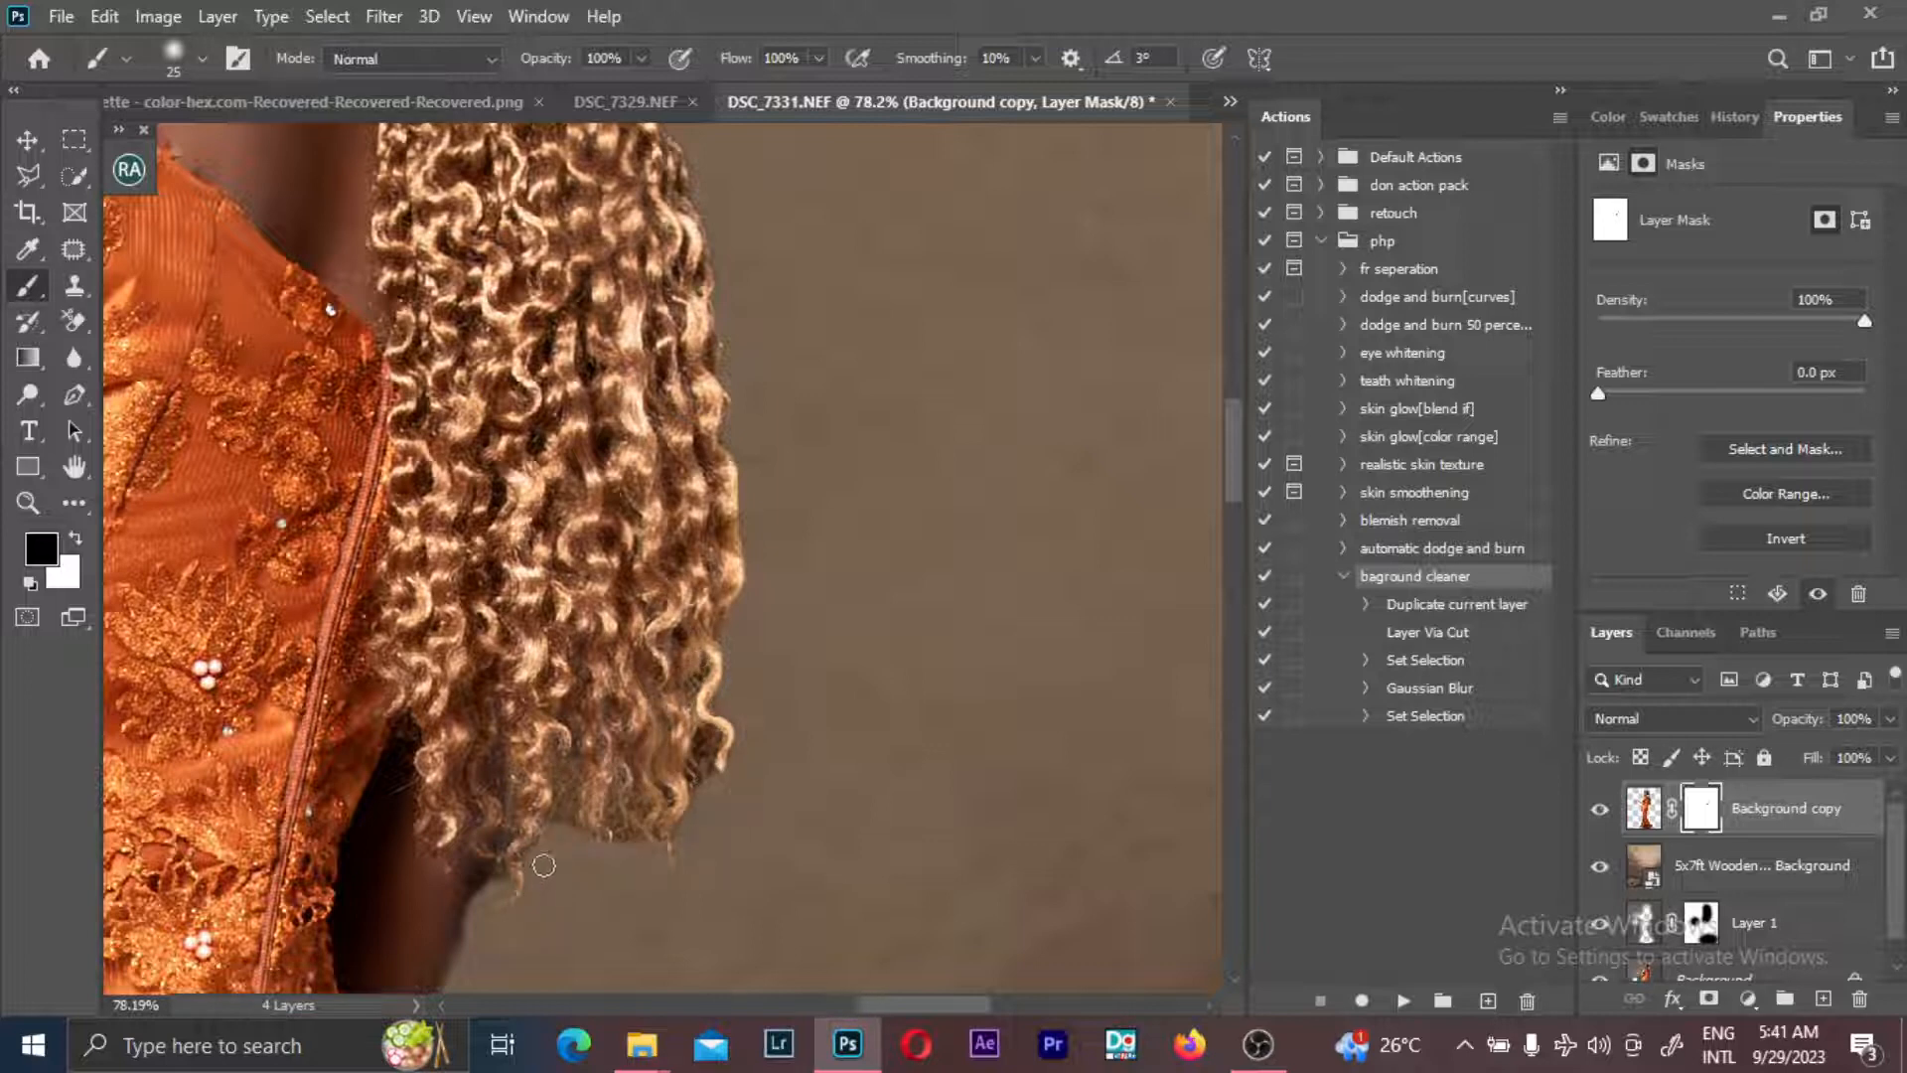
- Inspect the cutout edge along the braids from the head down to the curls, and check the whole portrait
scroll(704, 535, up, 10)
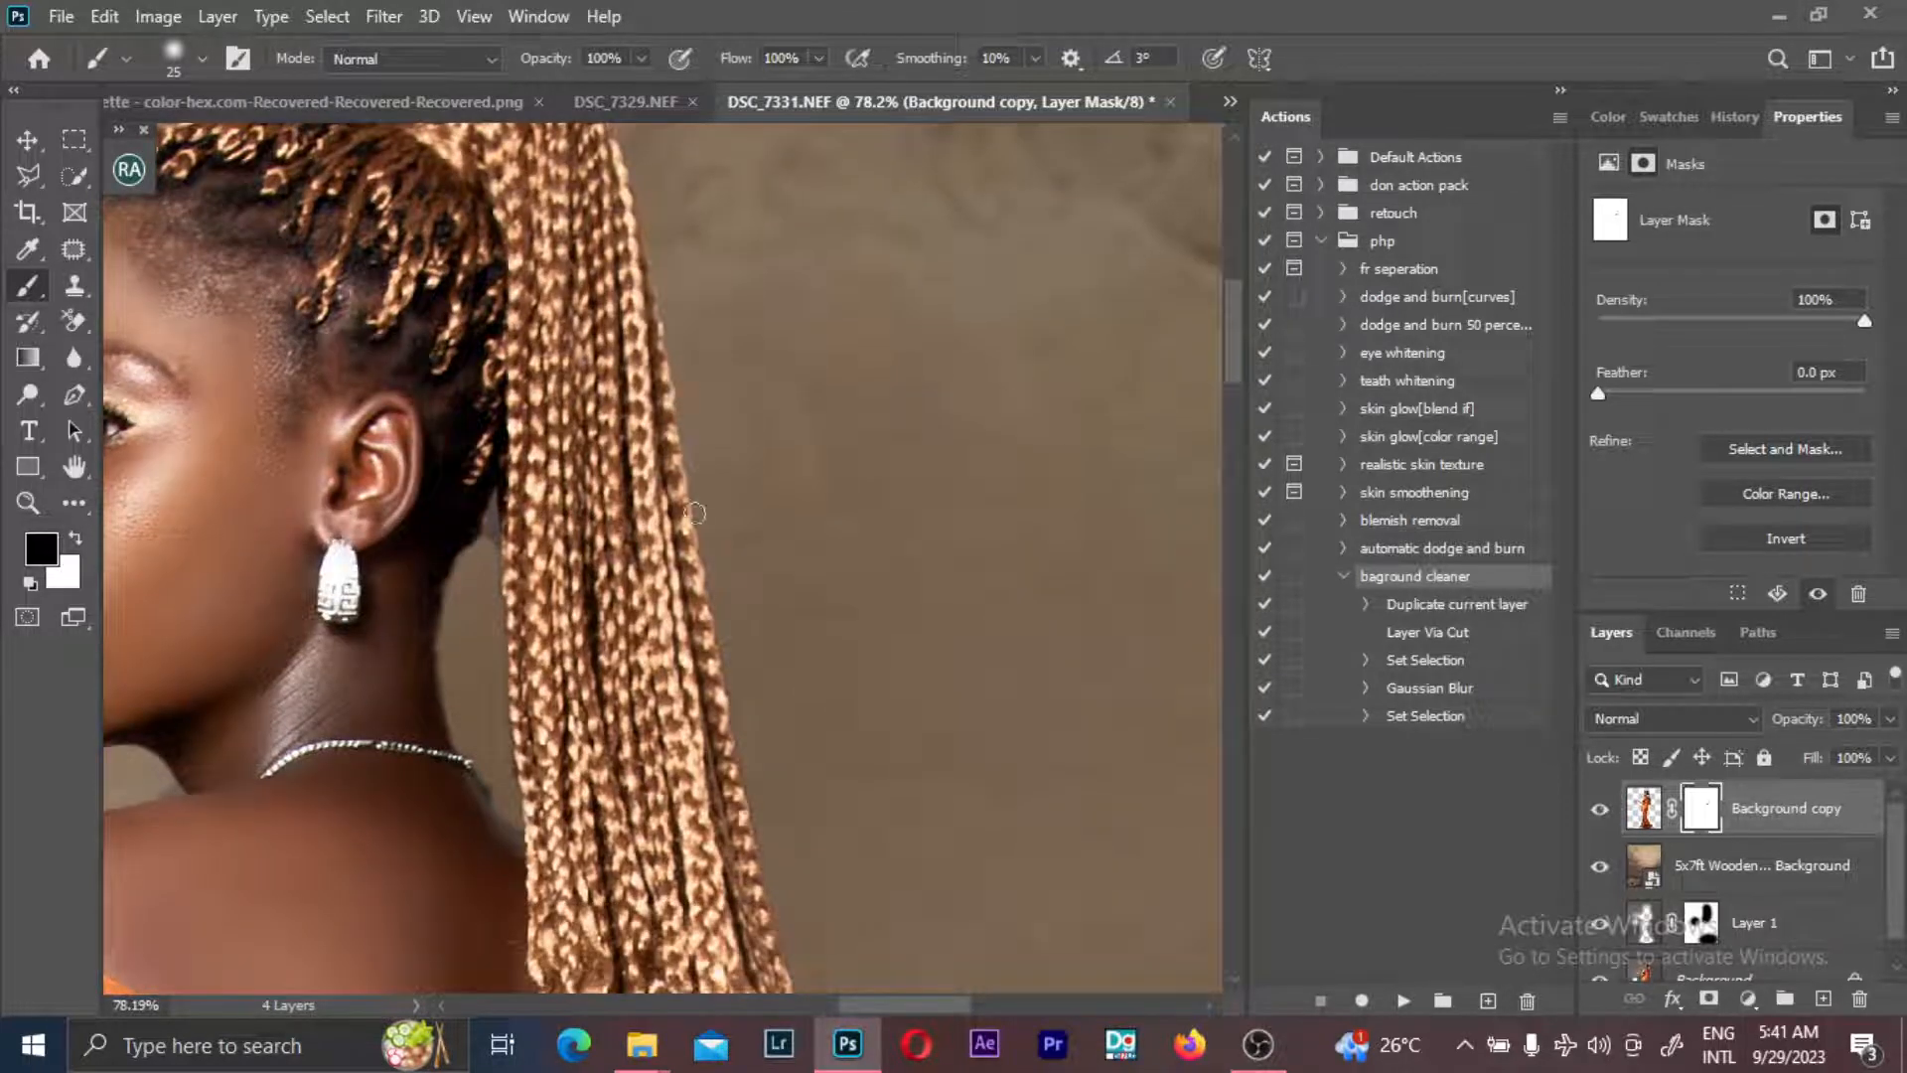
drag(656, 420, 599, 244)
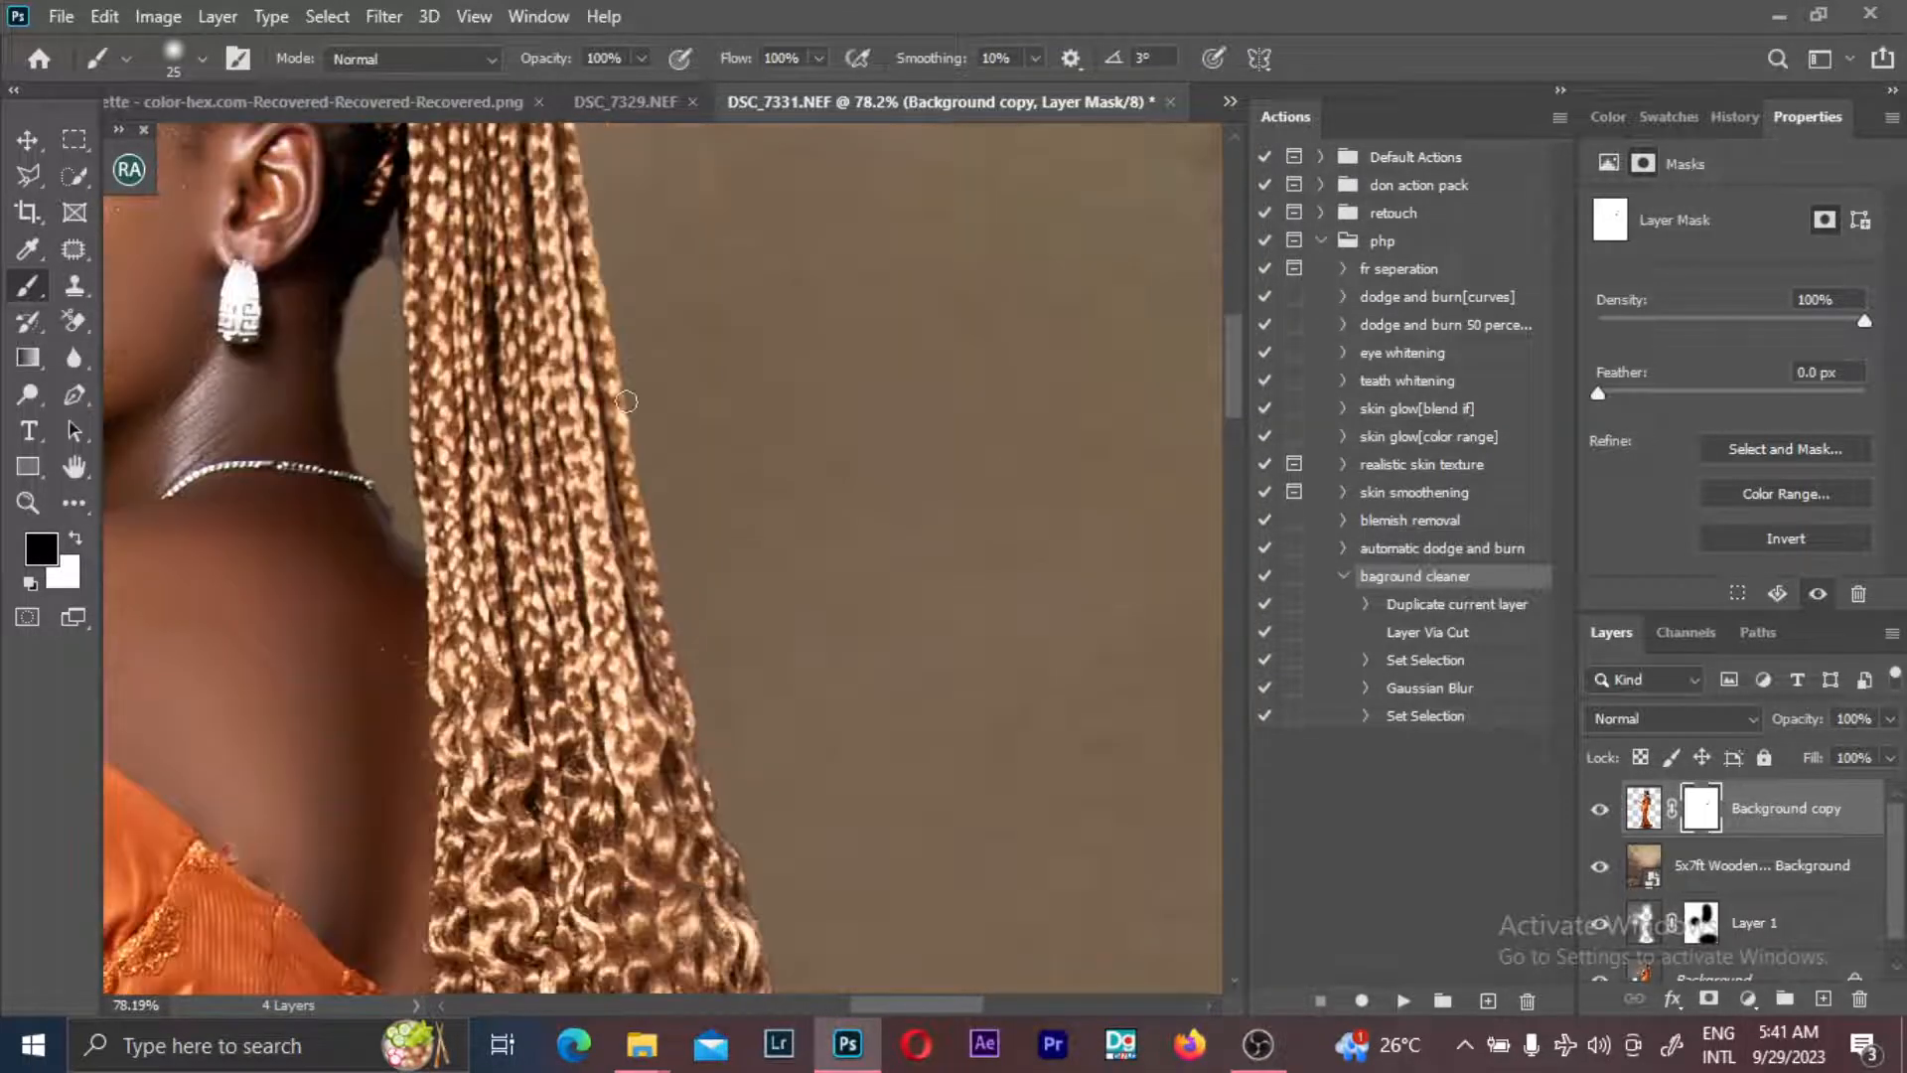
scroll(621, 417, down, 5)
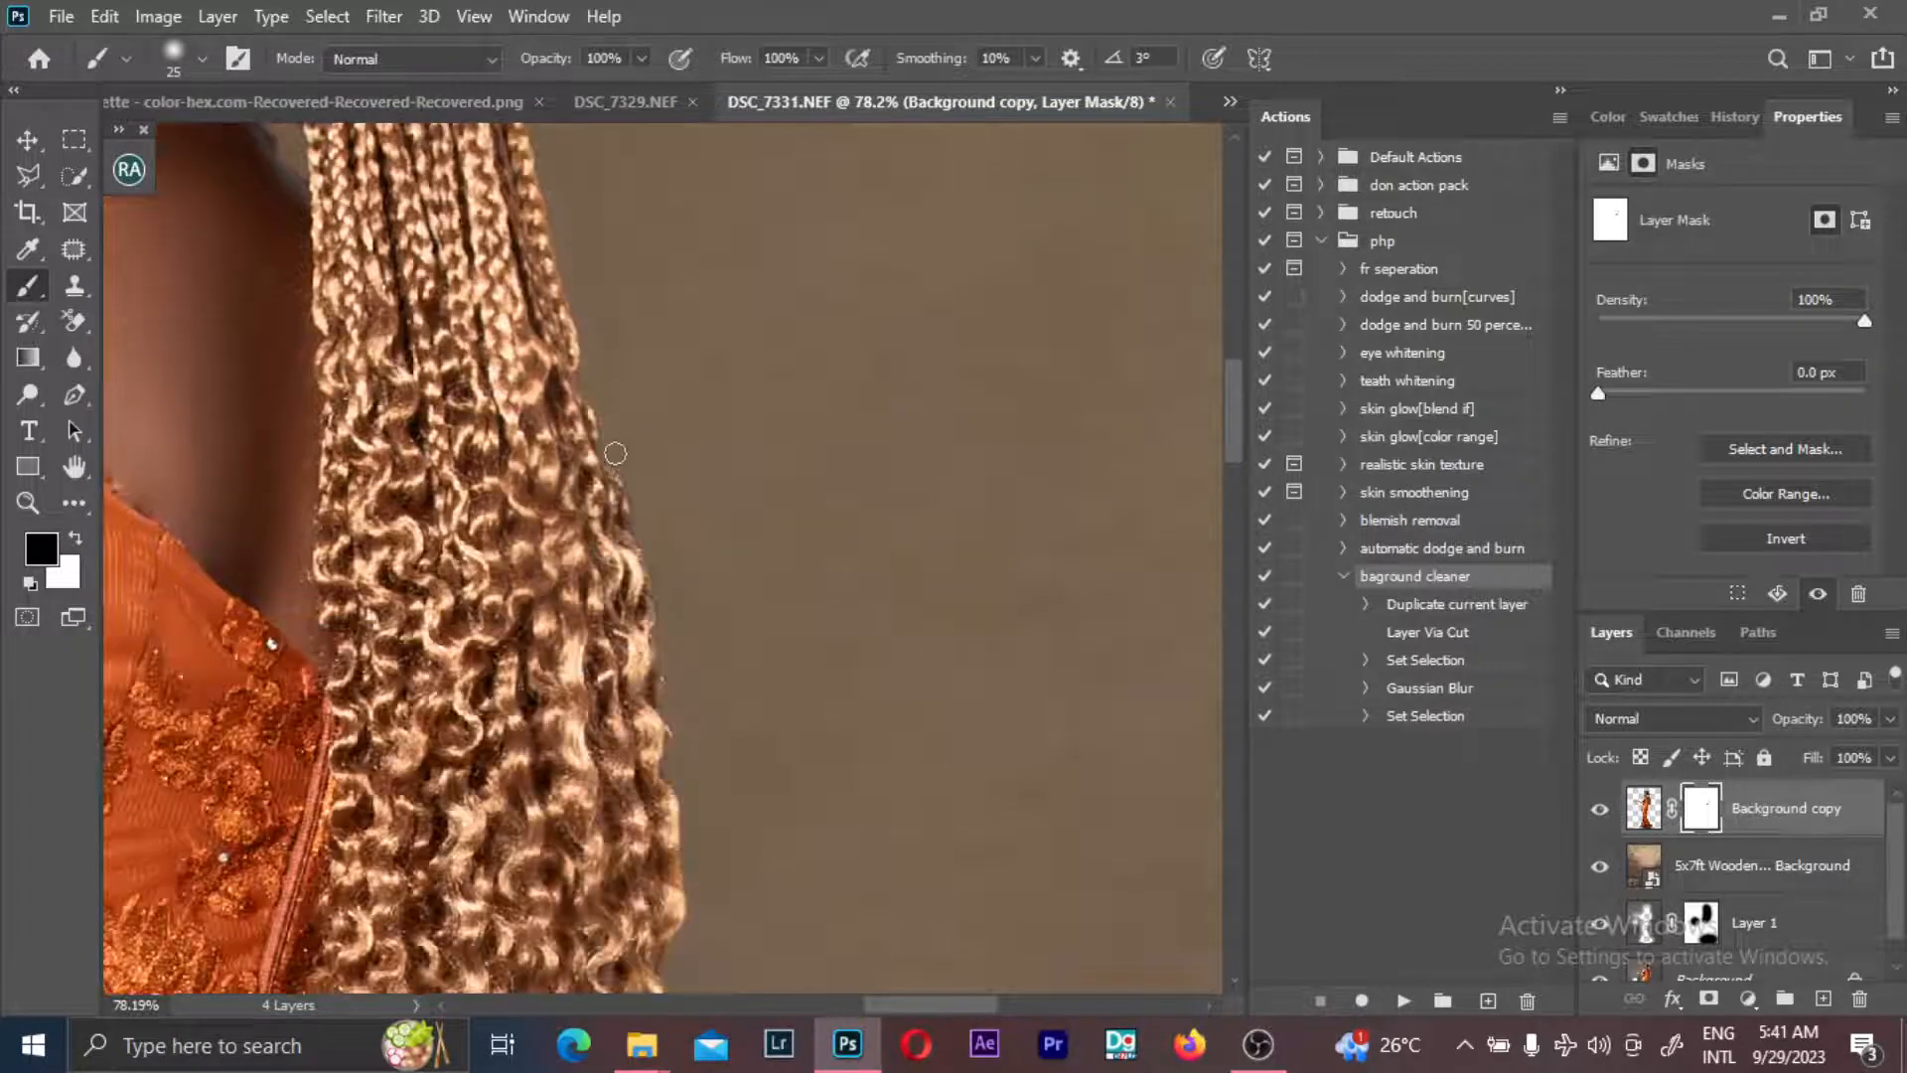
scroll(815, 485, left, 3)
scroll(814, 486, down, 5)
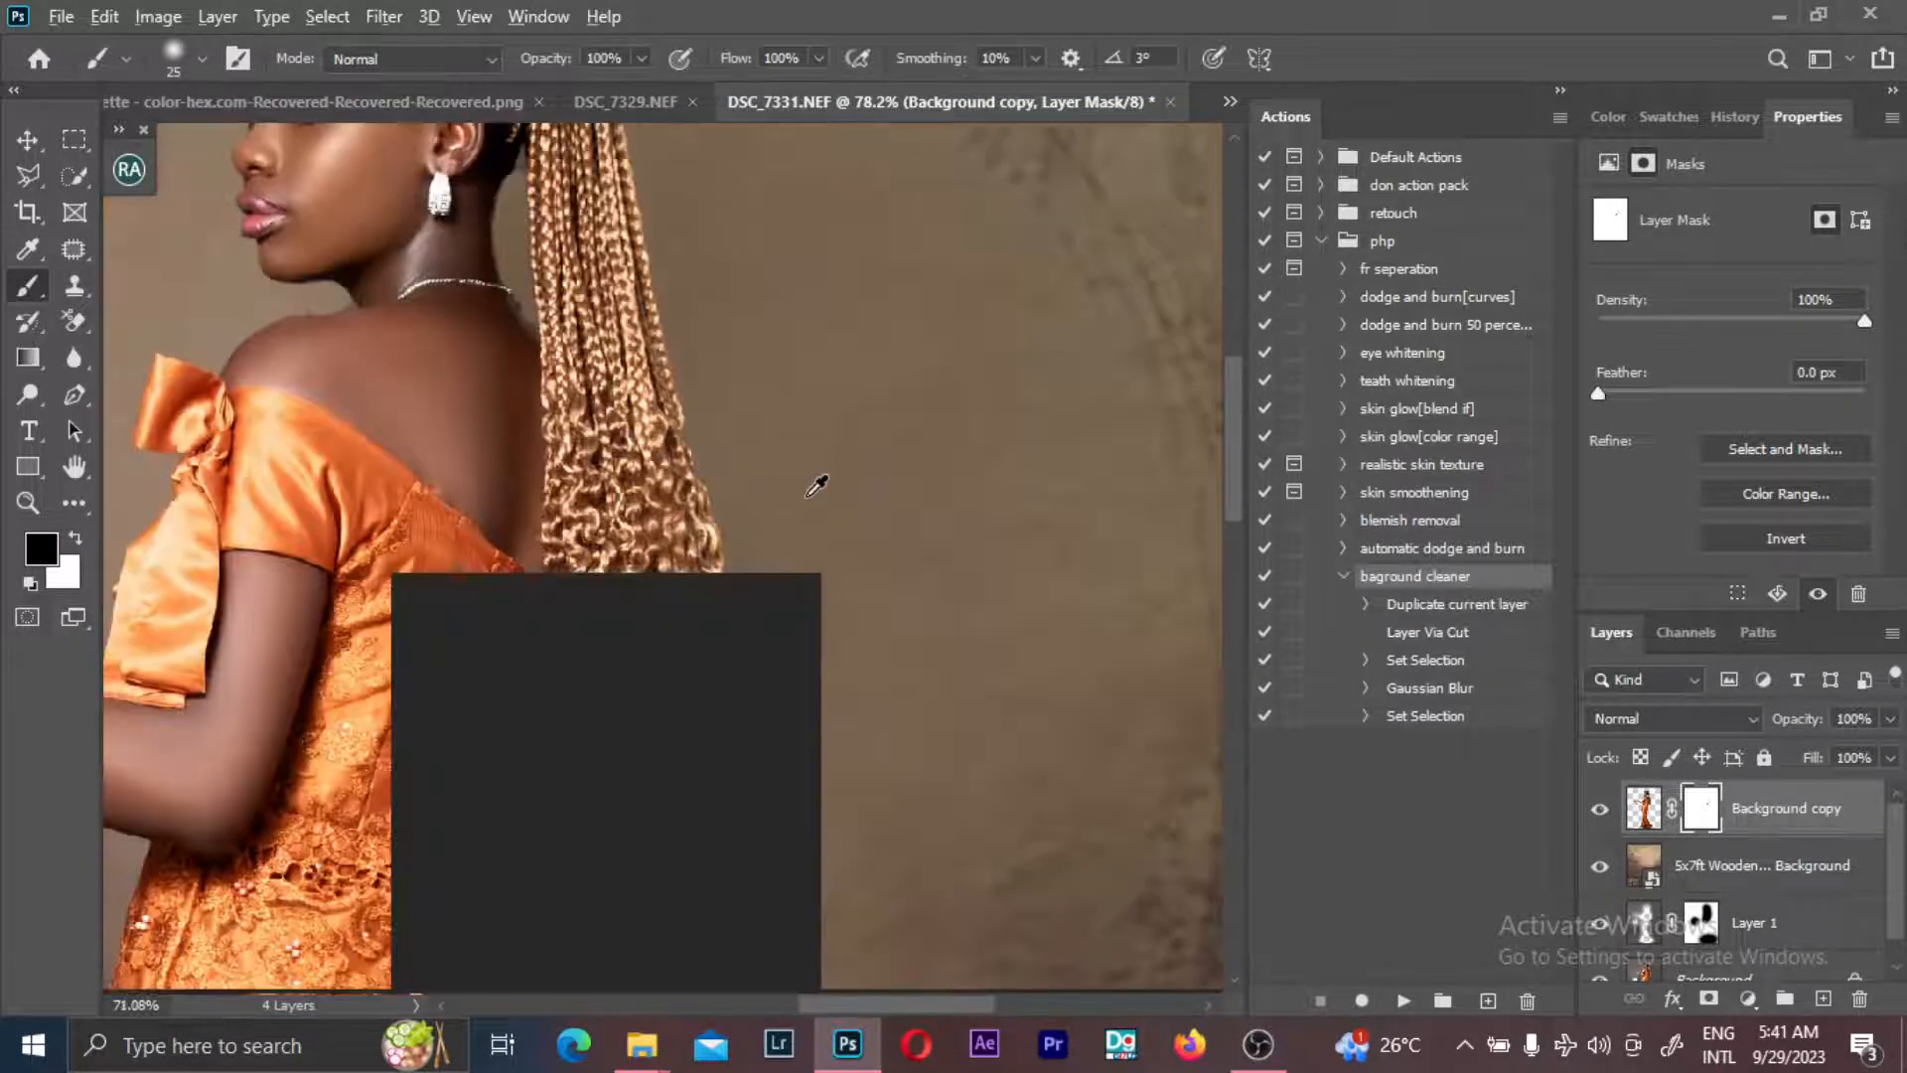
scroll(818, 486, down, 3)
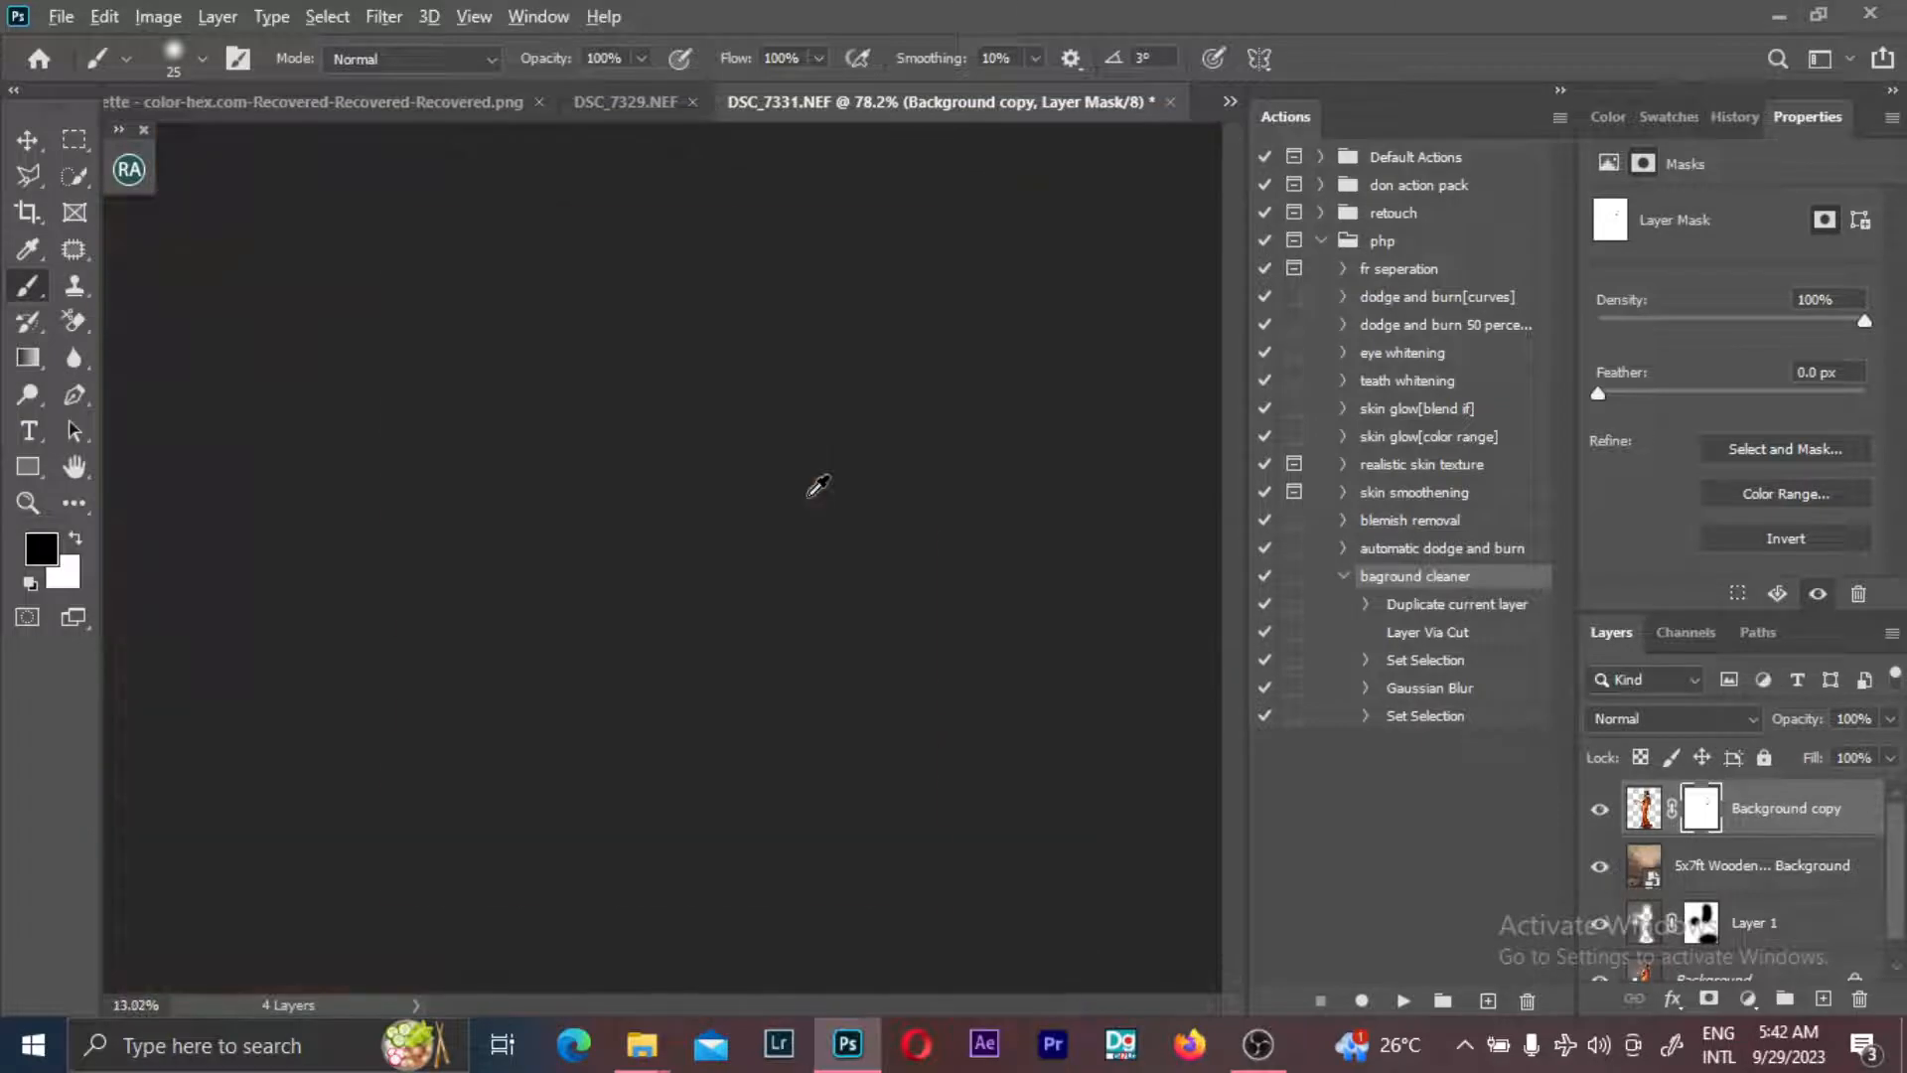
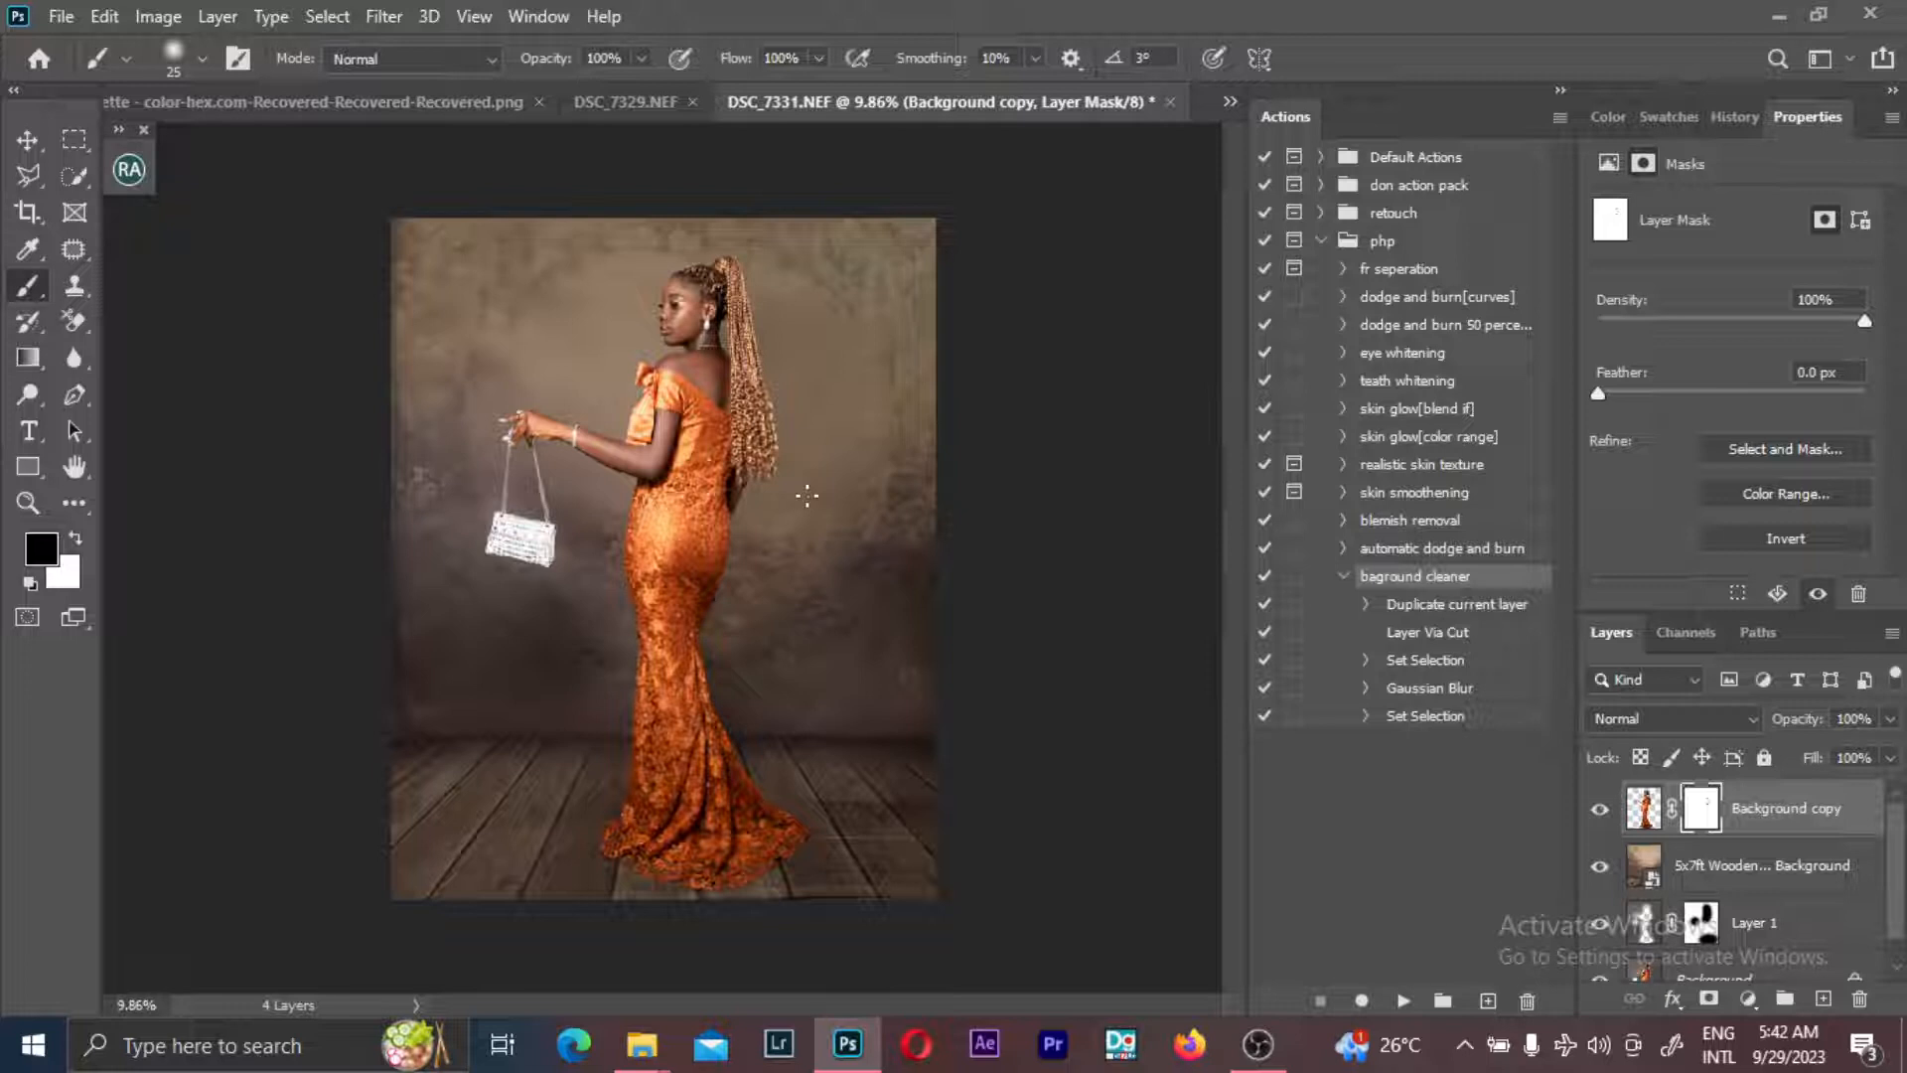
- Apply the layer masks of Background copy and Layer 1, and make Background copy the active layer
right_click(1701, 813)
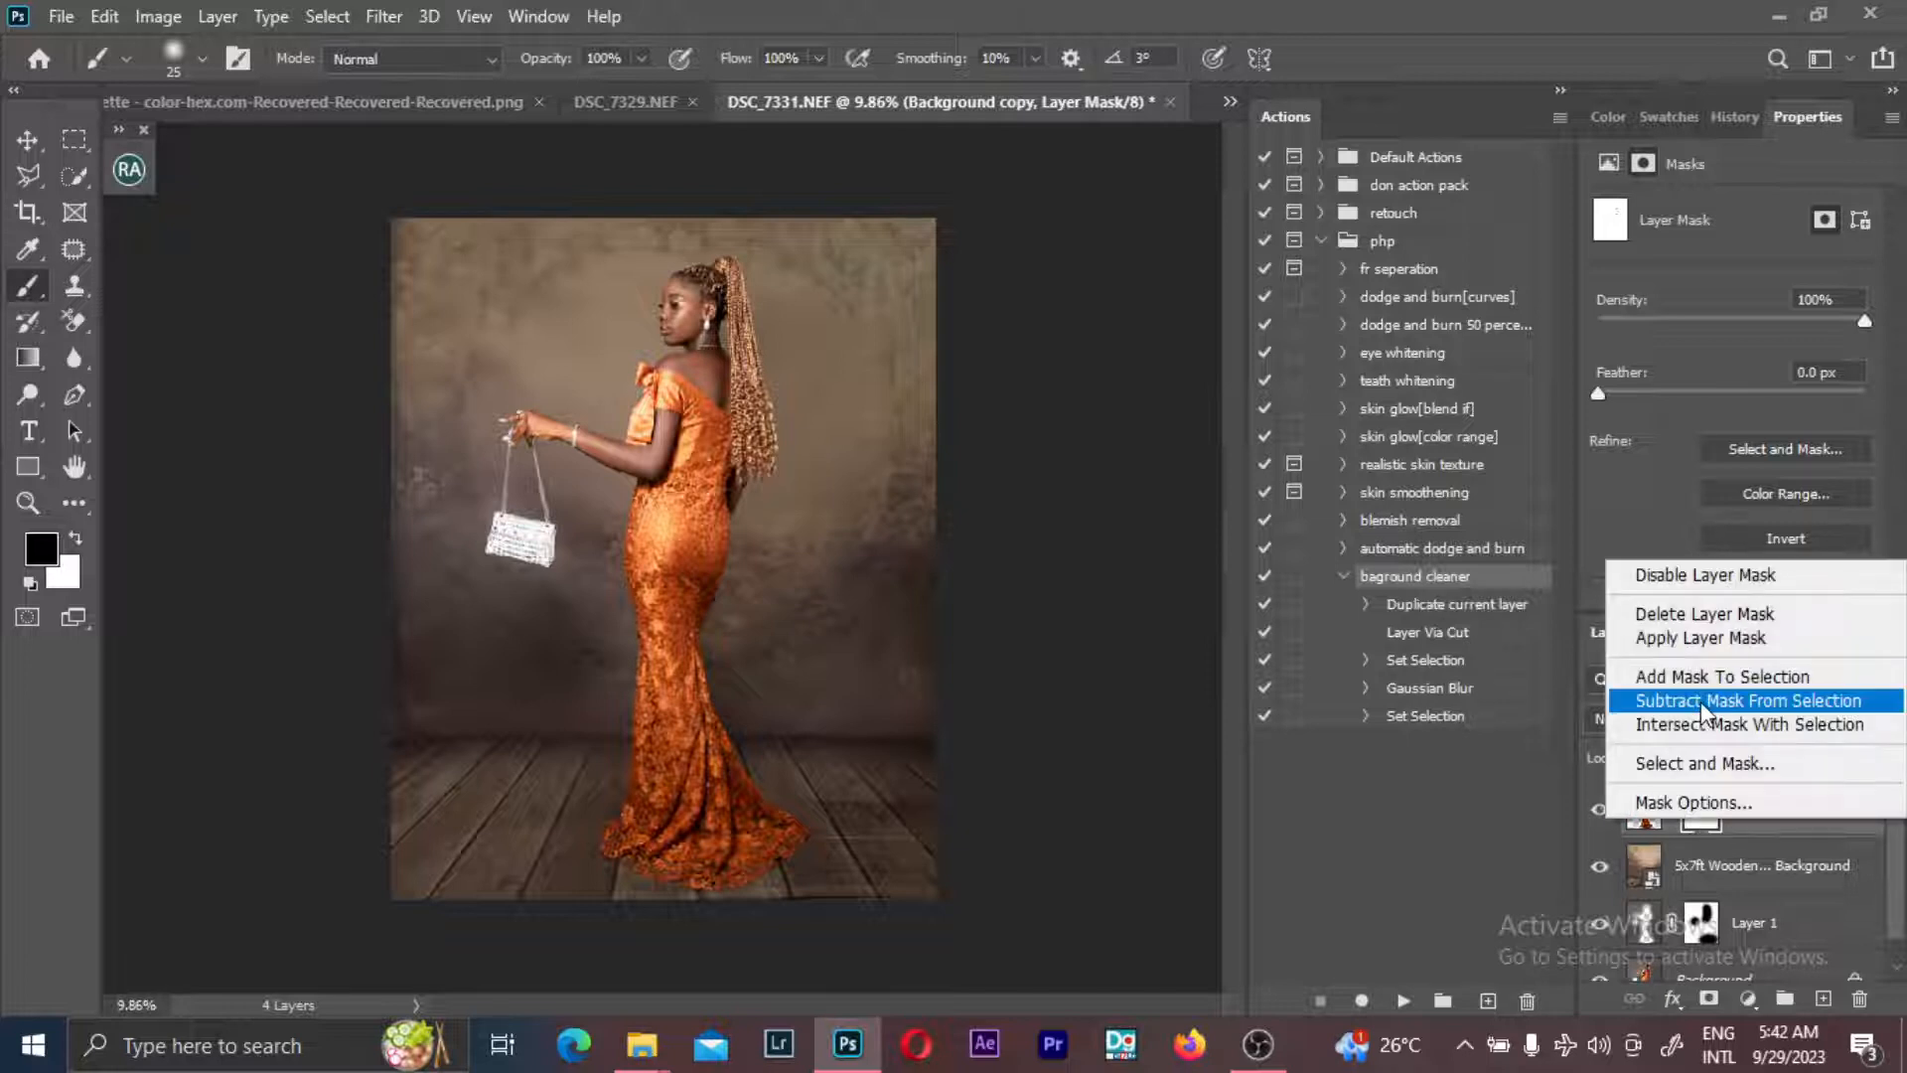
click(1703, 639)
right_click(1702, 923)
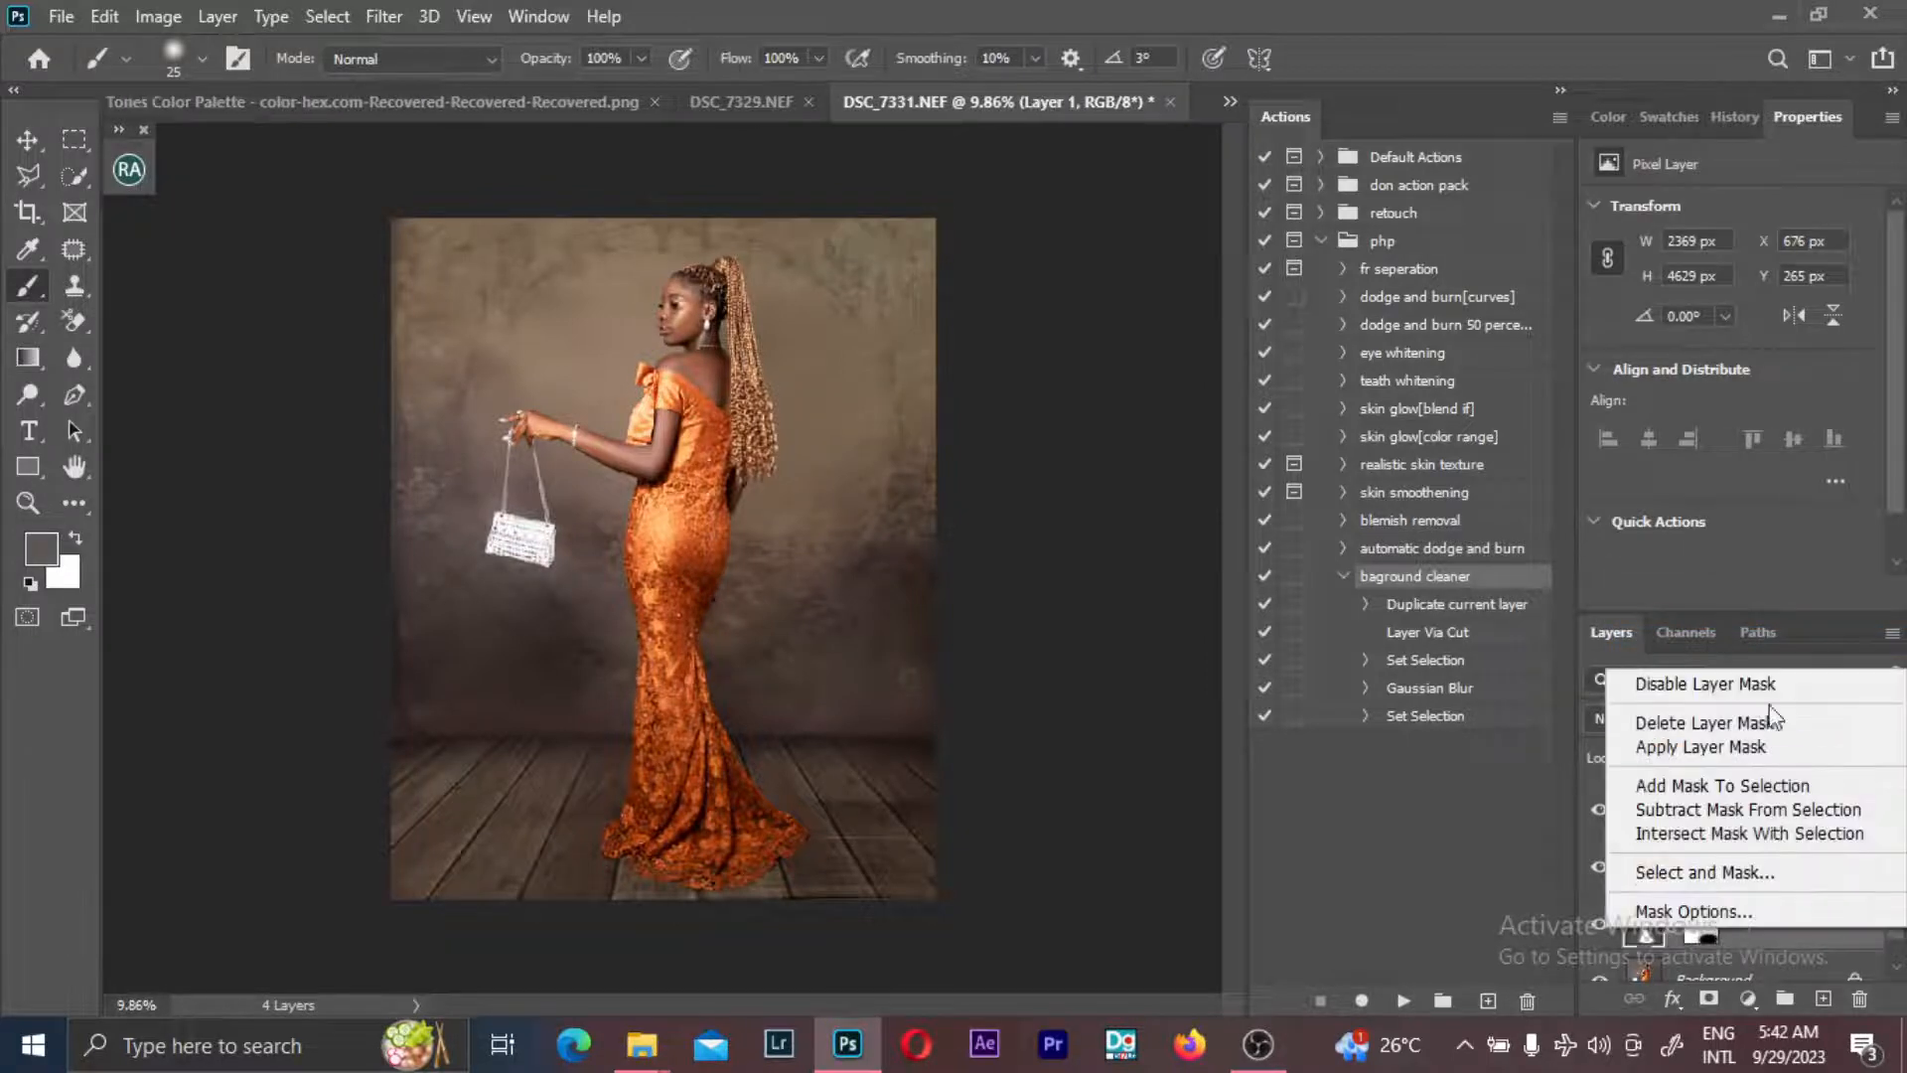
click(1701, 746)
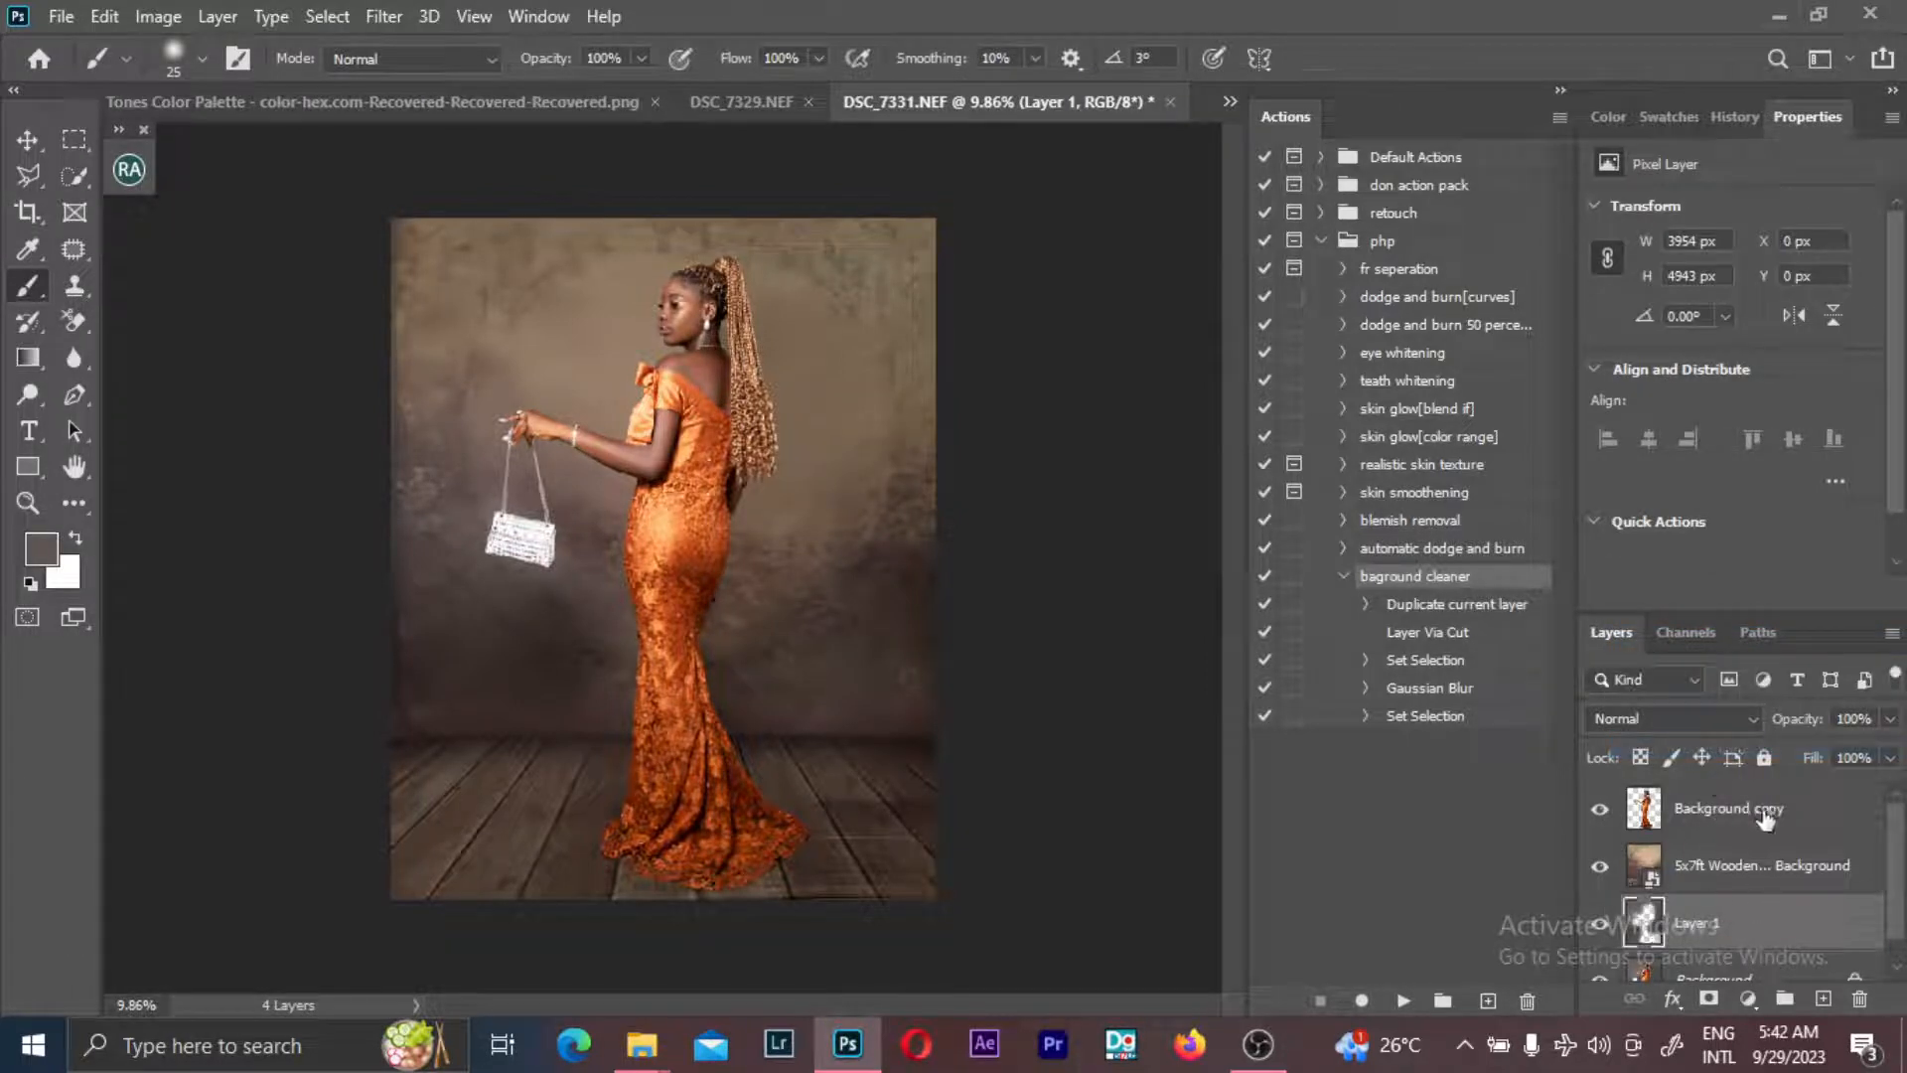
click(1830, 821)
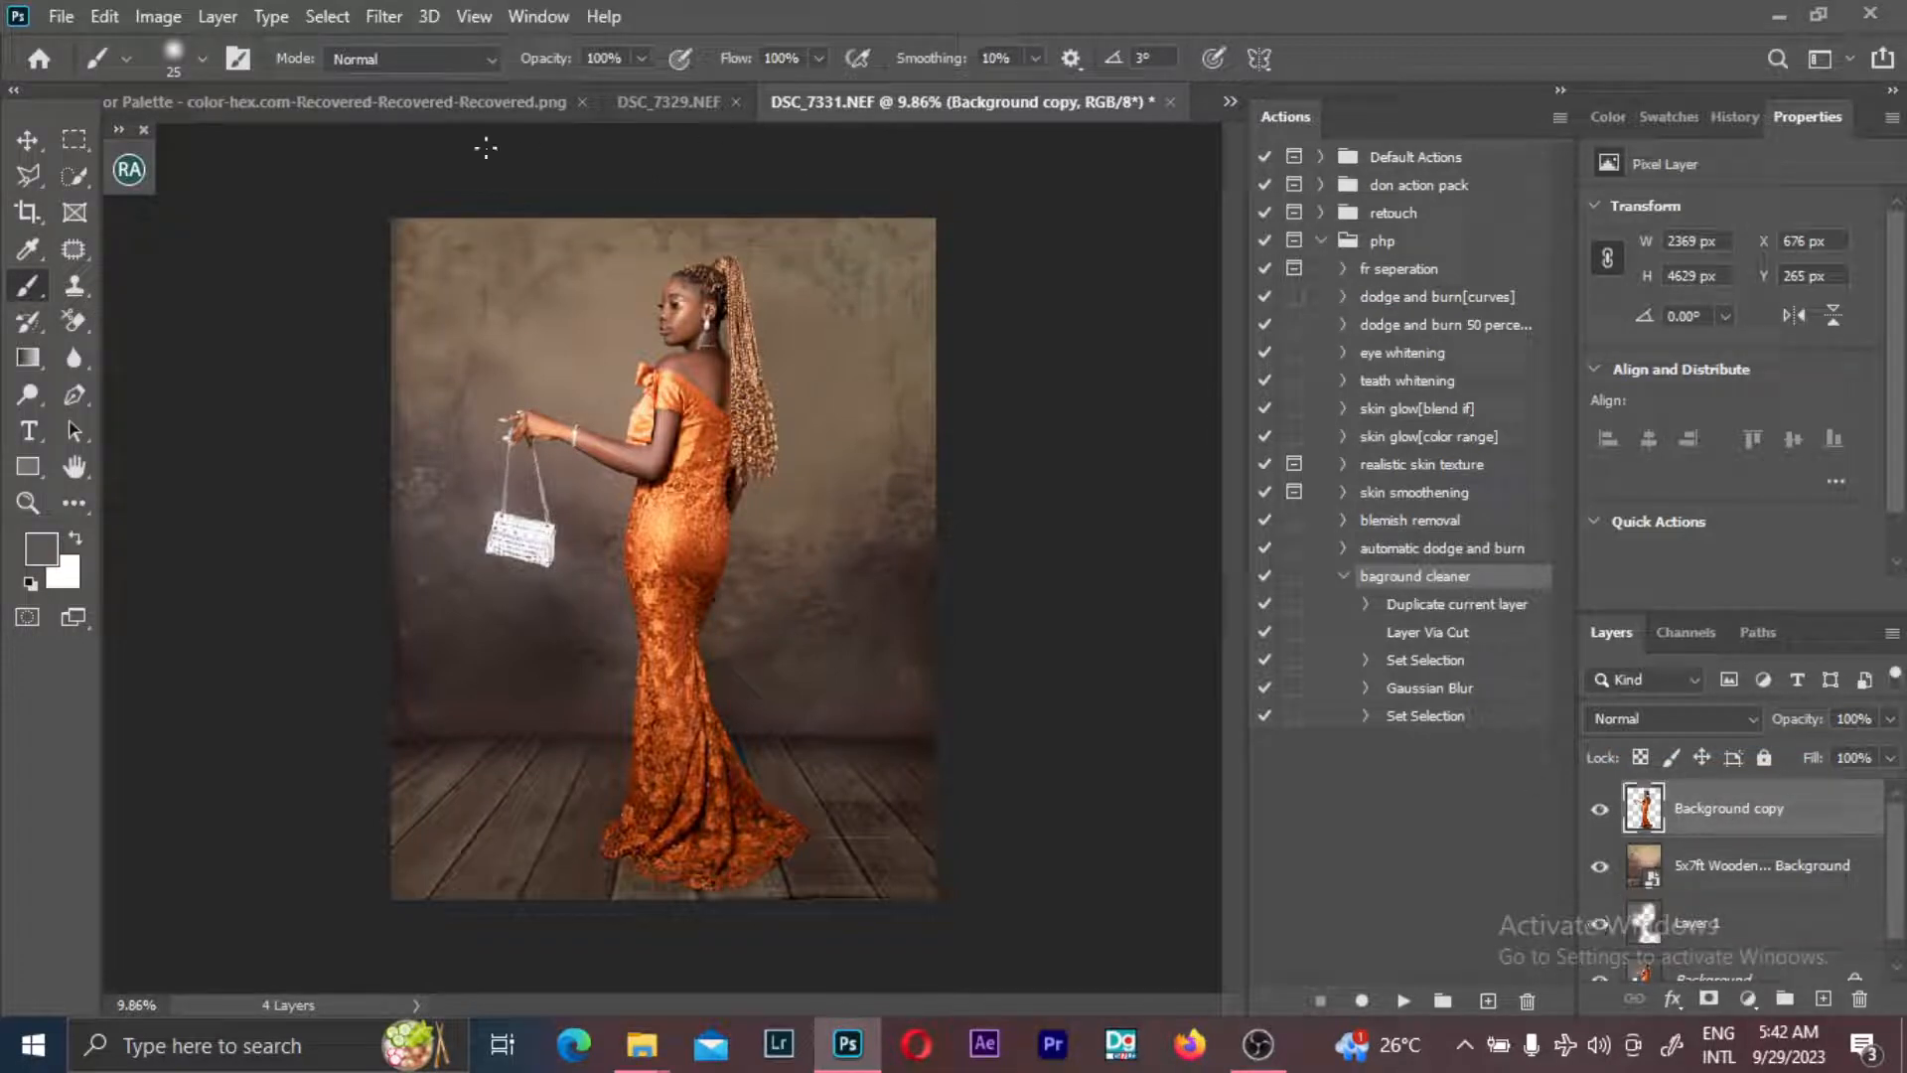
- Switch to the Skin Tones Color Palette document and open the Color Fill 1 layer's color for editing
click(457, 103)
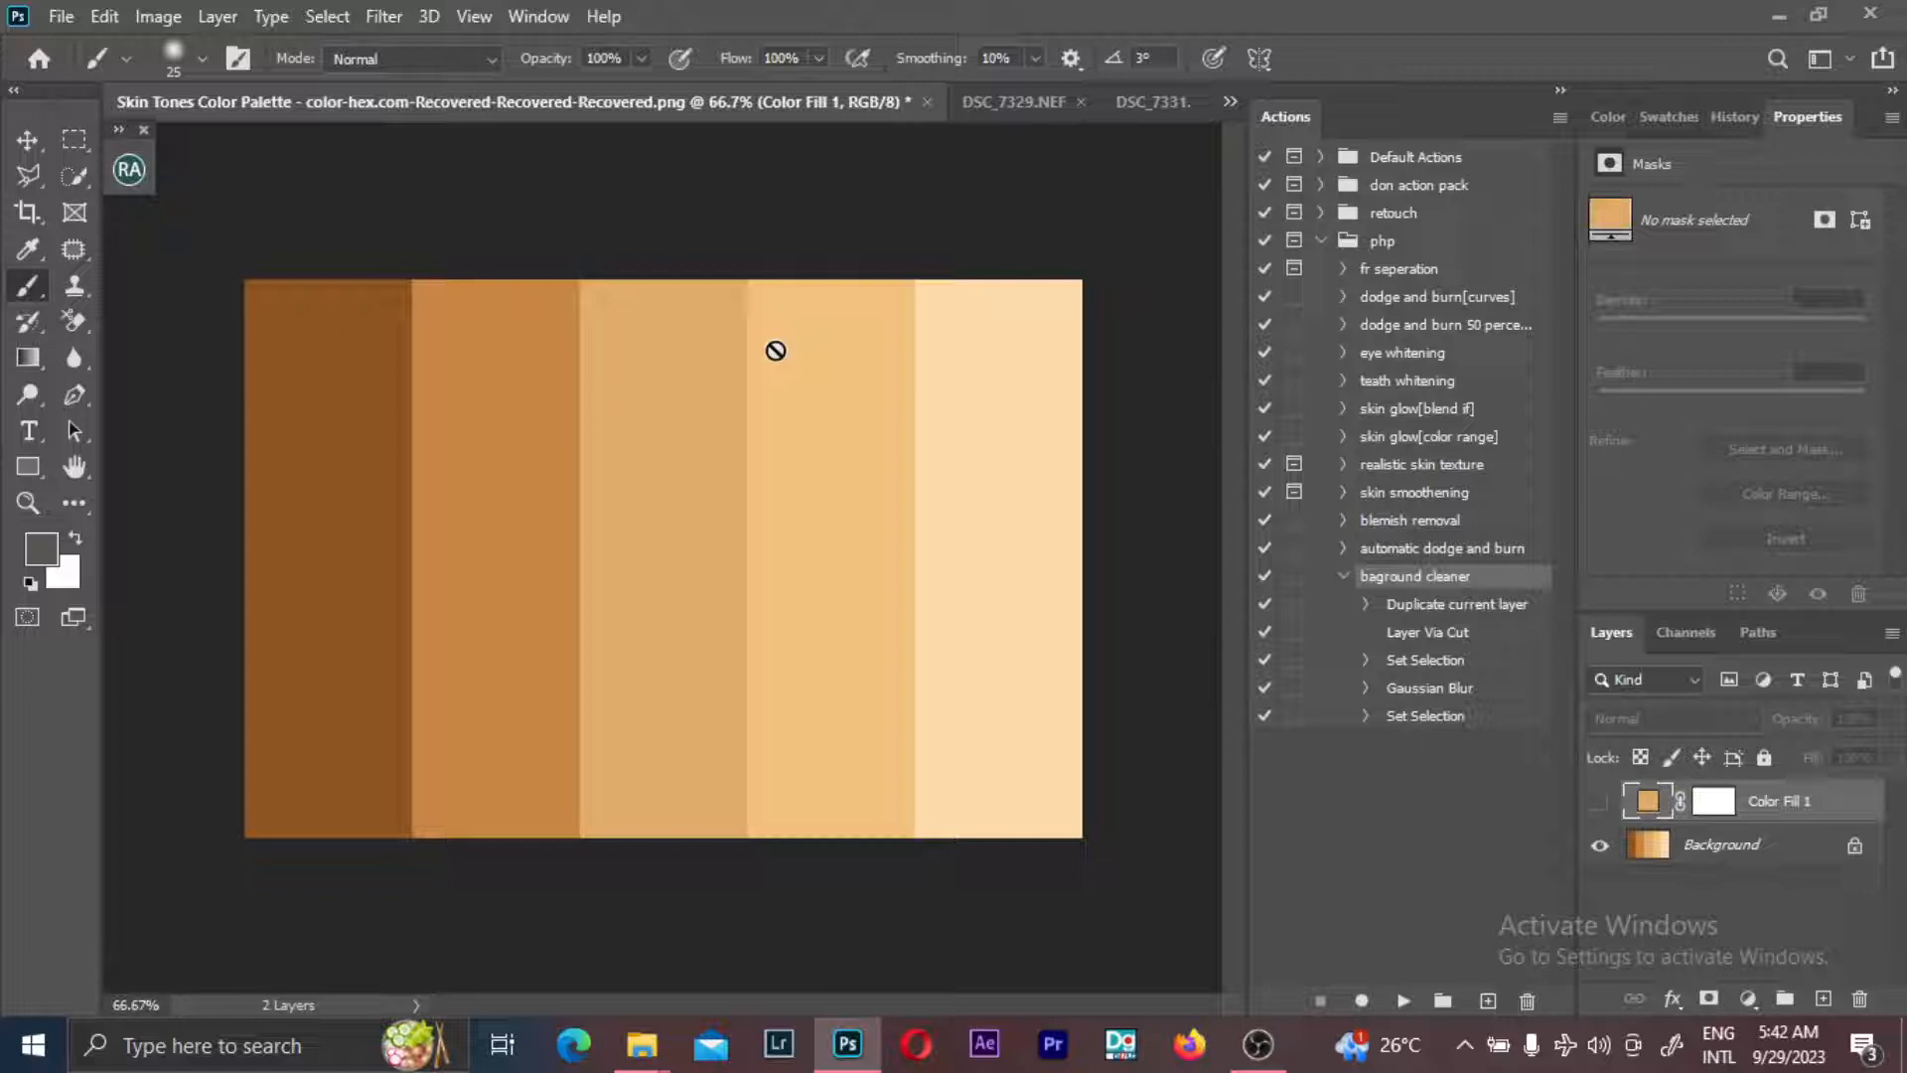
double_click(1646, 806)
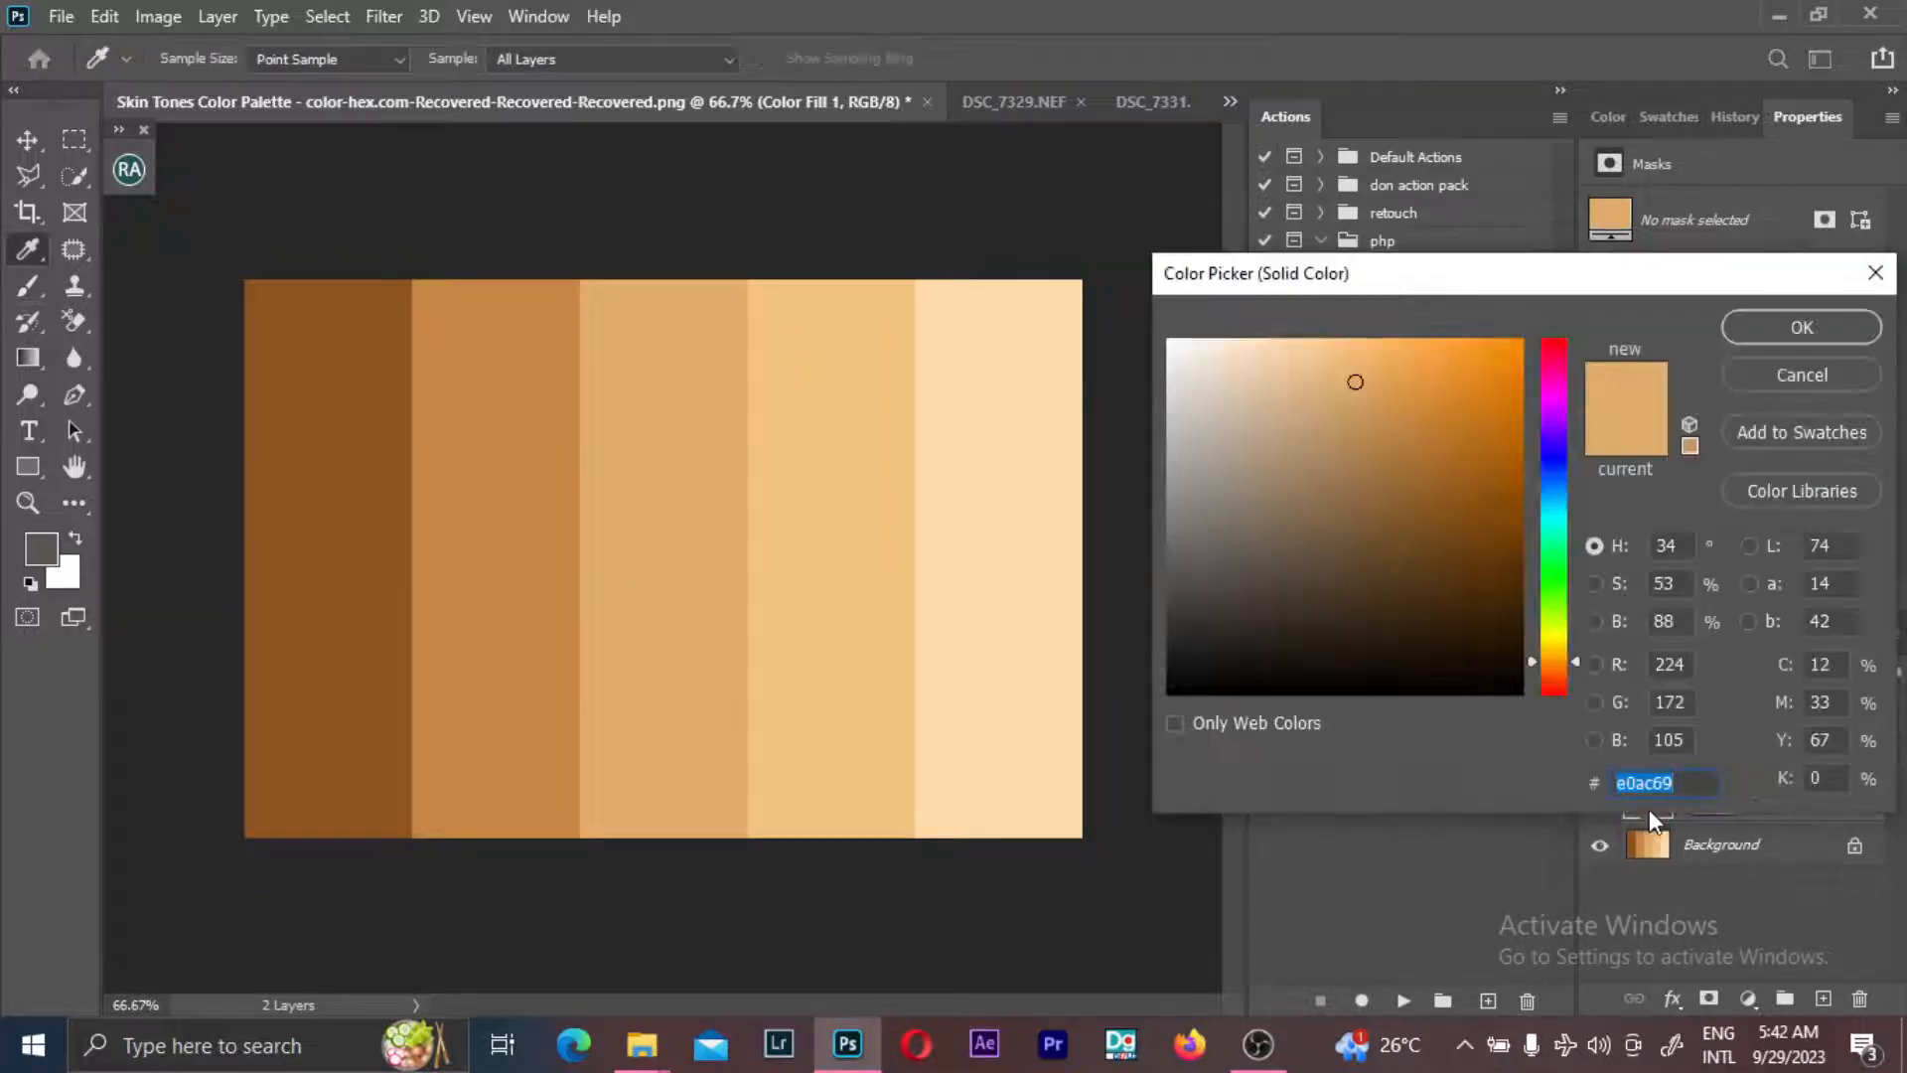
click(1805, 375)
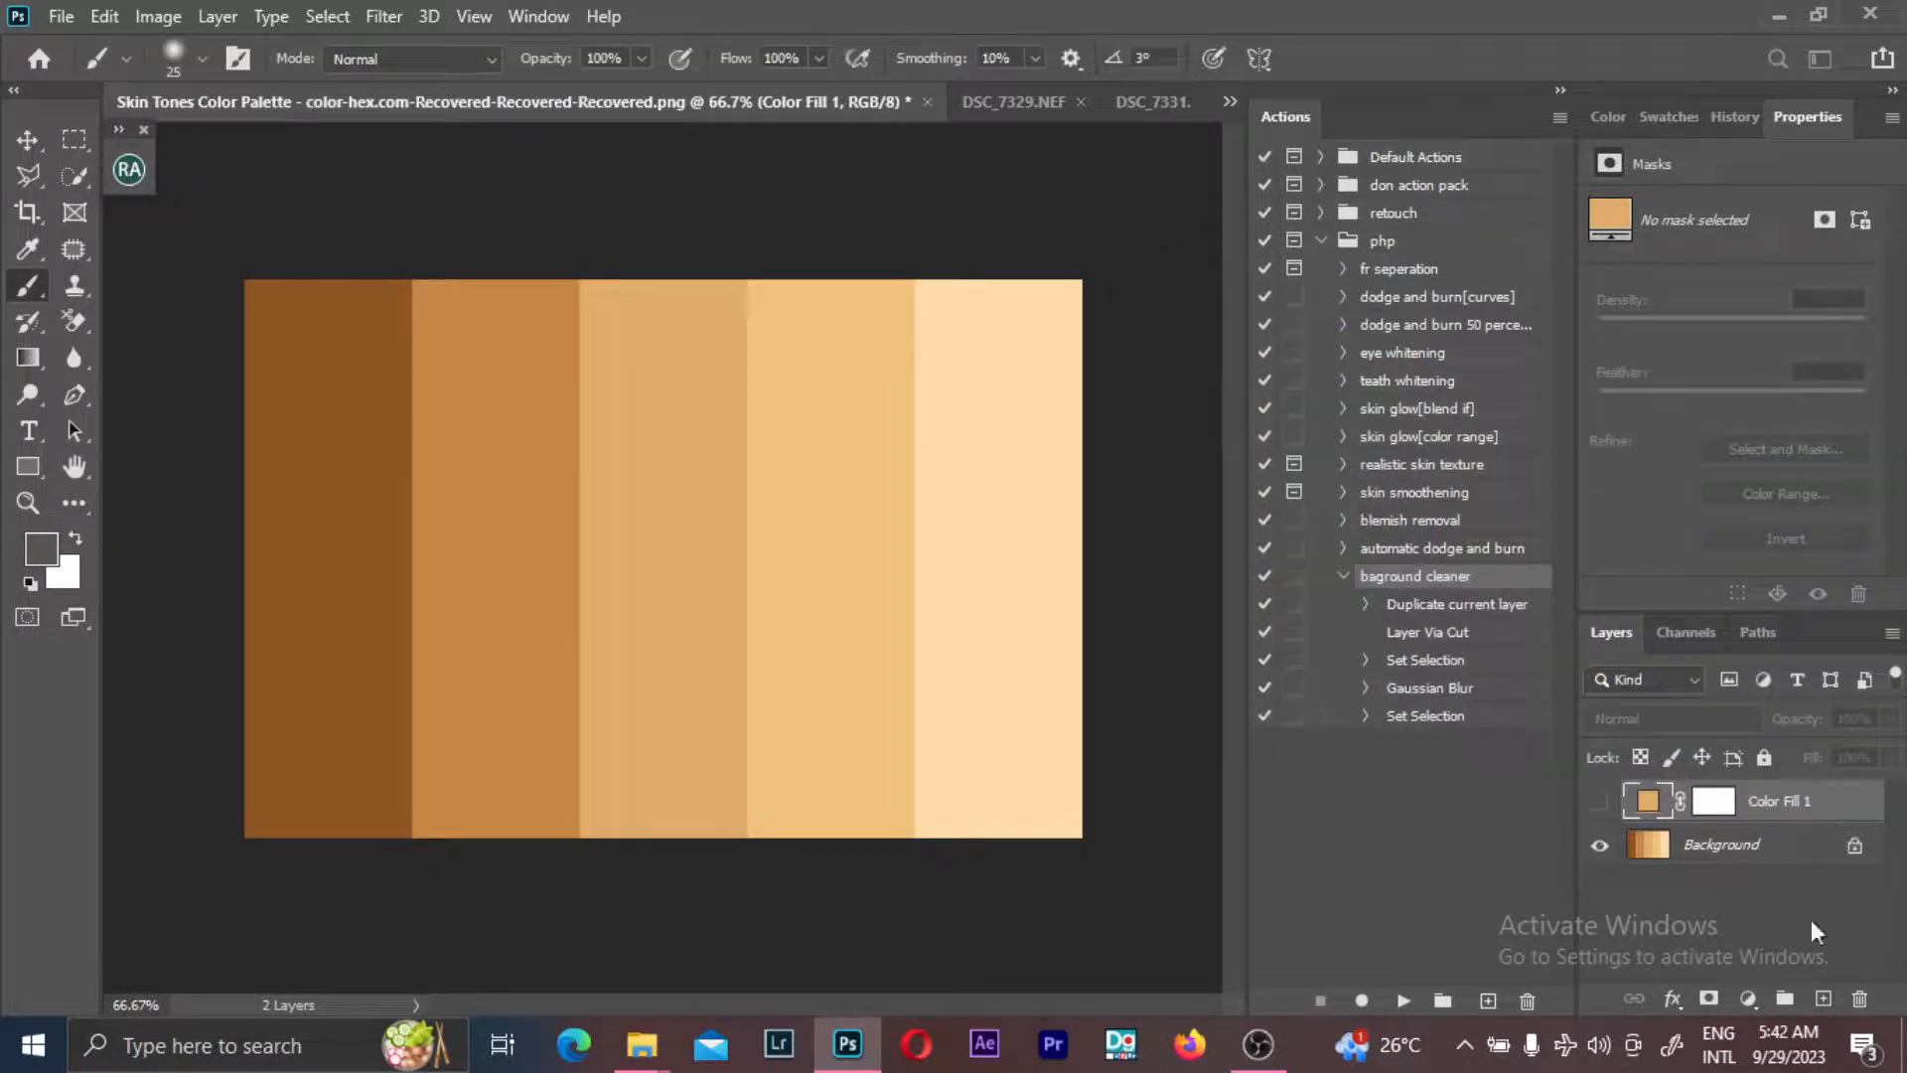
click(1748, 999)
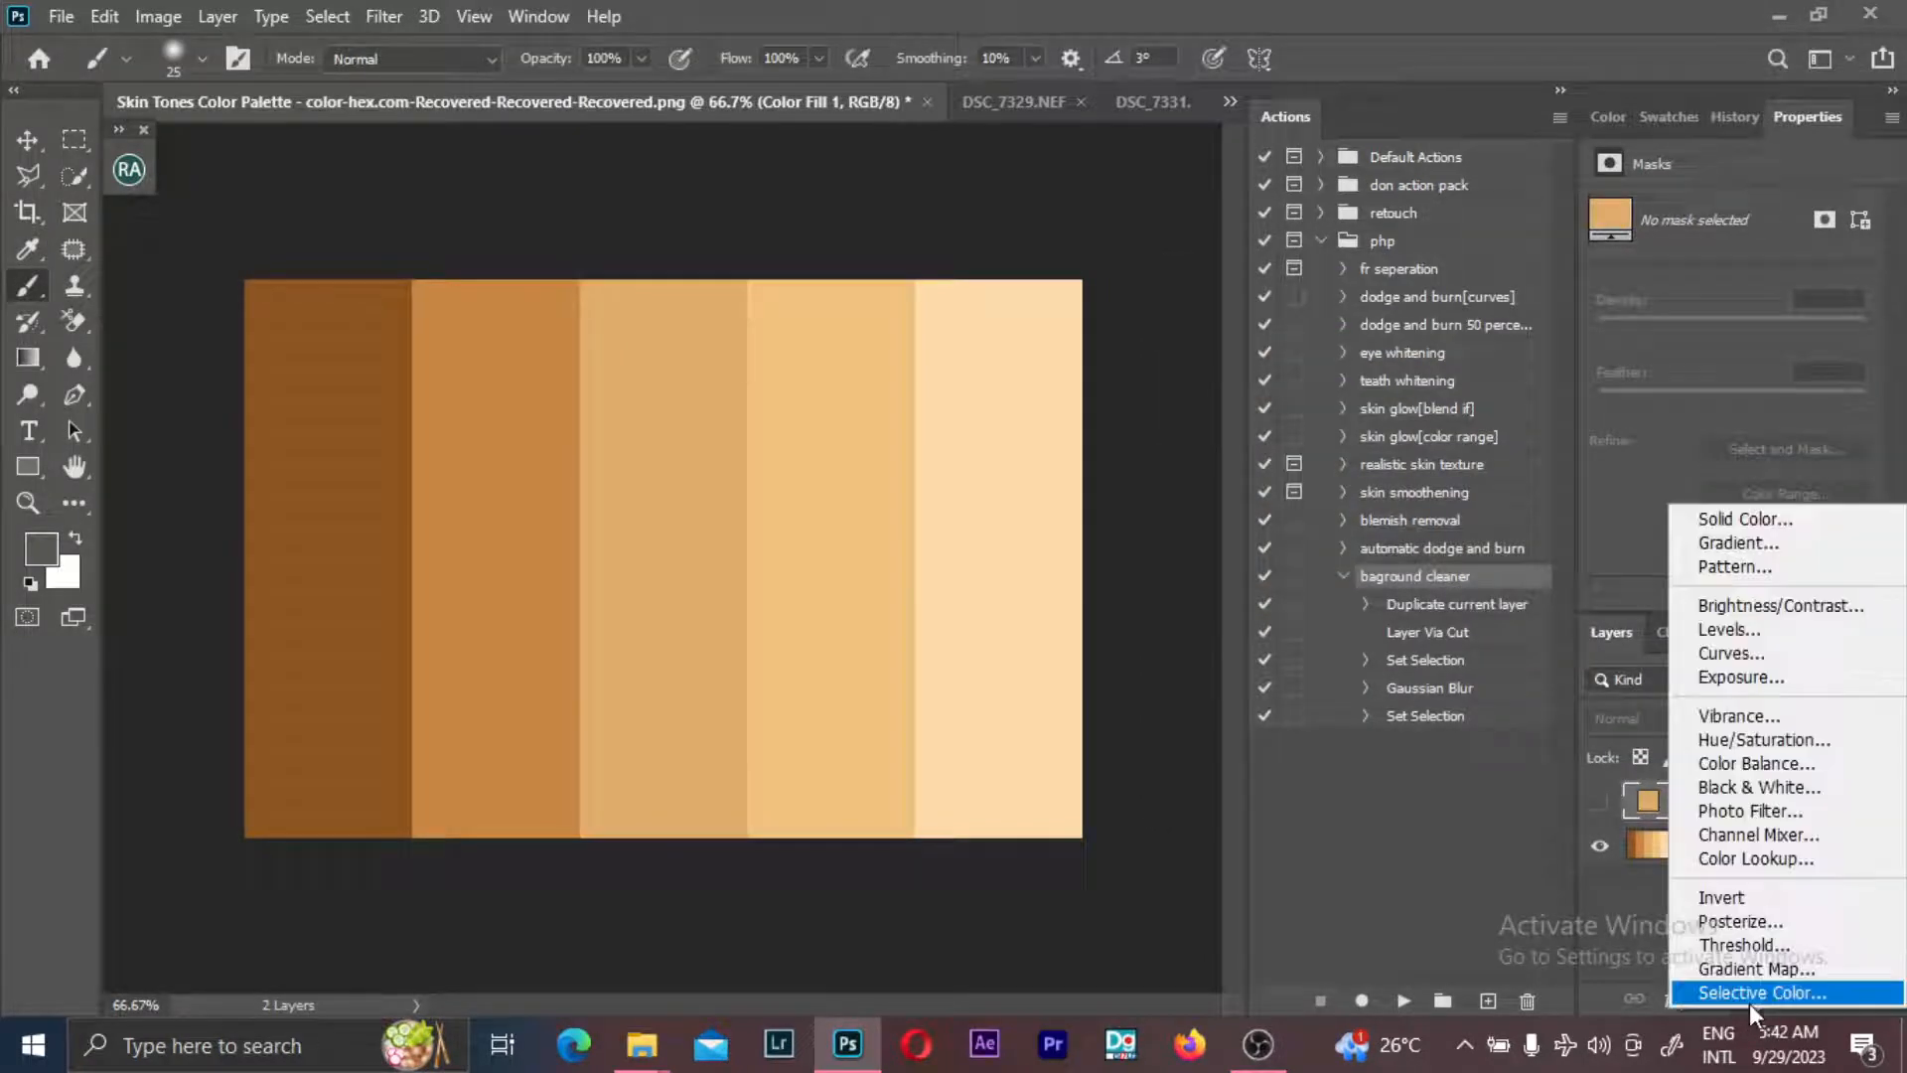
click(1621, 970)
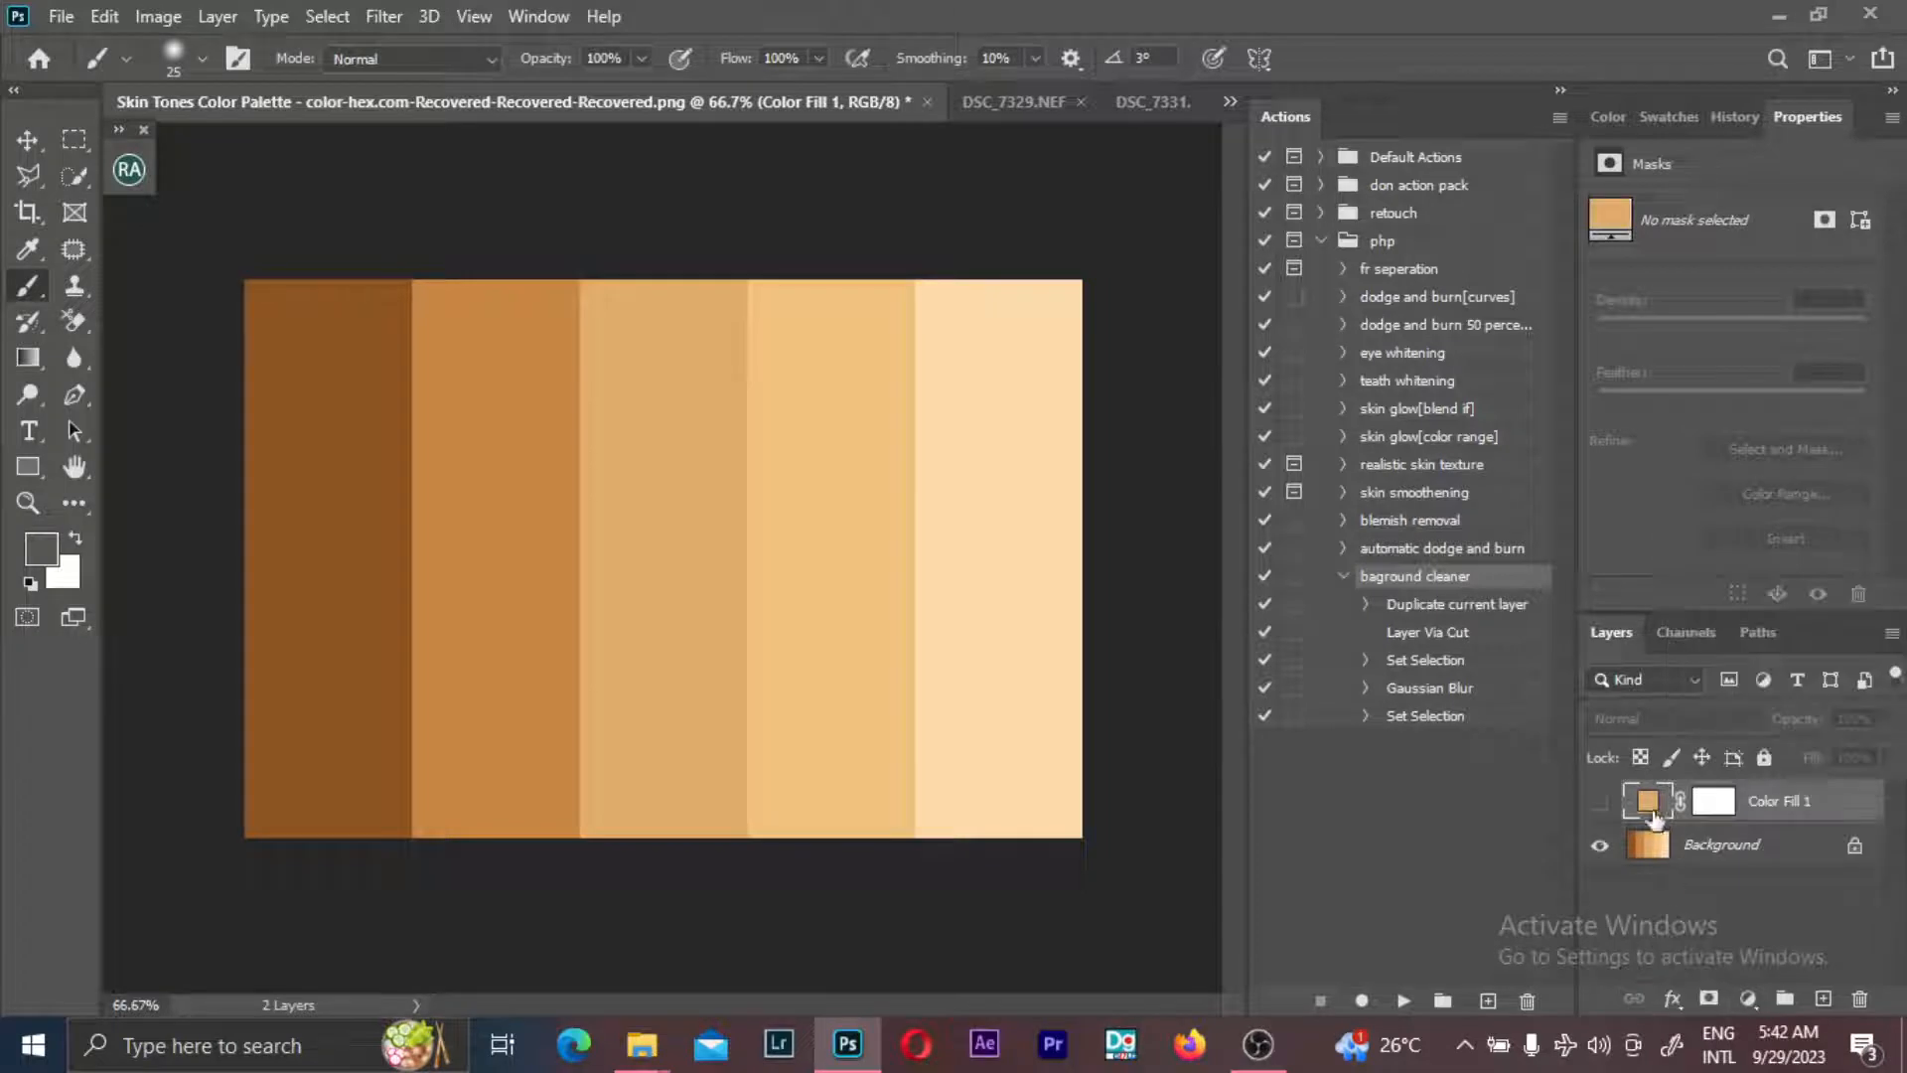
- Set the palette's Color Fill 1 to the second swatch's tone, c68642, and copy its hex code
double_click(1649, 805)
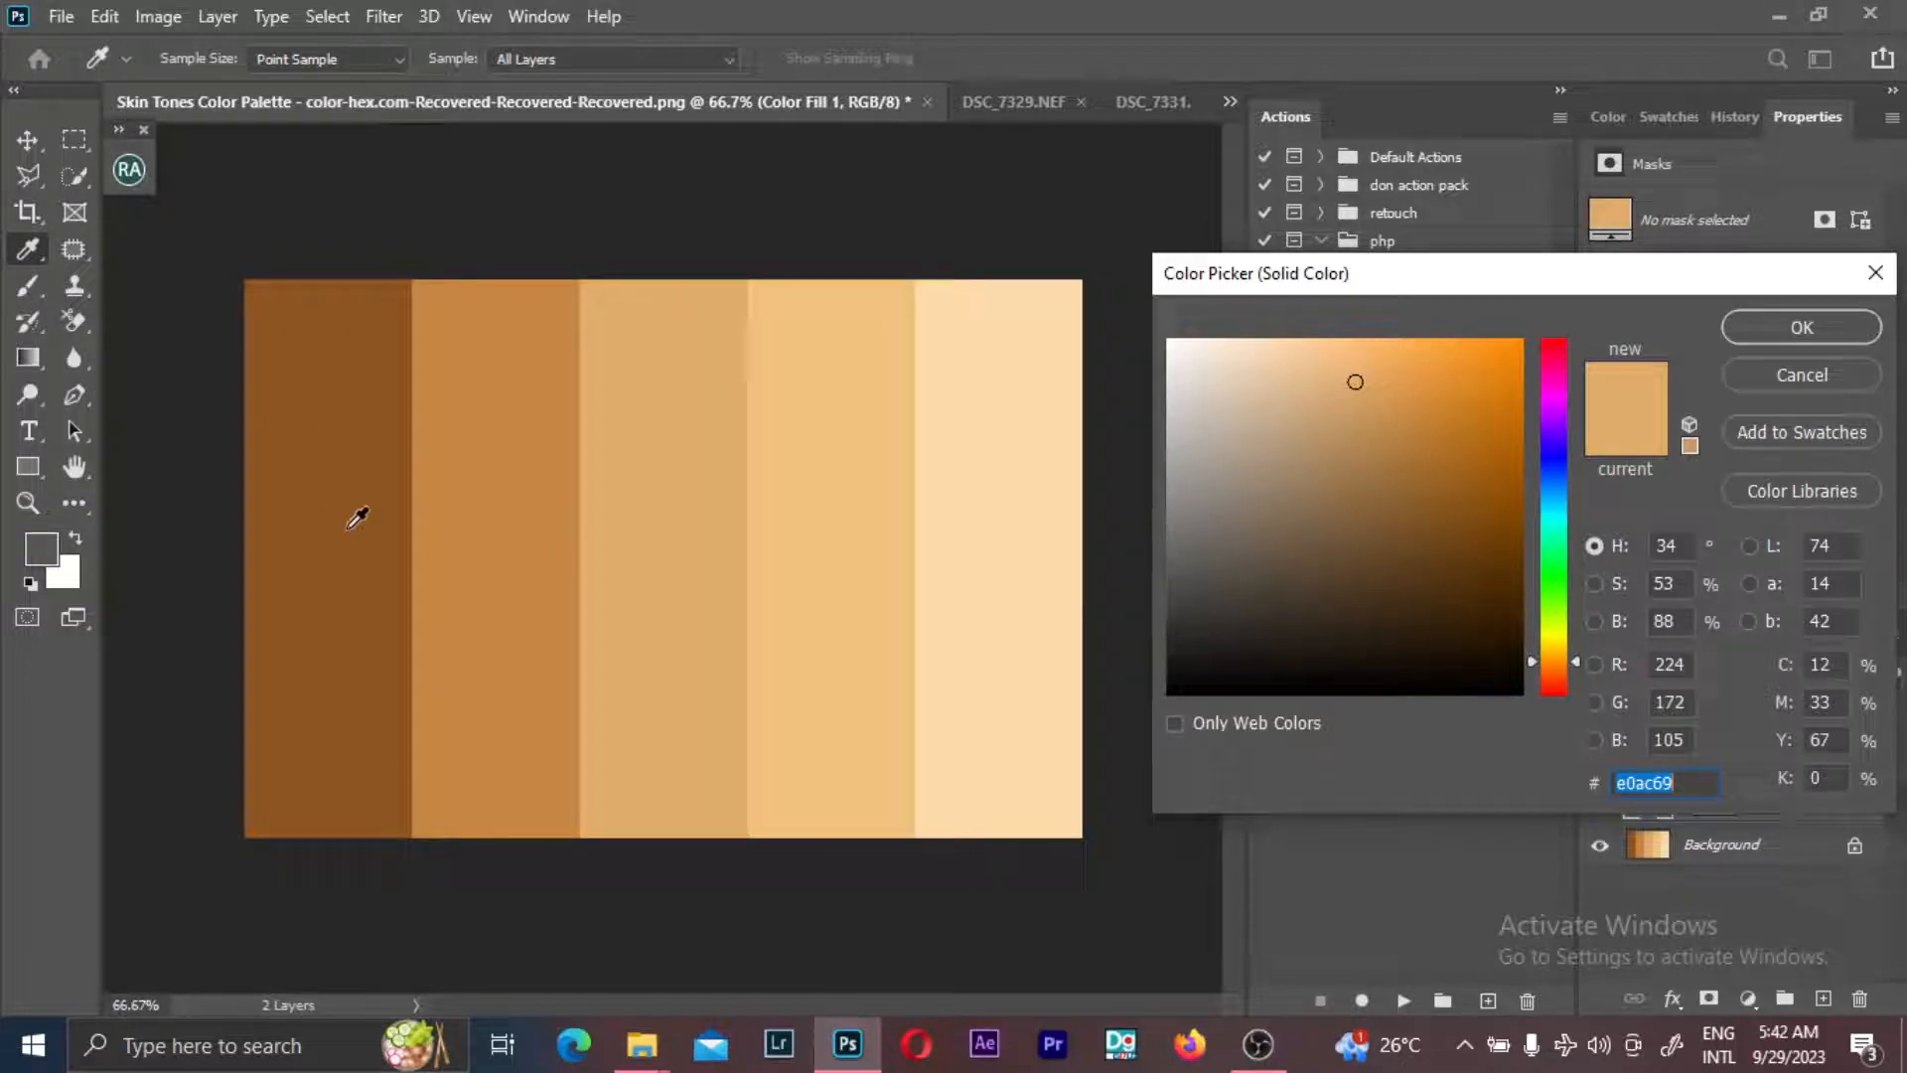
click(470, 533)
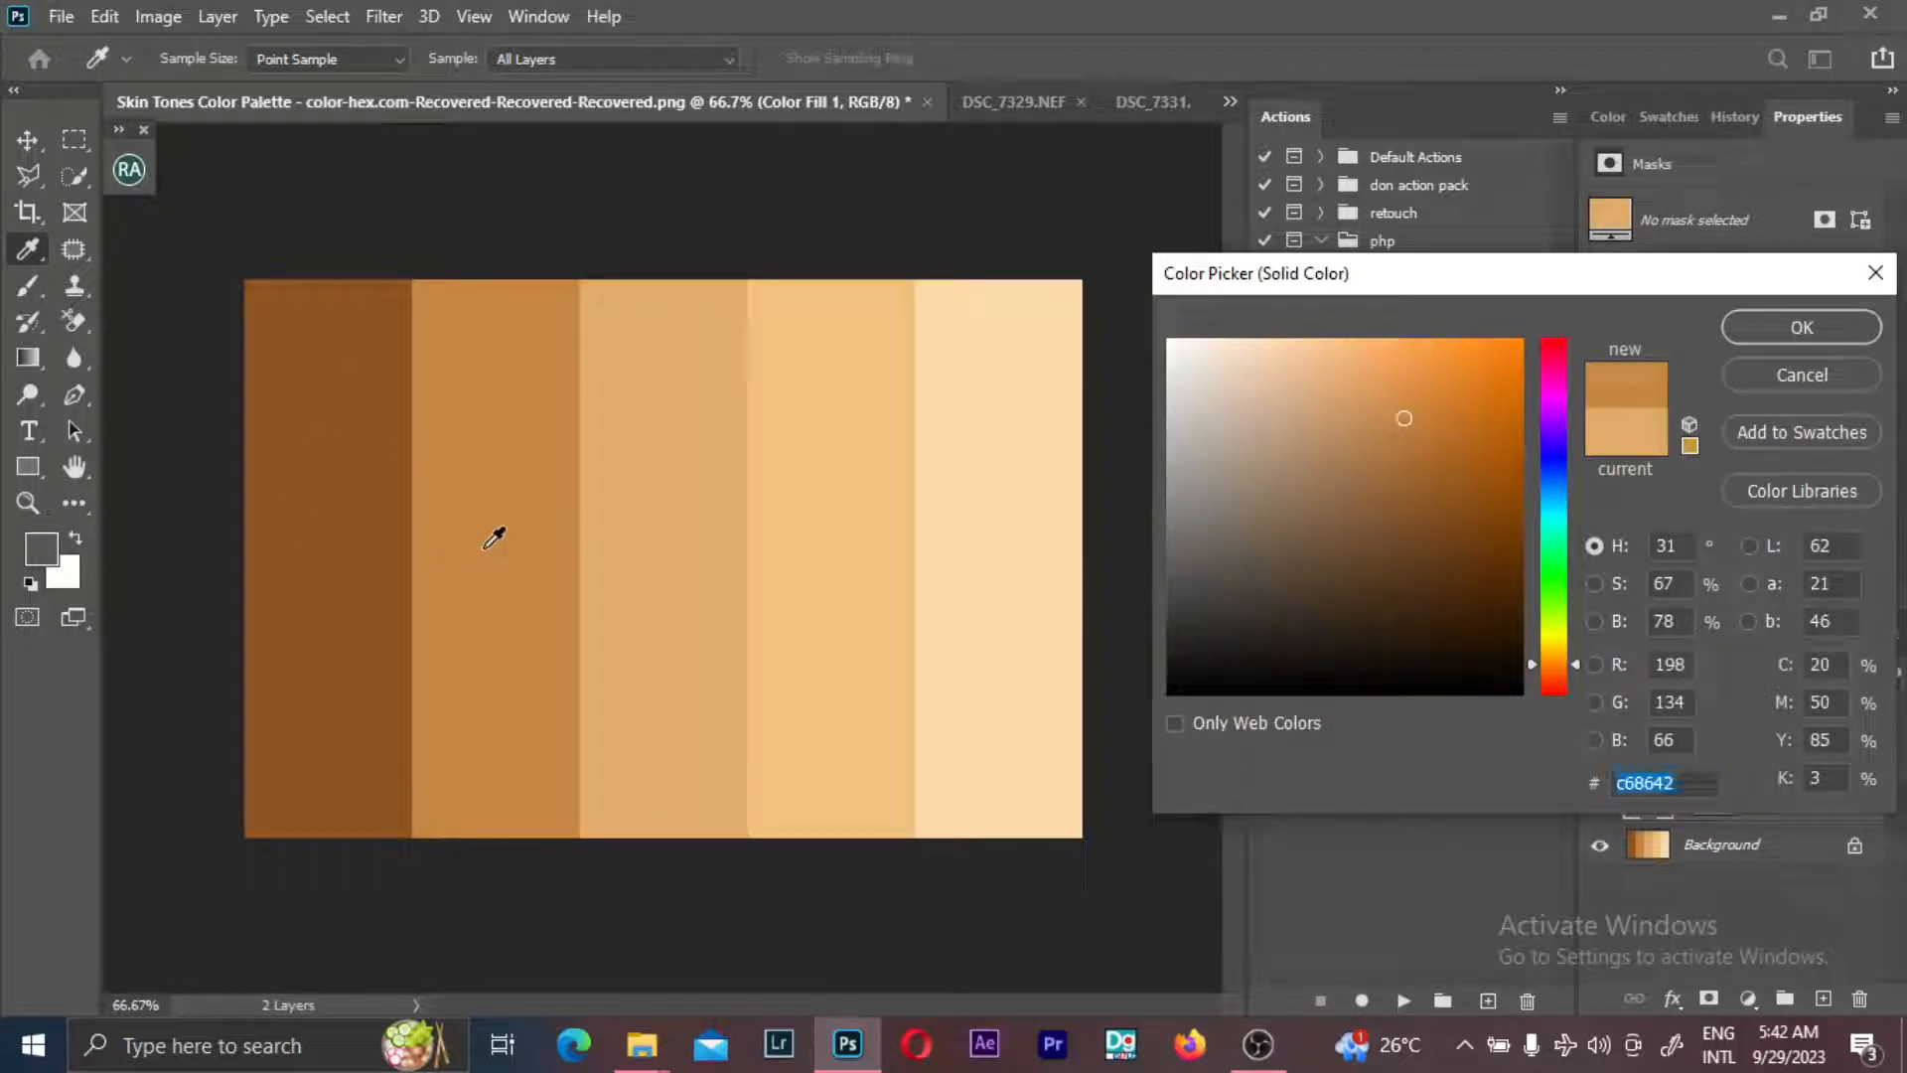
right_click(1634, 784)
click(1605, 494)
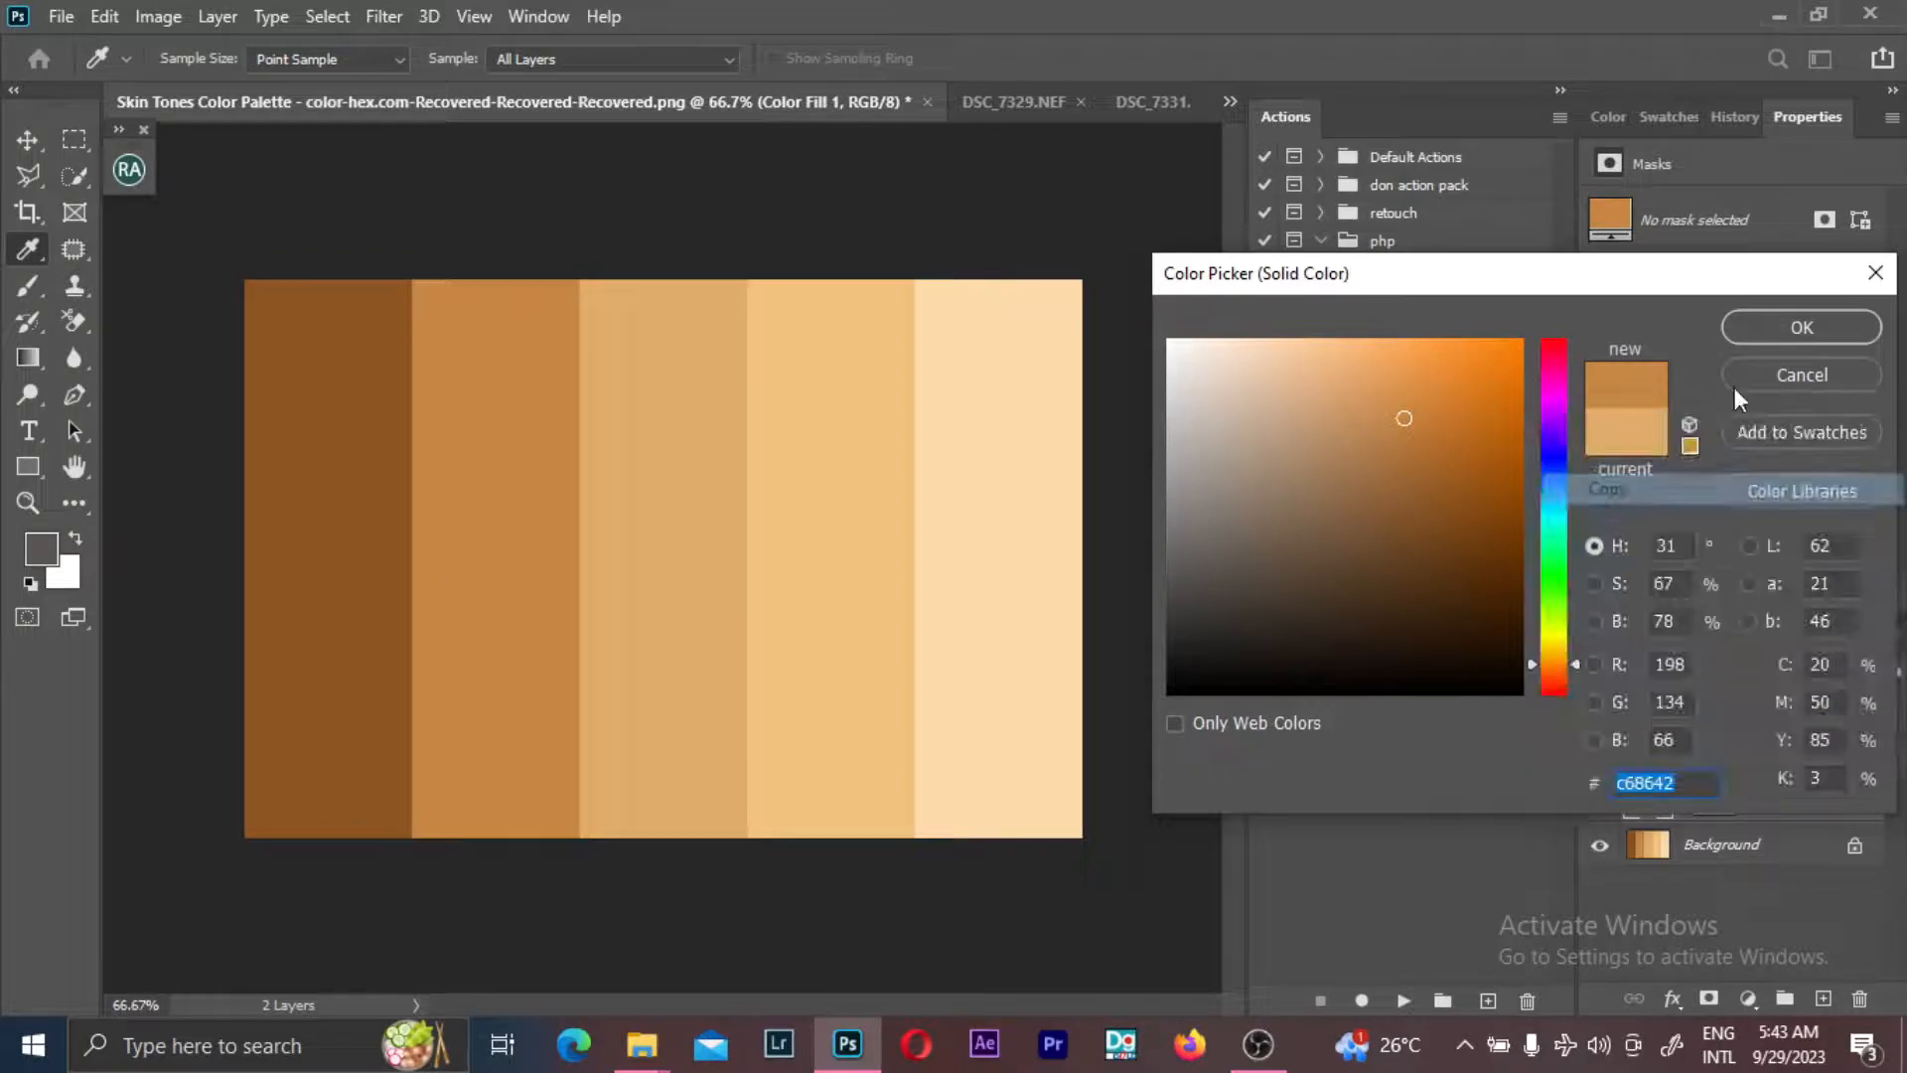
click(1756, 334)
key(b)
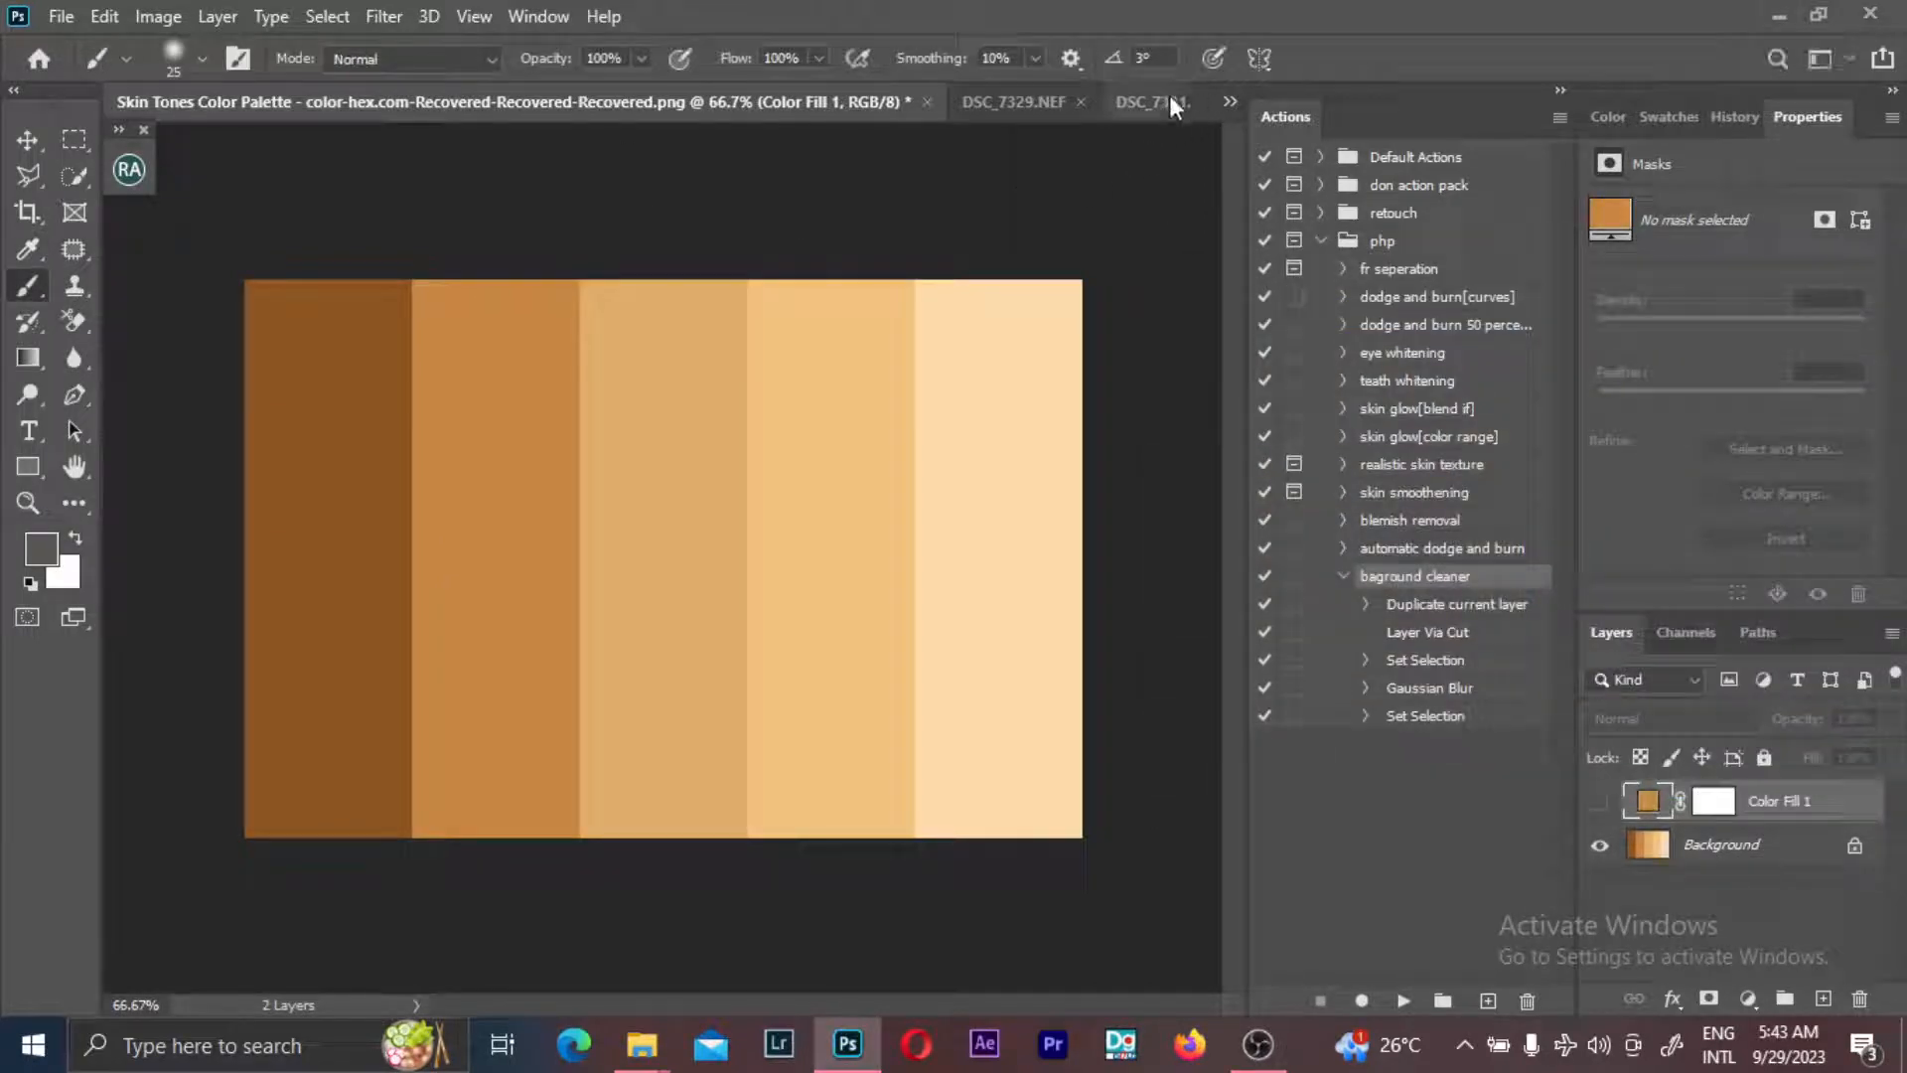
- In DSC_7331.NEF, add a Solid Color fill layer above Background copy using hex c68642
click(1168, 99)
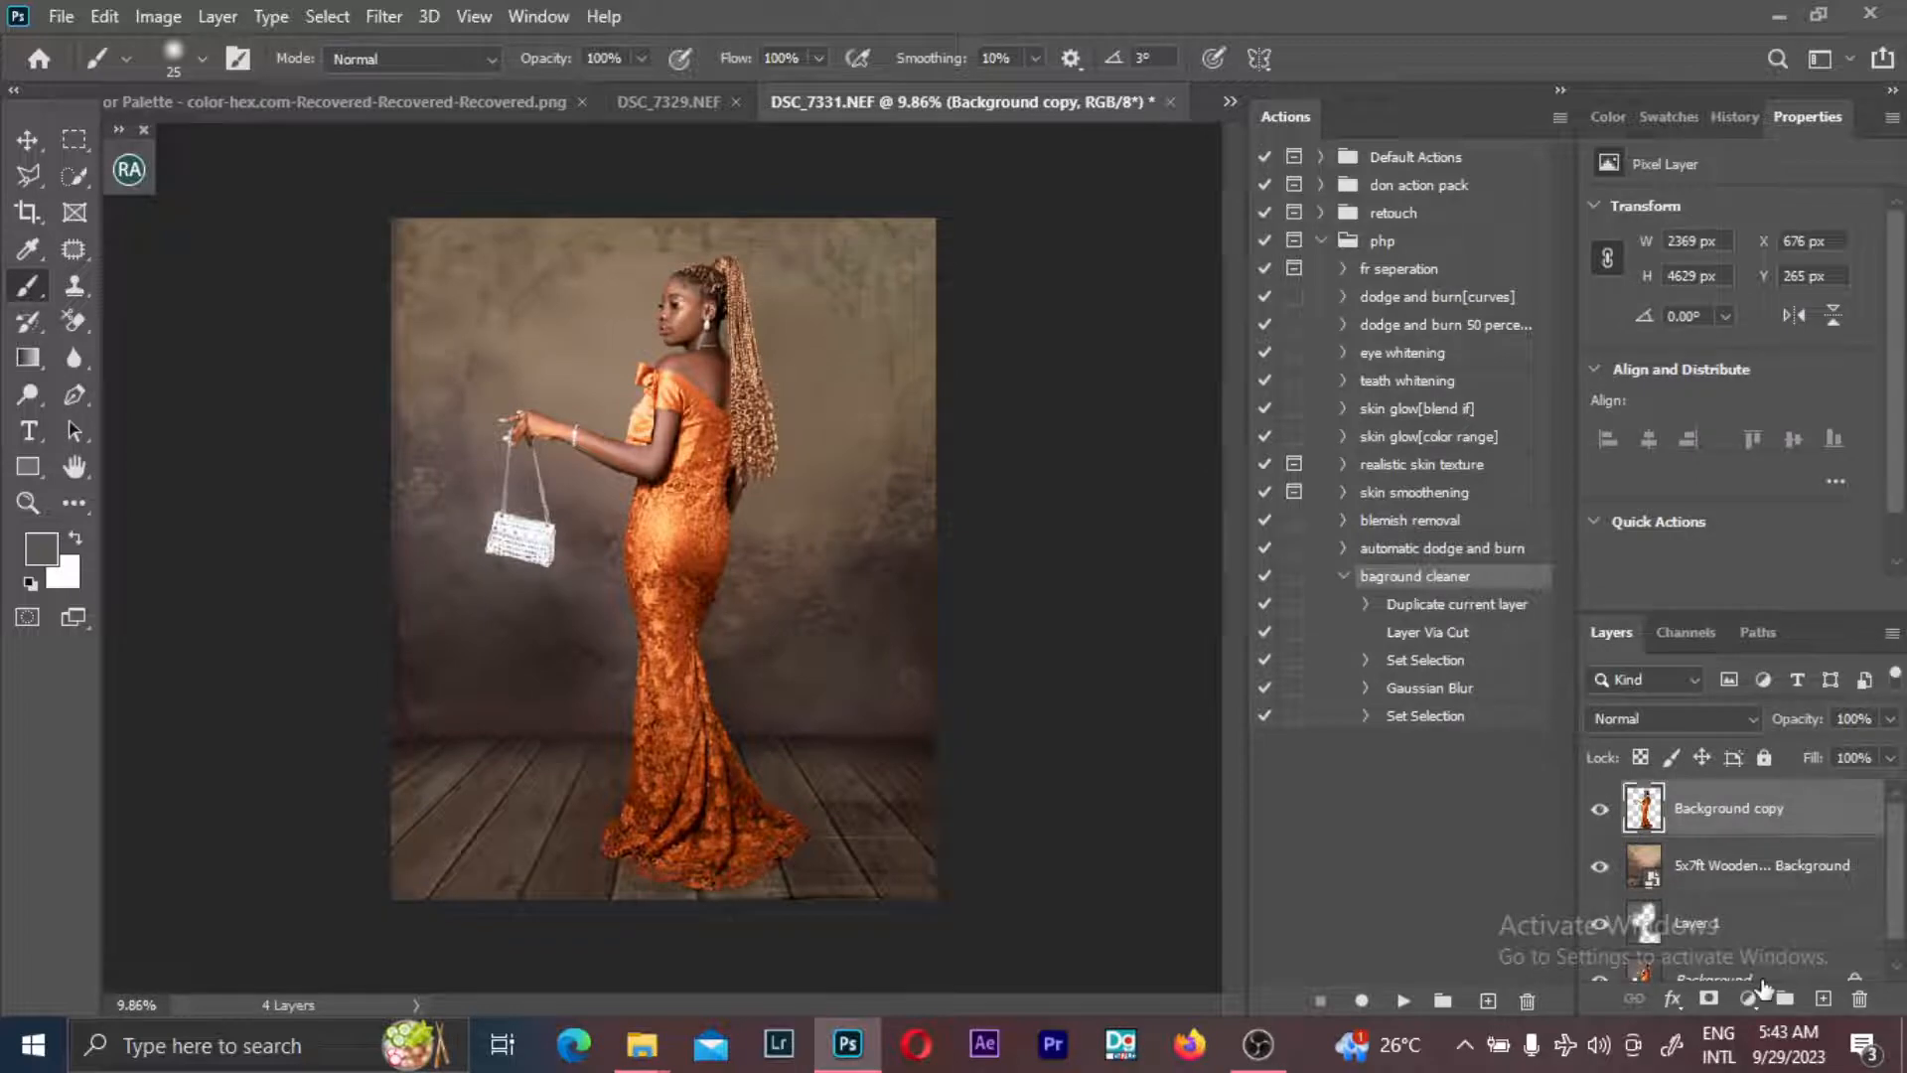
click(1748, 997)
click(1752, 505)
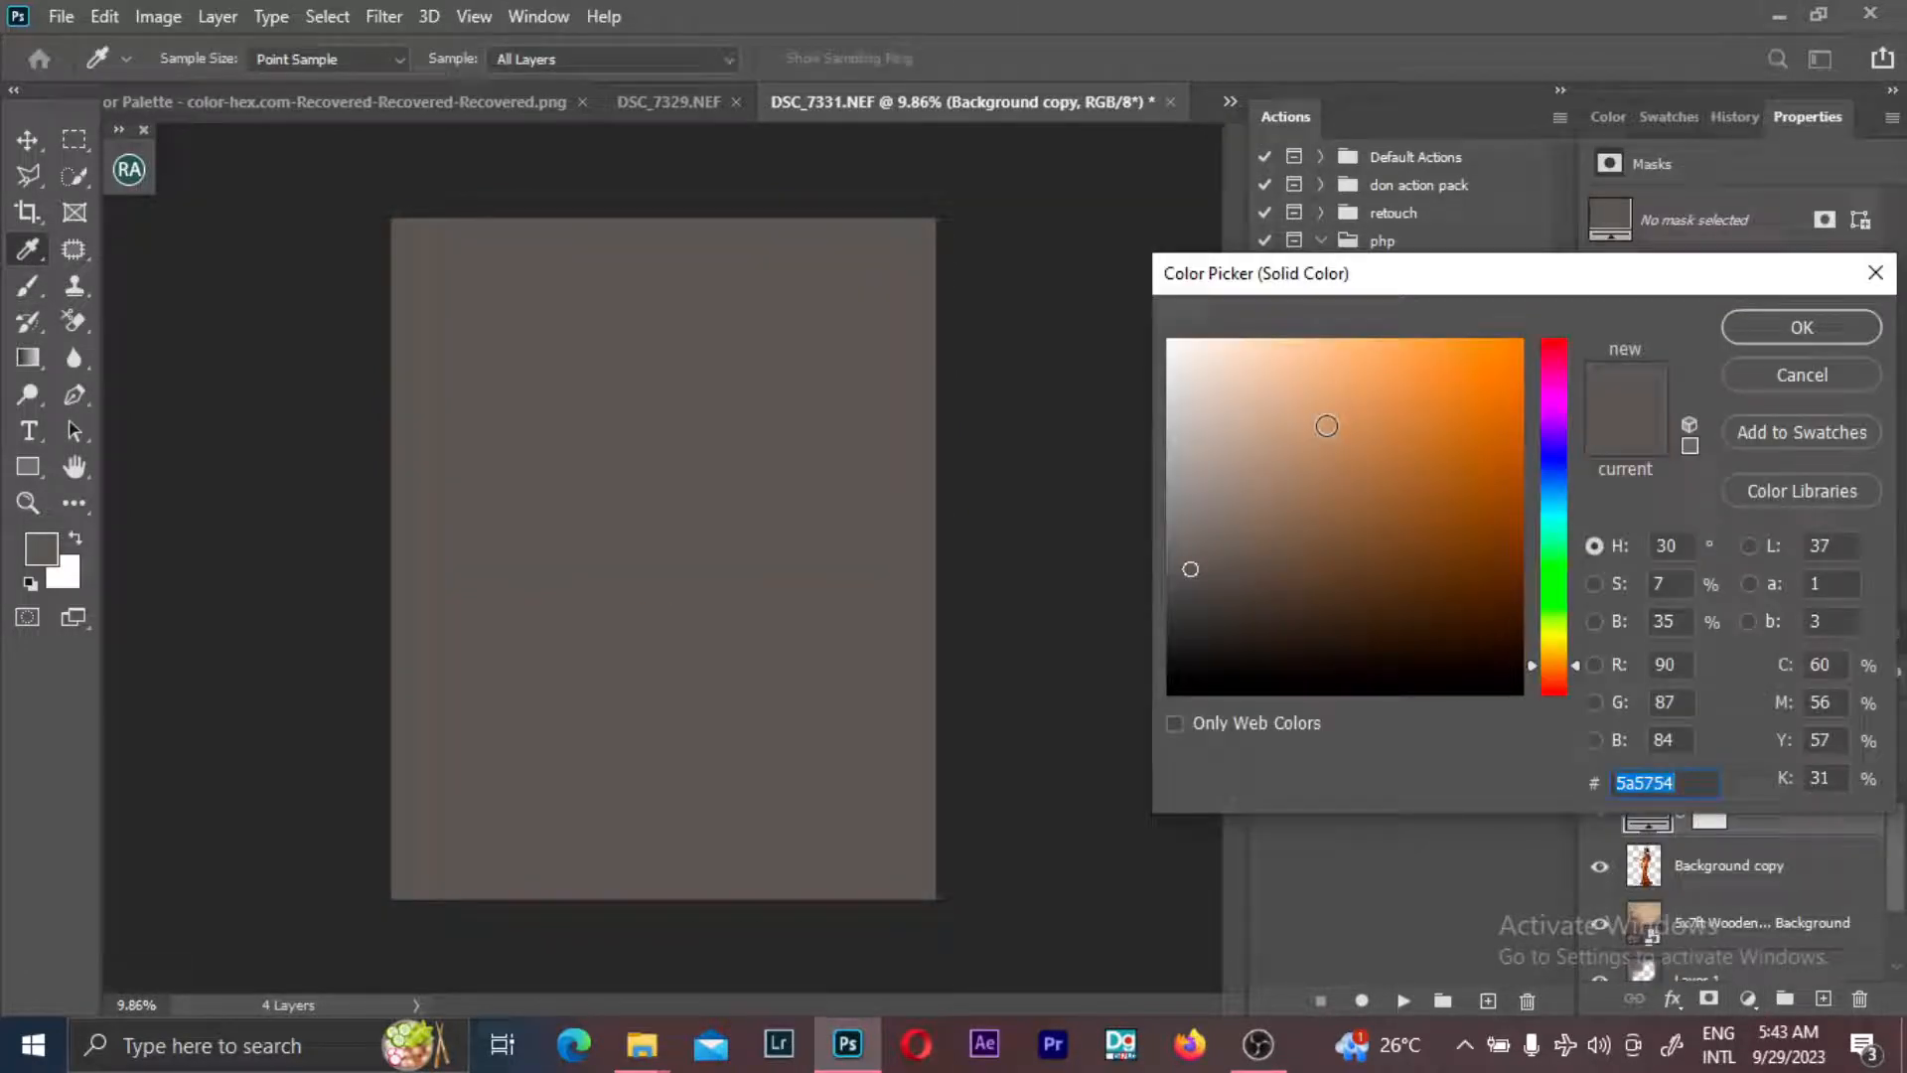
text(c68642)
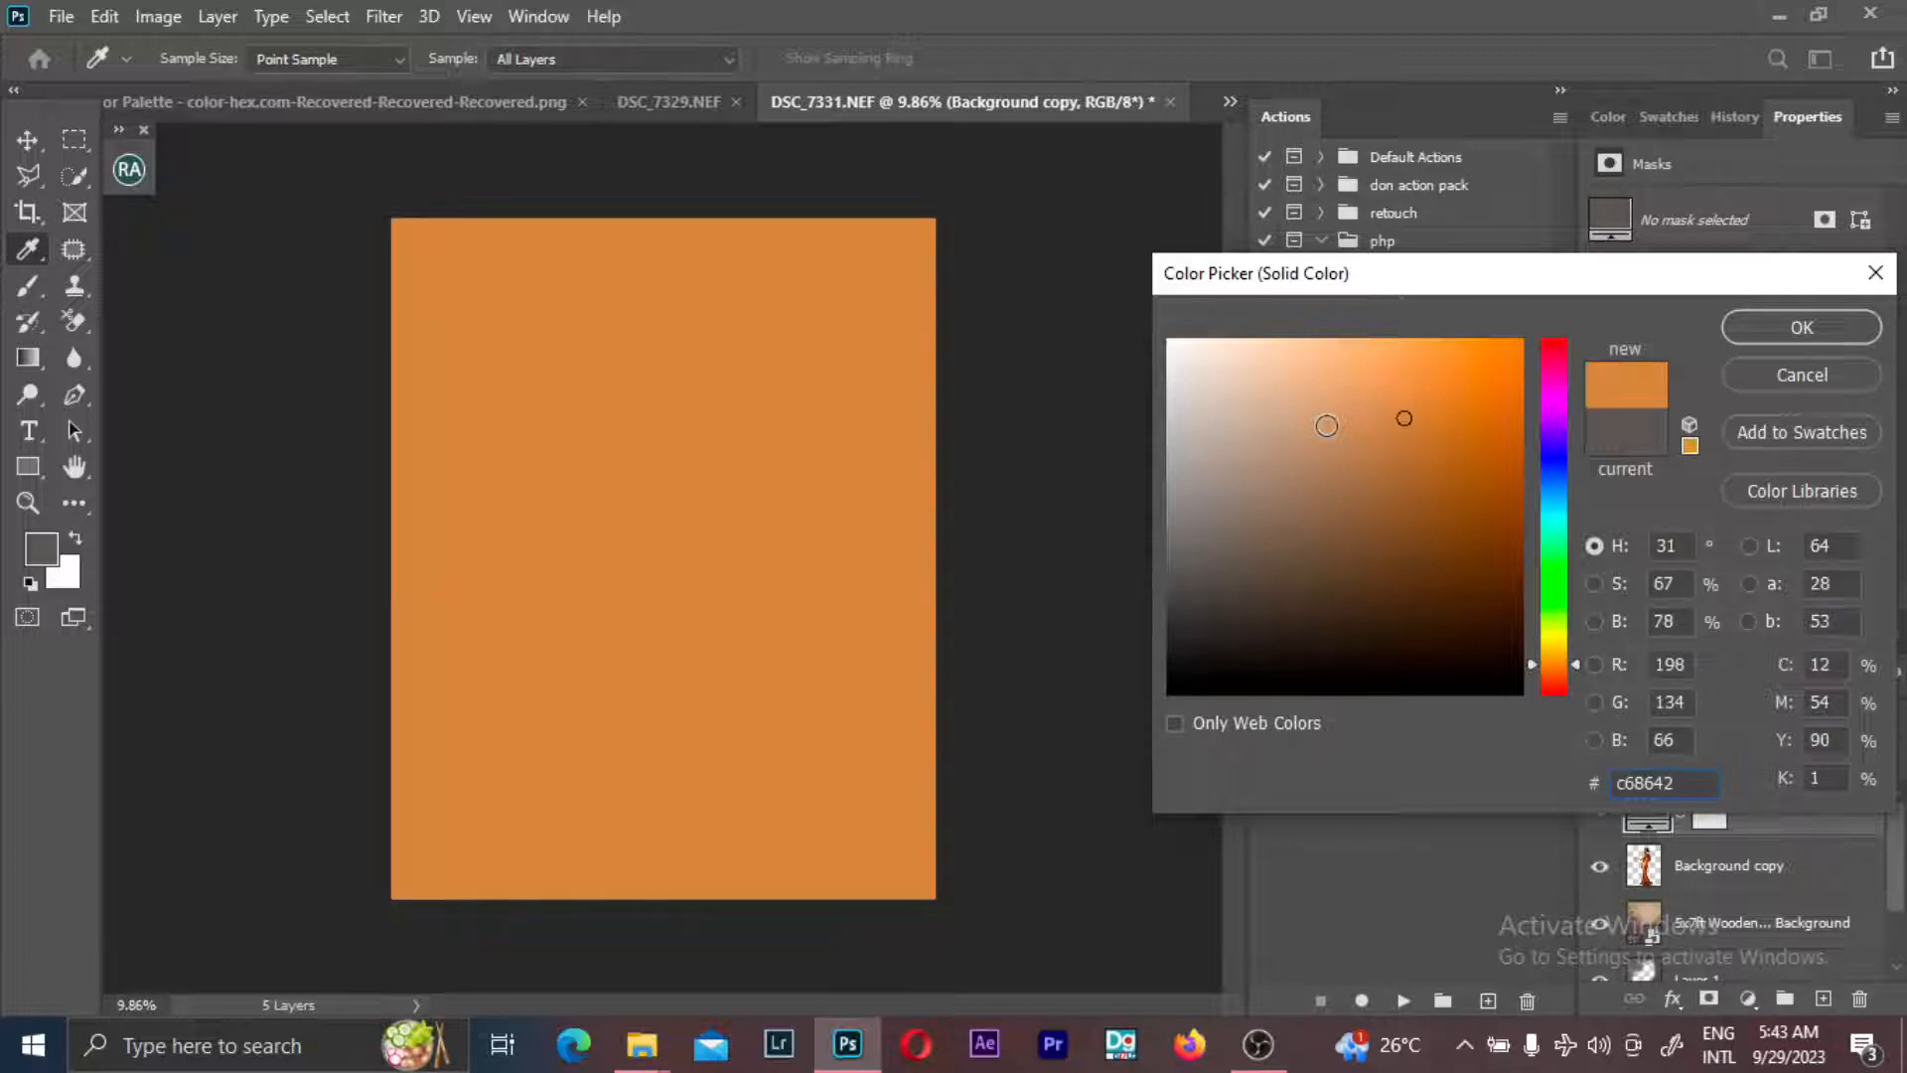
click(1762, 326)
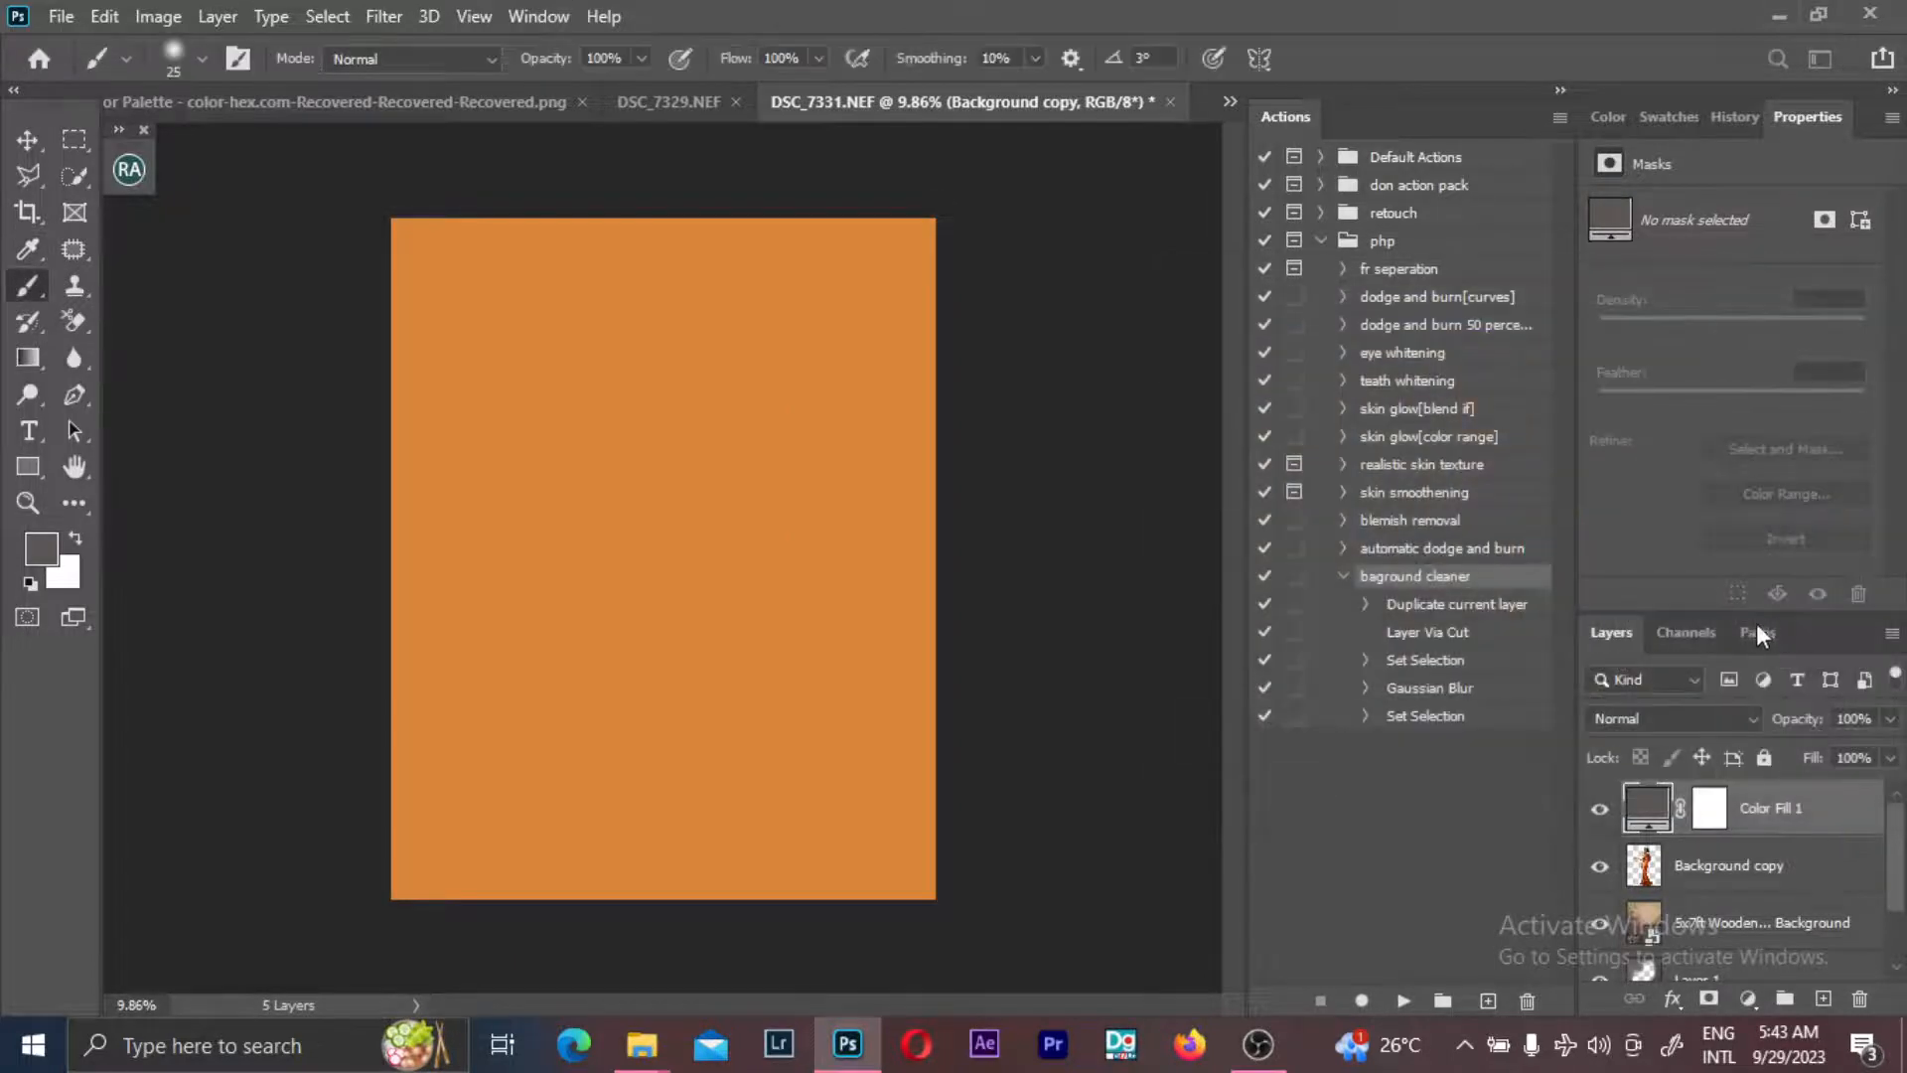
- Try the Soft Light blend mode on Color Fill 1, and set the layer's blend mode to Color
click(1635, 713)
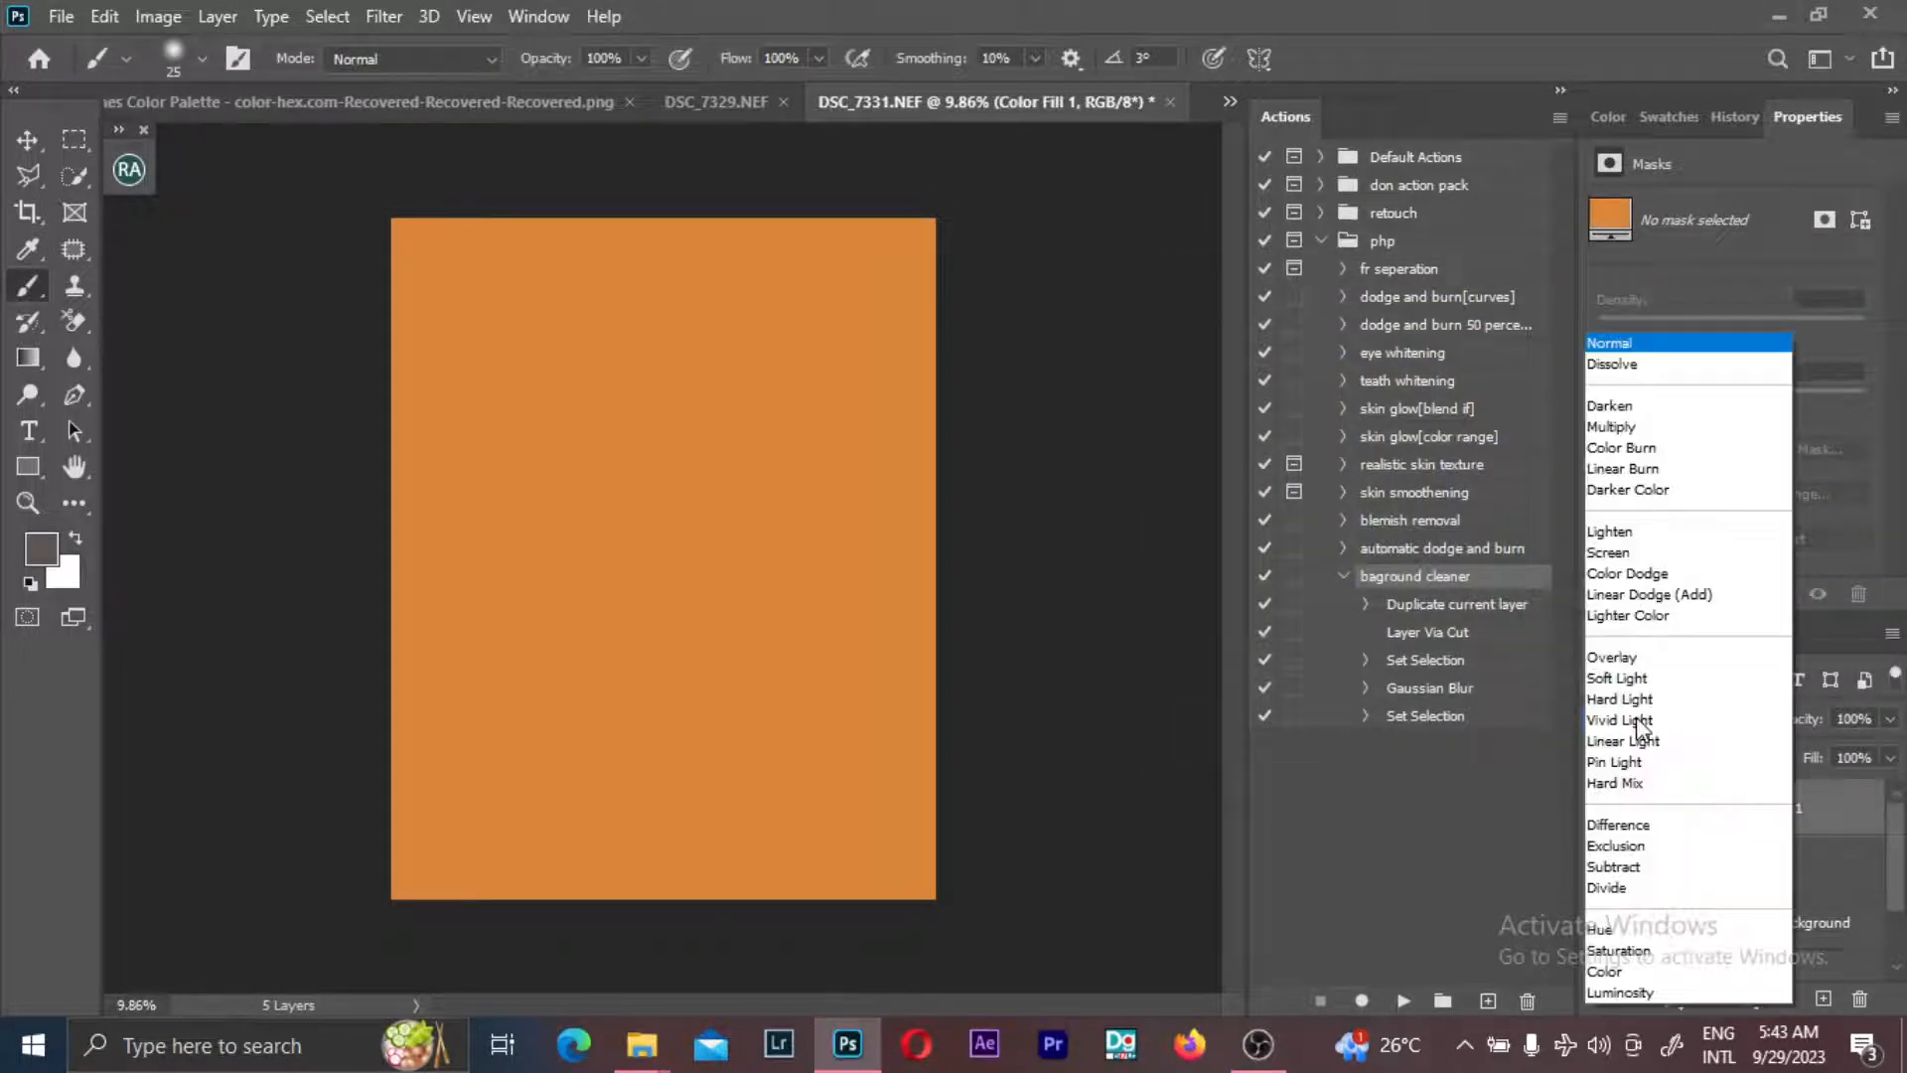
click(1613, 680)
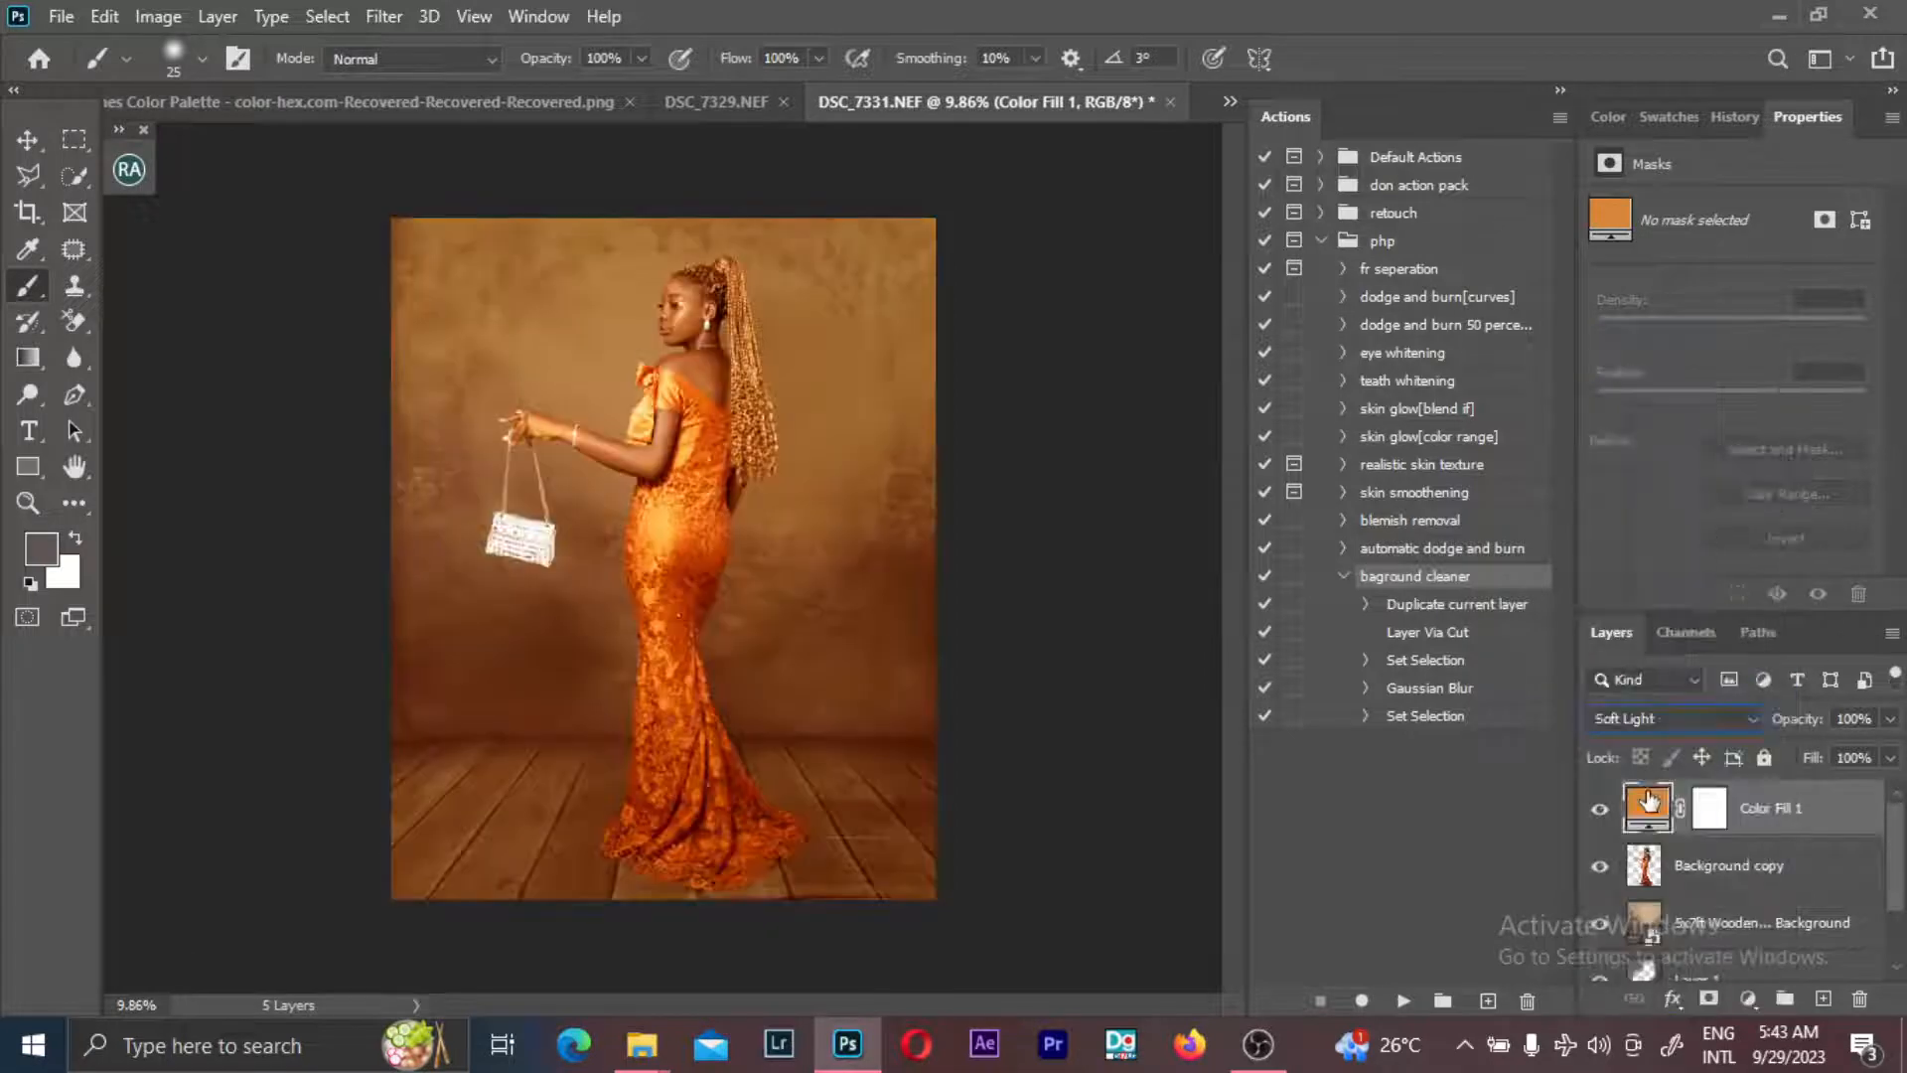
click(1645, 735)
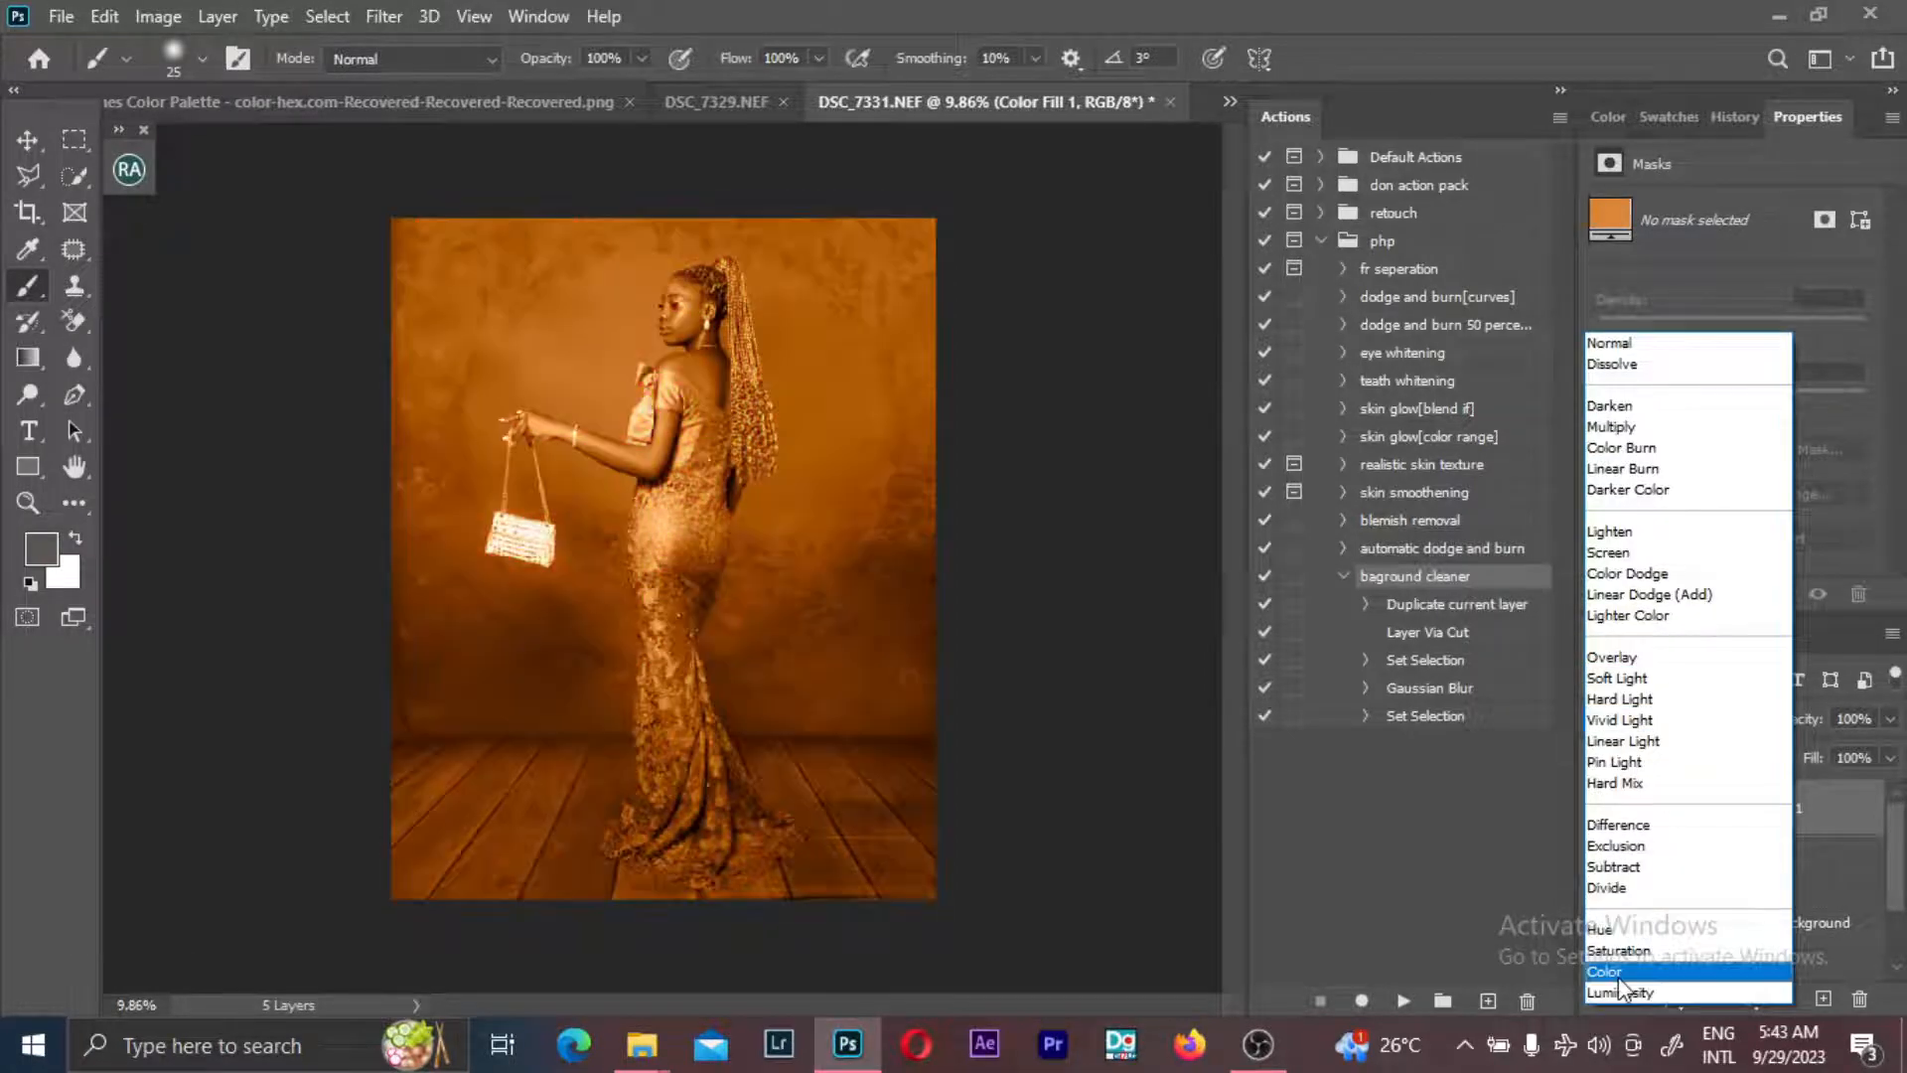
click(1618, 974)
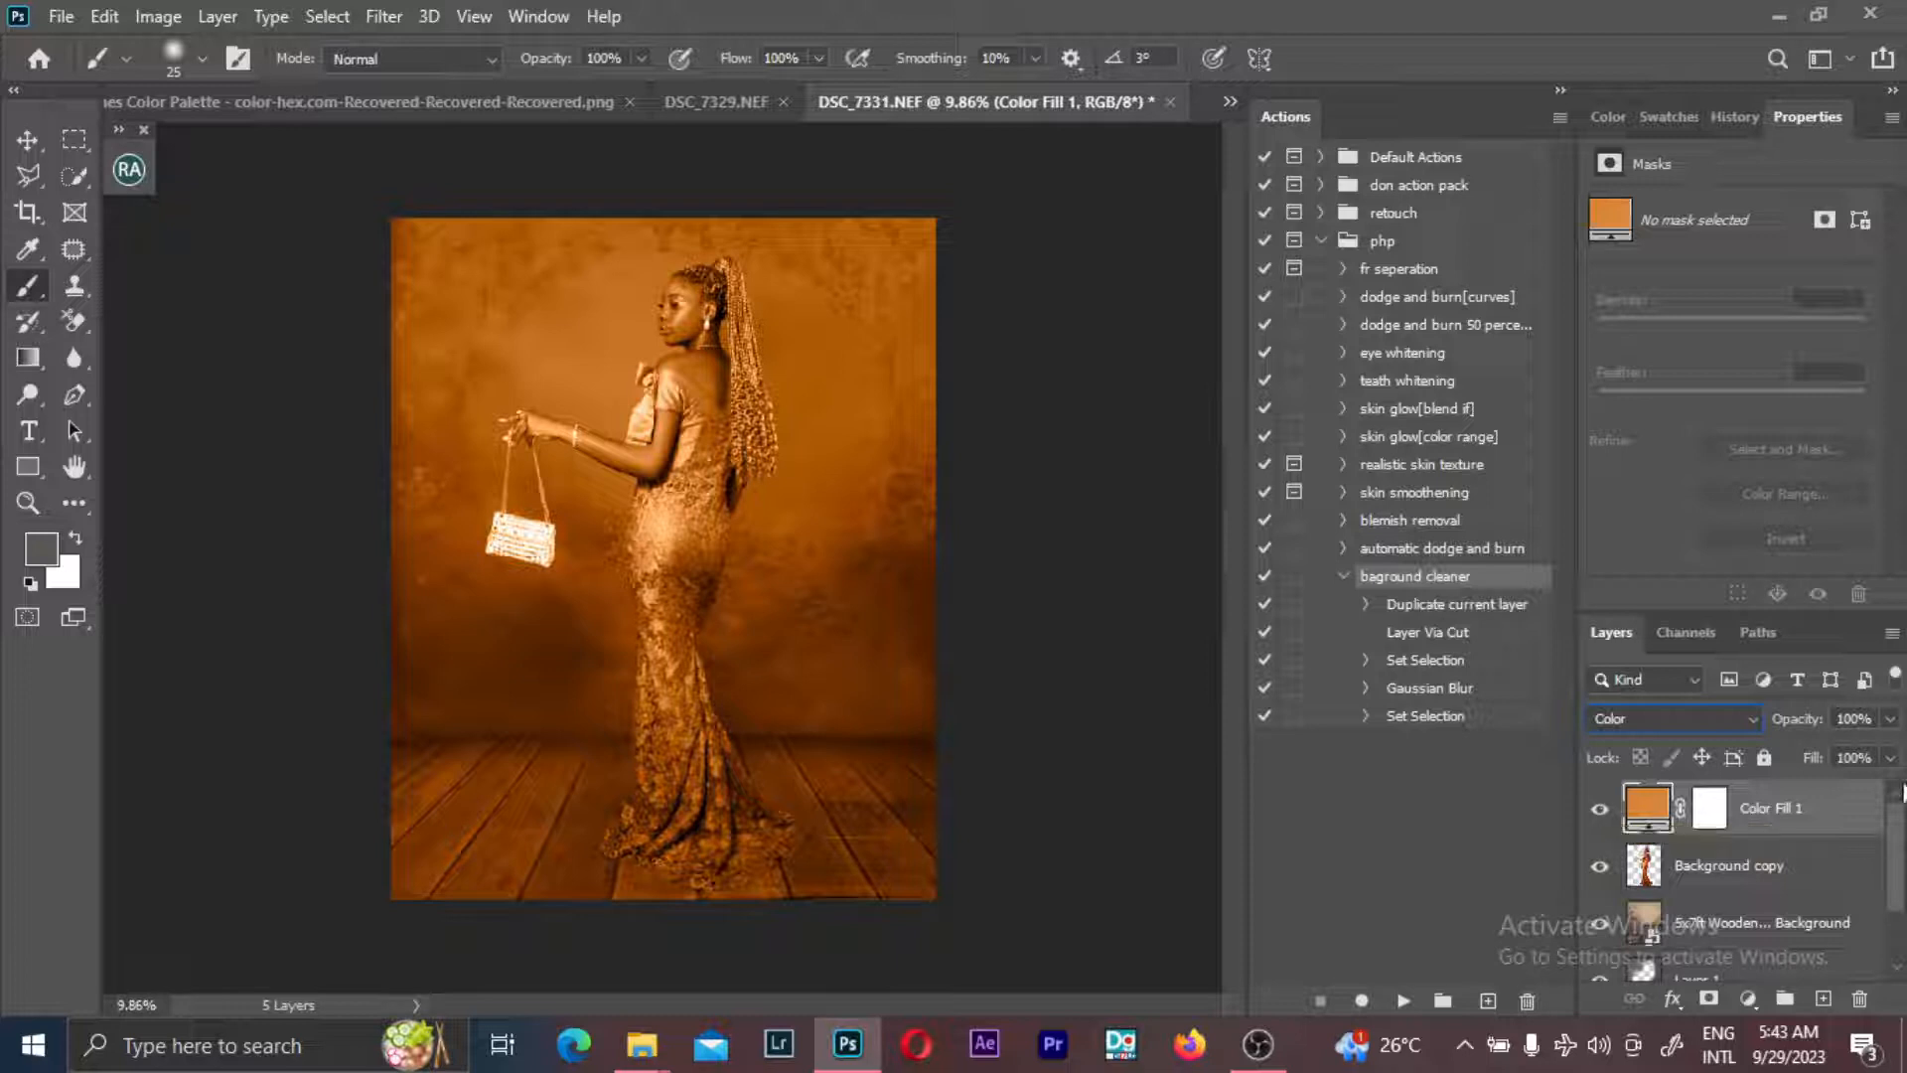
drag(1889, 730, 1902, 771)
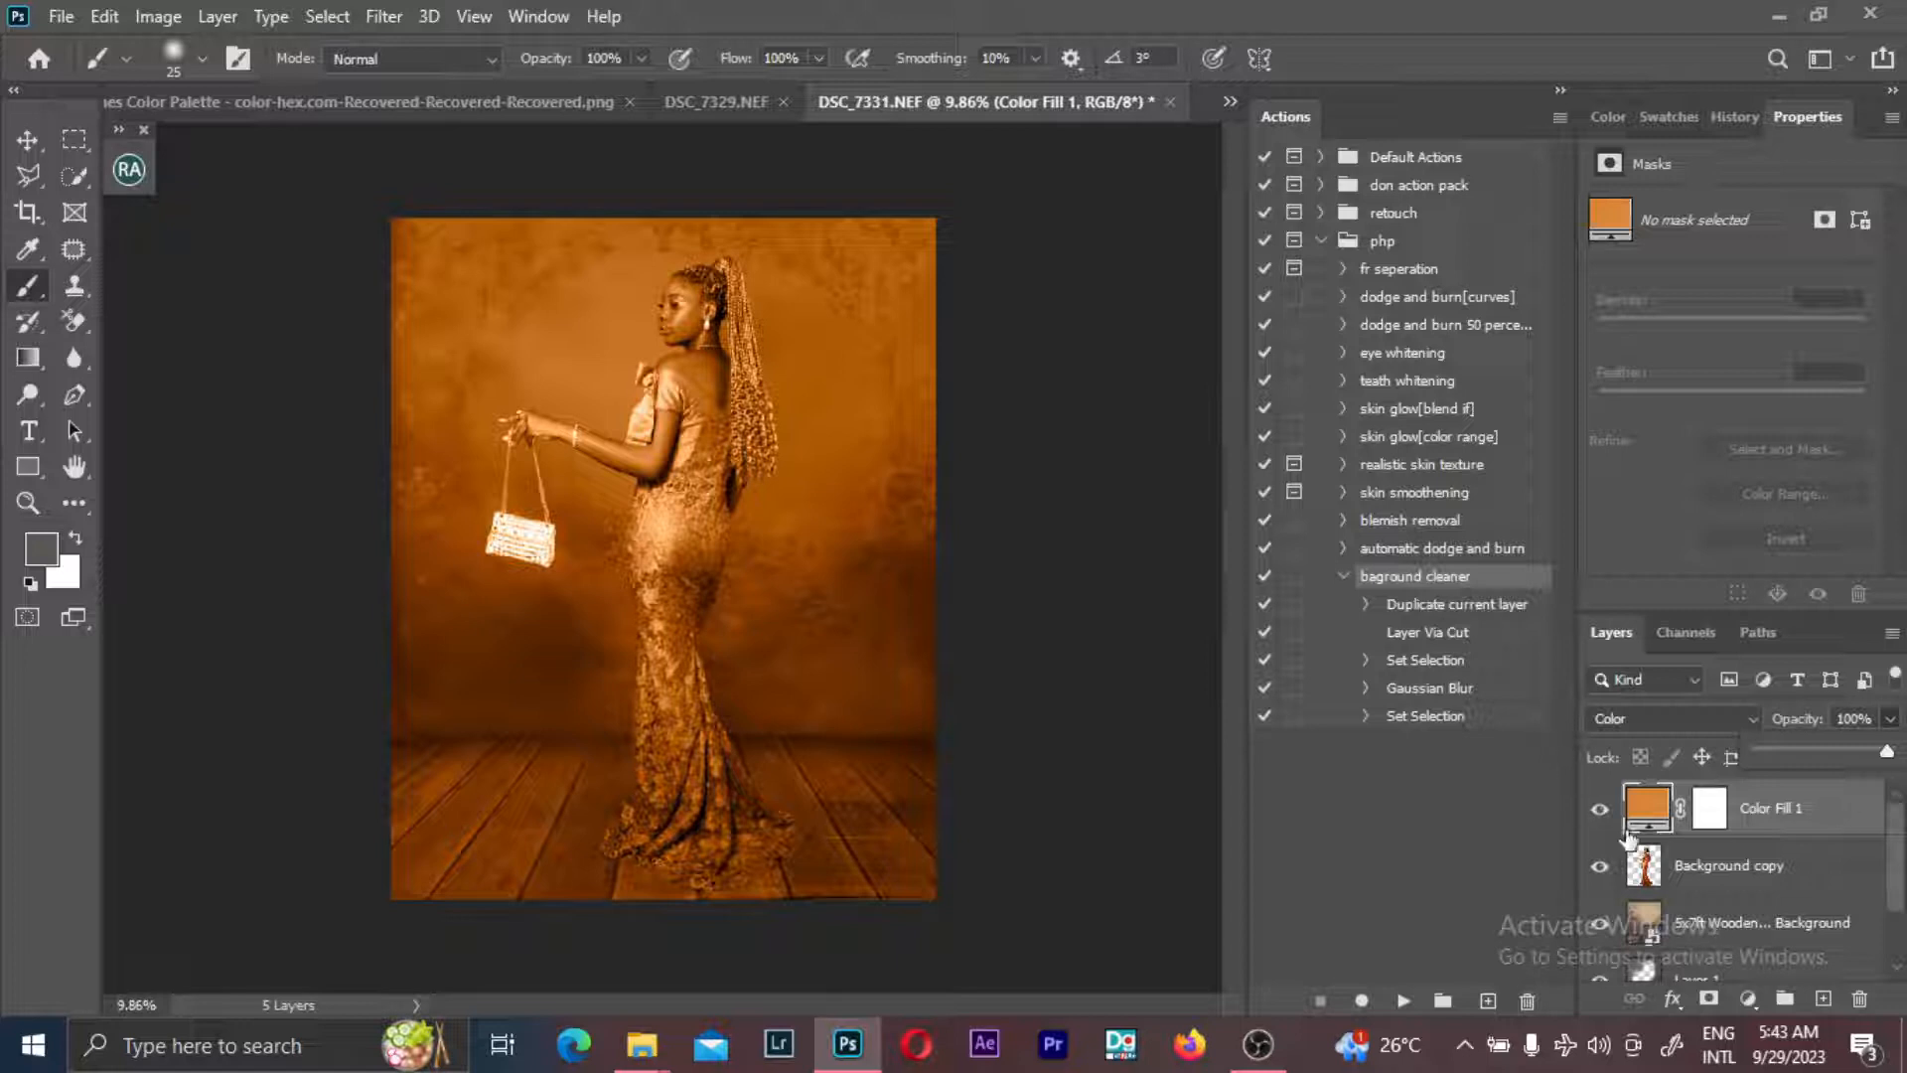
click(1710, 812)
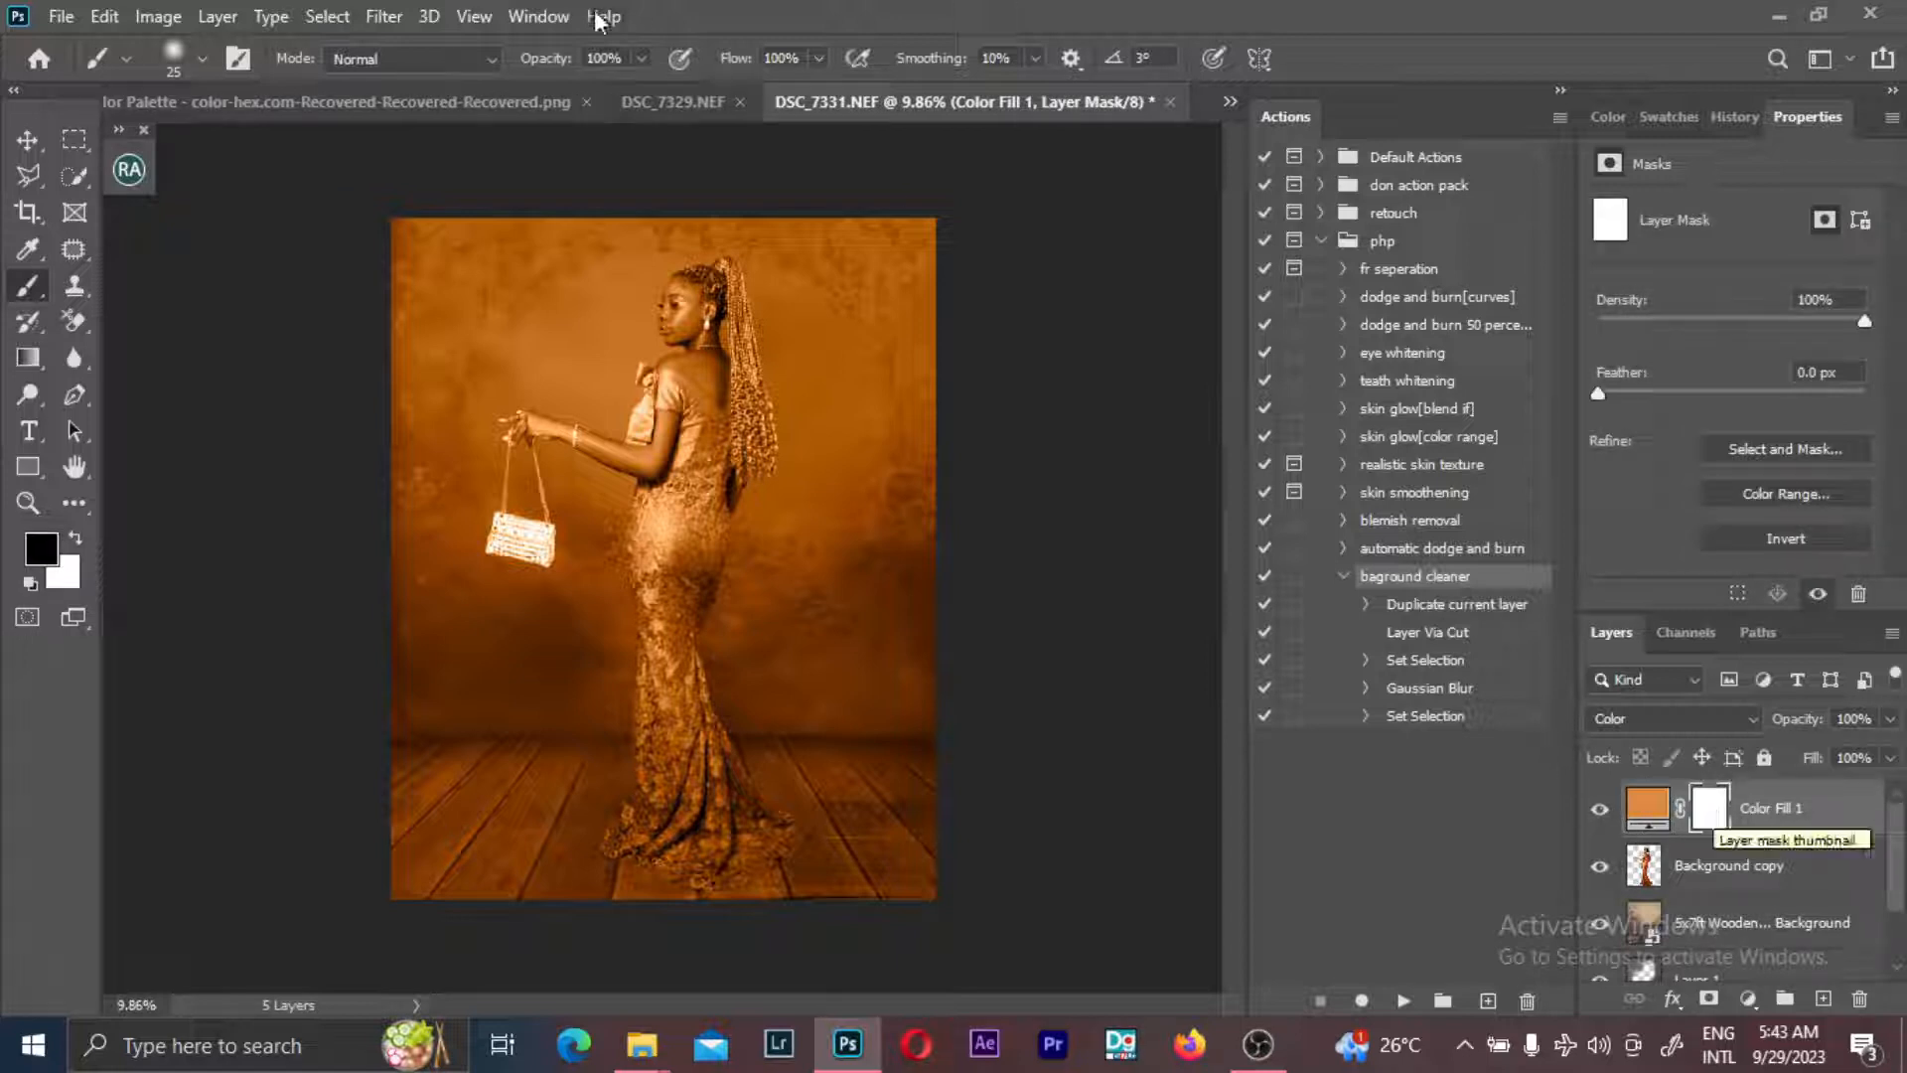
click(347, 27)
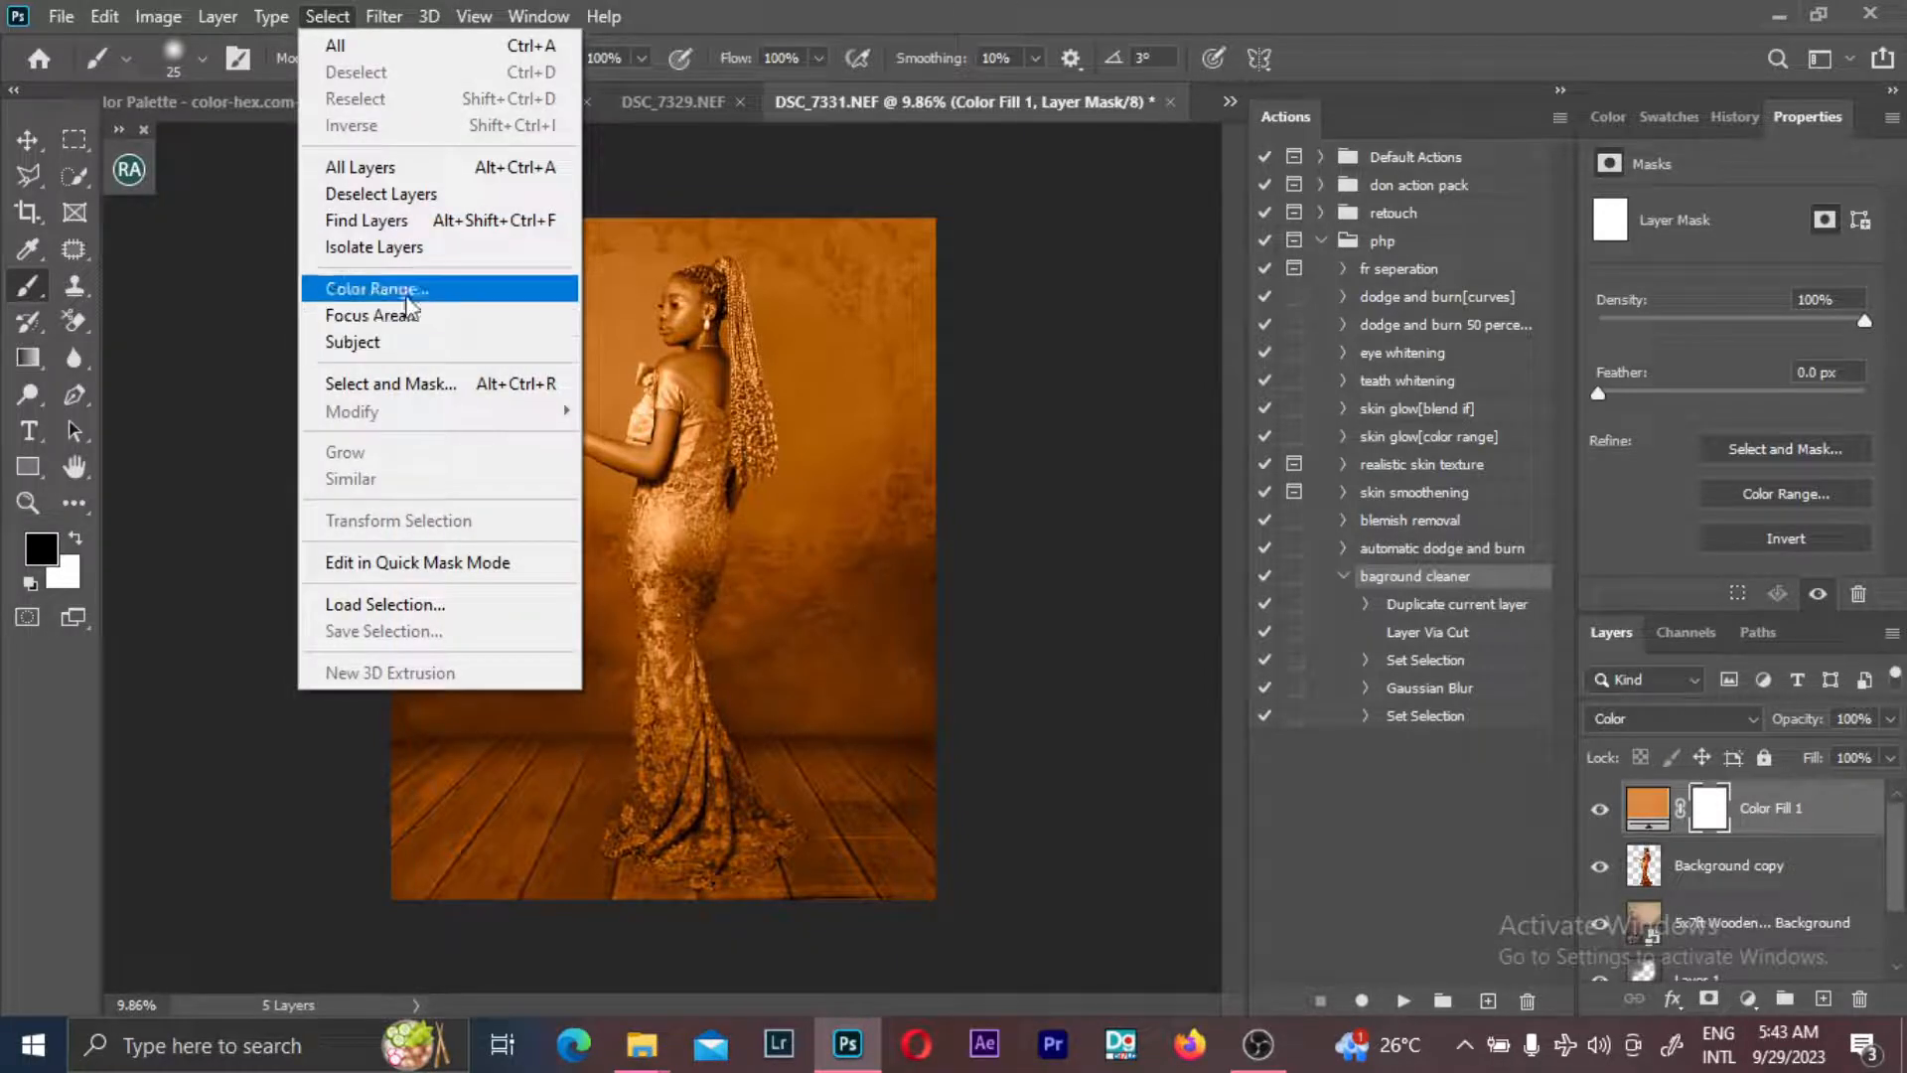
click(402, 287)
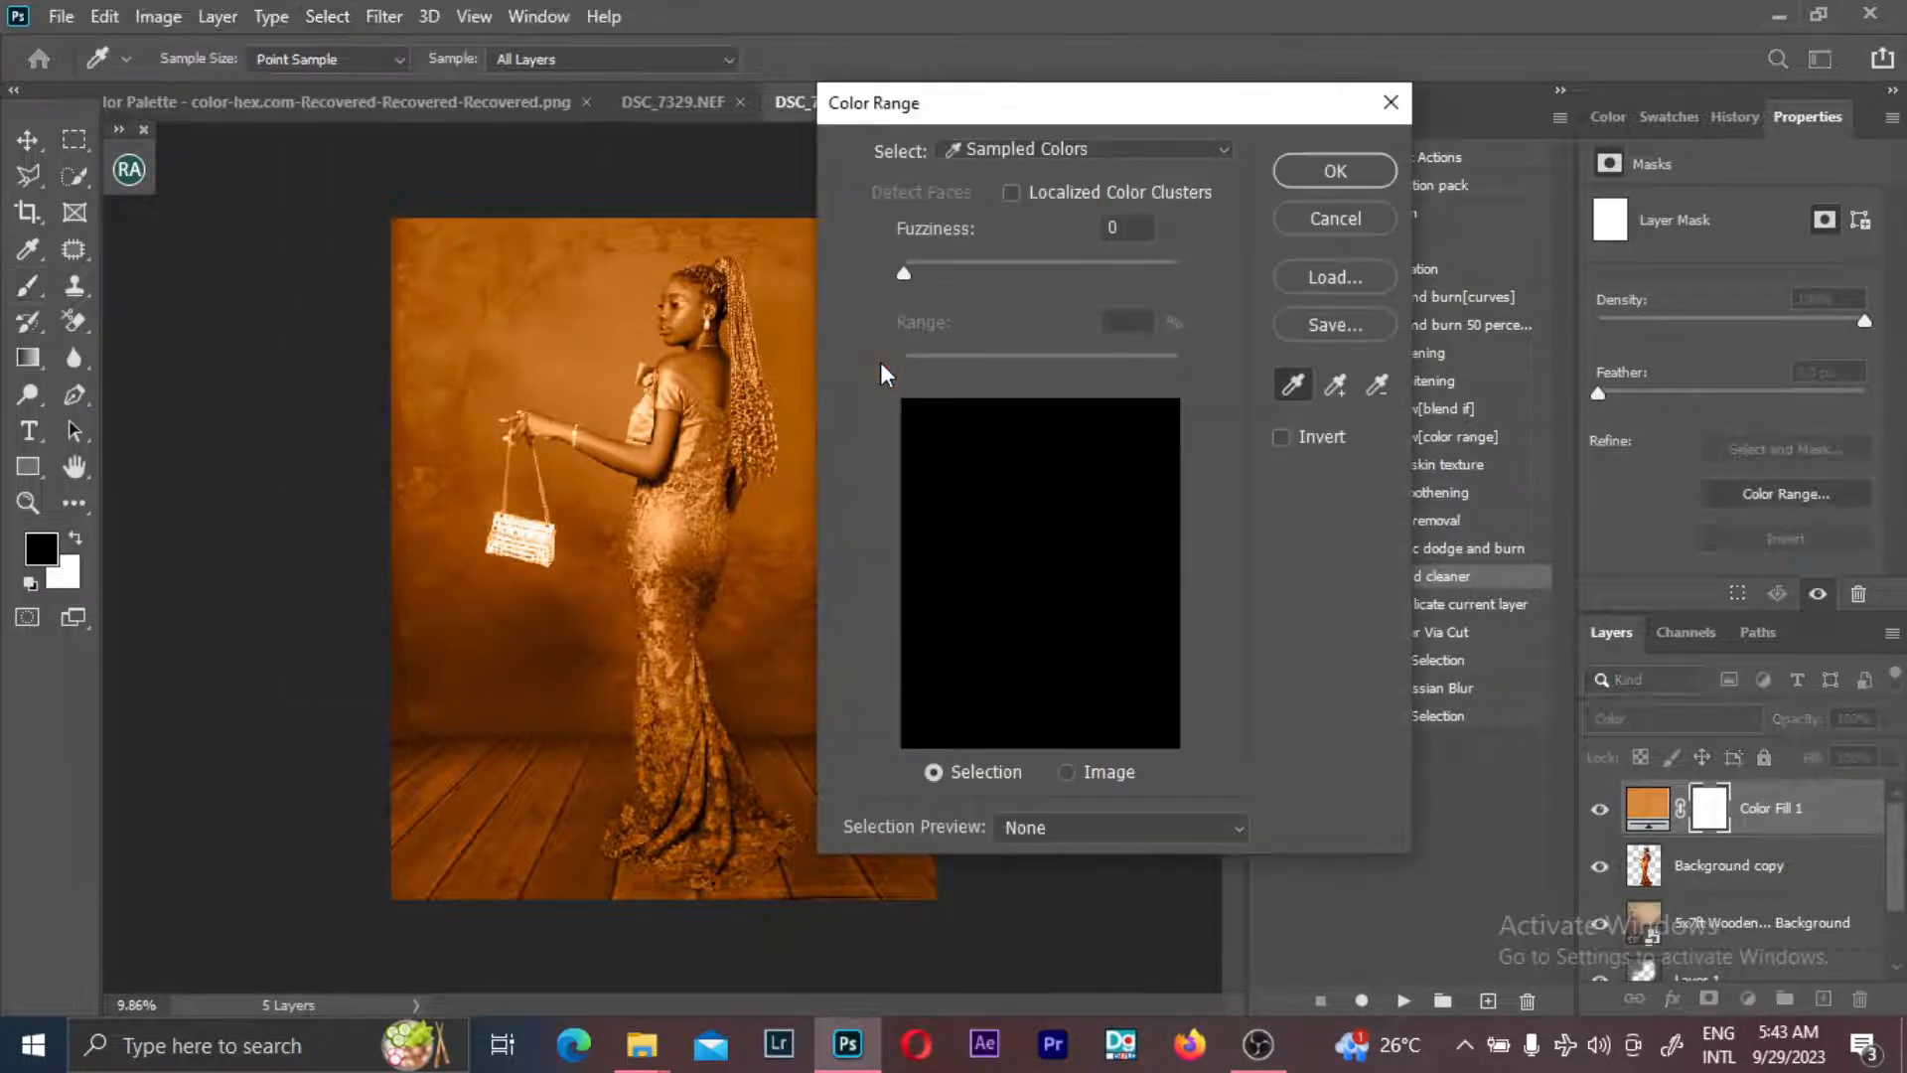
click(731, 366)
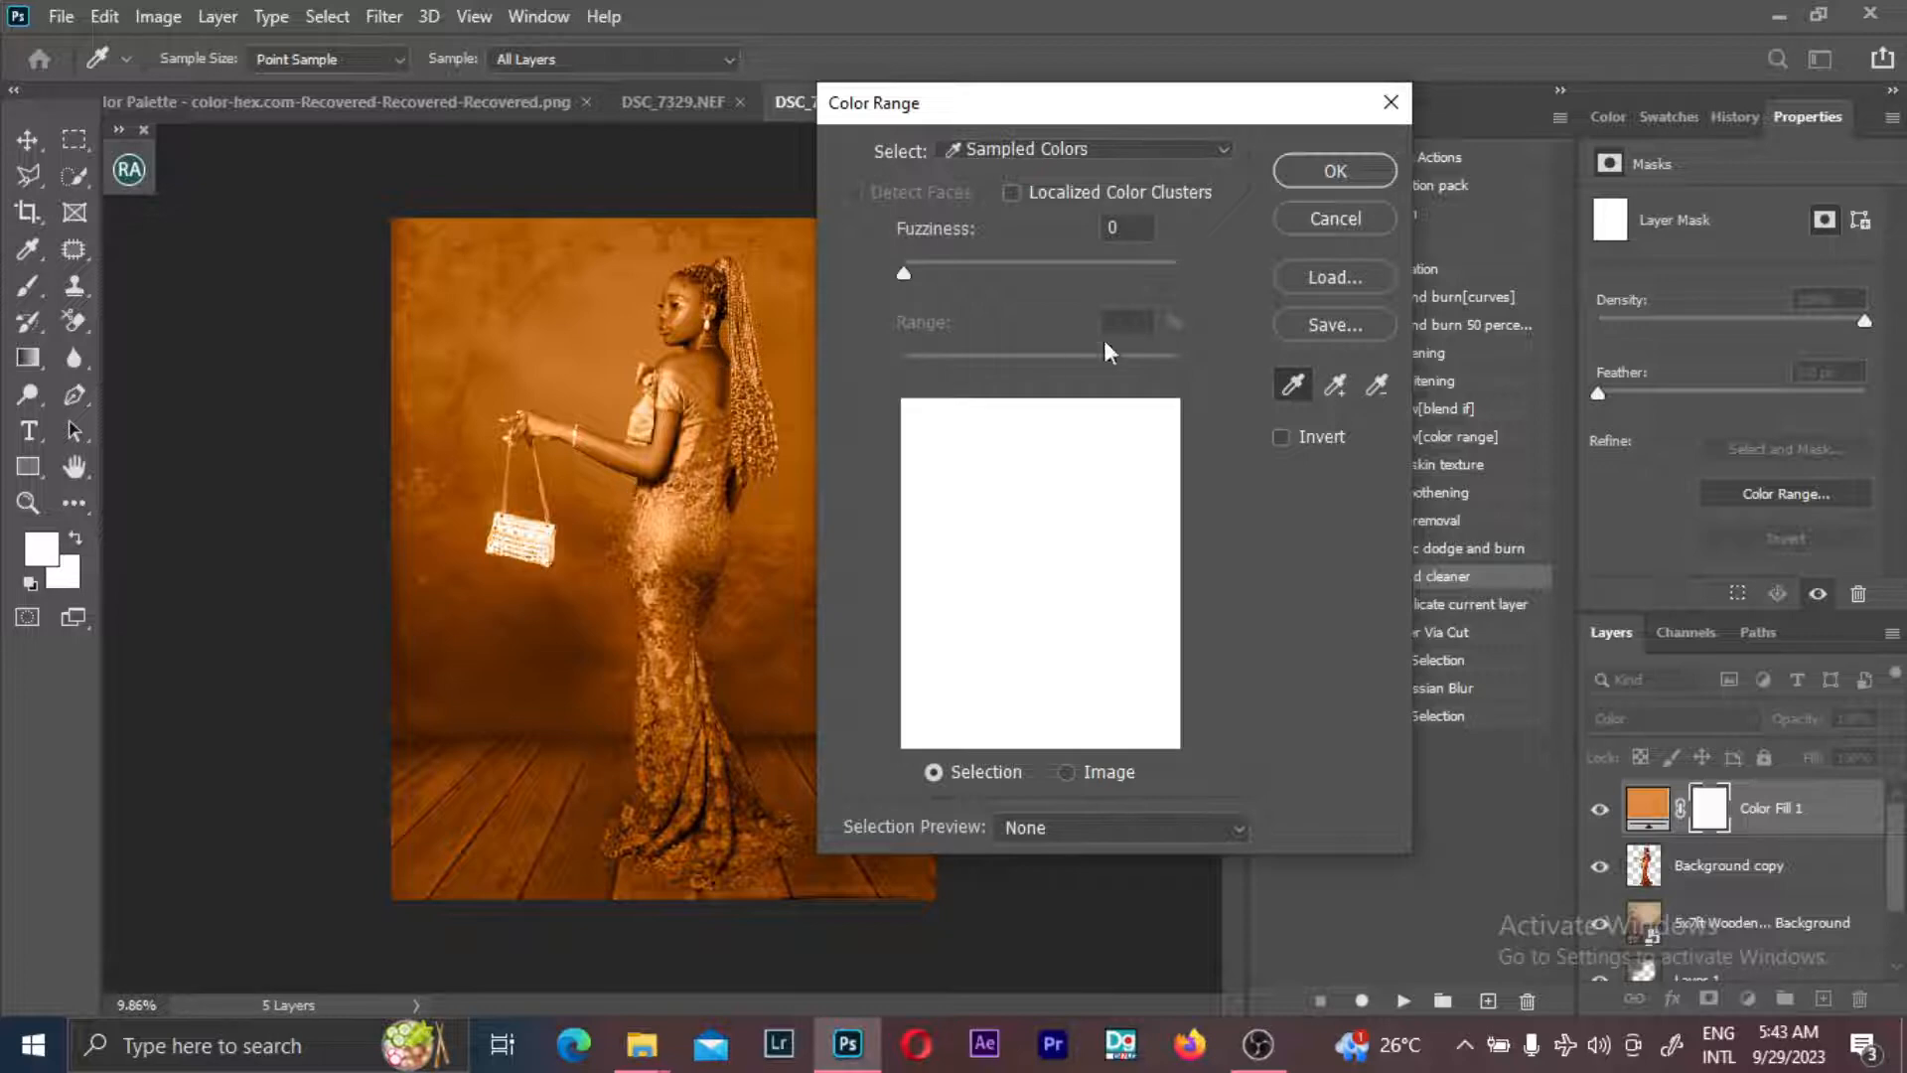
click(1321, 220)
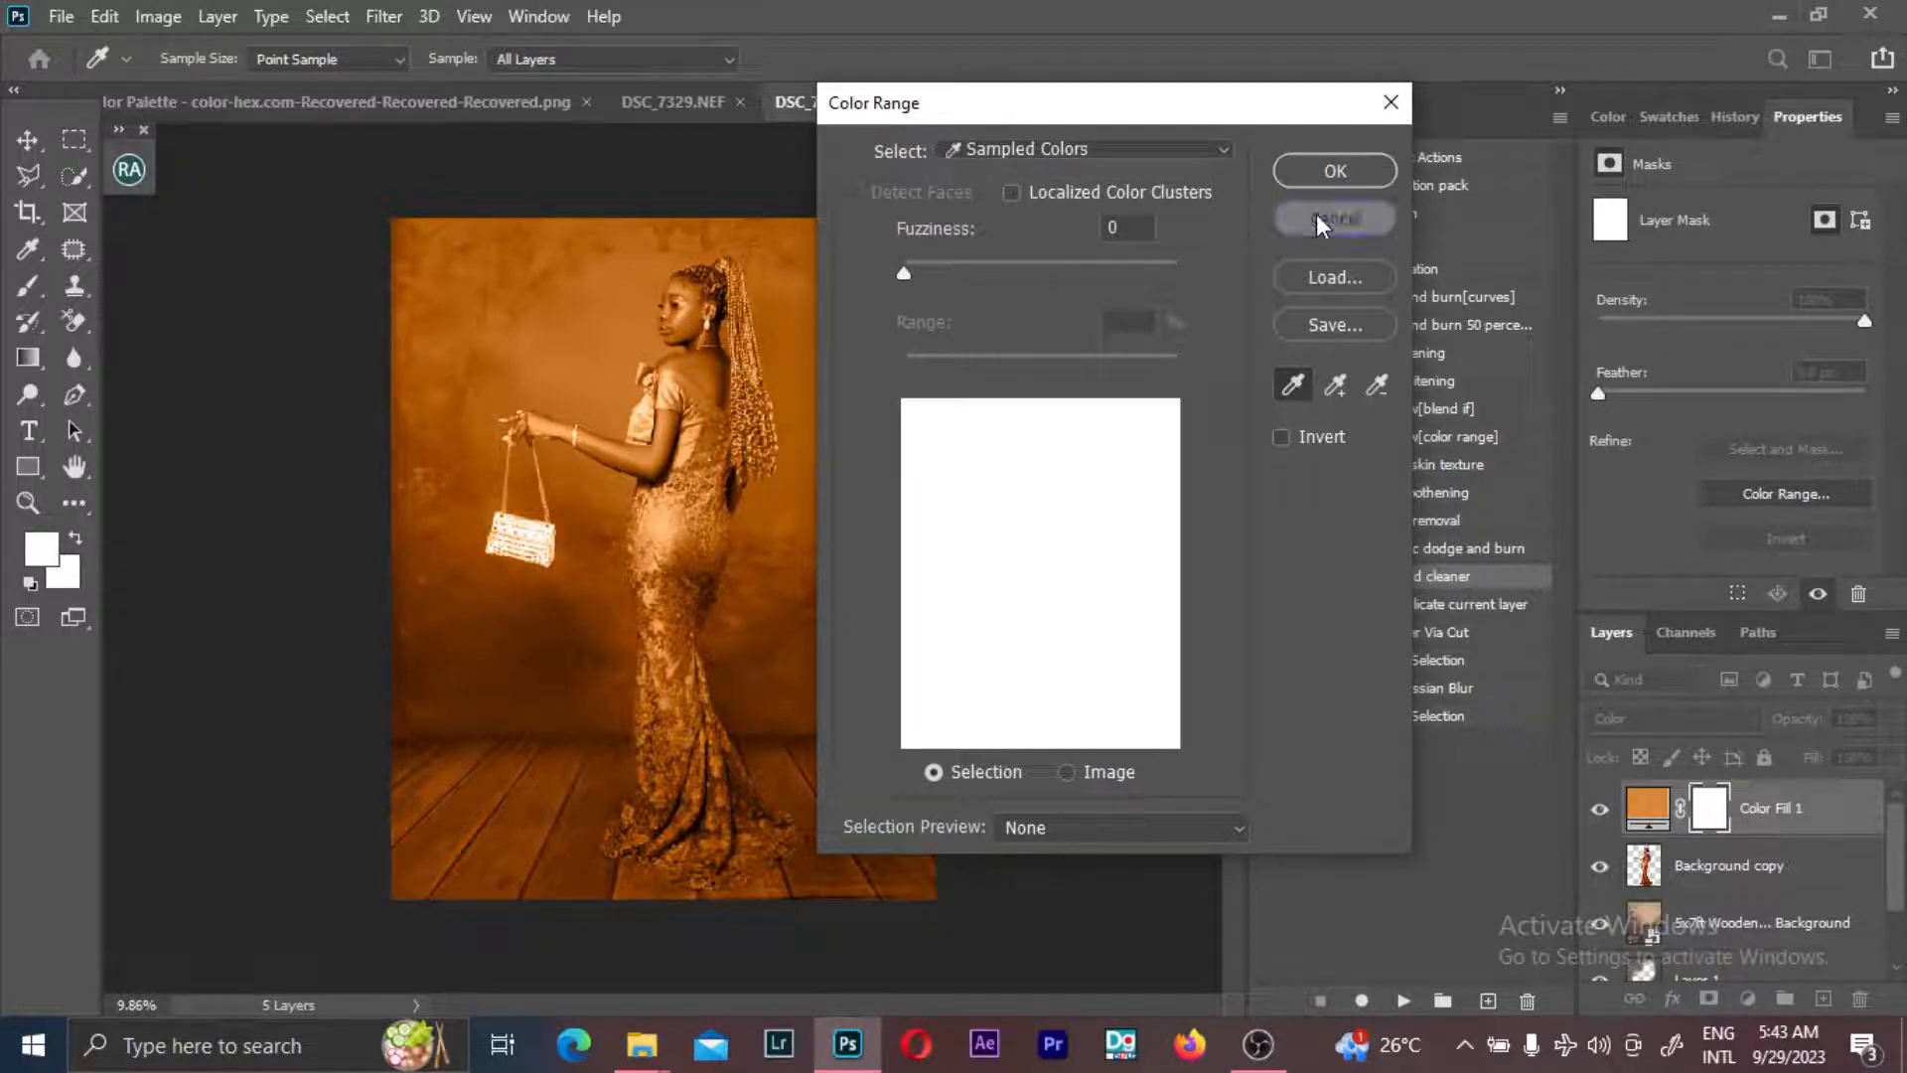
- Hide Color Fill 1, then duplicate Background copy and give the duplicate a layer mask
click(1600, 808)
drag(1817, 852, 1816, 994)
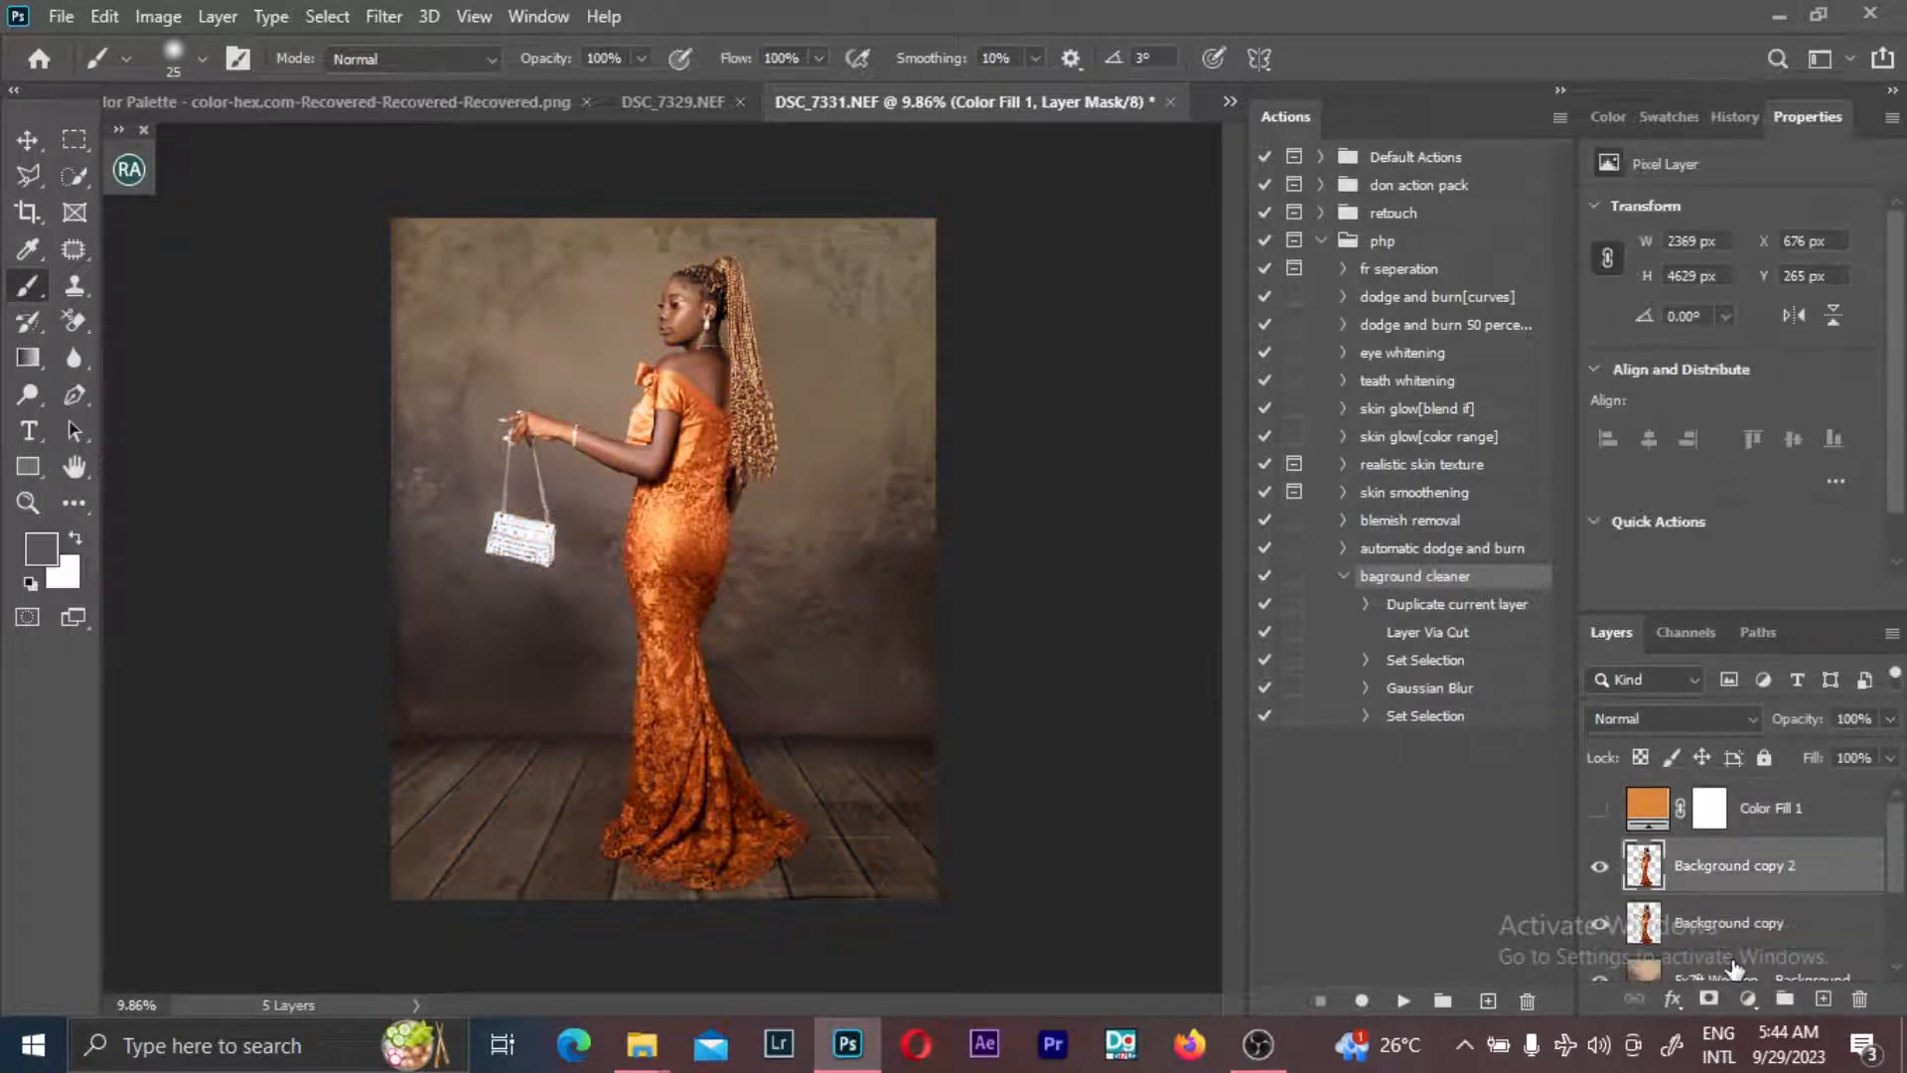
click(1709, 998)
- Limit the mask of Background copy 2 to the woman's skin tones with Color Range, adding samples from her hand and head area
click(334, 18)
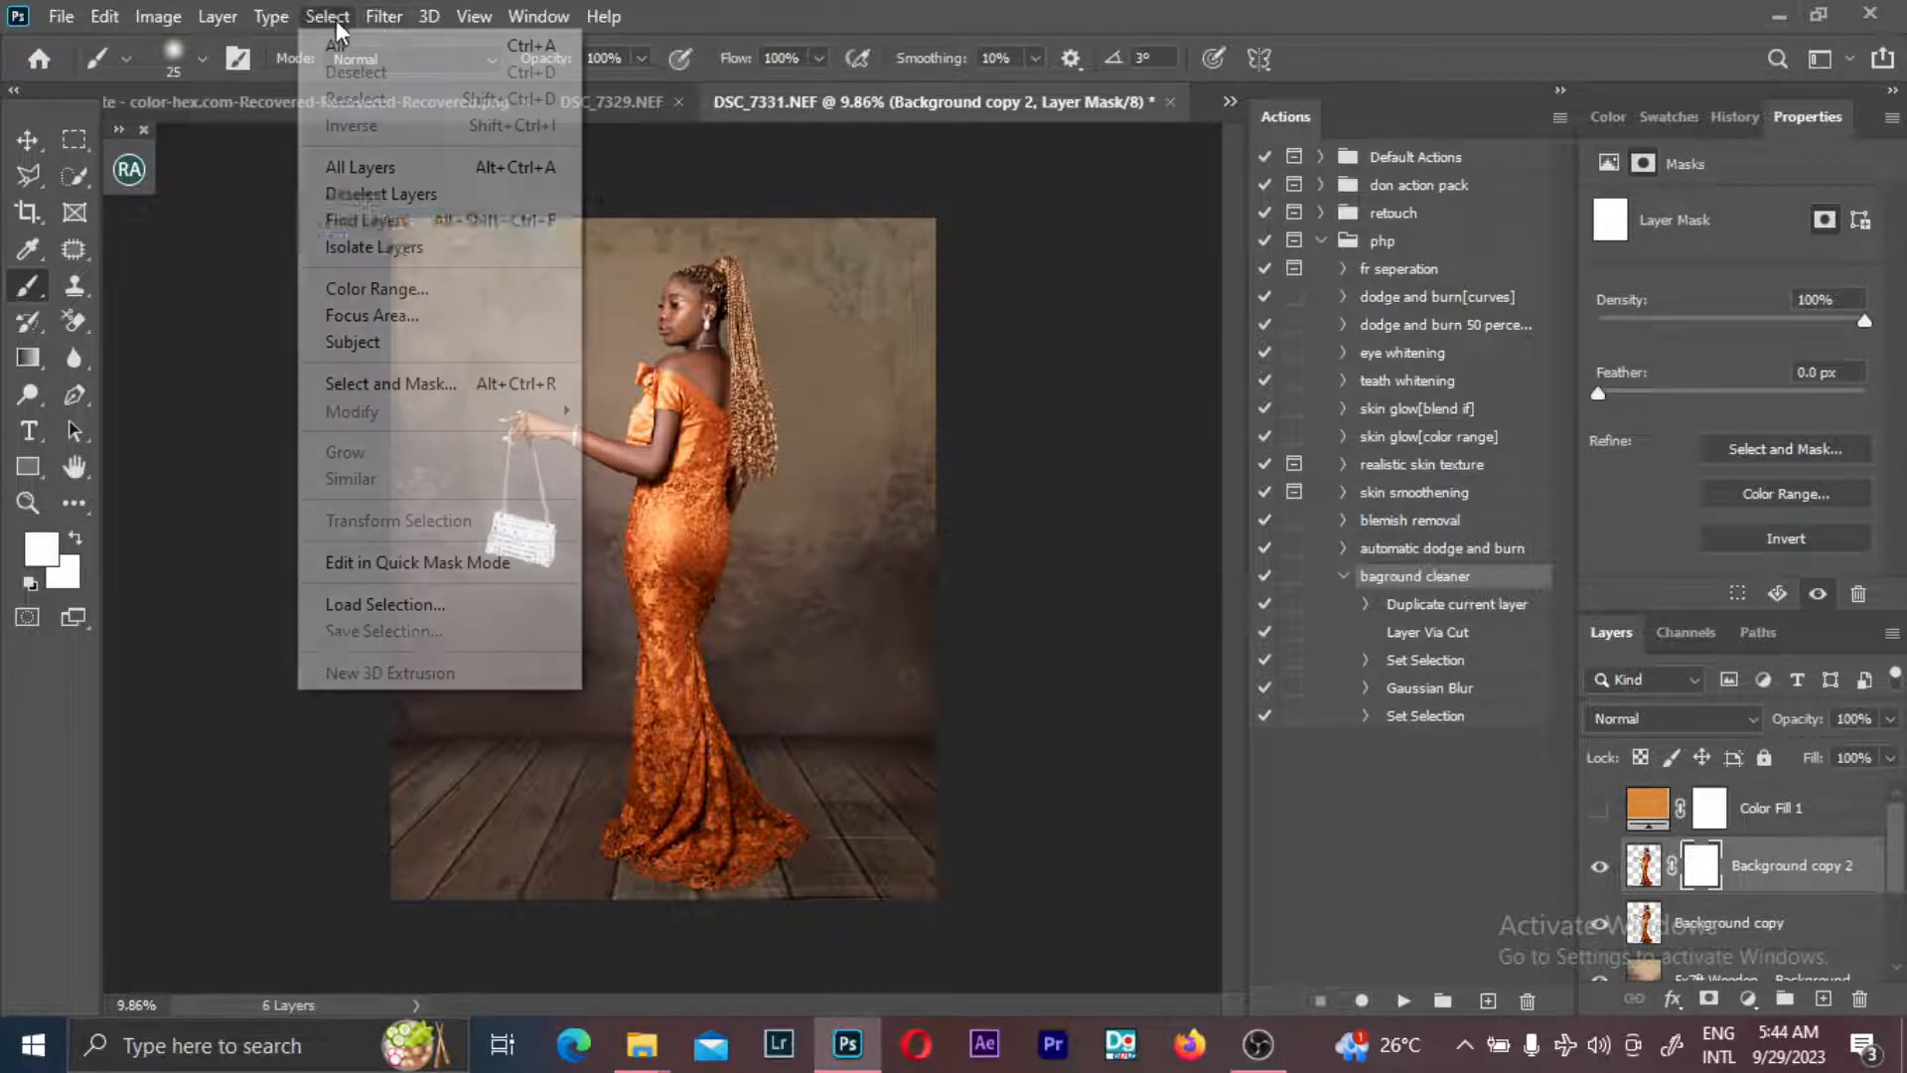
click(413, 290)
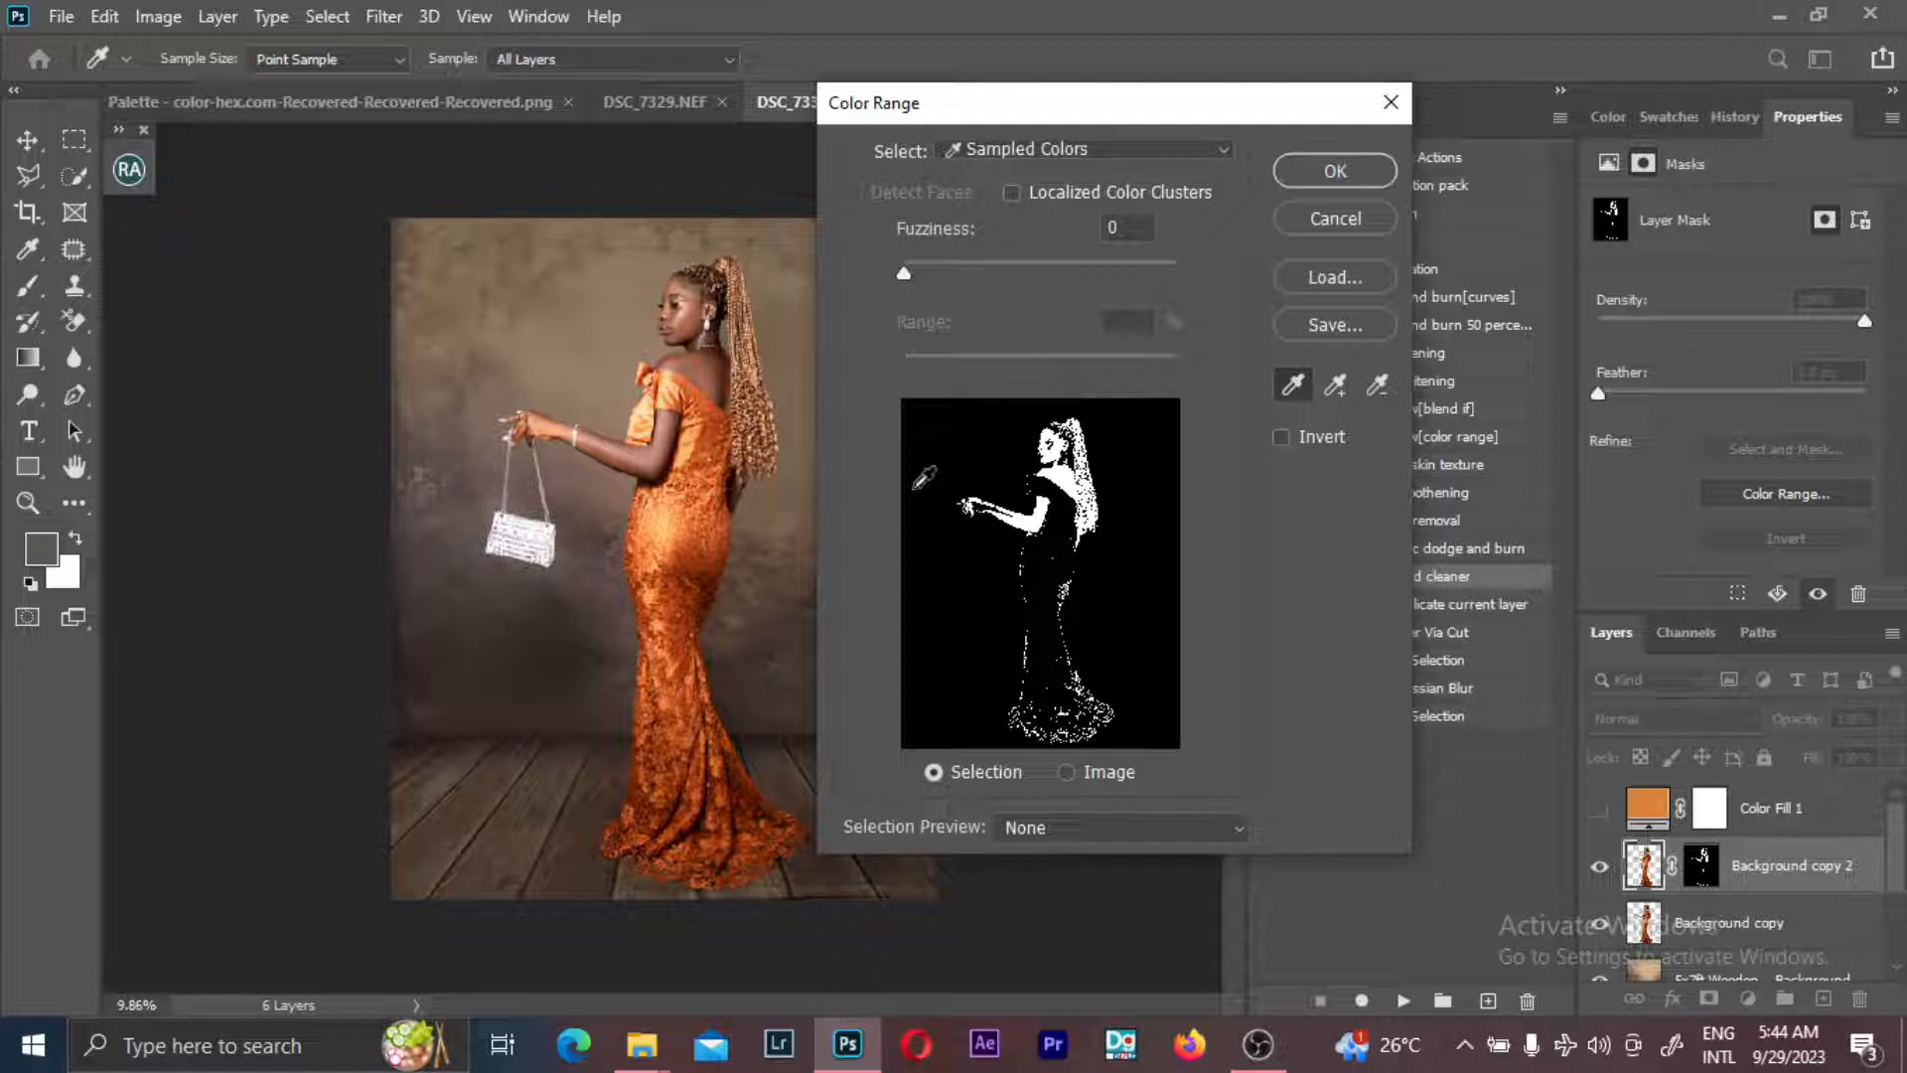
click(1334, 386)
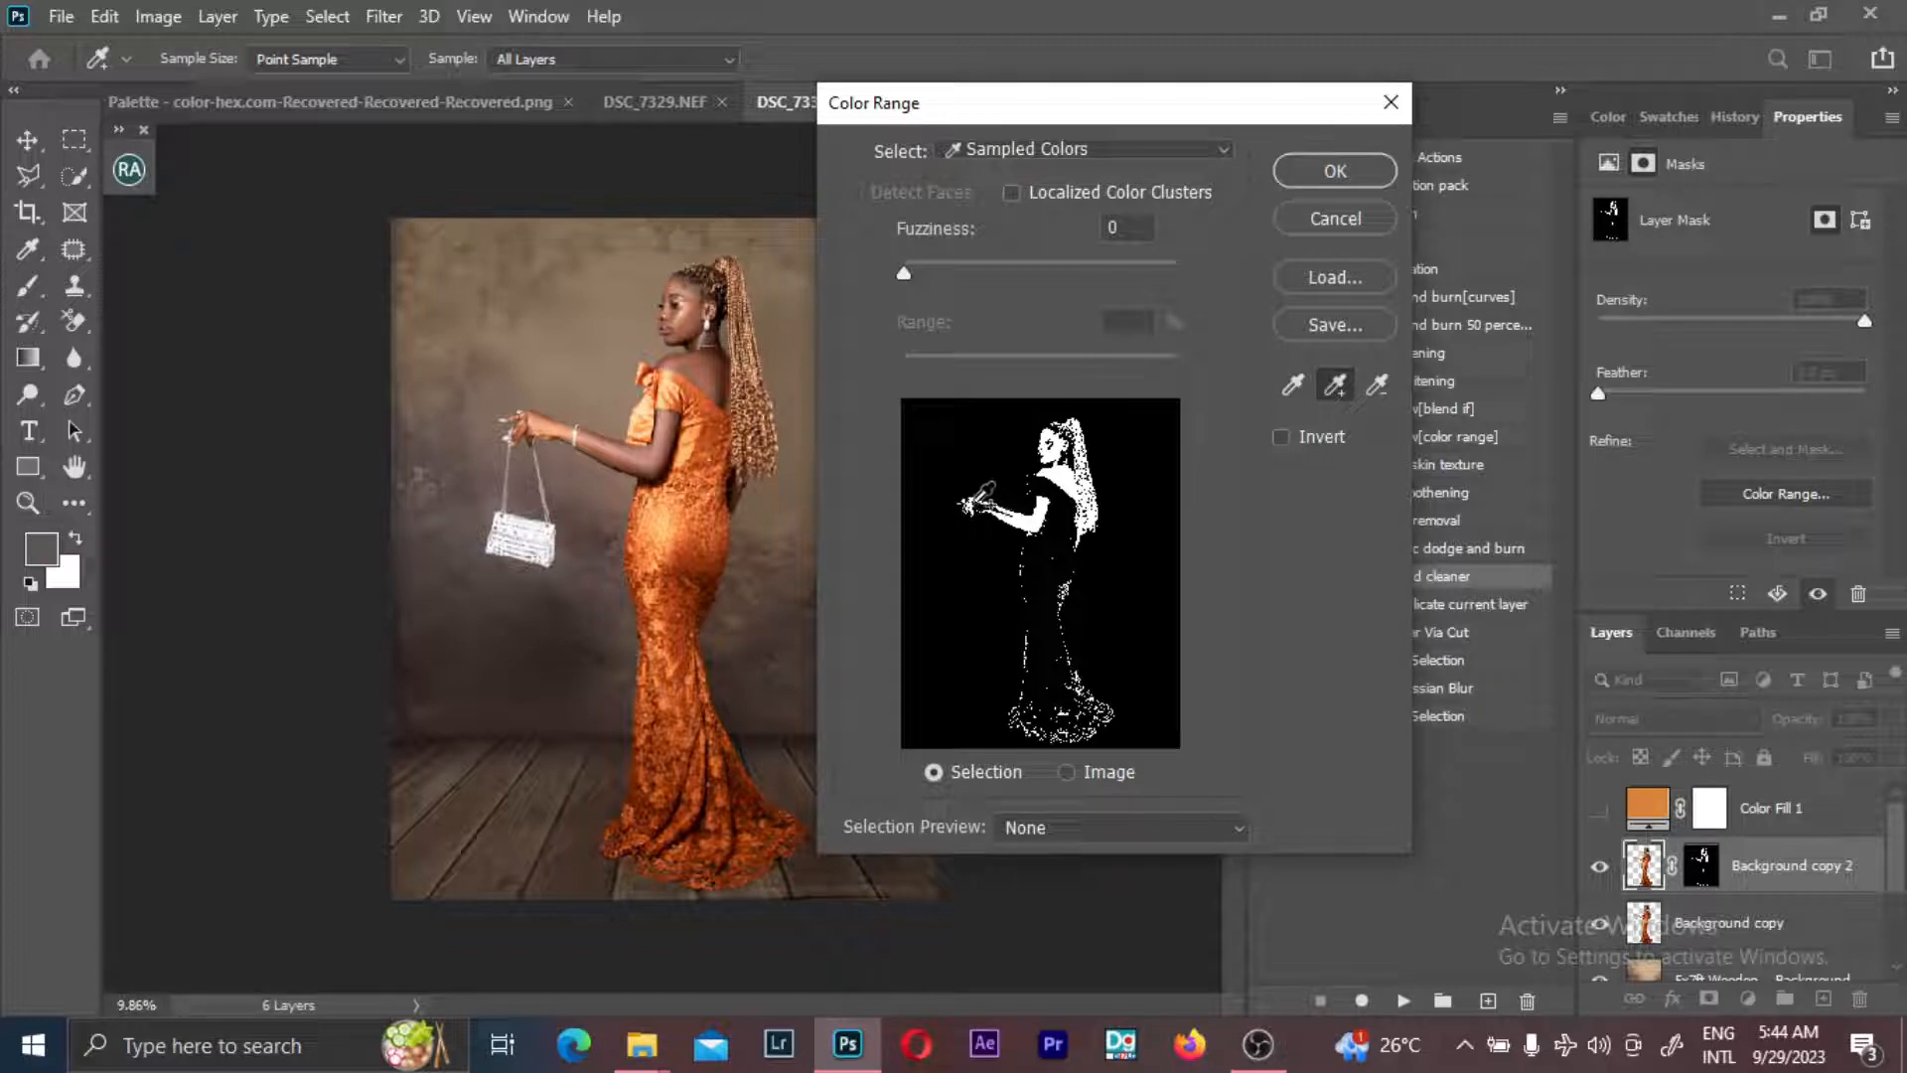
click(989, 501)
click(977, 508)
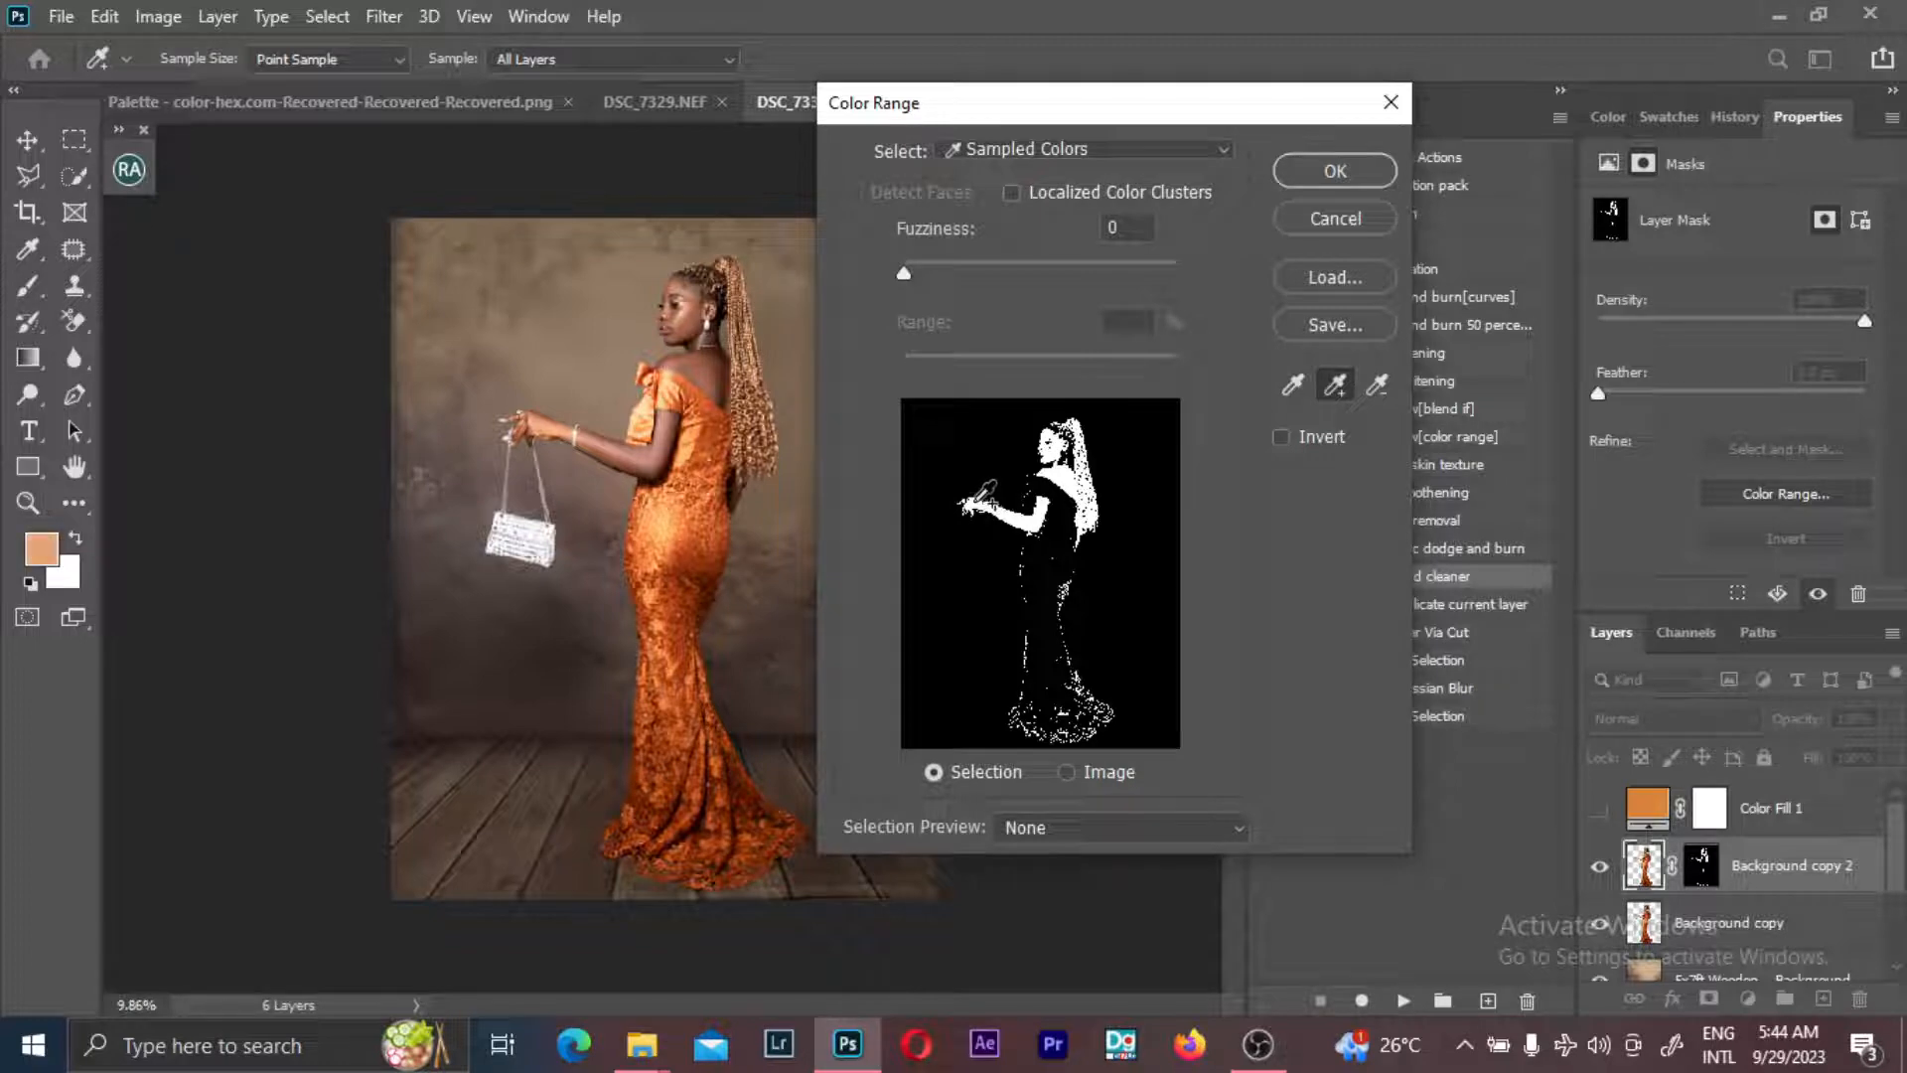
click(1075, 449)
click(1068, 447)
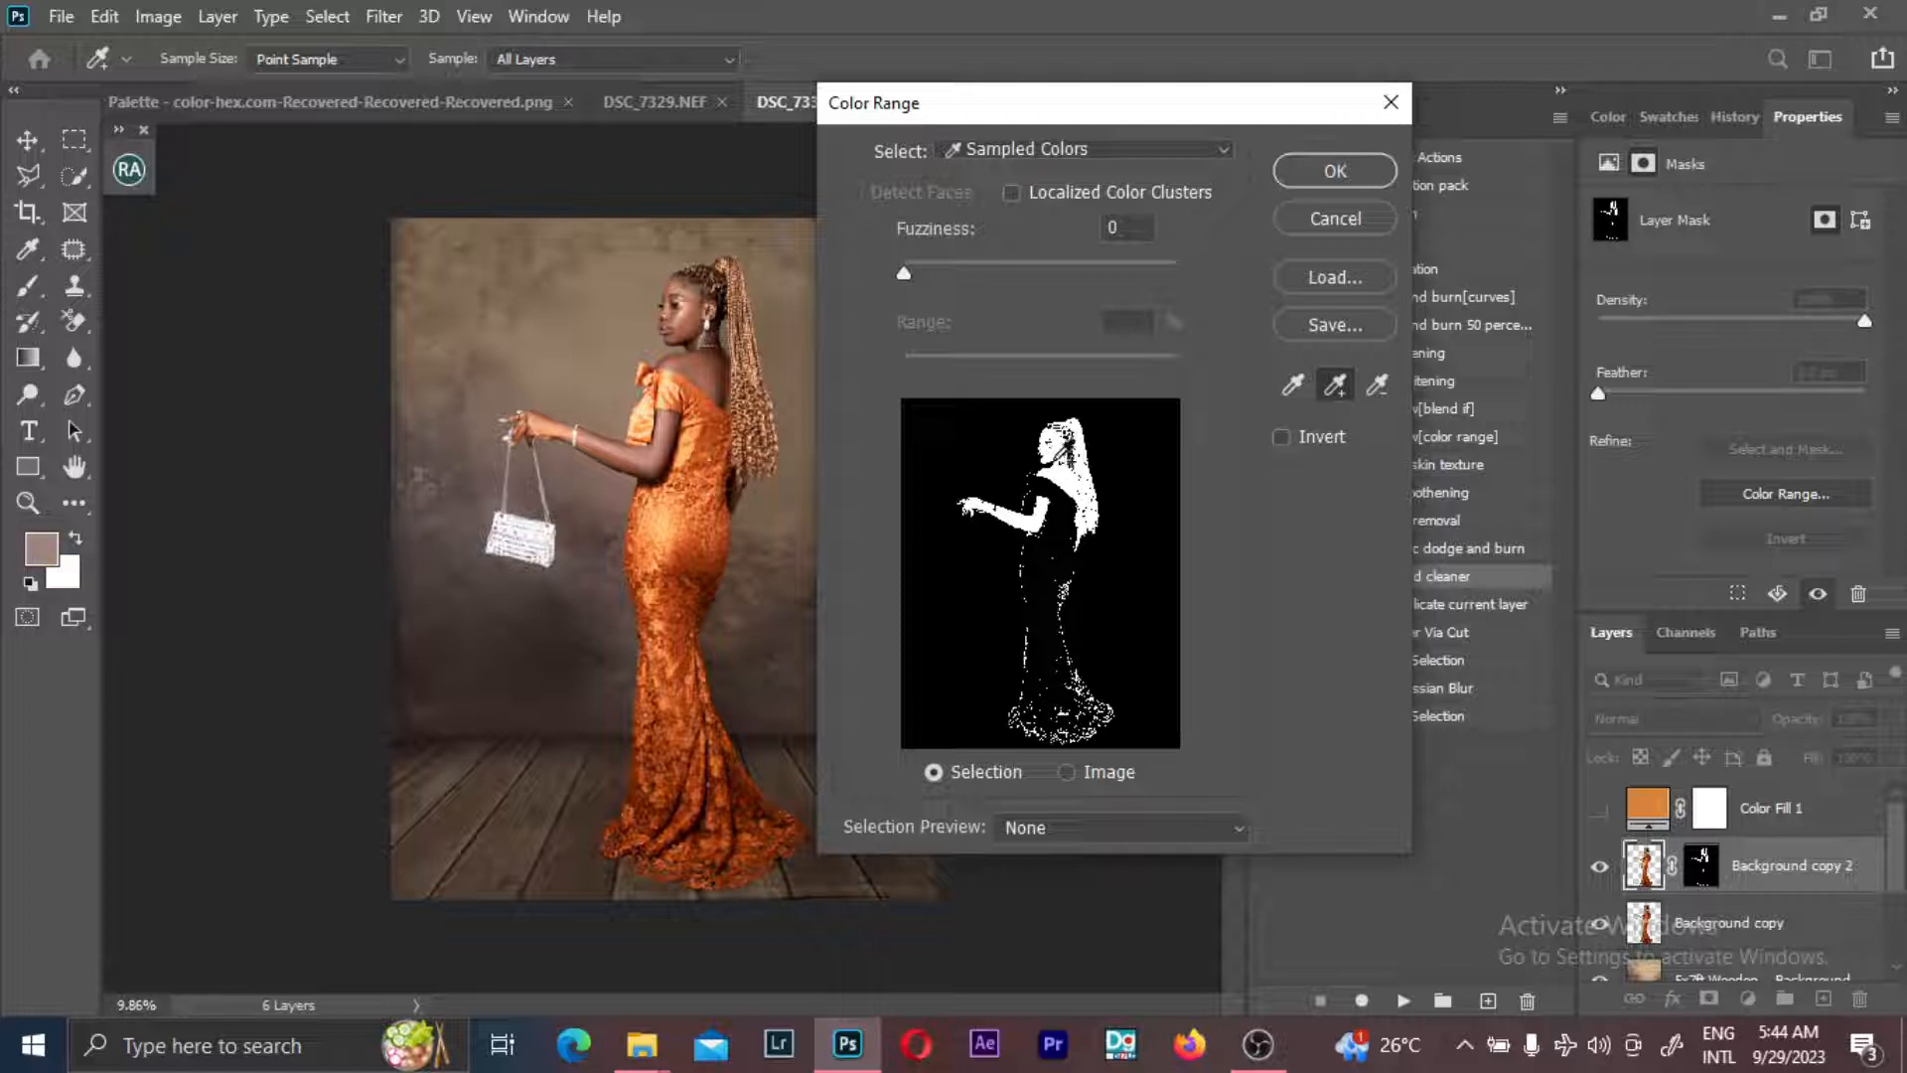
drag(912, 278, 918, 274)
click(1336, 171)
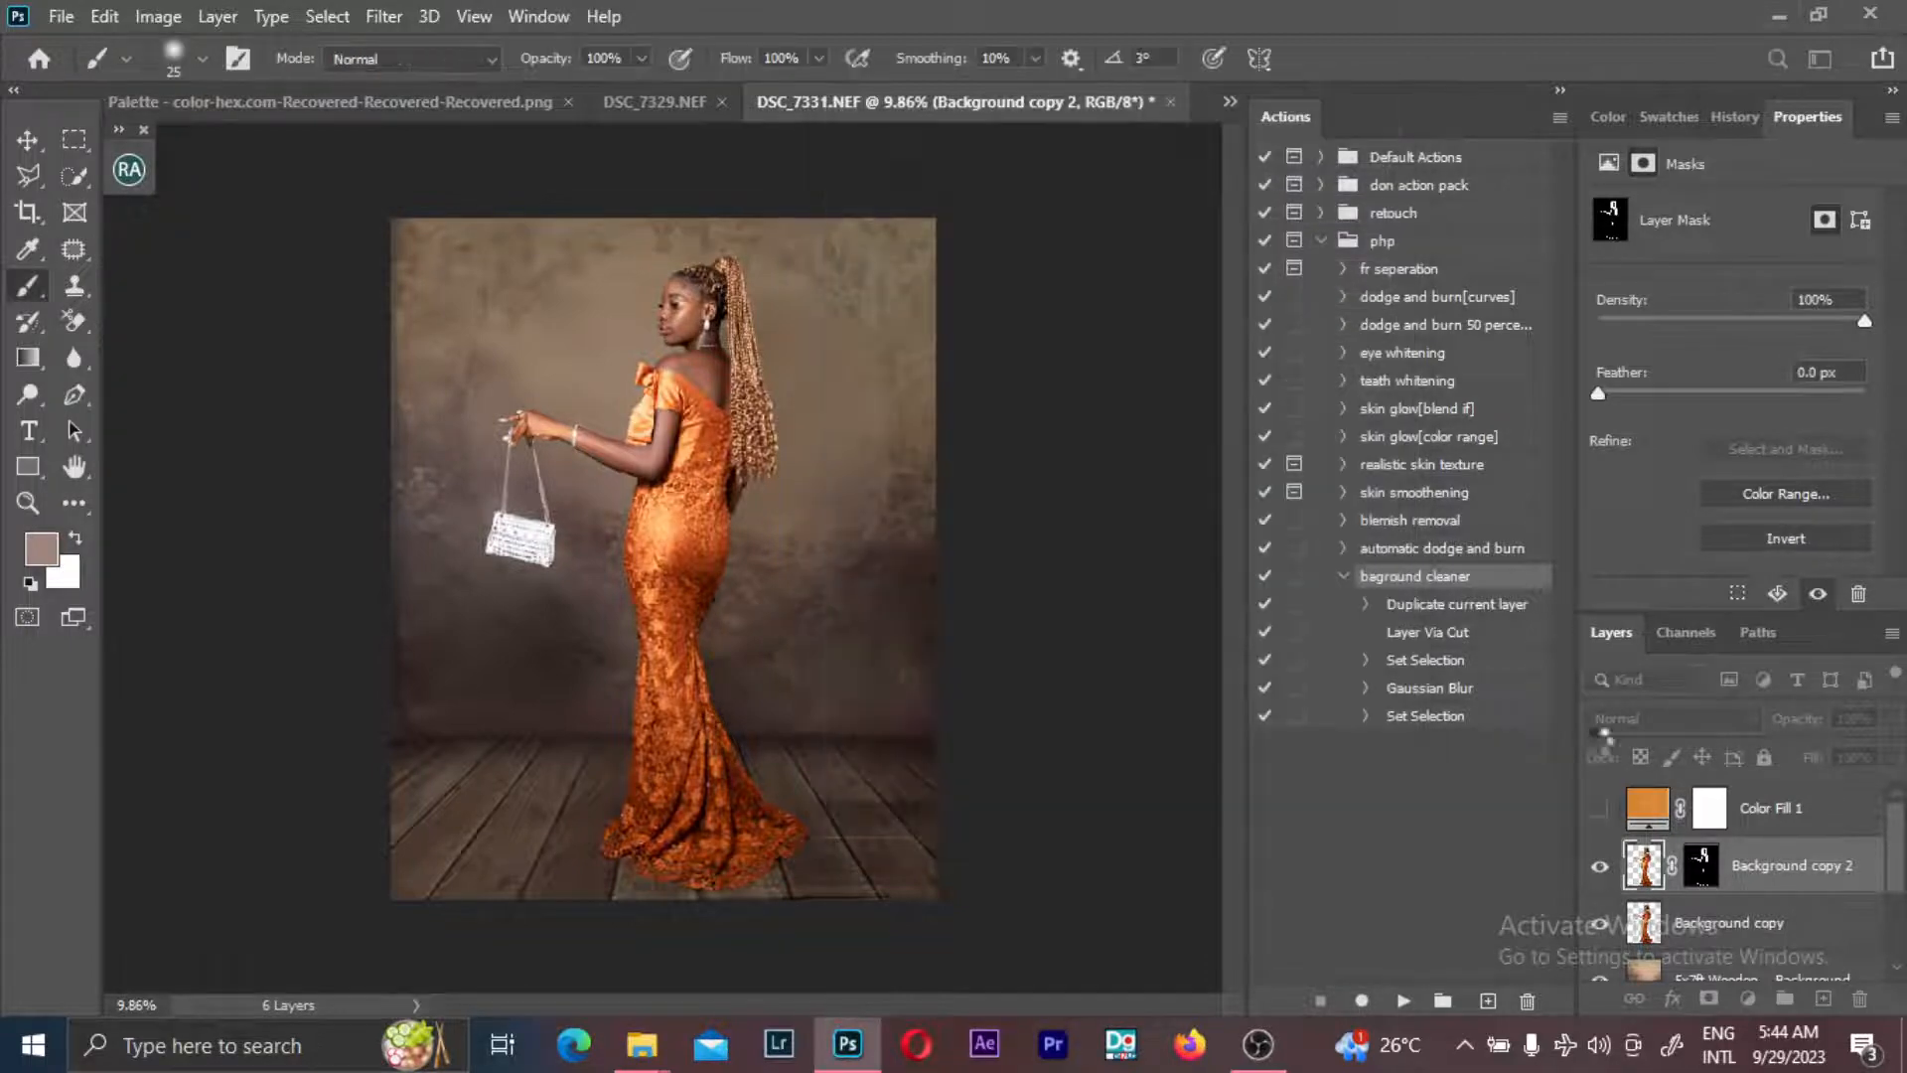
- Replace Color Fill 1's mask with the one from Background copy 2, and delete the Background copy 2 layer
click(1702, 867)
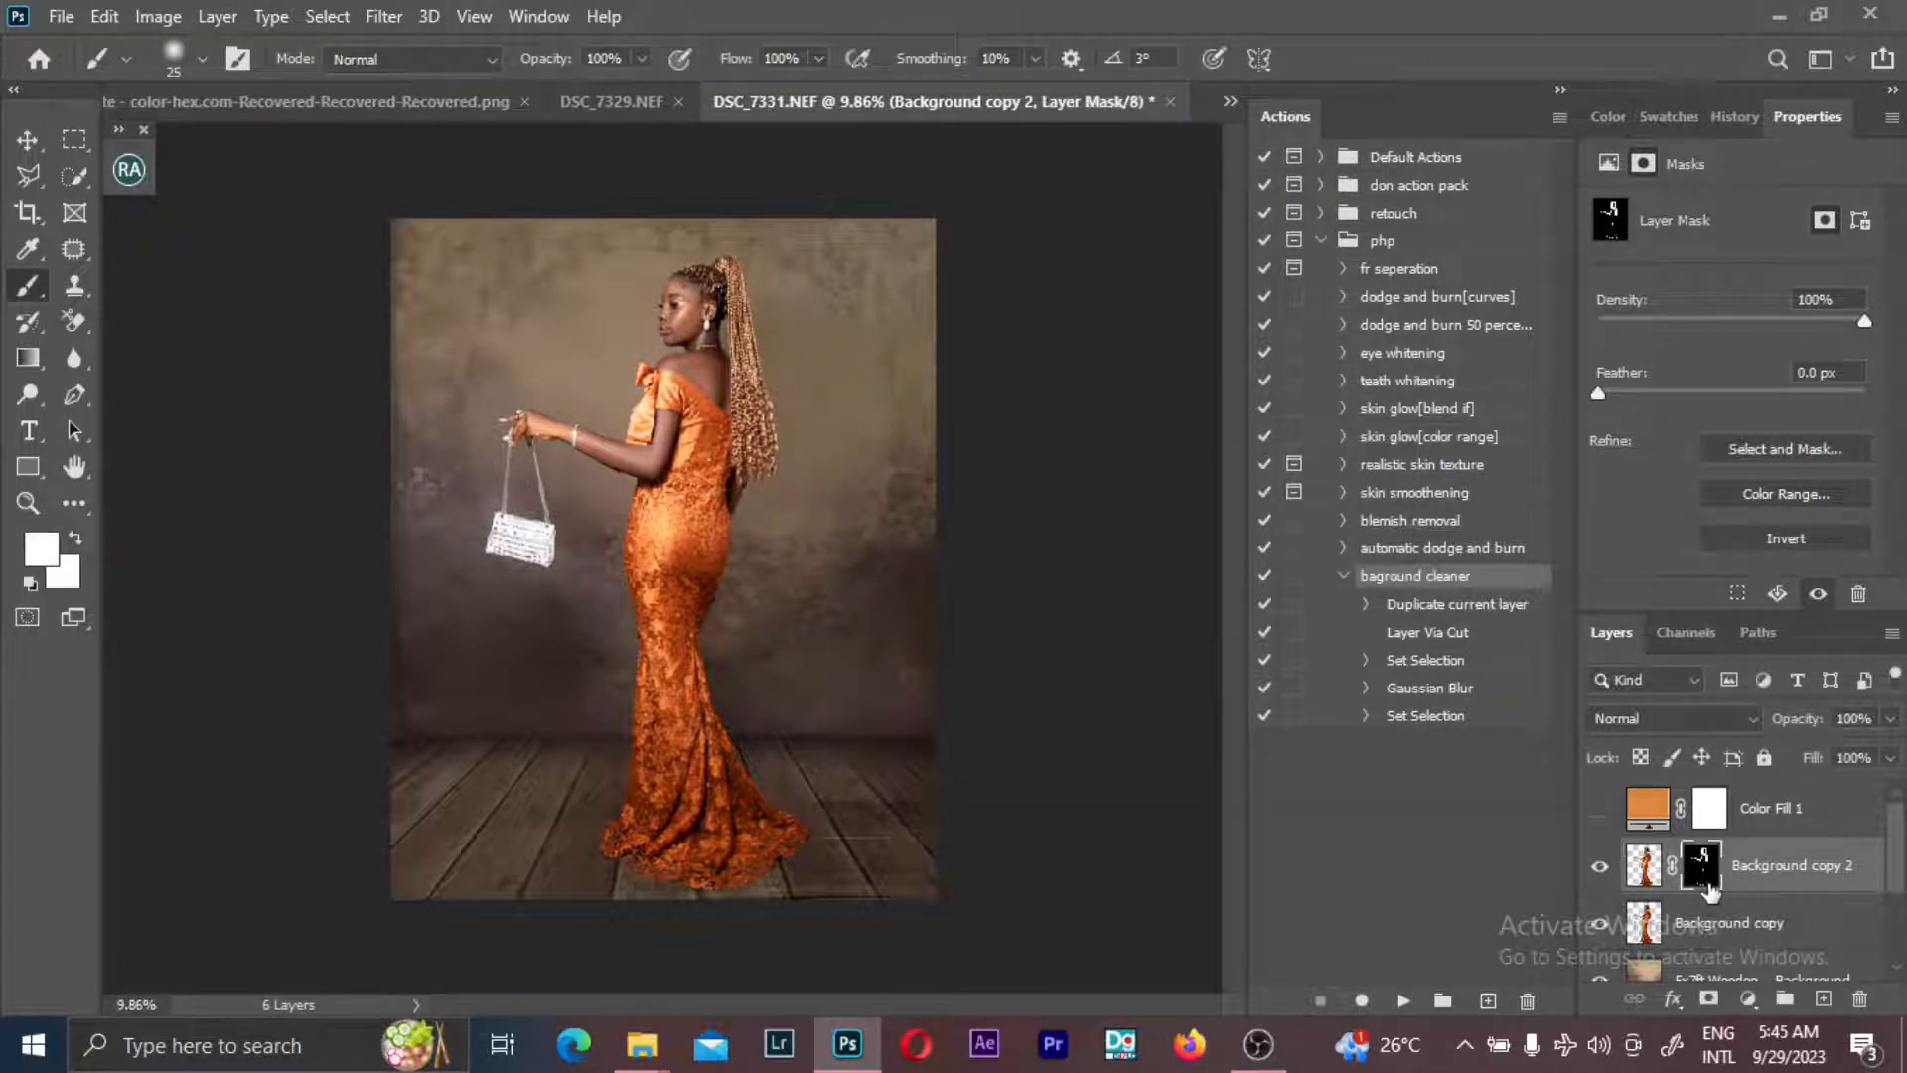
drag(1704, 876, 1709, 814)
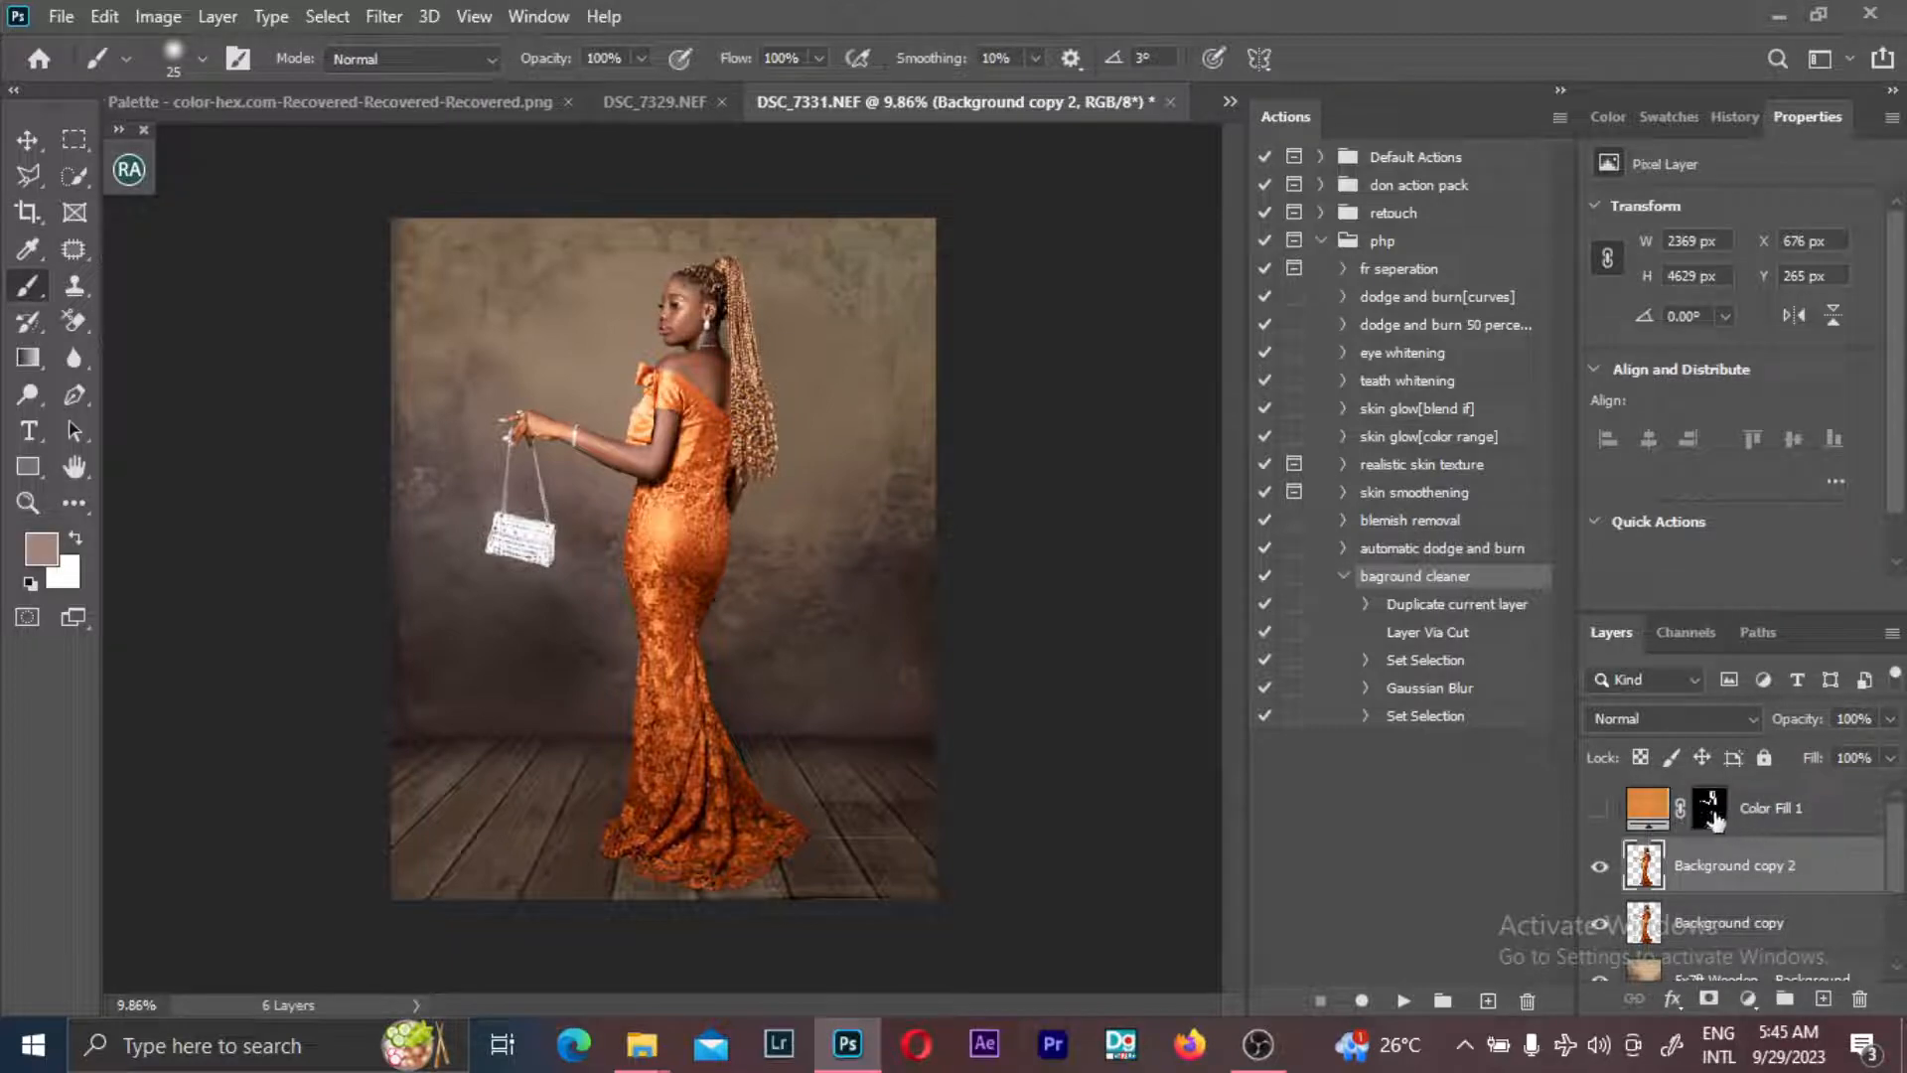
drag(1843, 872, 1860, 998)
- Show Color Fill 1, make its layer mask active, and enlarge the brush to 80 px for touching up the woman's face
click(1601, 811)
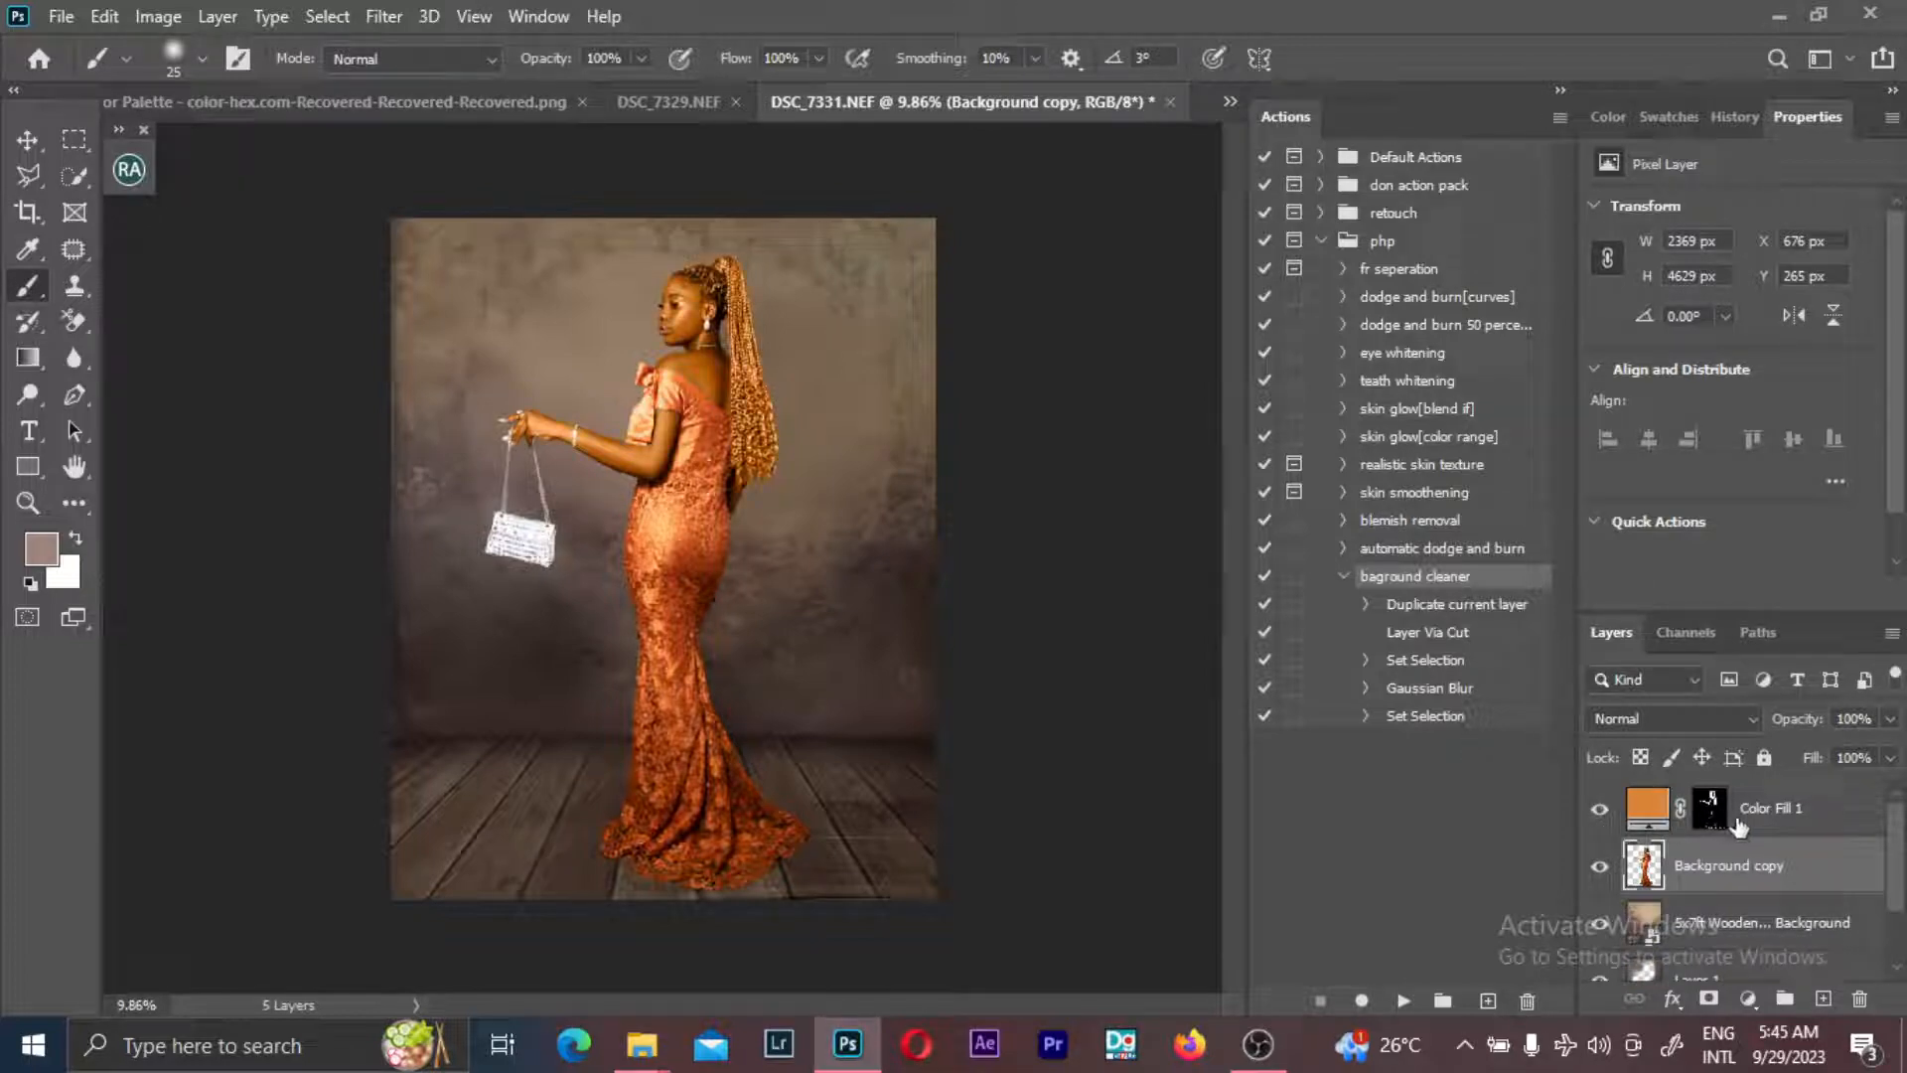
click(1709, 812)
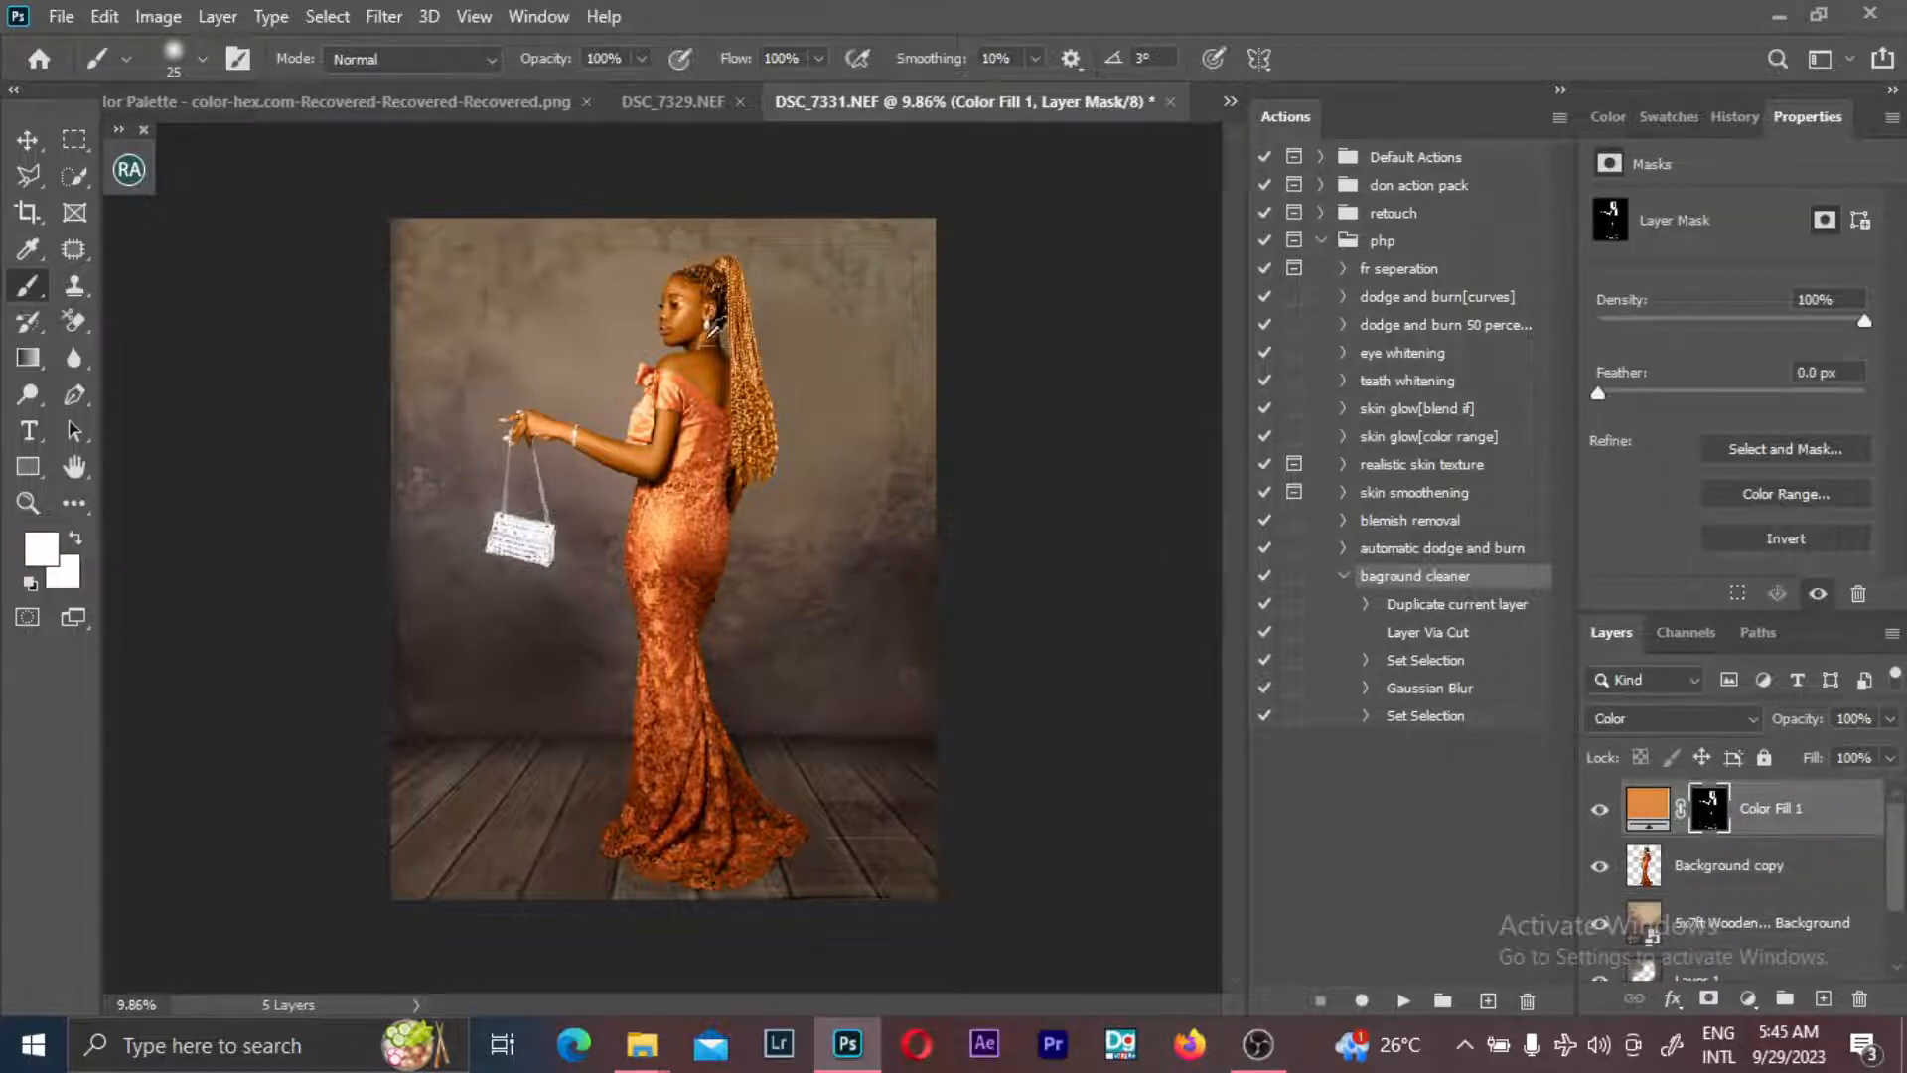
scroll(715, 326, up, 8)
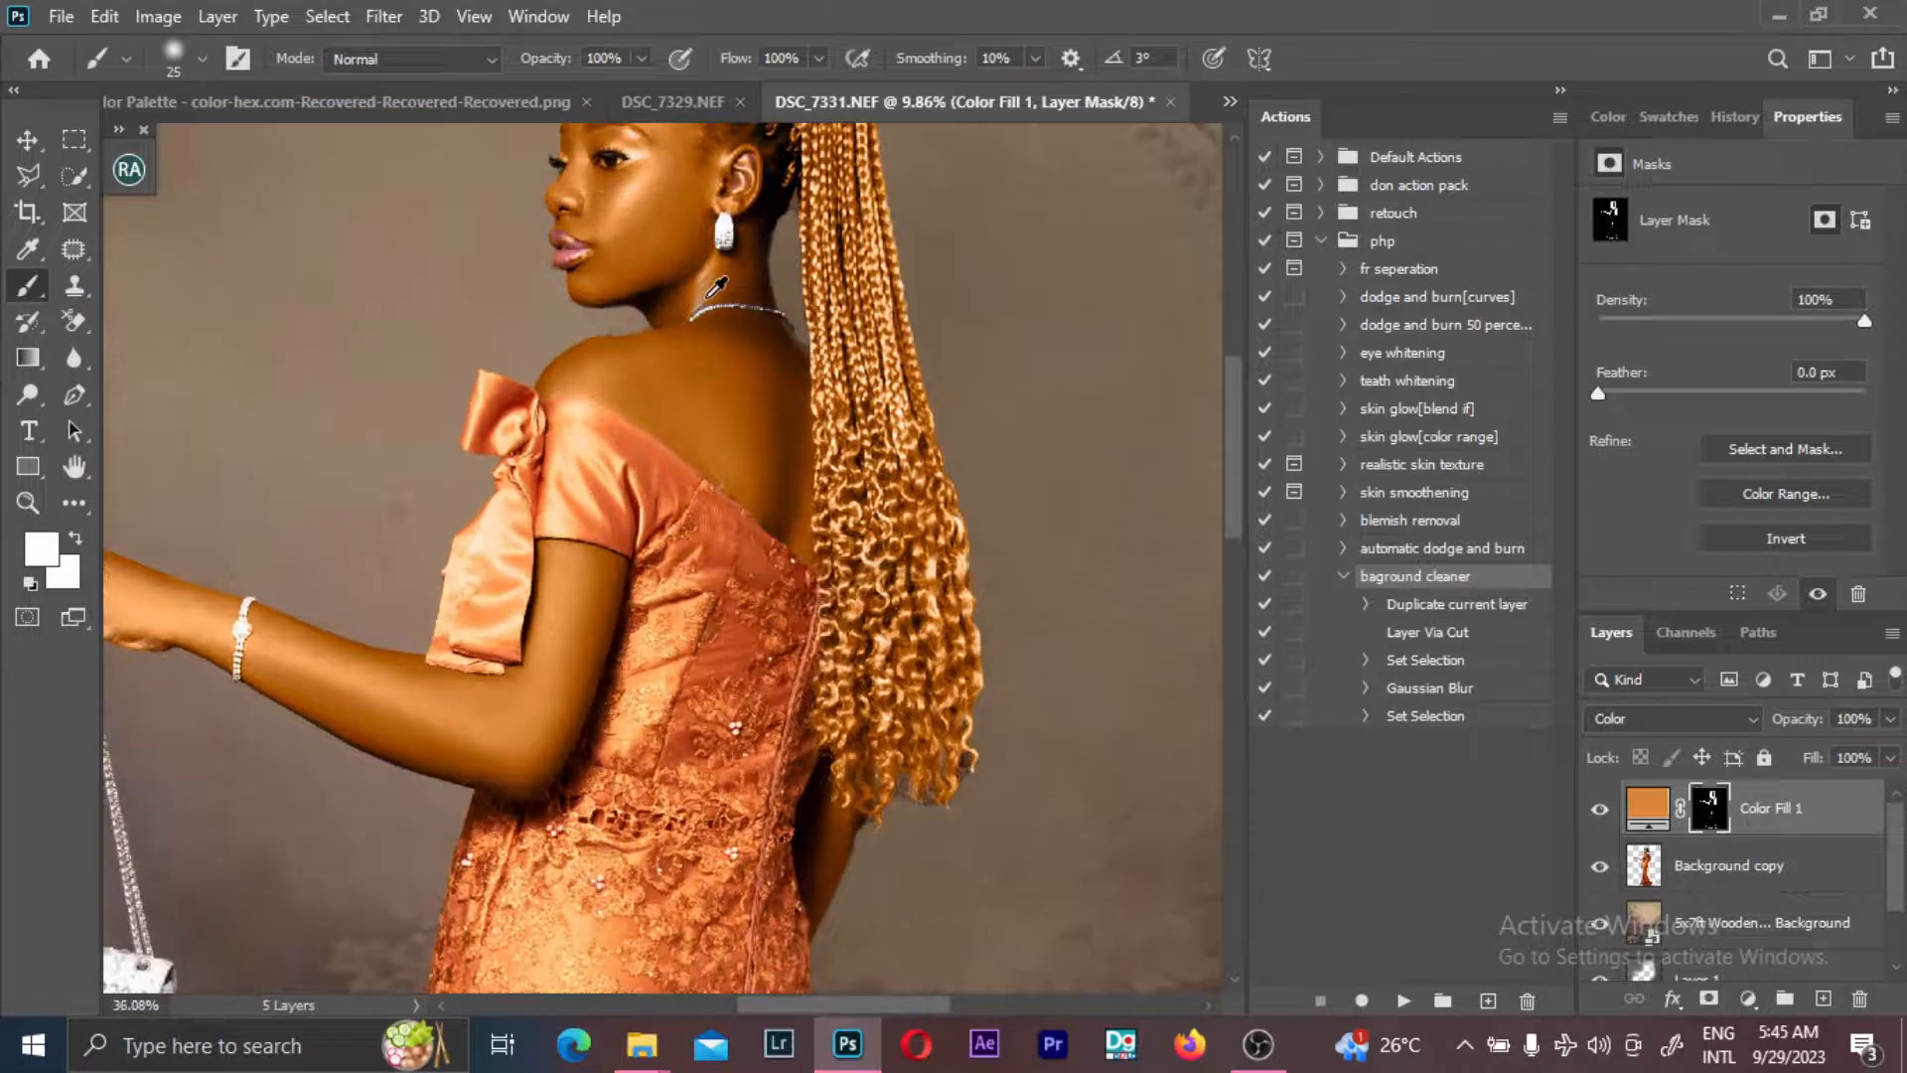
scroll(715, 288, up, 1)
drag(699, 315, 766, 412)
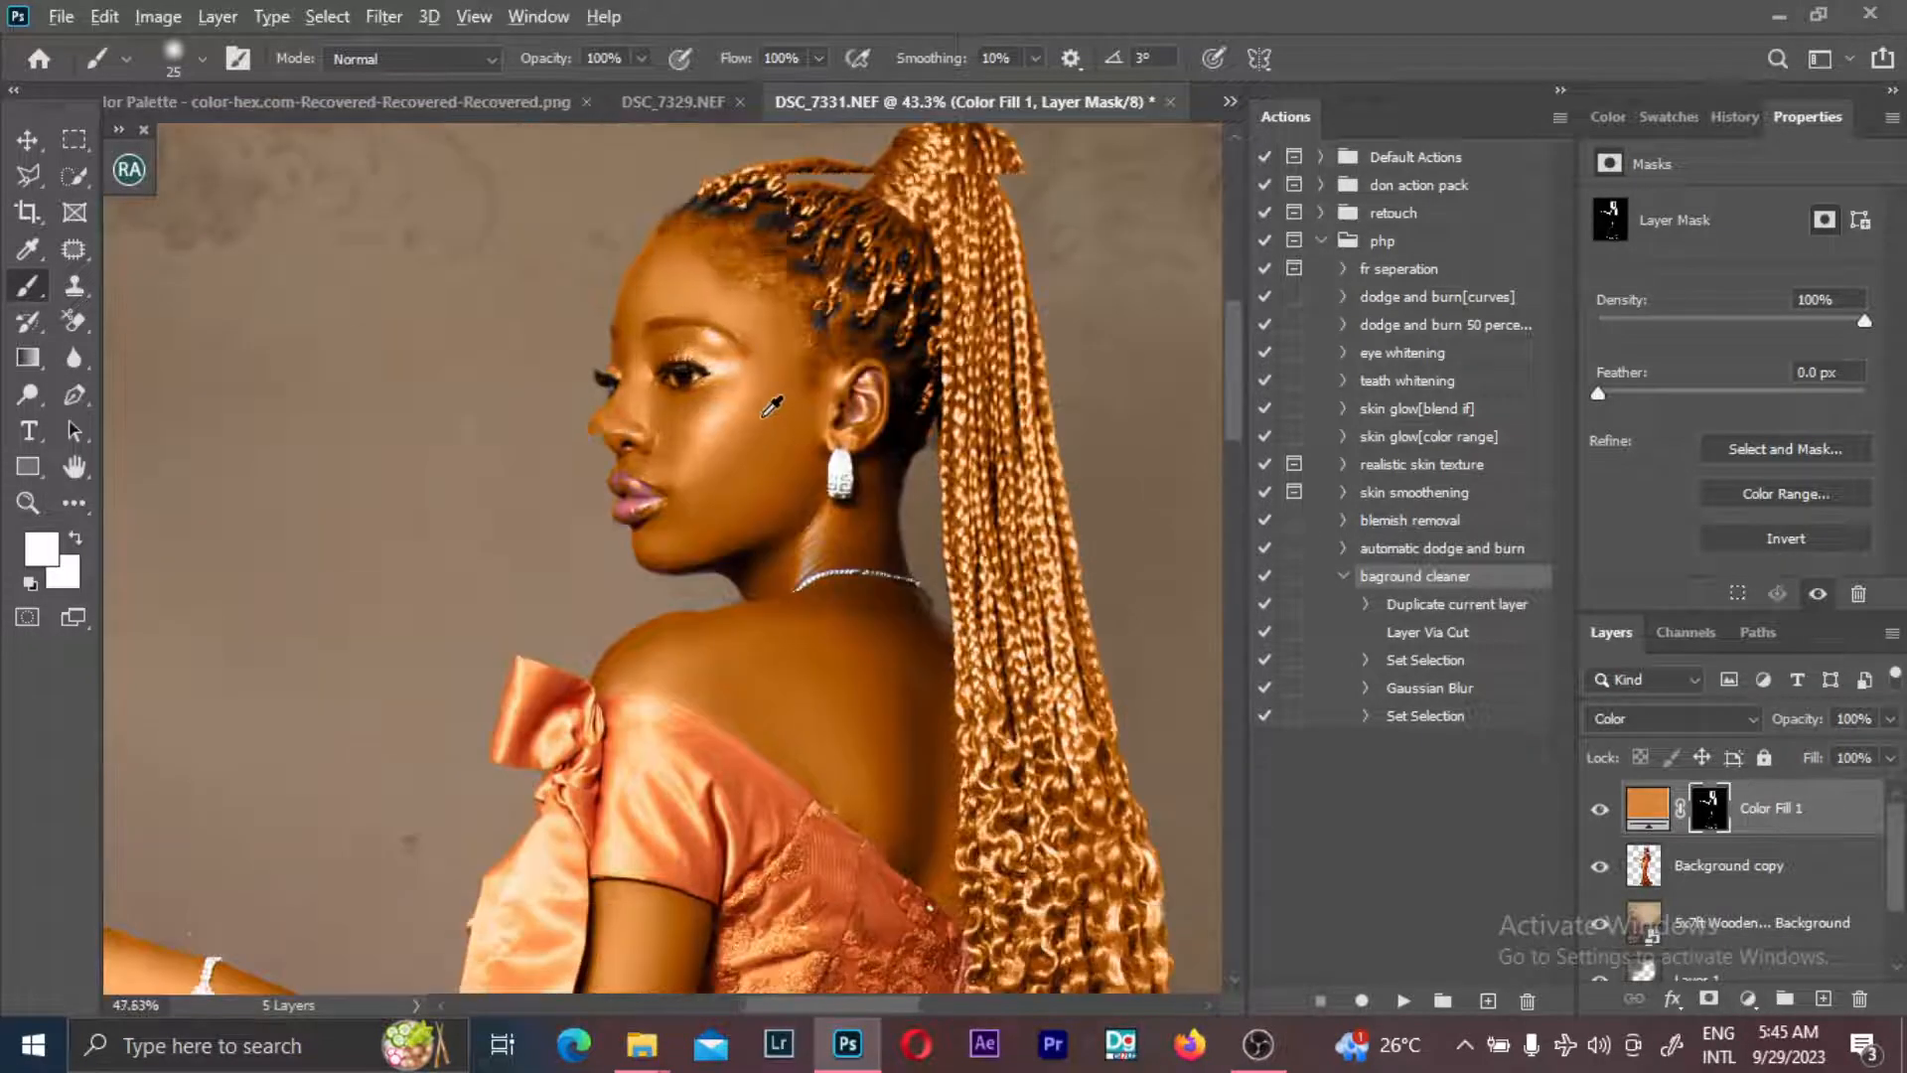
scroll(771, 395, up, 1)
scroll(773, 403, up, 1)
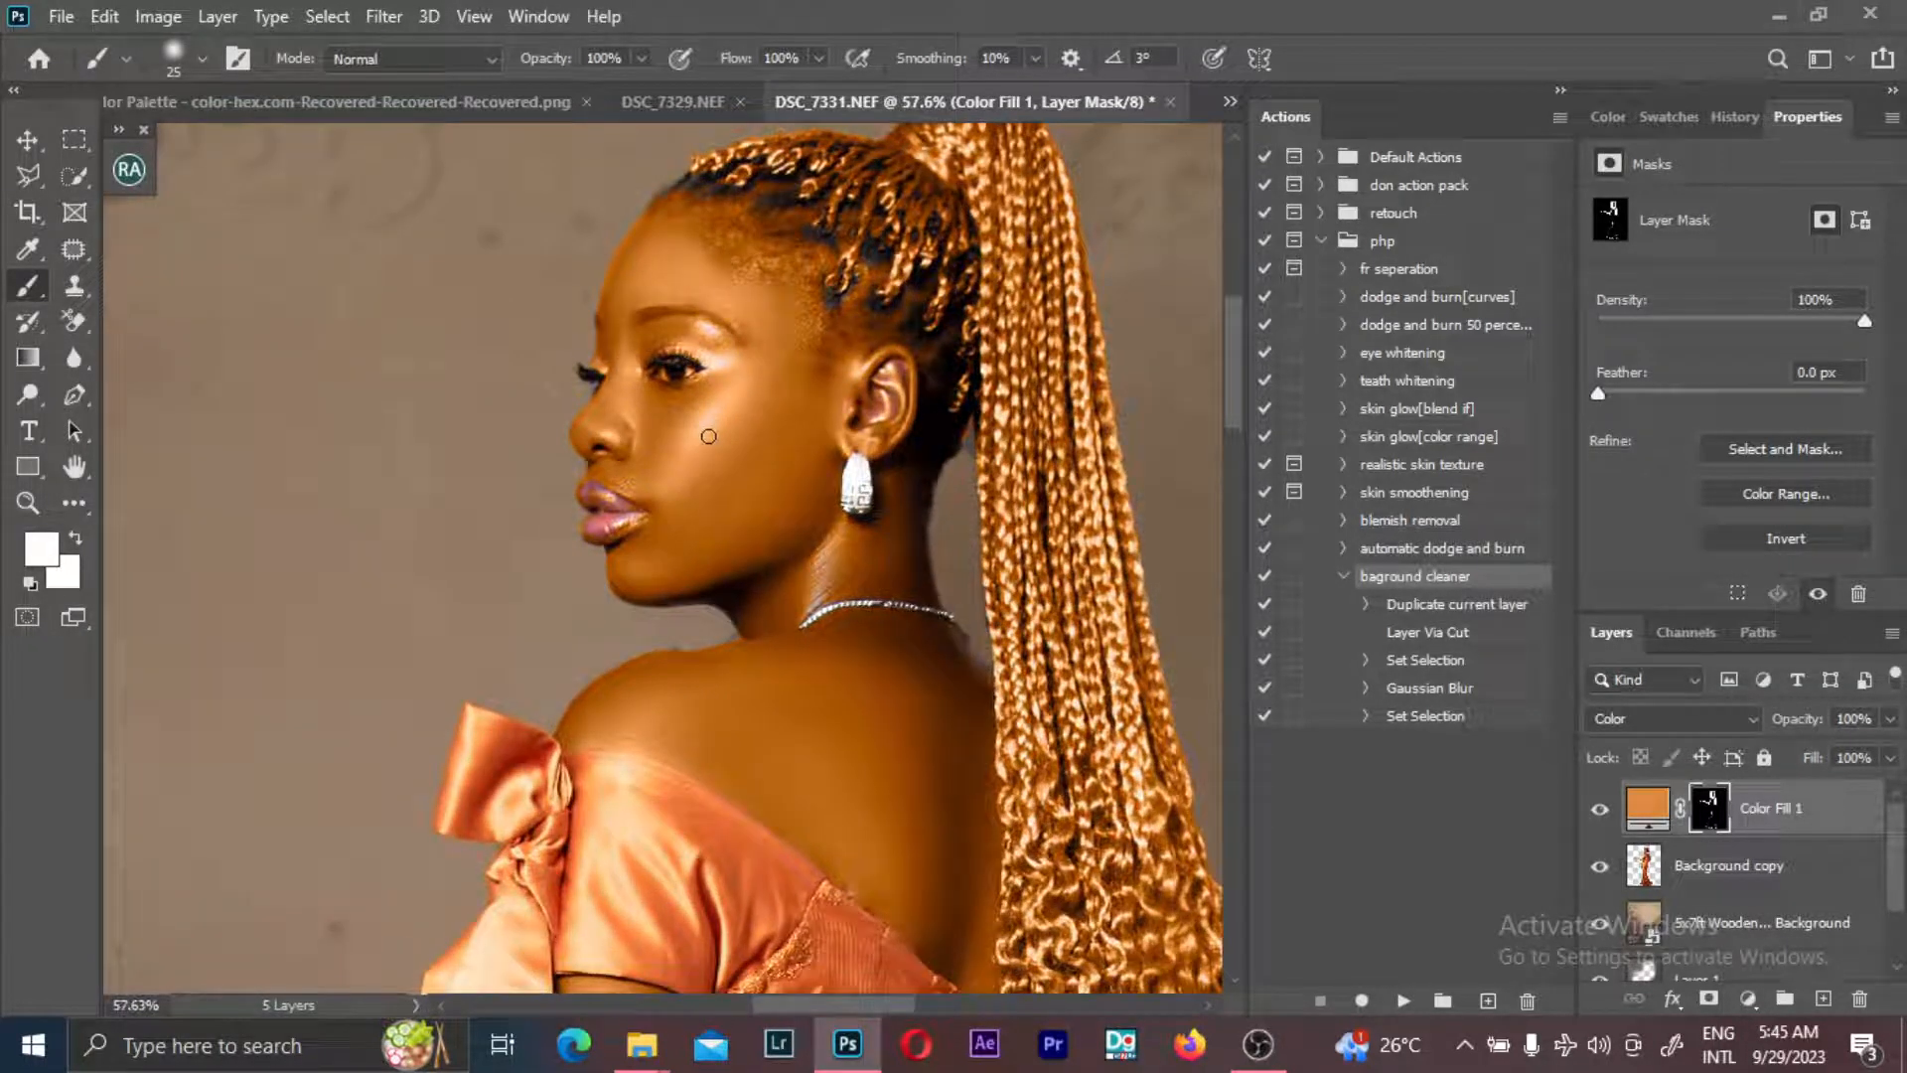
key(bracketright)
key(bracketright)
key(bracketright)
key(bracketright)
key(bracketright)
key(bracketright)
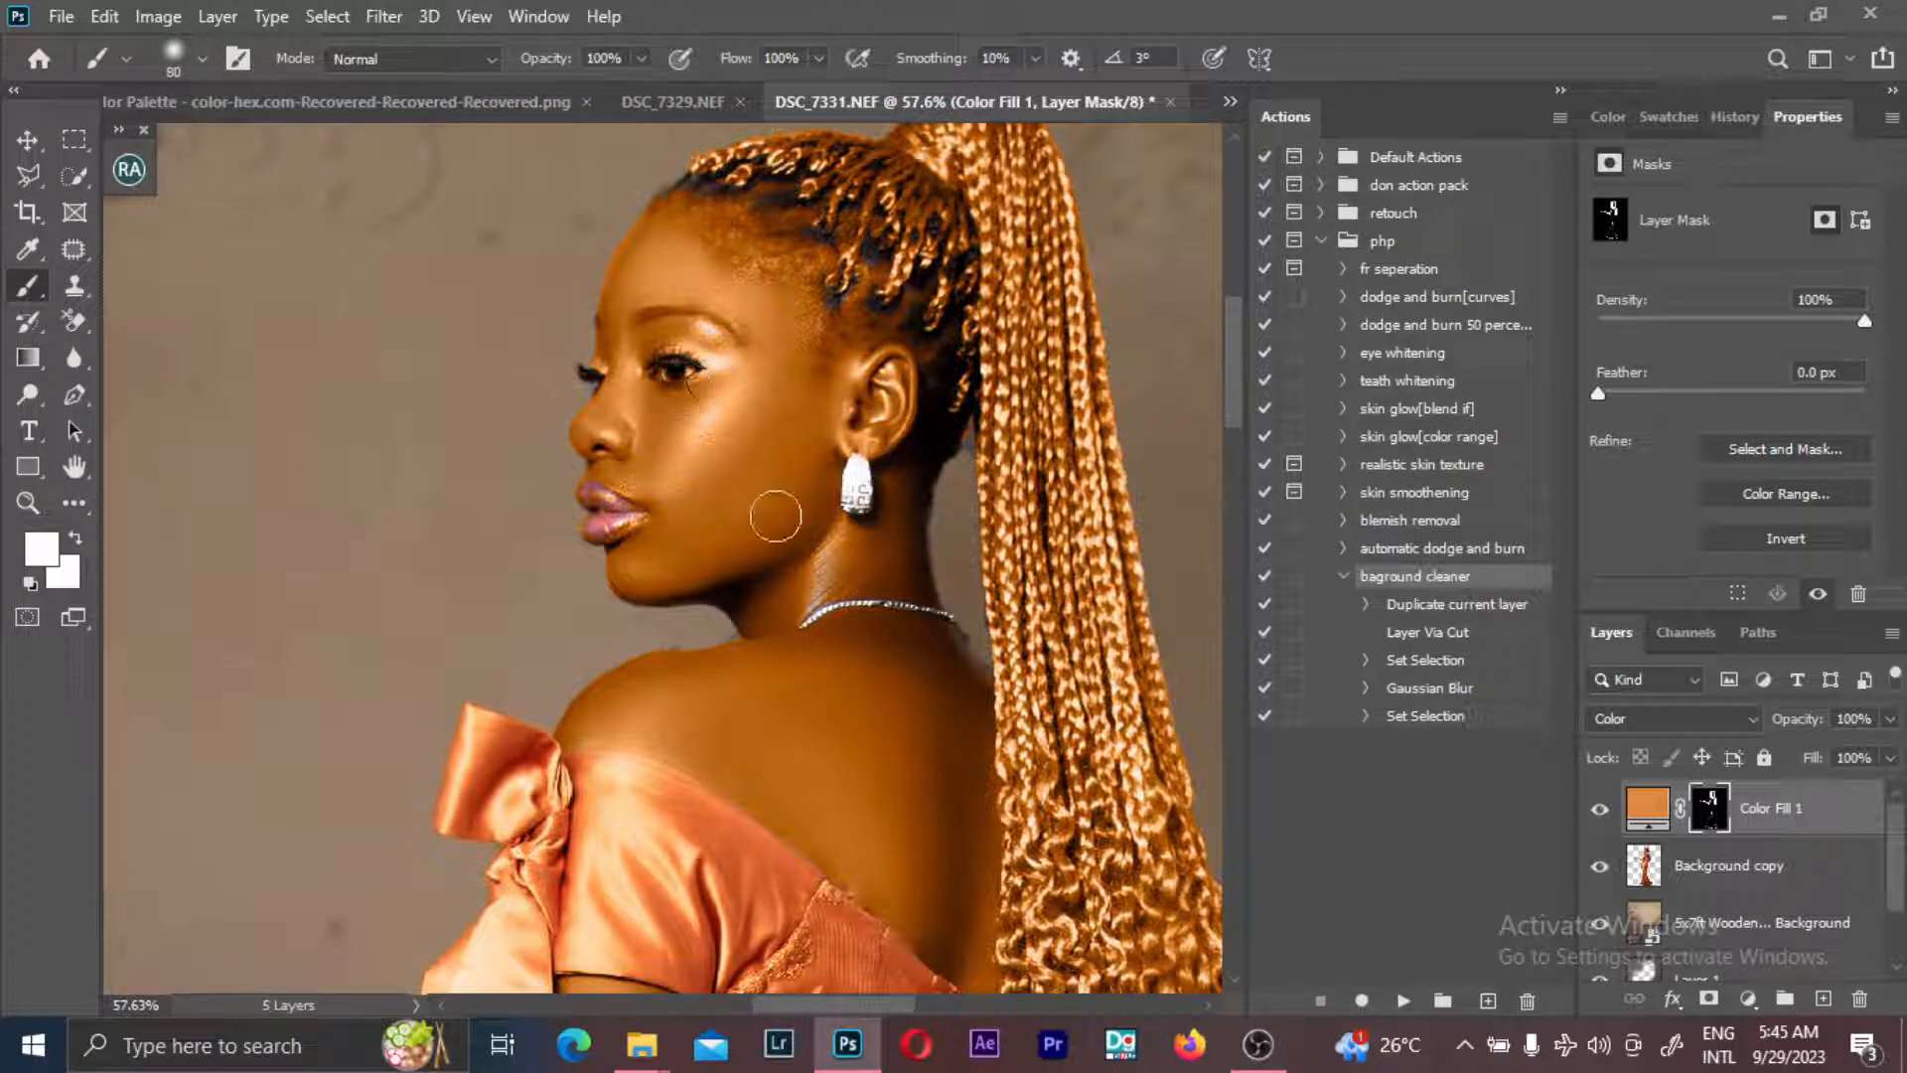
- Try a 35 px brush stroke on Color Fill 1's mask below the woman's wrist, and undo the stroke
drag(762, 613, 855, 438)
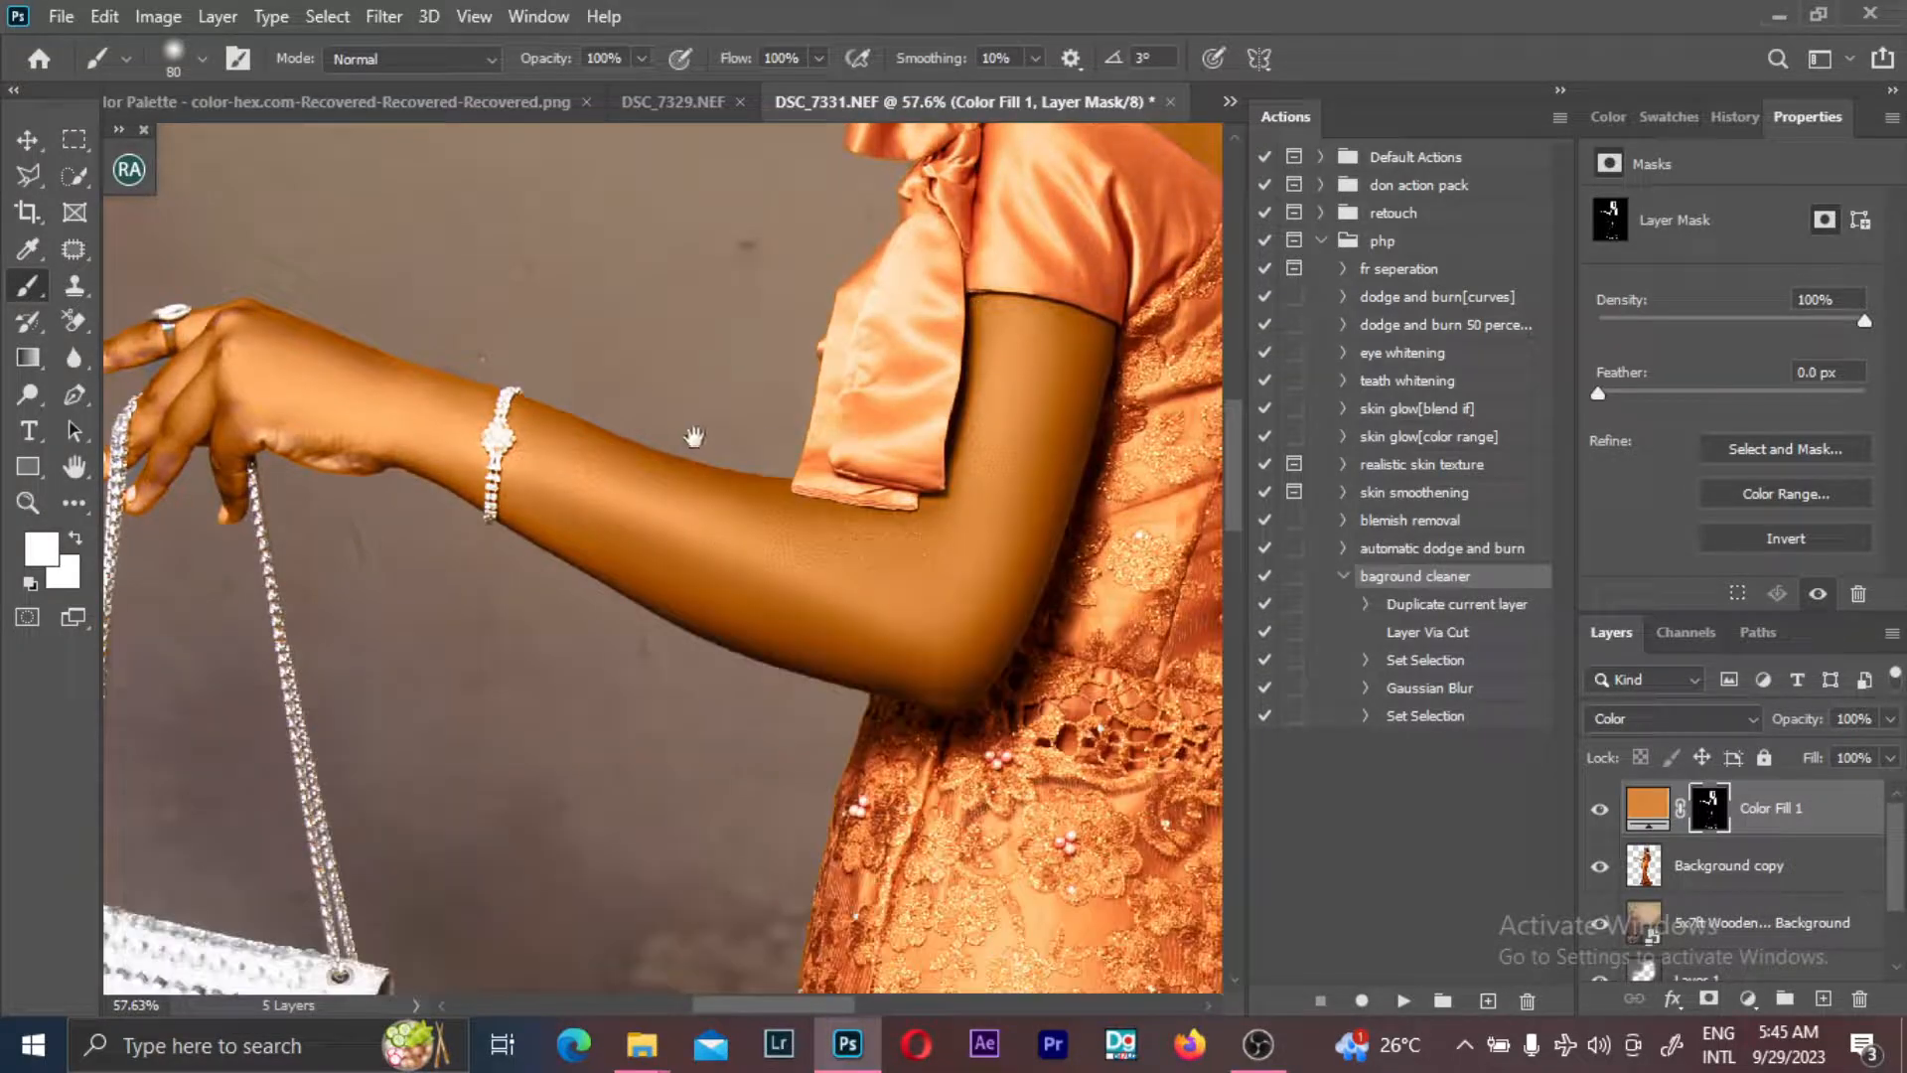
key(bracketleft)
key(bracketleft)
key(bracketleft)
key(bracketleft)
key(bracketleft)
key(bracketleft)
drag(326, 475, 459, 576)
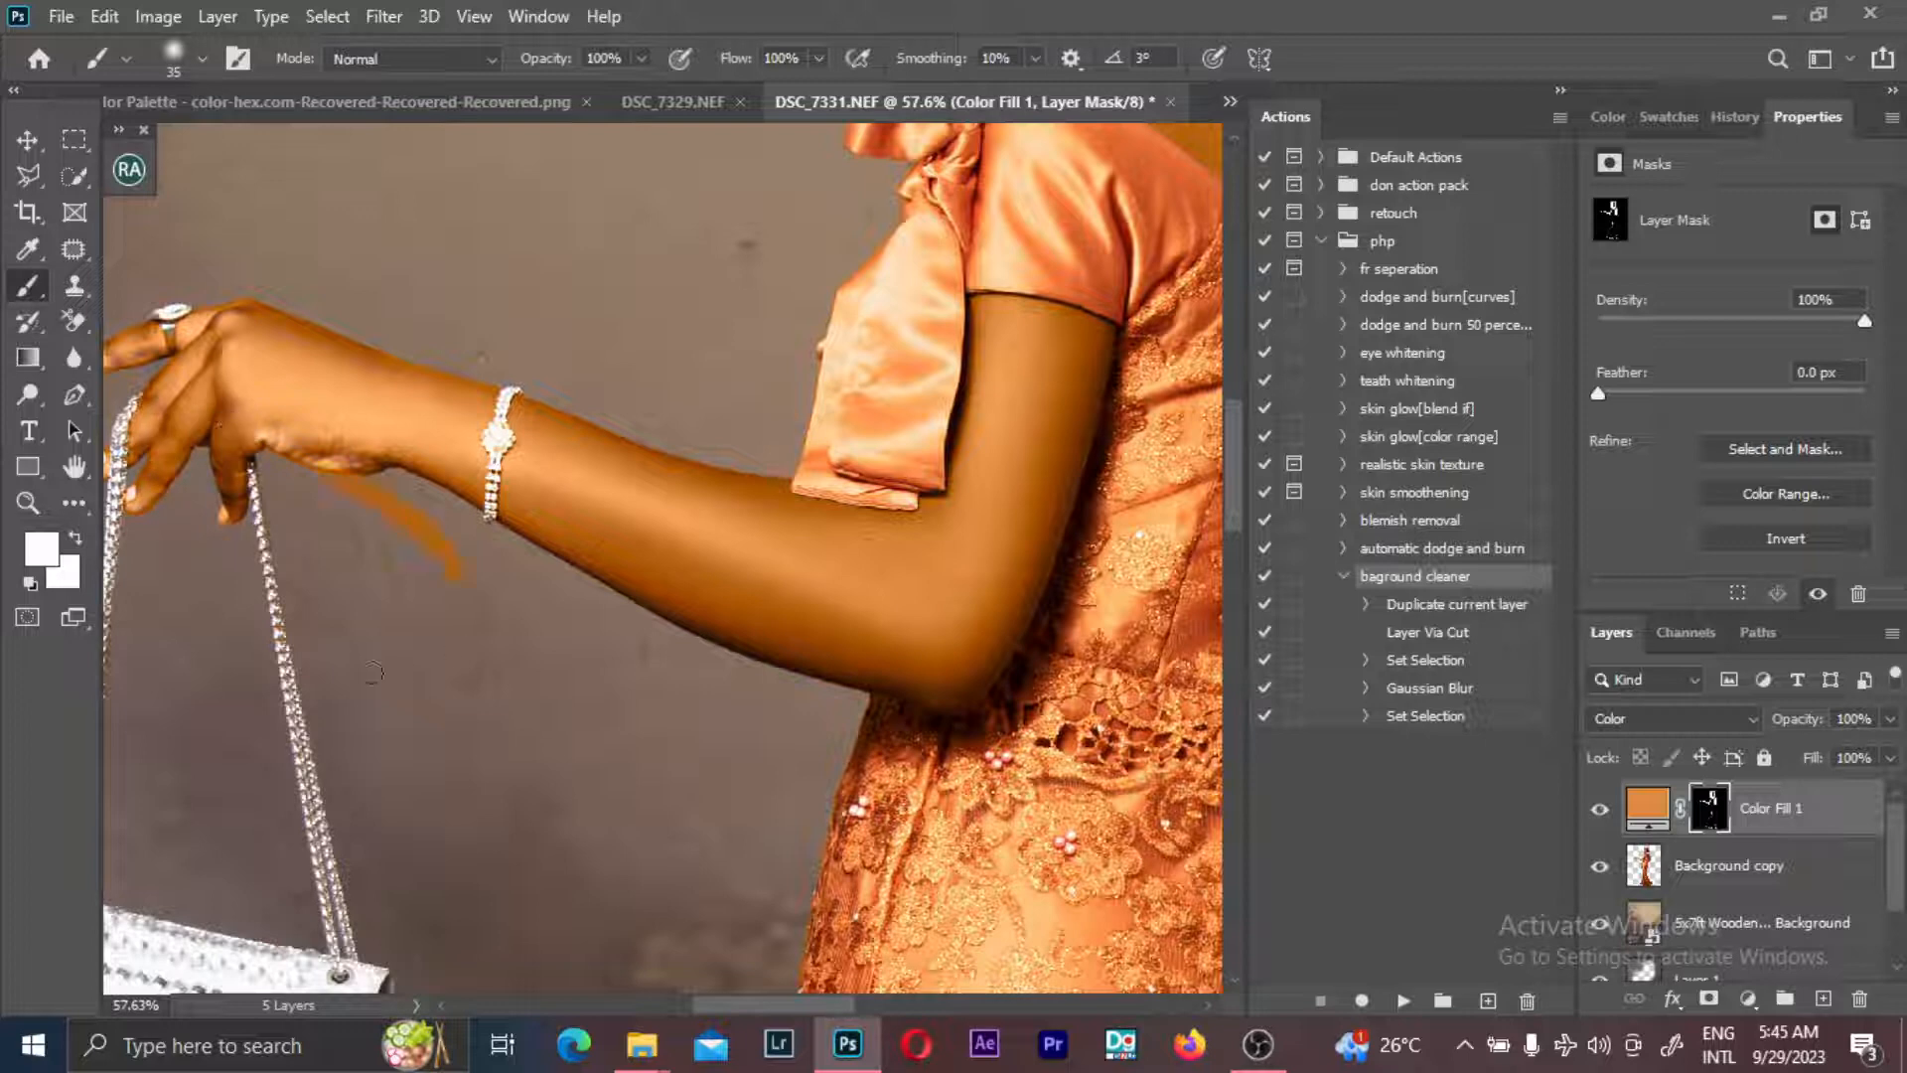
key(ctrl+z)
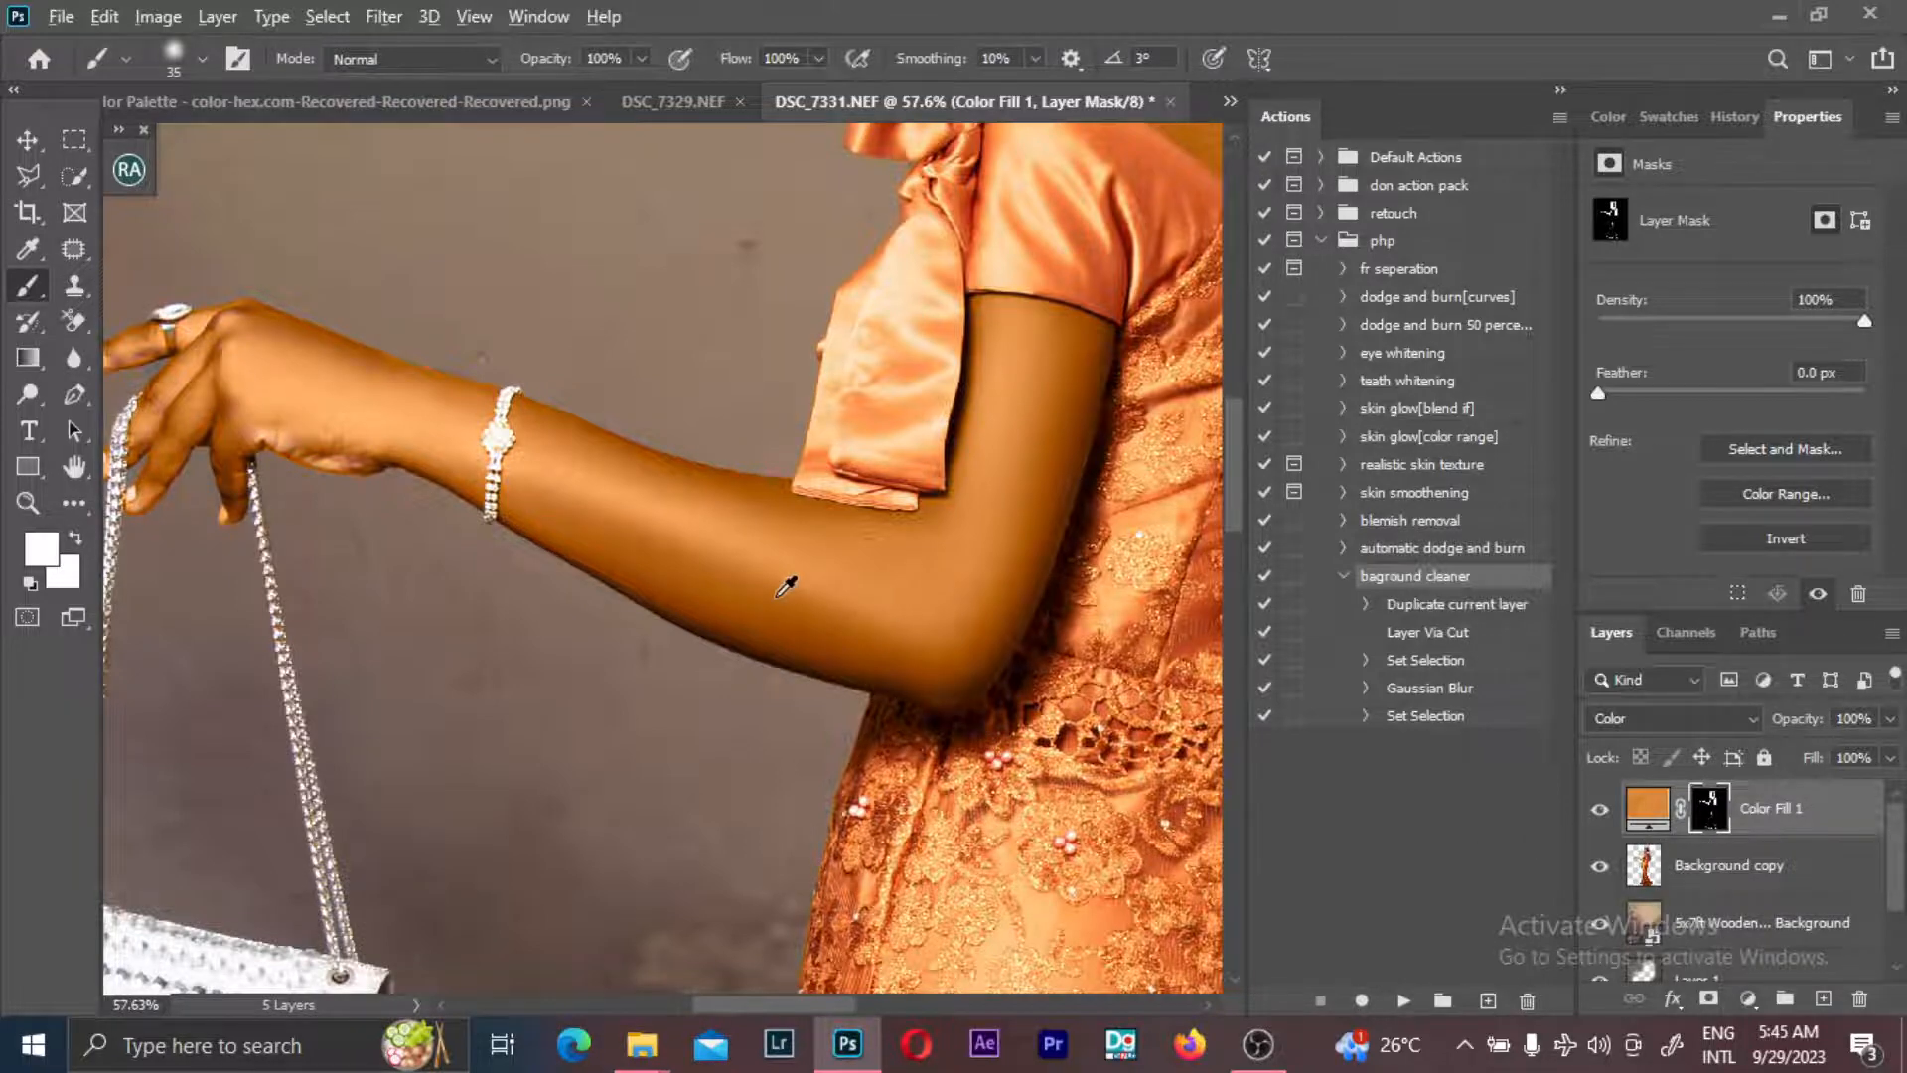
- Examine how well Color Fill 1's mask covers the skin on the woman's hand and arm, and check the whole figure
scroll(784, 580, down, 2)
scroll(325, 415, up, 4)
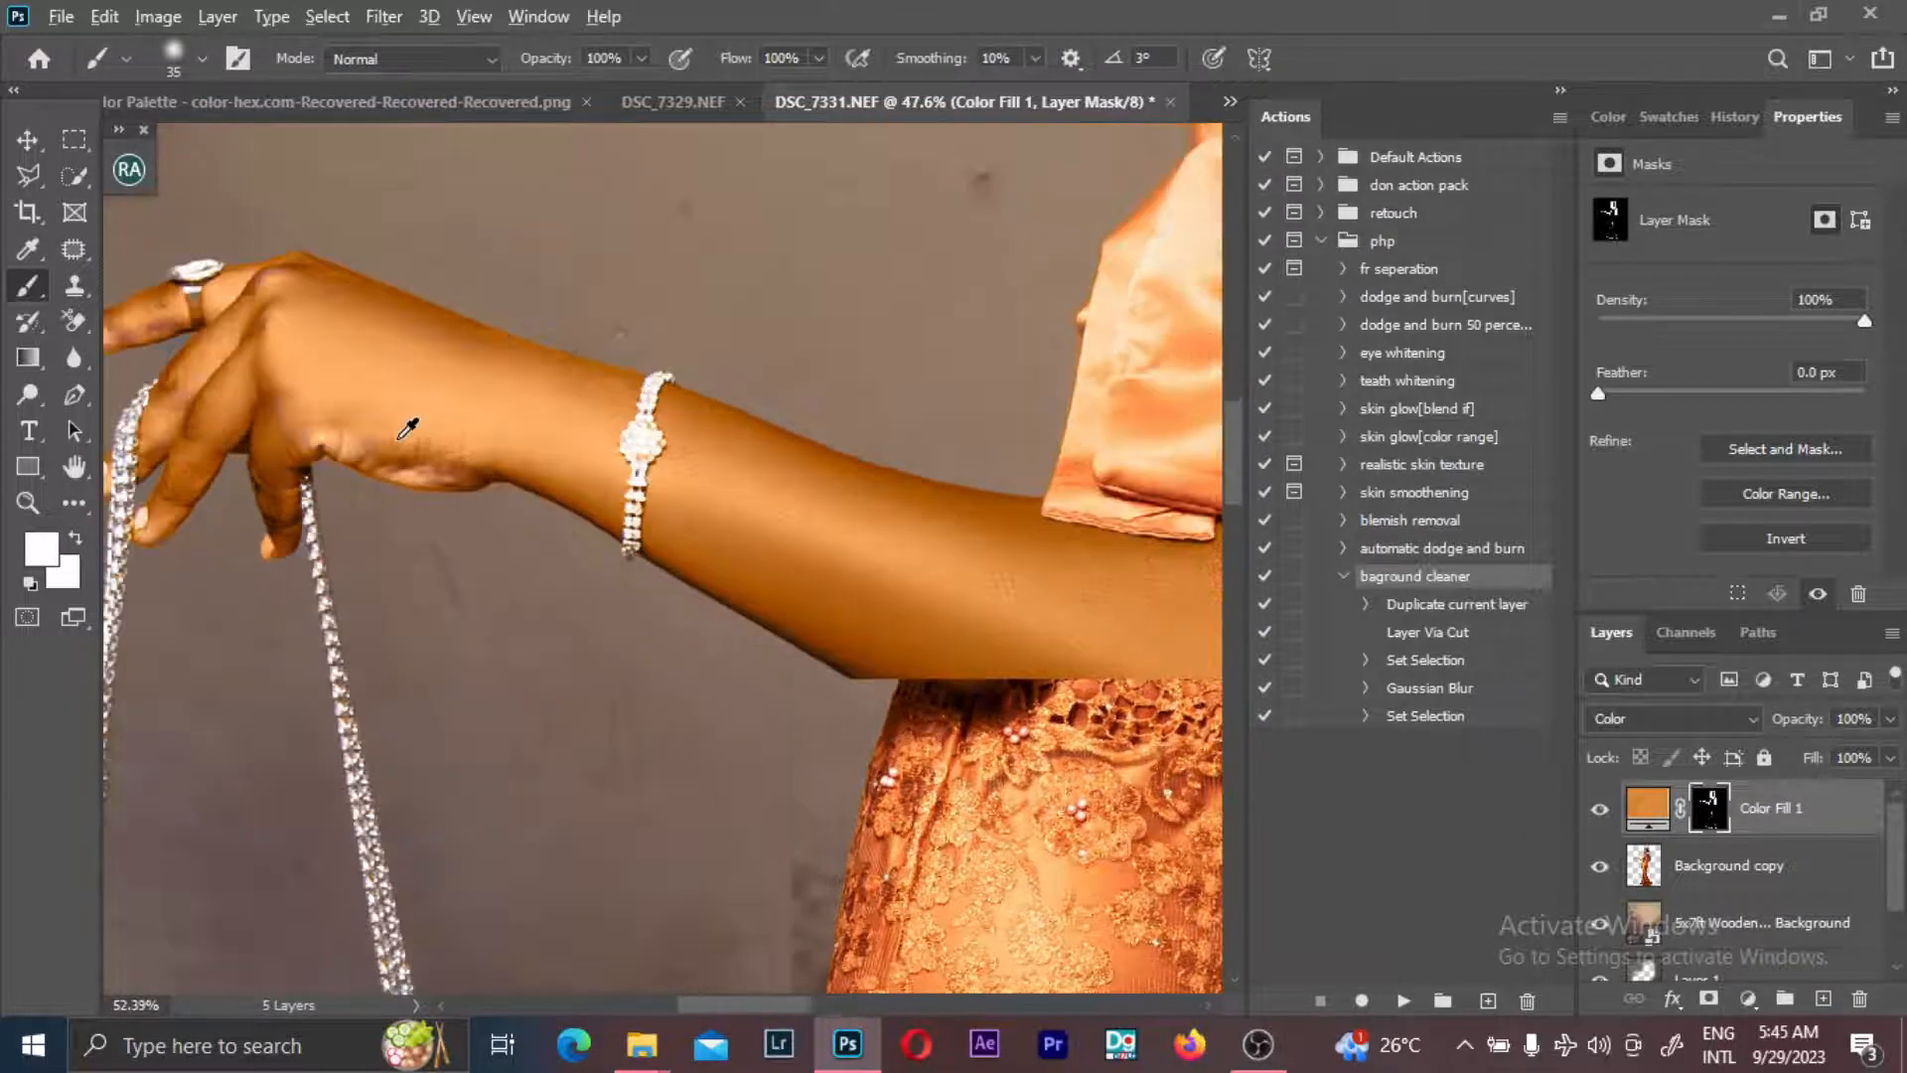
key(bracketright)
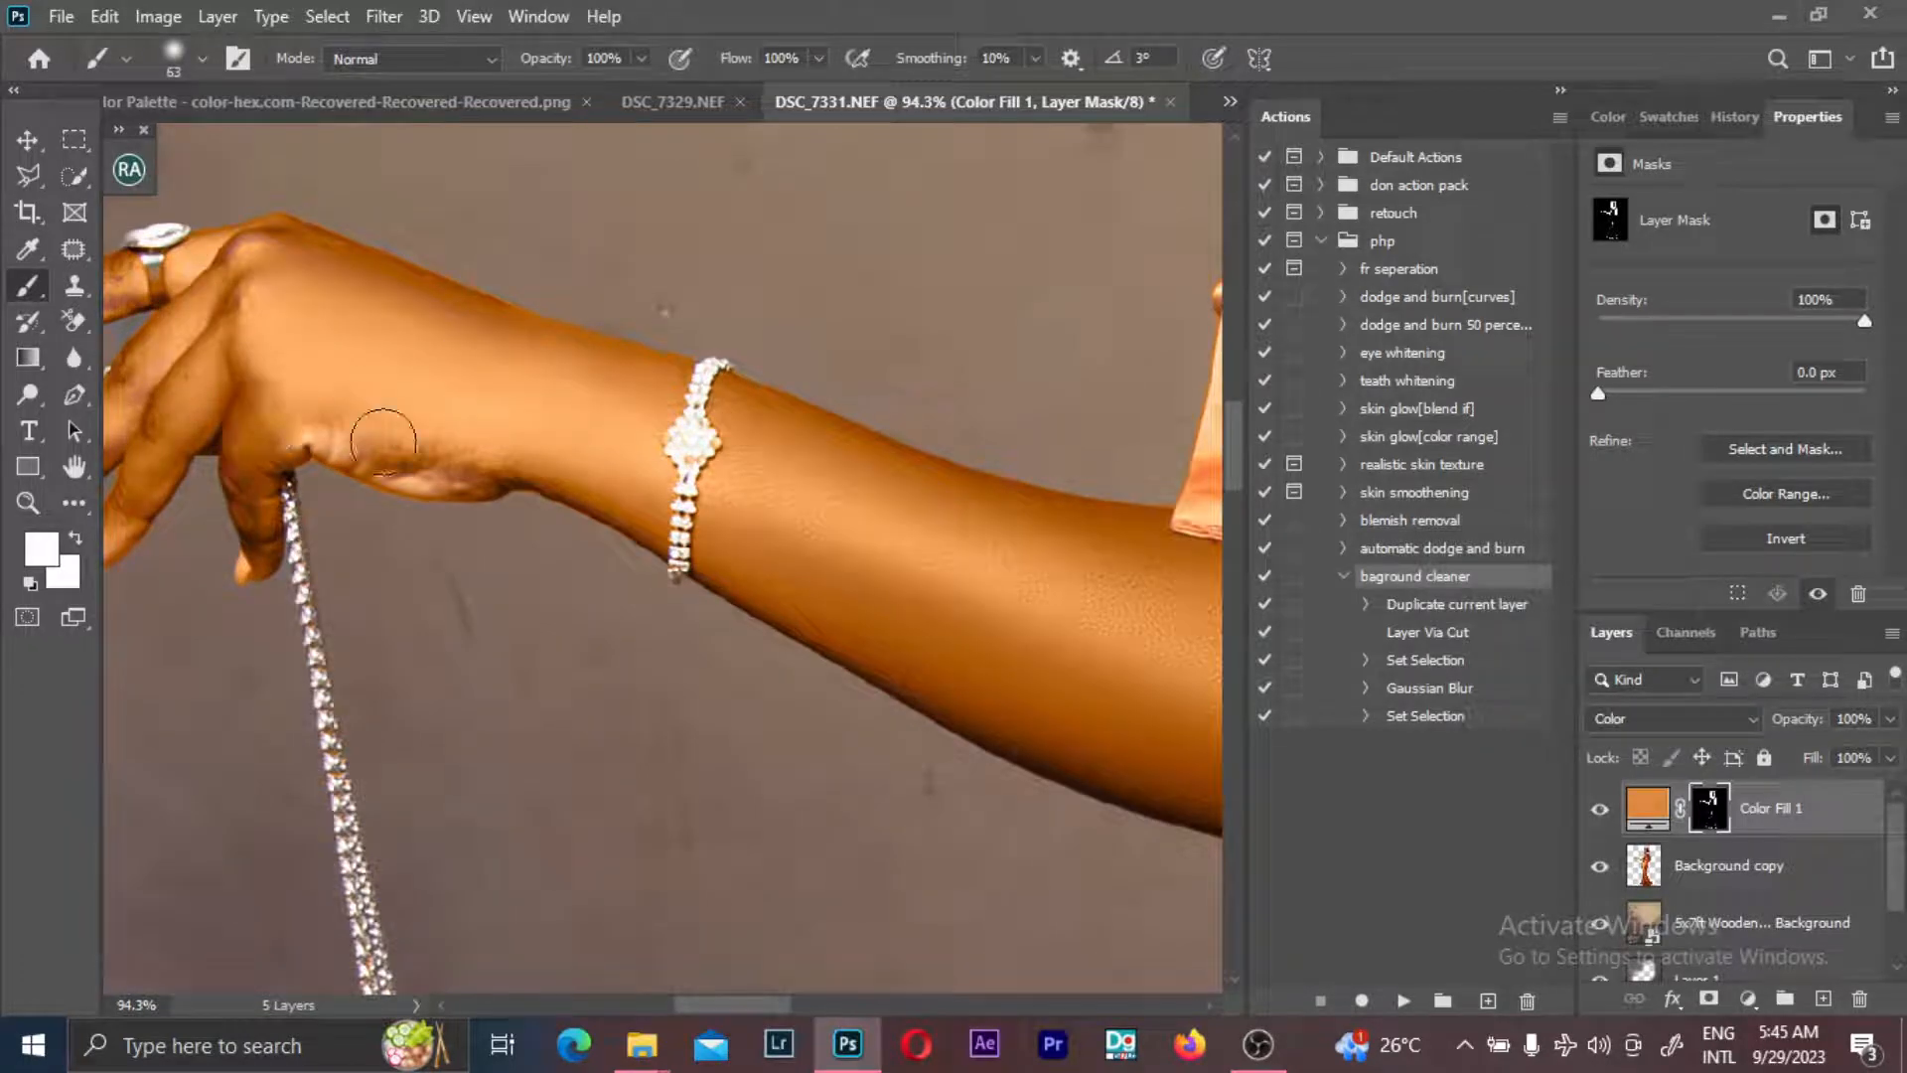
scroll(533, 353, down, 3)
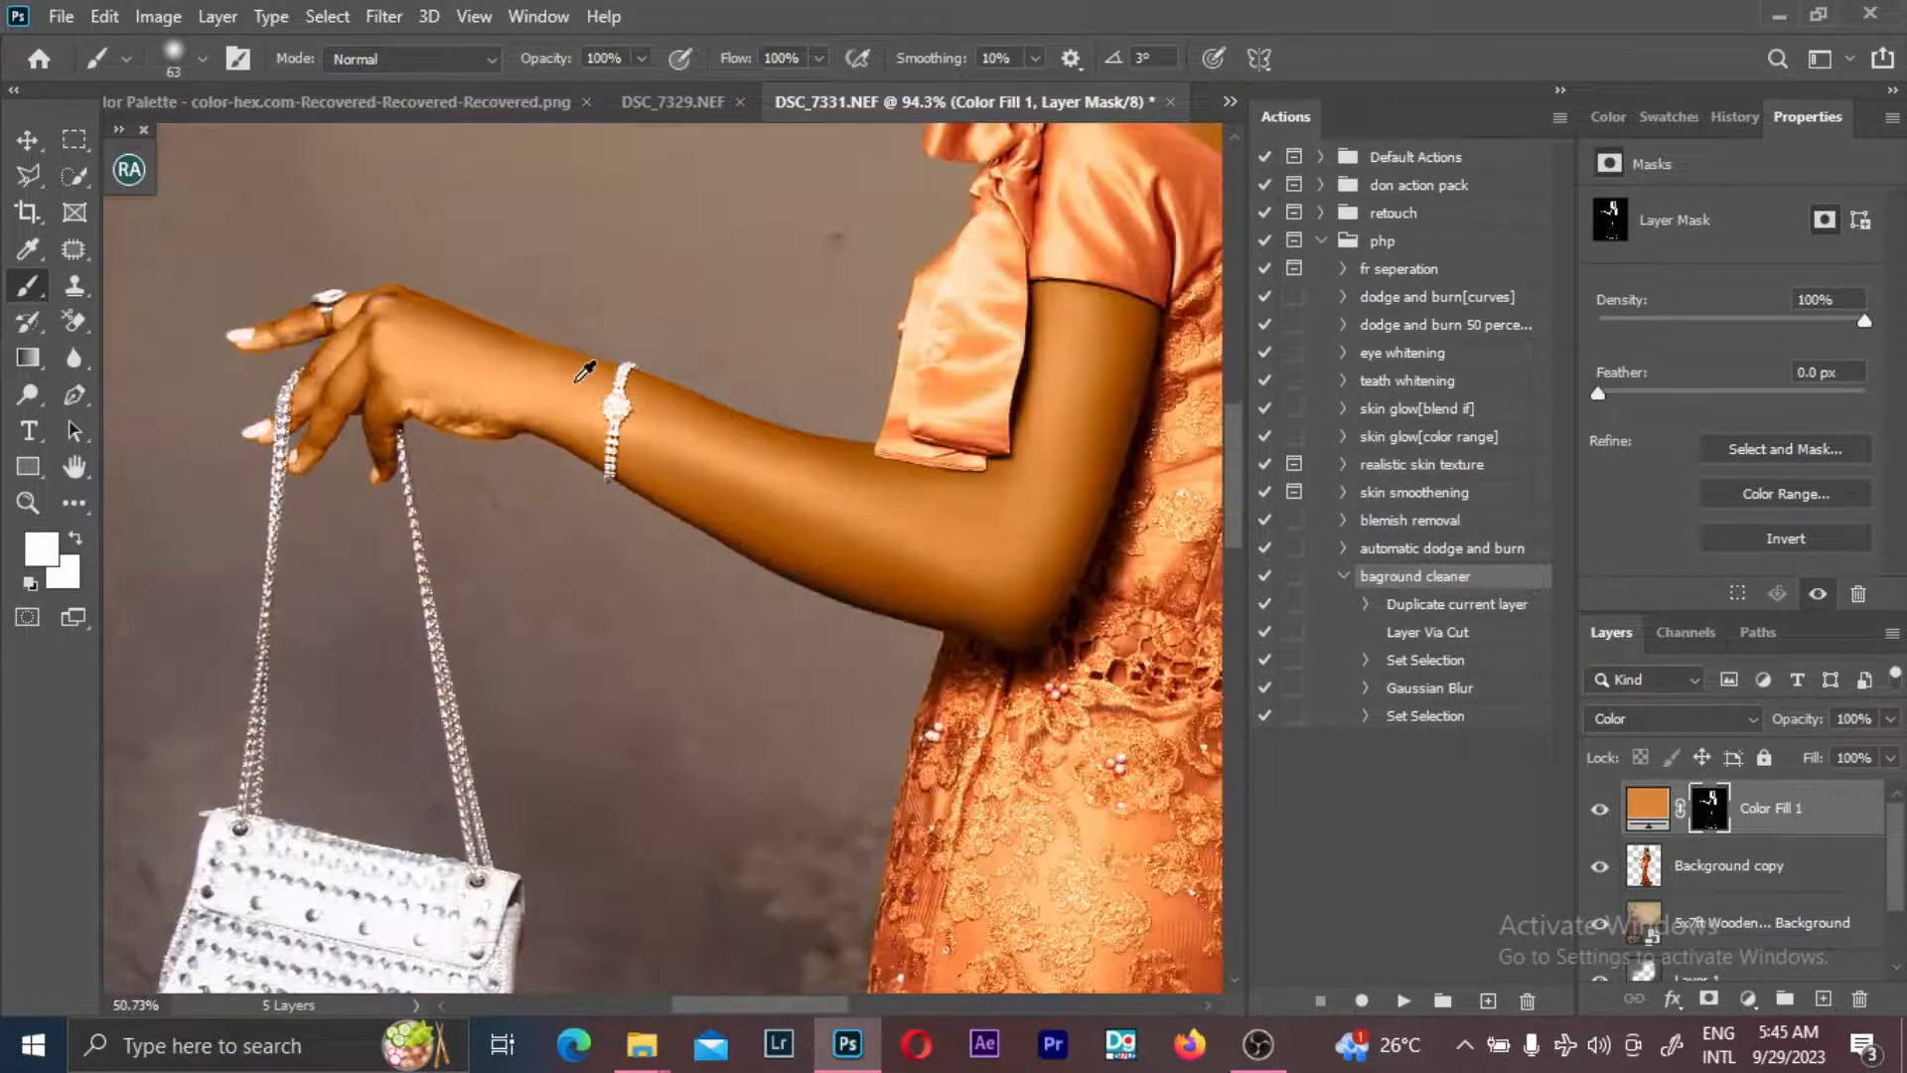
scroll(584, 373, down, 2)
drag(921, 726, 588, 681)
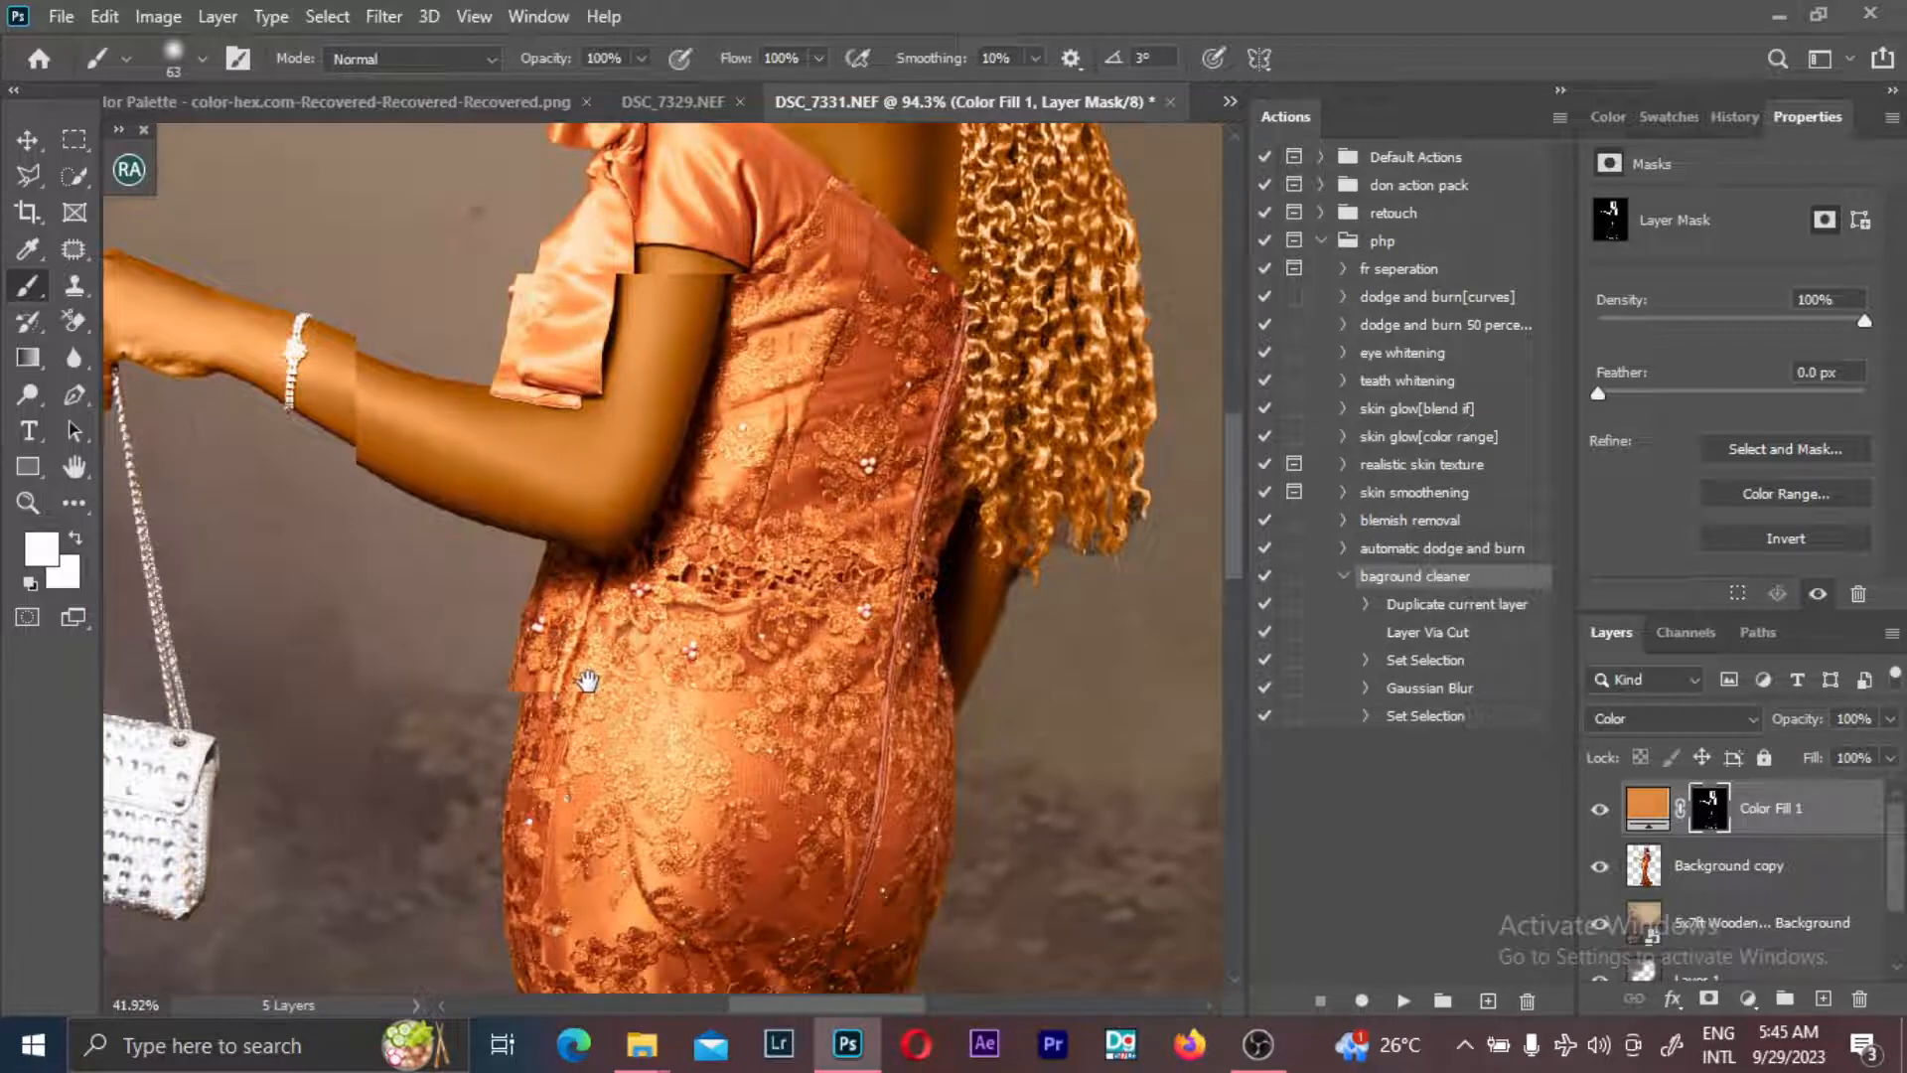
scroll(966, 598, down, 4)
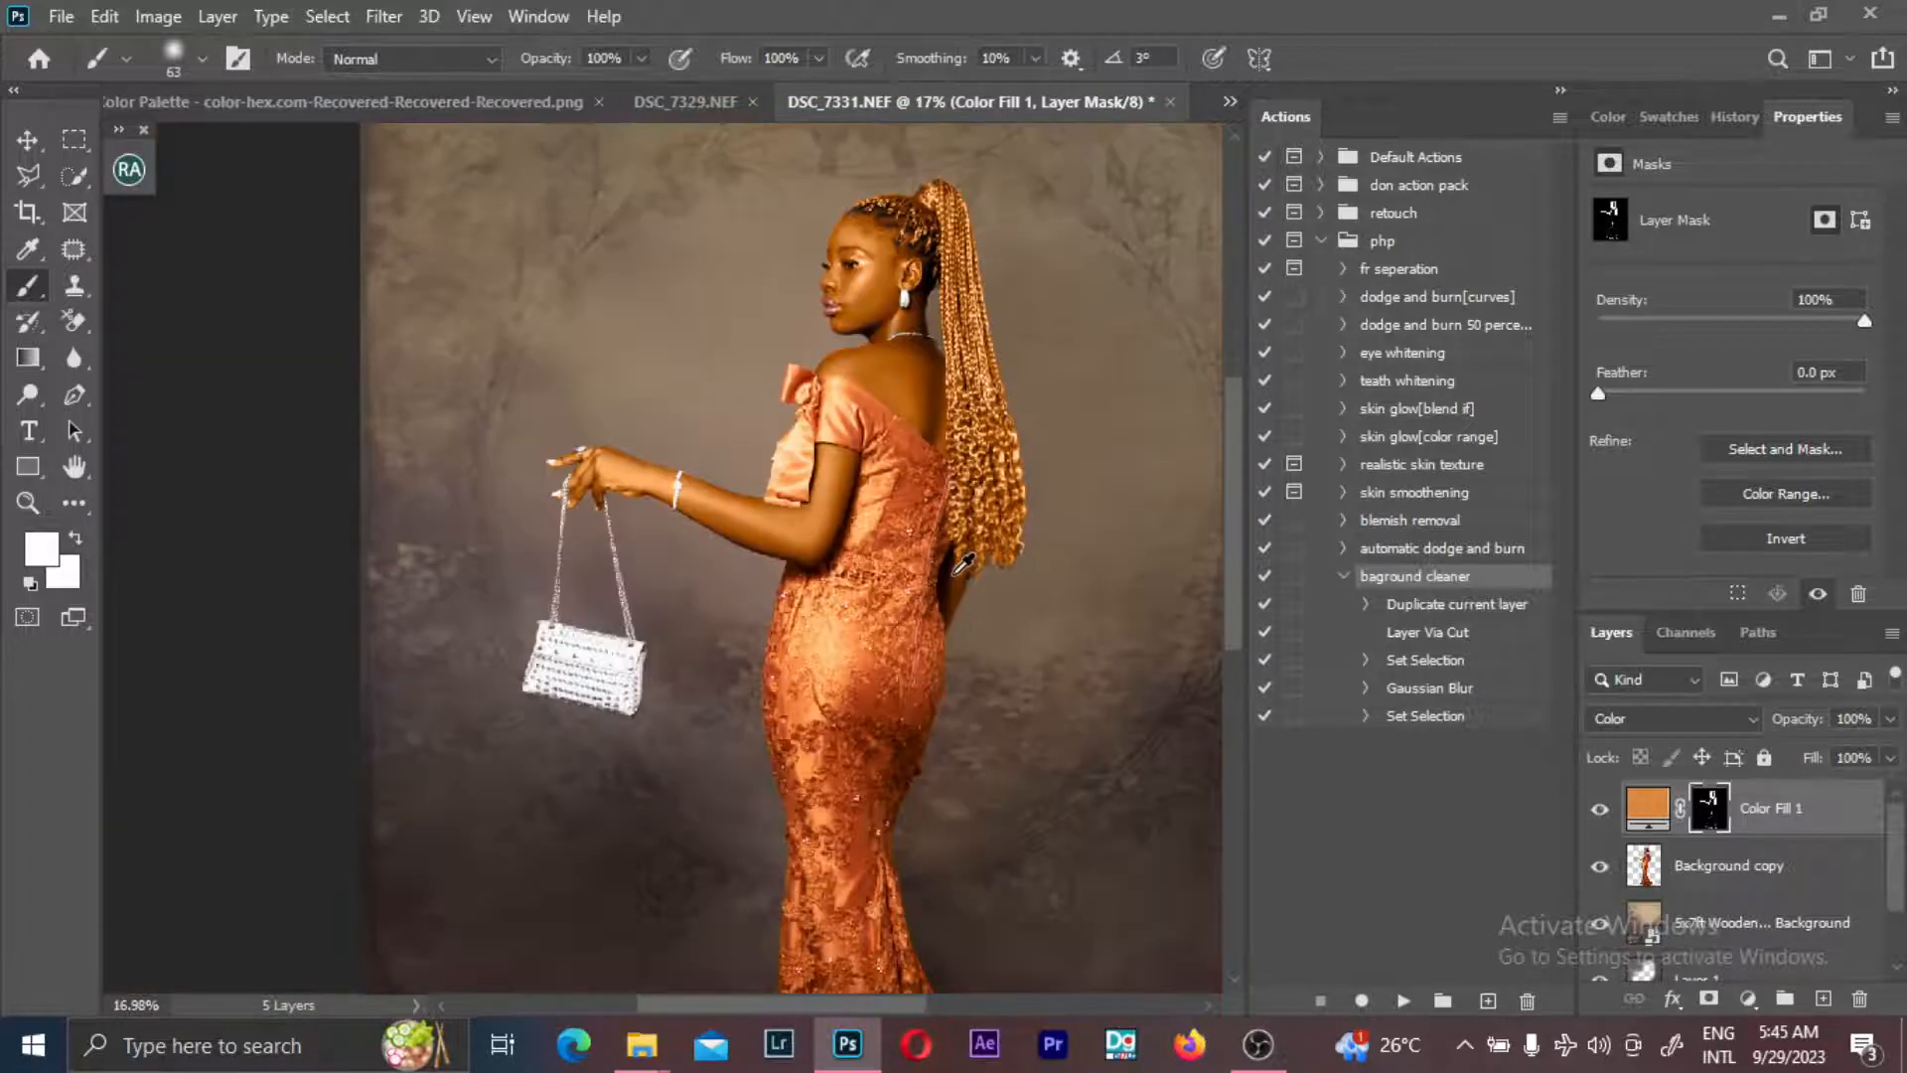
scroll(963, 563, down, 3)
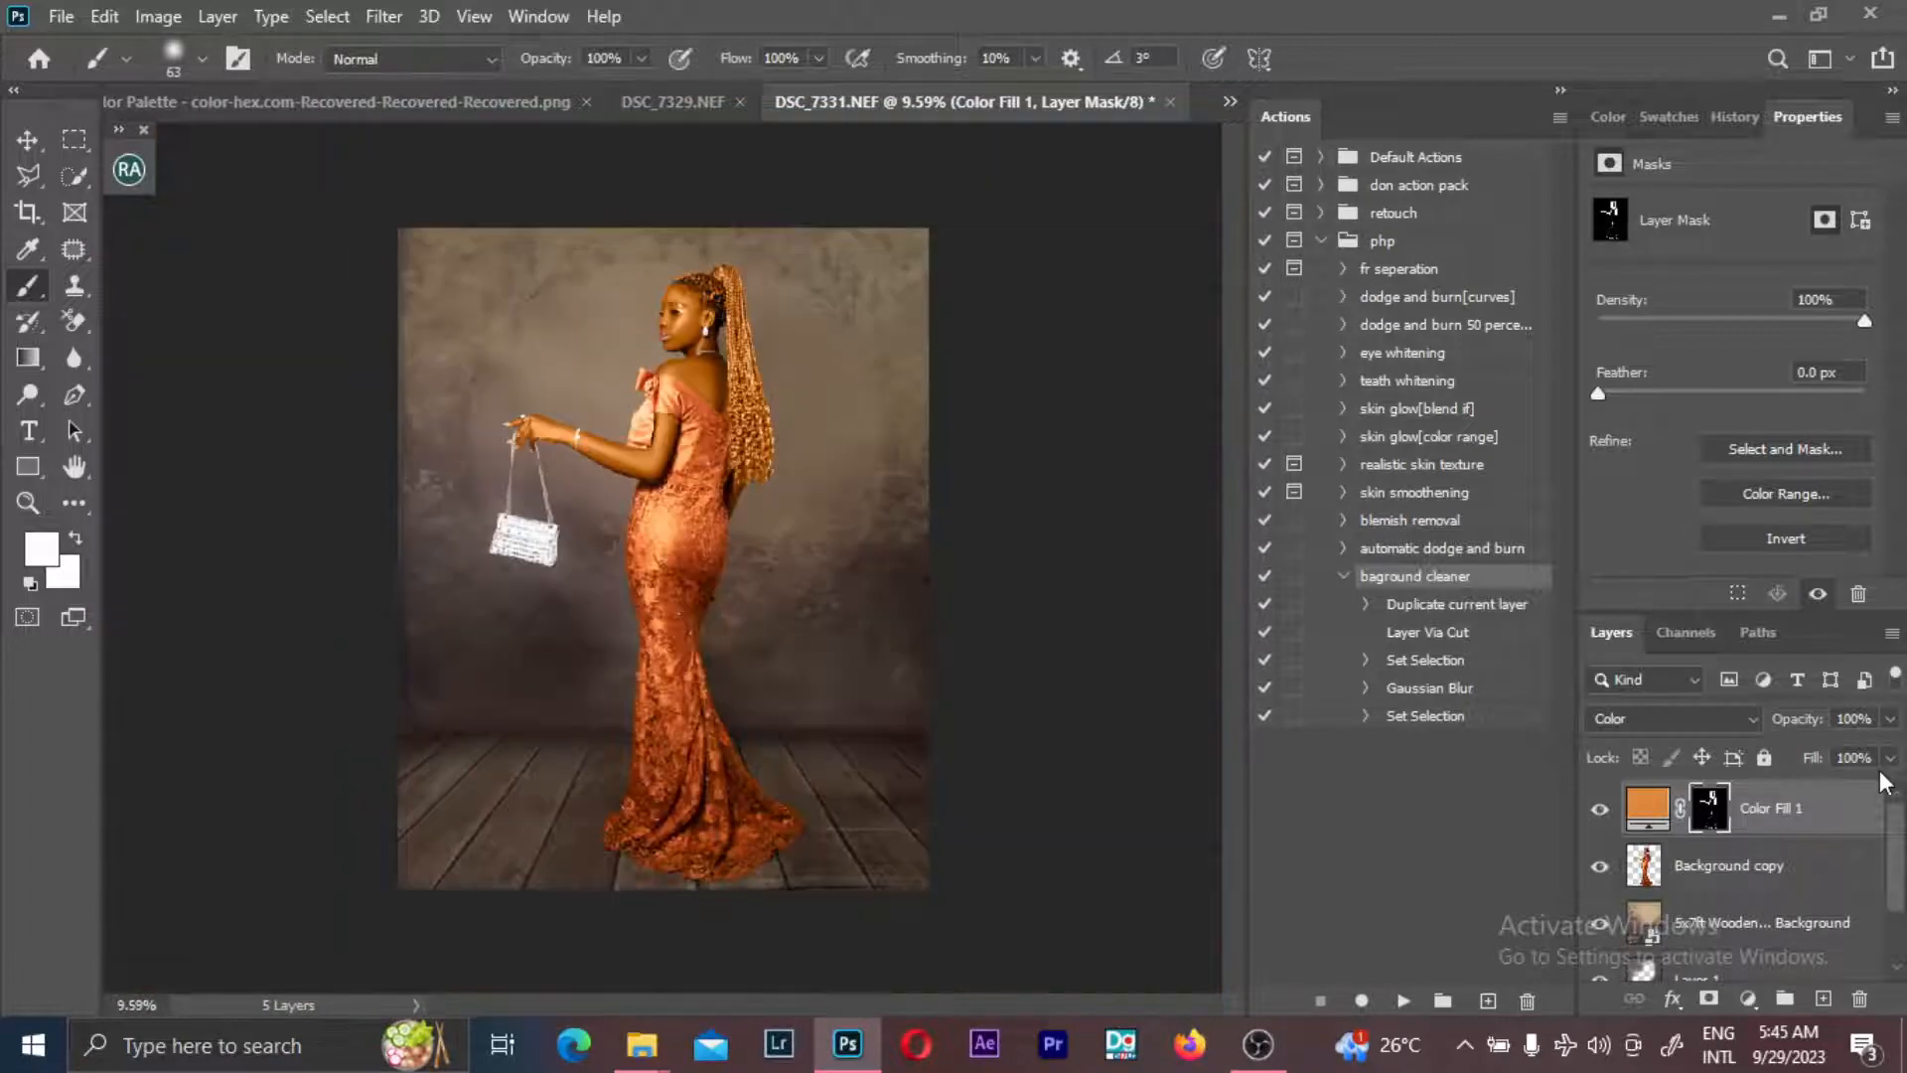
- Reduce Color Fill 1's fill to 39% and set its blend mode to Soft Light
click(1886, 760)
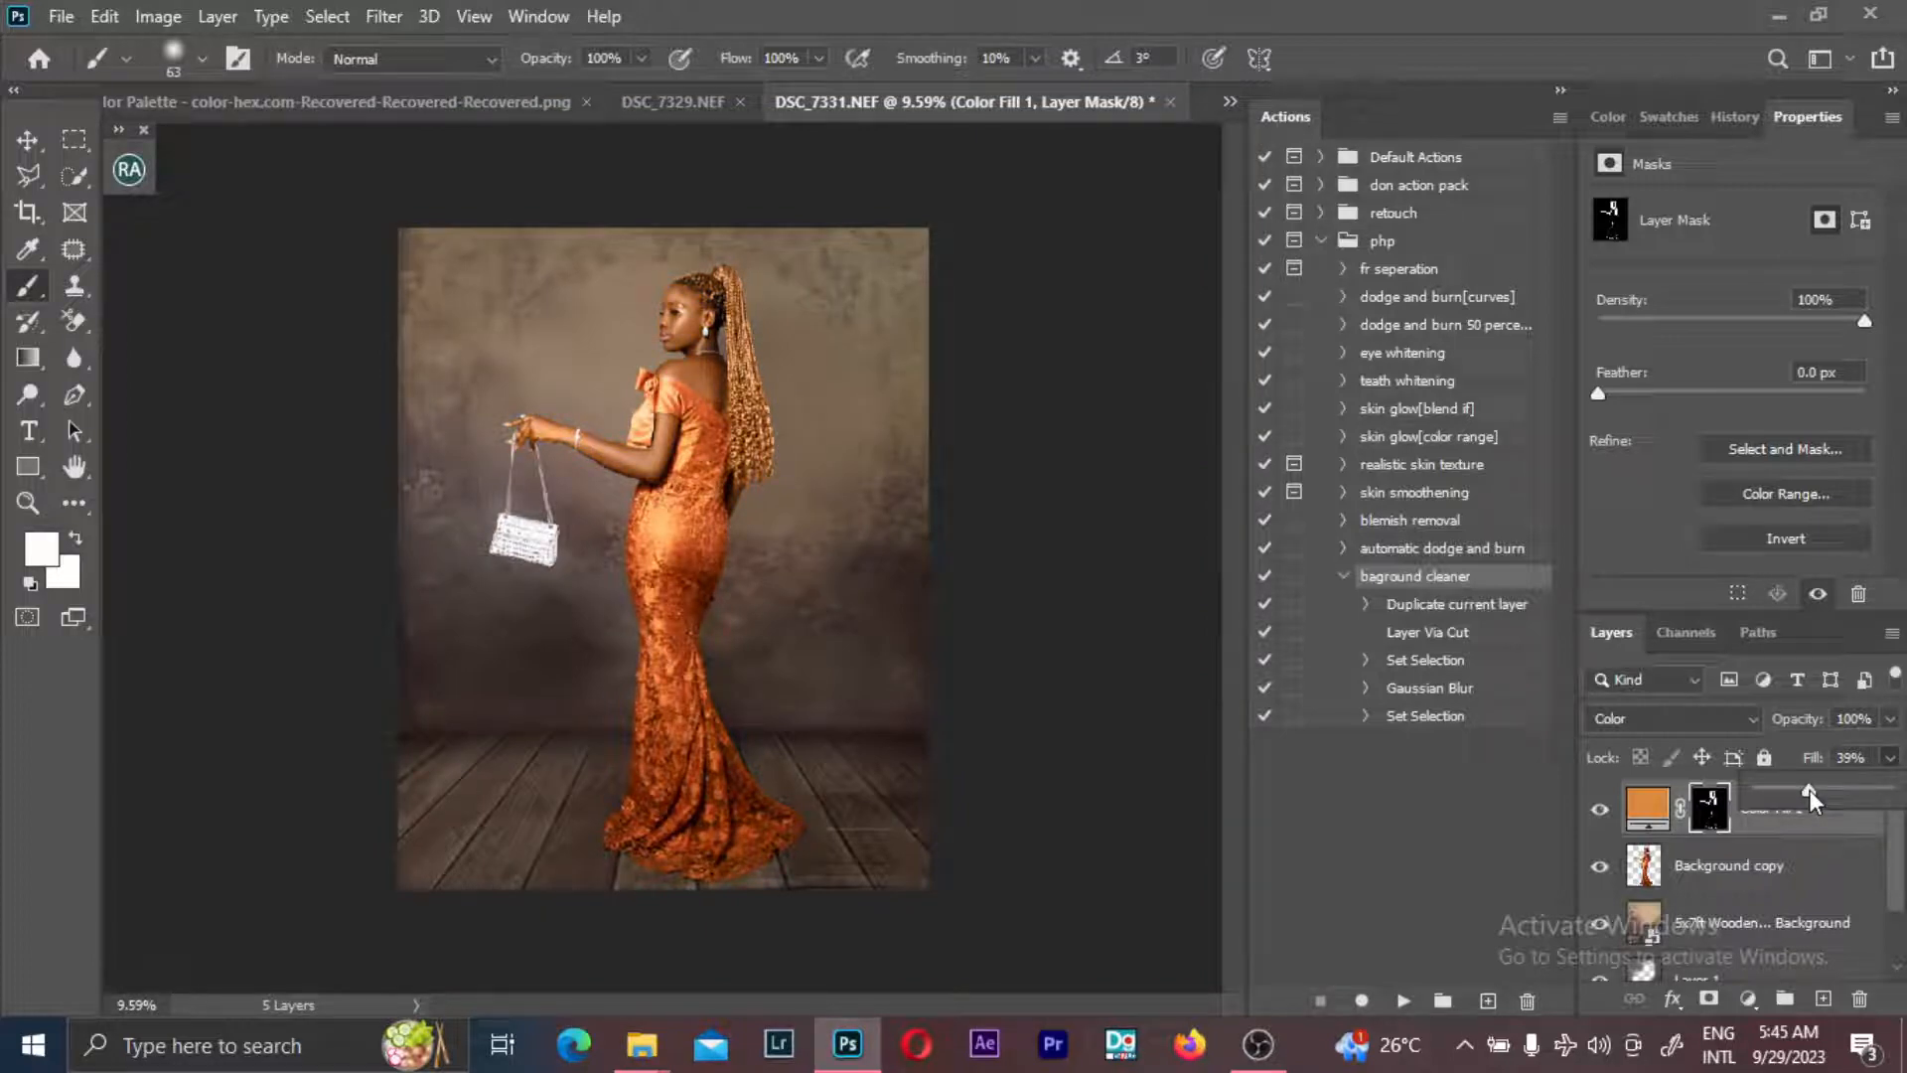
scroll(606, 343, up, 3)
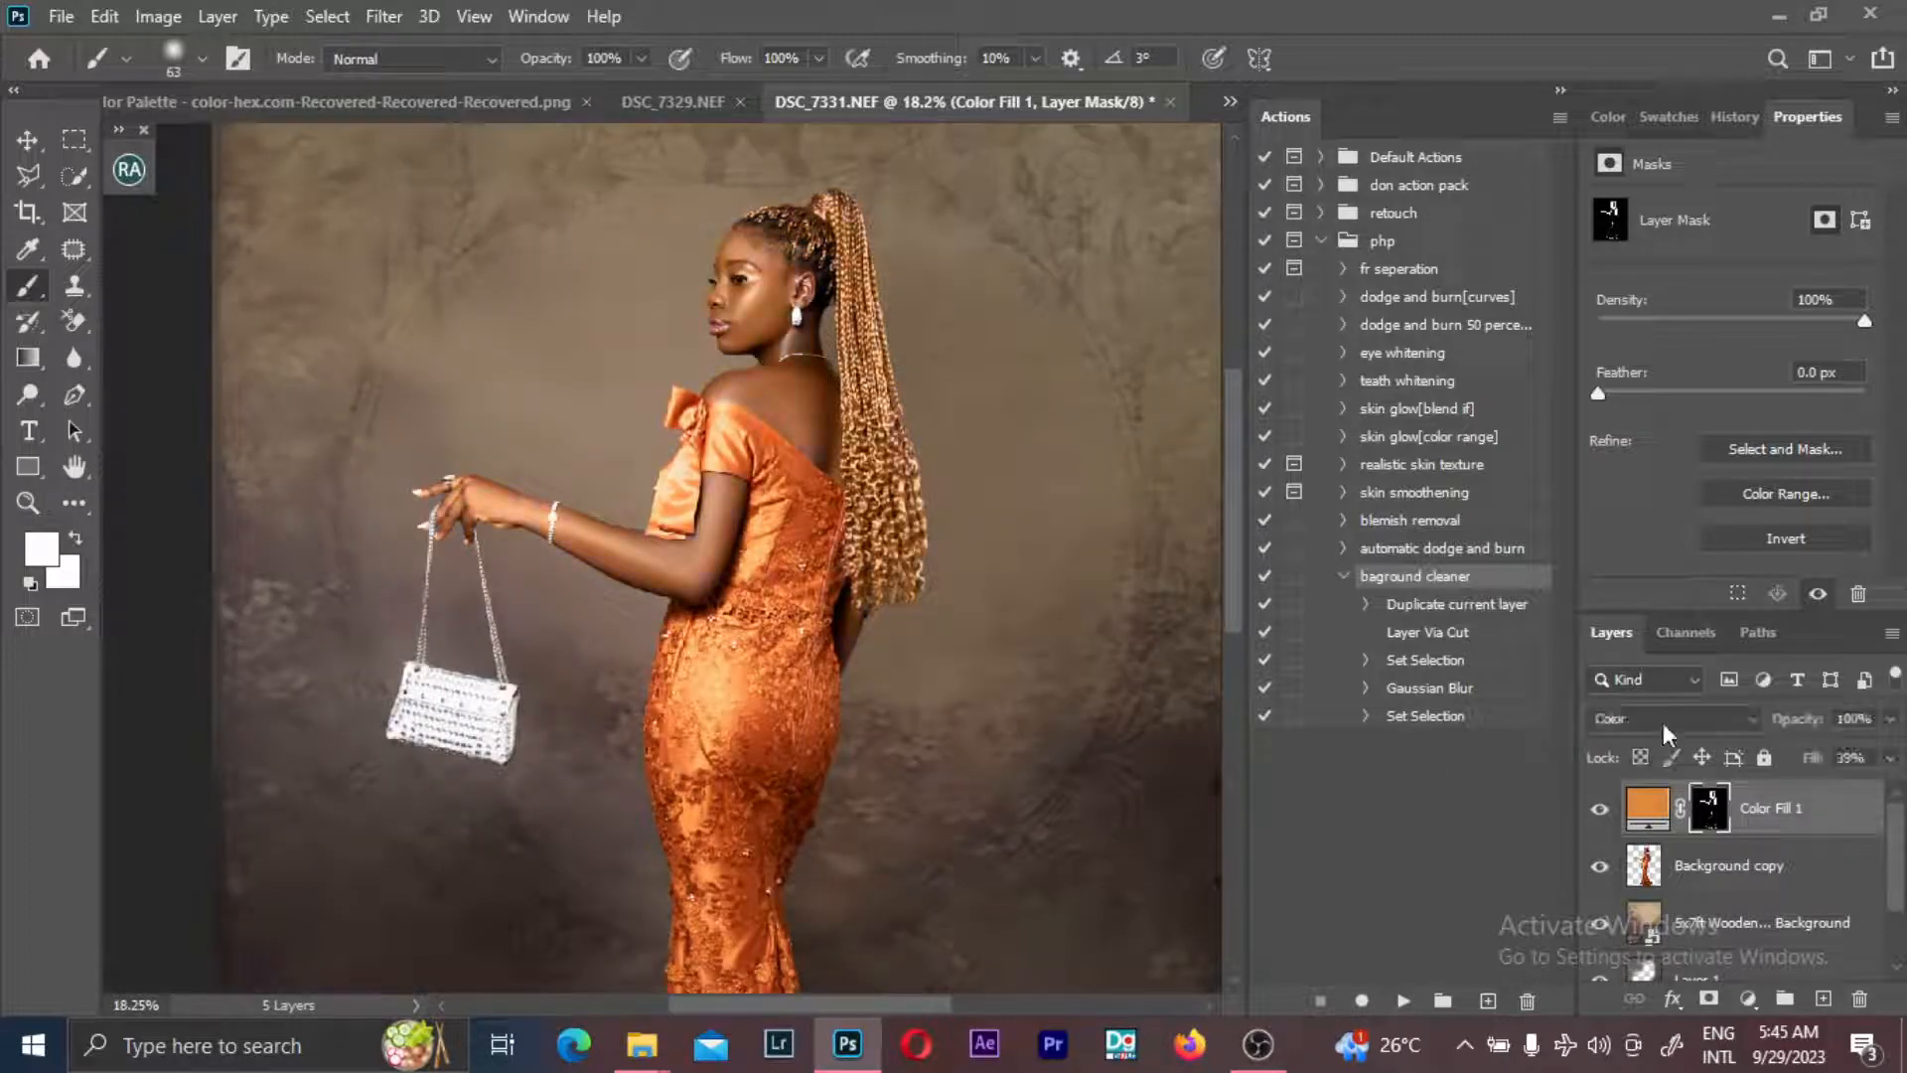
click(1663, 721)
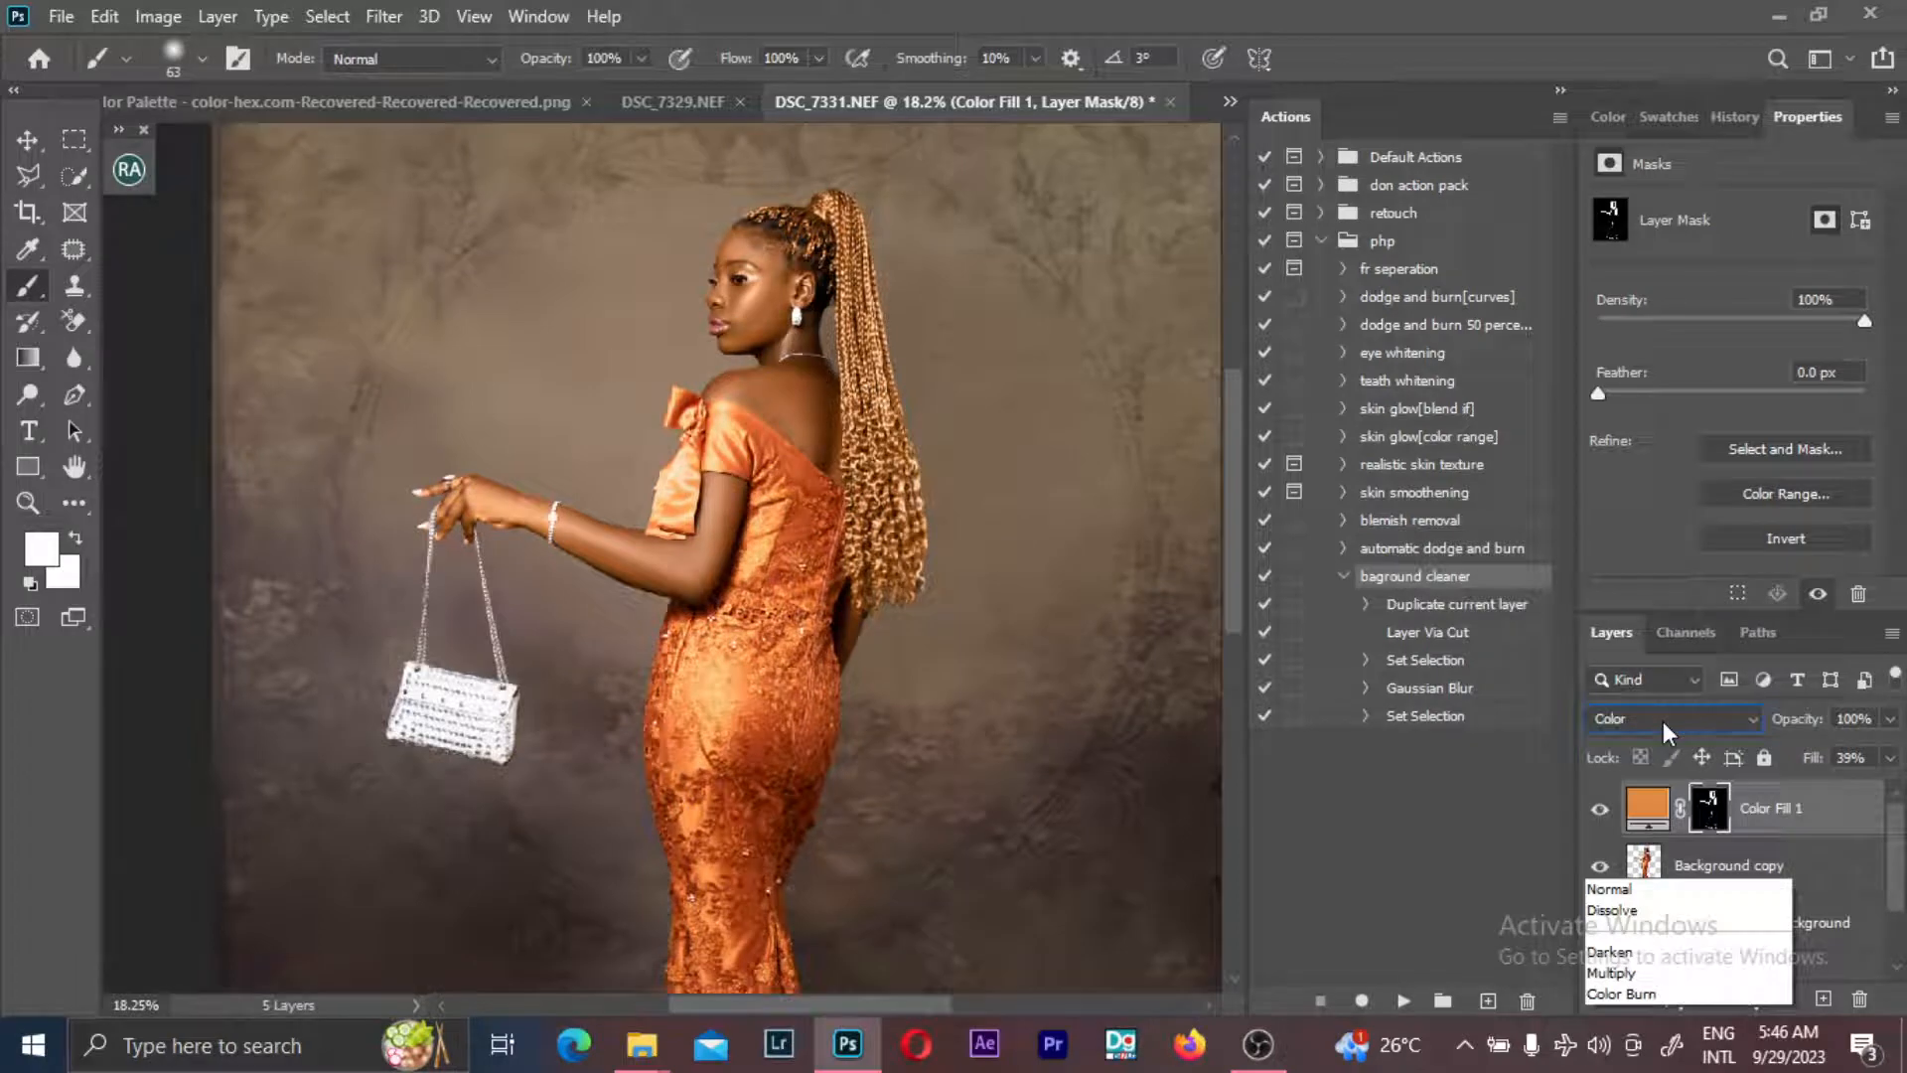
click(1619, 676)
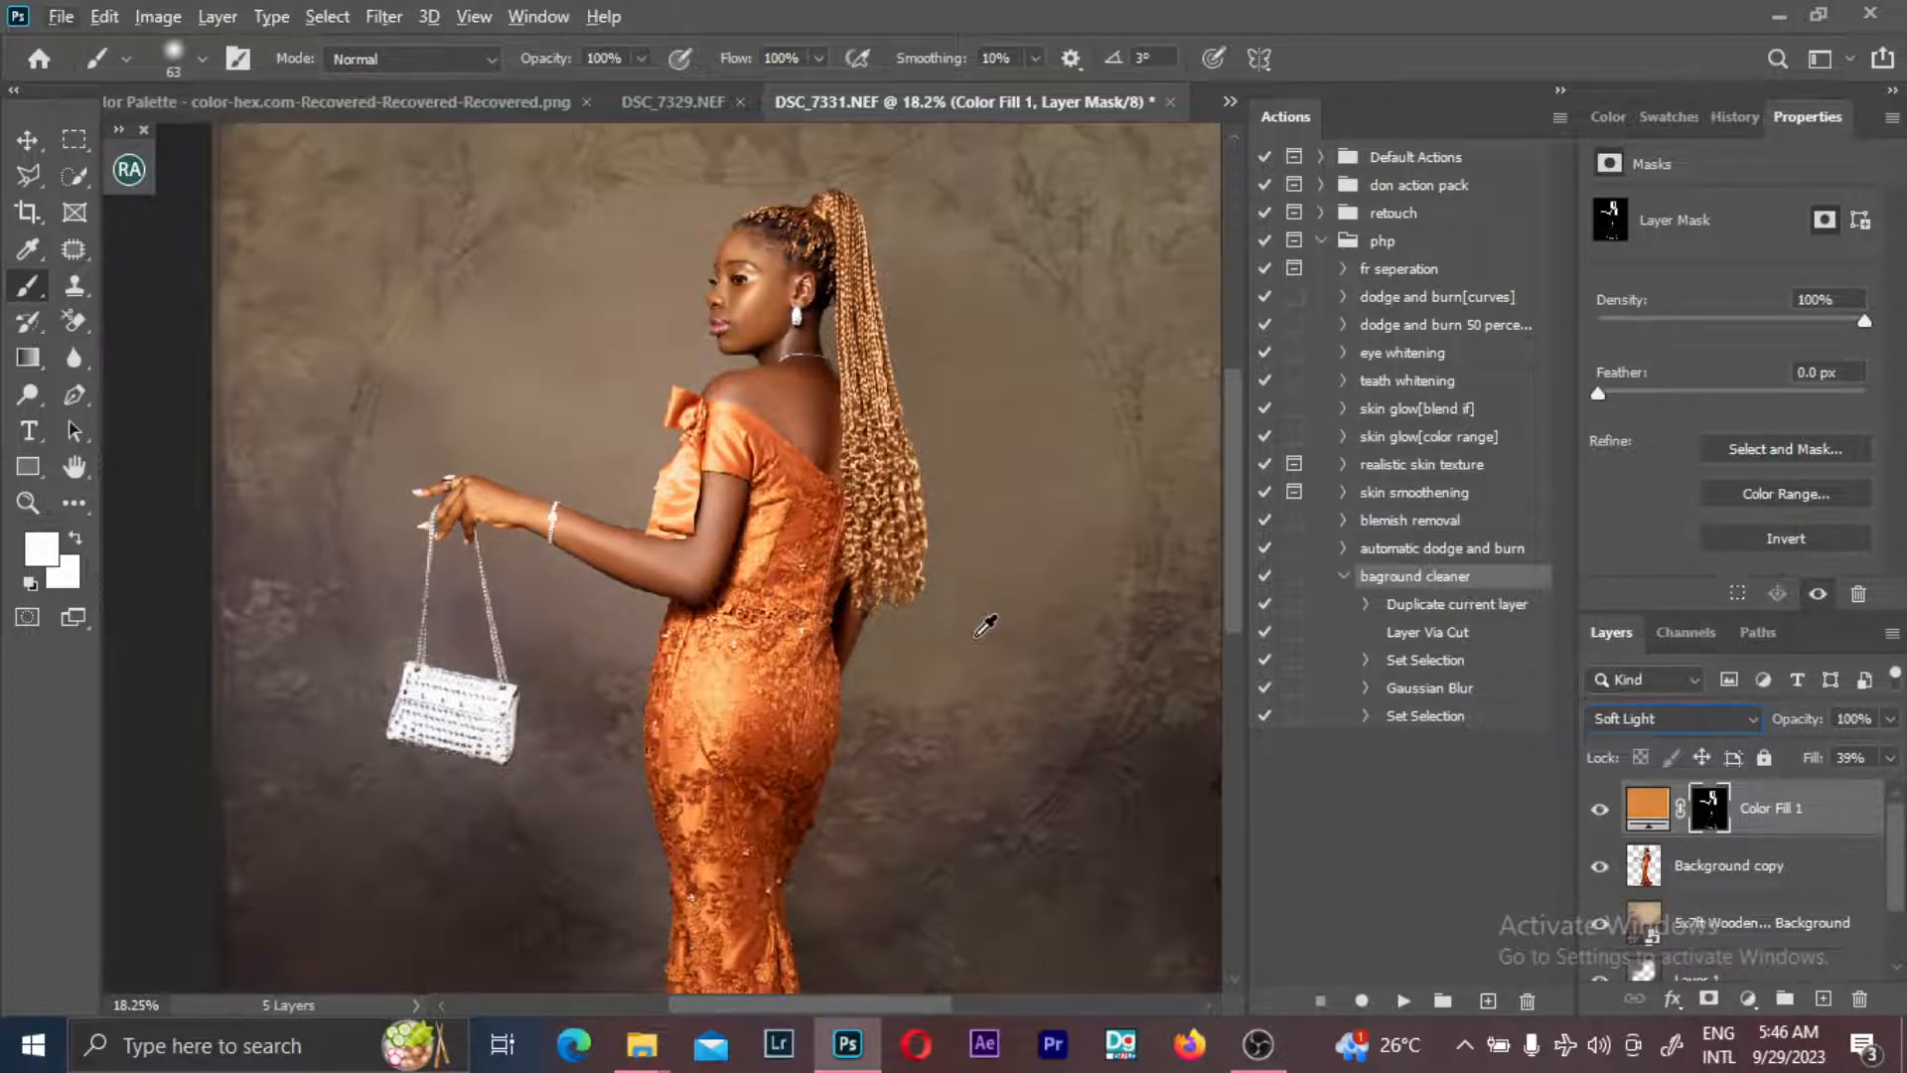
key(ctrl+0)
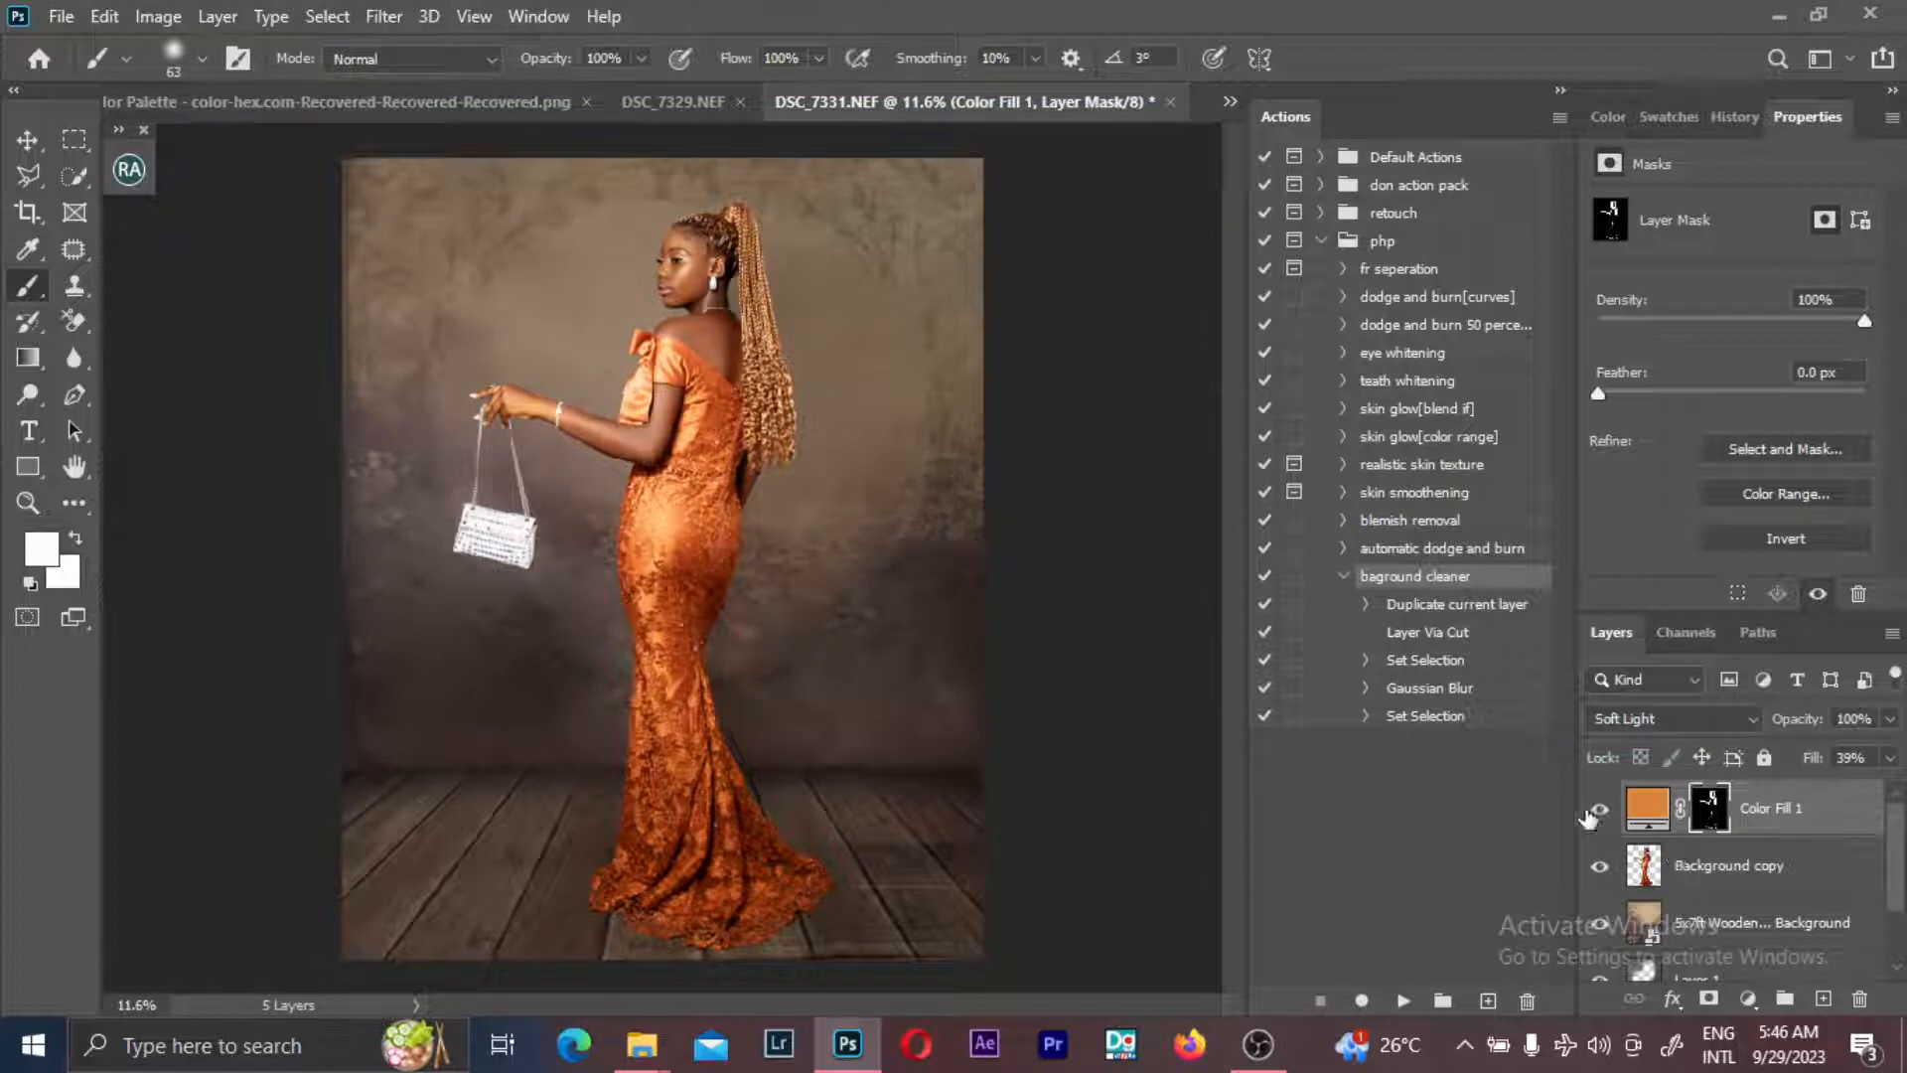
- Set Color Fill 1's fill to 57%, preview the Color blend mode while keeping Soft Light, and select the fill thumbnail
drag(1811, 765, 1834, 770)
click(1662, 717)
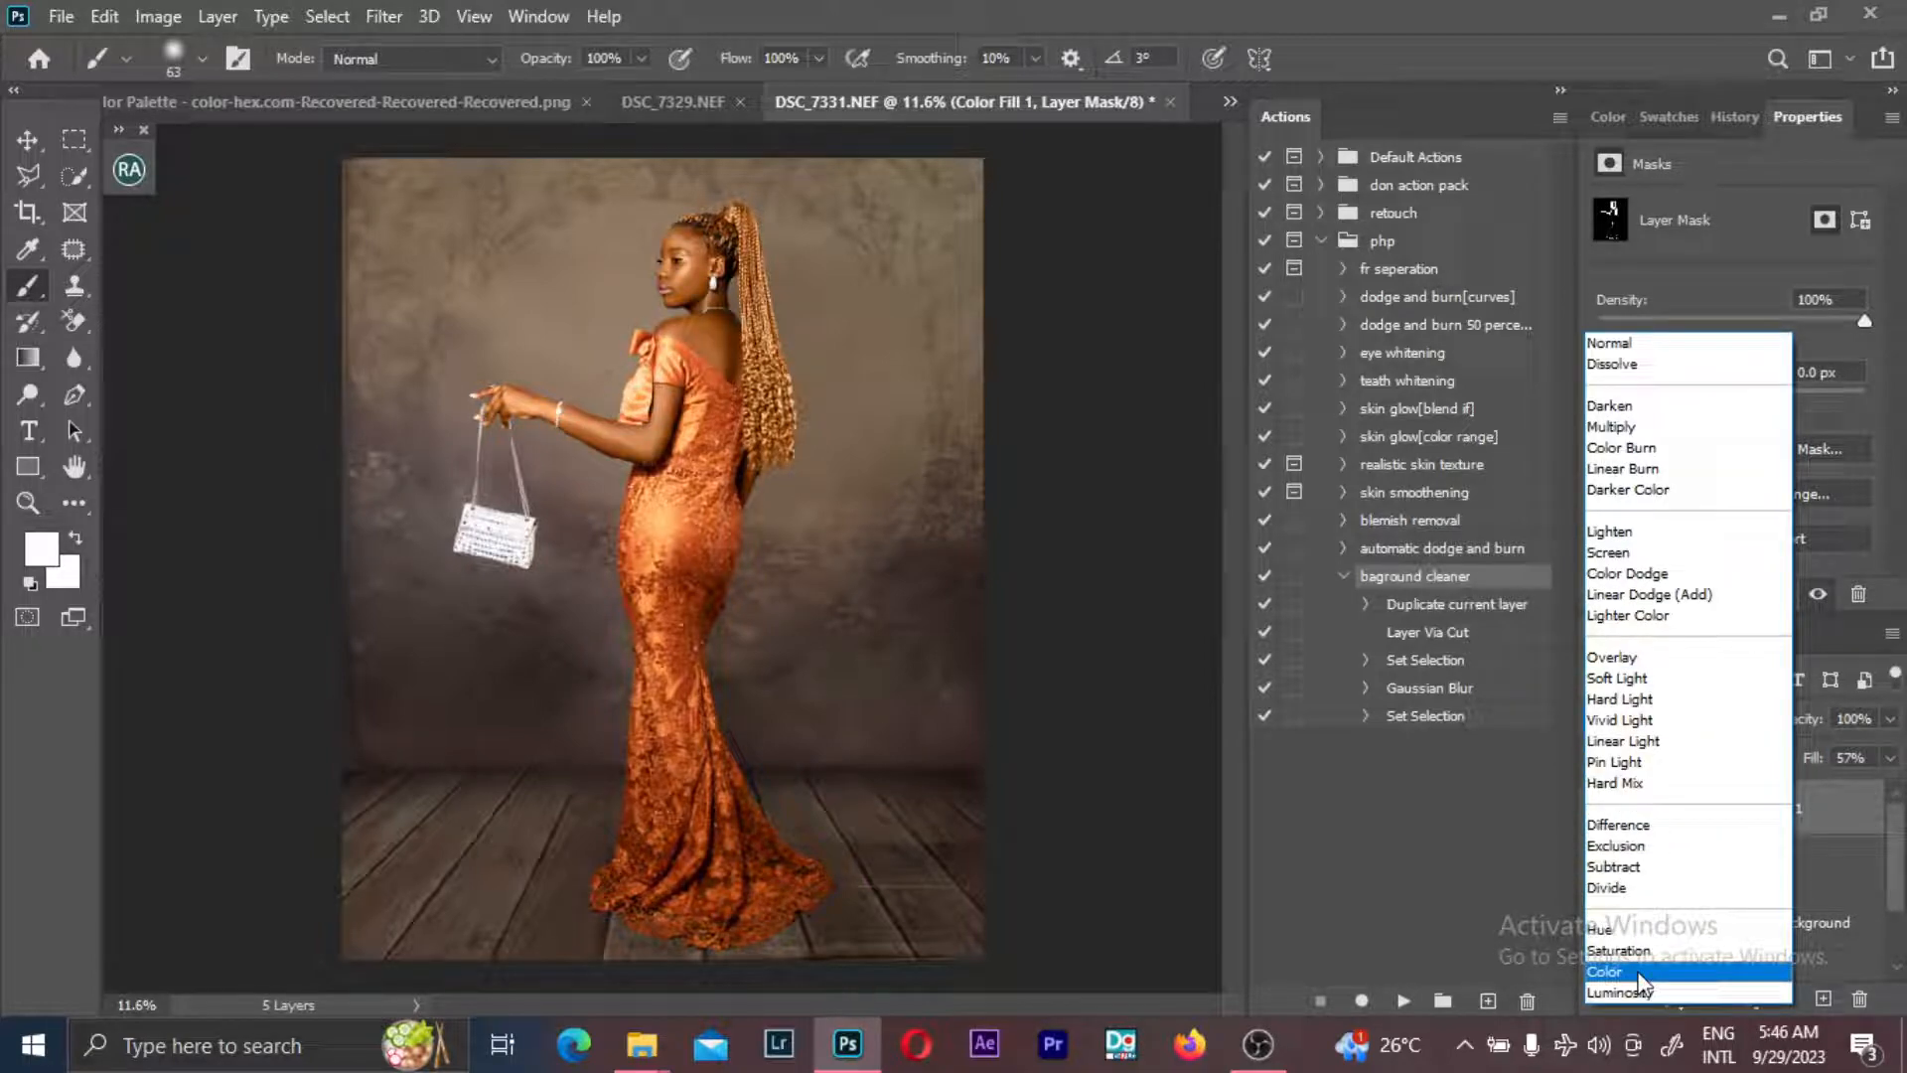
click(1178, 773)
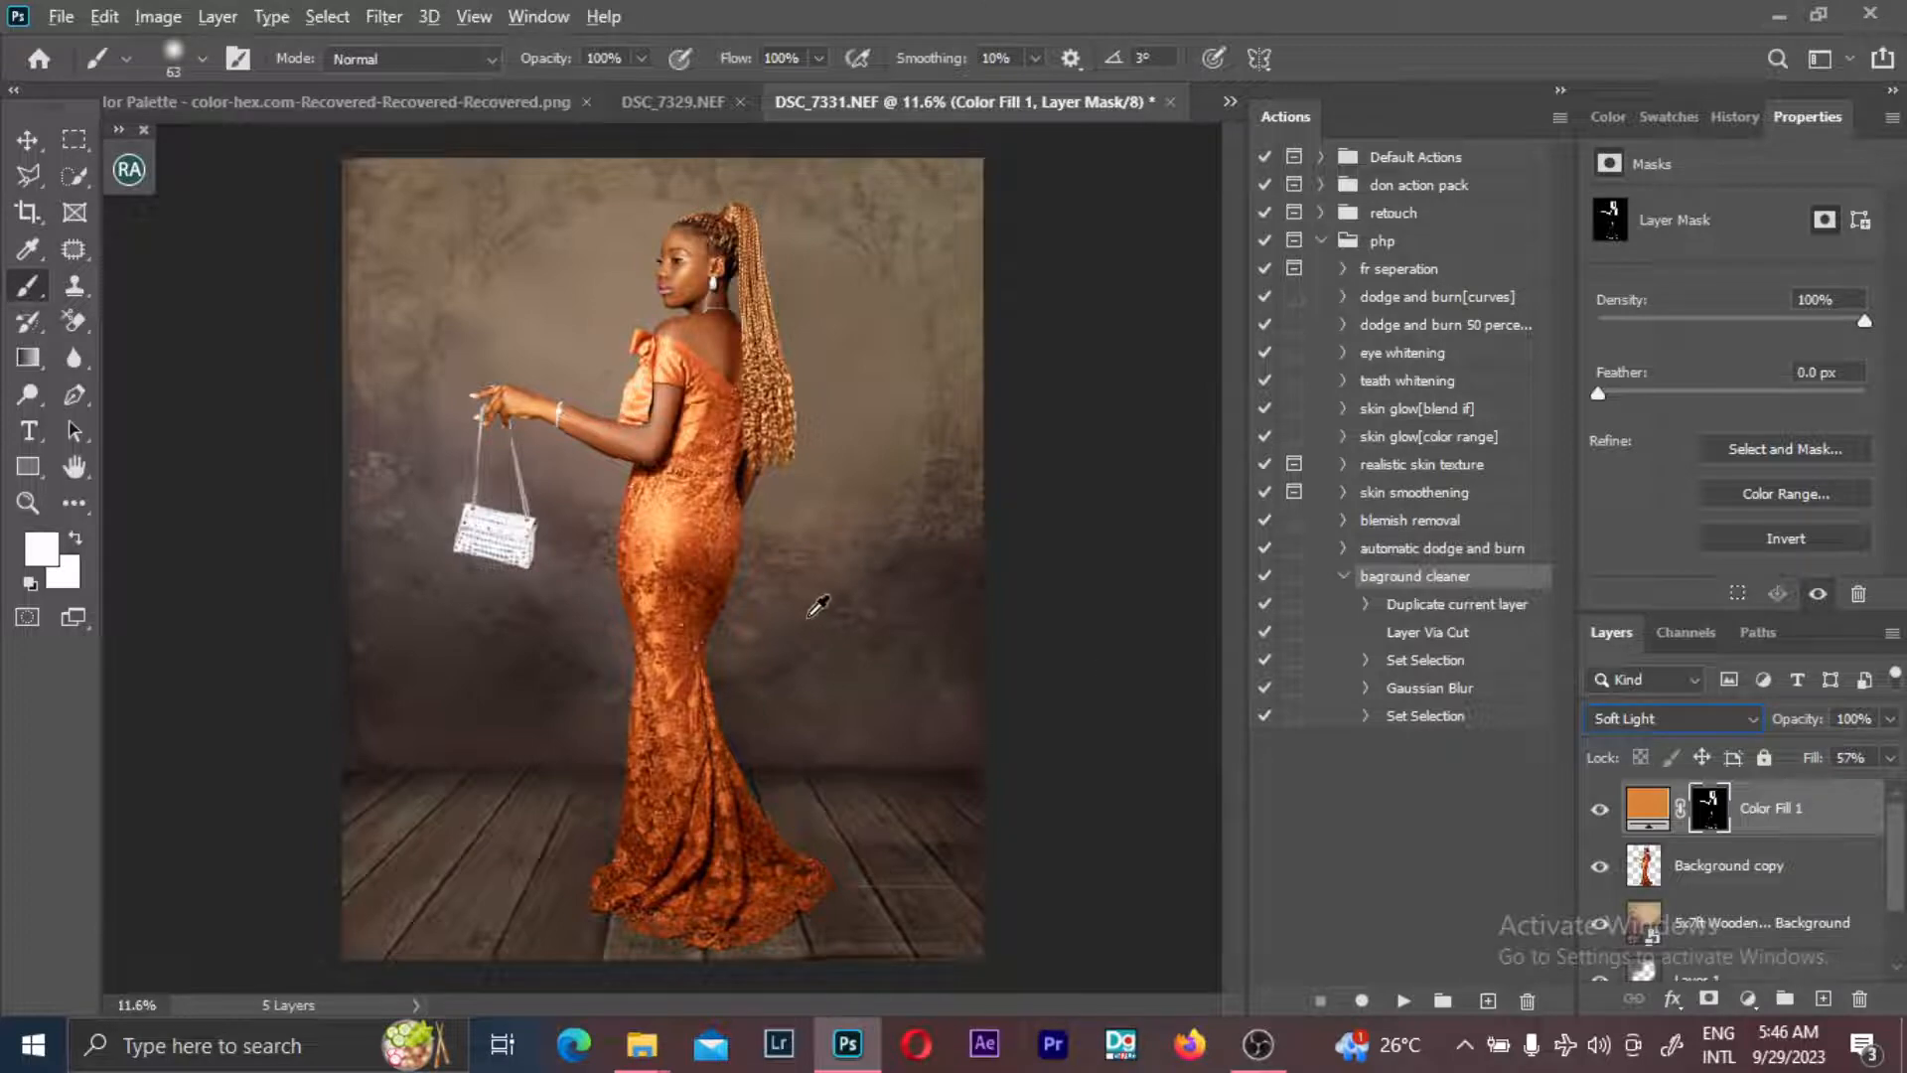
click(1647, 808)
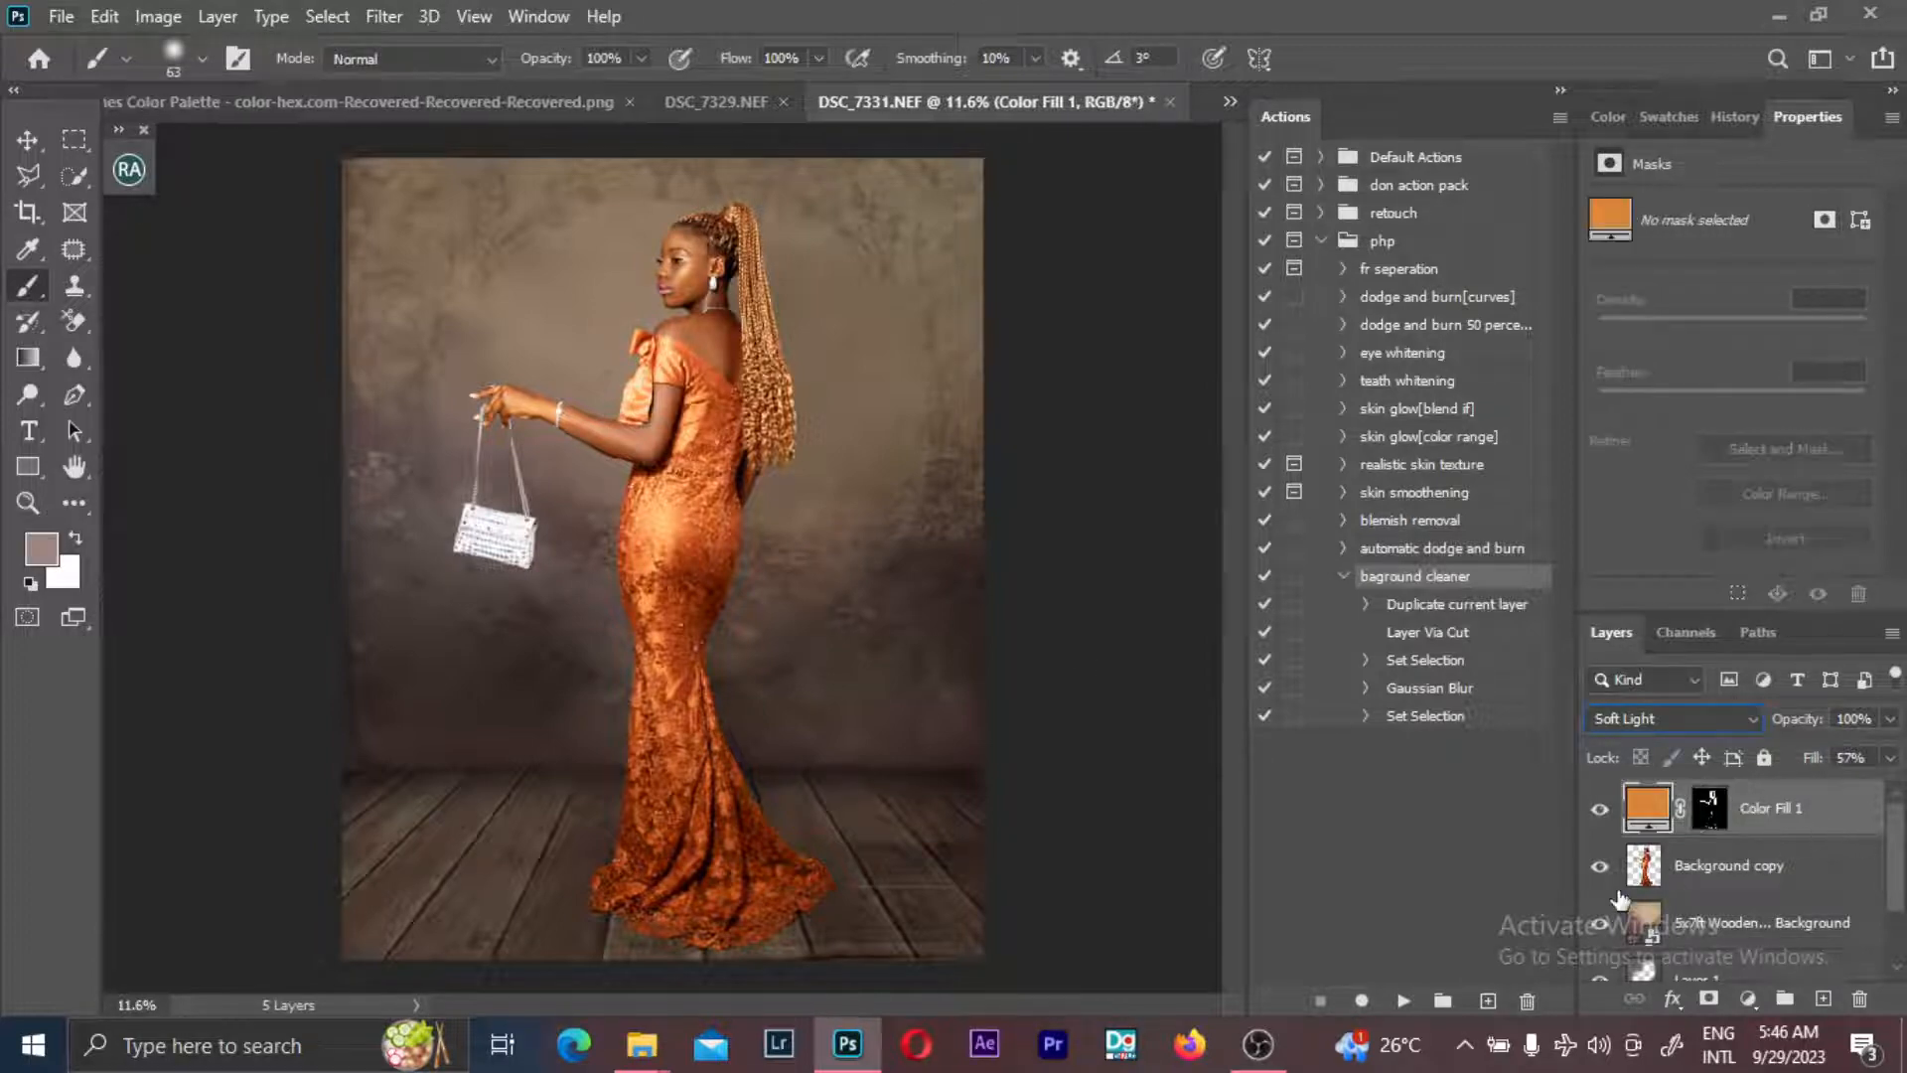
scroll(945, 371, down, 2)
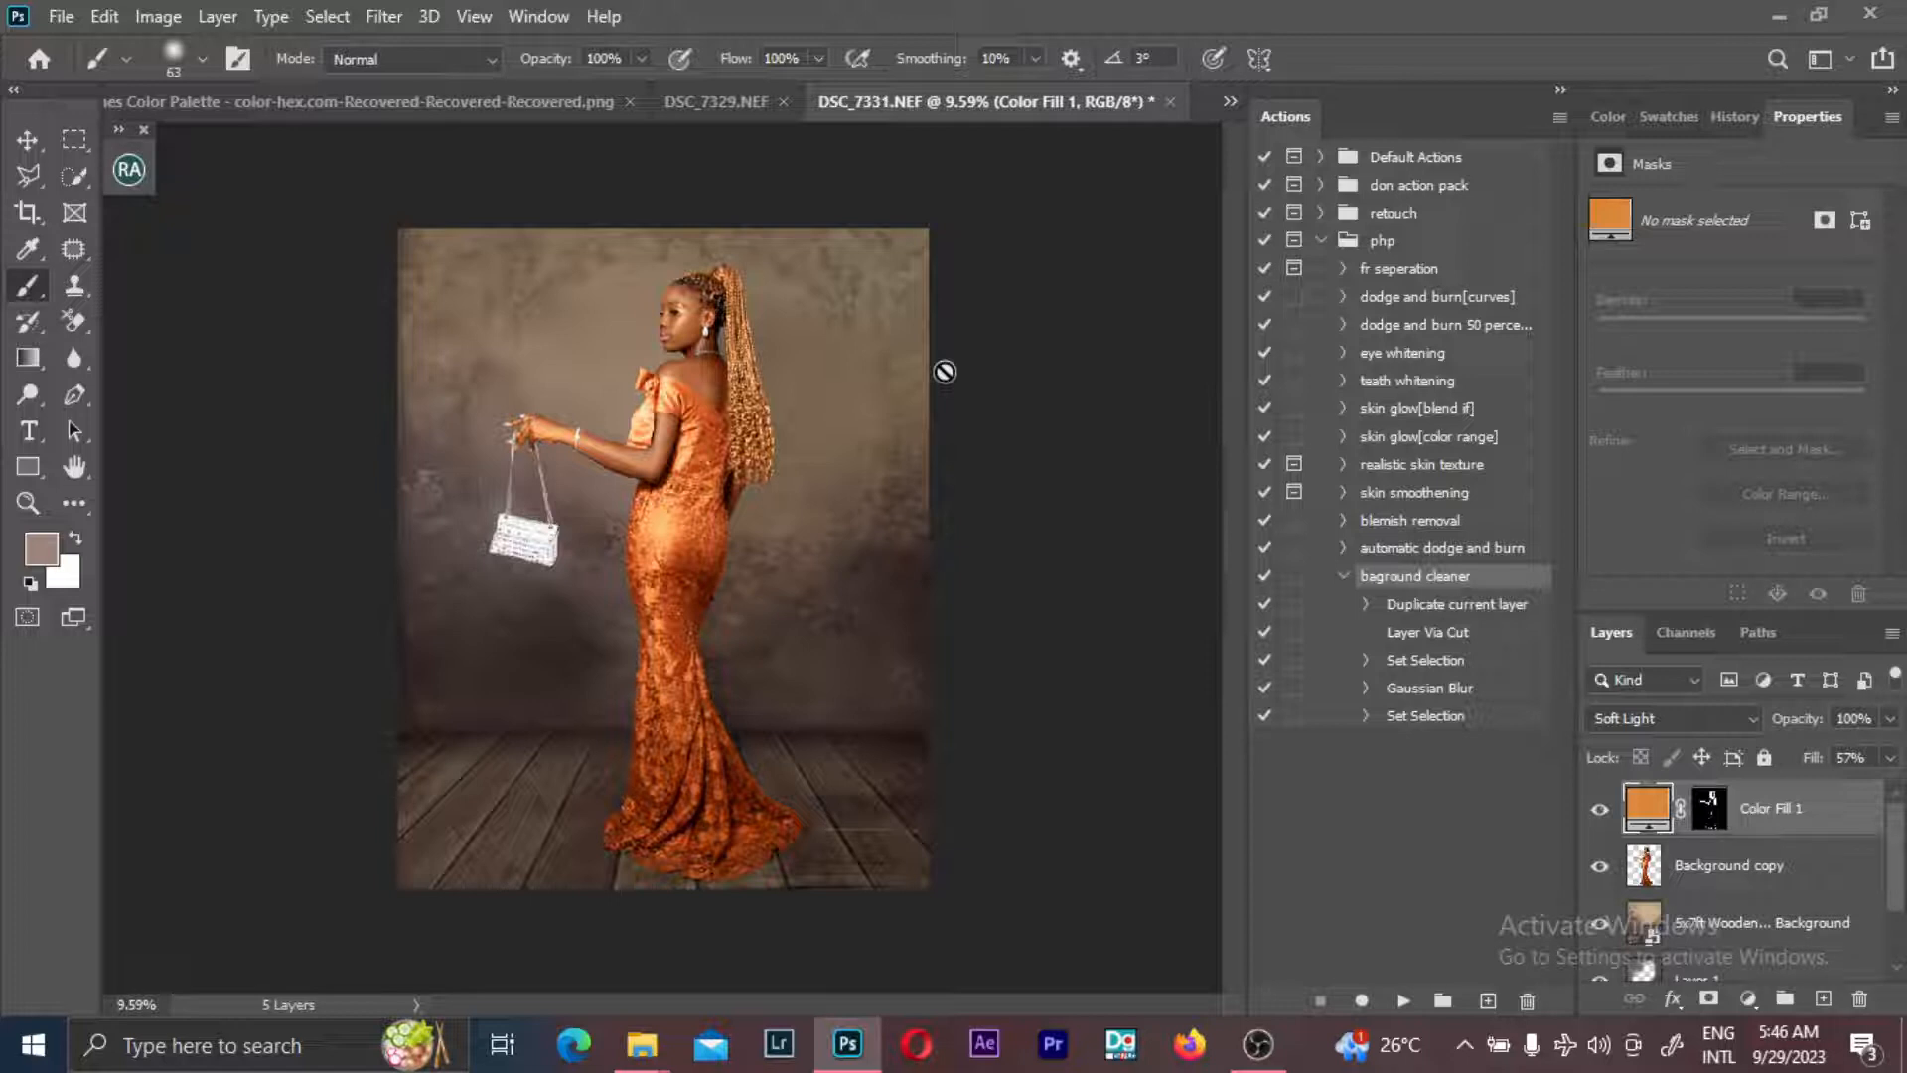
- Add a Color Lookup adjustment layer above Color Fill 1 and apply the 2Strip.look 3DLUT
click(1746, 1000)
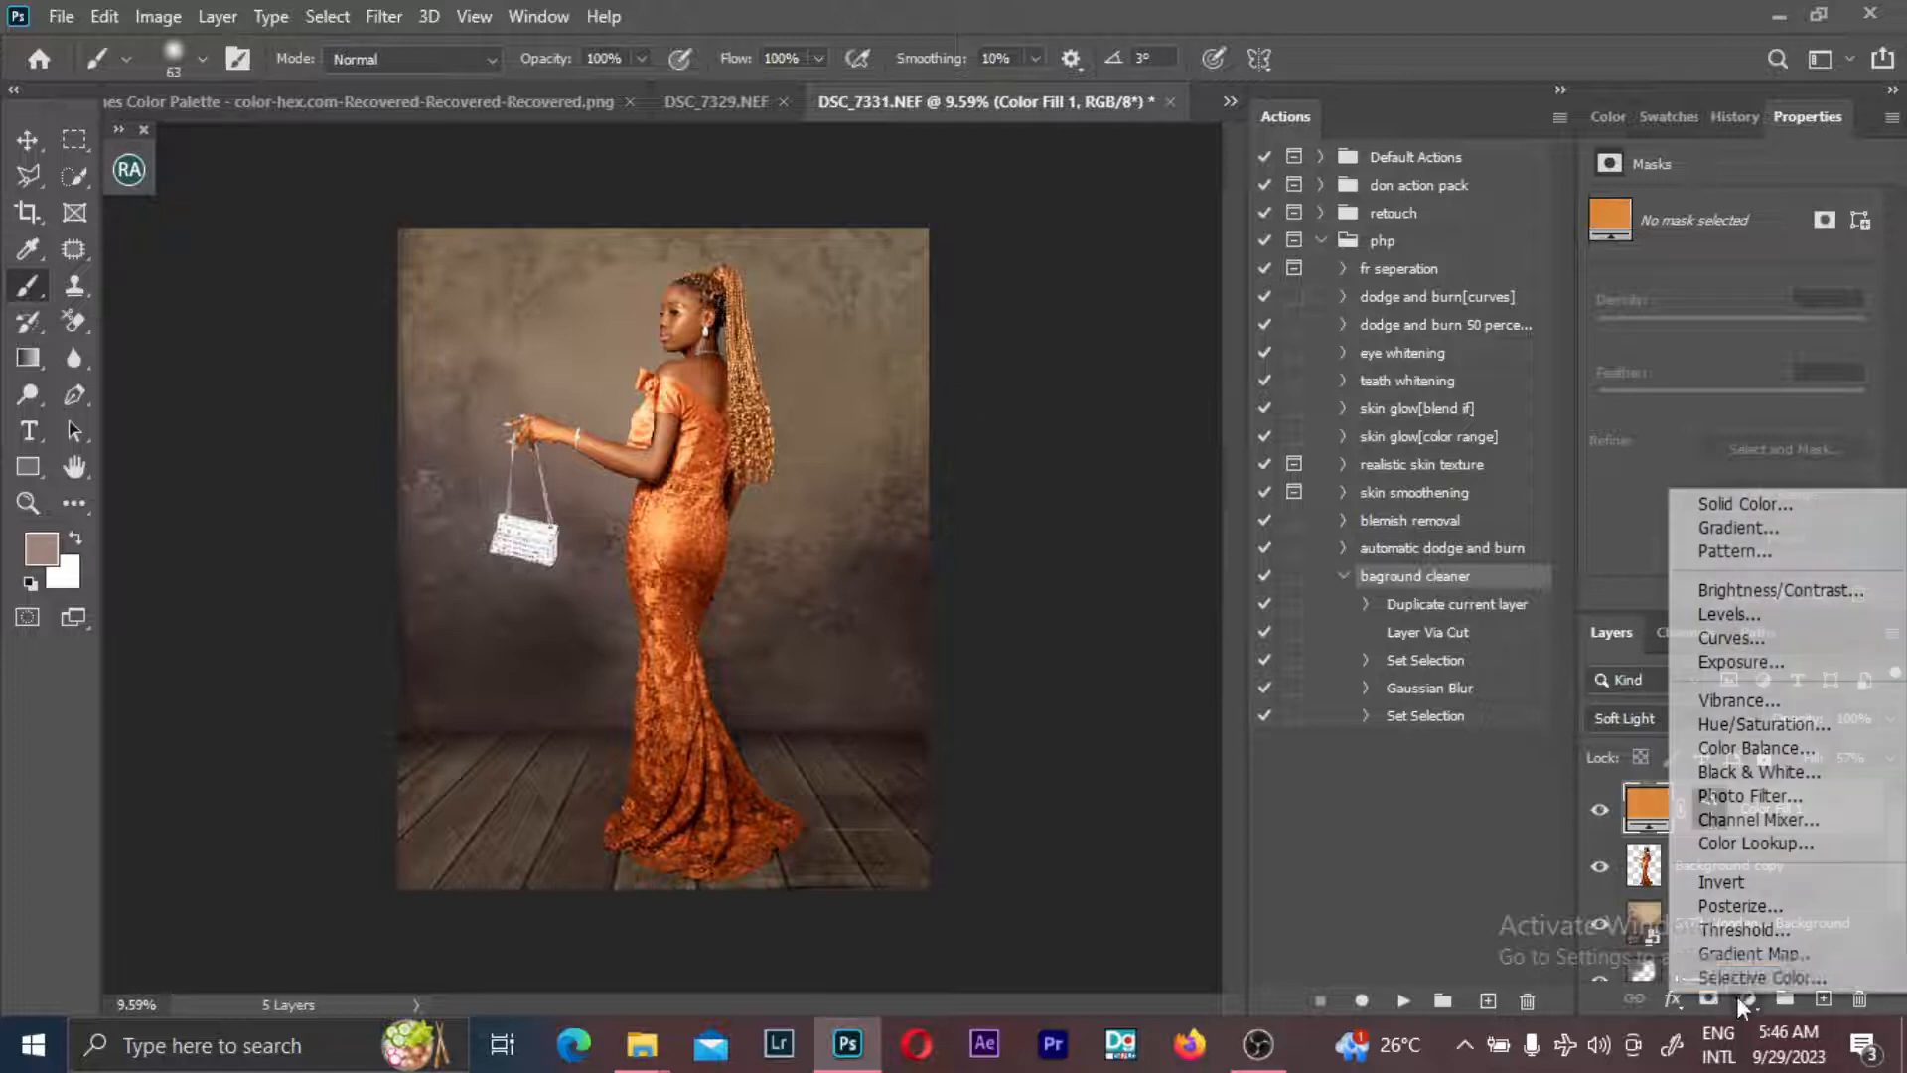
click(1791, 854)
click(1732, 213)
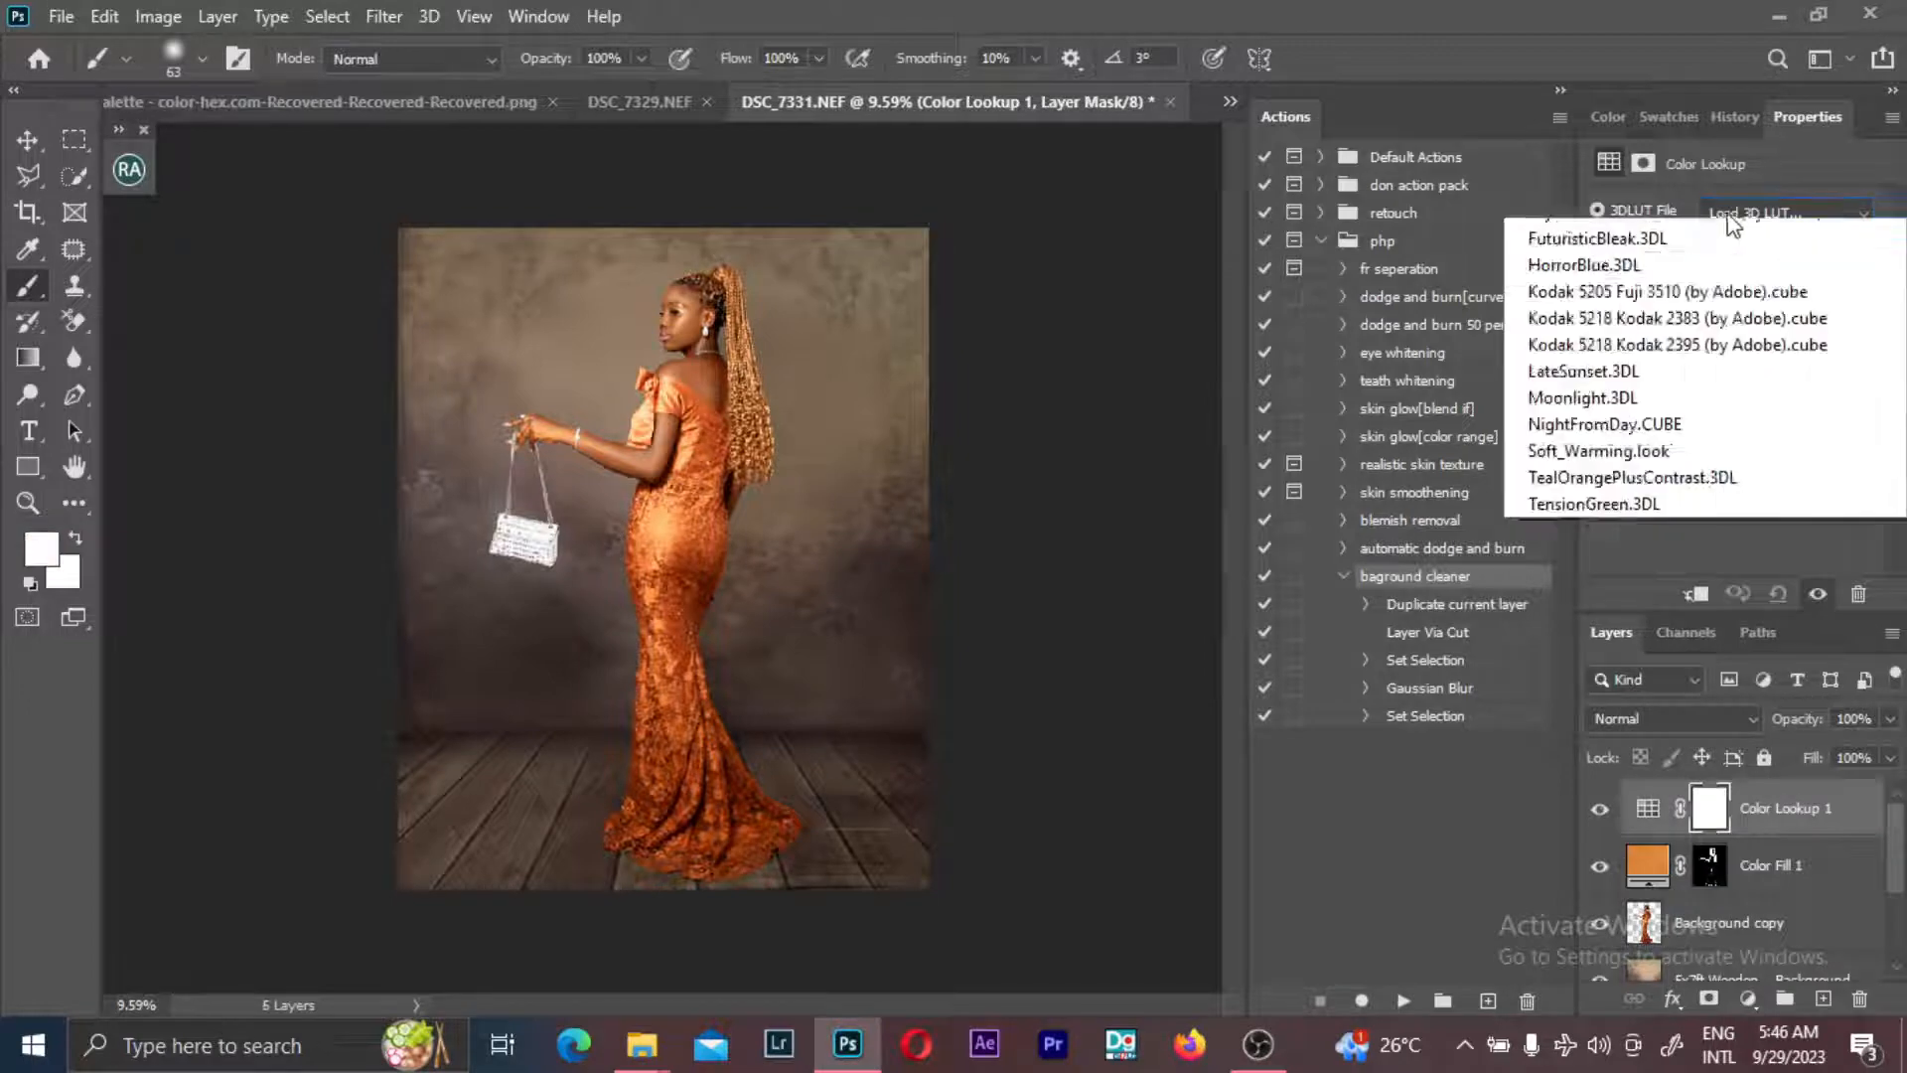
click(1554, 310)
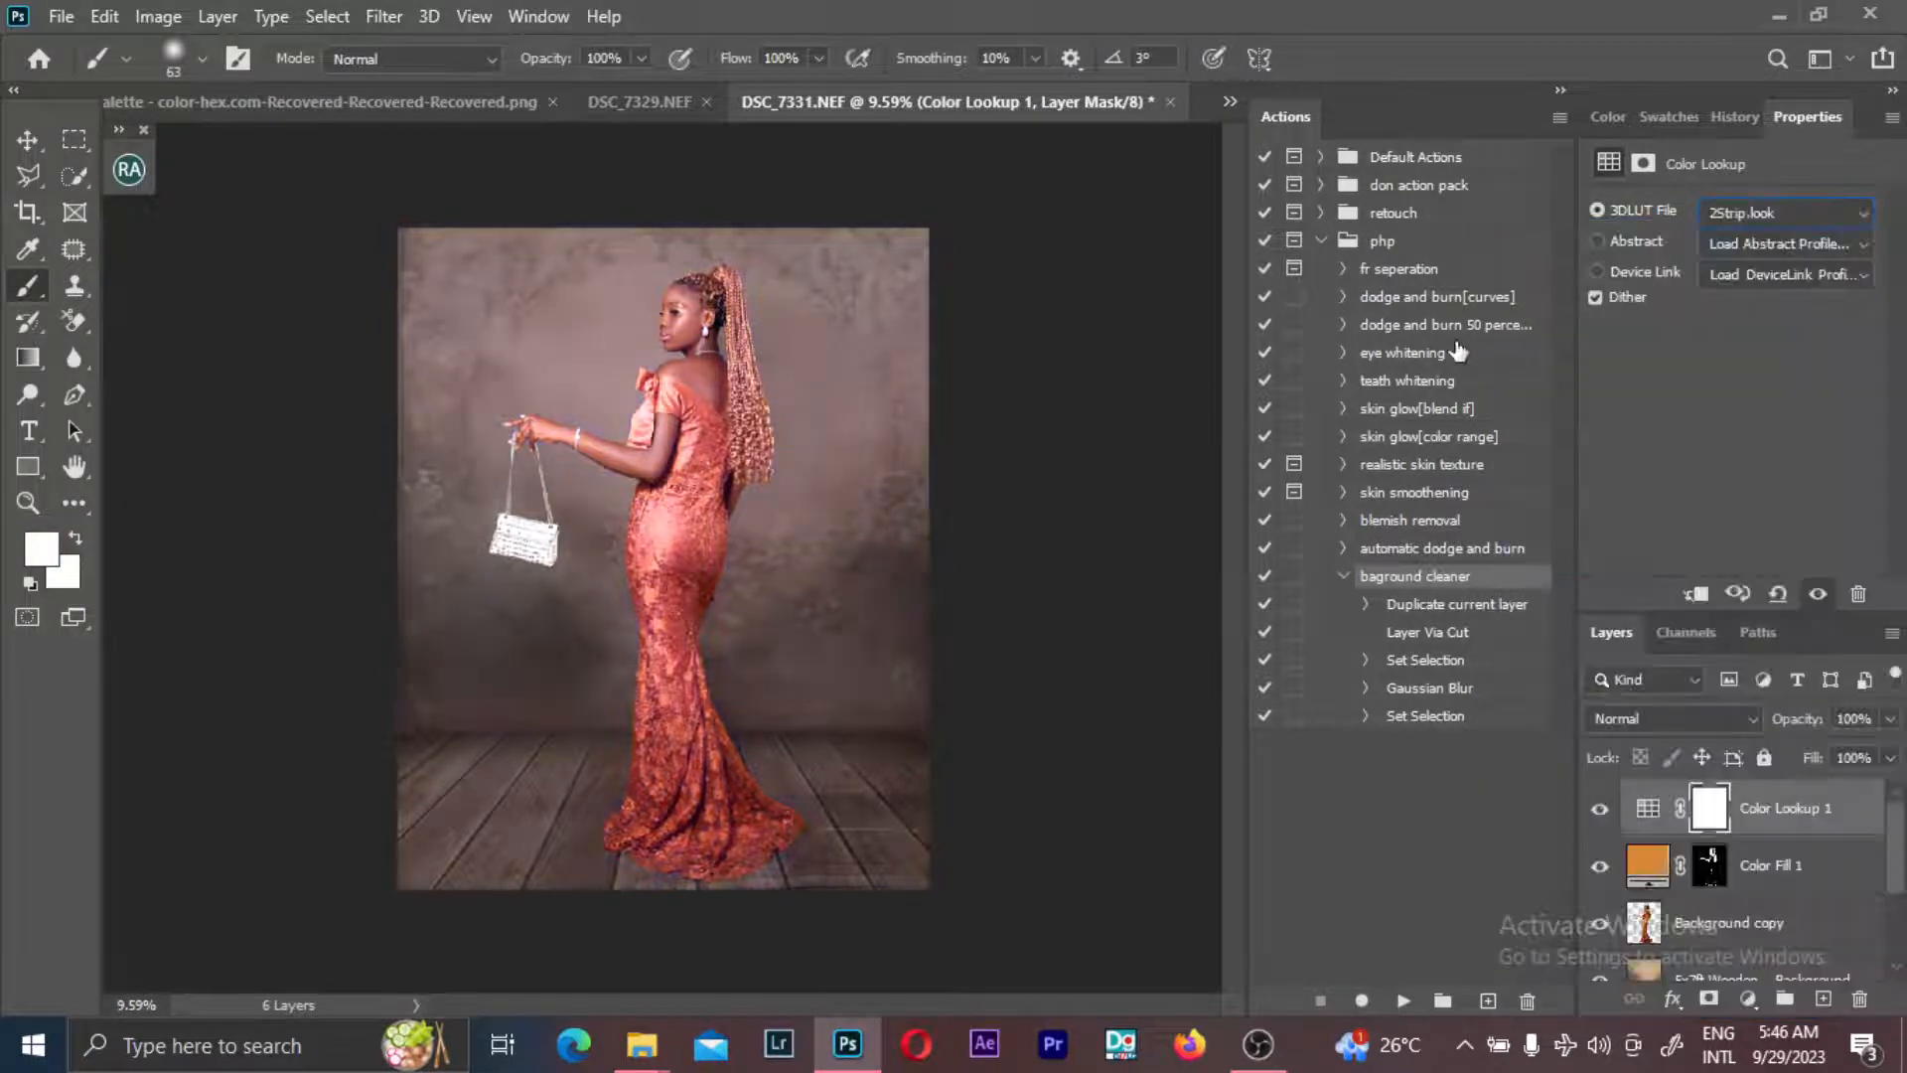
- Compare the Color Lookup layer's 3DLUT presets, including Bleach Bypass.look and Crisp_Winter.look, and choose EdgyAmber.3DL
key(Down)
key(Down)
key(Down)
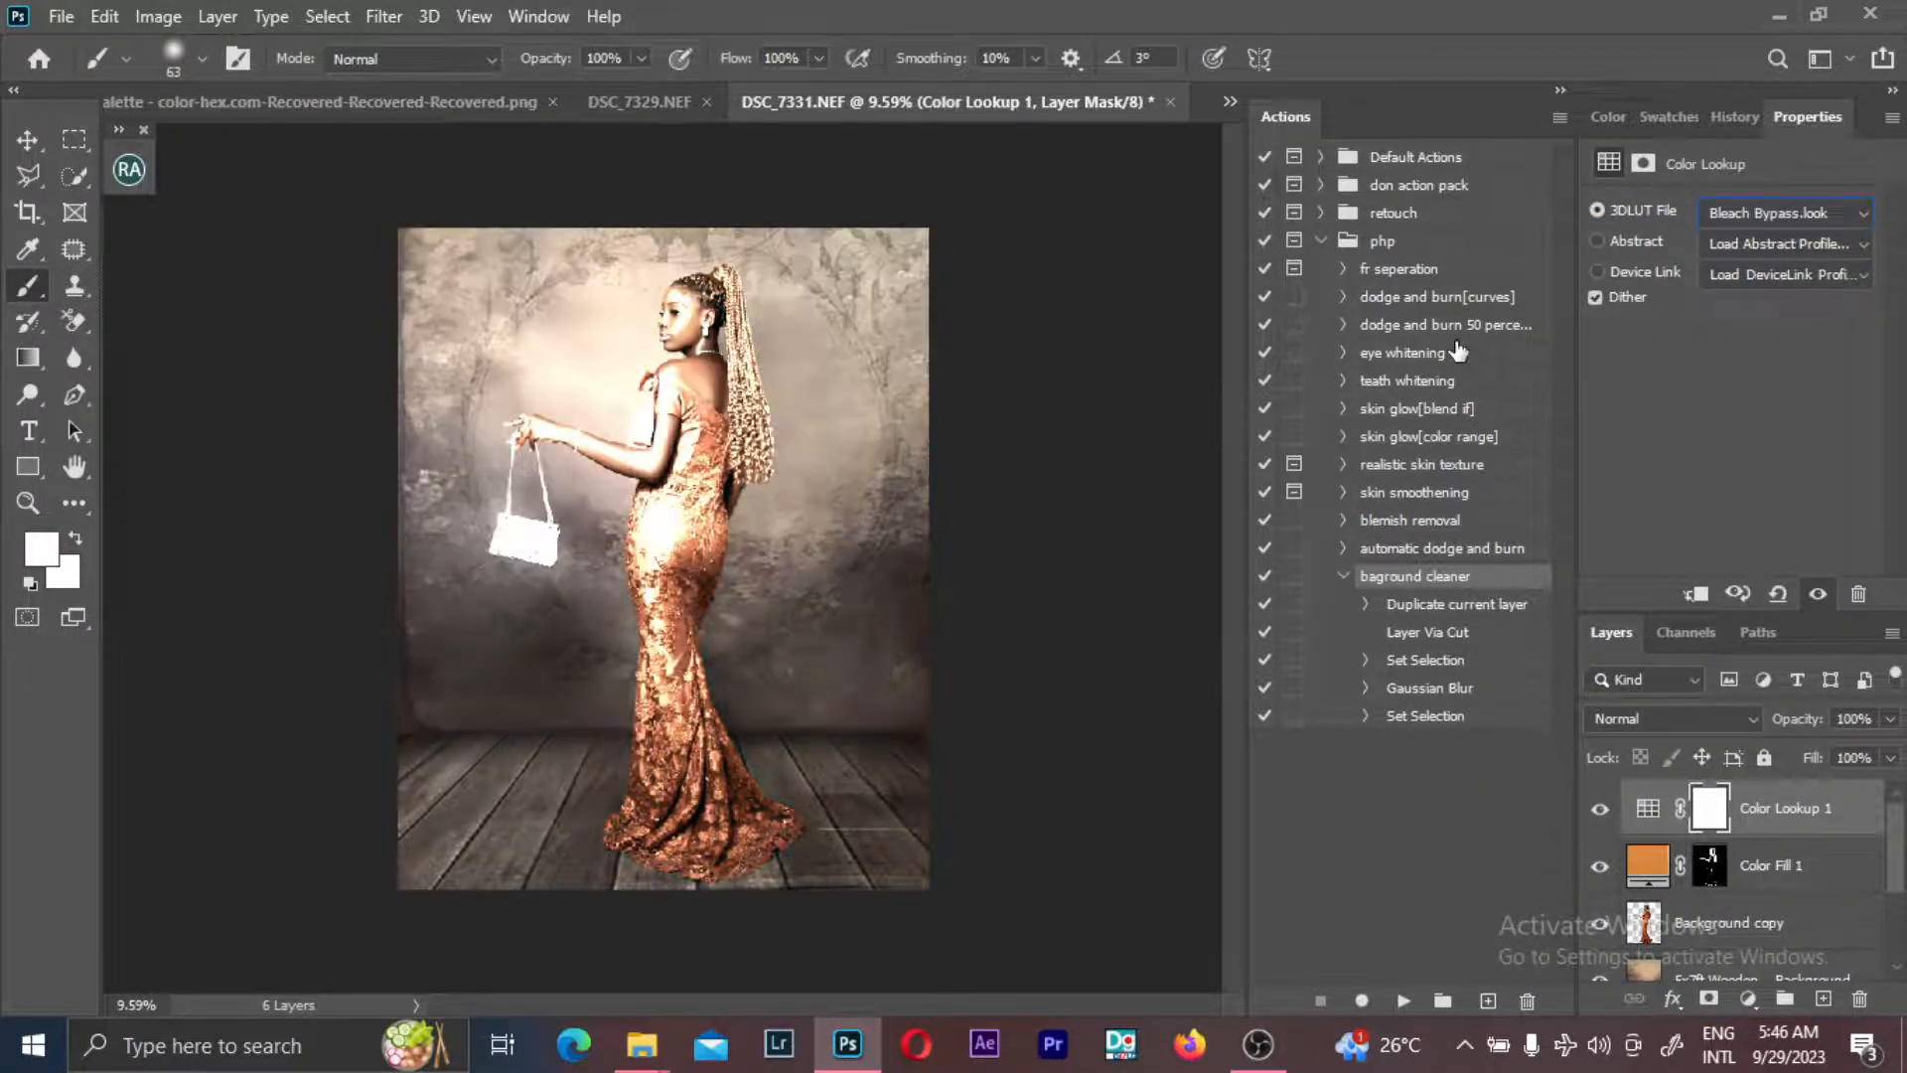
key(Down)
key(Down)
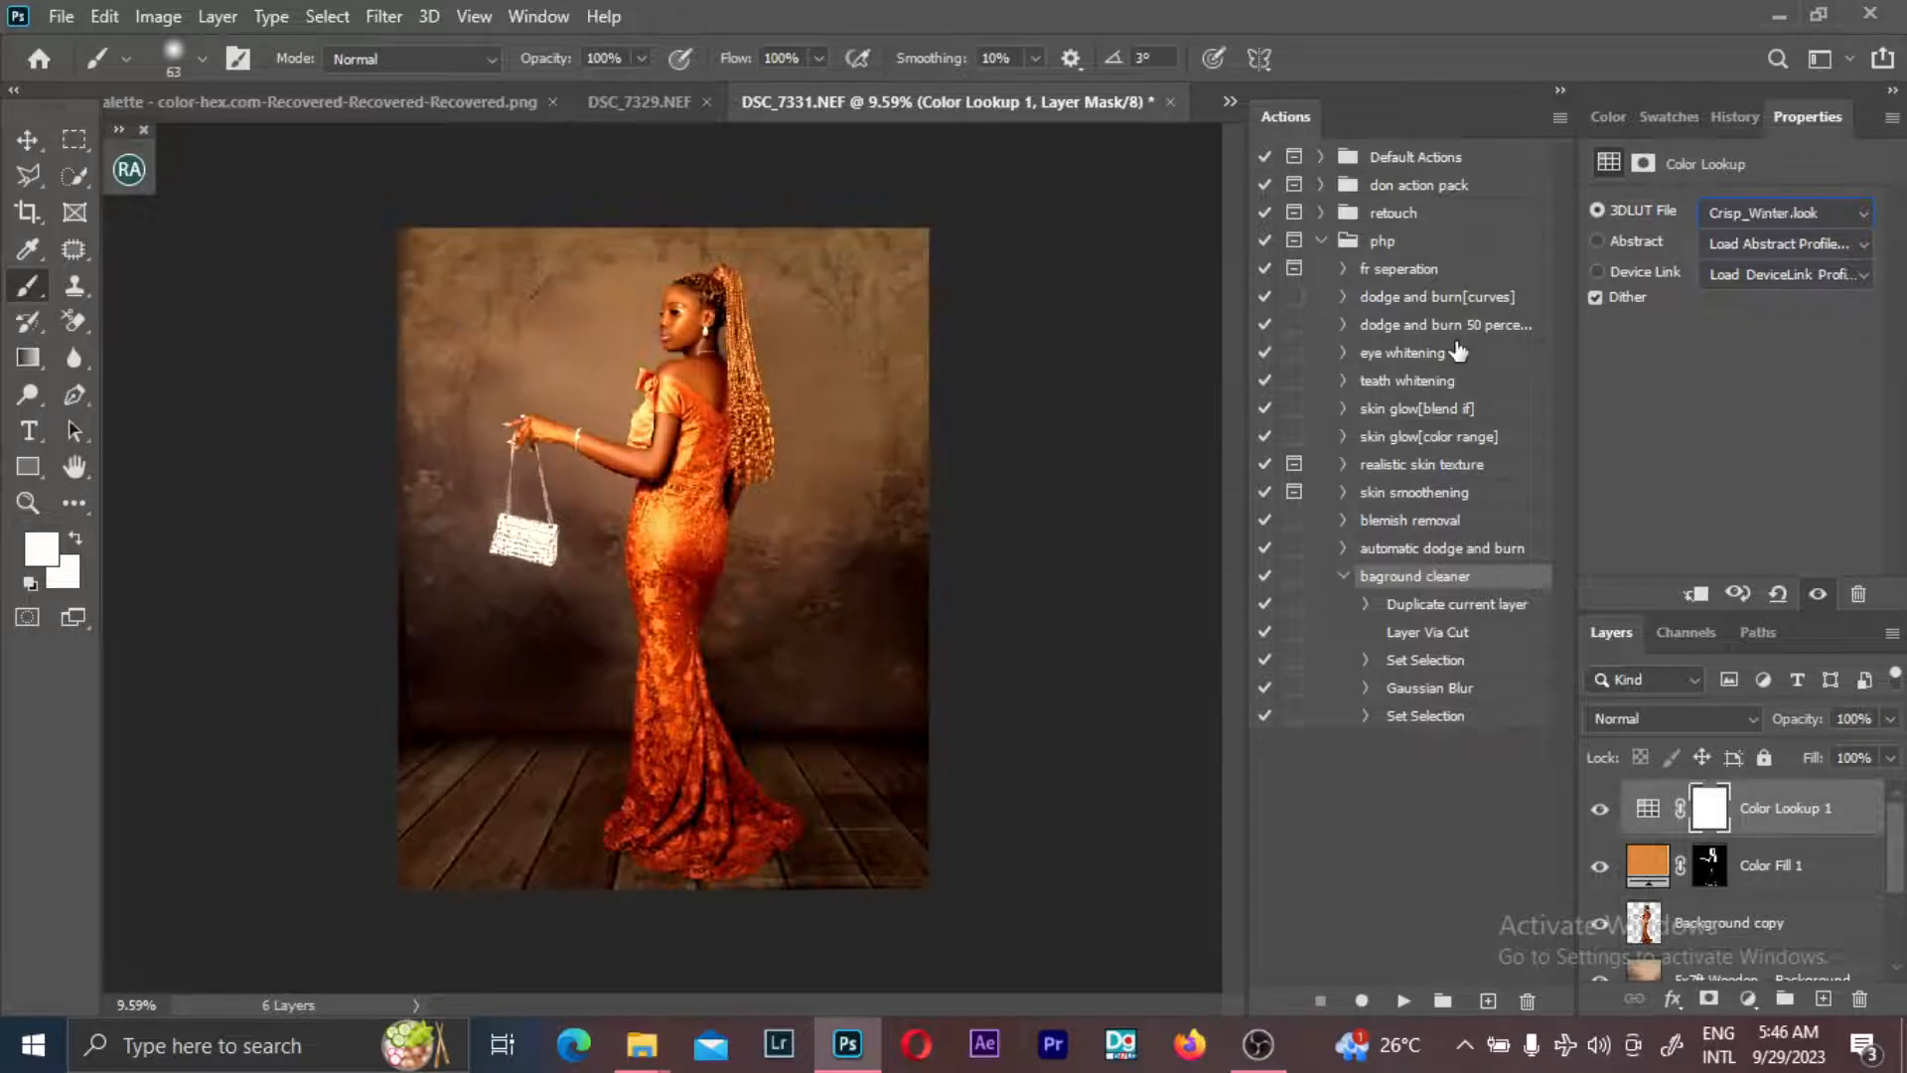
key(Up)
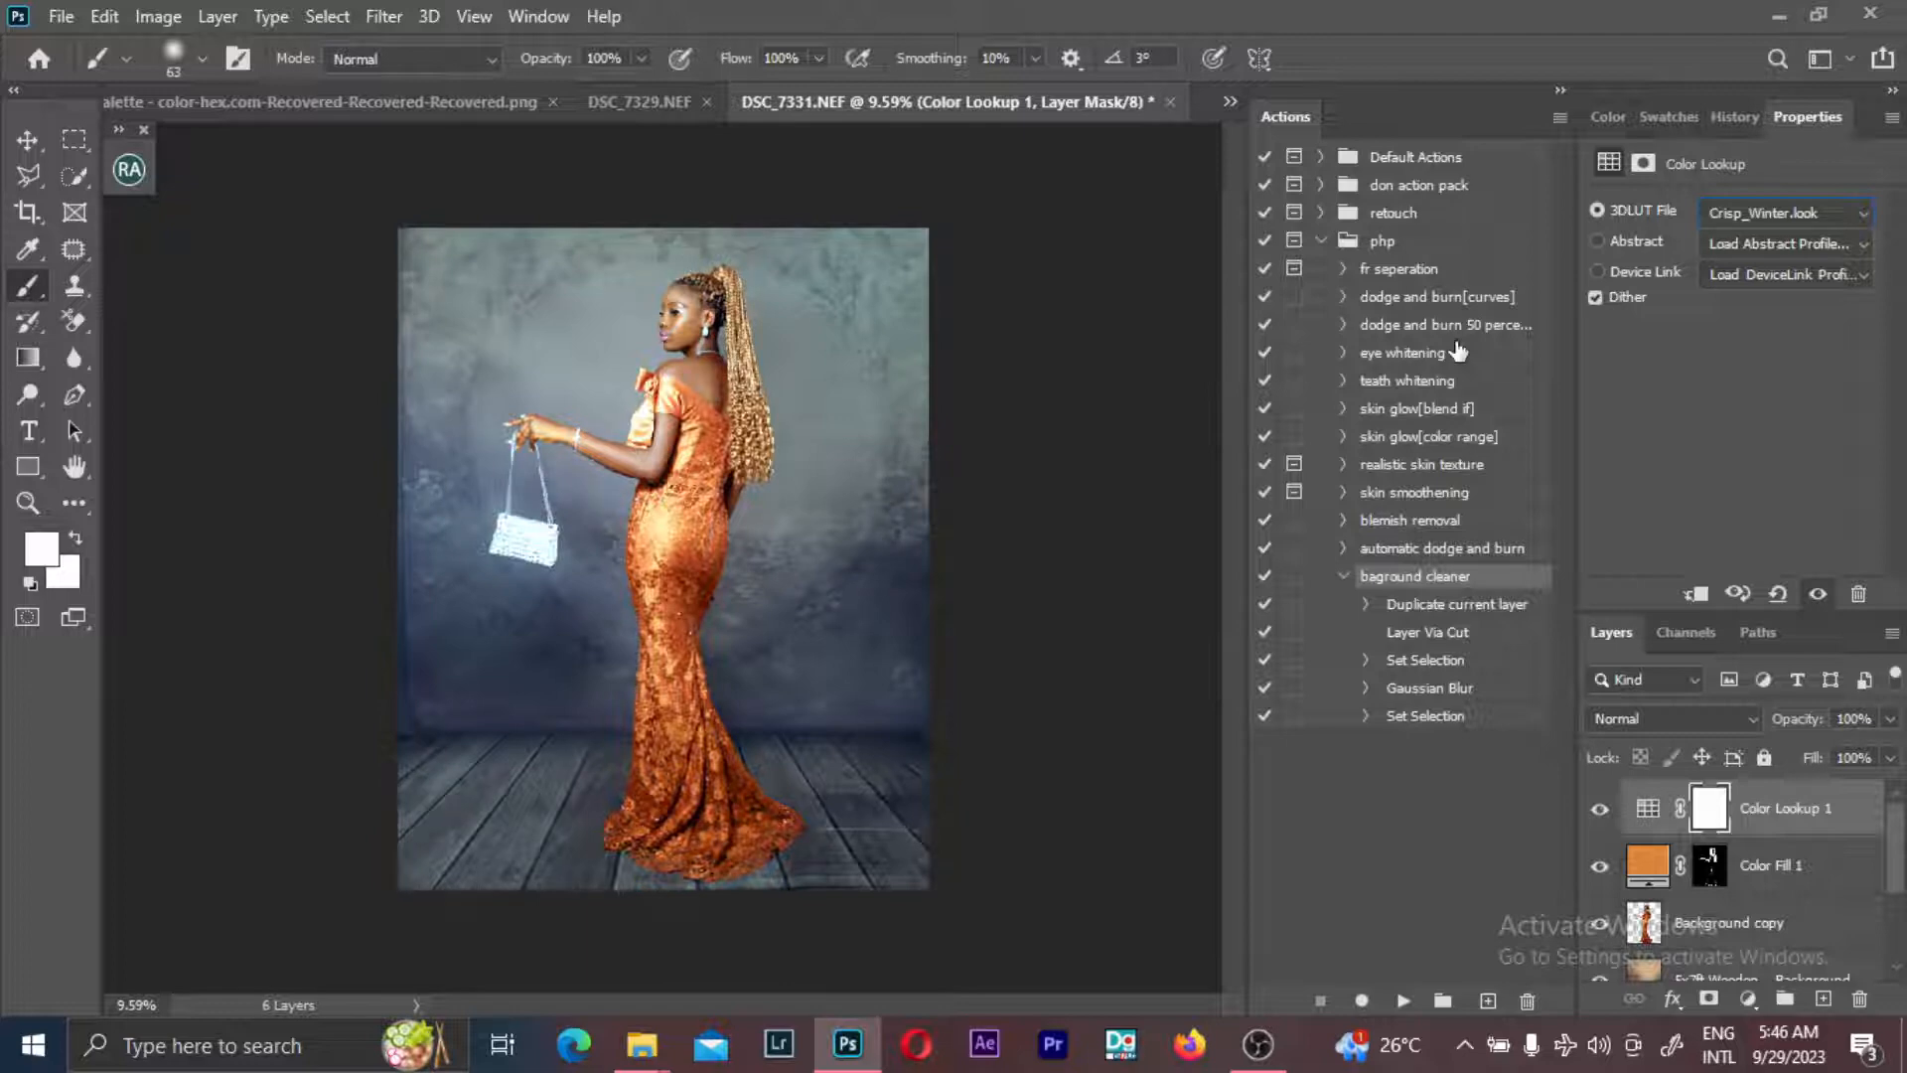
key(Down)
key(Down)
key(Down)
key(Up)
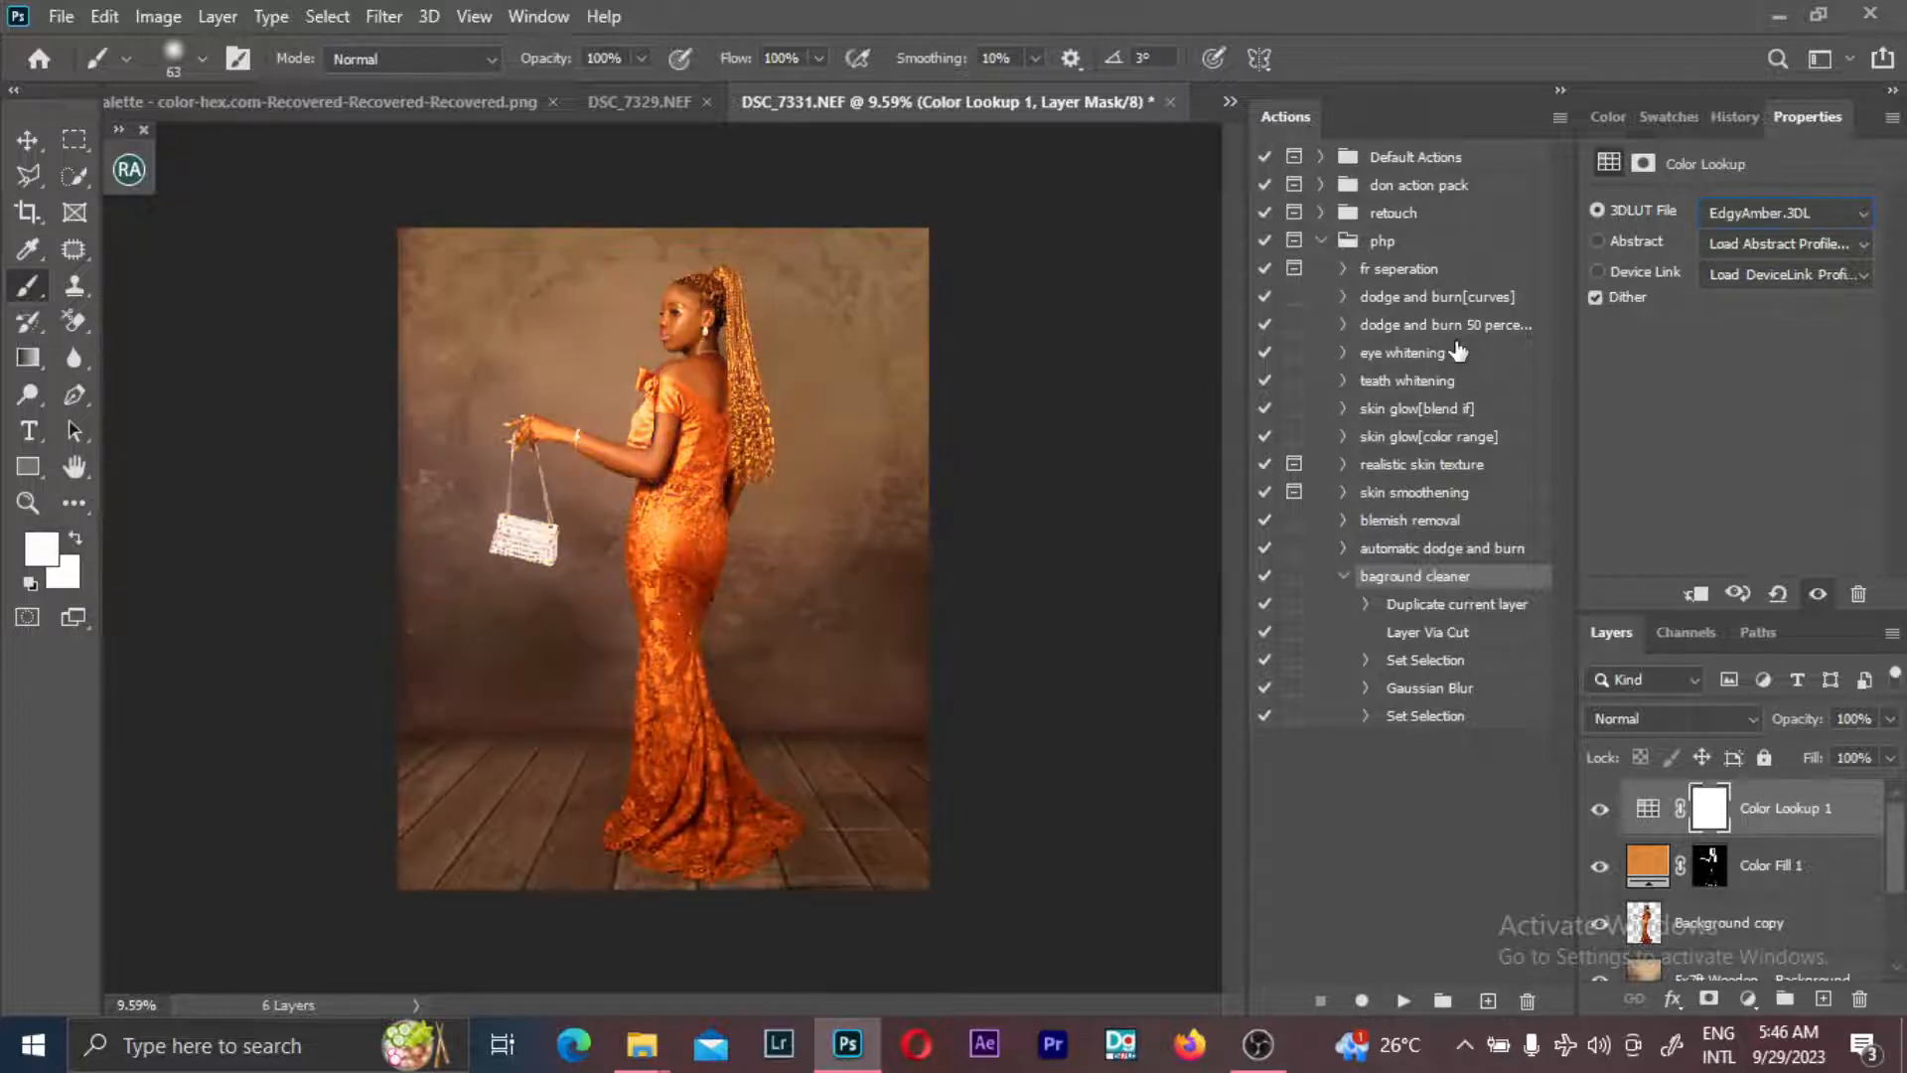
- Reduce the Color Lookup layer's fill to 36%, and toggle its visibility to compare the image with and without it
click(1889, 757)
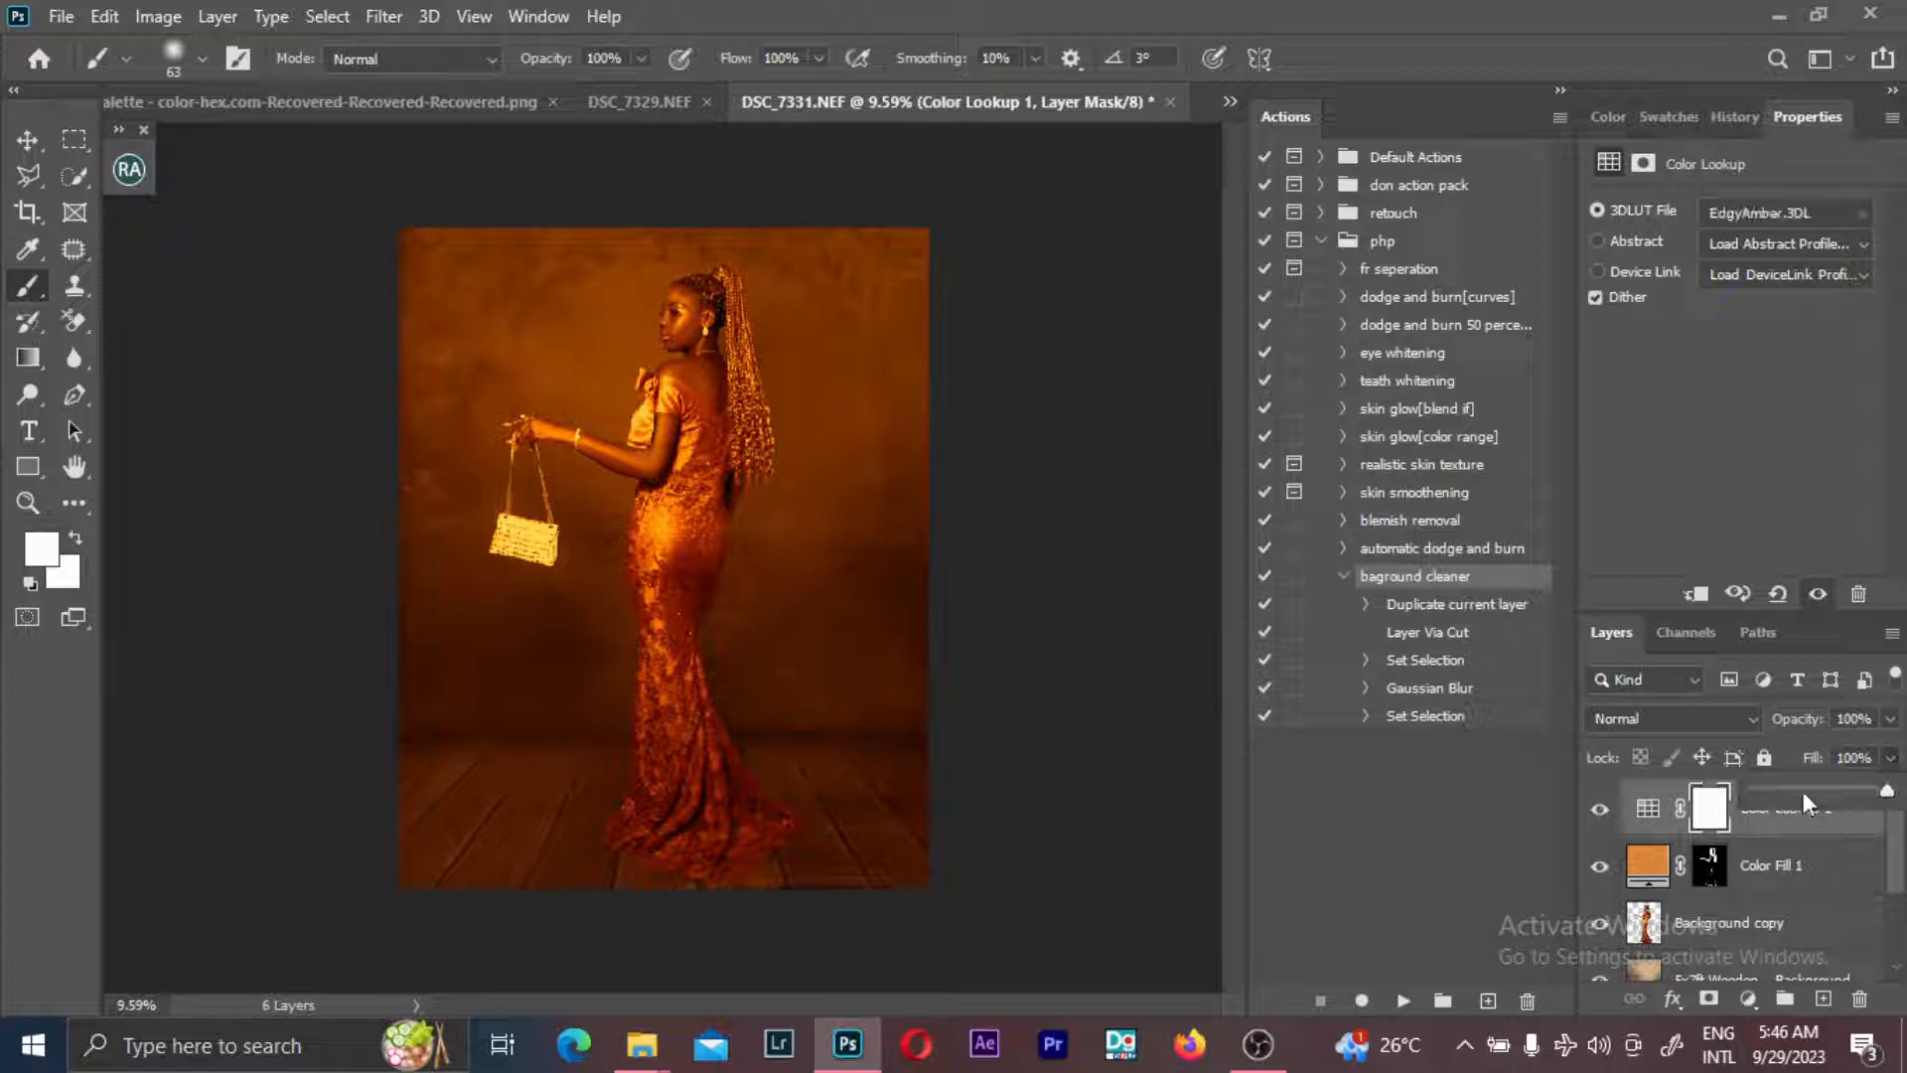
click(1803, 791)
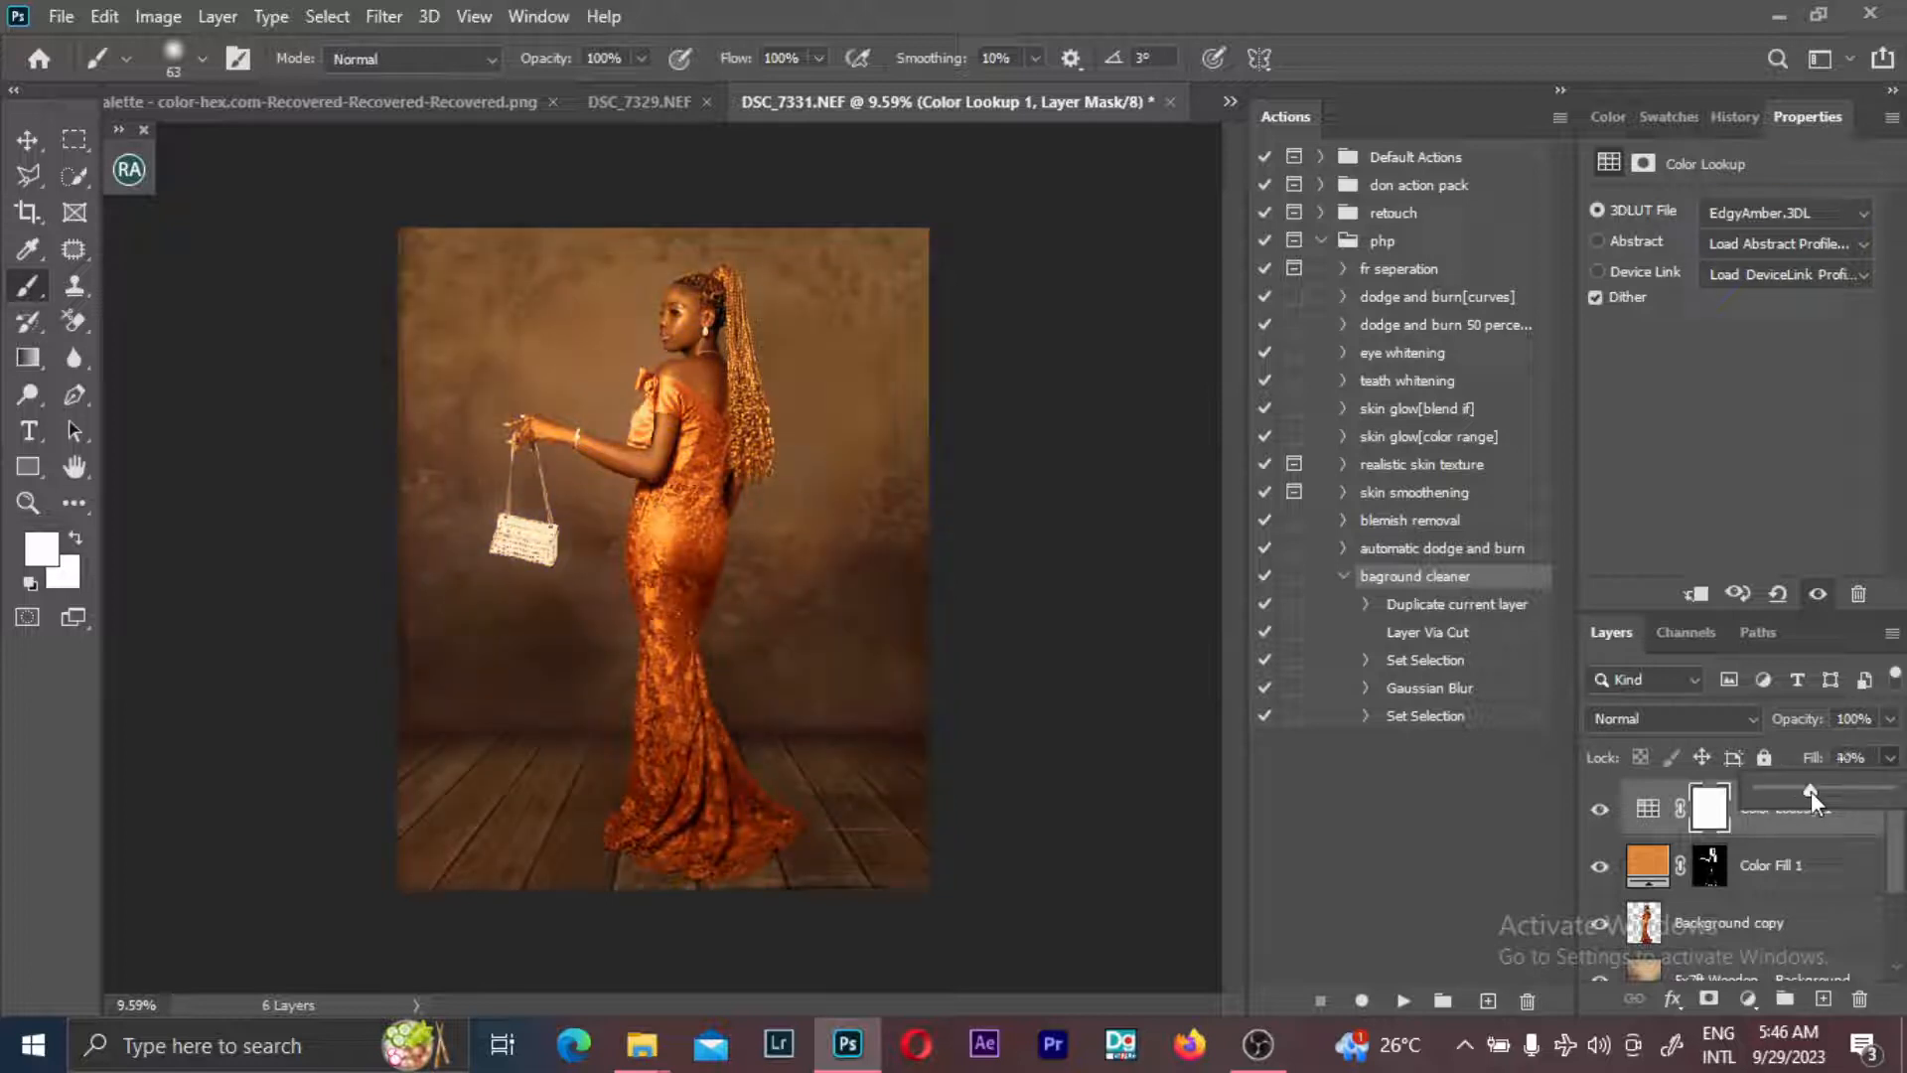
click(1600, 809)
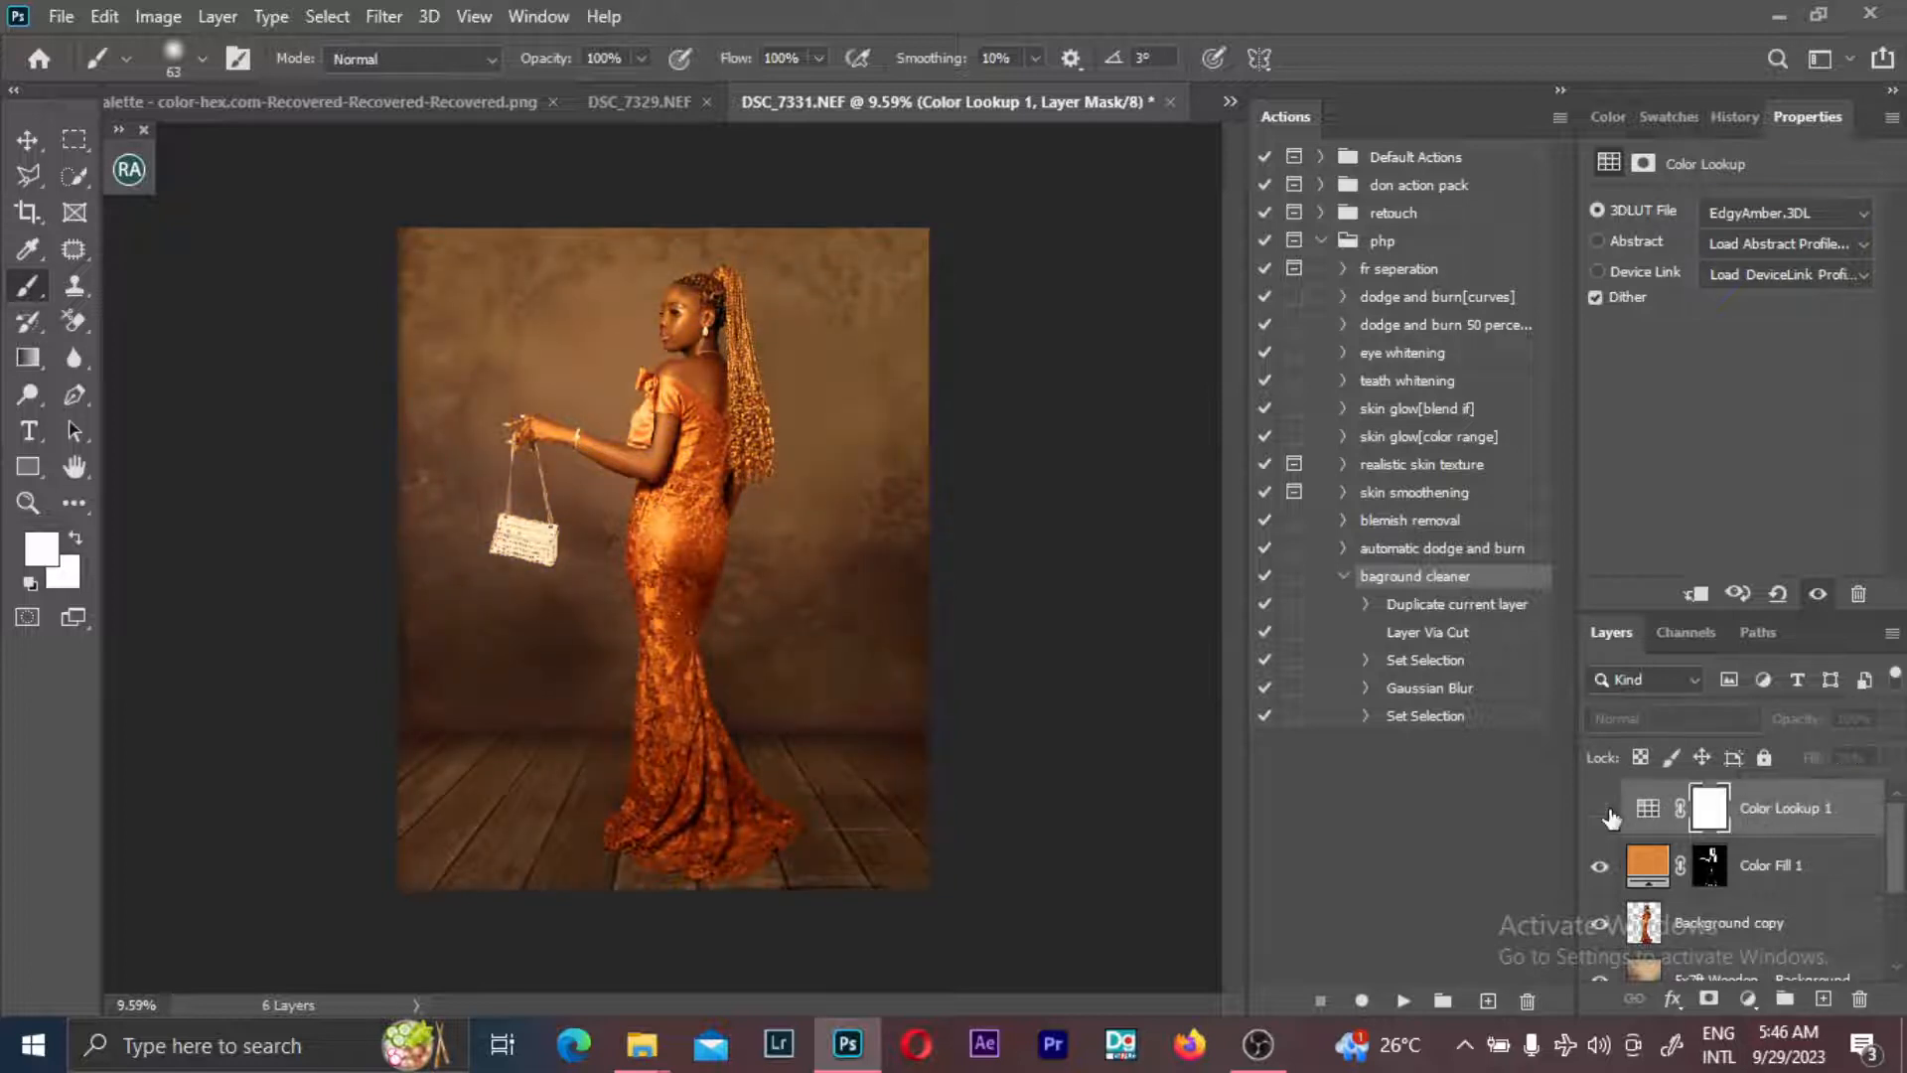
click(1600, 810)
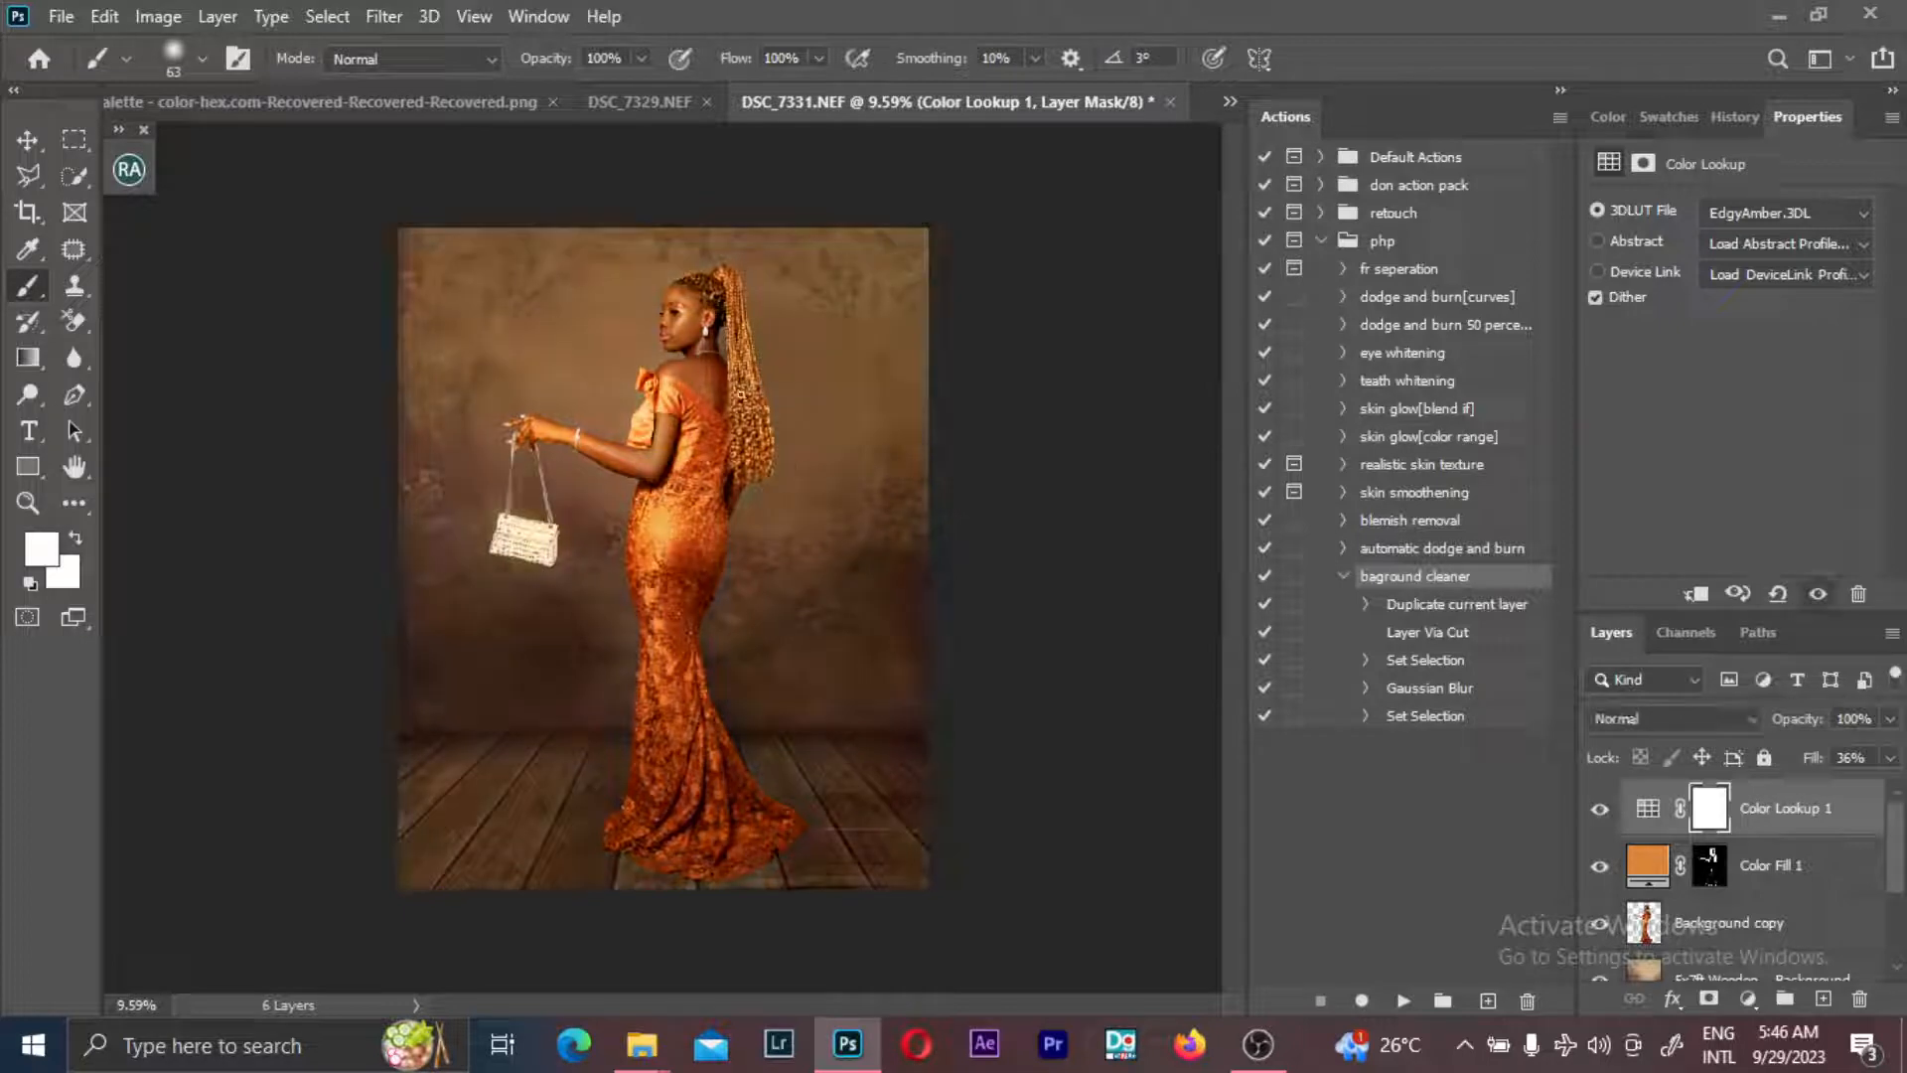
- Reduce the Color Lookup 1 layer's opacity to 73%
scroll(740, 394, up, 3)
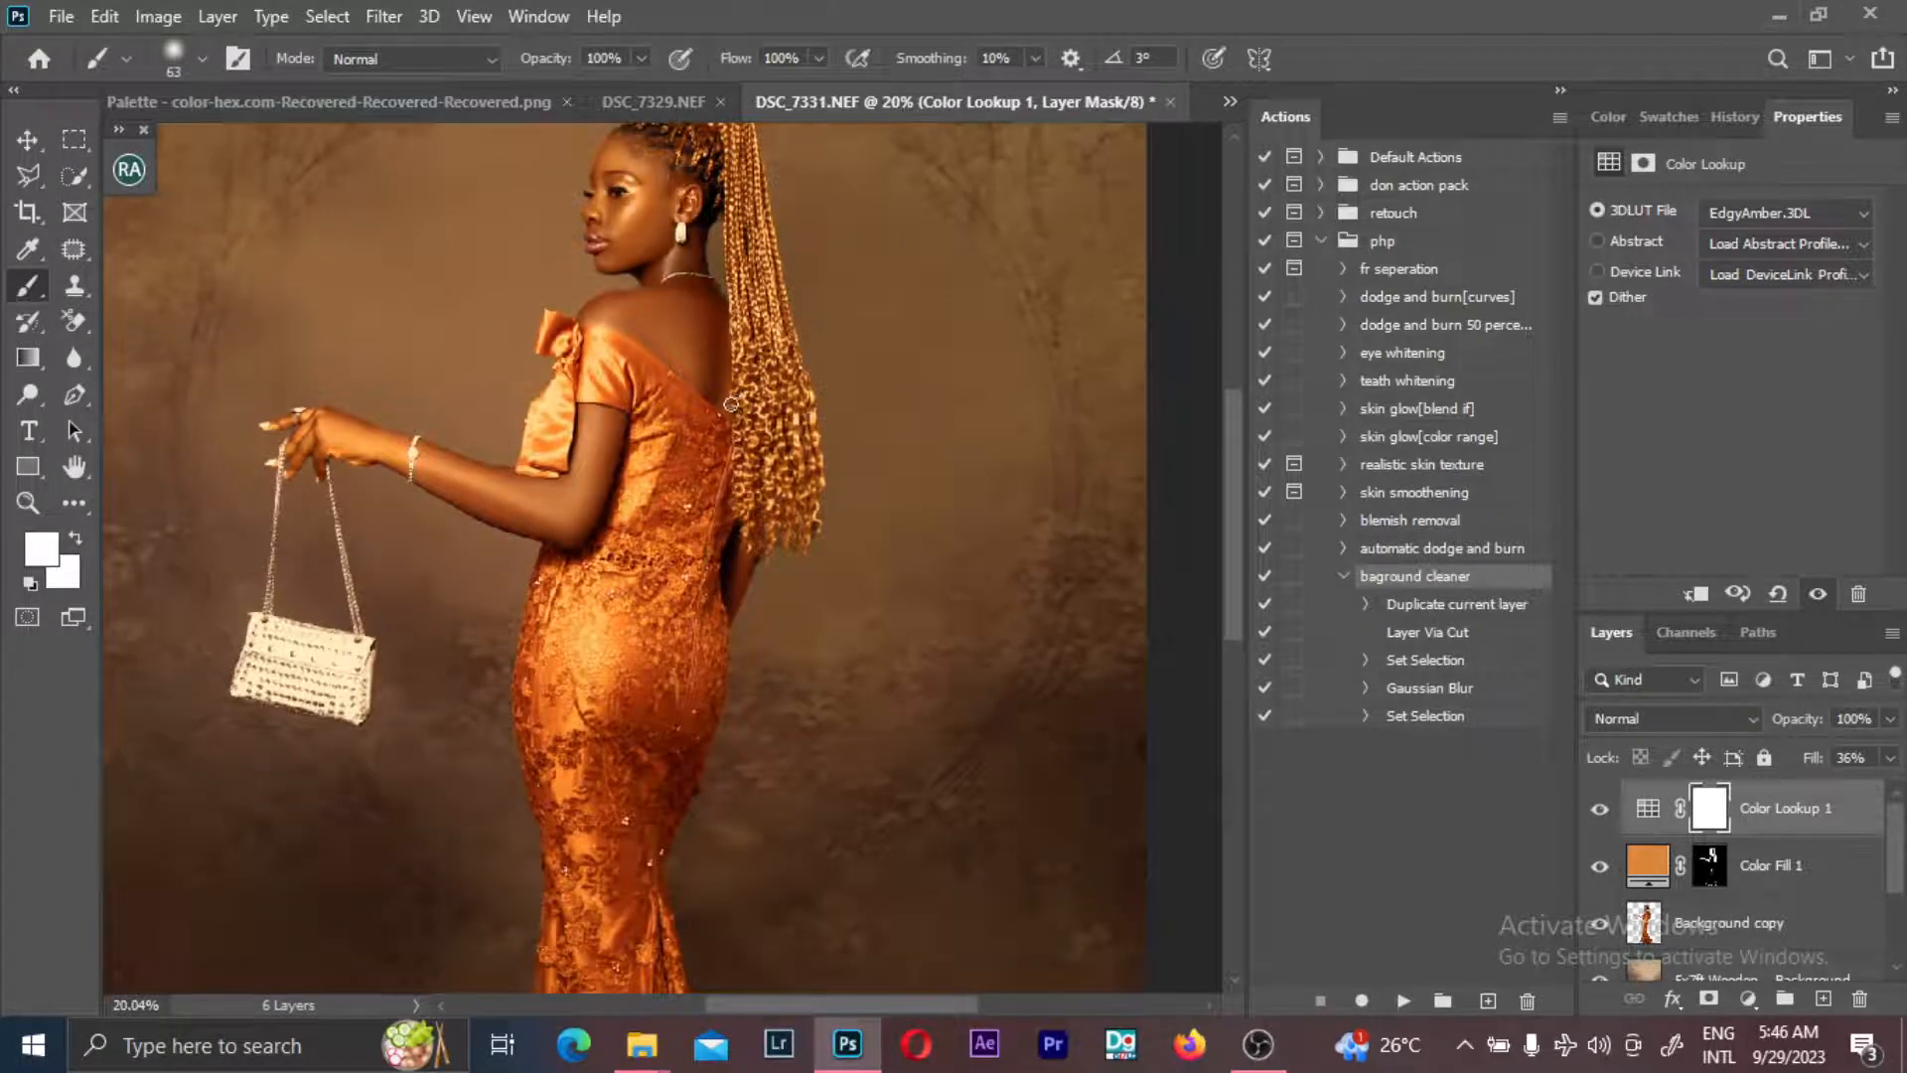
scroll(735, 400, down, 3)
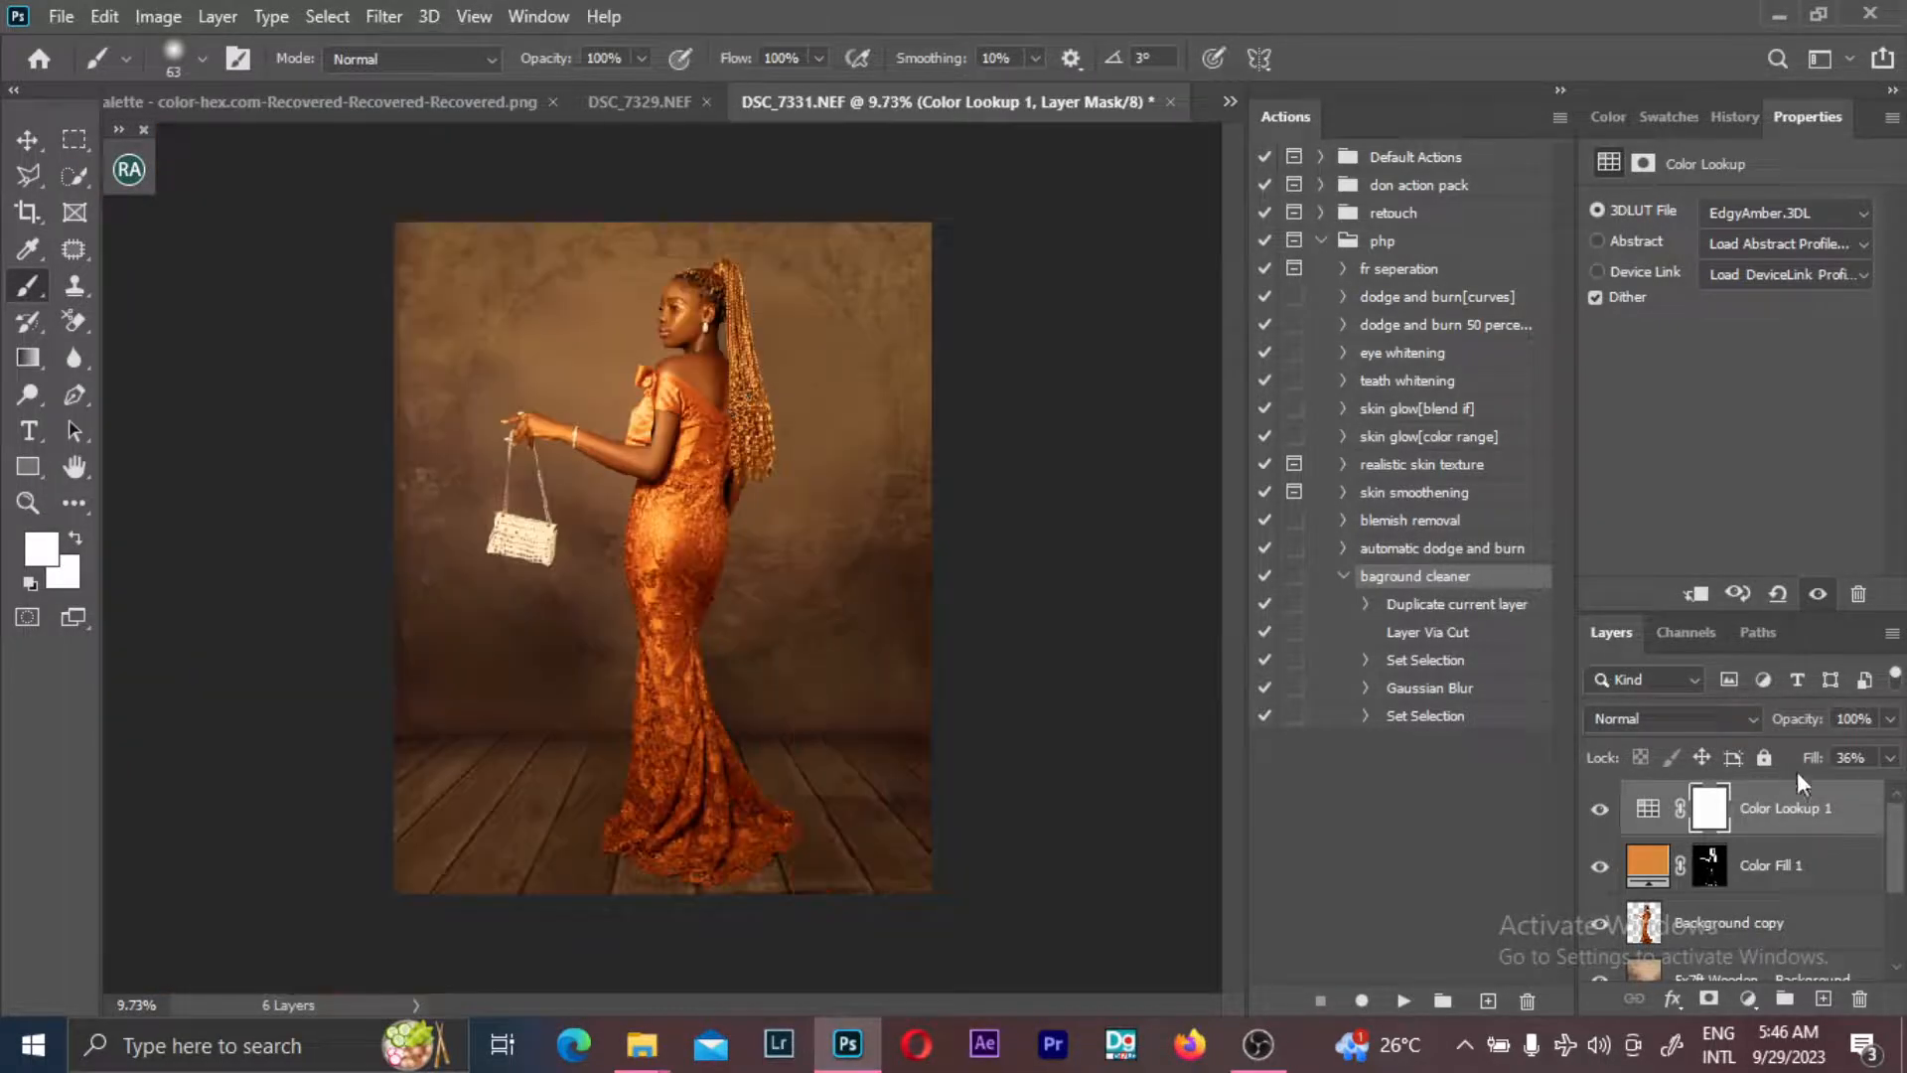
click(1885, 758)
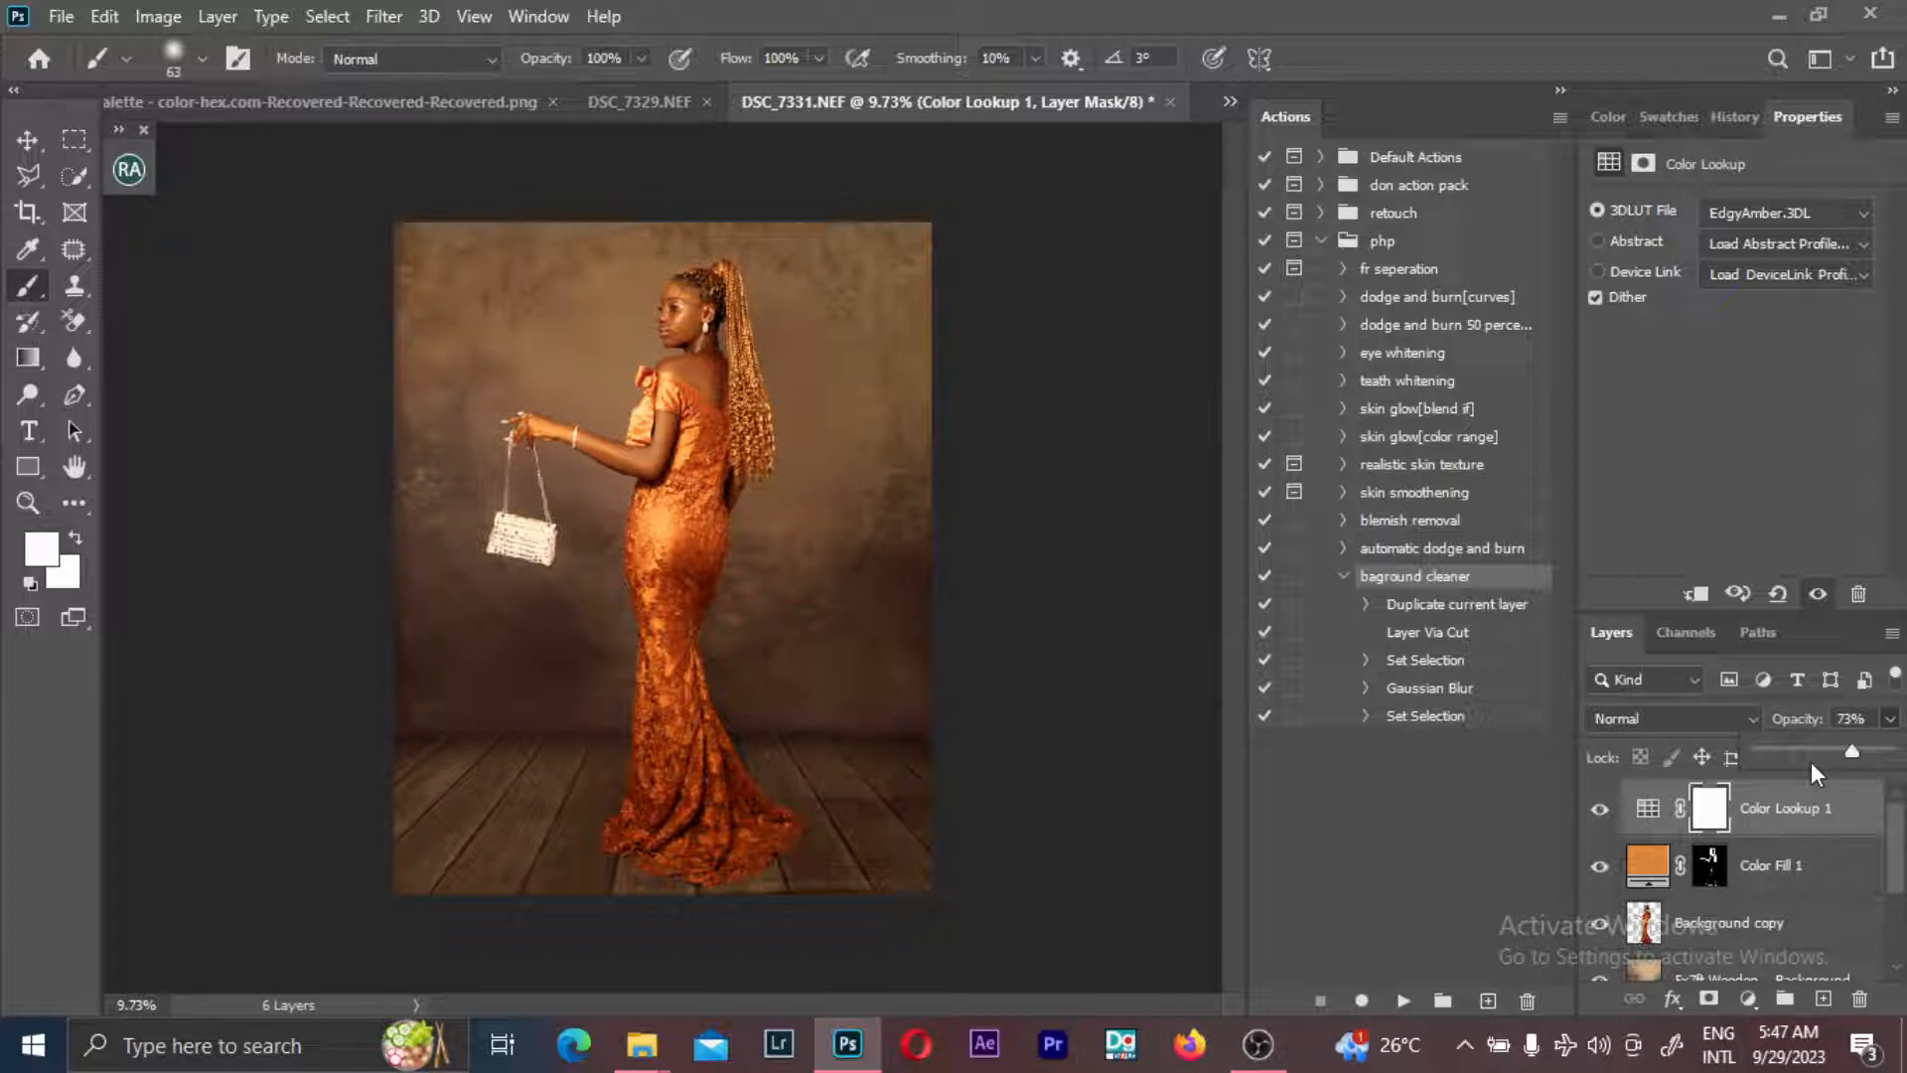
- Select the 5x7ft Wooden Floor backdrop layer and make a full-width rectangular selection over the wall, down to just past the floor line
click(1750, 988)
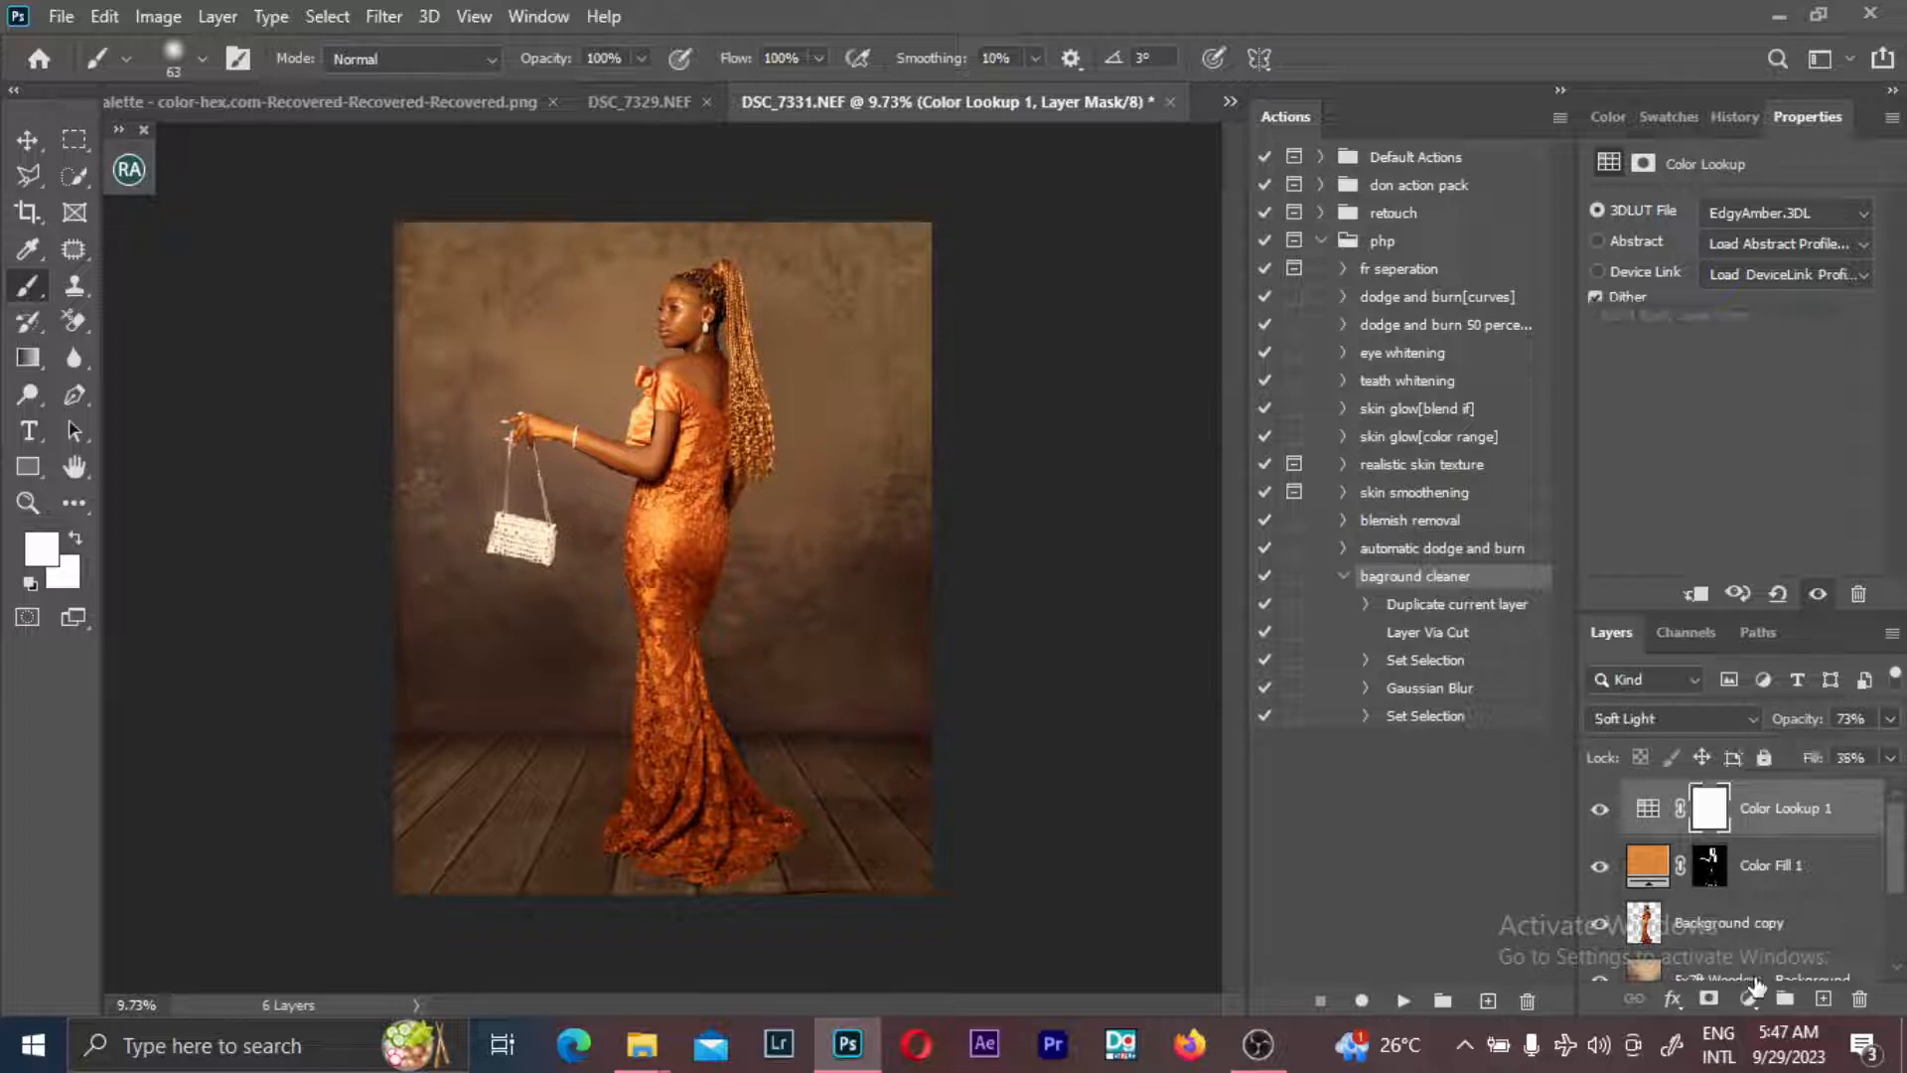
click(1753, 981)
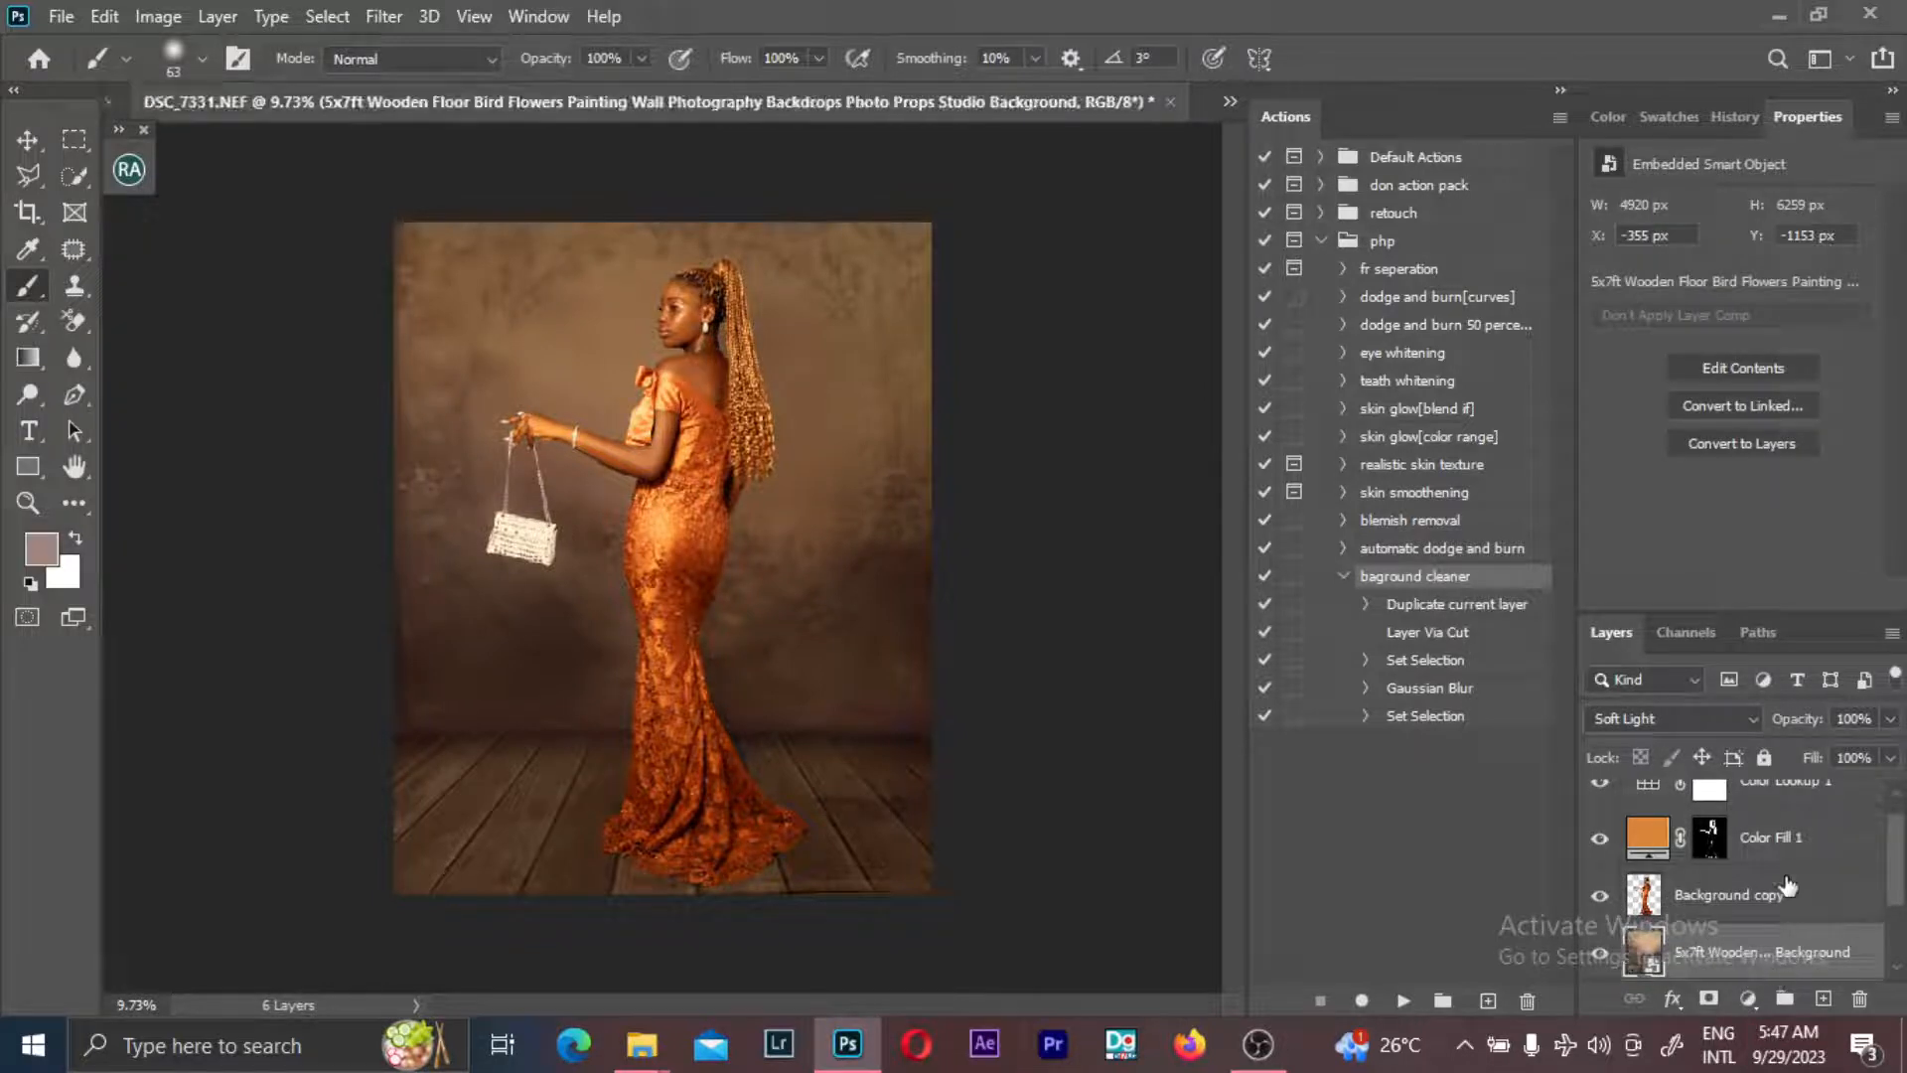
right_click(79, 139)
click(360, 225)
mouse_move(399, 298)
mouse_down()
mouse_move(489, 415)
mouse_move(872, 537)
mouse_move(910, 512)
mouse_up()
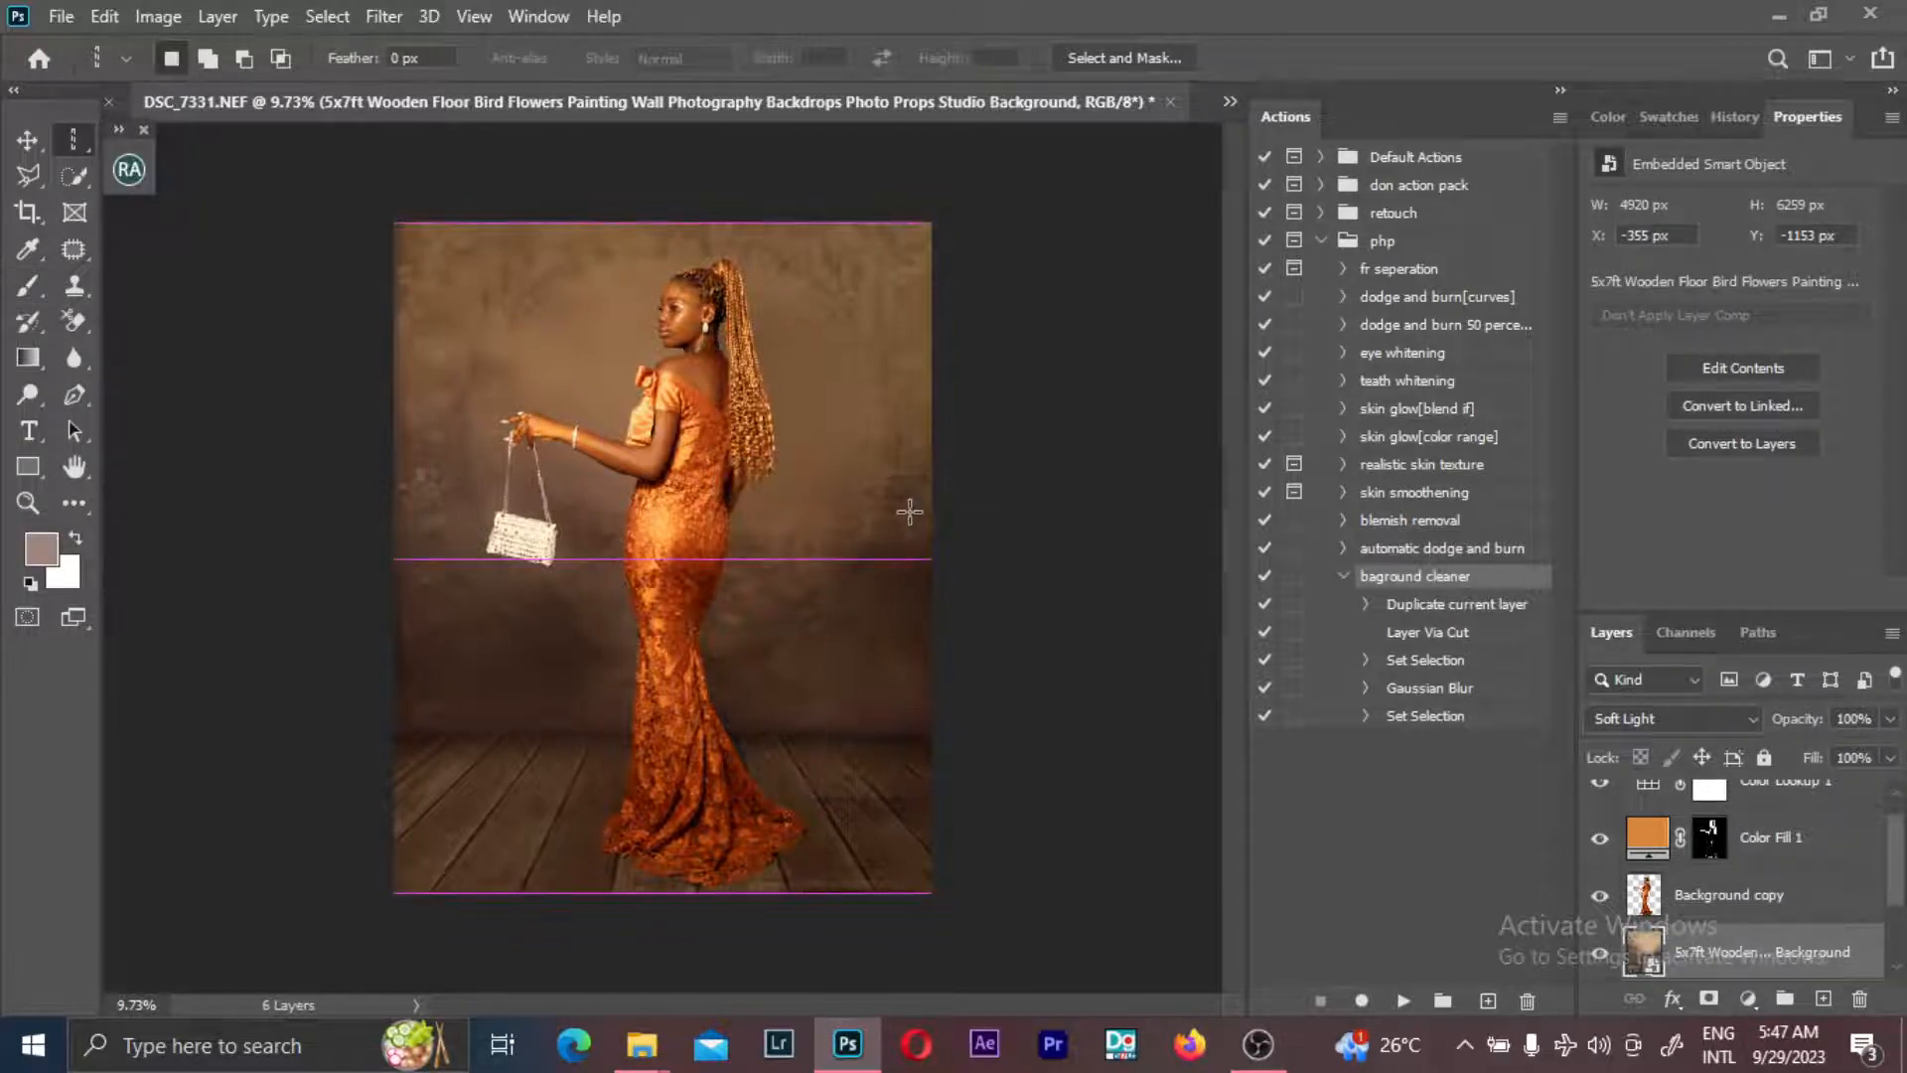
right_click(70, 142)
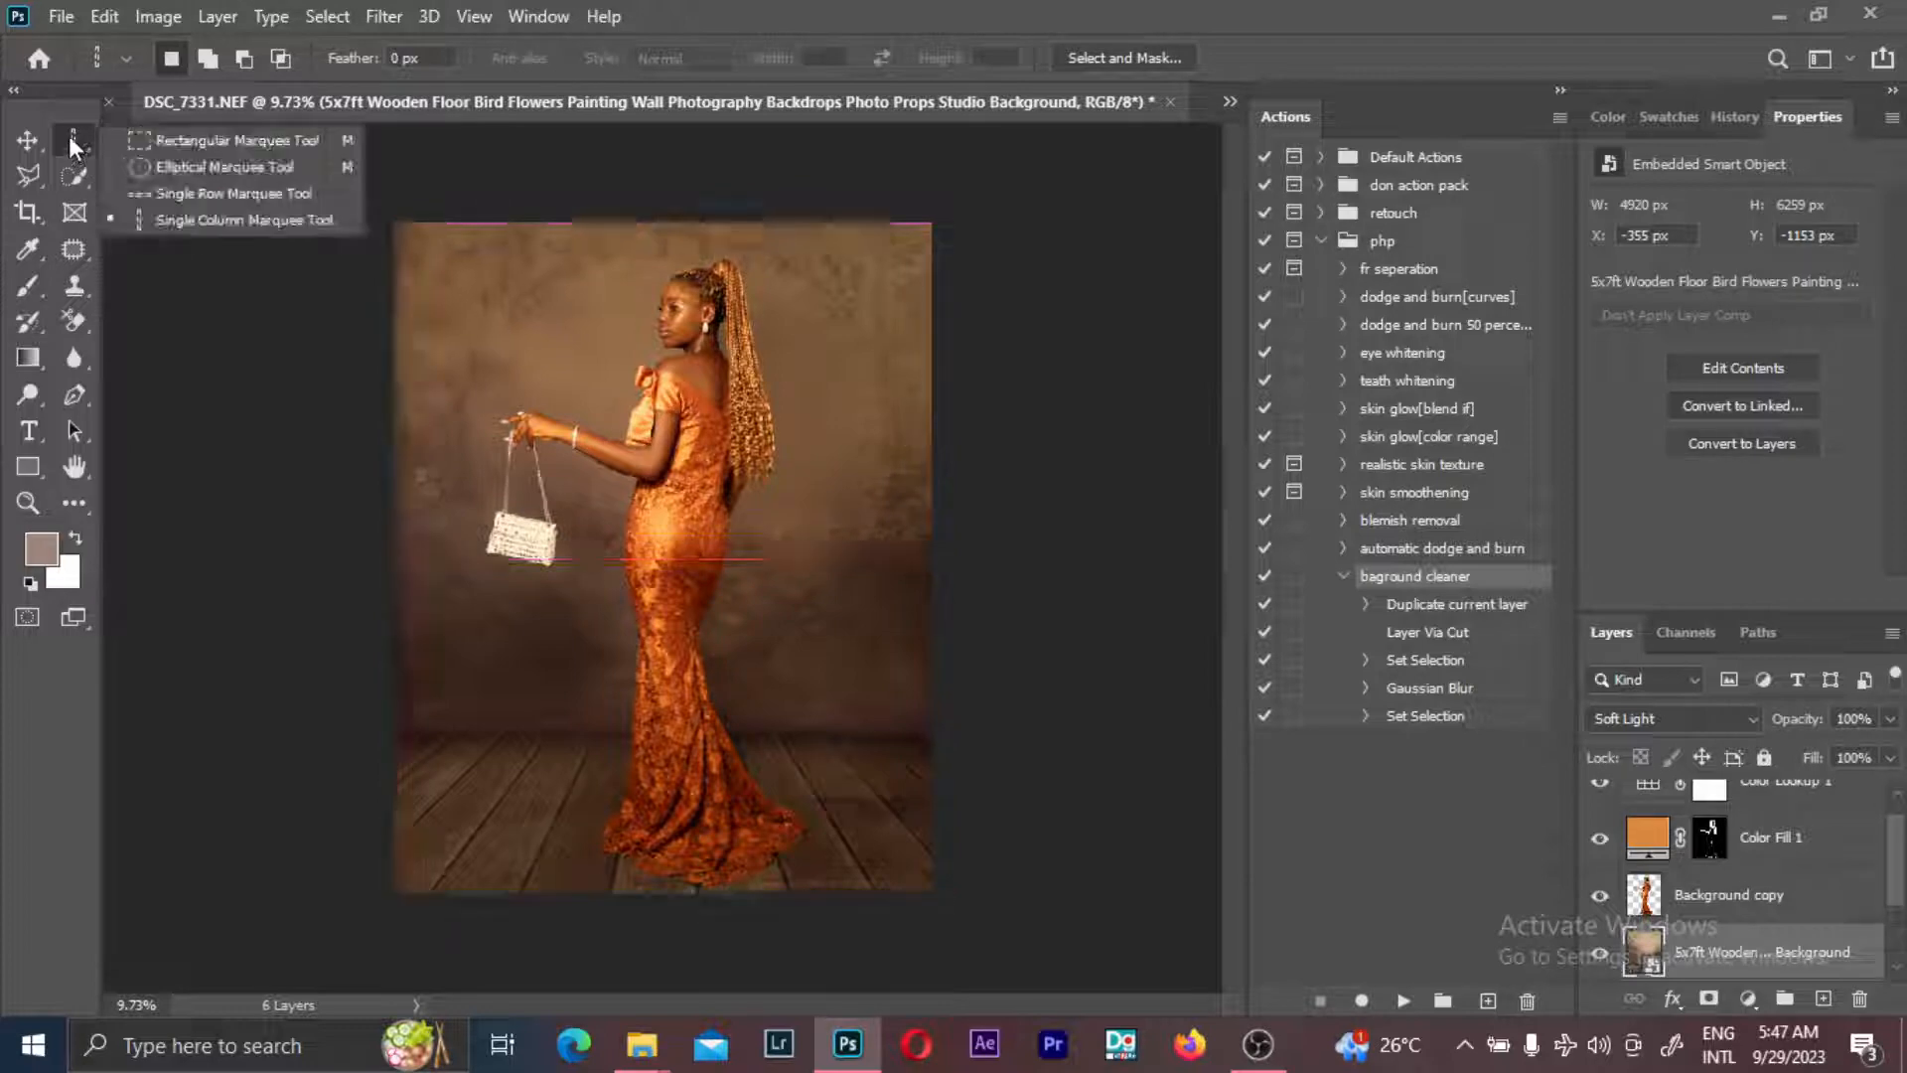
click(199, 141)
drag(427, 390, 1070, 764)
- Feather the rectangular selection by 999 pixels
right_click(780, 568)
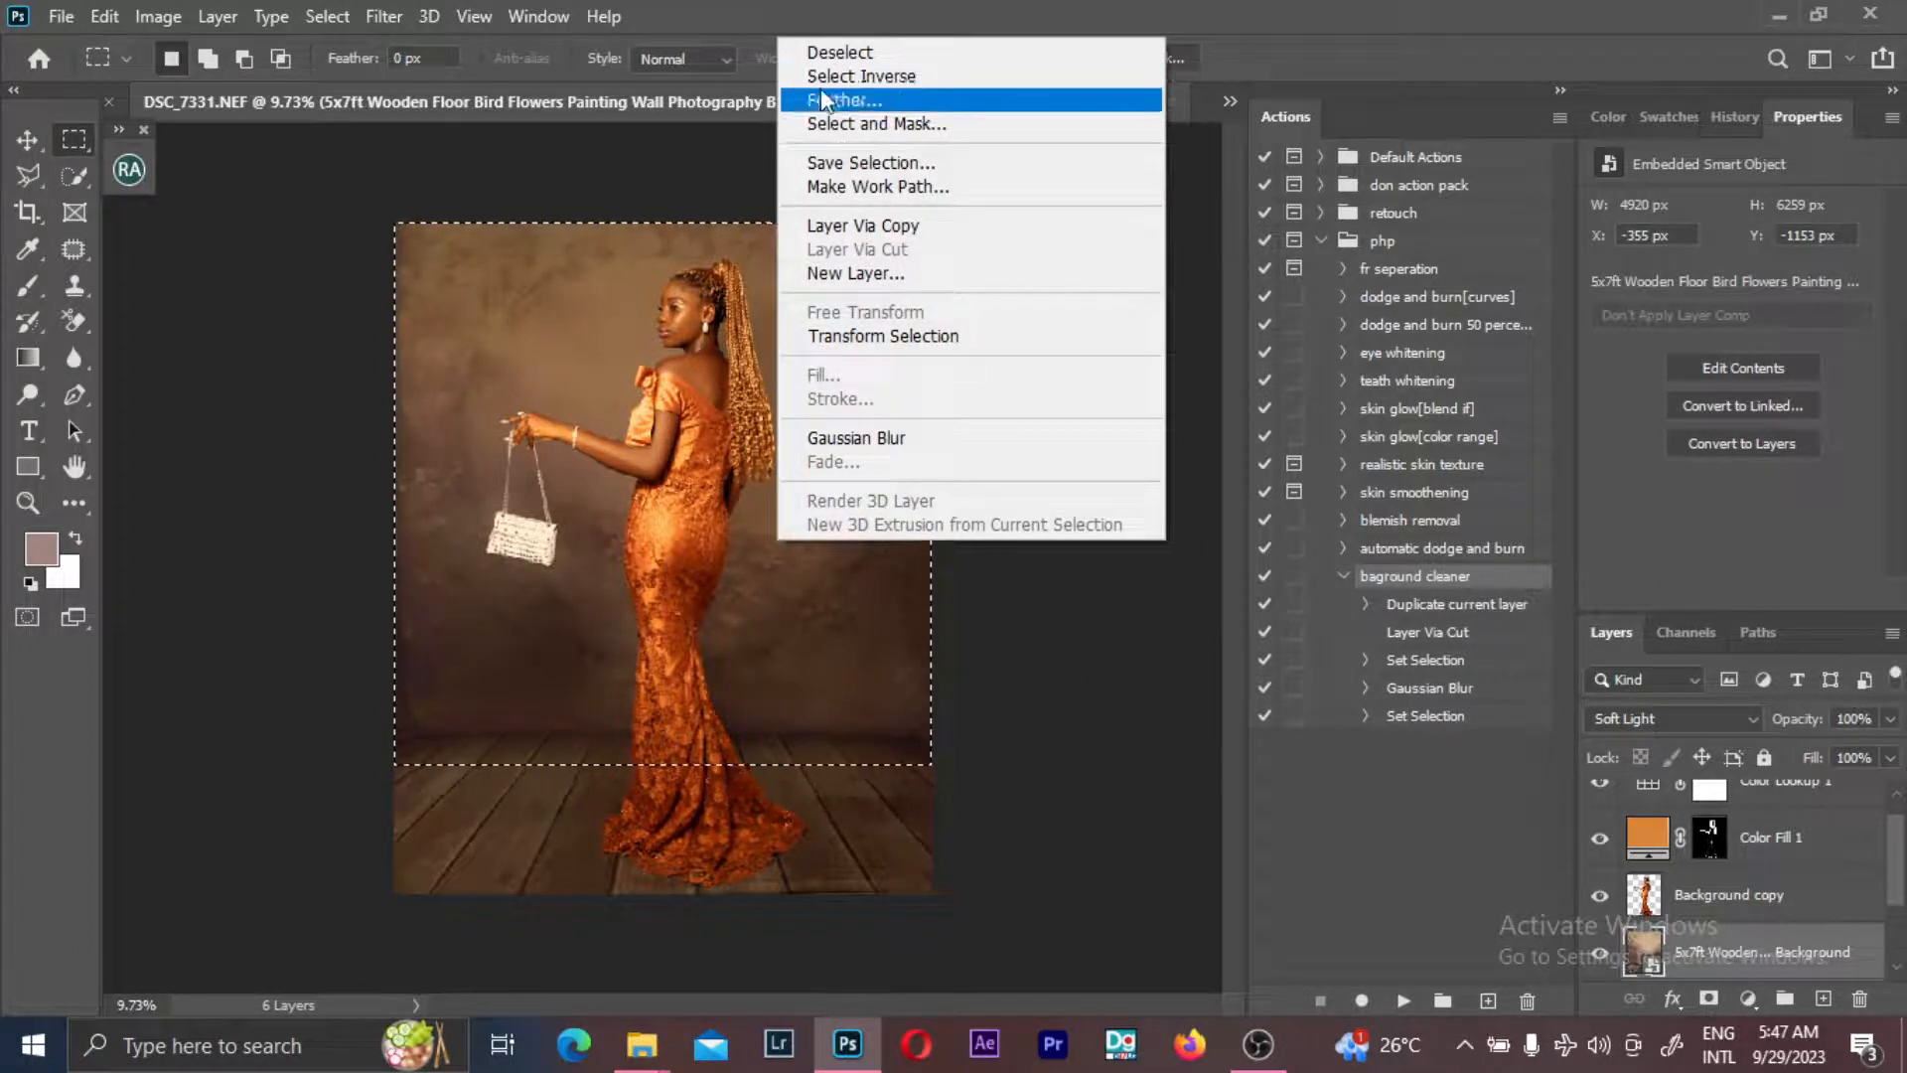
click(819, 99)
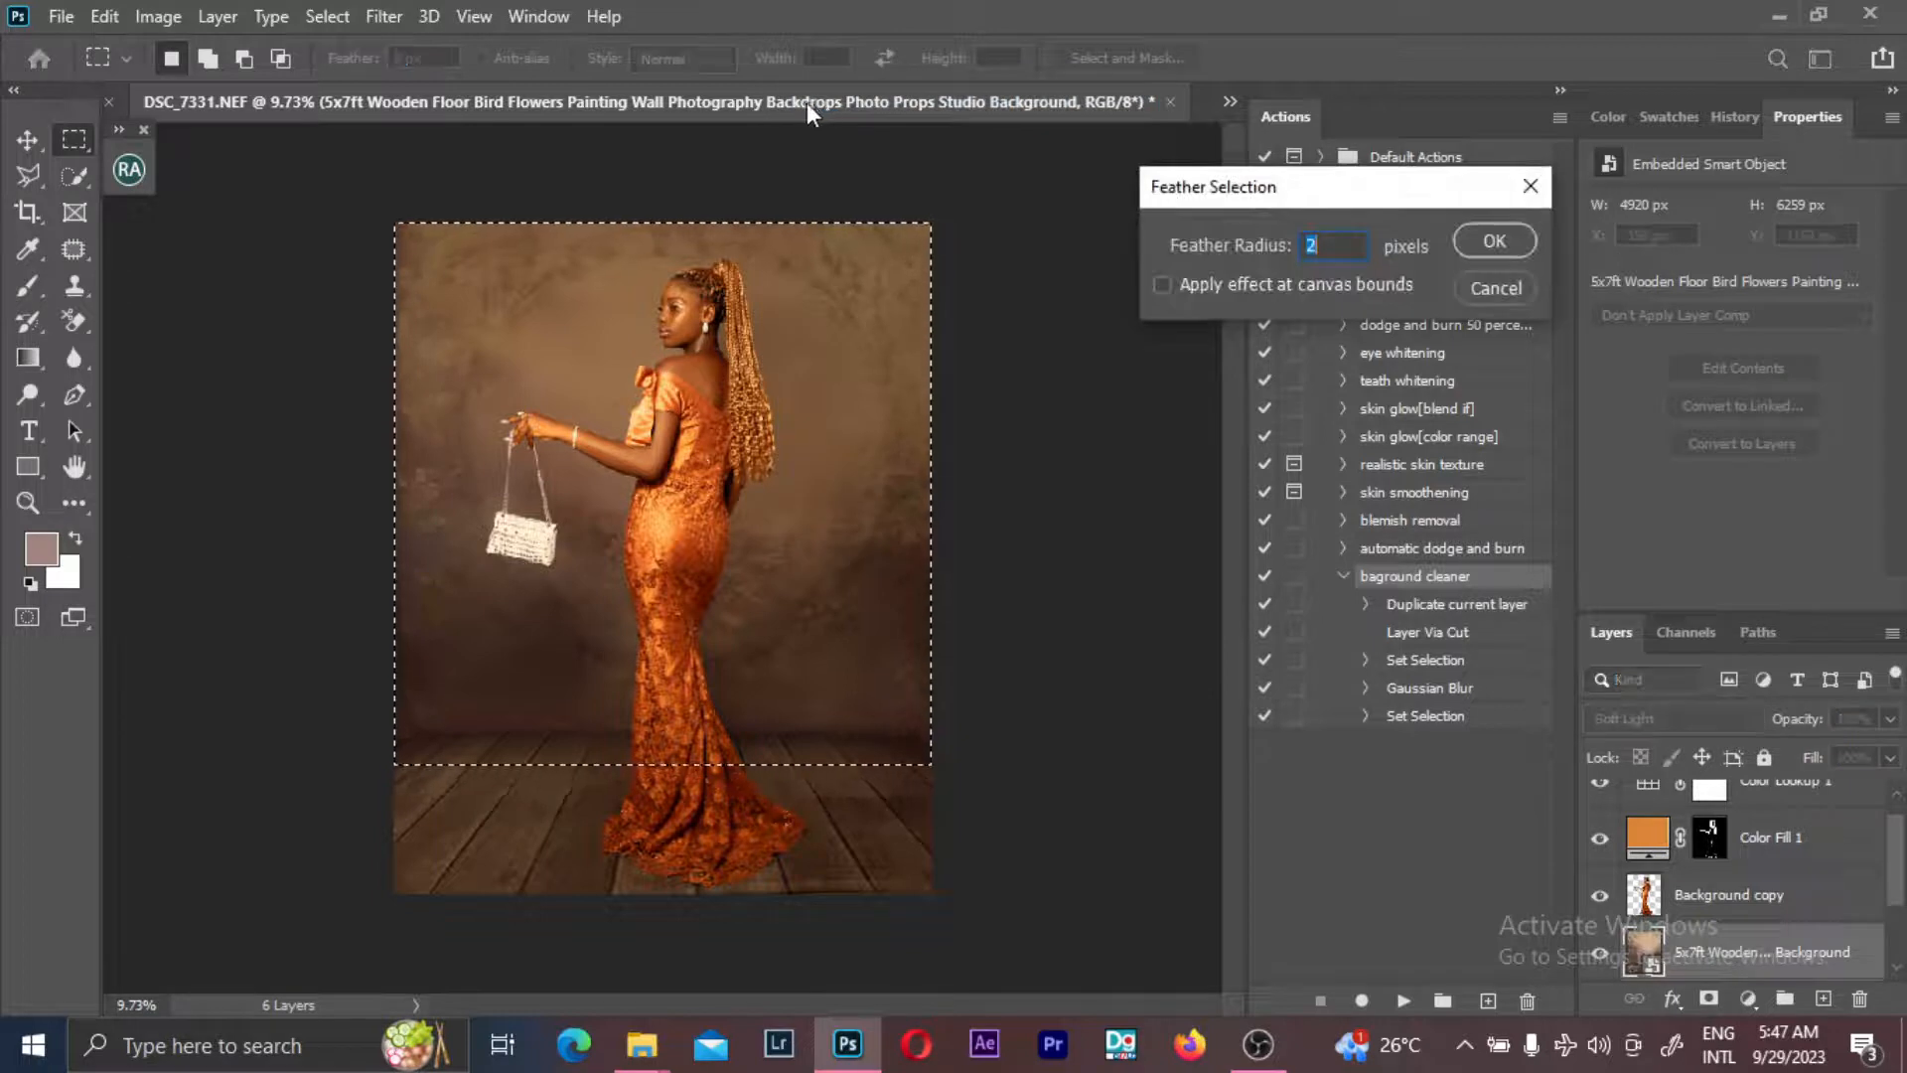
text(999)
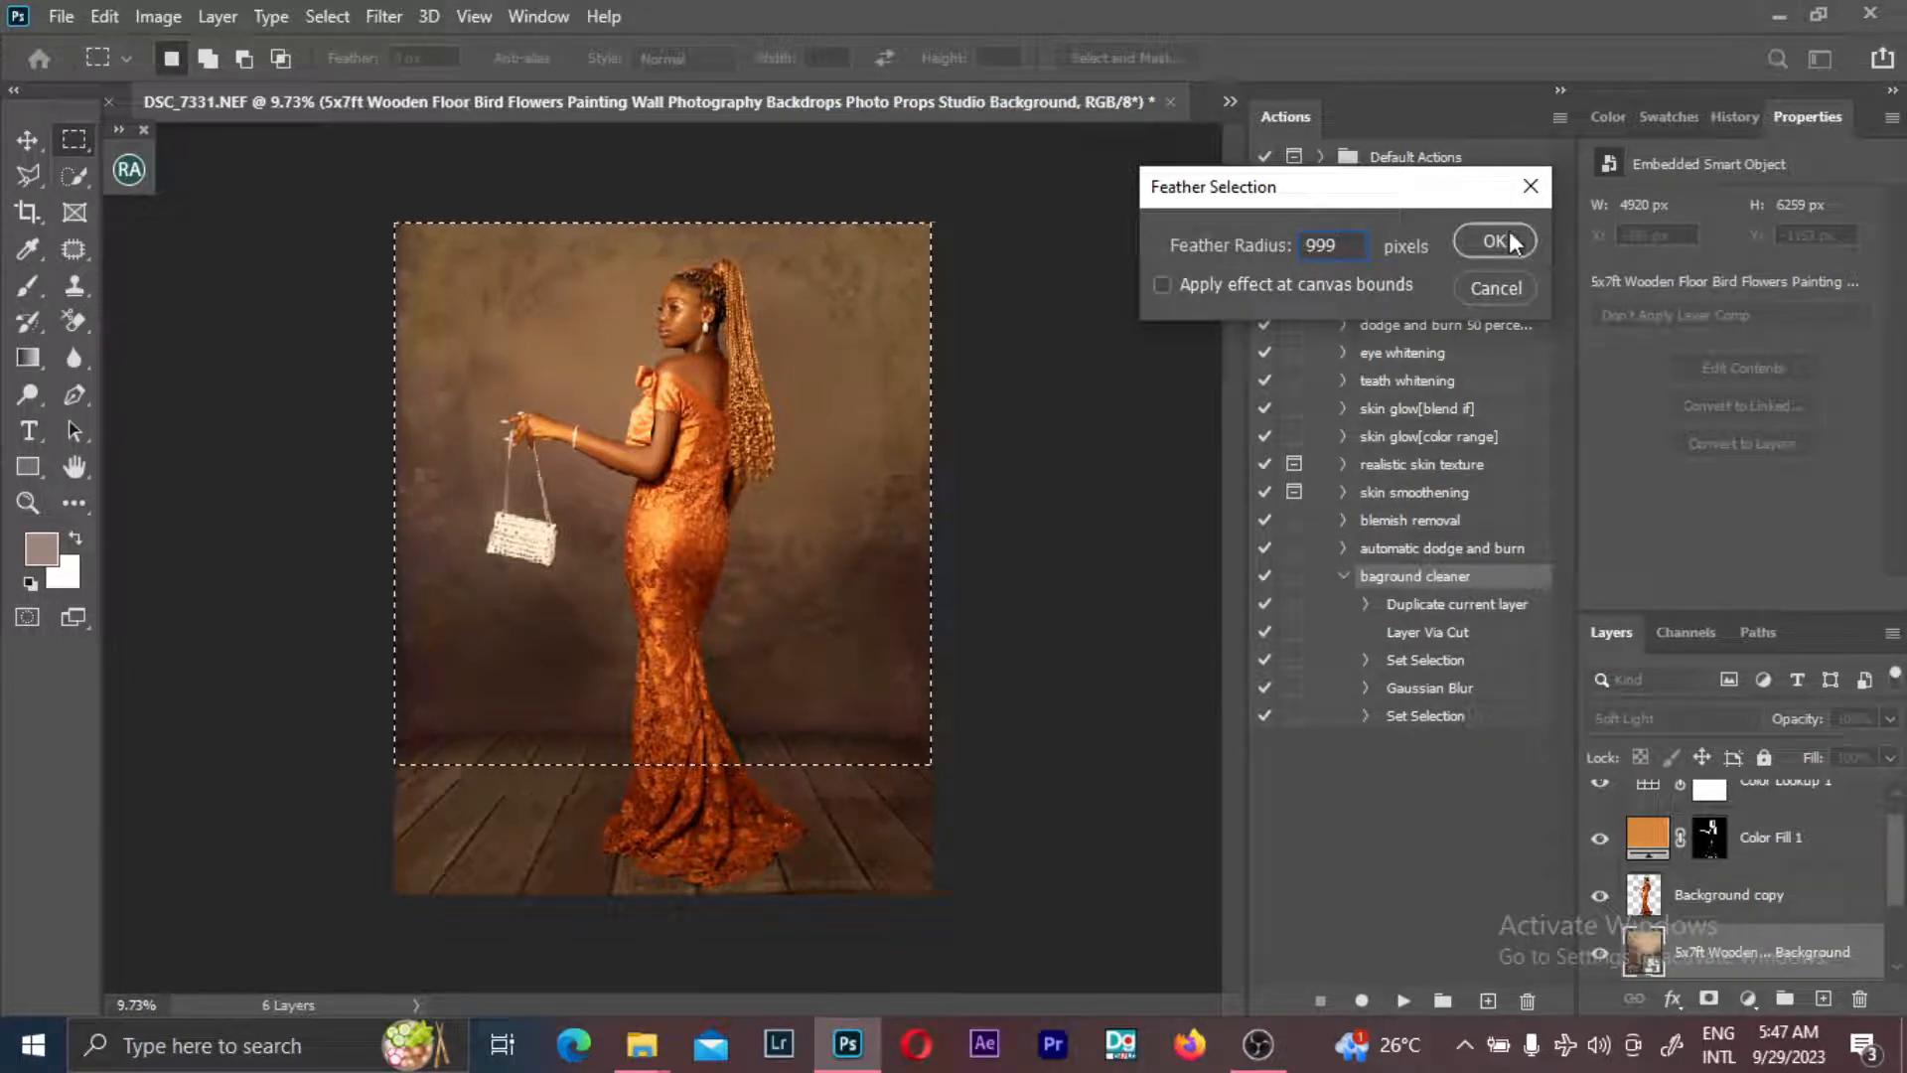
click(1495, 242)
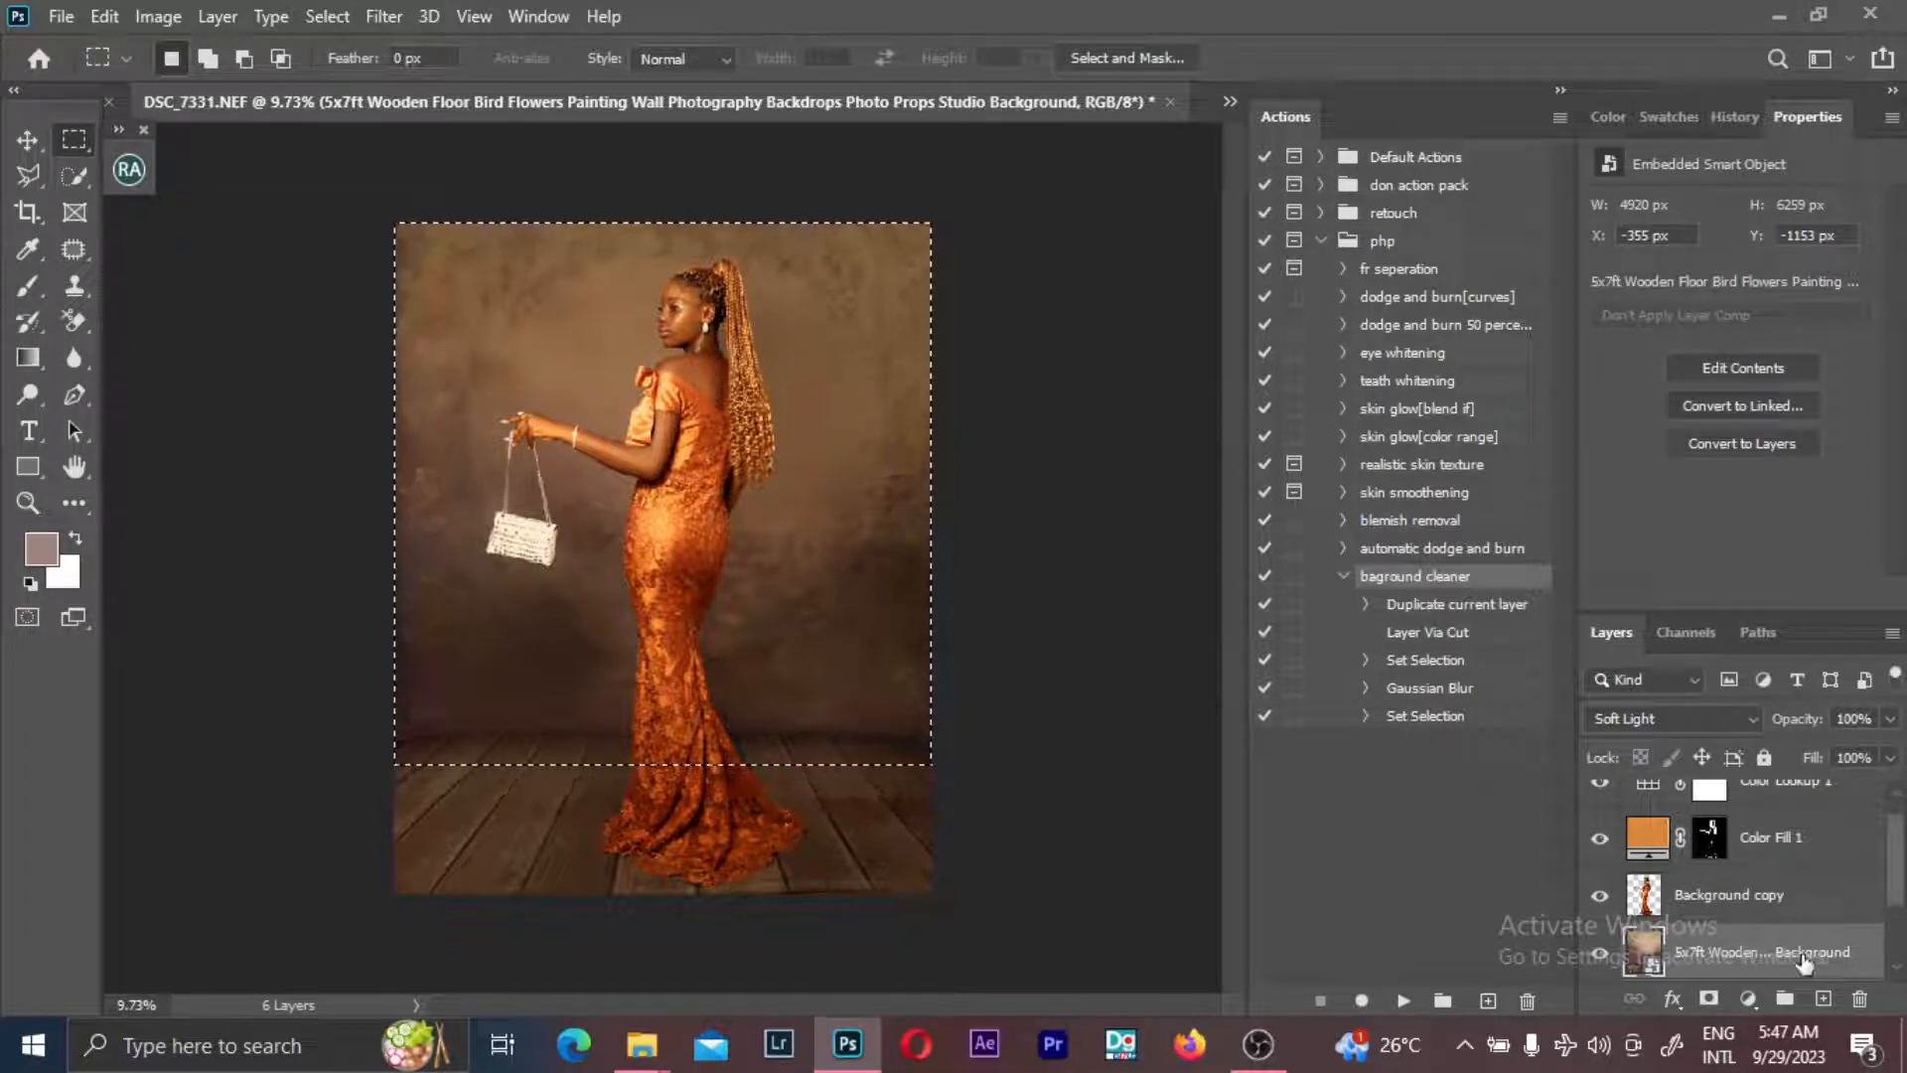
- Add a Curves adjustment above the backdrop layer, darken it with a point at input 147, output 94, and toggle its visibility to compare
click(1748, 998)
click(1727, 639)
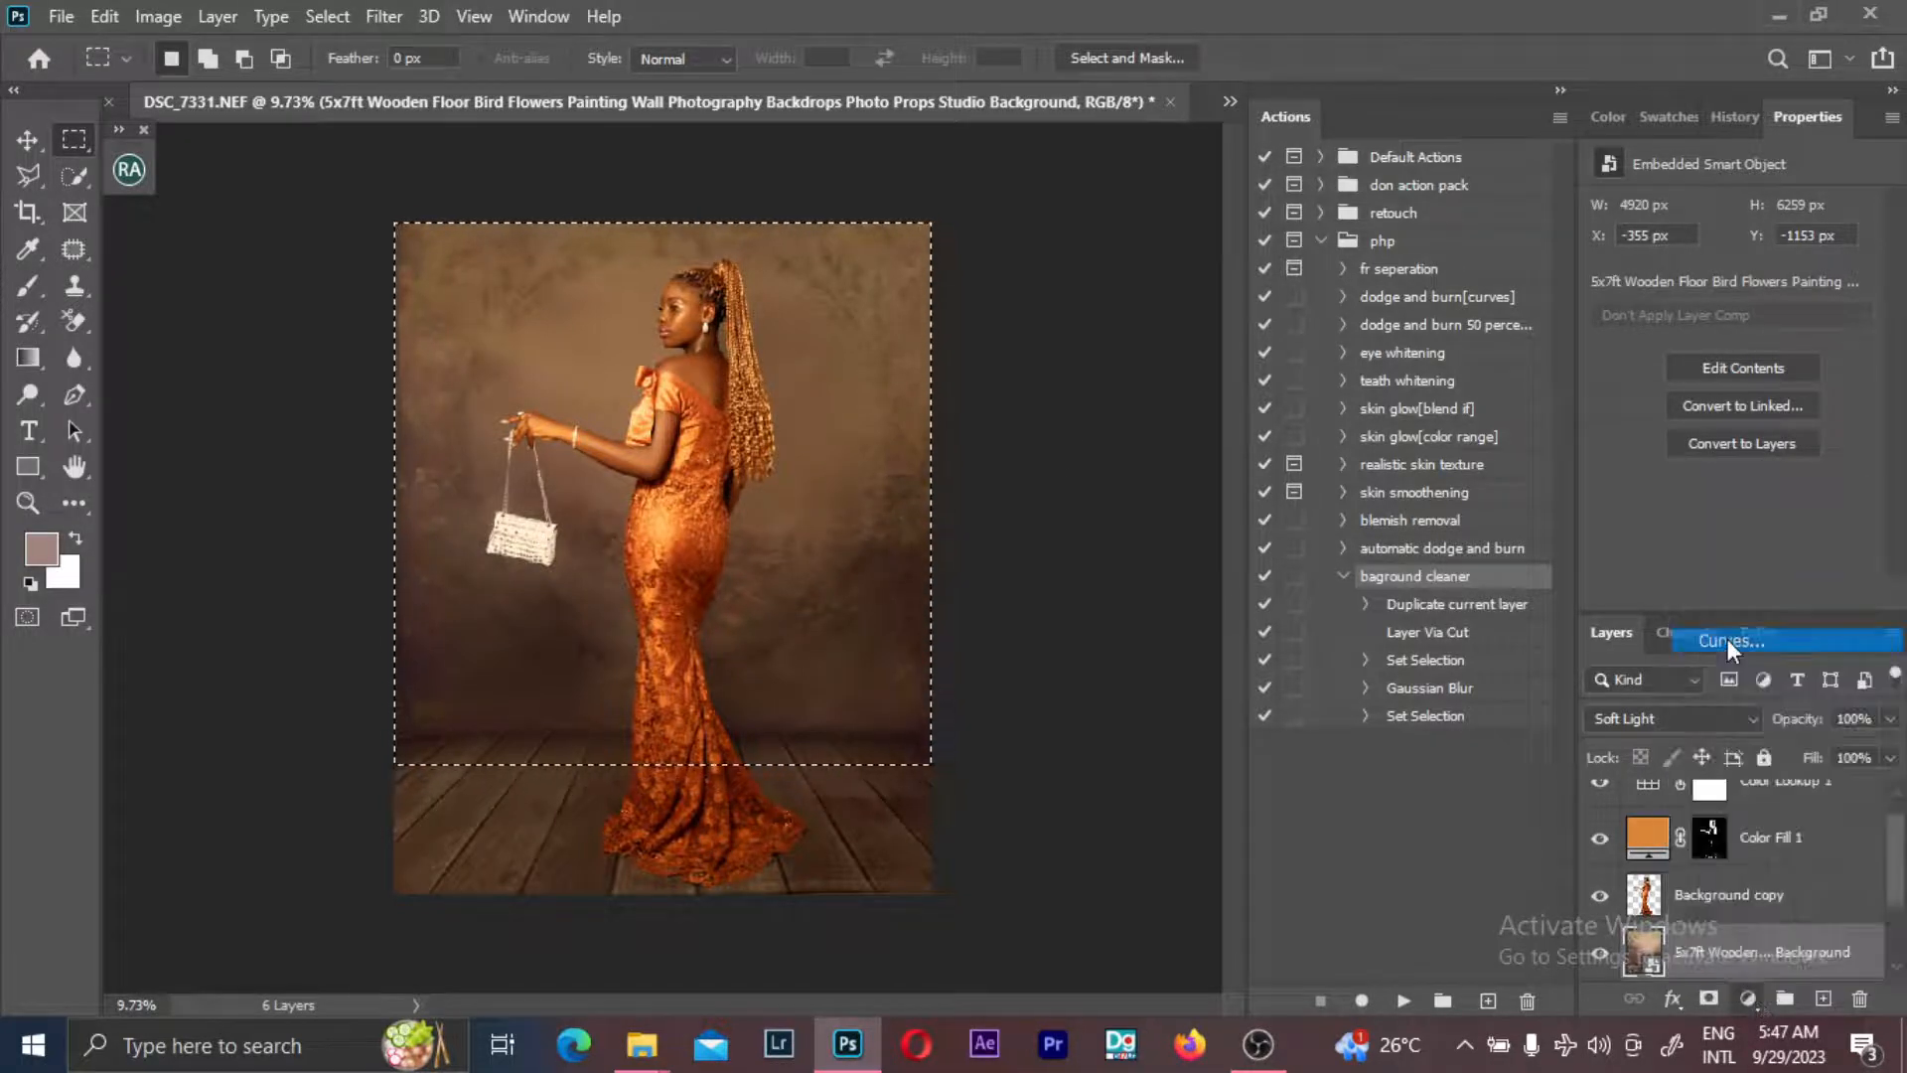
drag(1773, 365, 1776, 405)
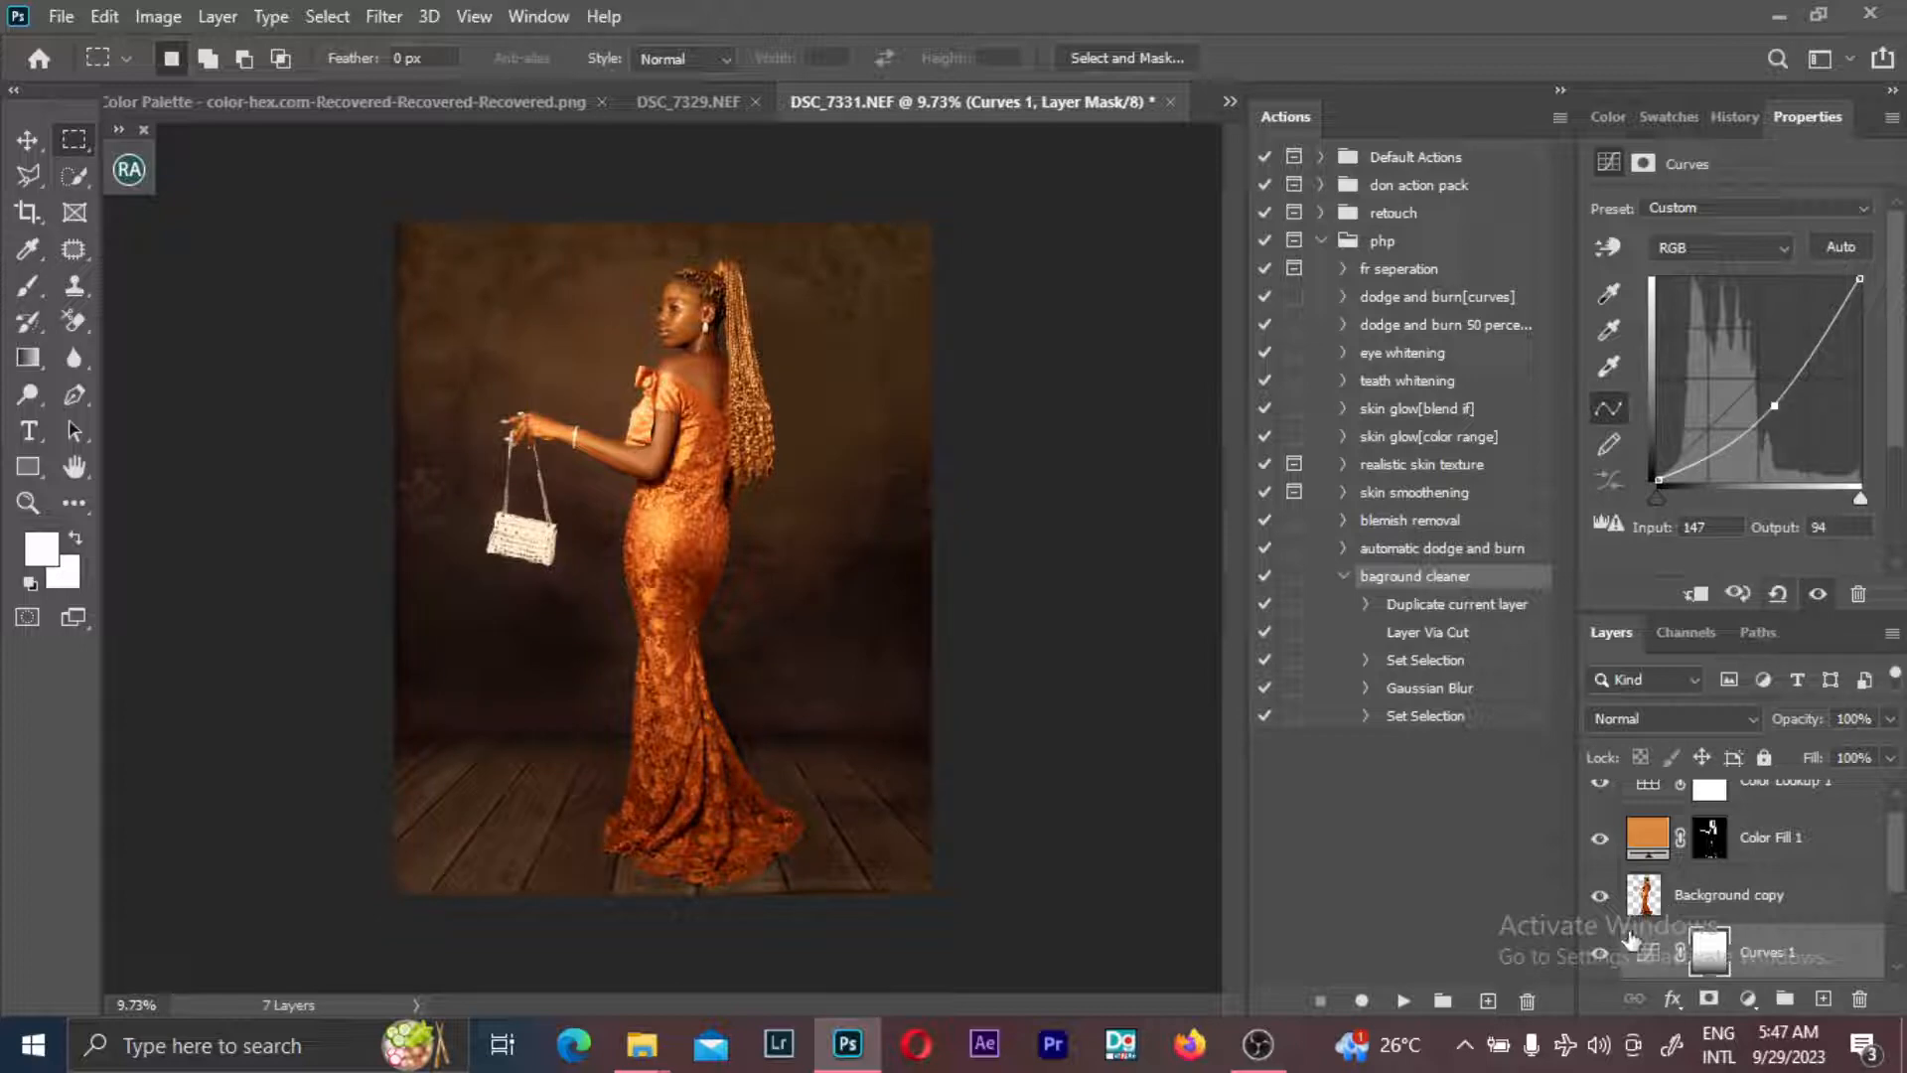
click(1600, 955)
click(1600, 955)
click(1600, 955)
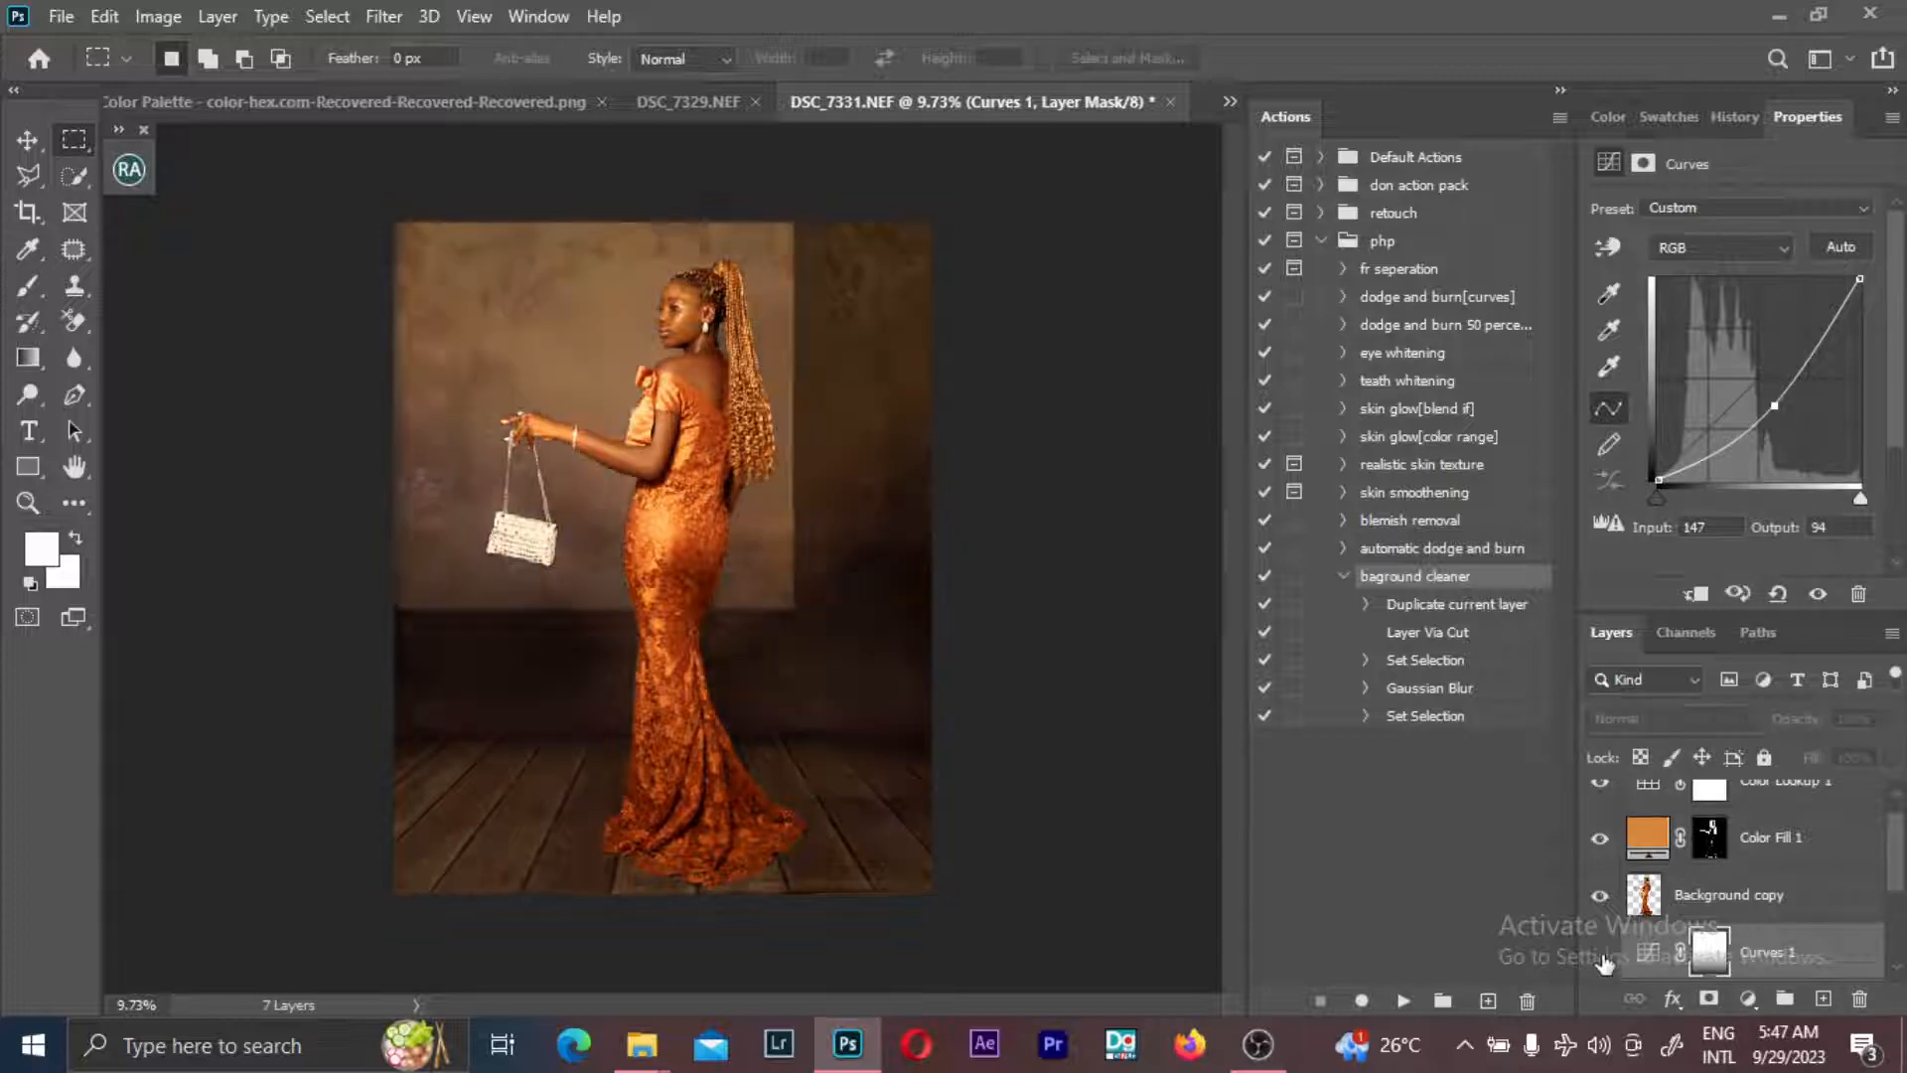
click(1601, 955)
click(1600, 956)
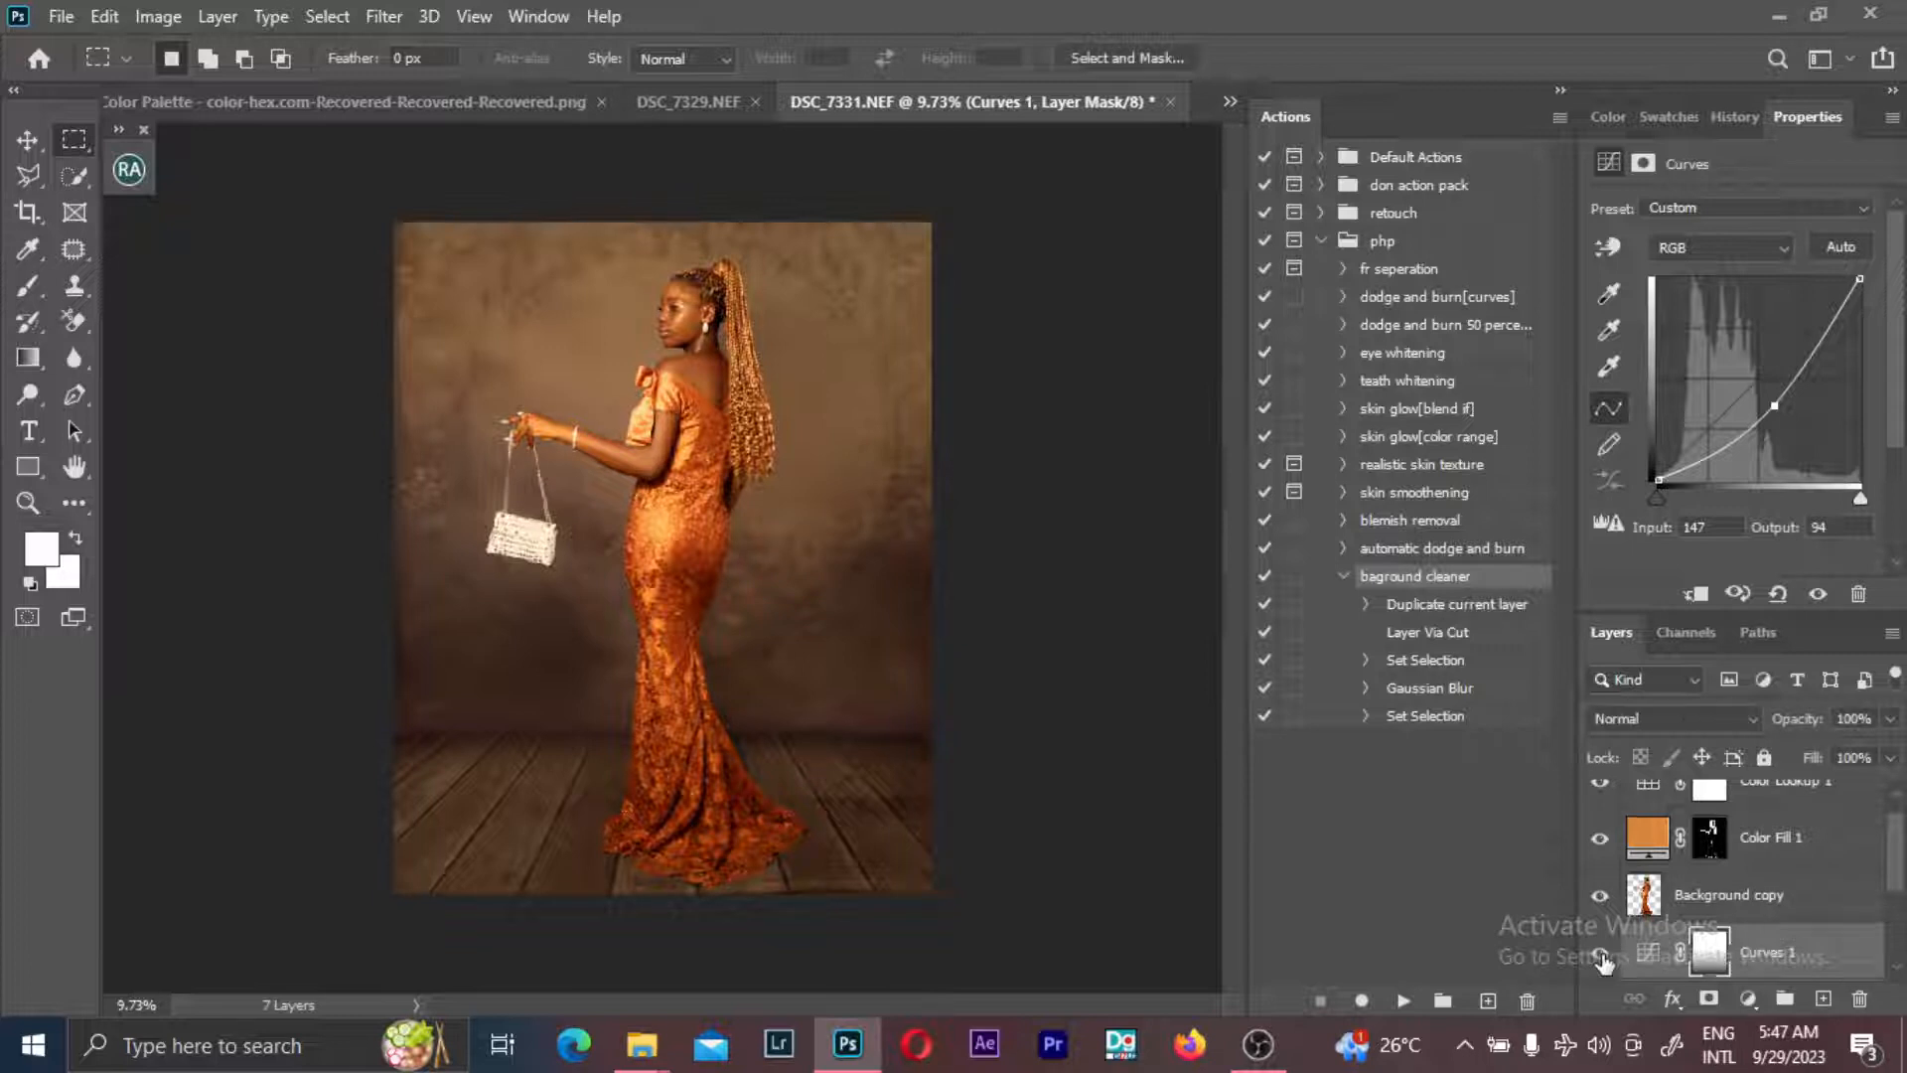
click(1601, 955)
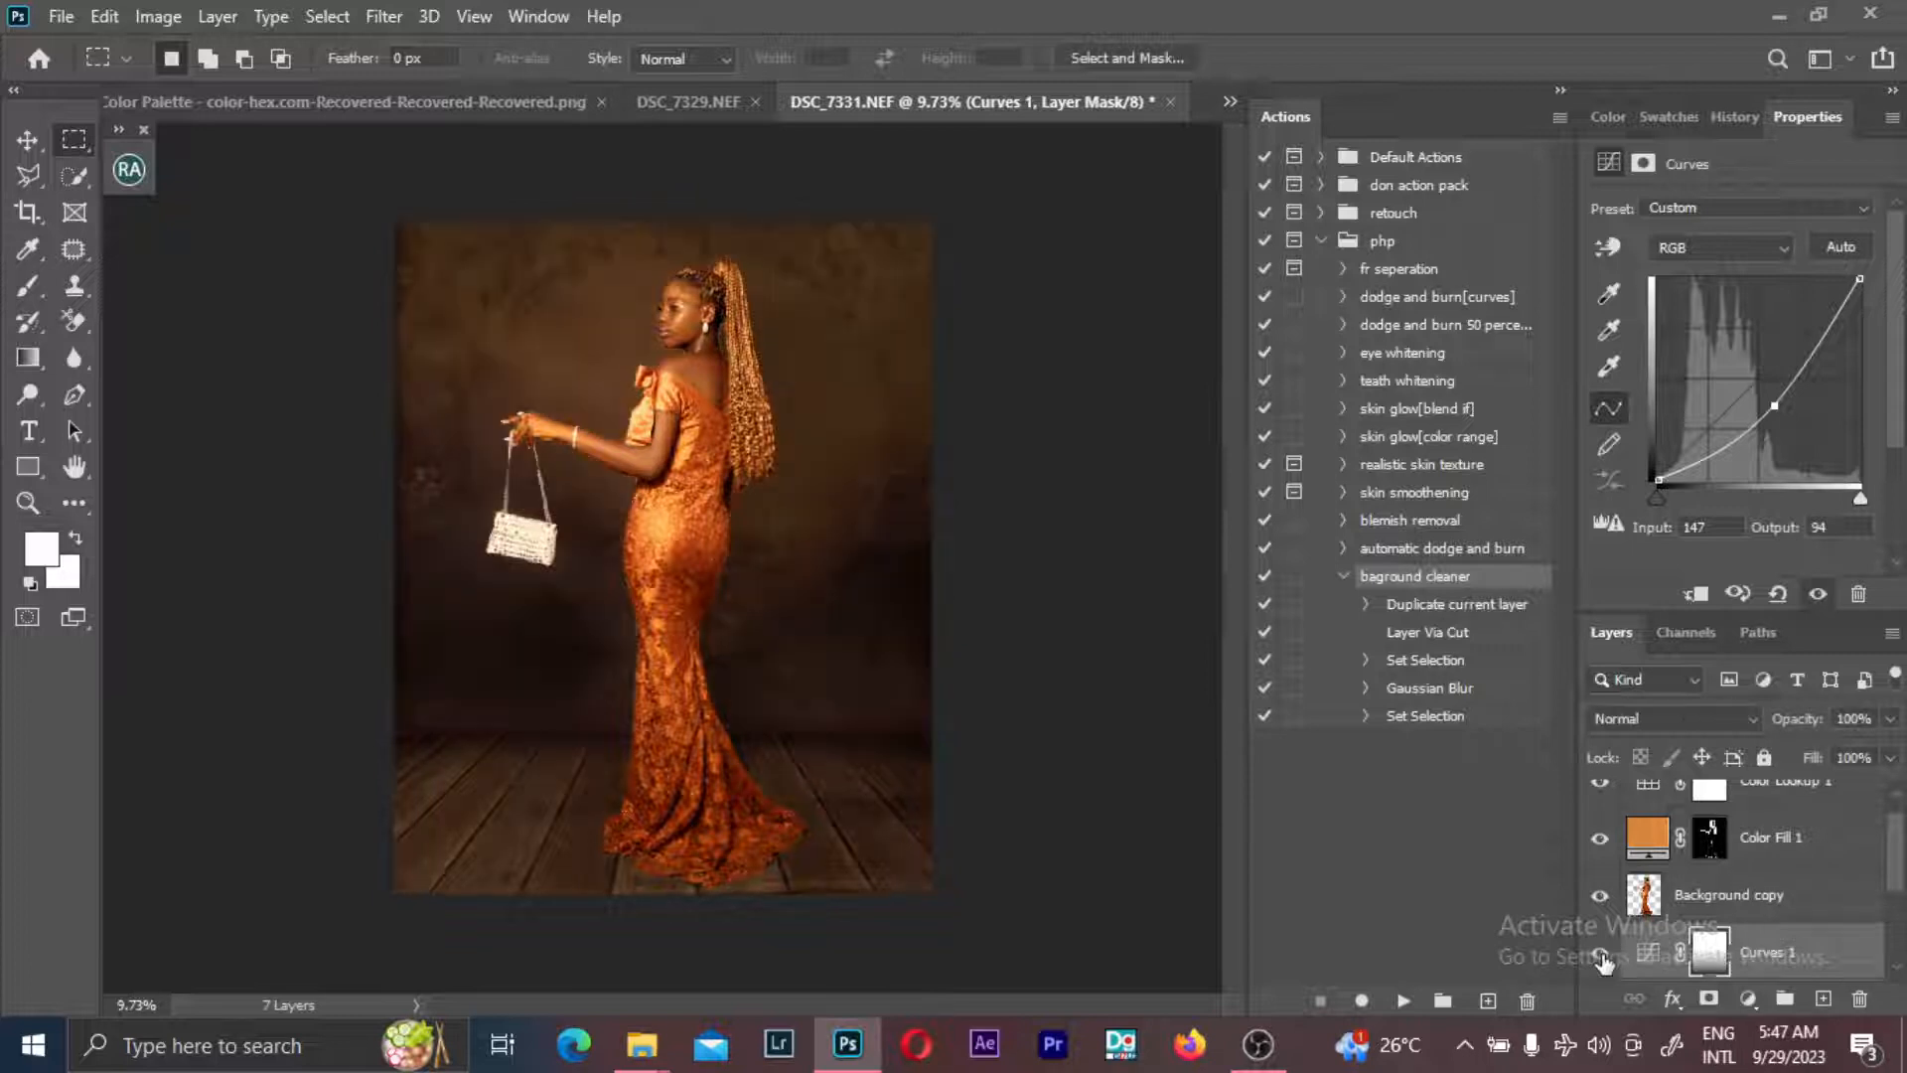
- Paint black on the Curves 1 mask over the floor with a soft brush of 1810 px at 32% flow
click(1710, 952)
key(b)
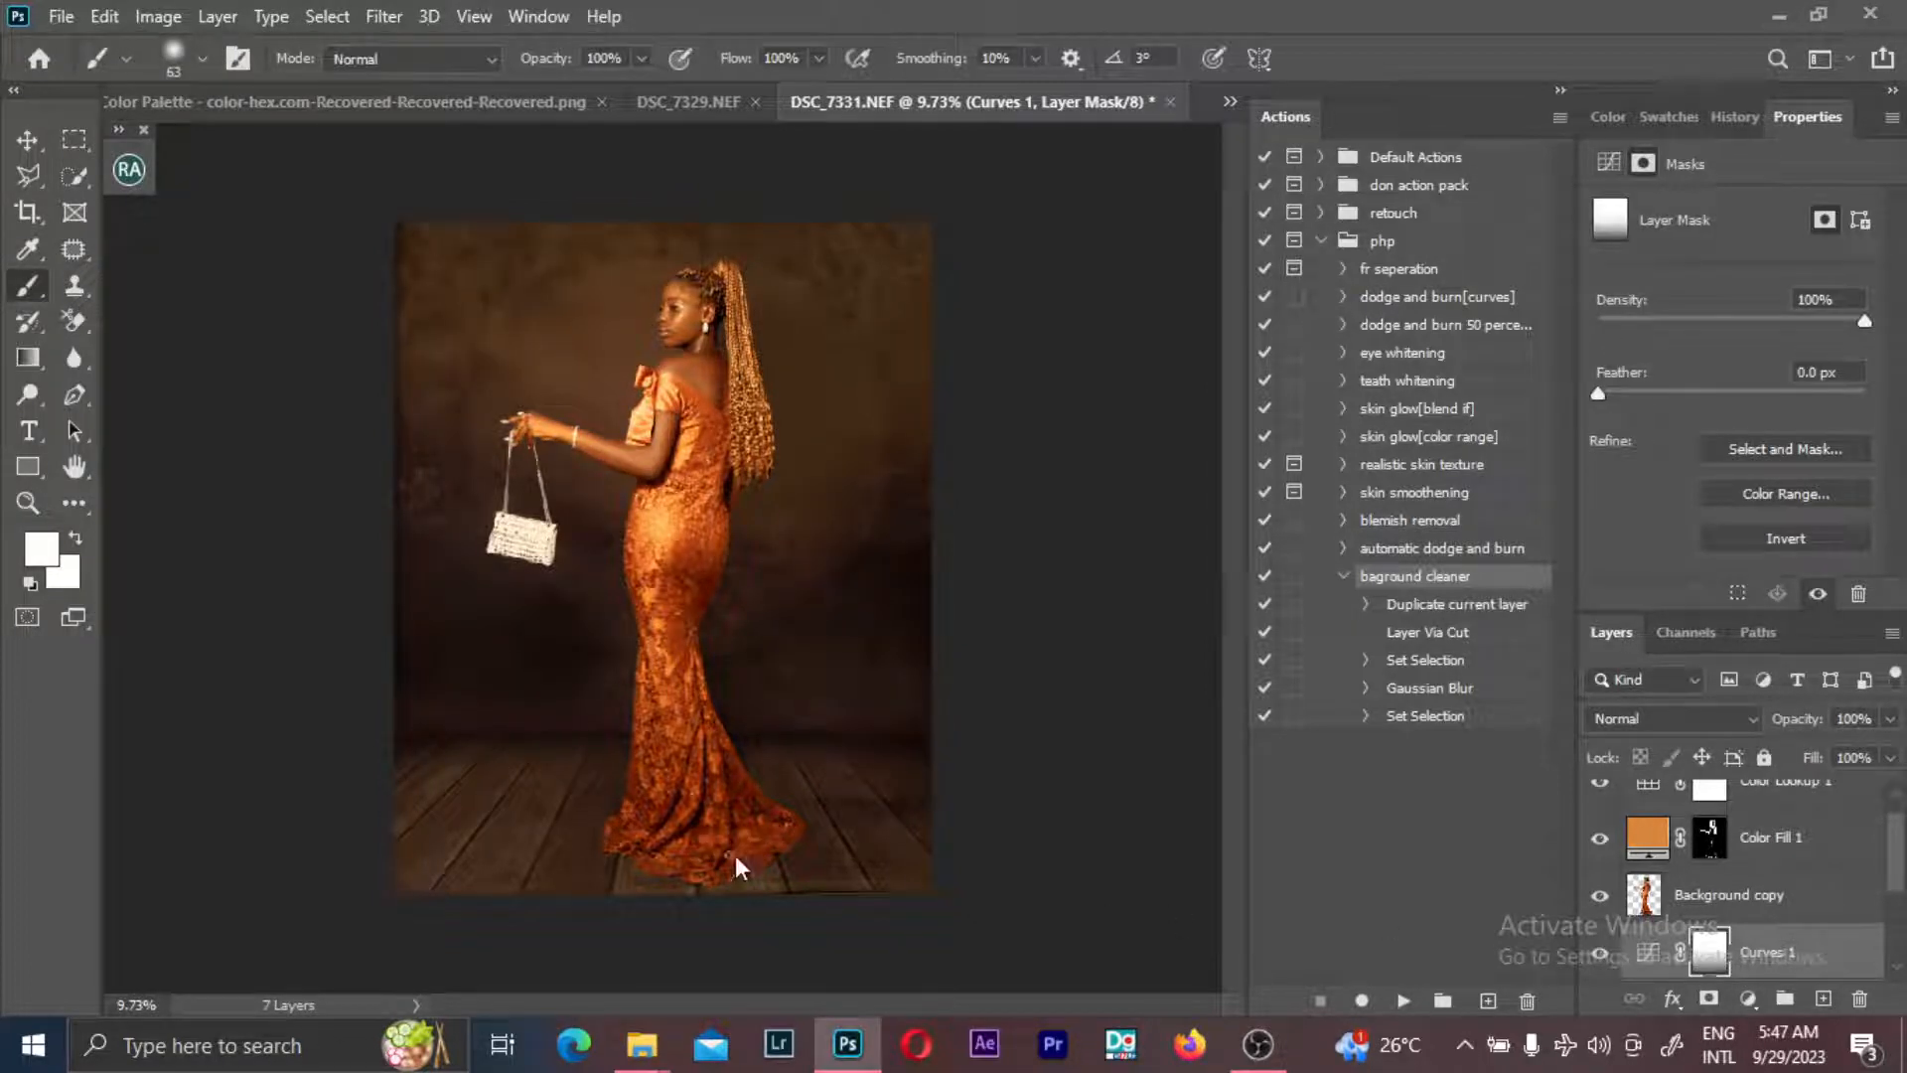
drag(730, 854, 849, 864)
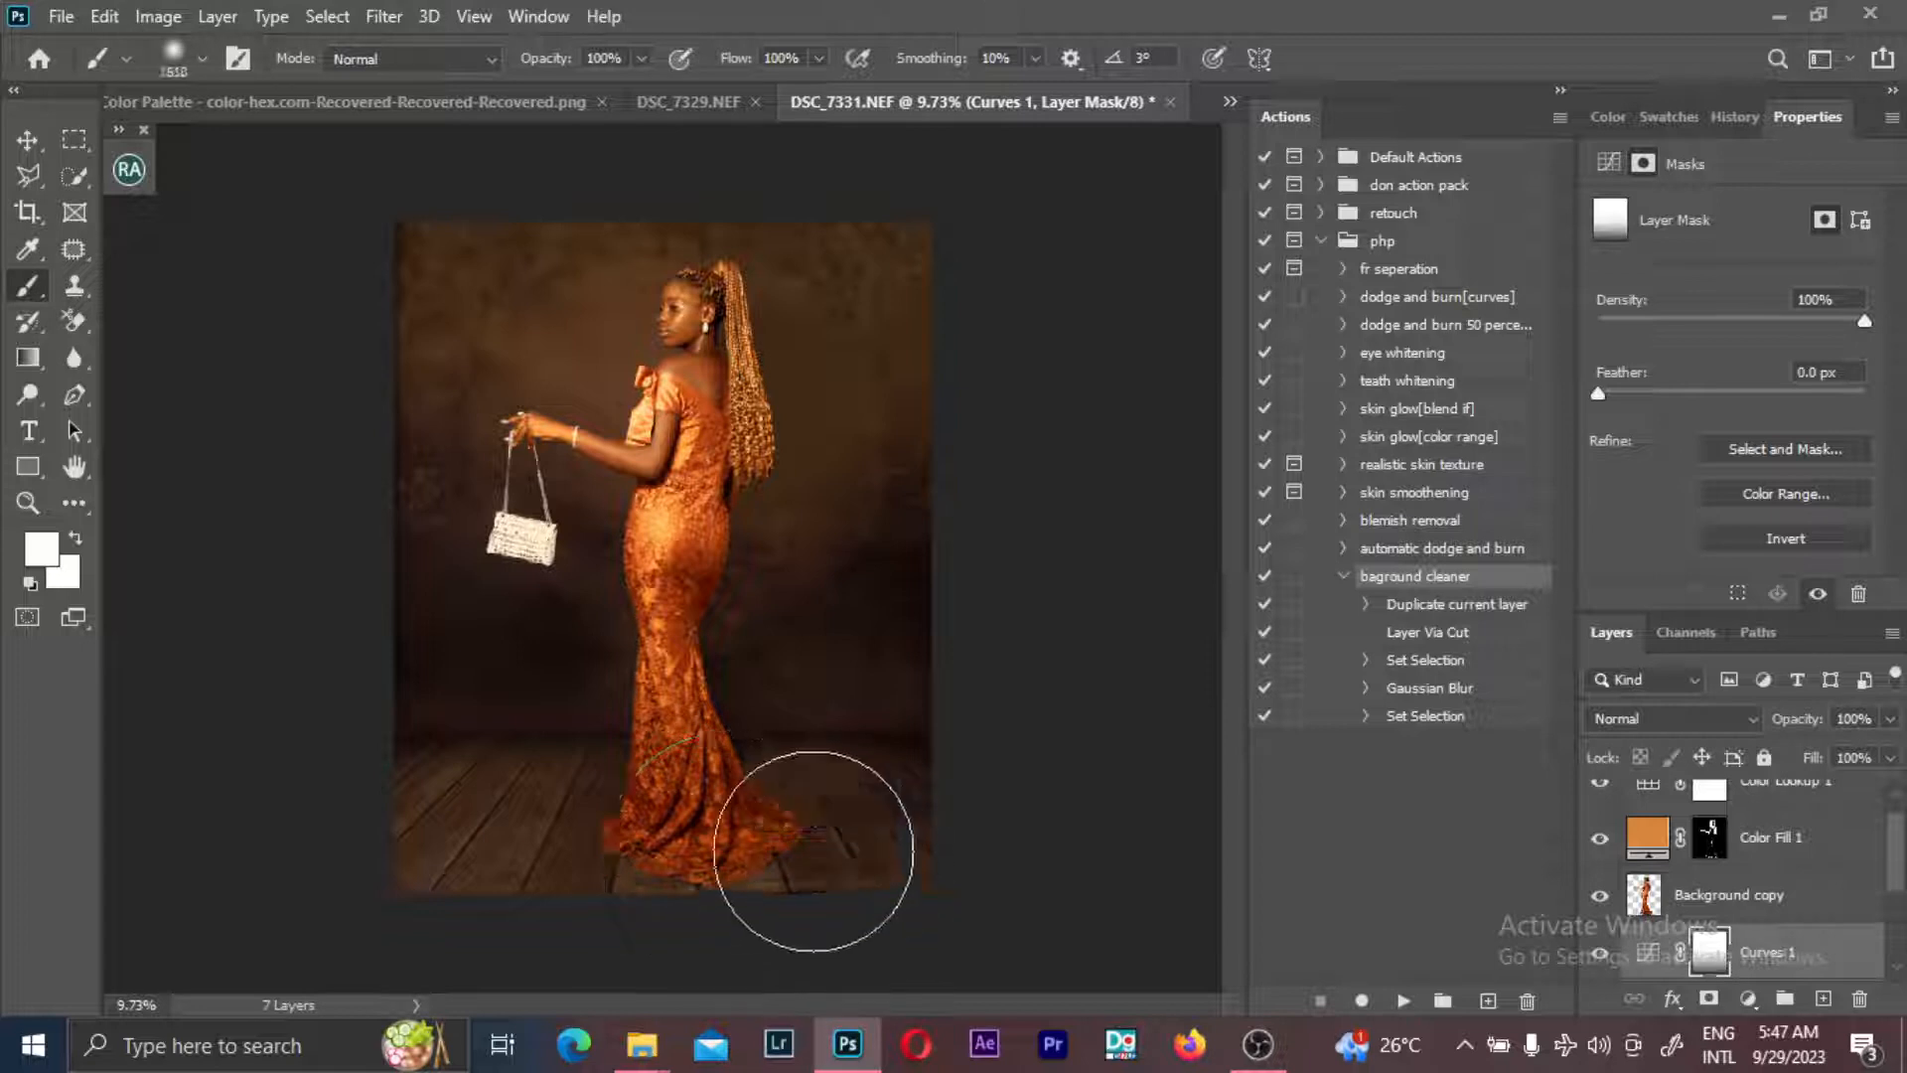
key(d)
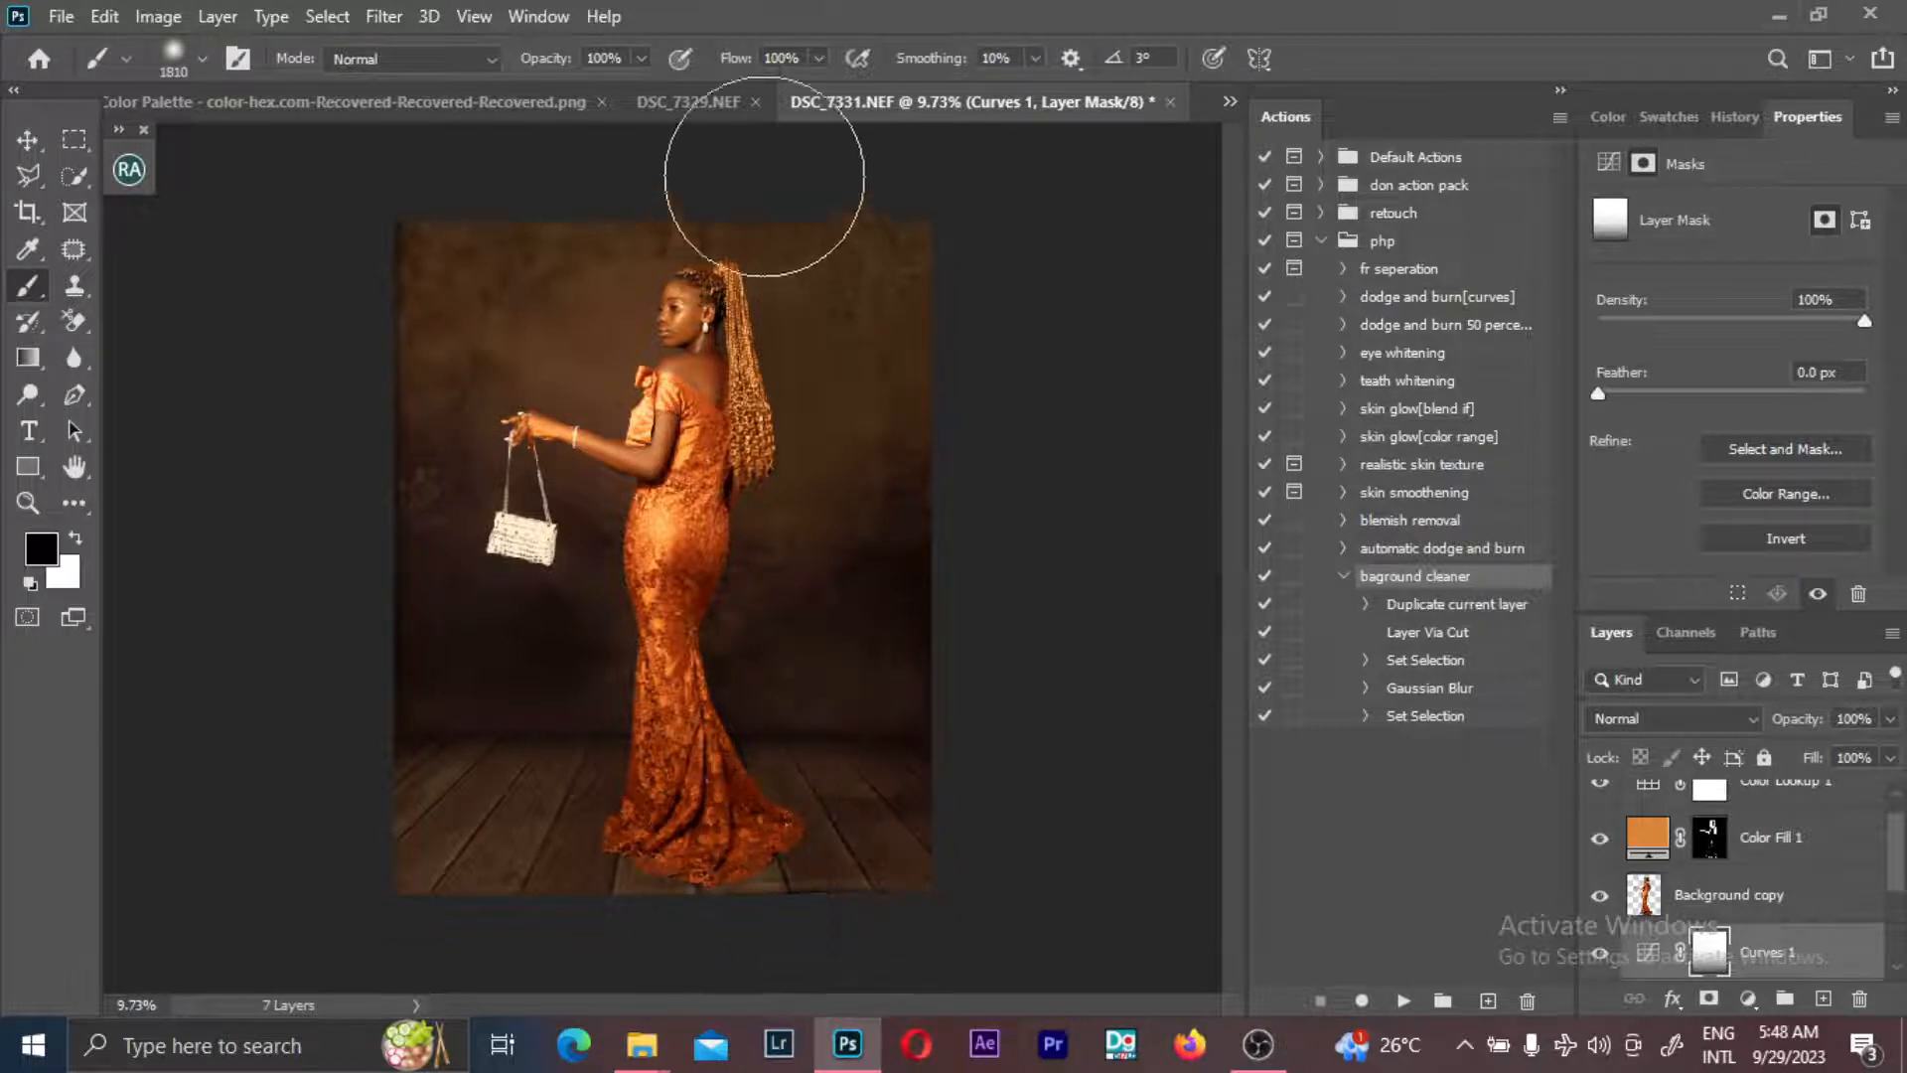
mouse_move(733, 57)
mouse_down()
mouse_move(546, 36)
mouse_move(599, 36)
mouse_up()
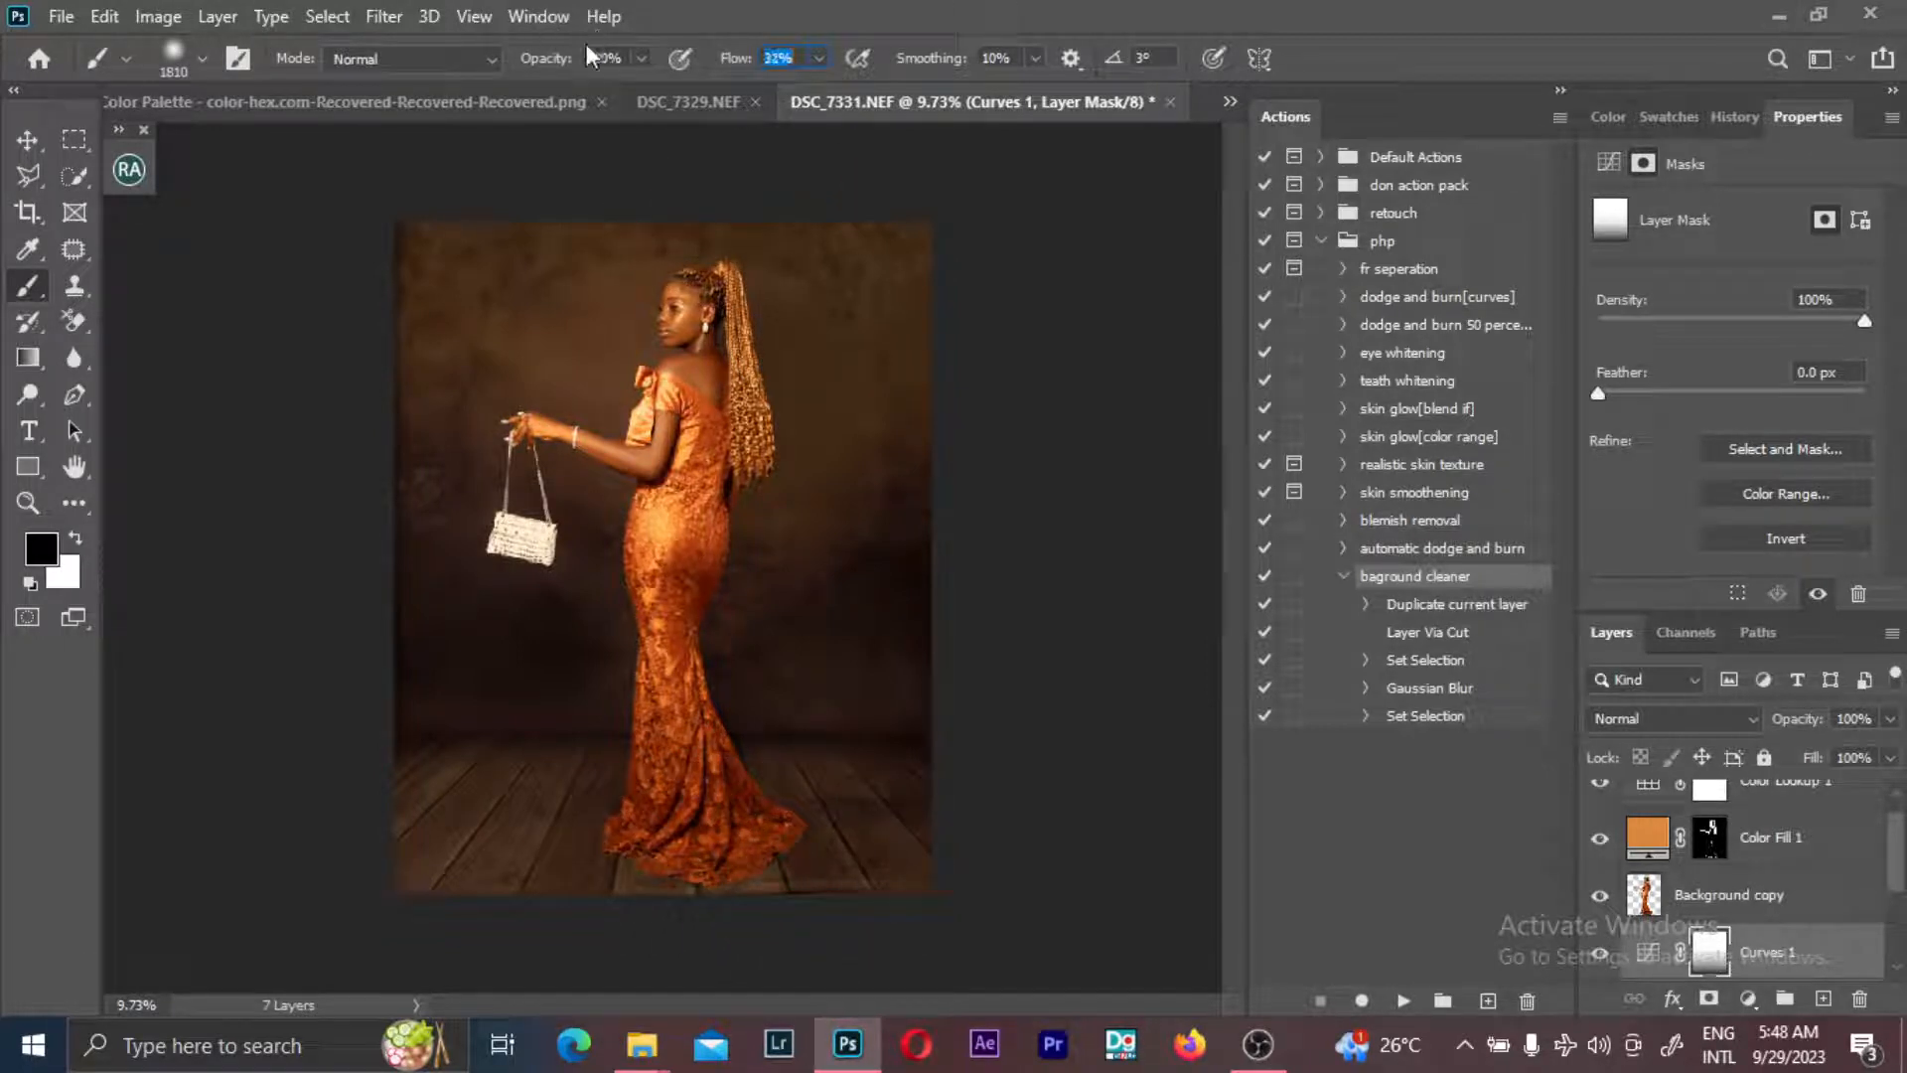
mouse_move(386, 832)
mouse_down()
mouse_move(936, 860)
mouse_move(706, 872)
mouse_move(452, 856)
mouse_move(948, 864)
mouse_move(408, 819)
mouse_up()
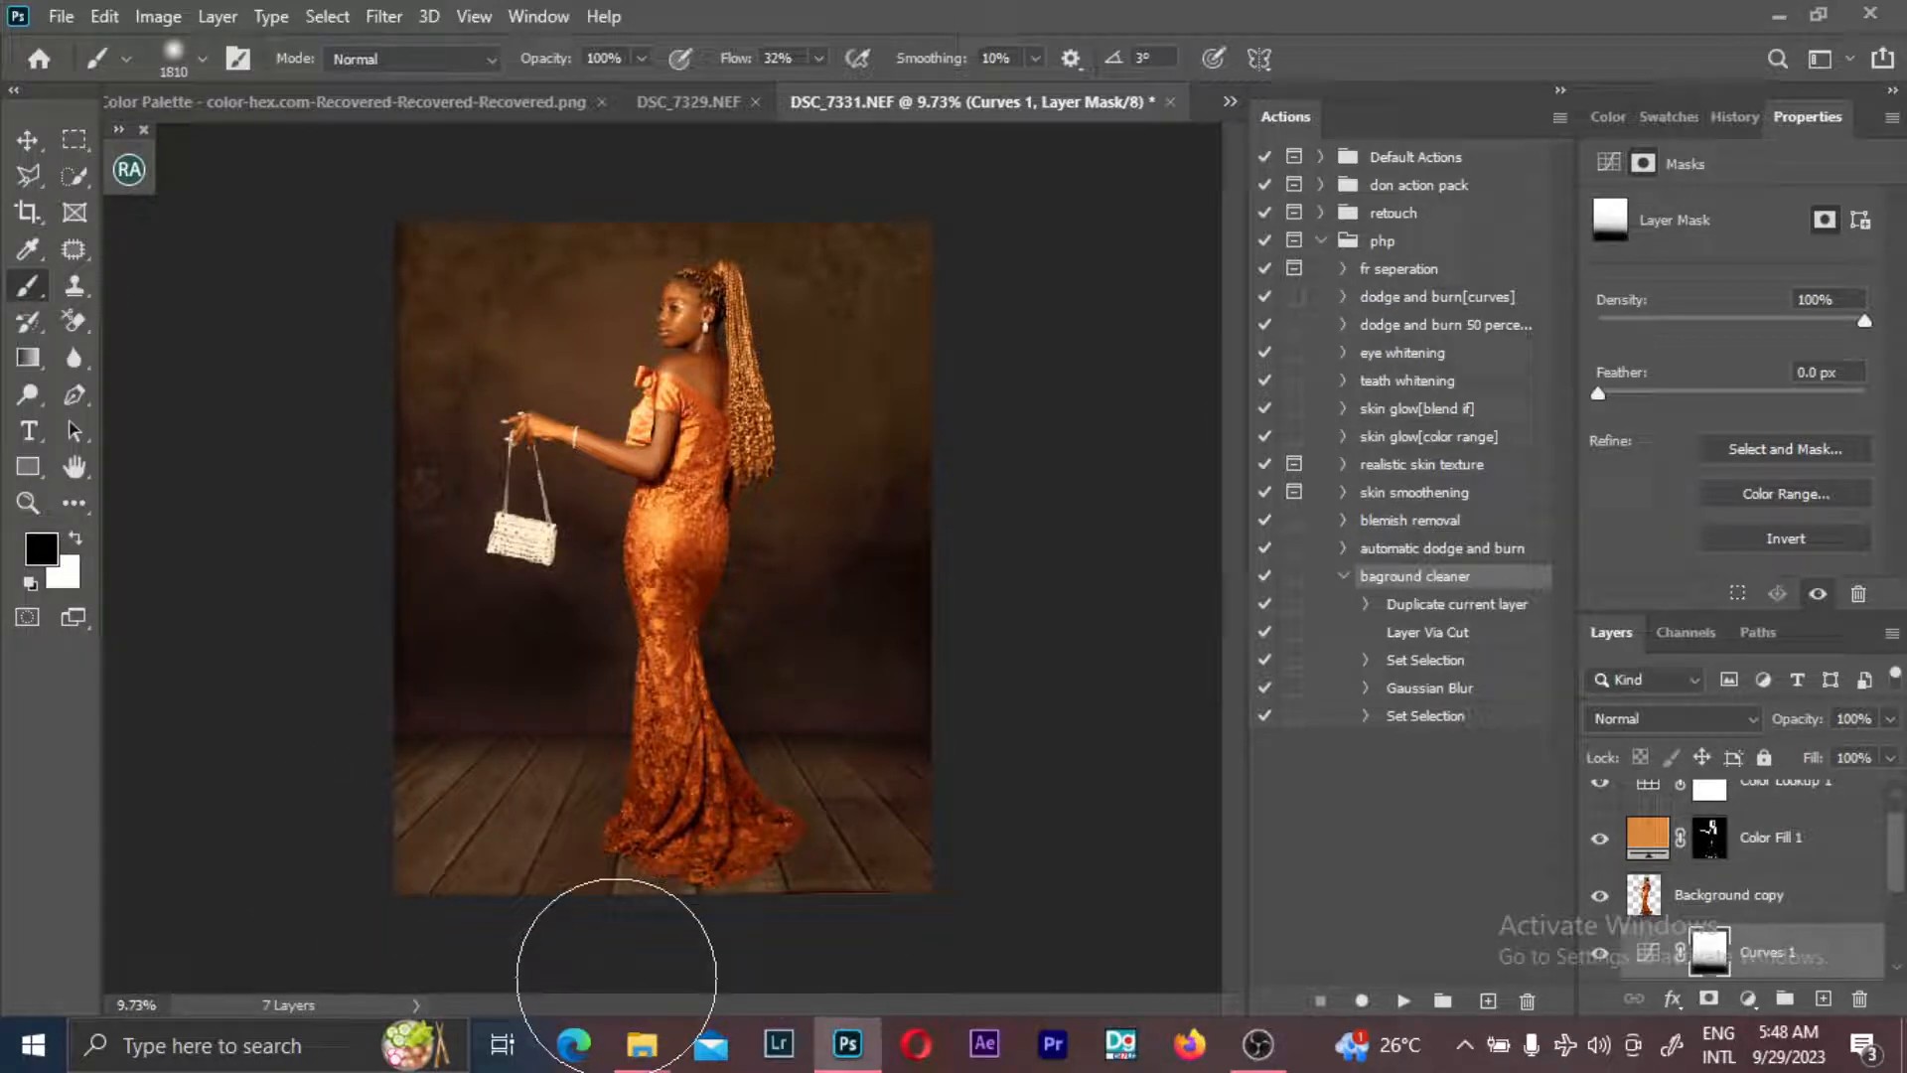
- Target the Curves 1 layer and set up a white brush with 100% hardness and a 3002 px diameter
scroll(1808, 923, up, 1)
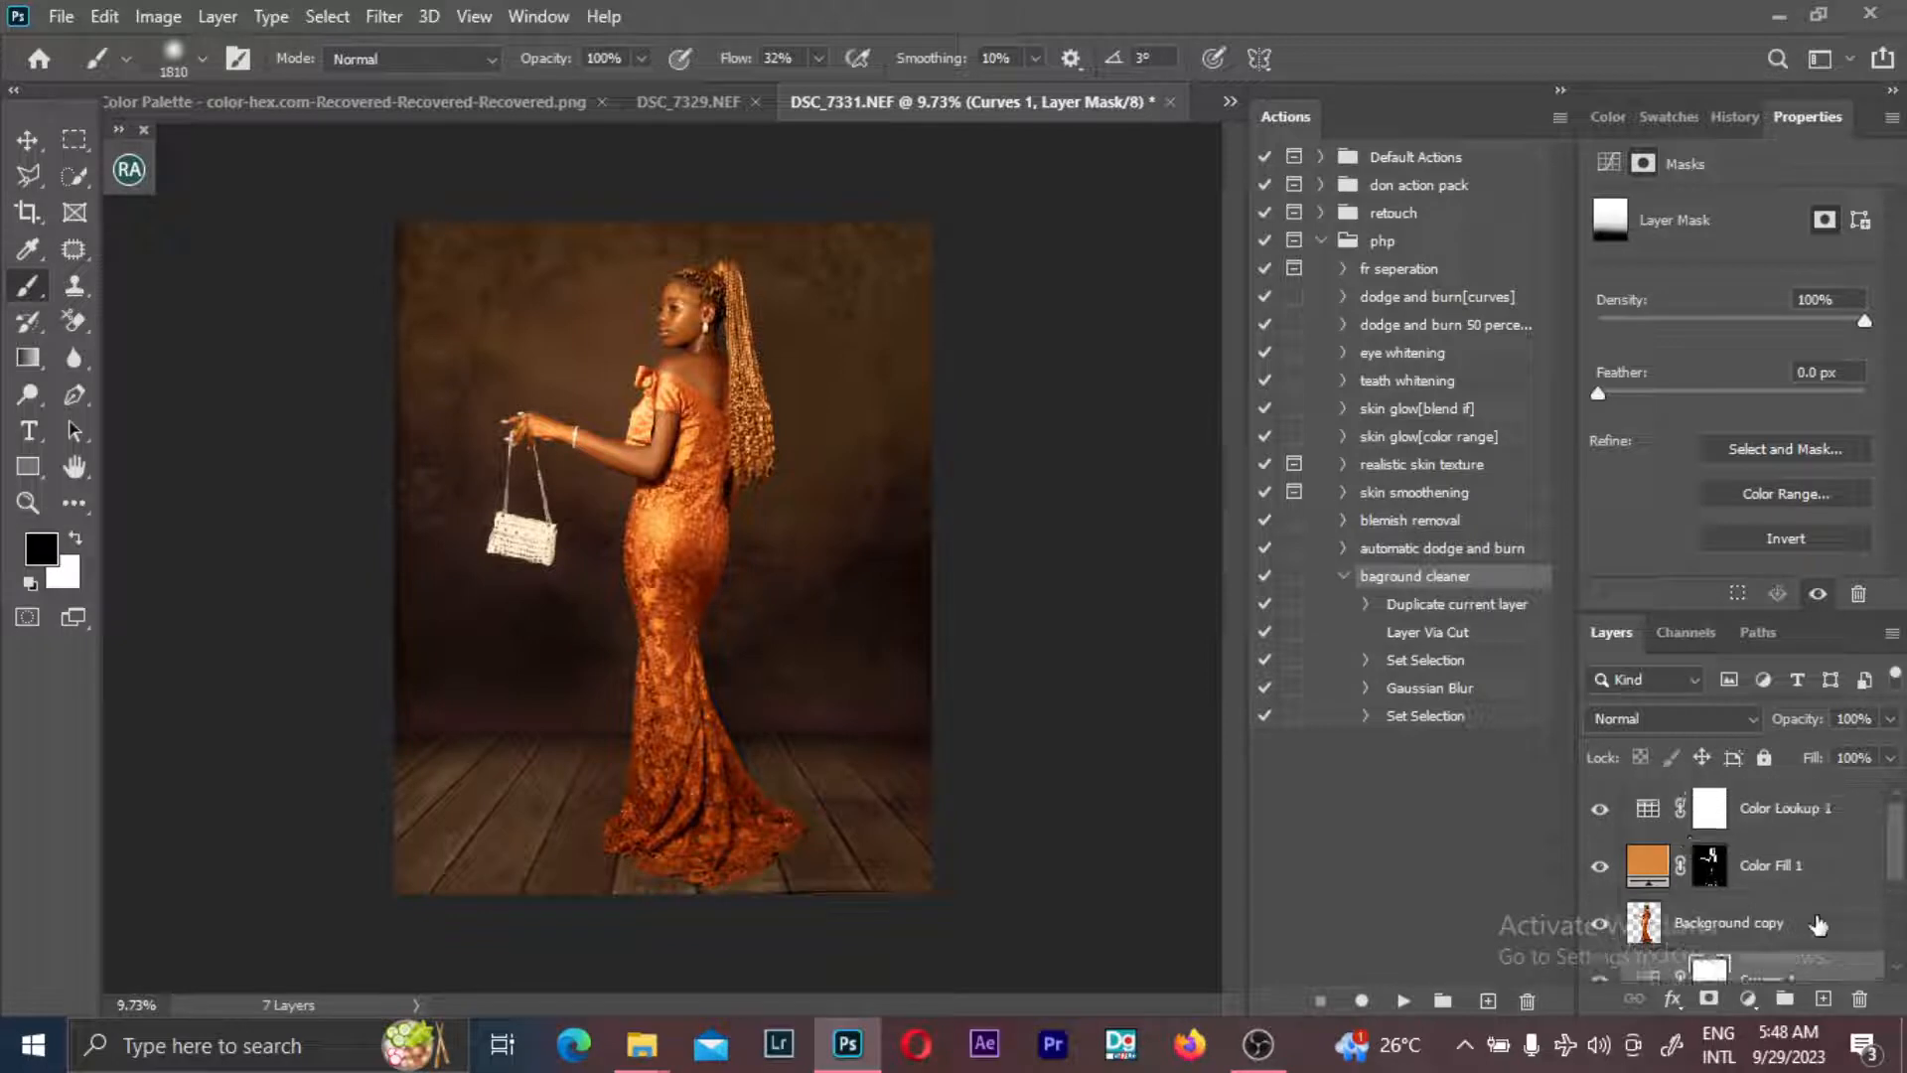
click(1826, 809)
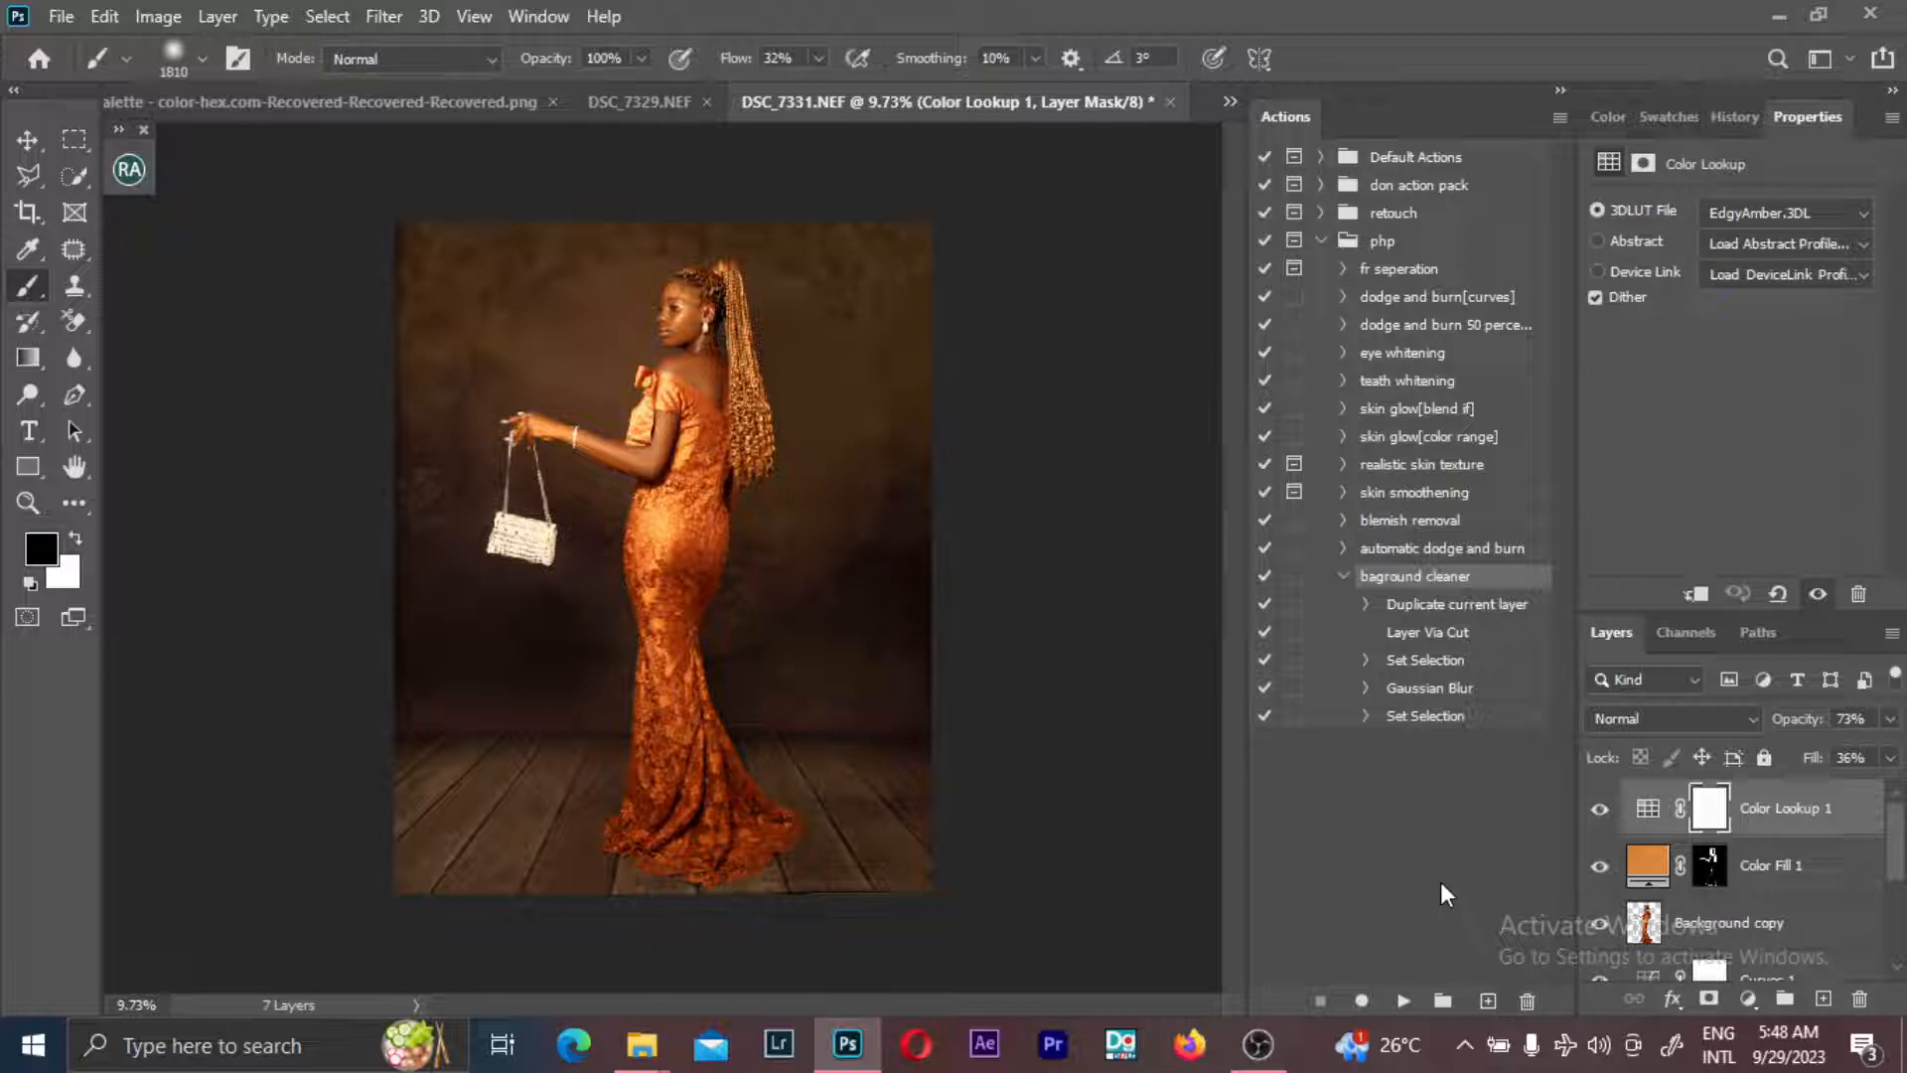
scroll(1808, 904, down, 1)
click(1760, 933)
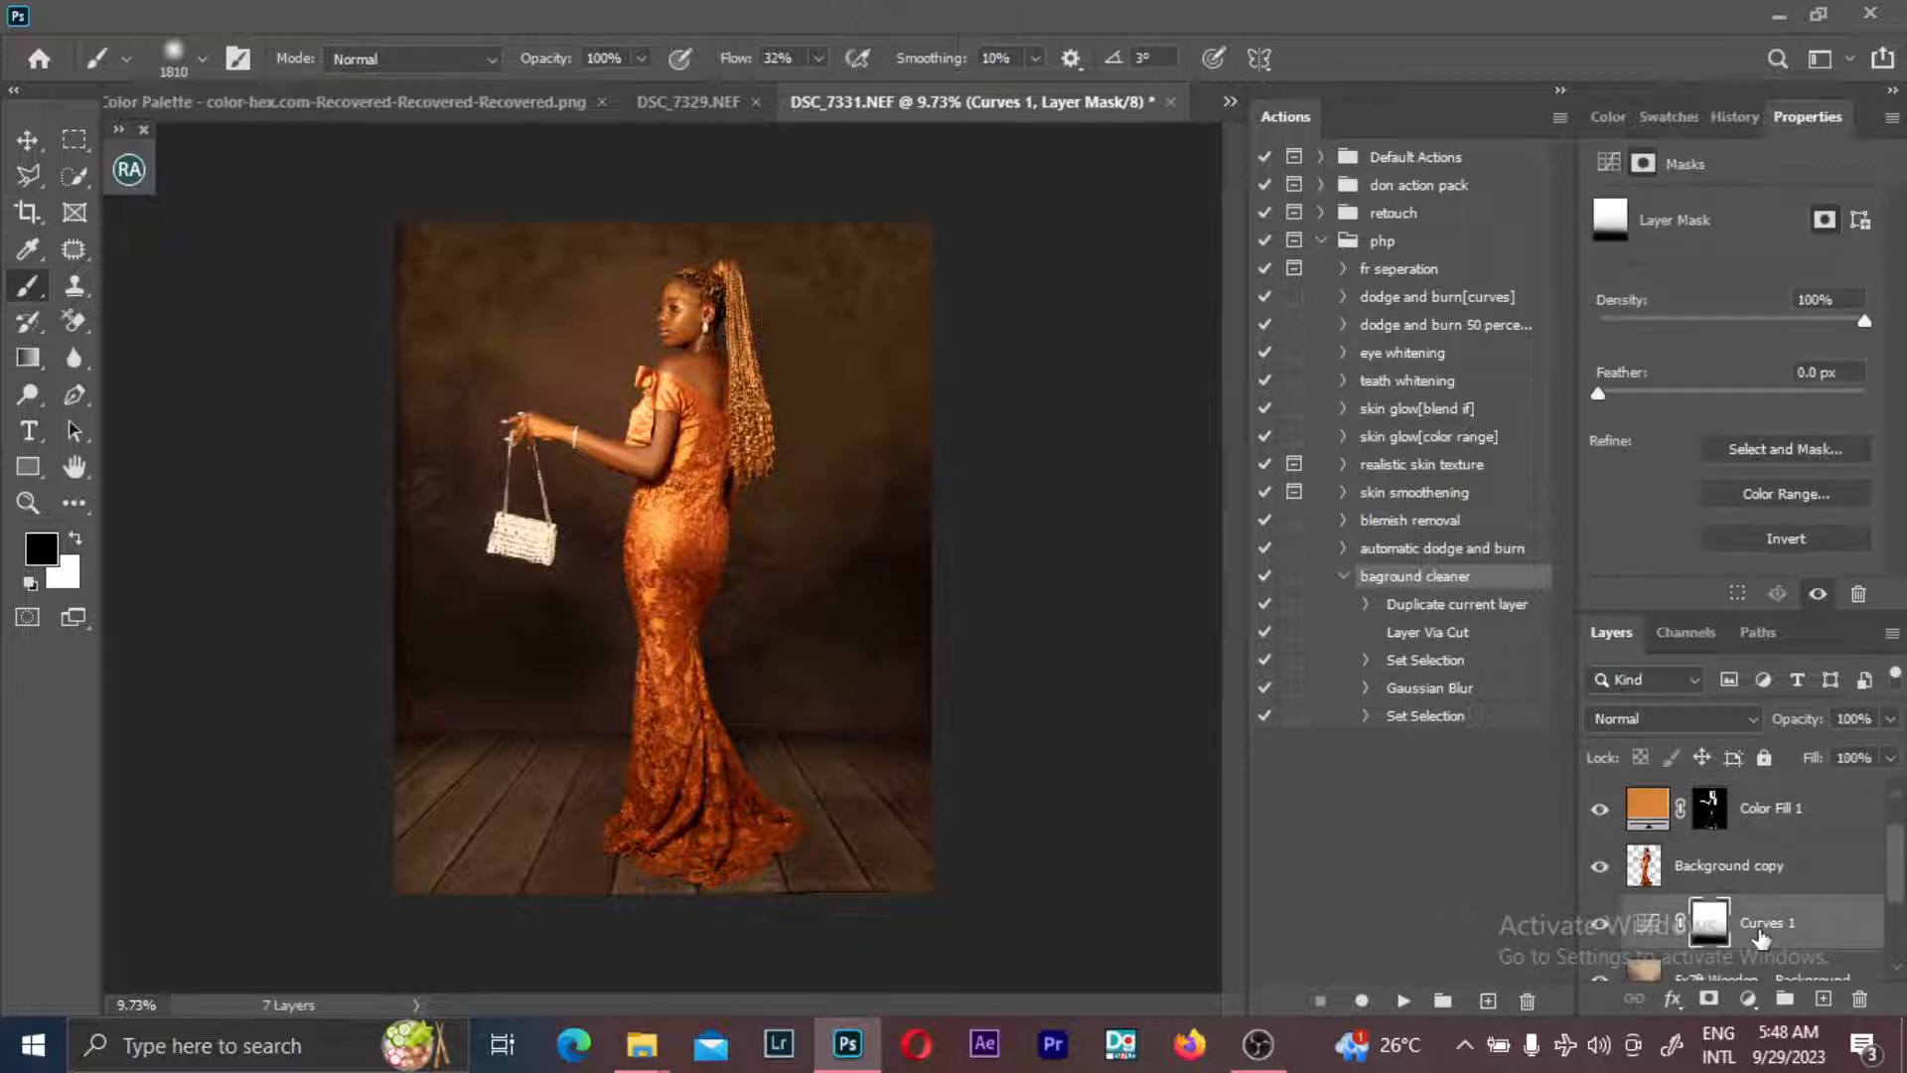
alt+right_click(703, 309)
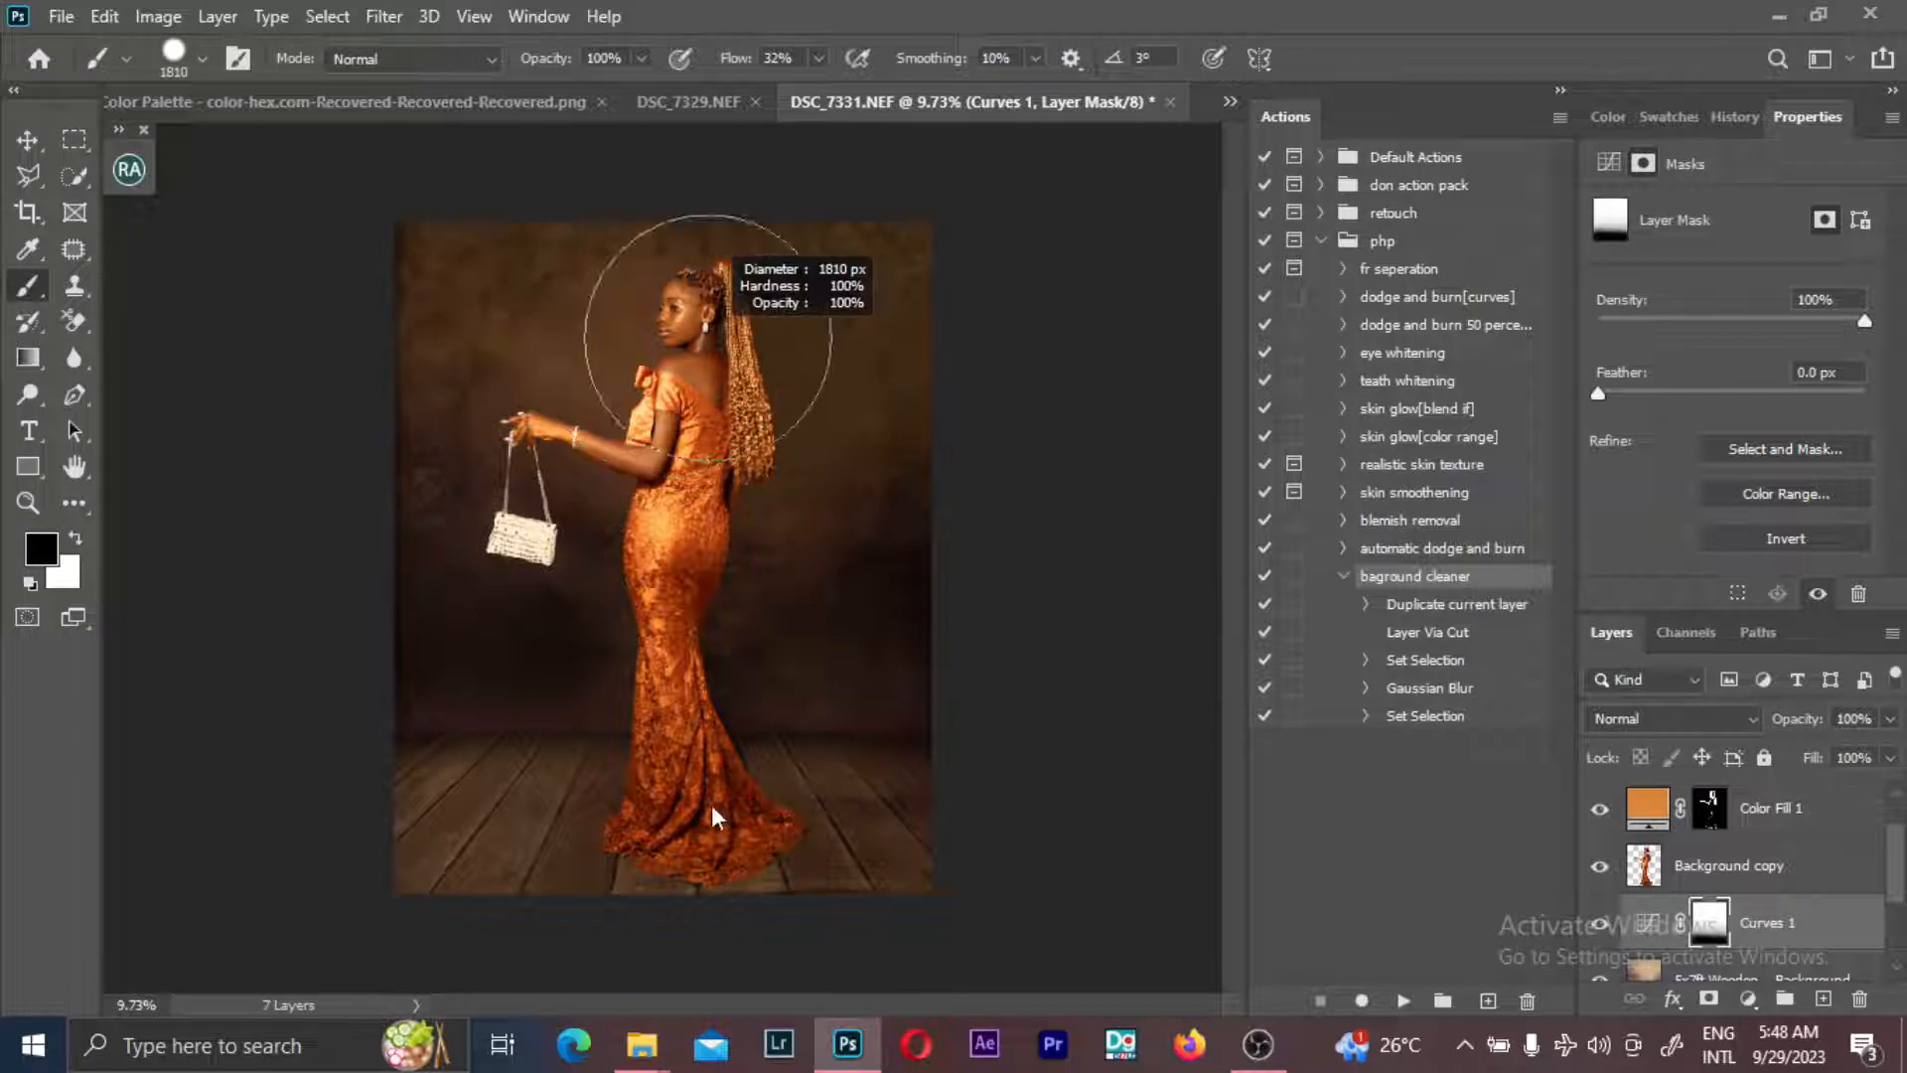
key(x)
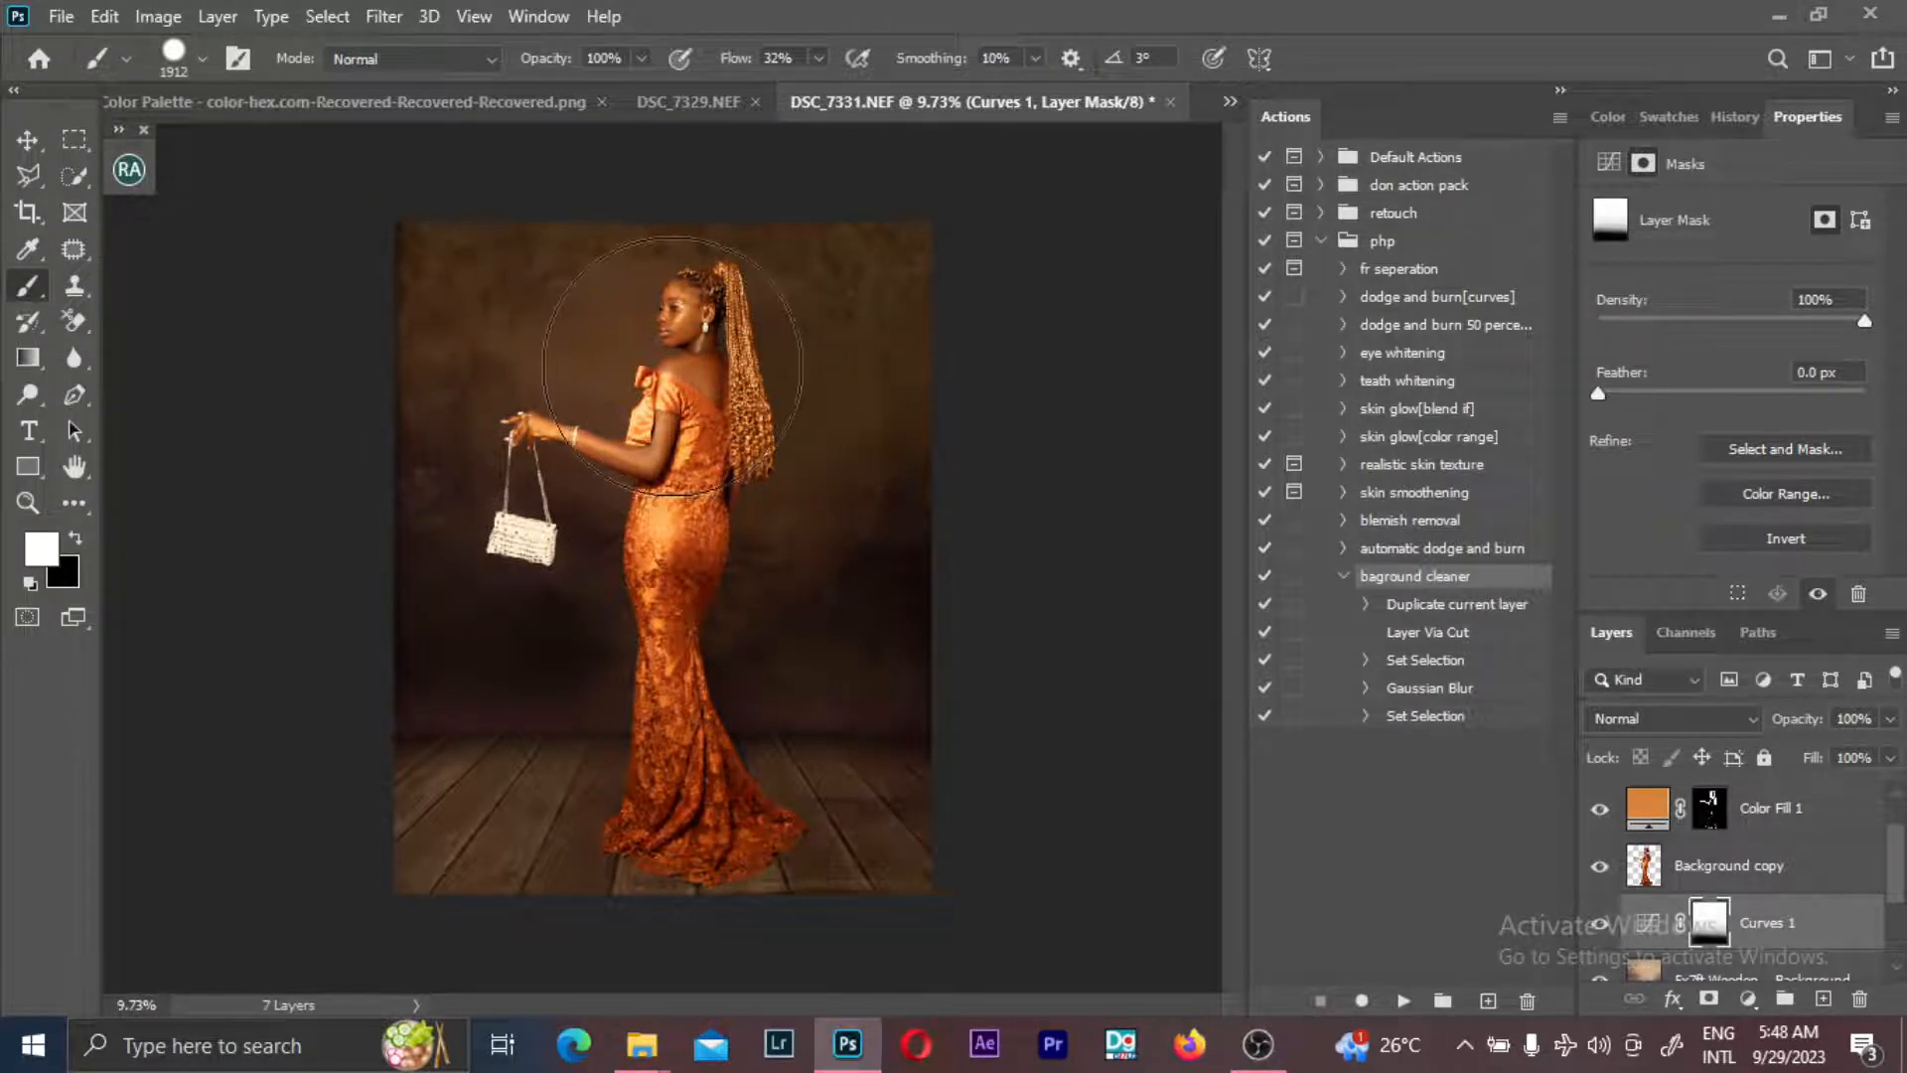
drag(663, 371, 713, 376)
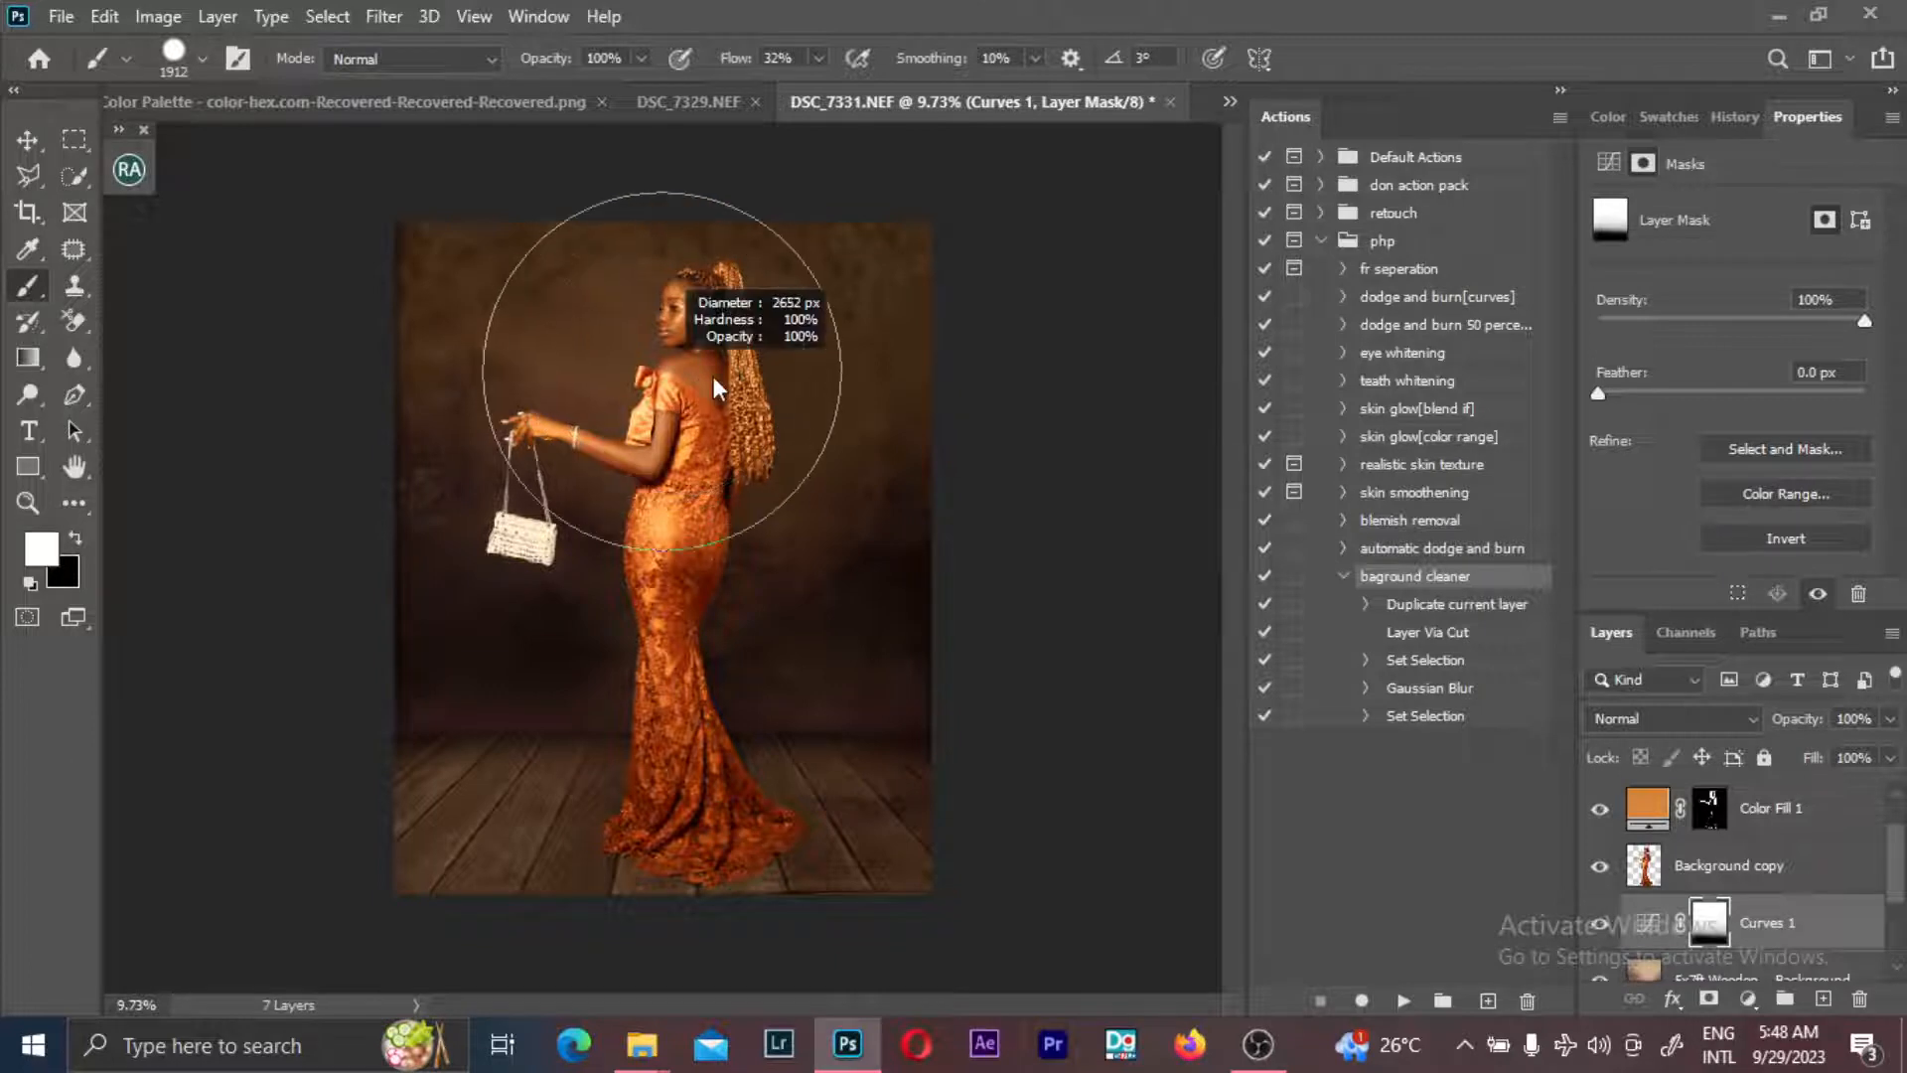
drag(619, 418, 648, 423)
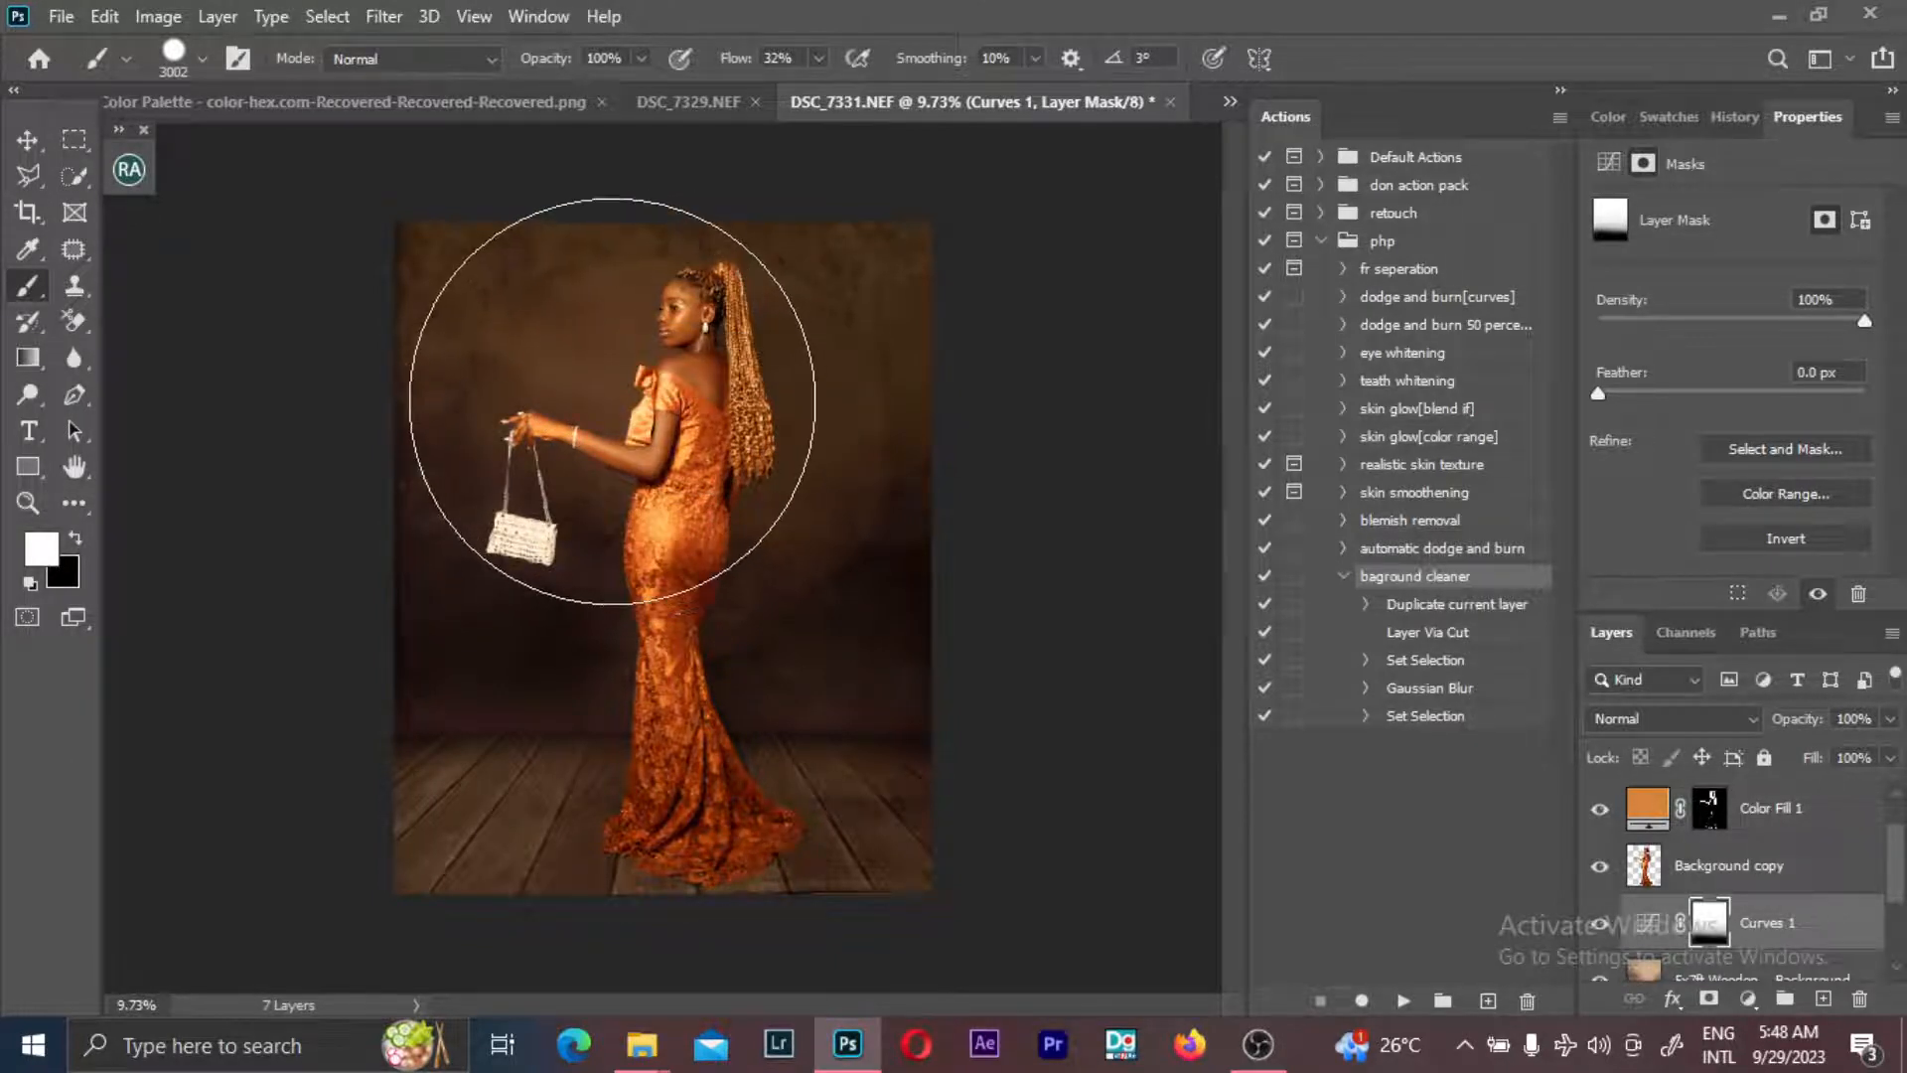
- Add a second Curves adjustment above Curves 1 and brighten it with a point at input 83, output 156
click(1748, 999)
click(1739, 649)
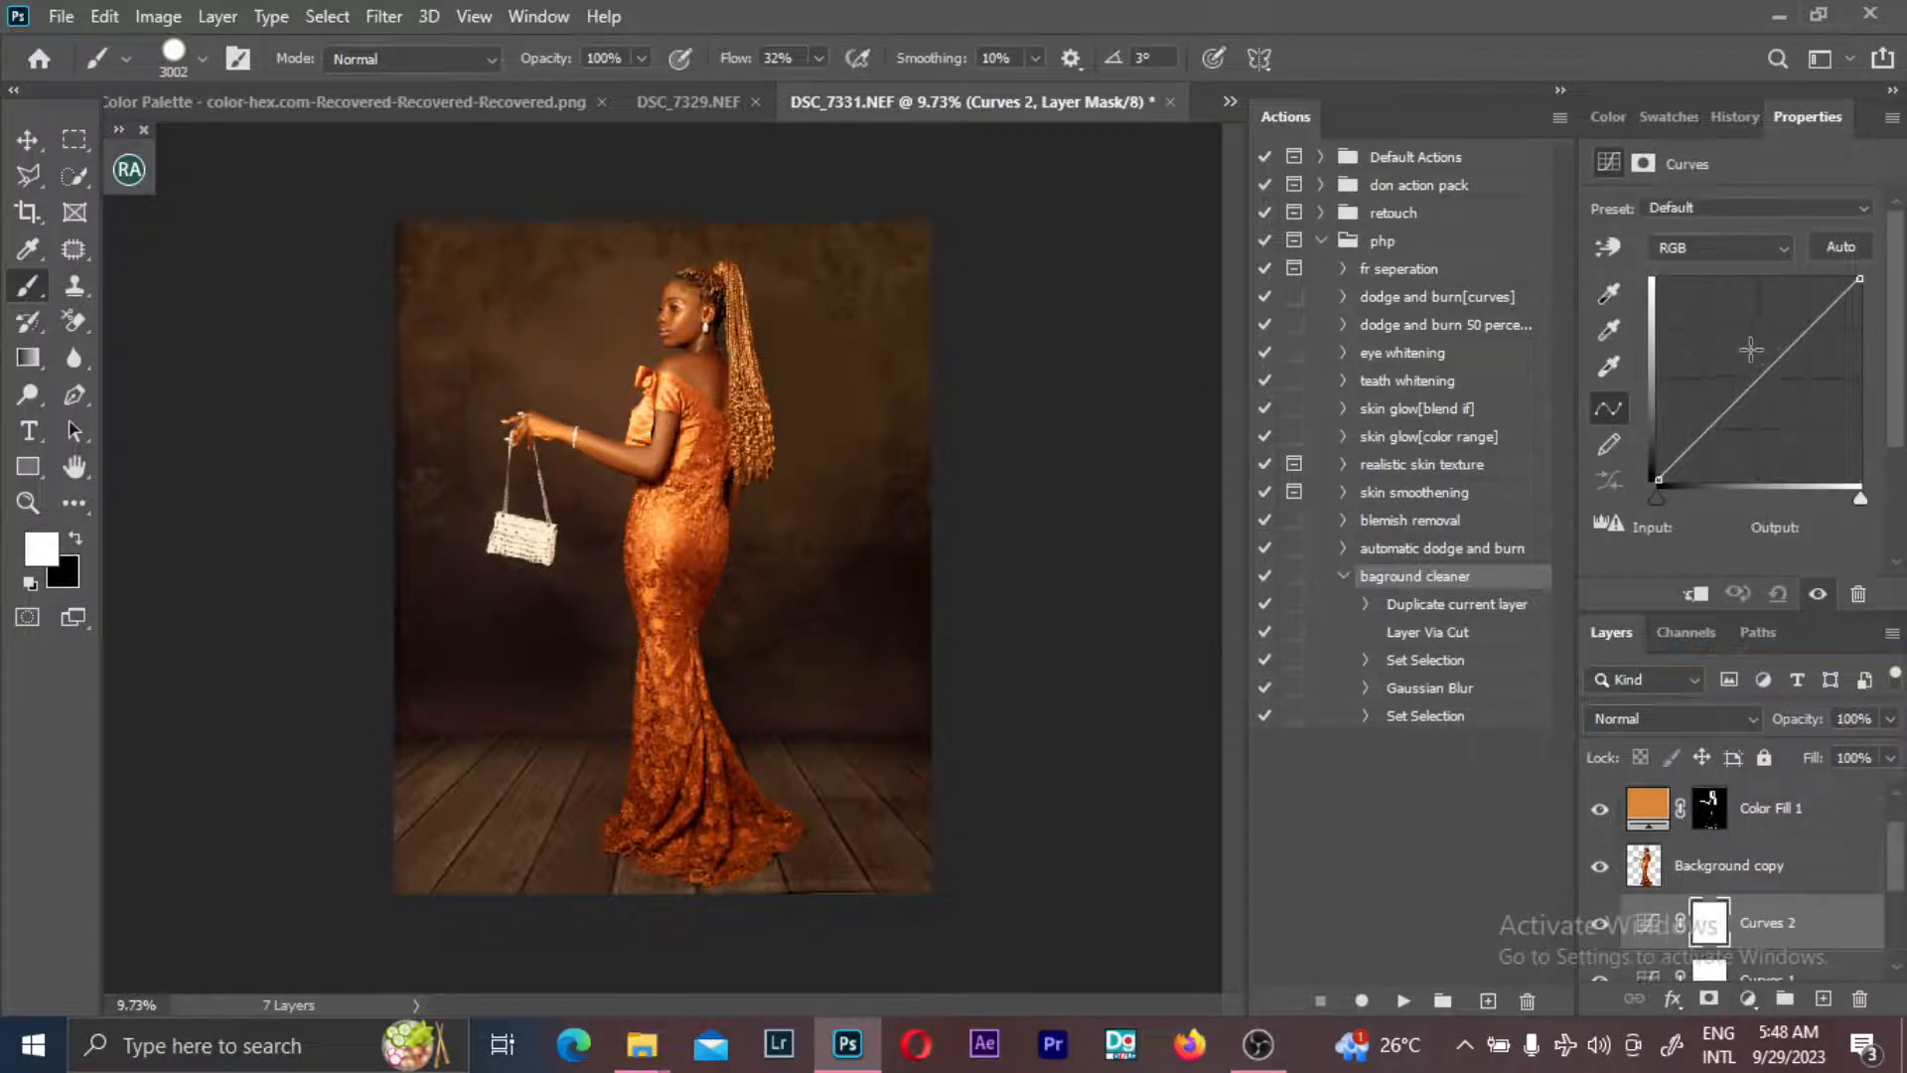
drag(1752, 392, 1723, 356)
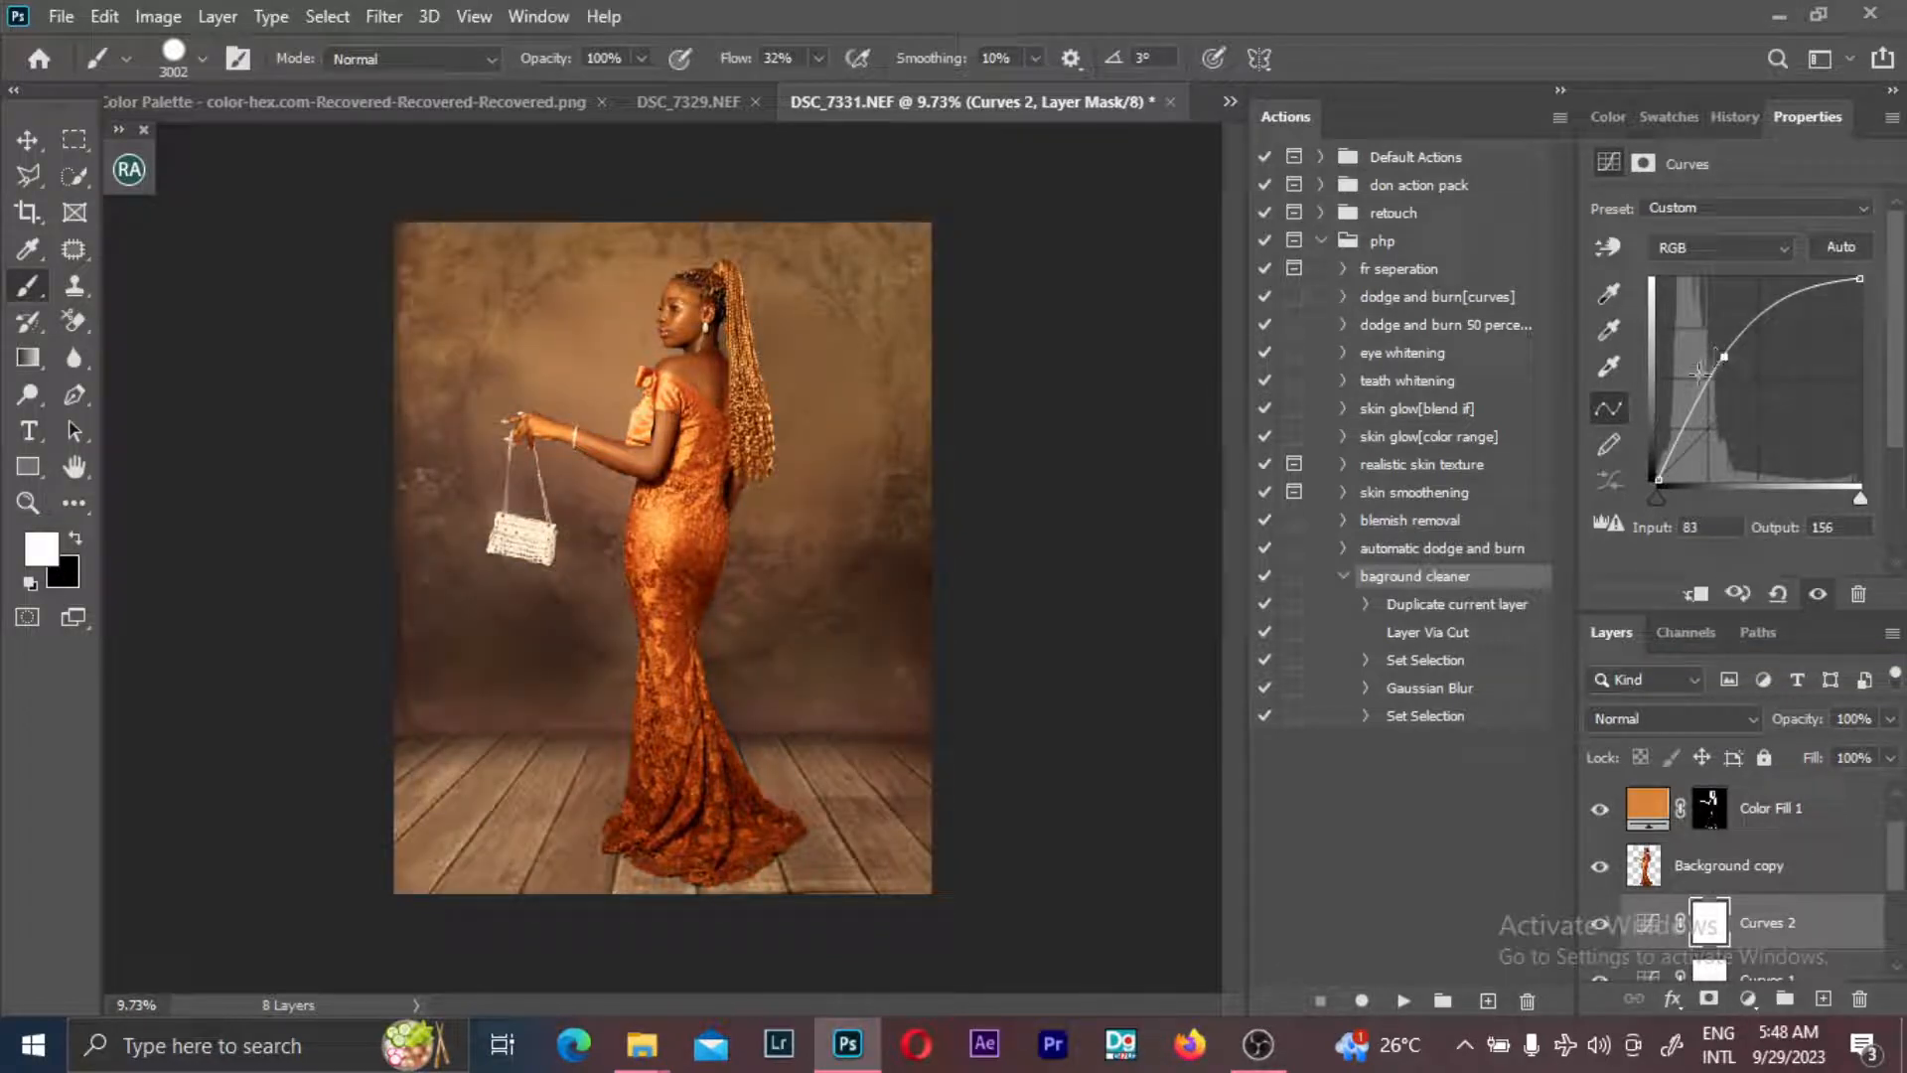
- Invert the Curves 2 mask to black and stamp one white circle at 100% flow behind the woman's upper body
key(ctrl+i)
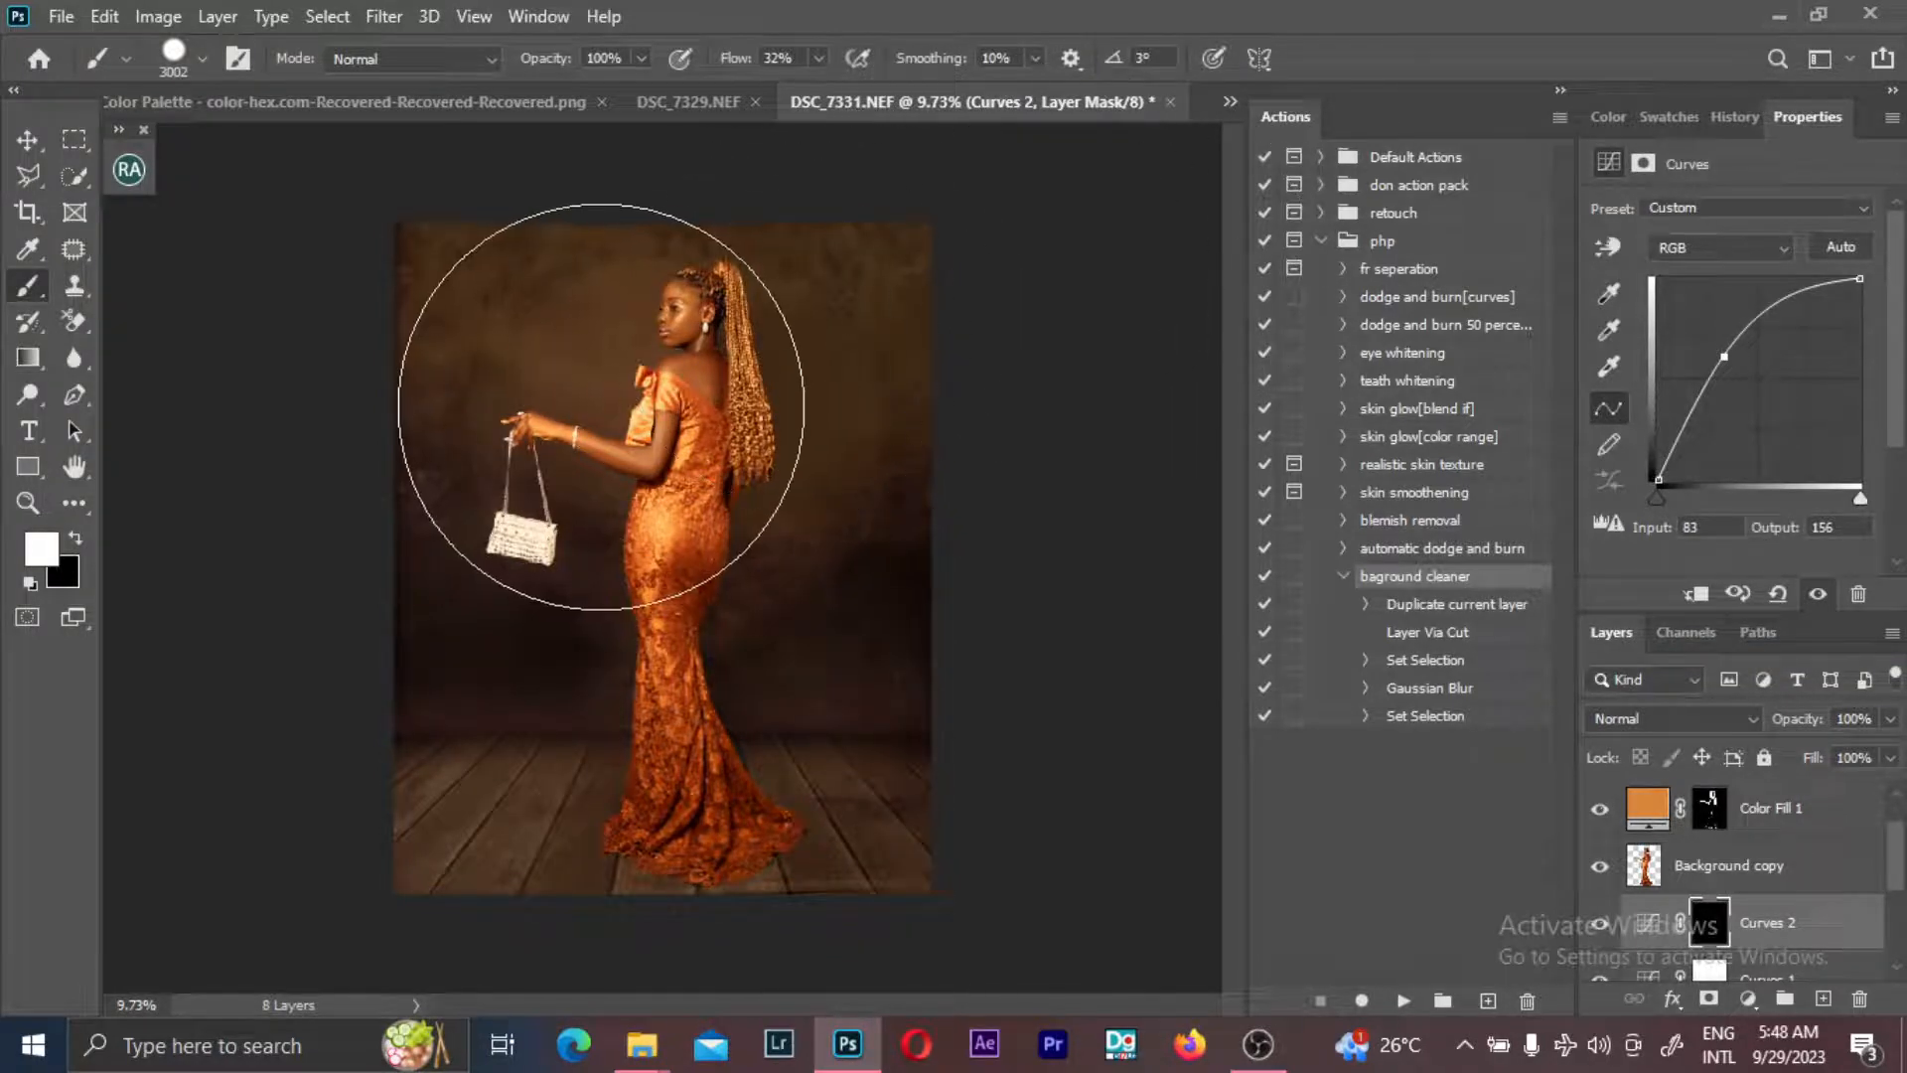
drag(730, 62, 1119, 97)
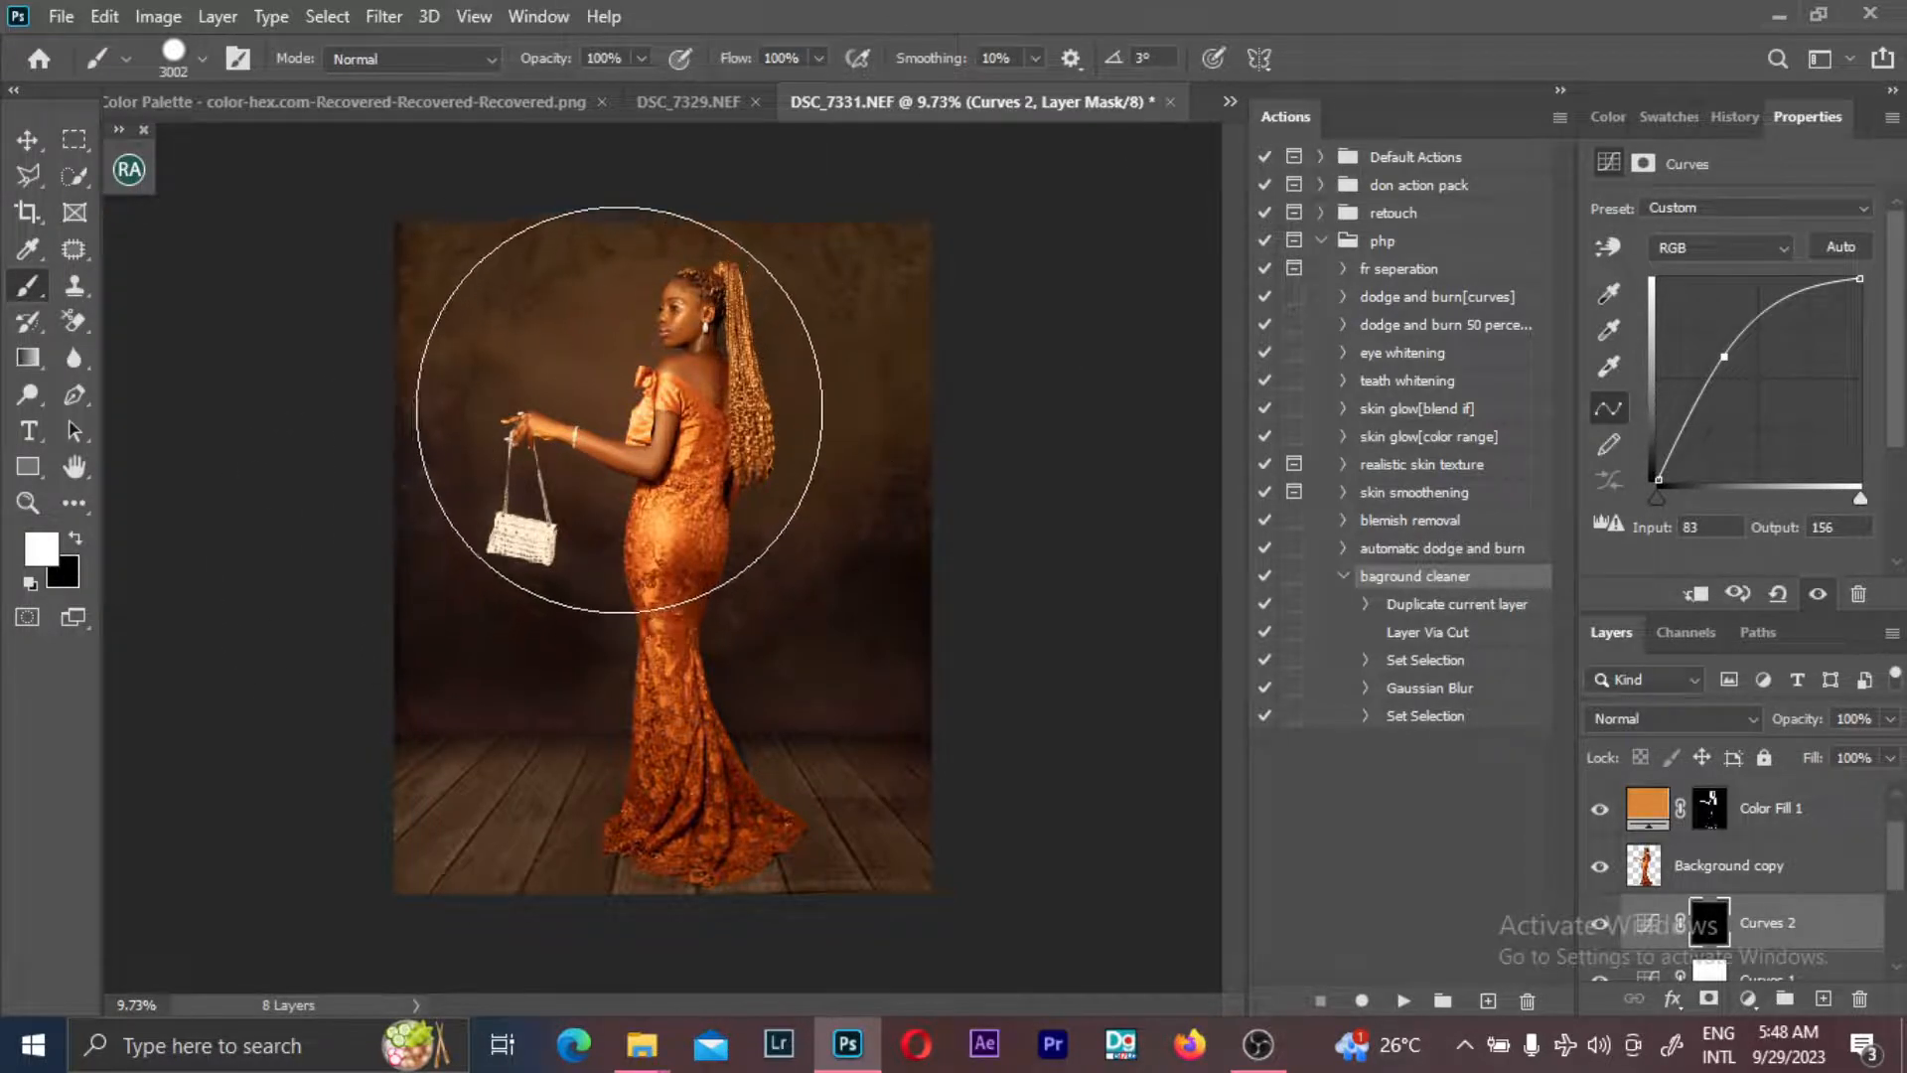
click(618, 410)
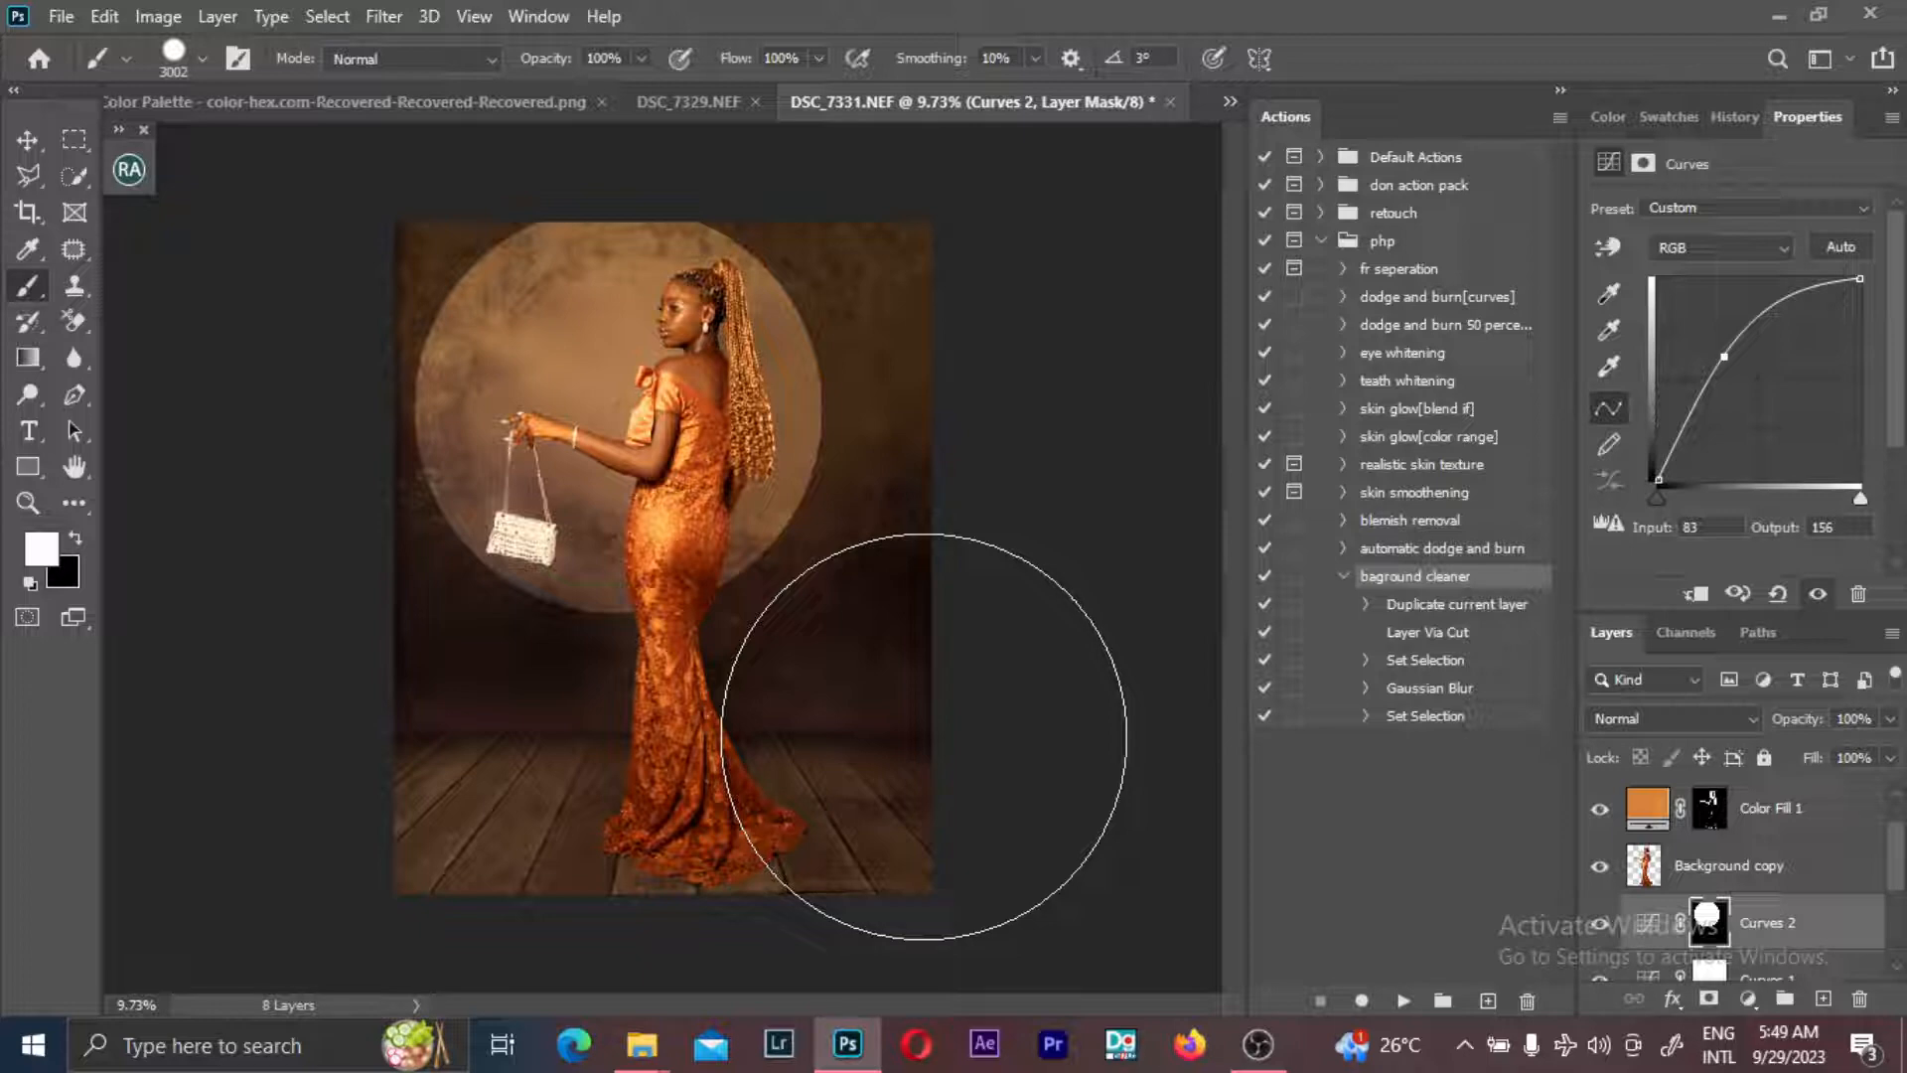
- Feather the Curves 2 layer mask by about 27.6 px and lower the layer's fill to 39%
click(1643, 930)
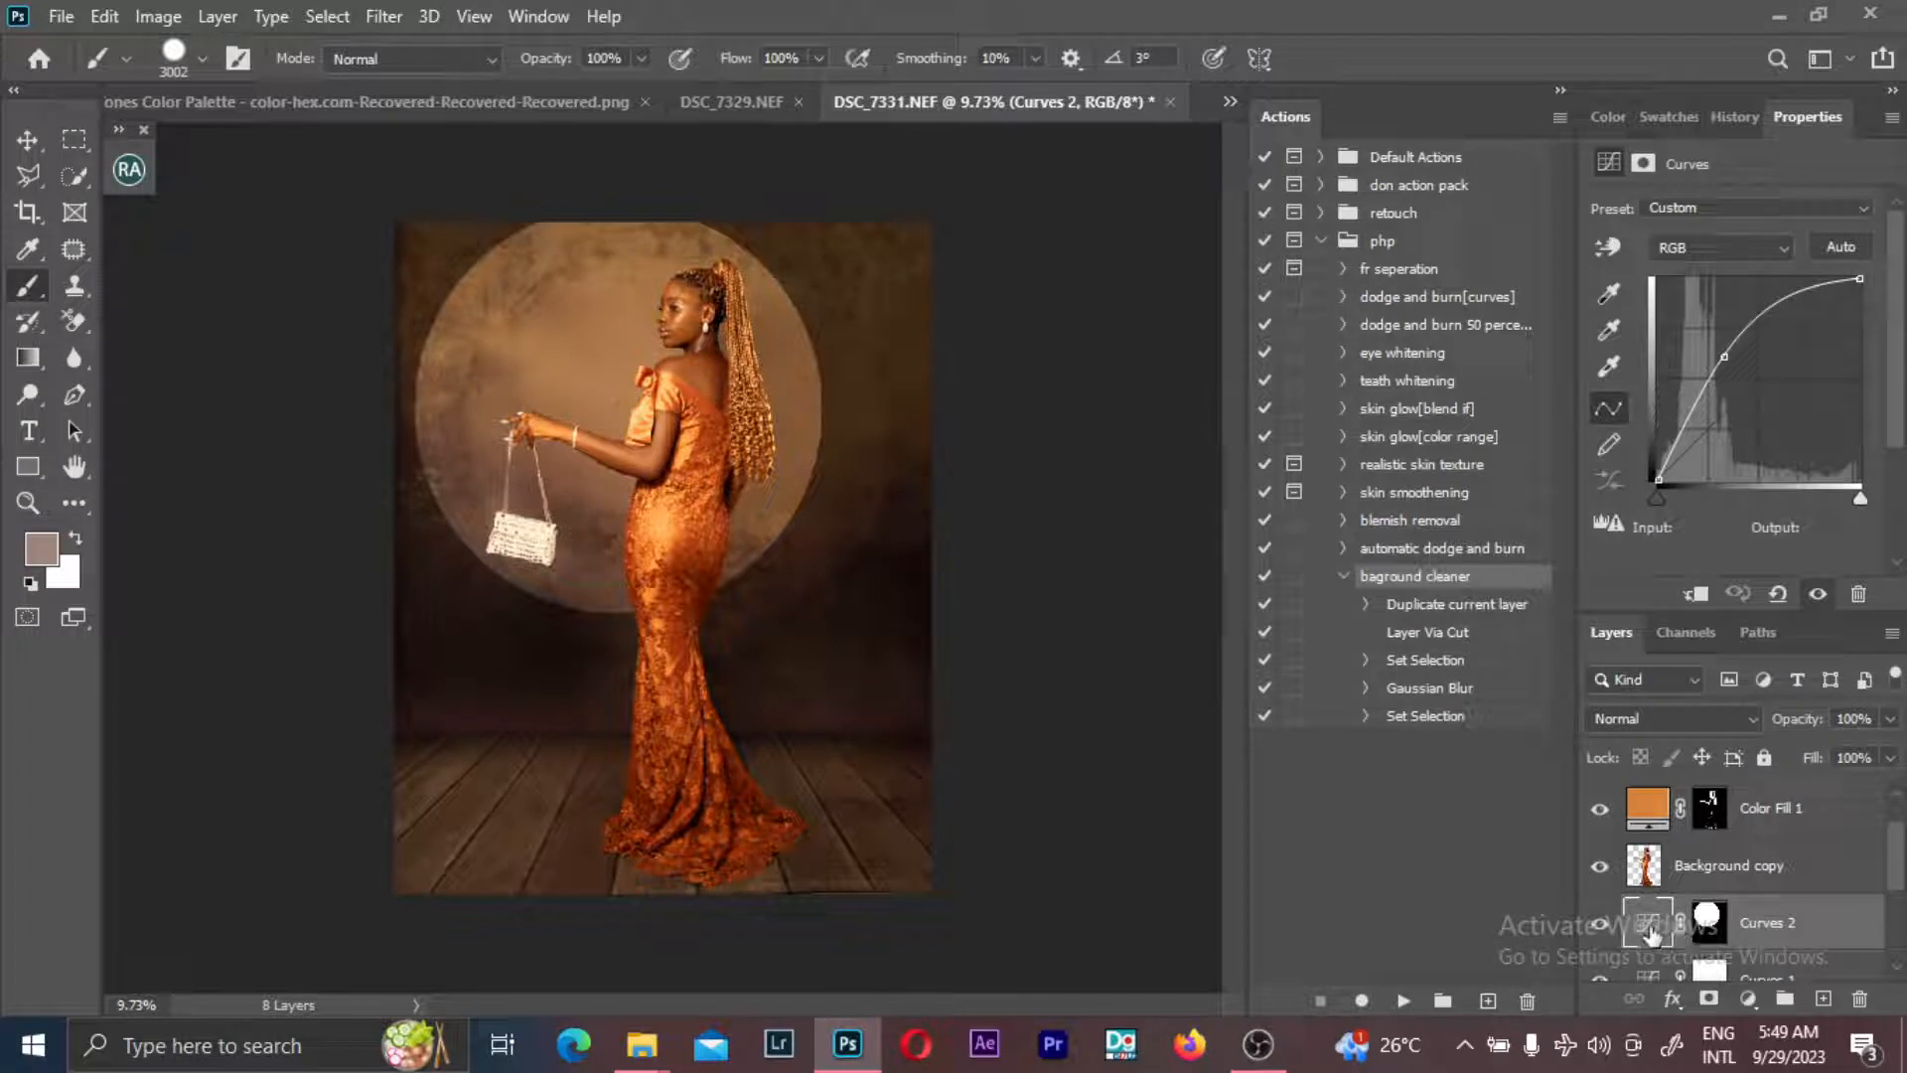
click(1716, 938)
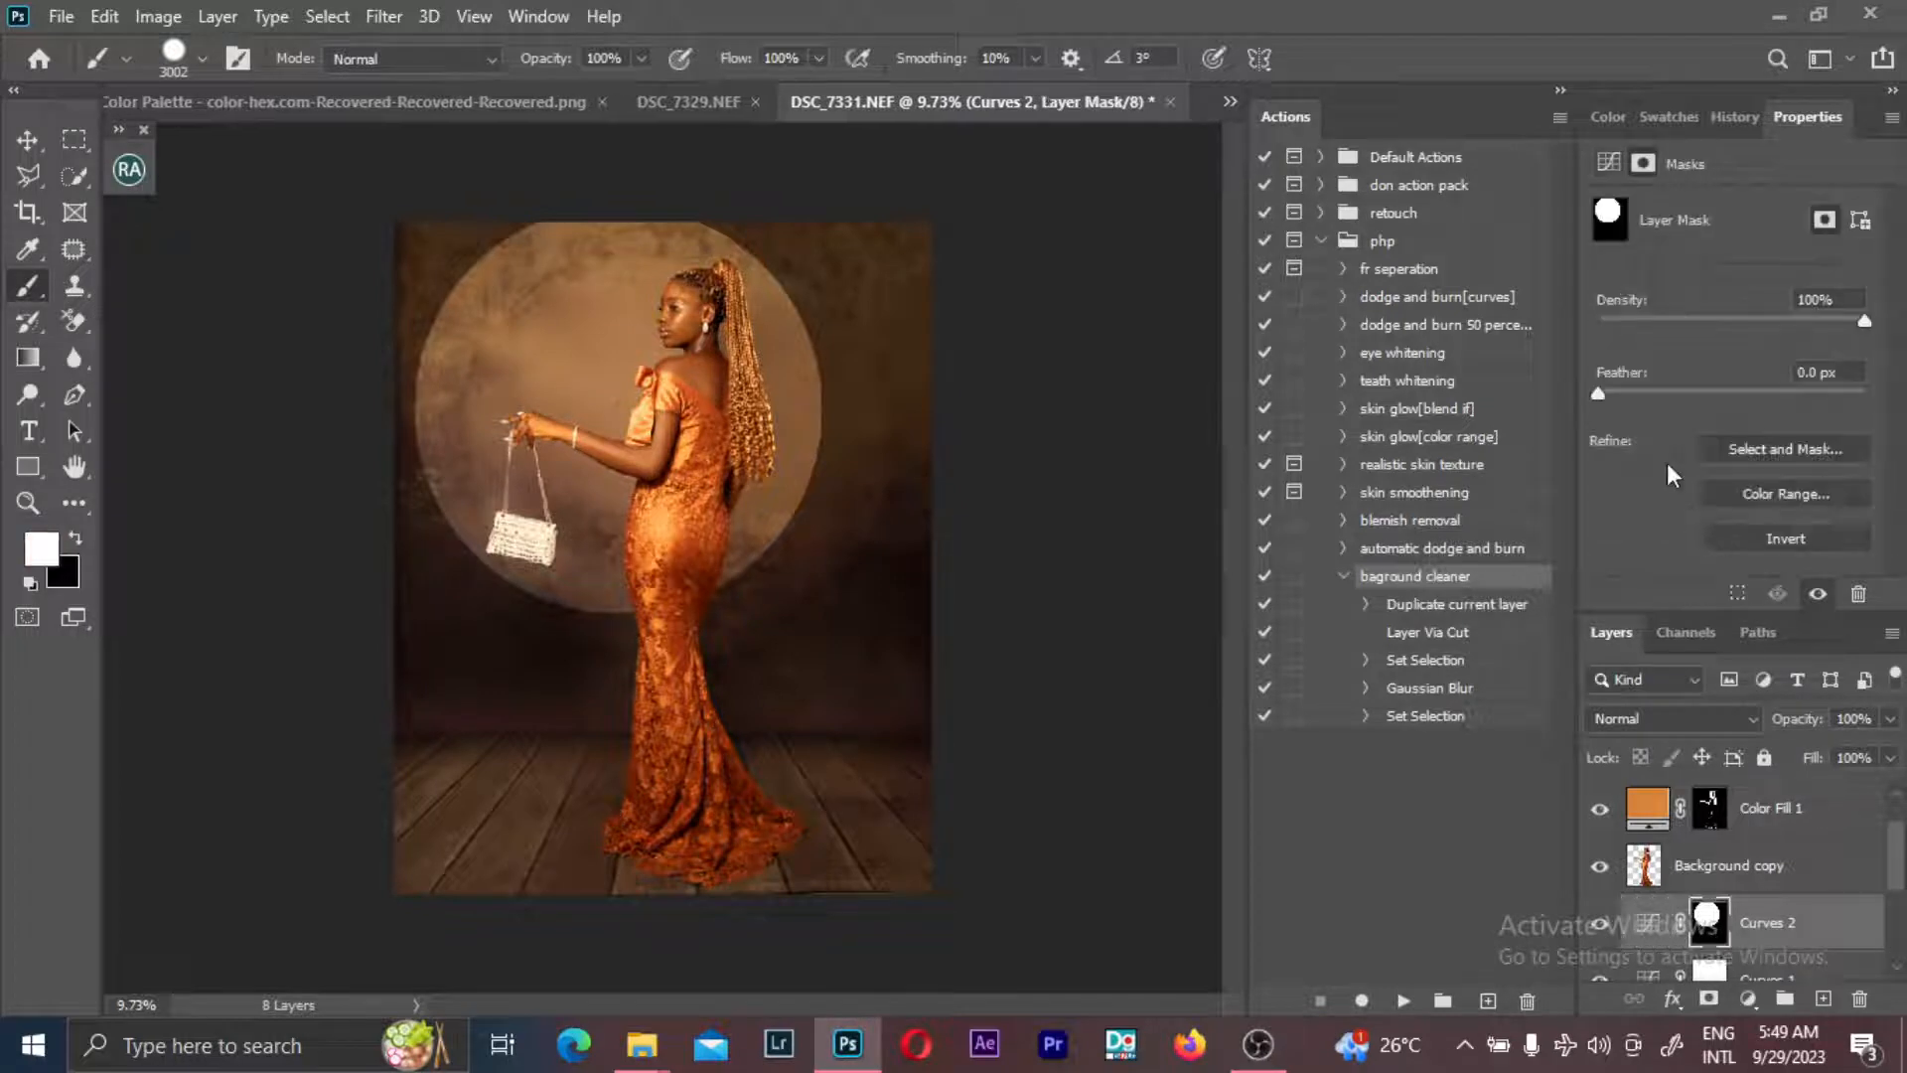
drag(1633, 389, 1713, 388)
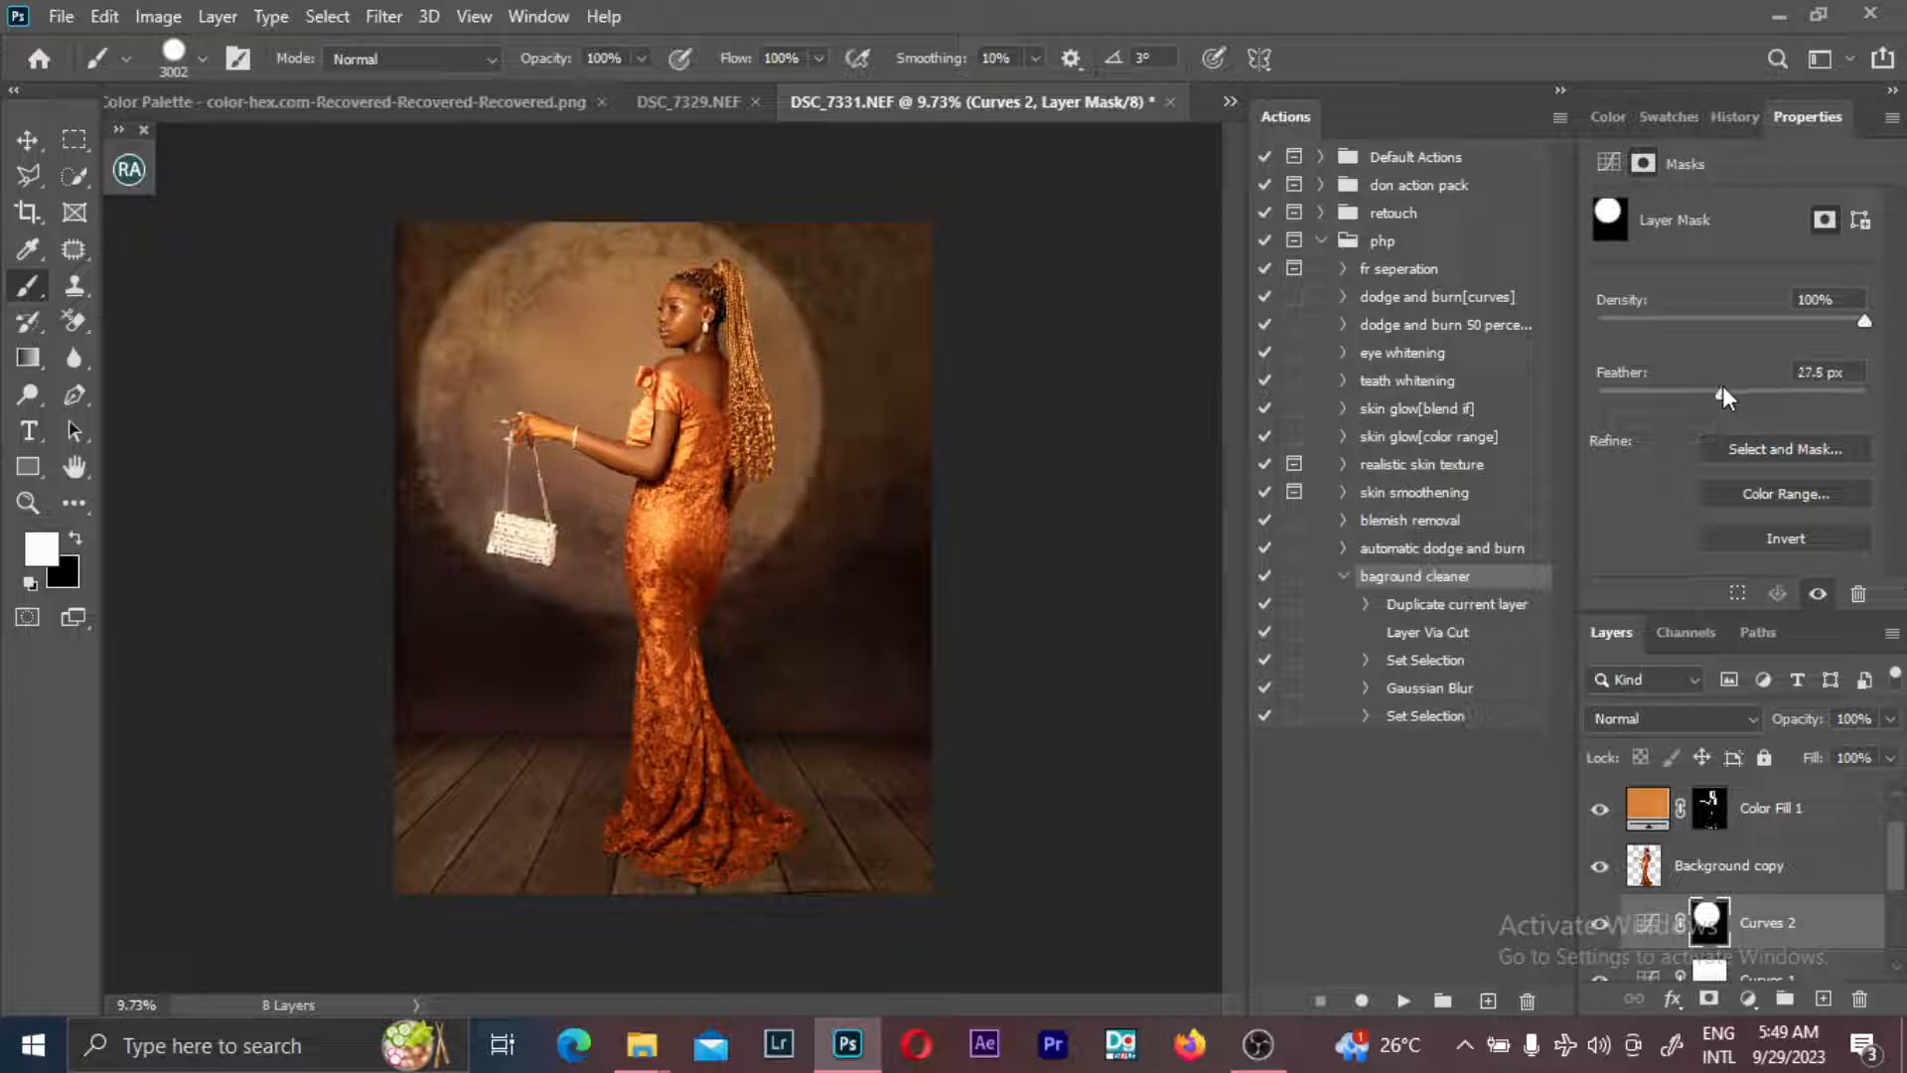
click(1887, 759)
click(1845, 784)
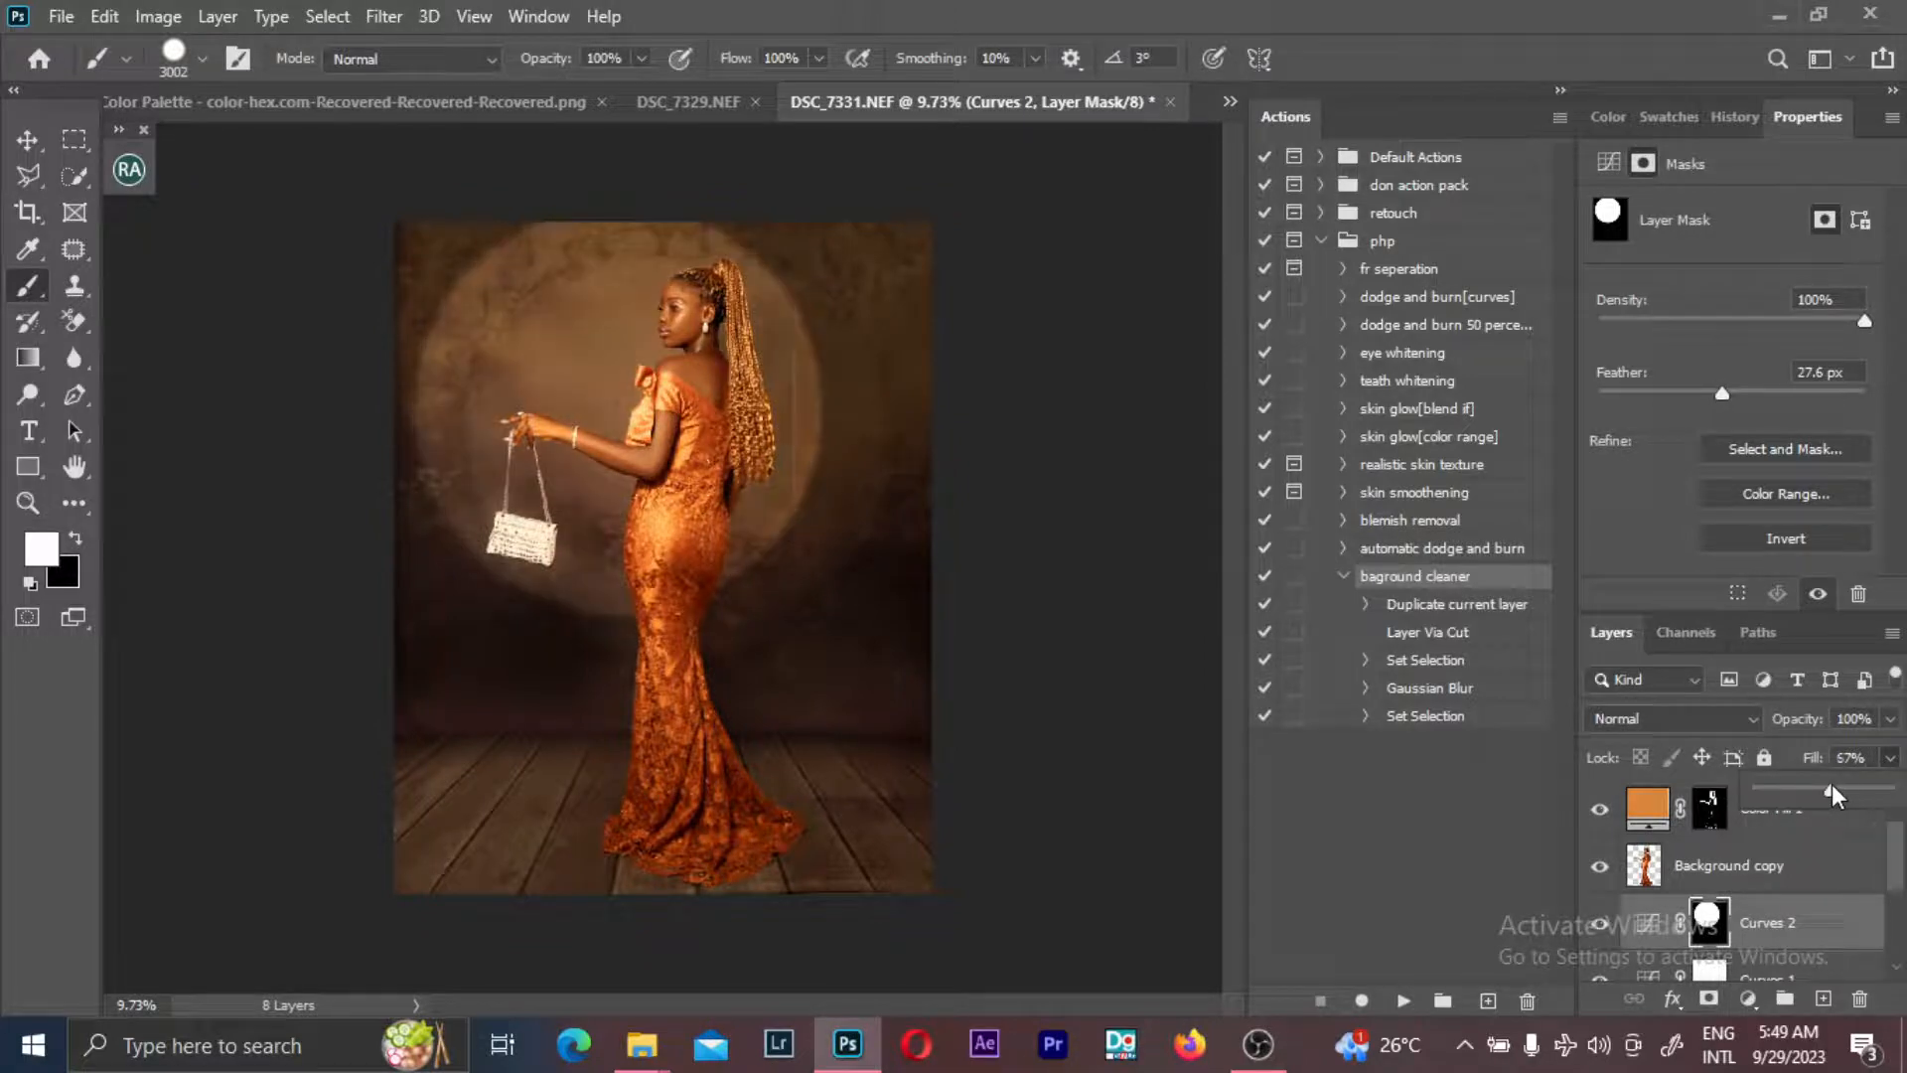
drag(1831, 784, 1809, 785)
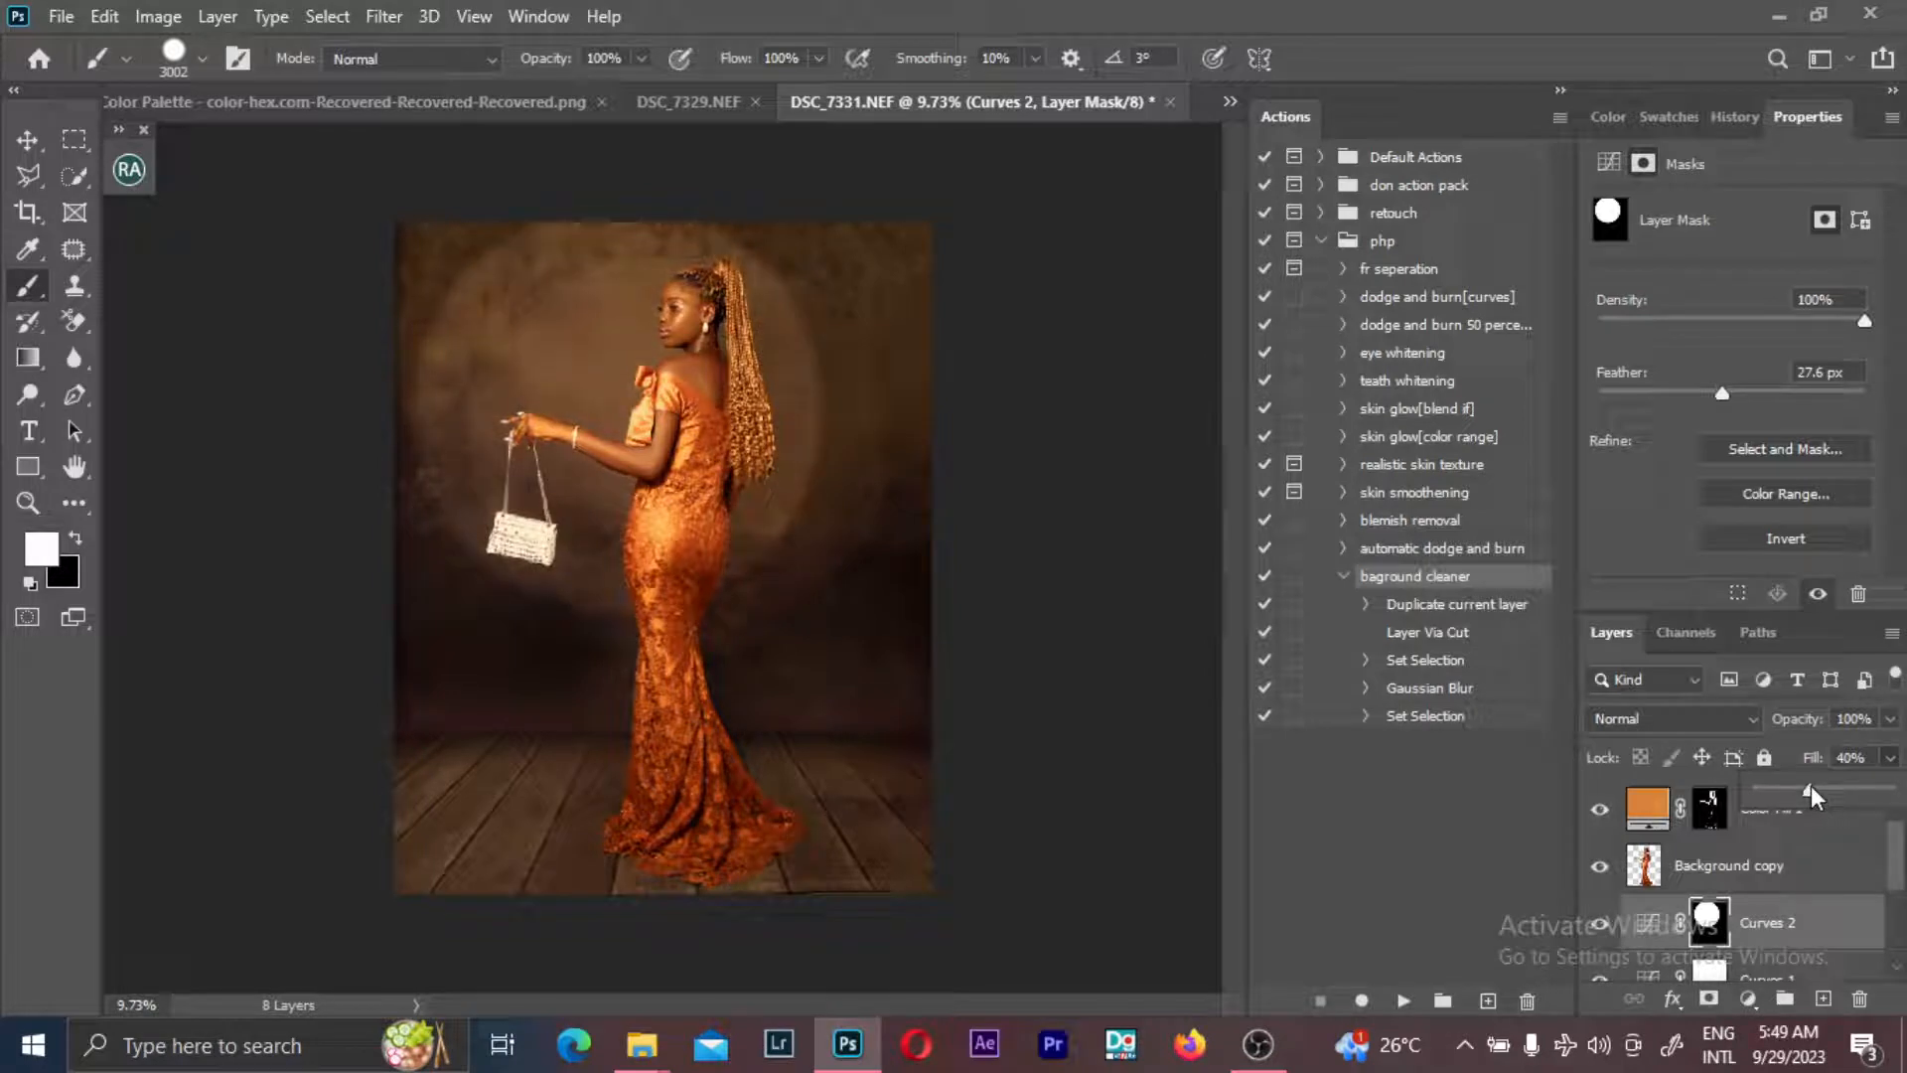
- Readjust the Curves 2 mask feather to 17.8 px to refine the softness of the circle's edge
click(1737, 392)
click(1735, 390)
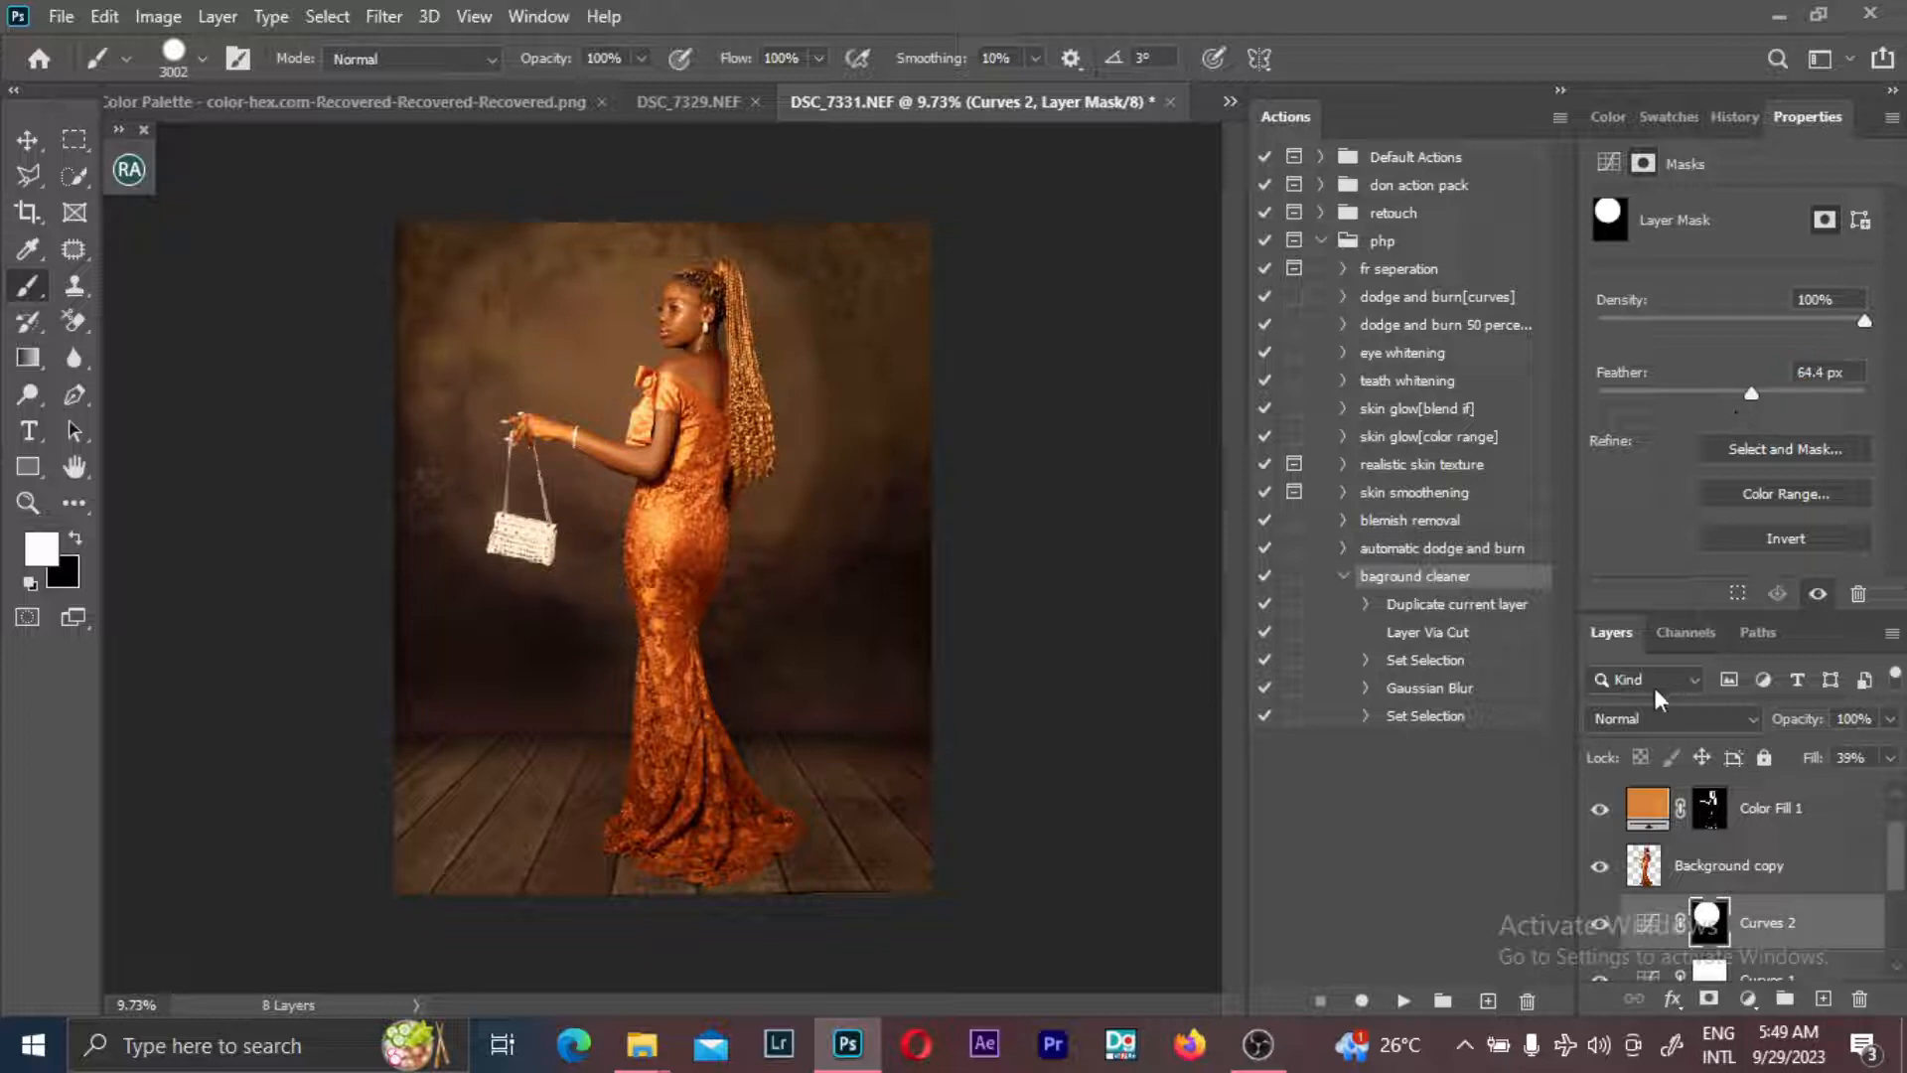
click(1707, 394)
click(1713, 393)
- Add a Curves adjustment above Color Lookup 1 with points at input 200, output 211 and input 46, output 48, at 80% fill
scroll(1634, 815, up, 1)
click(1864, 820)
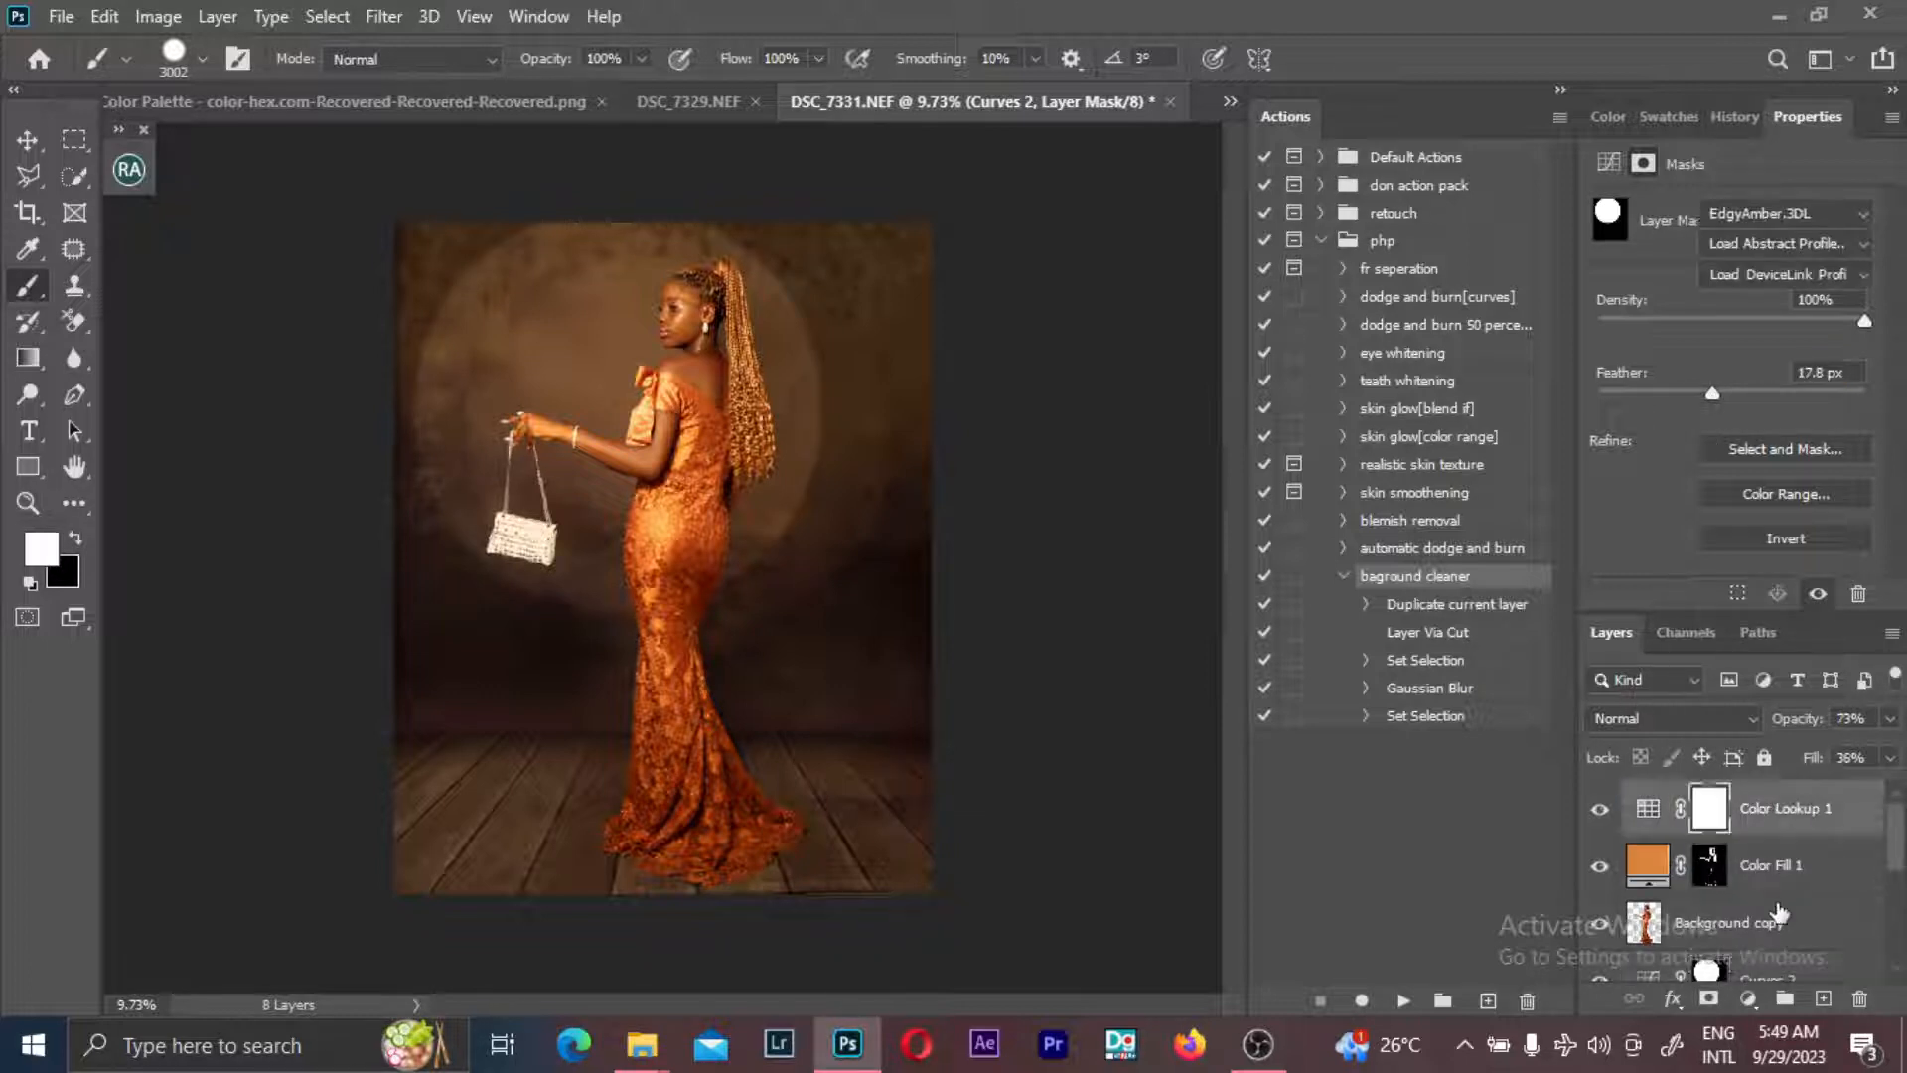
click(1748, 998)
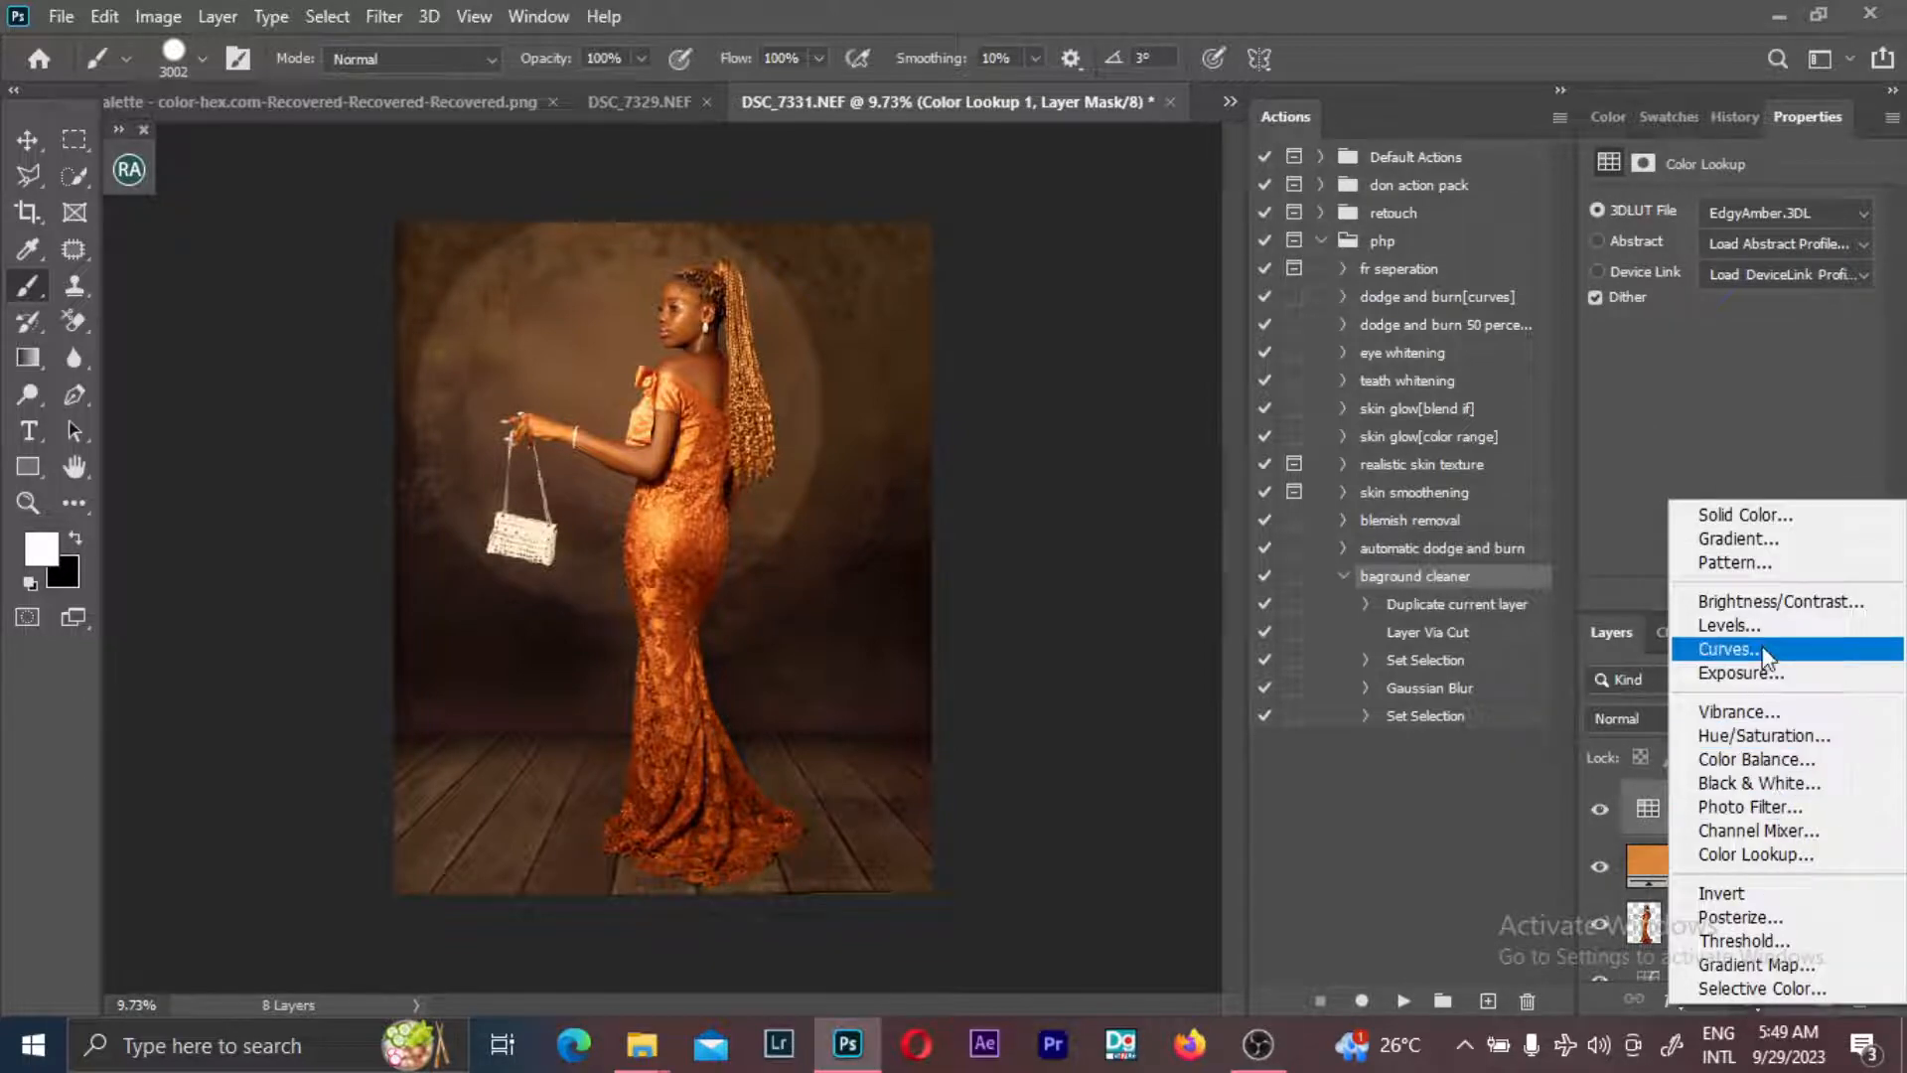
click(1732, 648)
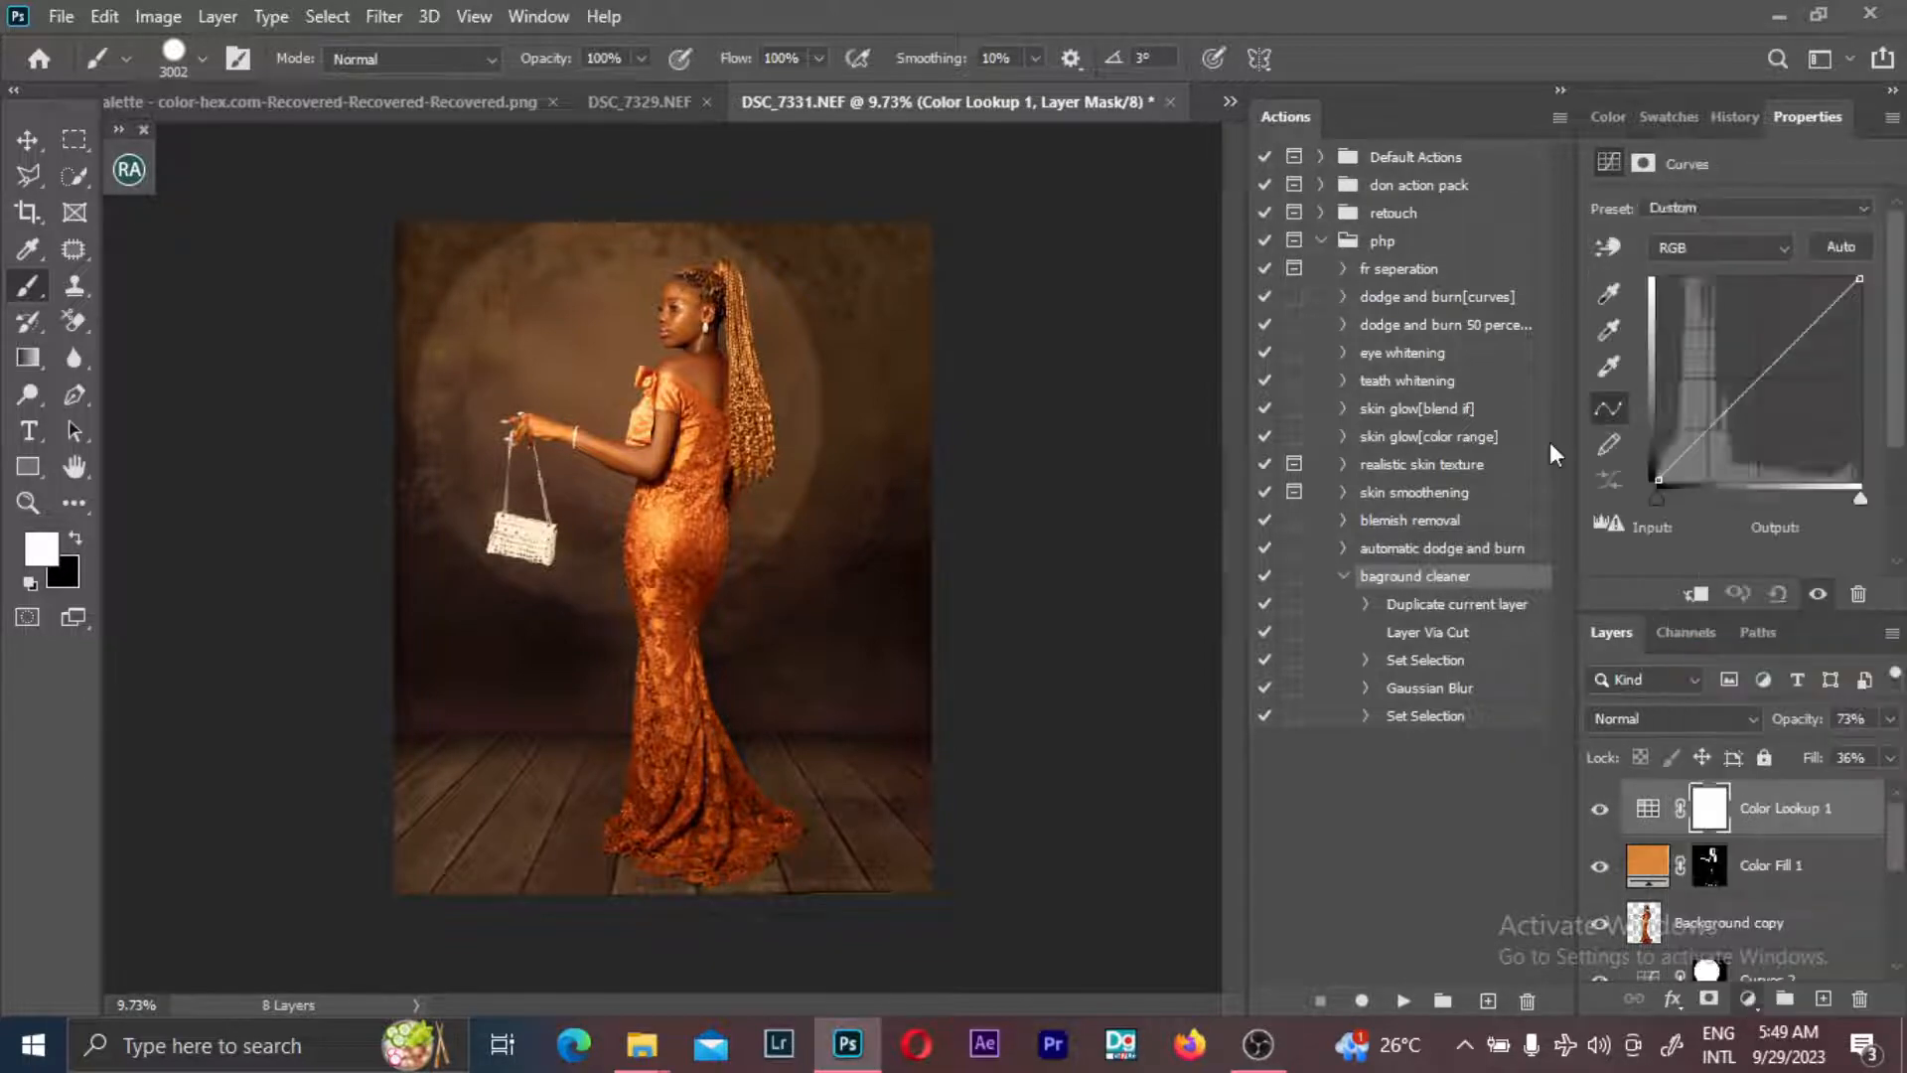
click(1816, 312)
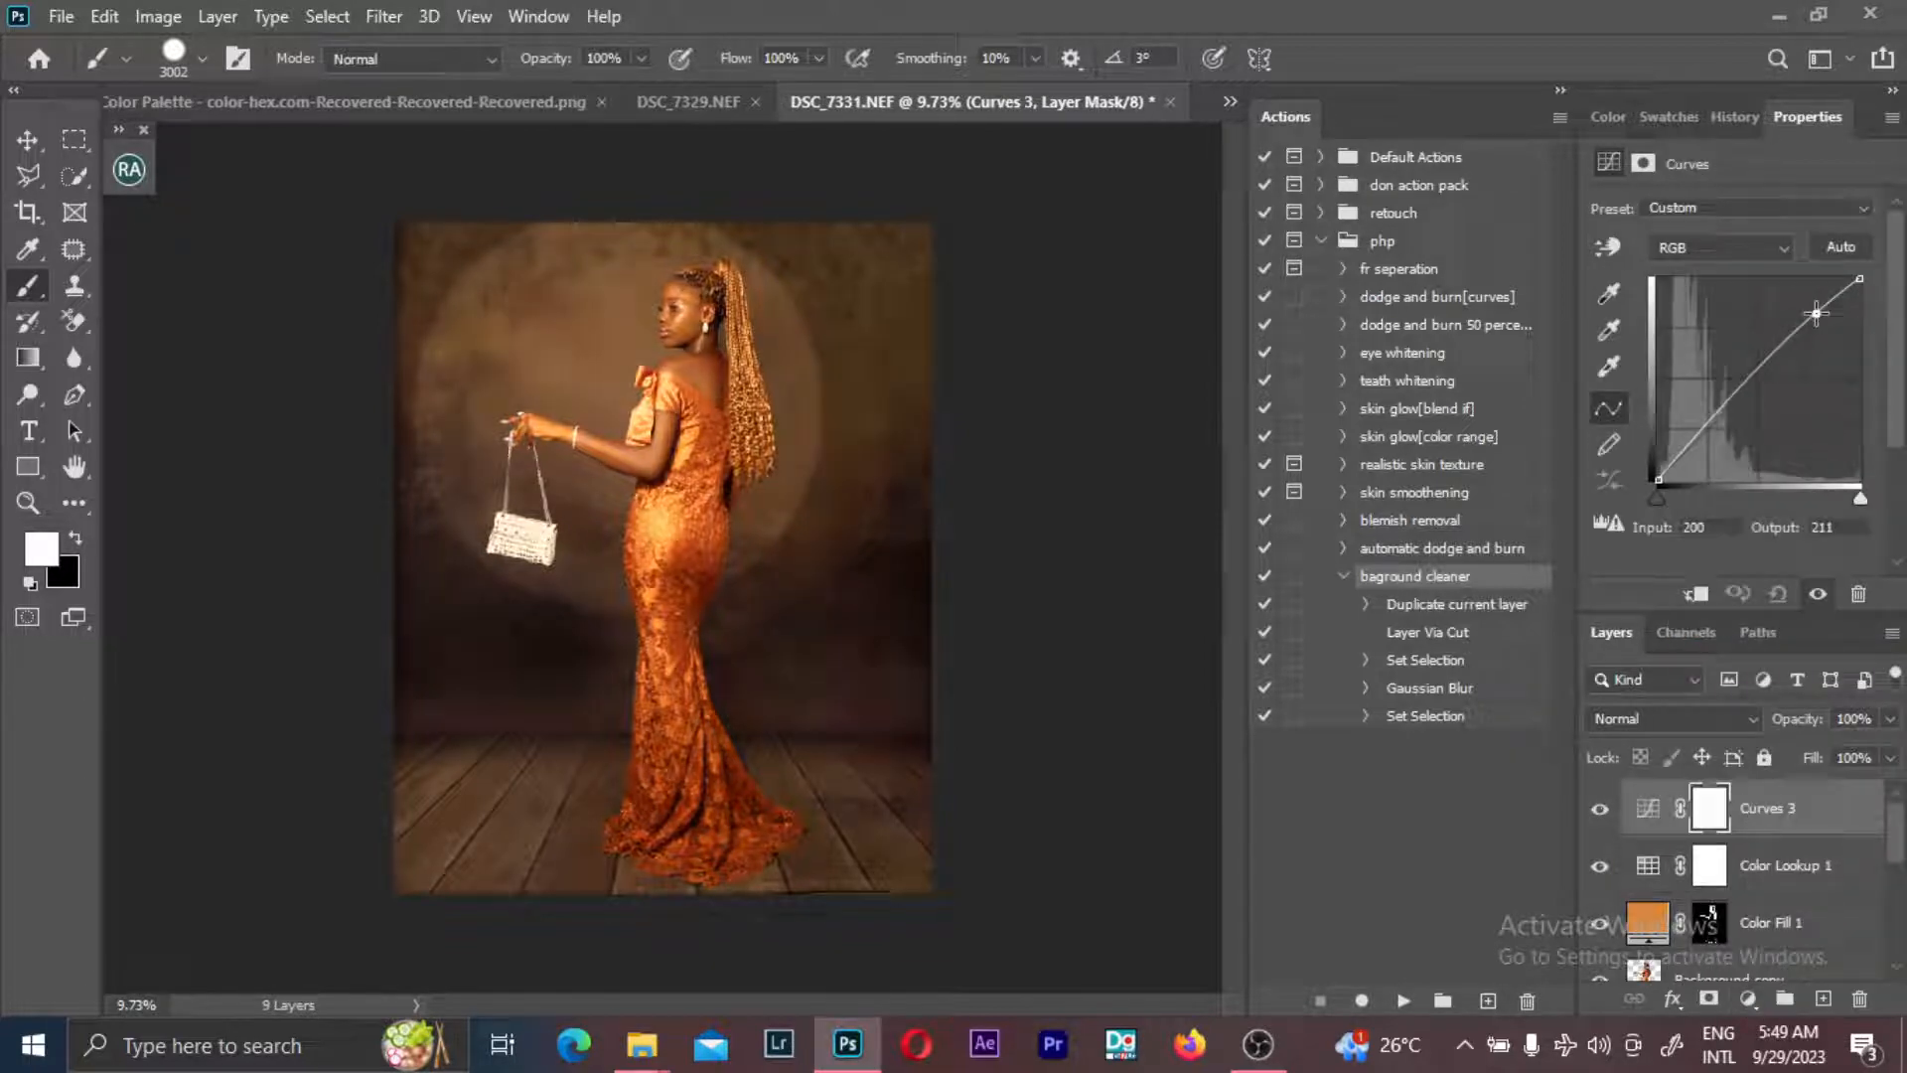
click(1695, 440)
drag(1695, 440, 1697, 441)
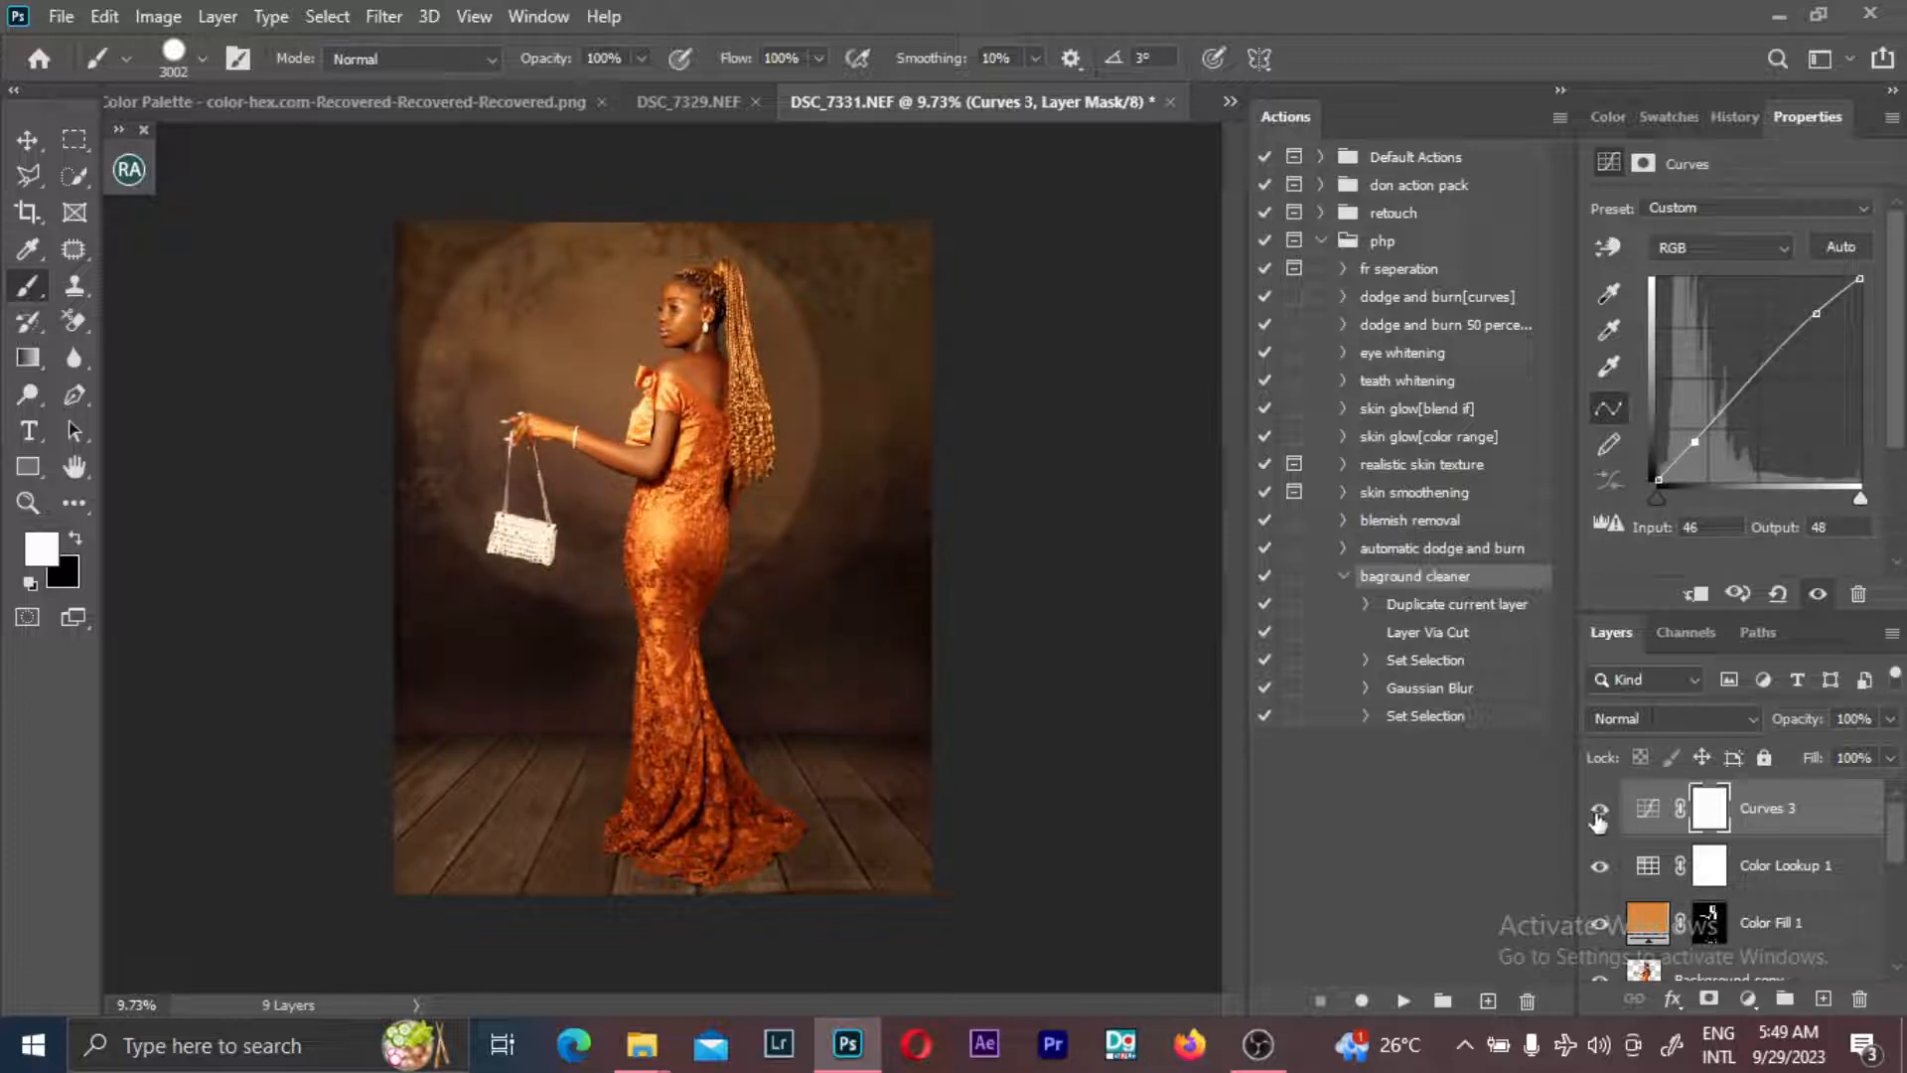
drag(1890, 756, 1869, 795)
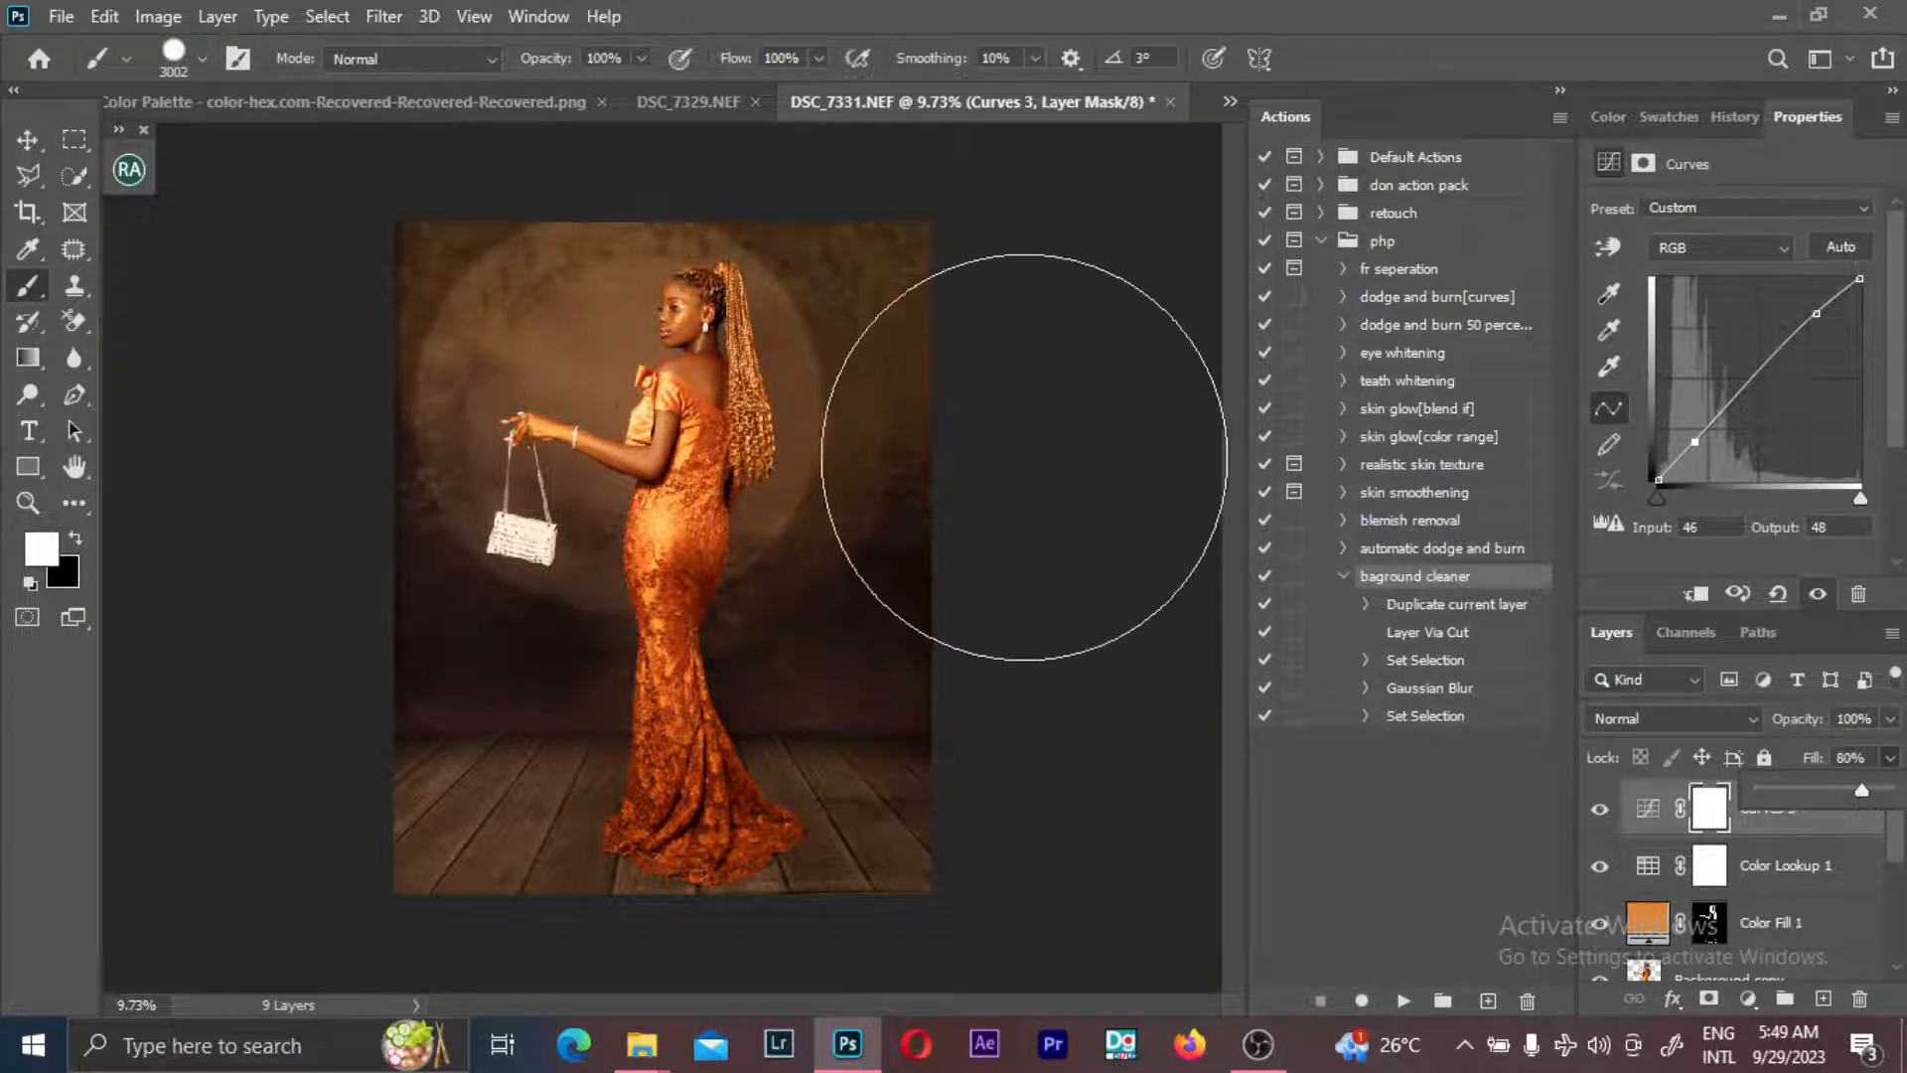
alt+scroll(765, 363, up, 3)
alt+scroll(770, 360, up, 1)
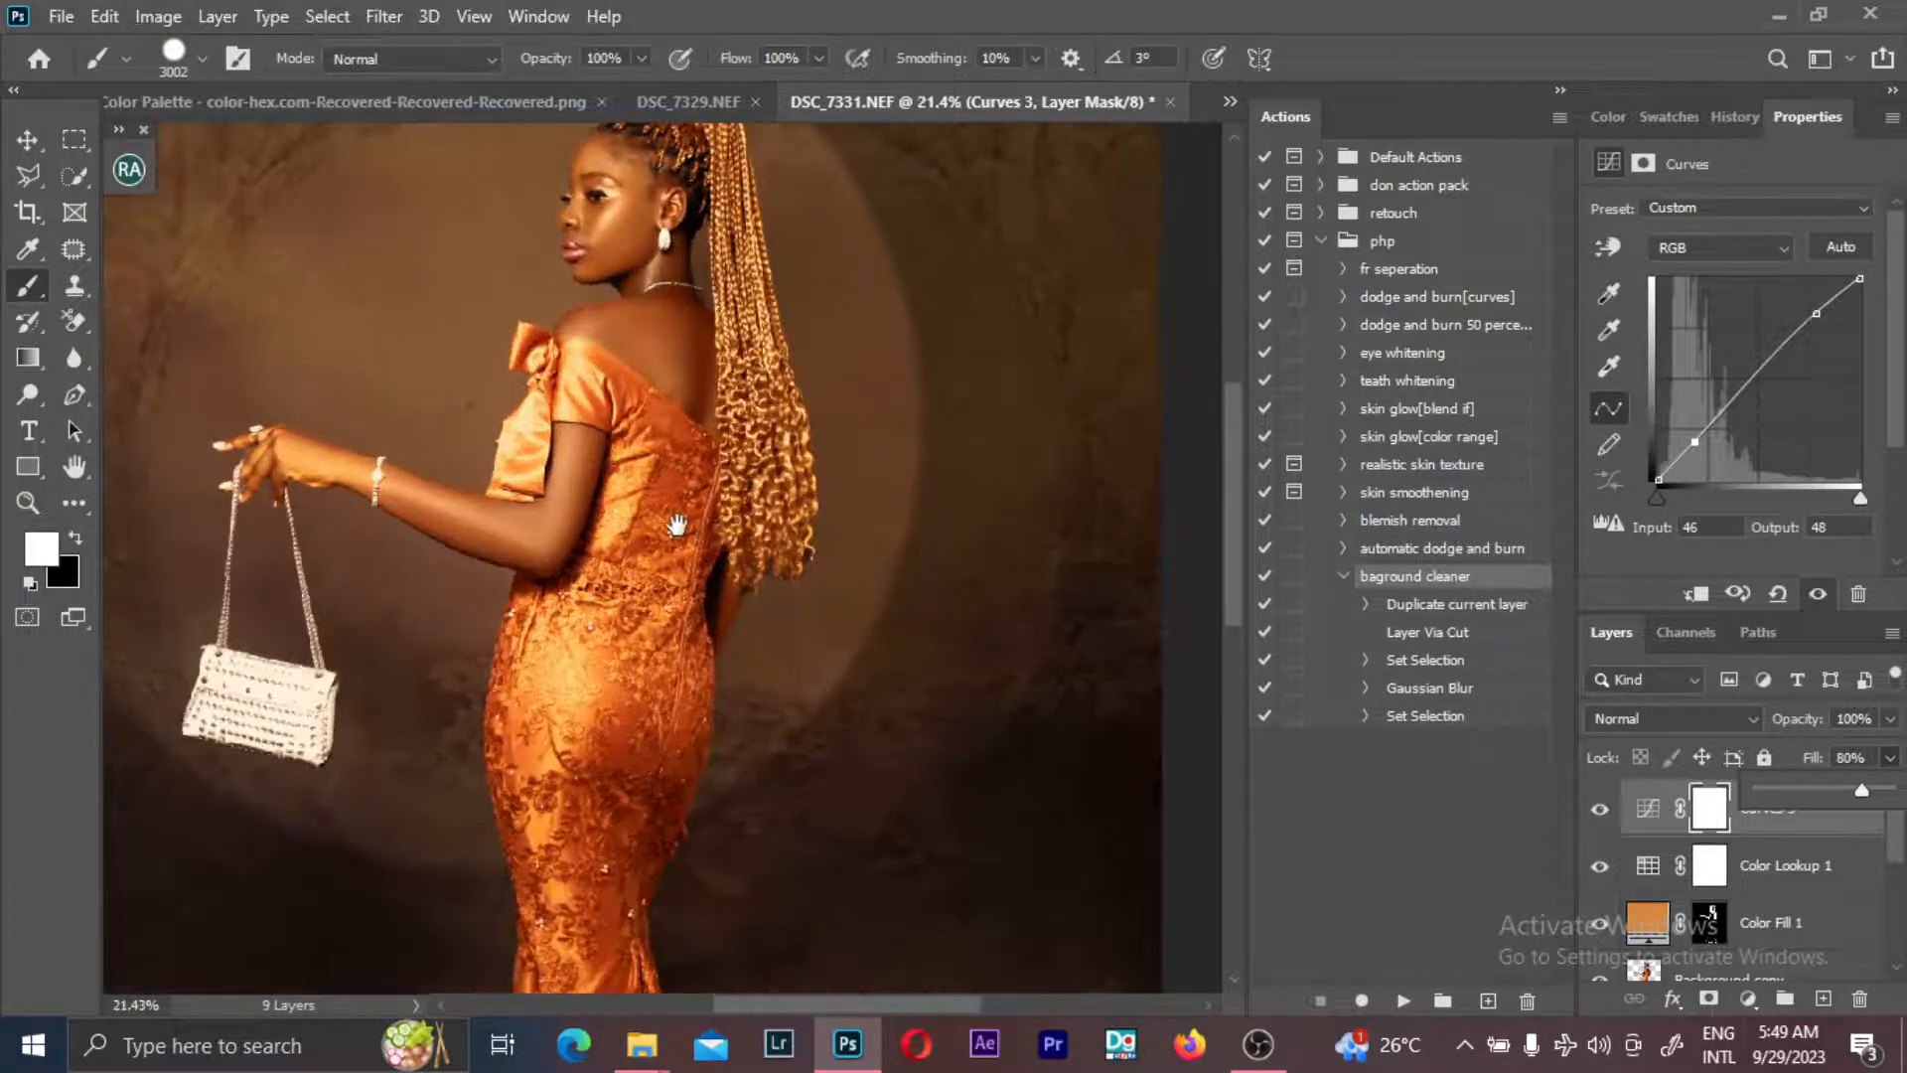
drag(677, 524, 783, 666)
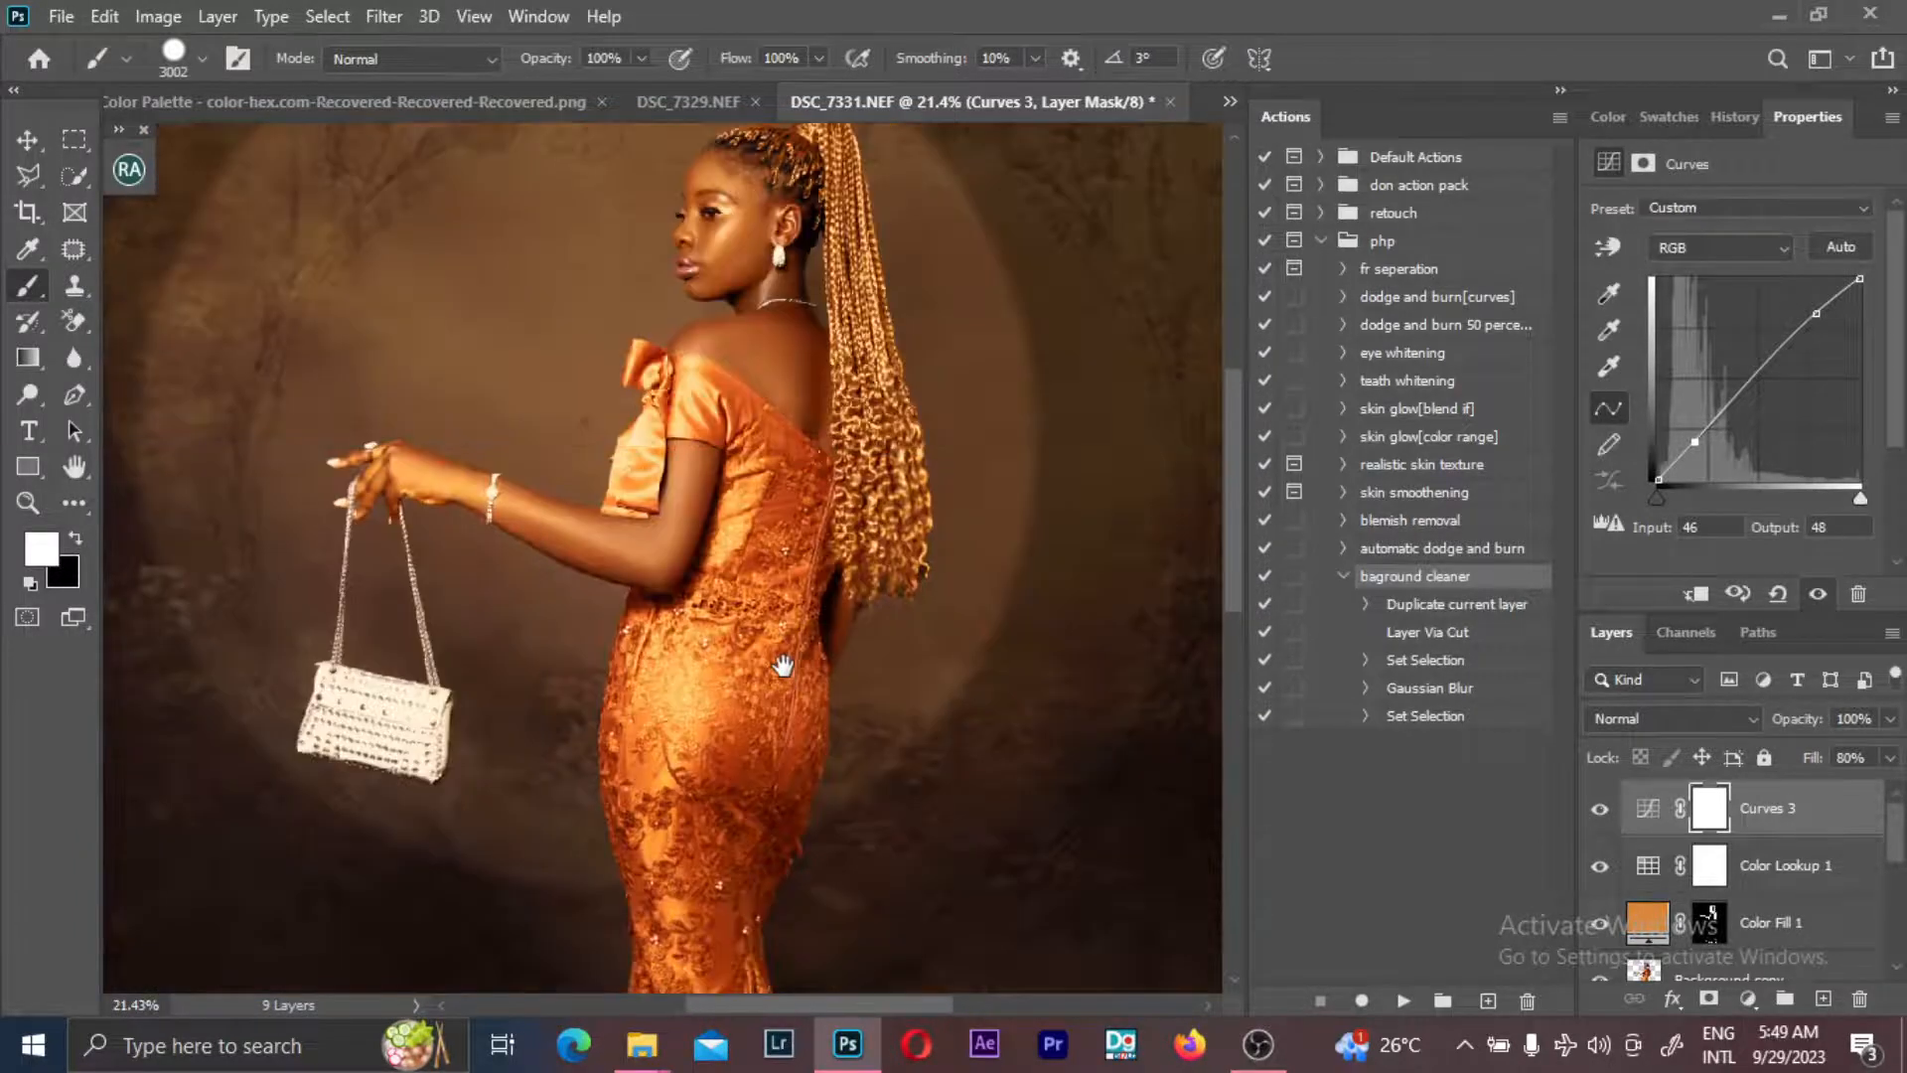
alt+scroll(754, 341, up, 1)
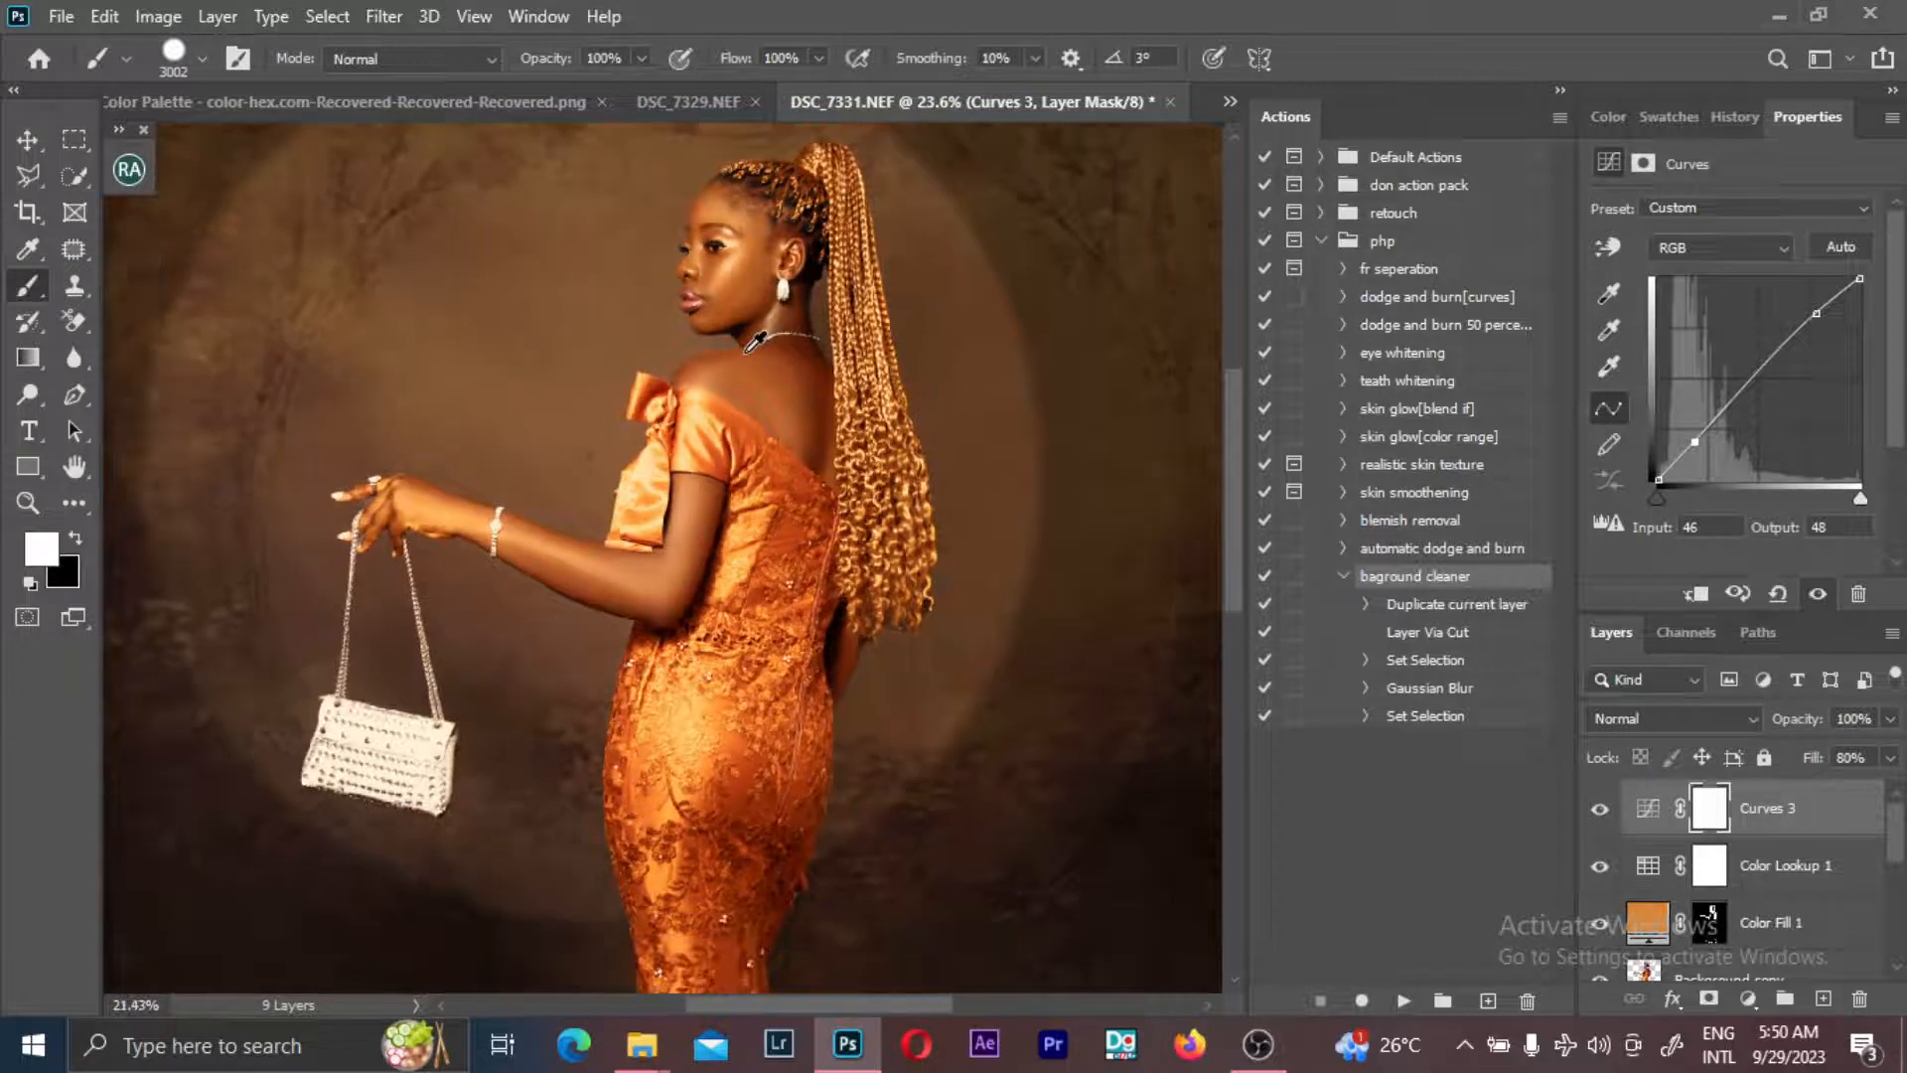
alt+scroll(755, 341, down, 4)
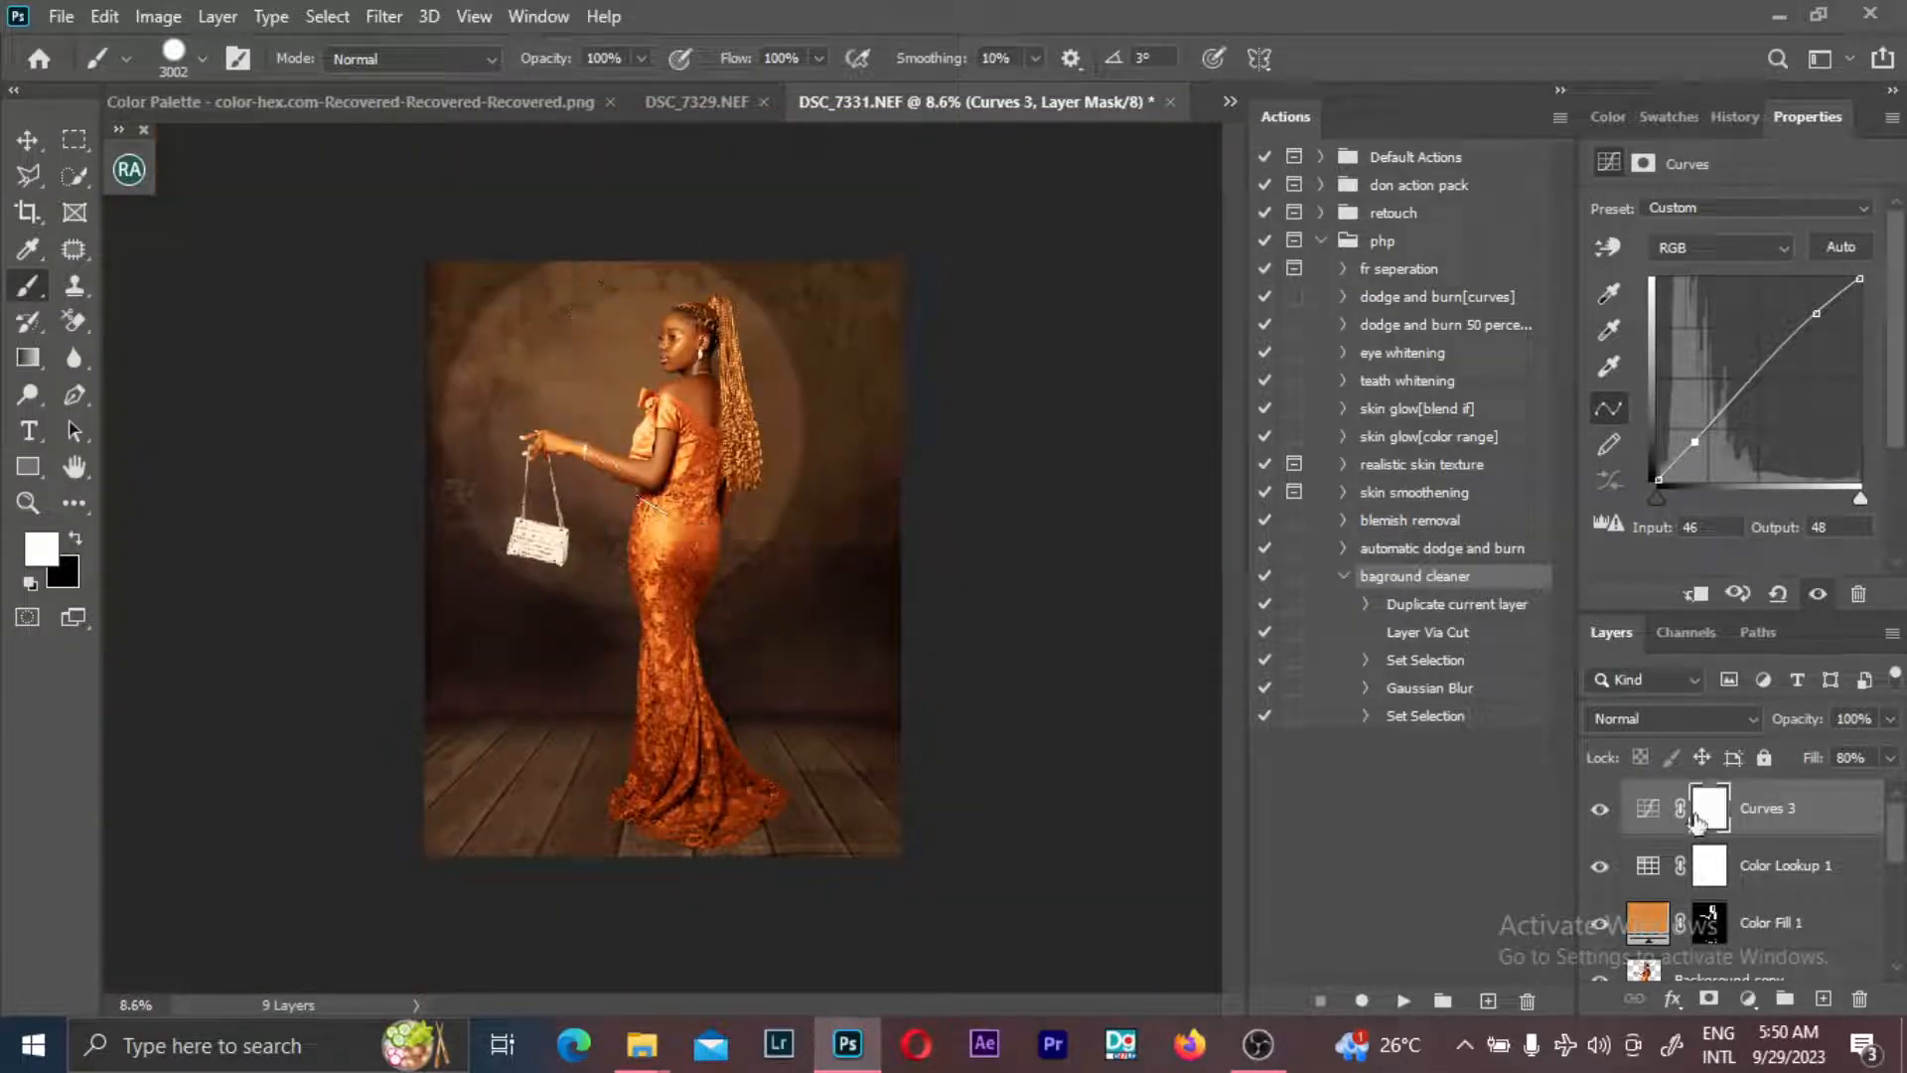
- Target the Curves 2 layer directly beneath the Background copy layer
scroll(1867, 927, down, 2)
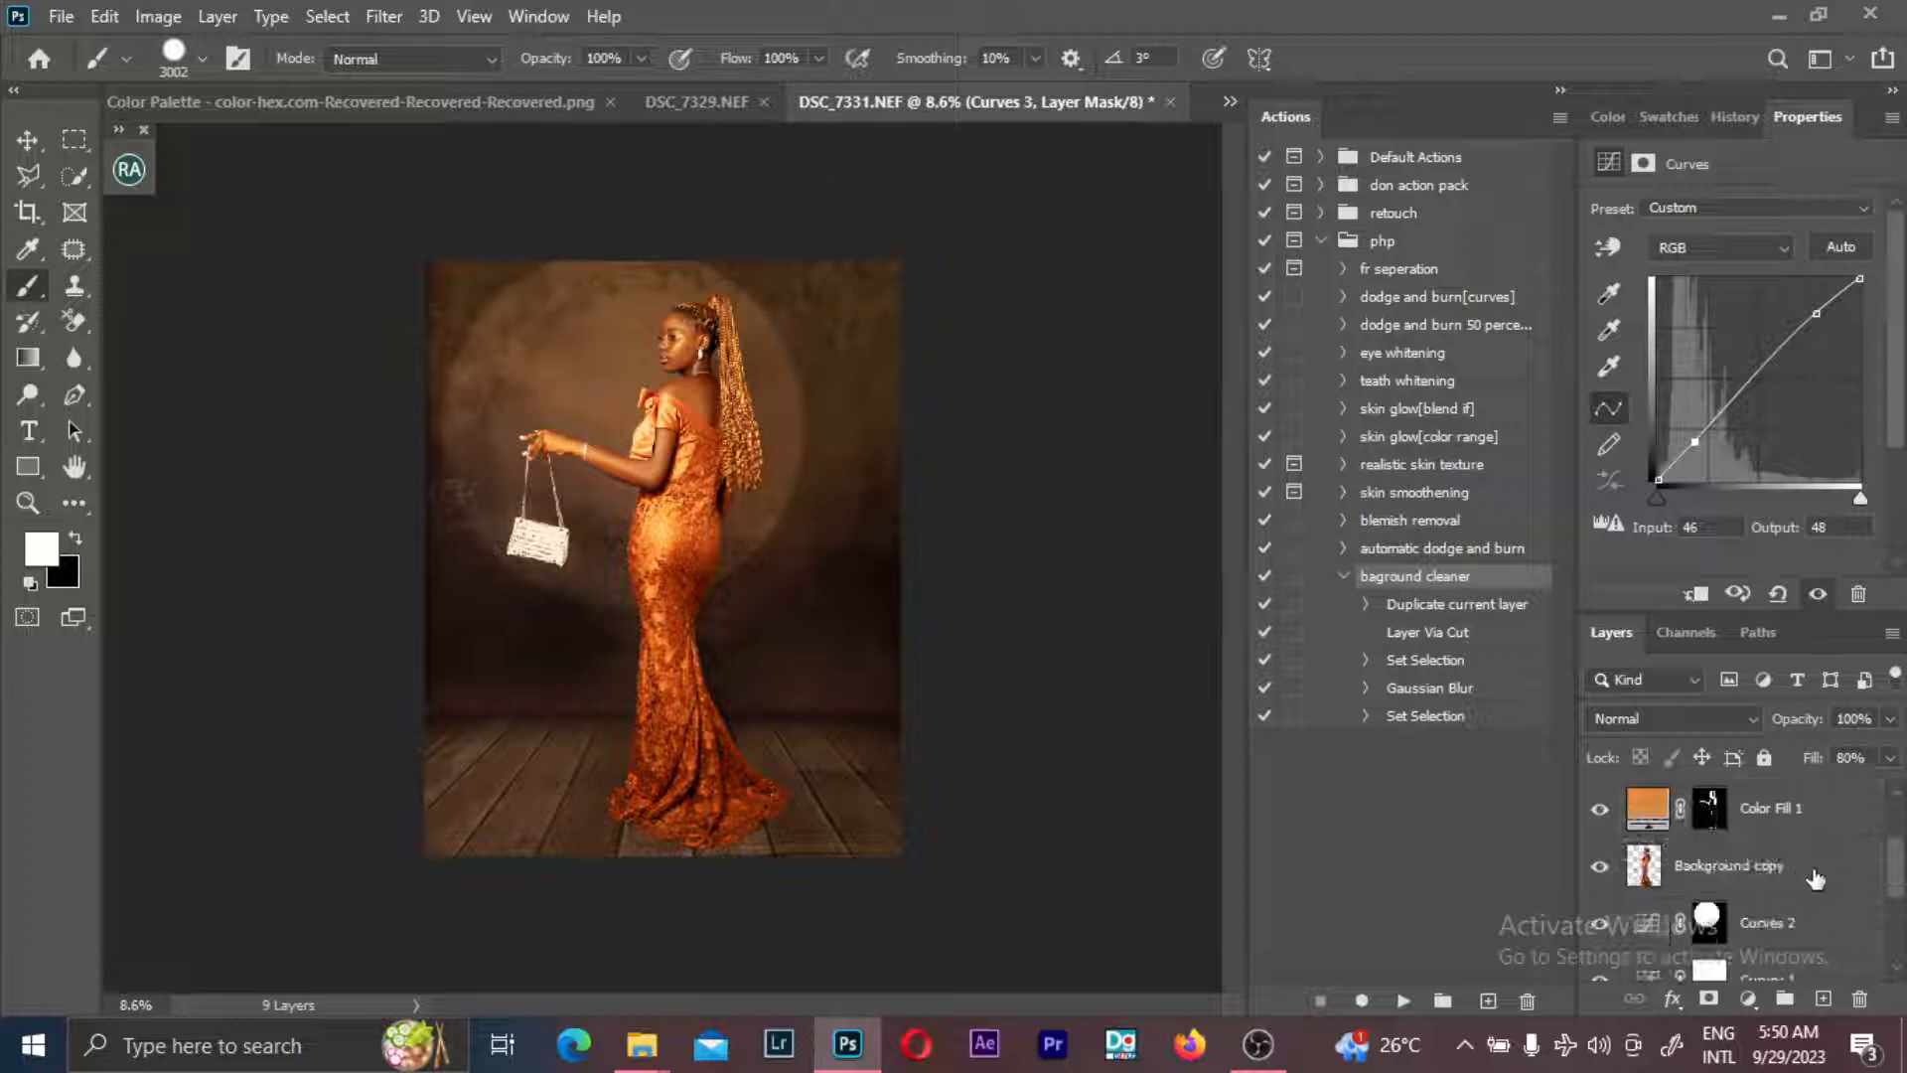
click(1816, 879)
scroll(1880, 869, down, 3)
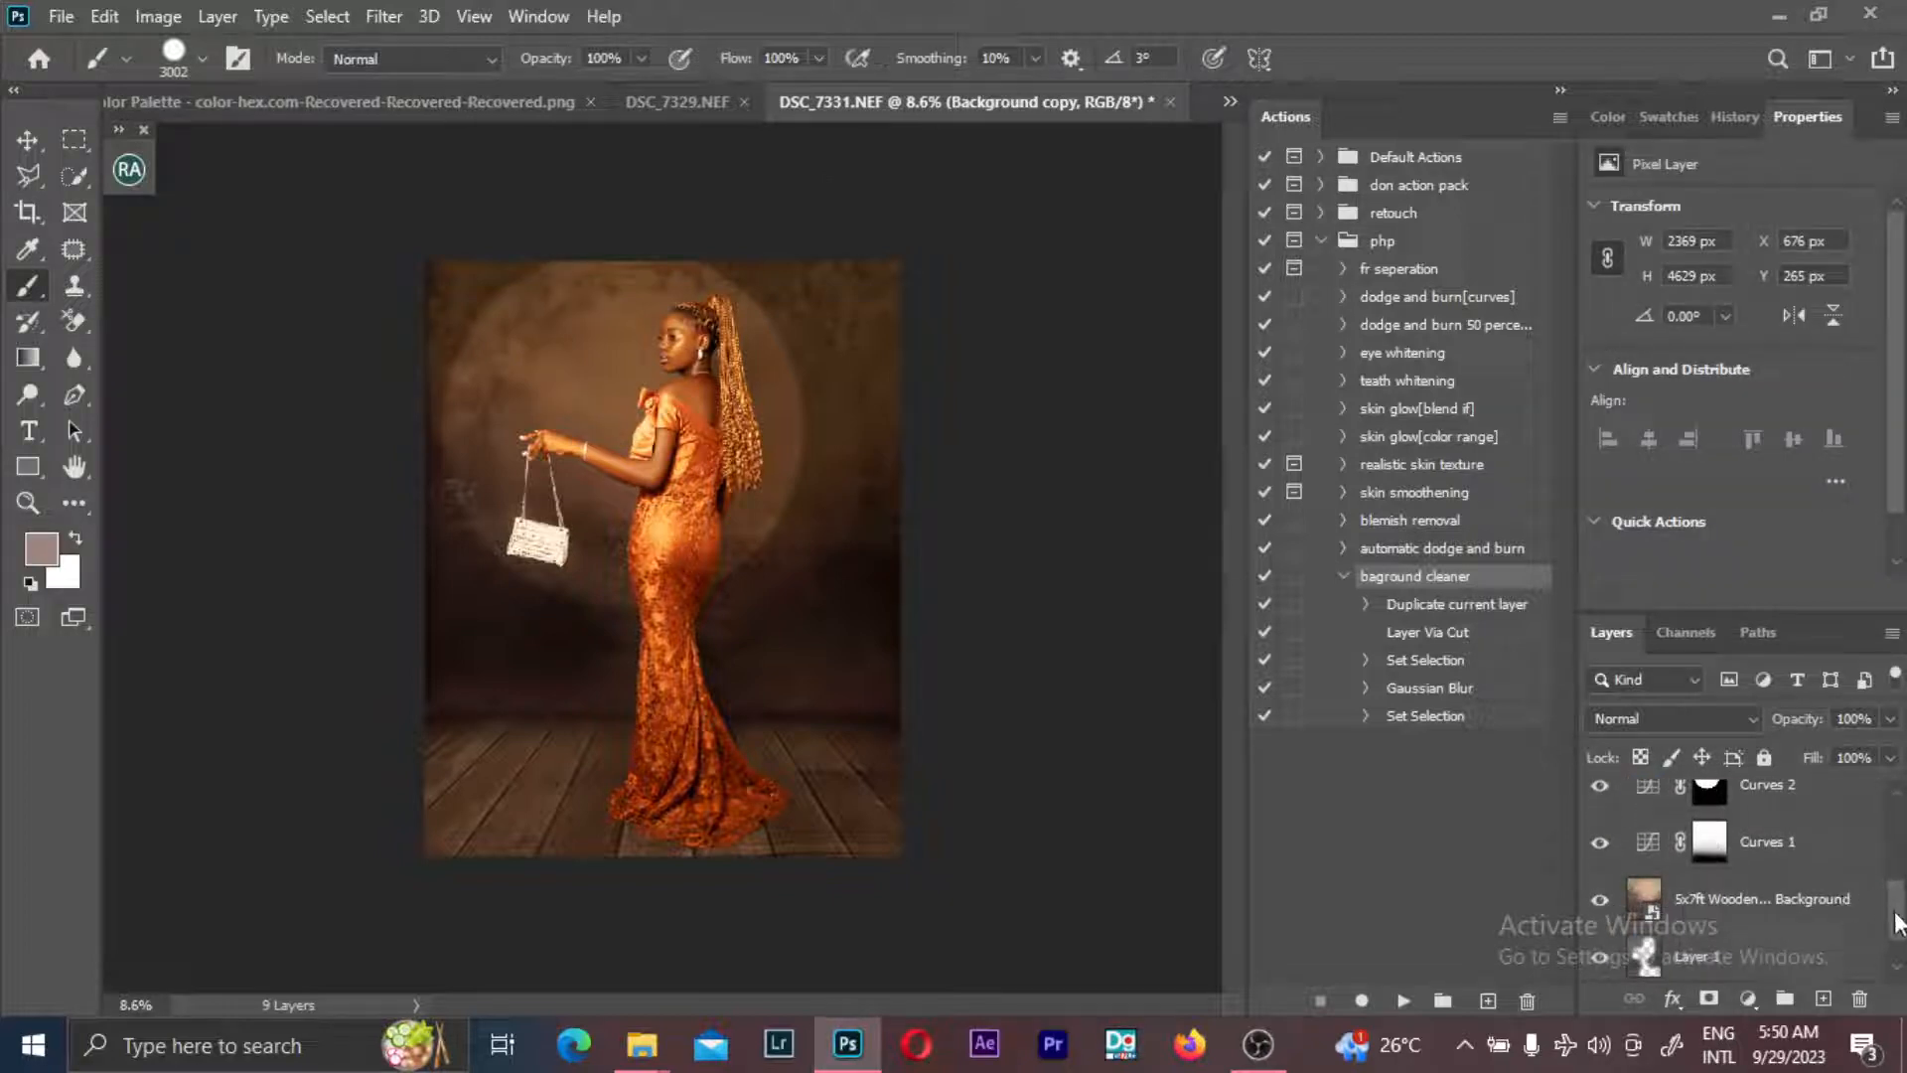
drag(1895, 921, 1902, 894)
click(1849, 871)
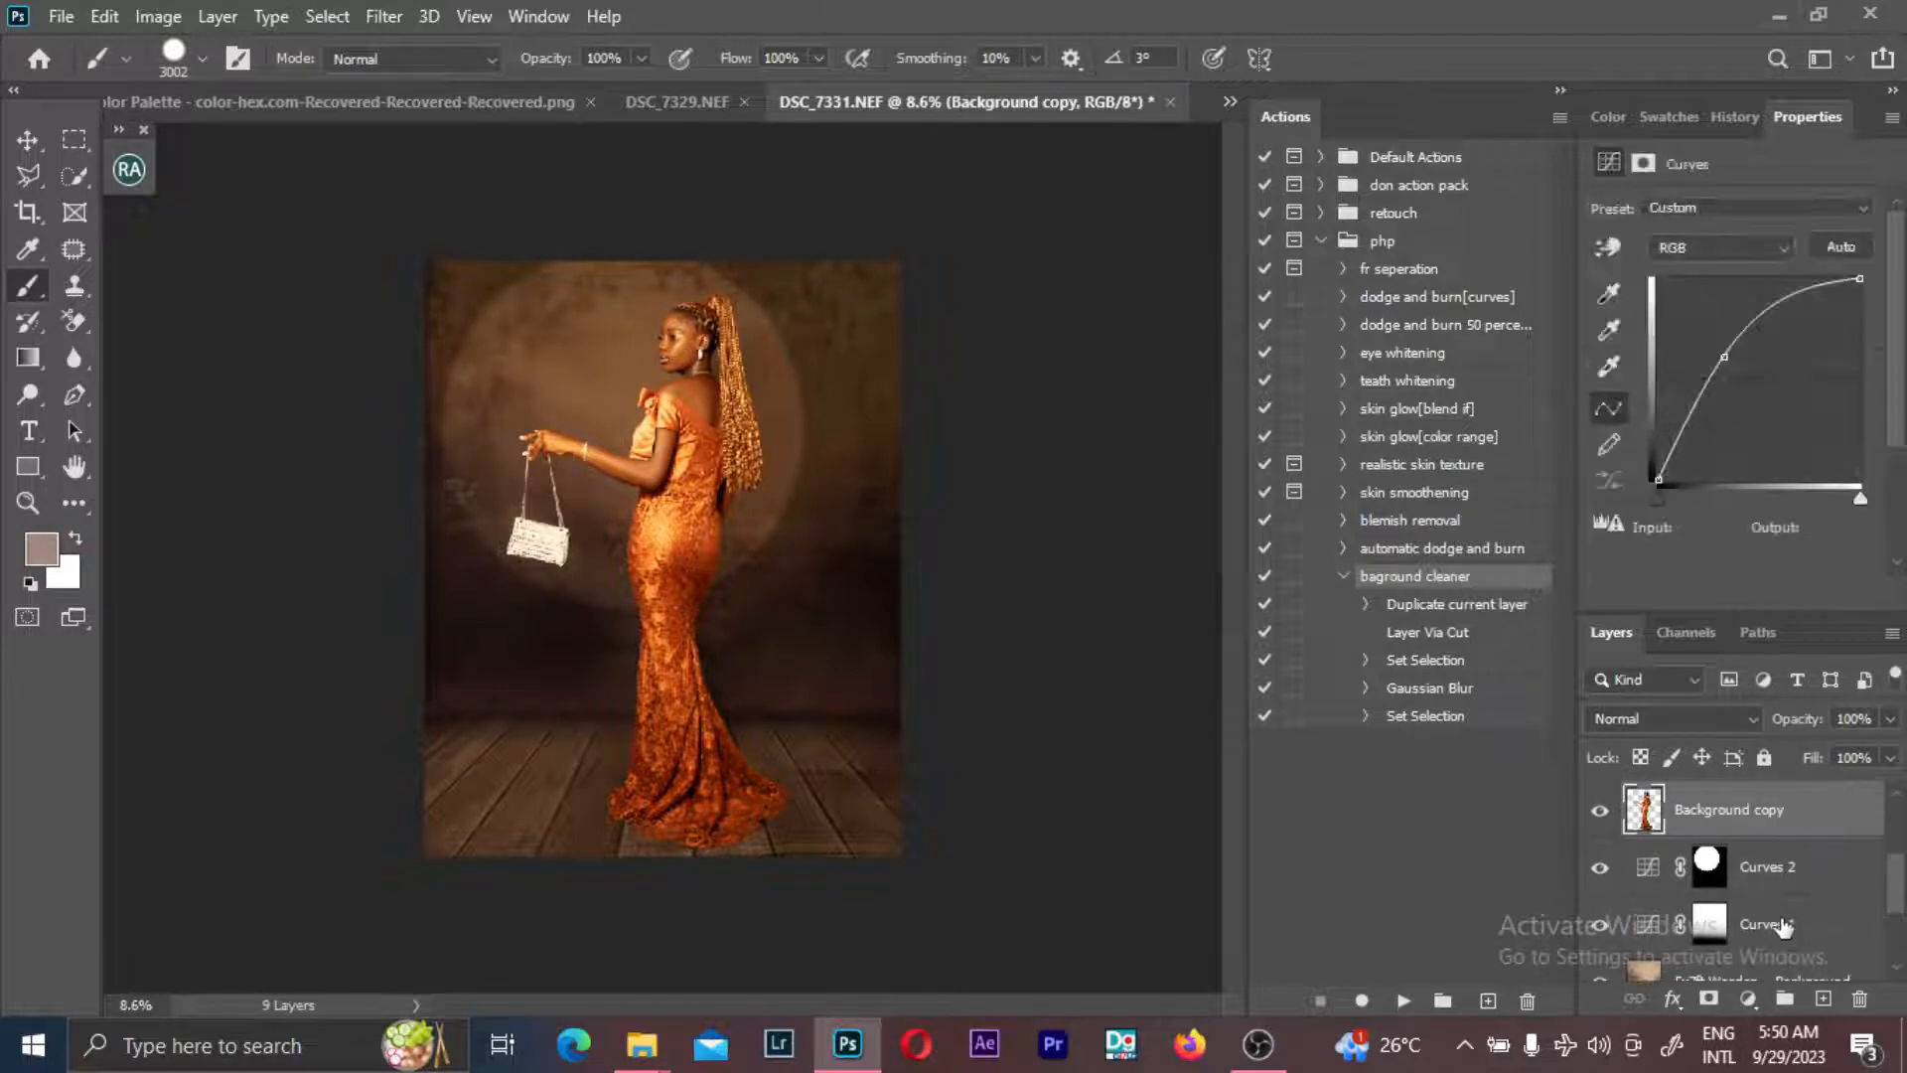
- Switch to File Explorer and look through the images in the BACKGROUND folder for a suitable prop
click(1778, 20)
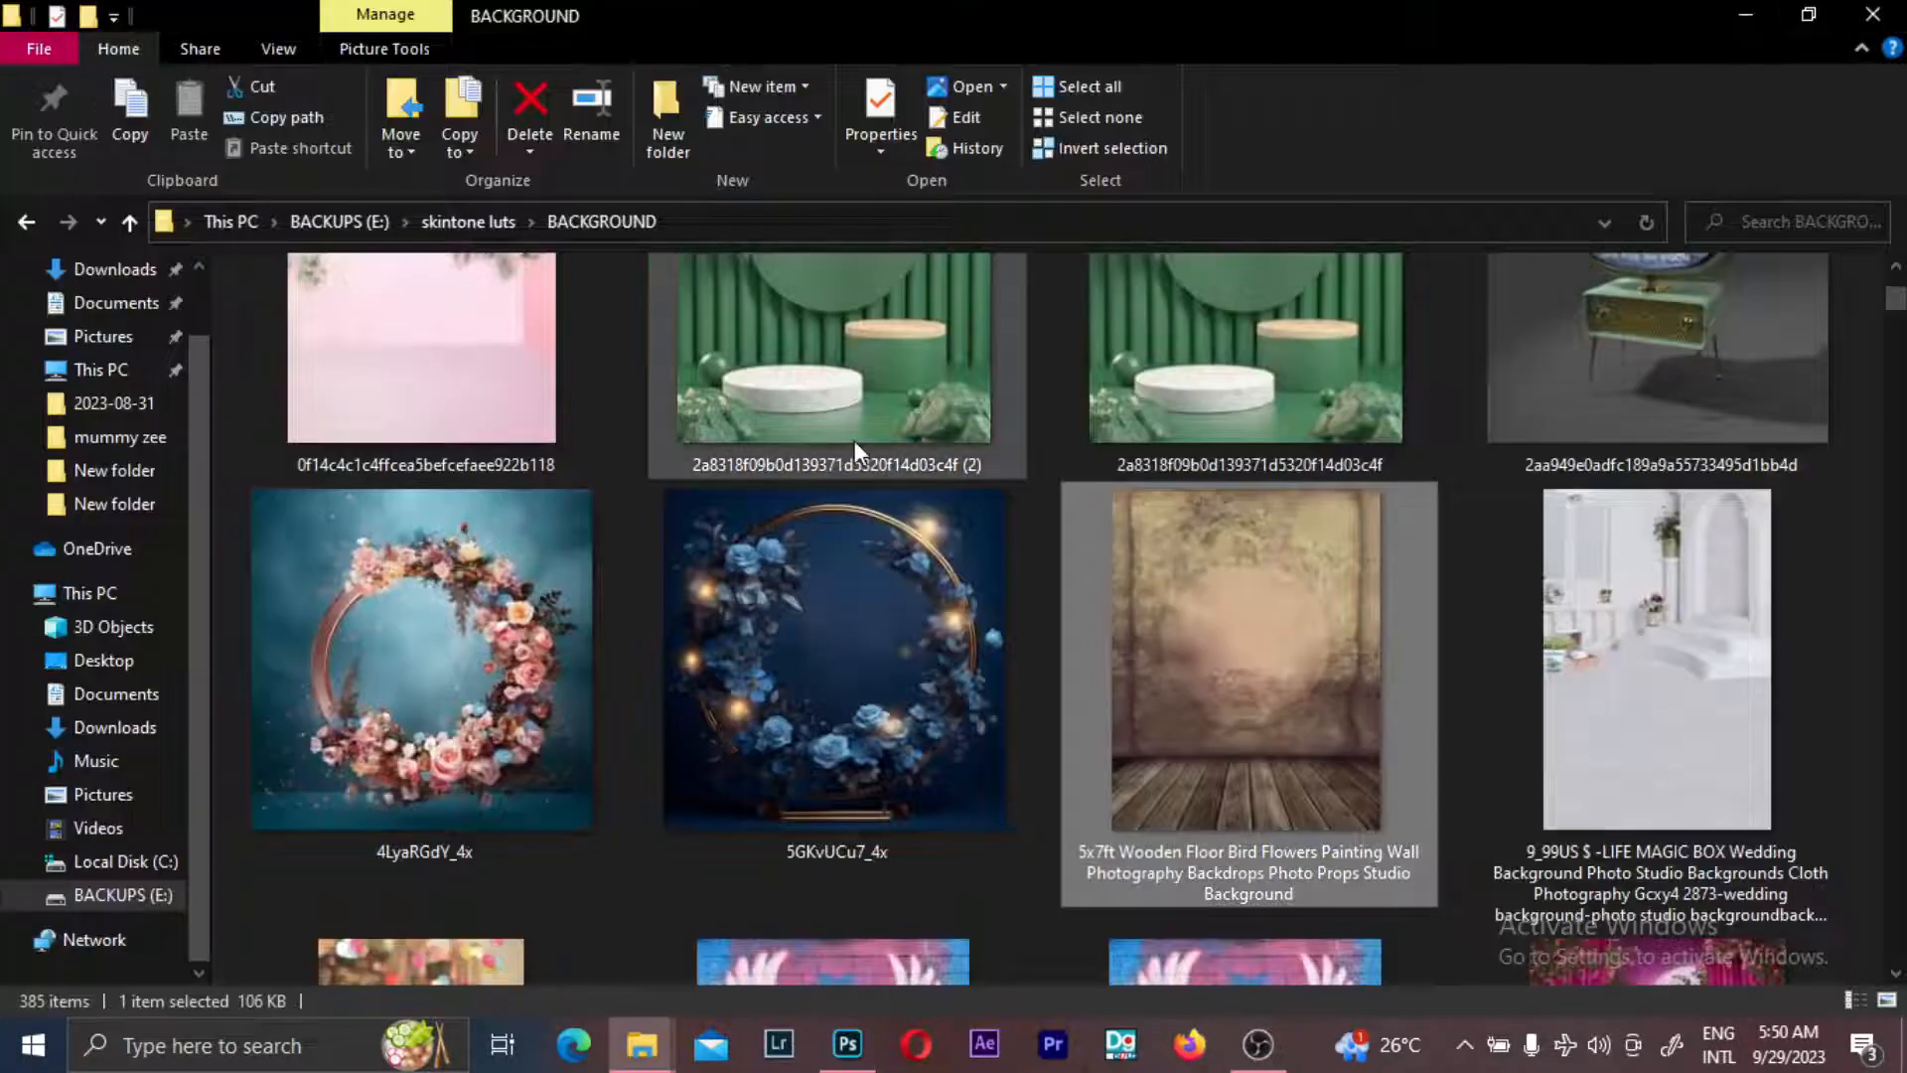
scroll(851, 443, up, 5)
click(810, 474)
scroll(866, 443, down, 10)
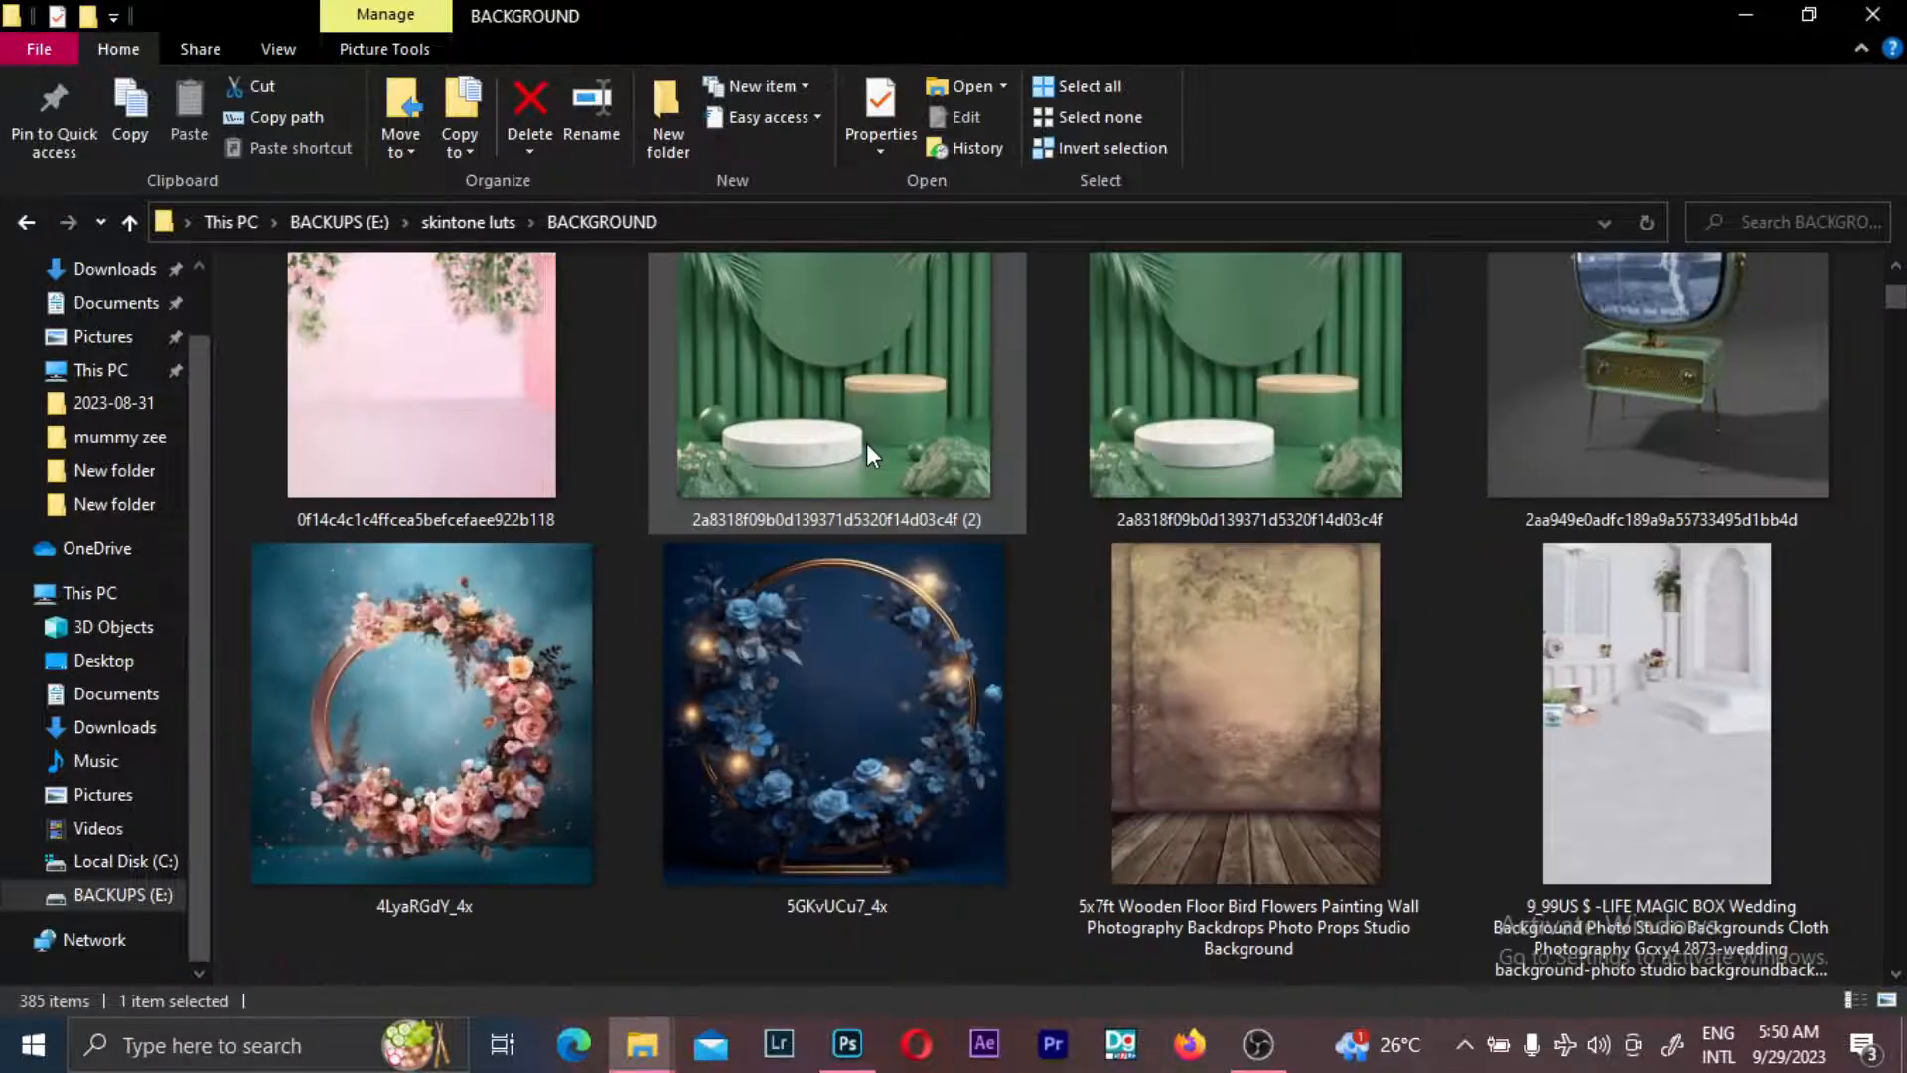
scroll(866, 443, down, 20)
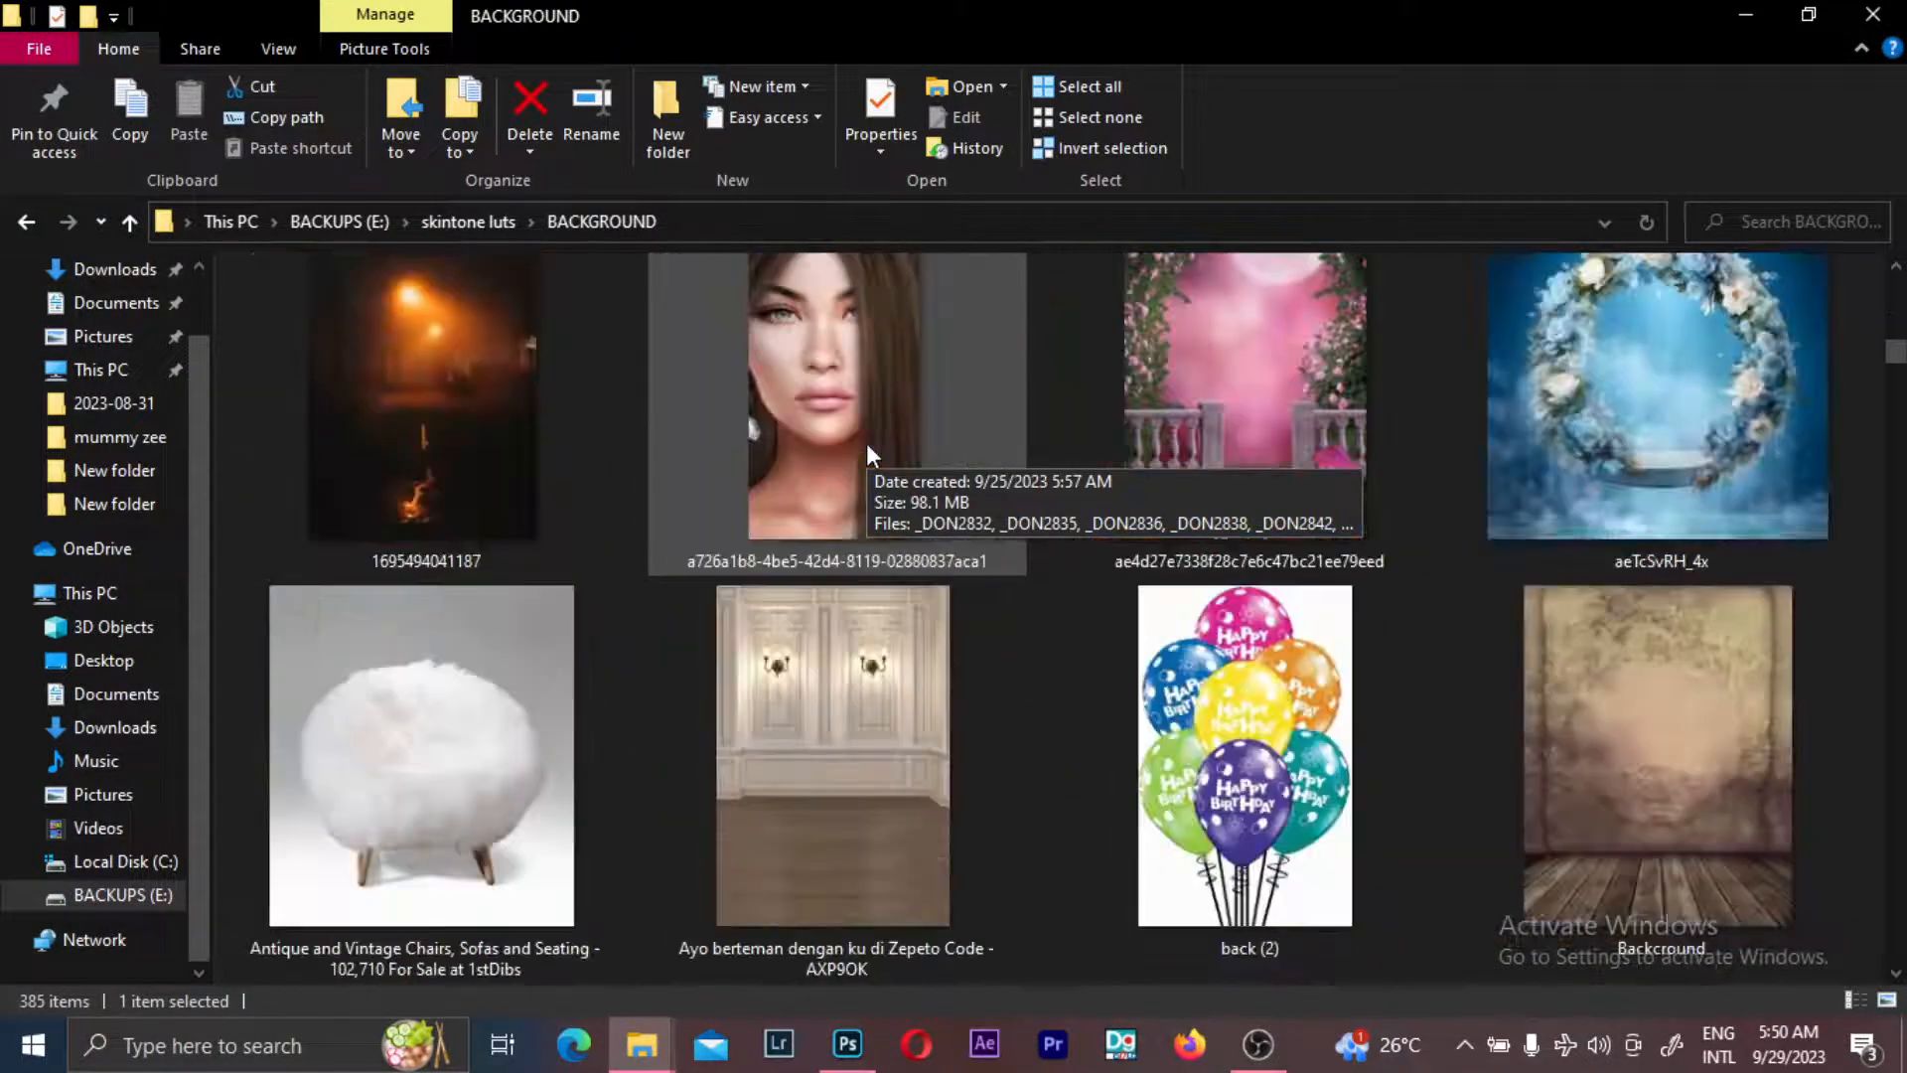
scroll(866, 443, down, 5)
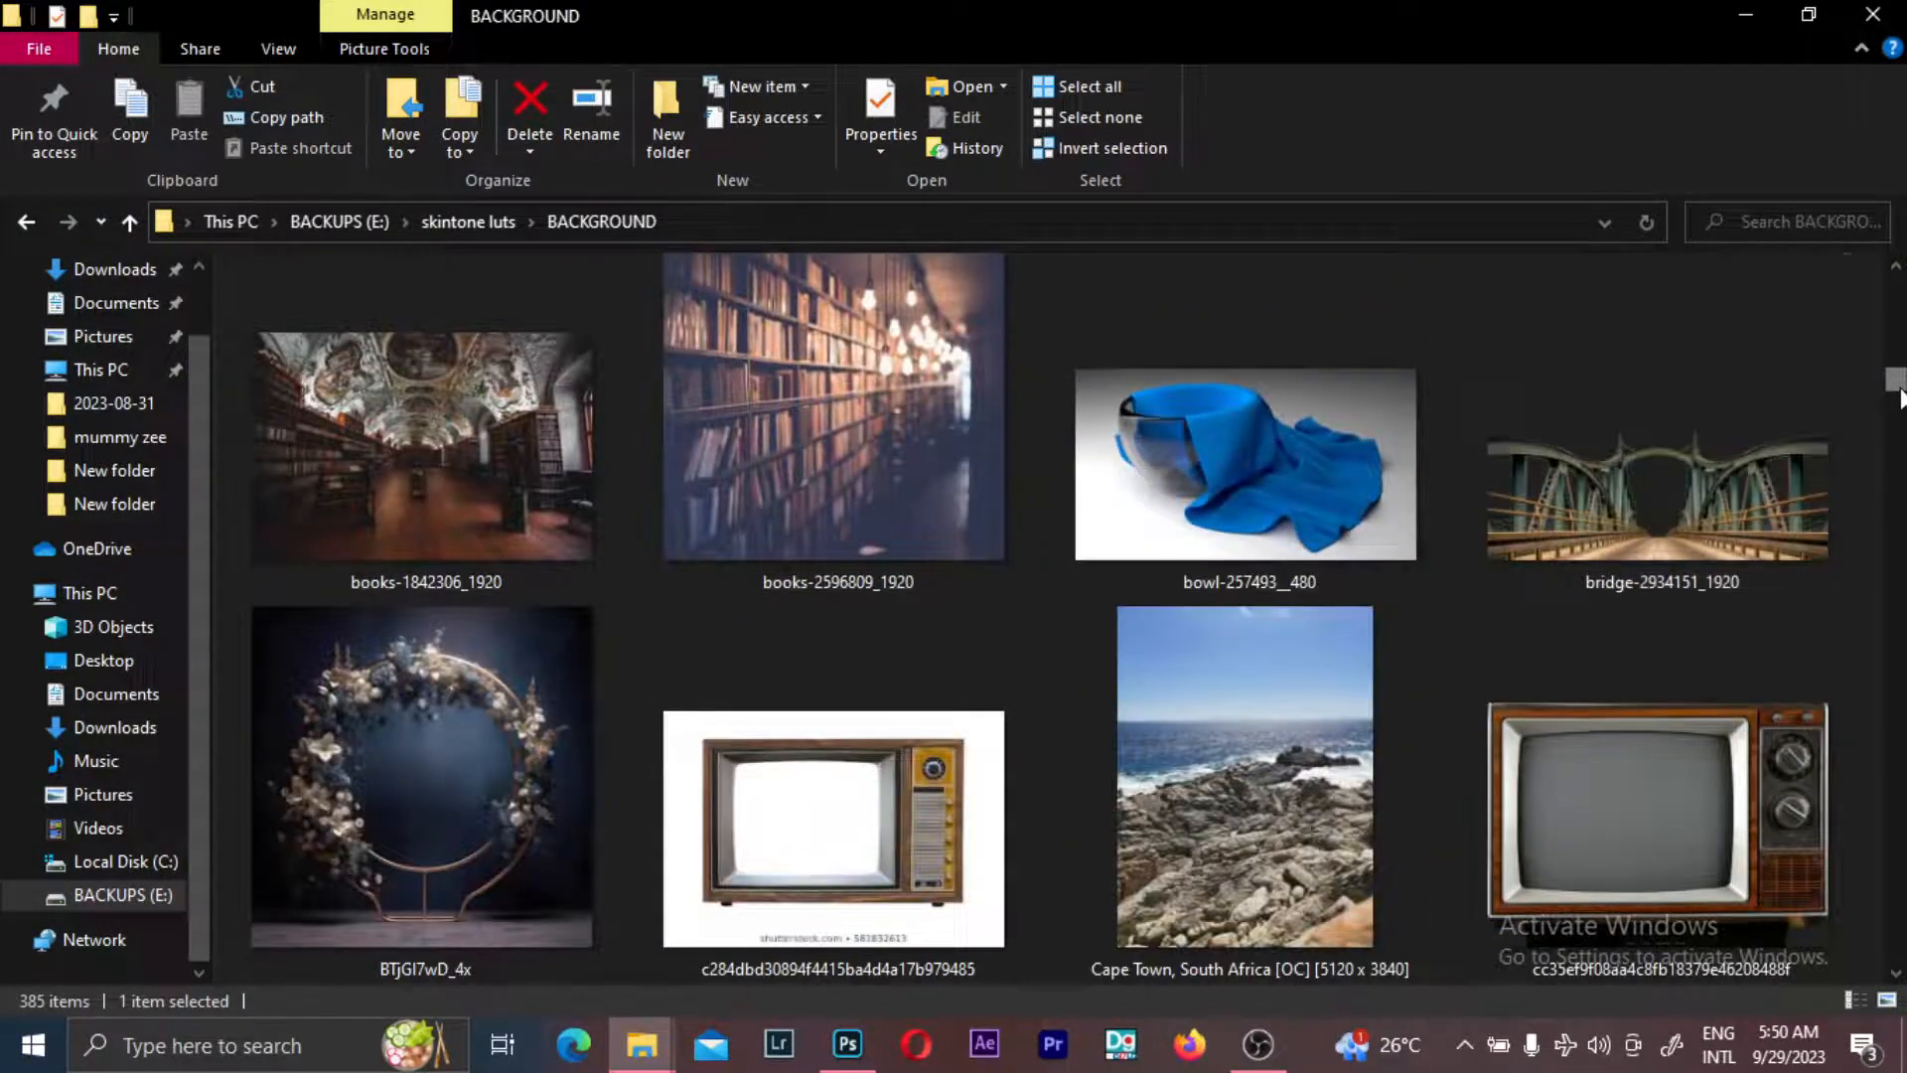
scroll(1892, 437, down, 10)
drag(1895, 437, 1902, 864)
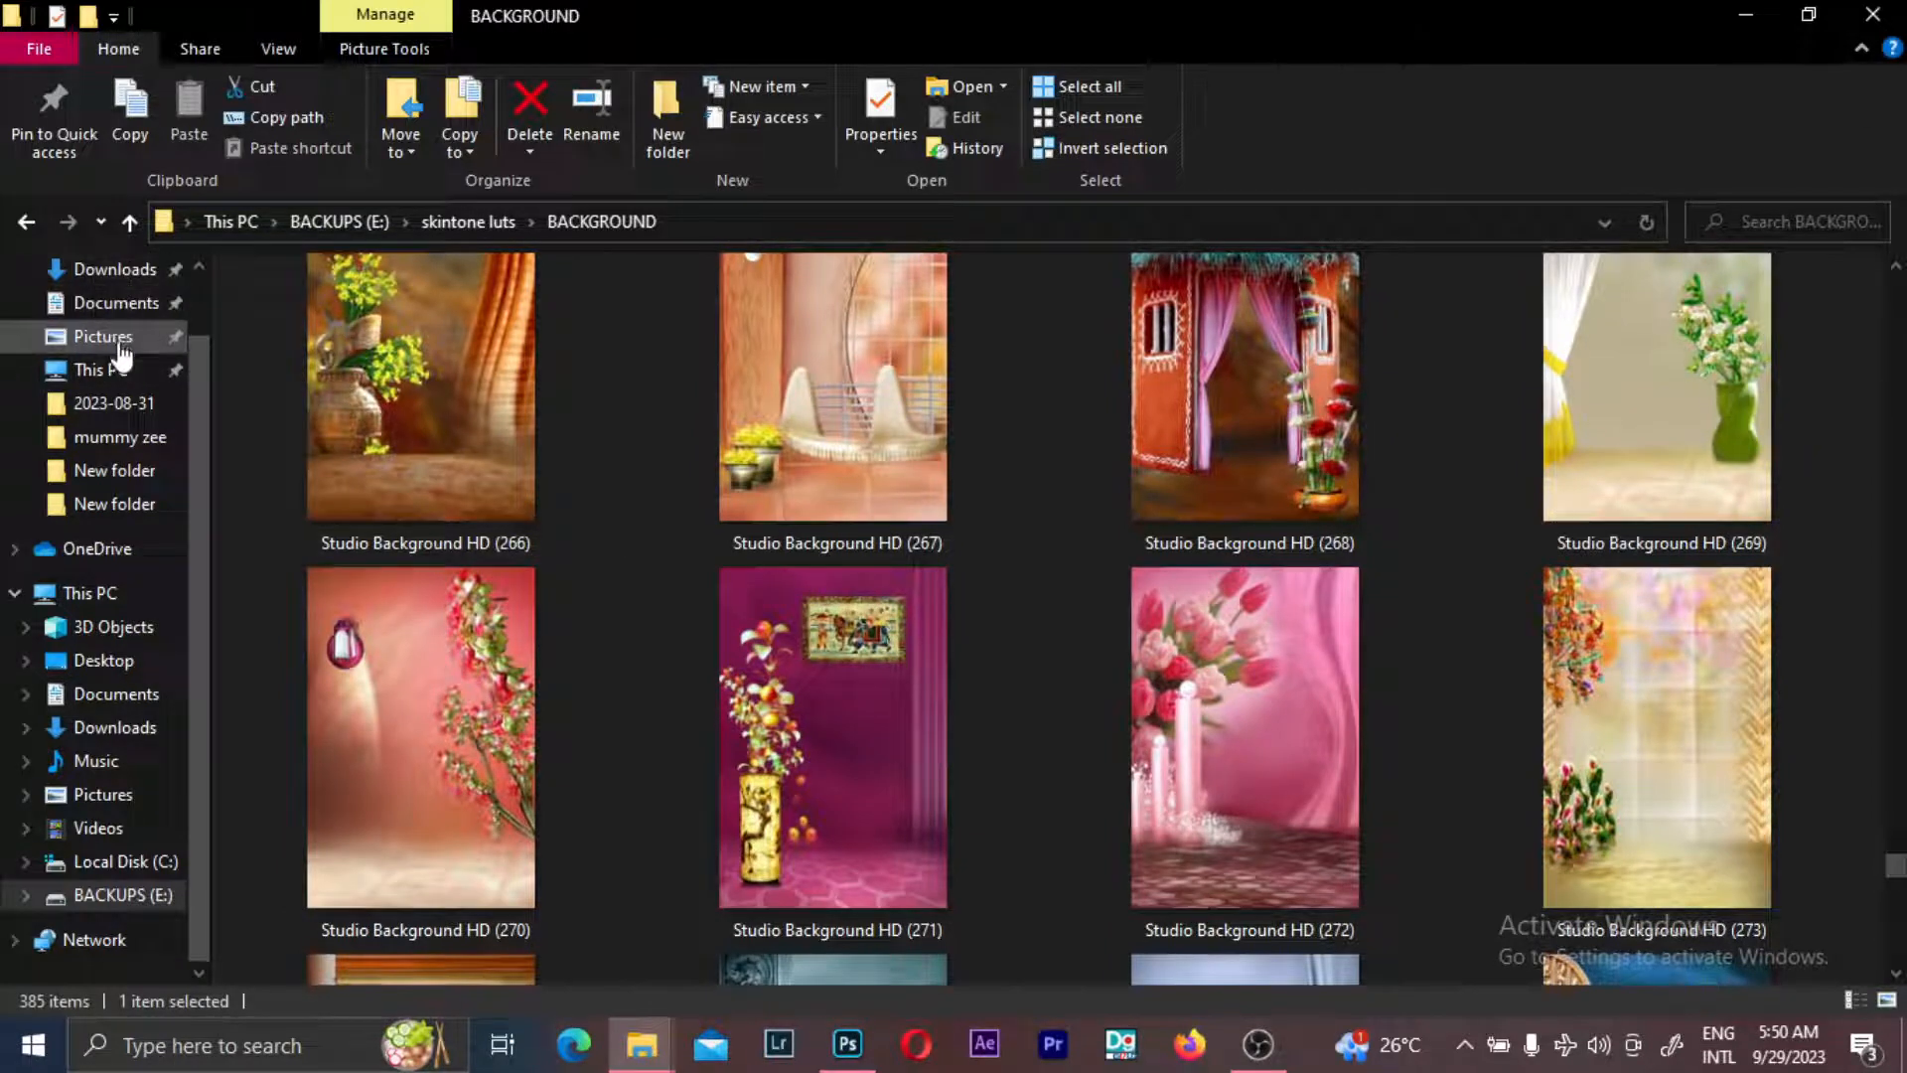
- Go to the Downloads folder and open its Pins folder, including the Download subfolder inside
click(99, 268)
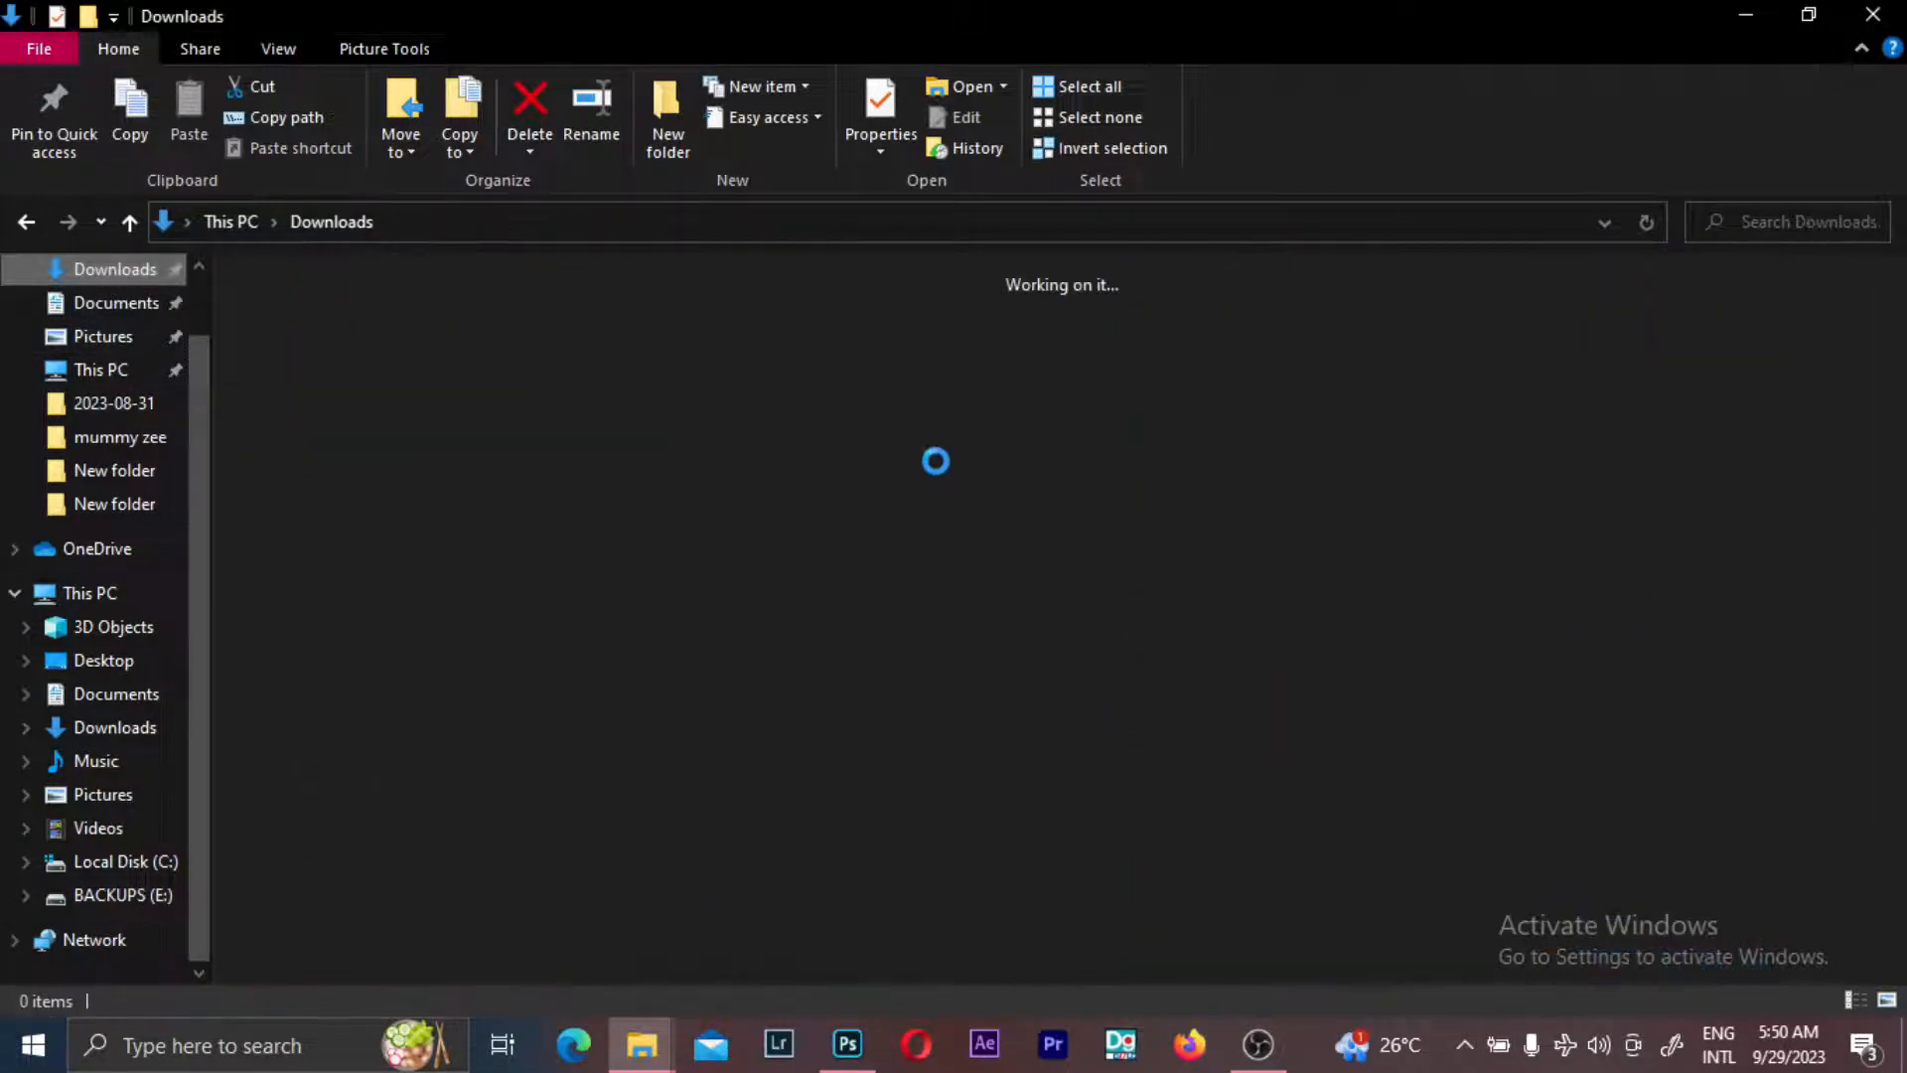
scroll(926, 487, down, 15)
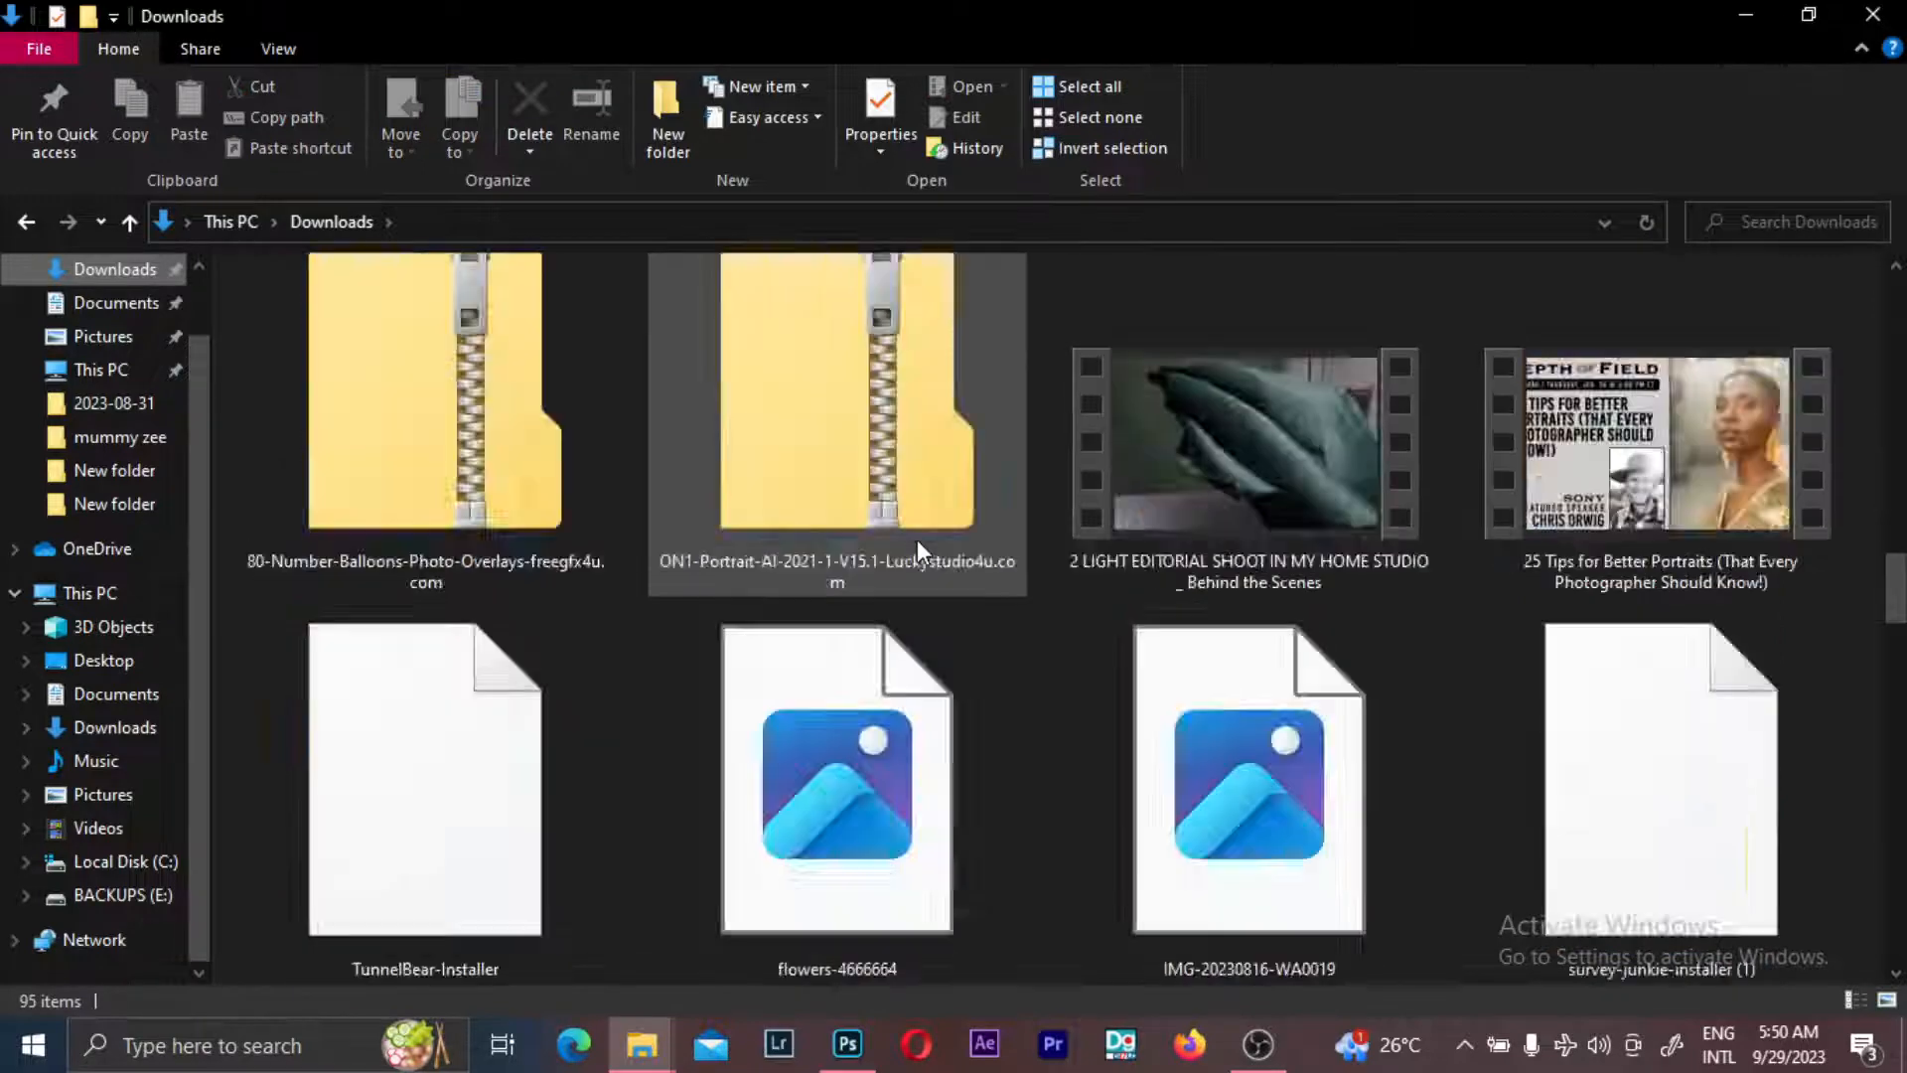
scroll(787, 560, down, 15)
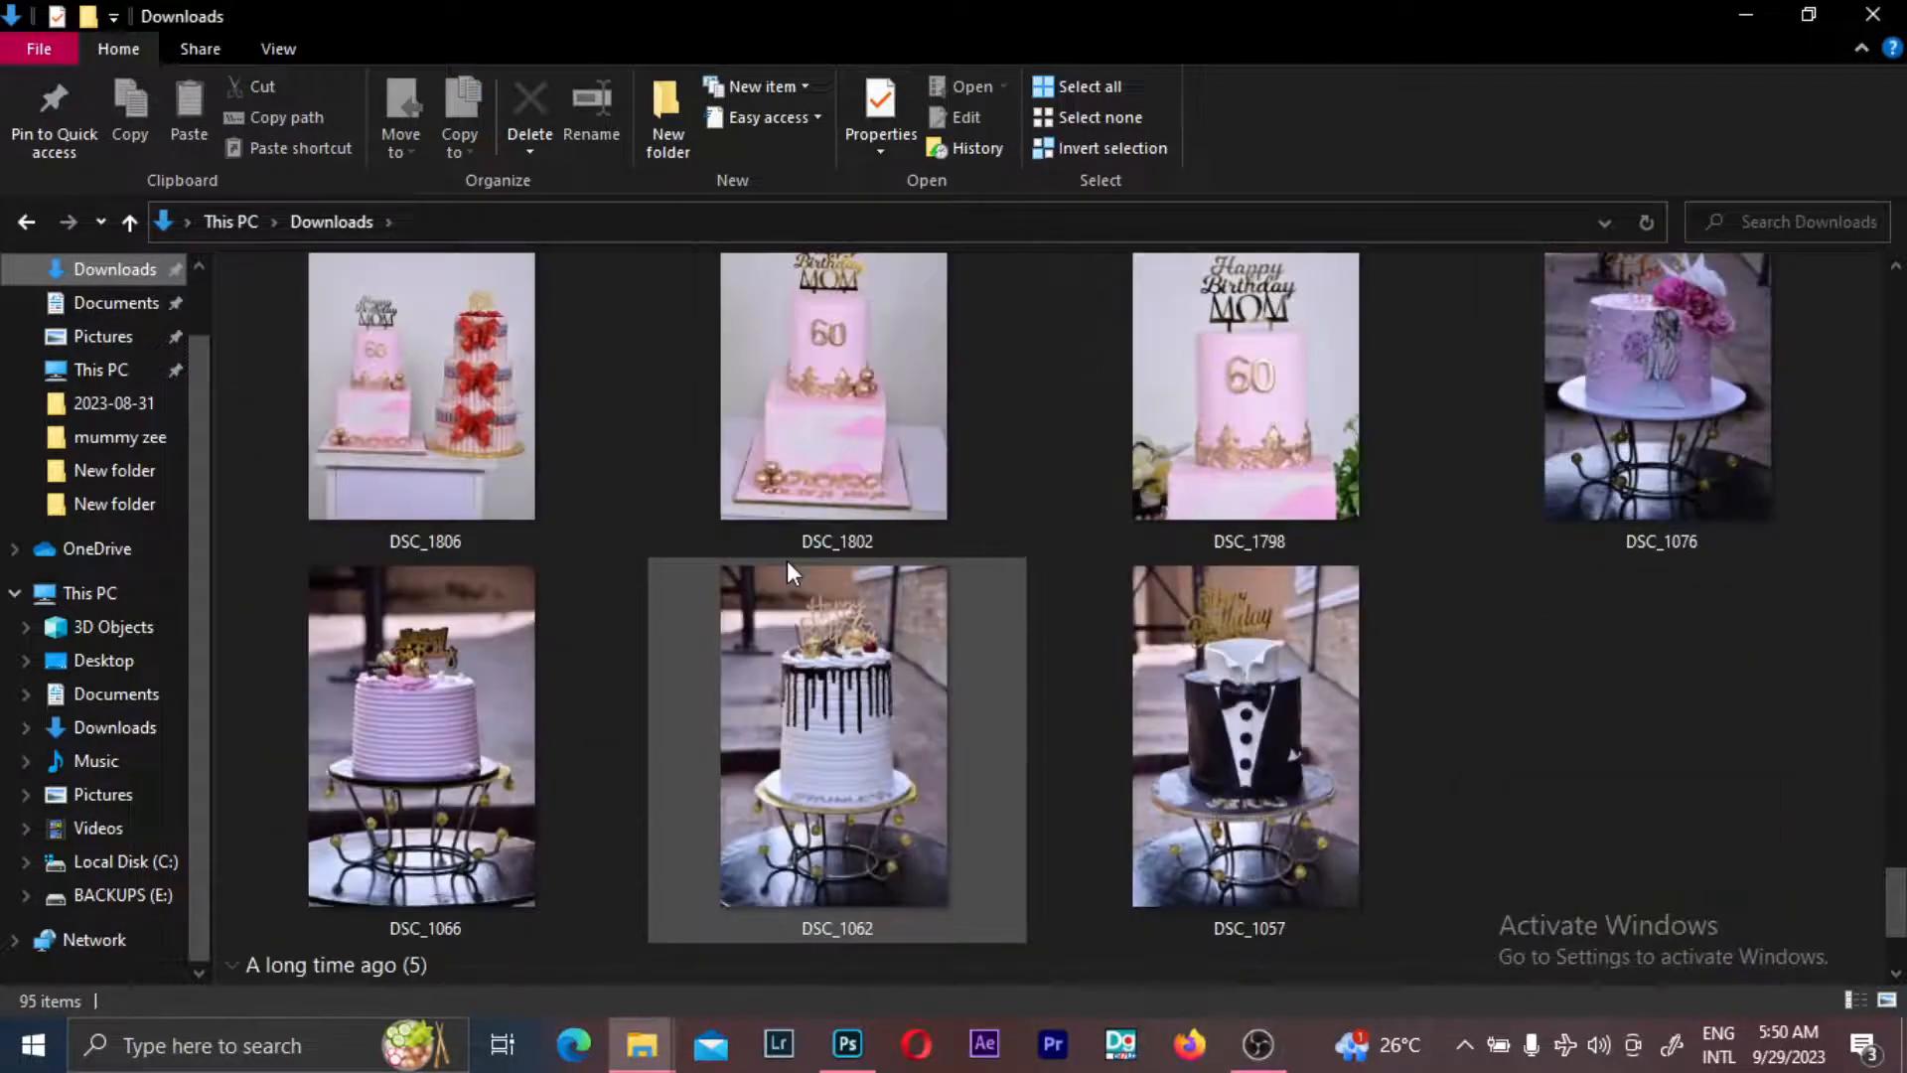
click(503, 745)
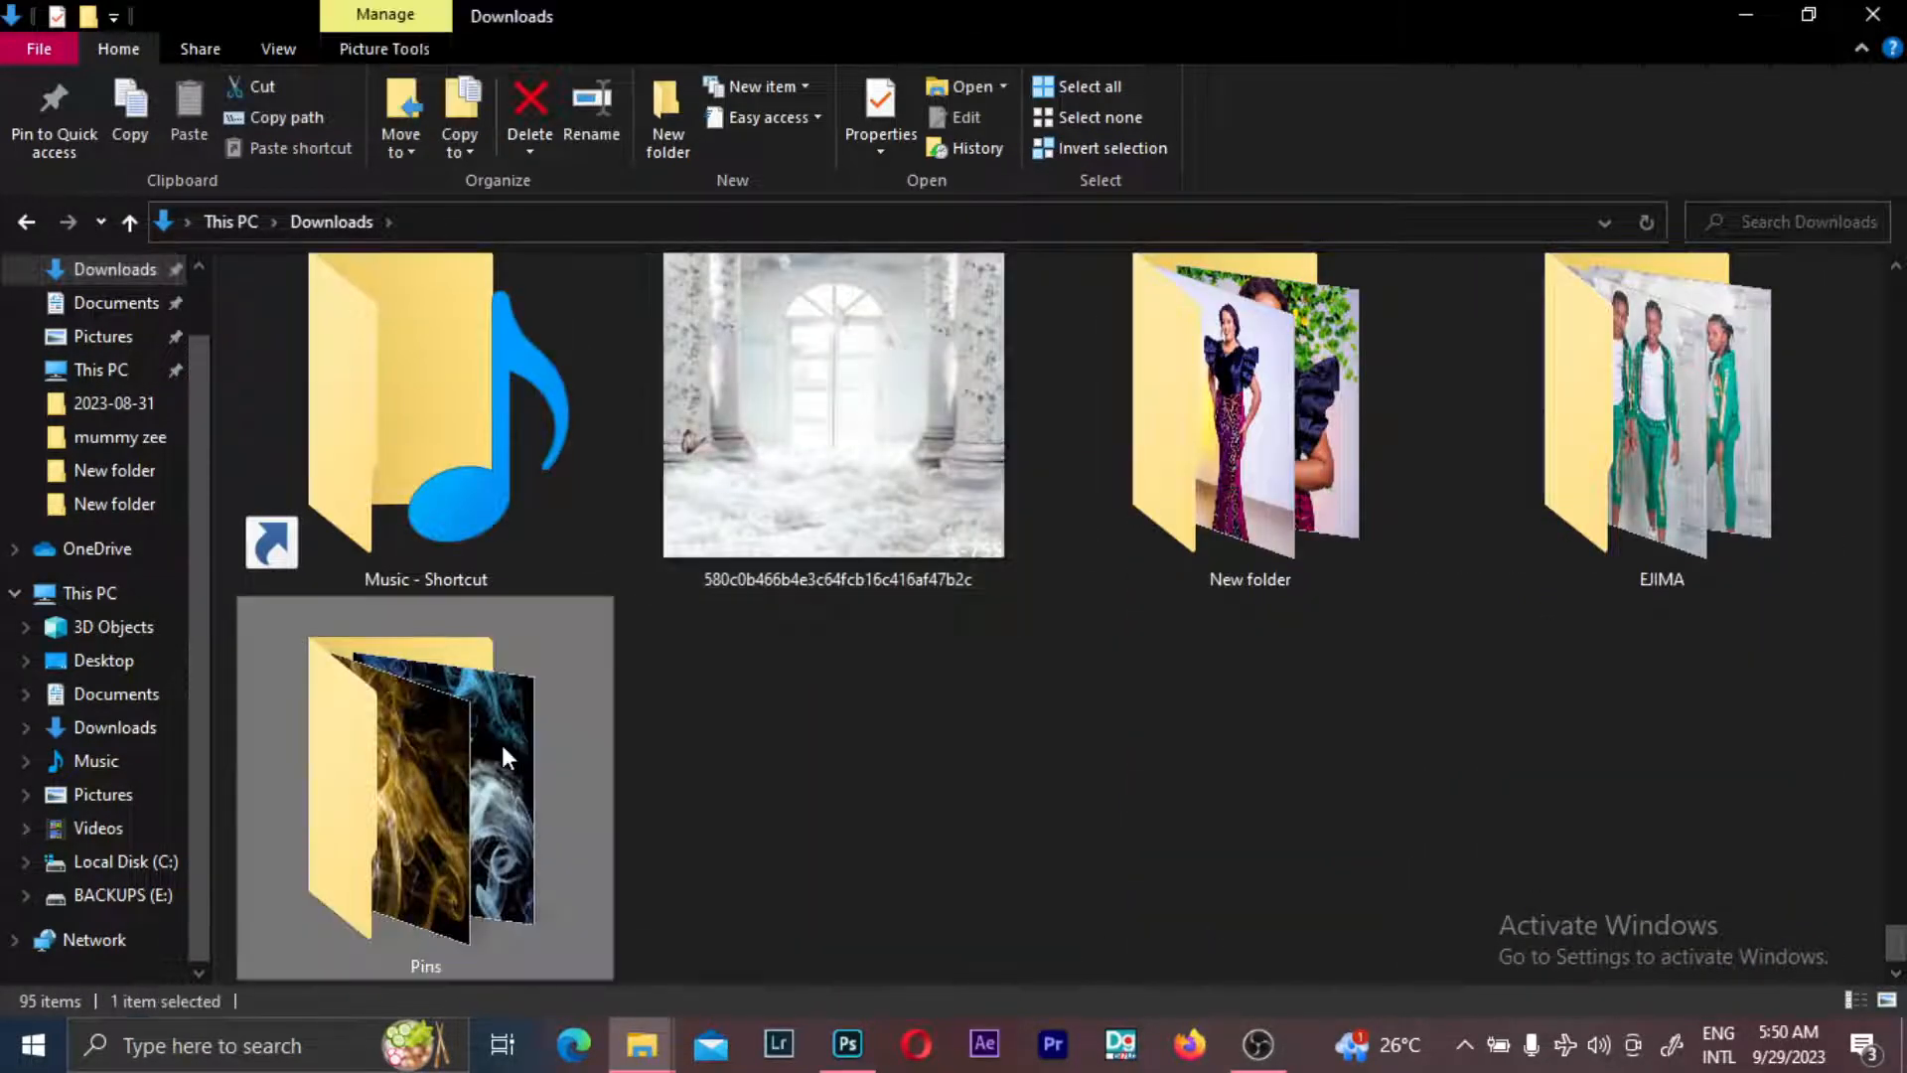
double_click(503, 745)
click(533, 461)
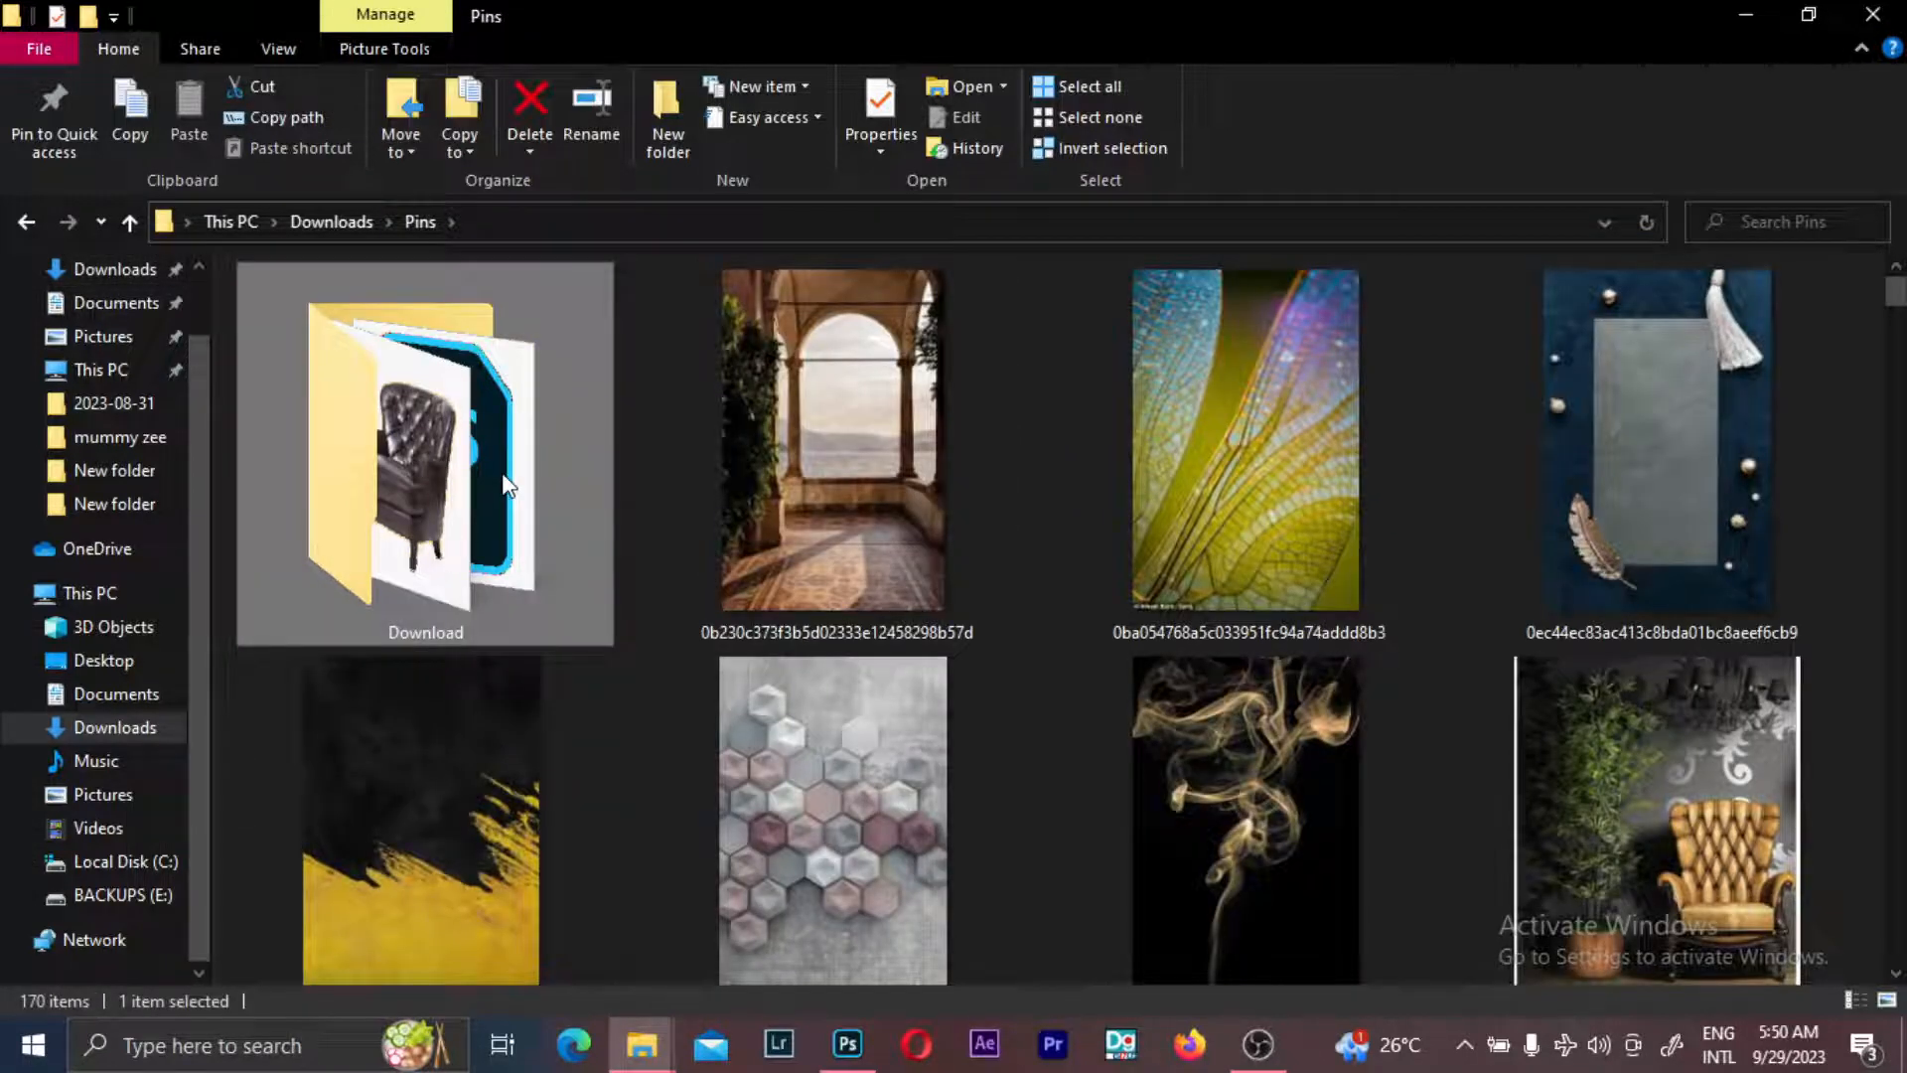
double_click(503, 481)
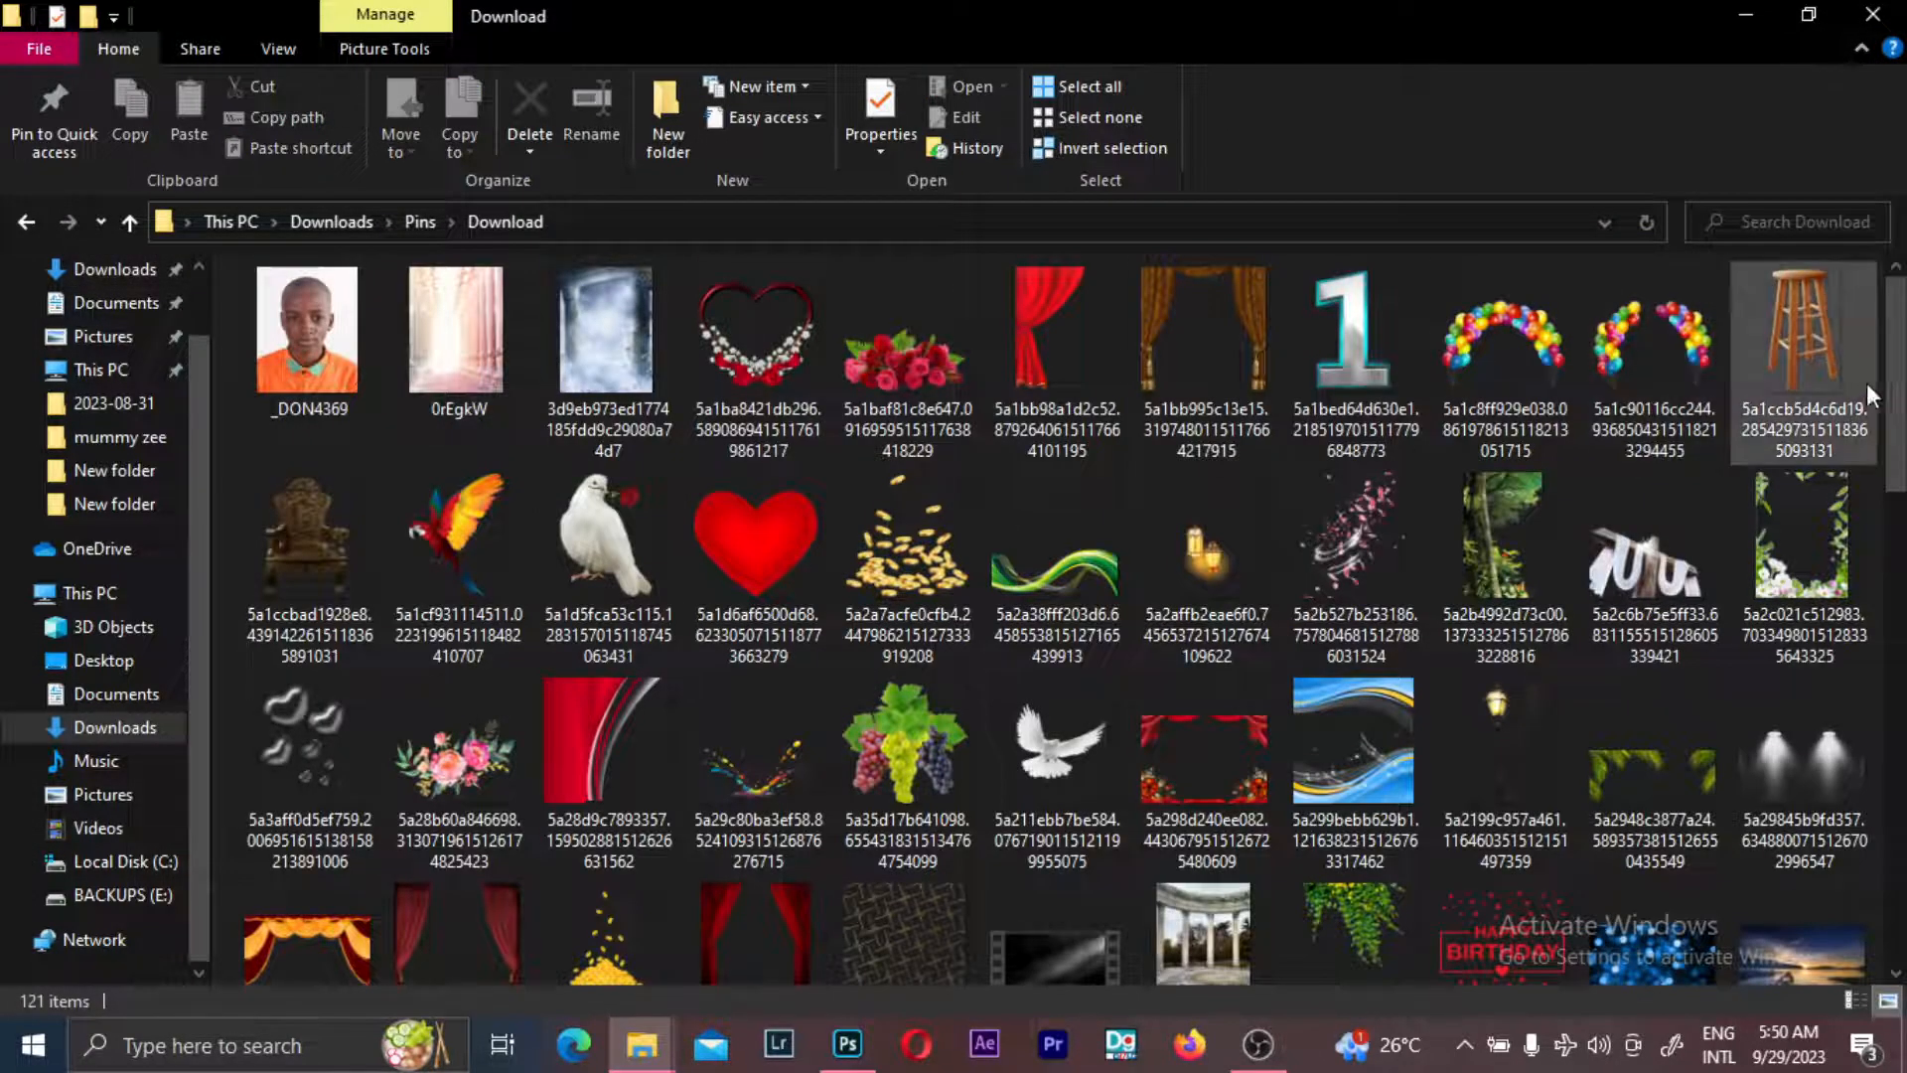
- Find the kisspng-flowering-plant potted plant image in the Download folder and place it in DSC_7331.NEF above the Curves 2 layer
scroll(1897, 350, down, 3)
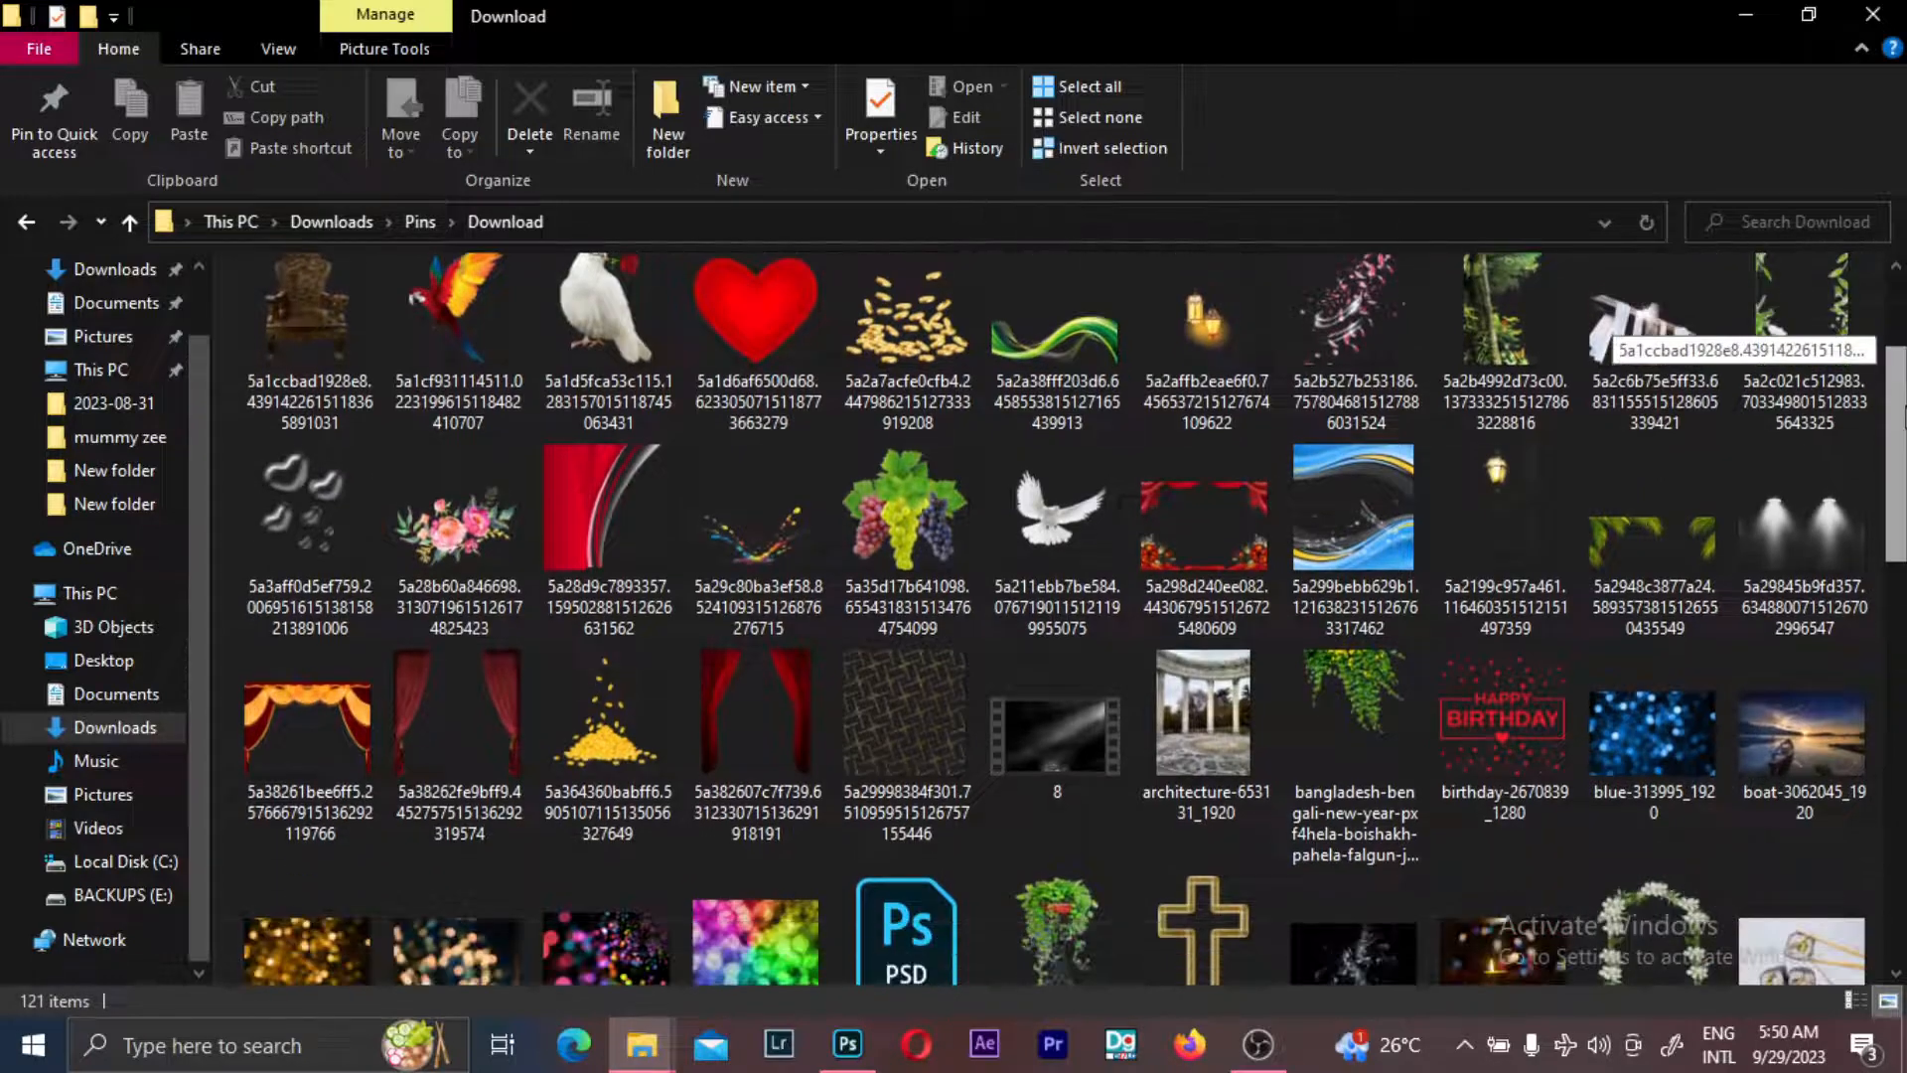
scroll(1649, 337, down, 3)
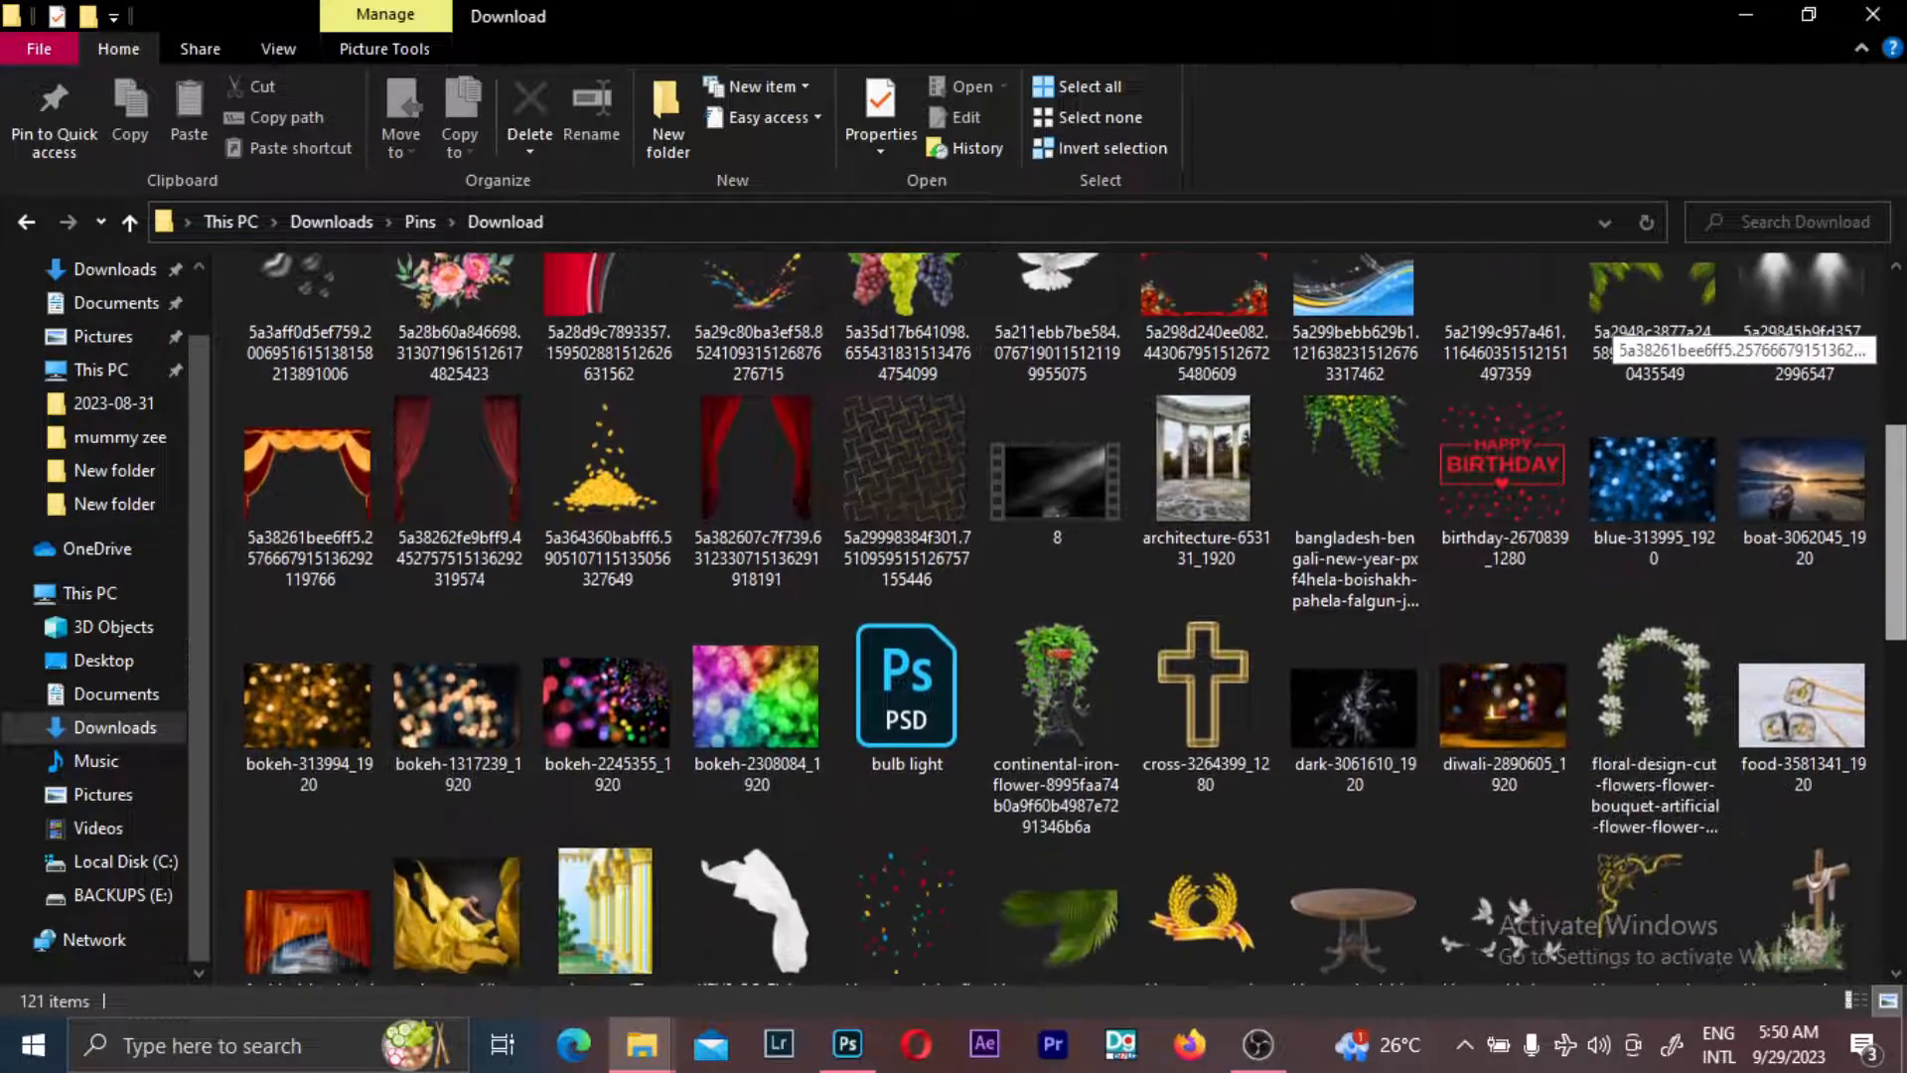
scroll(1649, 338, down, 3)
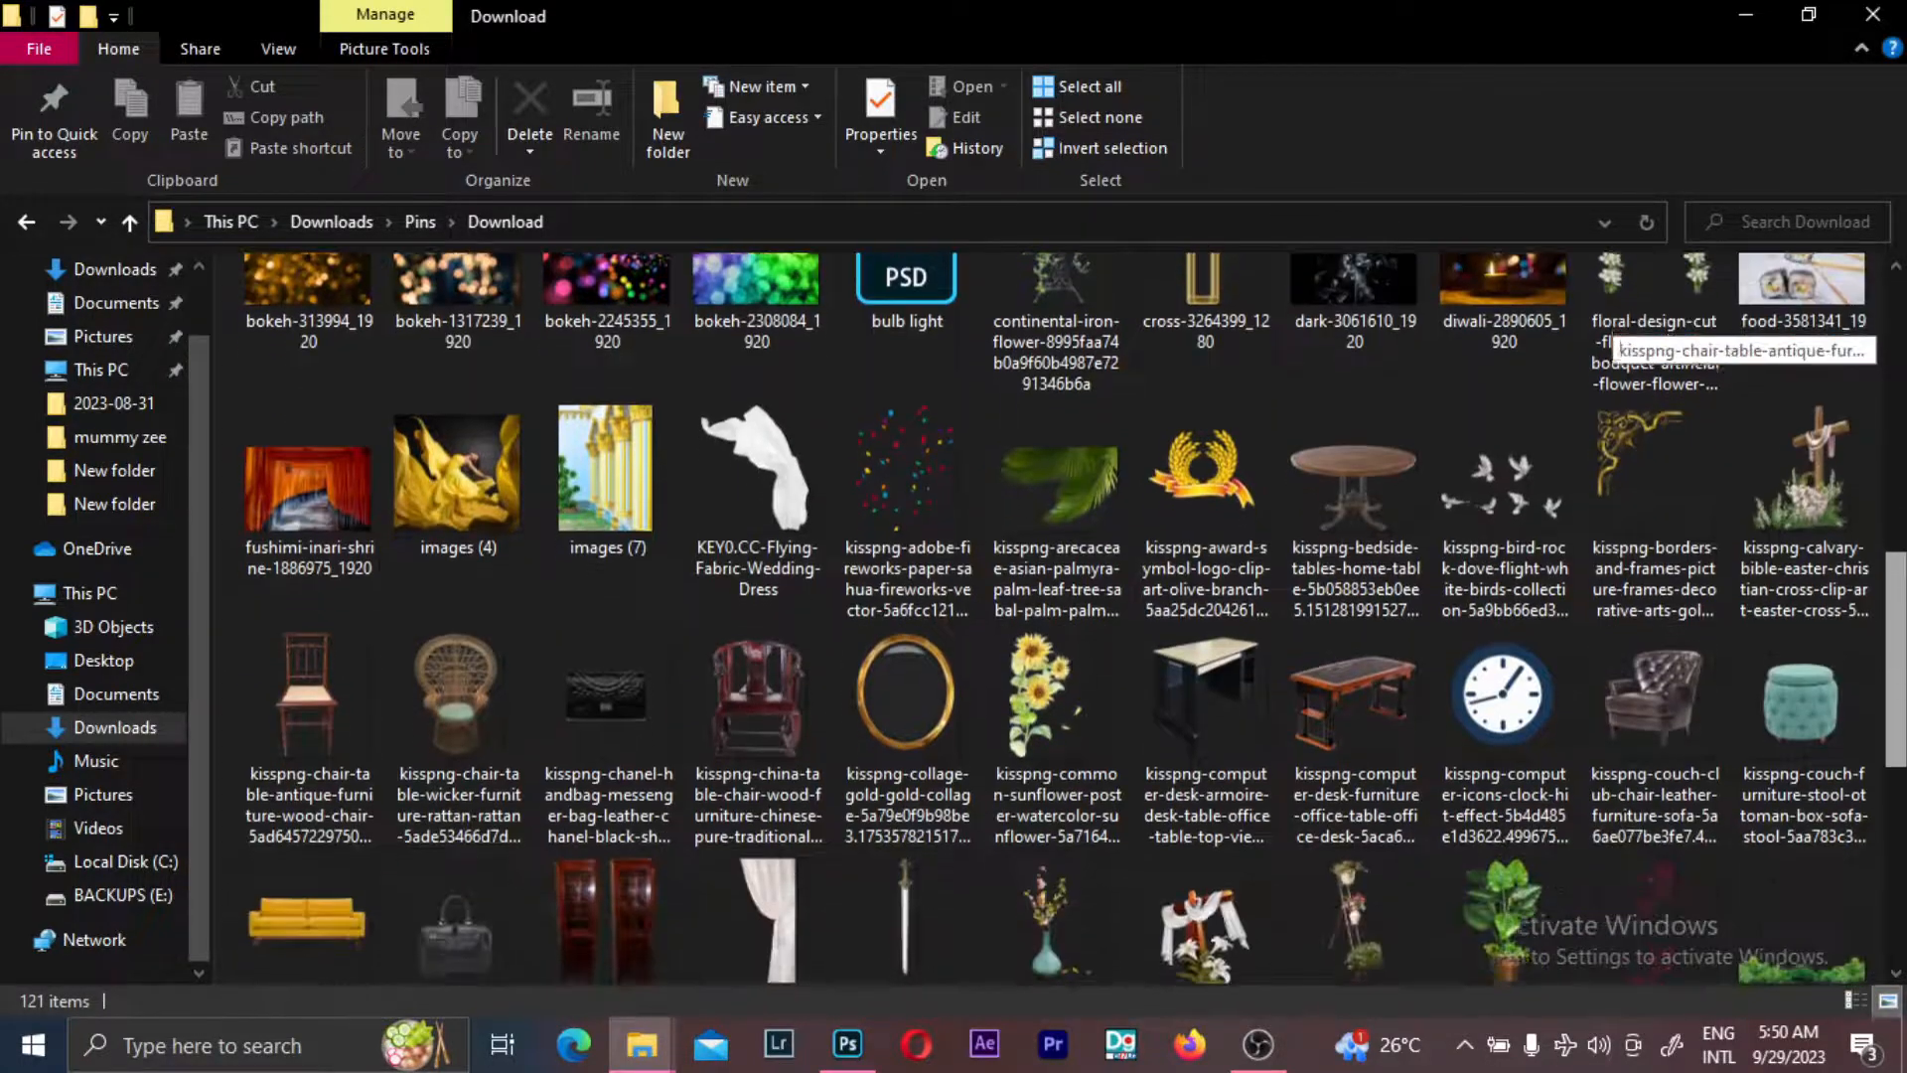
scroll(1738, 682, down, 1)
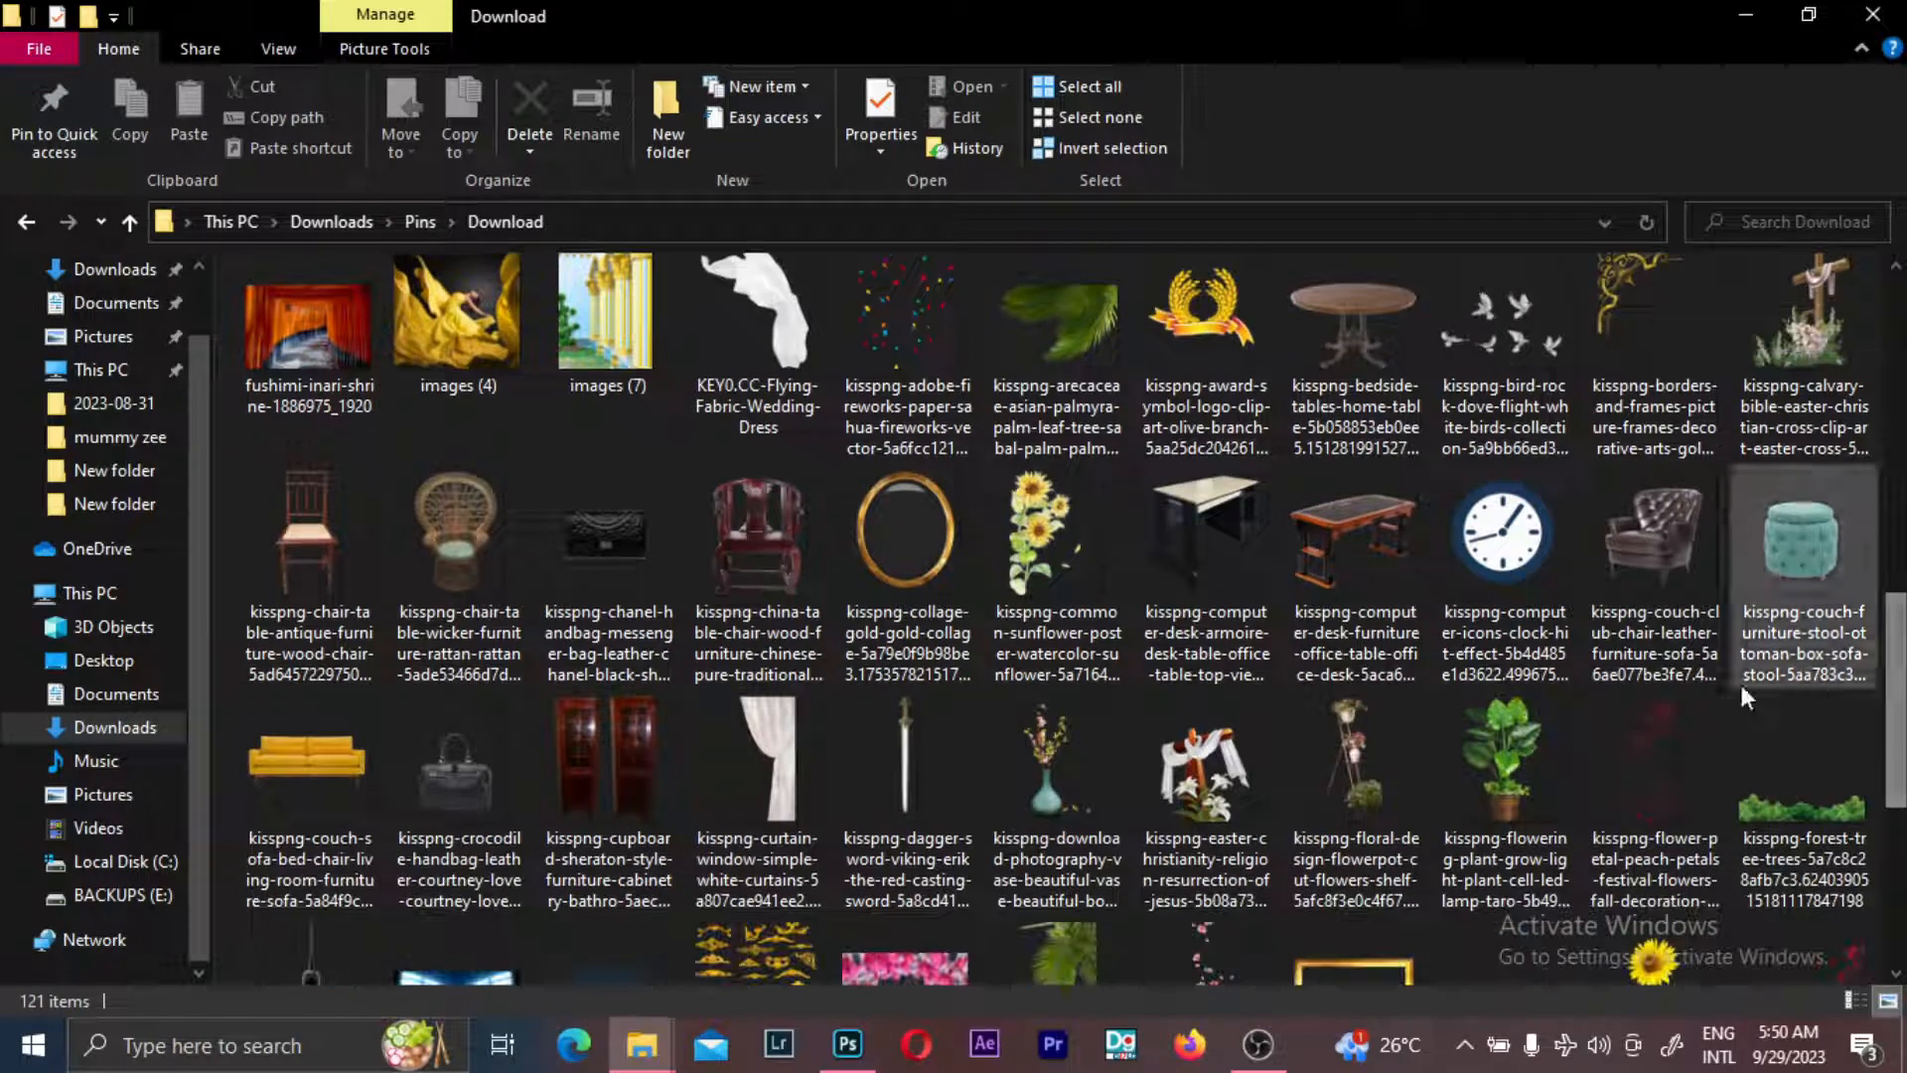
click(1500, 757)
drag(1533, 767, 733, 690)
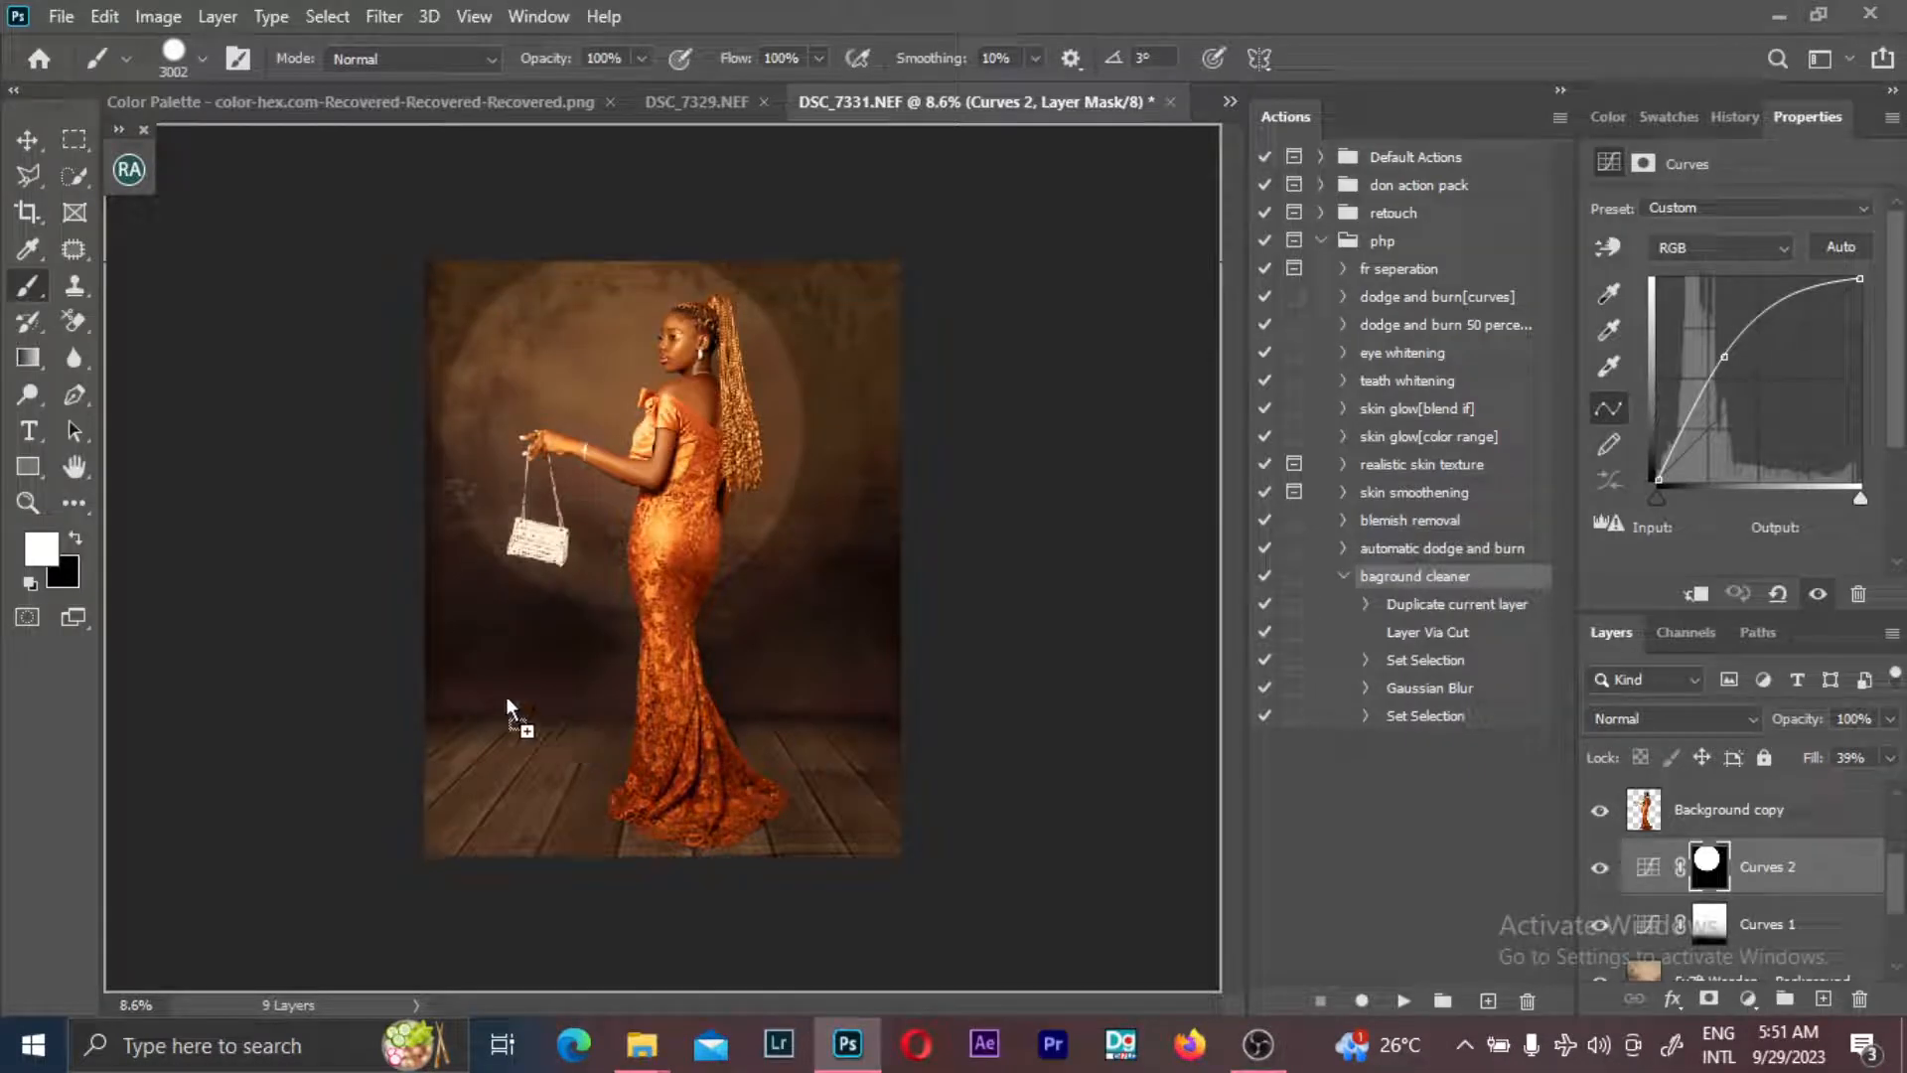
drag(530, 713, 529, 714)
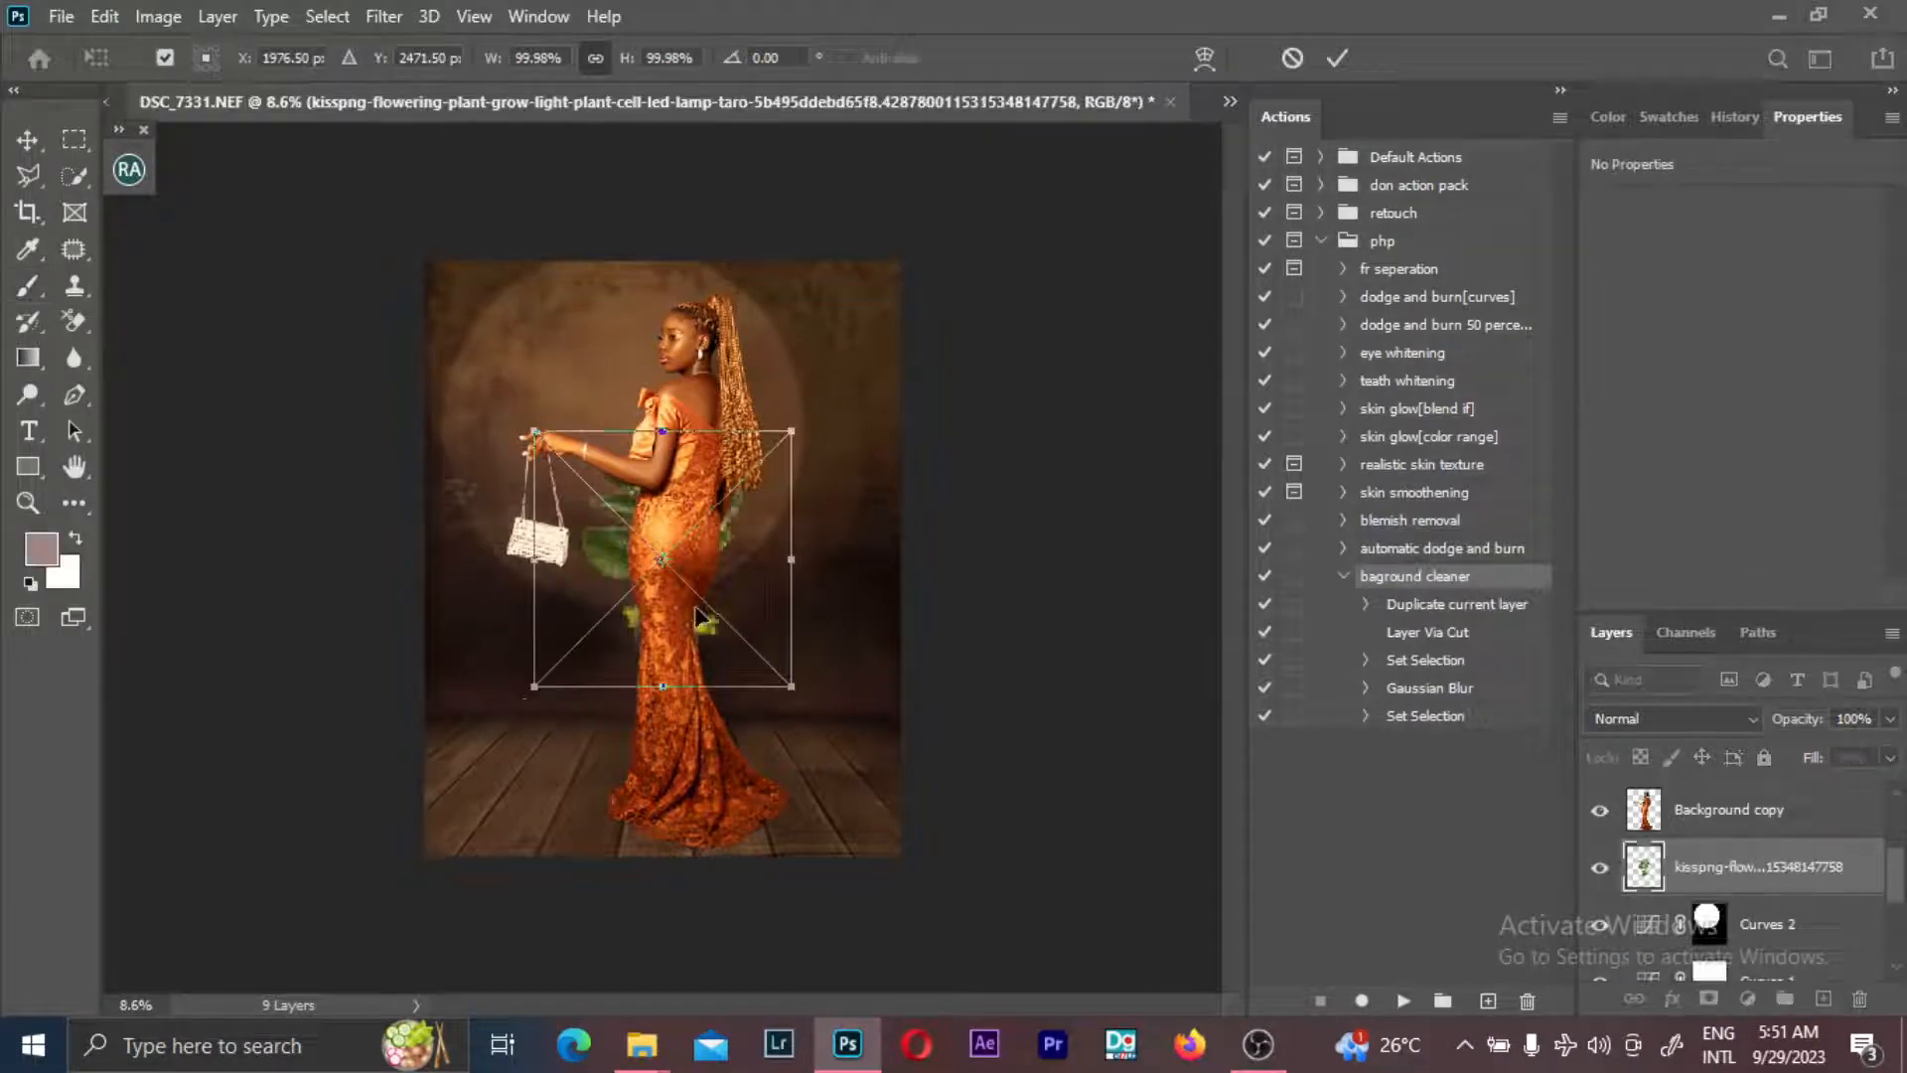
- Move the placed plant beneath the woman's handbag, scale it to about 85% and commit the placement
drag(698, 616, 579, 703)
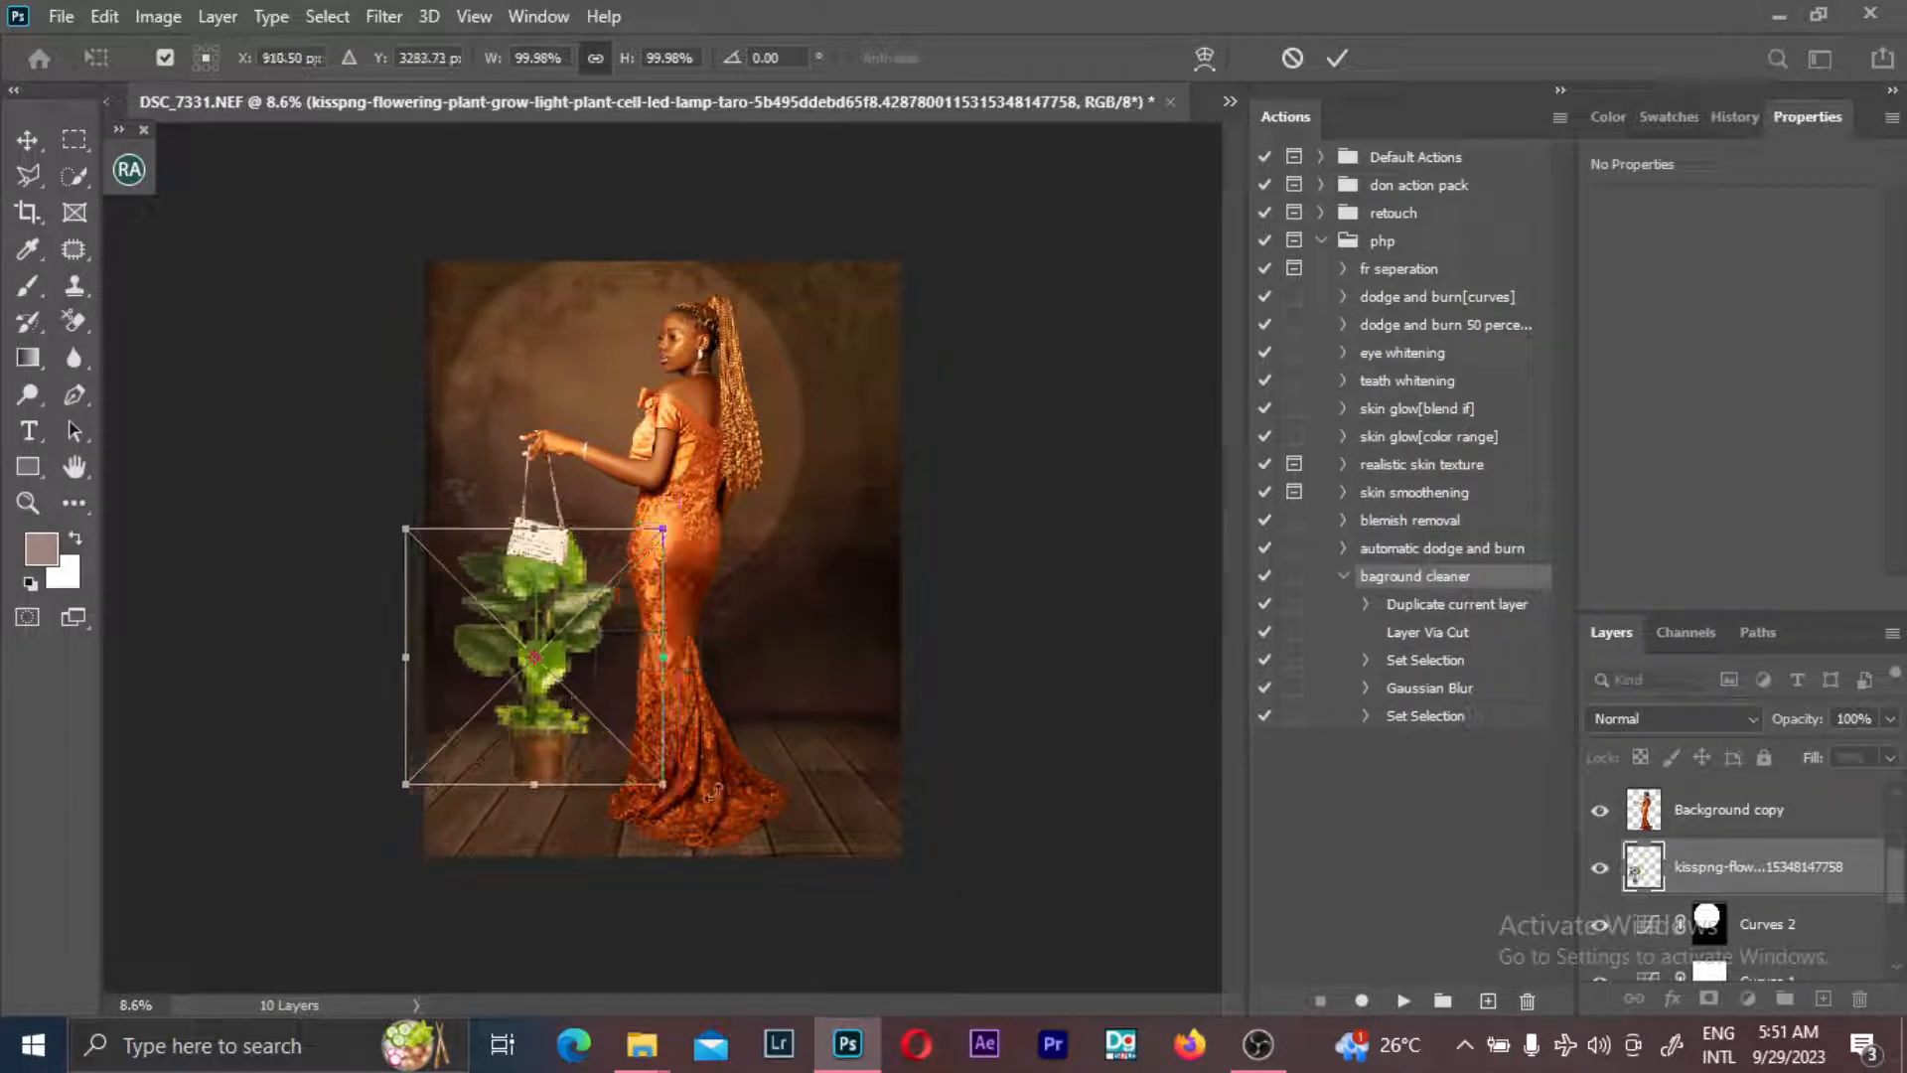
drag(663, 784, 613, 747)
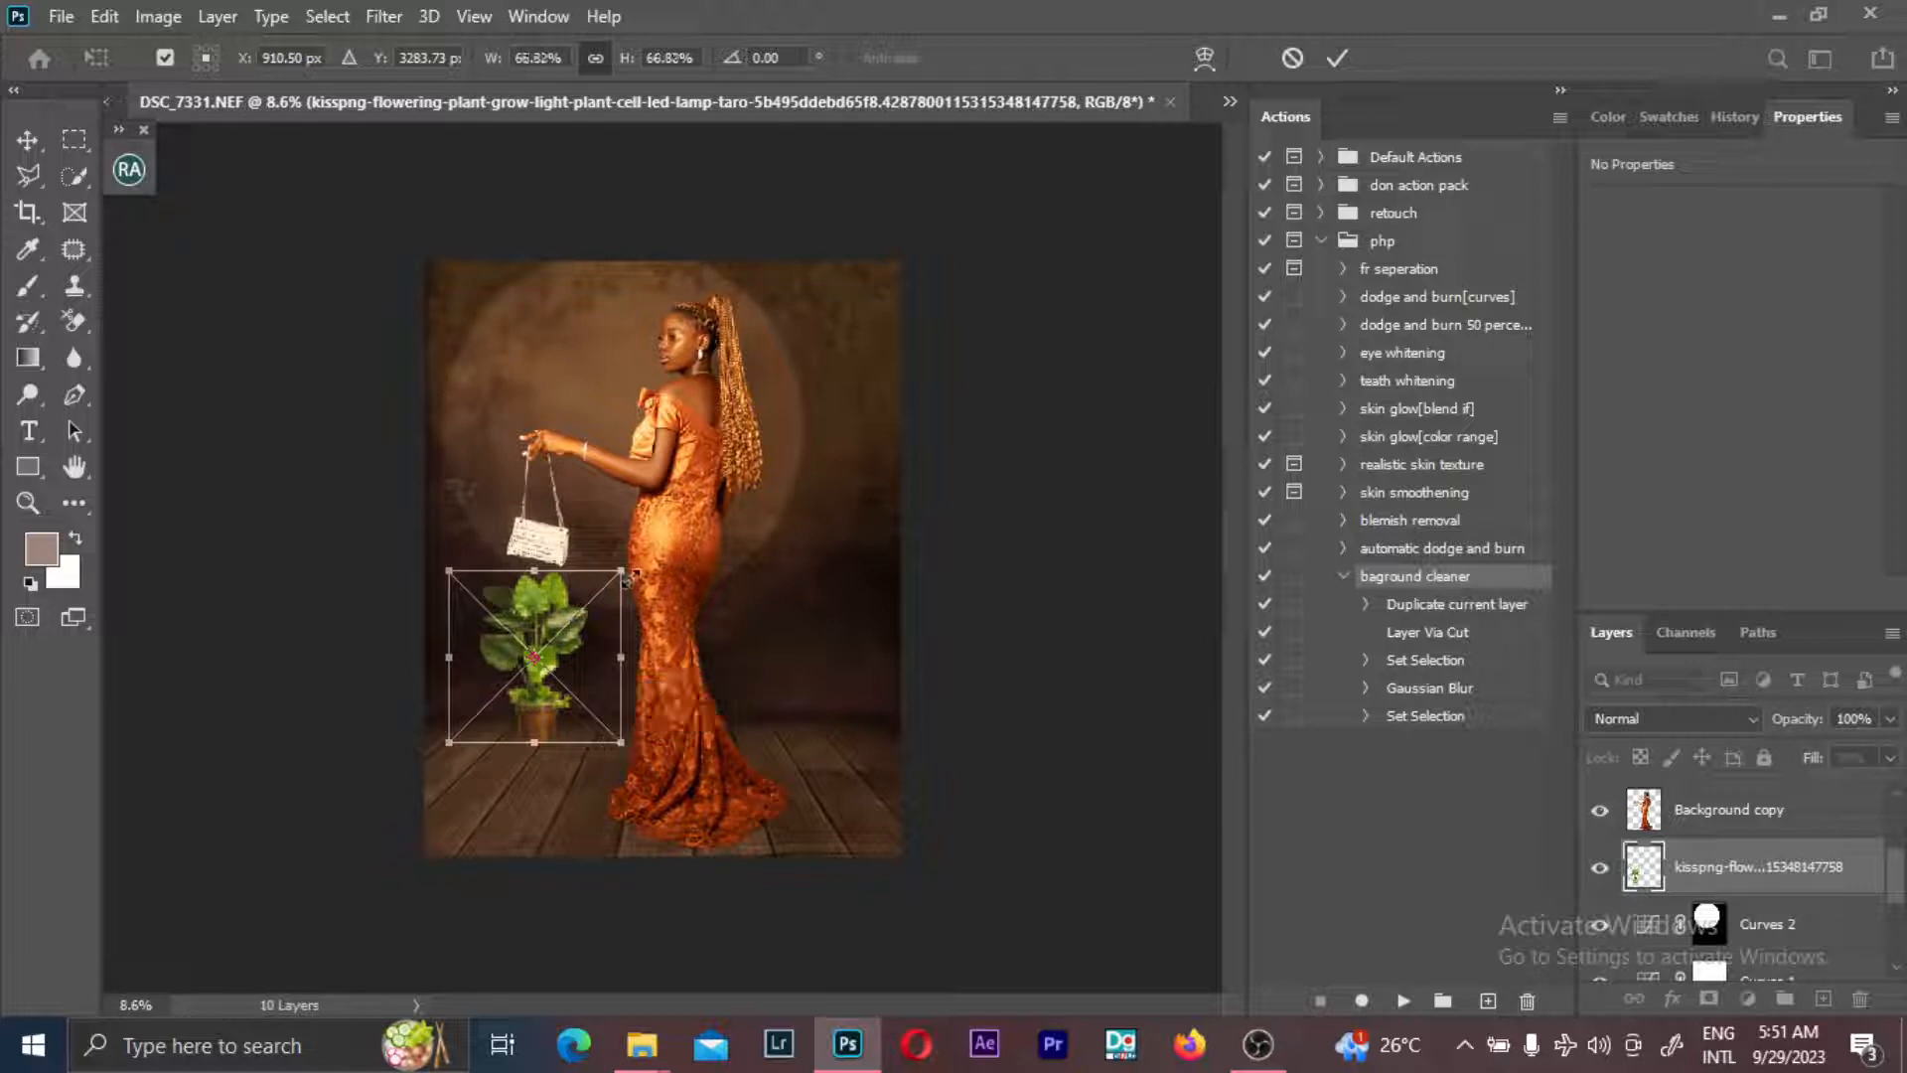
drag(624, 574, 650, 540)
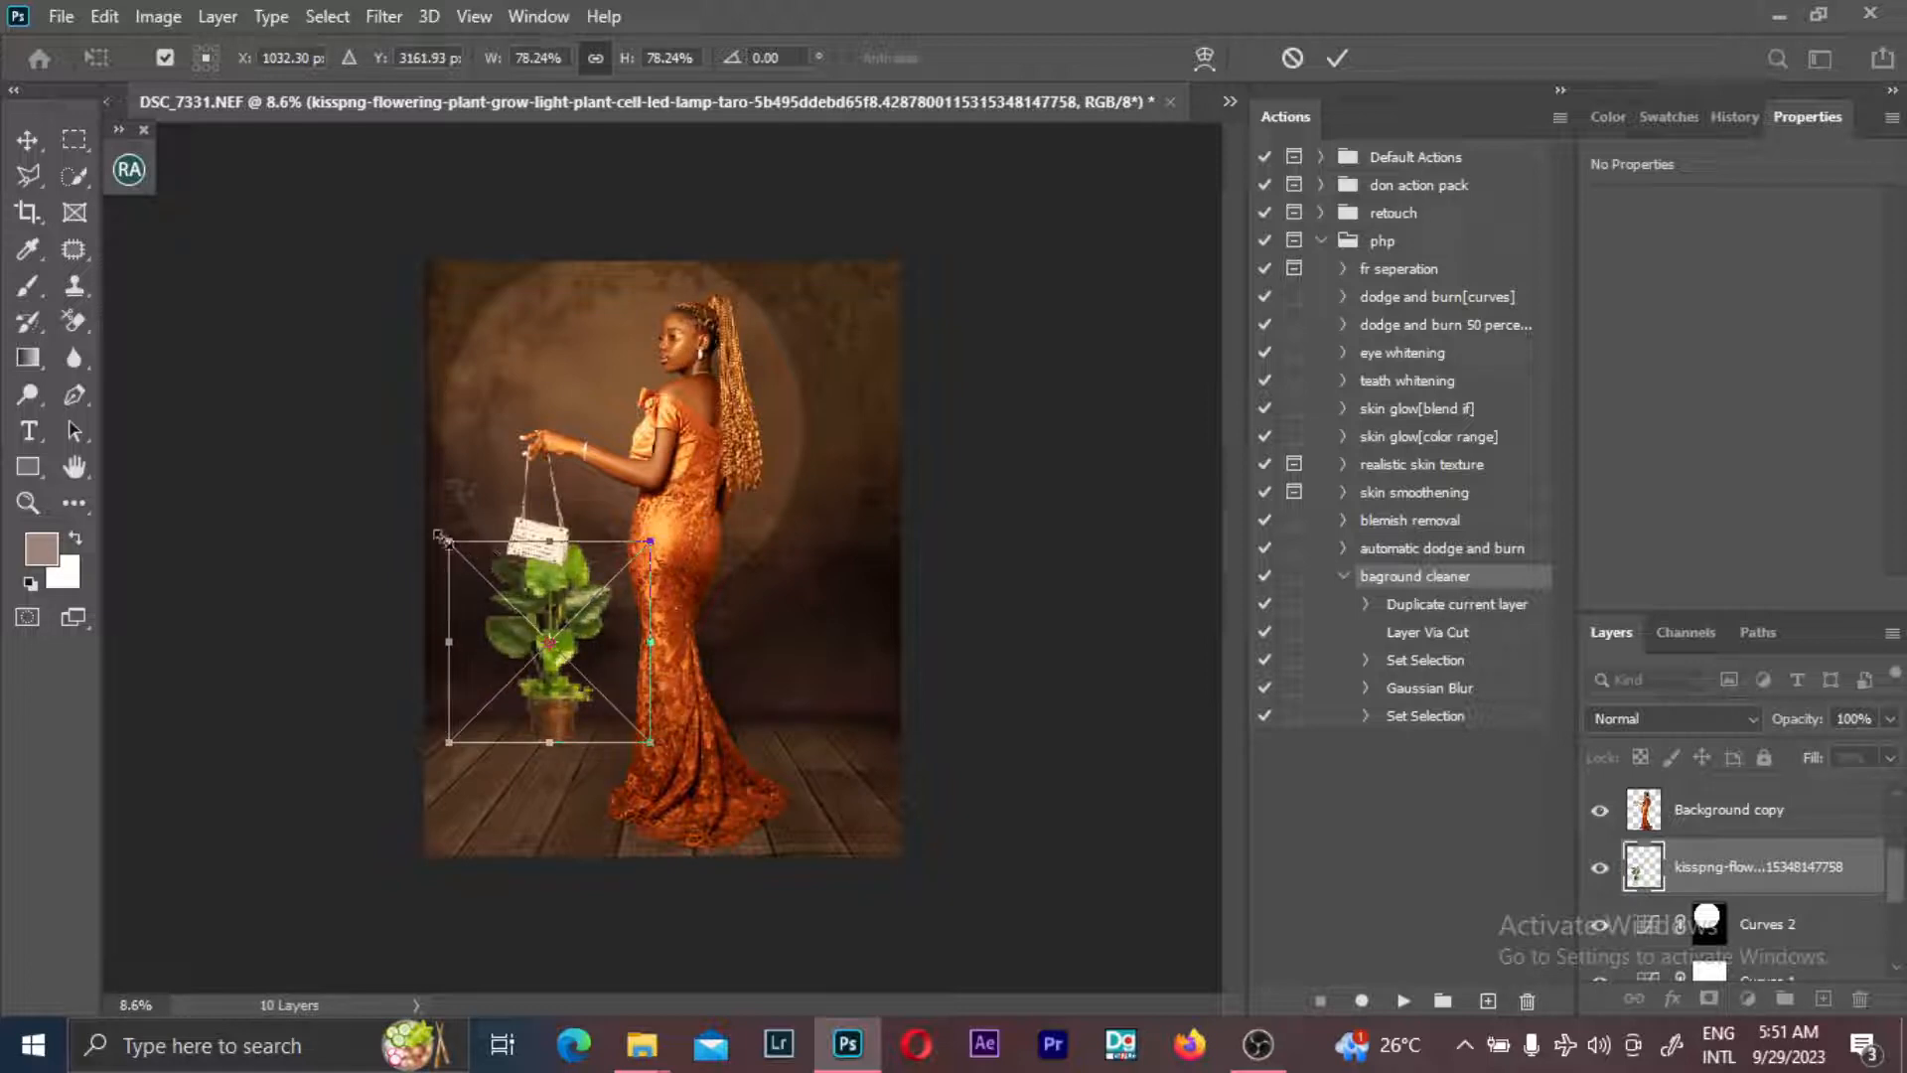
drag(449, 541, 420, 508)
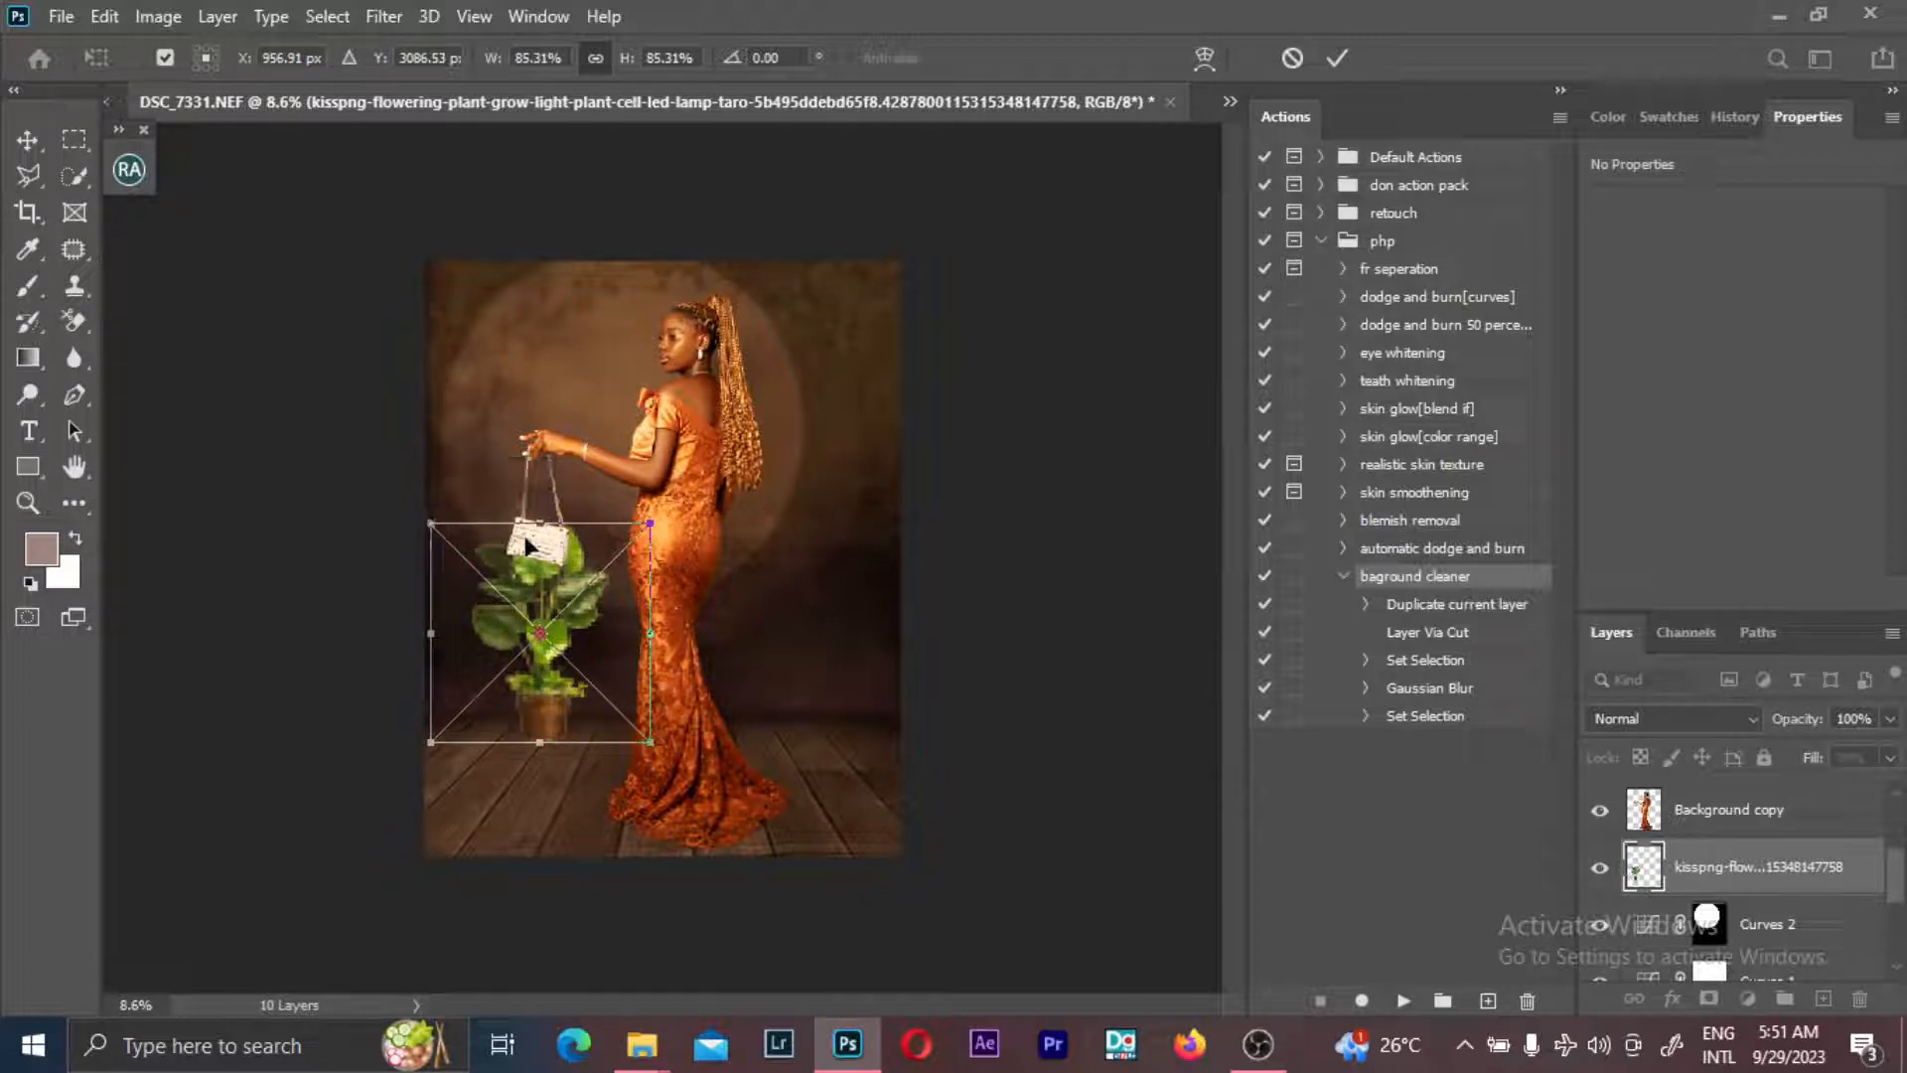
click(1336, 60)
key(b)
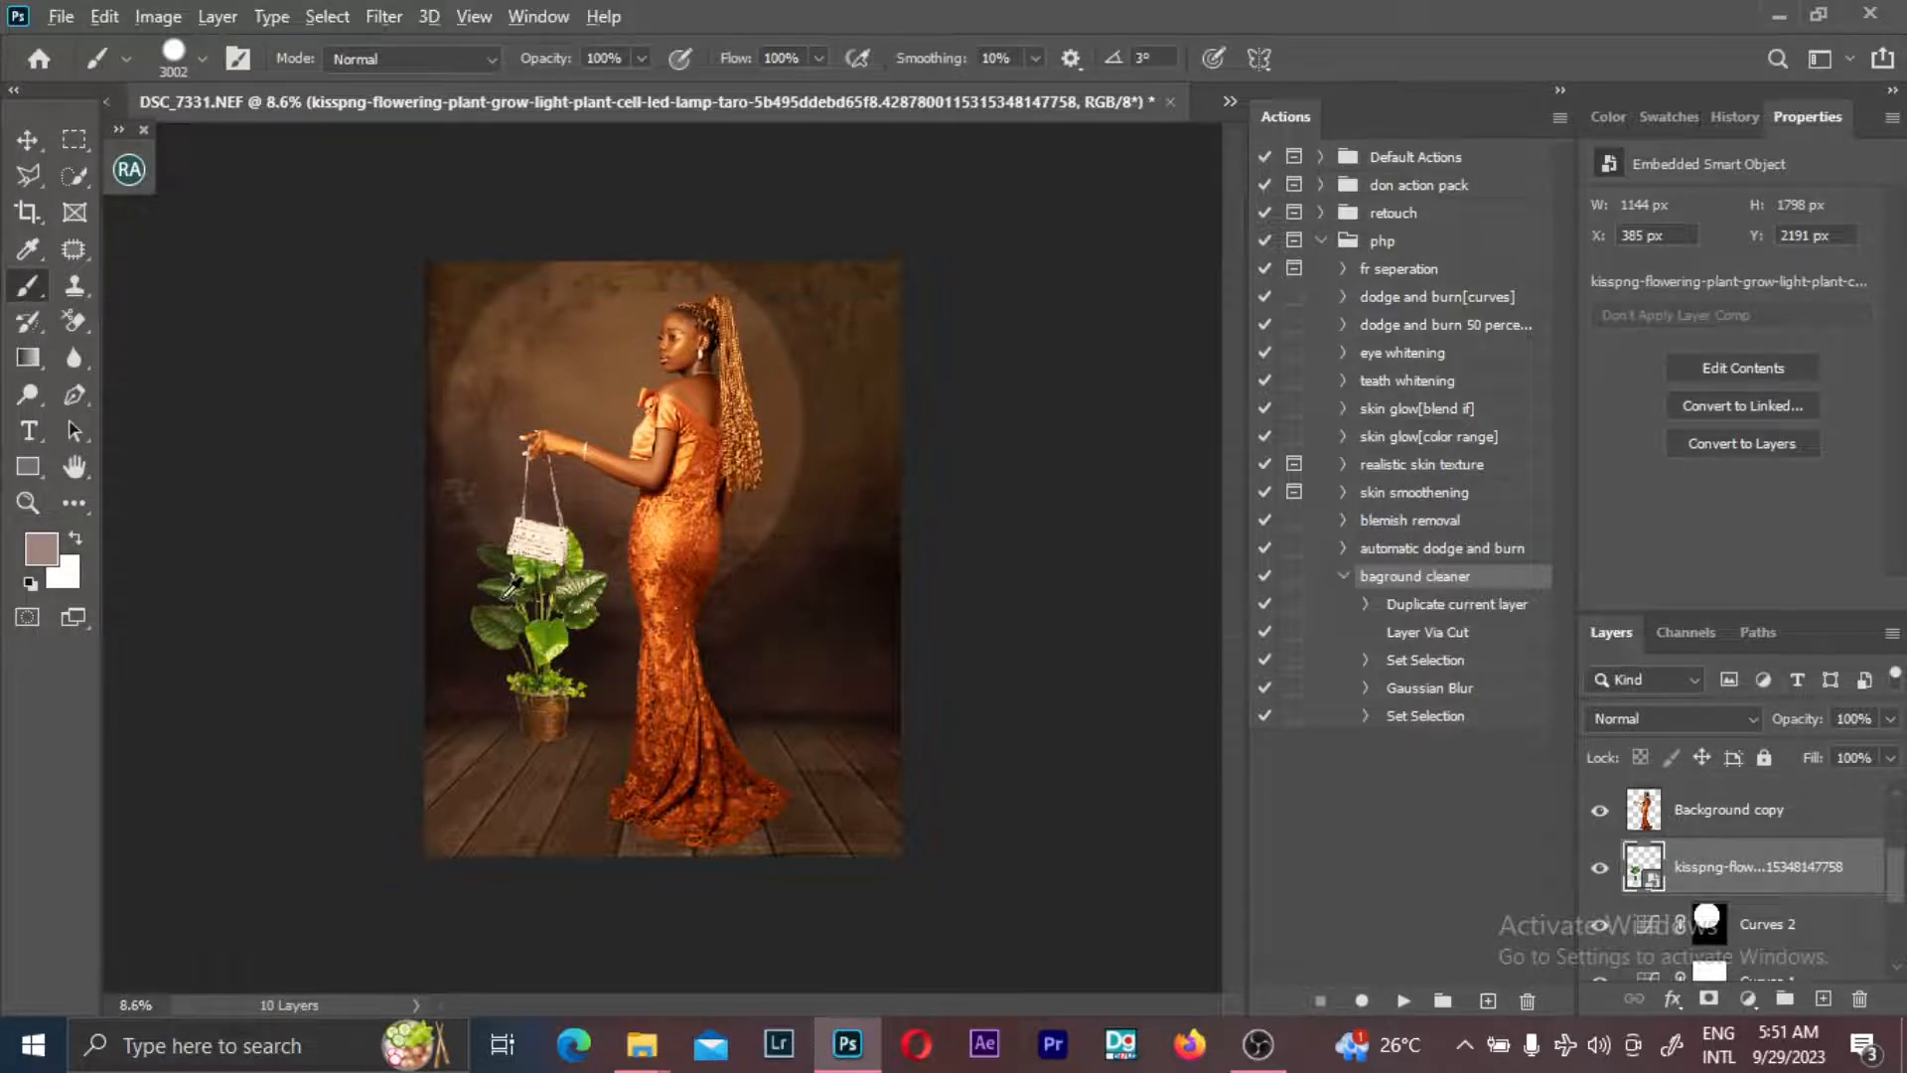
- Nudge the potted plant down 30 px so its pot sits lower on the wooden floor
scroll(510, 586, up, 3)
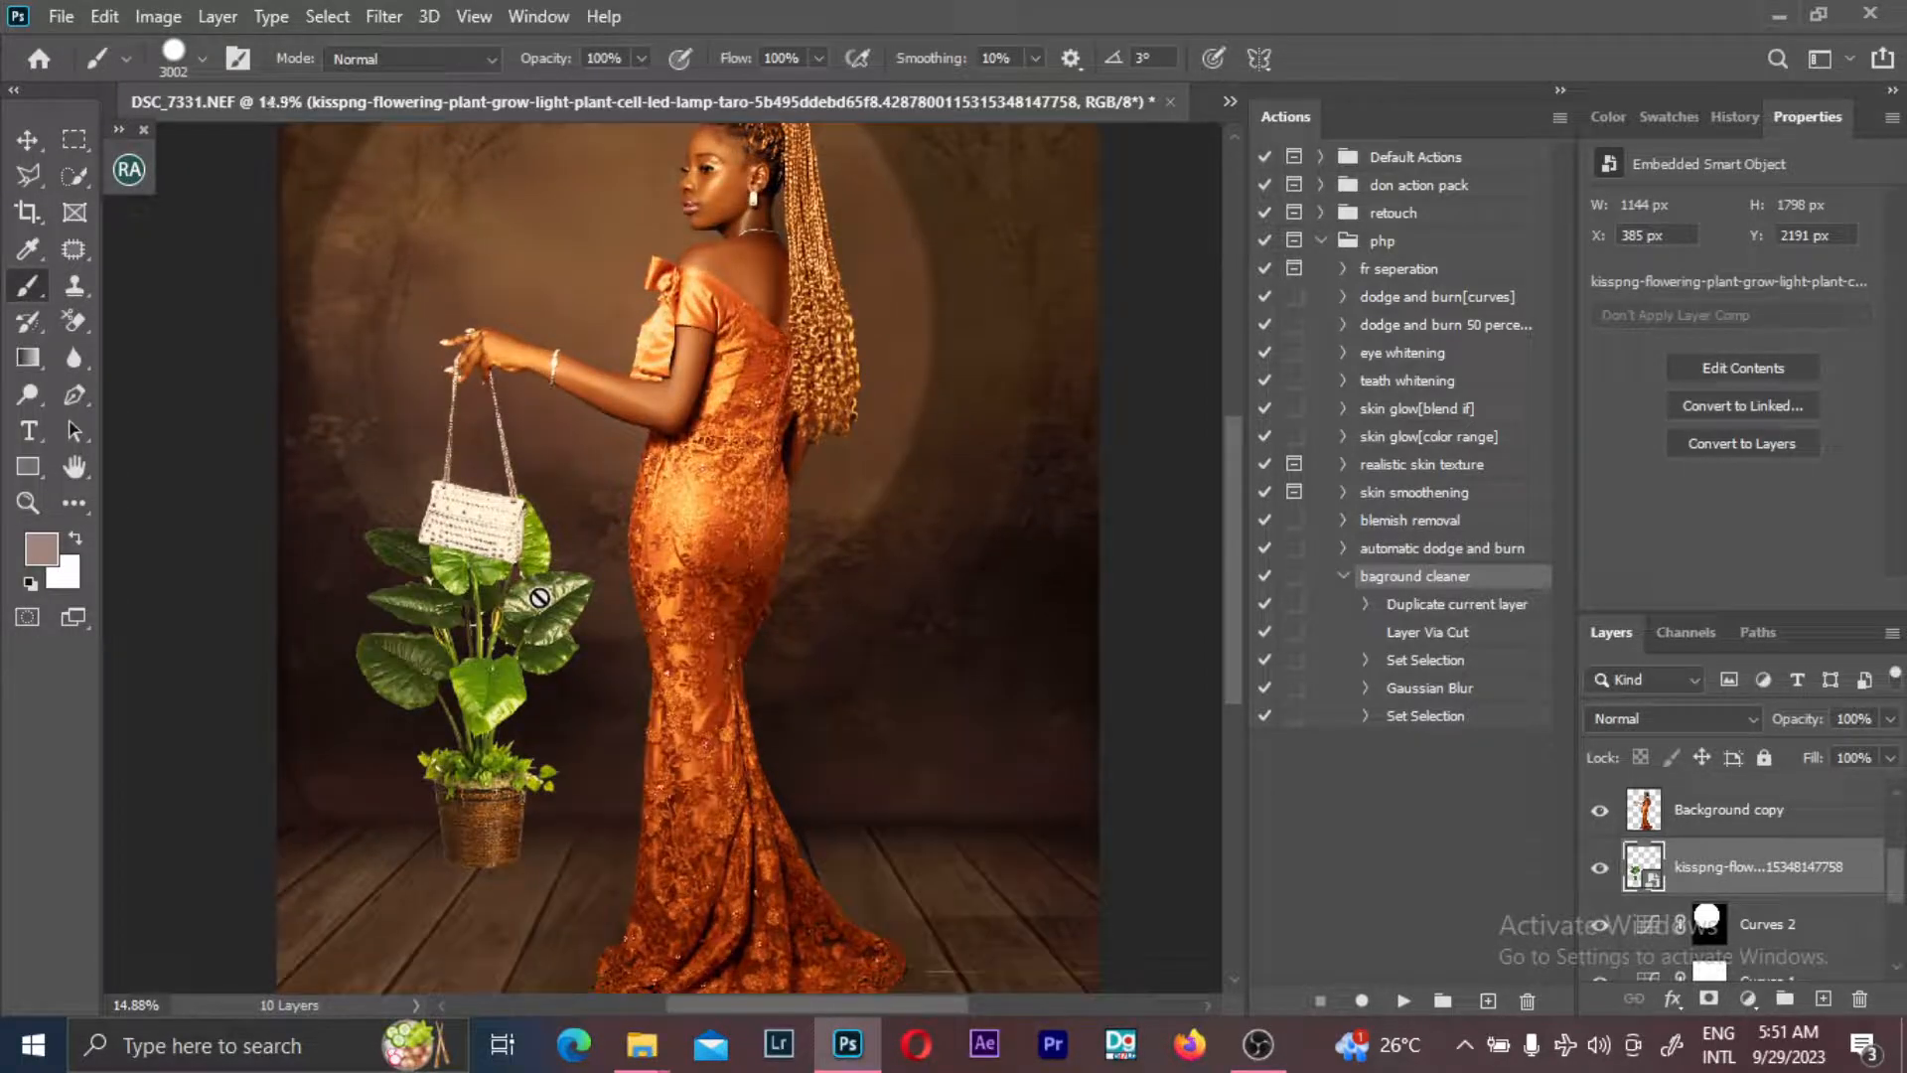
key(v)
key(shift+Down)
key(shift+Down)
key(shift+Down)
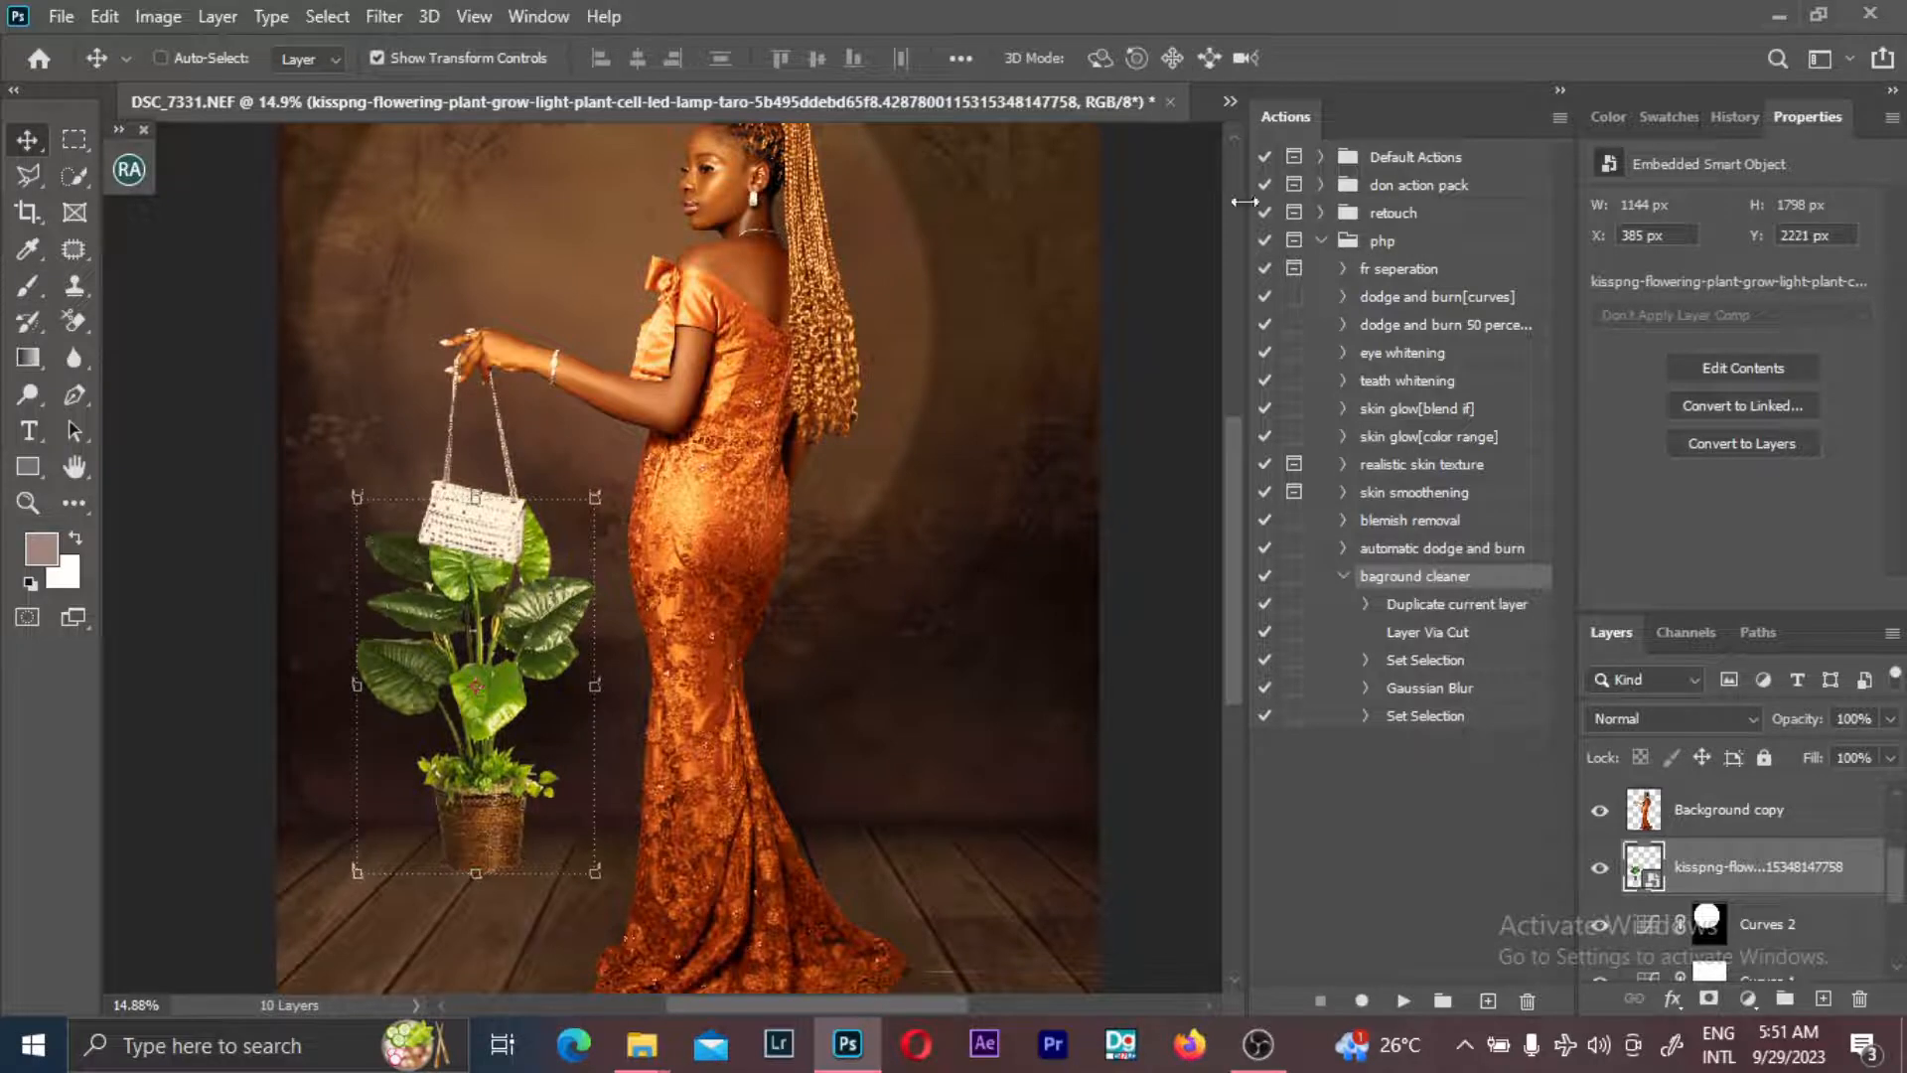
- Add an empty layer between Curves 2 and the plant layer and set up the Brush with black as the foreground colour
click(1820, 926)
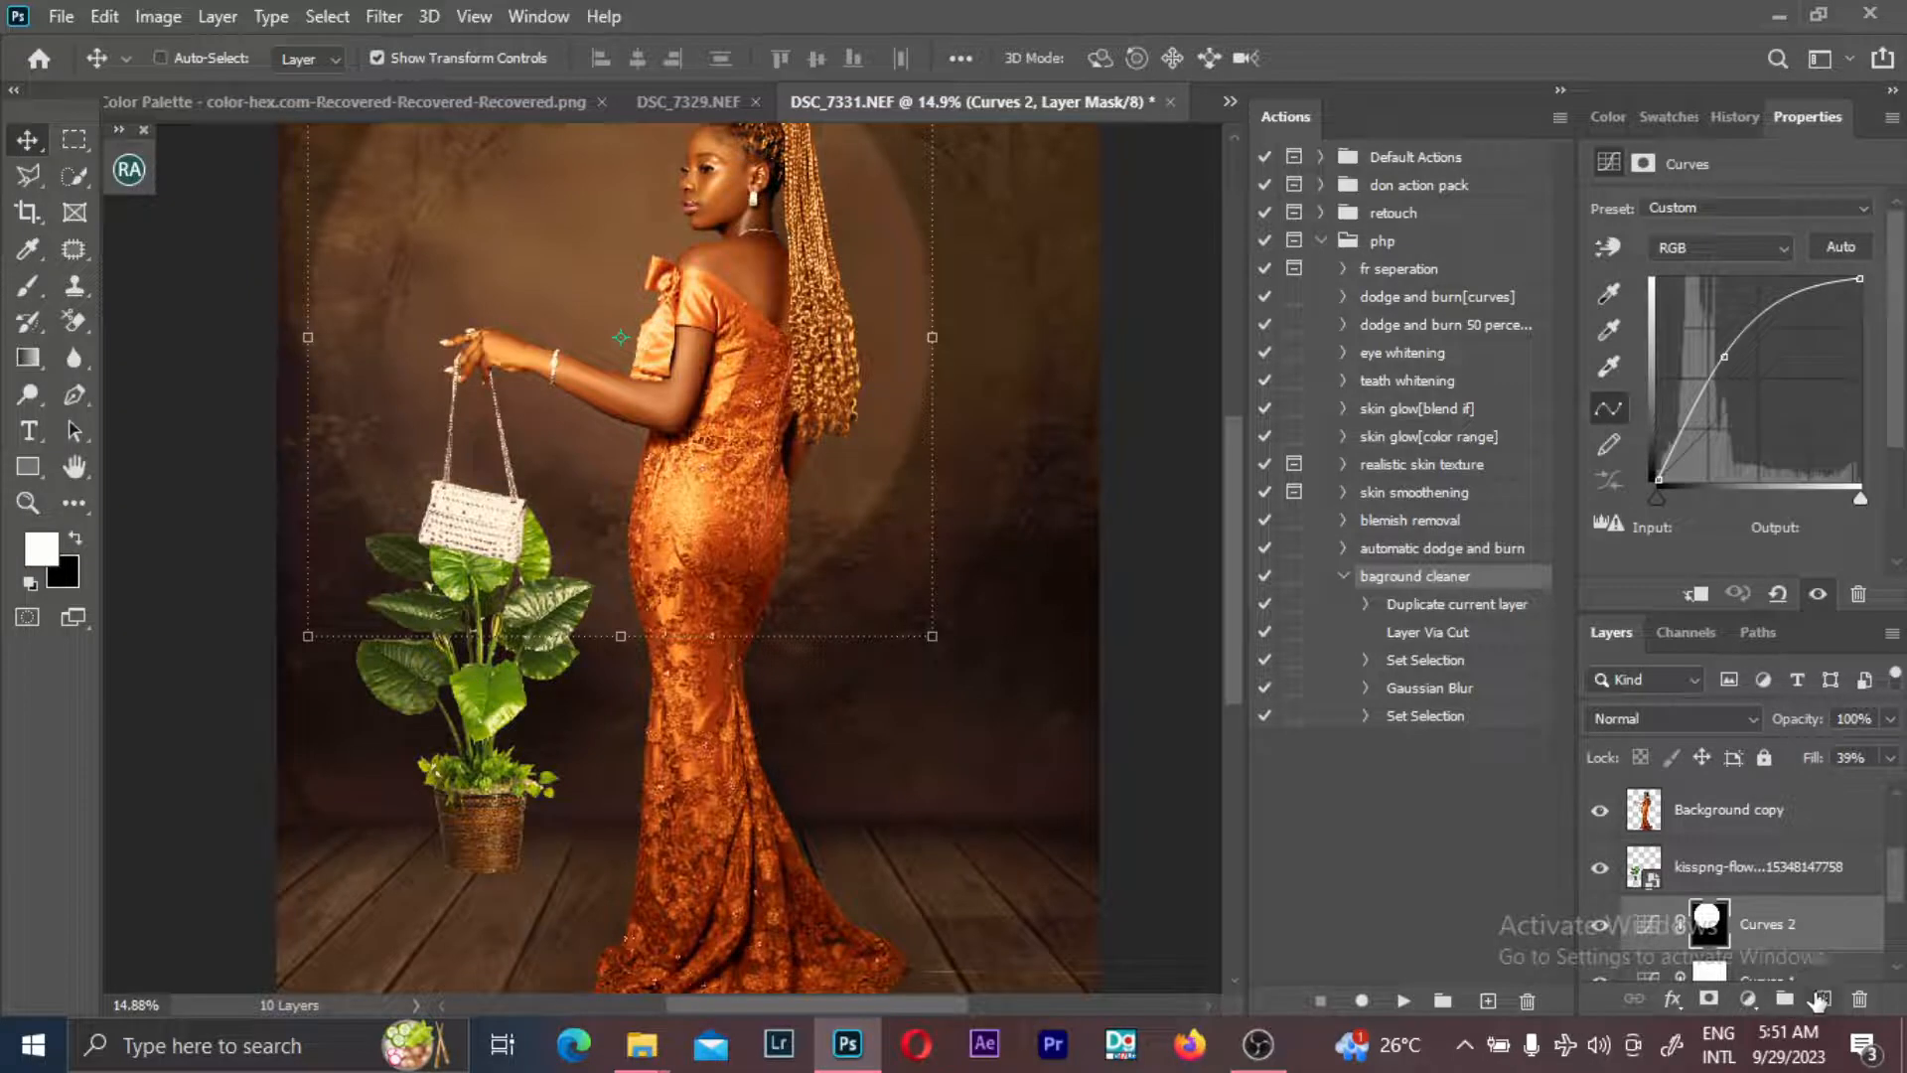
click(1821, 998)
key(b)
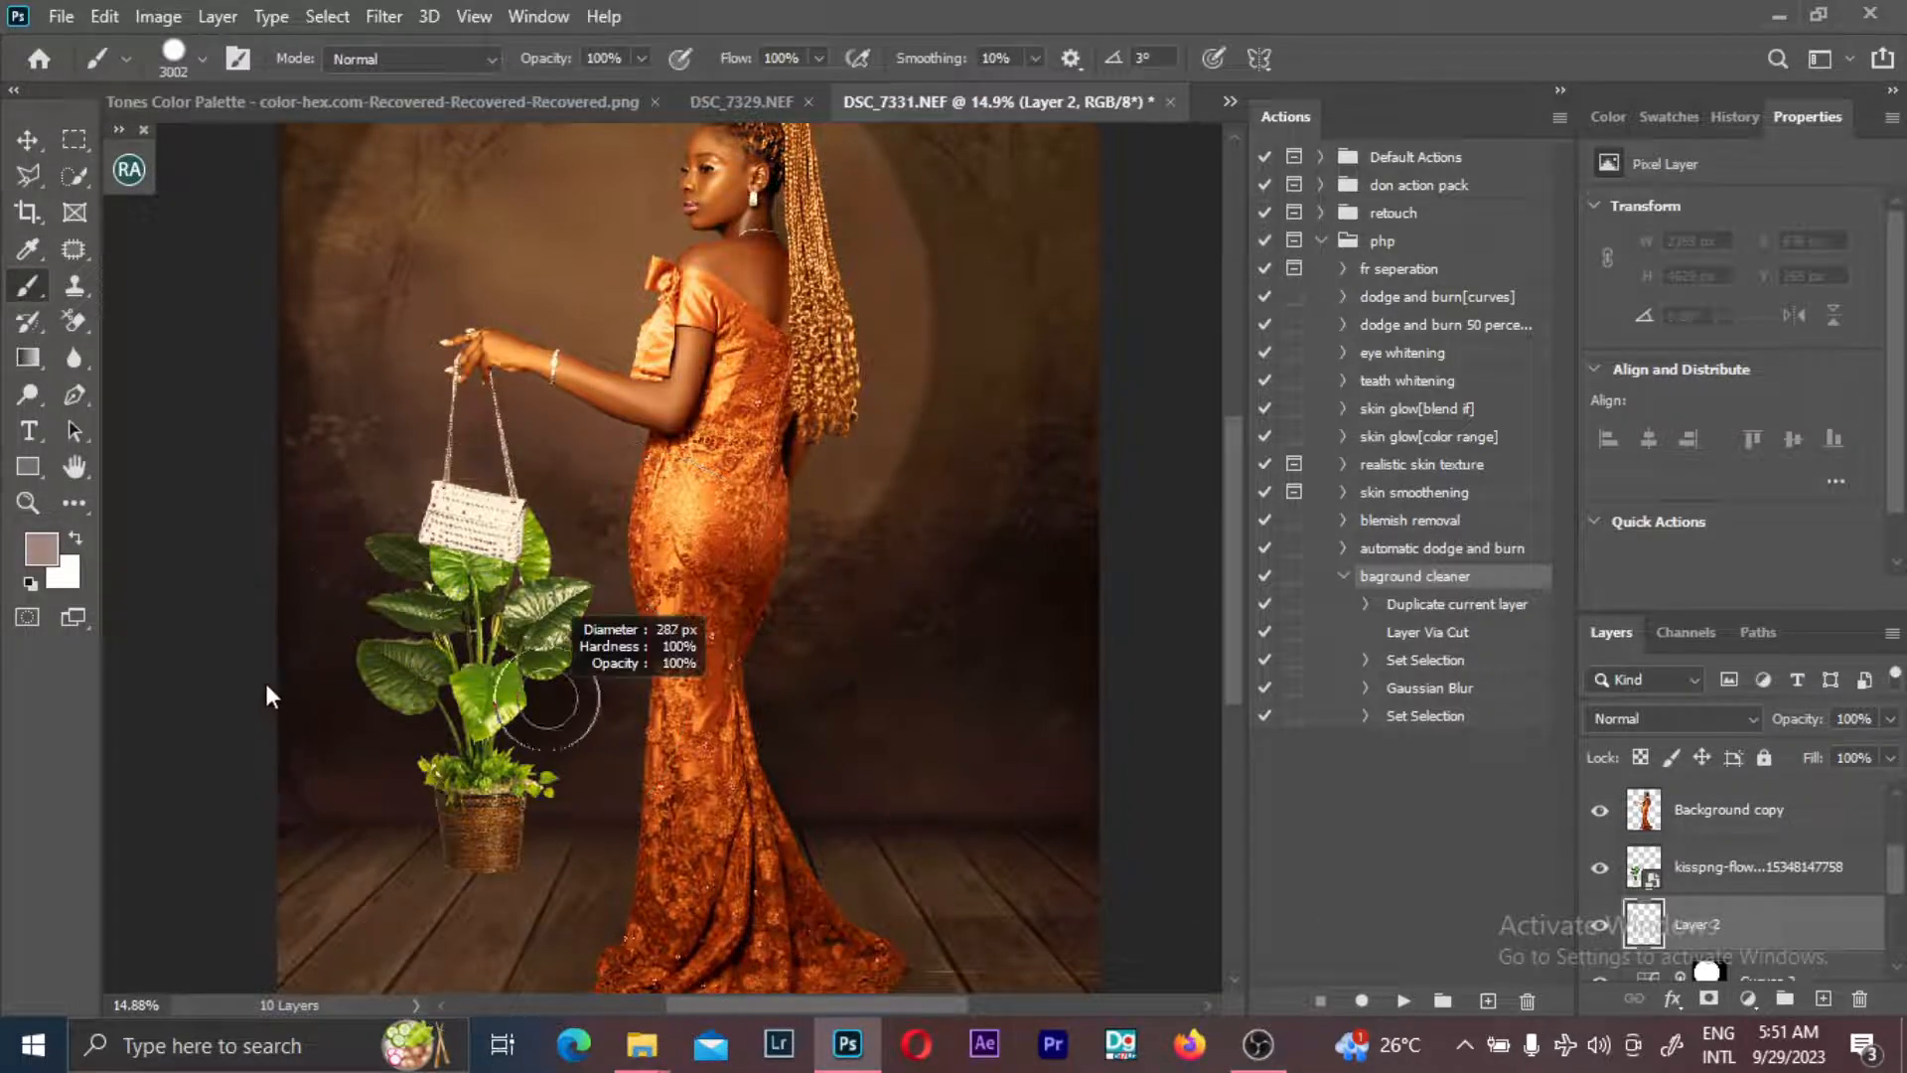
scroll(405, 834, up, 1)
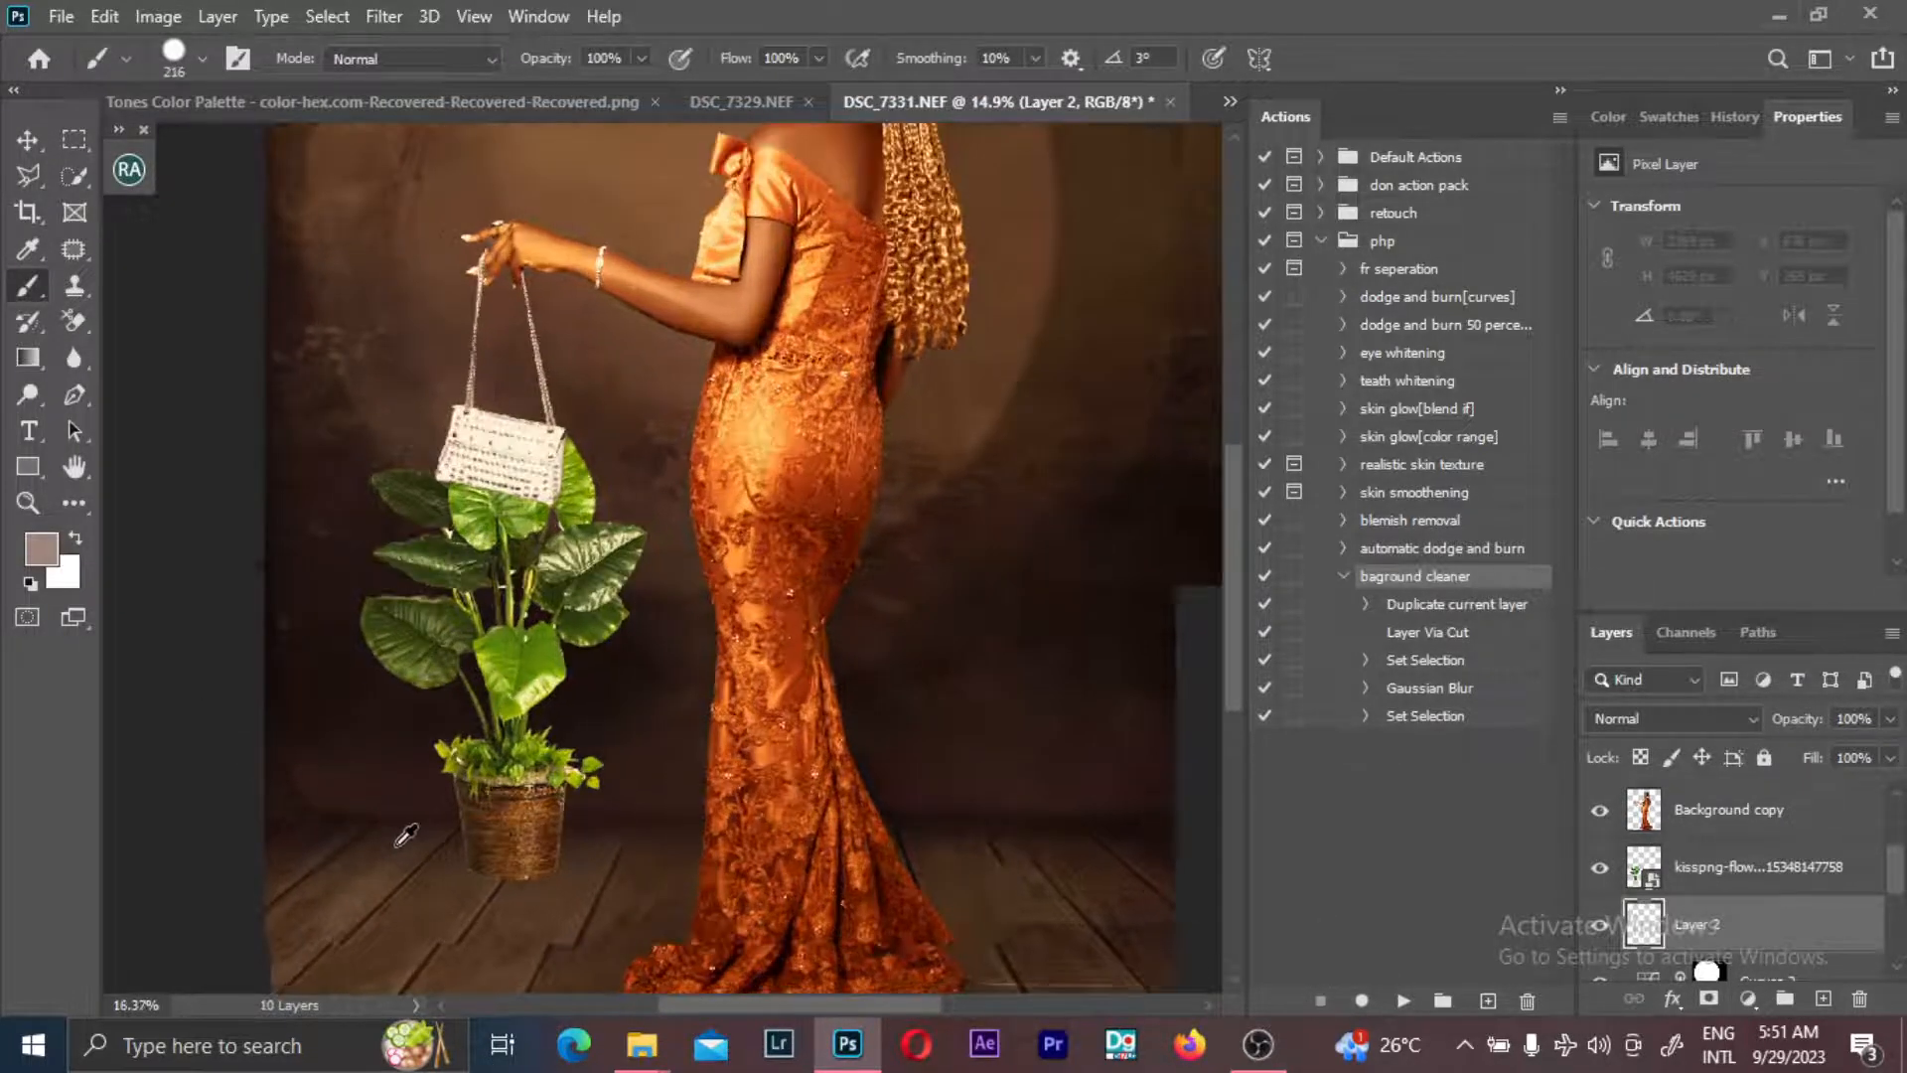
scroll(406, 834, up, 6)
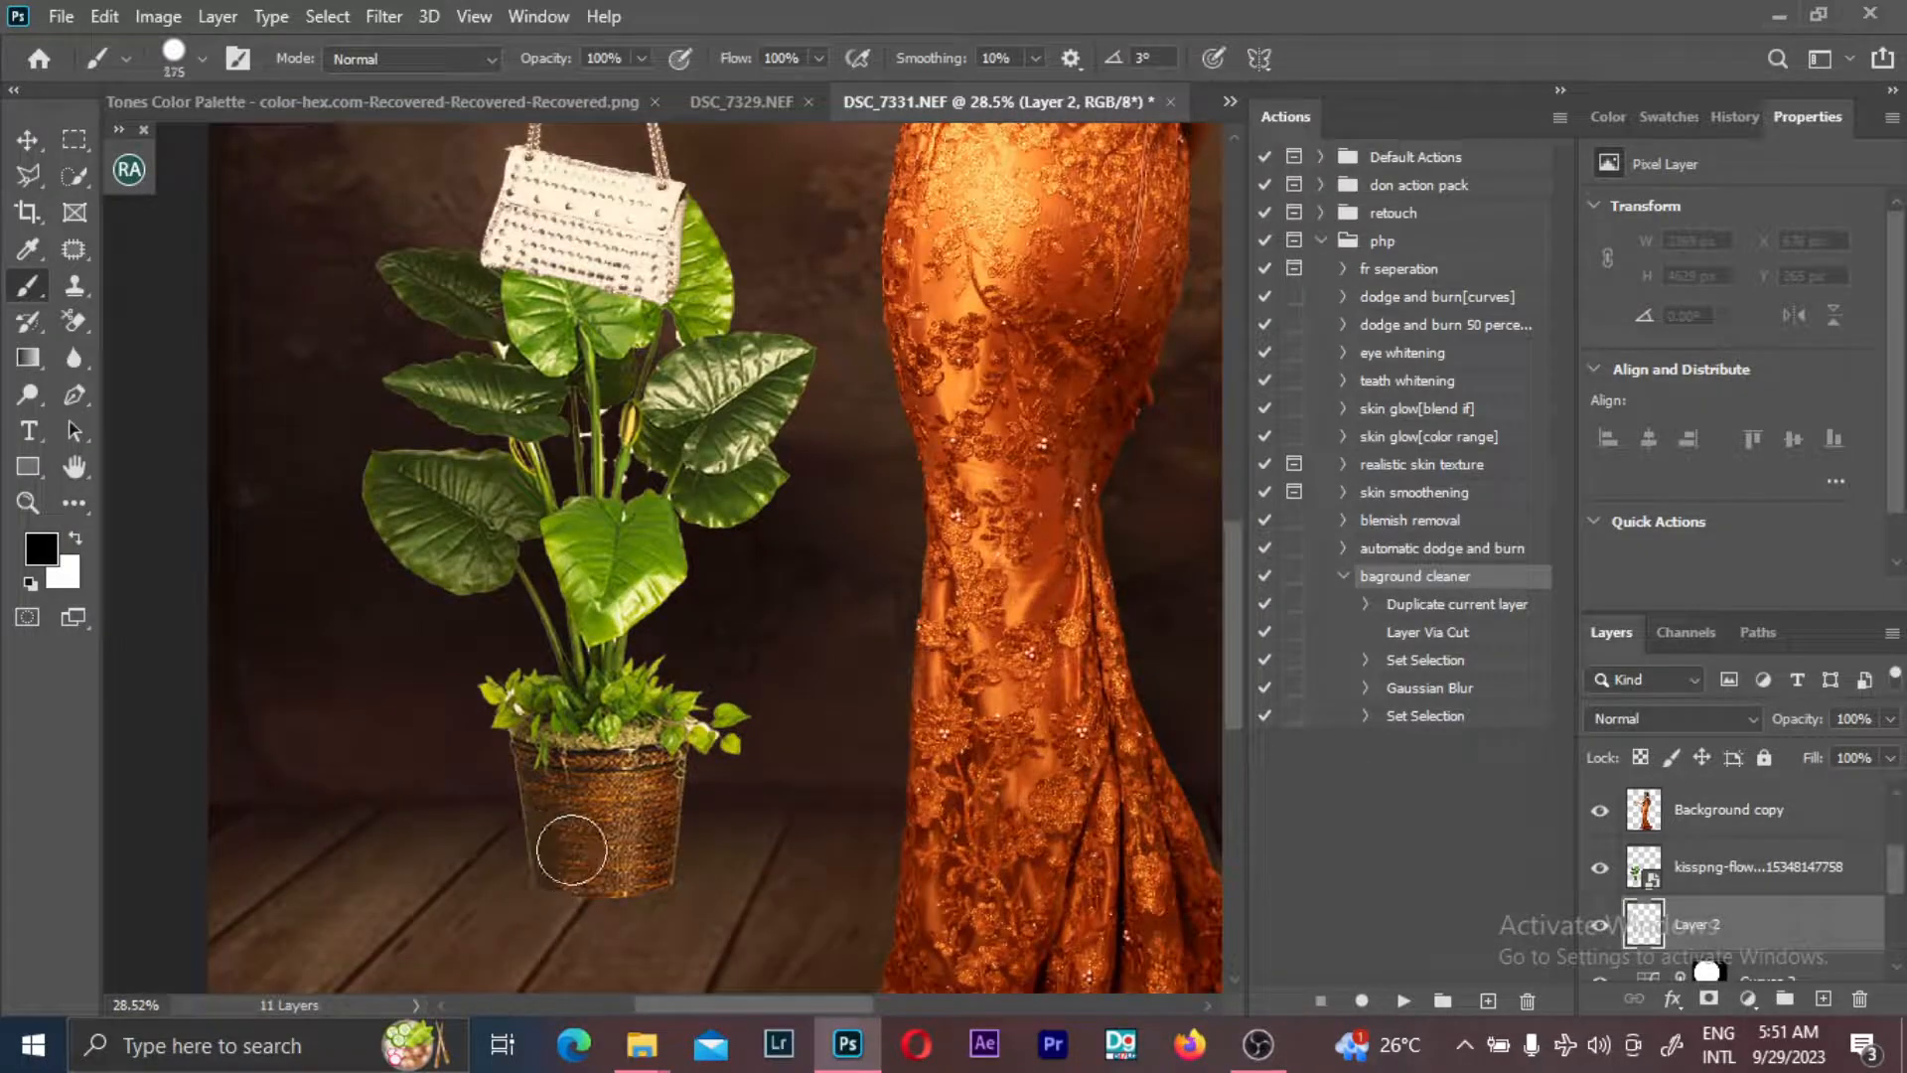
- Try painting a black shadow along the base of the pot with a 125 px brush
key(bracketleft)
key(bracketleft)
key(bracketleft)
drag(550, 871, 654, 878)
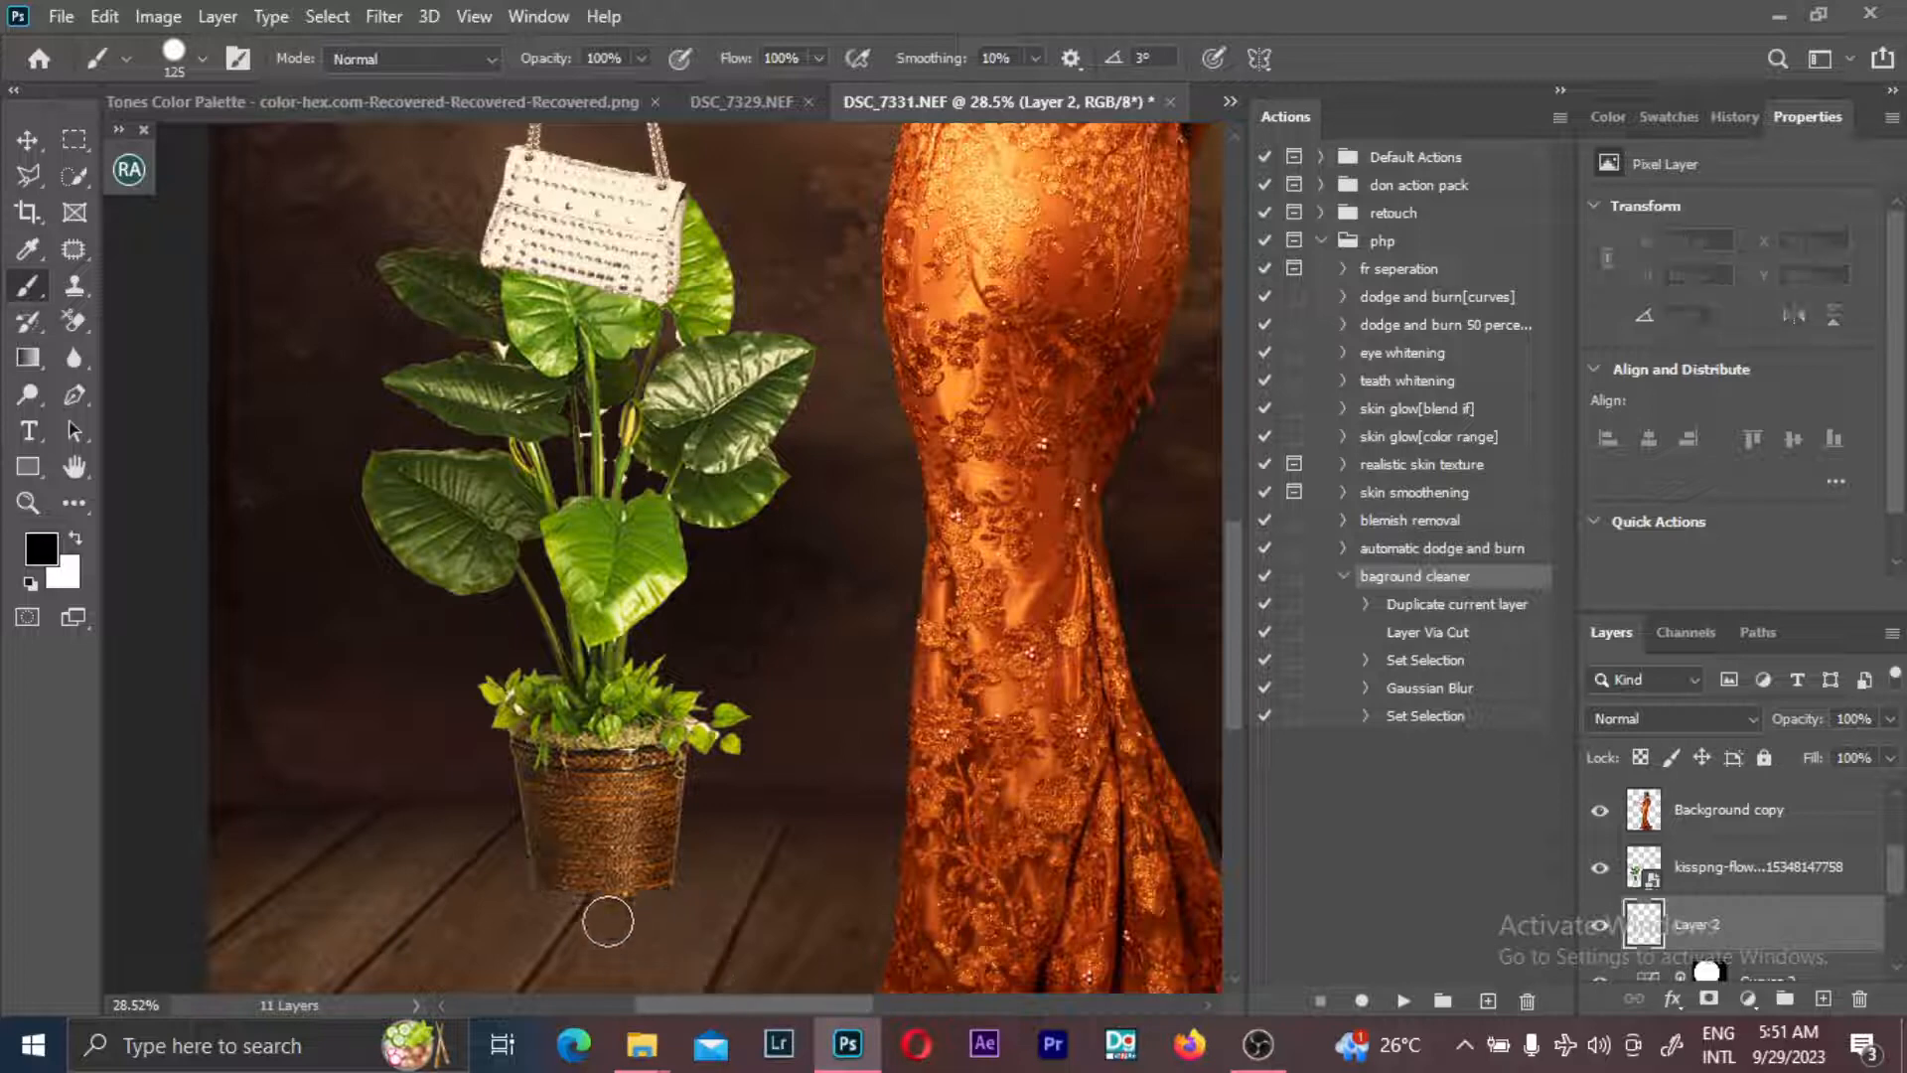
- Paint a thin black contact shadow along the pot's bottom edge with a 24 px hard brush
scroll(611, 909, up, 1)
scroll(618, 900, up, 1)
scroll(620, 899, up, 3)
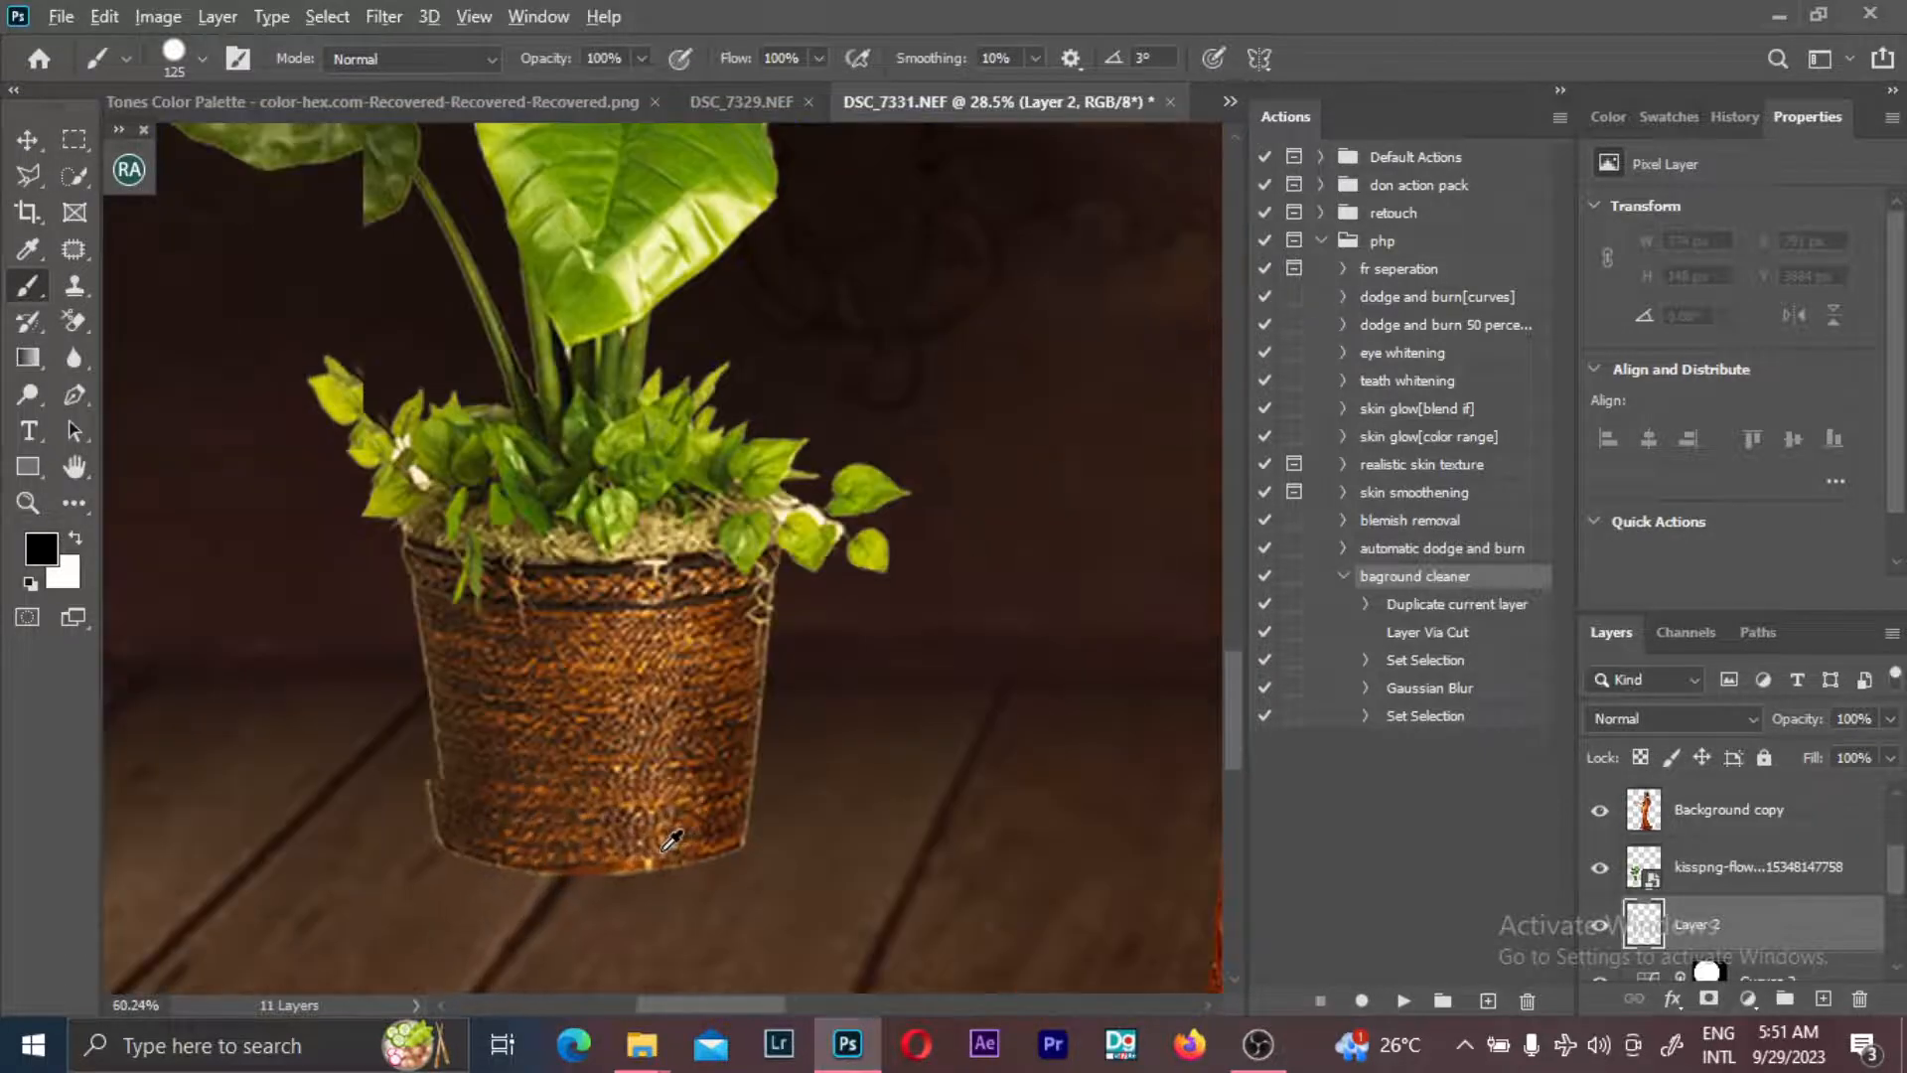
scroll(671, 840, up, 2)
alt+right_click(681, 853)
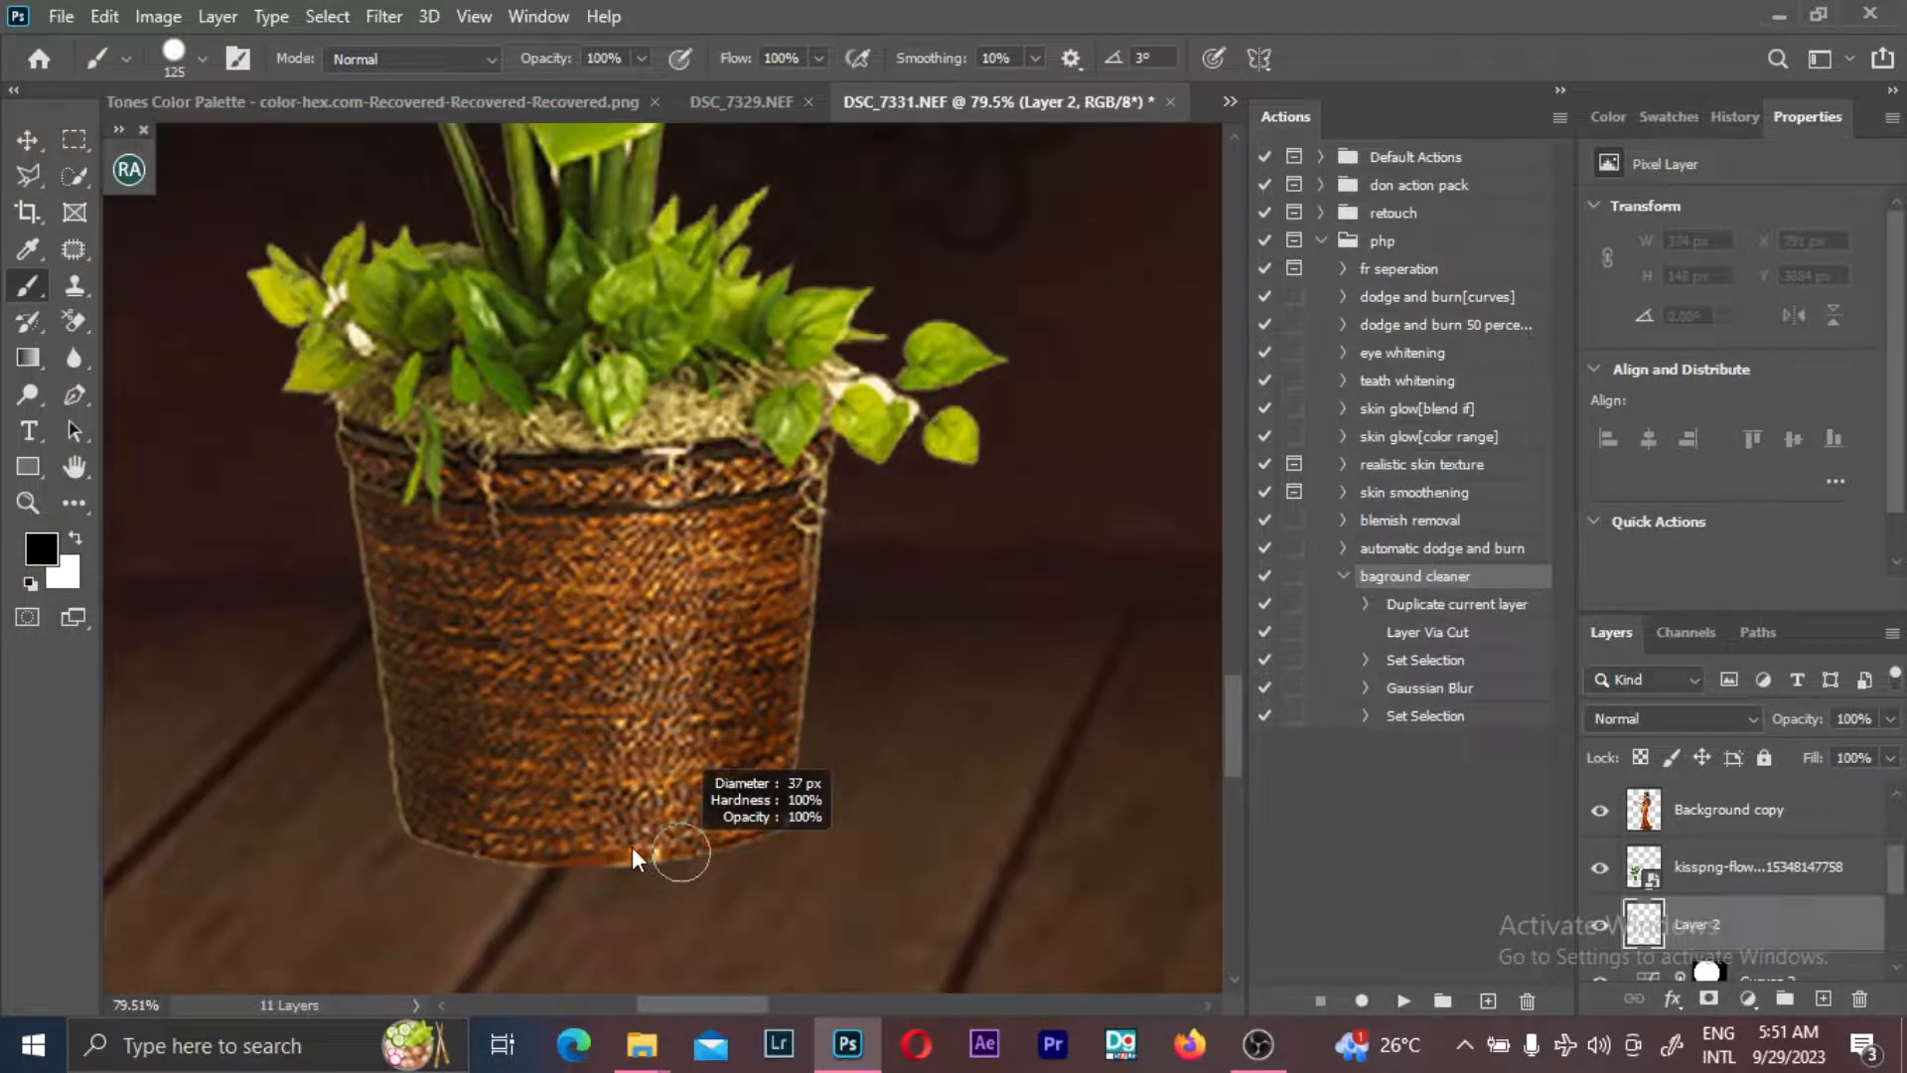
mouse_move(682, 853)
mouse_down()
mouse_move(774, 819)
mouse_move(644, 857)
mouse_move(425, 842)
mouse_move(556, 856)
mouse_up()
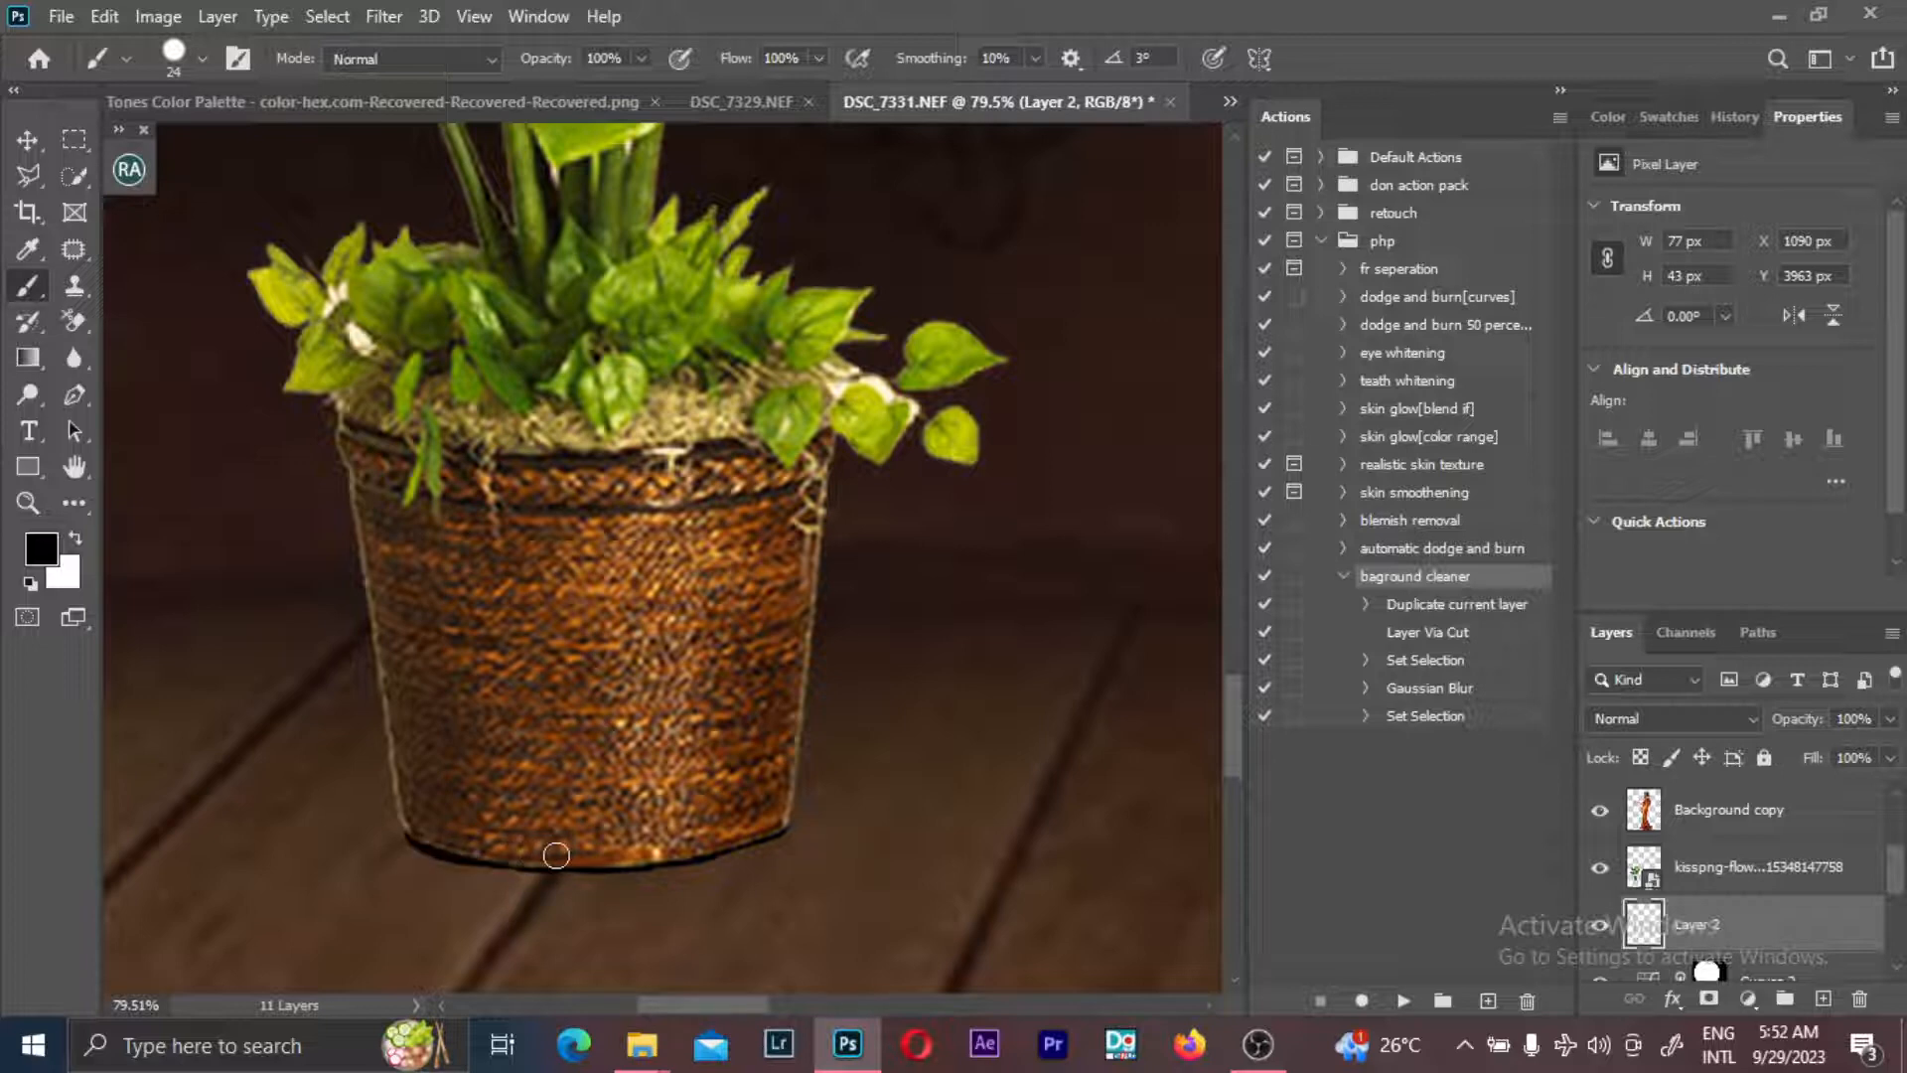
drag(759, 831, 785, 824)
mouse_move(1890, 720)
mouse_down()
mouse_move(1864, 758)
mouse_move(1888, 752)
mouse_up()
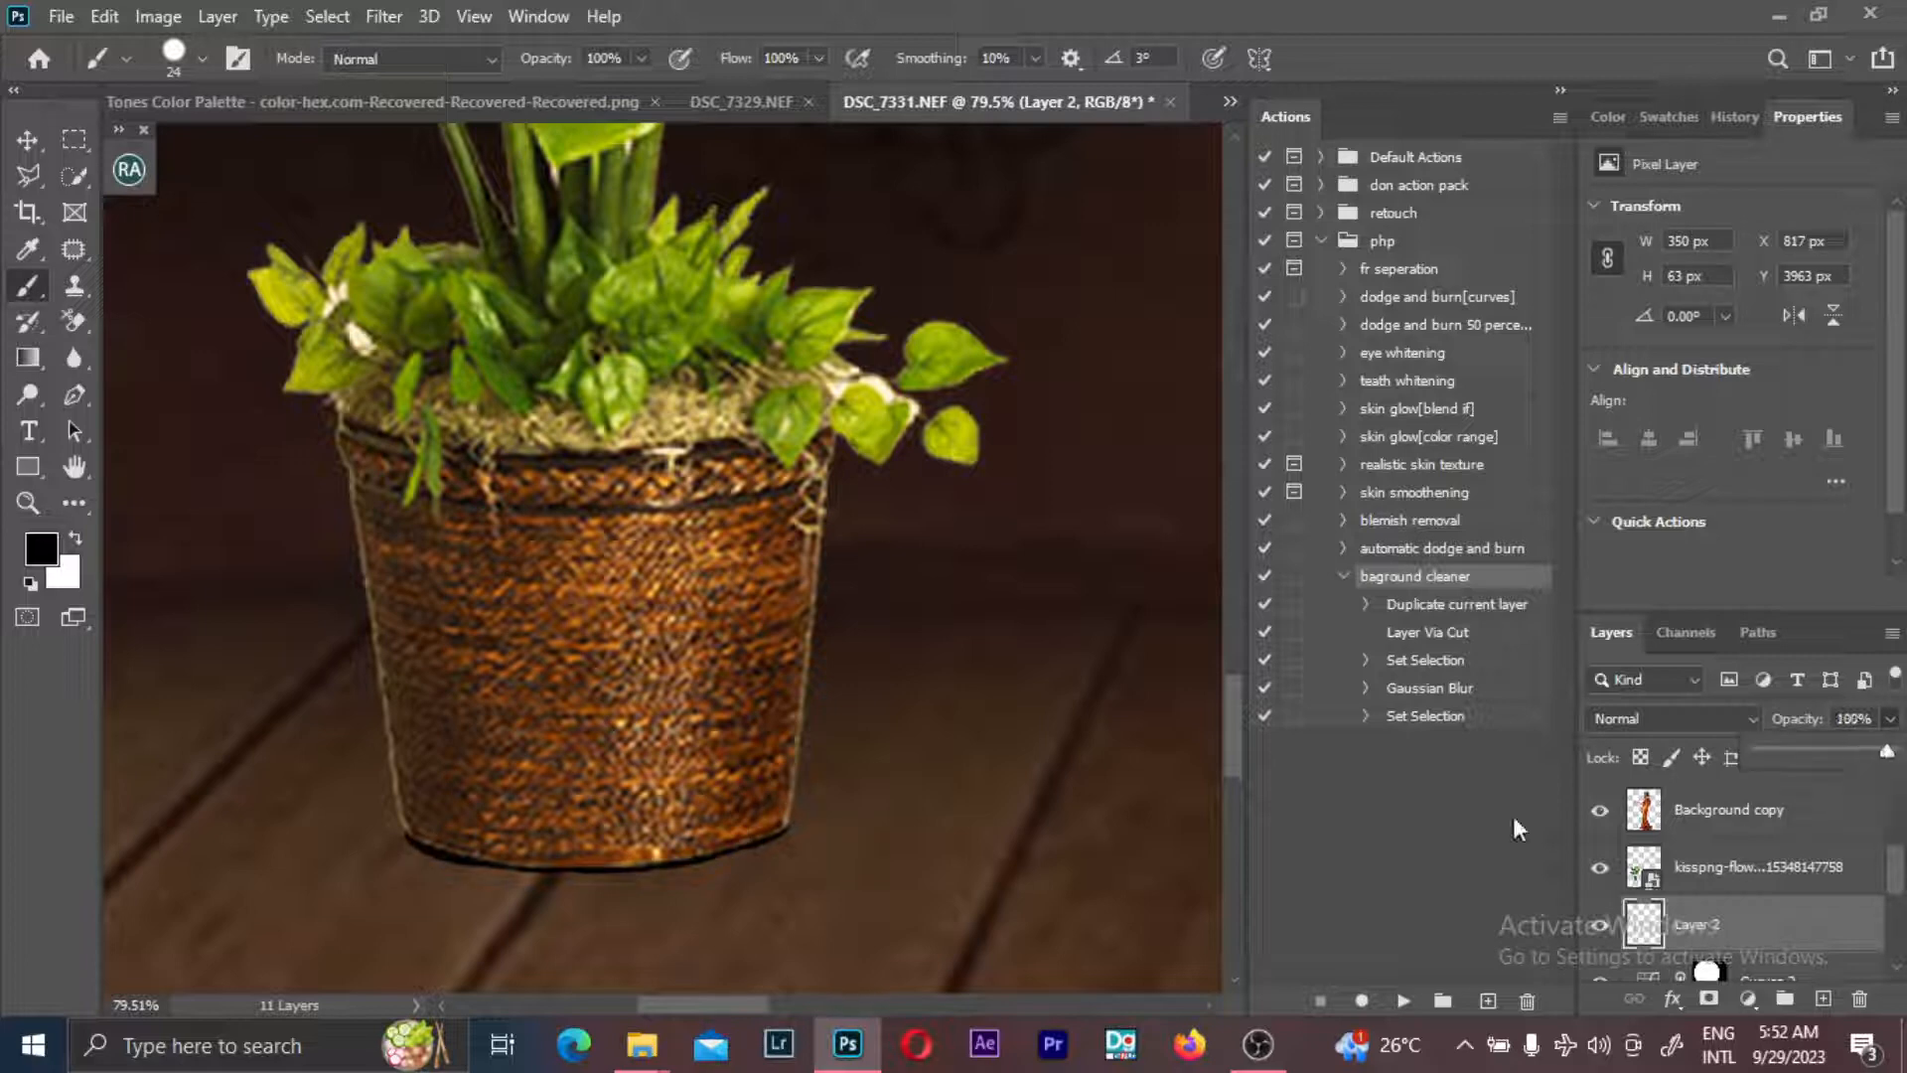
- Add another empty layer beneath the plant and paint a single black dab with a 459 px brush over the pot's base
scroll(684, 563, down, 8)
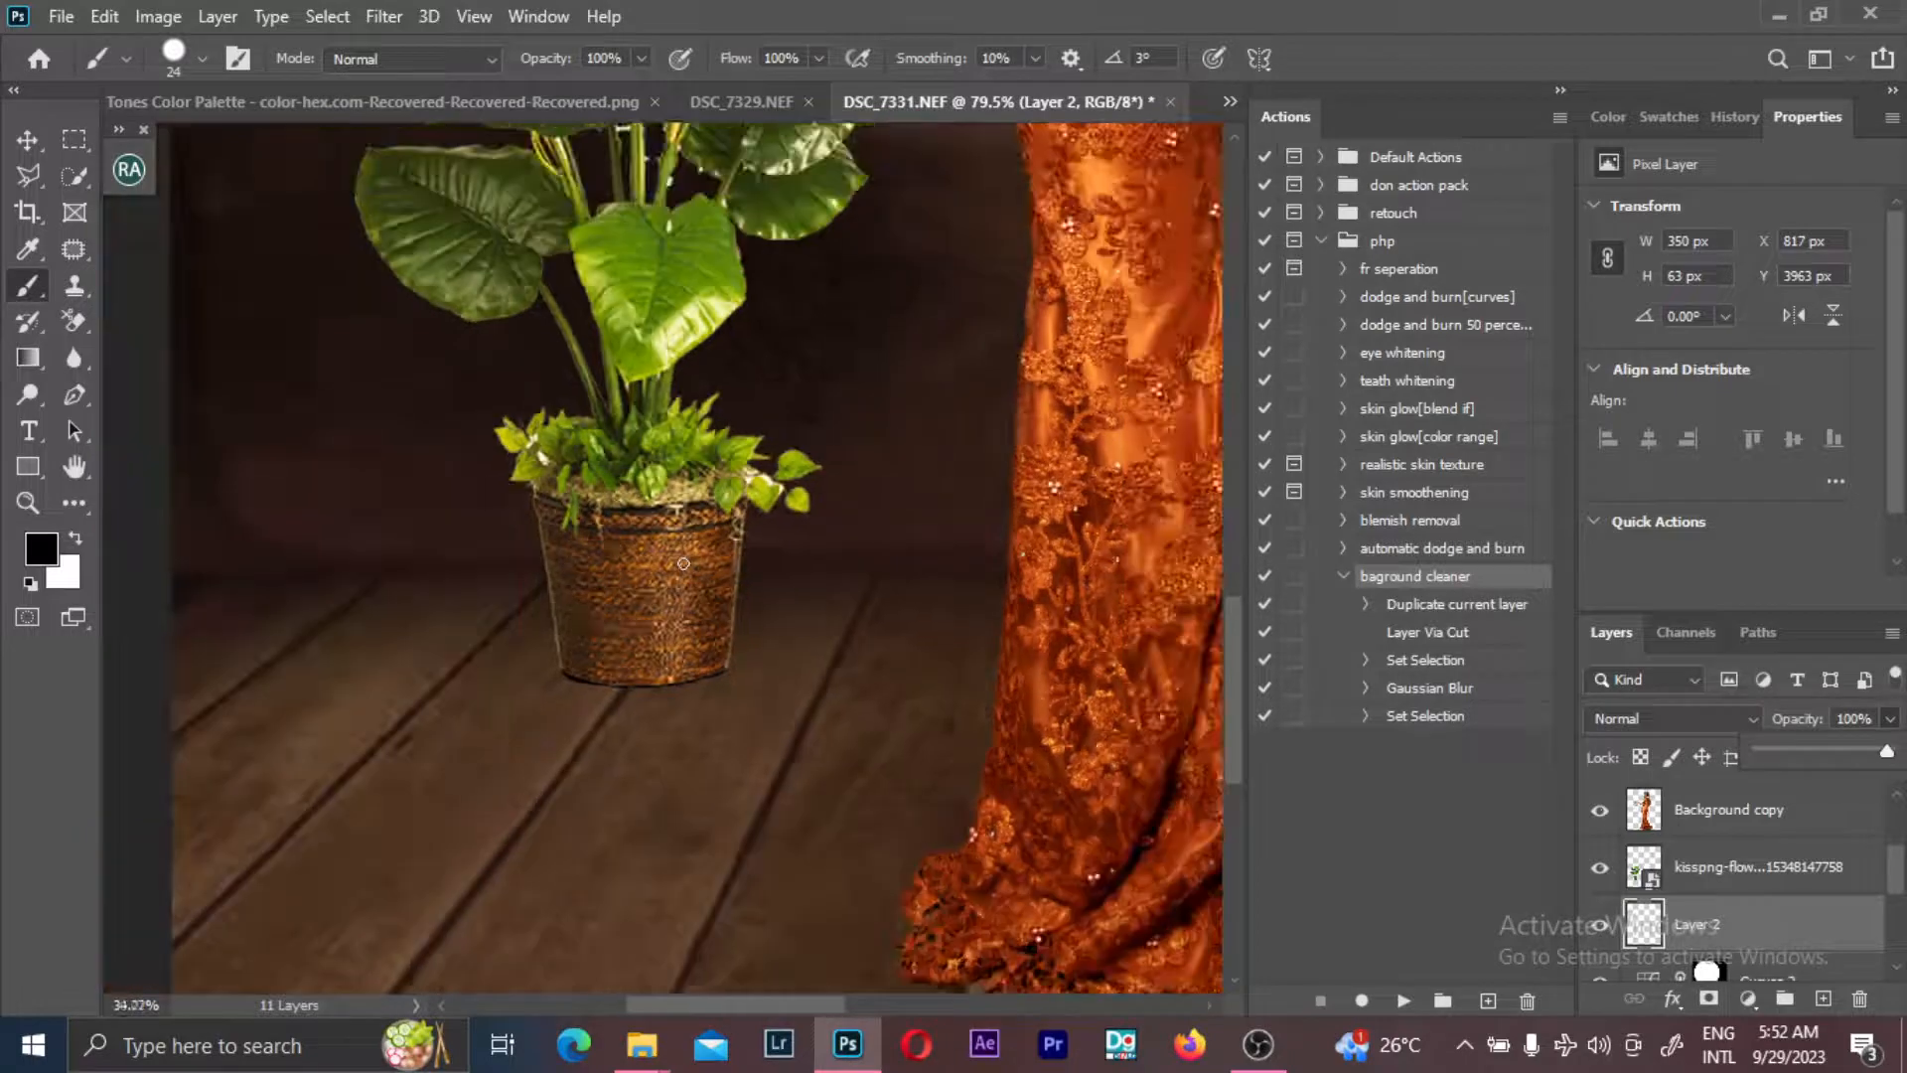
scroll(683, 563, down, 3)
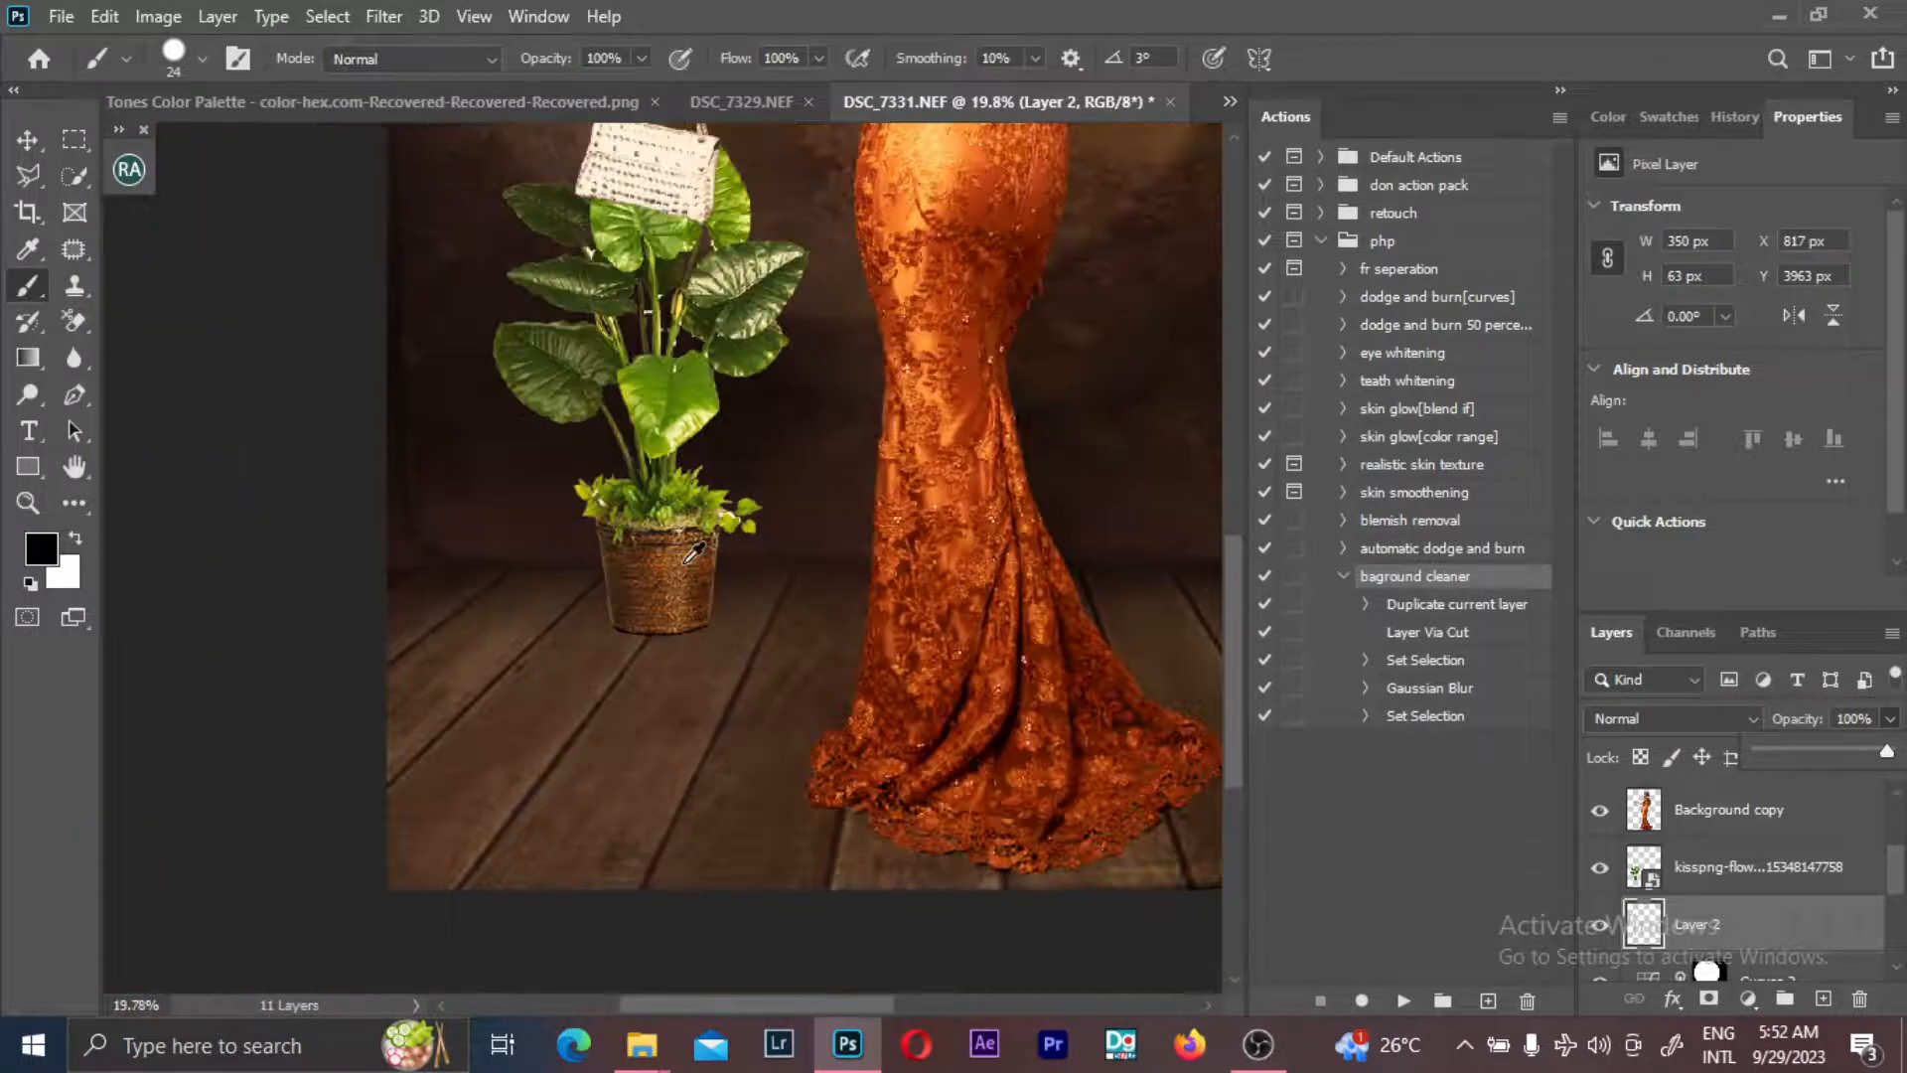
click(1819, 996)
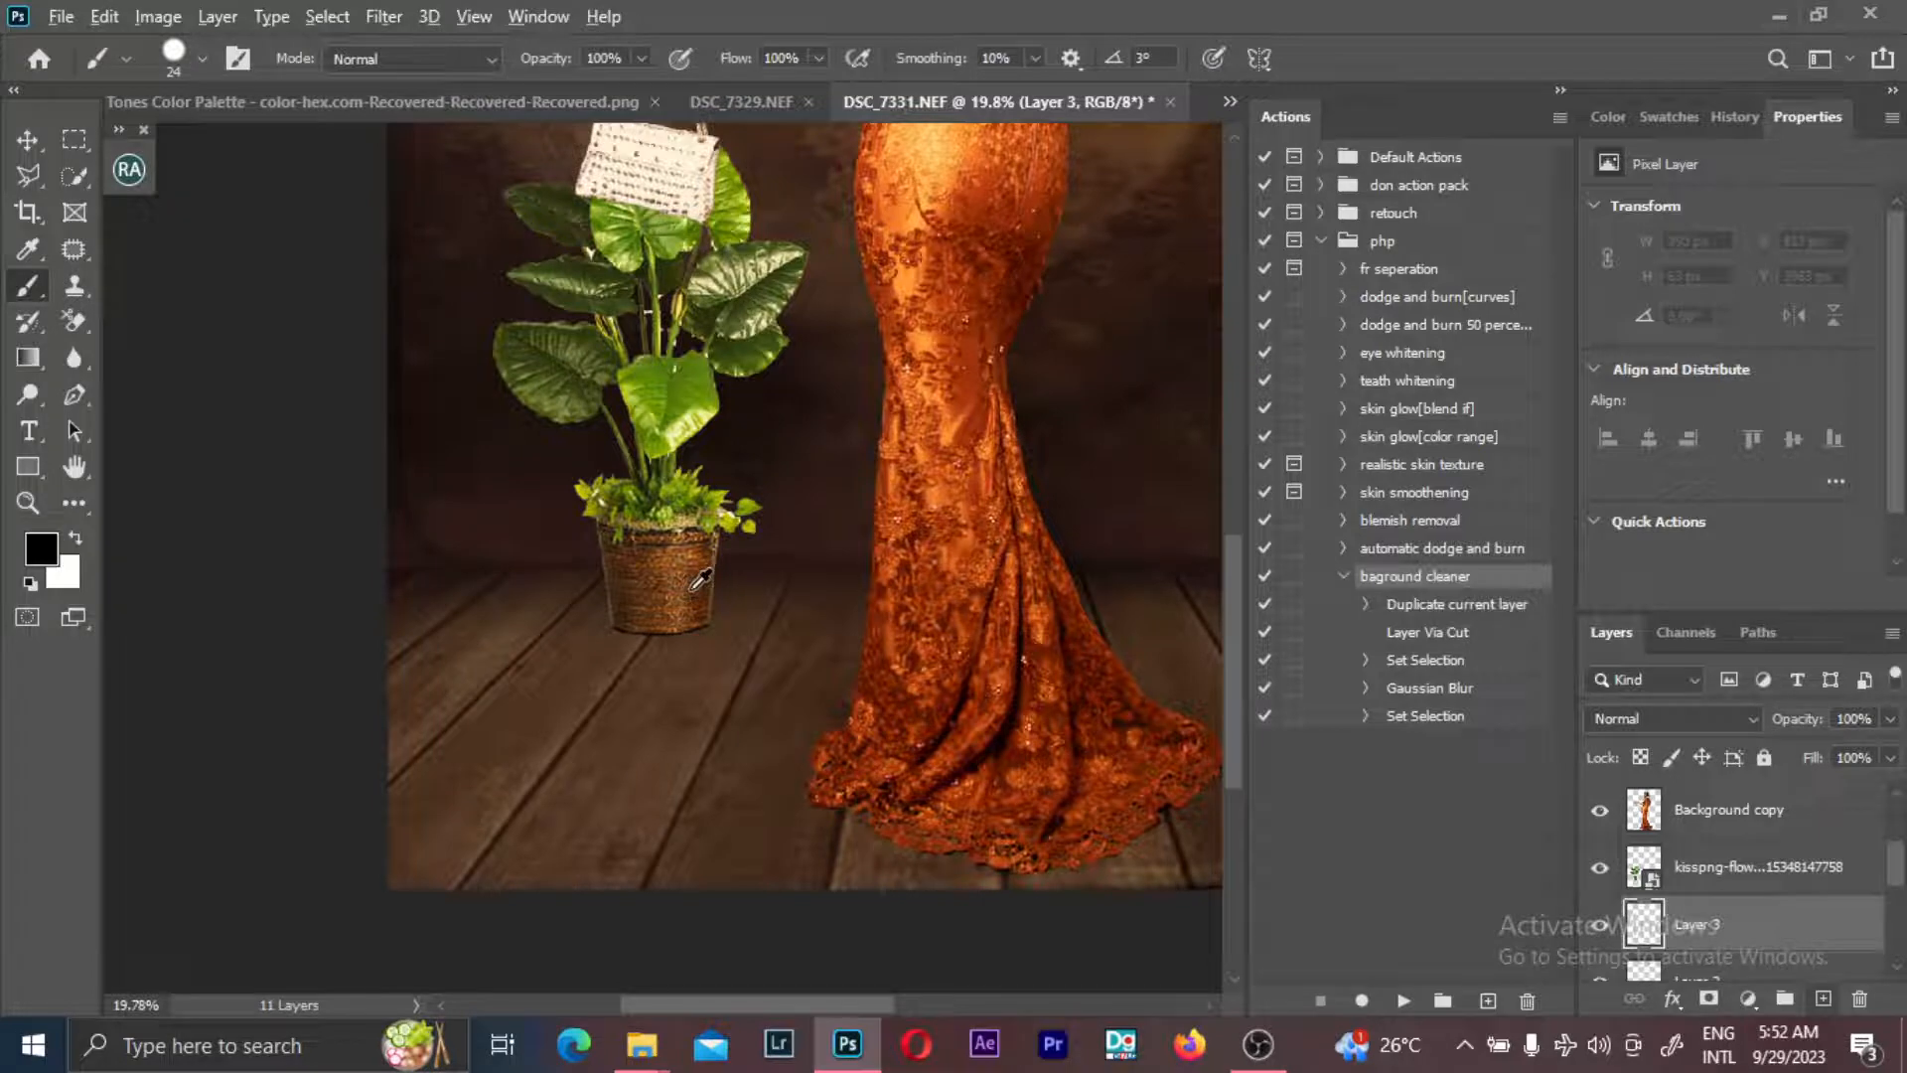
drag(672, 588, 737, 583)
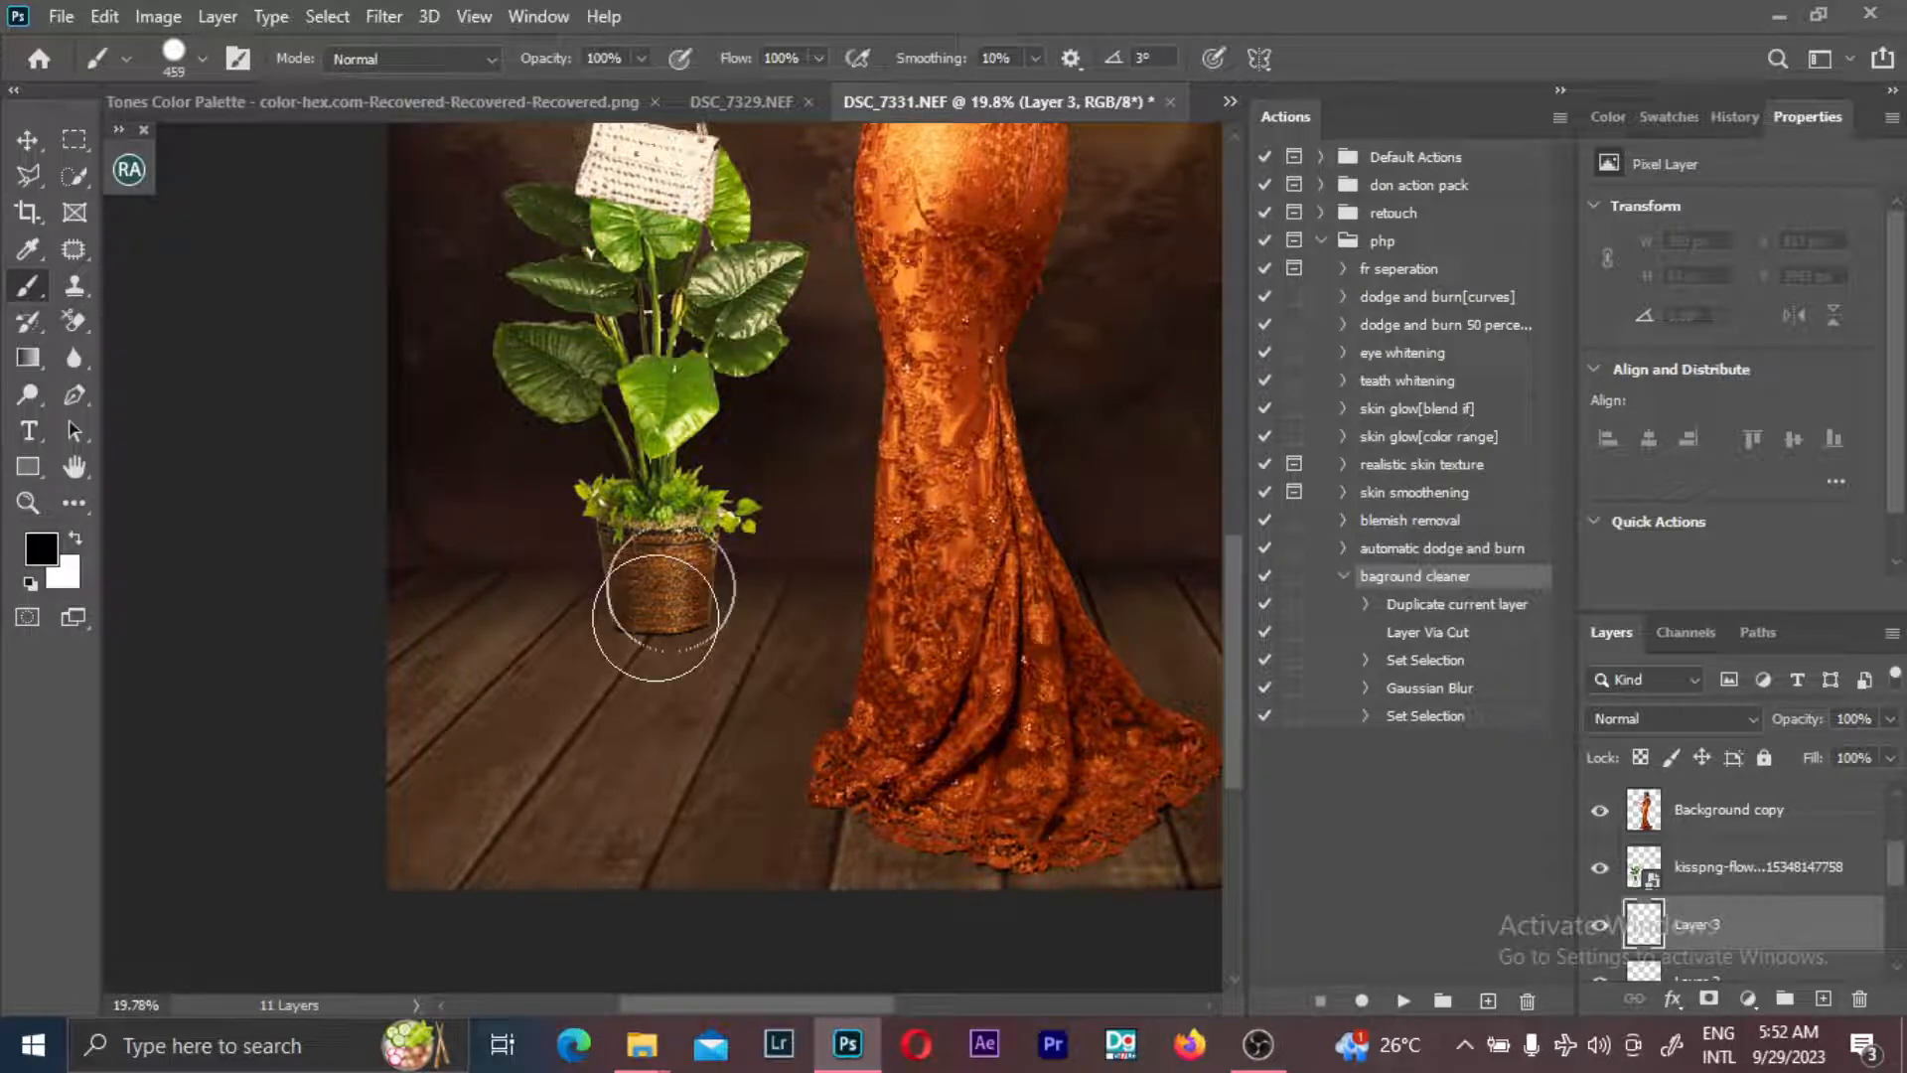
click(661, 616)
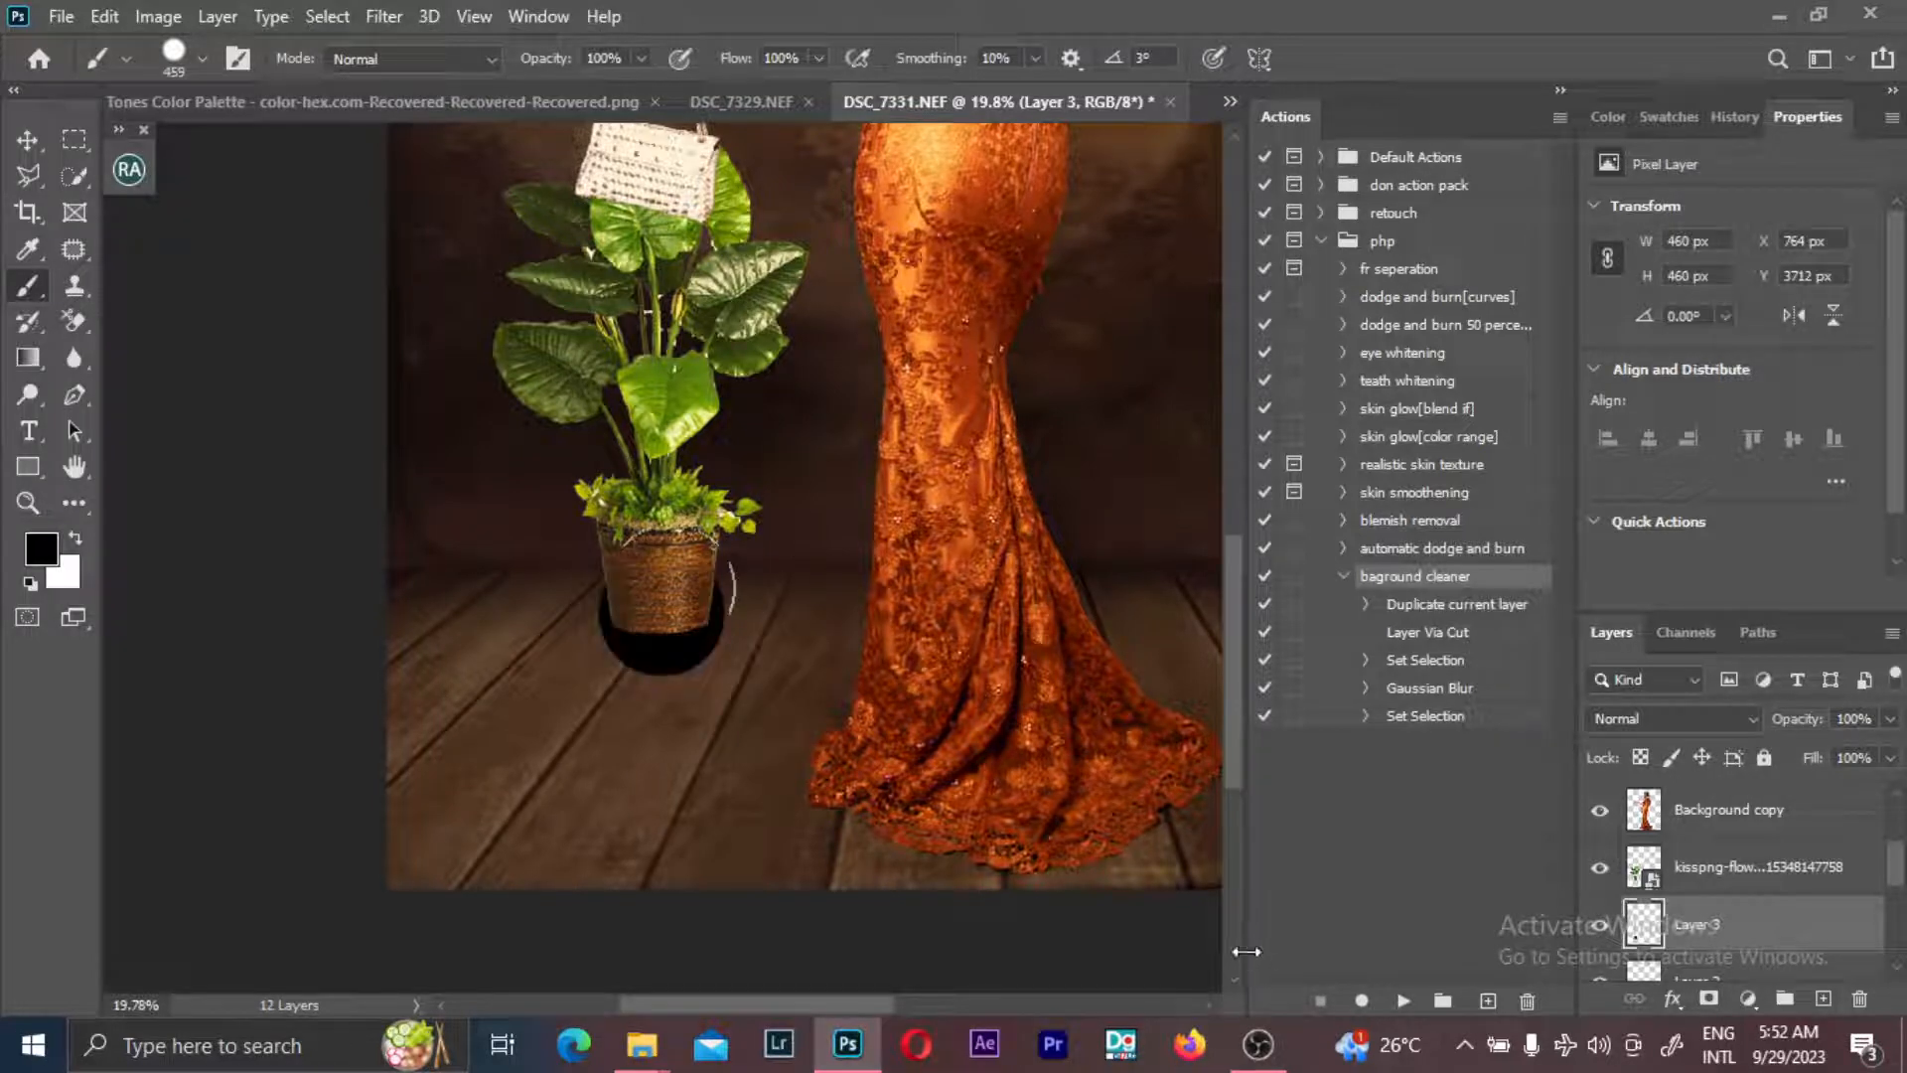
- Distort the black dab into a flat floor shadow about 629 by 99 px under the pot and commit the transform
key(ctrl+t)
right_click(661, 576)
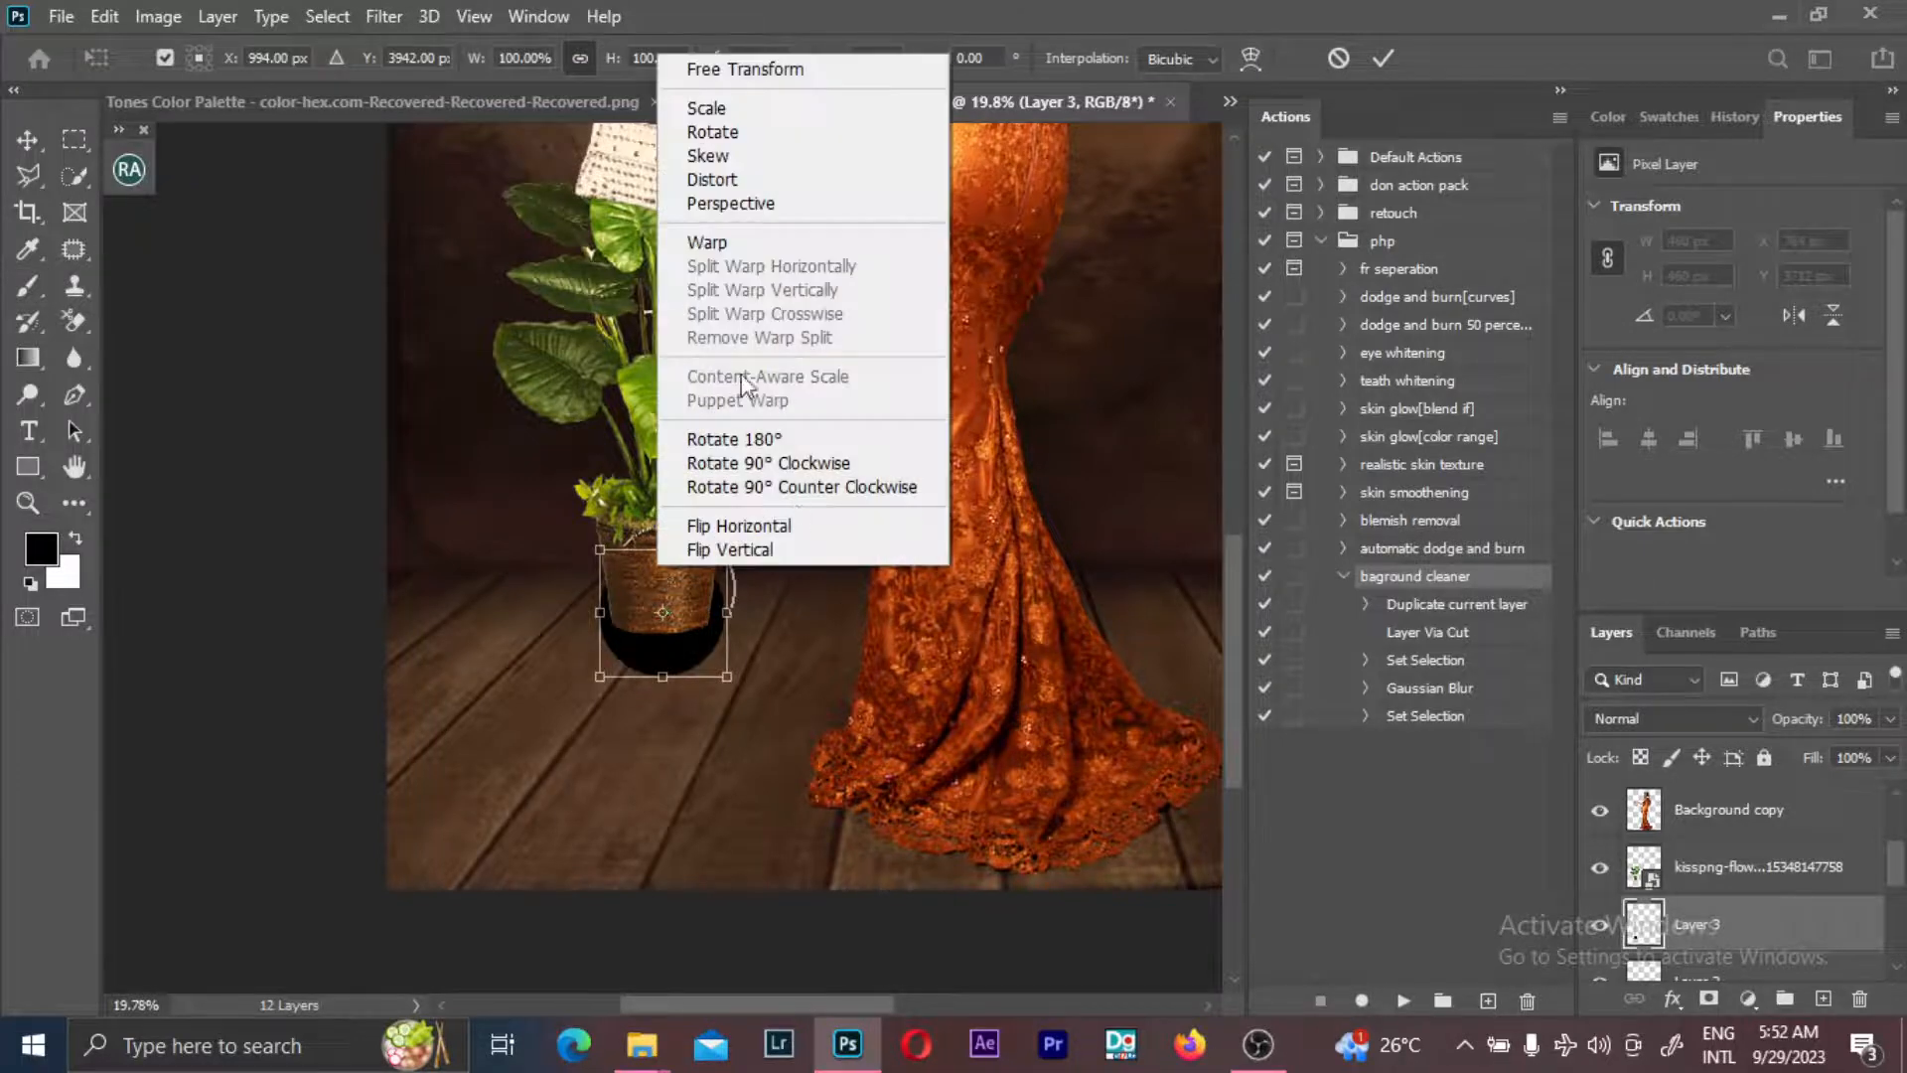
click(770, 180)
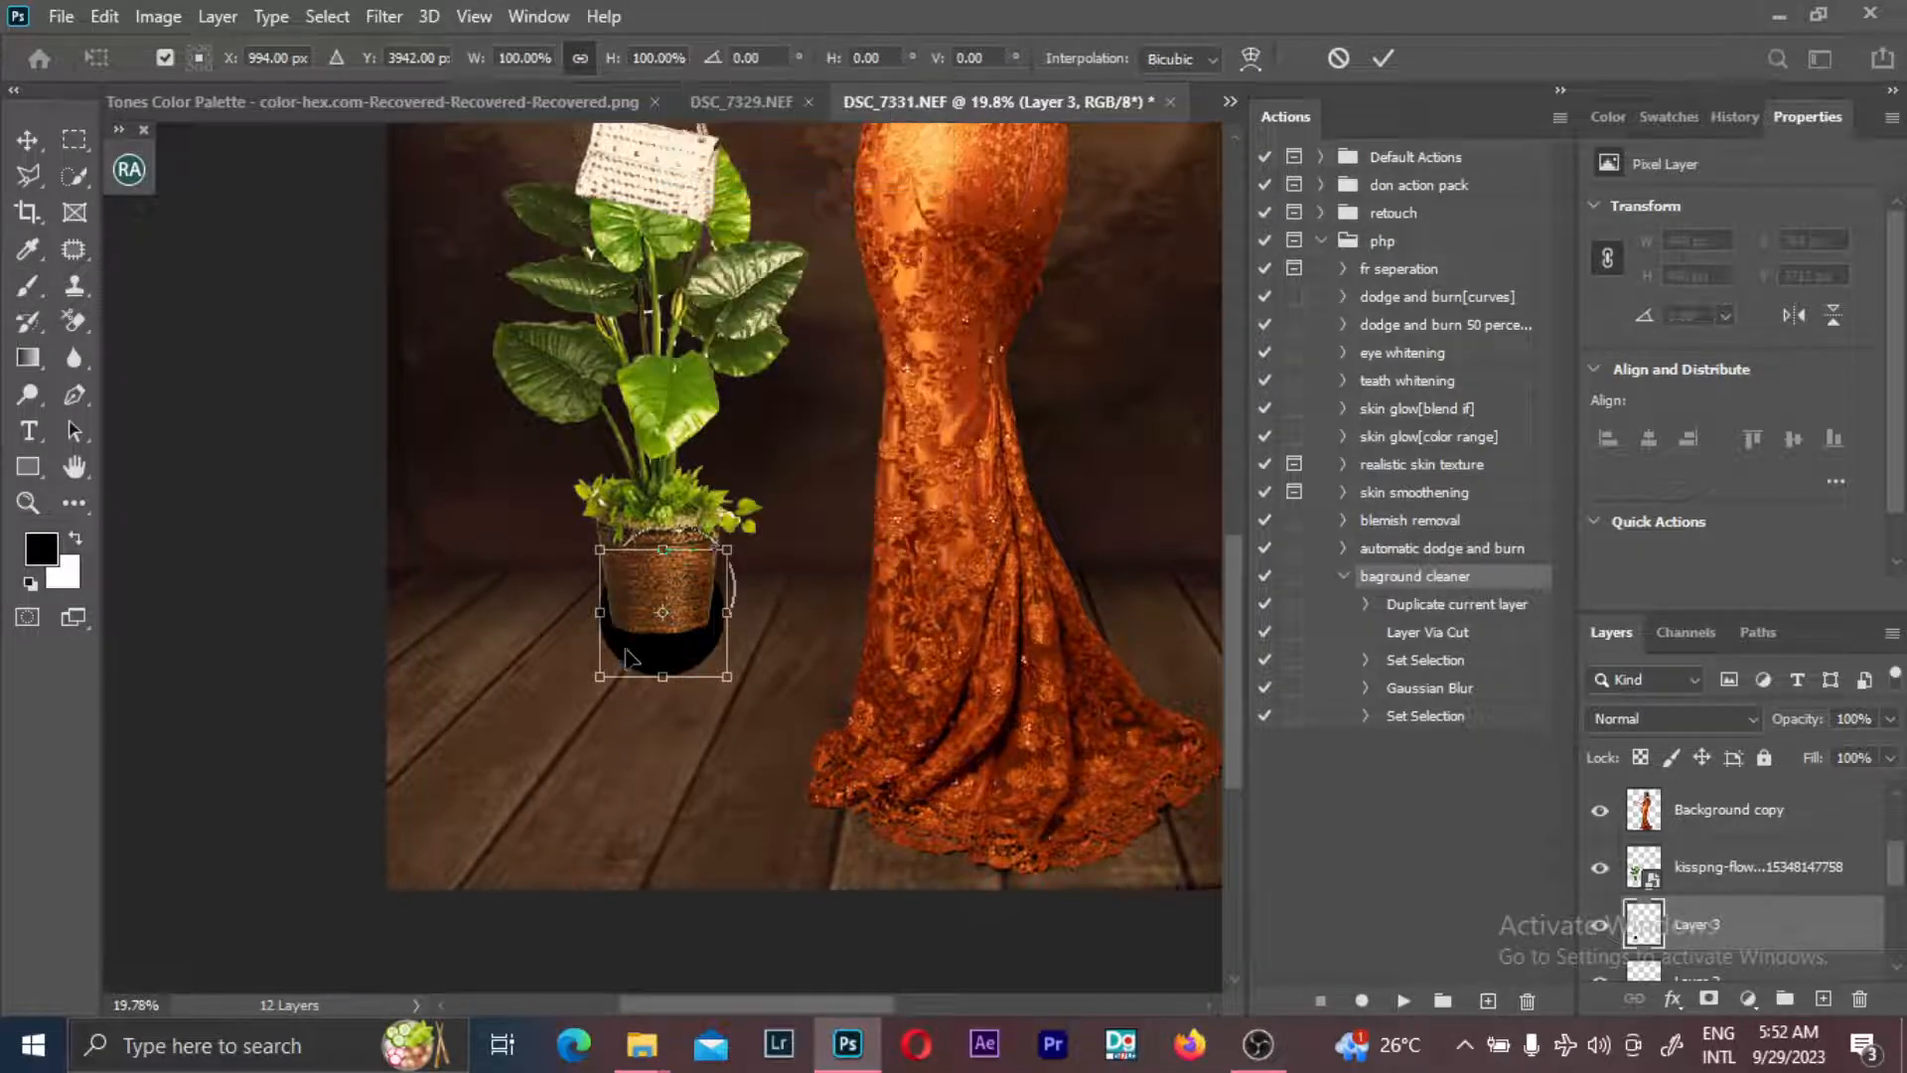
drag(600, 560, 546, 652)
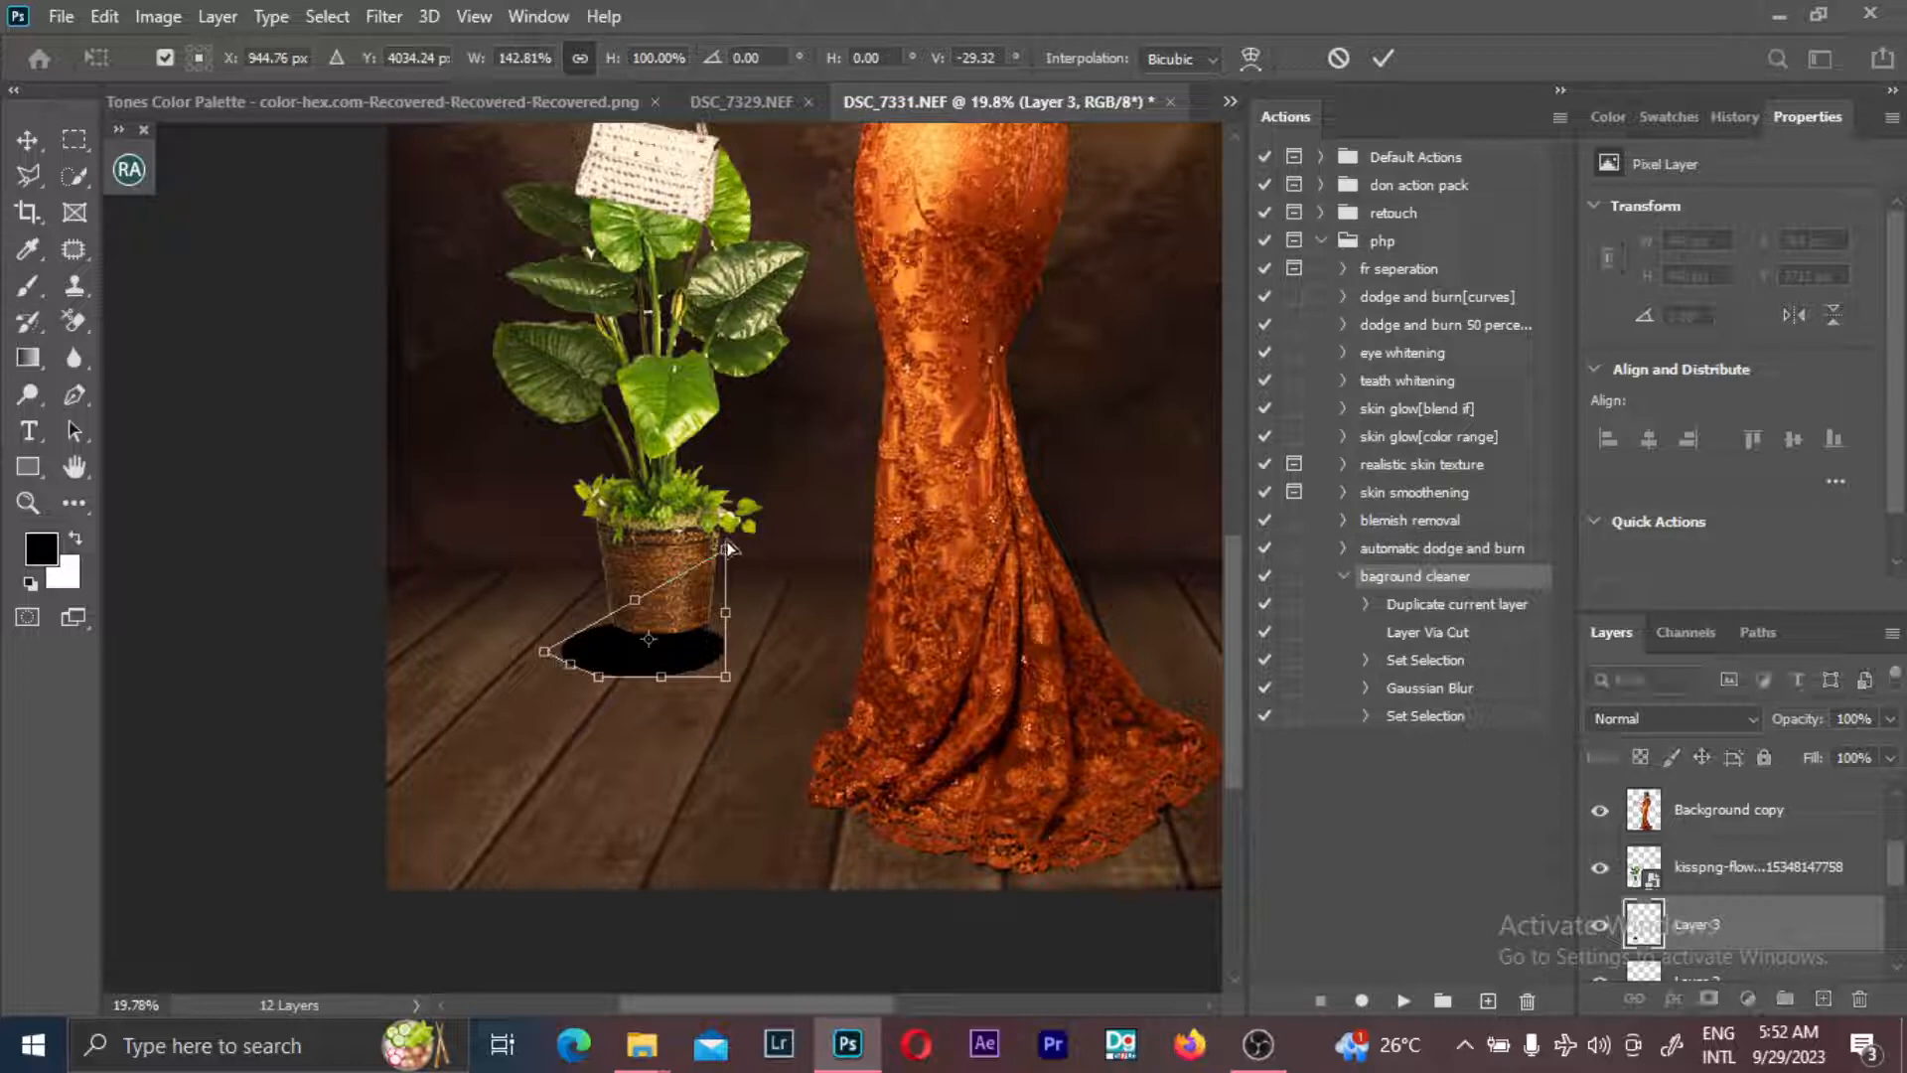
drag(727, 551, 785, 651)
drag(629, 674, 605, 638)
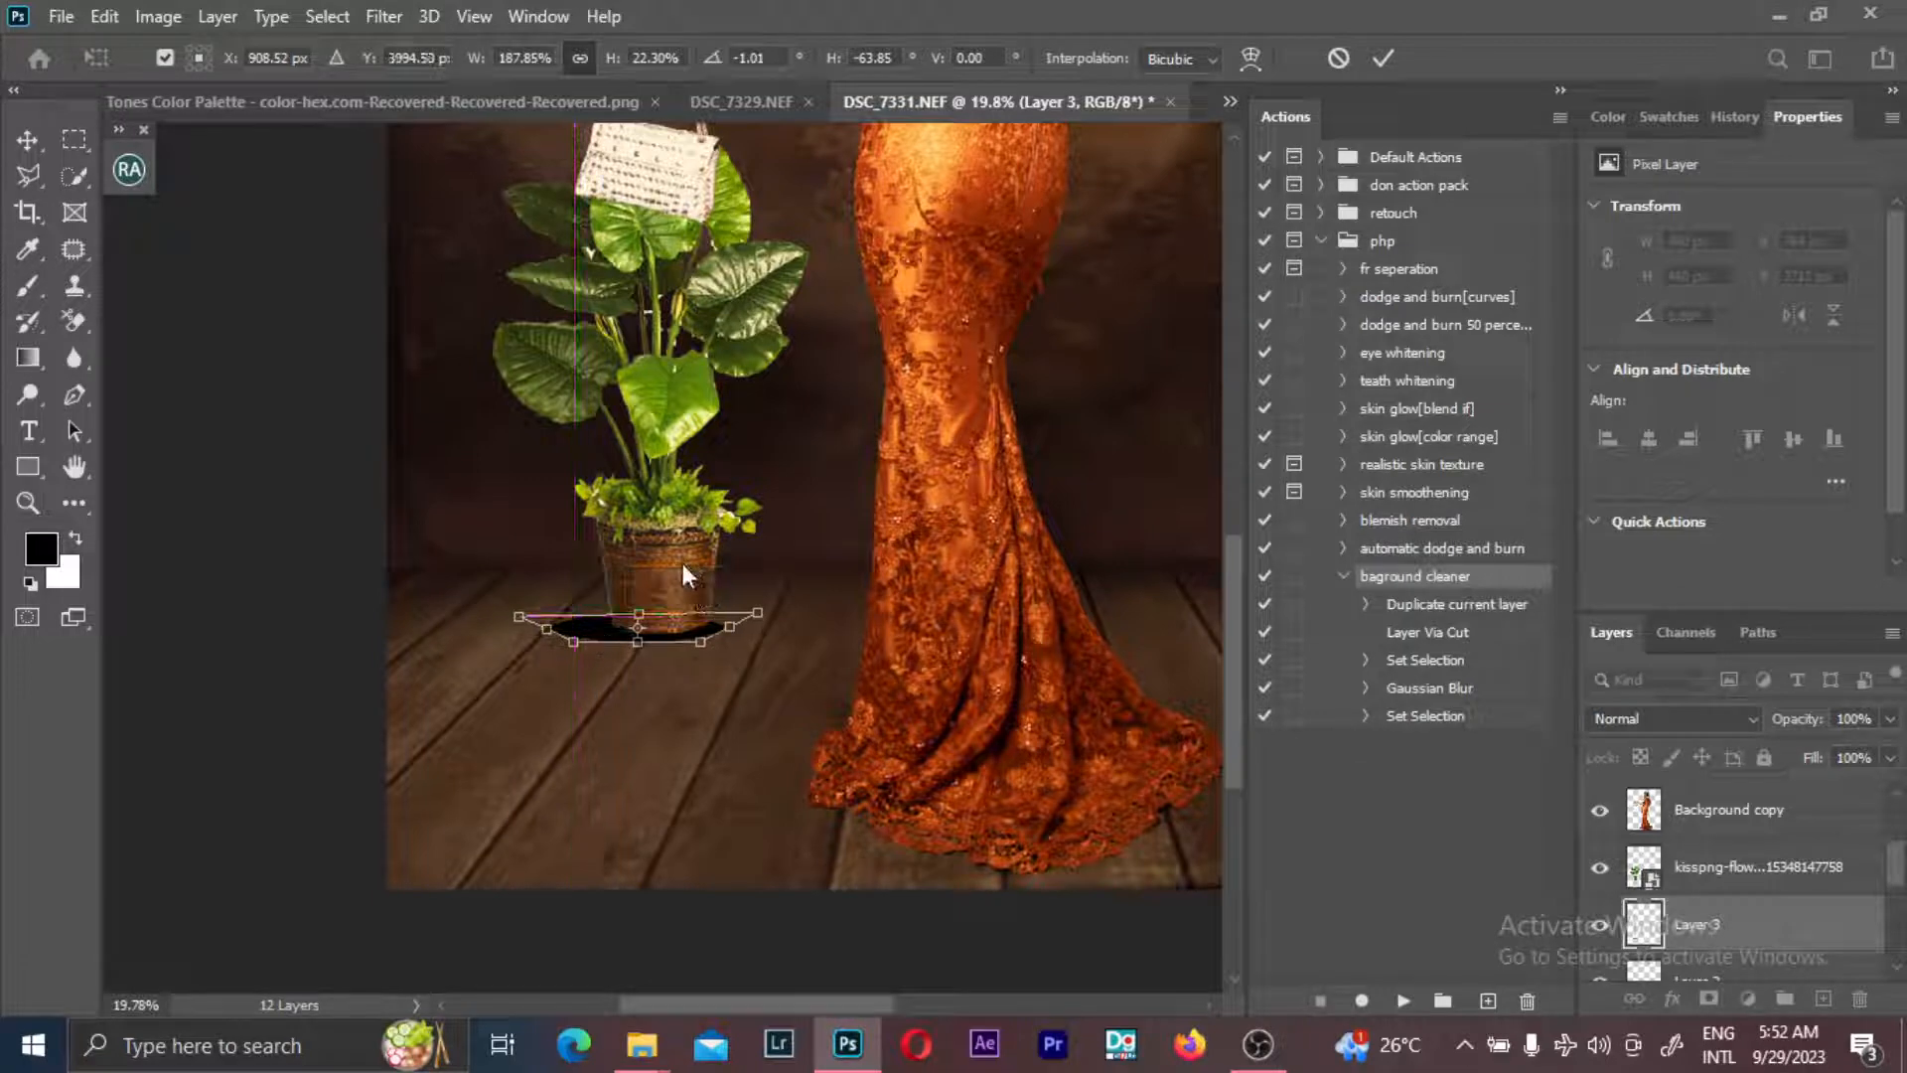
key(Return)
key(b)
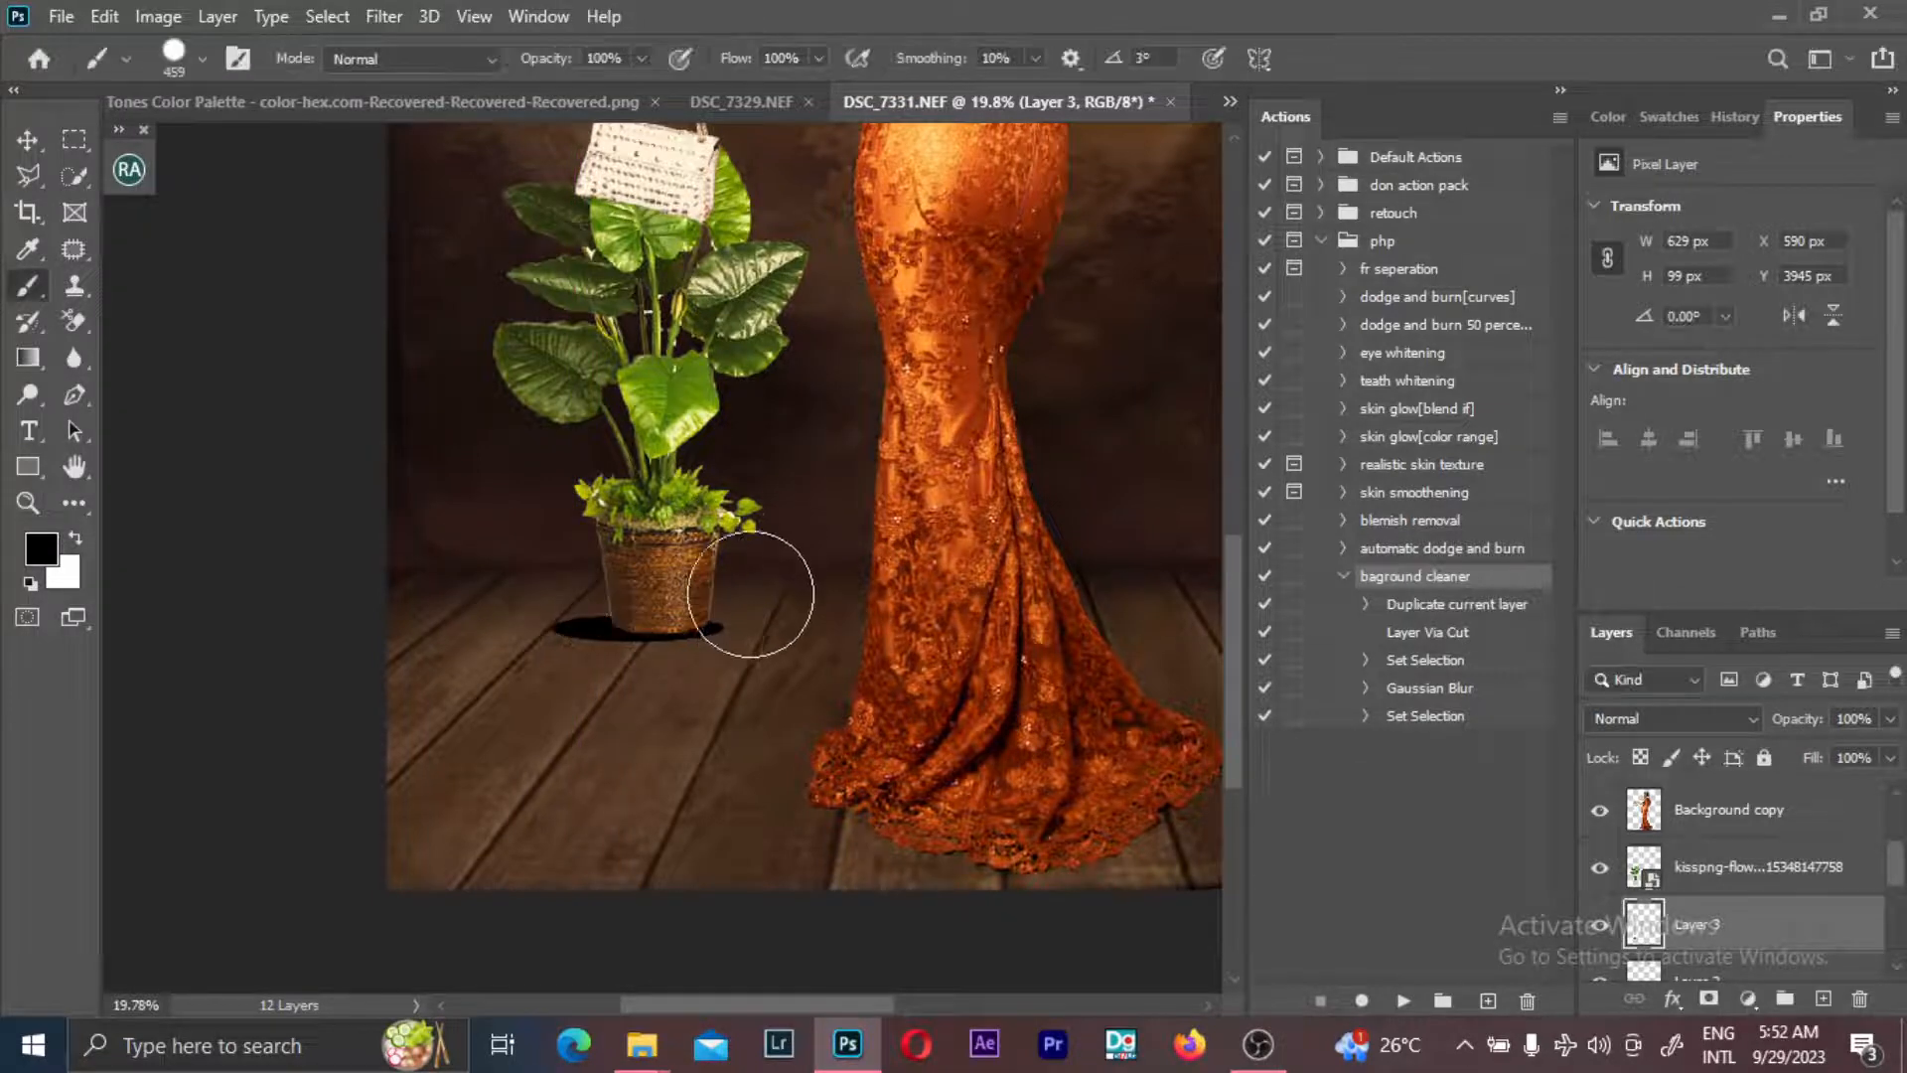
- Nudge the flattened shadow sideways to an X position of 524 px so it extends out from the pot's left side
key(v)
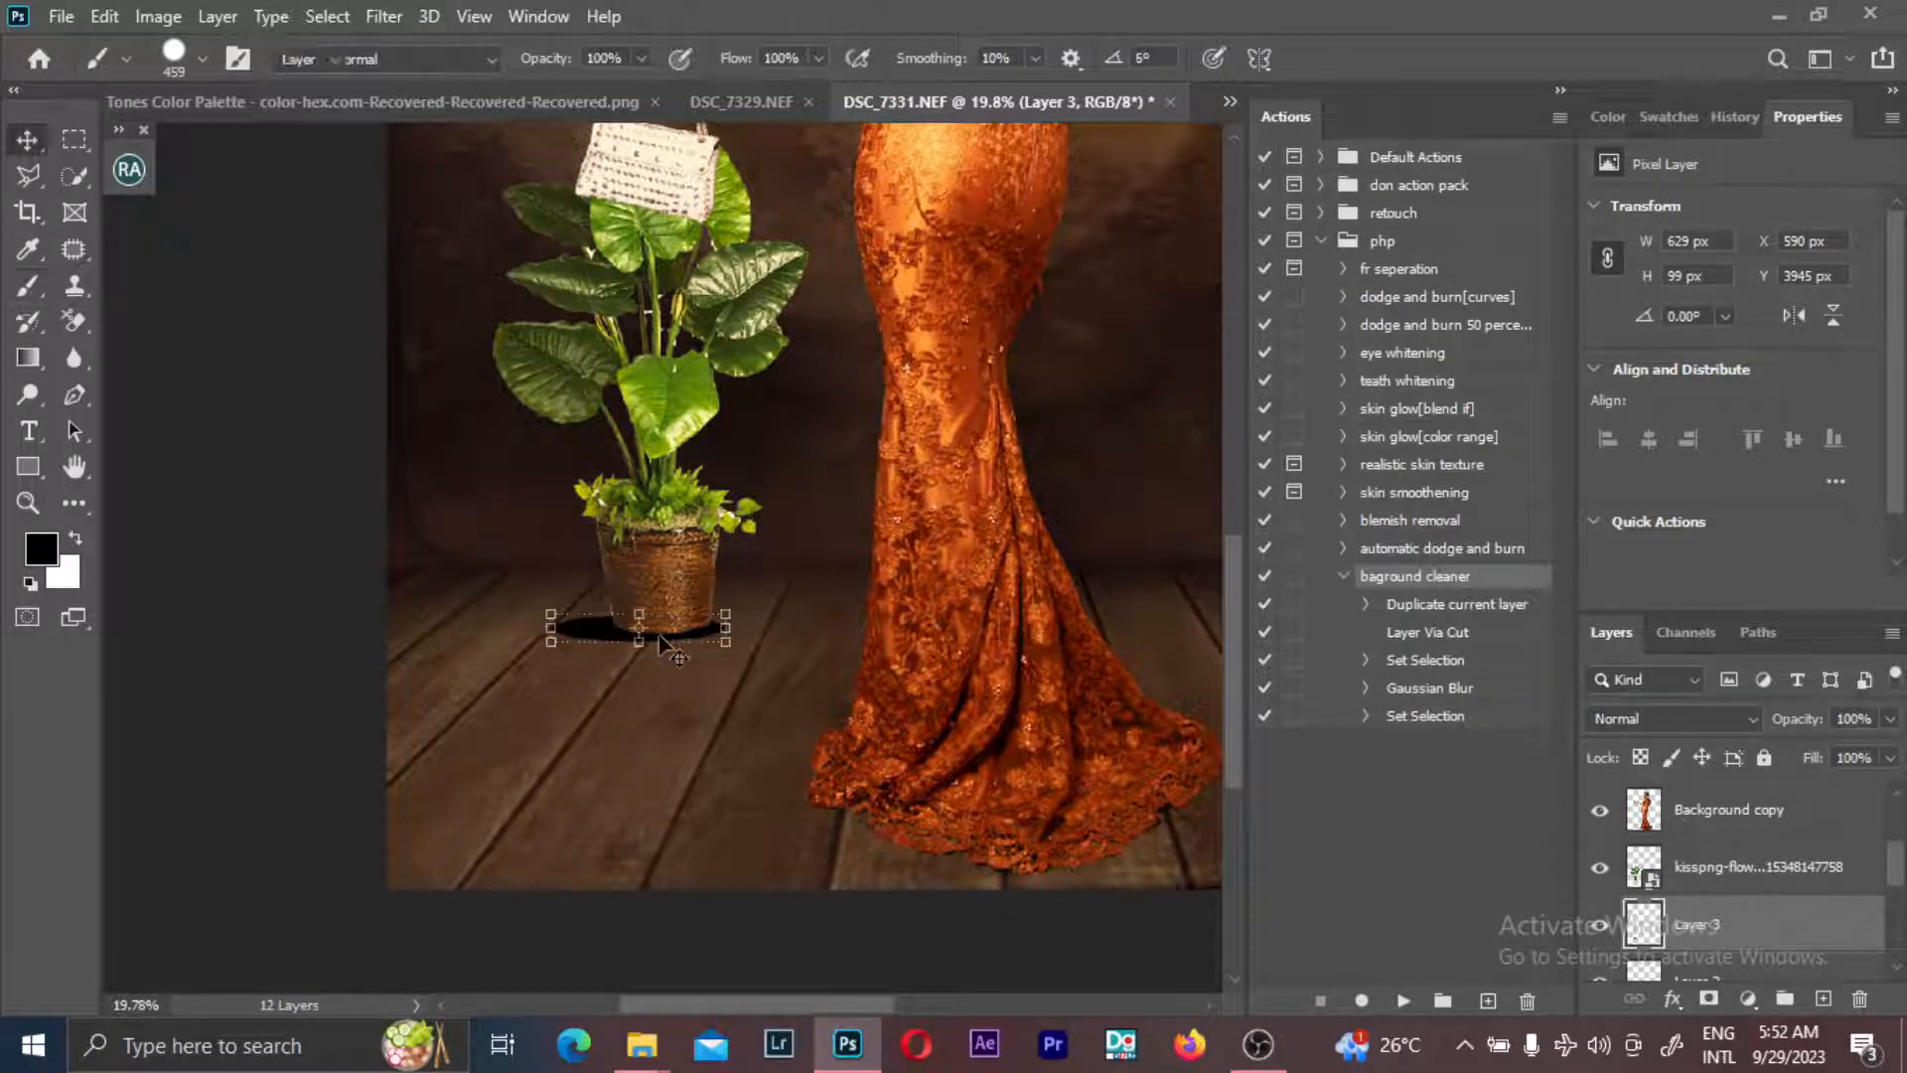
key(Left)
key(Left)
key(Left)
key(Left)
key(Left)
key(Left)
key(Left)
key(Left)
key(Left)
key(Left)
key(Left)
key(Left)
key(Left)
key(Left)
key(Left)
key(Left)
key(Left)
key(Left)
key(Left)
key(Left)
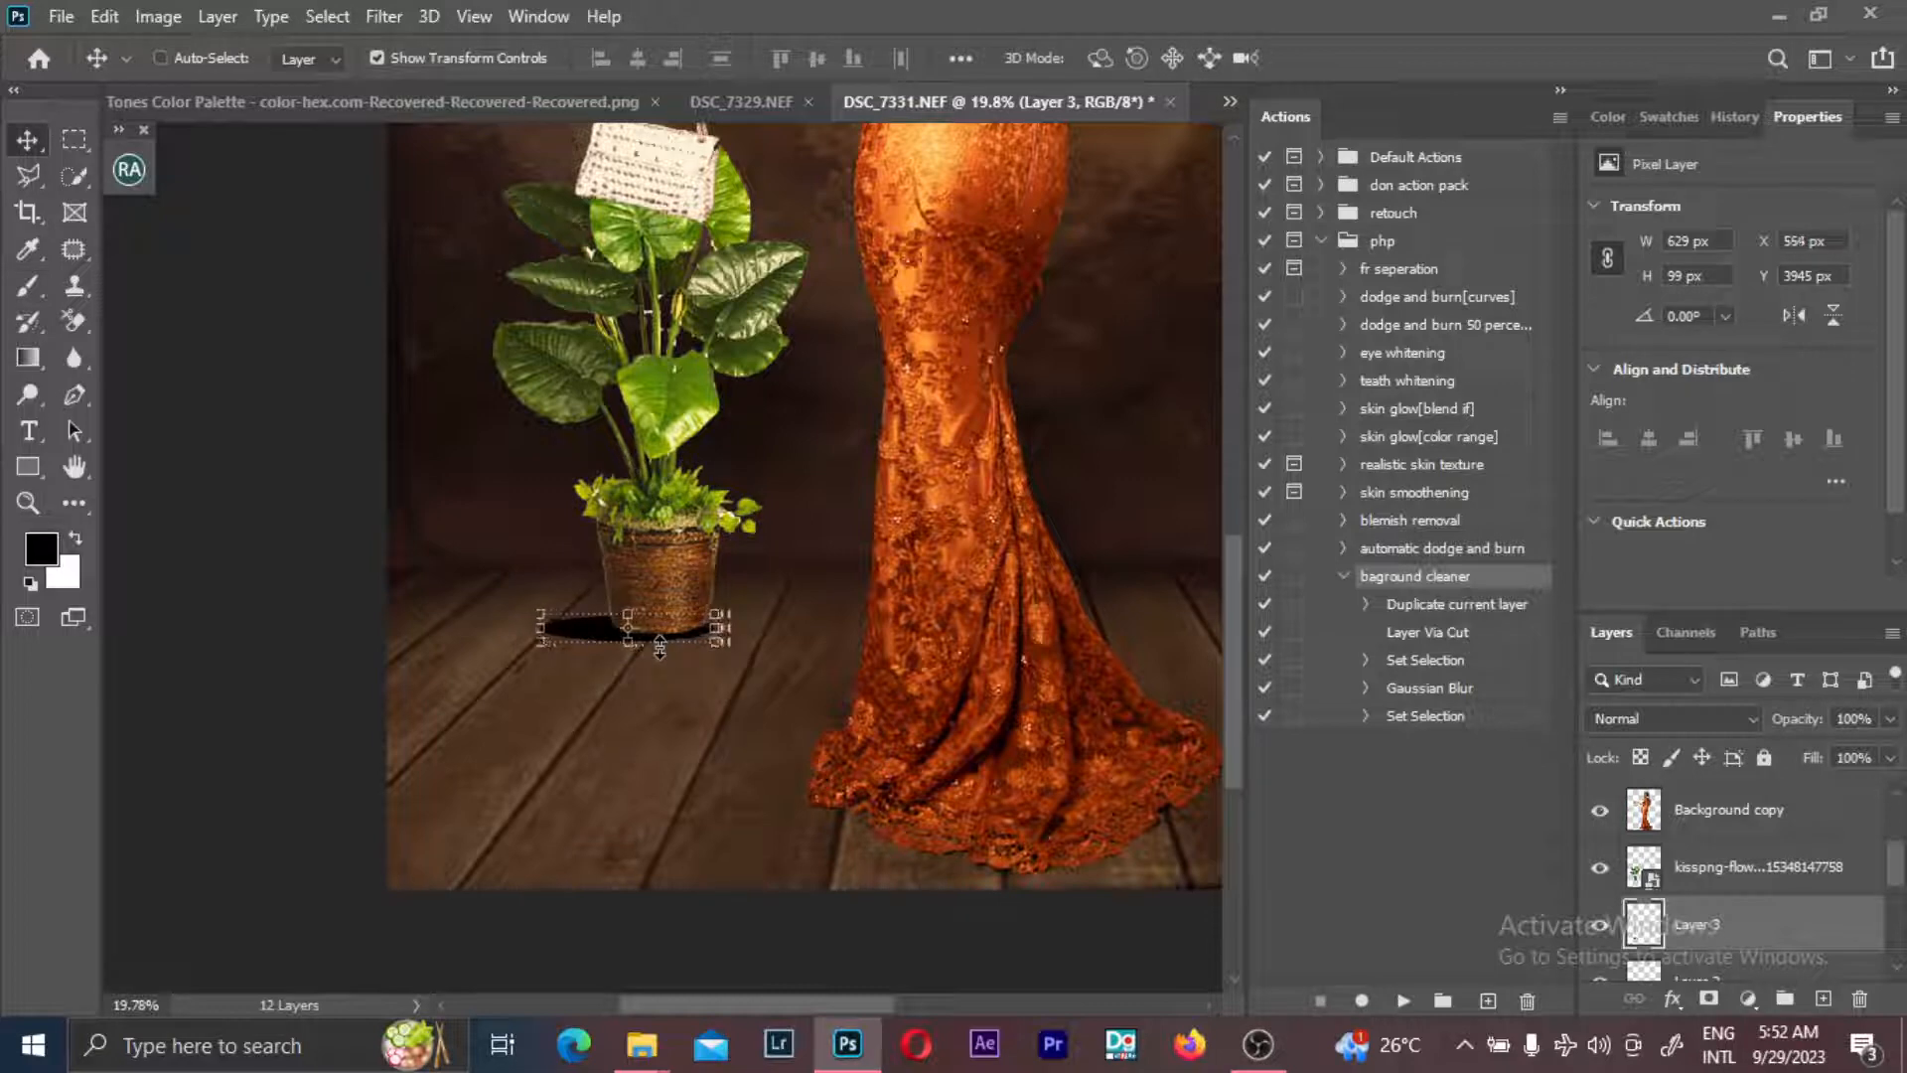
key(Left)
key(Left)
key(Left)
key(Left)
key(Left)
key(Left)
key(Left)
key(Left)
key(Left)
key(Left)
key(Left)
key(Left)
key(Left)
key(Left)
key(Left)
key(Left)
key(Left)
key(Left)
key(Left)
key(Left)
key(Left)
key(Left)
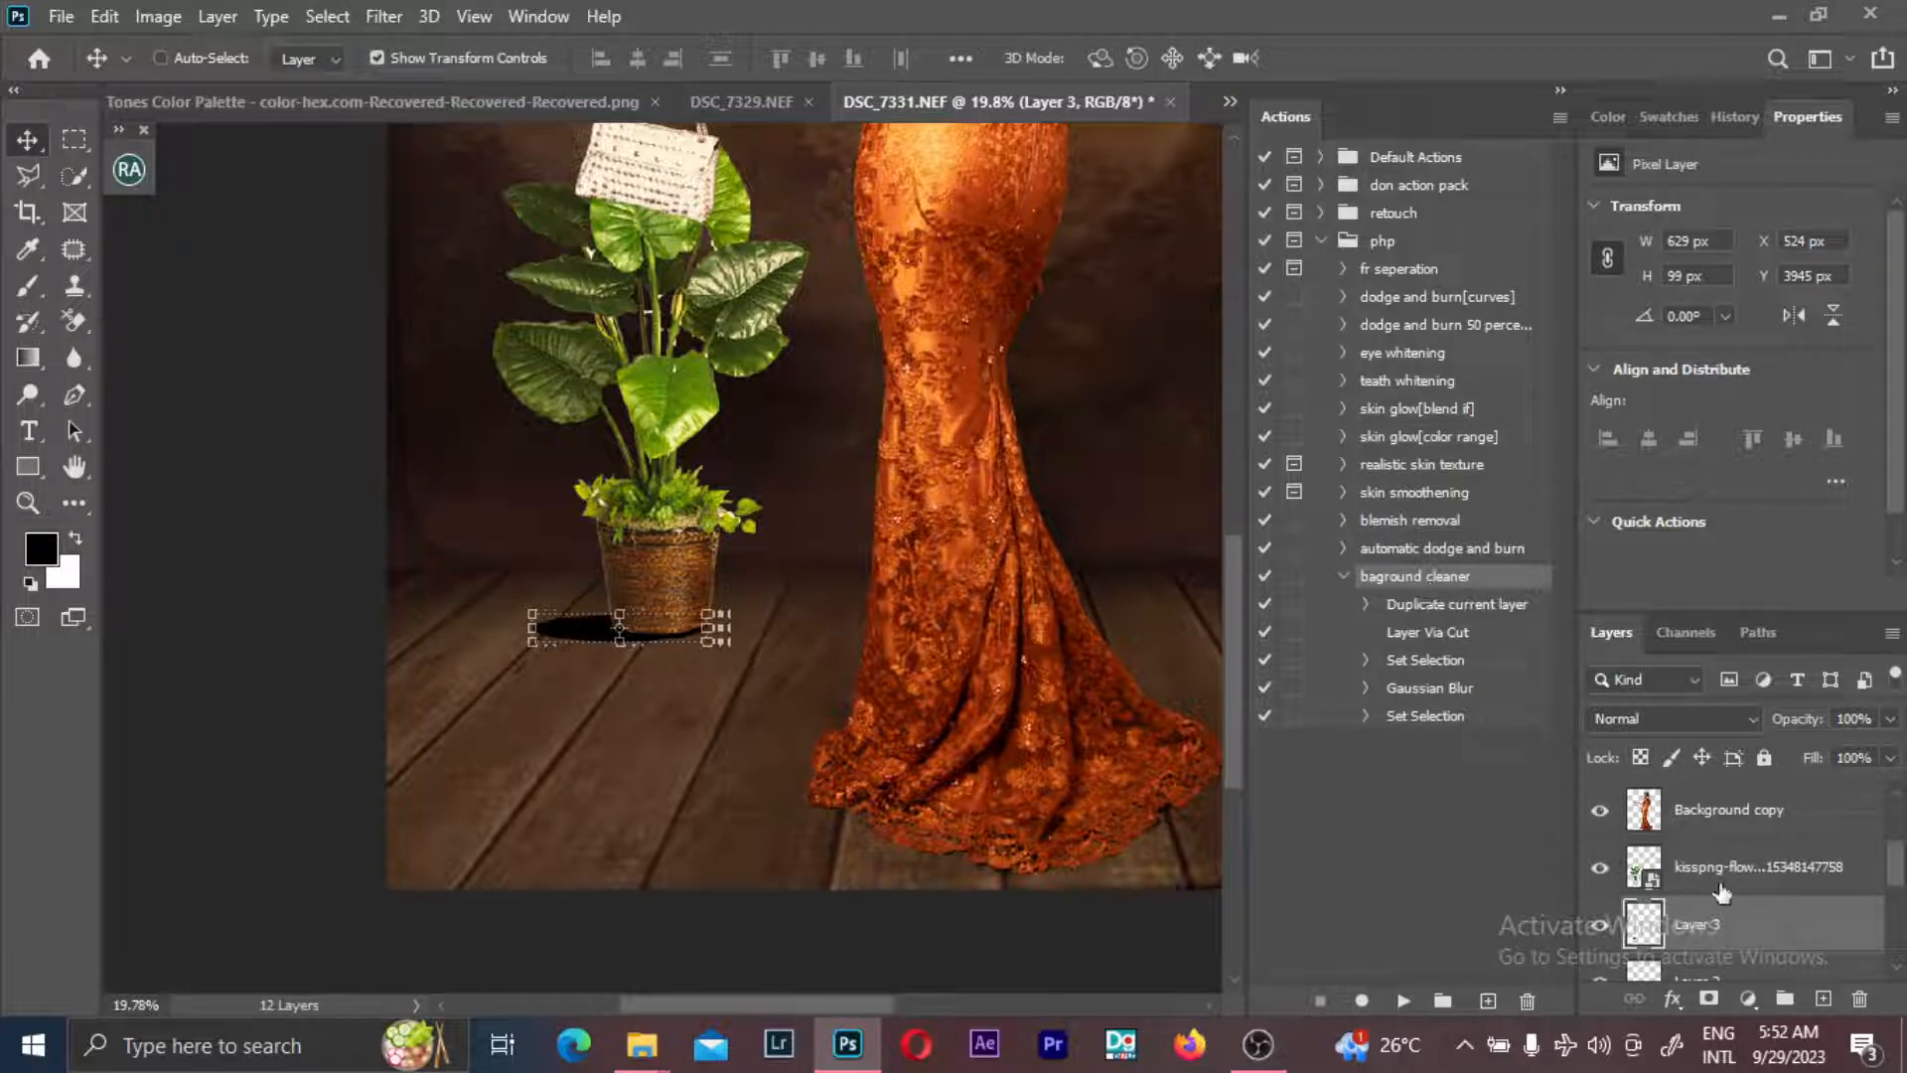
- Set the flattened floor shadow layer to Soft Light blending at 74% opacity
click(1626, 726)
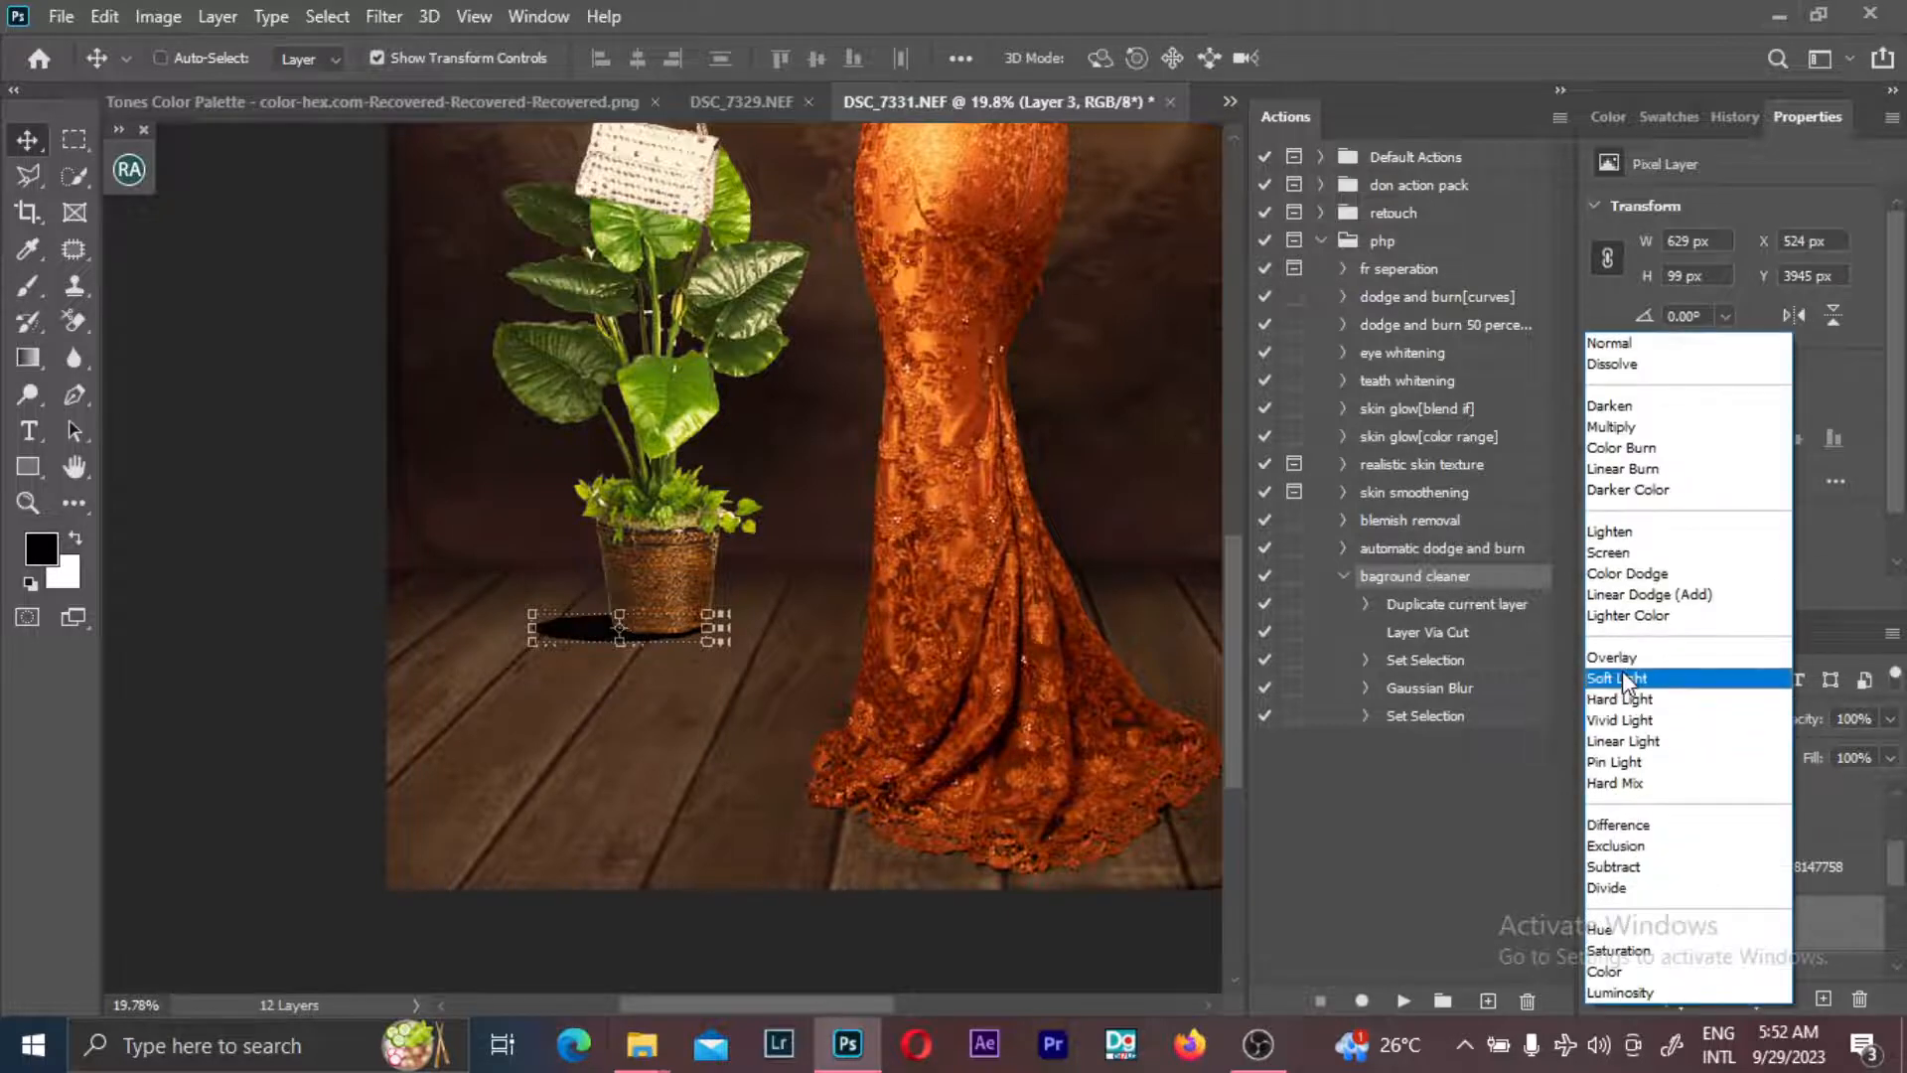
click(1623, 671)
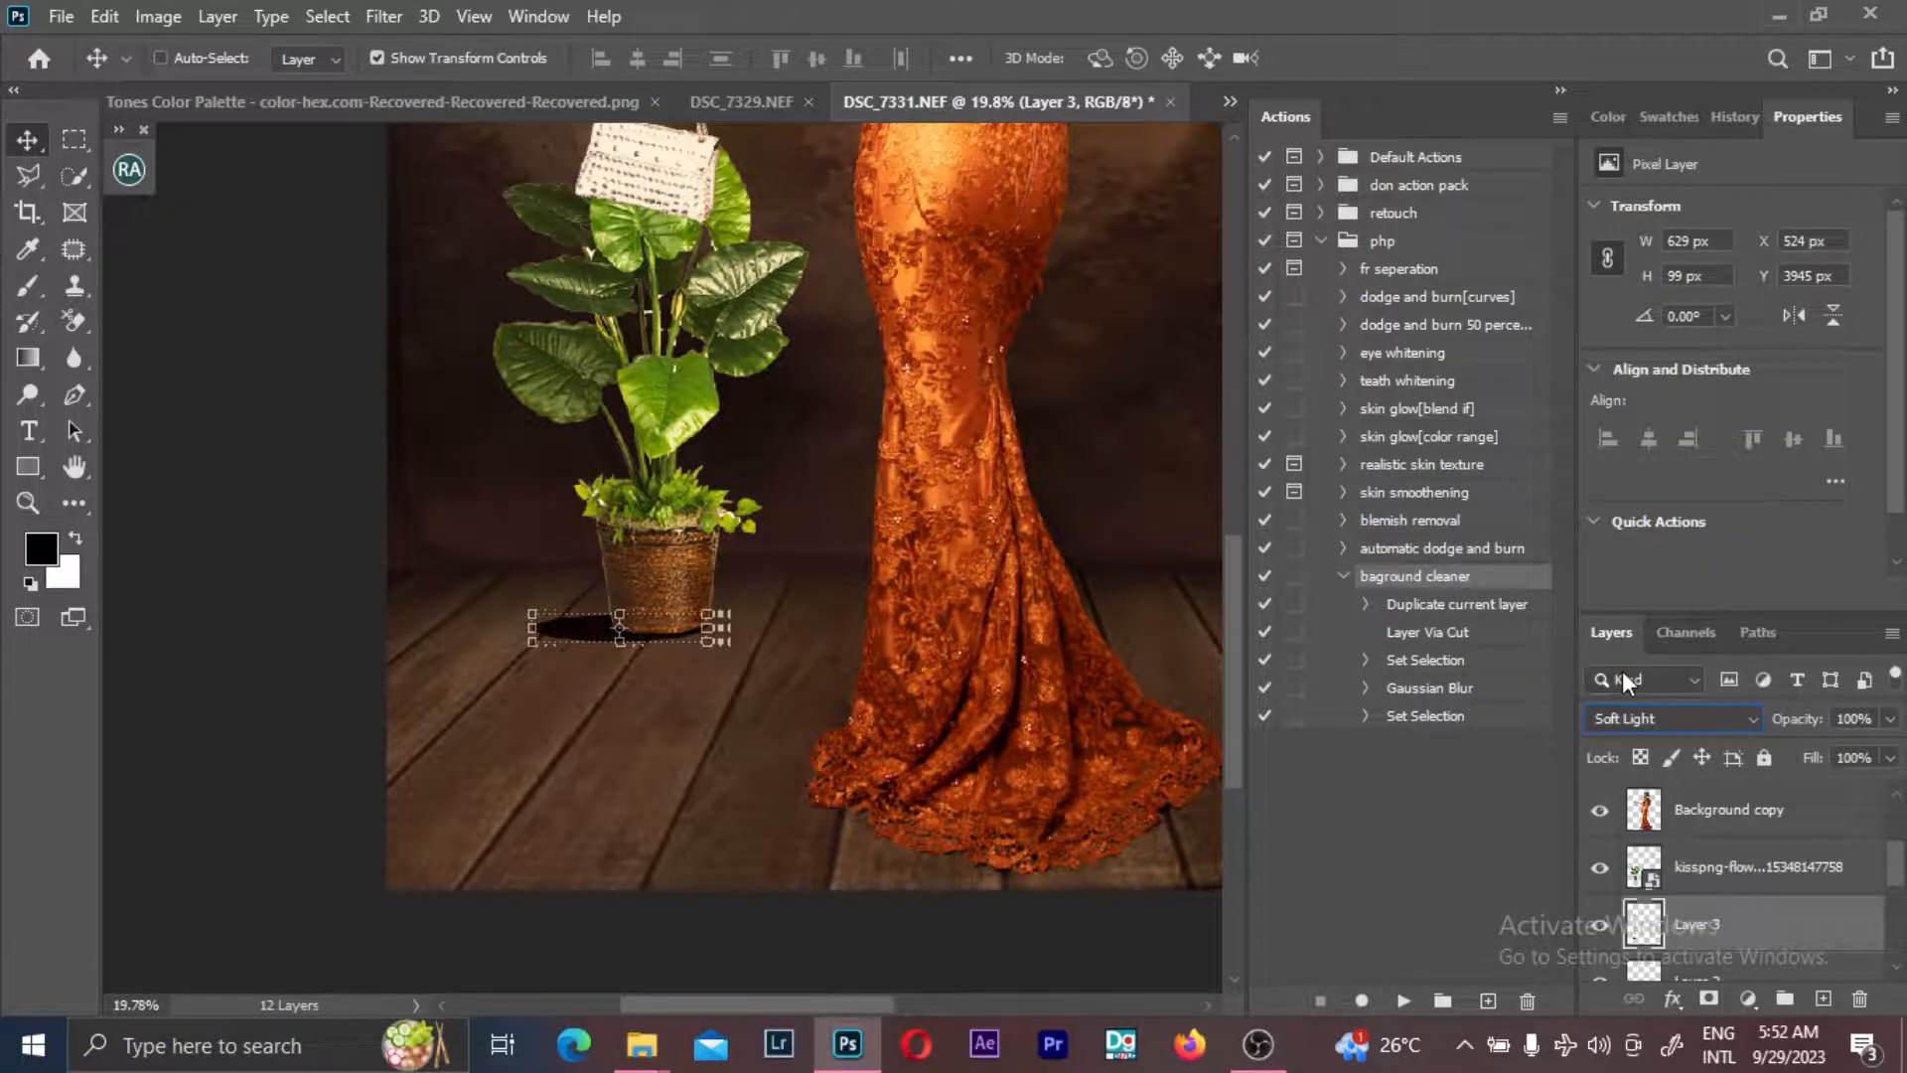
click(1890, 718)
drag(1890, 748, 1853, 751)
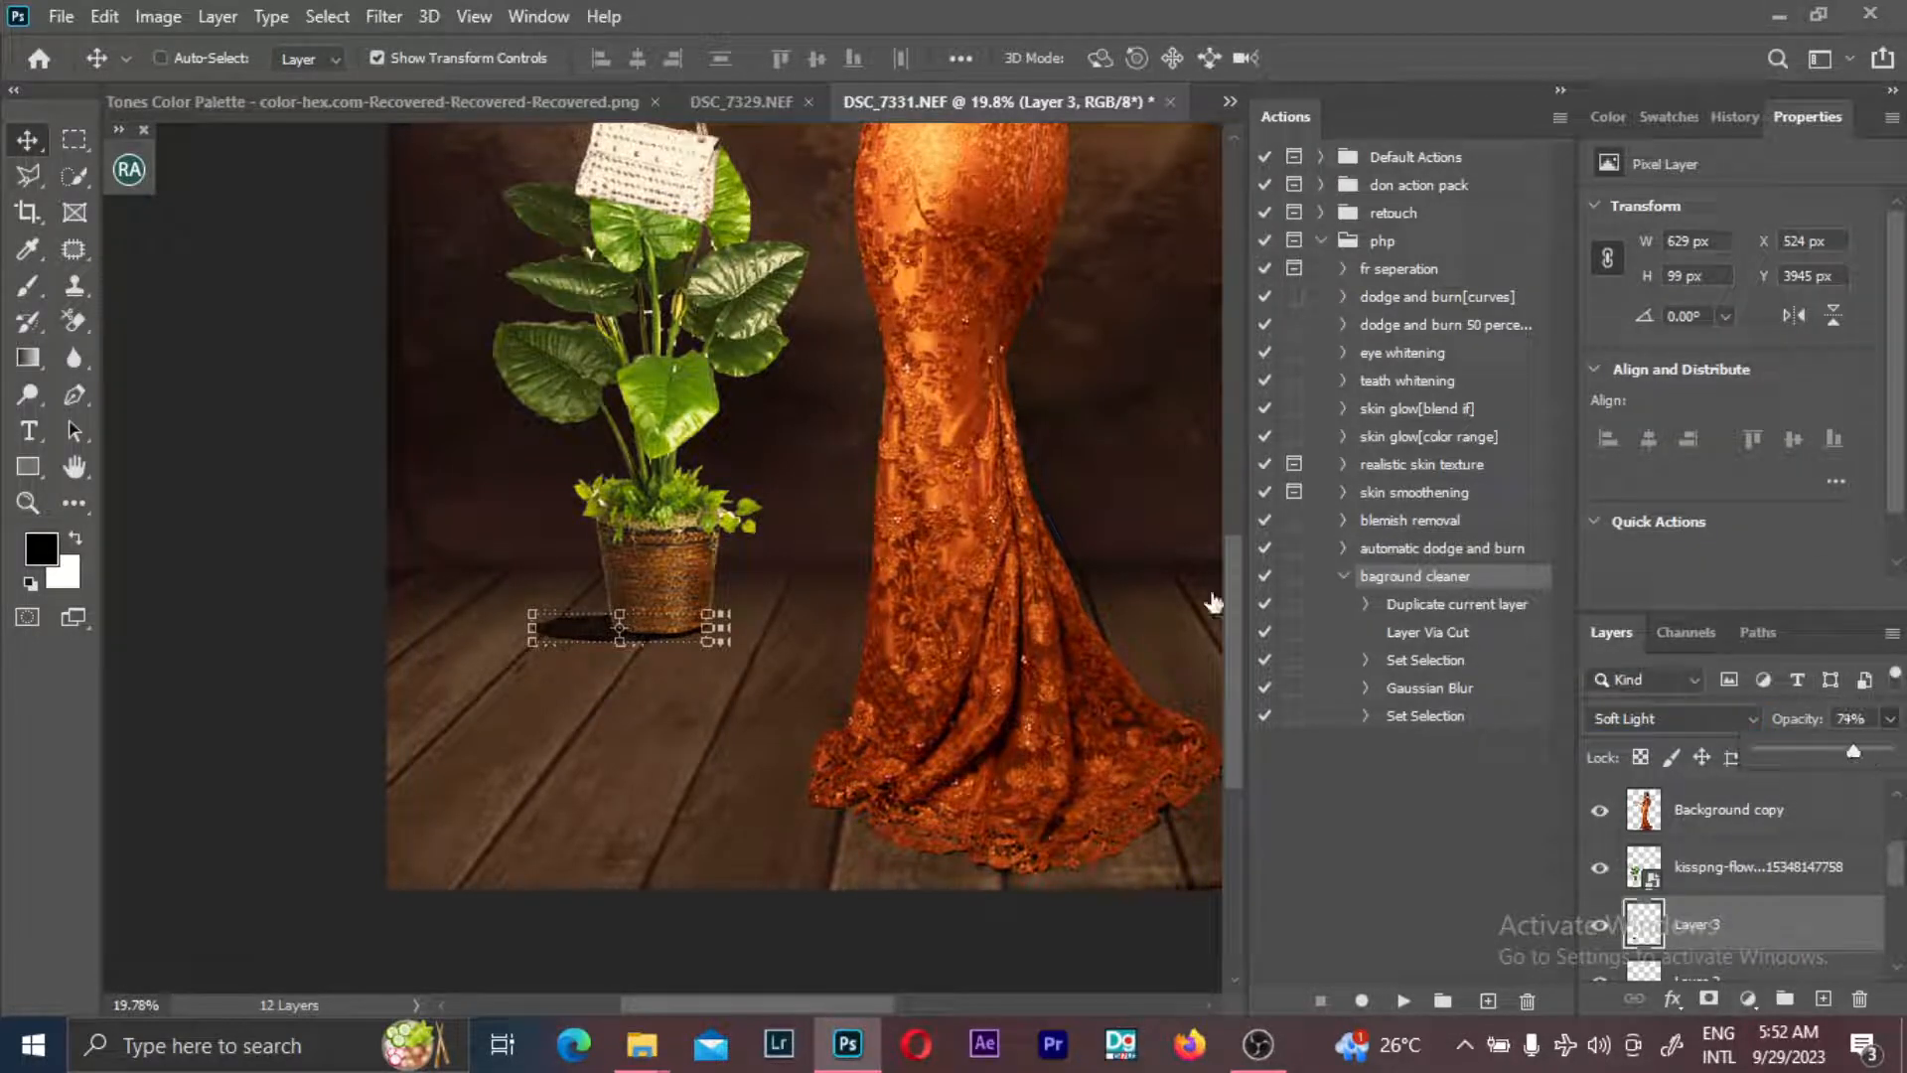
- Apply a Gaussian Blur with a radius of about 34.6 px to the floor shadow layer
click(78, 145)
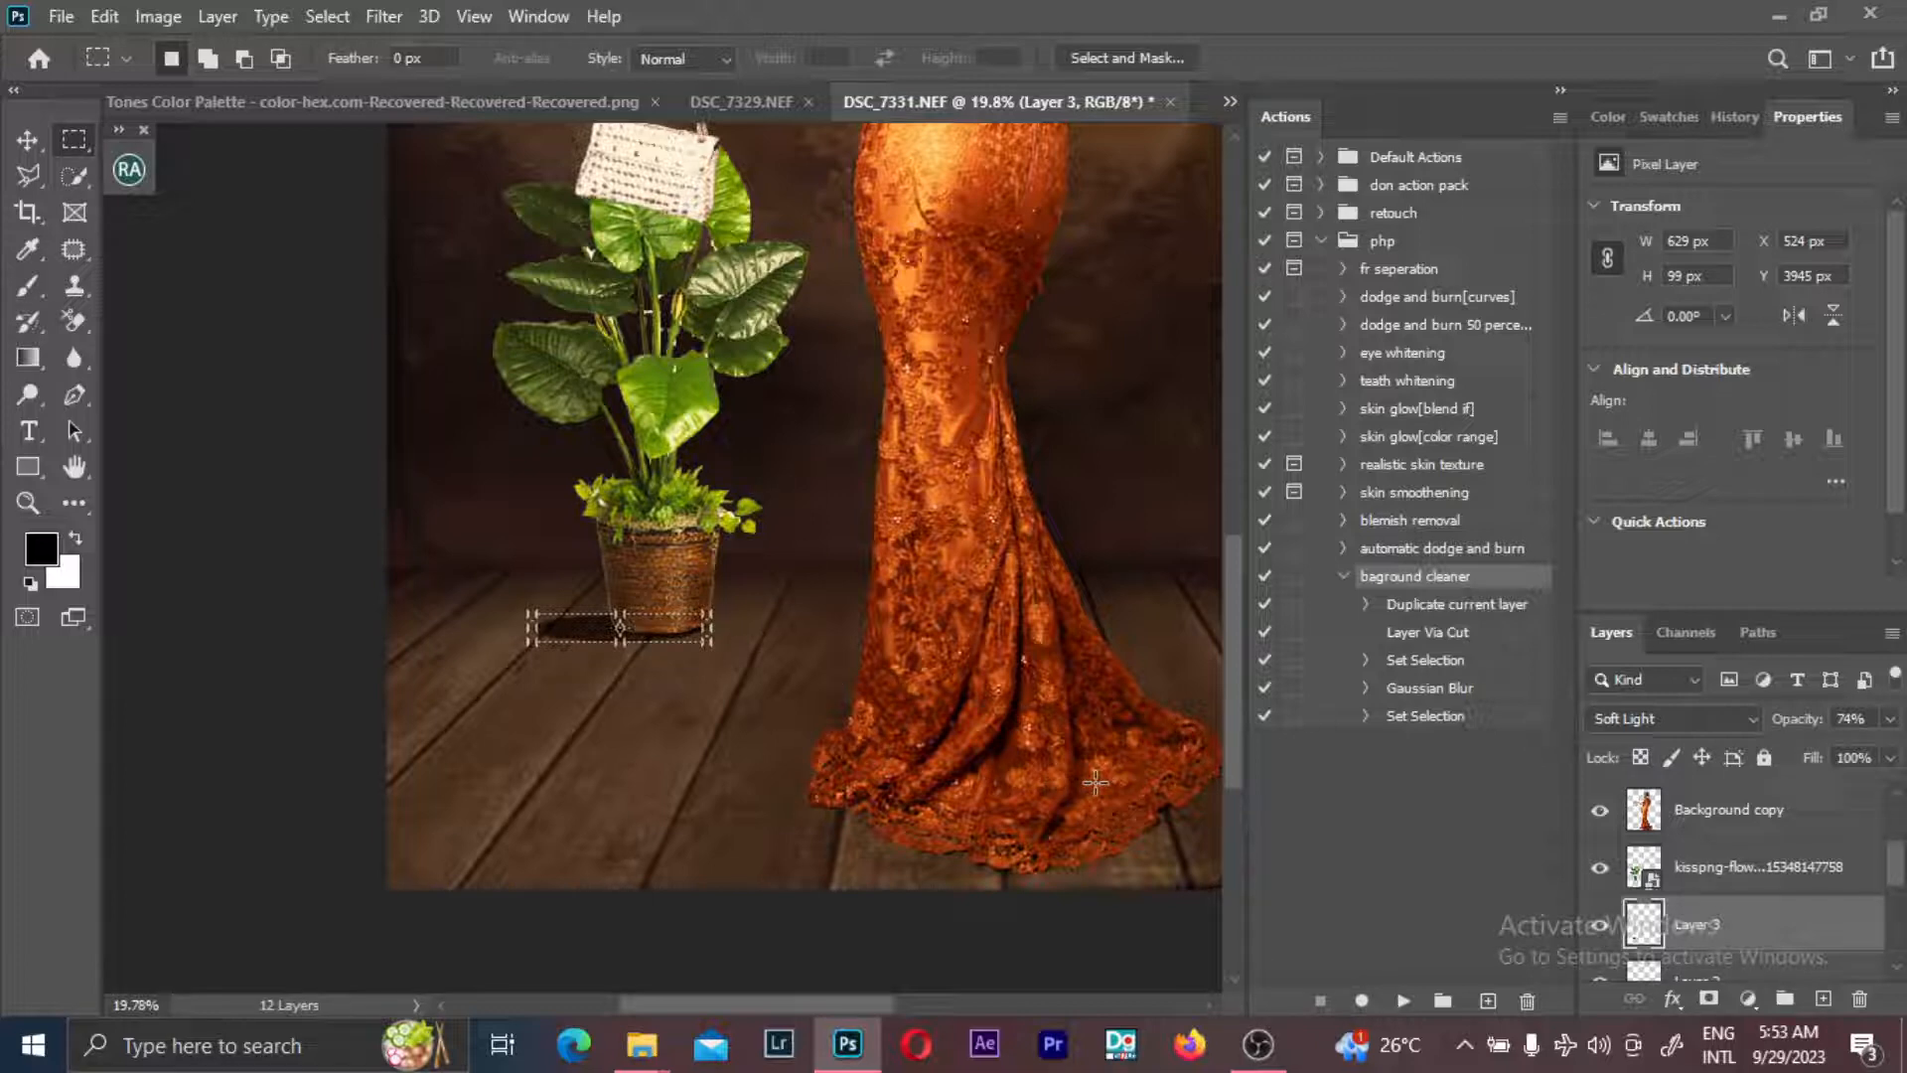
click(378, 17)
mouse_move(562, 343)
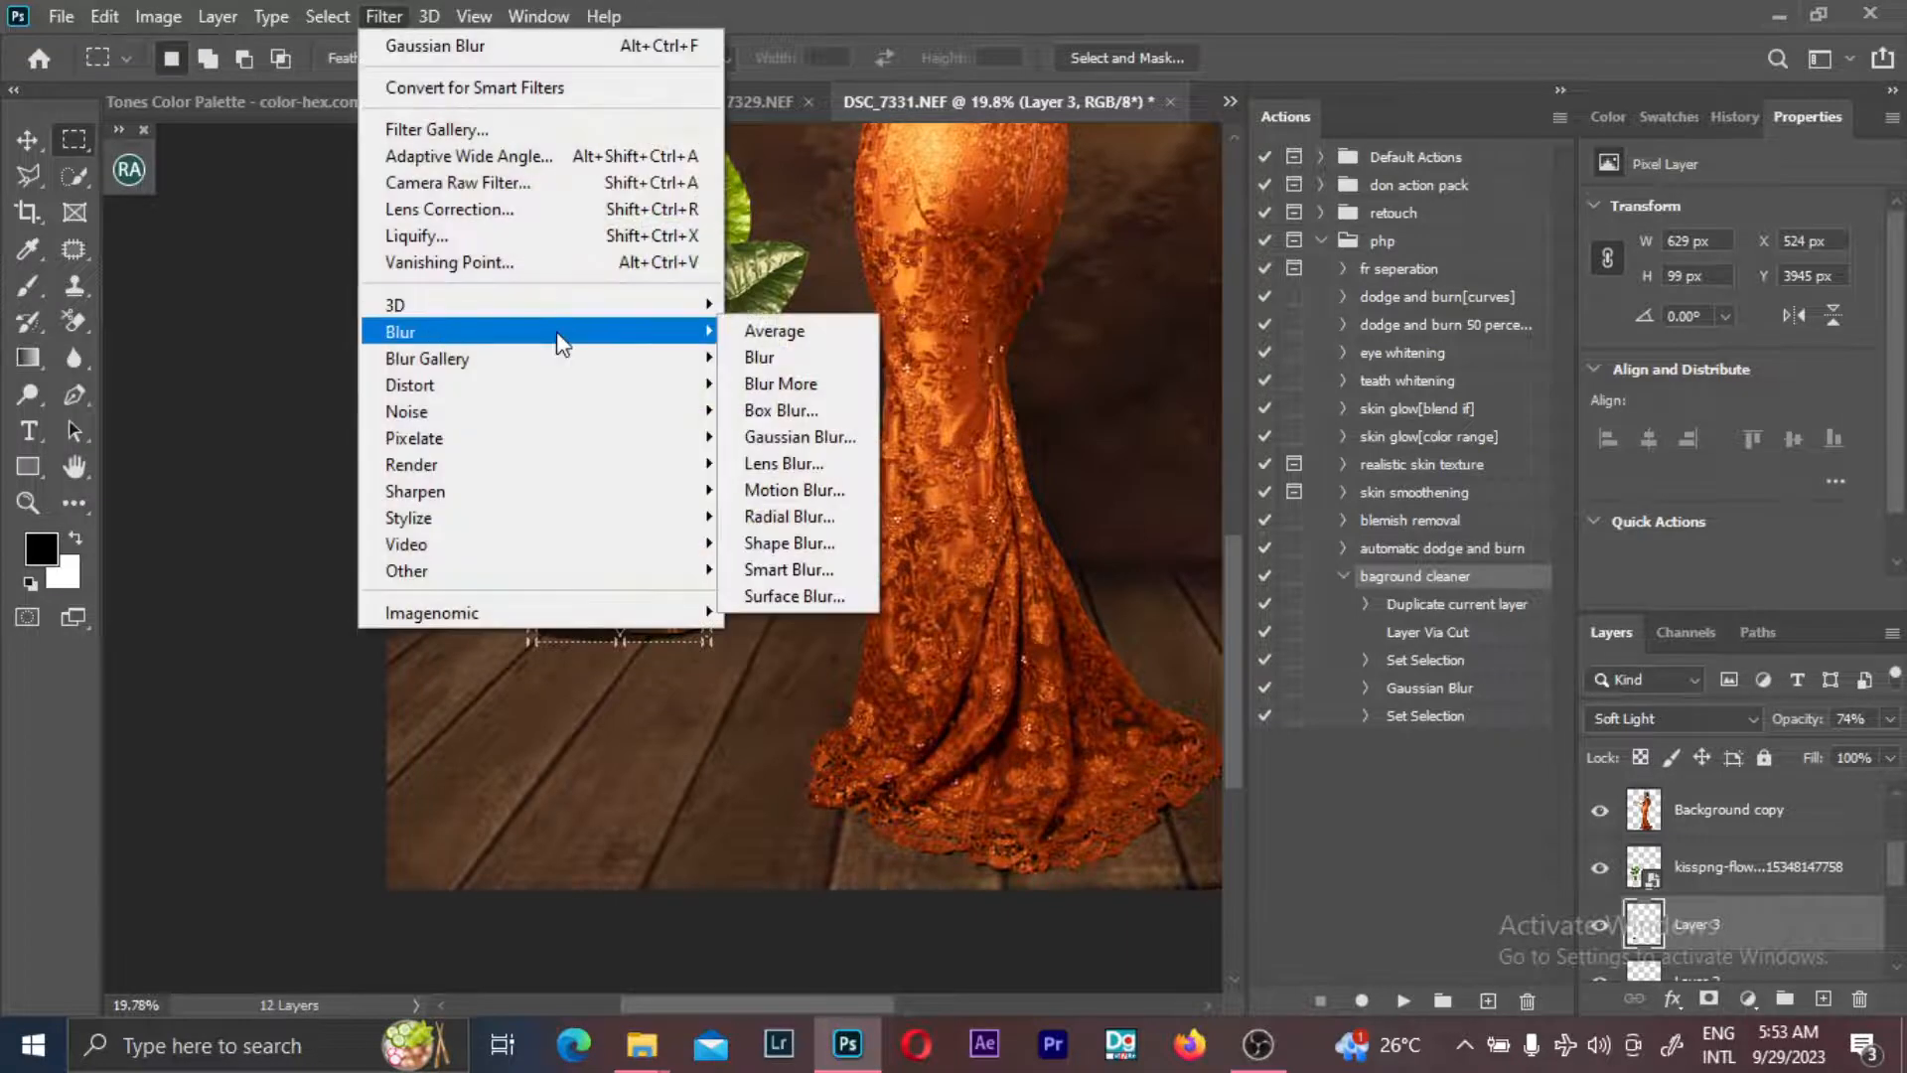
click(824, 435)
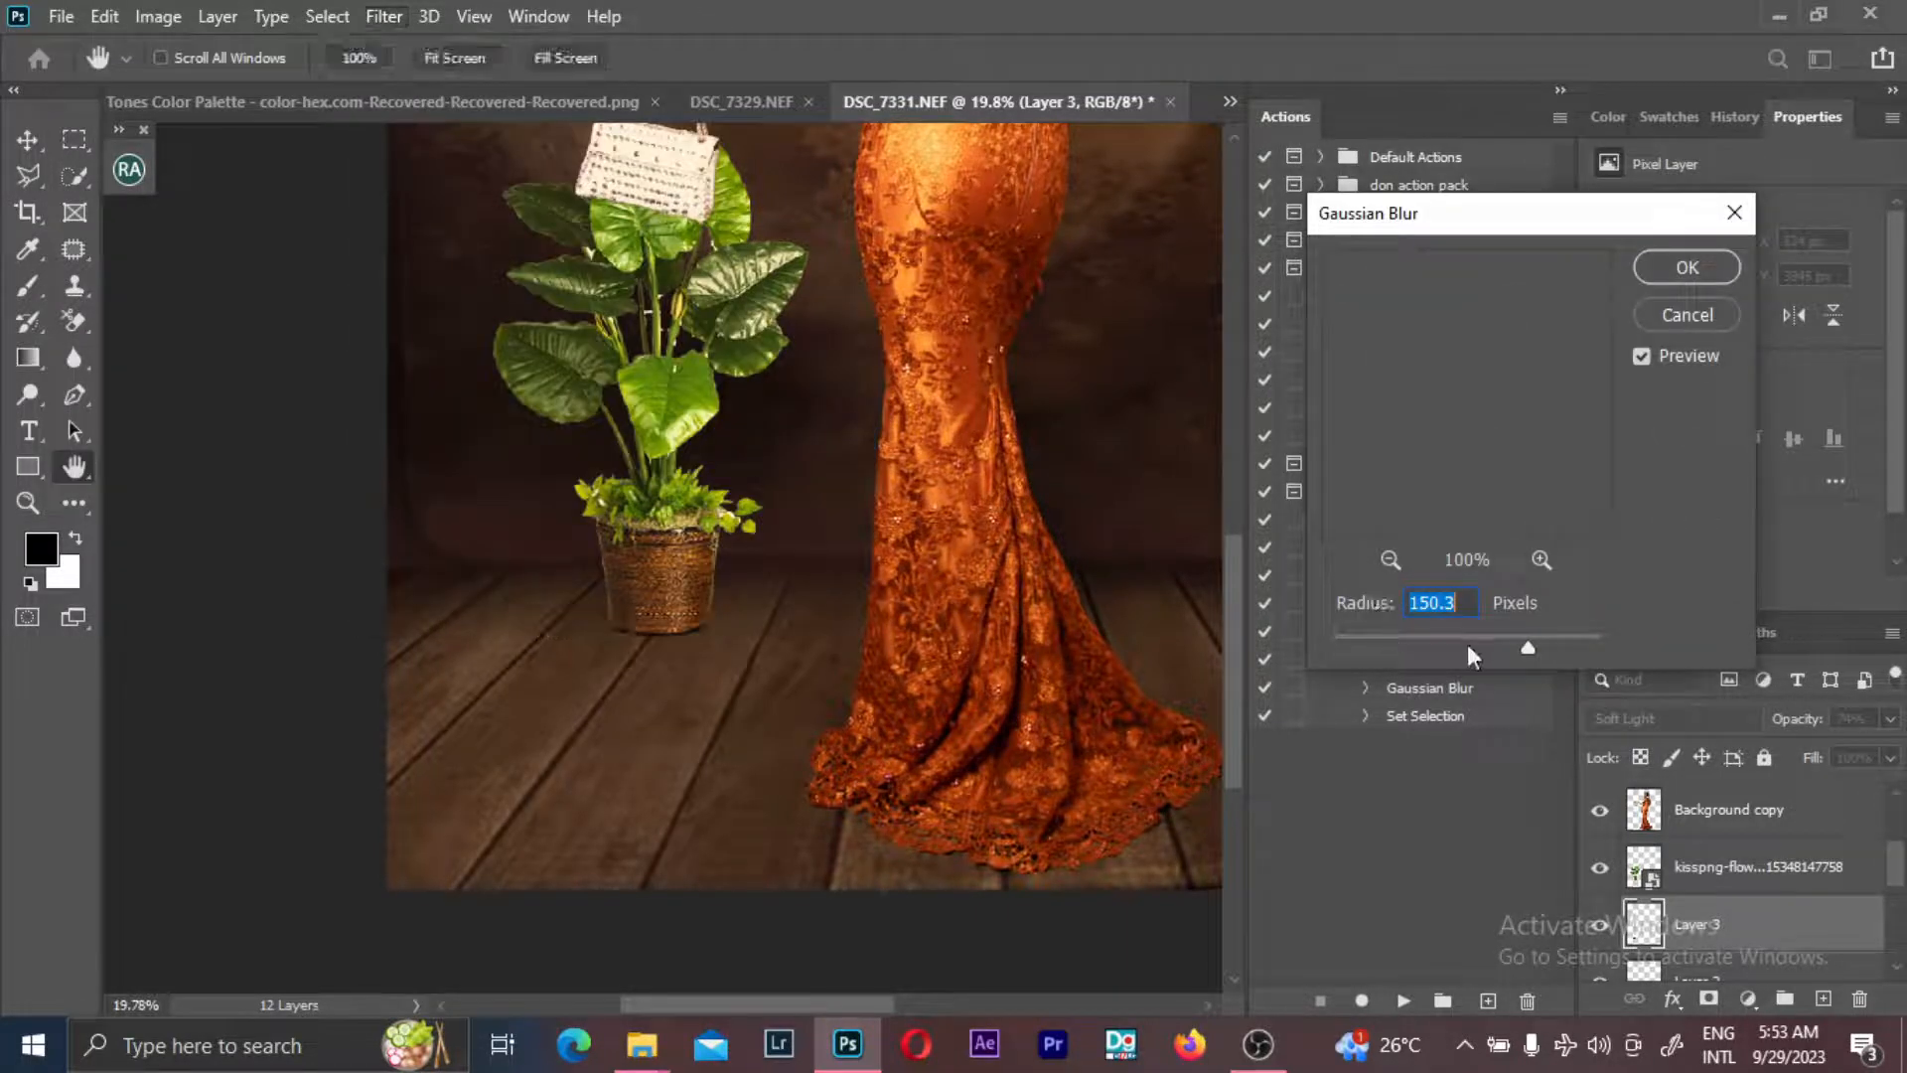
drag(1460, 643, 1418, 644)
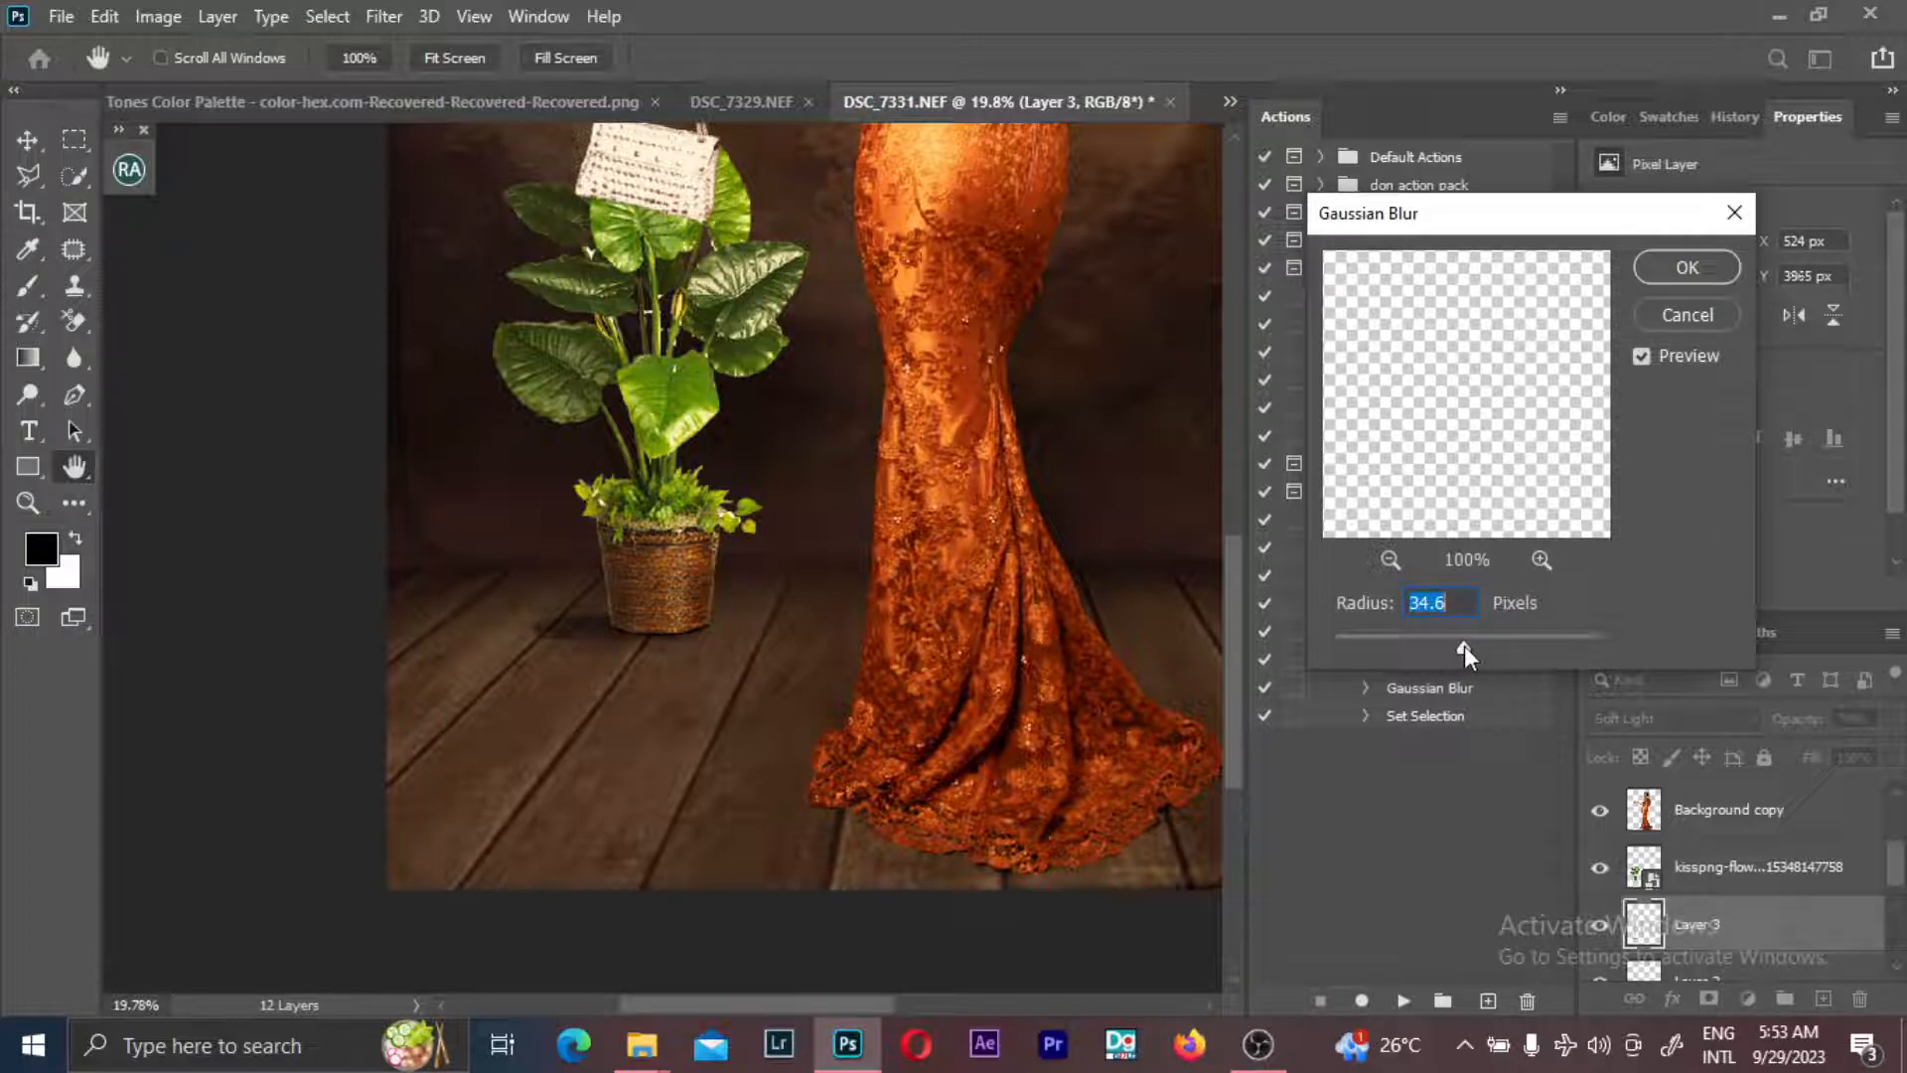
click(1695, 264)
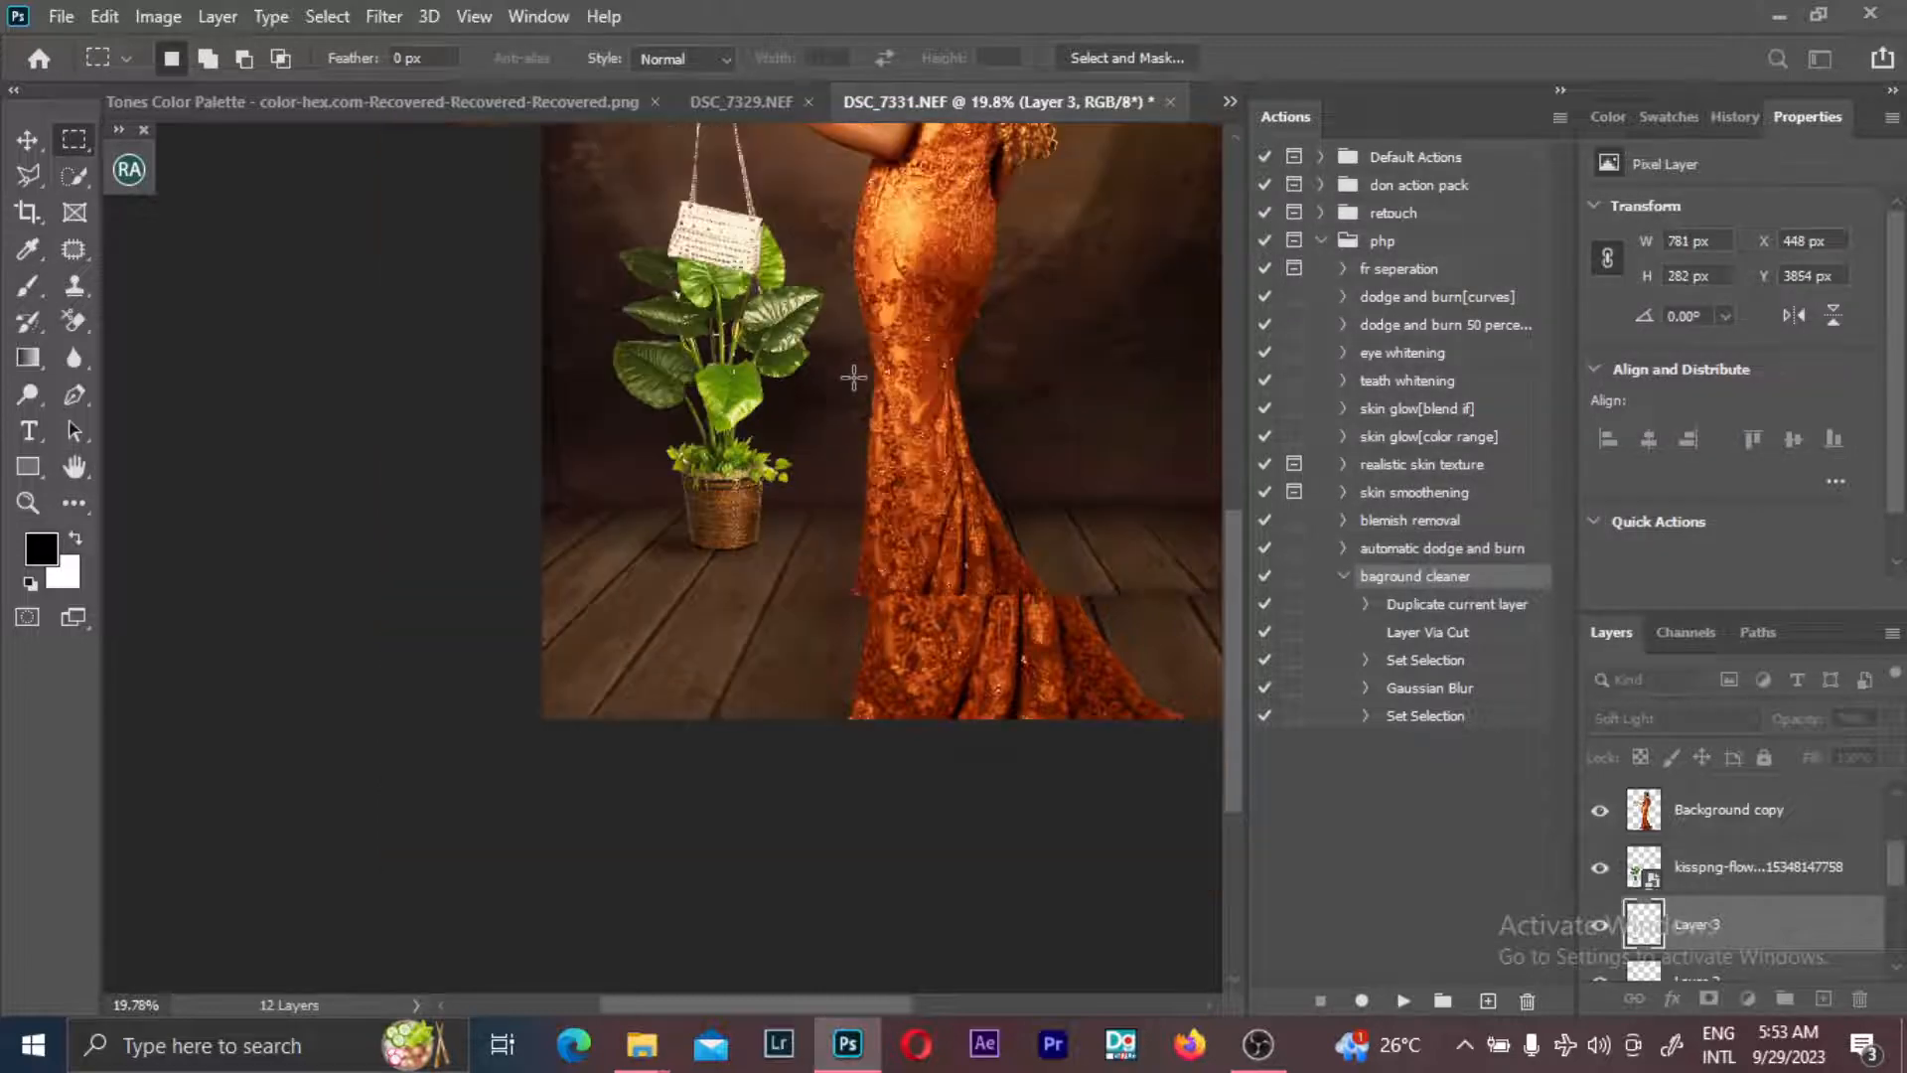
- Give the plant layer a Multiply Drop Shadow cast onto the backdrop with 29% opacity, -6° angle and 74 px distance
key(ctrl+0)
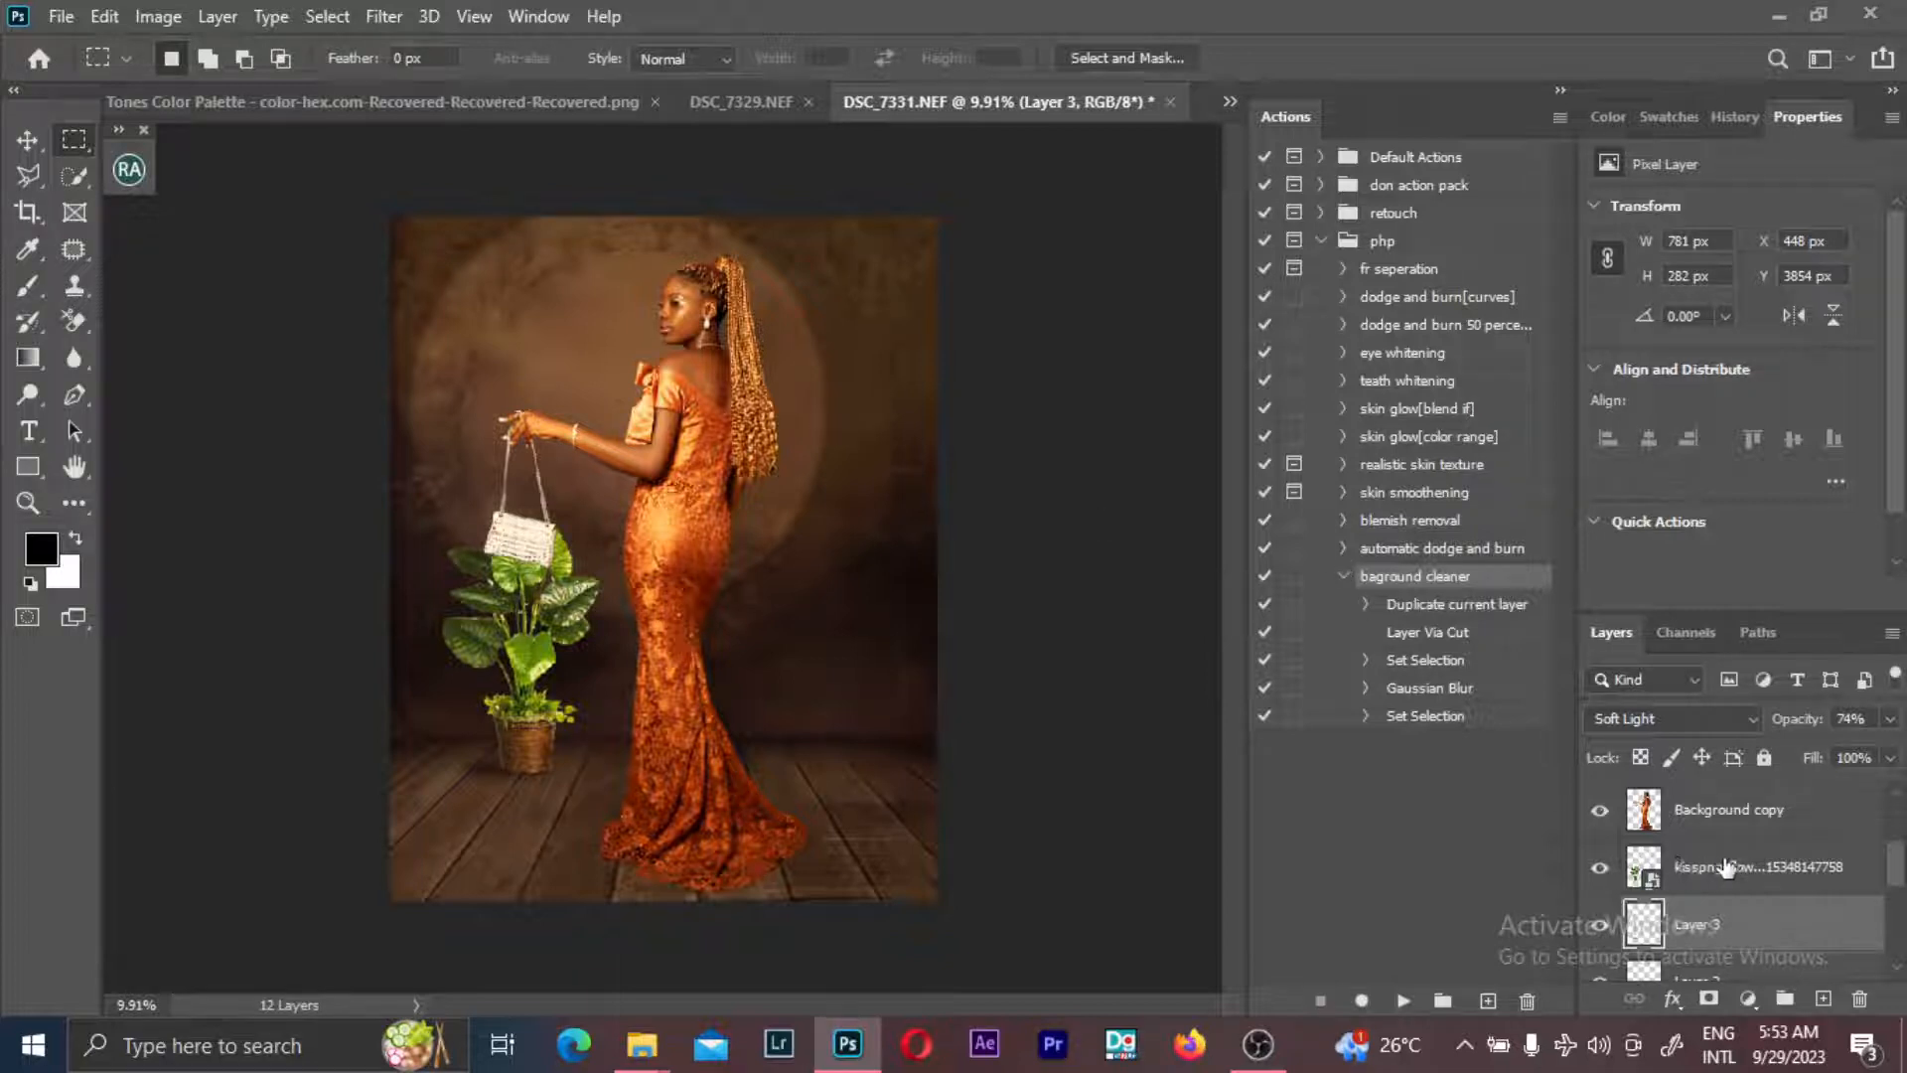
click(1688, 866)
click(1599, 866)
click(1599, 866)
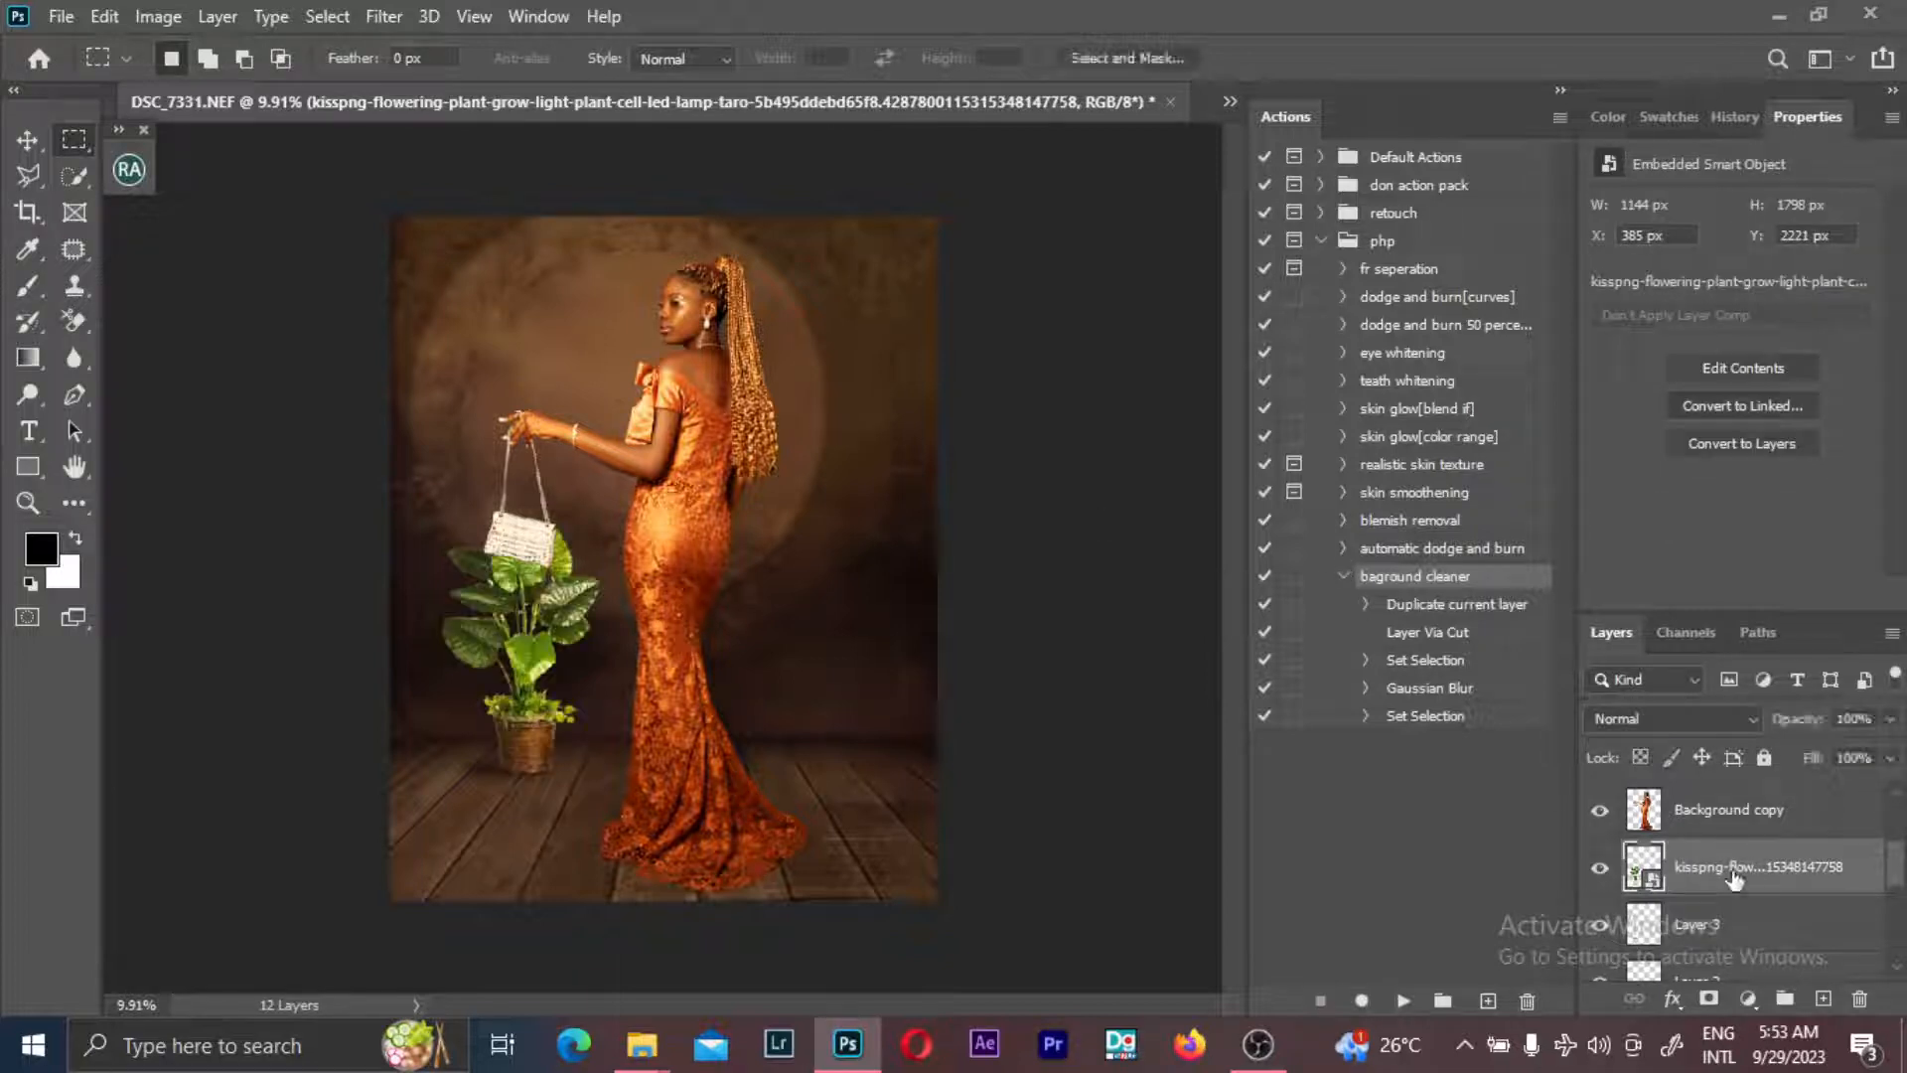
double_click(1855, 867)
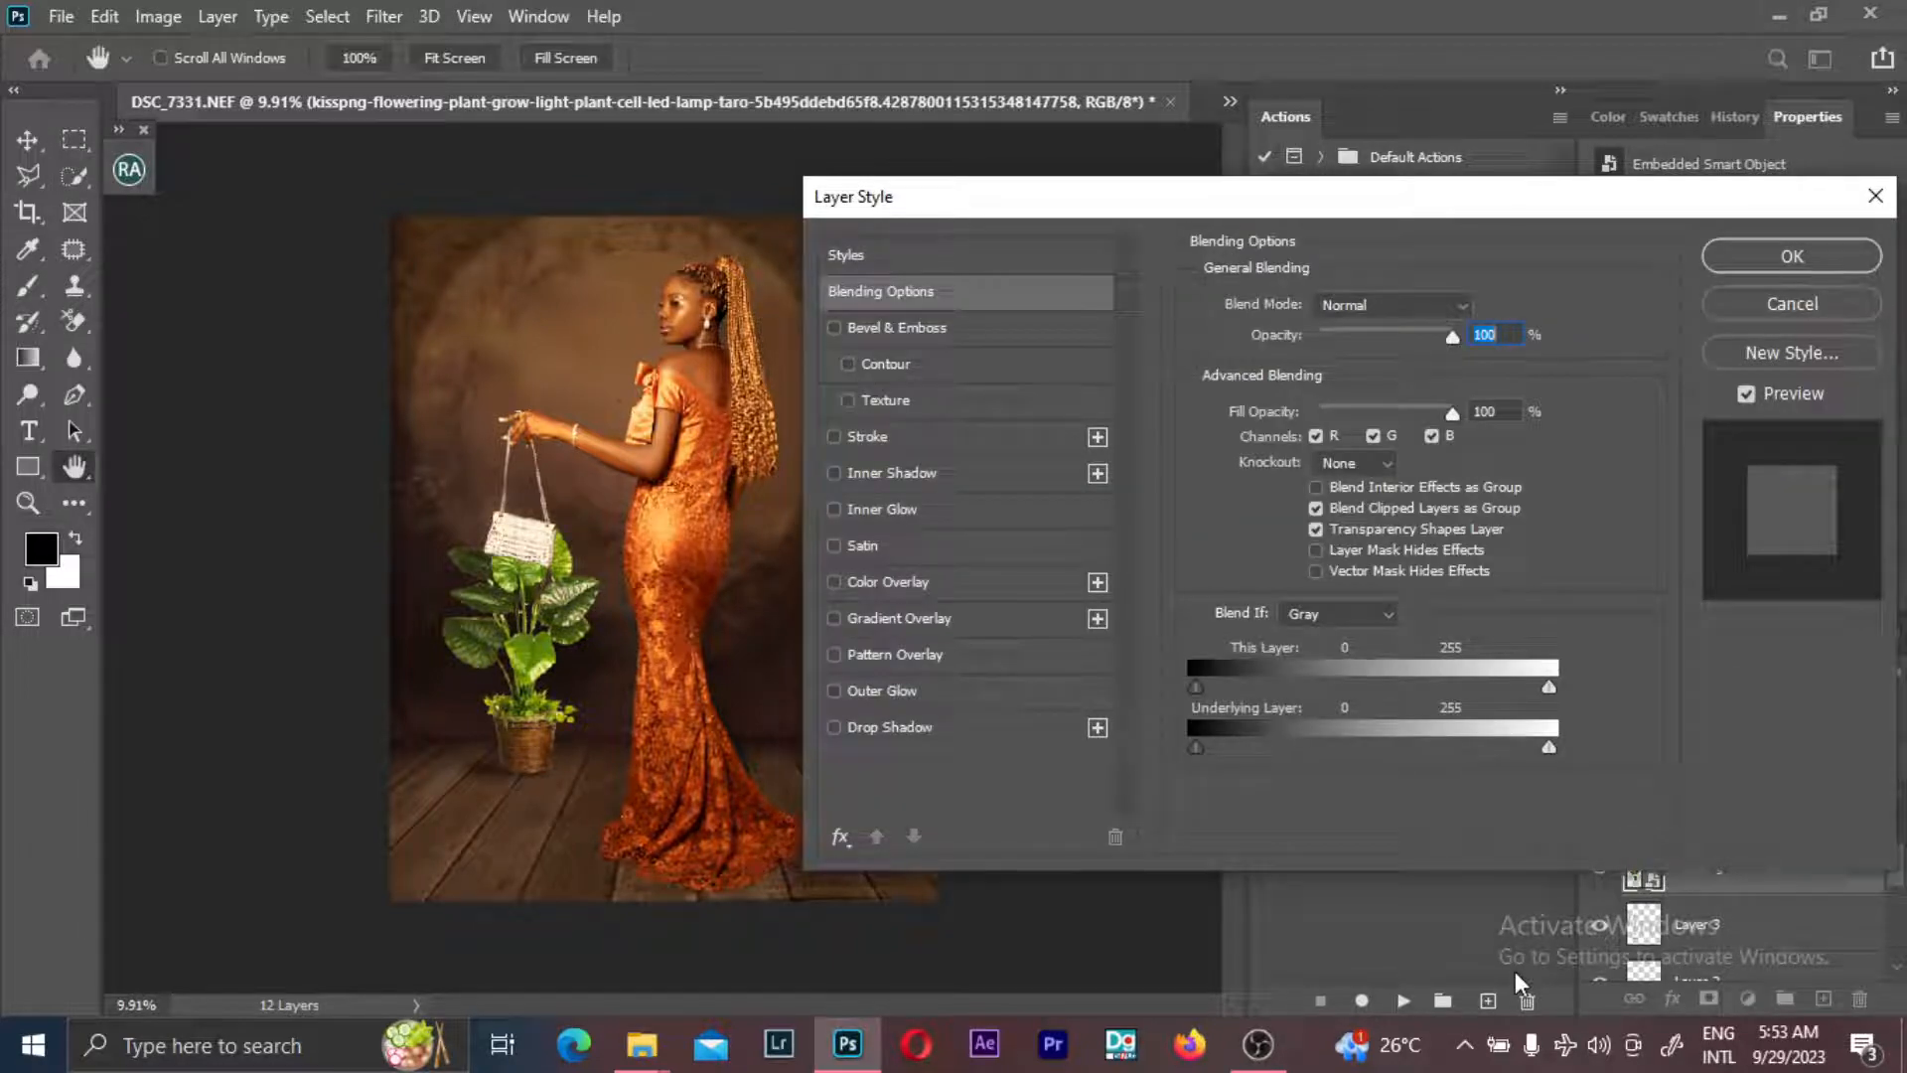
click(876, 725)
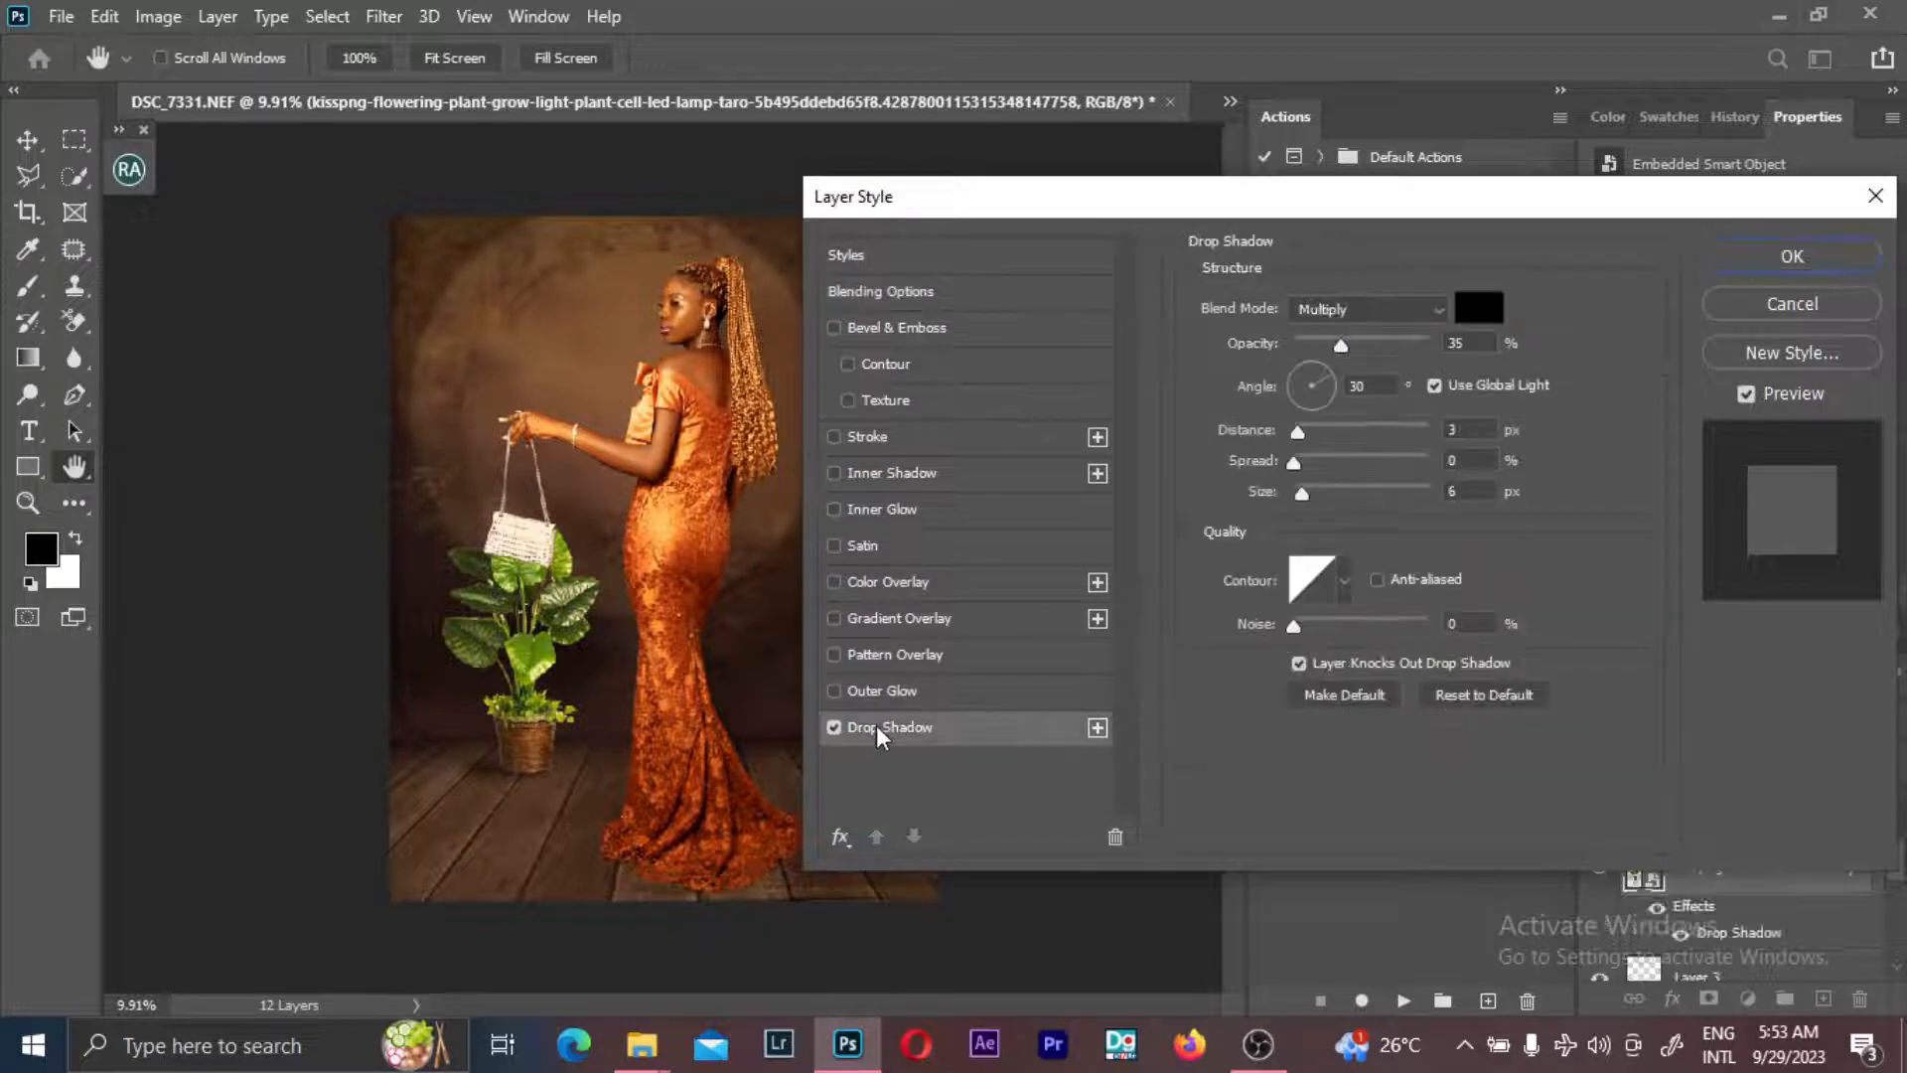
drag(522, 601, 514, 596)
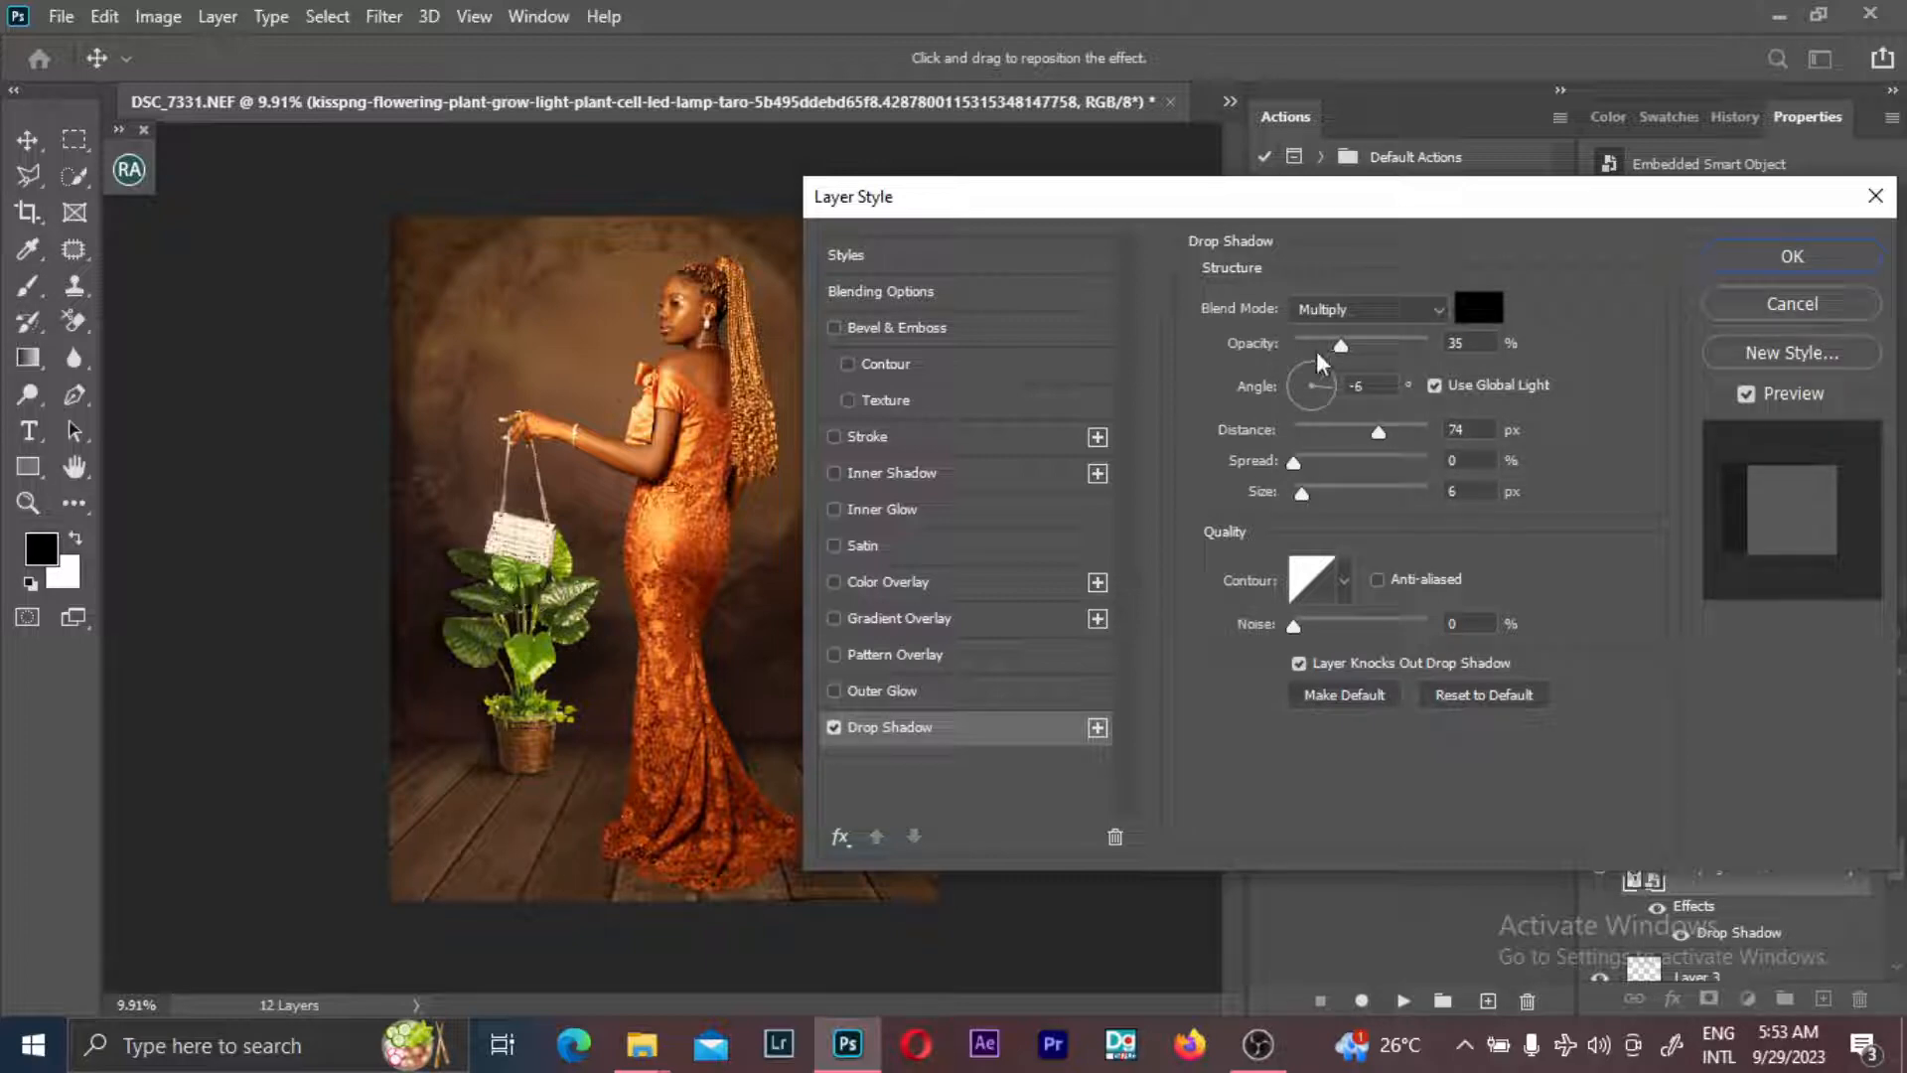
mouse_move(1313, 342)
mouse_down()
mouse_move(1392, 348)
mouse_move(1333, 351)
mouse_up()
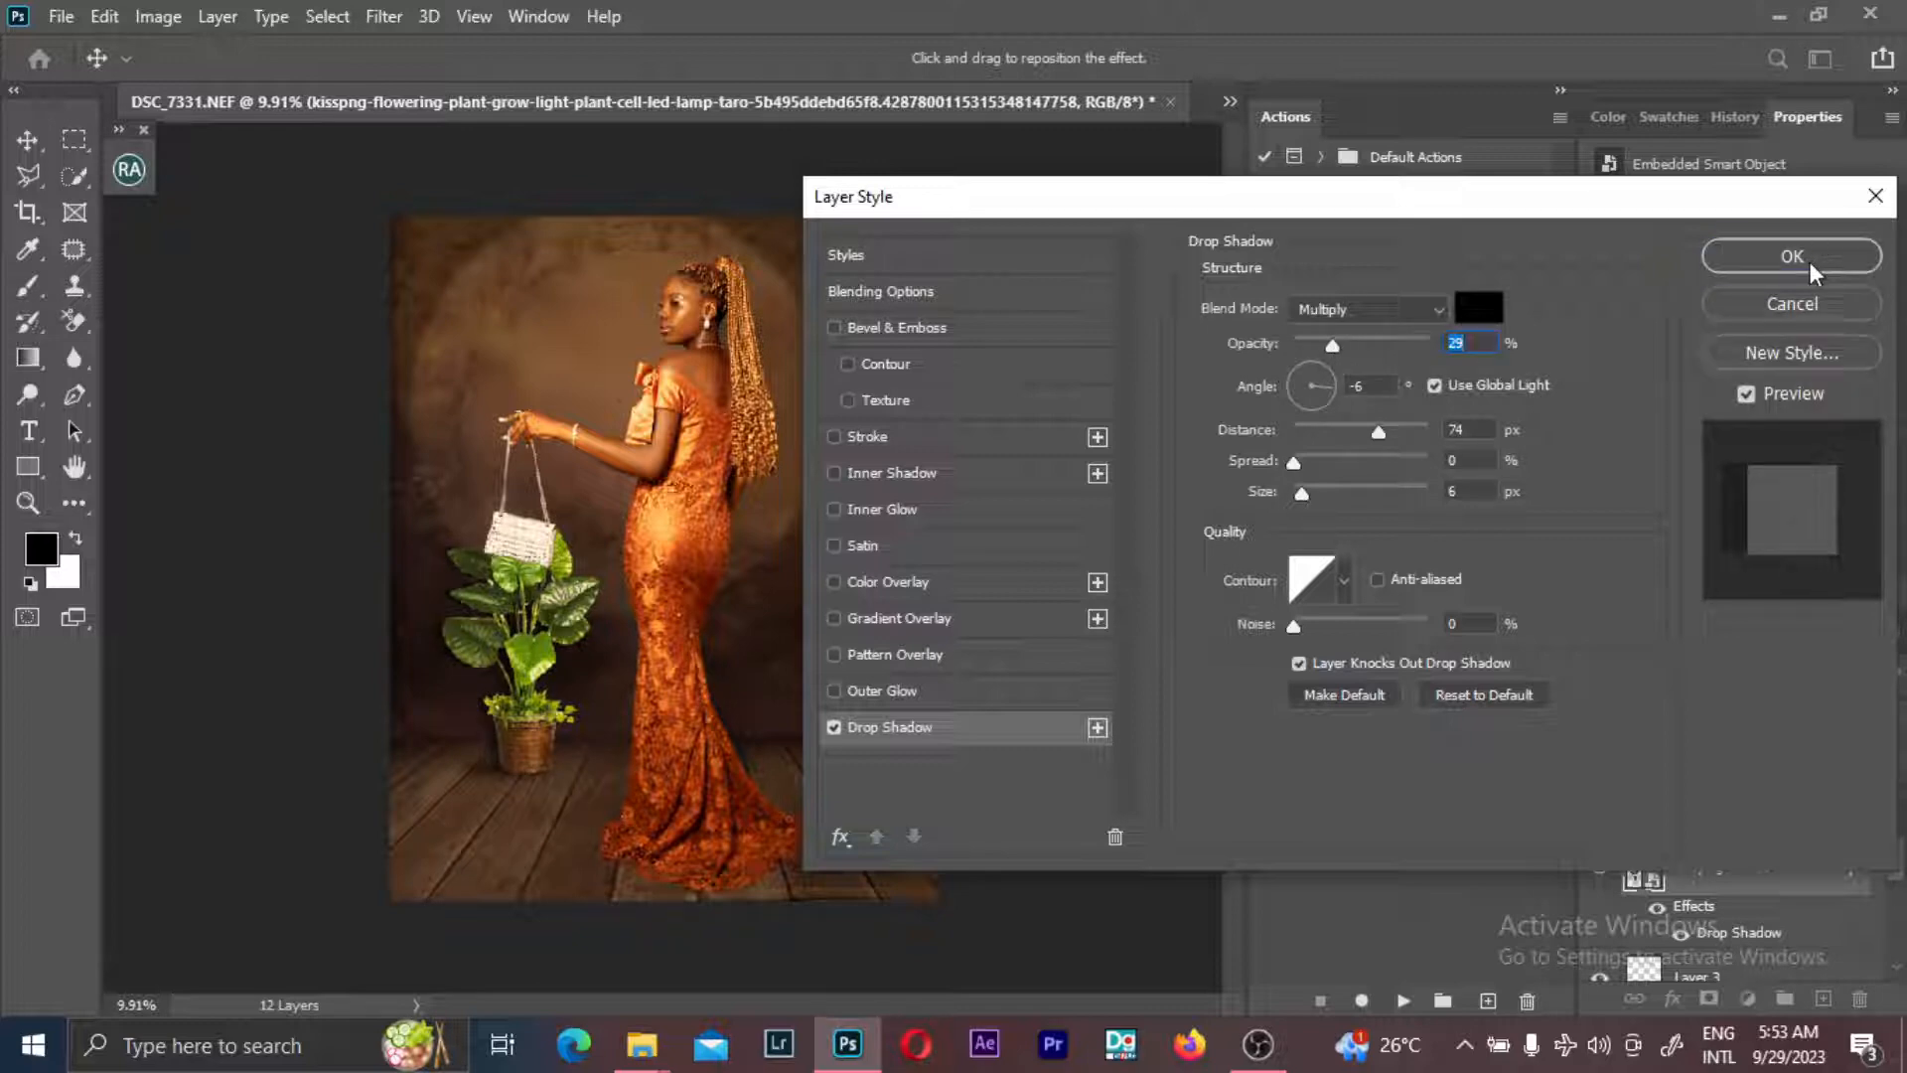
click(1810, 261)
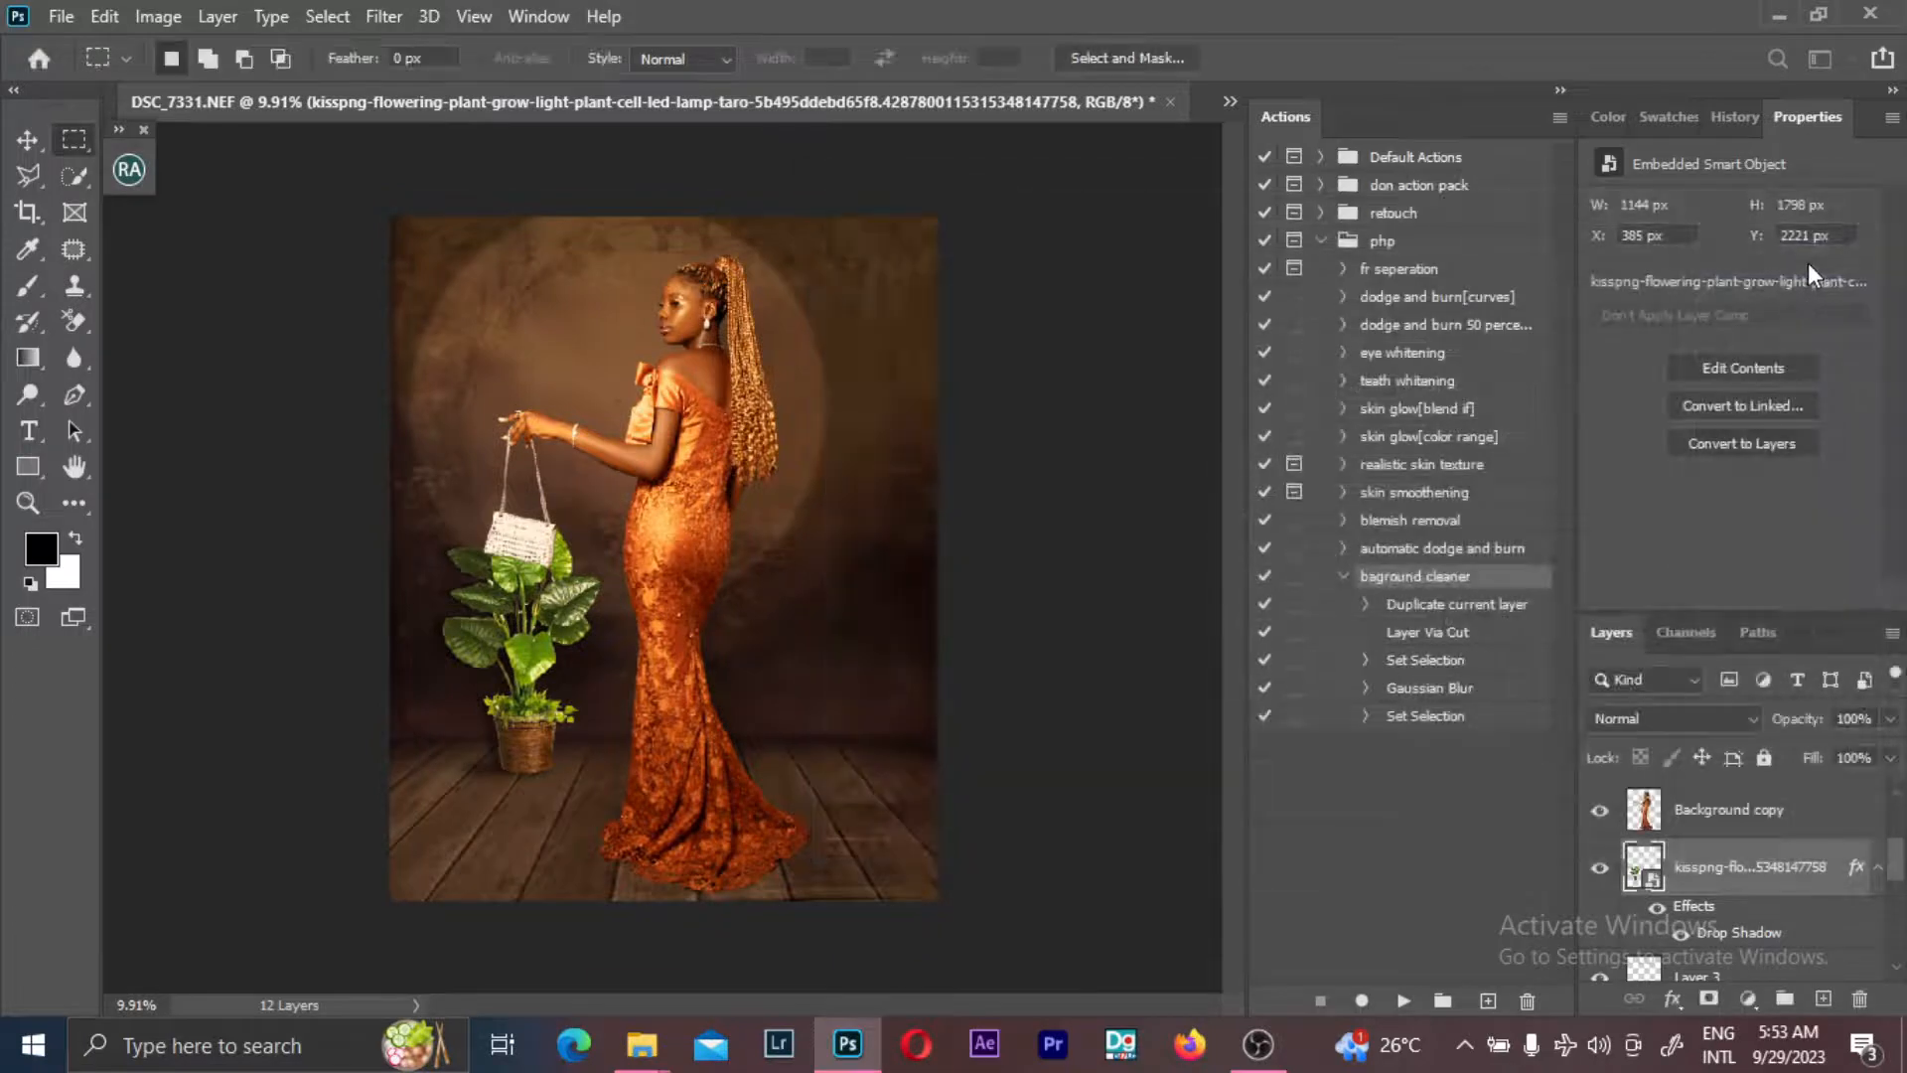
- Refine the plant's Drop Shadow to 18% opacity, 69% spread and 0 px size
double_click(1839, 878)
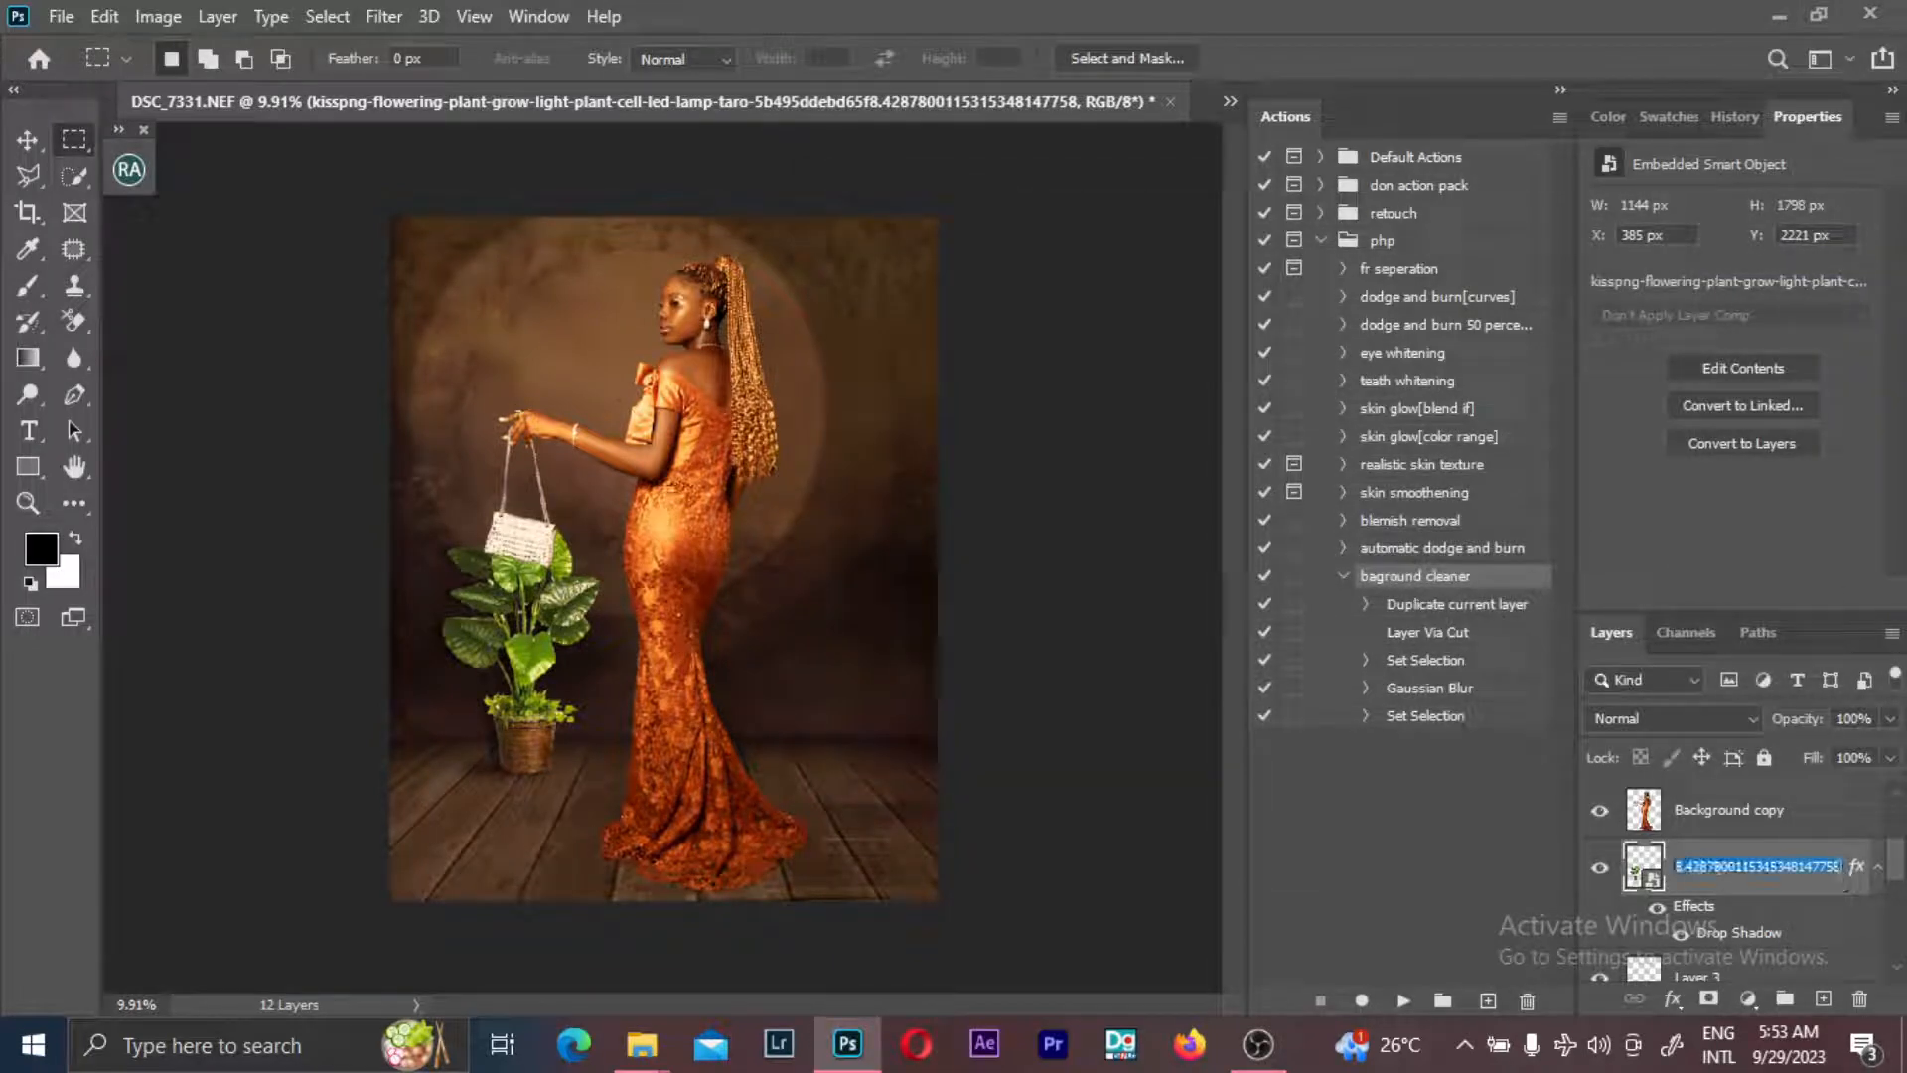
double_click(1836, 894)
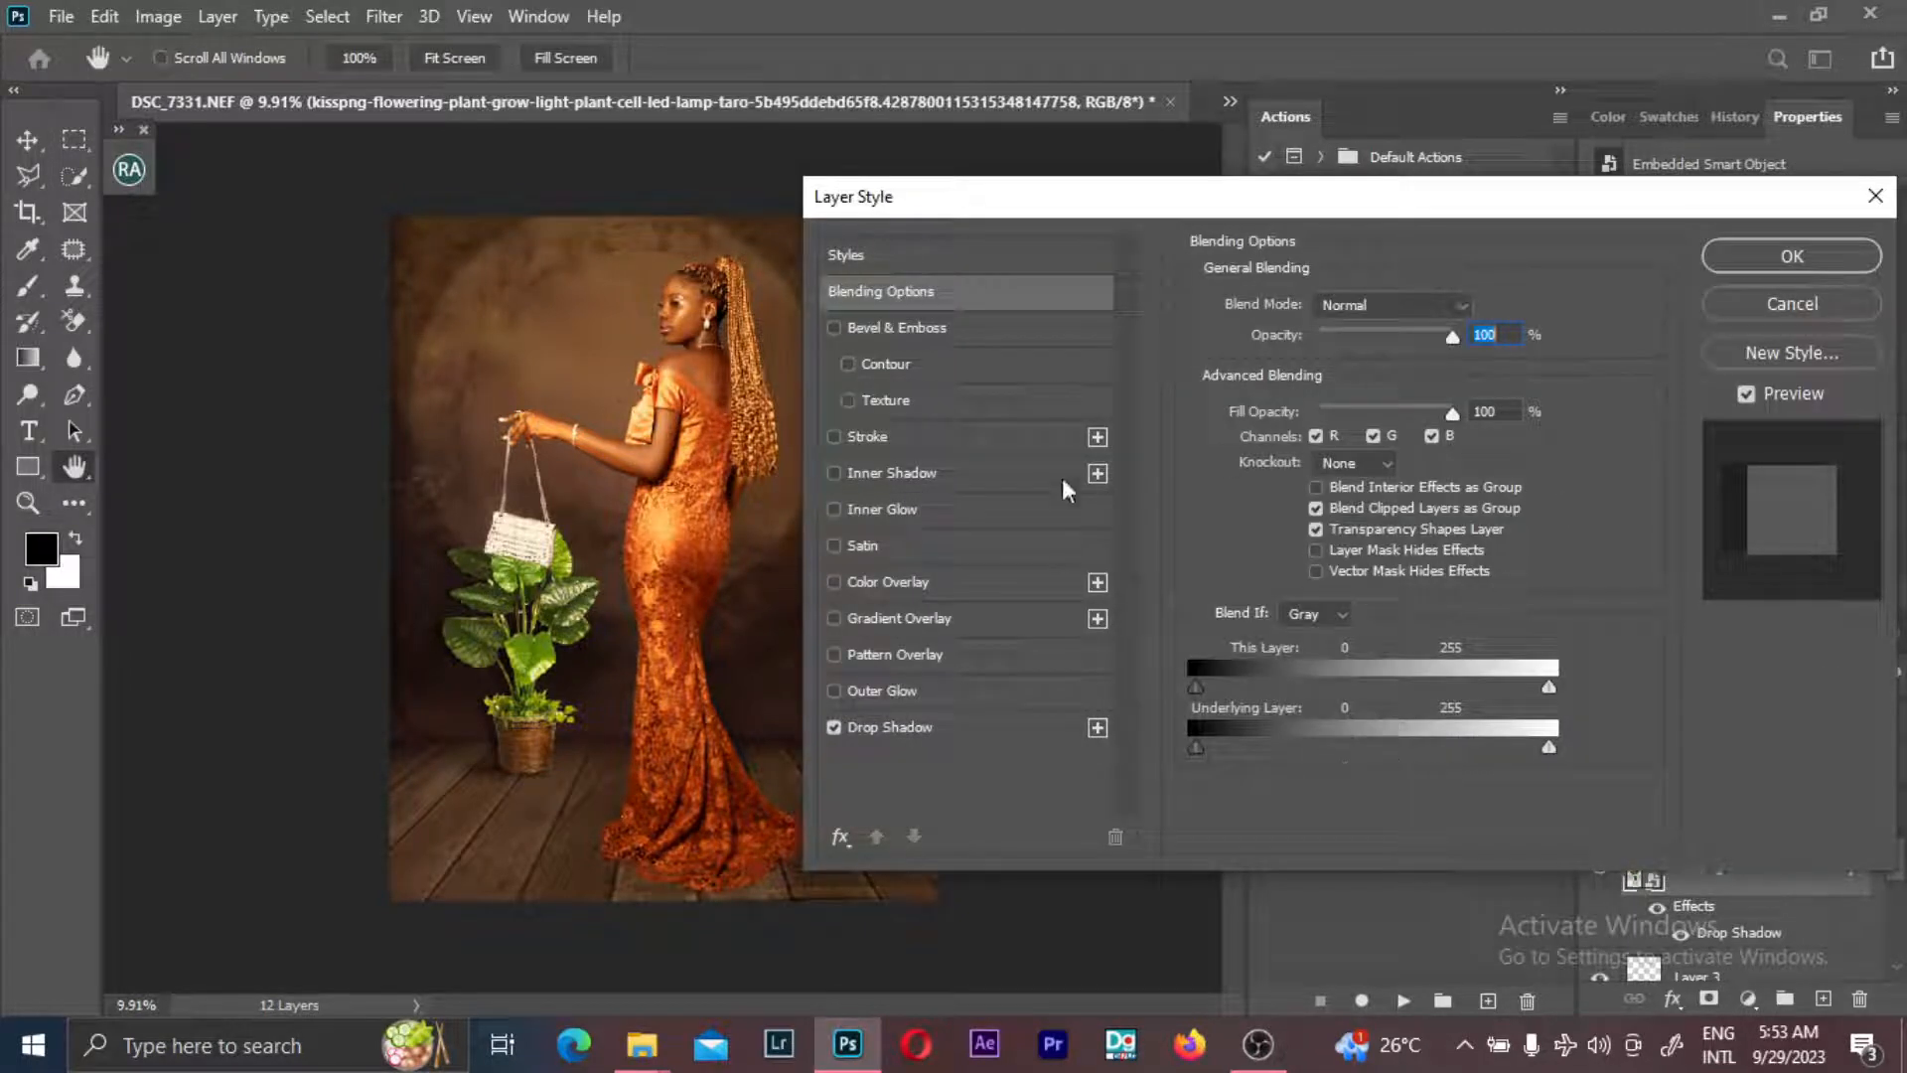
click(972, 725)
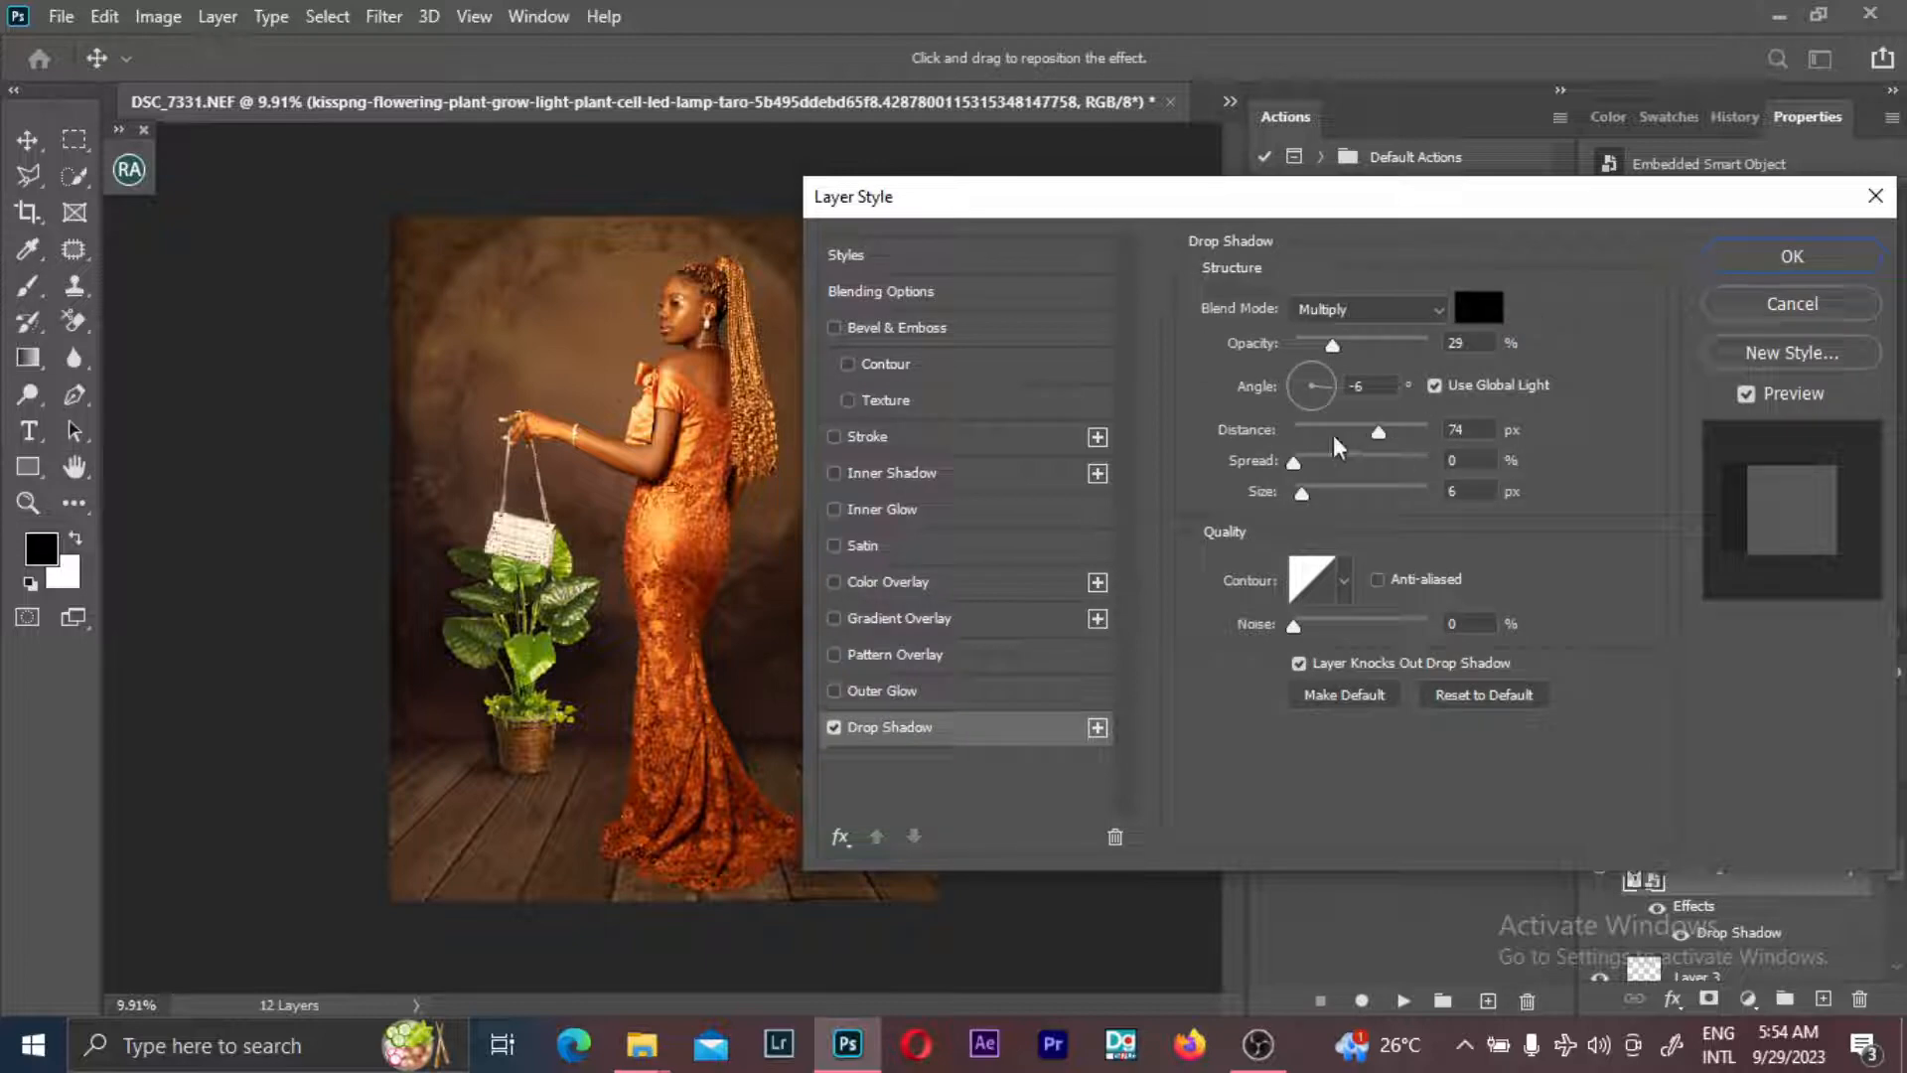
drag(1319, 462, 1446, 469)
mouse_move(1304, 495)
mouse_down()
mouse_move(1402, 502)
mouse_move(1297, 505)
mouse_up()
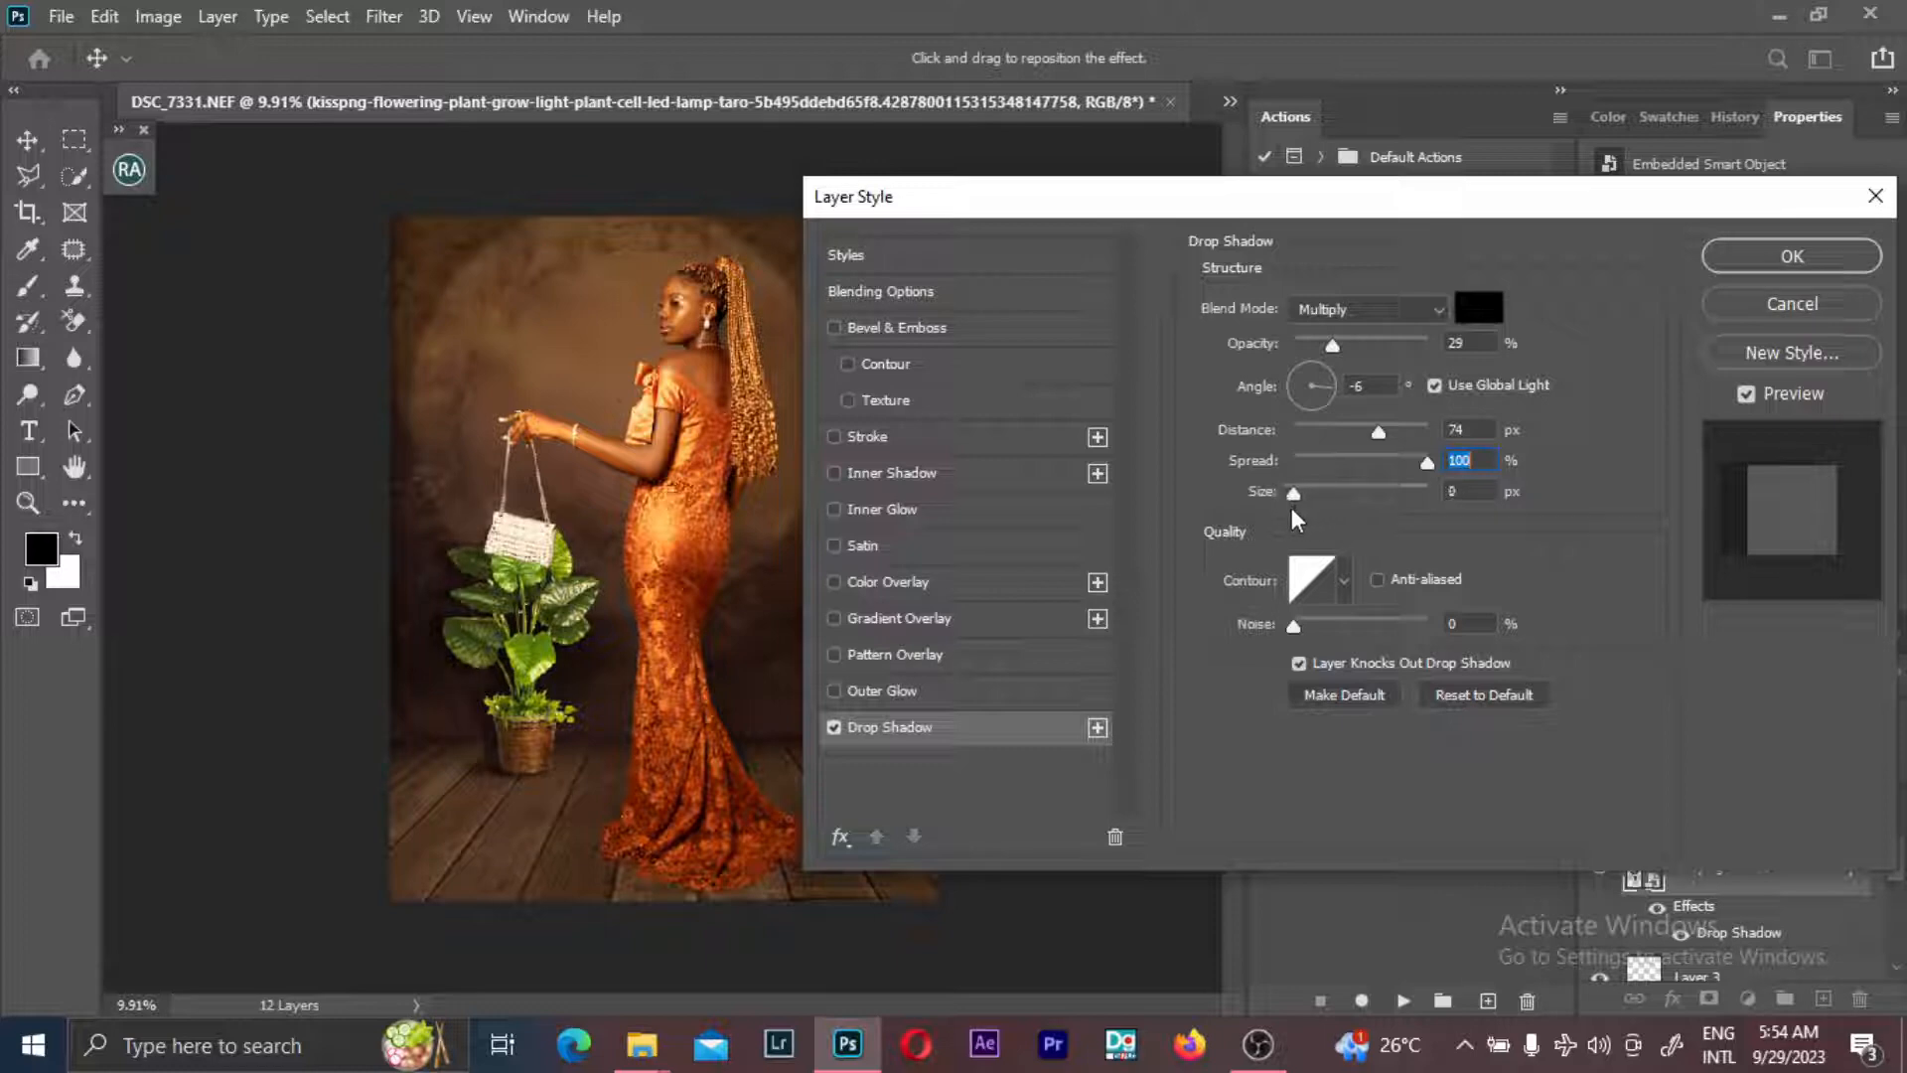
drag(1405, 455, 1385, 462)
drag(1324, 348, 1319, 350)
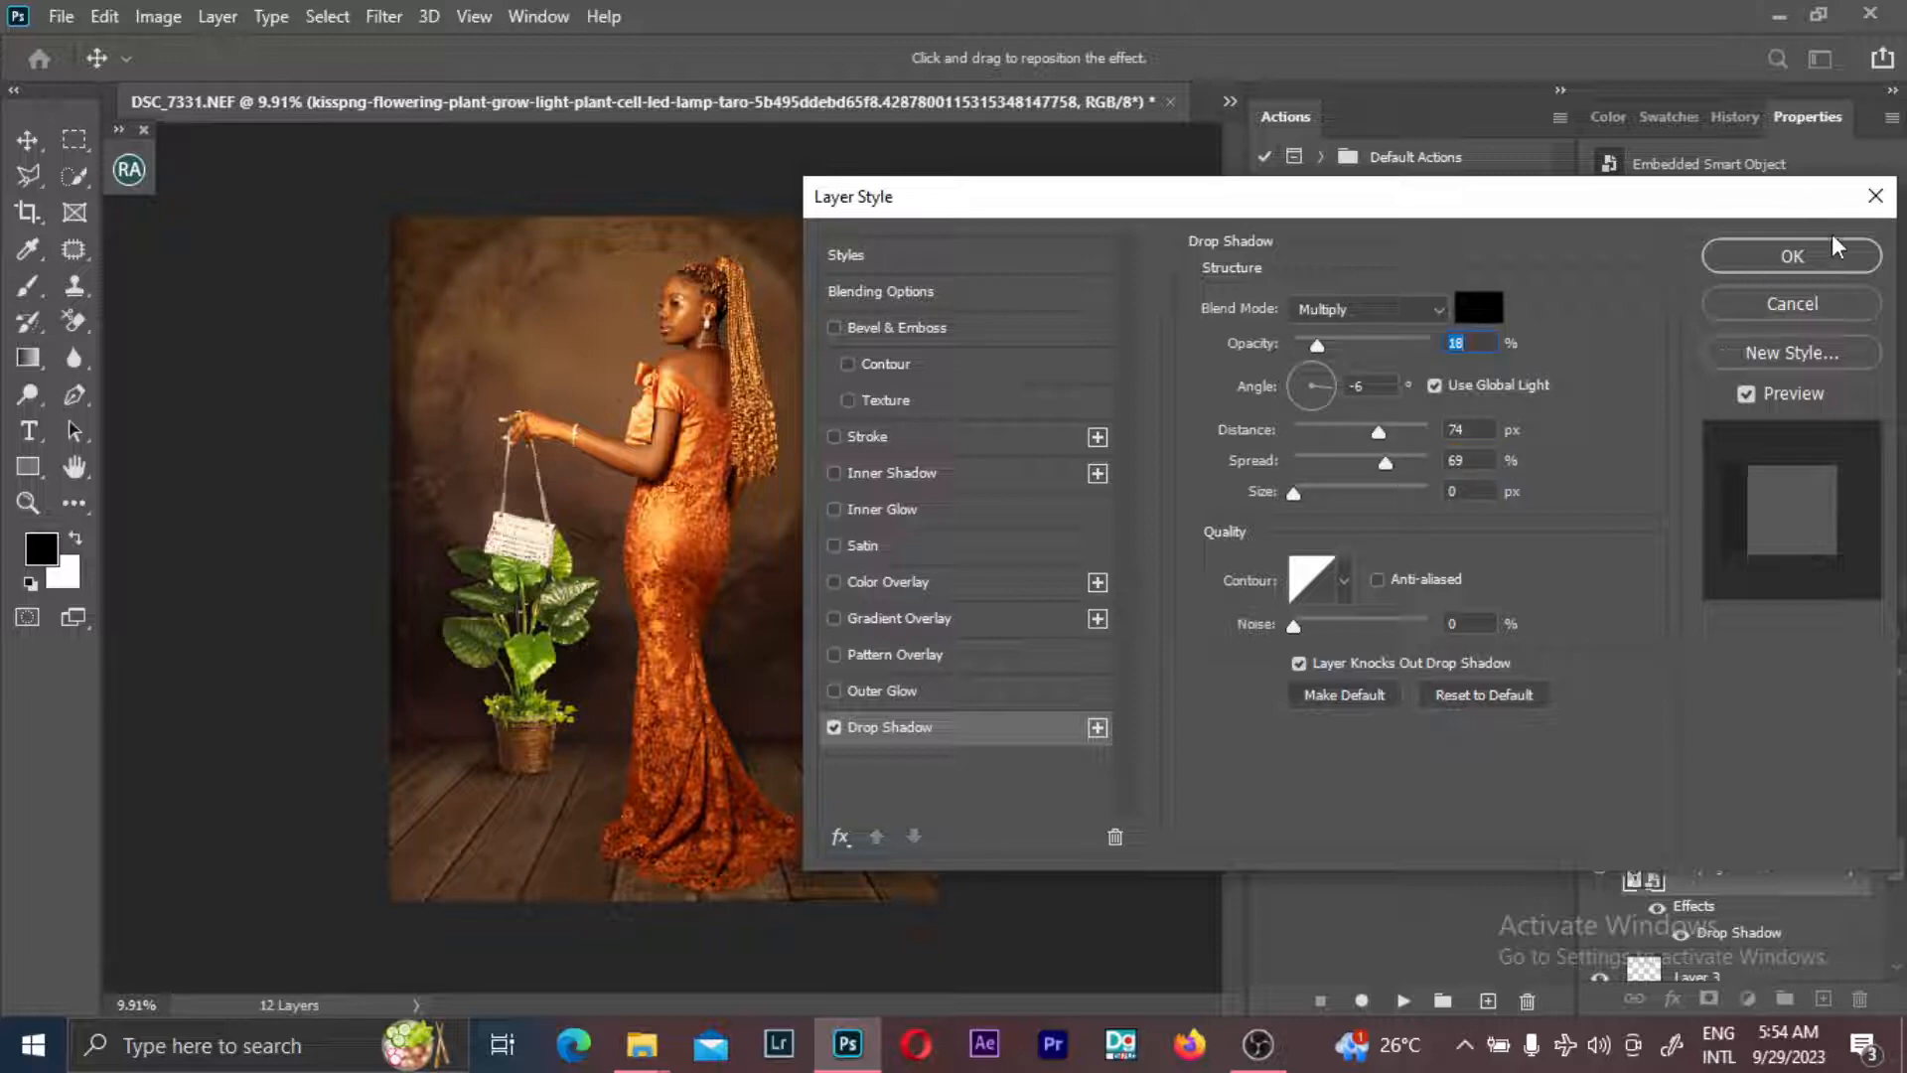
click(1818, 258)
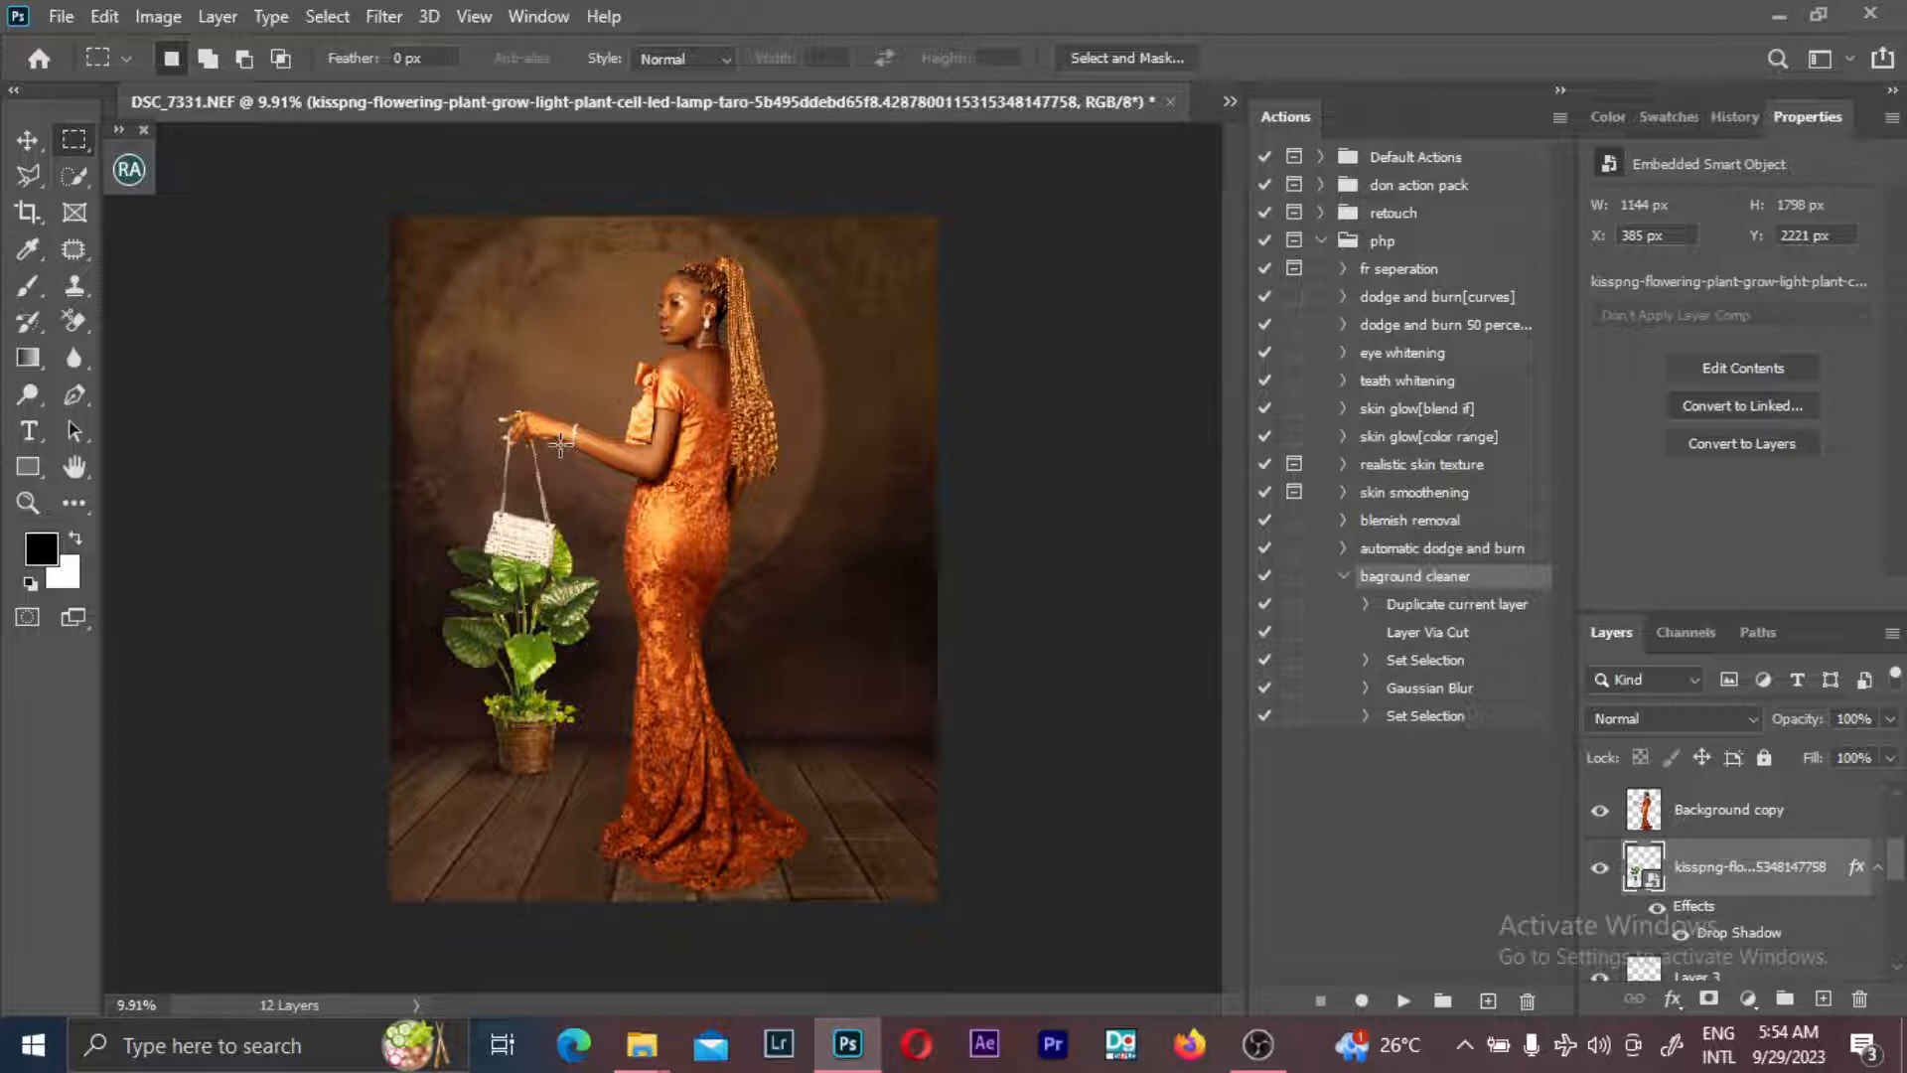
- Try moving the Curves 2 layer up between Curves 3 and Color Lookup 1, and undo the move
scroll(1803, 904, down, 2)
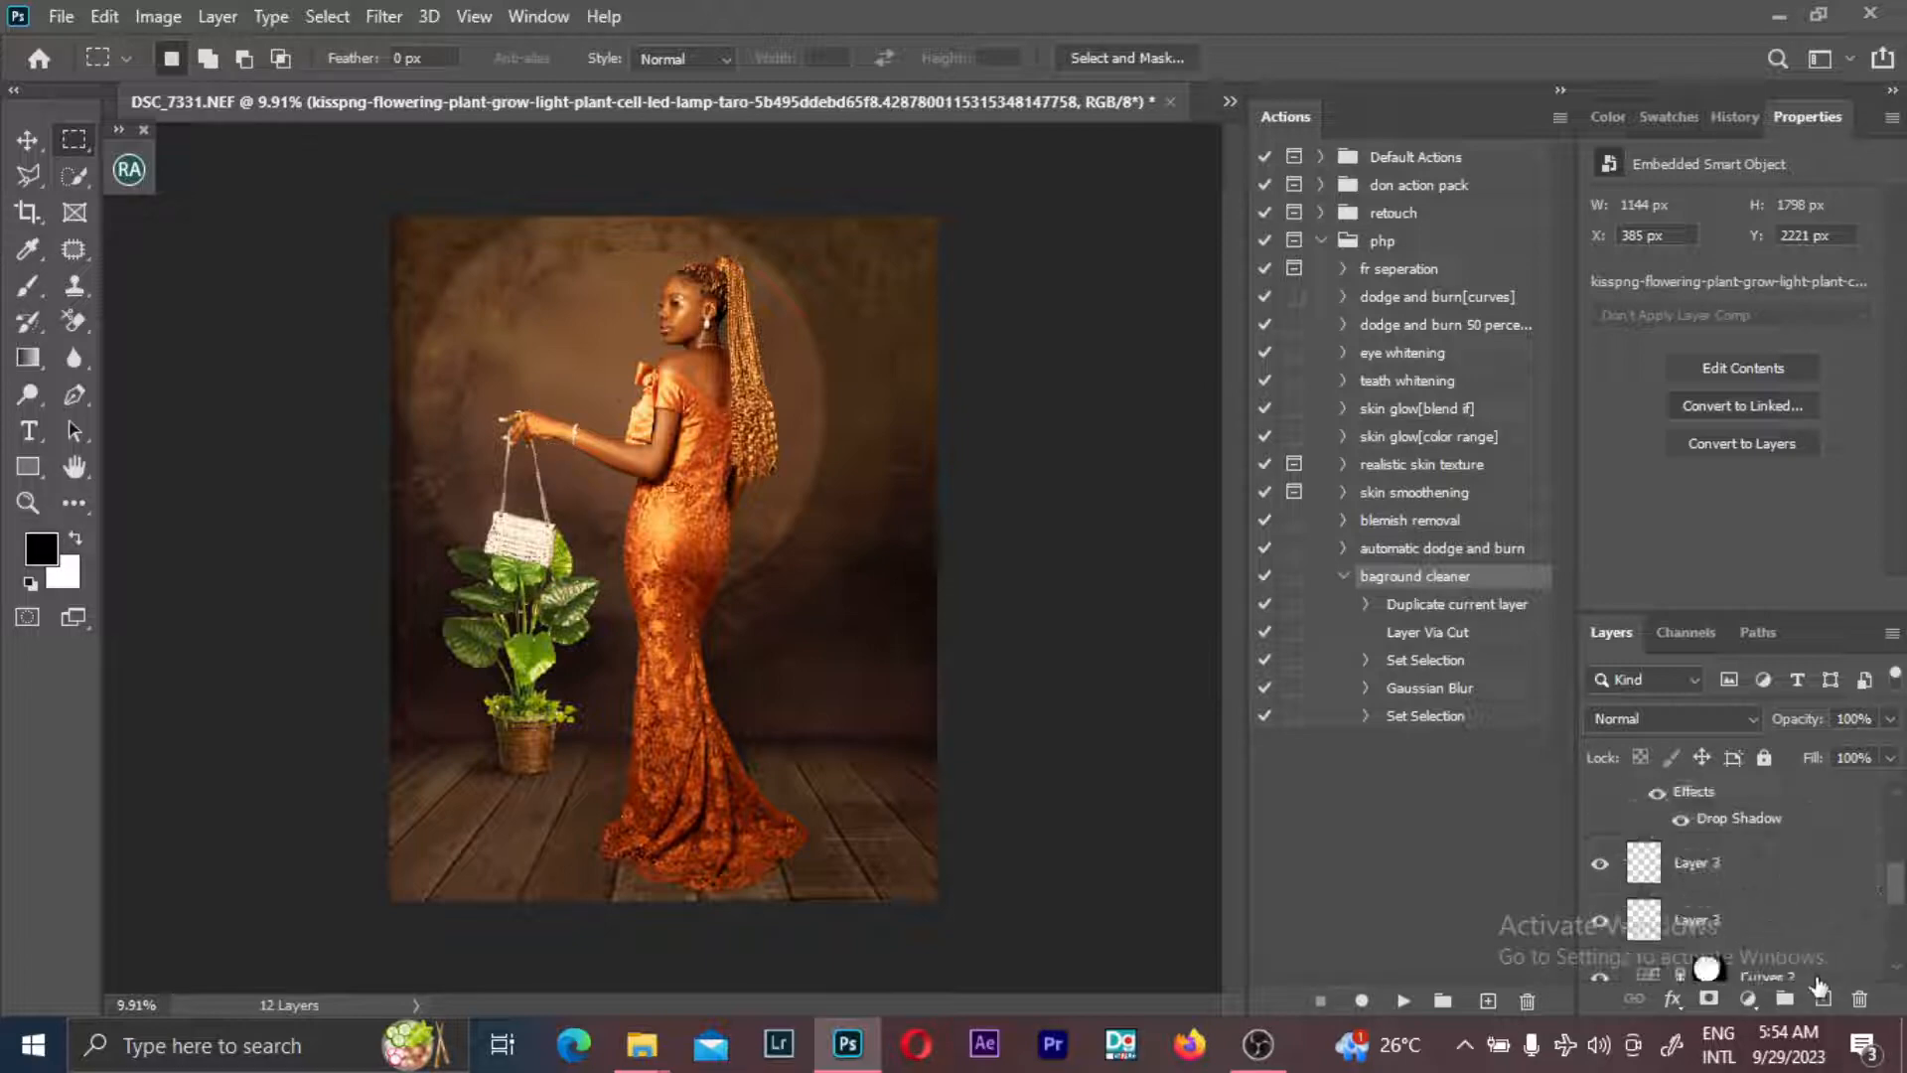
drag(1819, 986, 1818, 811)
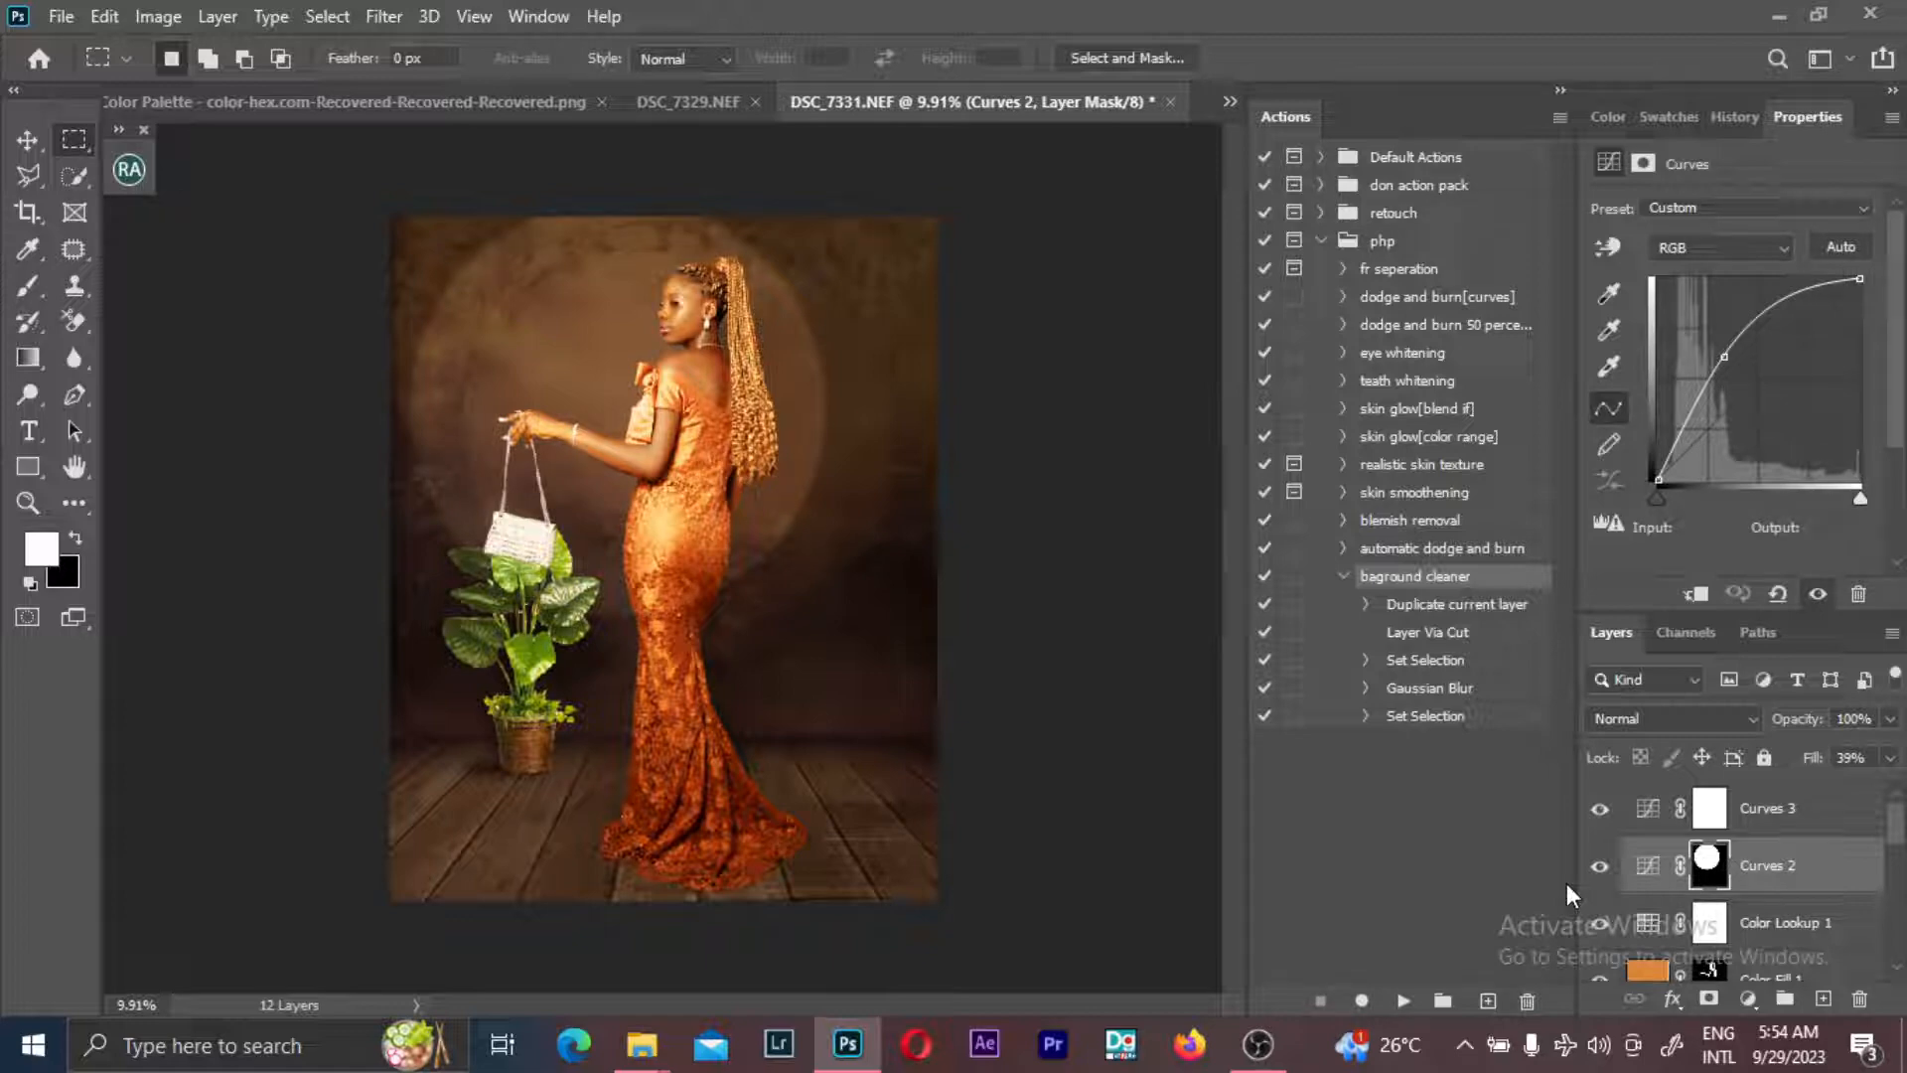
key(ctrl+z)
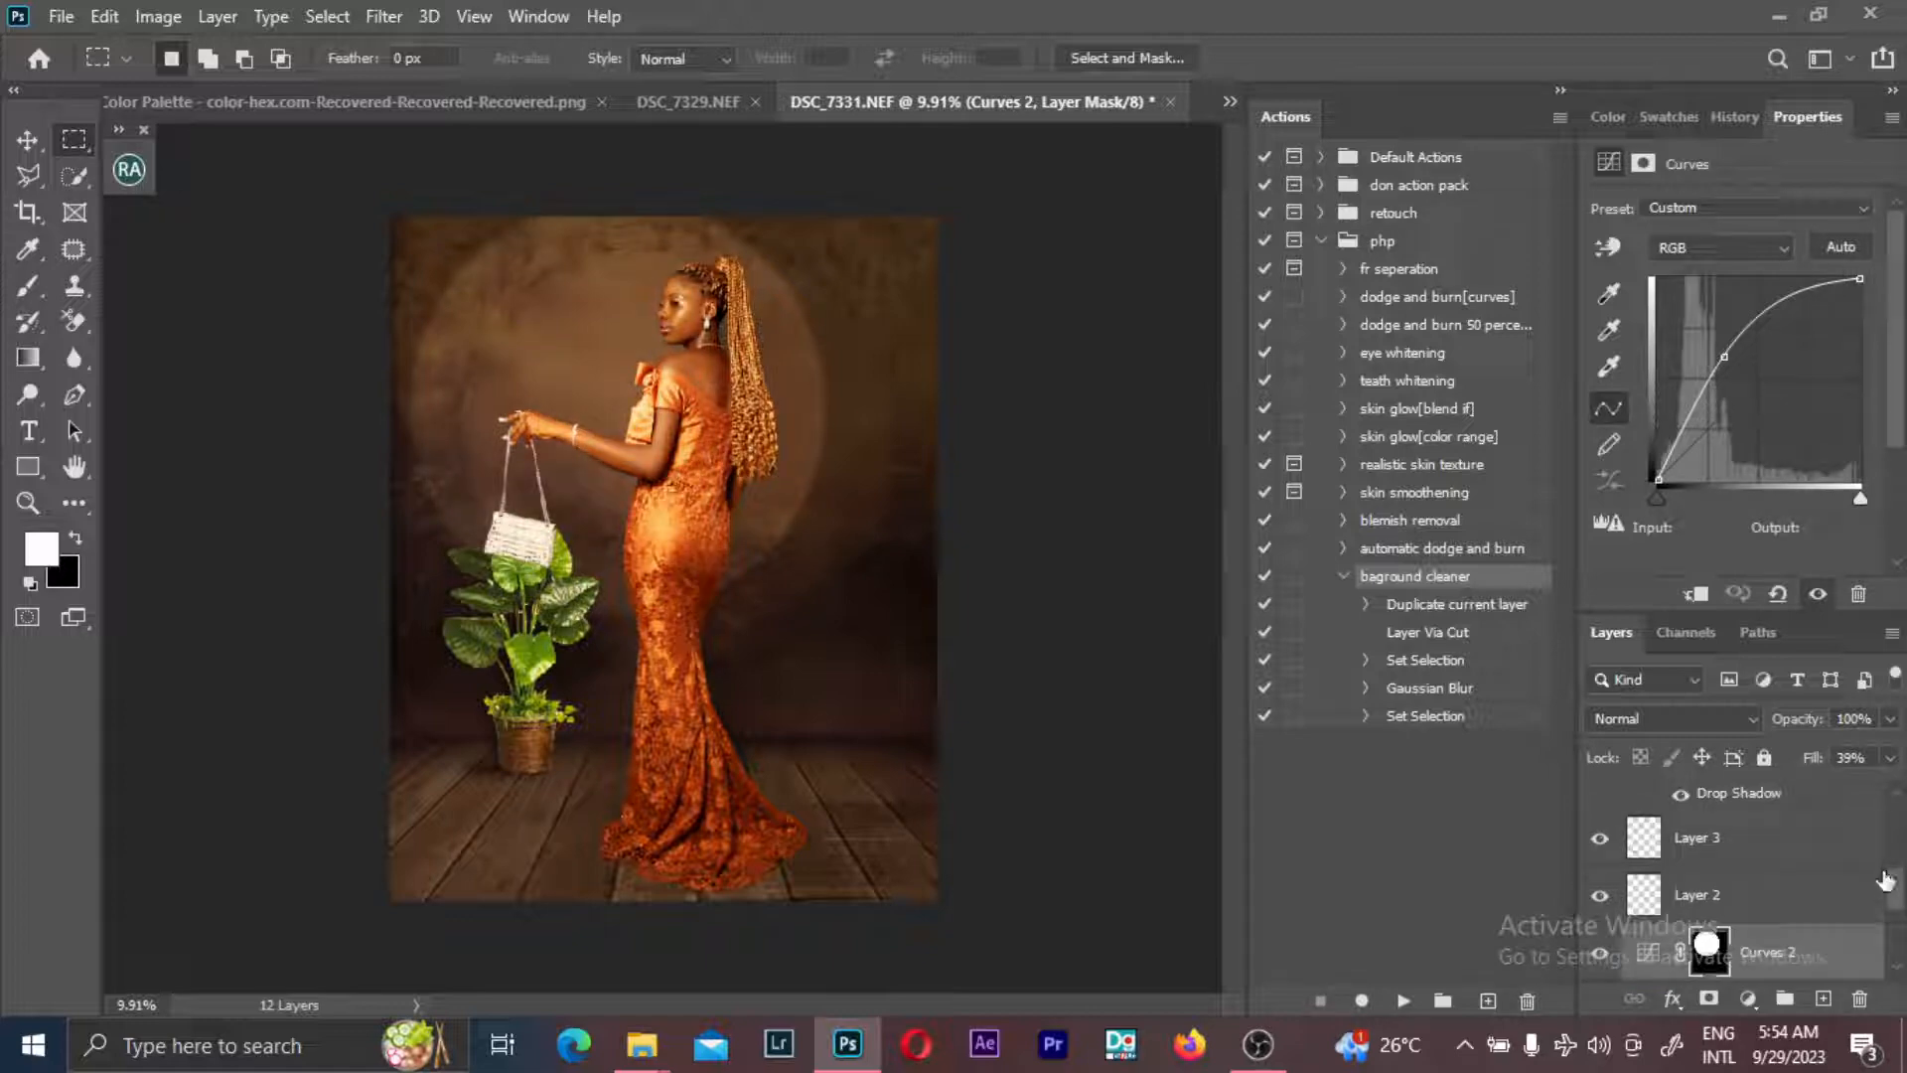
- Add a Curves adjustment layer directly above the plant layer in Luminosity mode and clip it to the plant
scroll(1807, 906, down, 2)
scroll(1808, 906, down, 2)
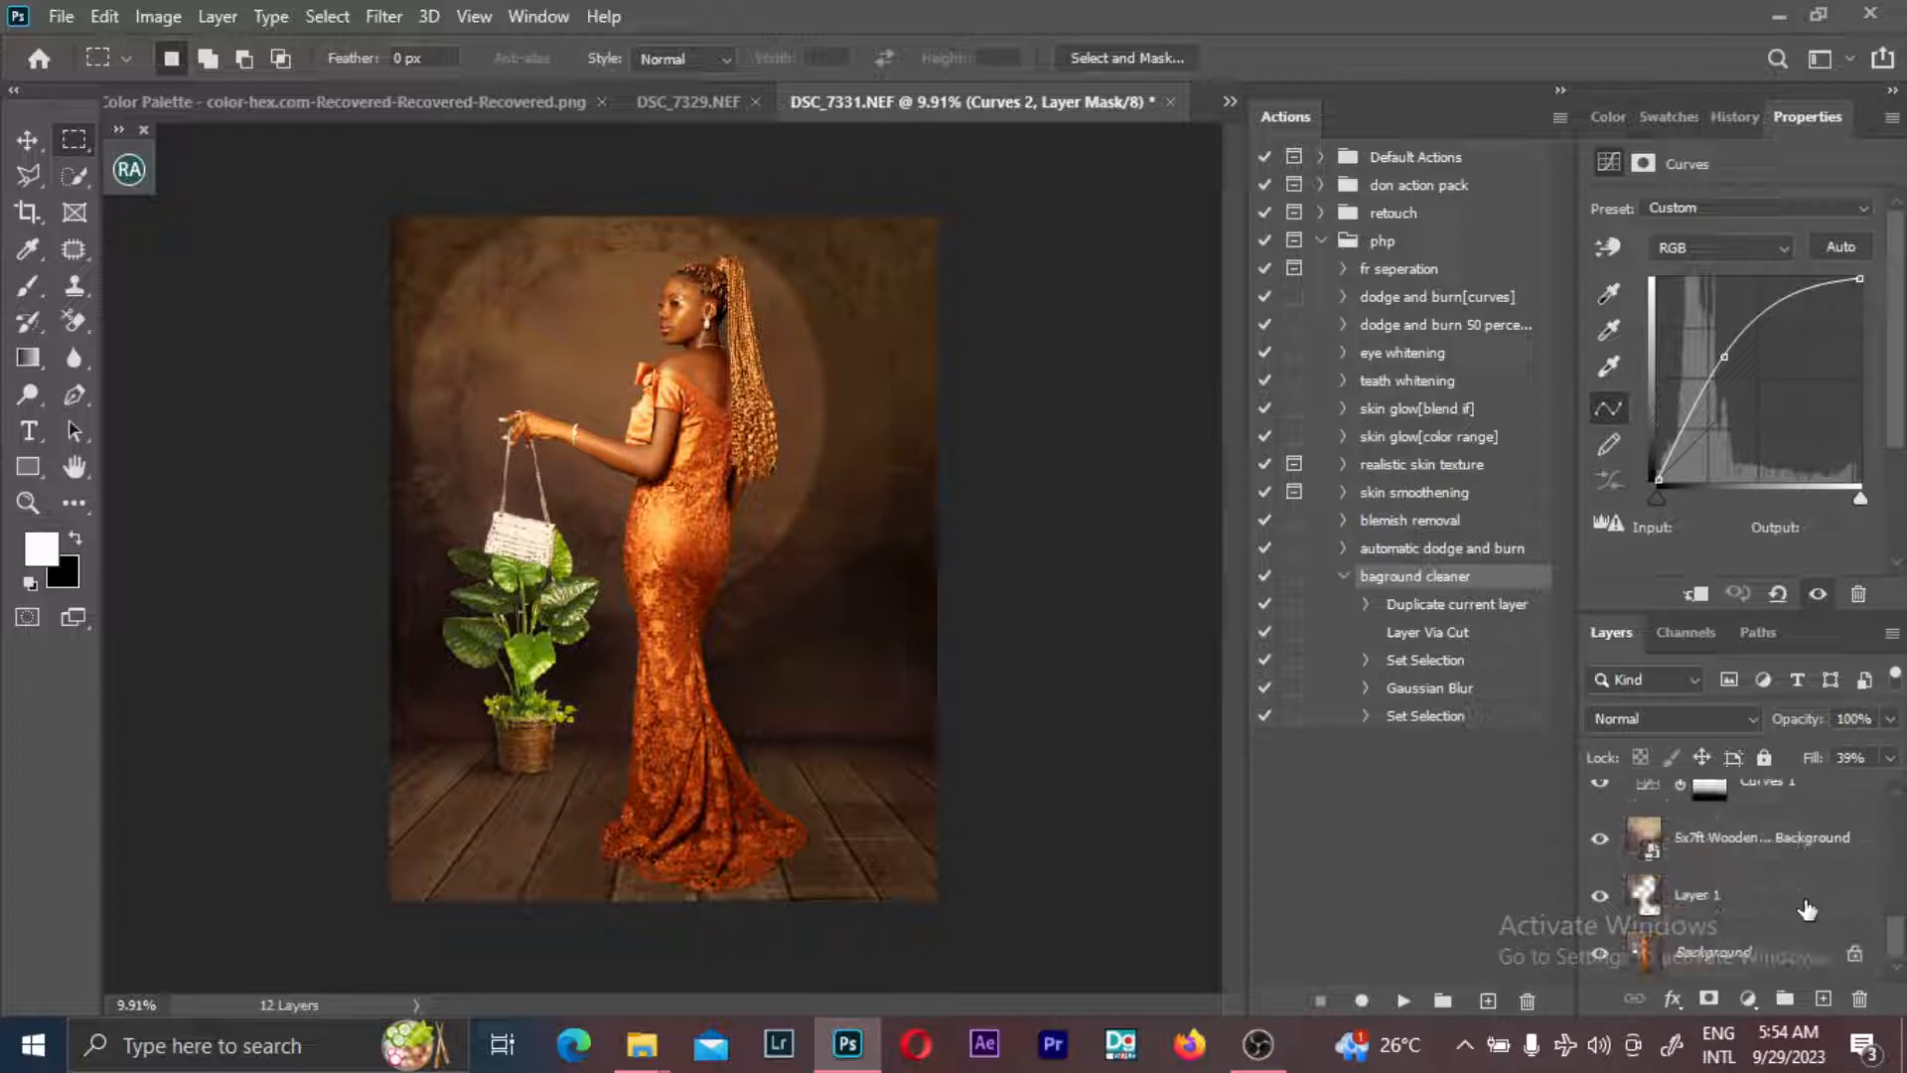
scroll(1758, 889, up, 1)
scroll(1766, 887, up, 3)
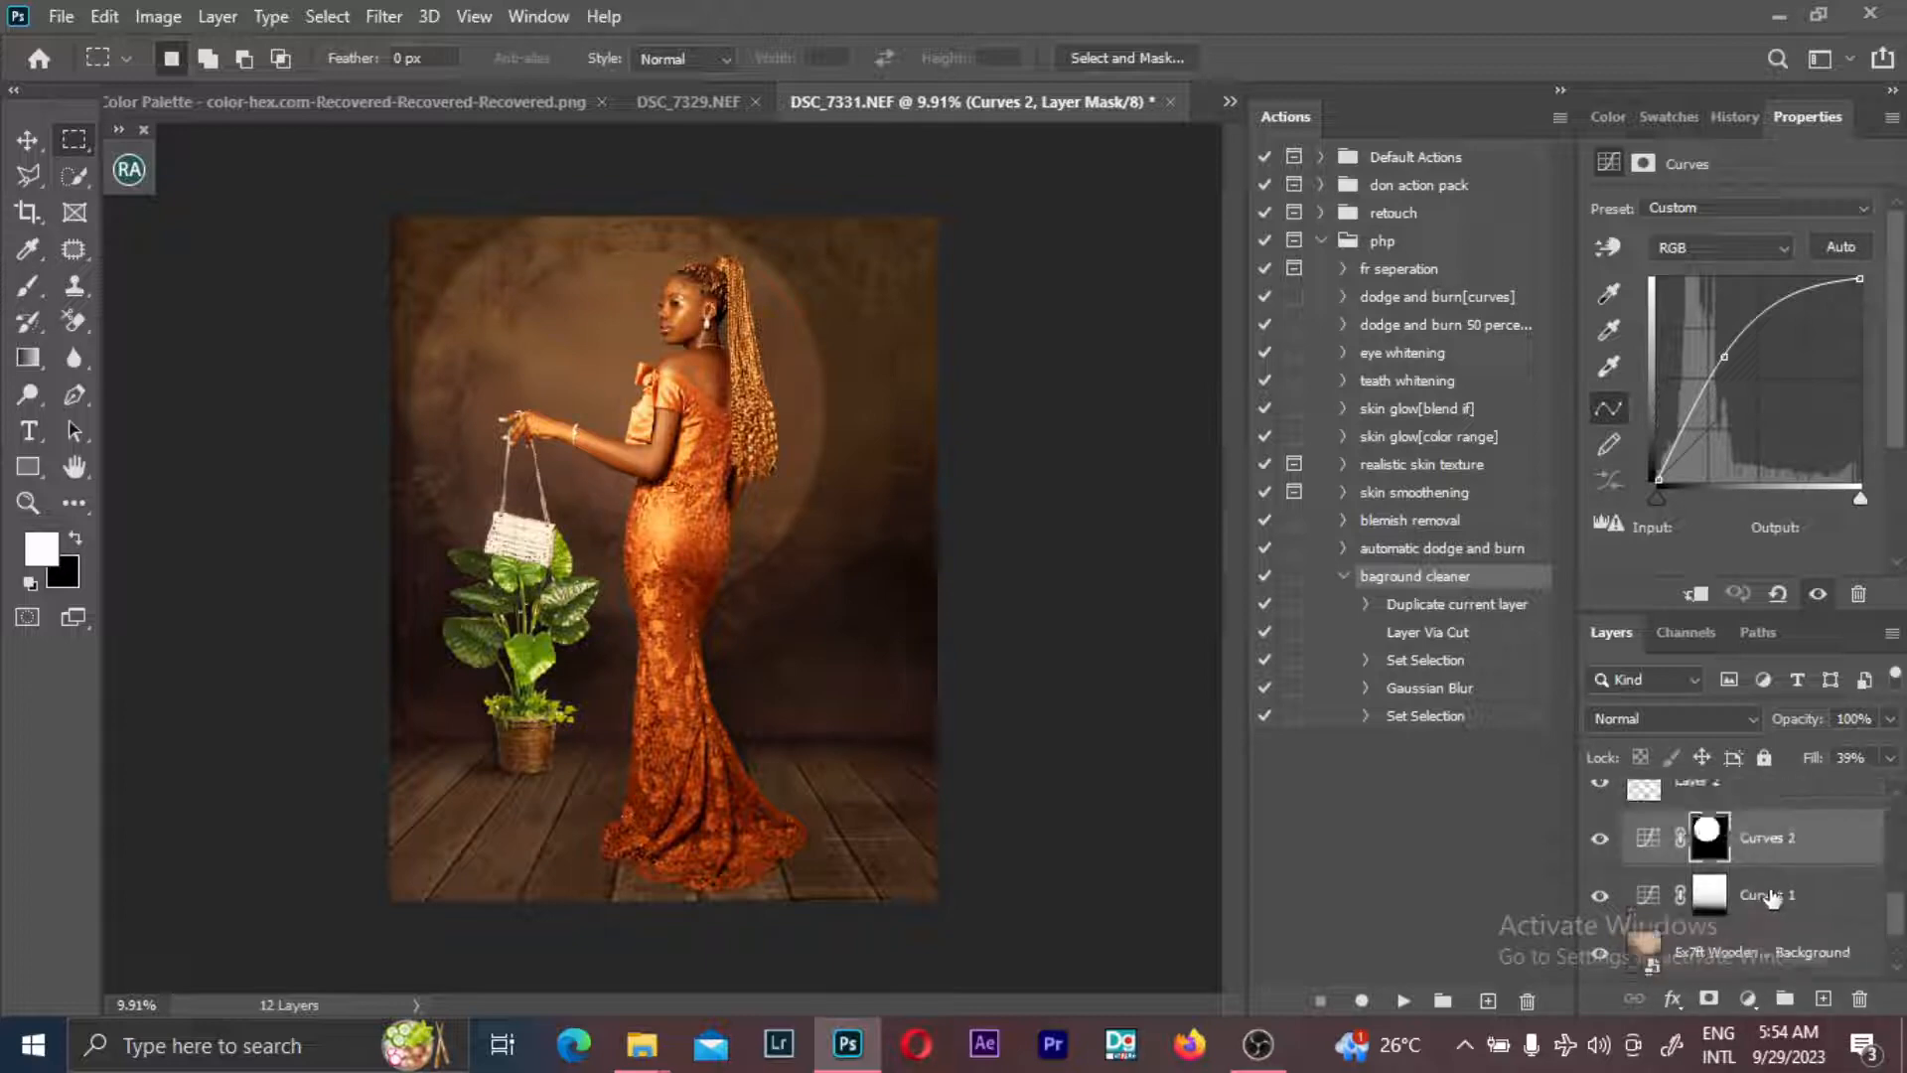
scroll(1897, 899, down, 3)
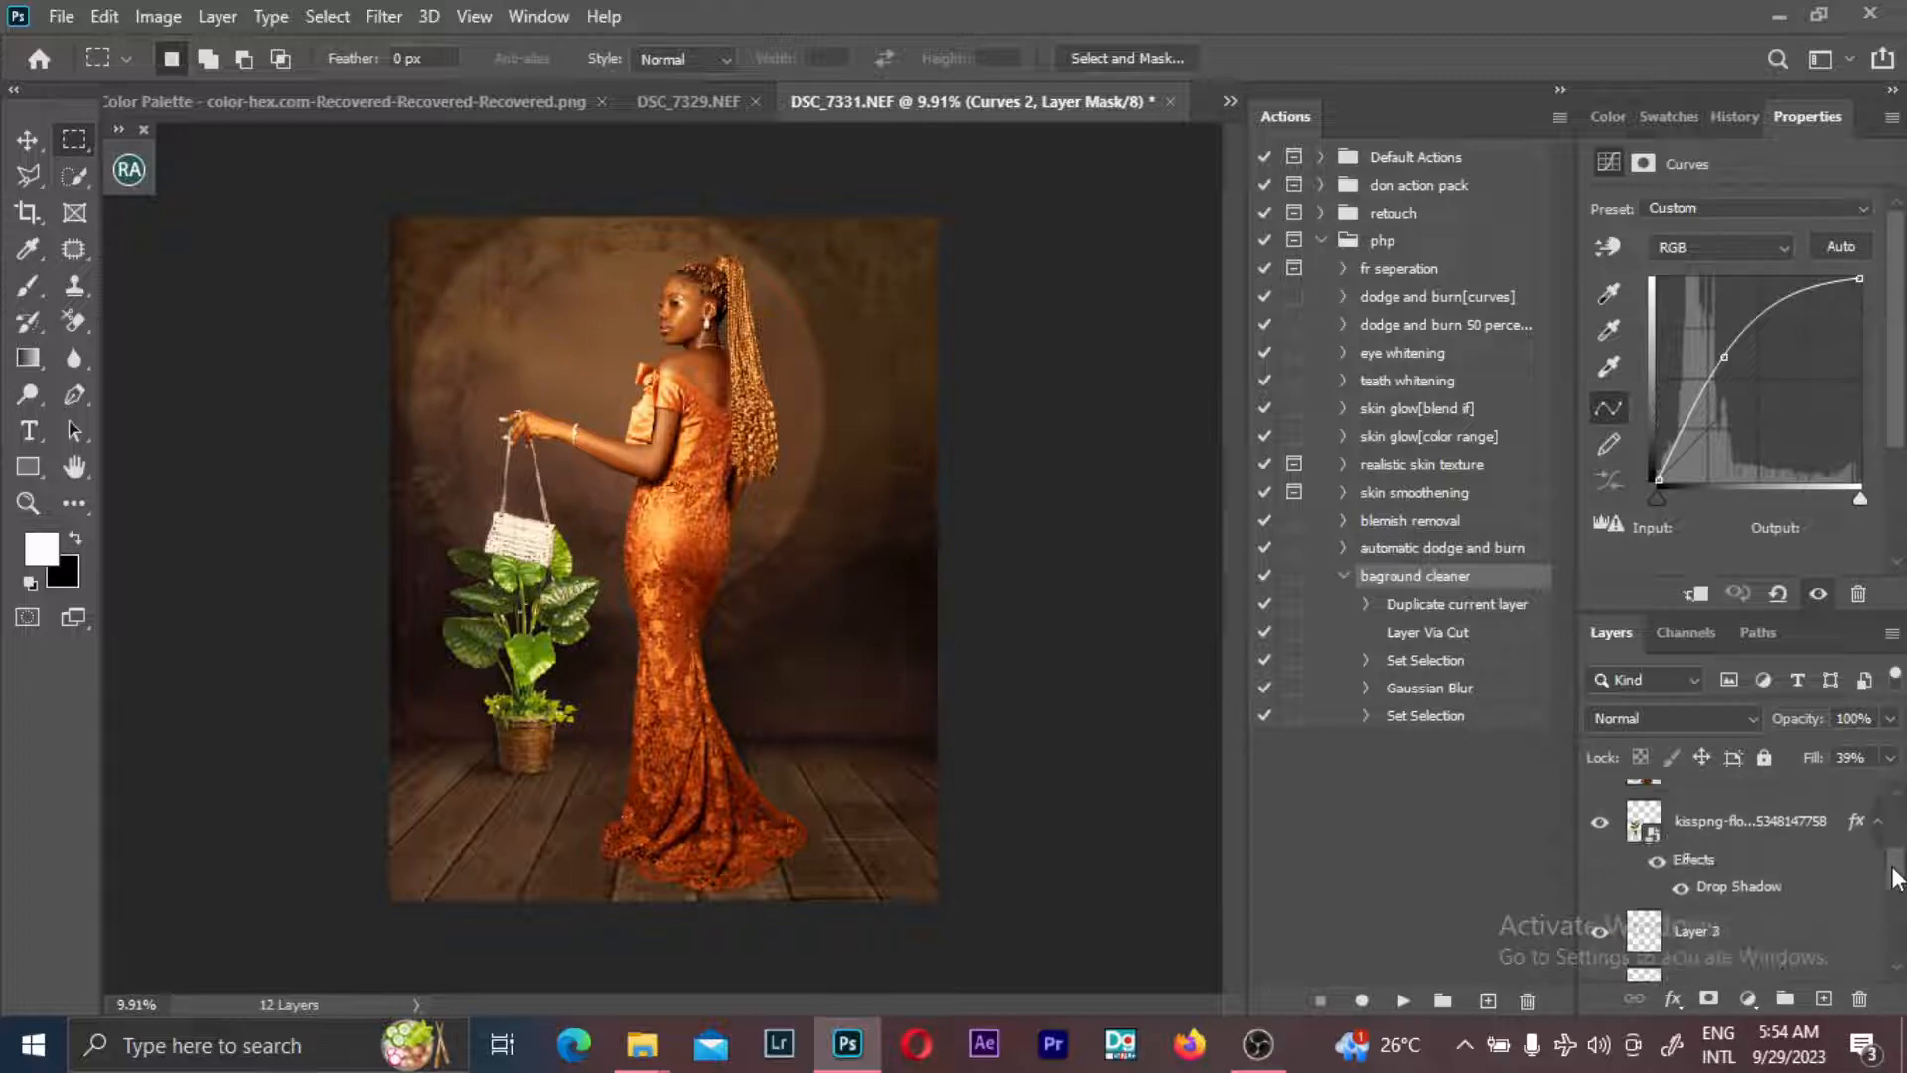
click(1769, 904)
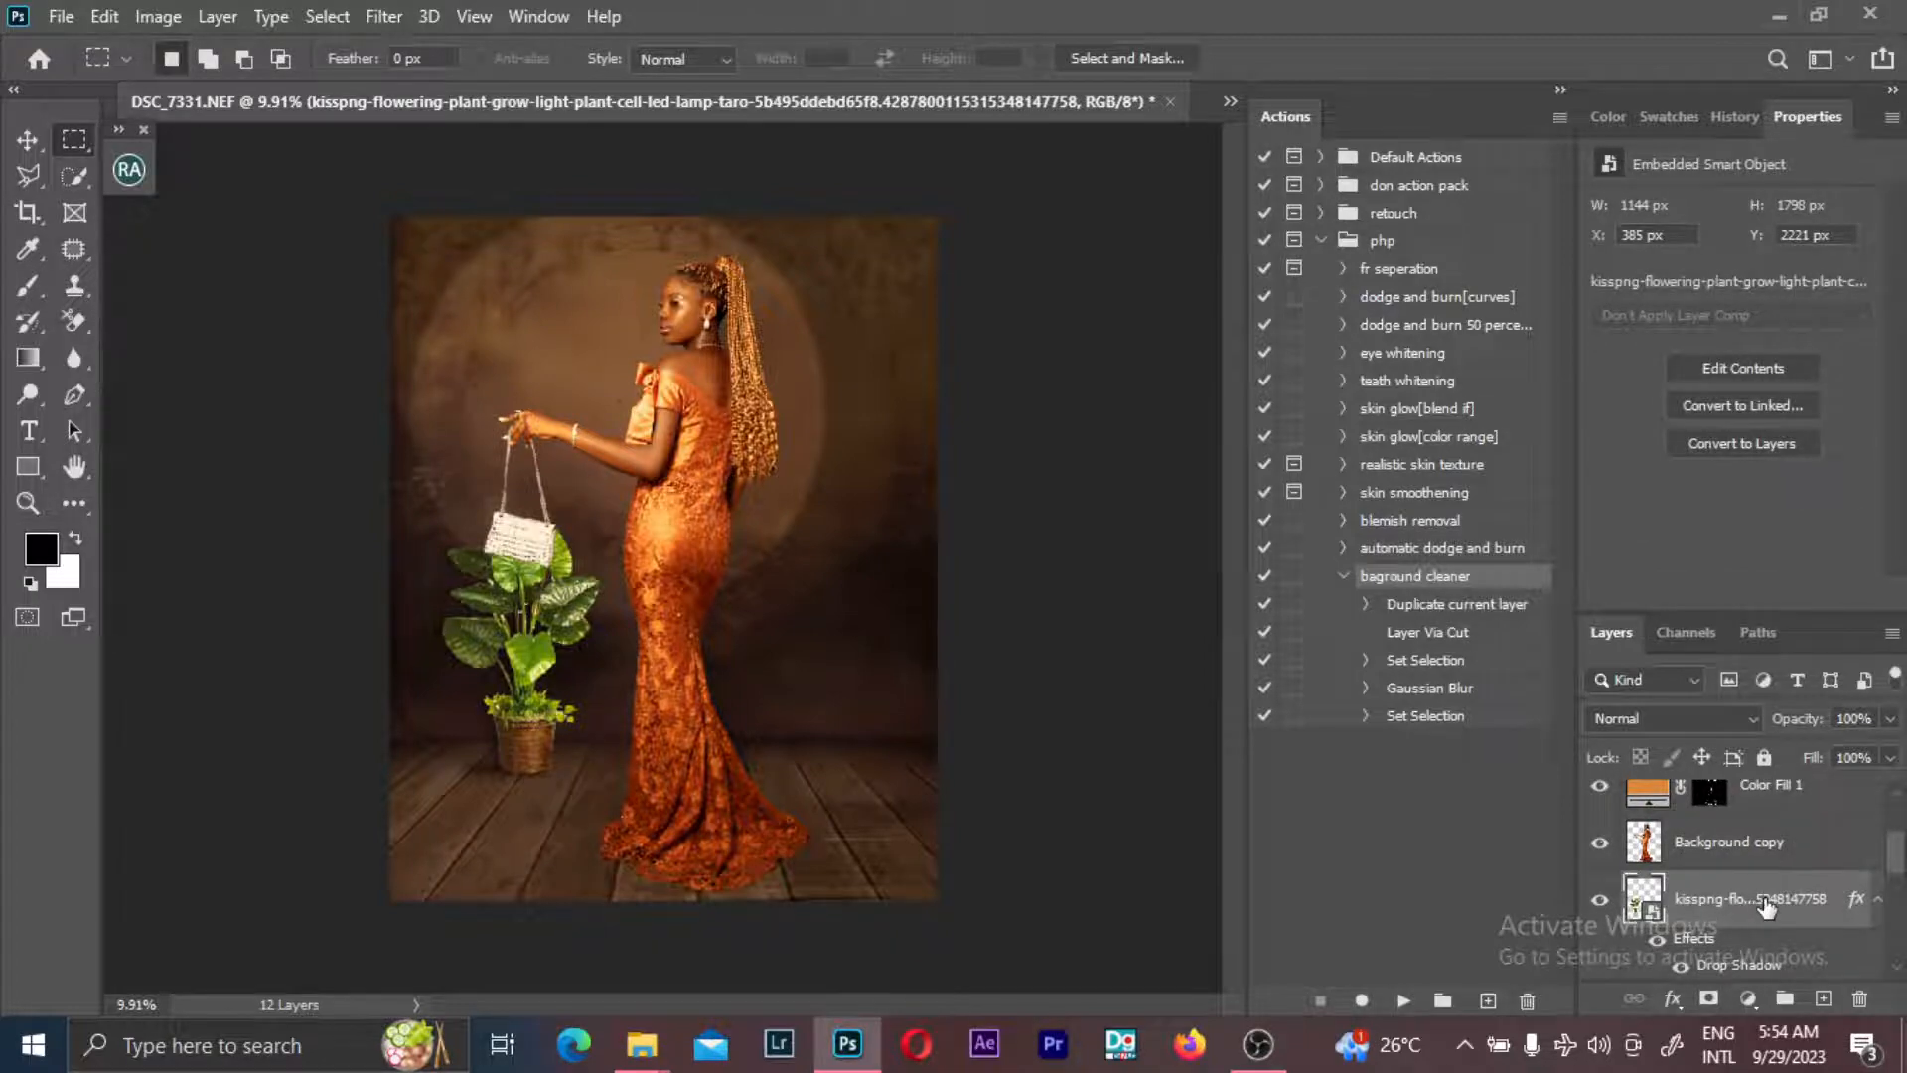
key(ctrl+m)
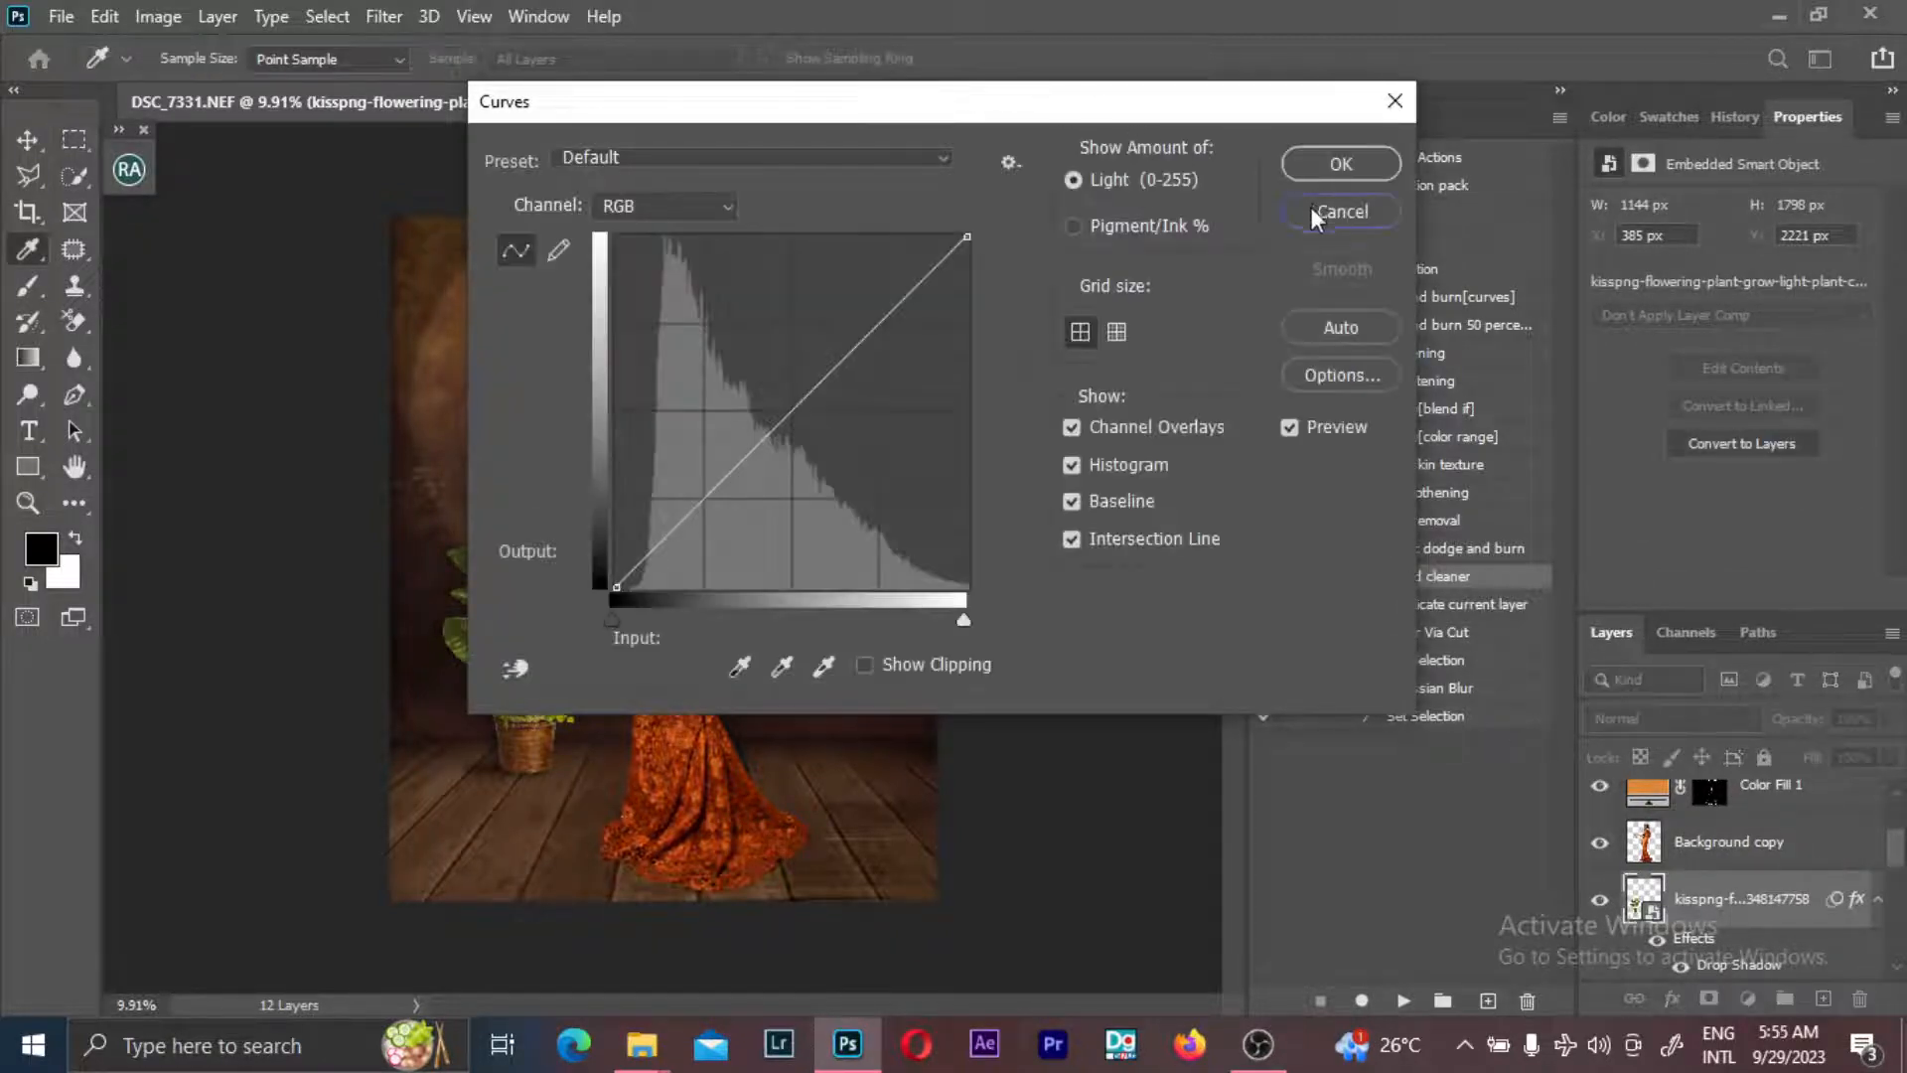
key(Escape)
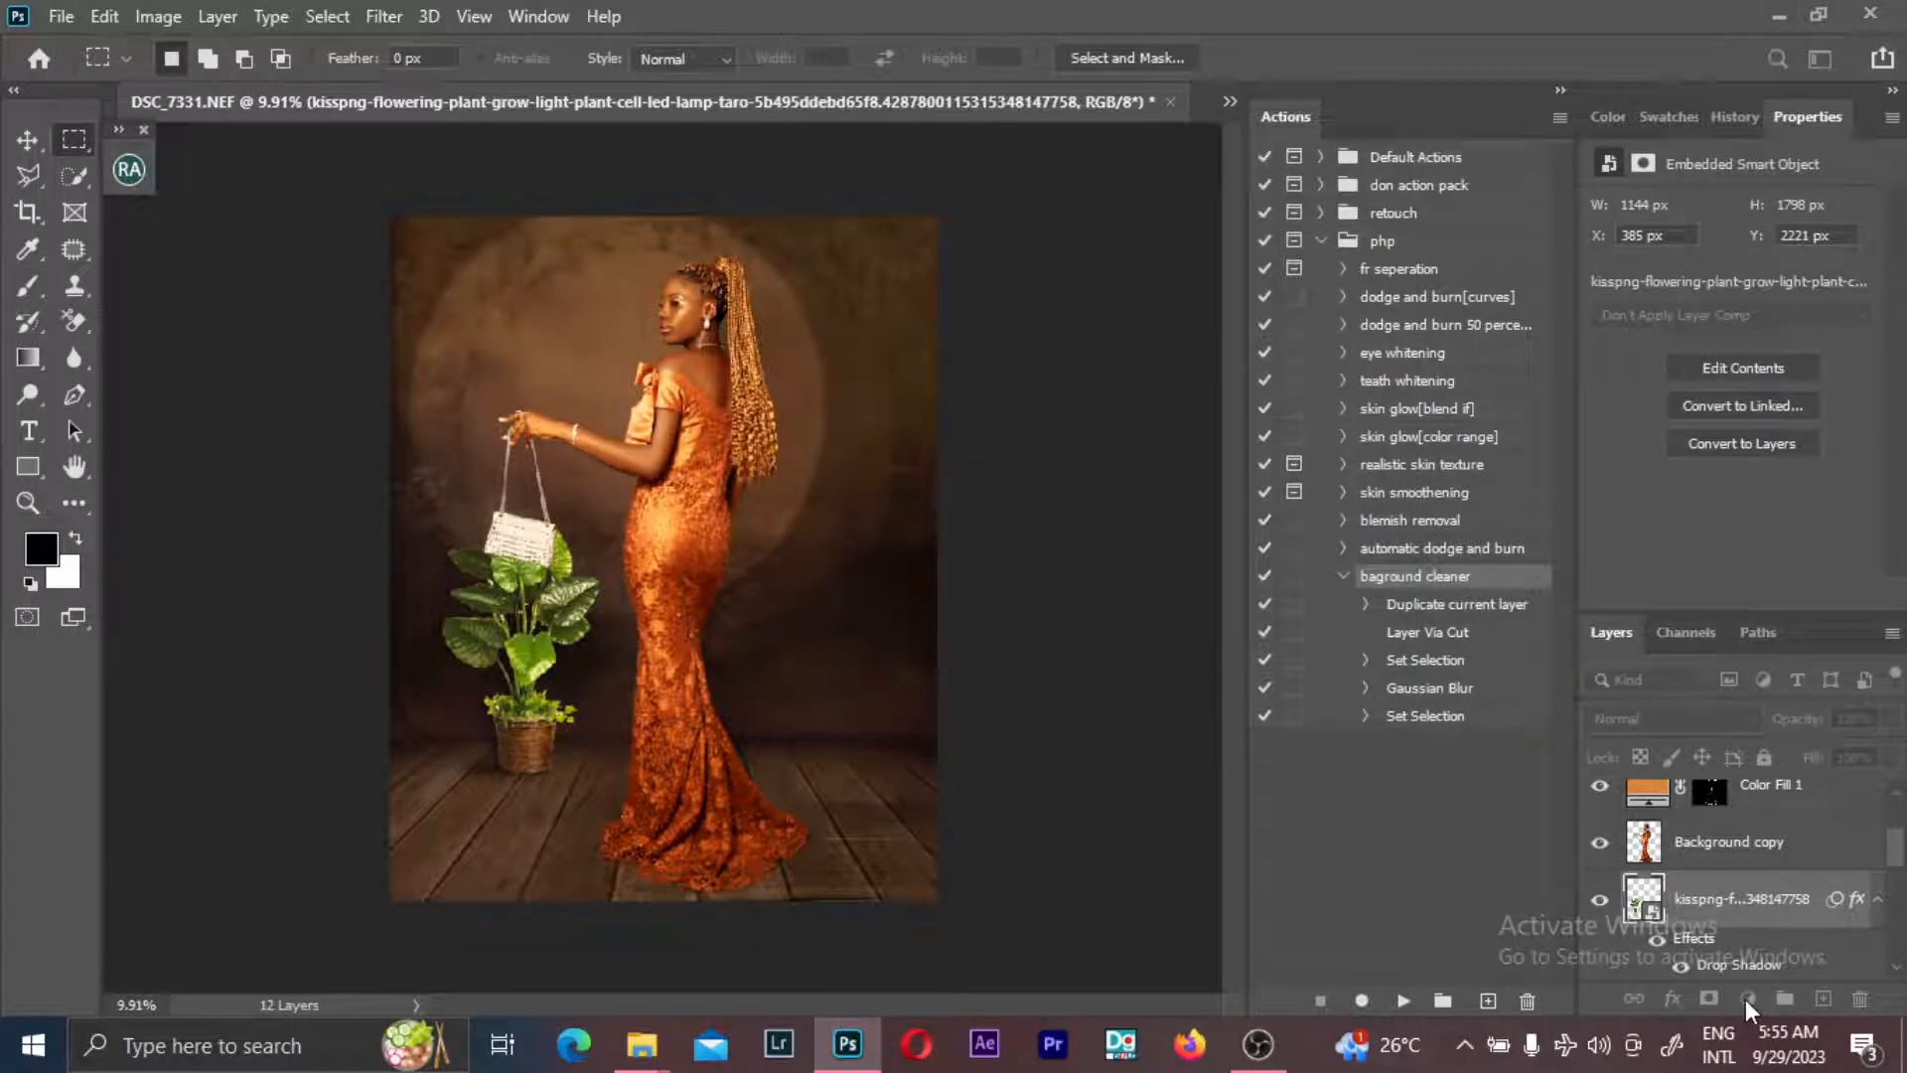
click(1745, 999)
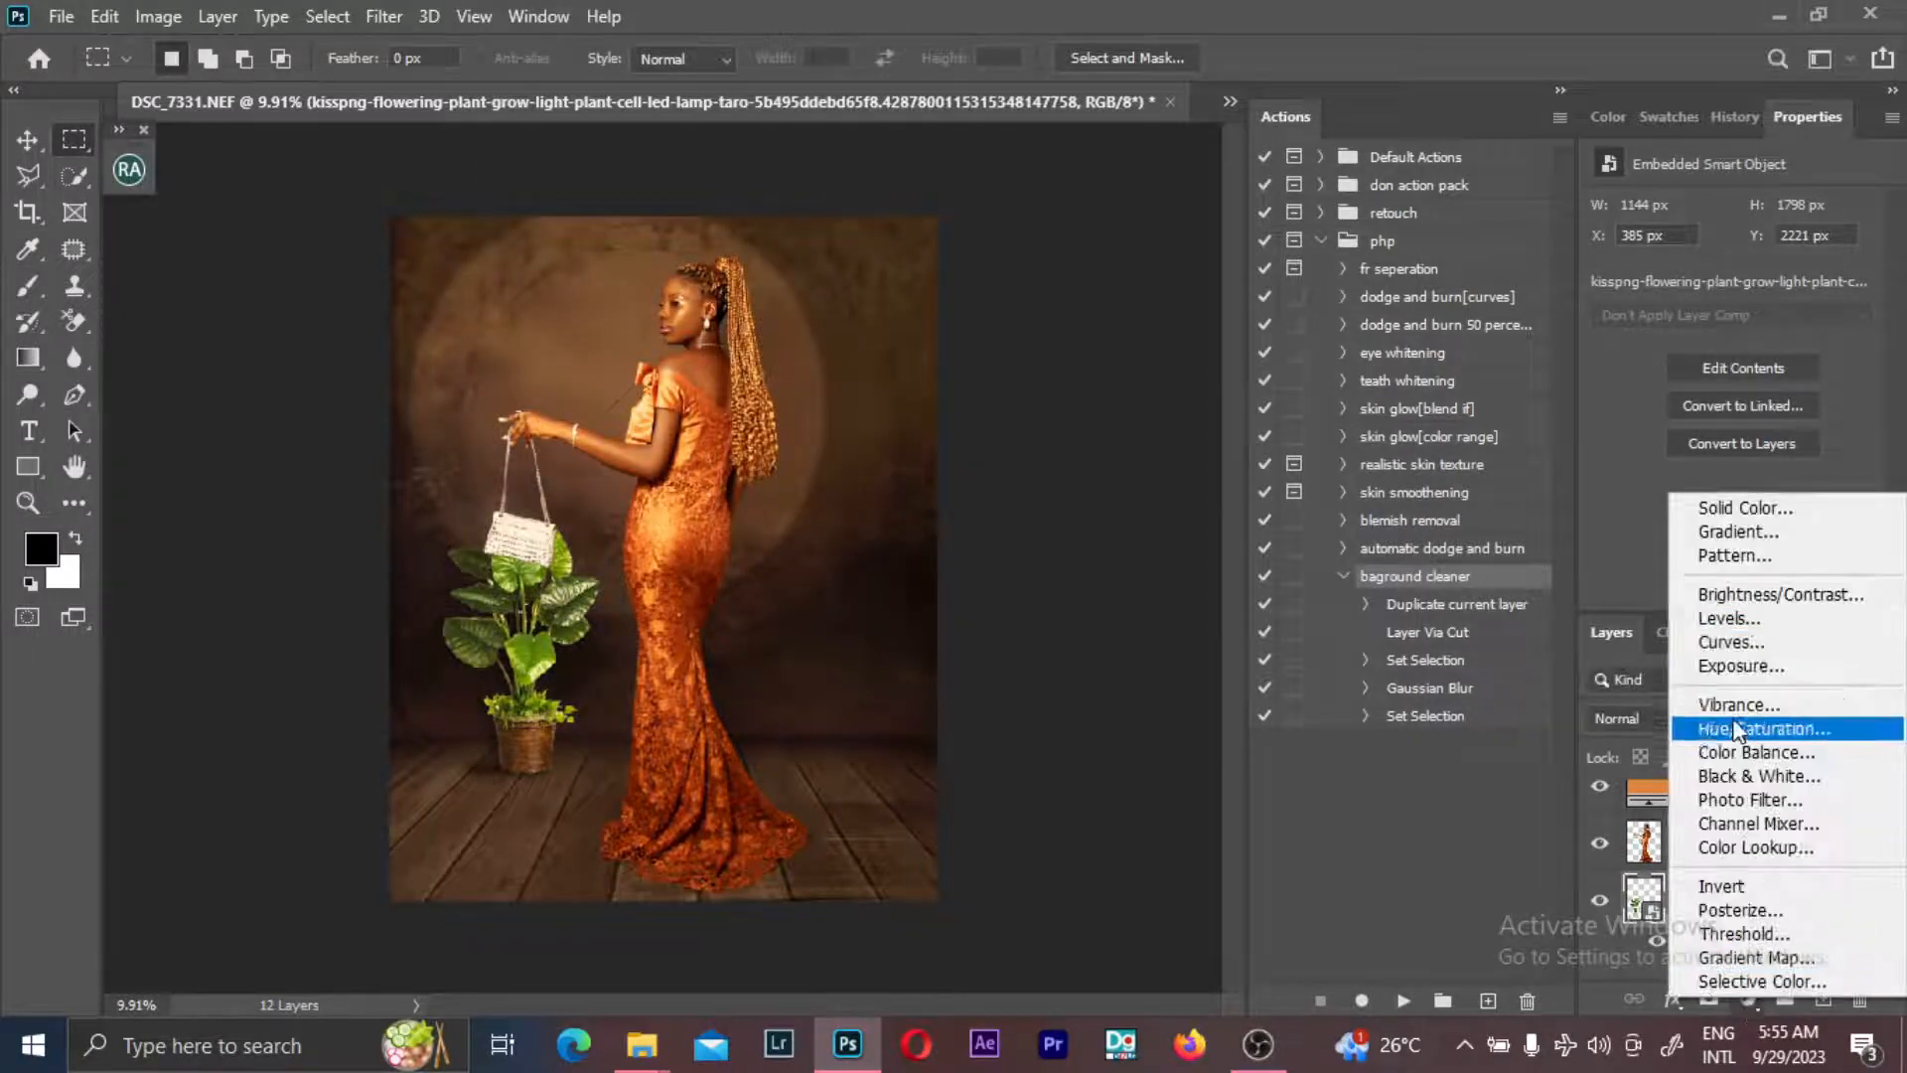
click(1718, 639)
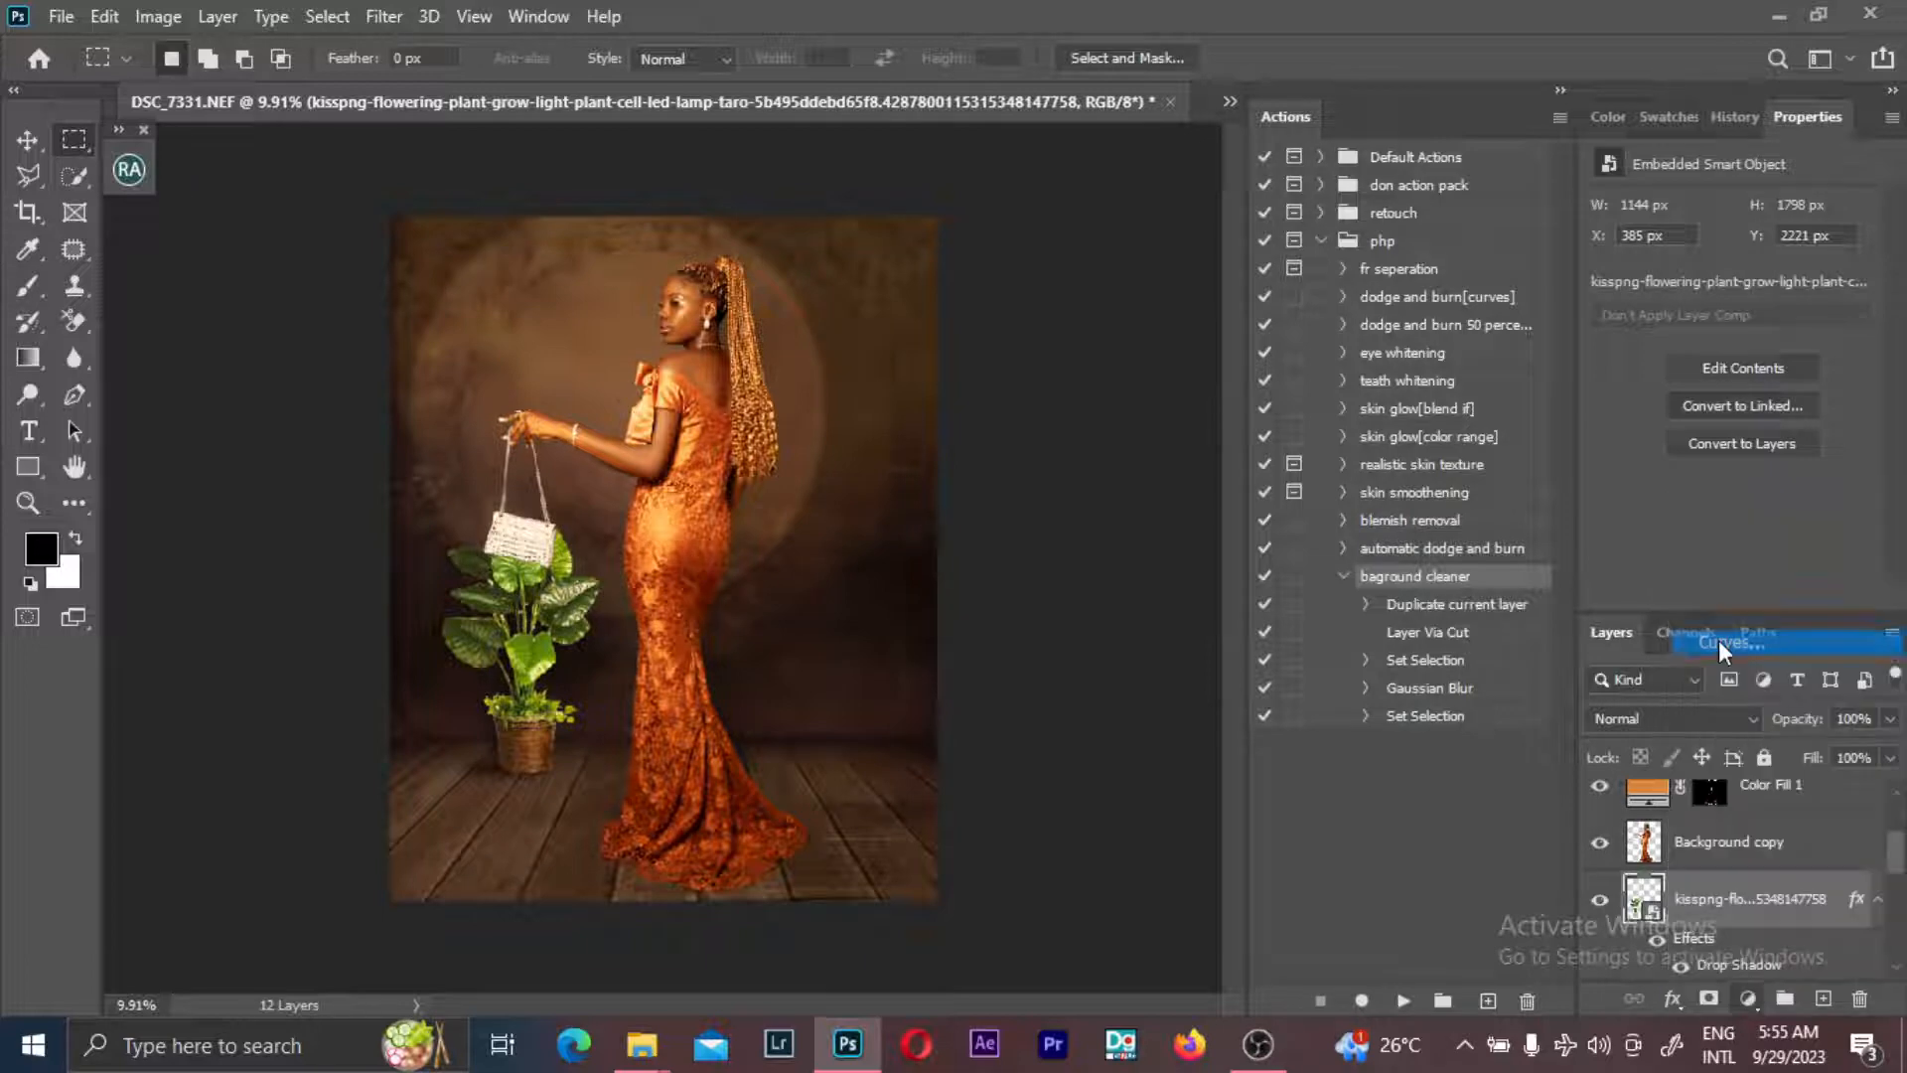
click(1643, 726)
click(1630, 987)
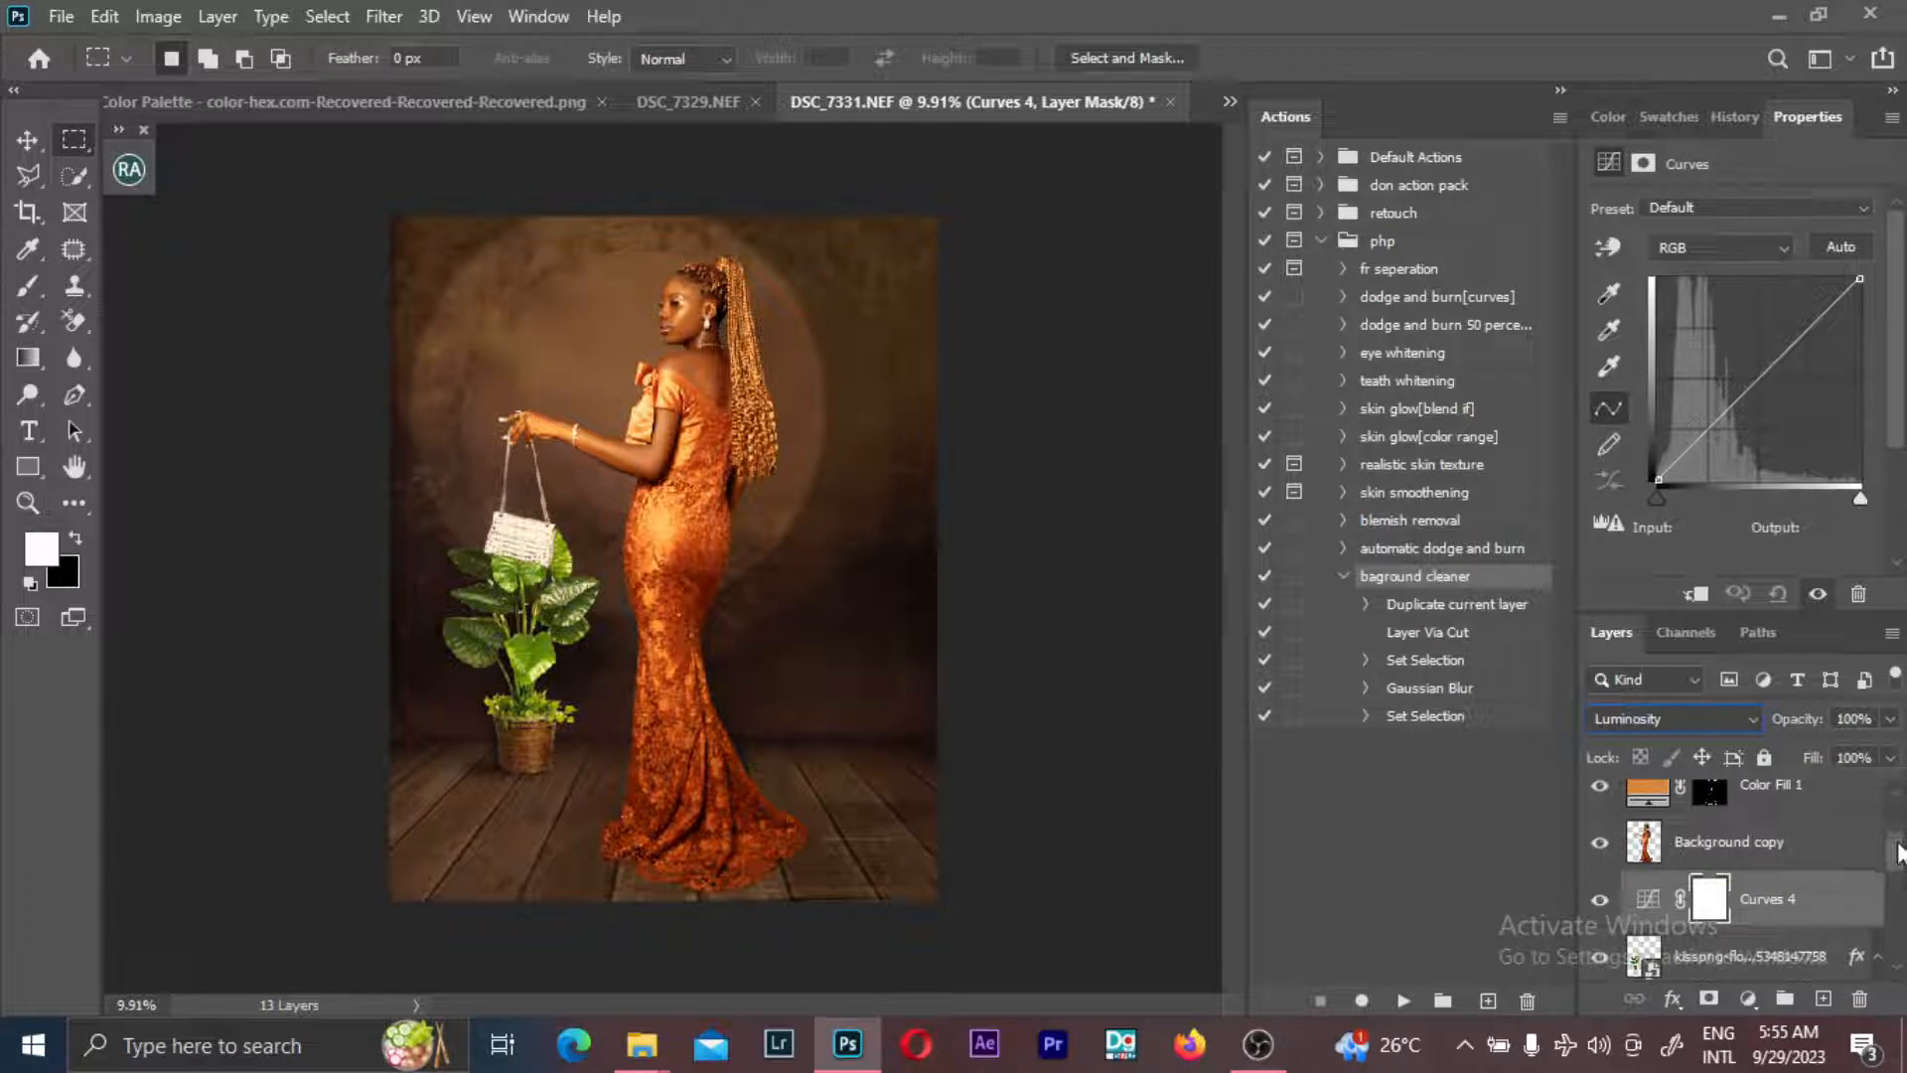
drag(1899, 843, 1897, 860)
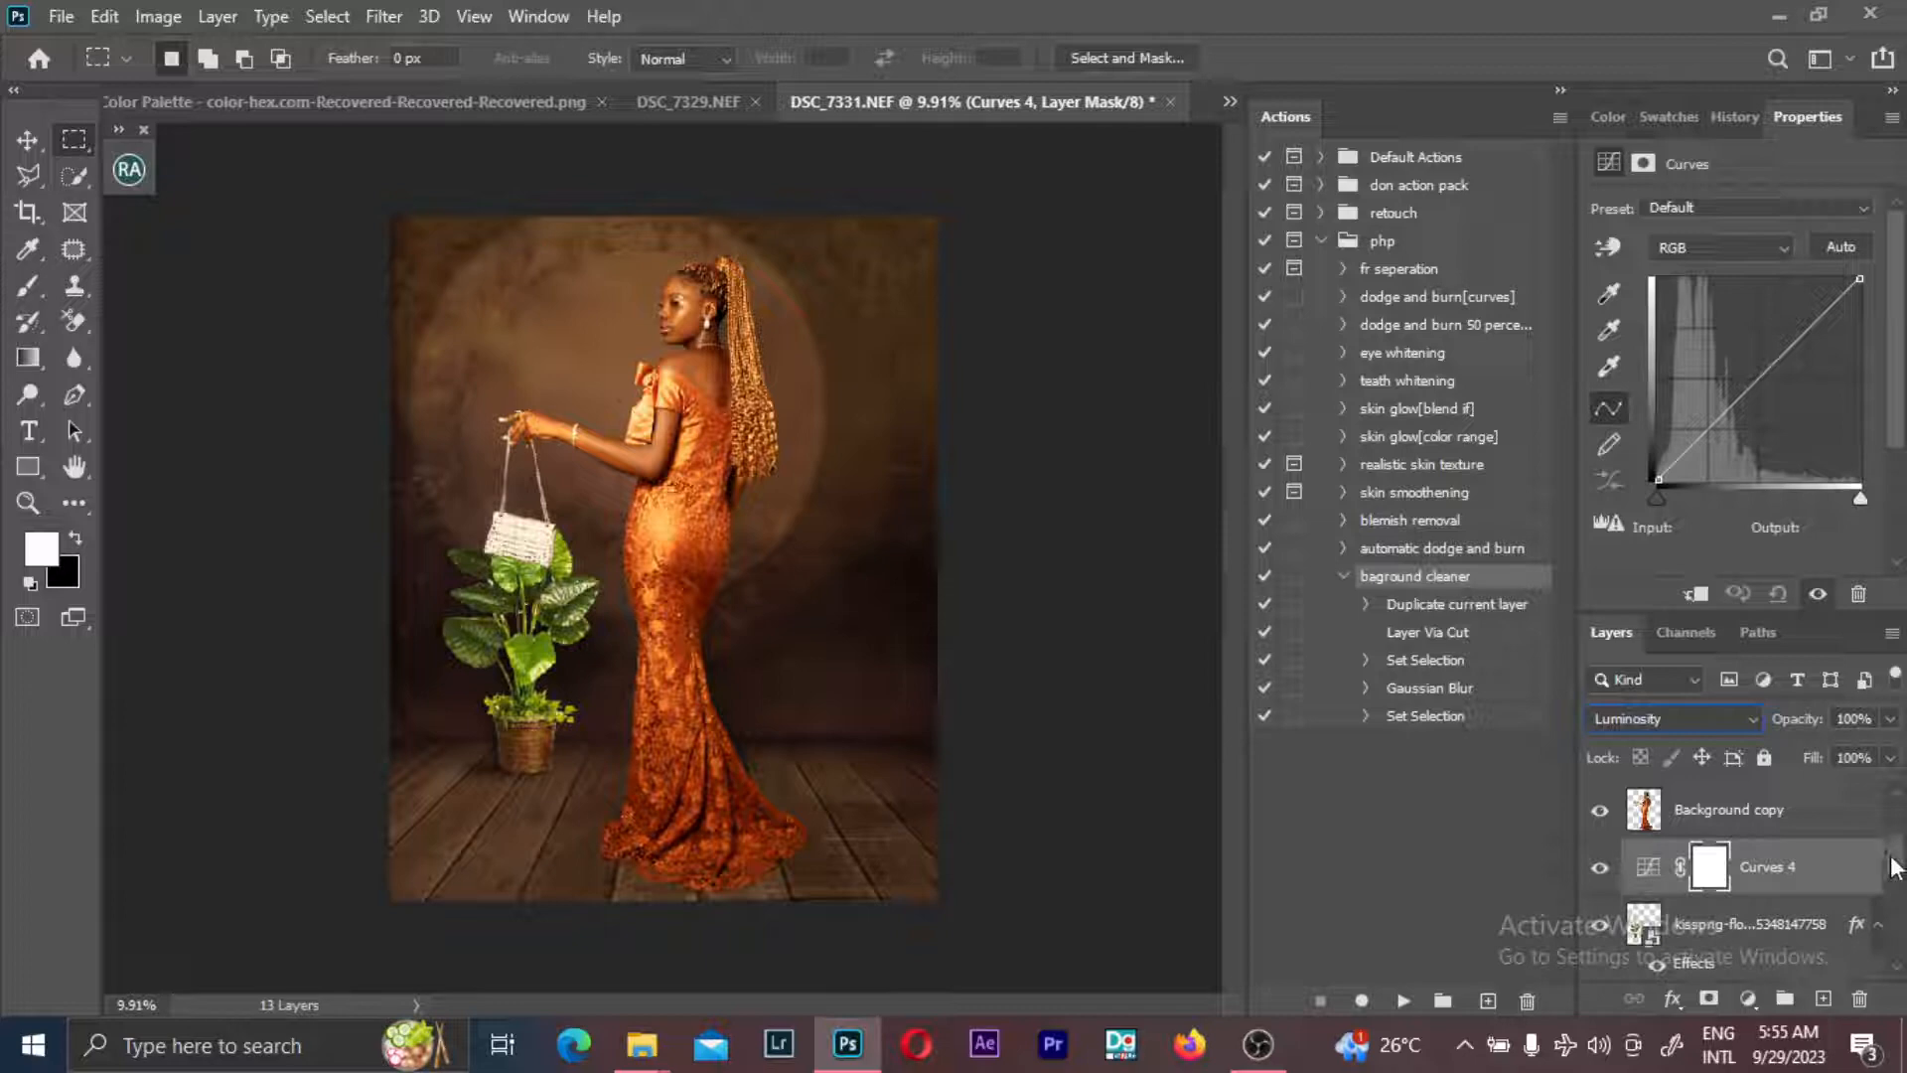
alt+click(1778, 894)
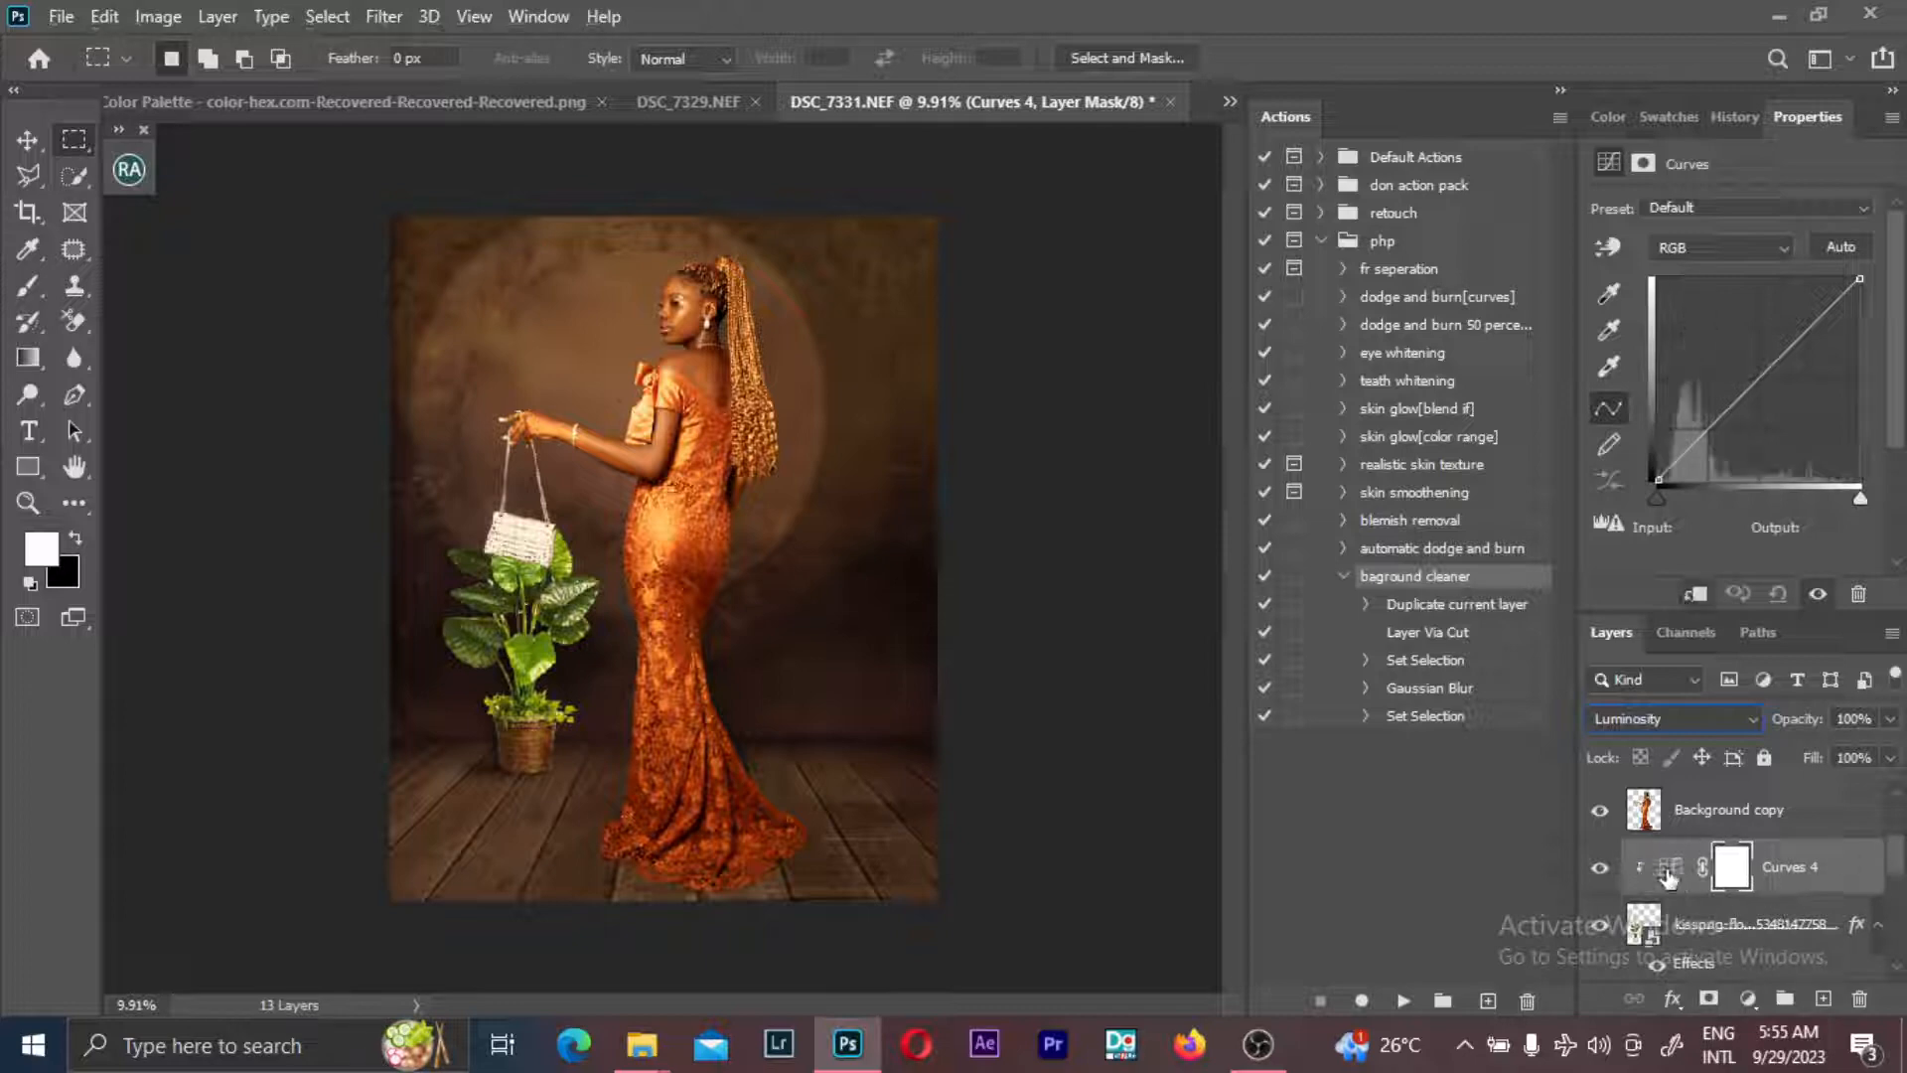
- Shape the plant's clipped Curves 4 in RGB: black point at input 14, slightly raised highlights and lowered shadows
drag(1657, 499, 1678, 499)
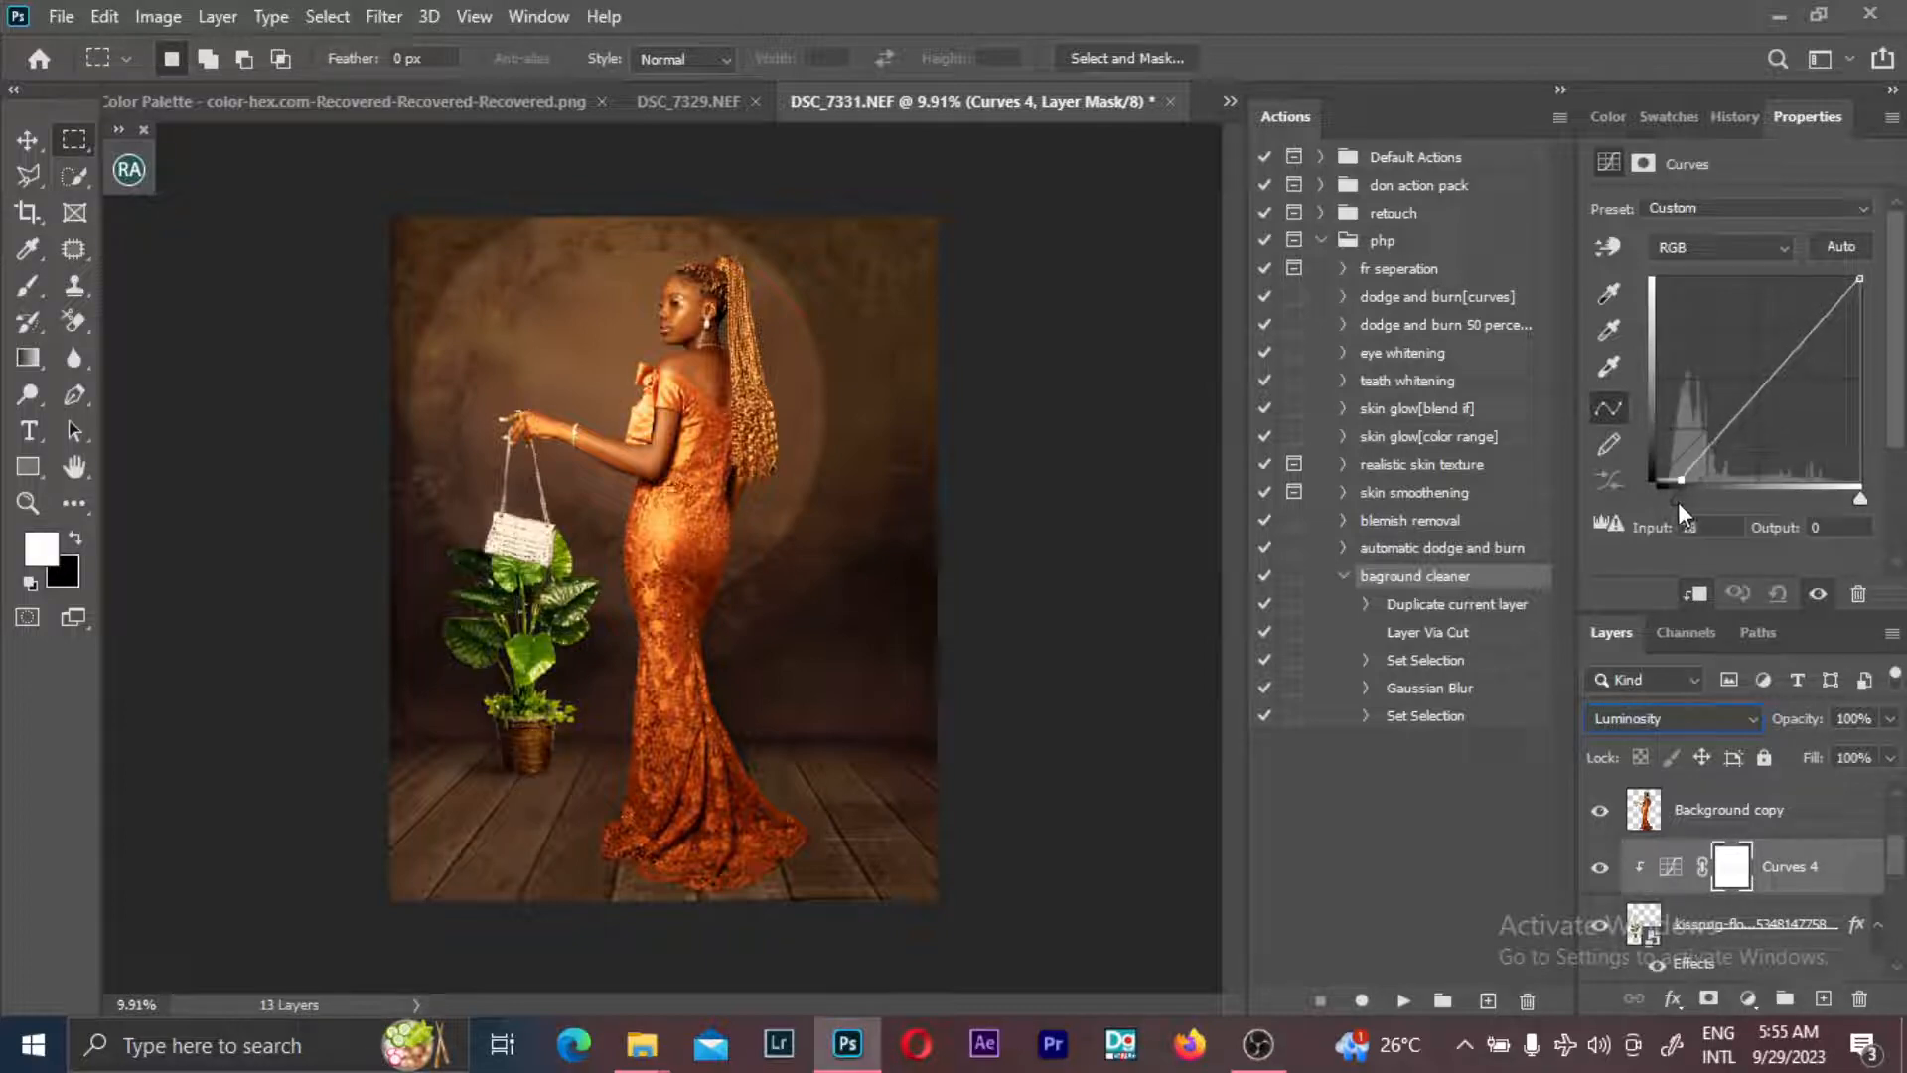
click(1831, 311)
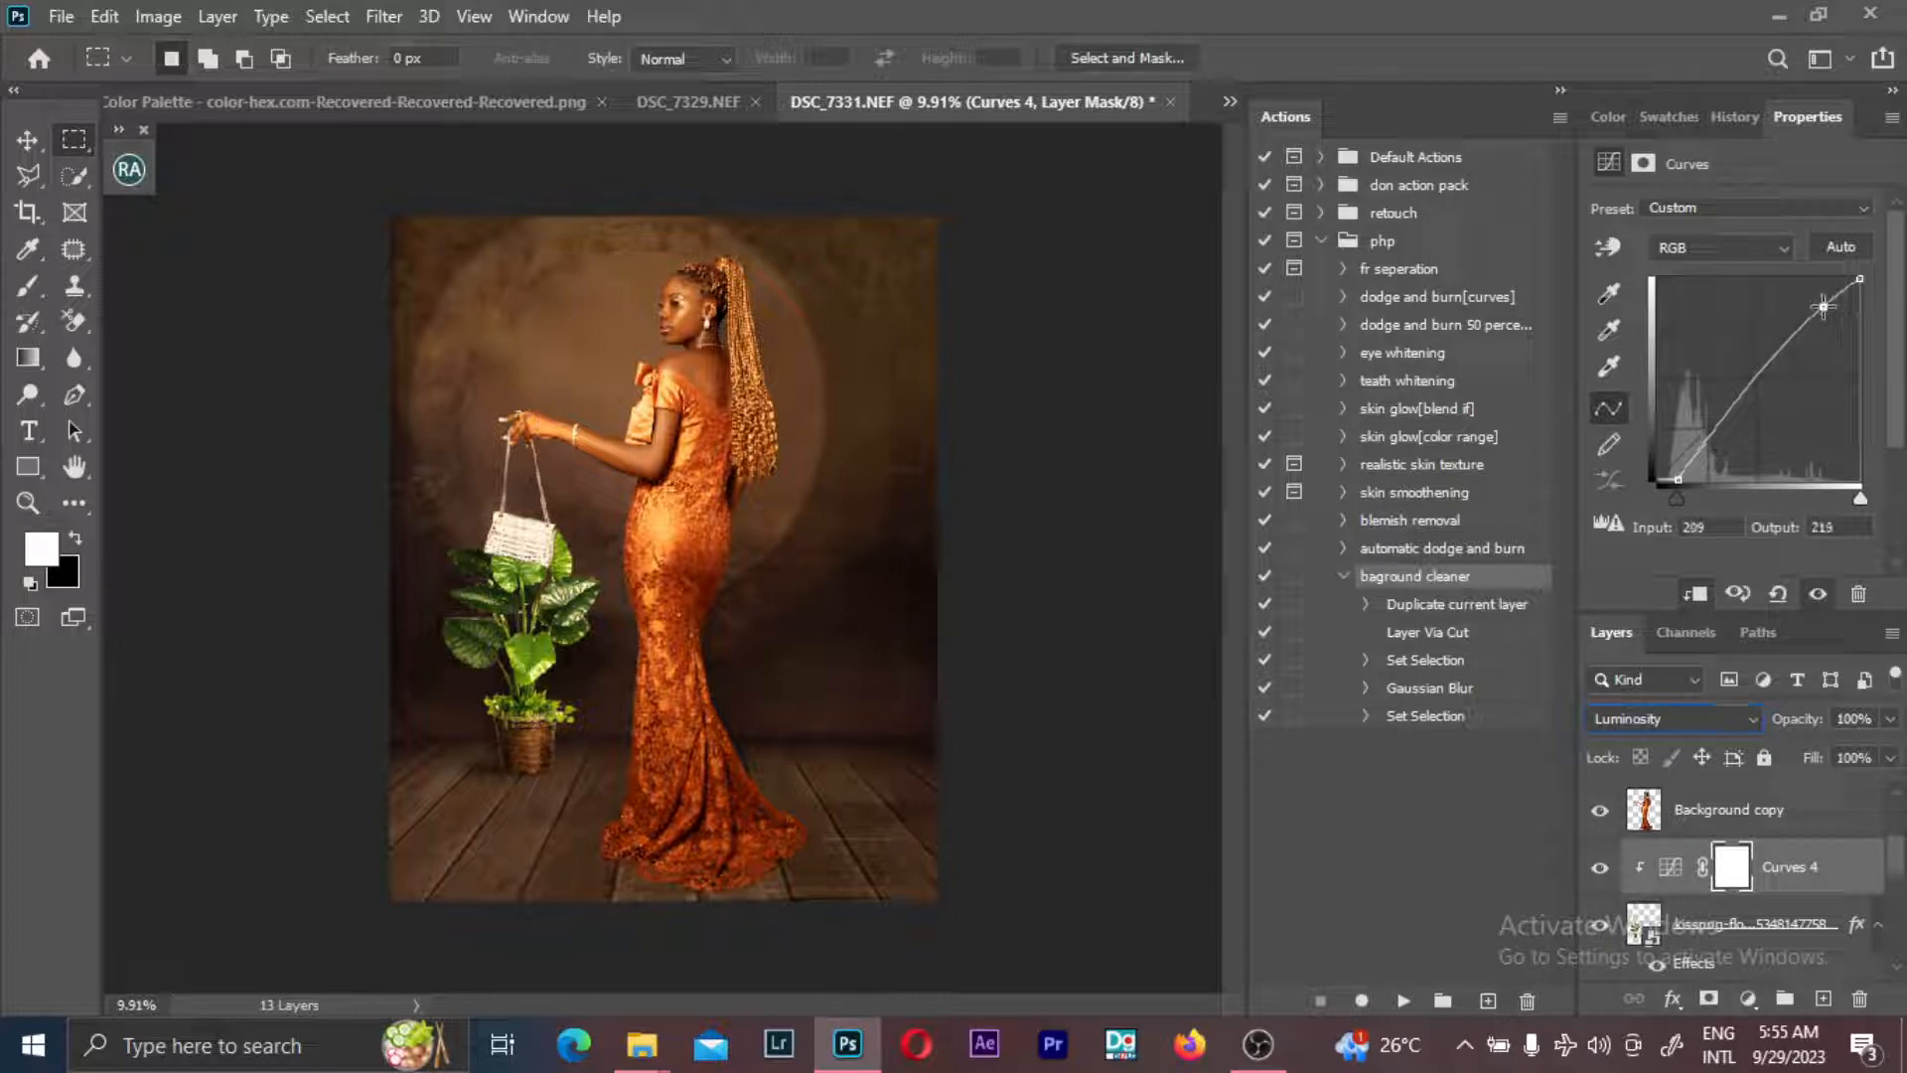
drag(1748, 396, 1739, 411)
mouse_move(1860, 498)
mouse_down()
mouse_move(1833, 494)
mouse_move(1859, 498)
mouse_up()
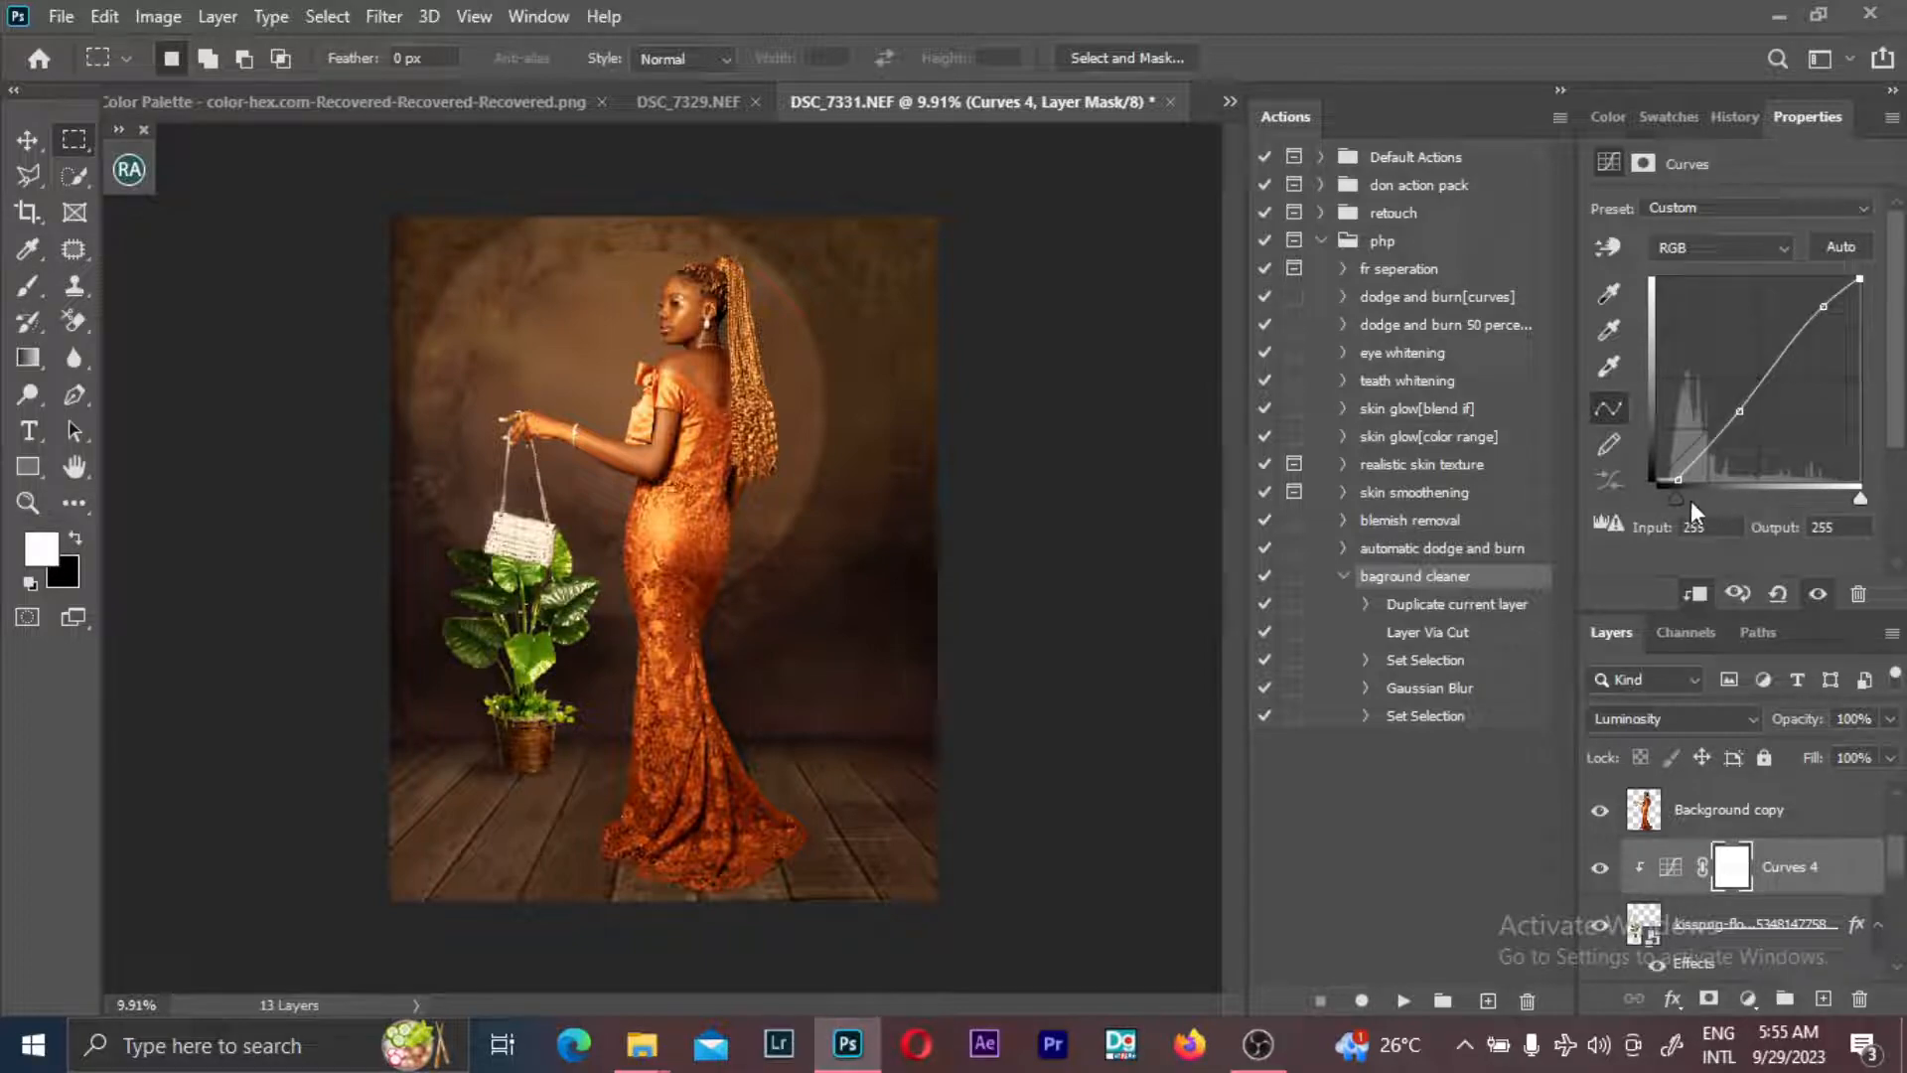
drag(1676, 499, 1669, 498)
- Darken the Green channel midtones of Curves 4 with a point at input 133, output 104
click(1695, 251)
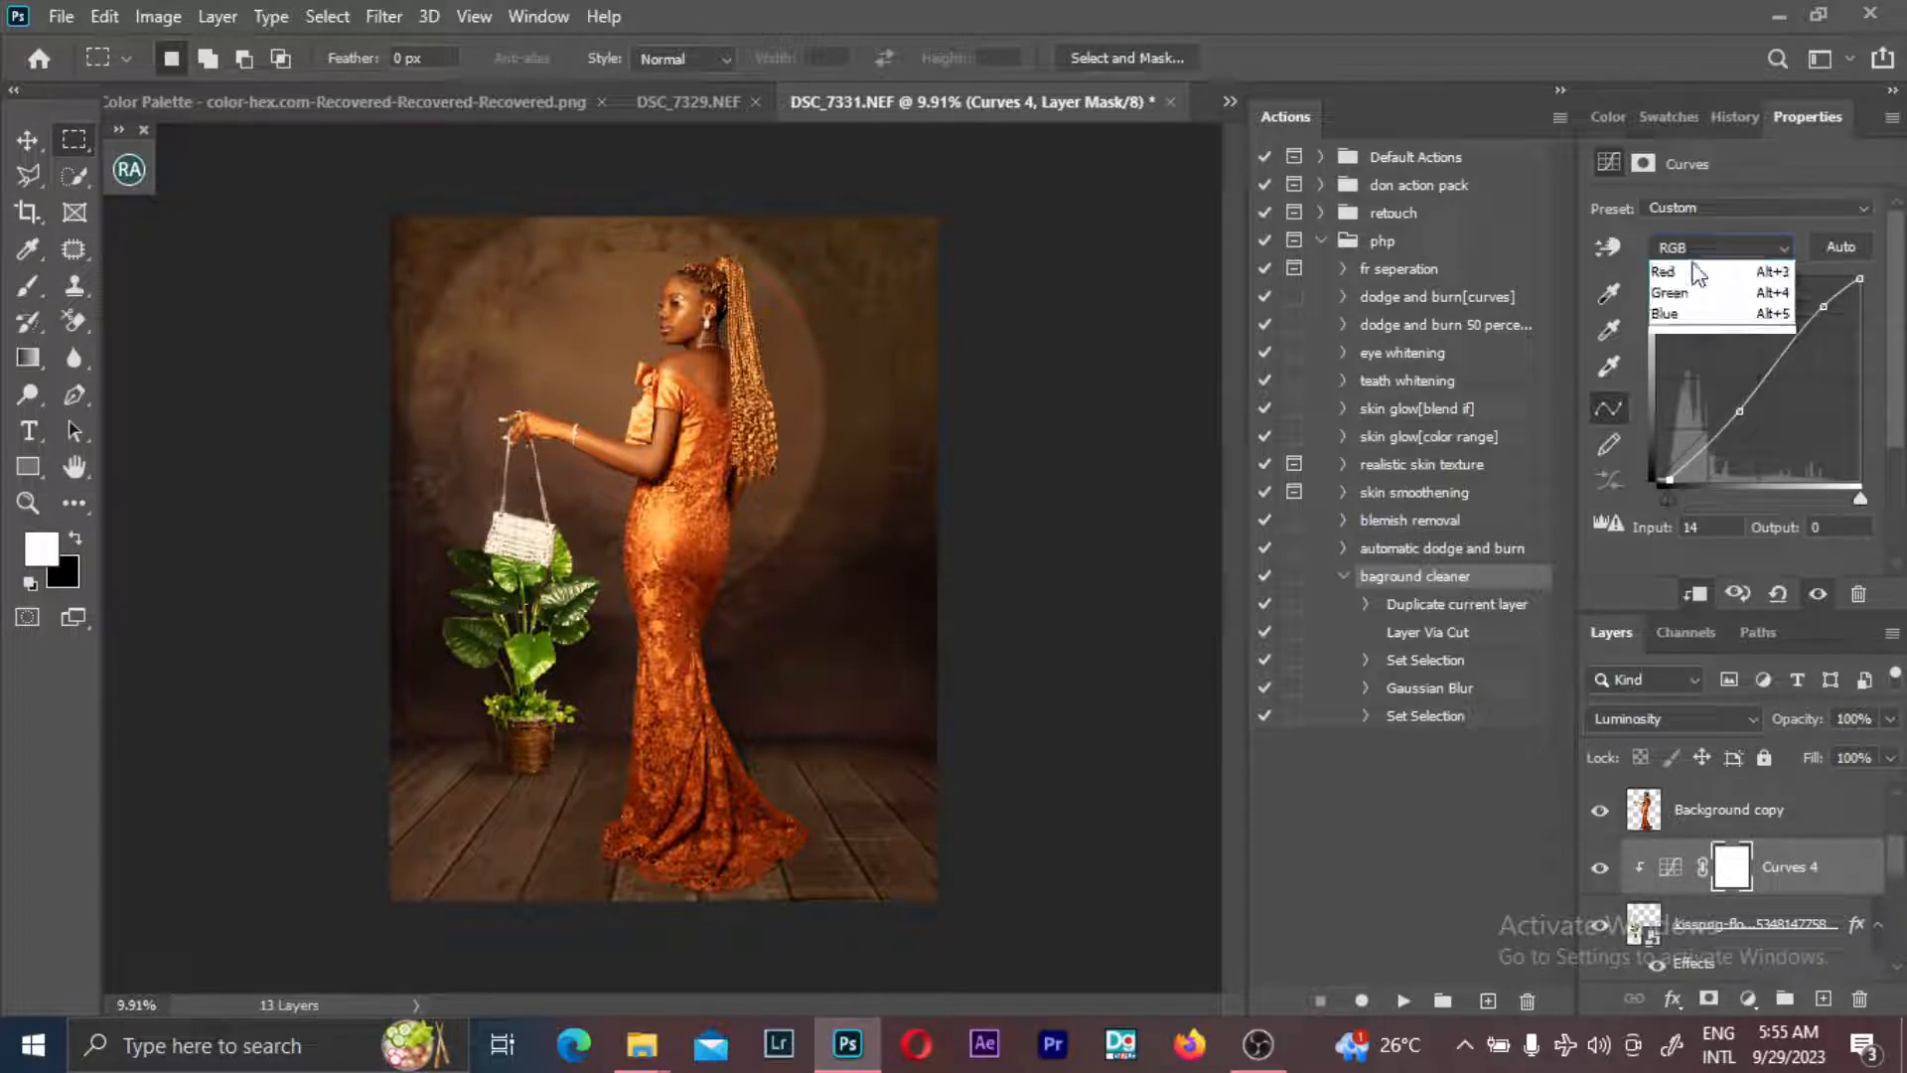
click(1681, 315)
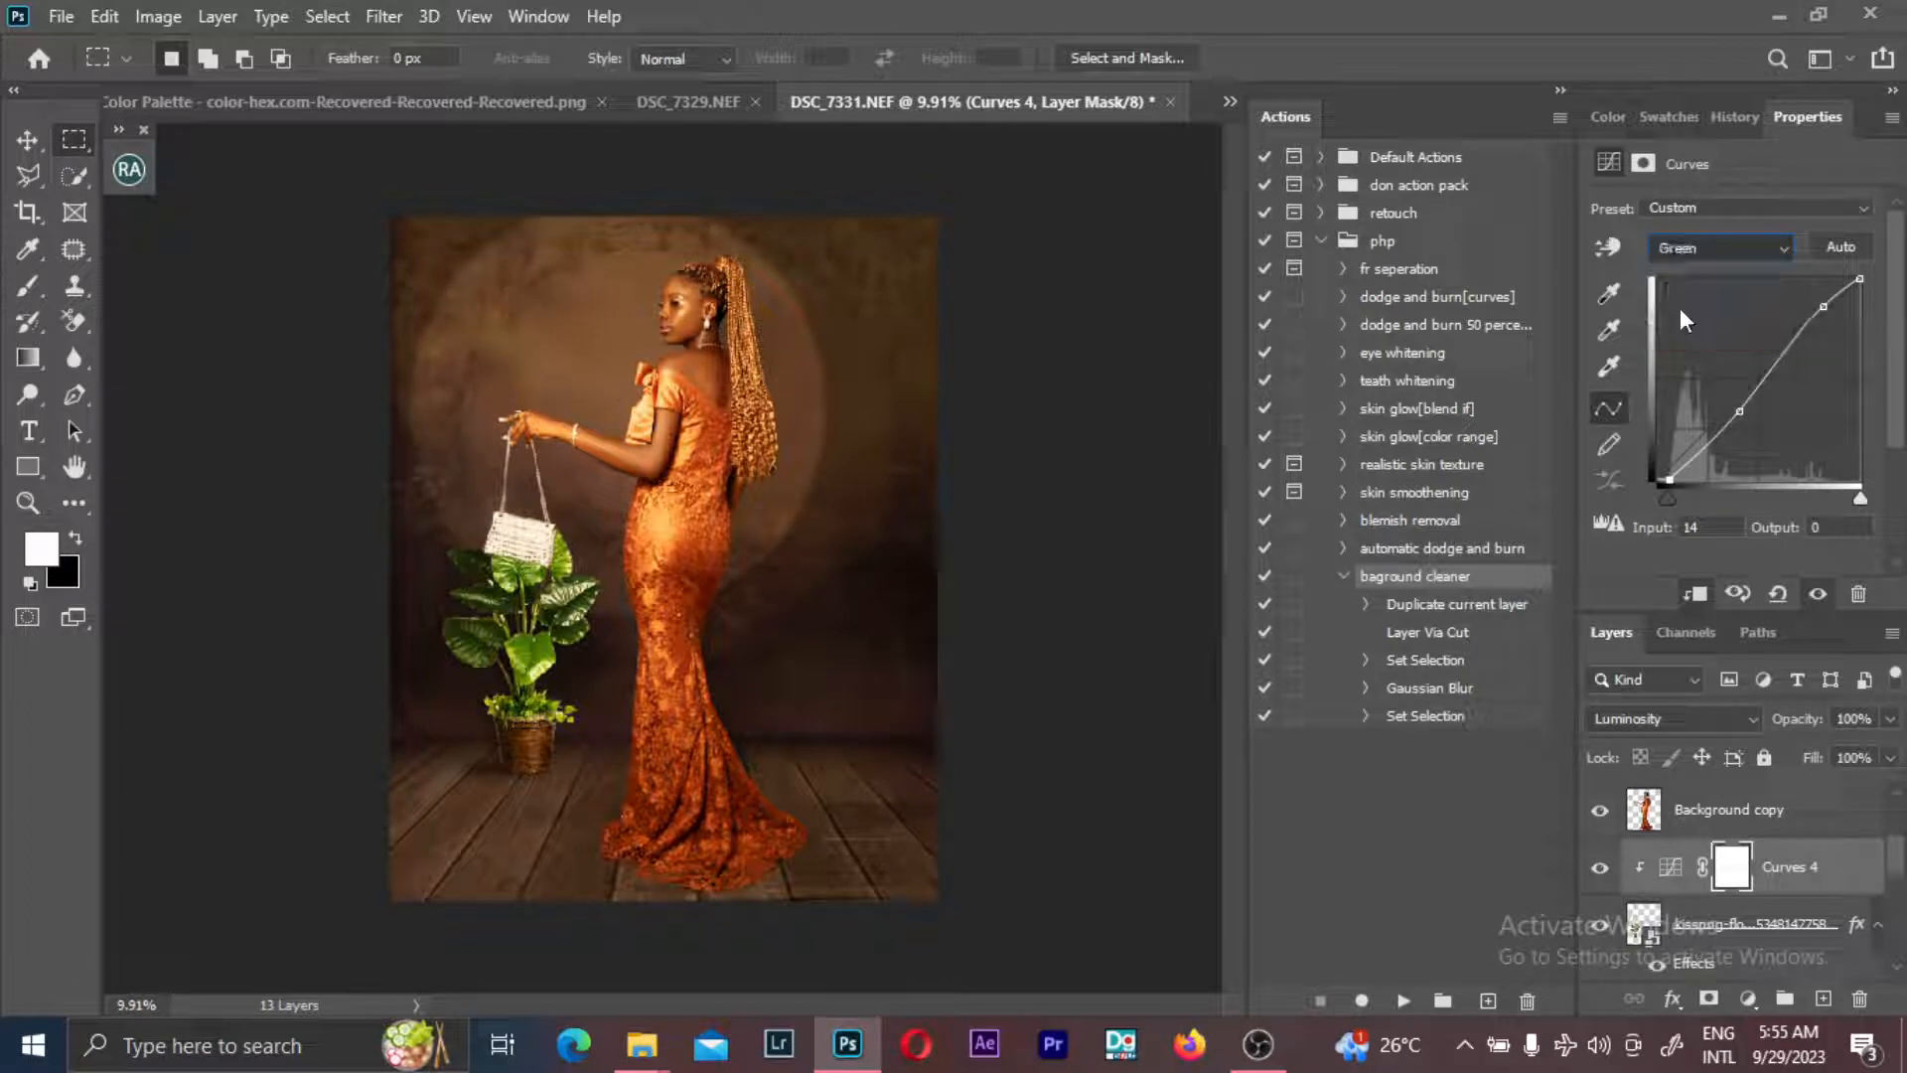
click(1770, 385)
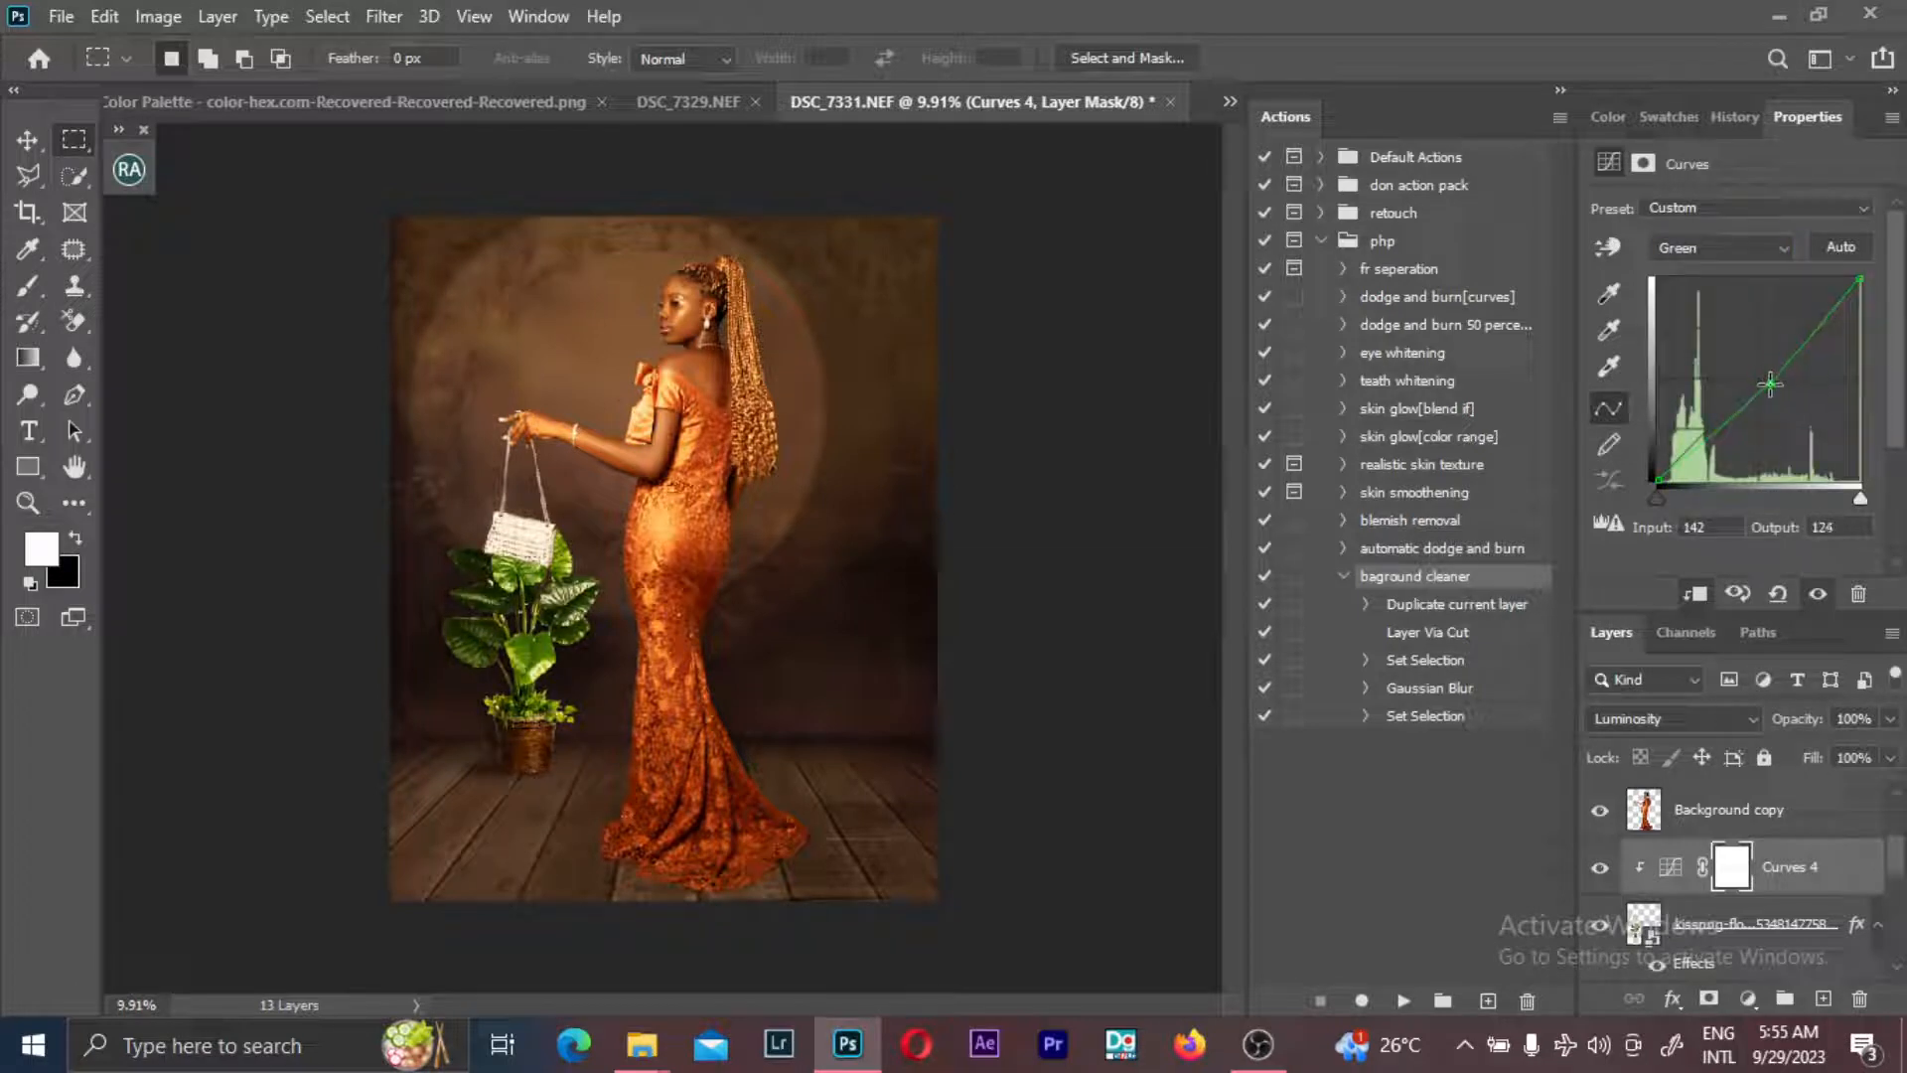
drag(1771, 384, 1764, 396)
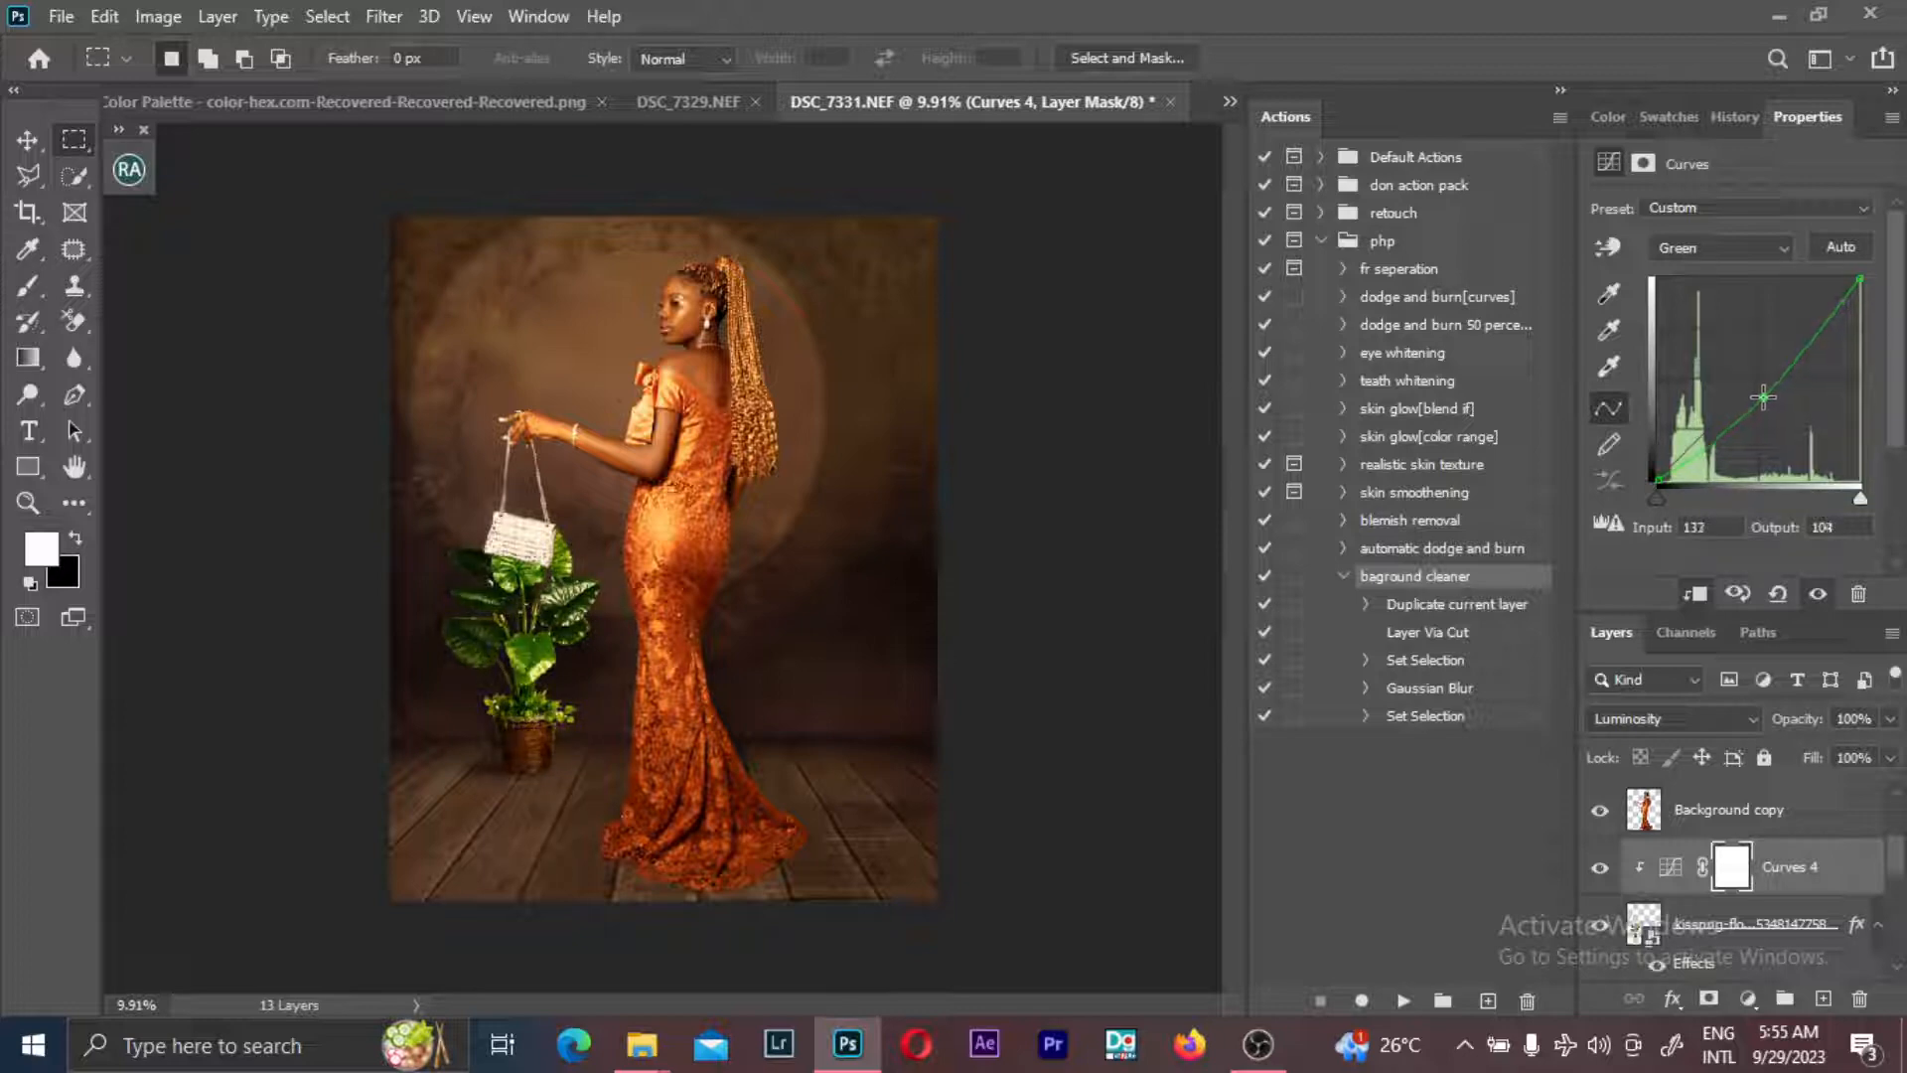
- Add a Hue/Saturation adjustment clipped to the plant with saturation about -38 and lightness -6
click(1748, 998)
click(1754, 728)
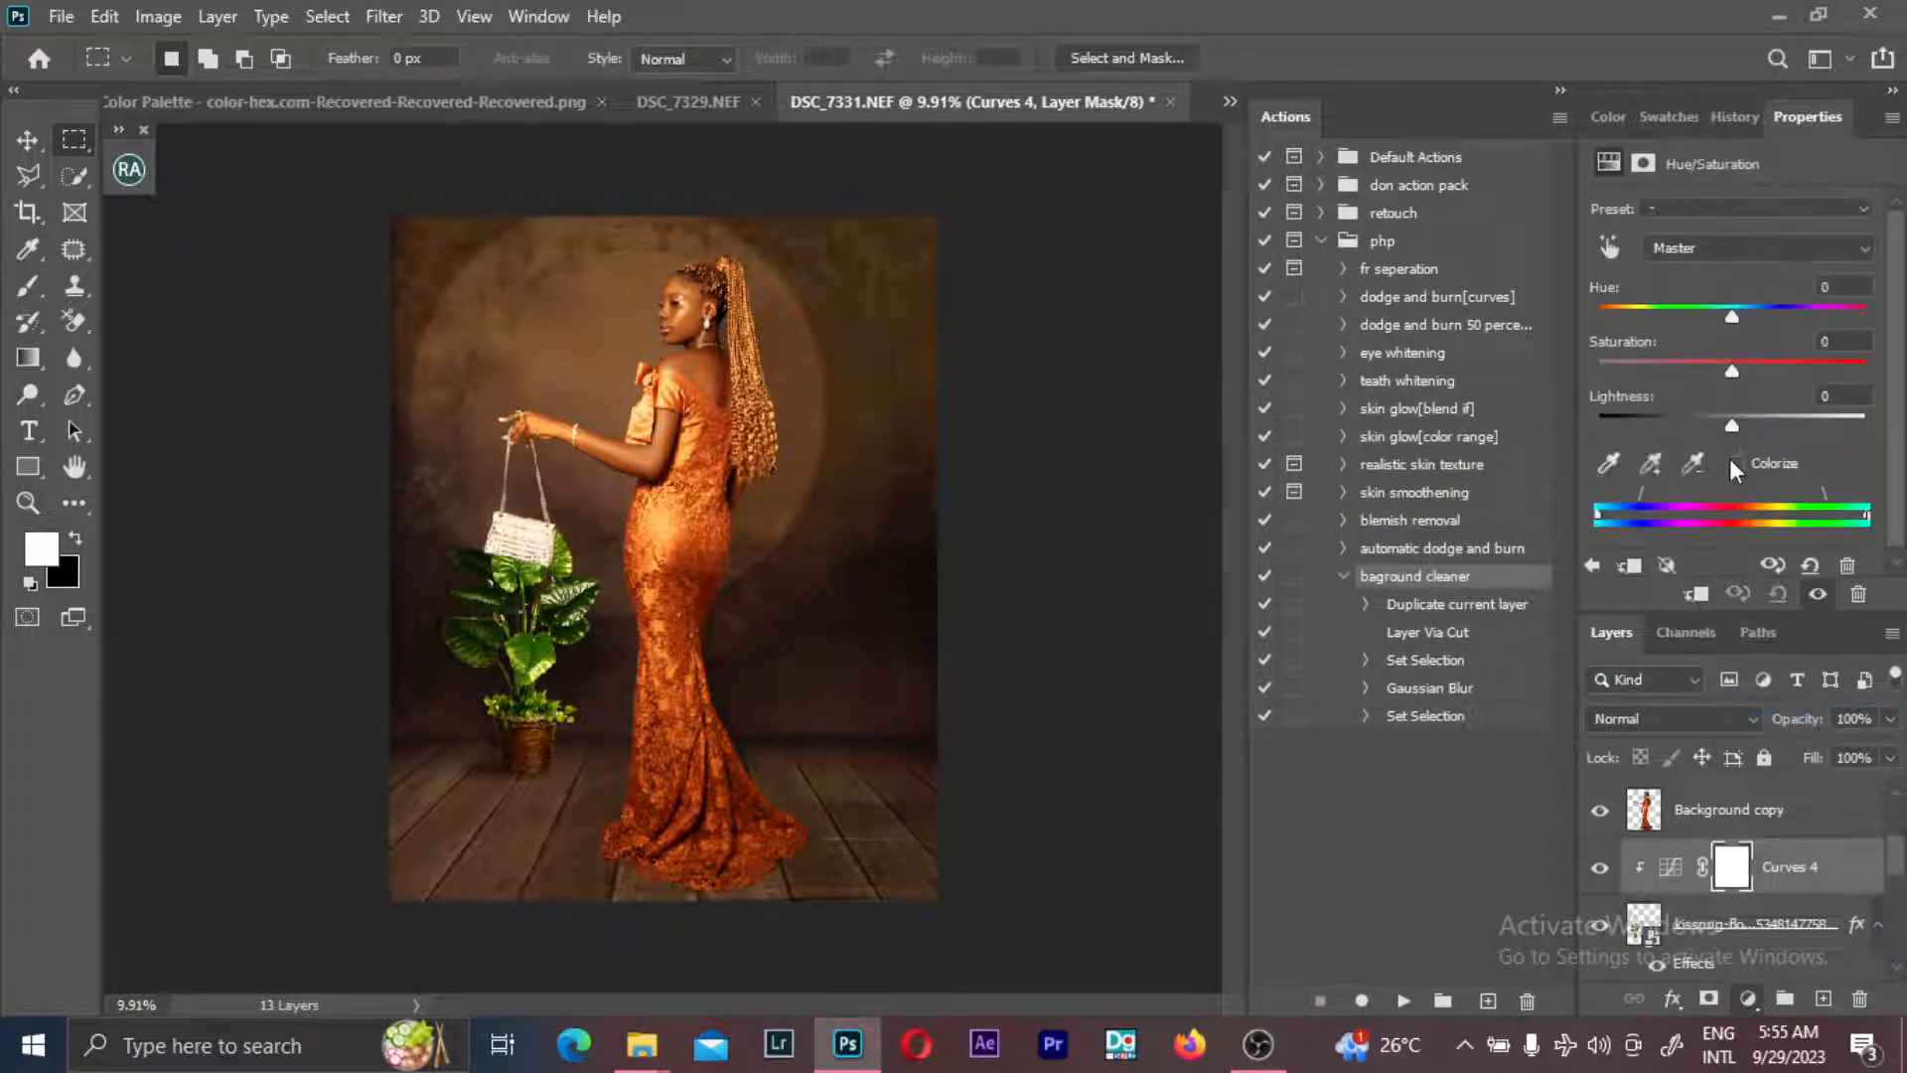
click(1698, 594)
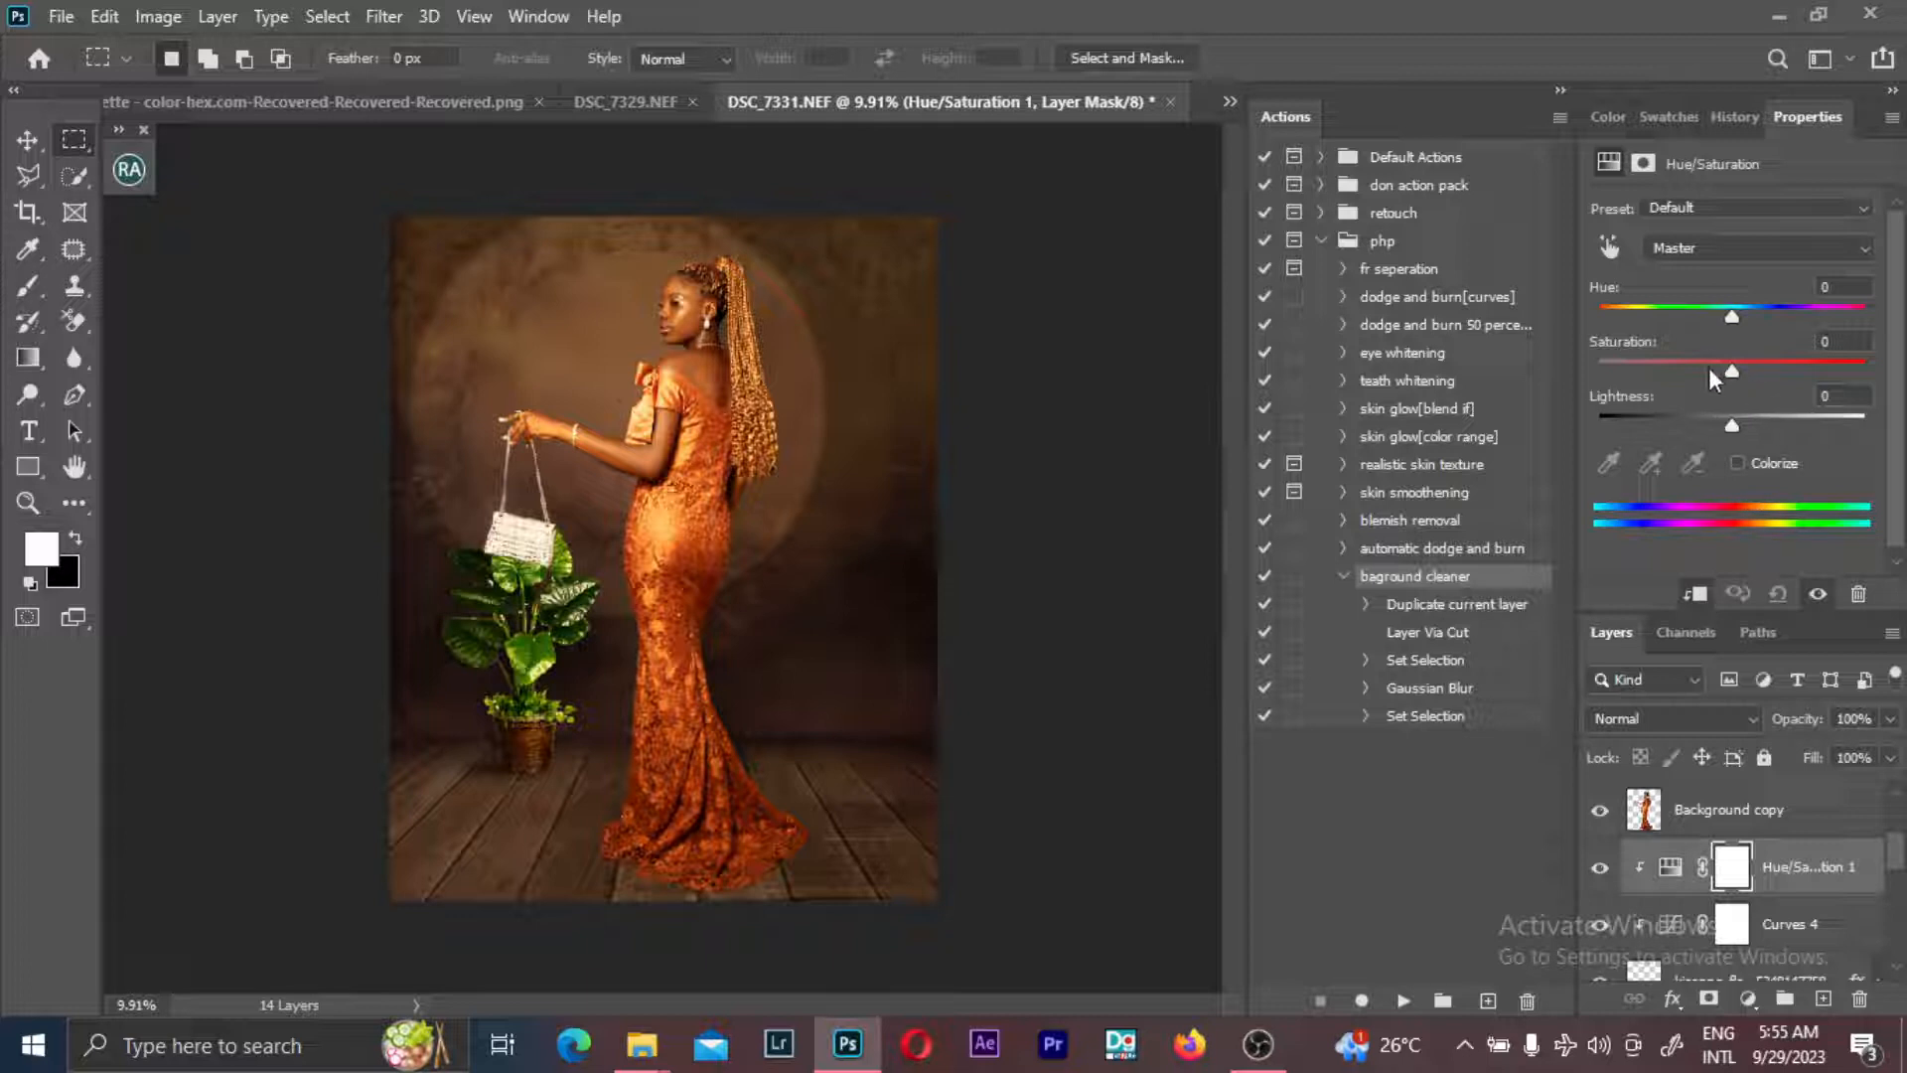
drag(1708, 367, 1669, 367)
drag(1734, 429, 1725, 432)
drag(1677, 365, 1681, 368)
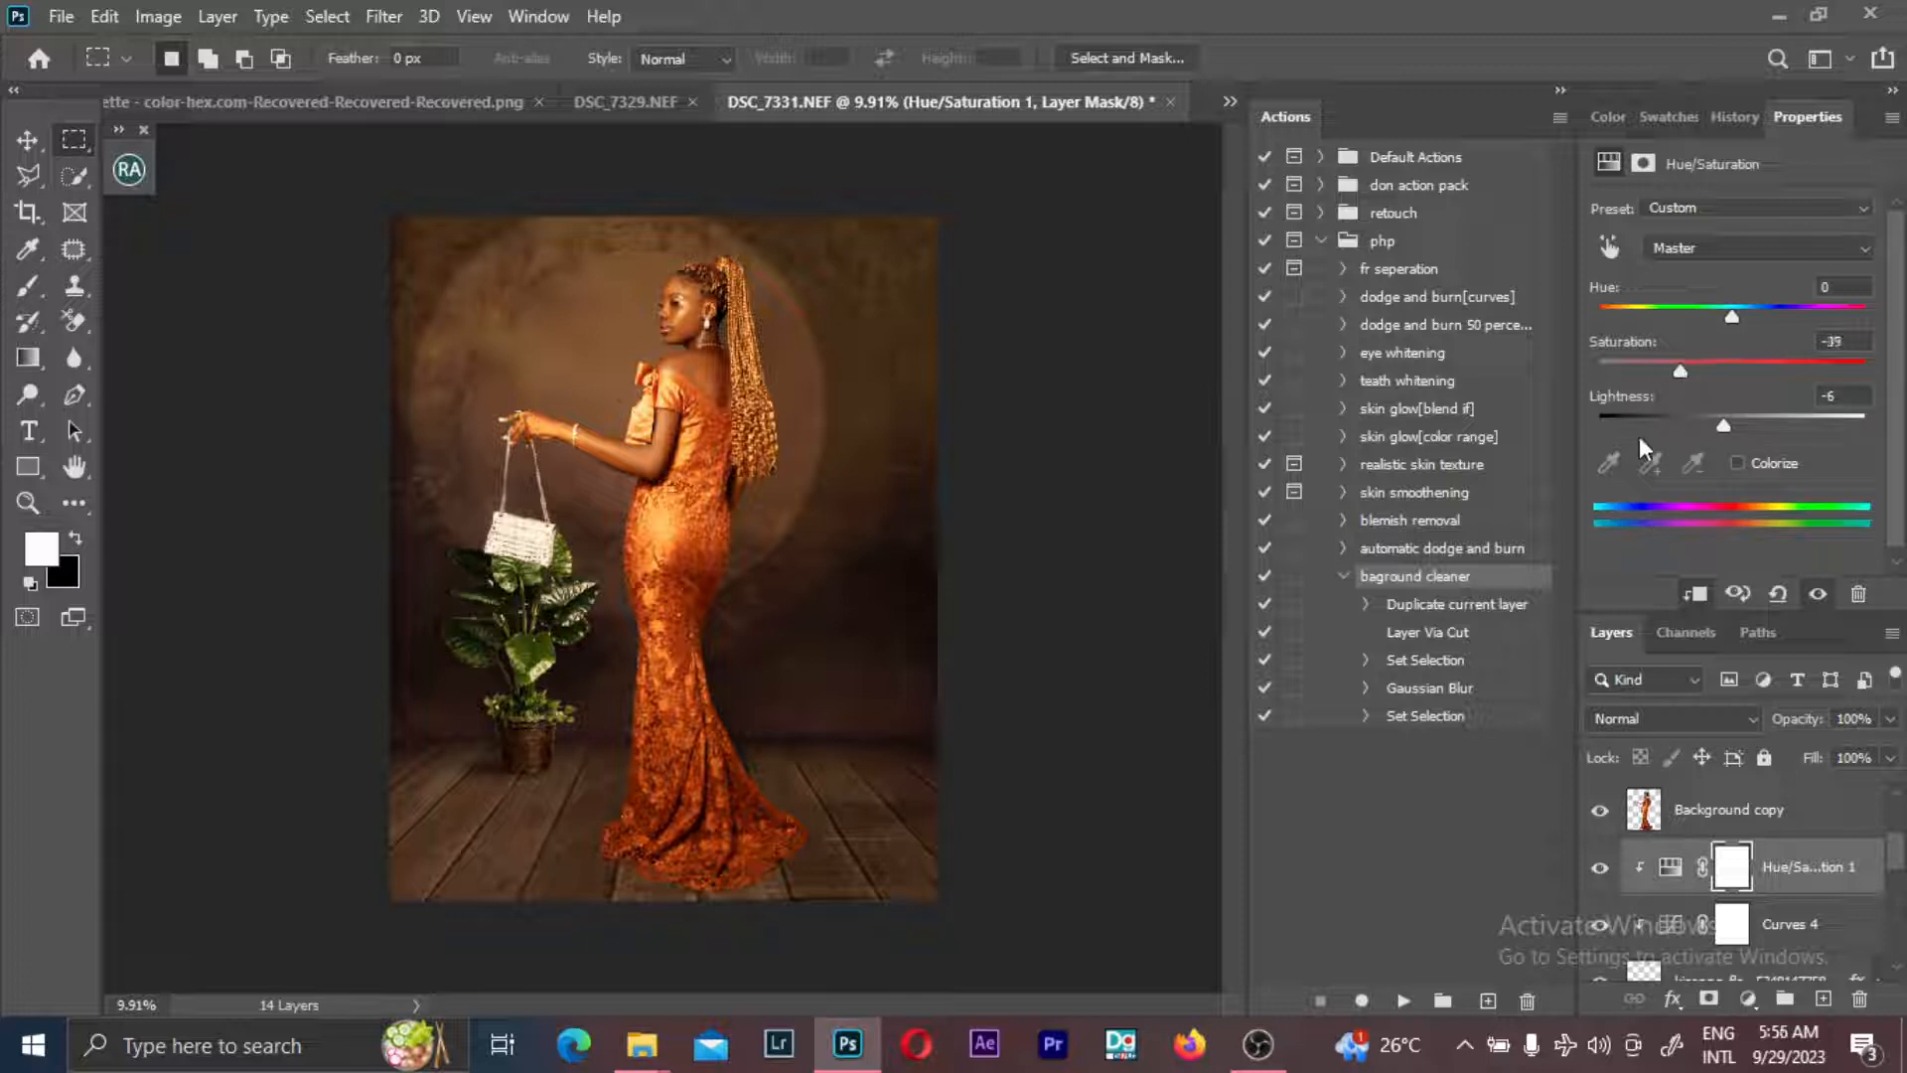
- Add a darkening Curves layer above Hue/Saturation with a point at input 140, output 111, and invert its mask to black
scroll(1027, 474, down, 2)
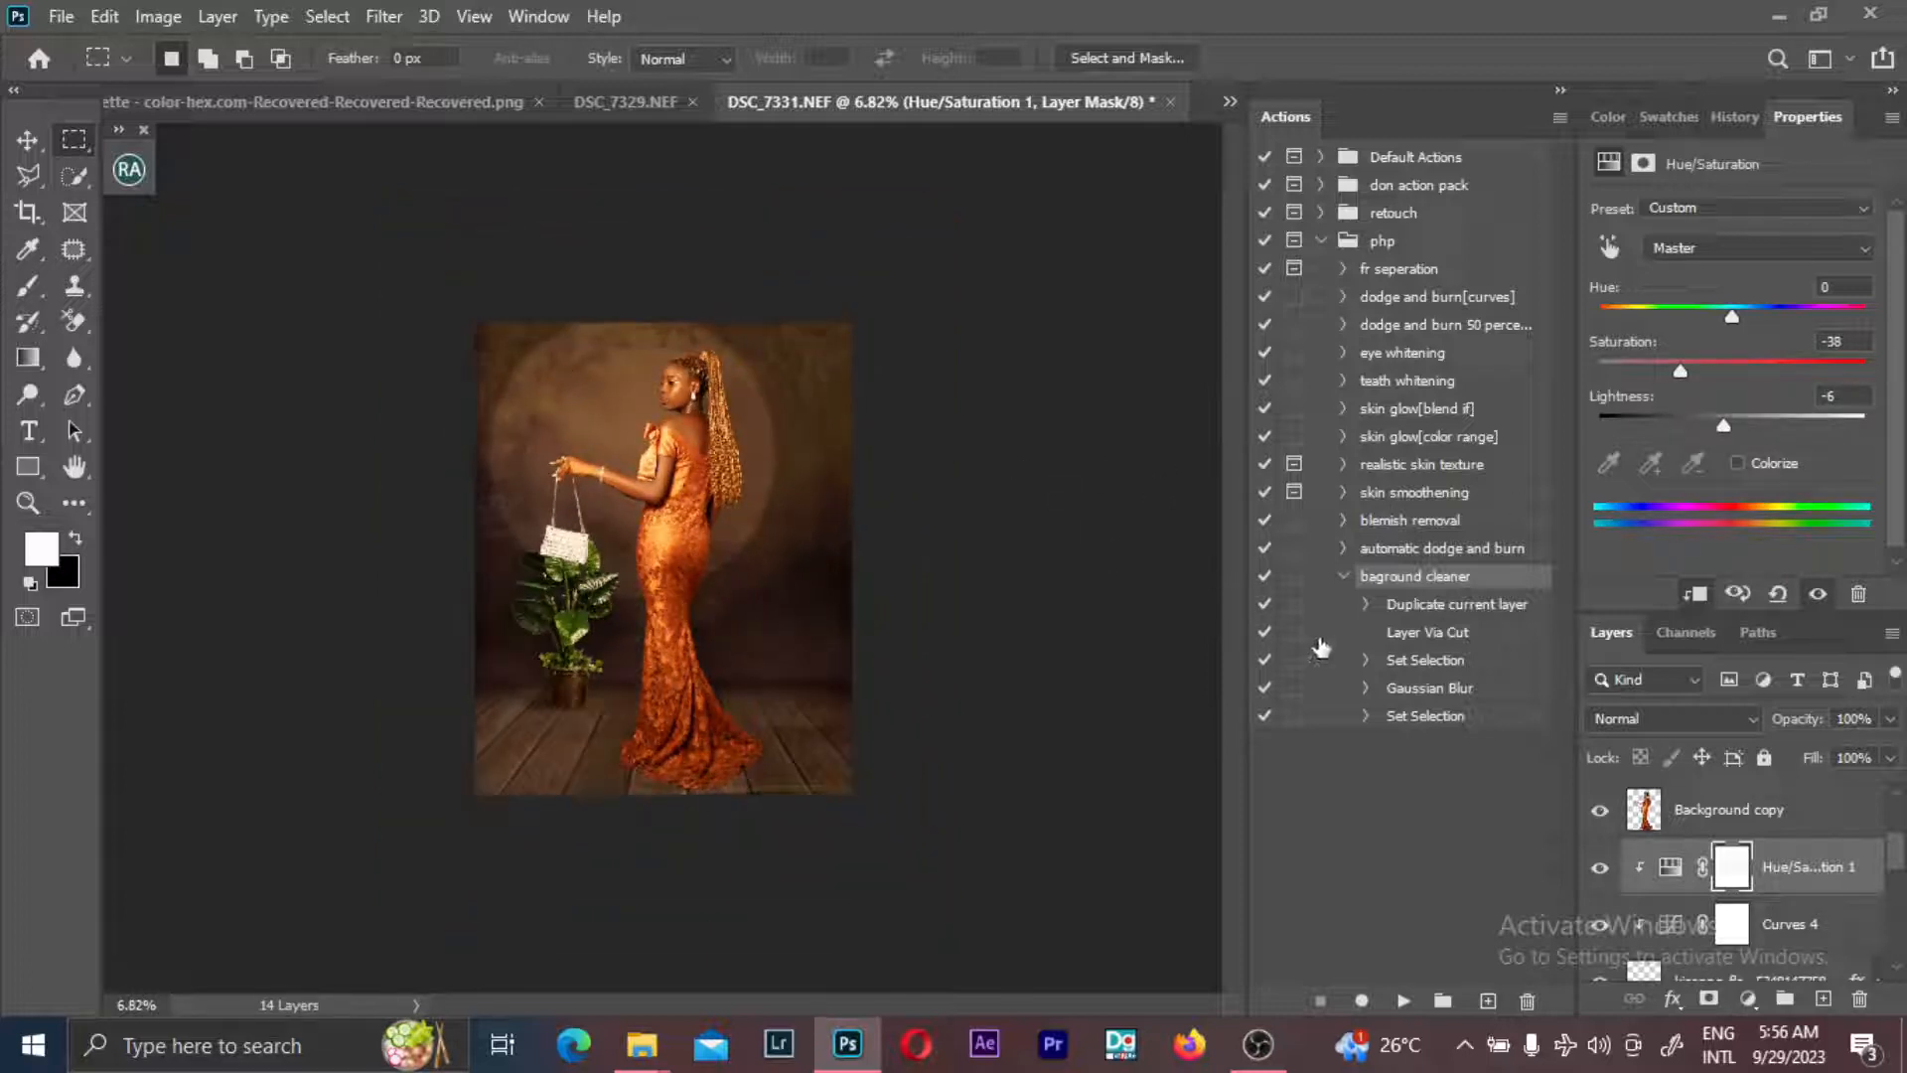
click(1749, 1000)
click(1710, 634)
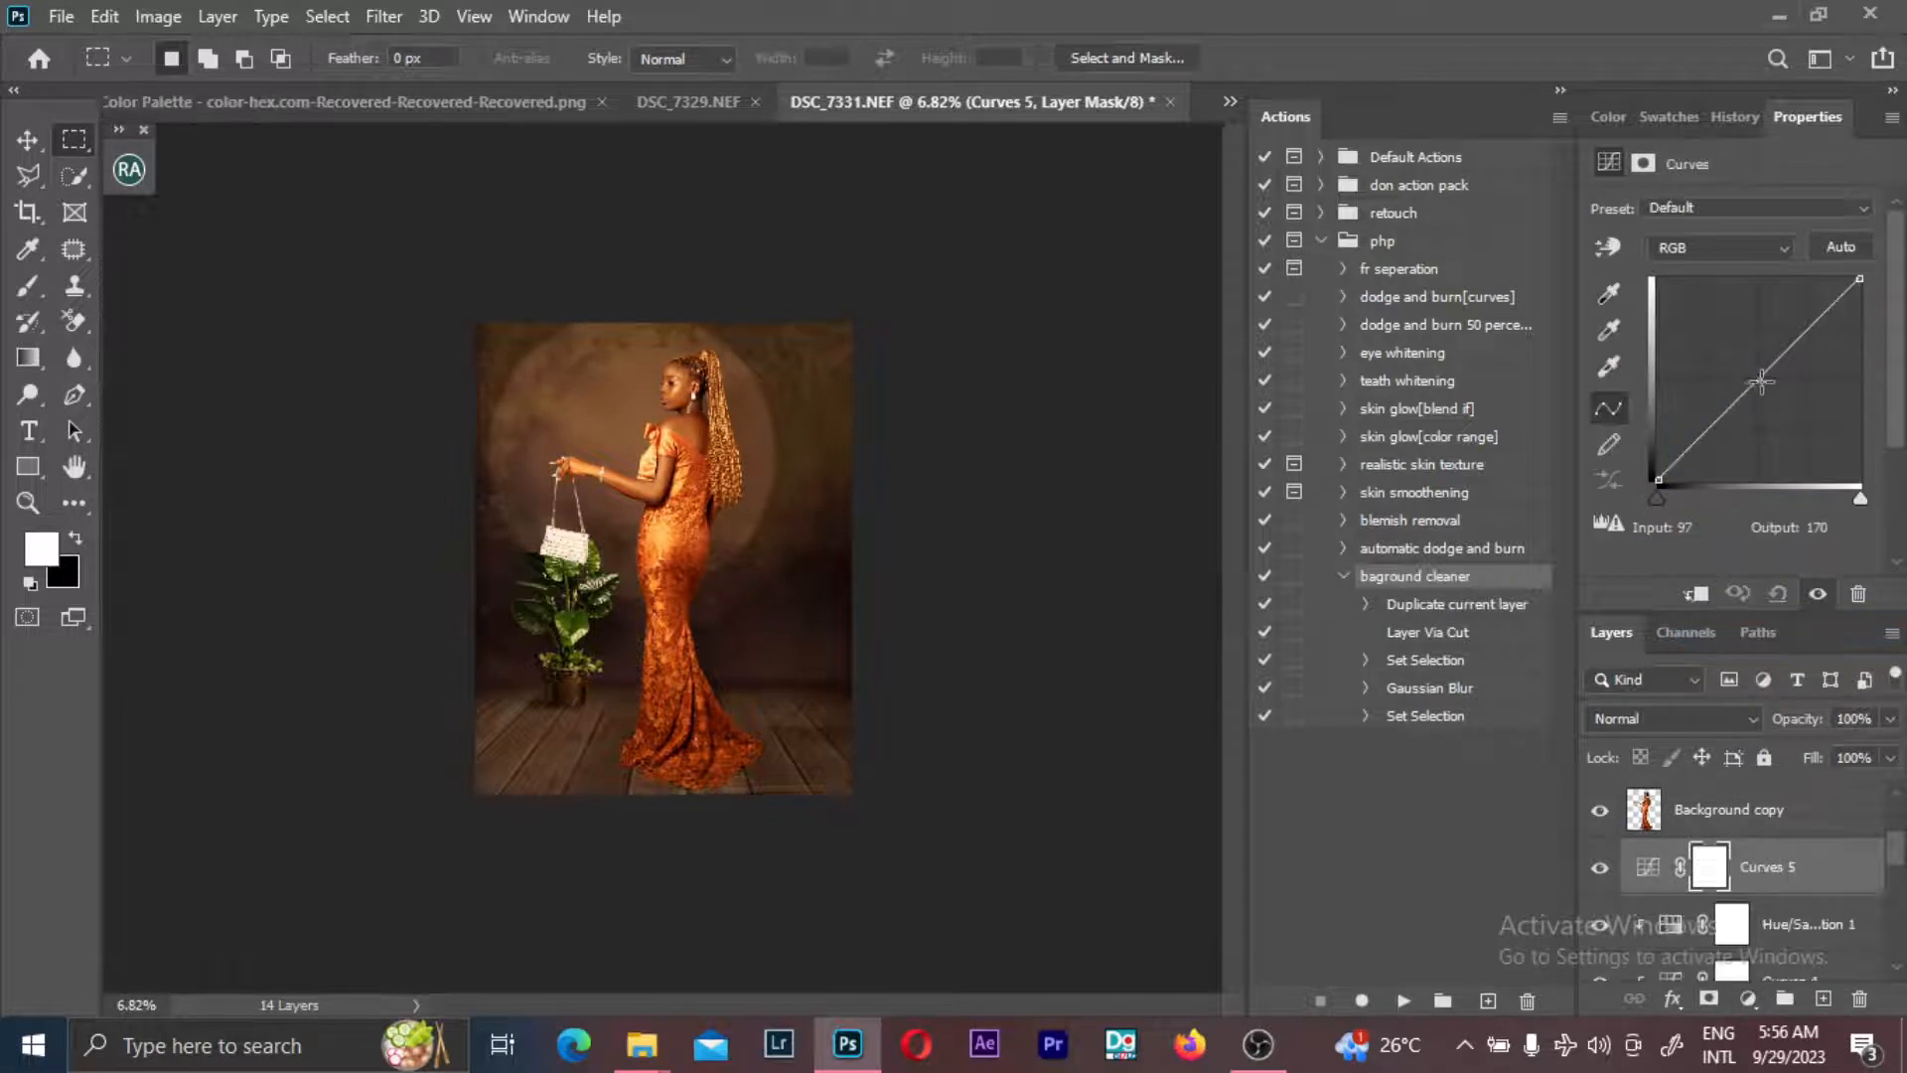
drag(1767, 385, 1769, 394)
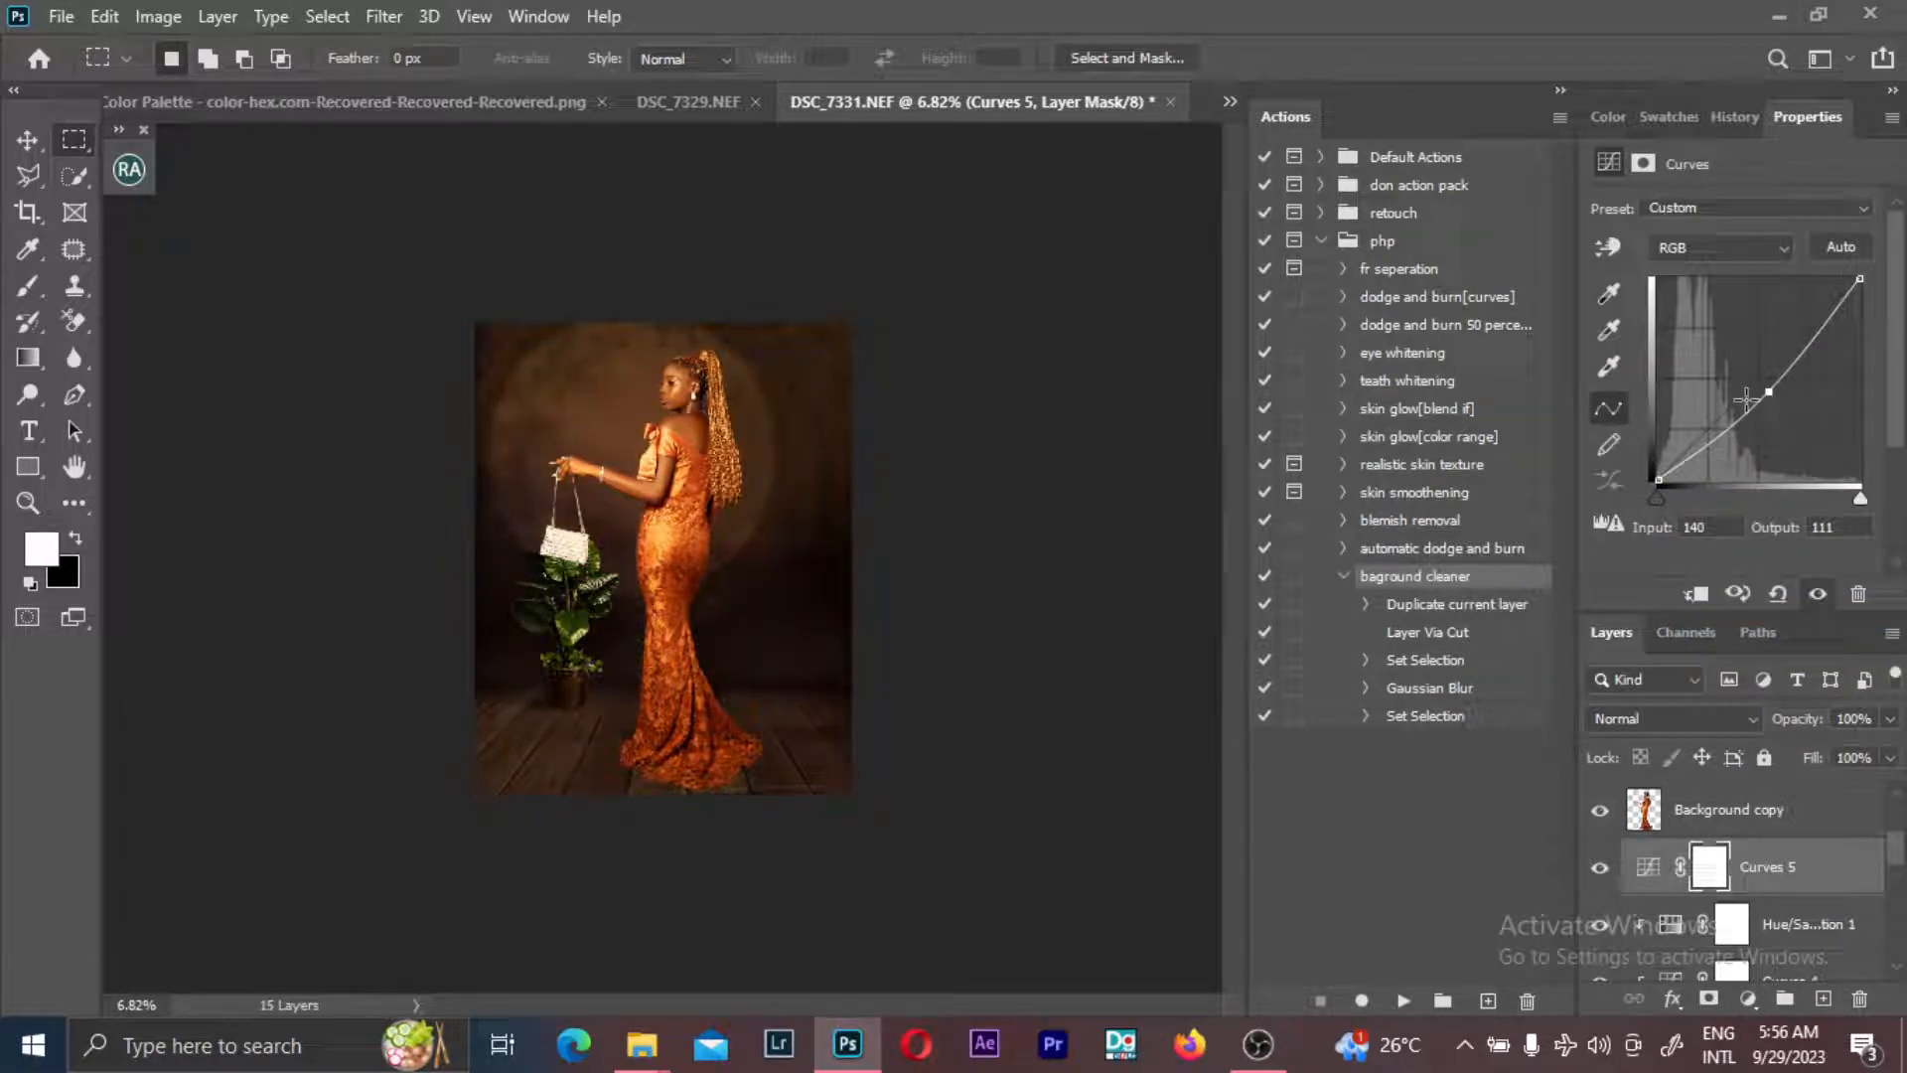
key(ctrl+i)
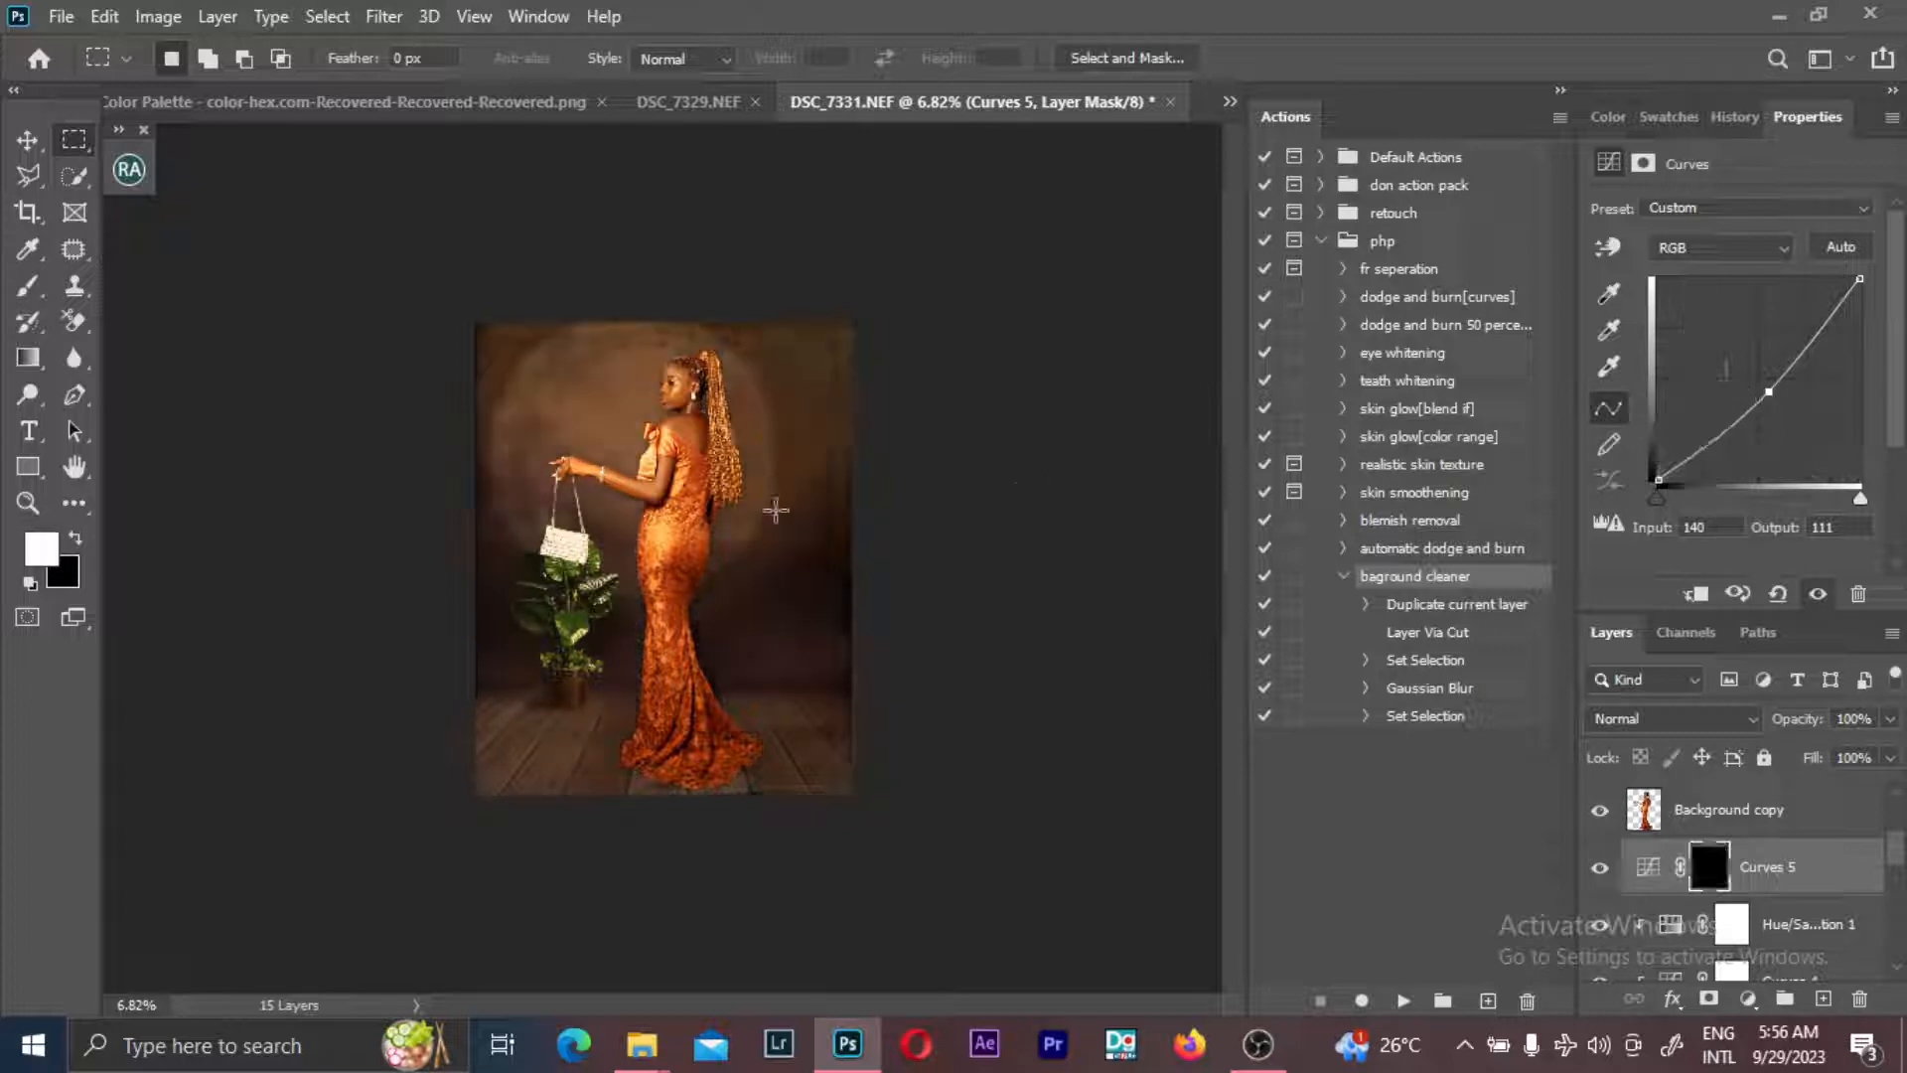
- Paint white with a soft brush on the Curves 5 mask over the plant's basket and lower foliage to darken them
key(b)
scroll(574, 723, up, 5)
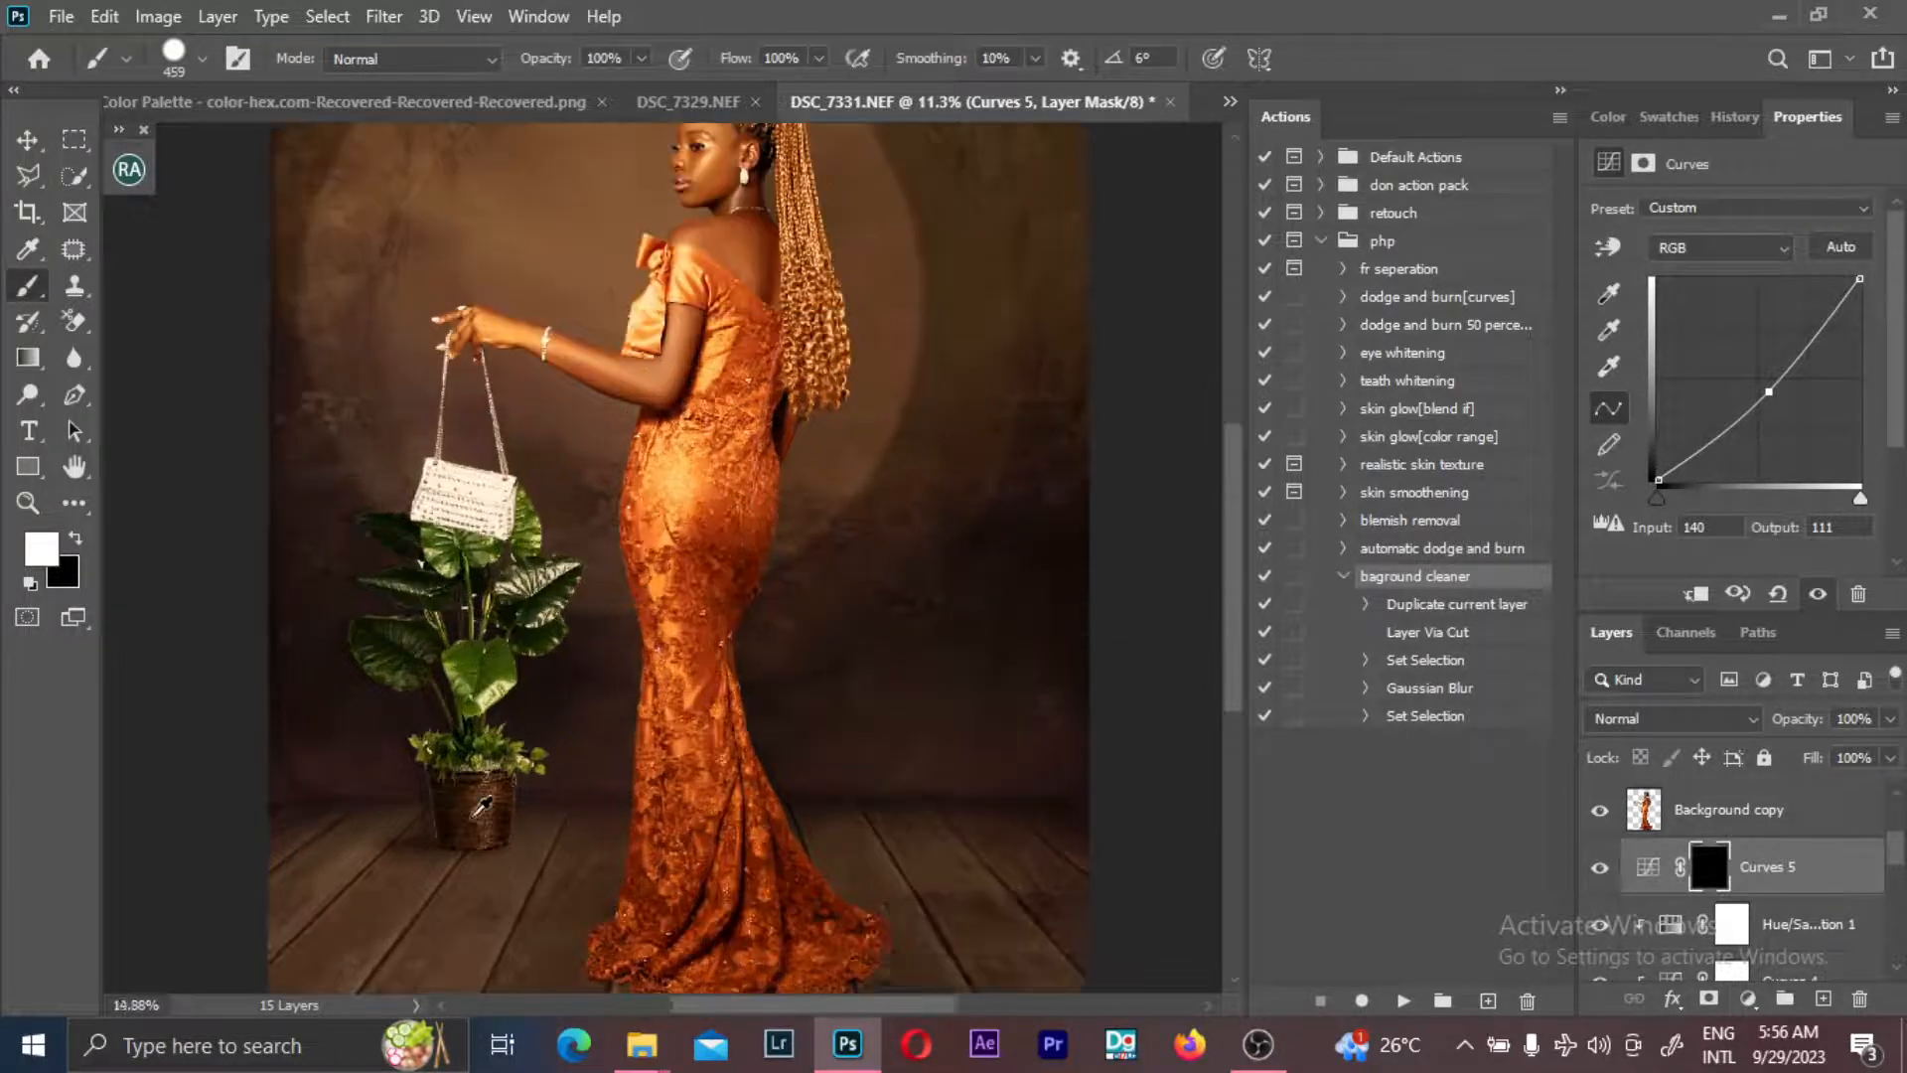
mouse_move(463, 815)
mouse_down()
mouse_move(416, 821)
mouse_move(451, 838)
mouse_move(407, 818)
mouse_move(399, 794)
mouse_move(457, 781)
mouse_move(416, 784)
mouse_move(476, 798)
mouse_move(480, 527)
mouse_move(561, 707)
mouse_move(523, 663)
mouse_up()
key(ctrl+z)
drag(517, 735, 498, 735)
mouse_move(467, 799)
mouse_down()
mouse_move(453, 825)
mouse_move(458, 810)
mouse_move(413, 821)
mouse_move(431, 867)
mouse_move(456, 855)
mouse_move(456, 792)
mouse_move(468, 831)
mouse_move(409, 797)
mouse_move(507, 770)
mouse_move(379, 757)
mouse_move(488, 783)
mouse_move(447, 864)
mouse_move(413, 868)
mouse_move(433, 834)
mouse_up()
- Compare the image with and without Curves 5 and set the layer's opacity to 87%
click(1606, 873)
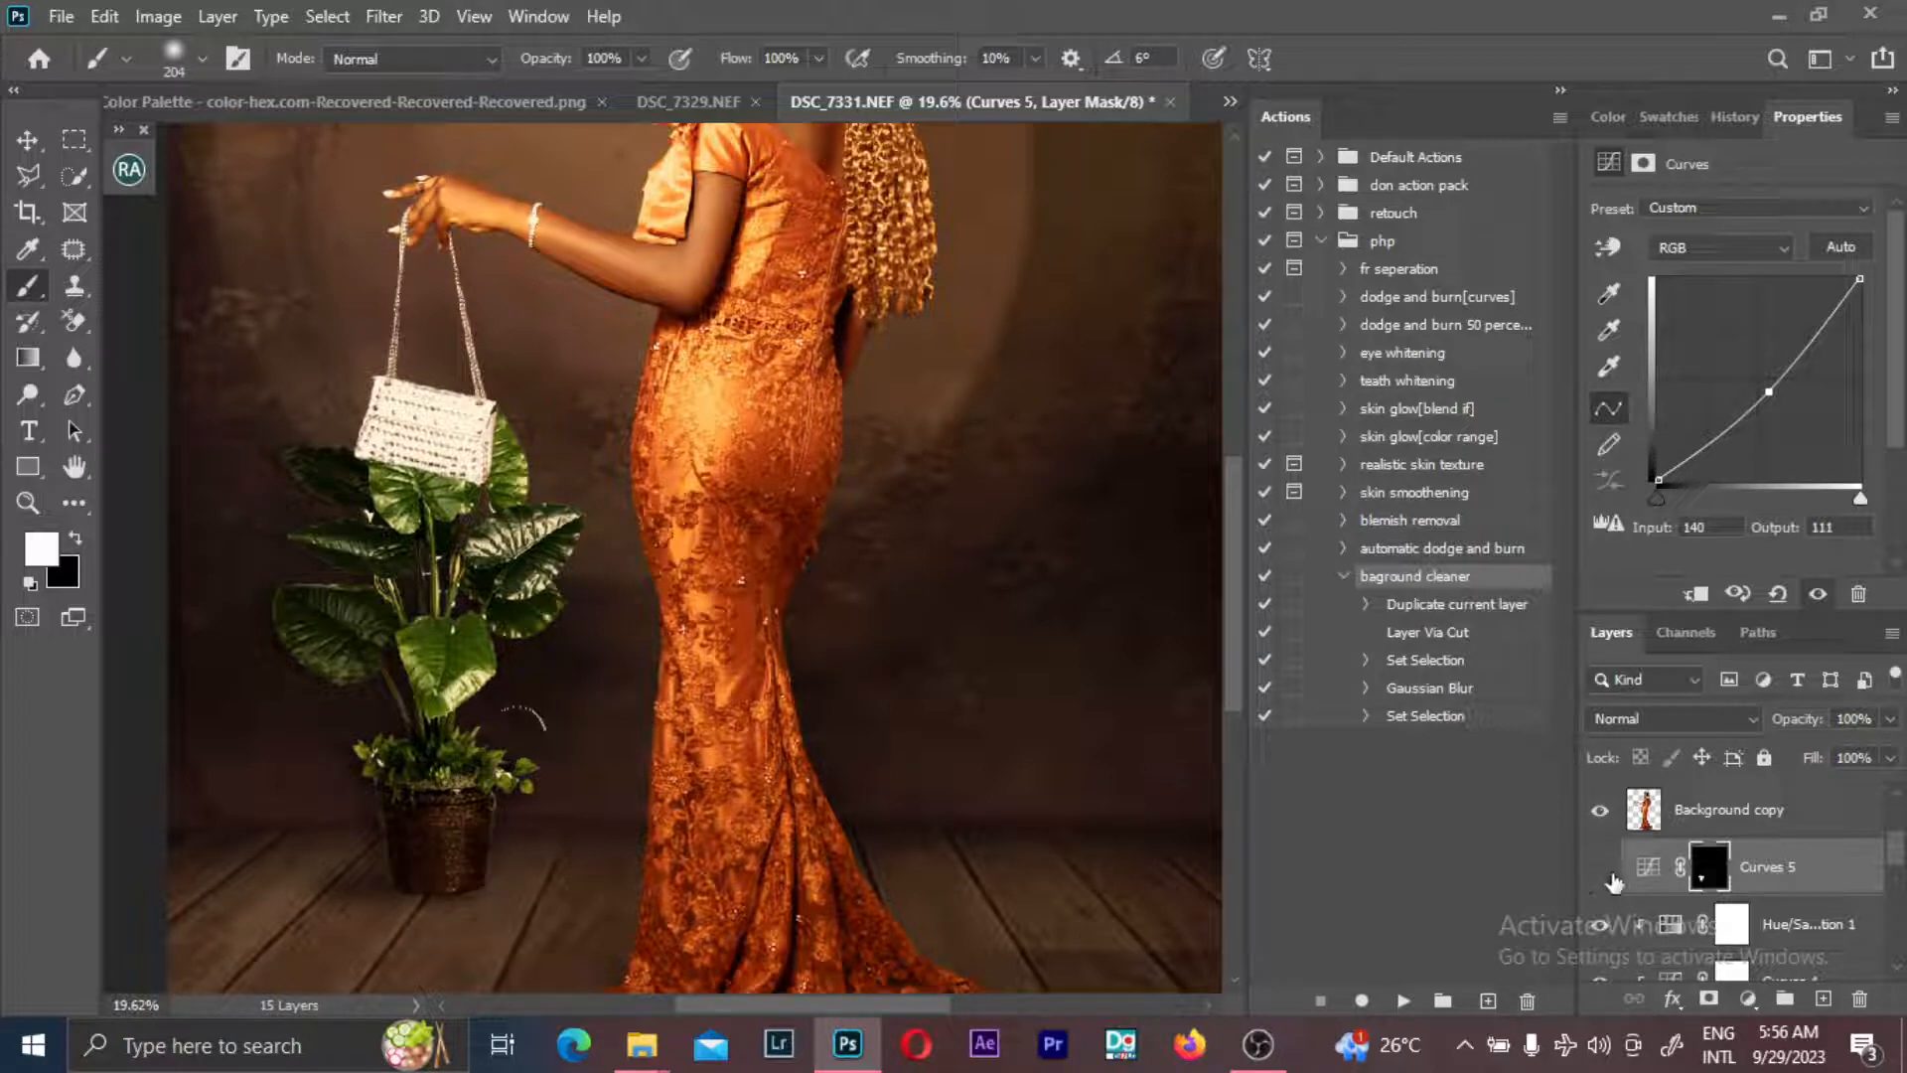
click(1606, 872)
scroll(914, 514, down, 1)
scroll(919, 508, down, 2)
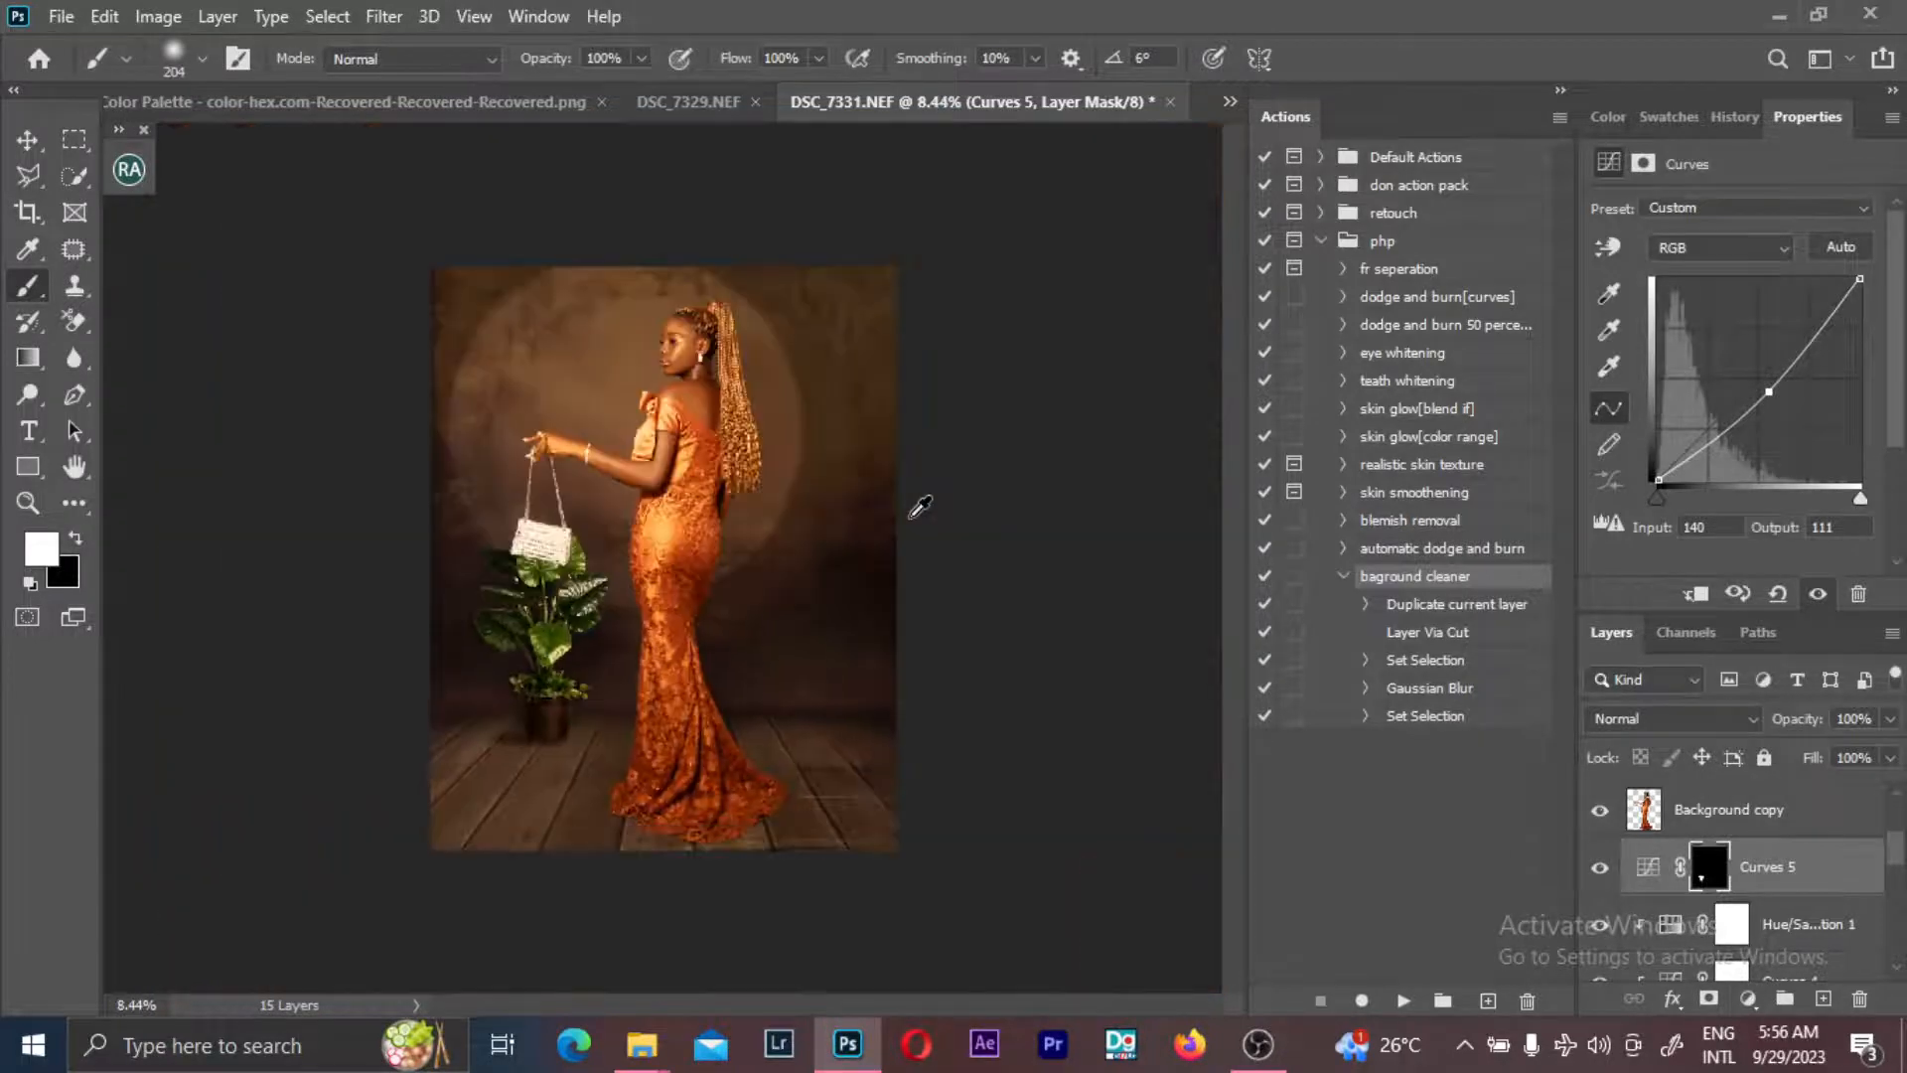
click(1604, 870)
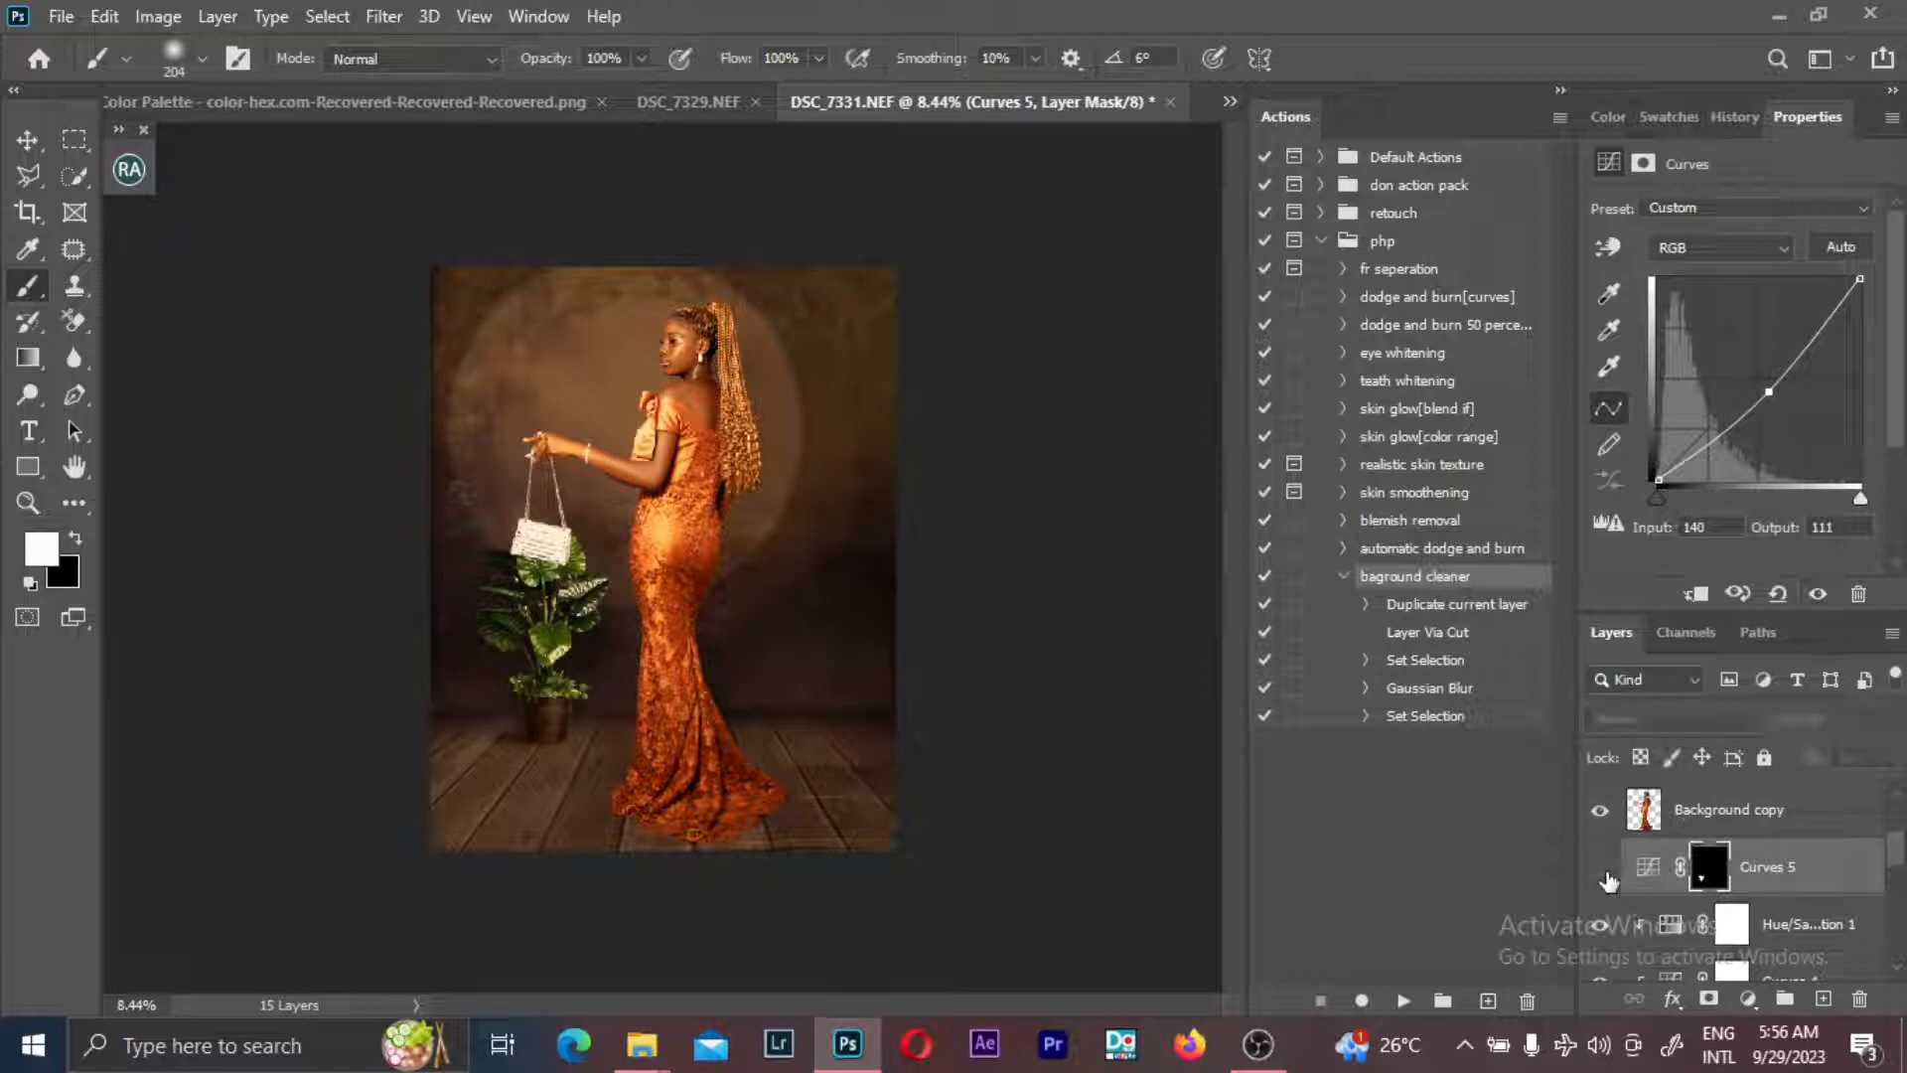
click(1604, 870)
click(1604, 870)
click(1604, 870)
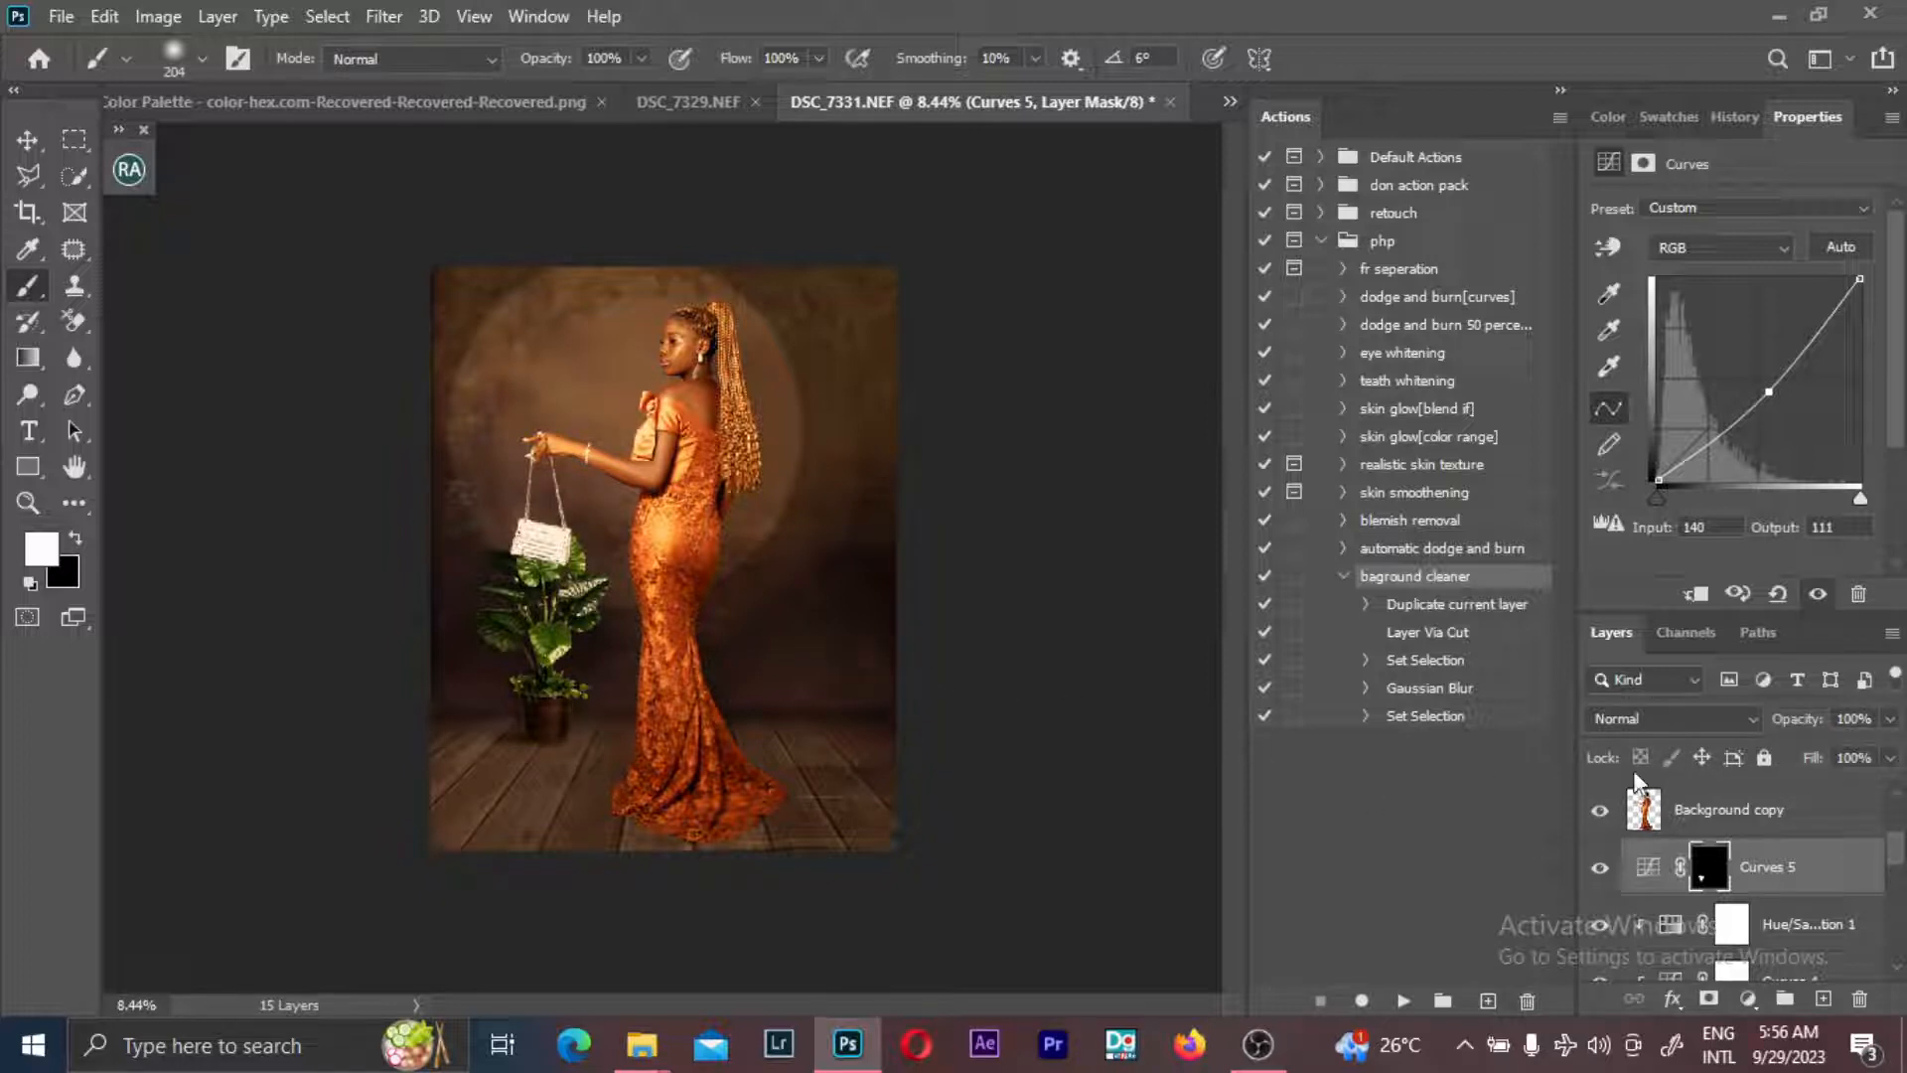
click(1890, 718)
drag(1876, 755, 1871, 760)
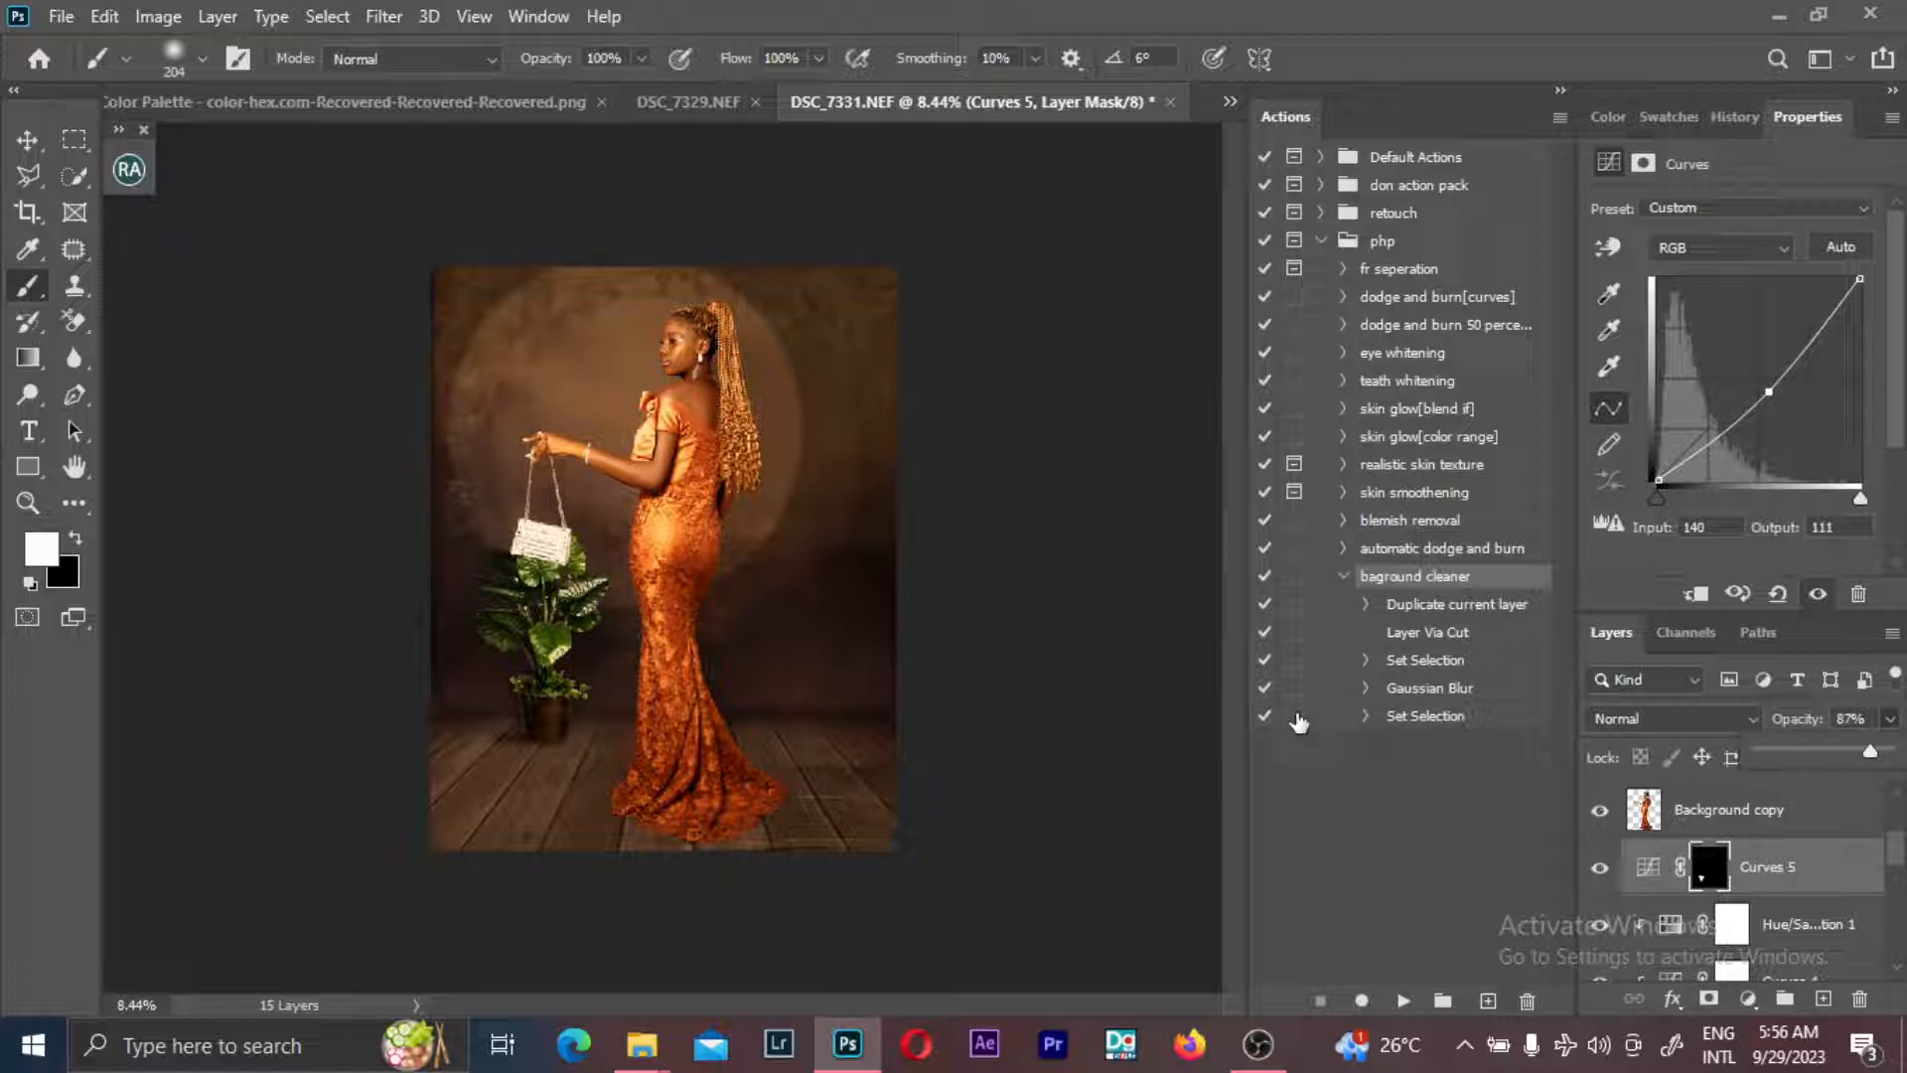
- Flatten all layers of DSC_7331.NEF into a single Background layer
scroll(1778, 864, down, 3)
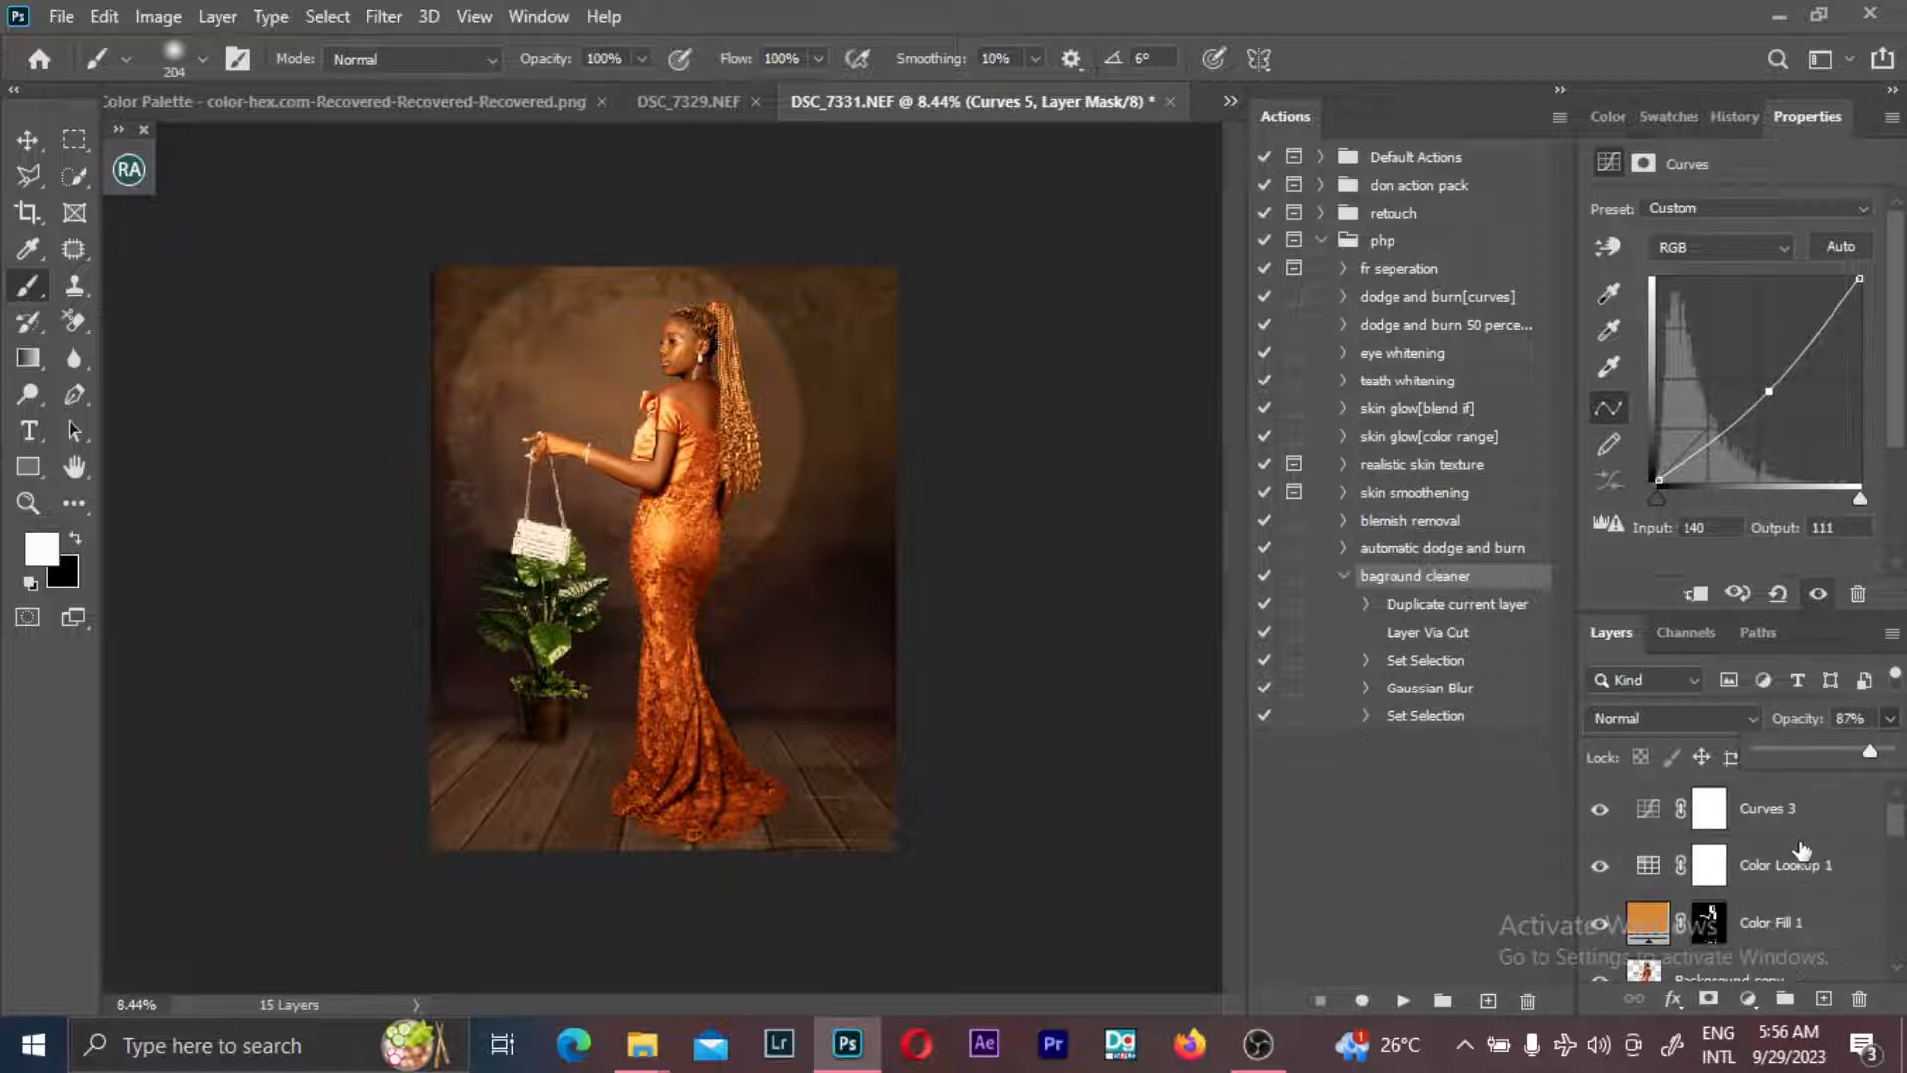
scroll(1783, 866, up, 3)
scroll(1788, 871, down, 6)
scroll(1788, 871, down, 2)
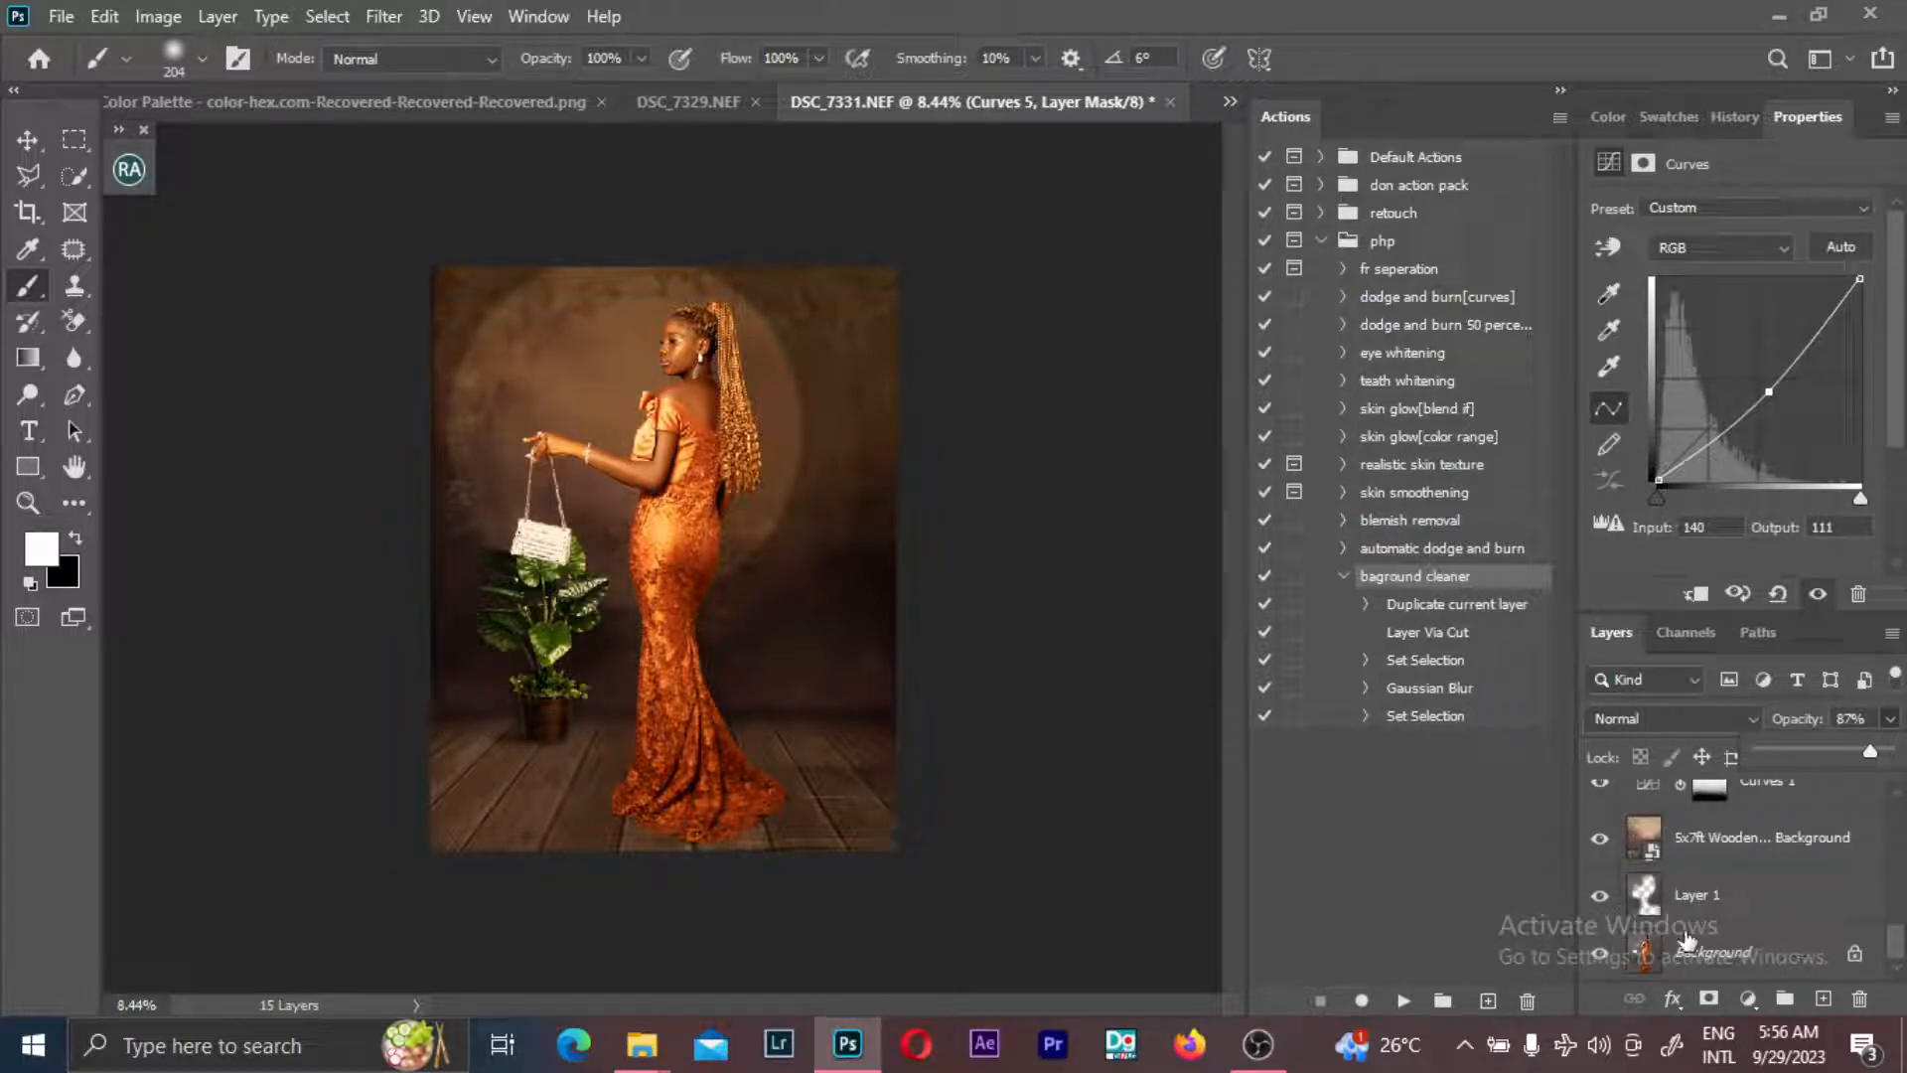
right_click(1800, 952)
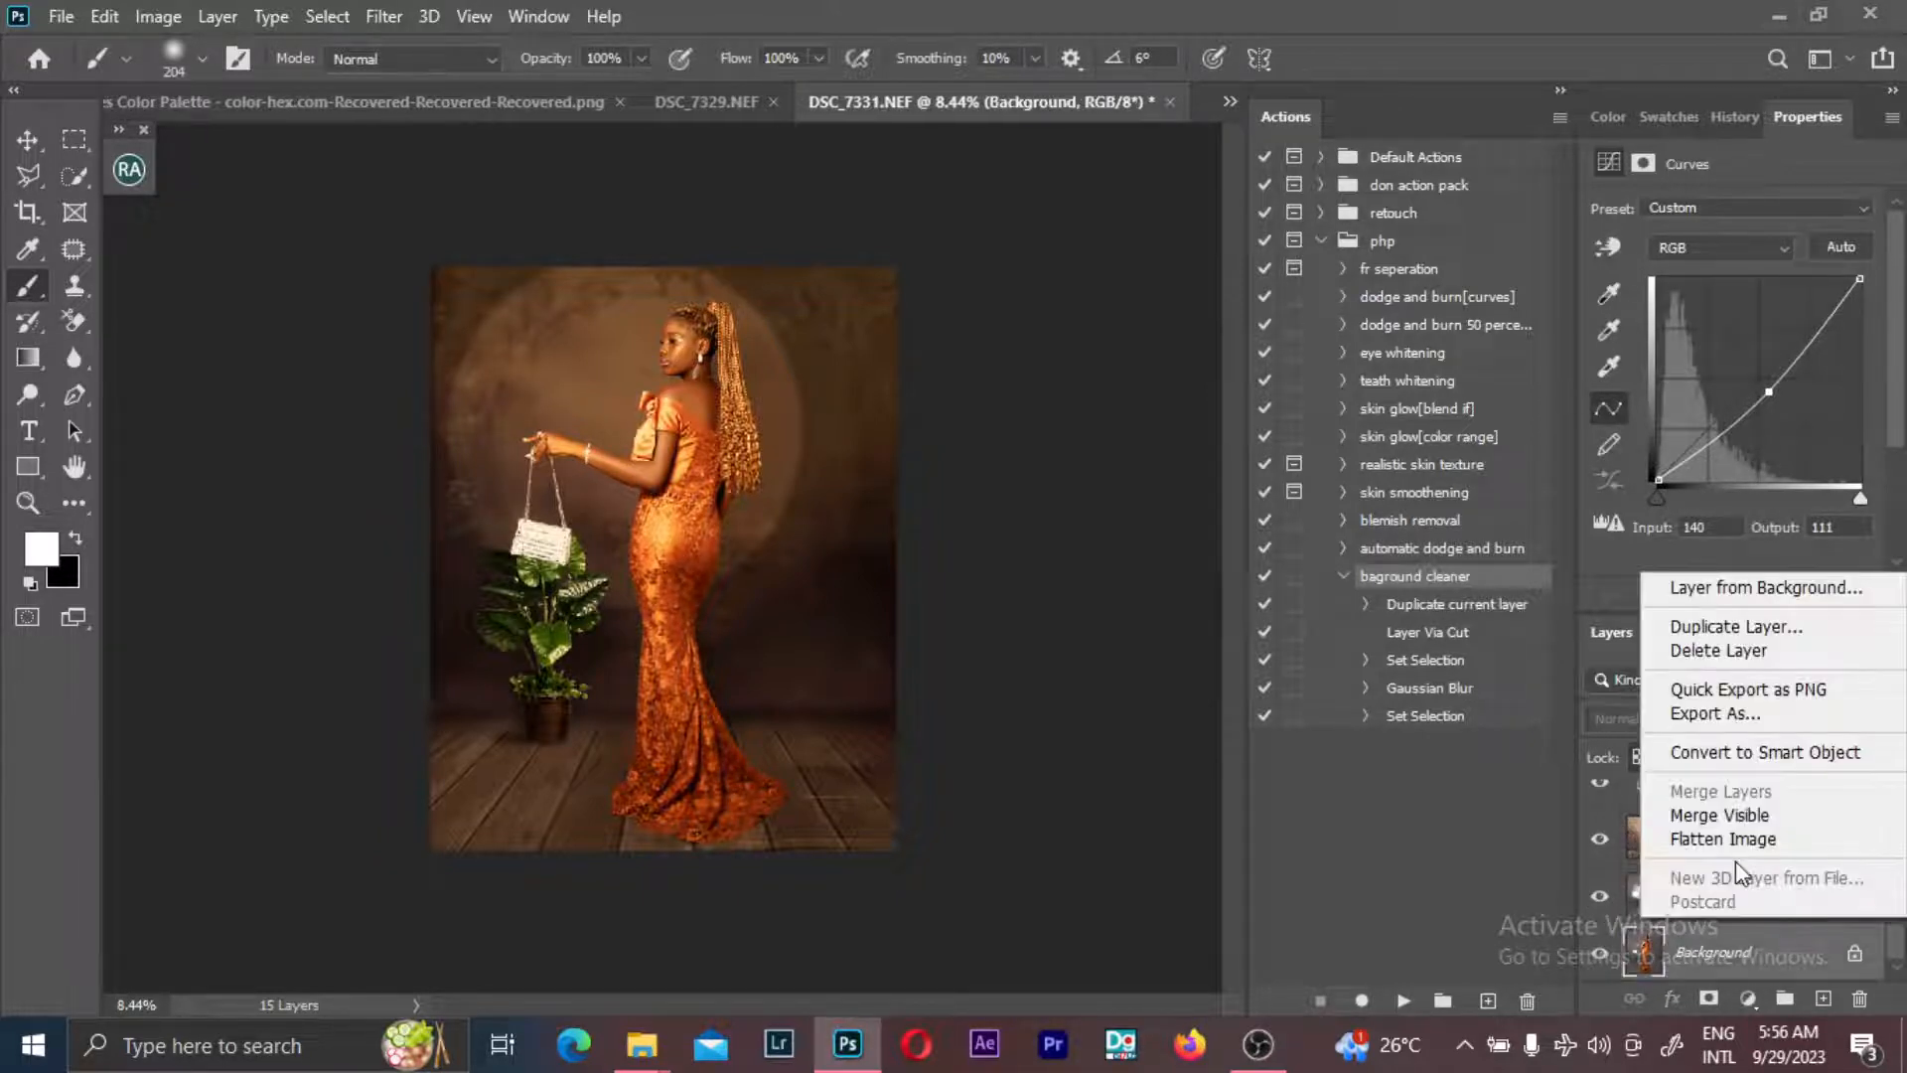
click(1734, 842)
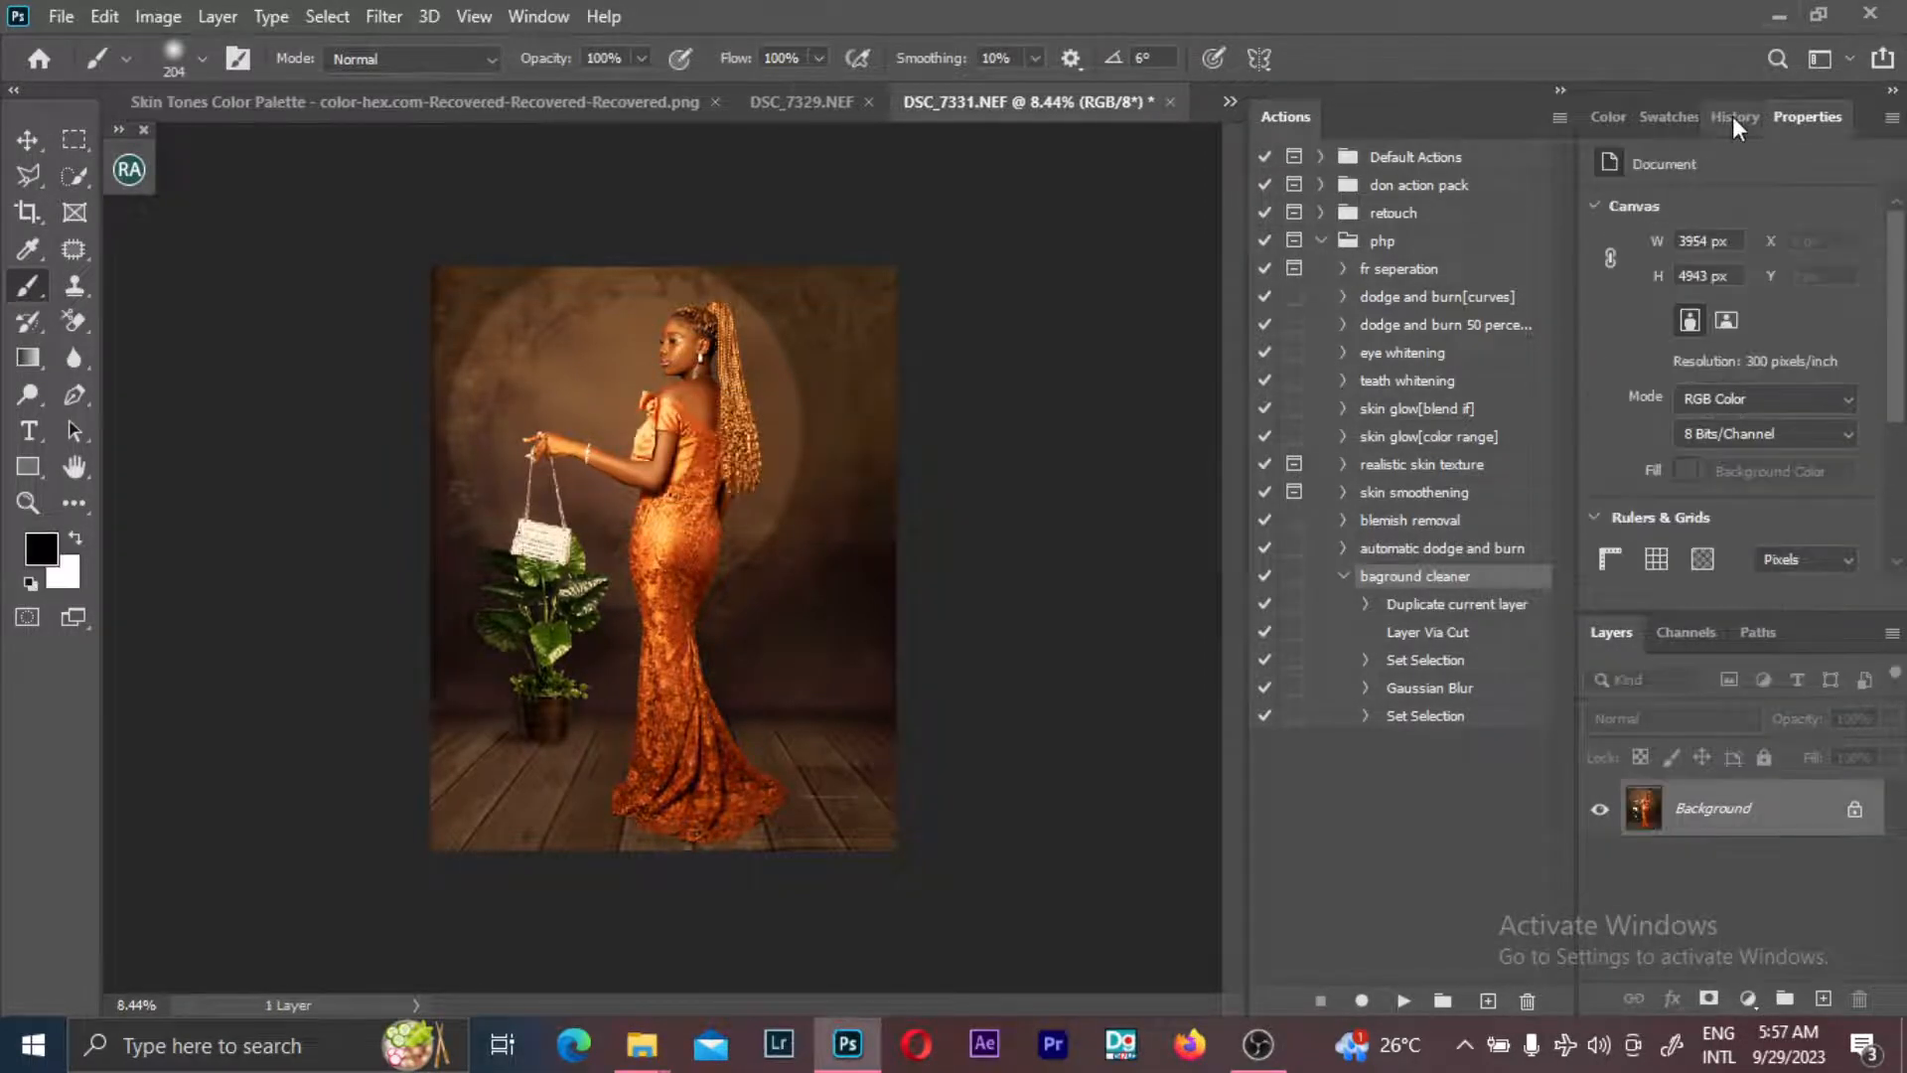
- Compare the edit with the original DSC_7331.NEF snapshot in the history, and return to the Flatten Image state
click(1732, 116)
scroll(1689, 238, up, 10)
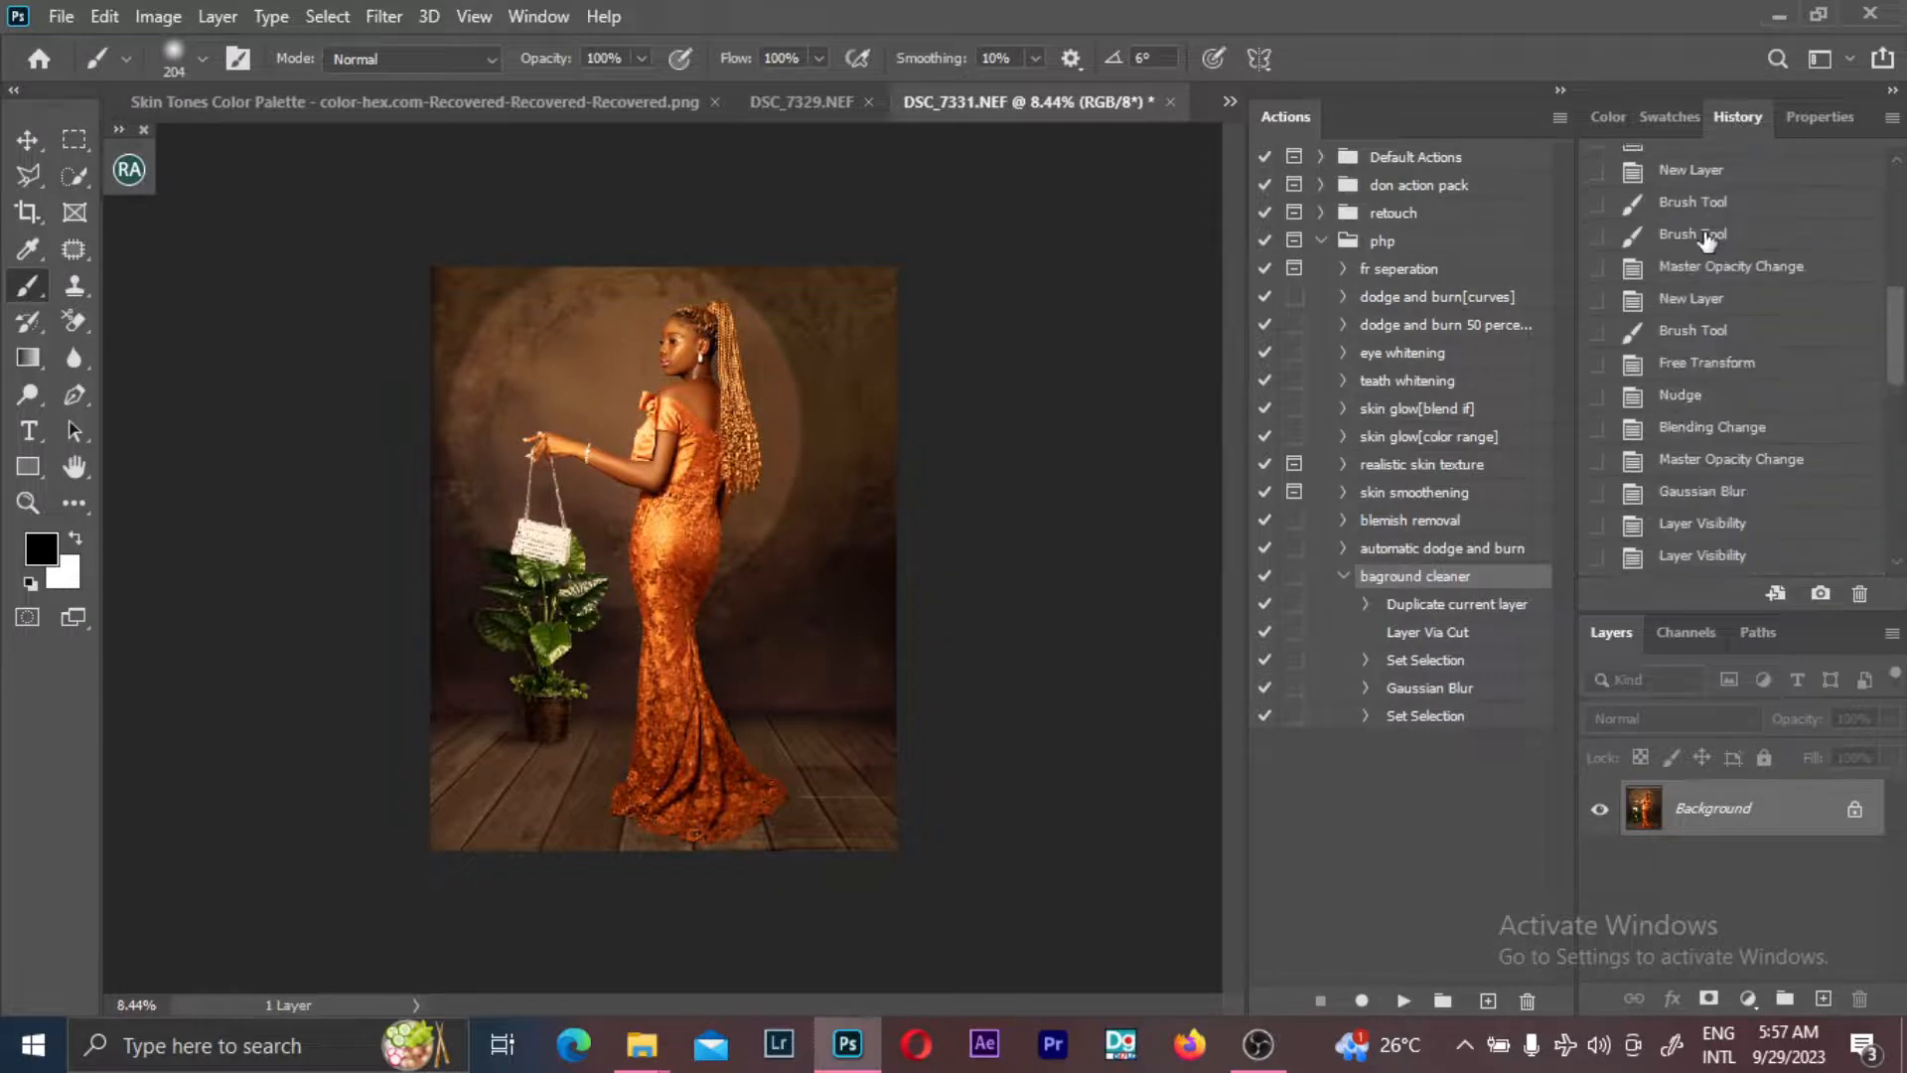
scroll(1711, 229, up, 5)
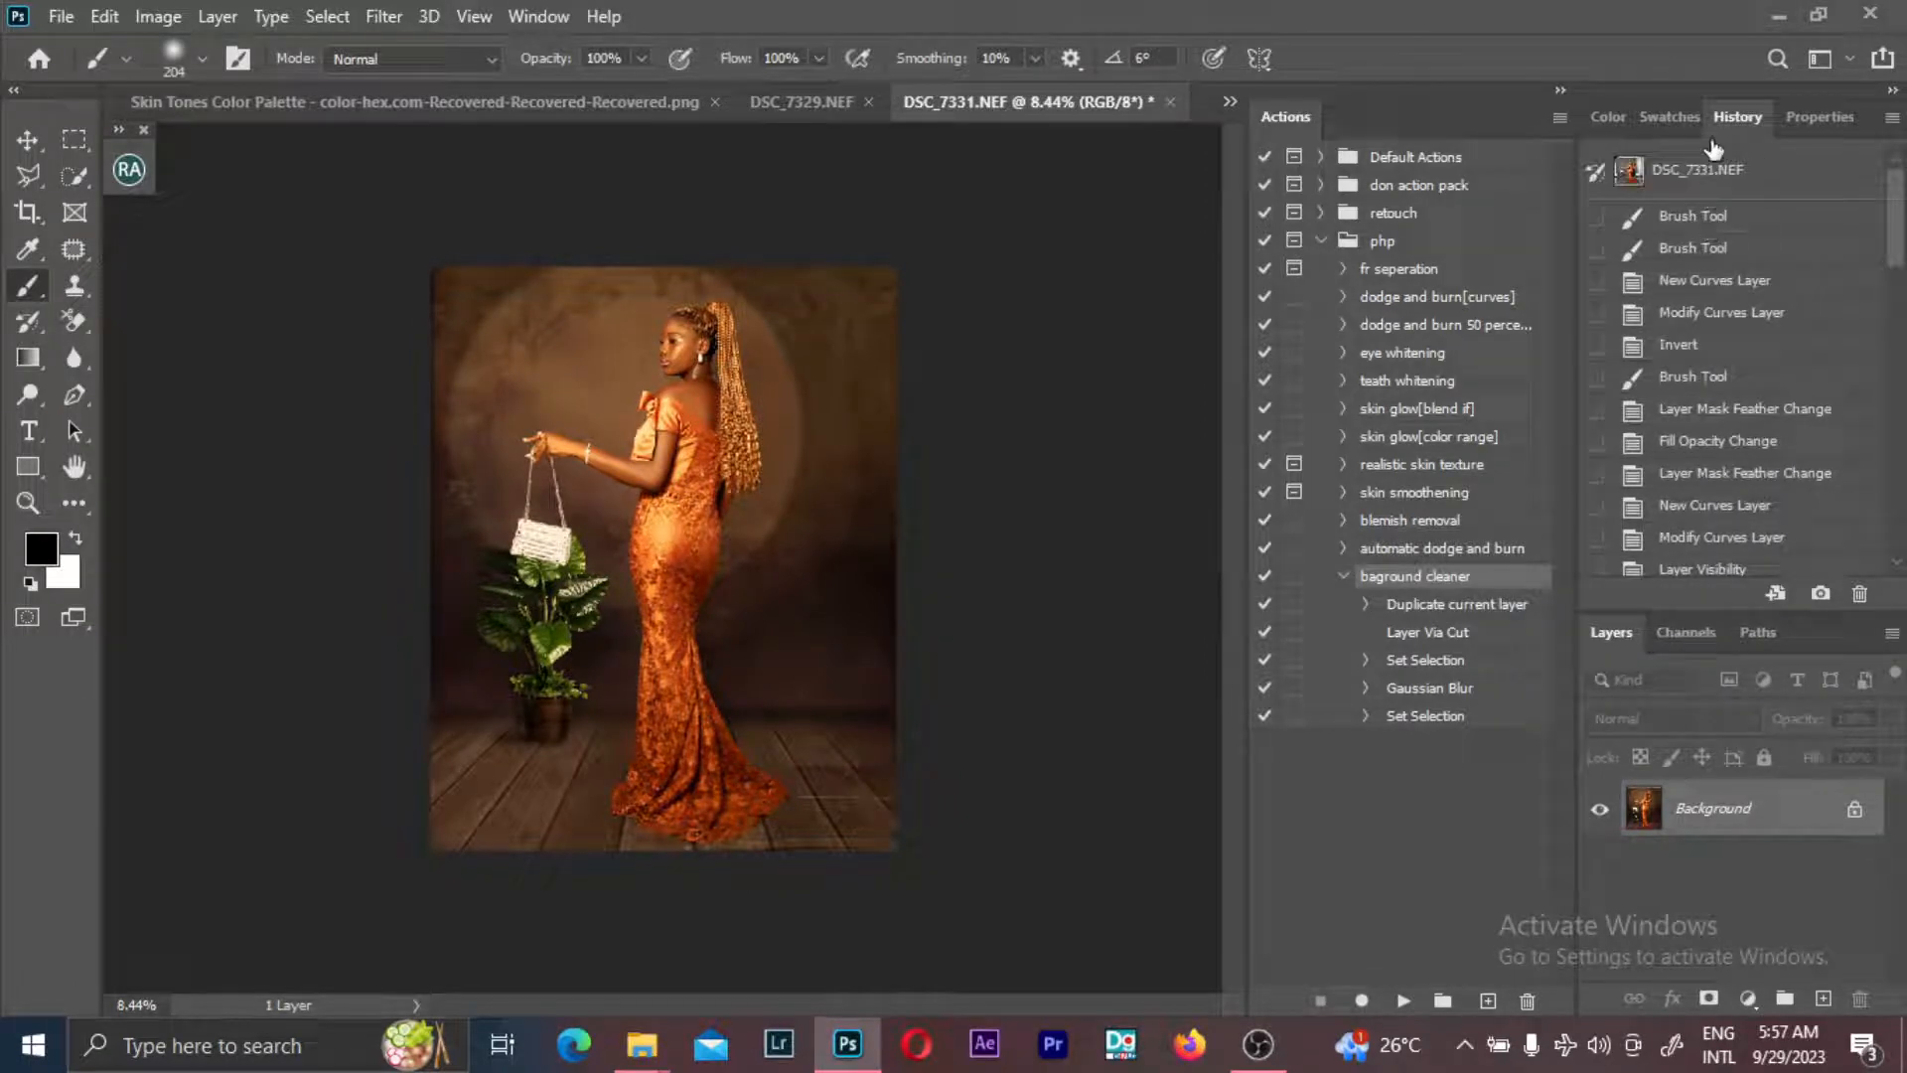
click(1736, 177)
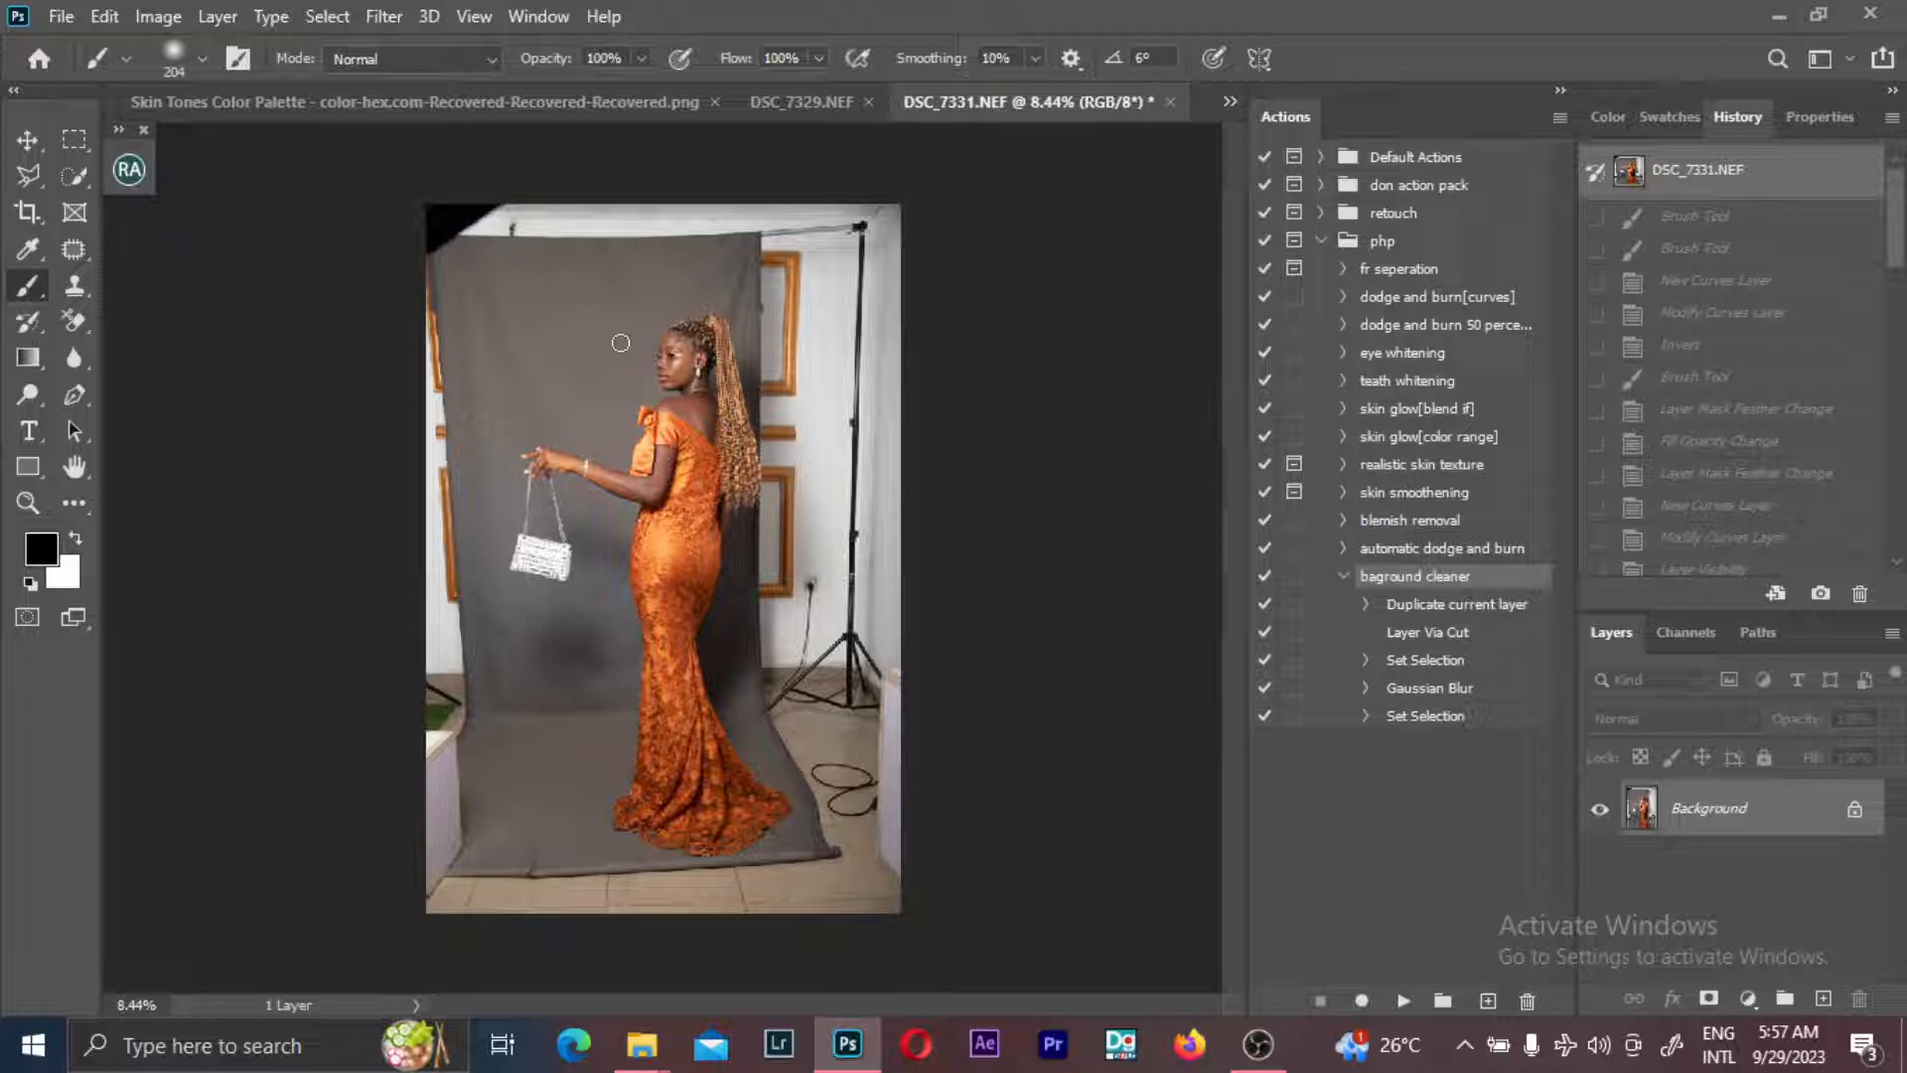
scroll(1756, 437, down, 6)
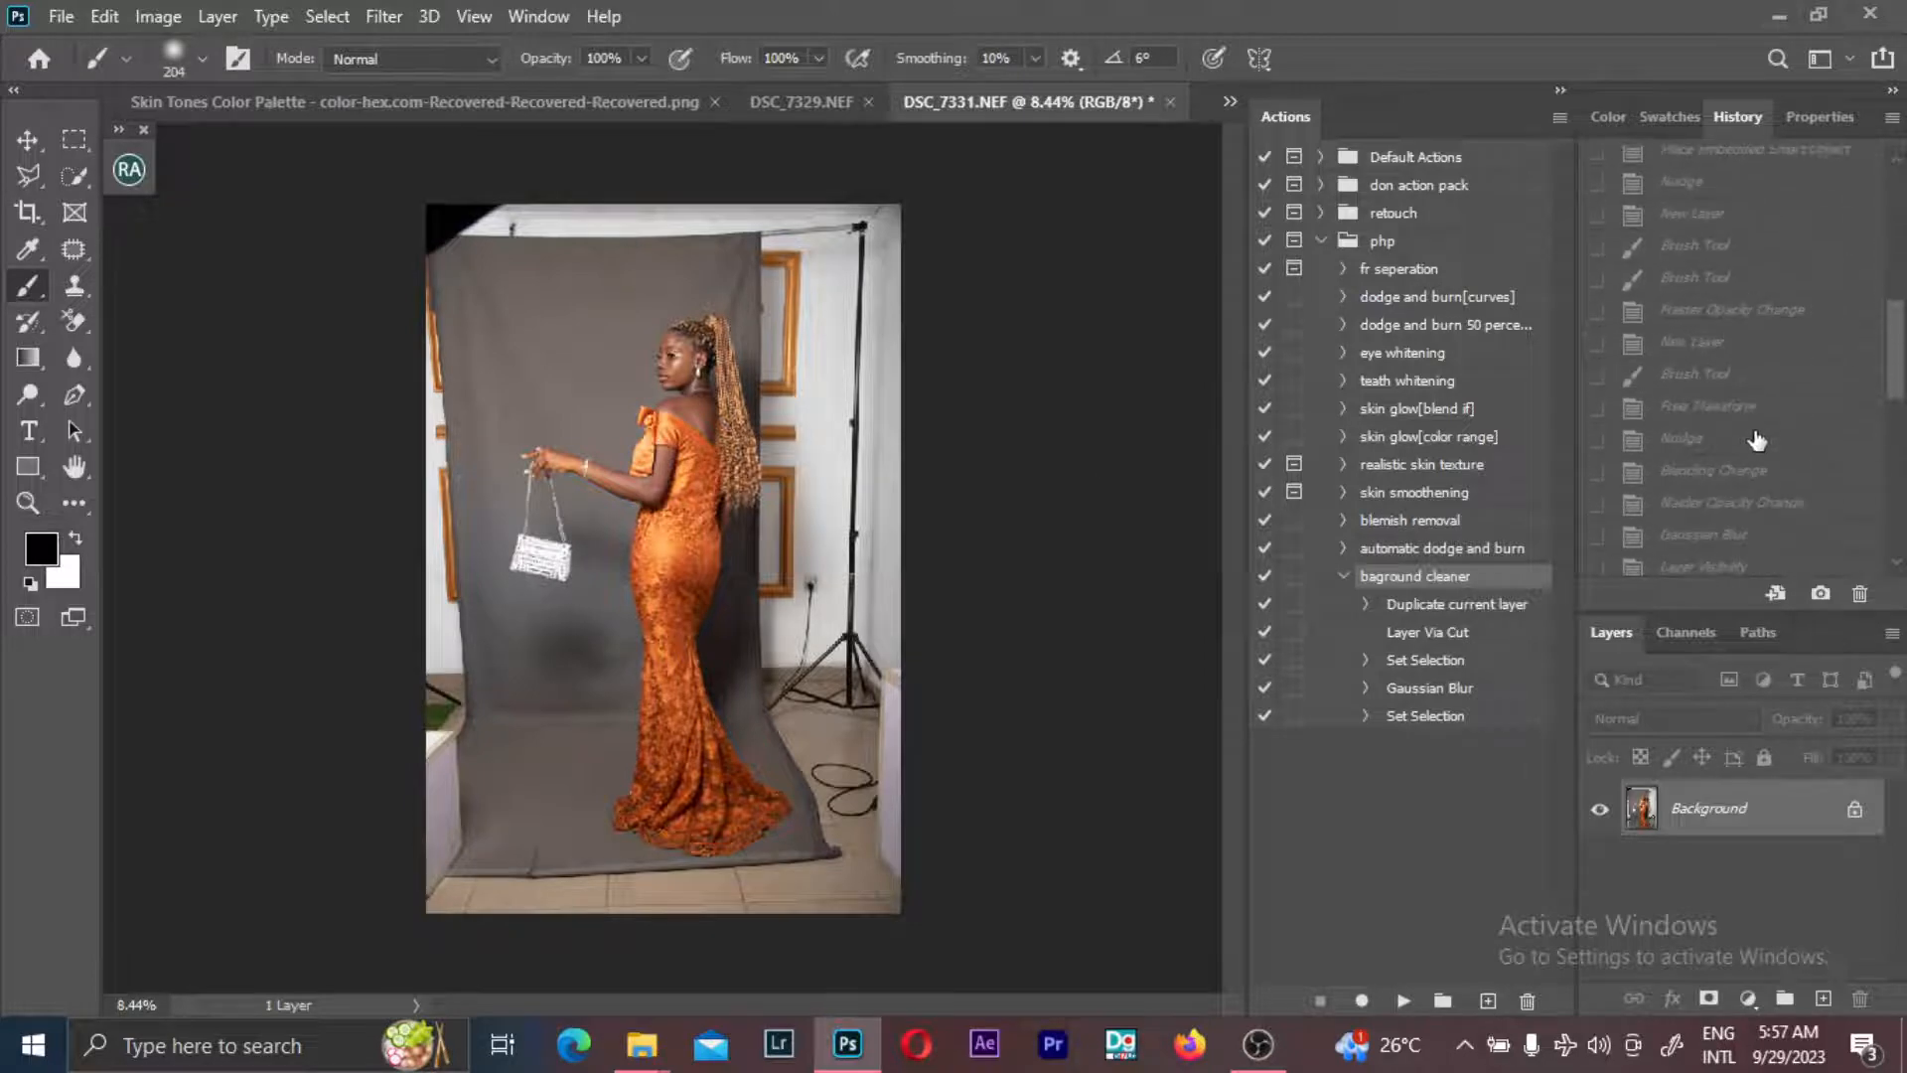
scroll(1757, 447, down, 3)
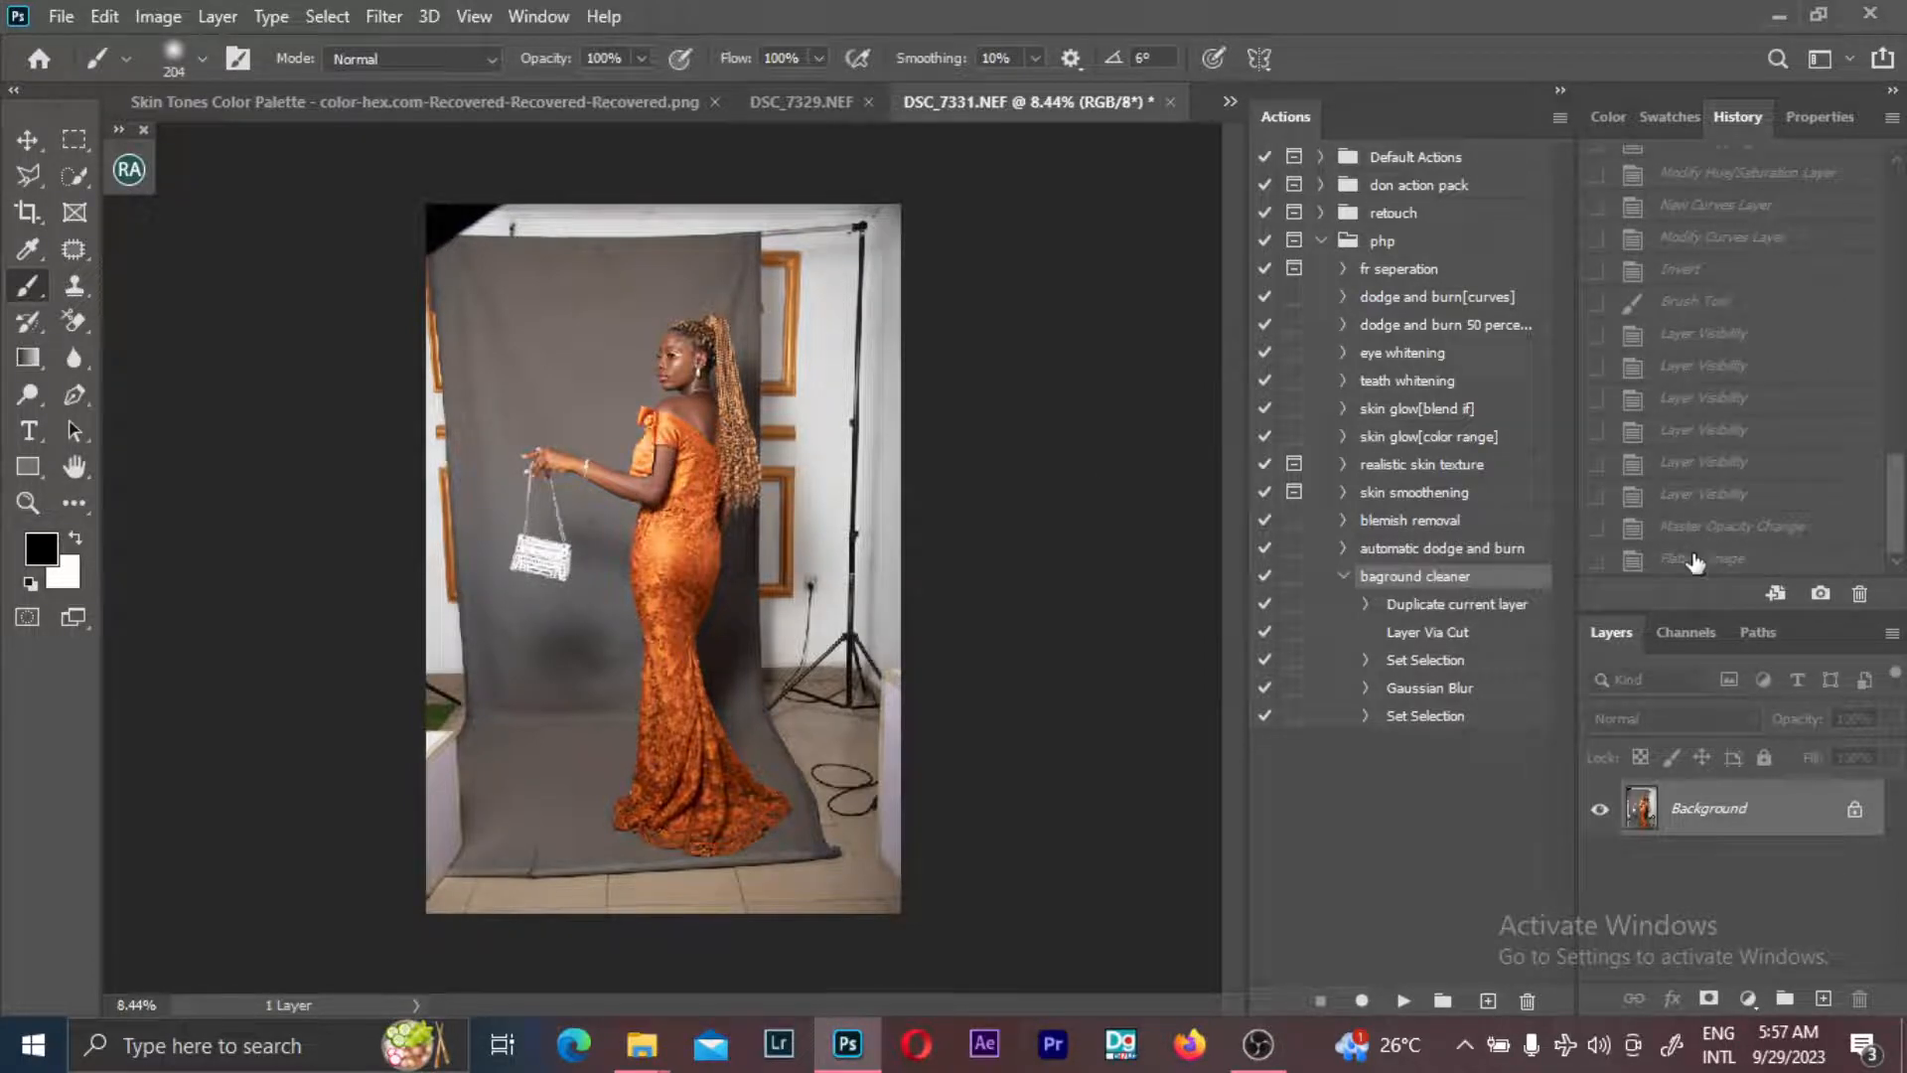
click(1696, 561)
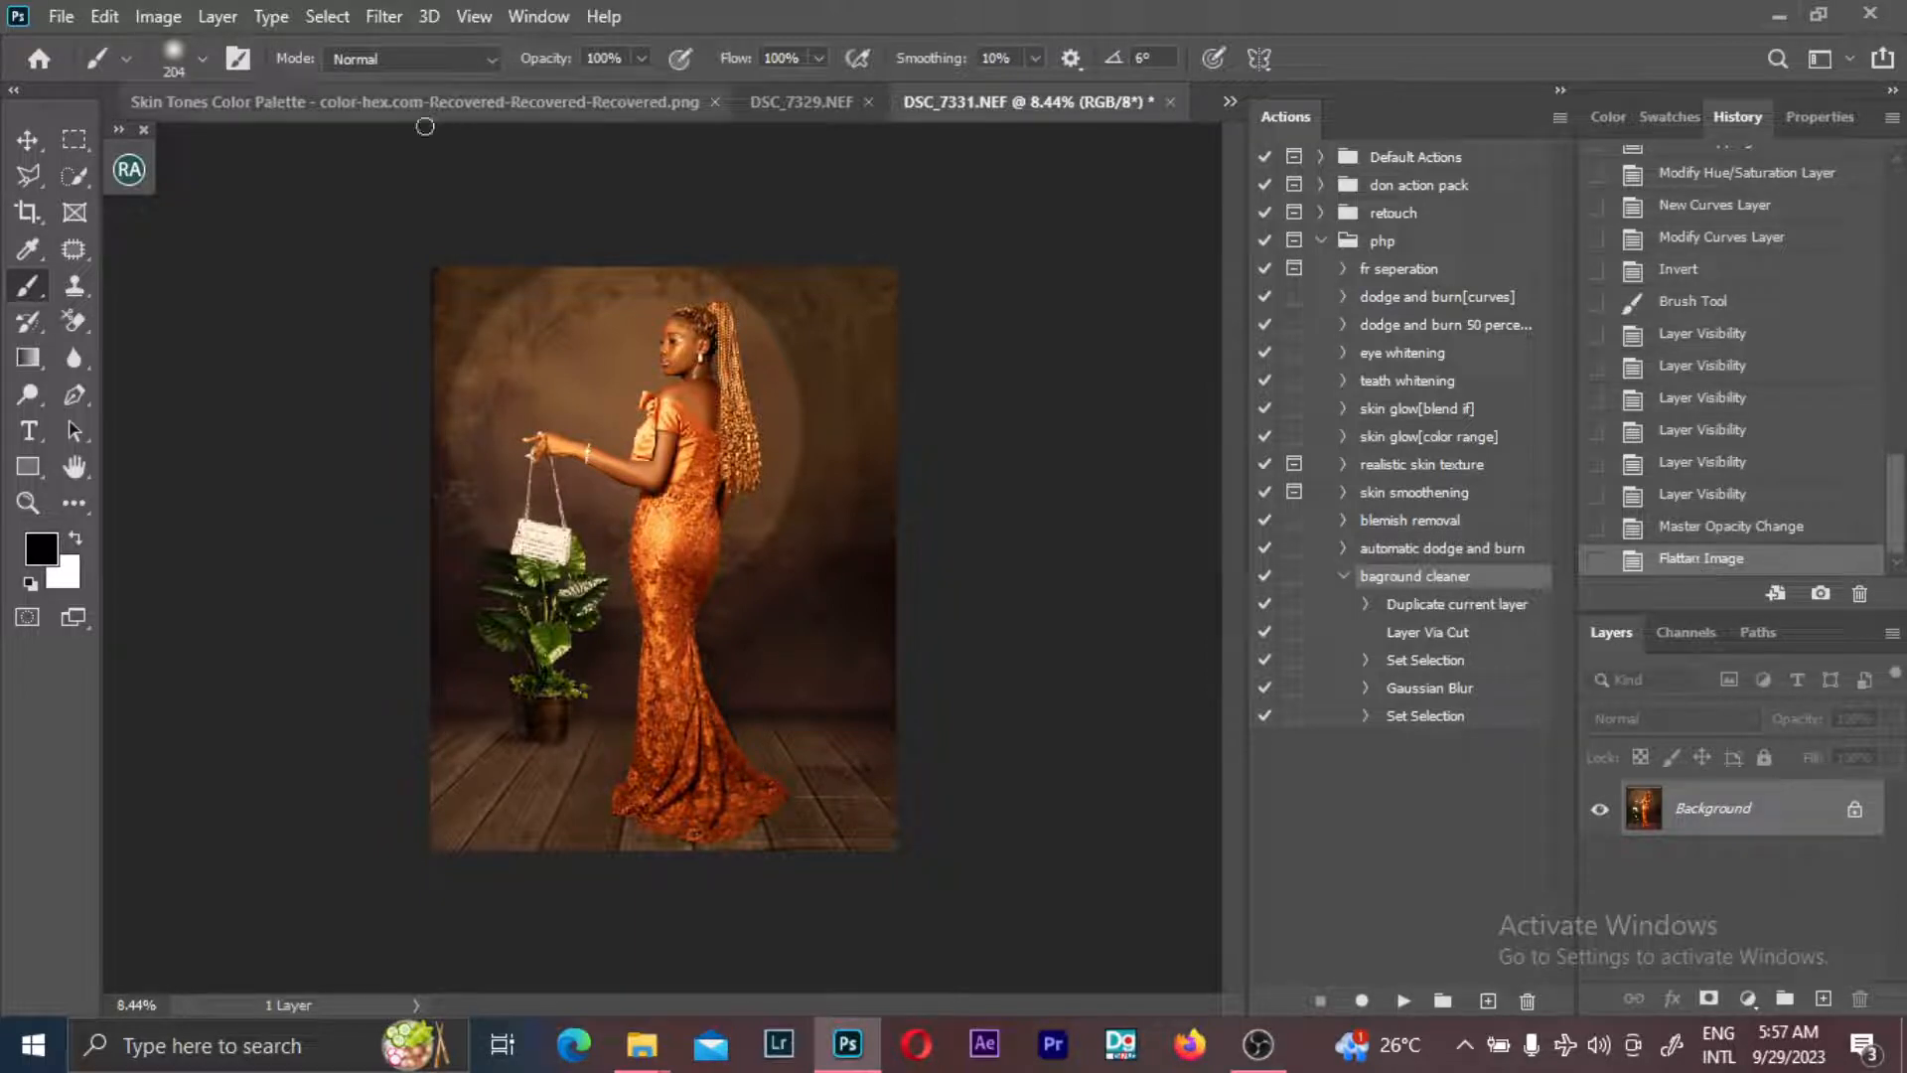
- Extend the canvas above the woman's head at a 4:5 ratio using a Content-Aware crop
click(30, 216)
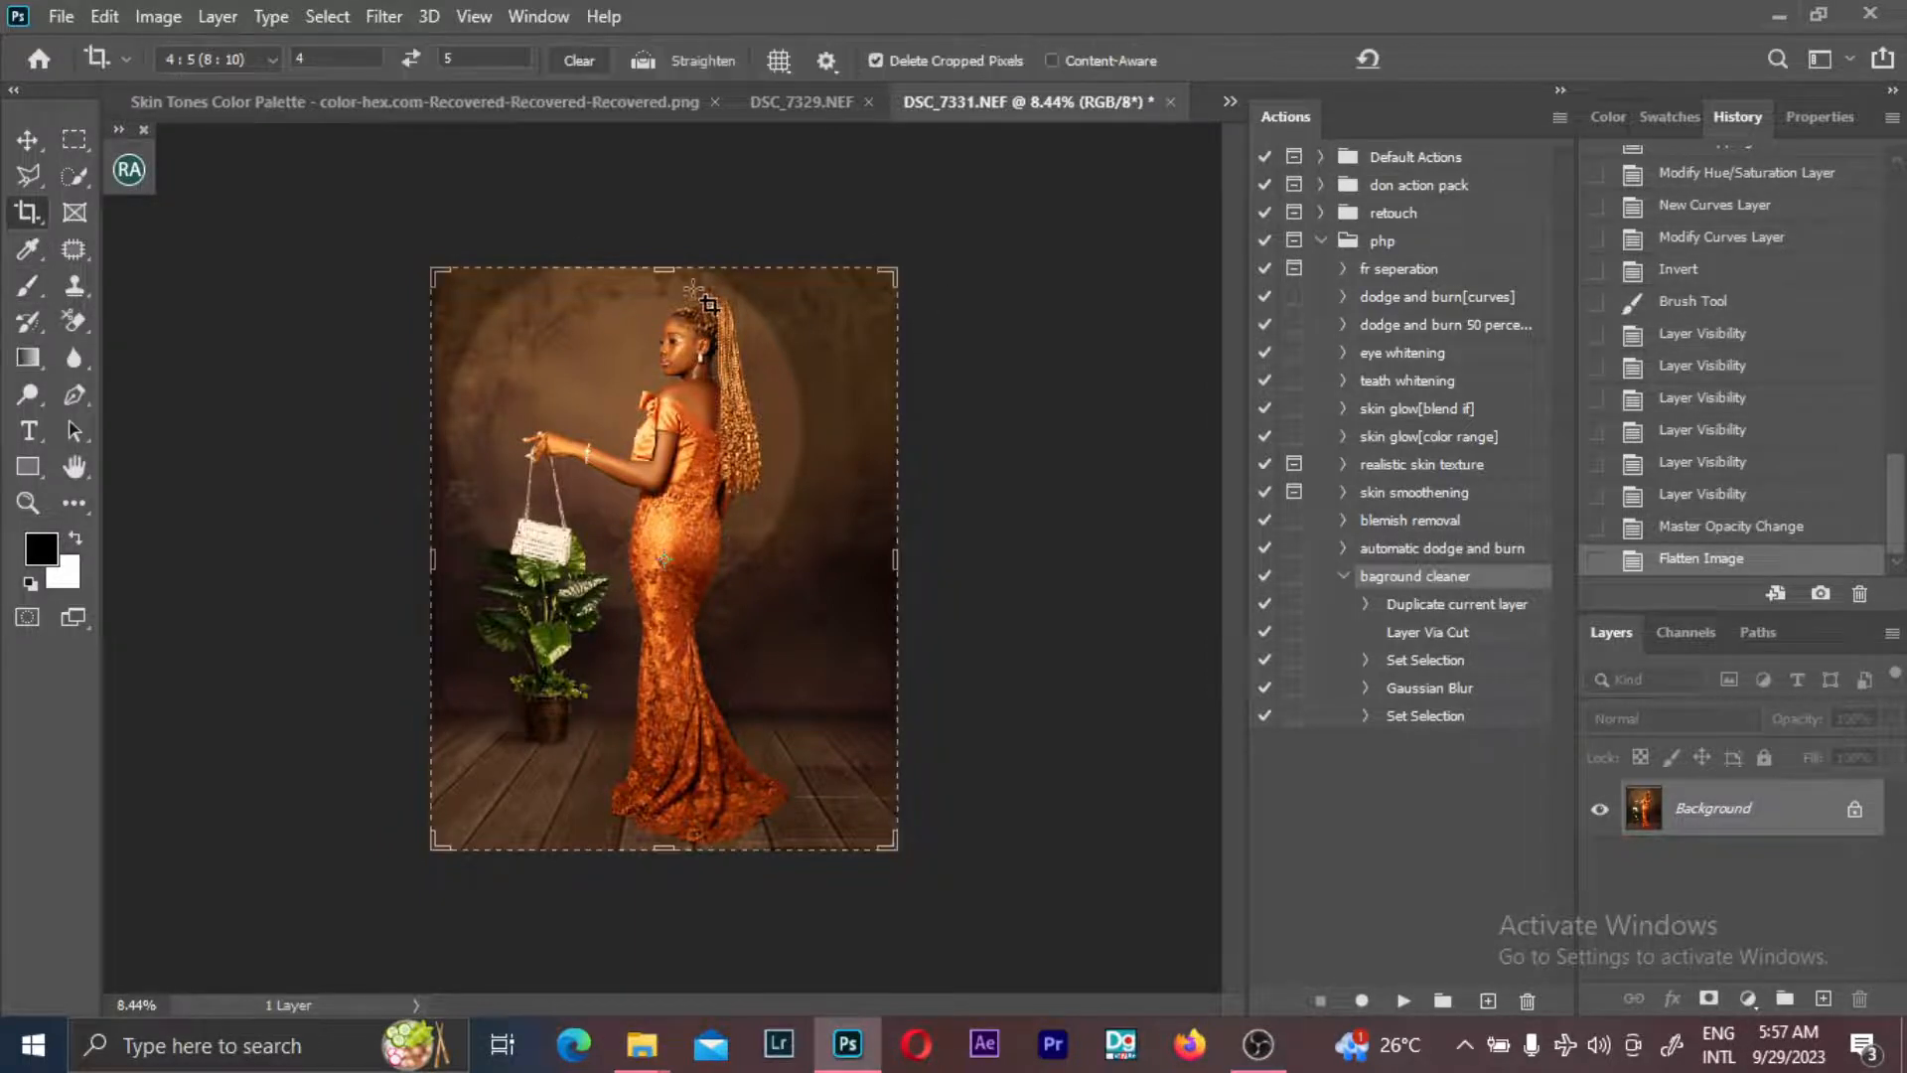
drag(670, 268, 664, 248)
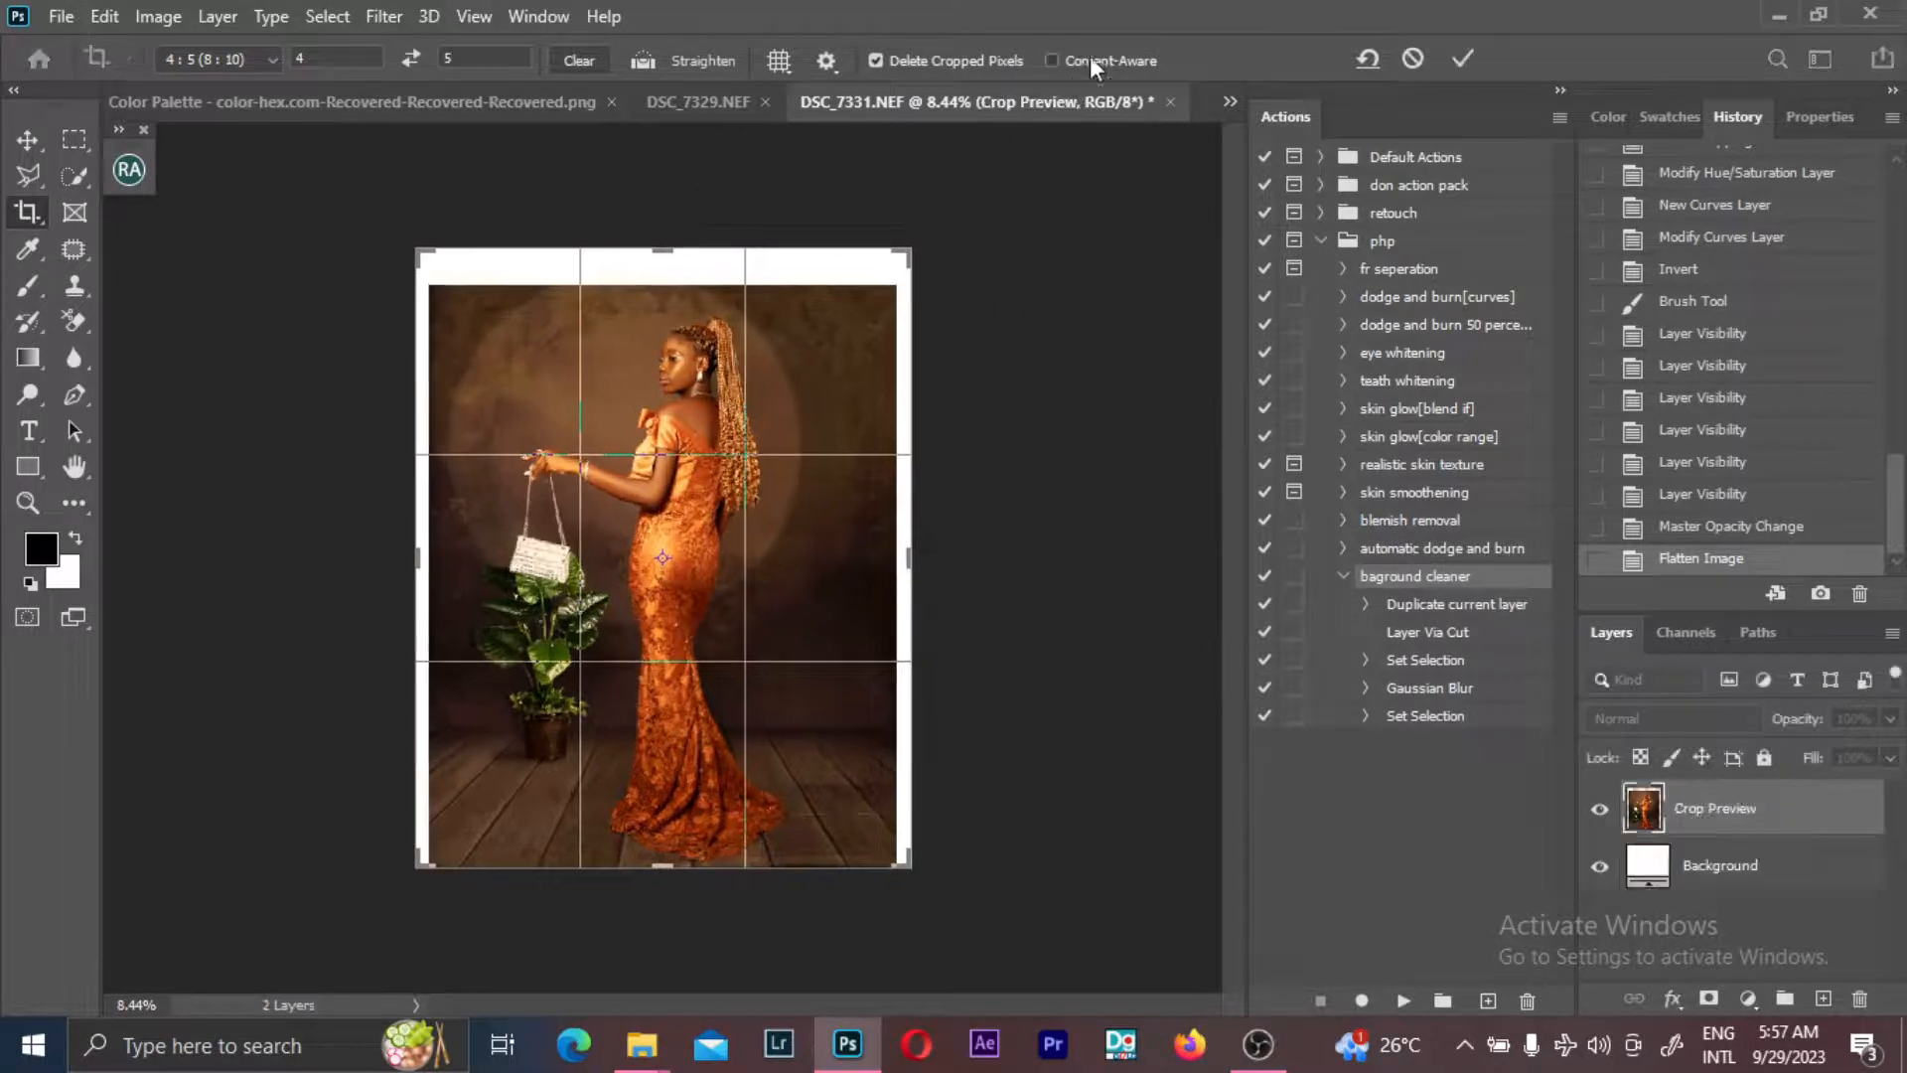
click(1091, 62)
click(1462, 59)
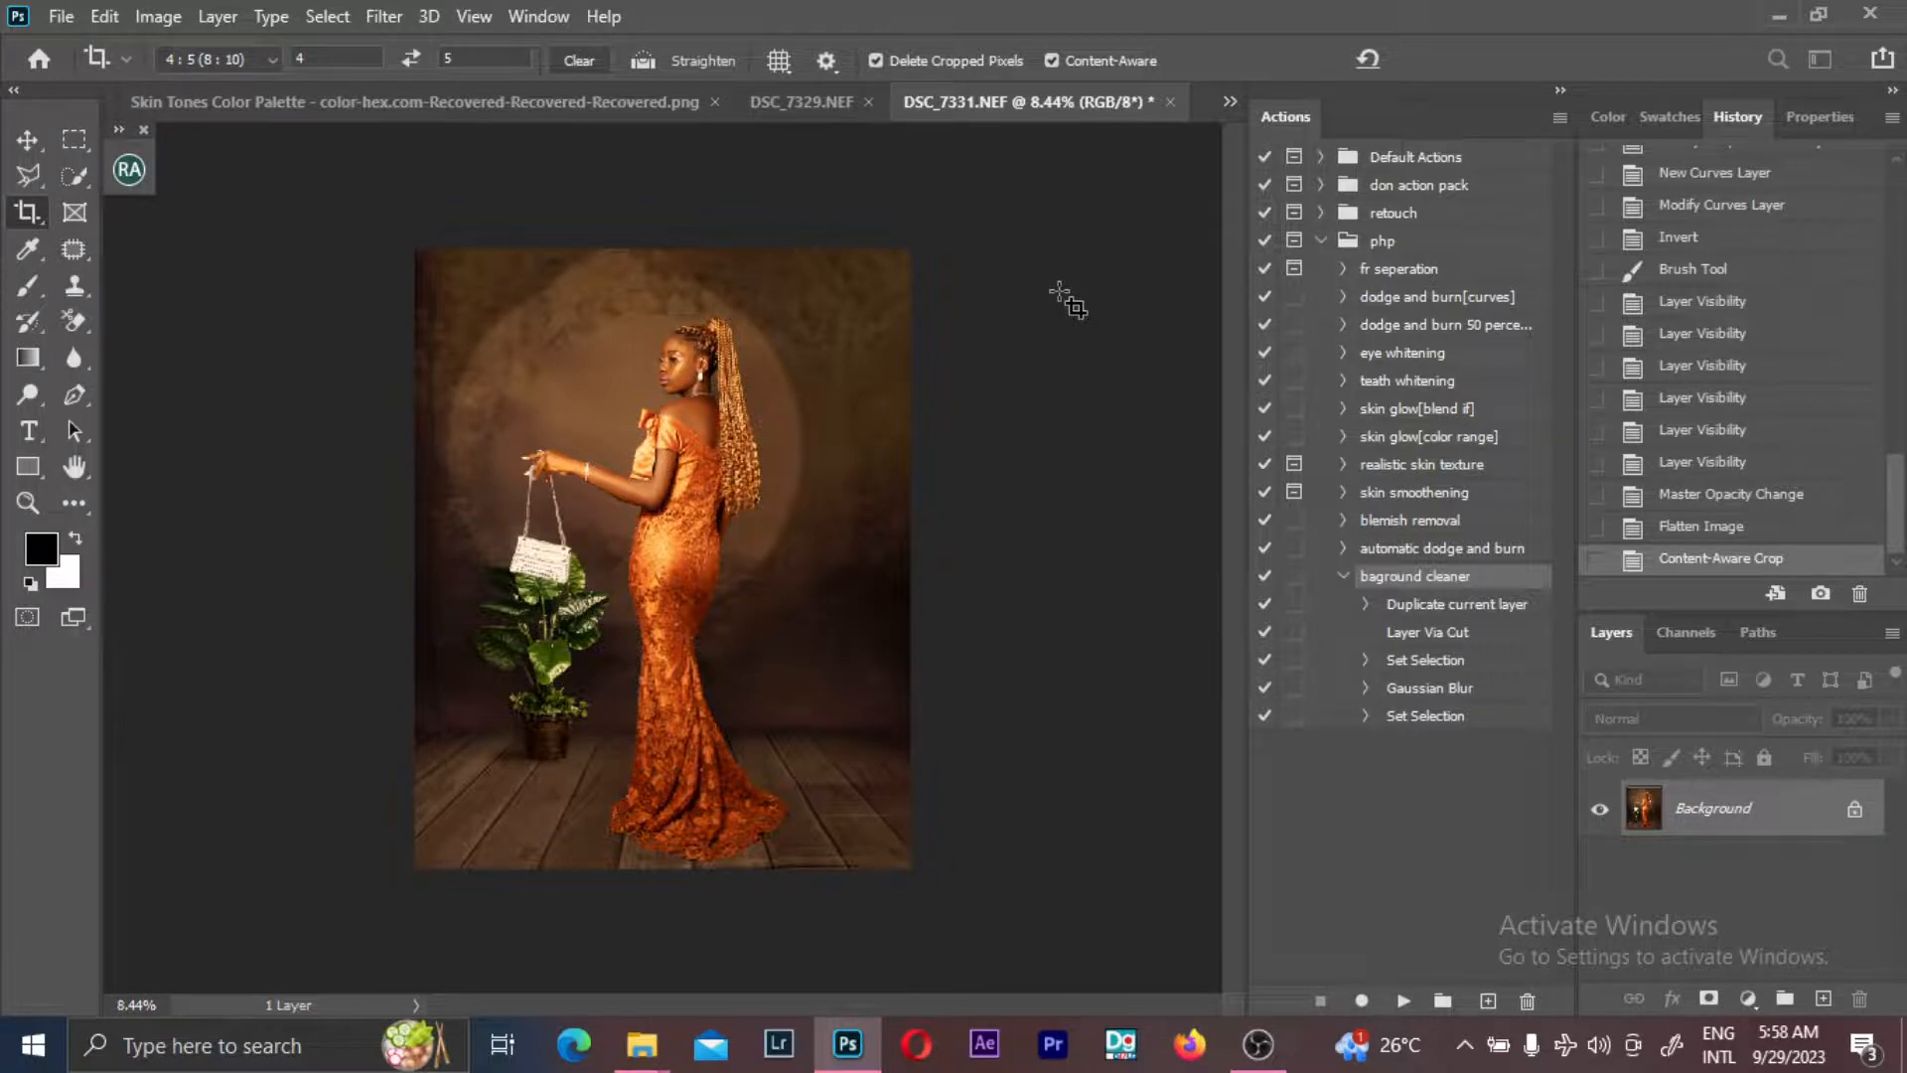
- Duplicate the Background layer and clone dark backdrop texture over the upper rim of the light circle with a 269 px Clone Stamp brush
key(ctrl+j)
scroll(494, 368, up, 3)
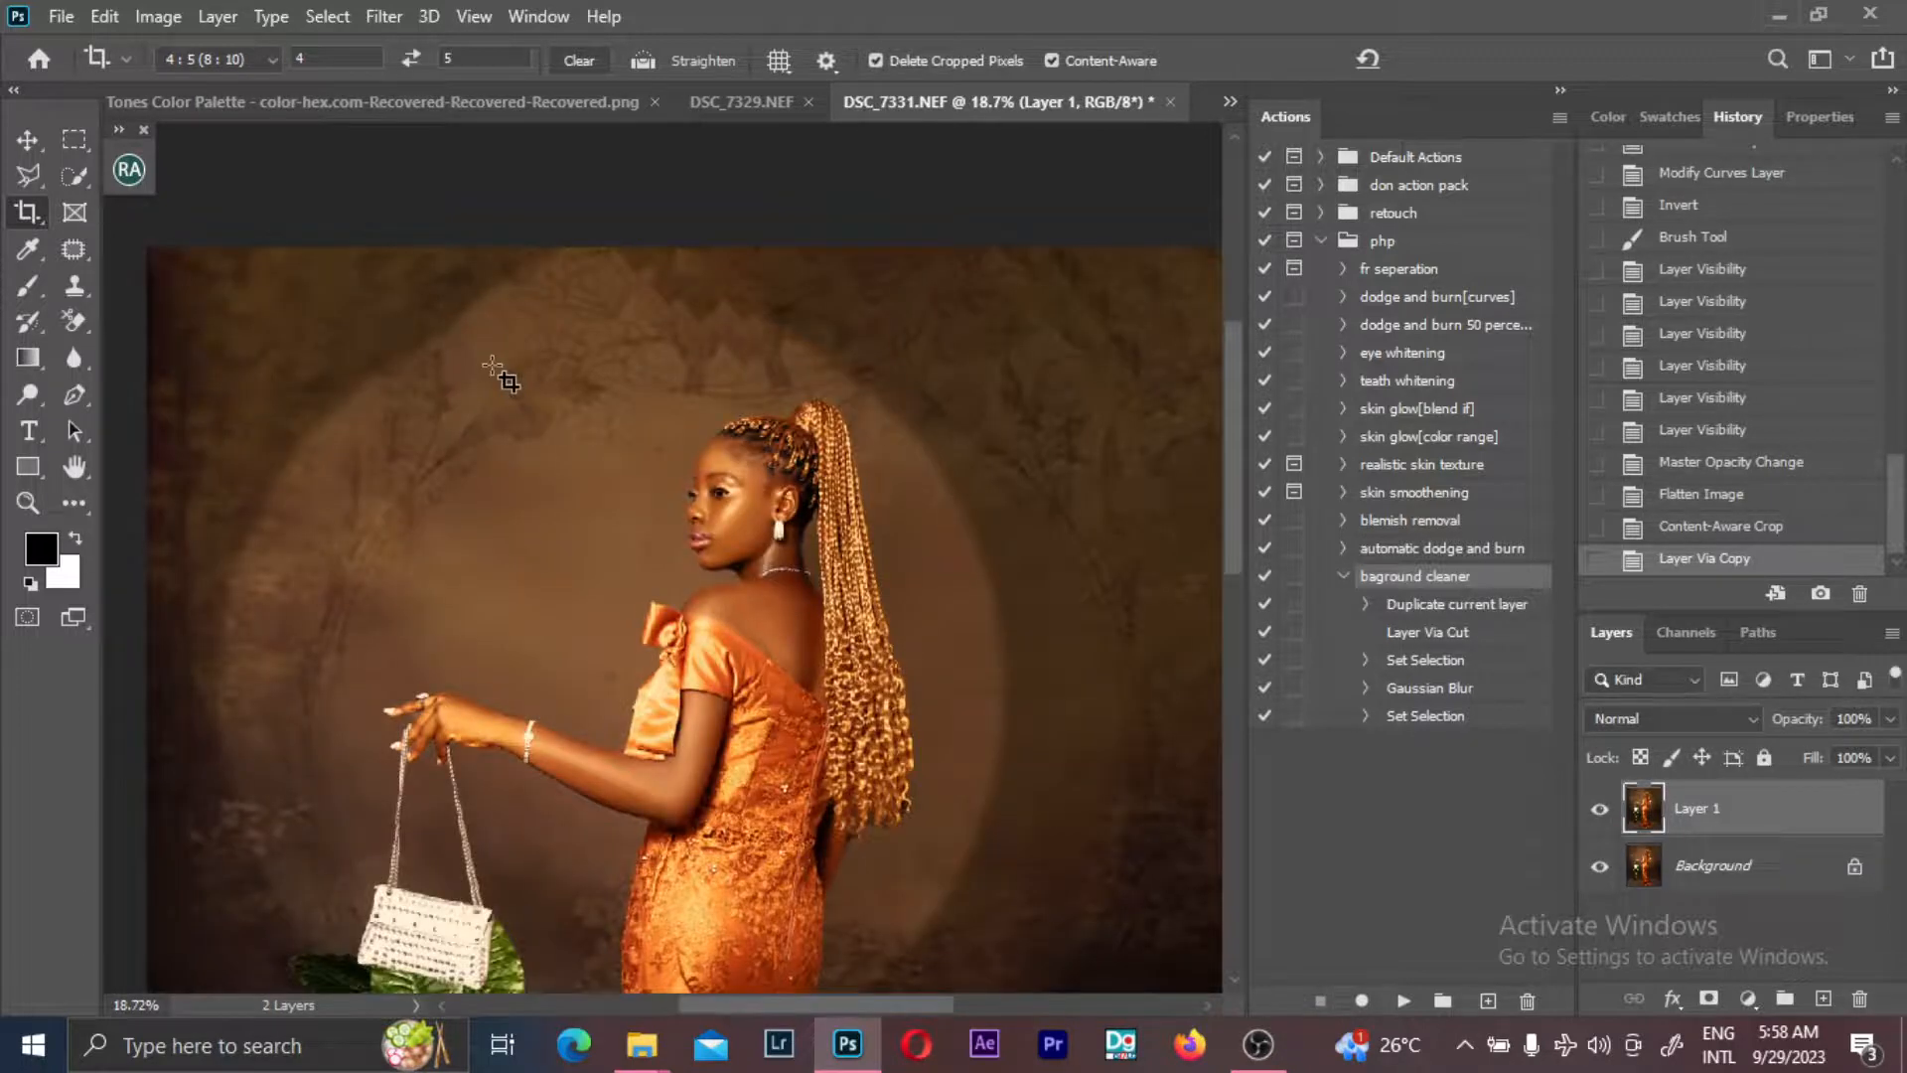
key(s)
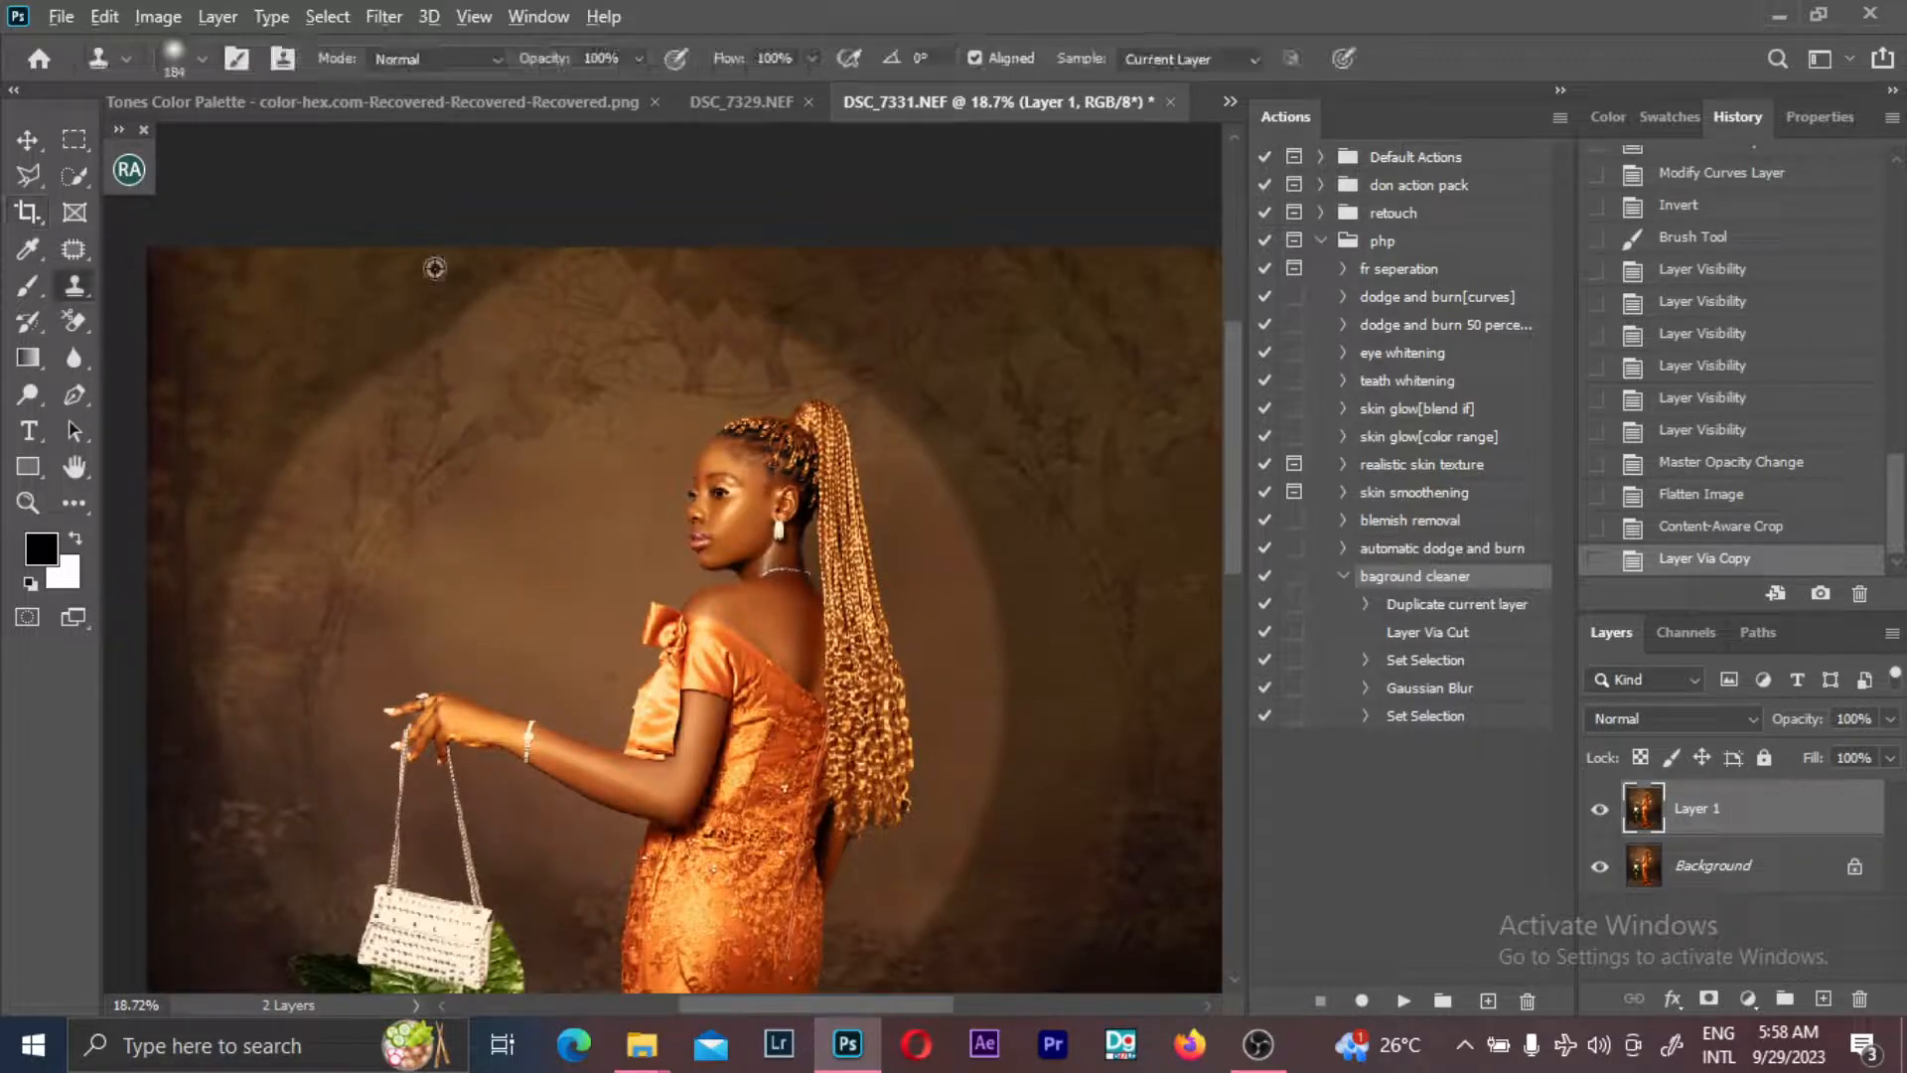
drag(447, 268, 561, 258)
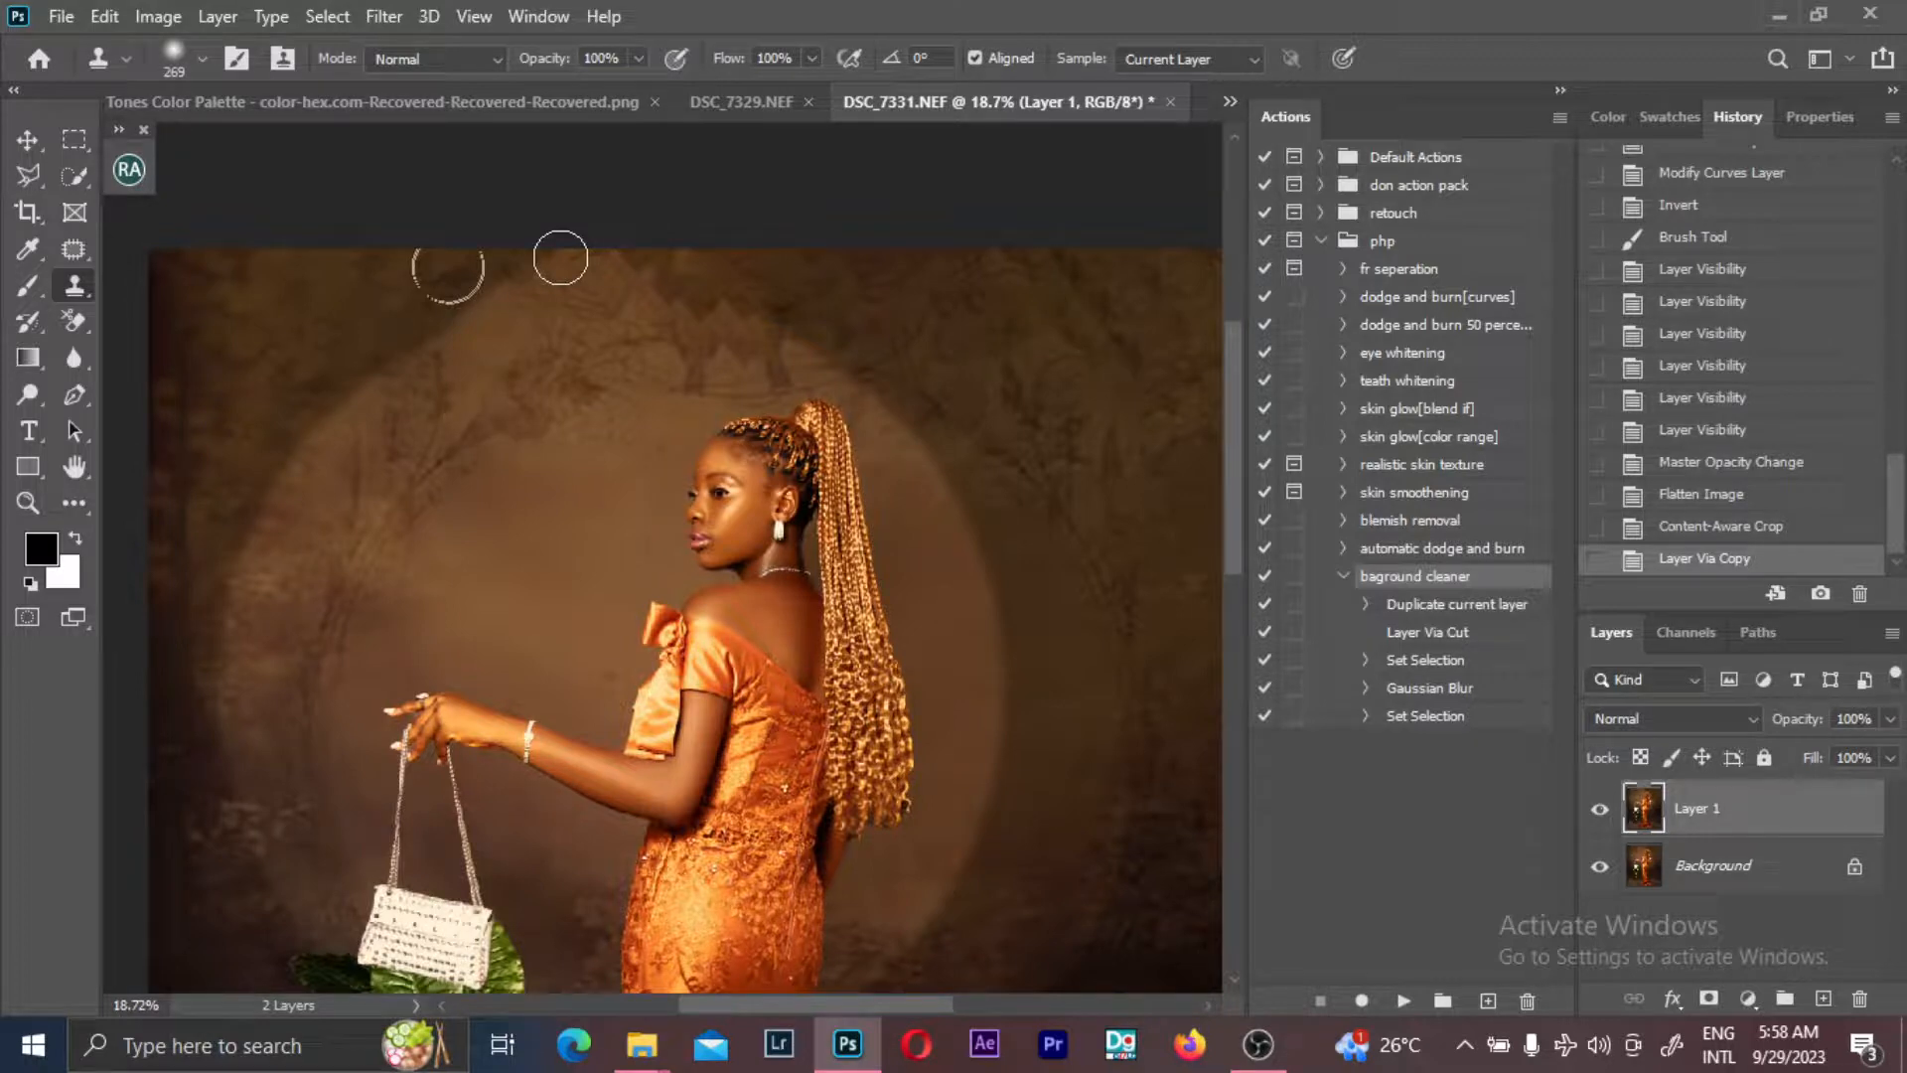
click(634, 244)
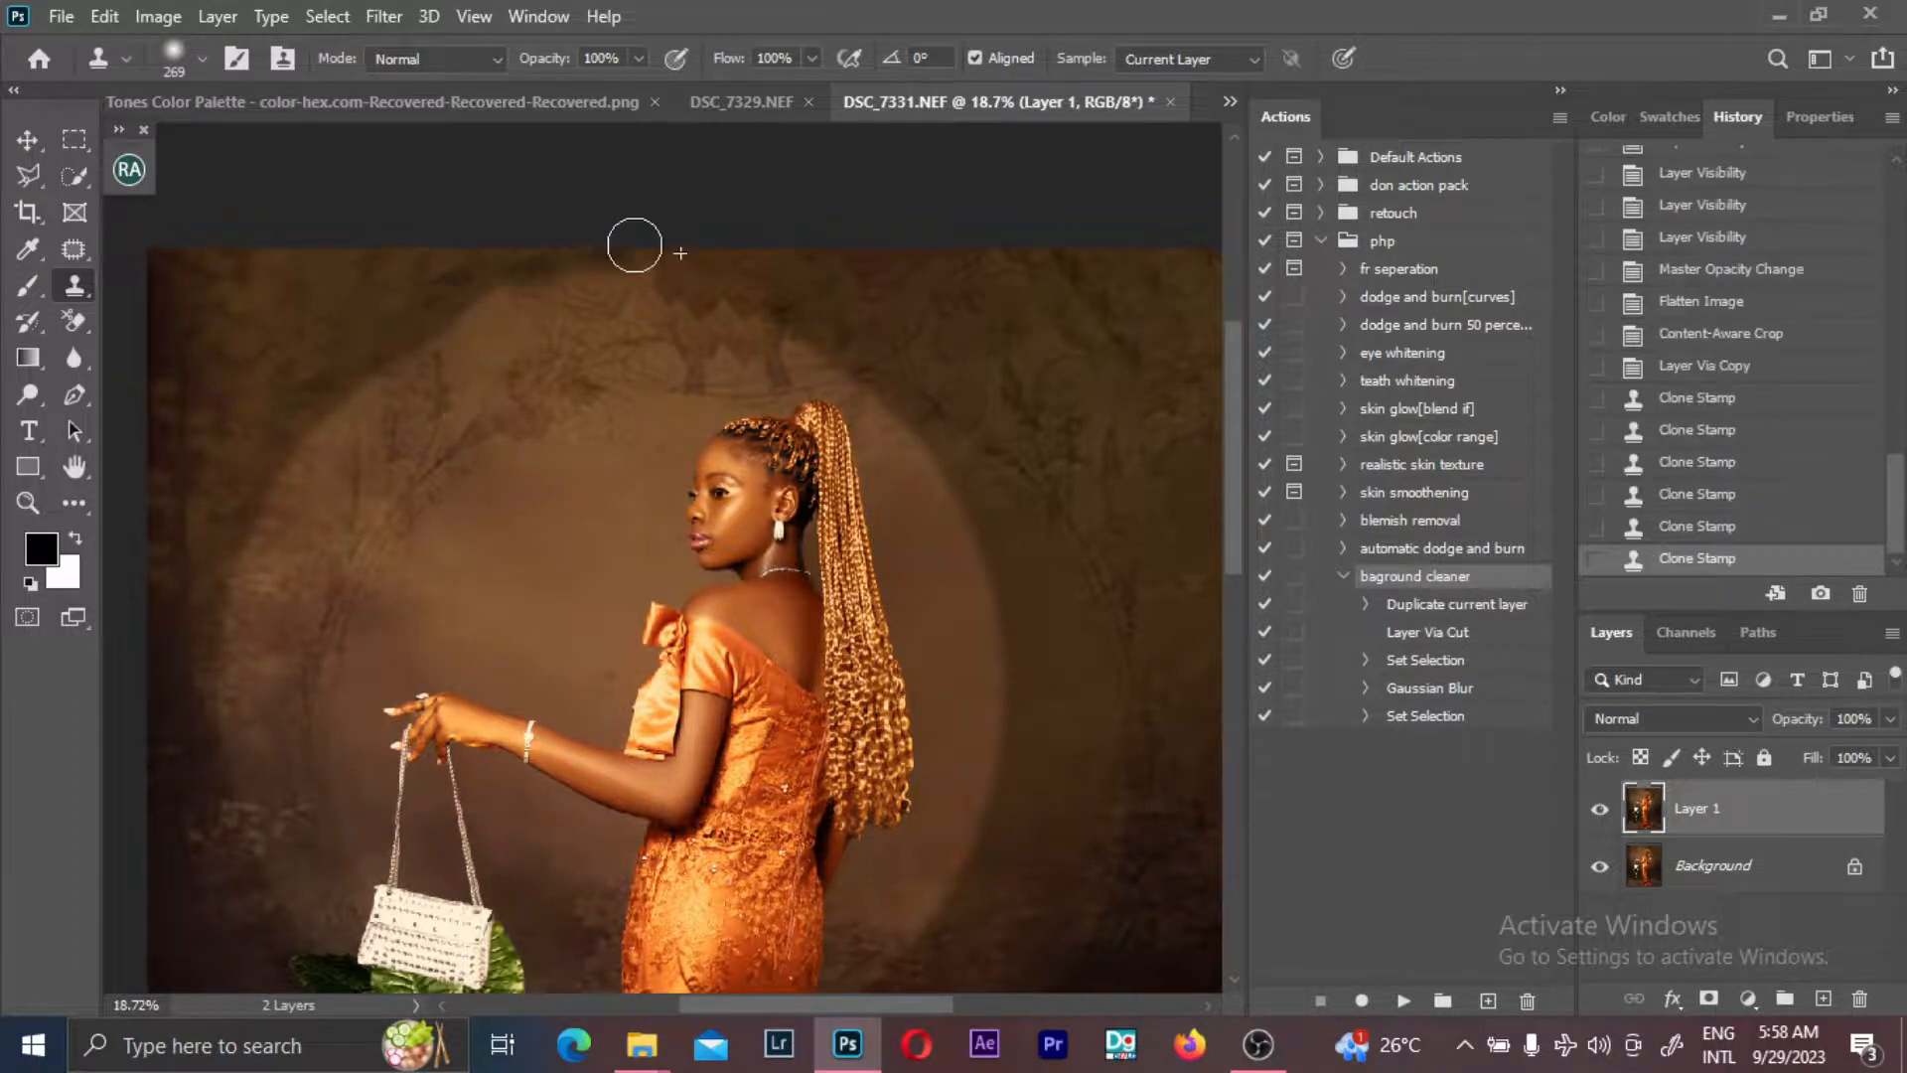
click(635, 244)
click(611, 254)
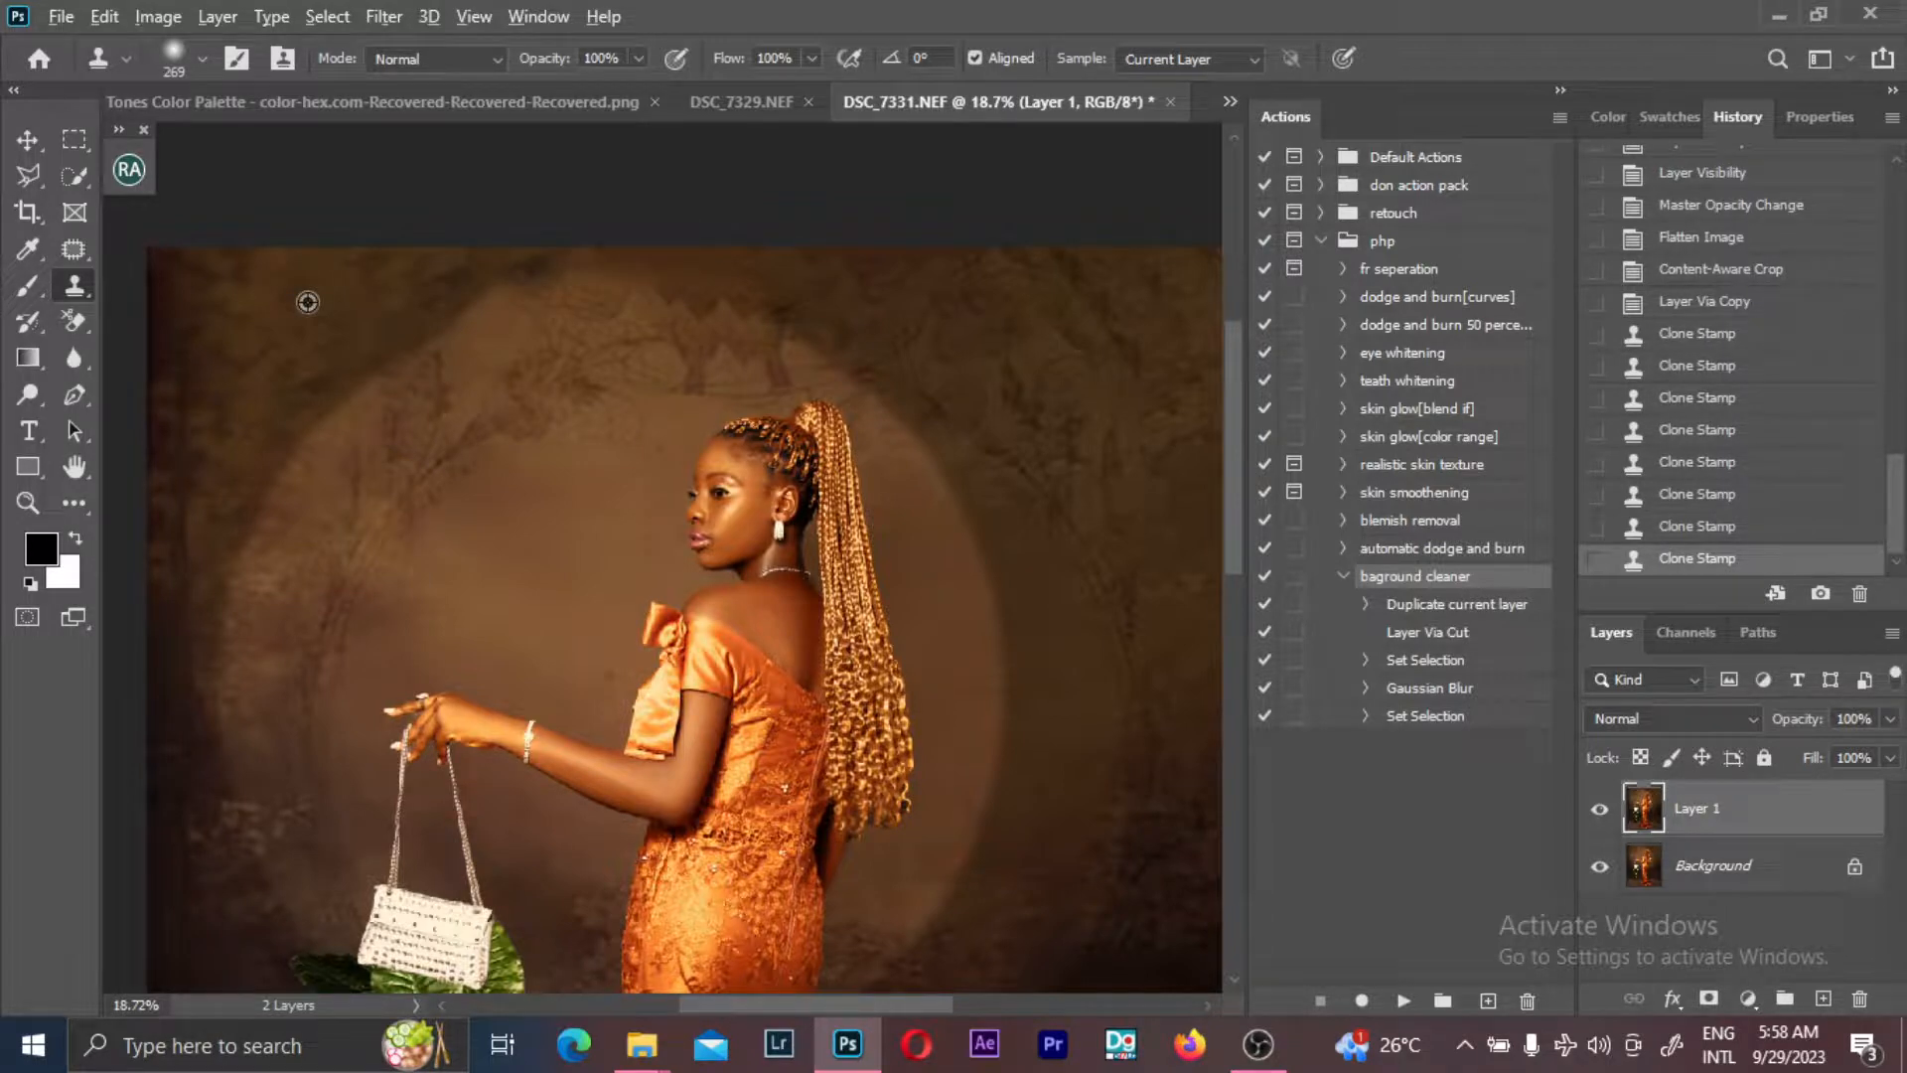
click(596, 260)
click(616, 255)
click(685, 286)
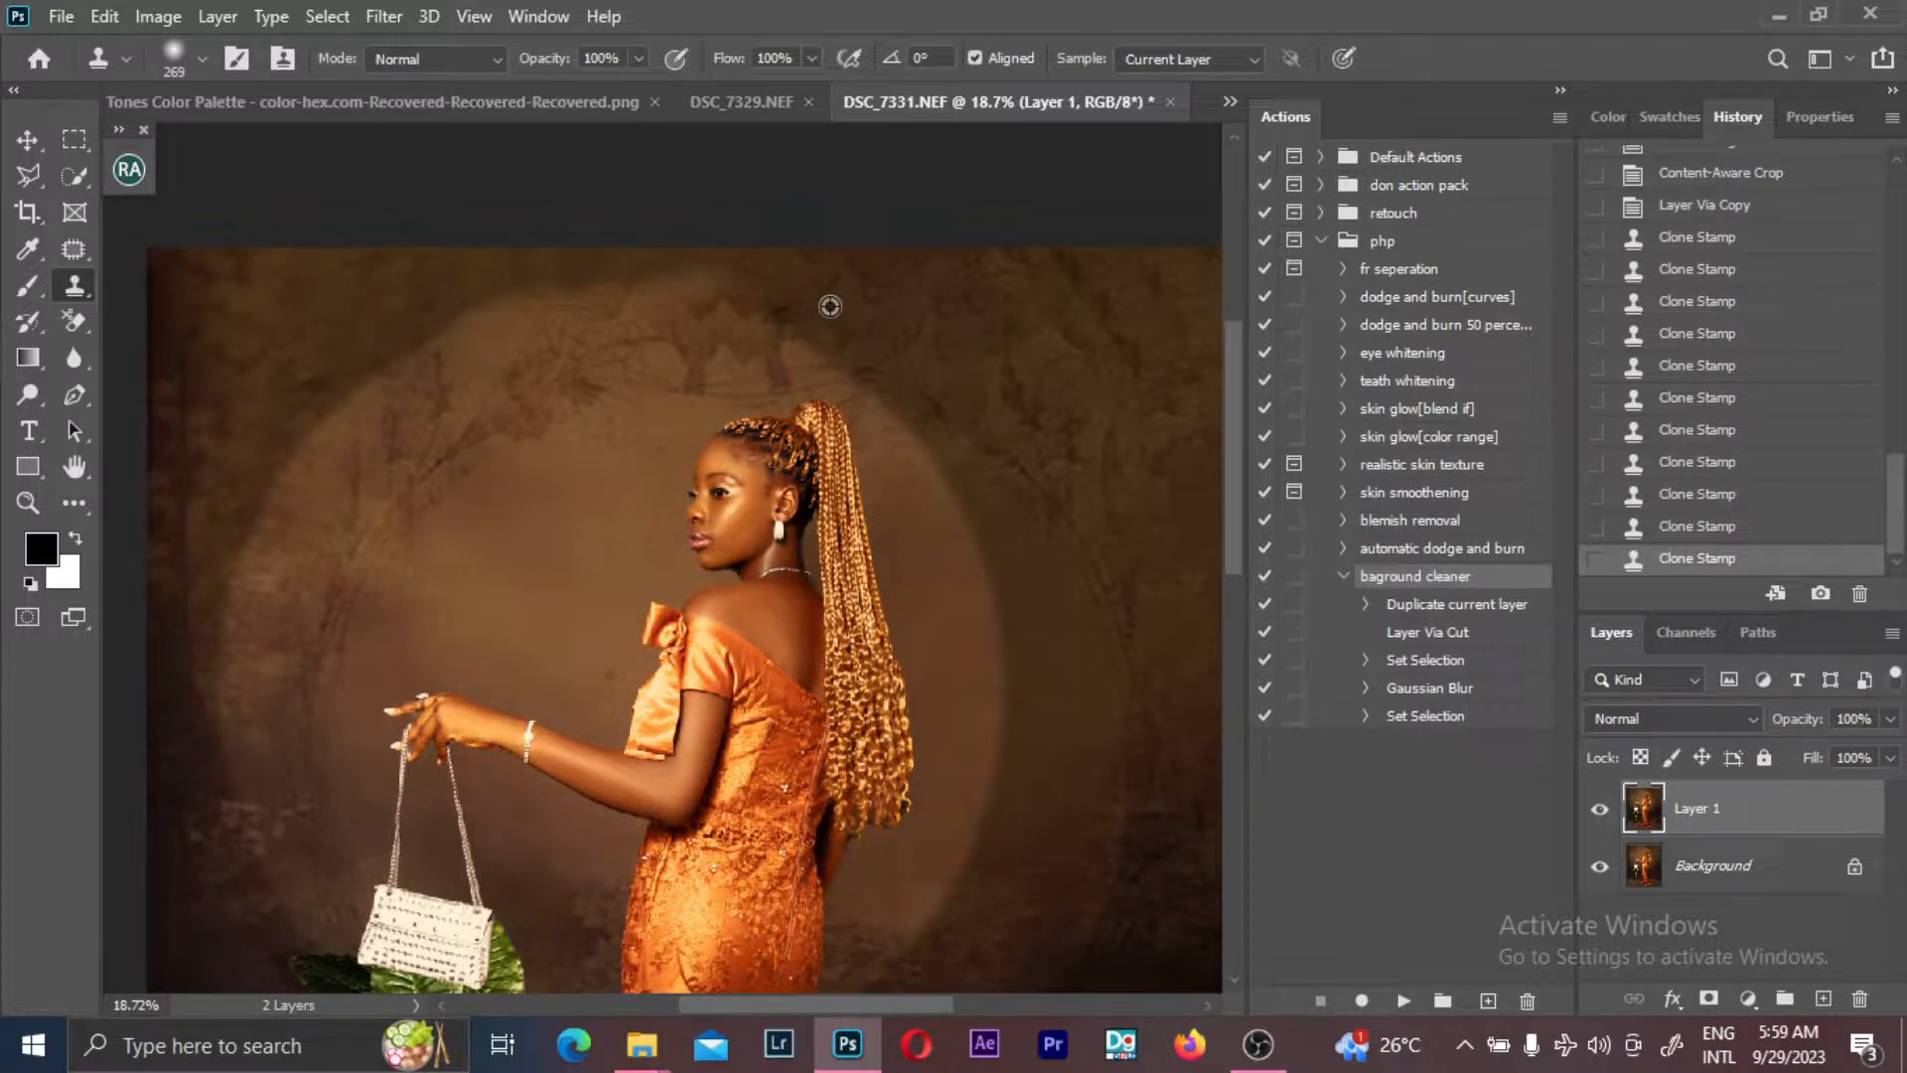
click(731, 273)
- Compare the image with and without the clone-stamped layer, and flatten the image into a single Background layer
scroll(503, 298, down, 3)
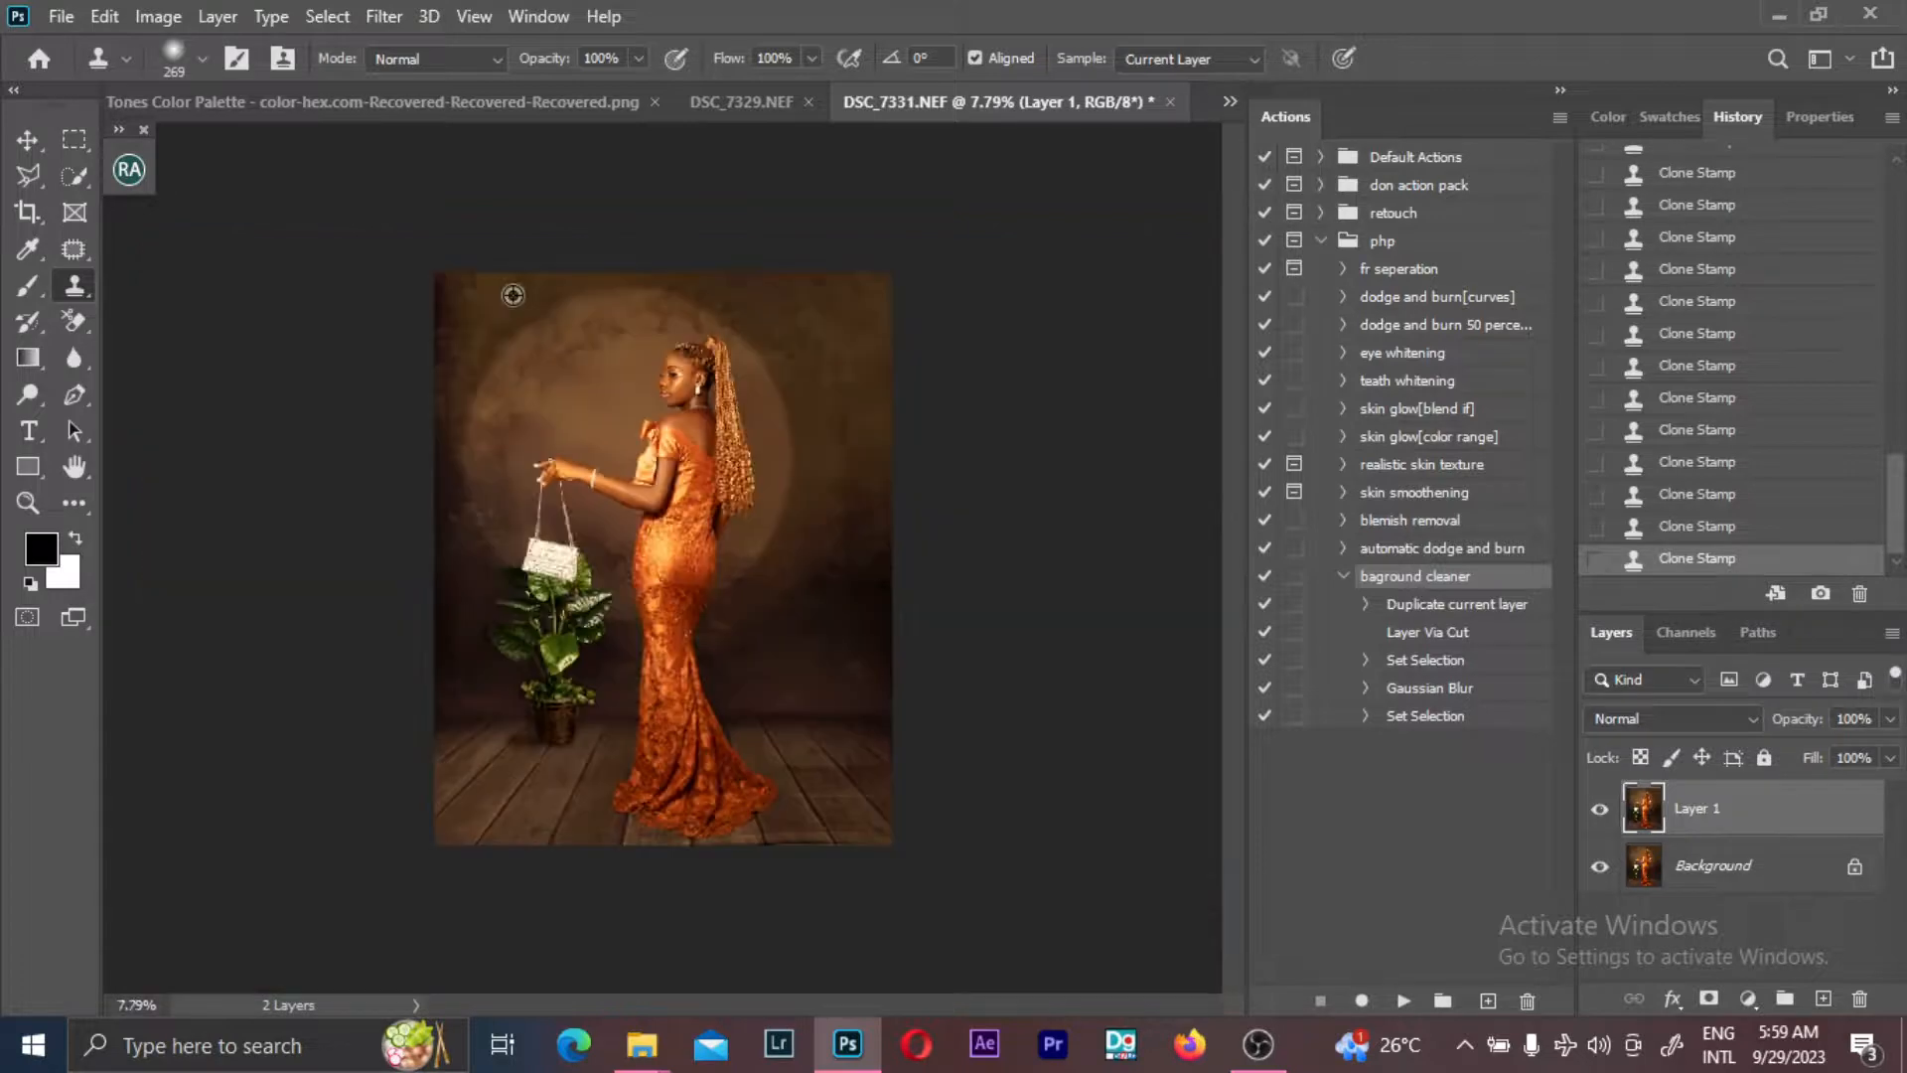
scroll(519, 285, up, 2)
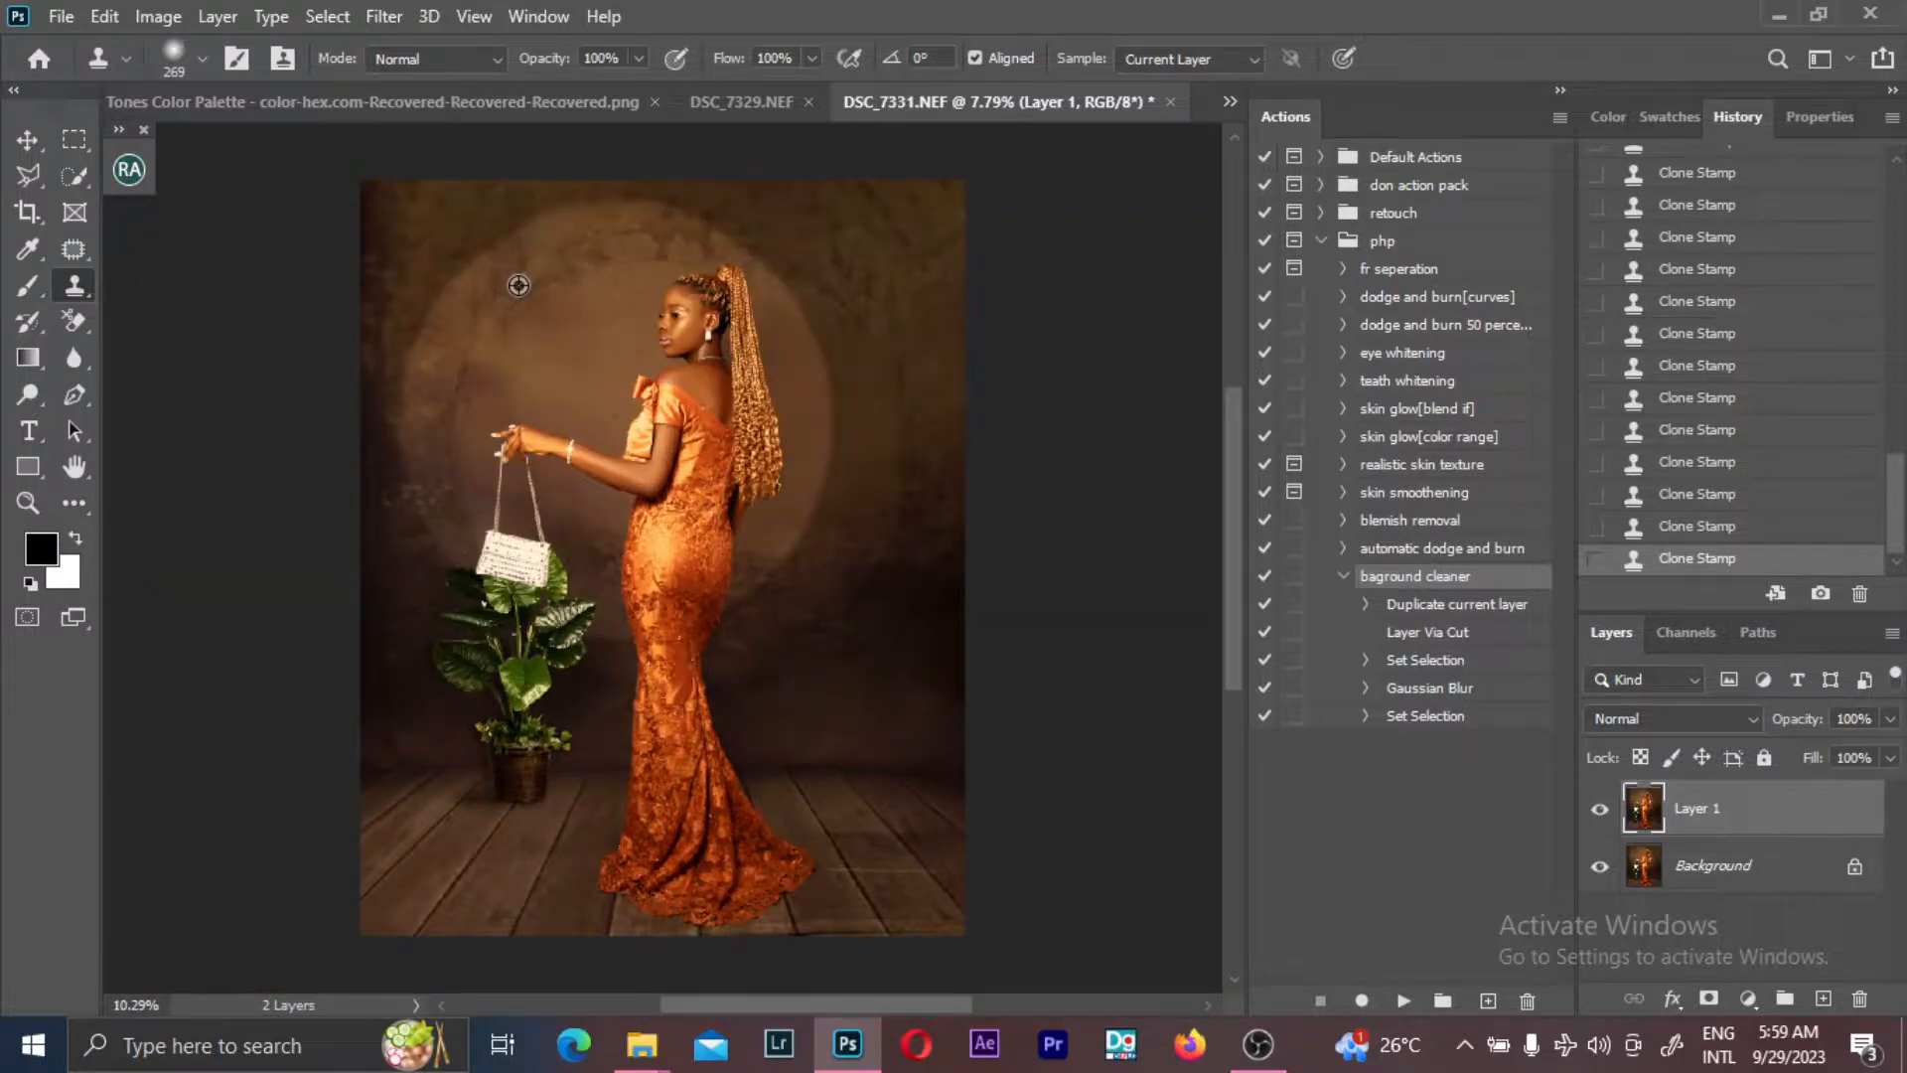
scroll(518, 285, up, 2)
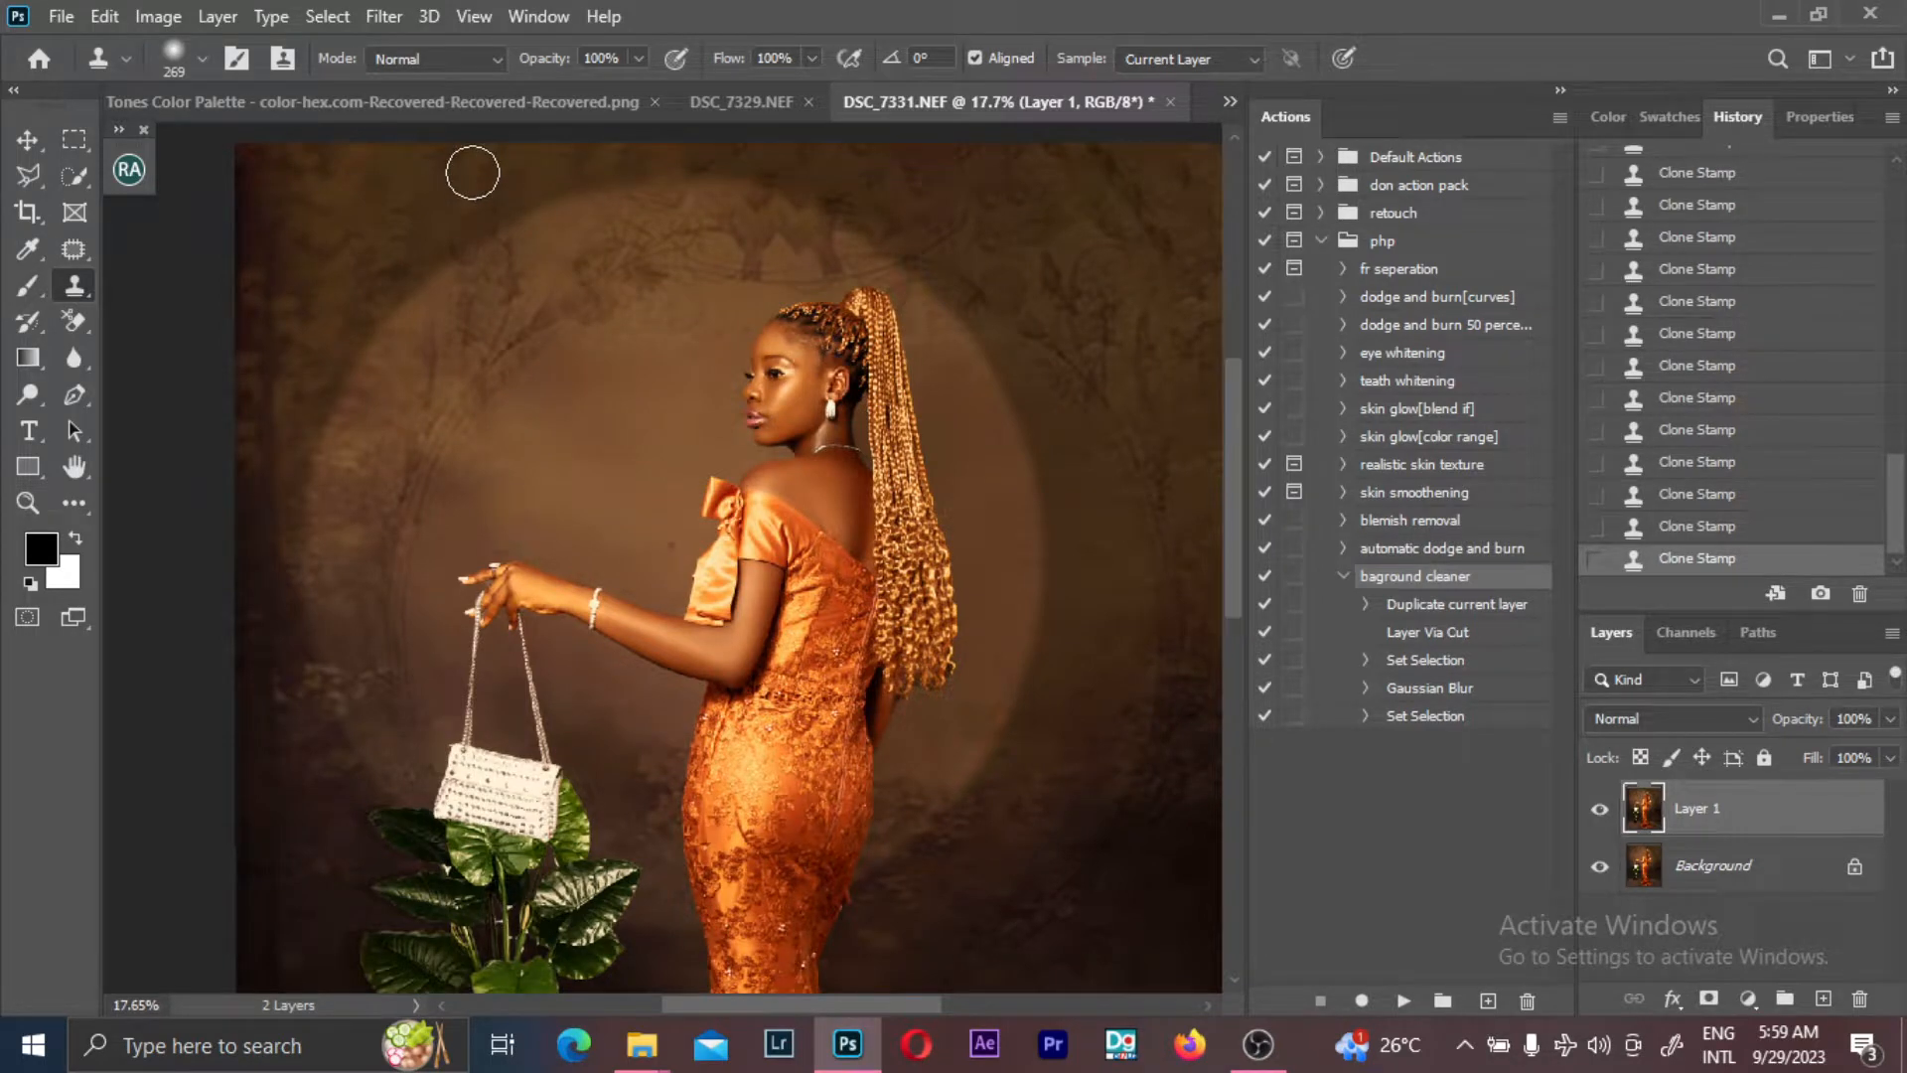
scroll(472, 172, down, 3)
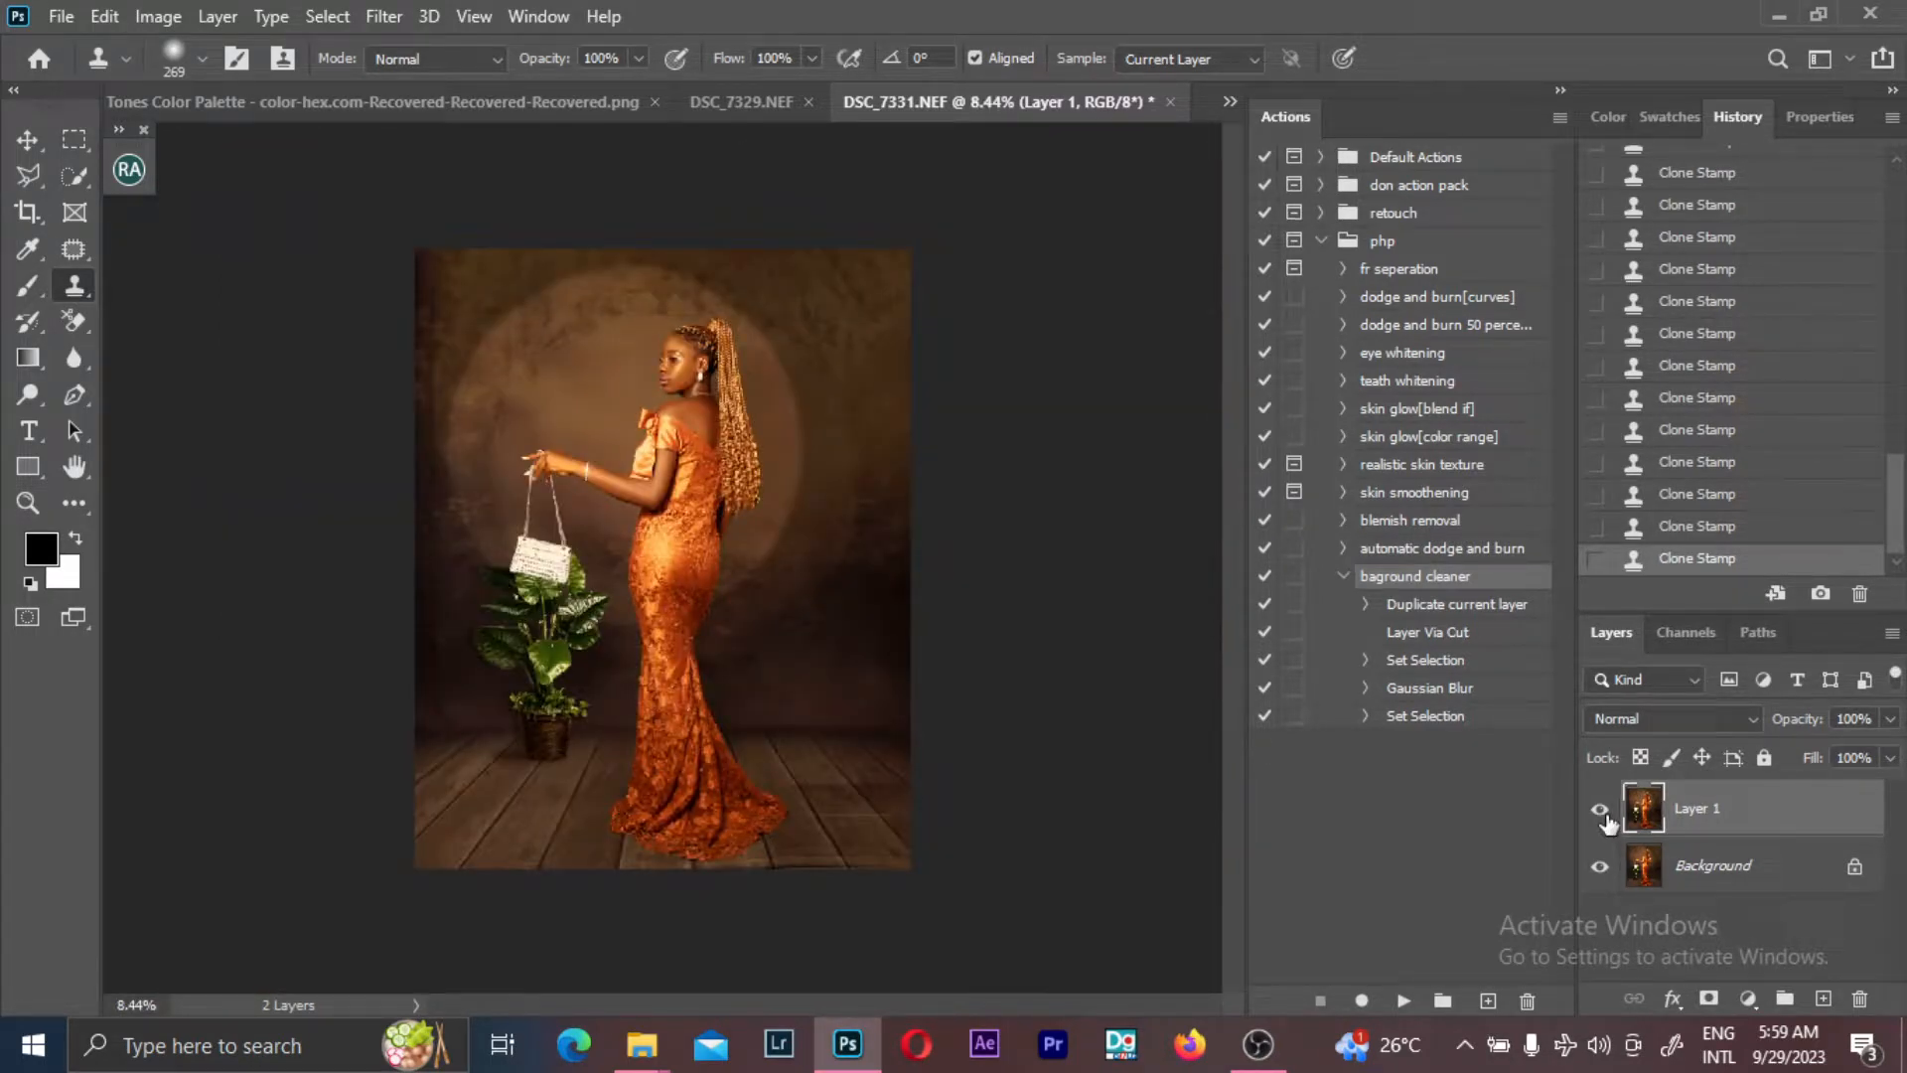
click(1600, 810)
click(1600, 810)
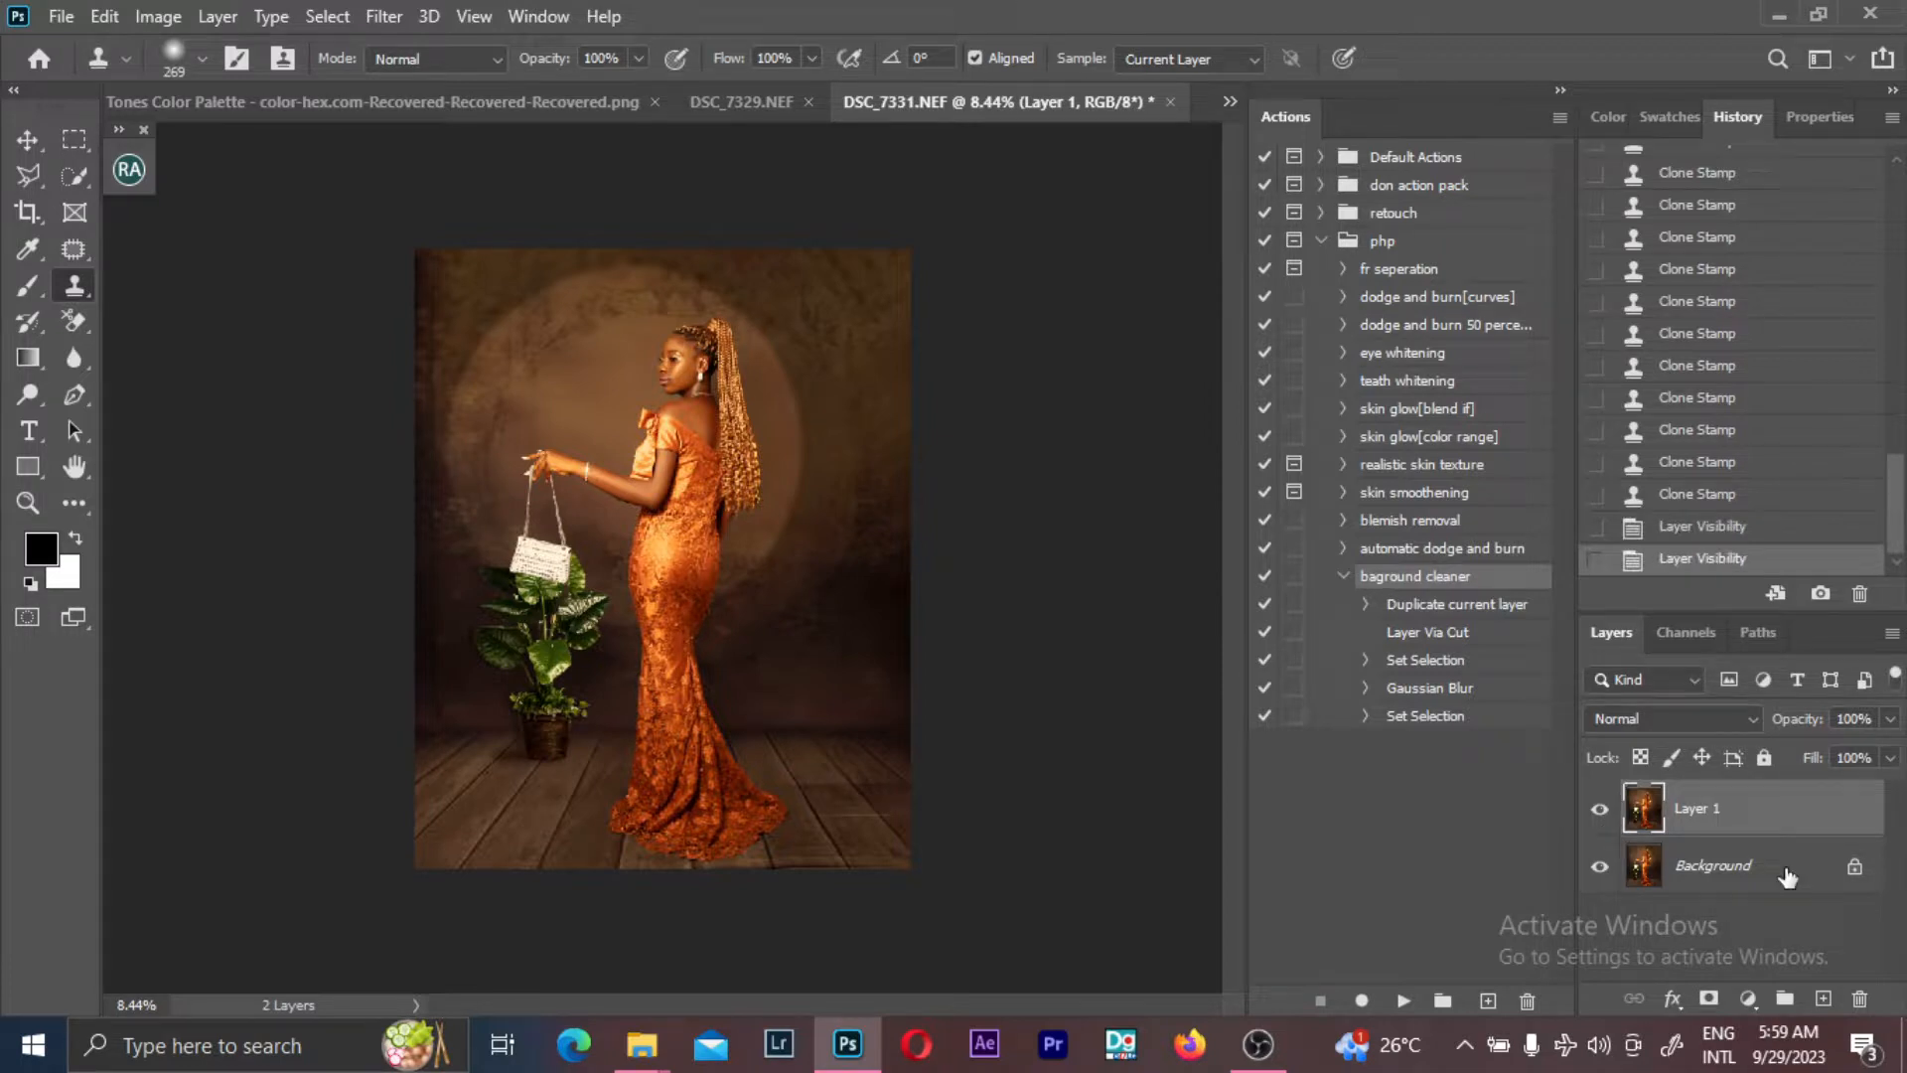
key(ctrl+shift+e)
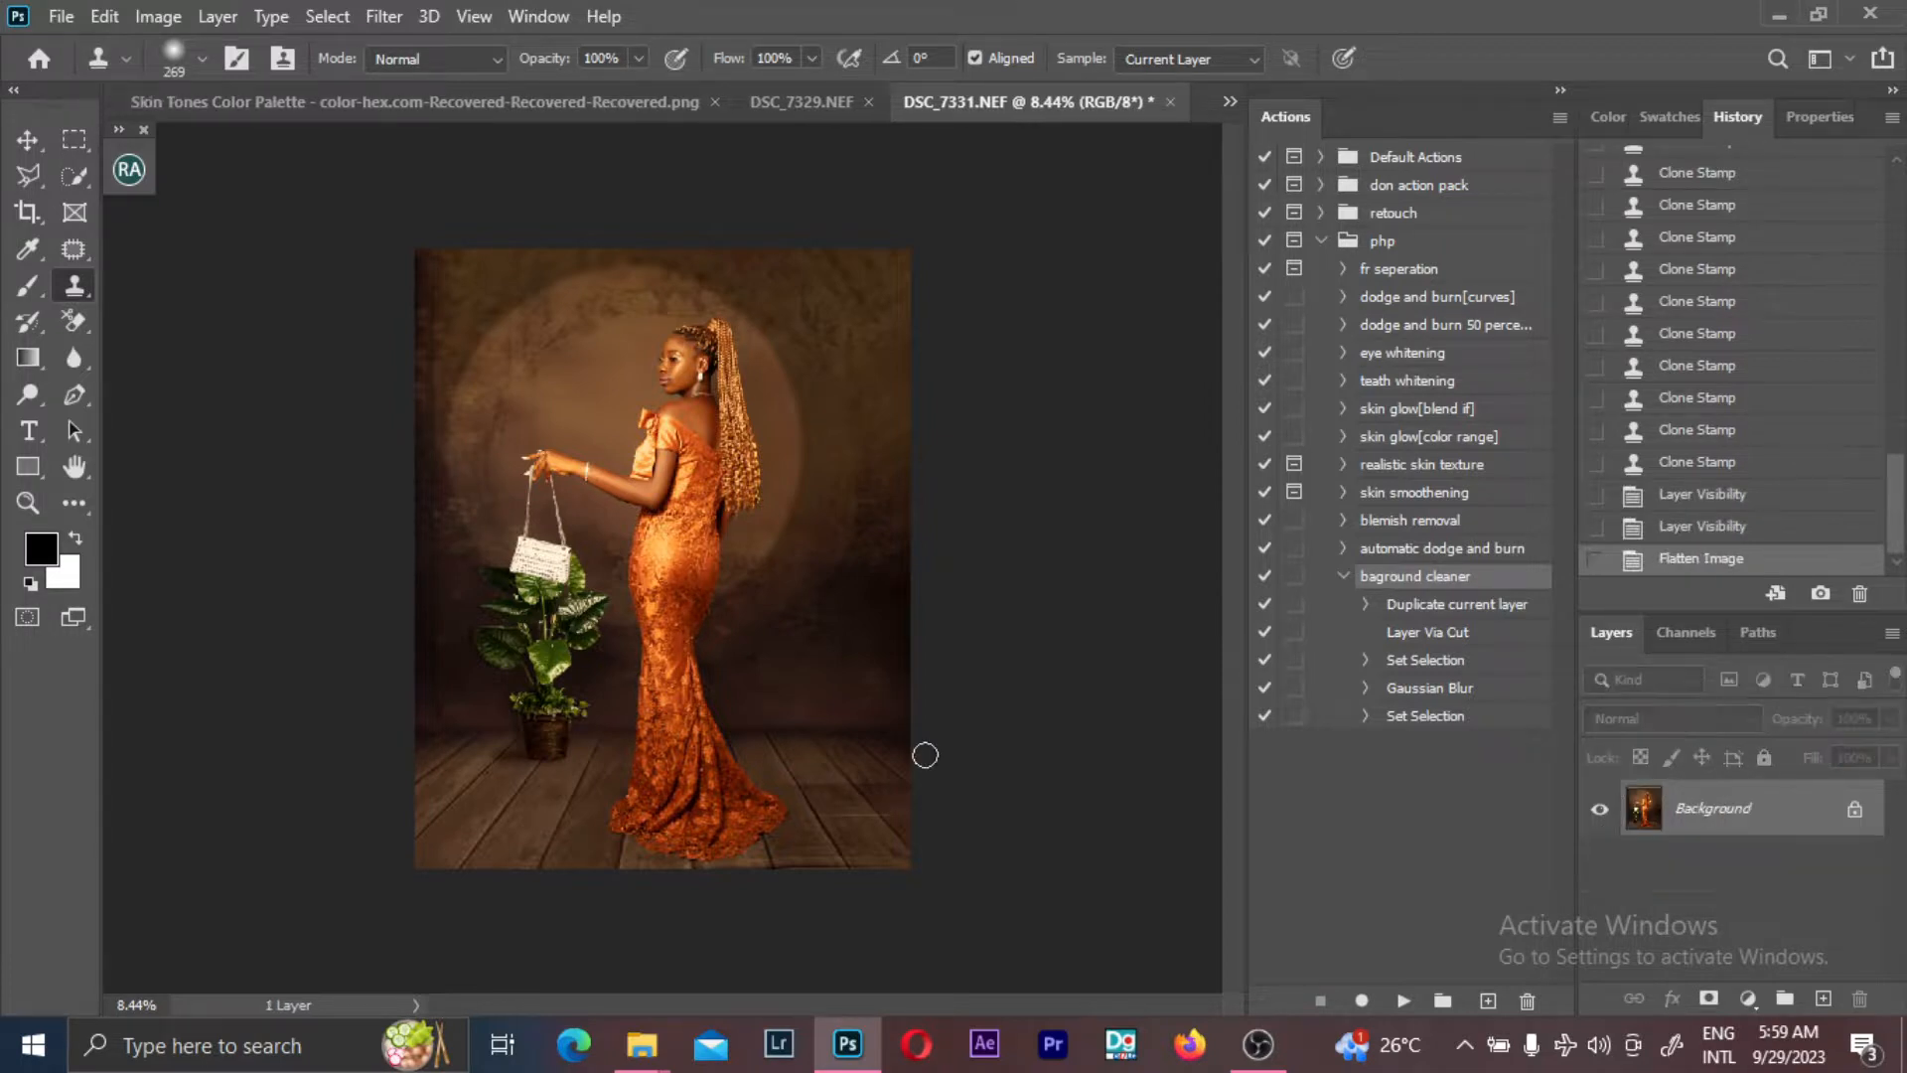